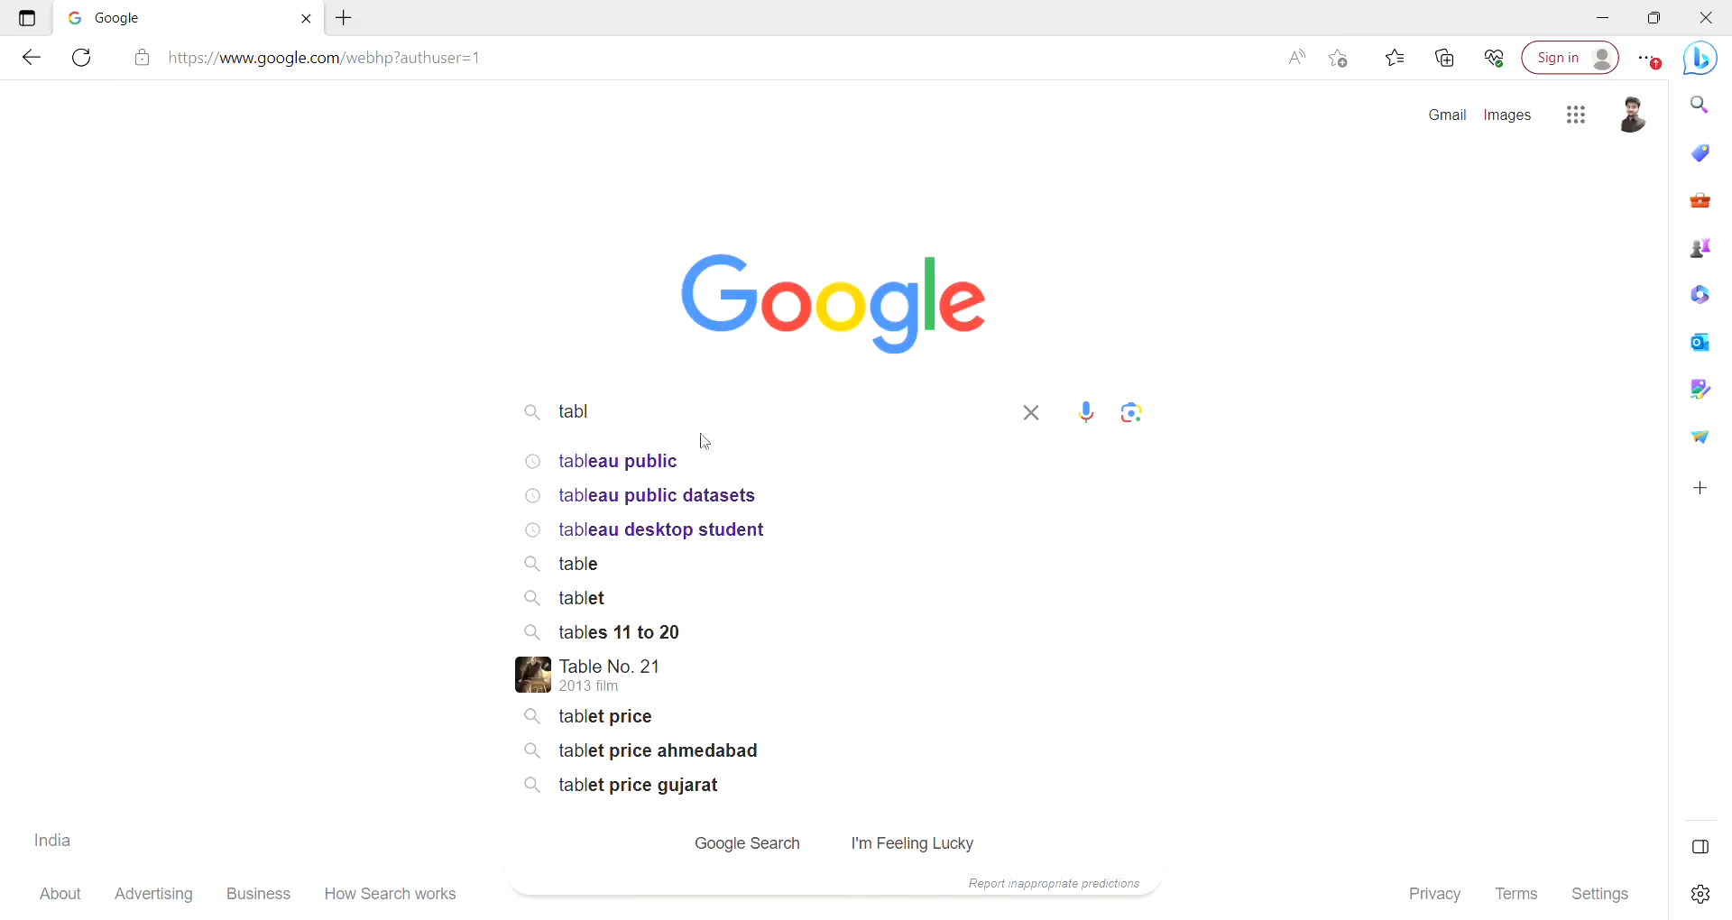
Search Google for tableau public and open the Tableau Public: Discover site.
{"action": "left_click", "coordinate": [628, 465]}
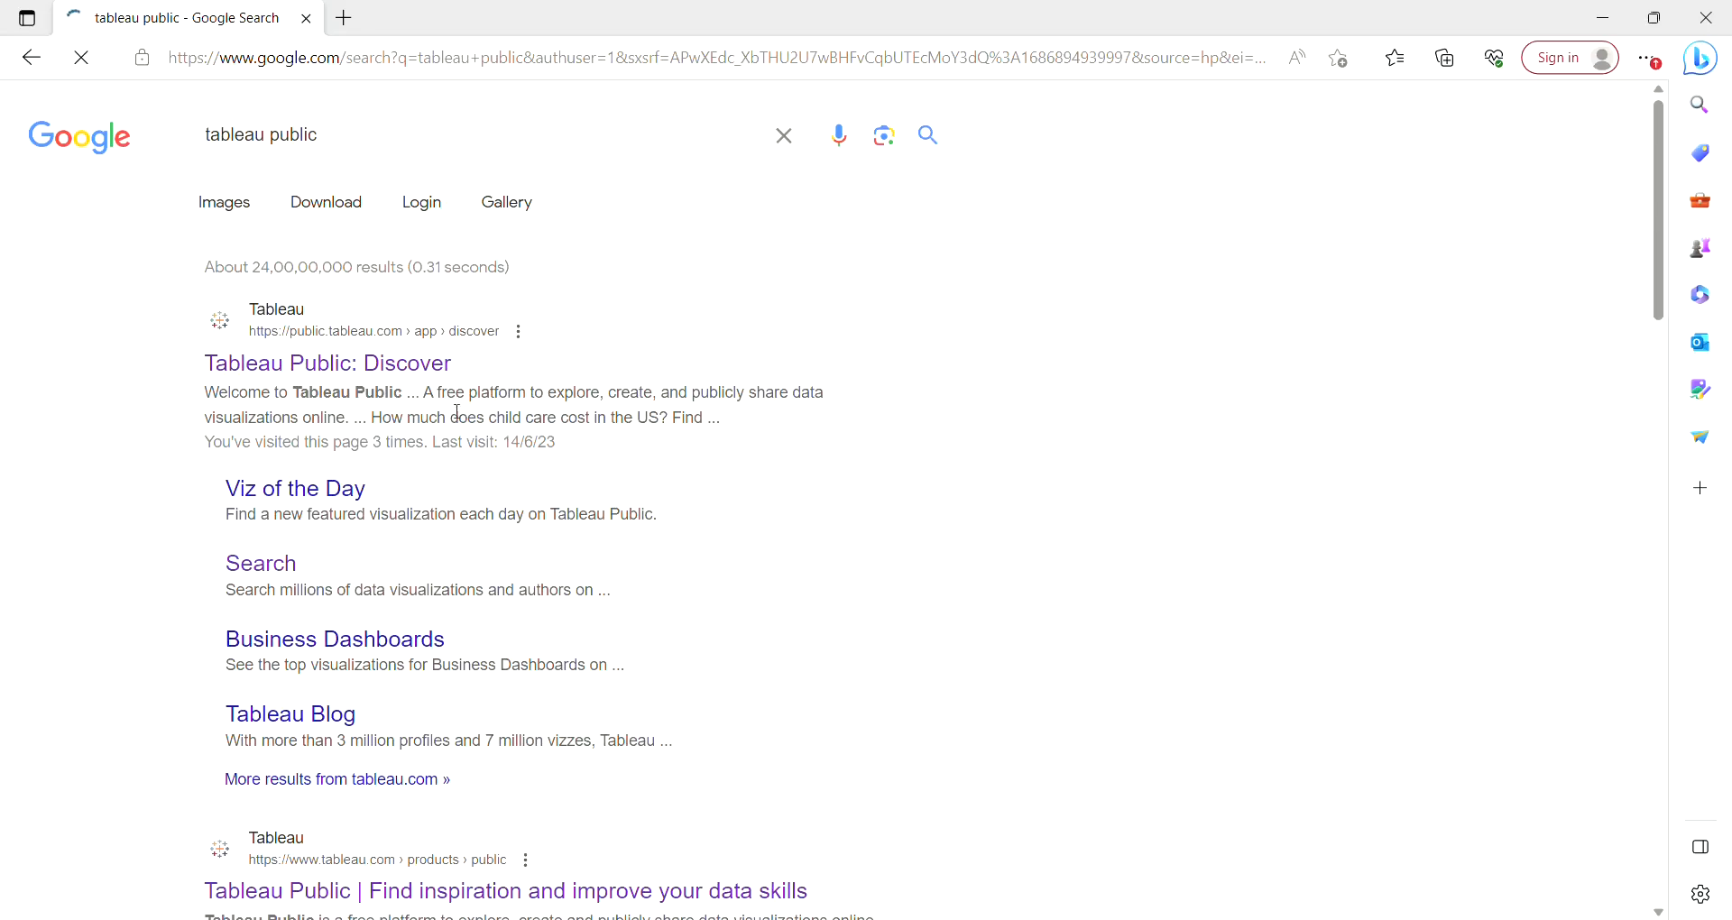
{"action": "left_click", "coordinate": [389, 382]}
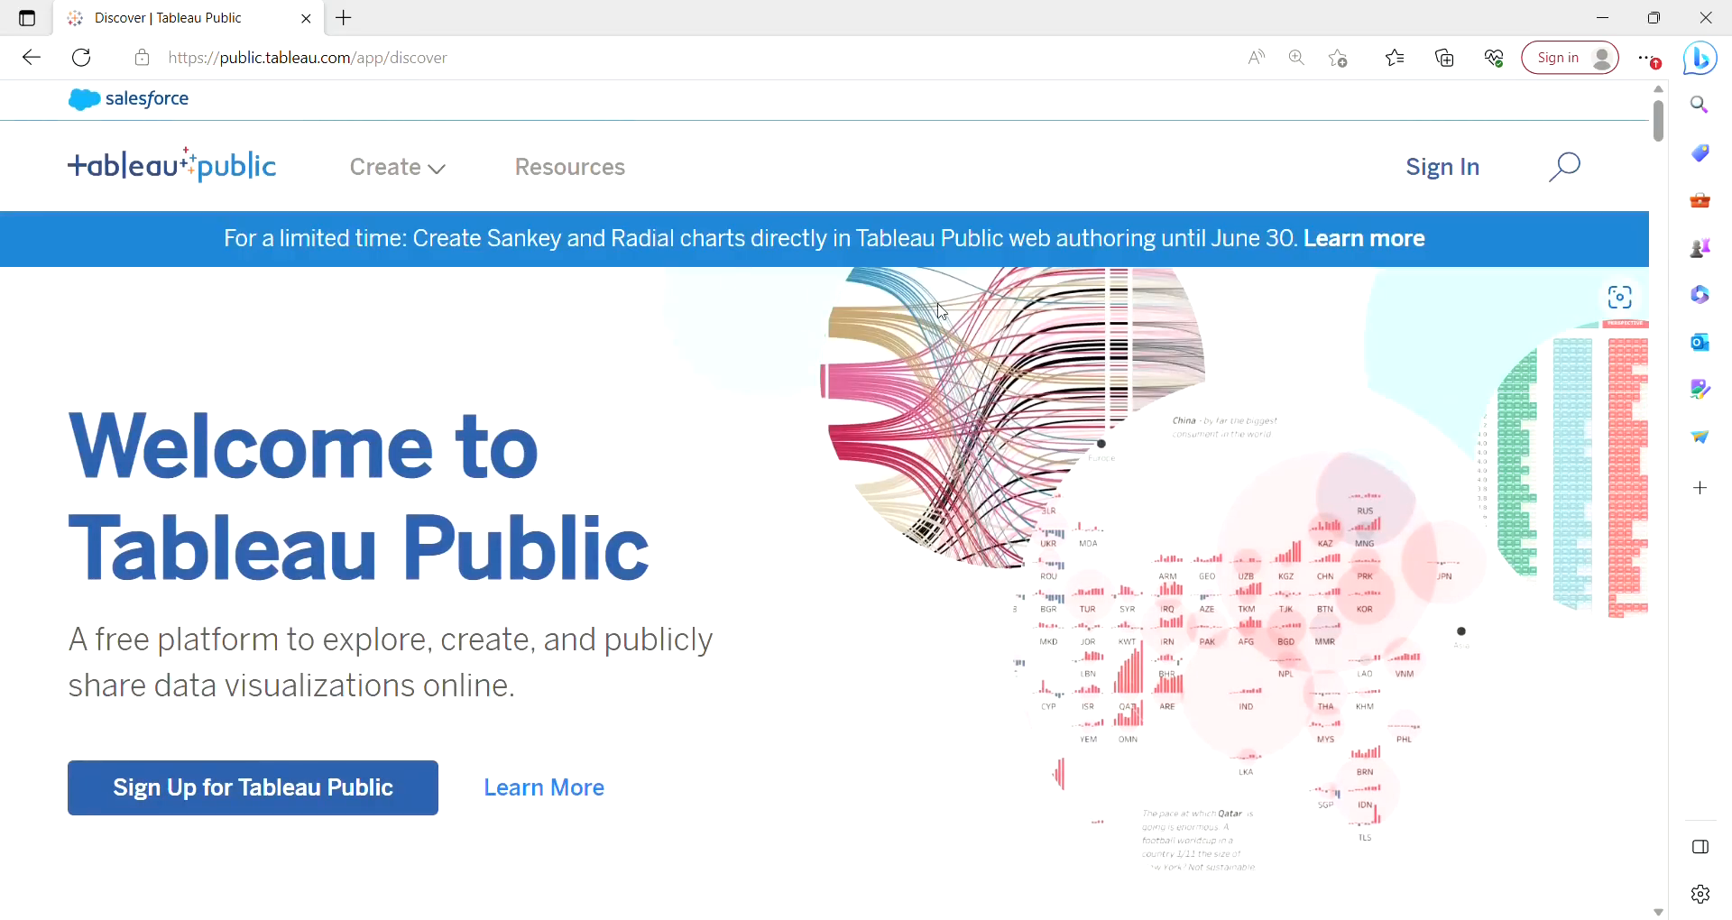
Sign in to Tableau Public and start a new workbook with Web Authoring.
{"action": "left_click", "coordinate": [1438, 178]}
{"action": "mouse_move", "coordinate": [418, 179]}
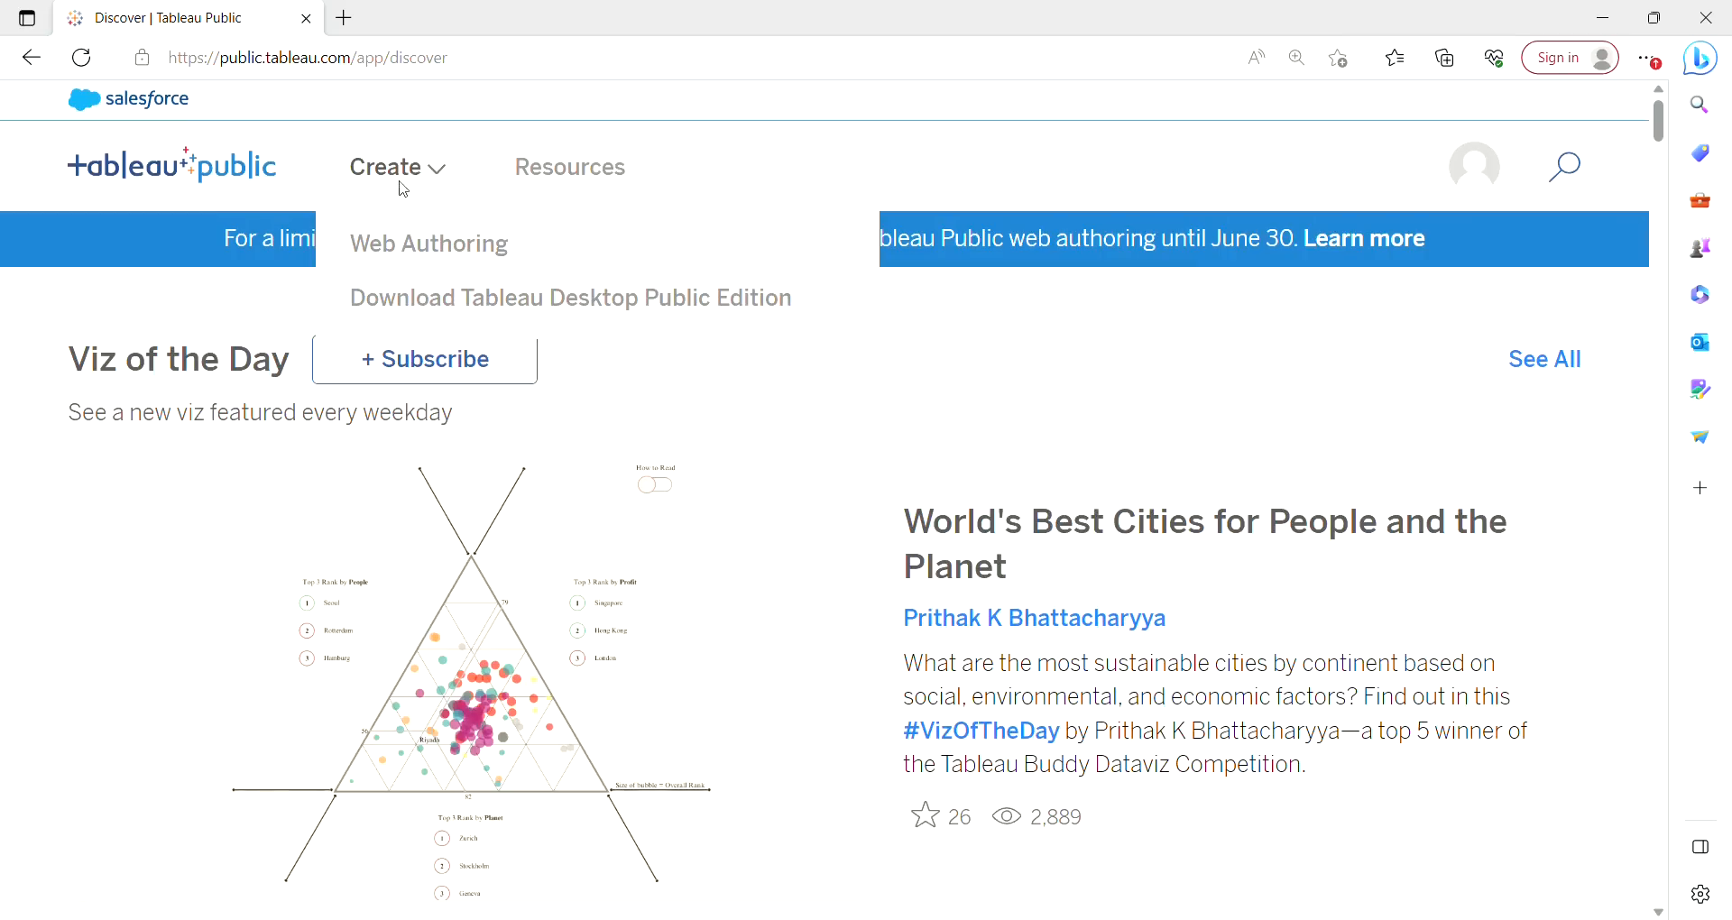
{"action": "left_click", "coordinate": [436, 263]}
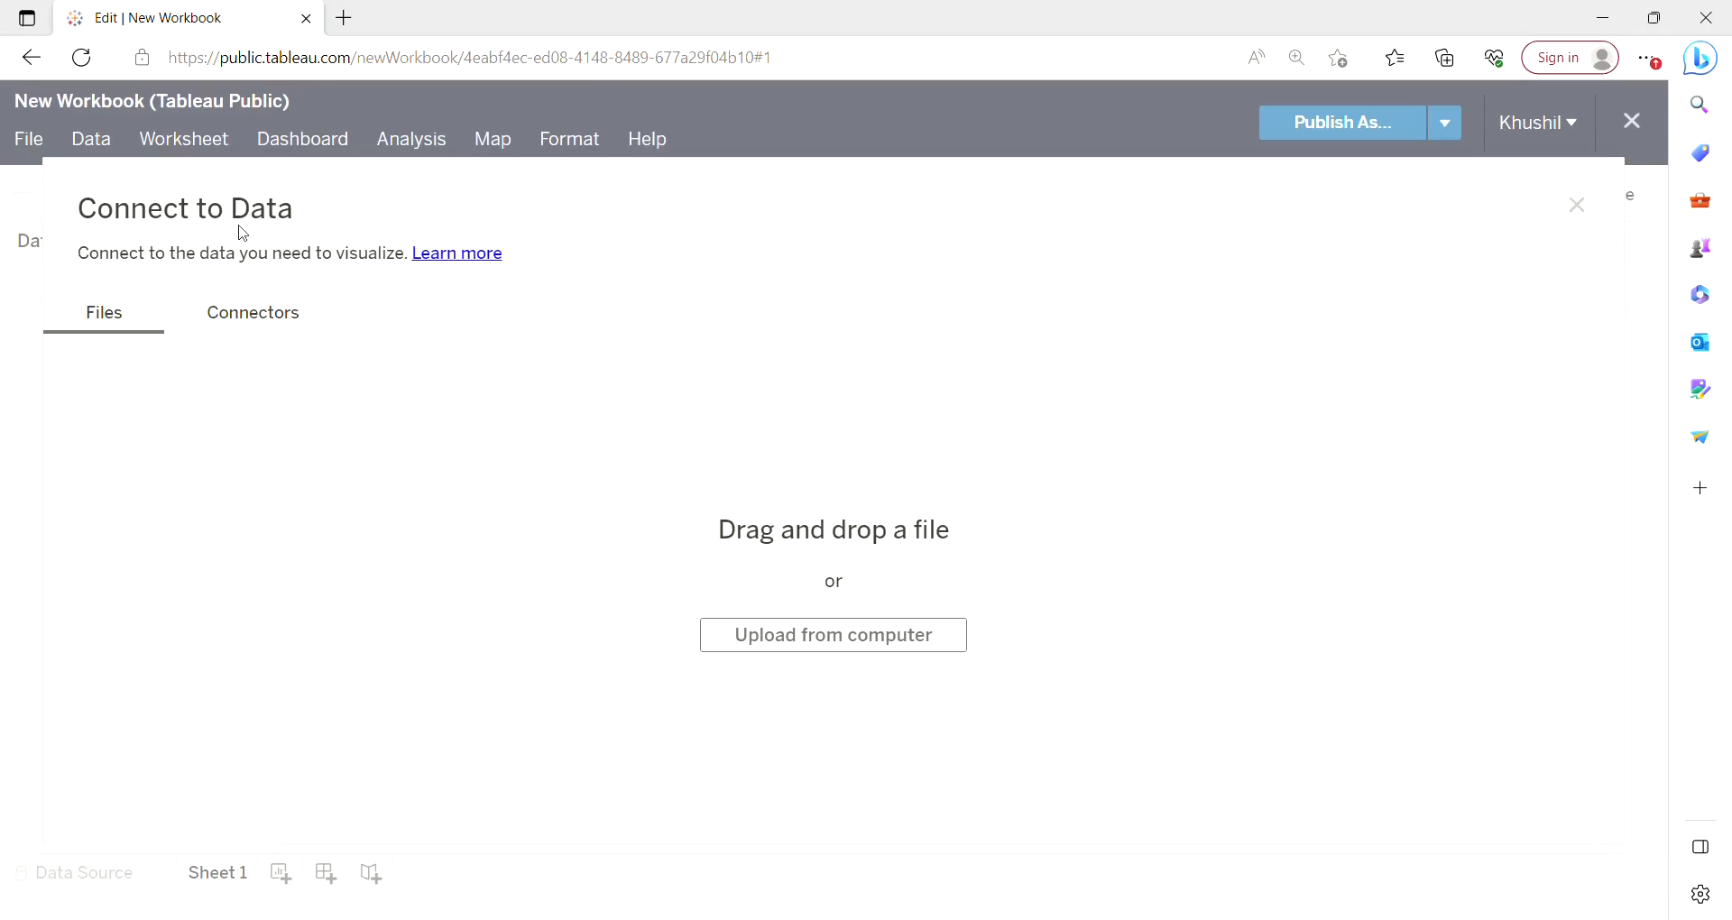
Upload the sample_-_superstore Excel file from the computer and add the Orders sheet to the data canvas.
{"action": "left_click", "coordinate": [837, 635]}
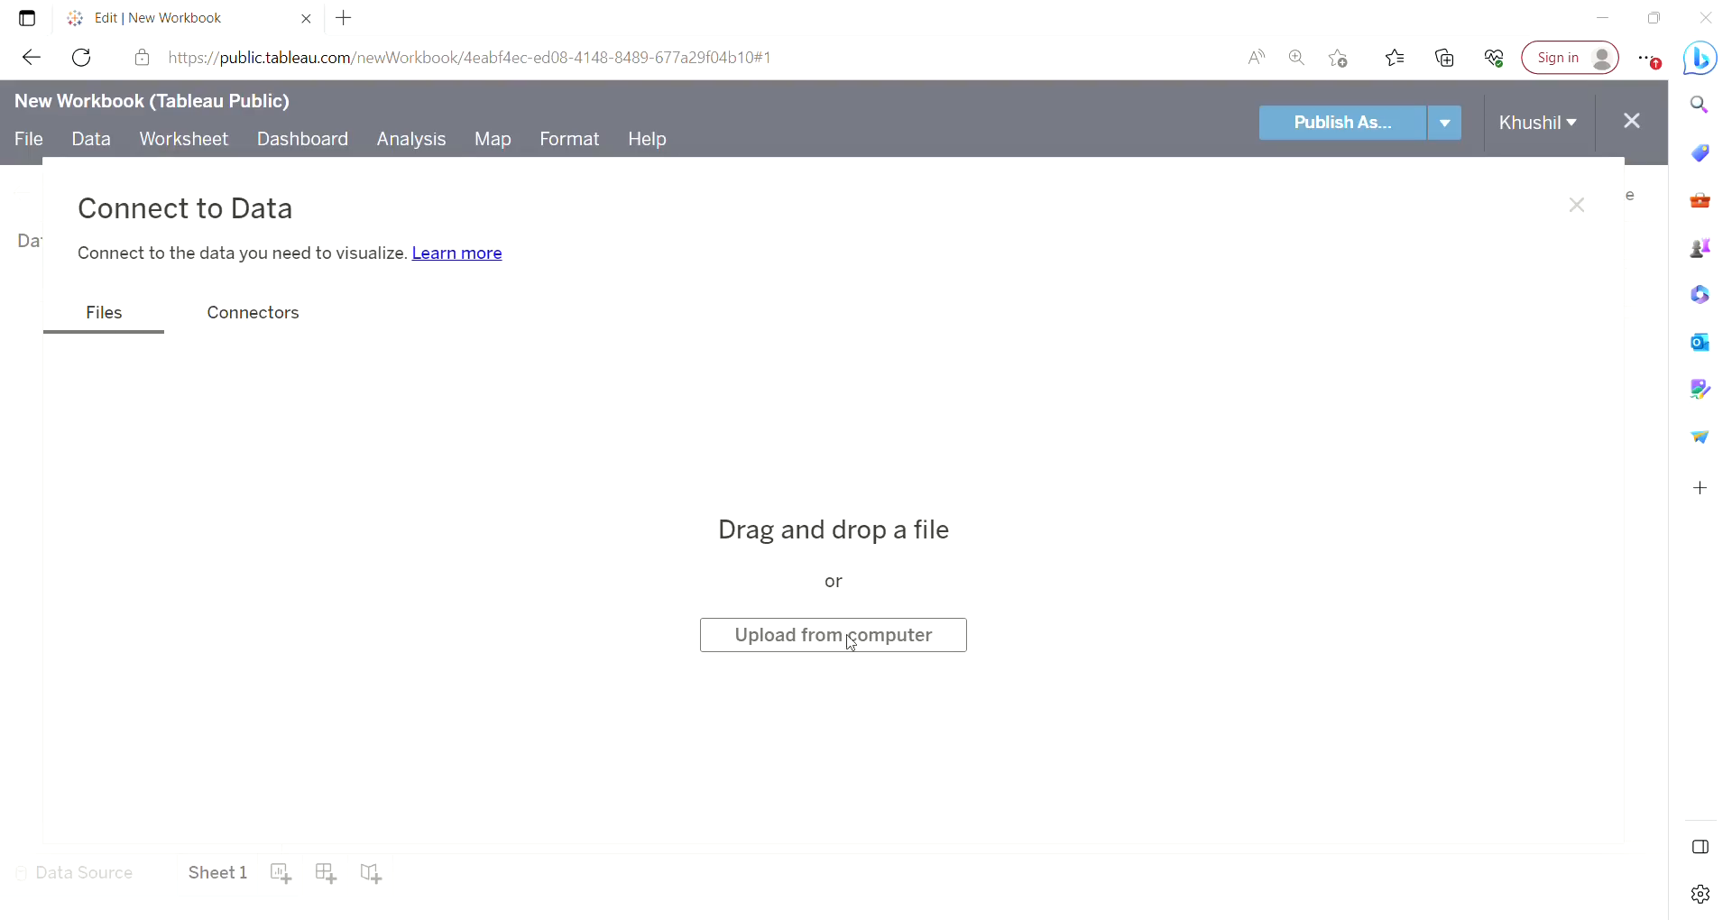
{"action": "left_click", "coordinate": [687, 519]}
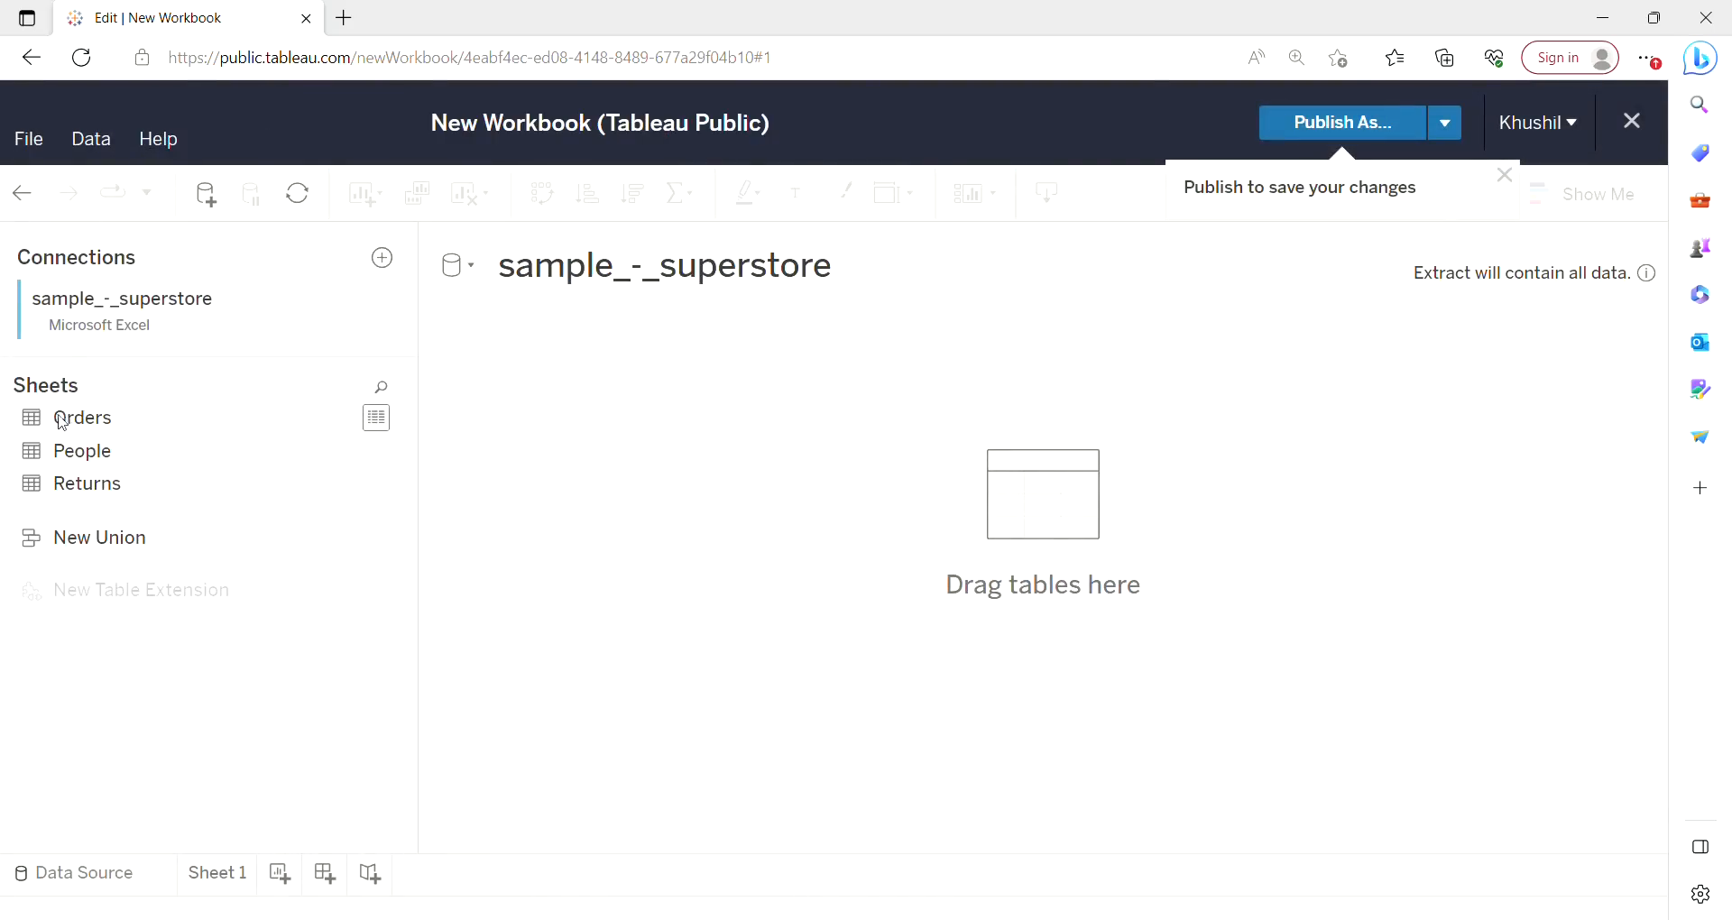
{"action": "left_click_drag", "start_coordinate": [62, 422], "coordinate": [875, 480]}
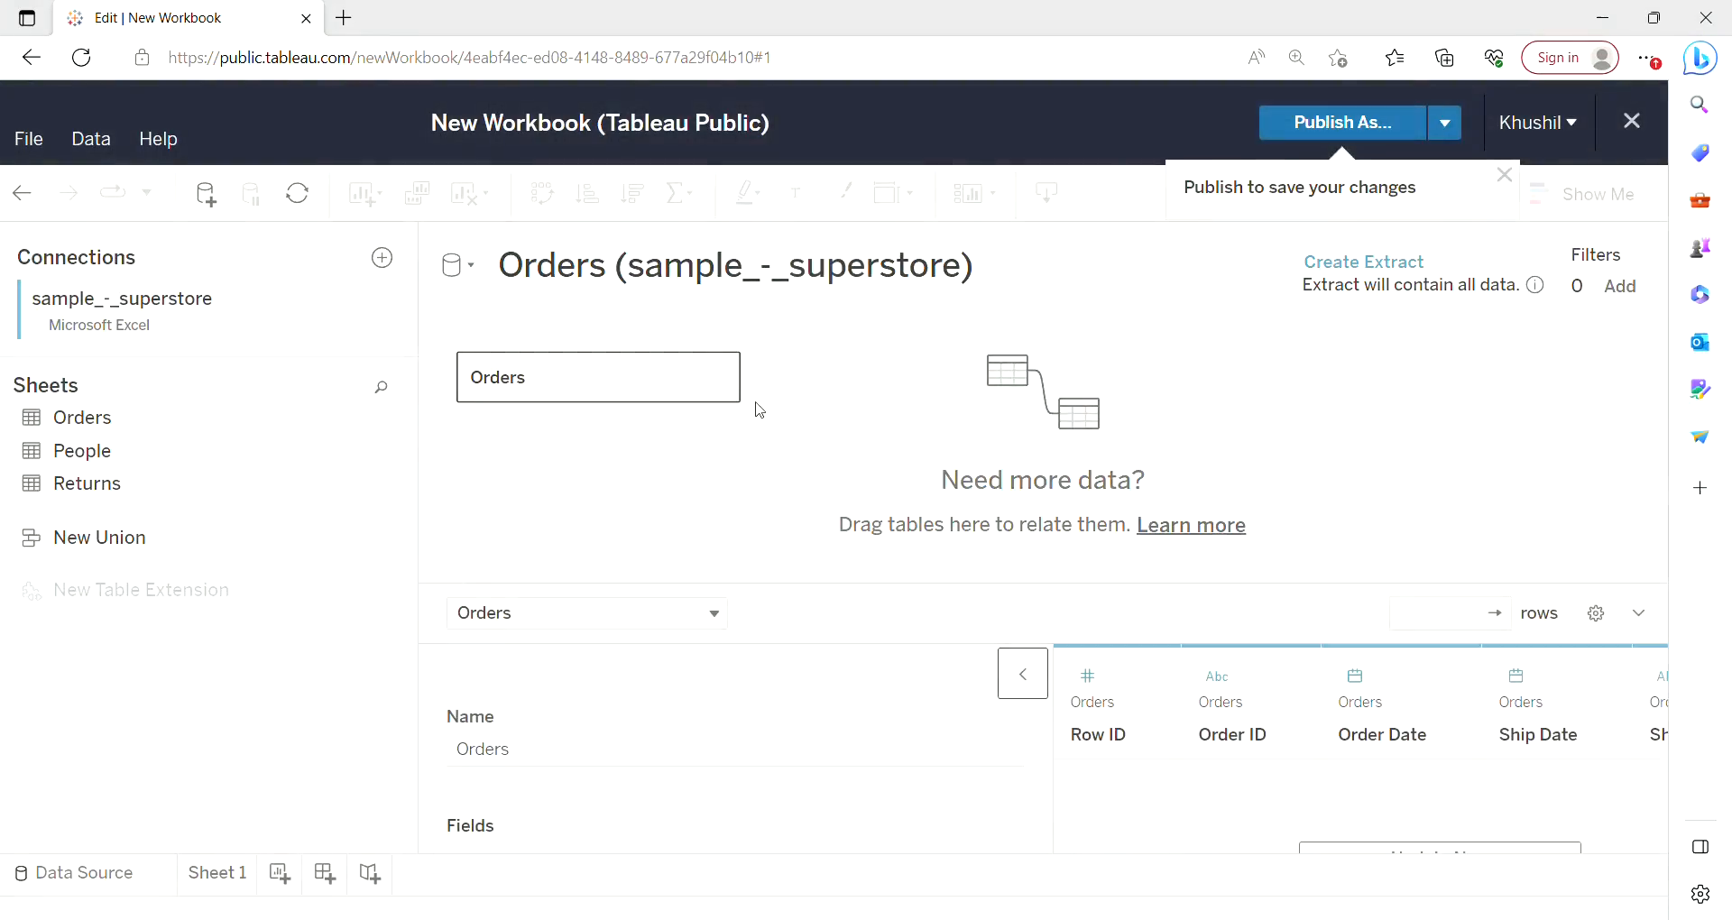
Open Sheet 1 and place the Category field on Rows.
{"action": "left_click", "coordinate": [232, 878]}
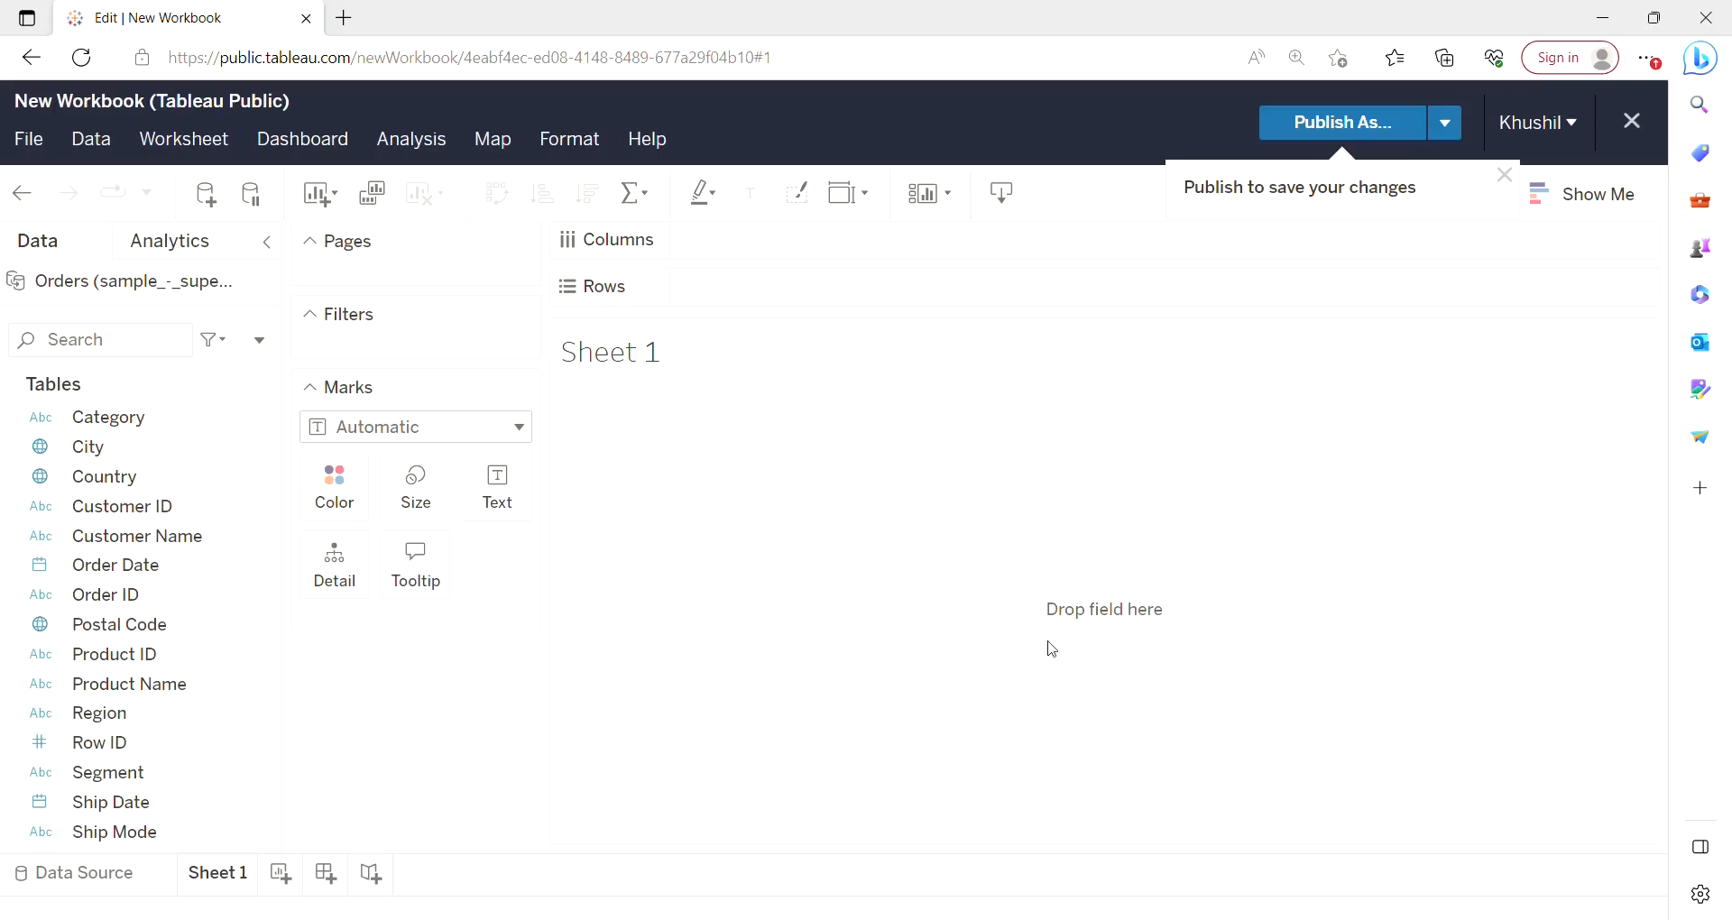
{"action": "key", "text": "ctrl+plus"}
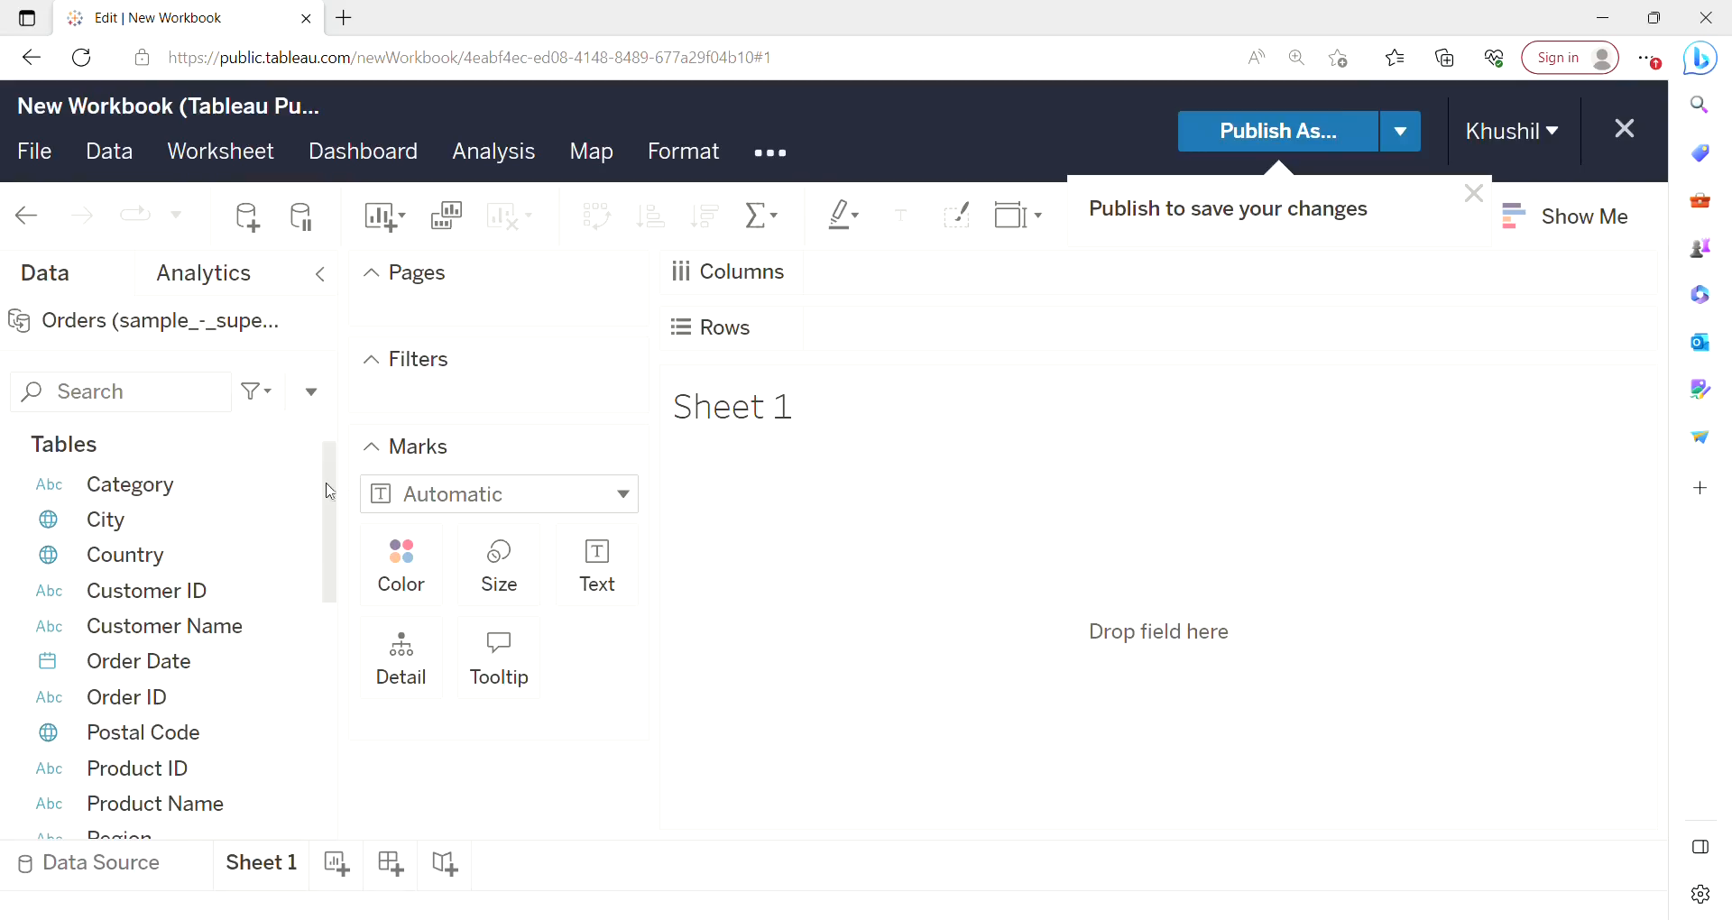
{"action": "left_click_drag", "start_coordinate": [334, 493], "coordinate": [311, 713]}
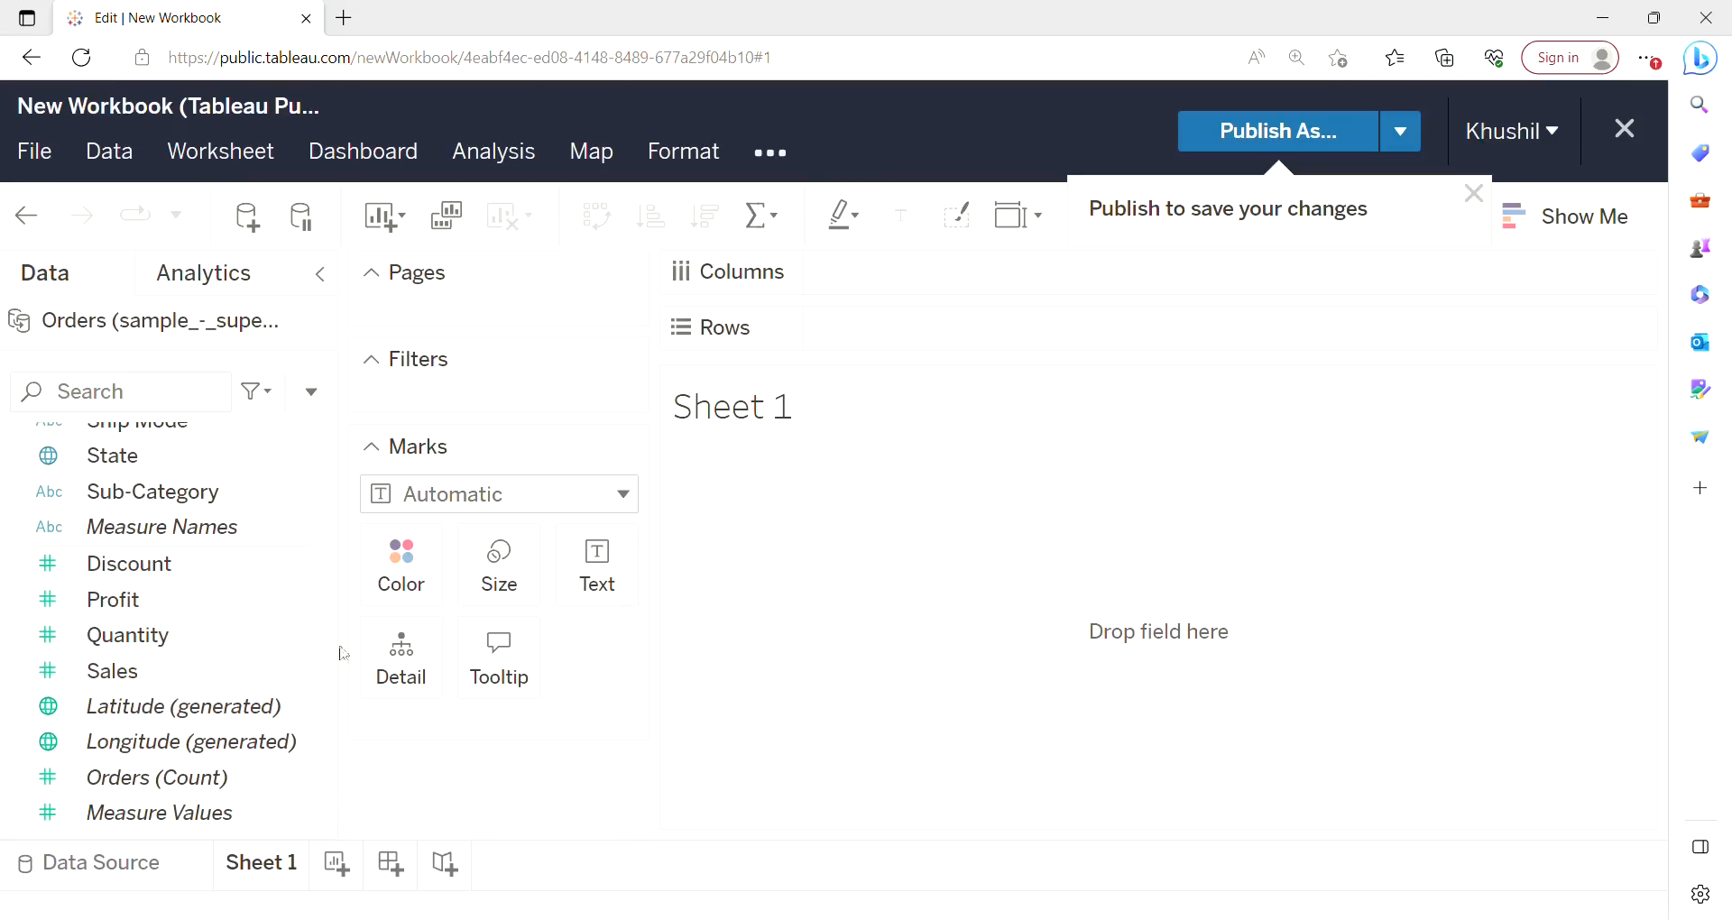
{"action": "left_click_drag", "start_coordinate": [337, 681], "coordinate": [349, 433]}
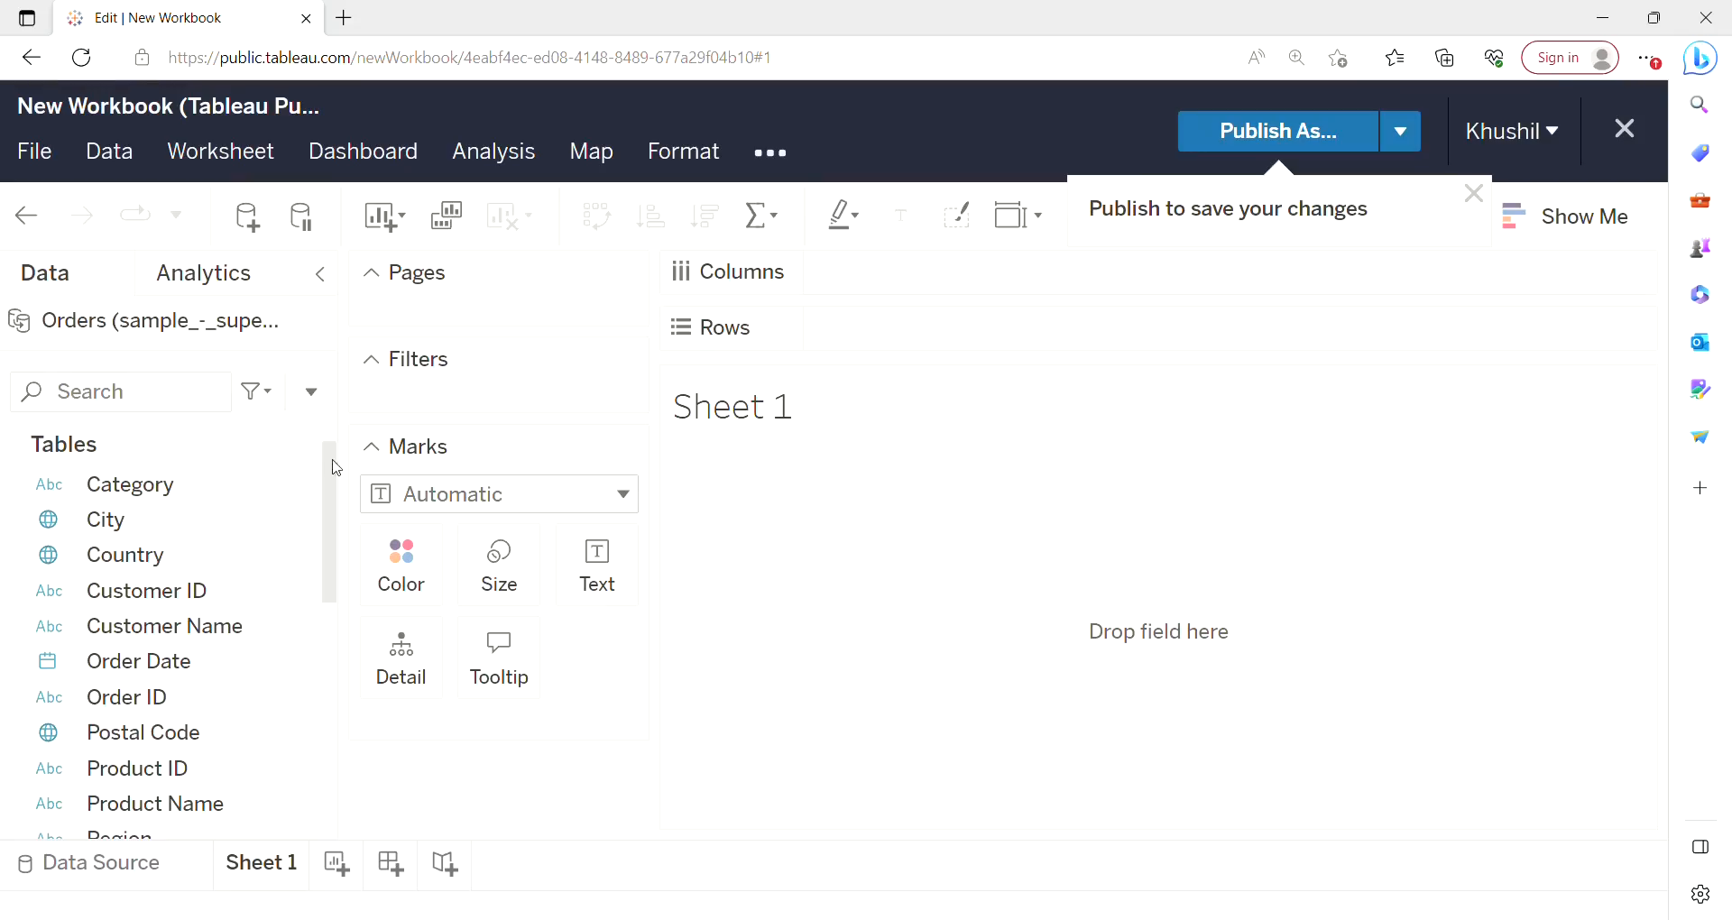
{"action": "left_click_drag", "start_coordinate": [329, 474], "coordinate": [325, 692]}
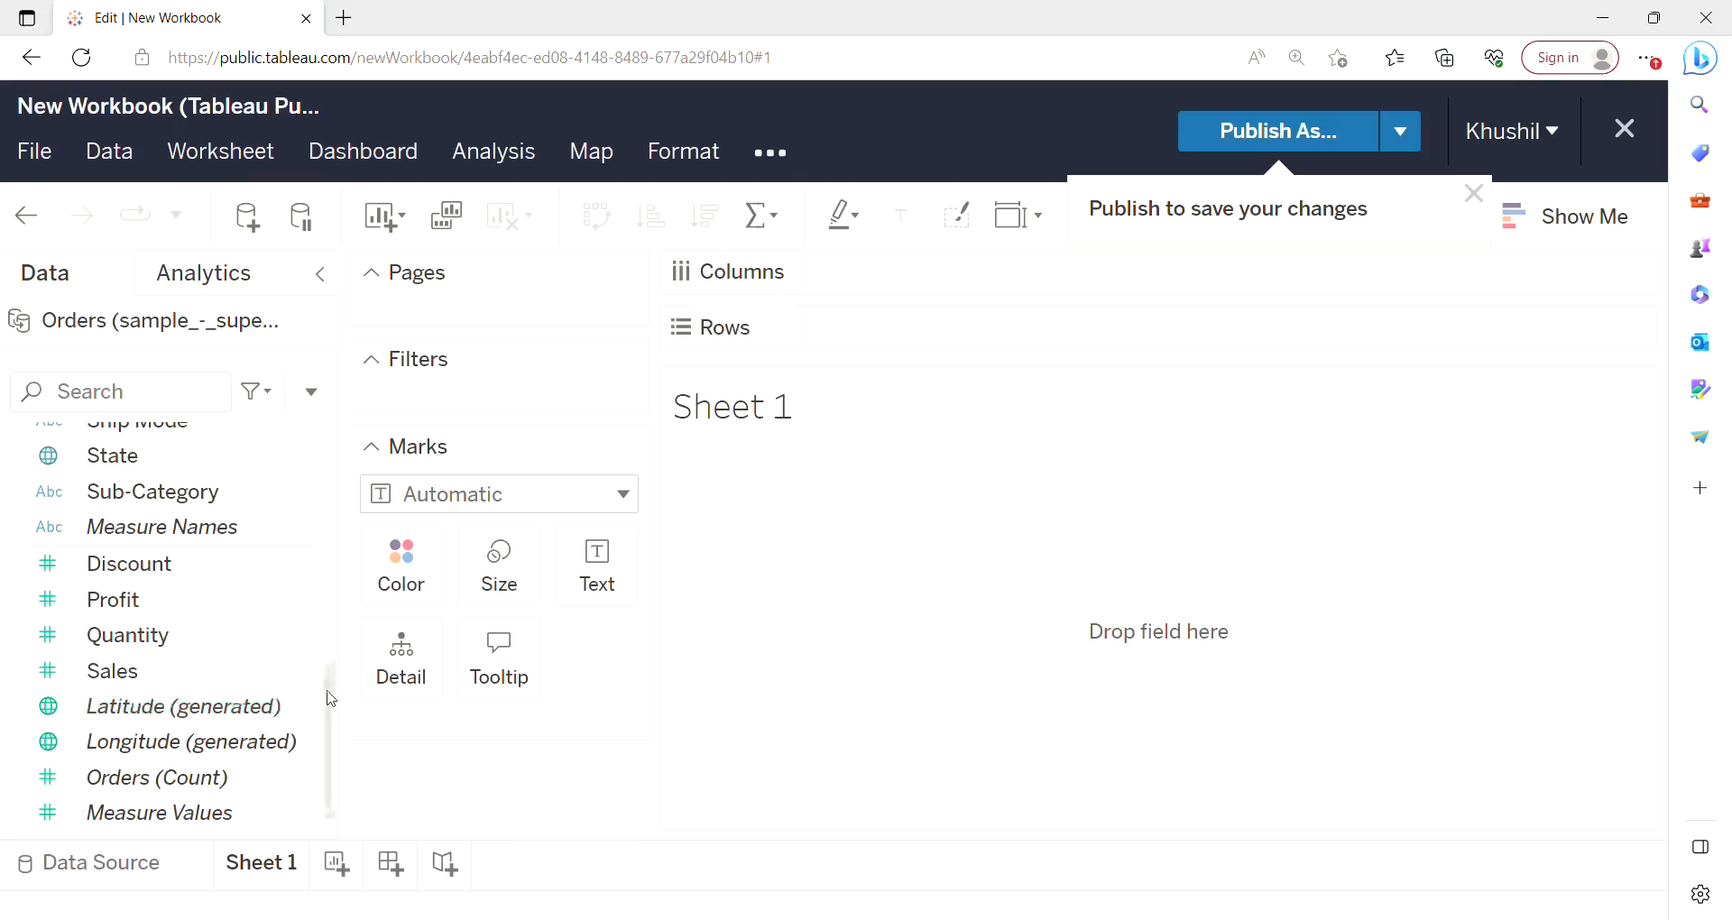
{"action": "left_click_drag", "start_coordinate": [332, 698], "coordinate": [346, 408]}
{"action": "left_click", "coordinate": [131, 489]}
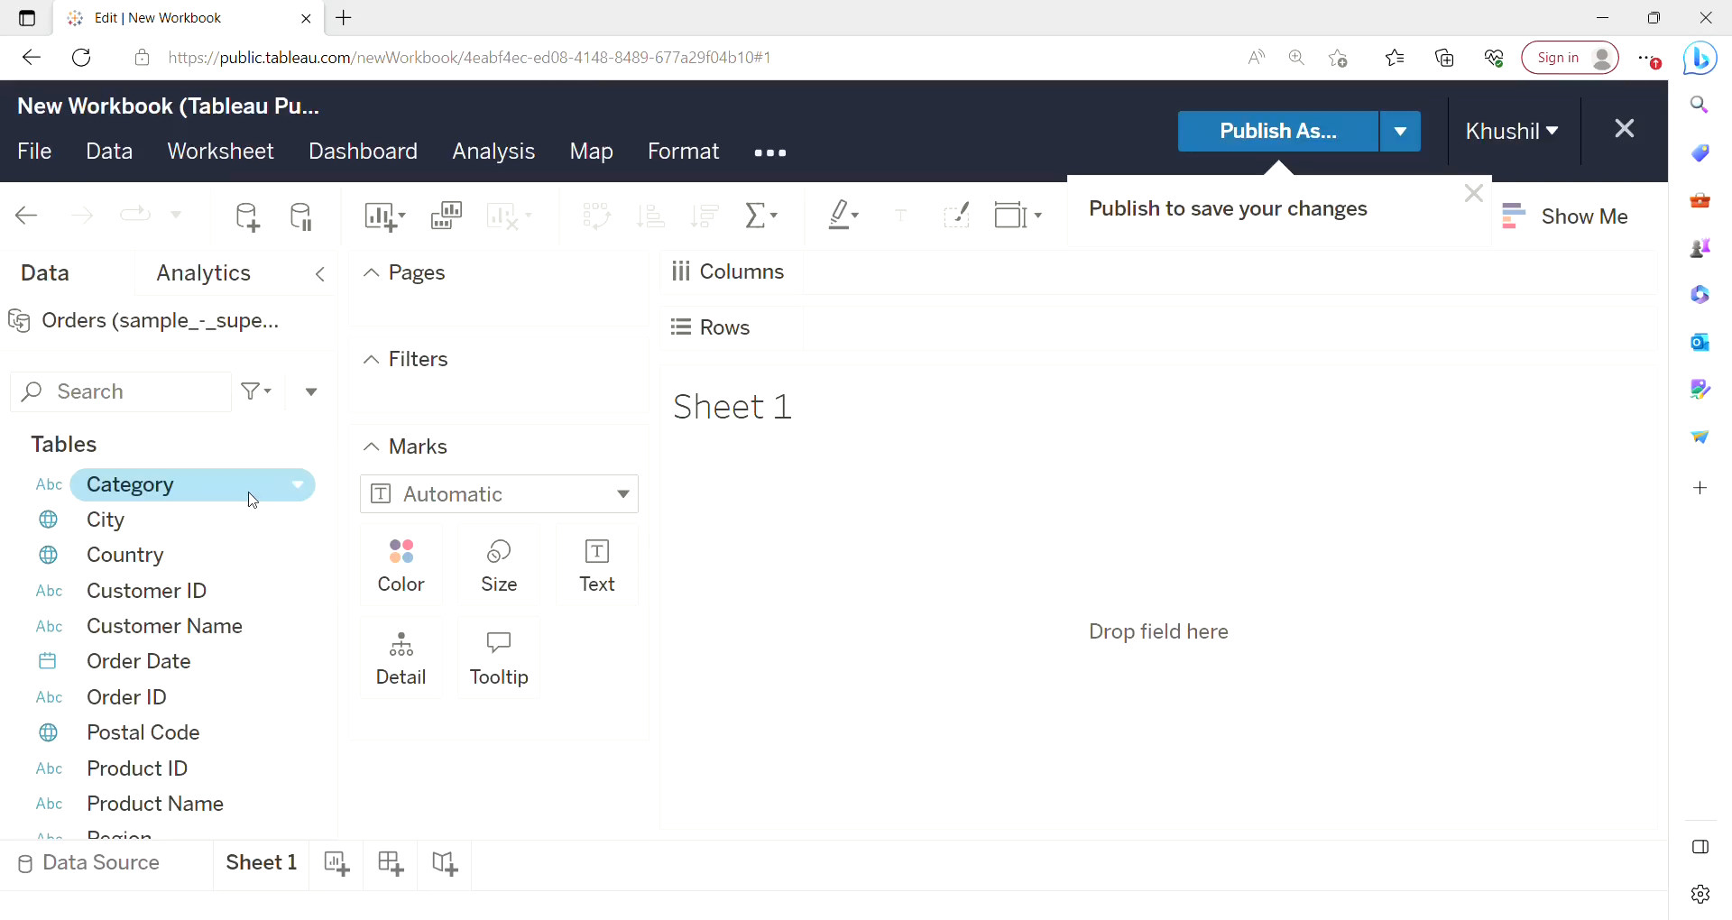
{"action": "left_click_drag", "start_coordinate": [253, 502], "coordinate": [951, 349]}
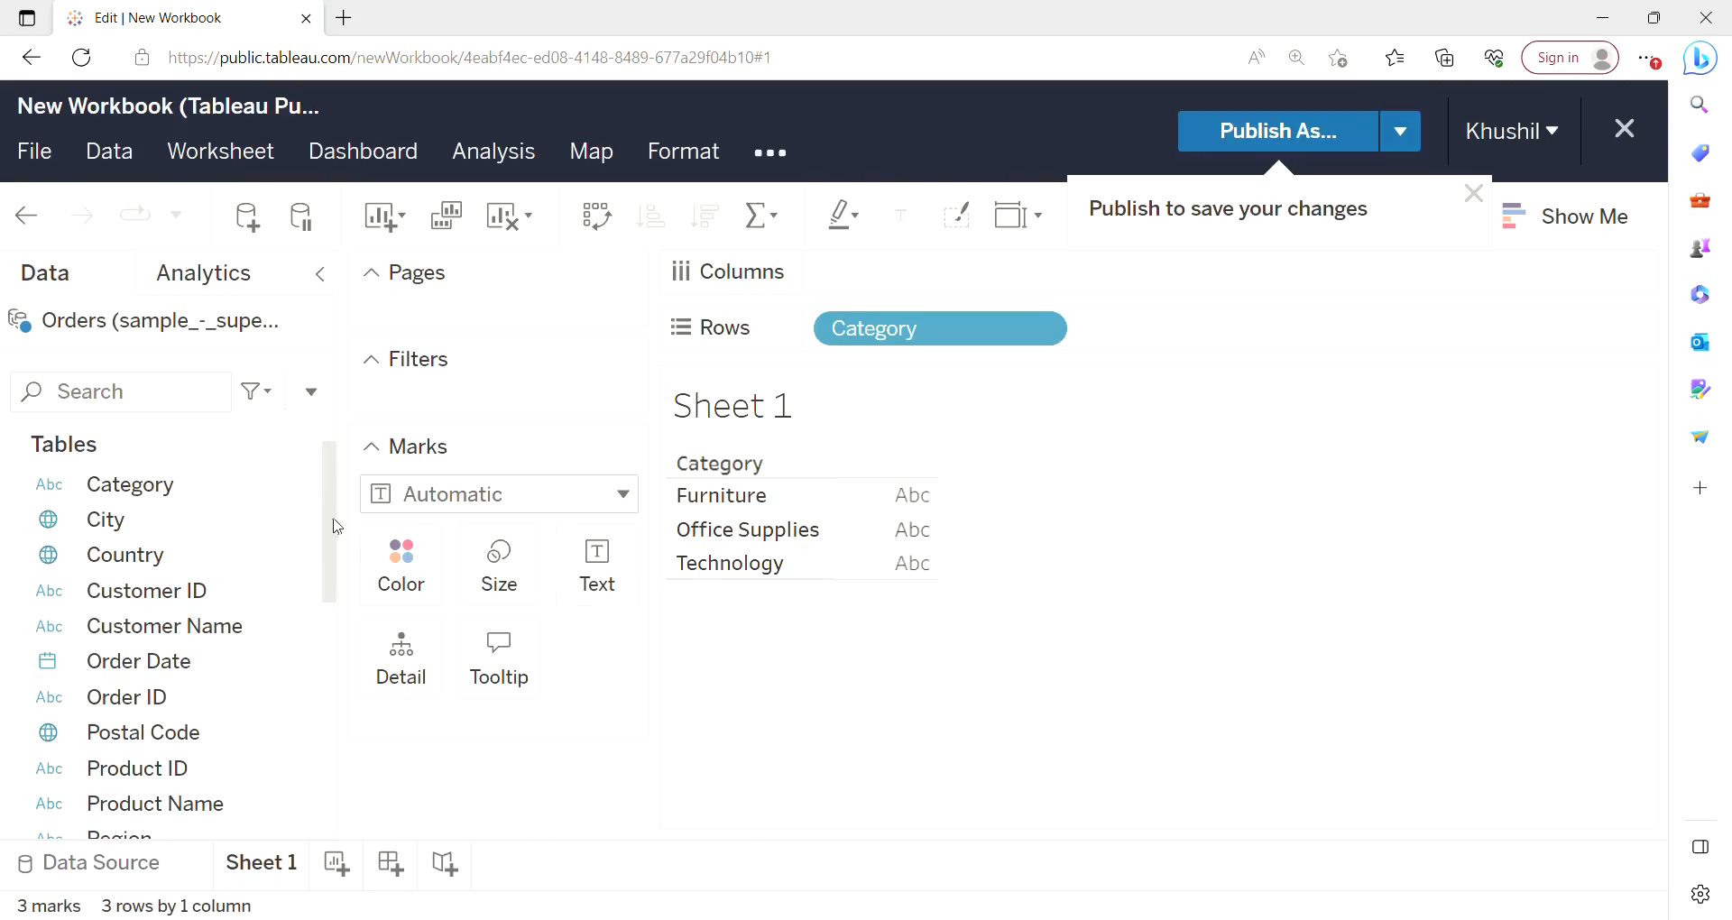
Add Profit to Columns and swap rows and columns to get vertical profit bars per category.
{"action": "scroll", "coordinate": [337, 533], "scroll_direction": "down", "scroll_amount": 6}
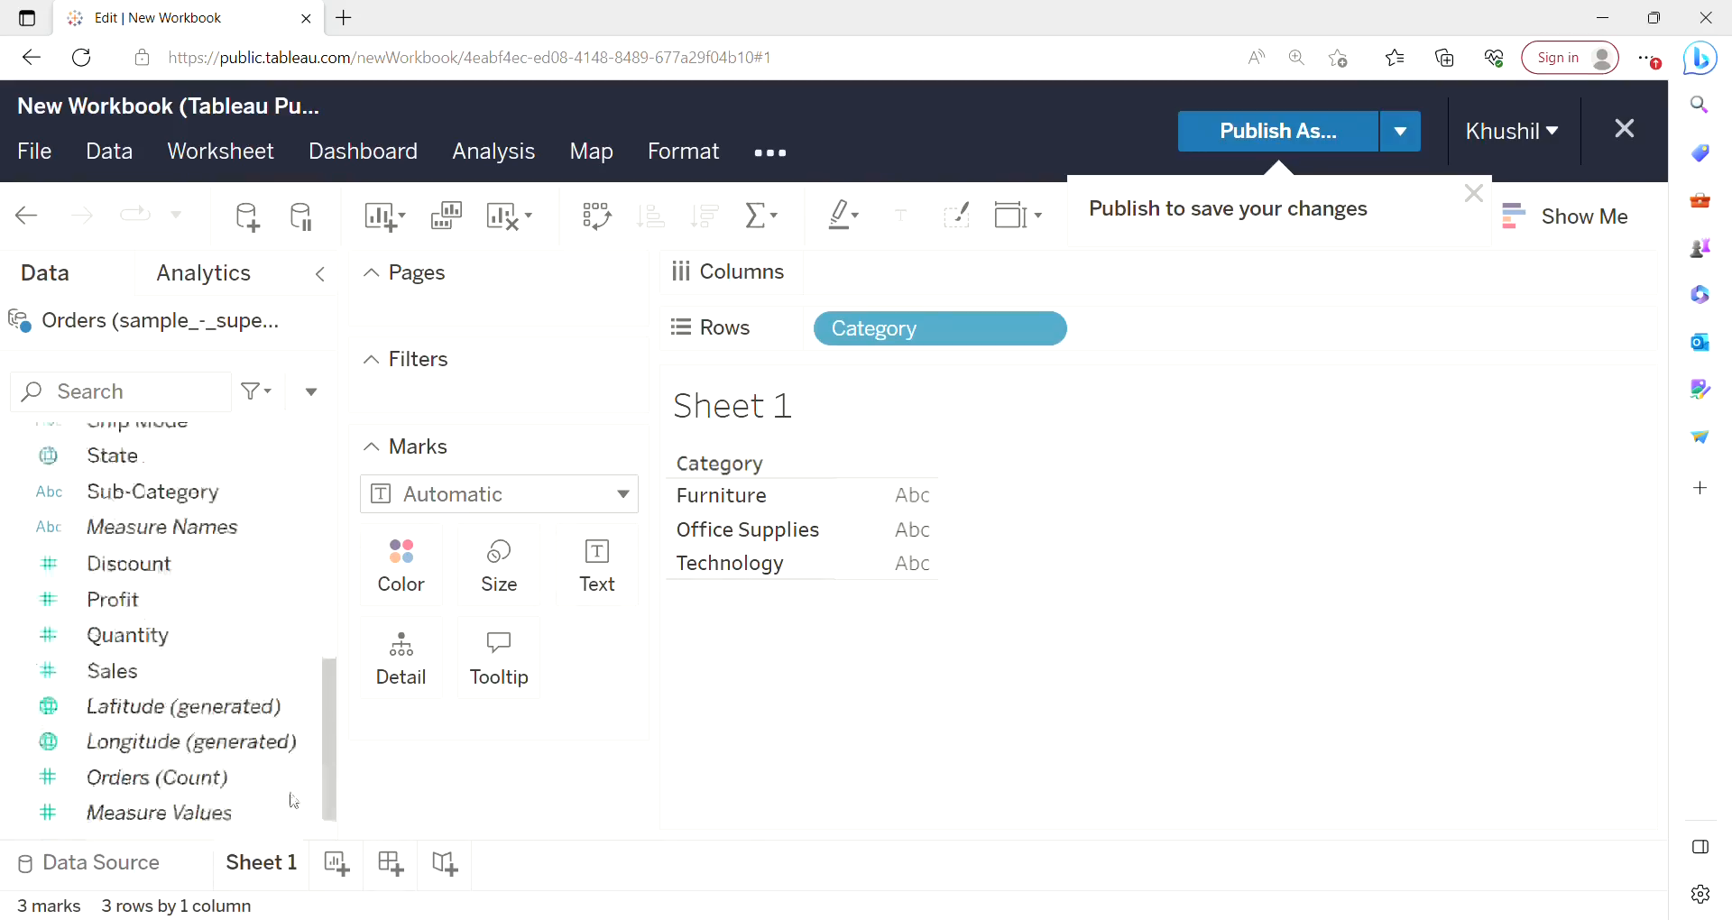
{"action": "left_click_drag", "start_coordinate": [124, 621], "coordinate": [938, 278]}
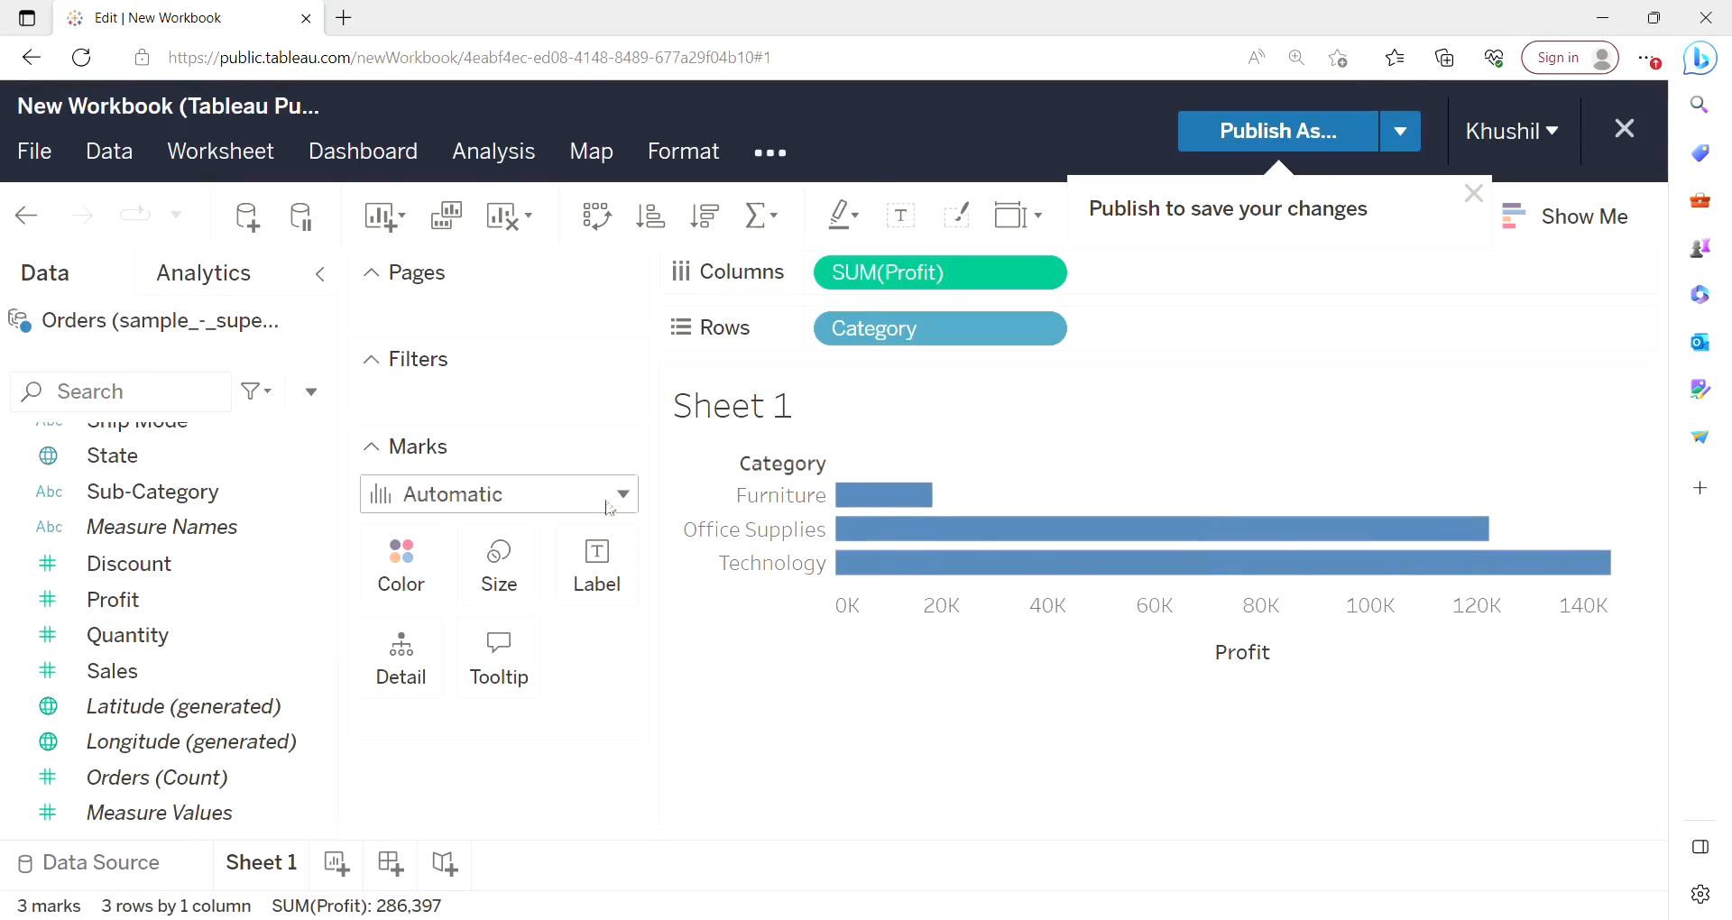
{"action": "left_click", "coordinate": [597, 219]}
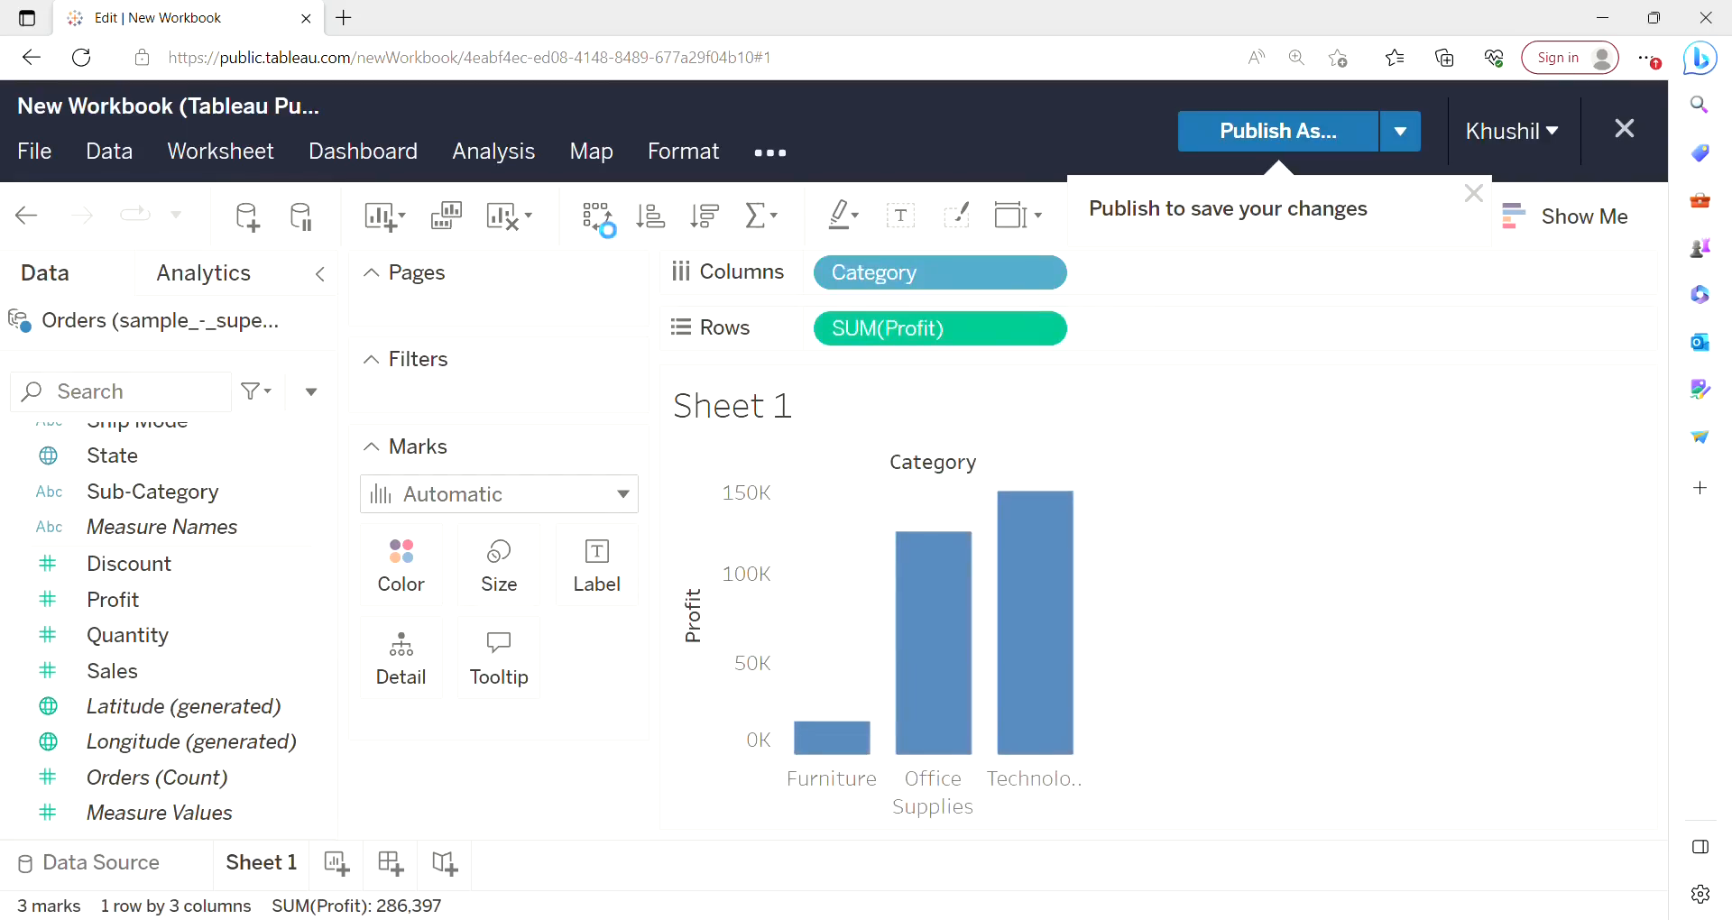
{"action": "mouse_move", "coordinate": [904, 566]}
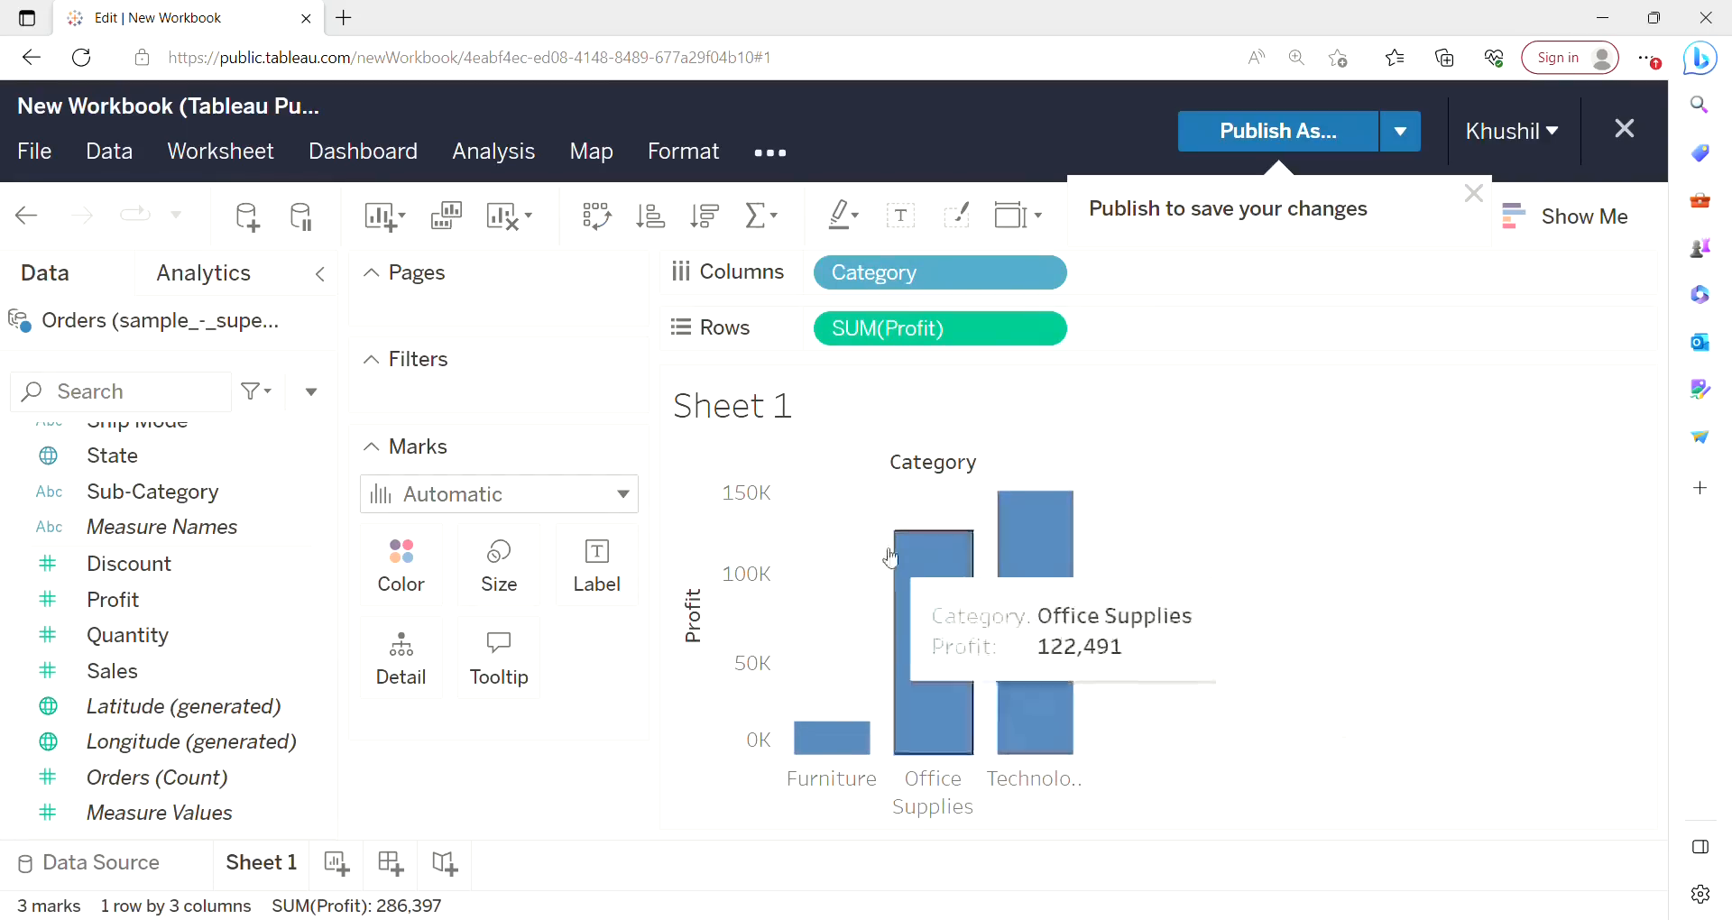
Sort the category bars by profit in descending order.
{"action": "left_click", "coordinate": [709, 227]}
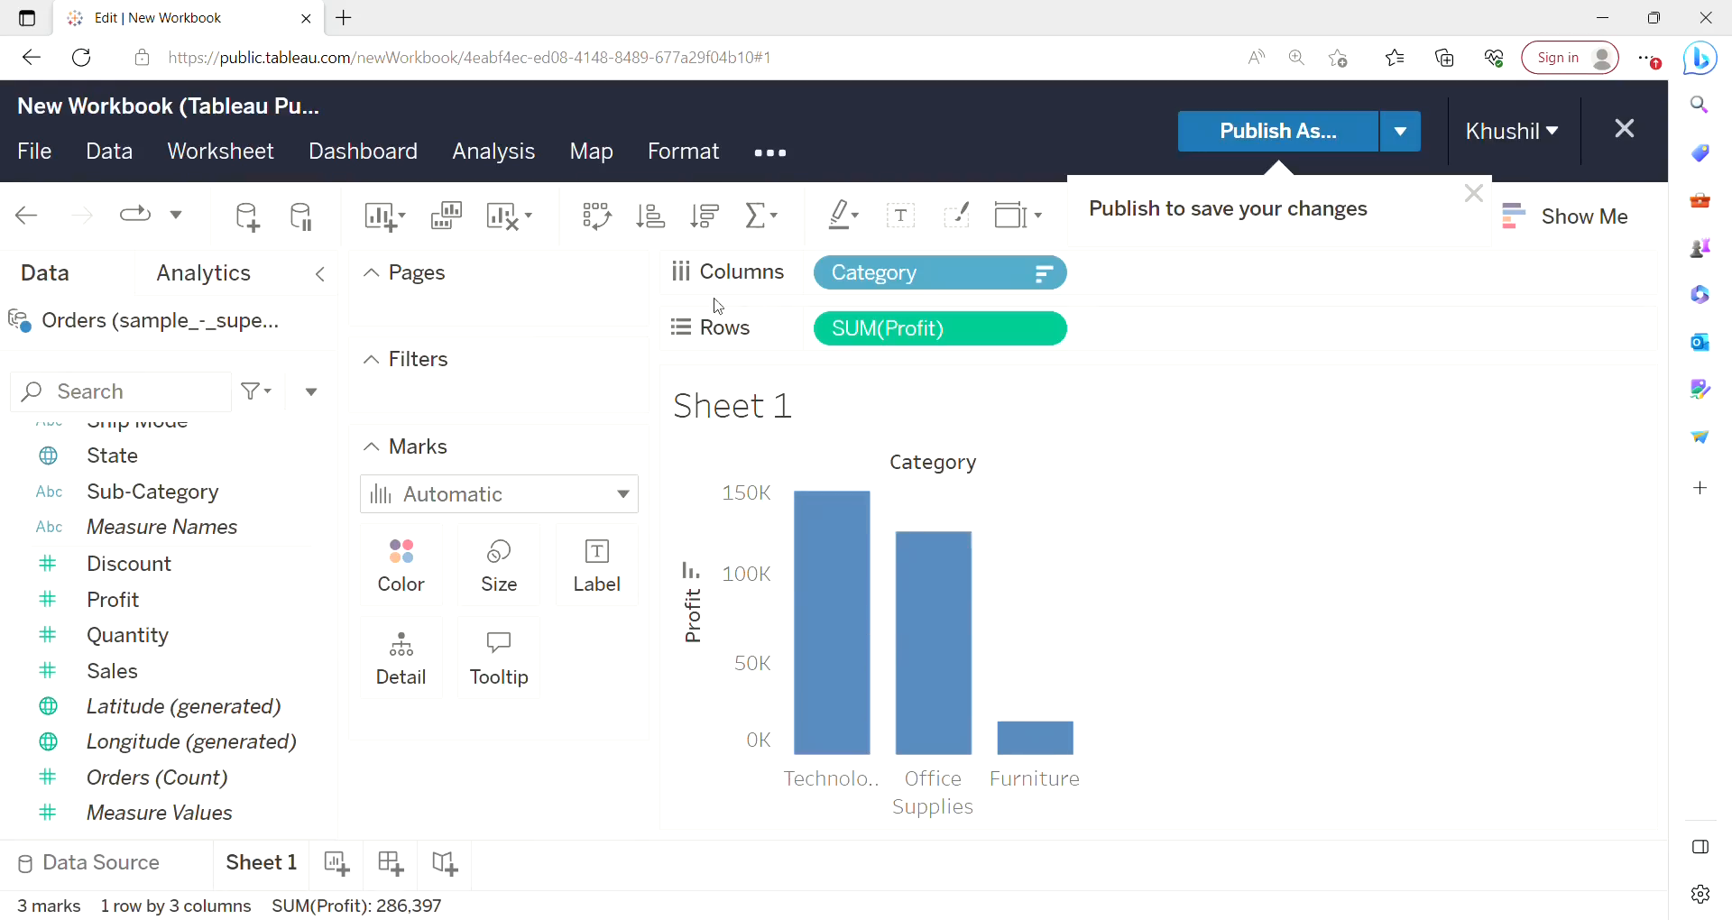
{"action": "left_click", "coordinate": [653, 219]}
{"action": "left_click", "coordinate": [715, 224]}
Turn on mark labels so each bar shows its profit value.
{"action": "left_click", "coordinate": [626, 557]}
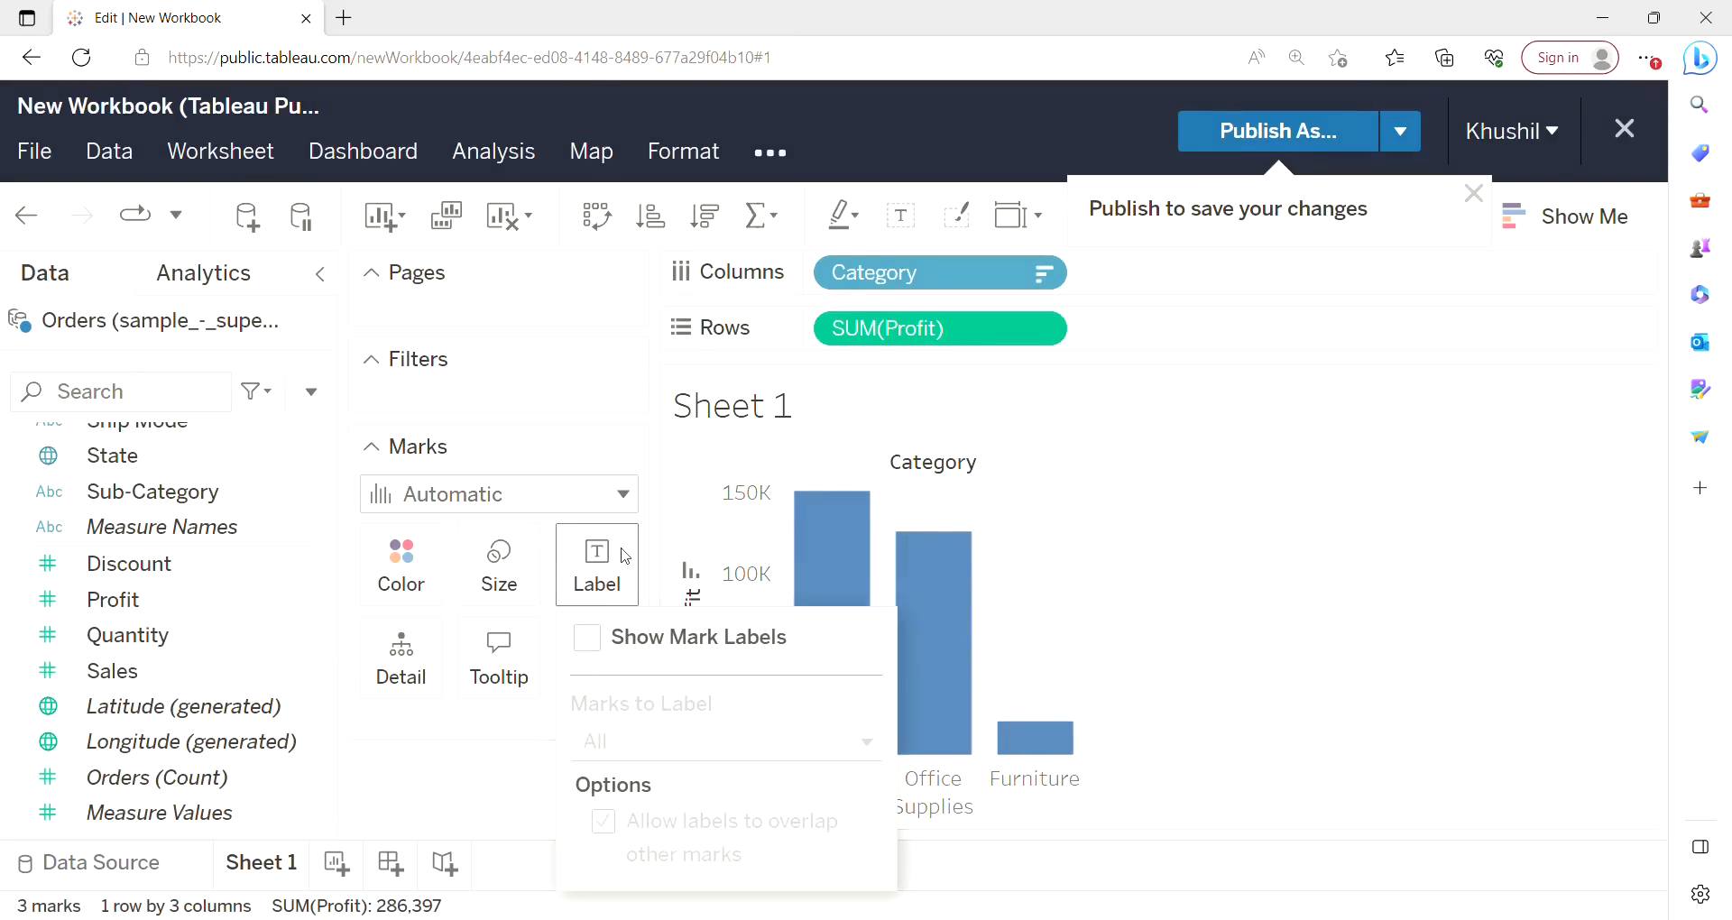
{"action": "left_click", "coordinate": [590, 642]}
{"action": "left_click", "coordinate": [1127, 564]}
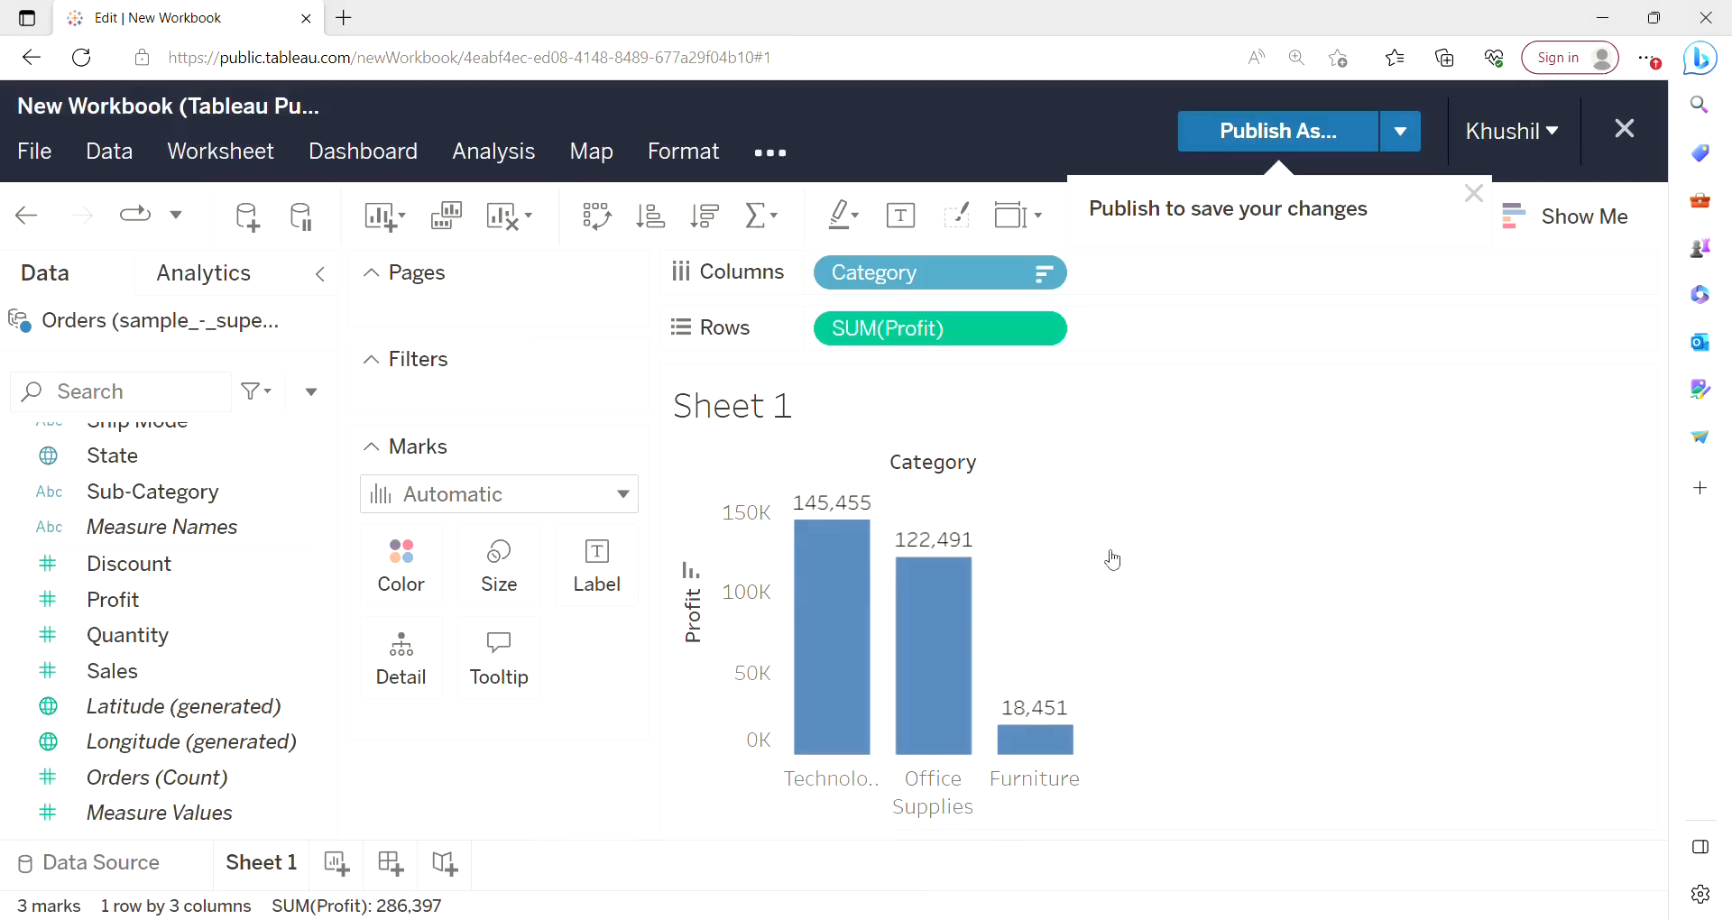
{"action": "mouse_move", "coordinate": [1056, 754]}
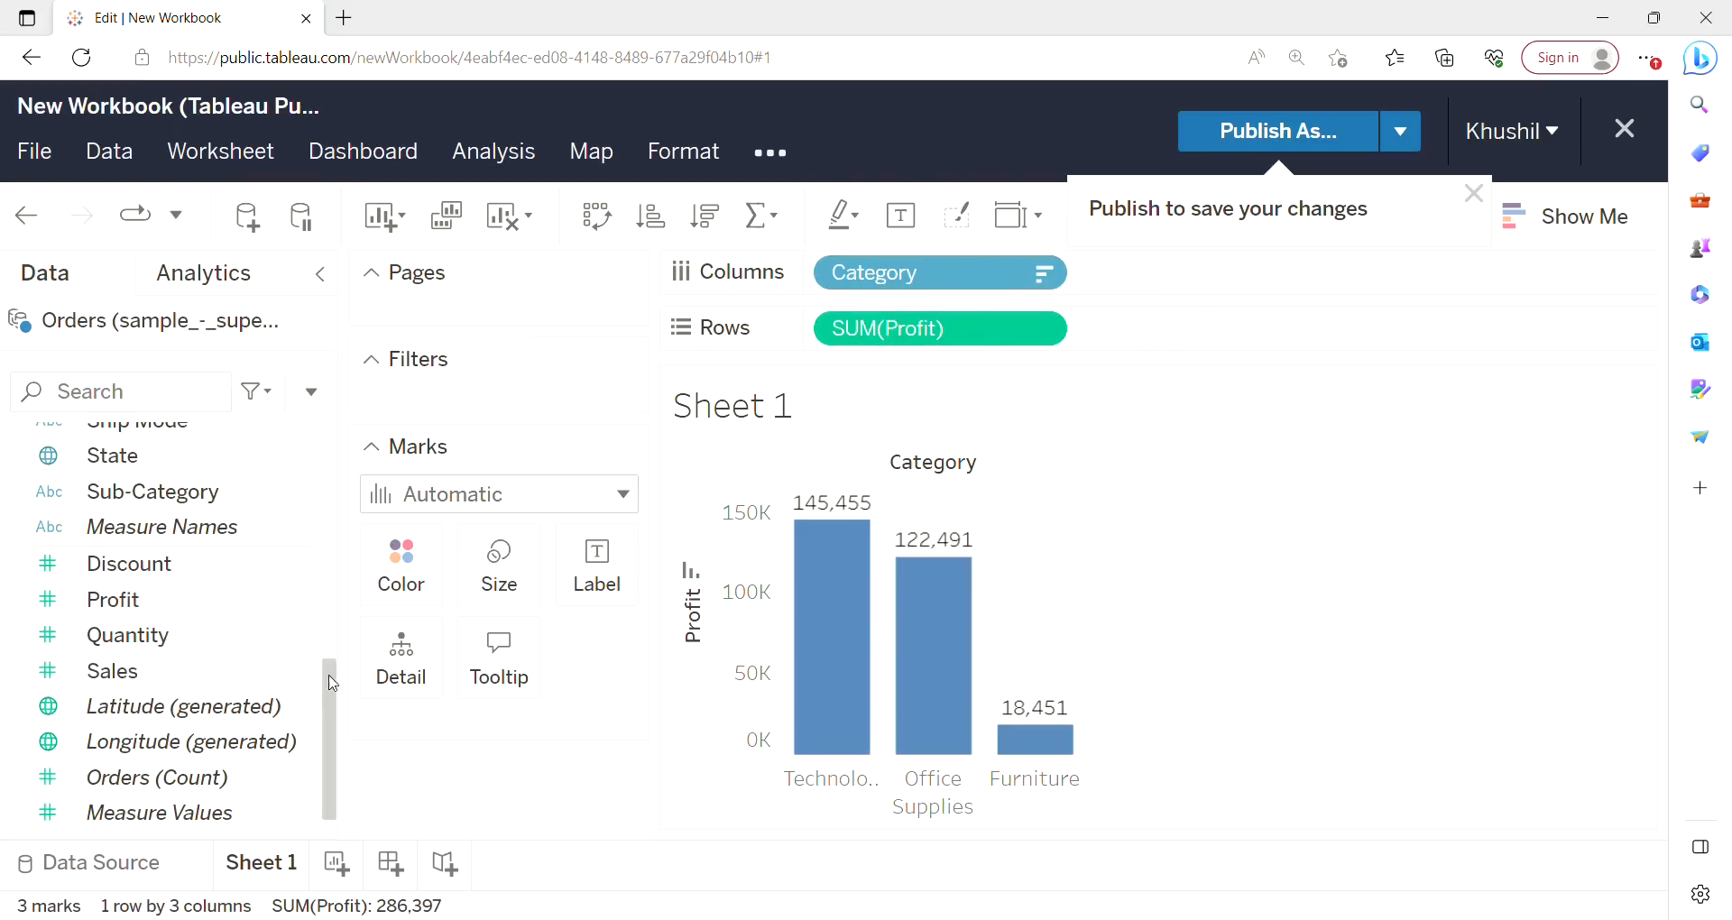
Add the Region field to Columns beside Category.
{"action": "scroll", "coordinate": [341, 625], "scroll_direction": "up", "scroll_amount": 3}
{"action": "scroll", "coordinate": [336, 596], "scroll_direction": "up", "scroll_amount": 4}
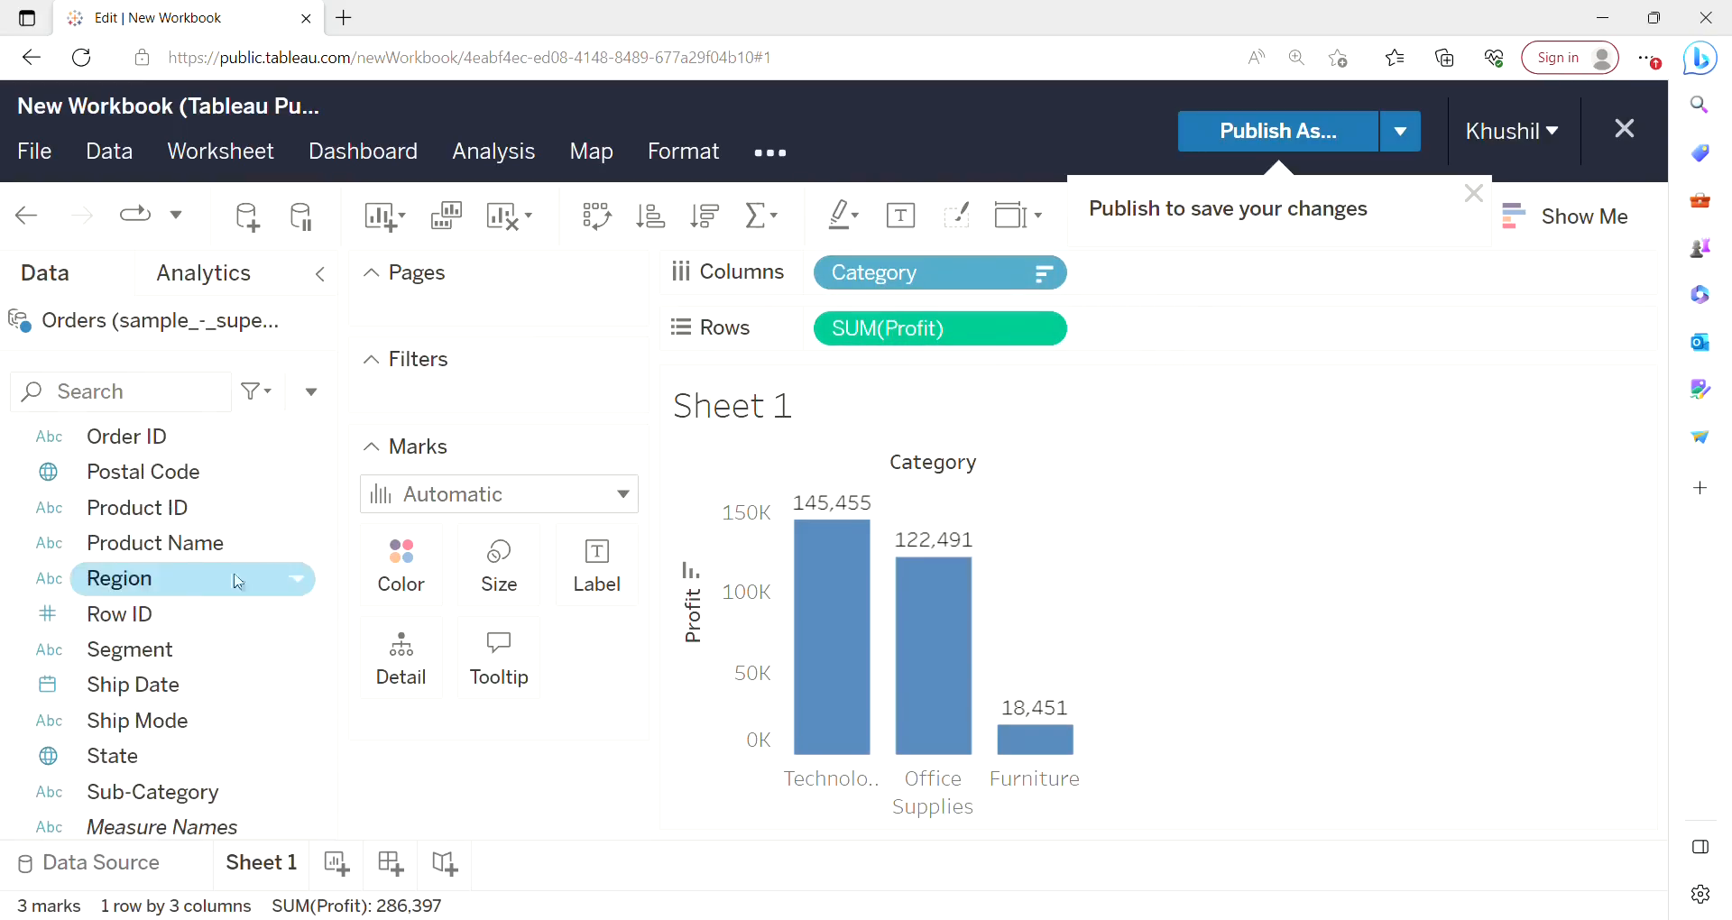
{"action": "left_click_drag", "start_coordinate": [191, 592], "coordinate": [1215, 293]}
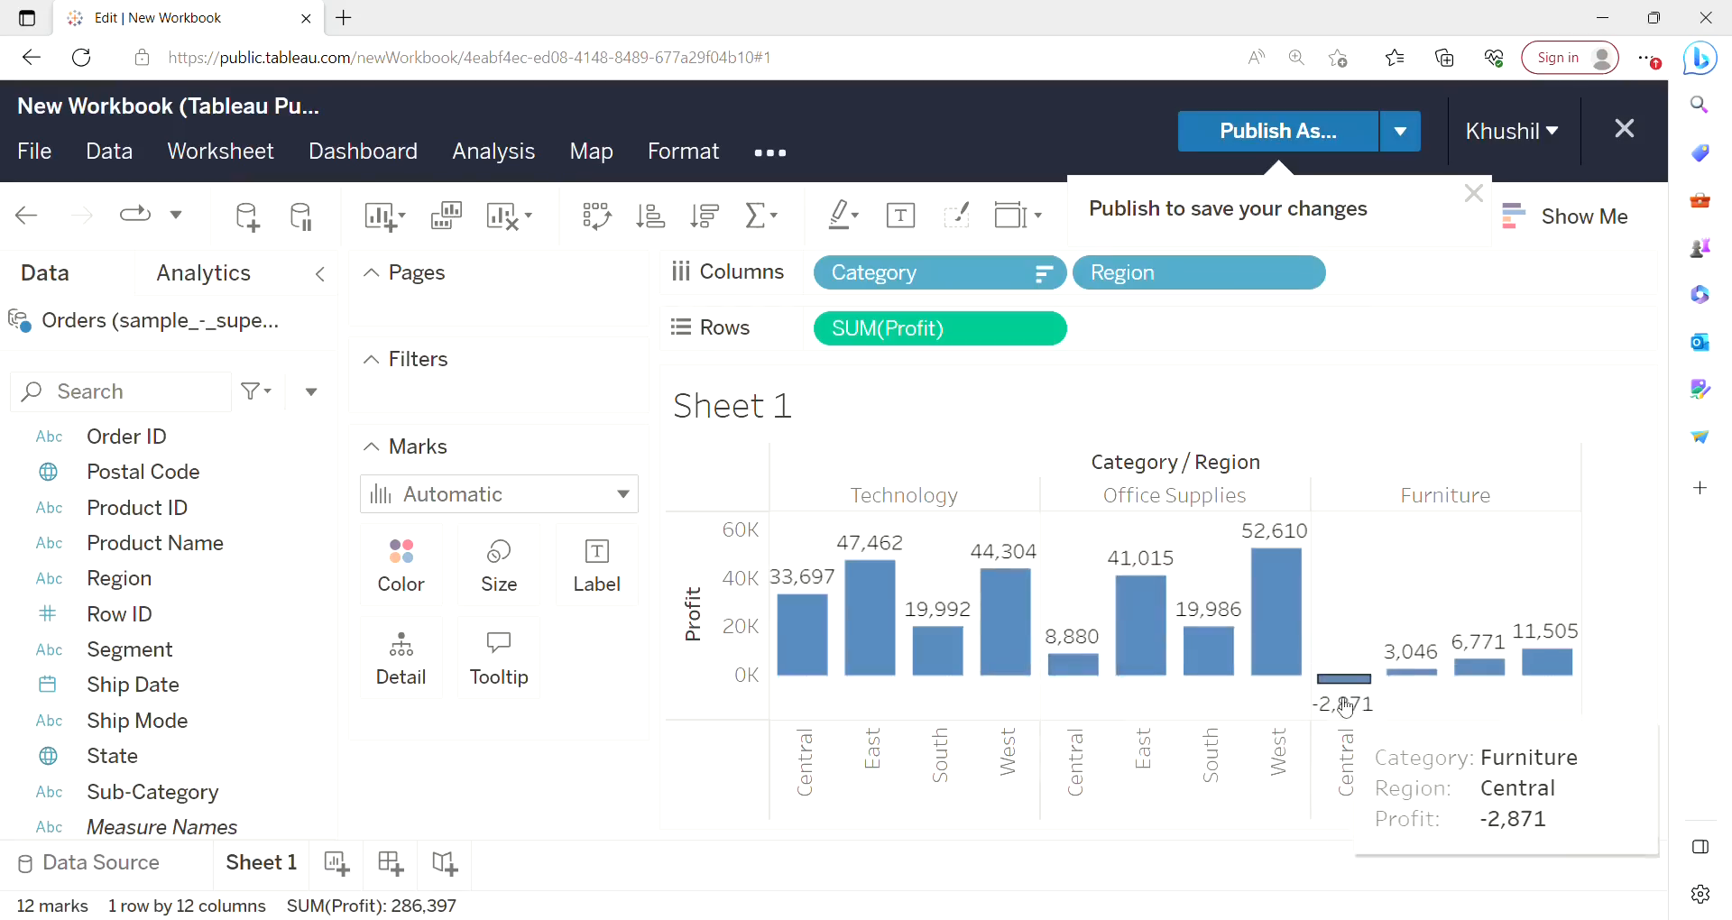
{"action": "mouse_move", "coordinate": [1429, 690]}
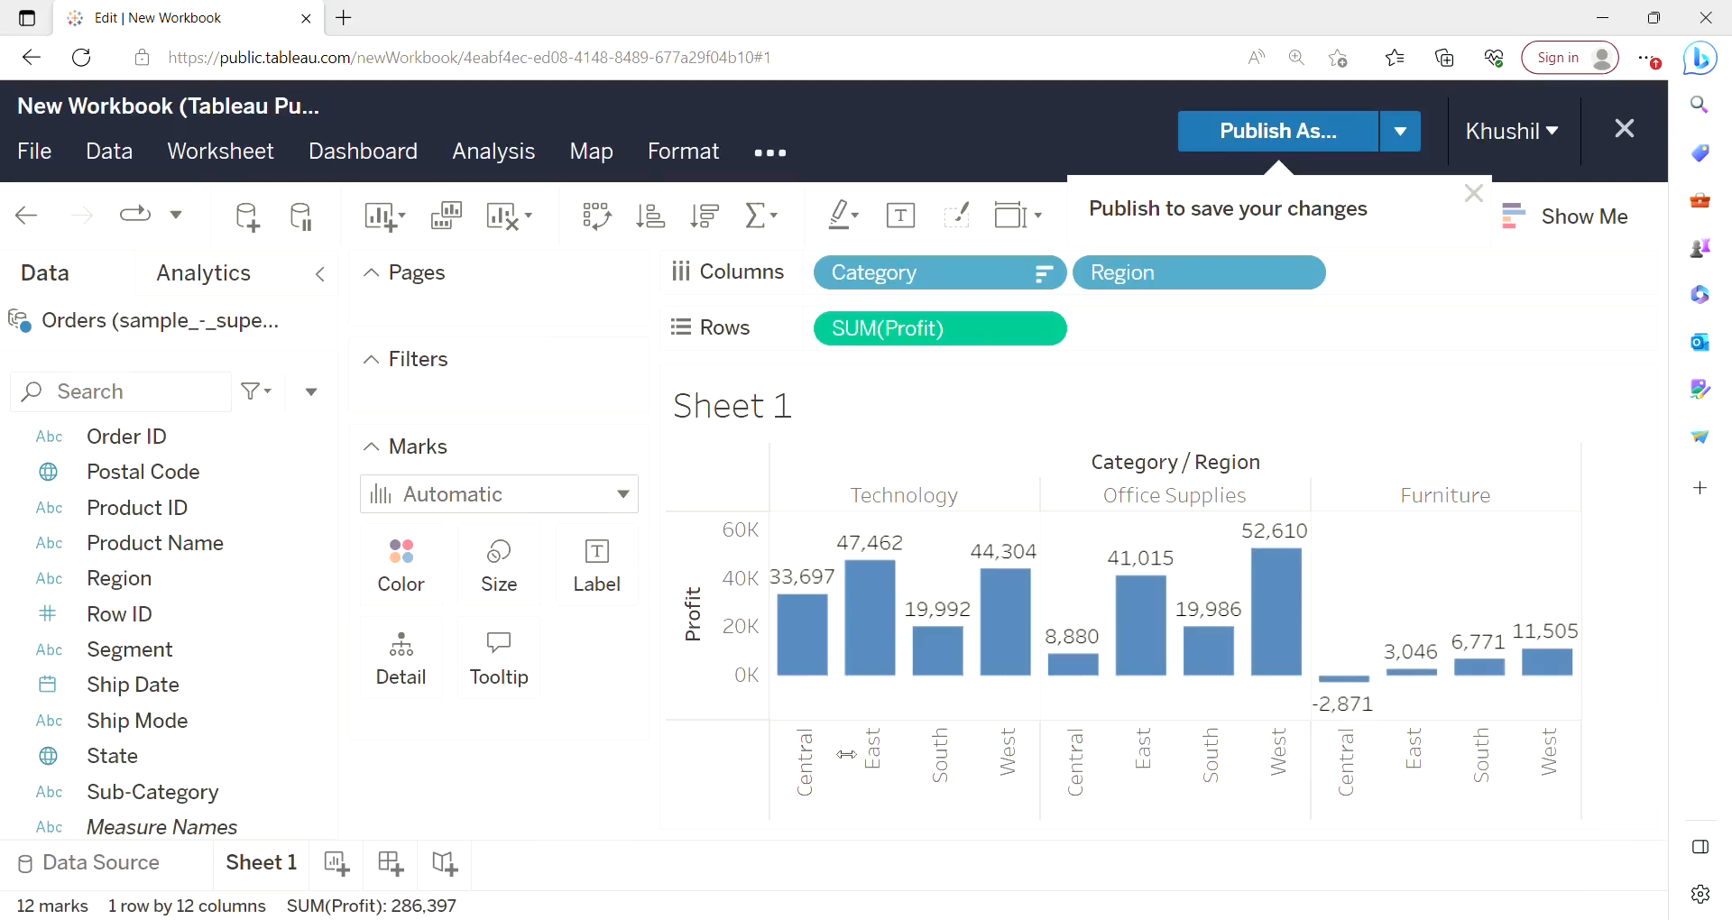
{"action": "mouse_move", "coordinate": [936, 650]}
Convert the chart to stacked bars with Show Me and turn on mark labels for the stacked segments.
{"action": "left_click", "coordinate": [1556, 236]}
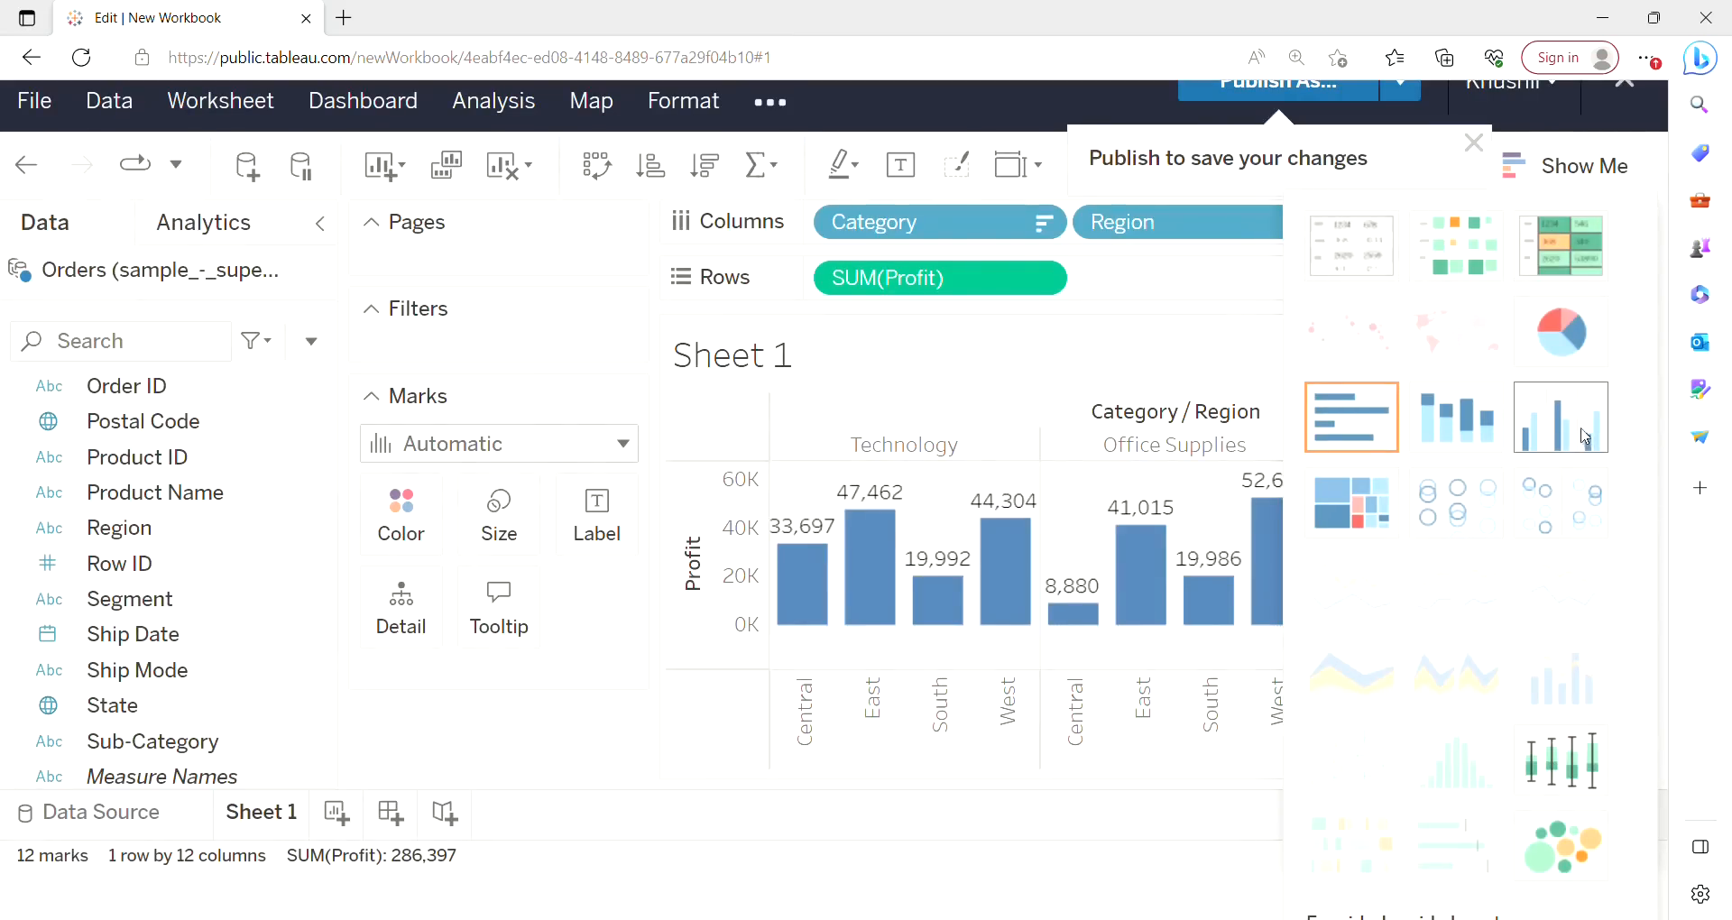
{"action": "left_click", "coordinate": [1487, 431]}
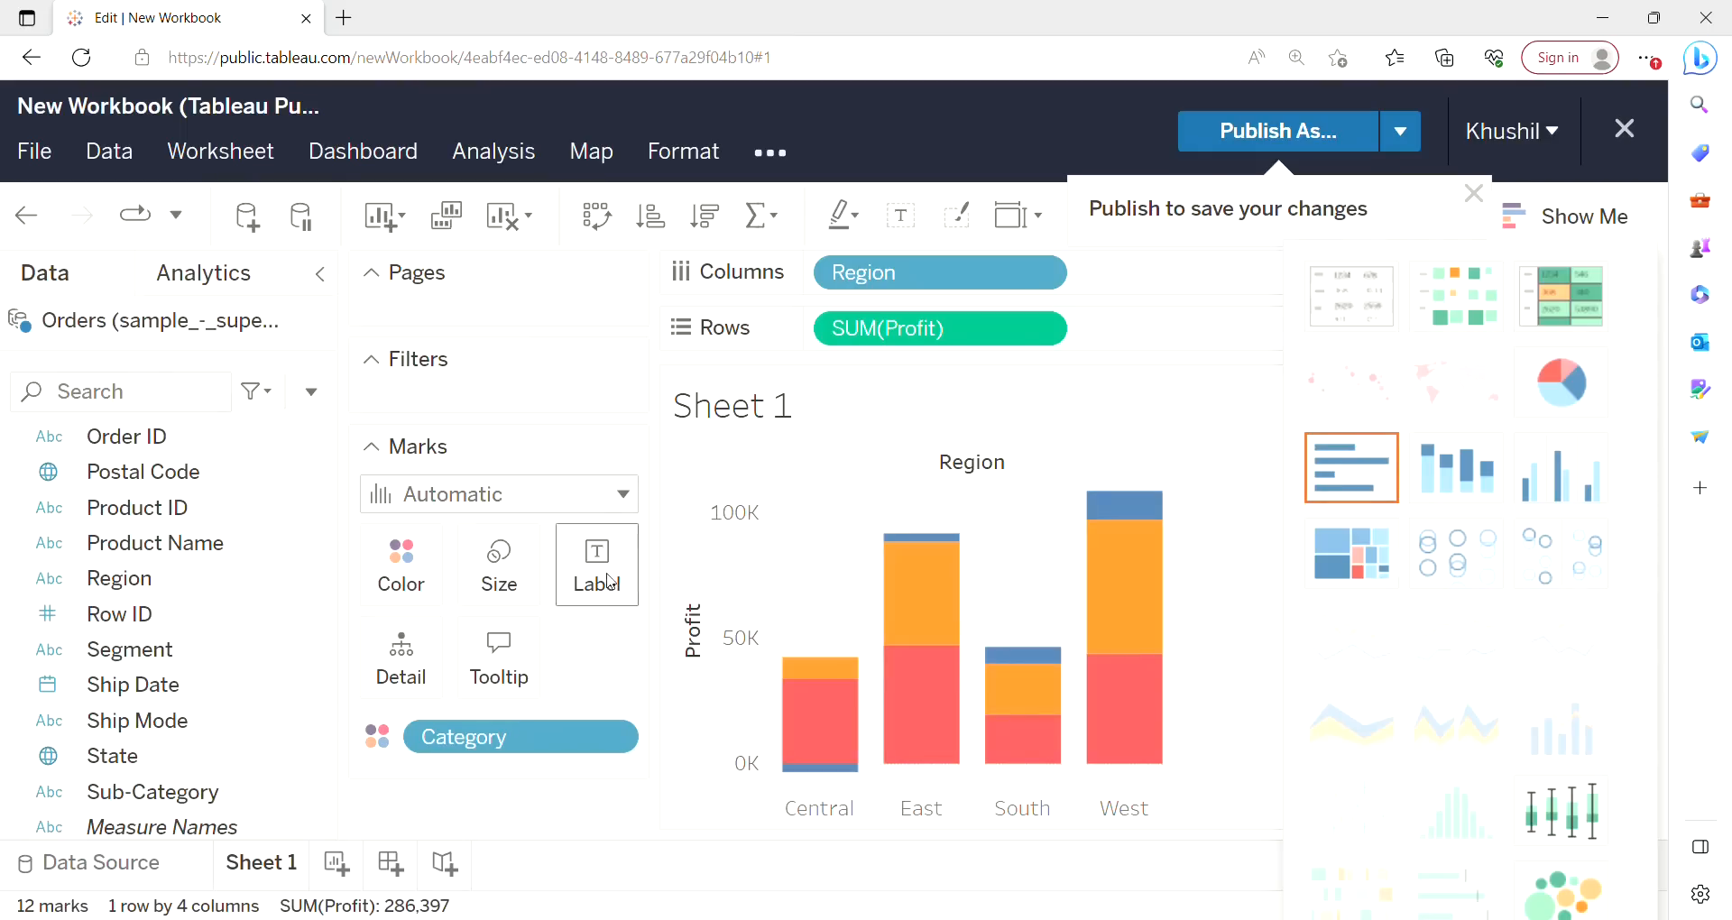
{"action": "left_click", "coordinate": [613, 582]}
{"action": "left_click", "coordinate": [588, 639]}
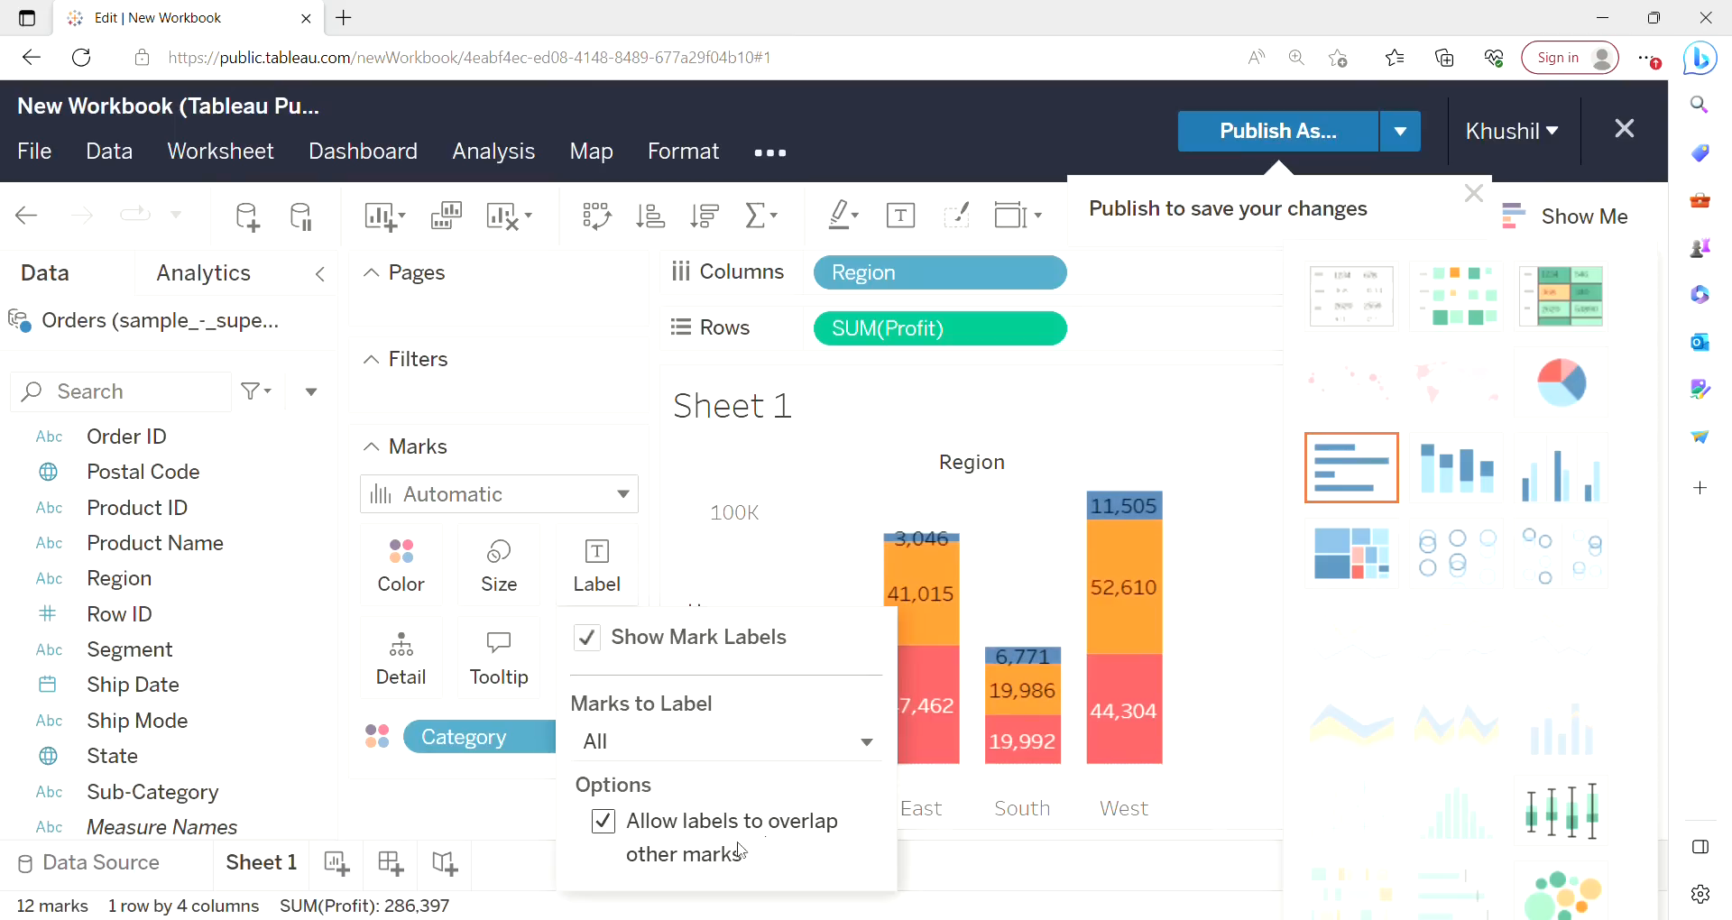
{"action": "left_click", "coordinate": [1581, 221]}
{"action": "left_click", "coordinate": [1287, 506]}
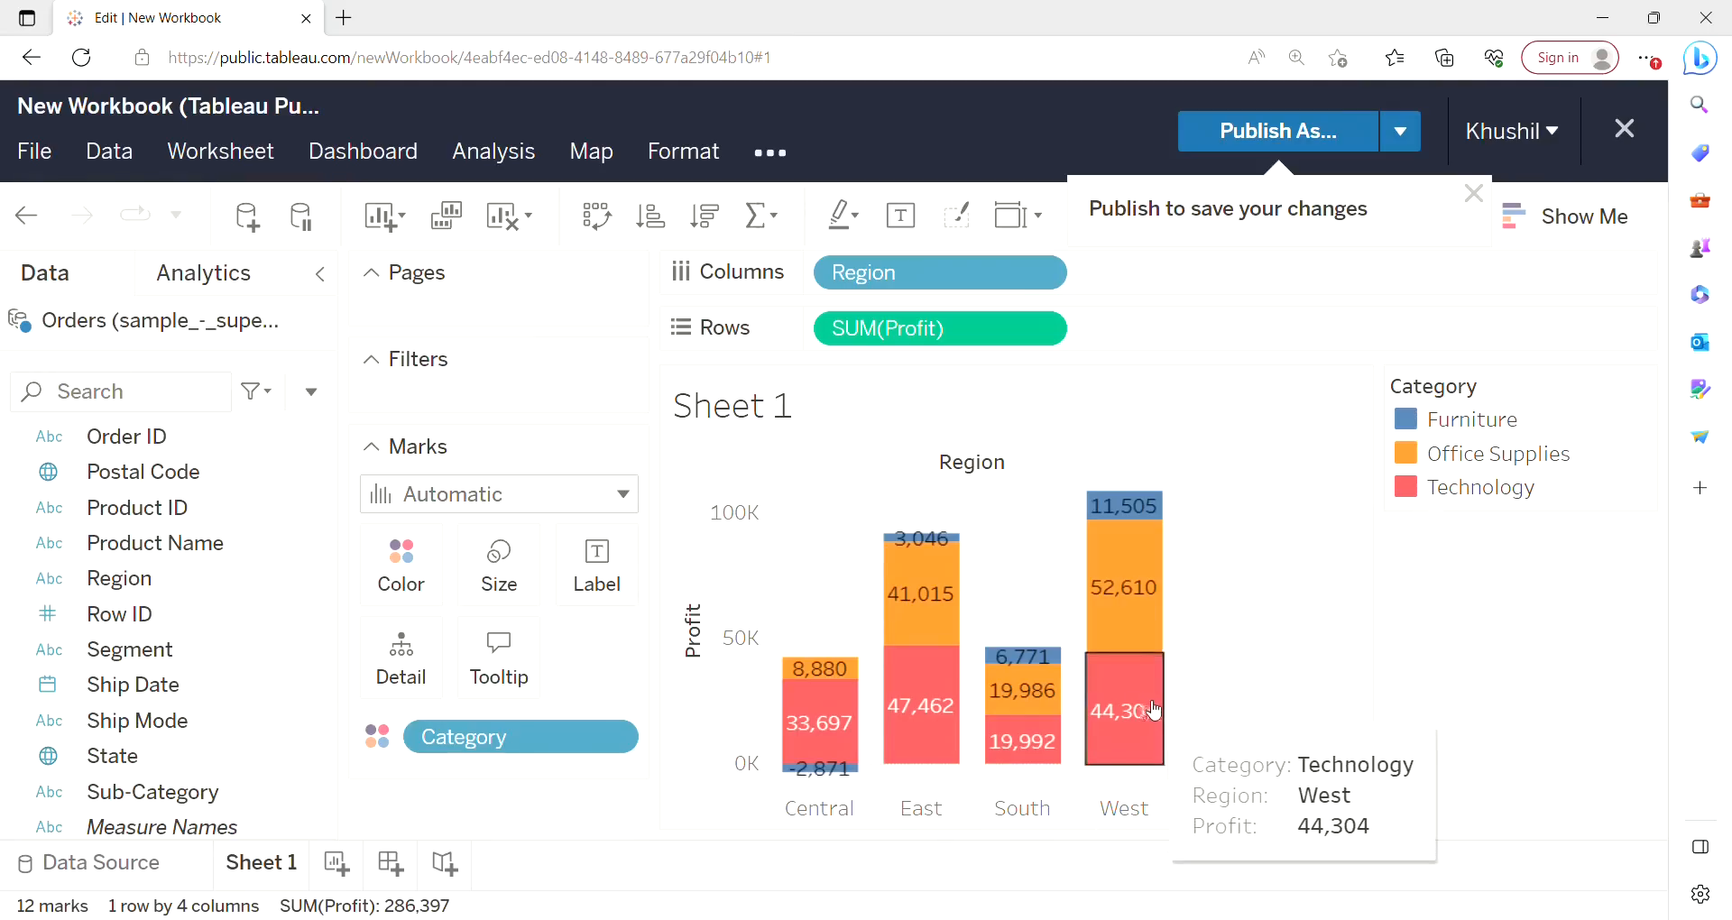
{"action": "mouse_move", "coordinate": [1137, 521]}
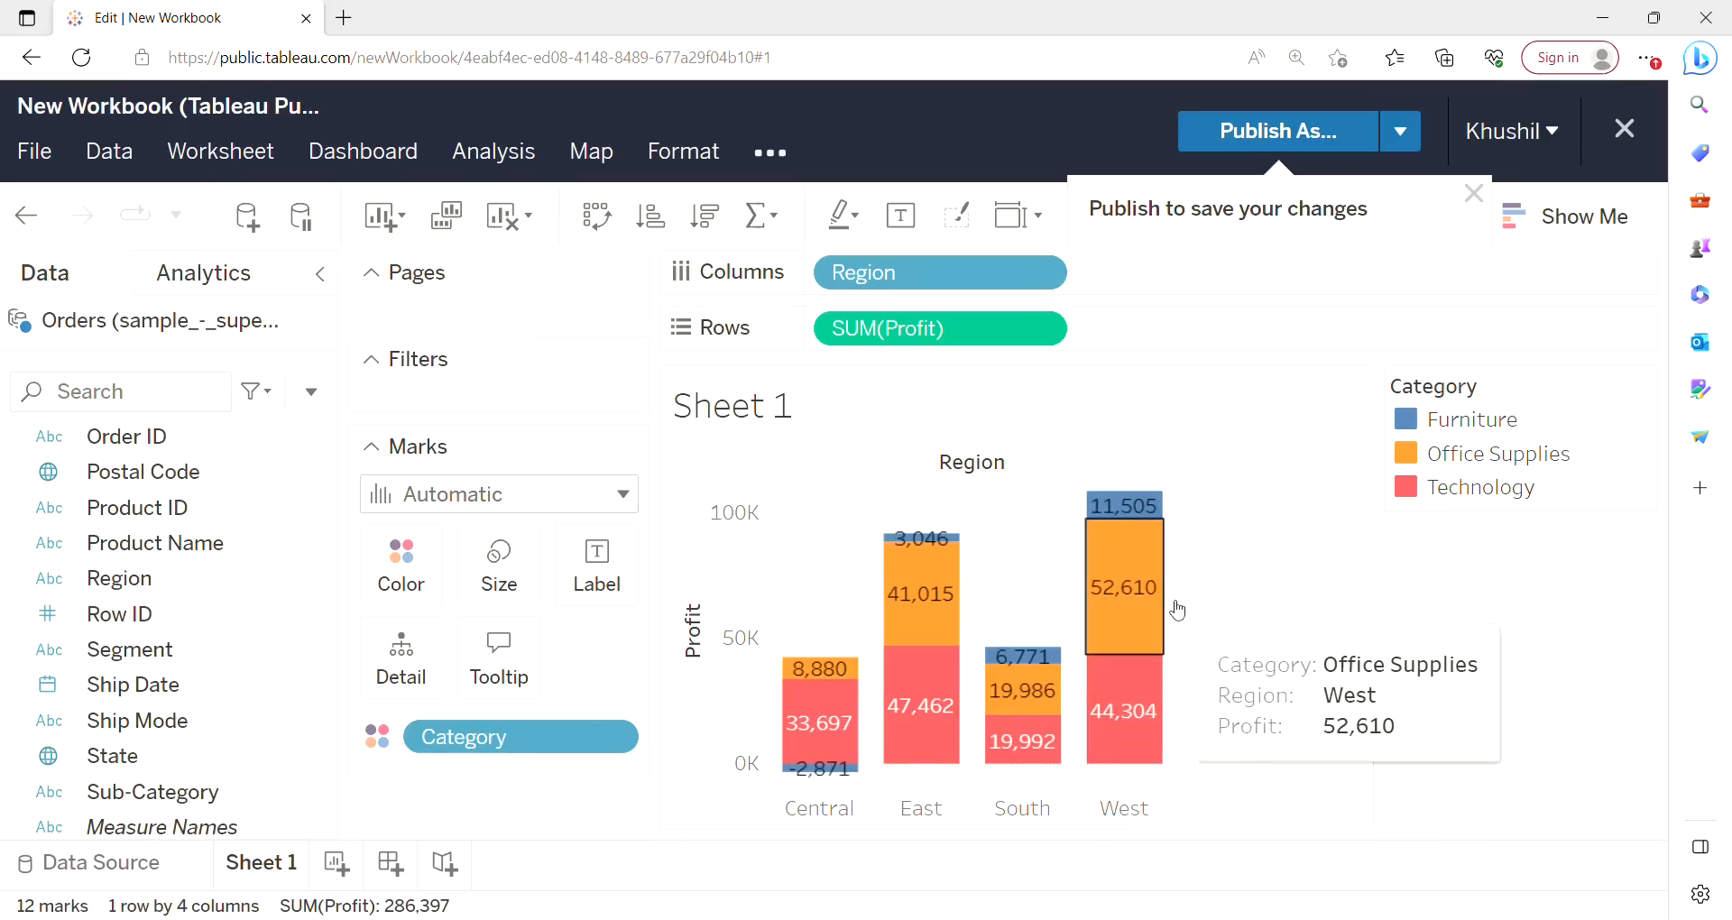
Rename the first sheet as "category/region by profit".
{"action": "right_click", "coordinate": [258, 869]}
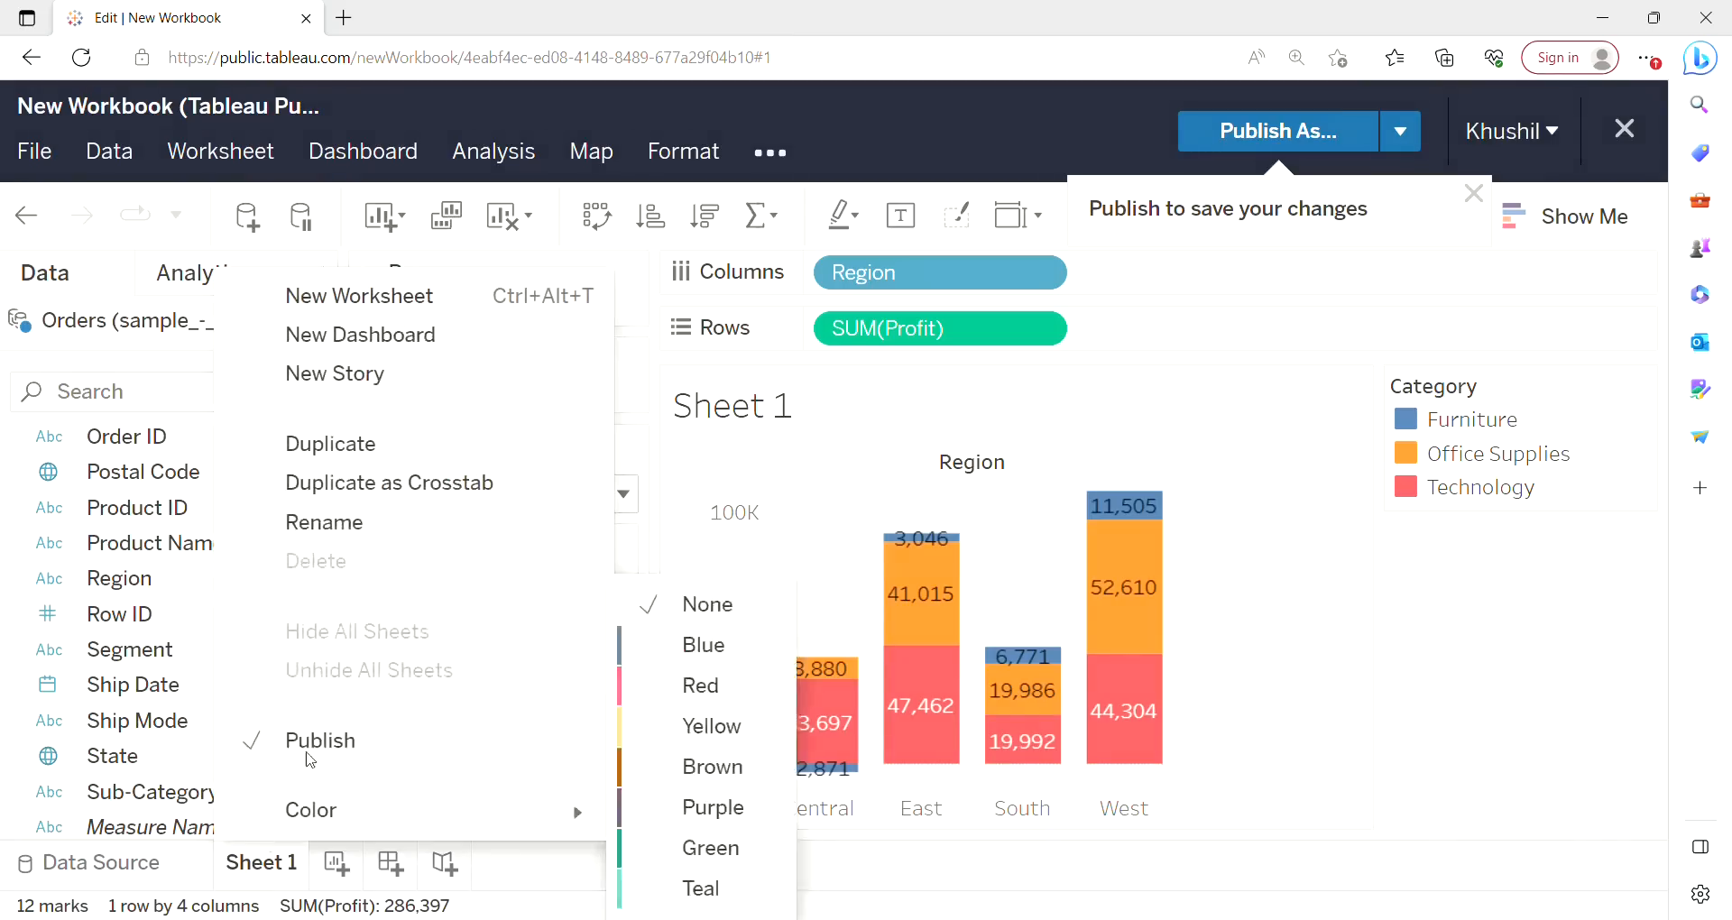
{"action": "left_click", "coordinate": [334, 522]}
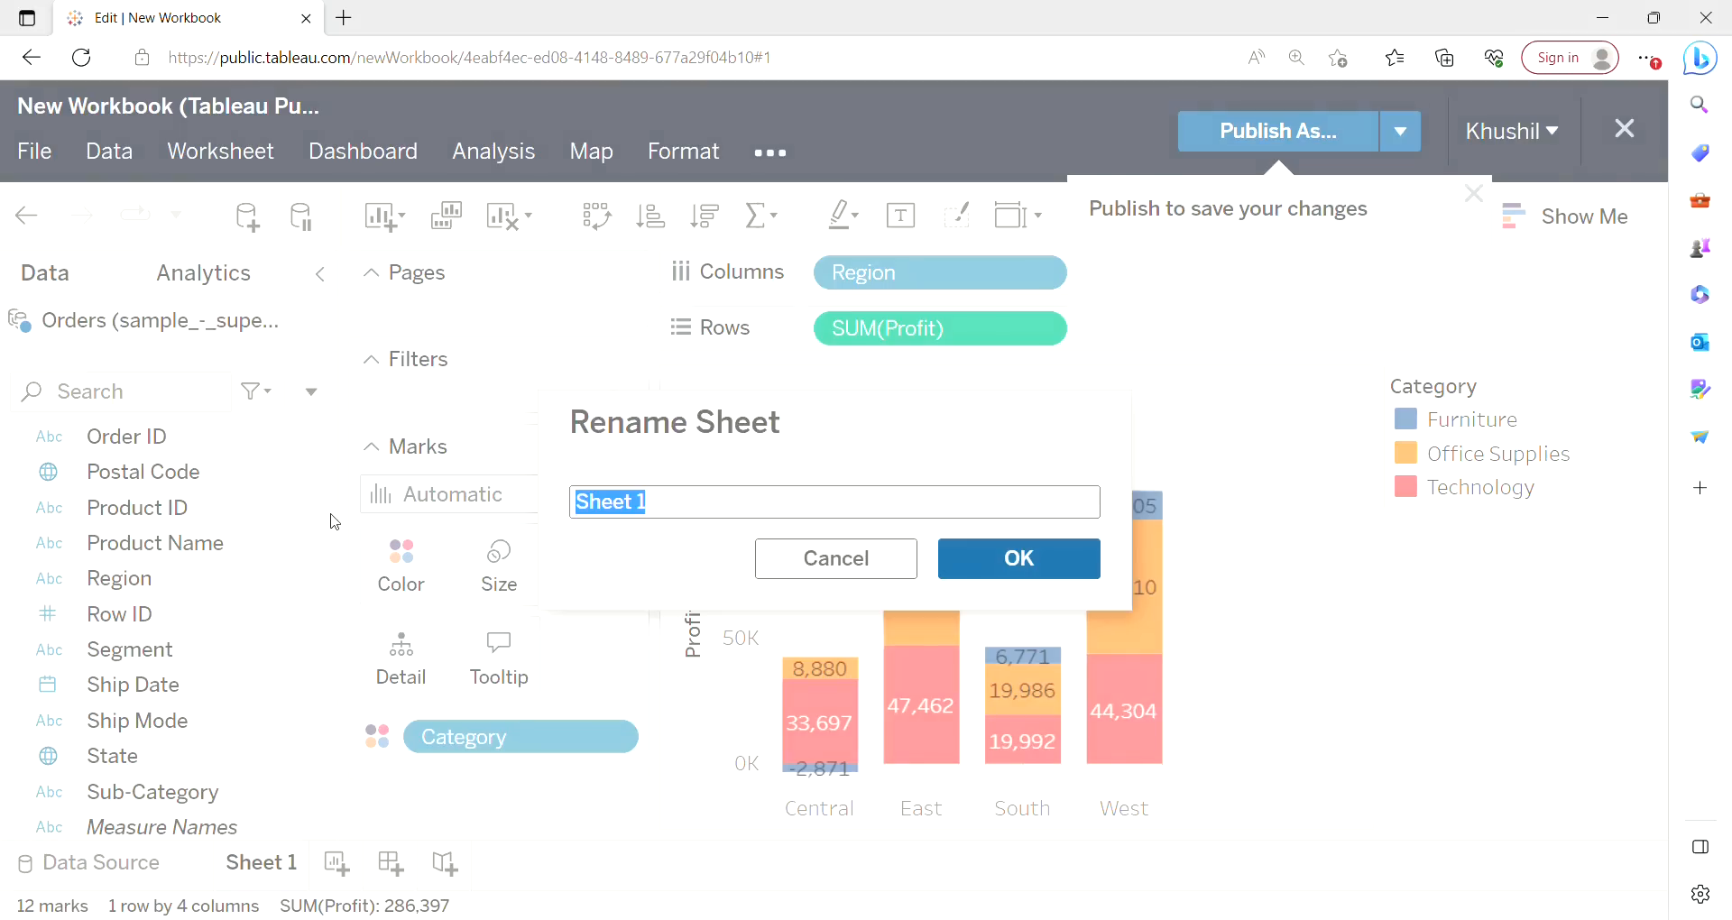
{"action": "key", "text": "BackSpace"}
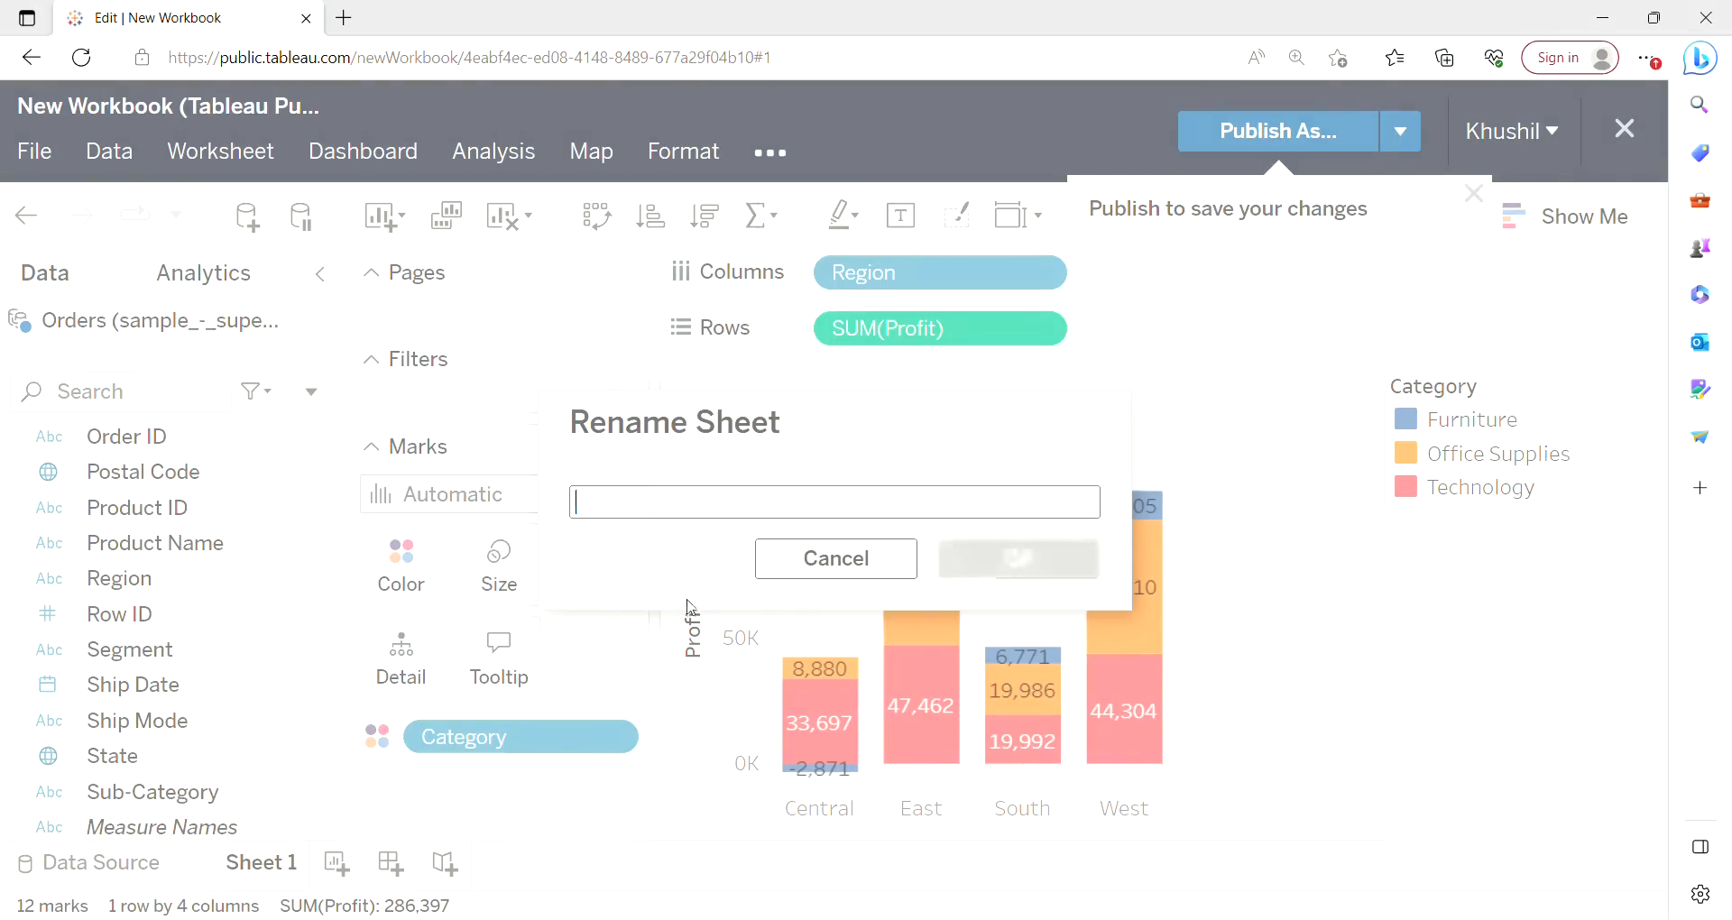
{"action": "type", "text": "ca"}
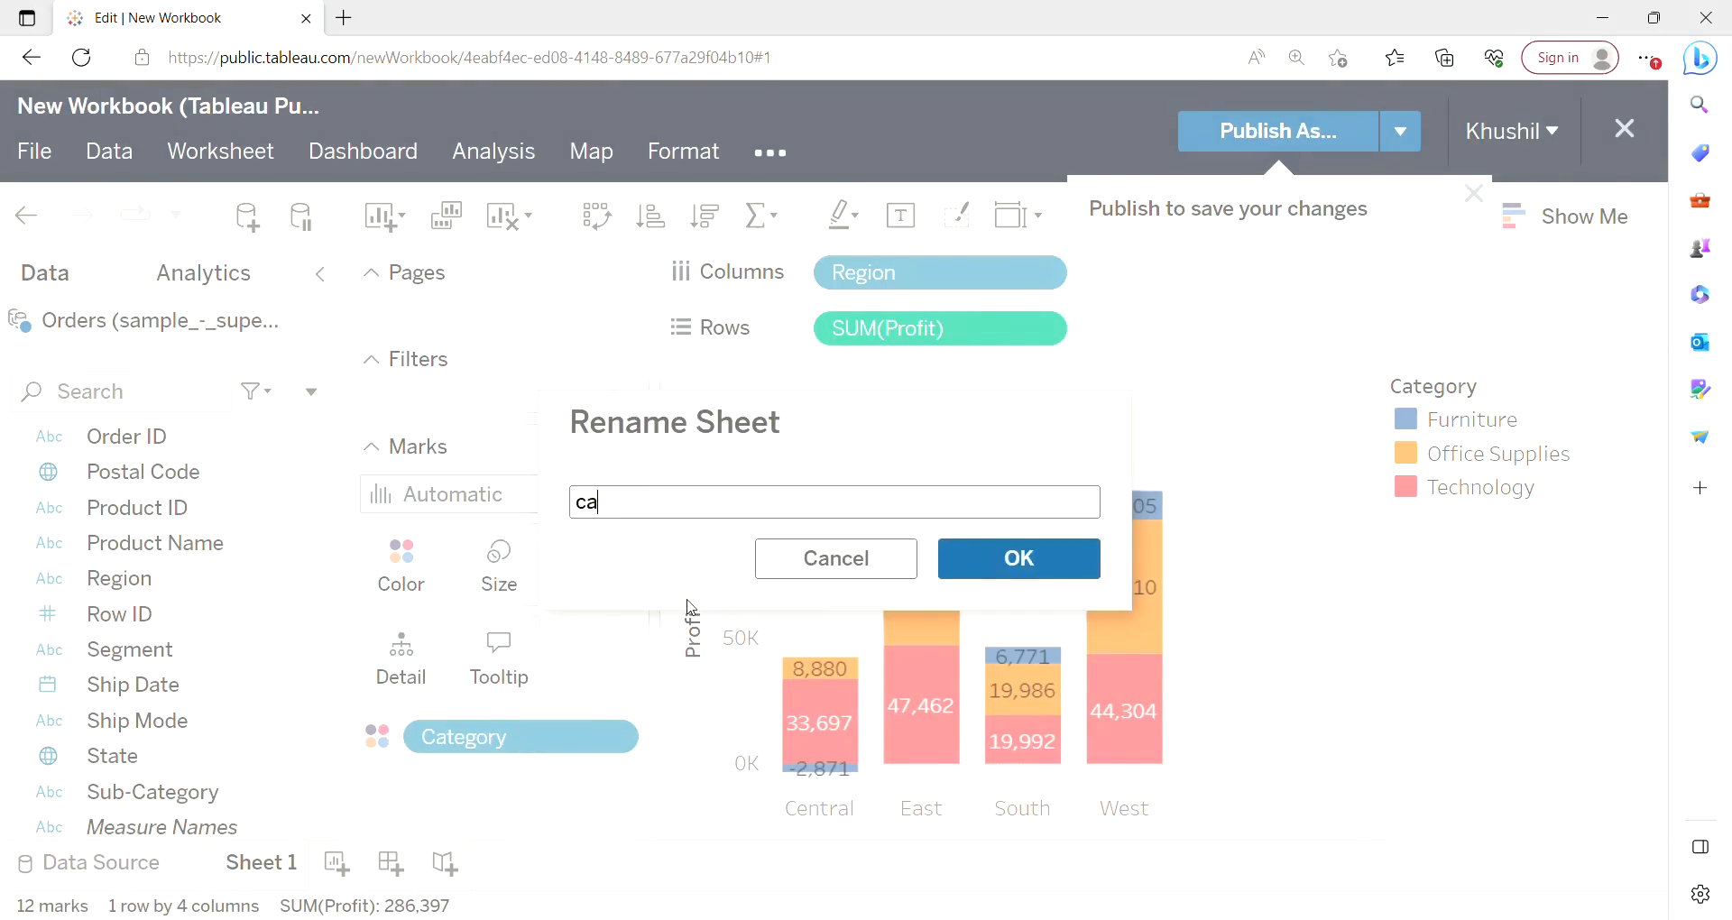
{"action": "type", "text": "tegory/regipo"}
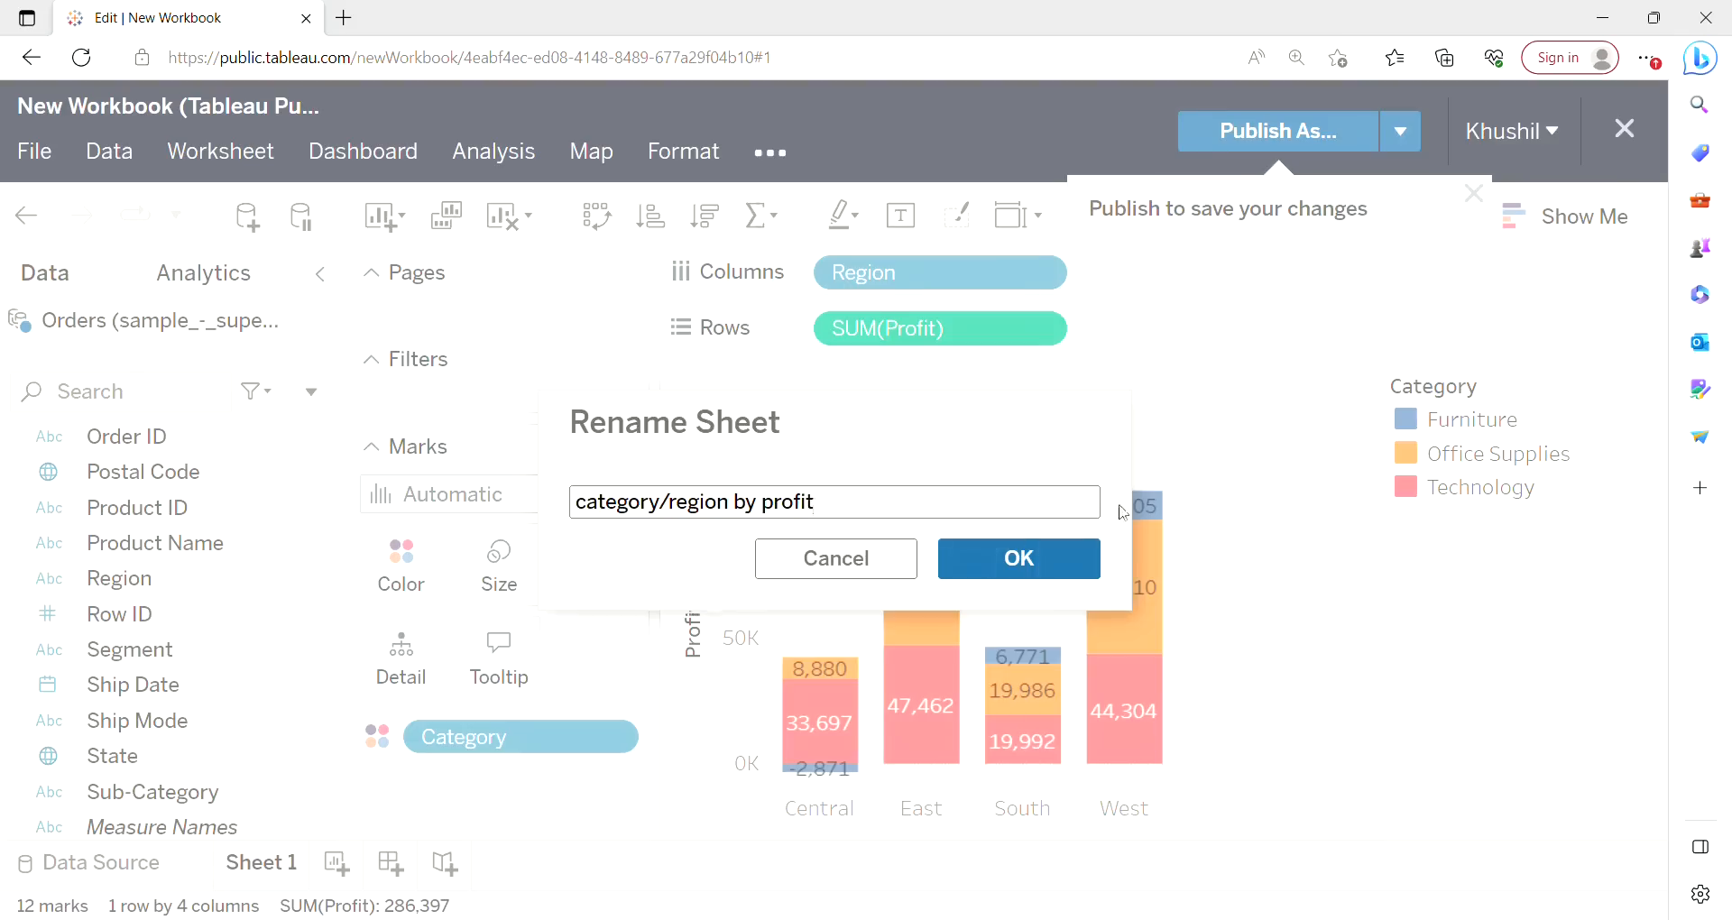
{"action": "left_click", "coordinate": [1090, 558]}
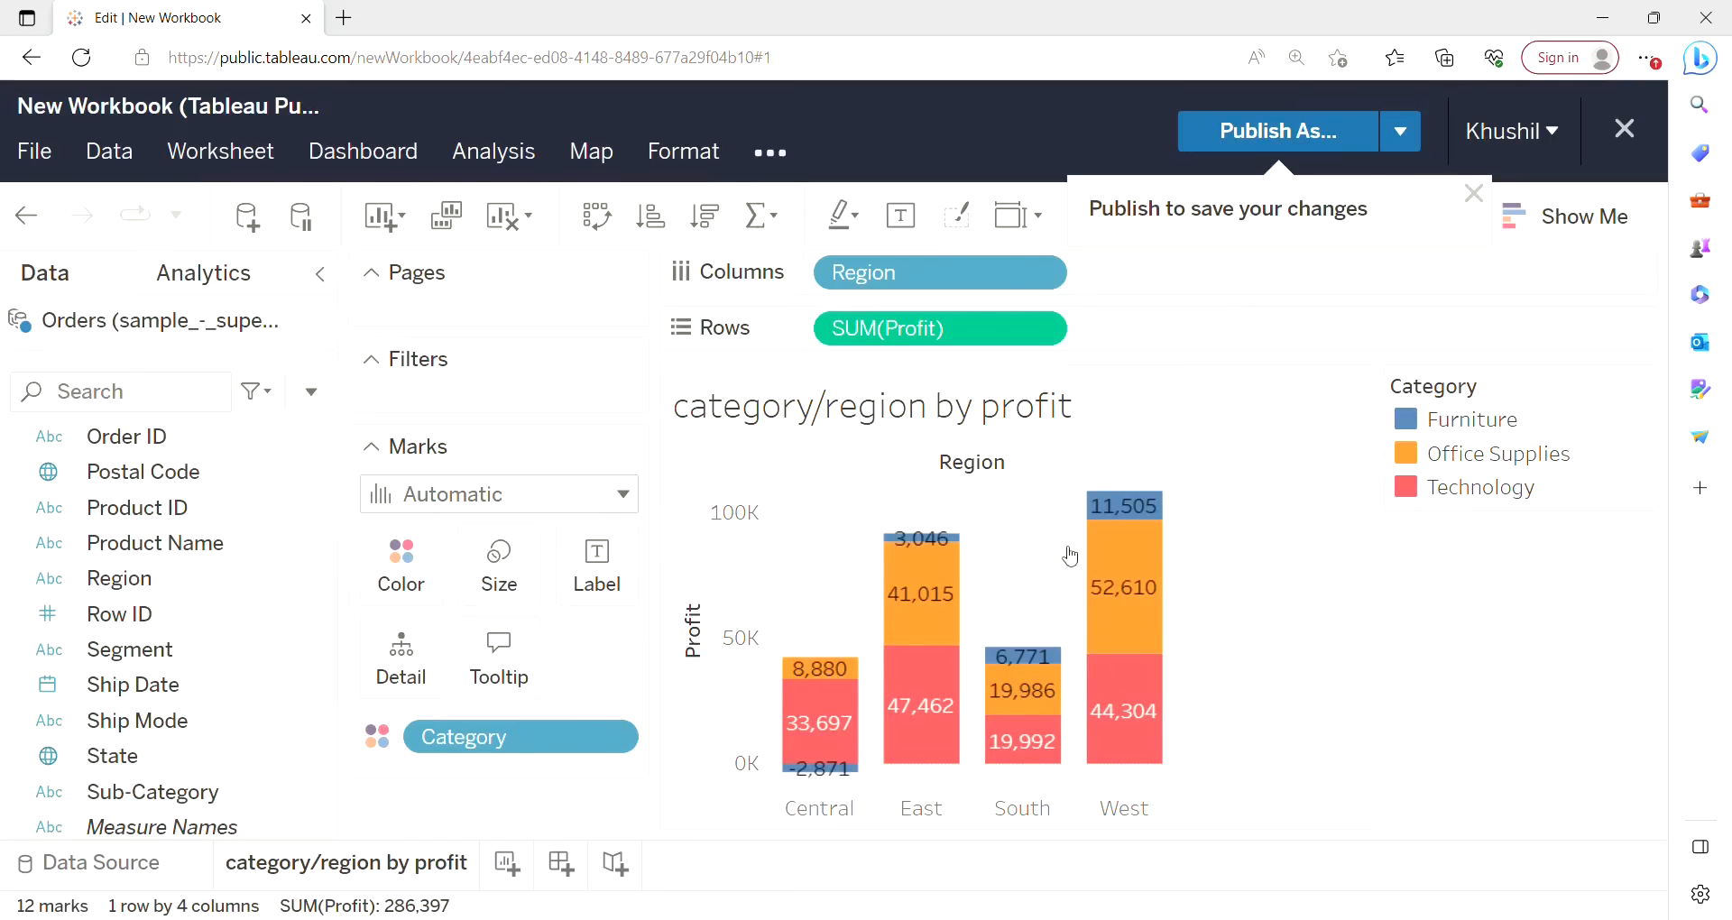
Add a new worksheet and place Ship Mode on Rows.
{"action": "mouse_move", "coordinate": [910, 642]}
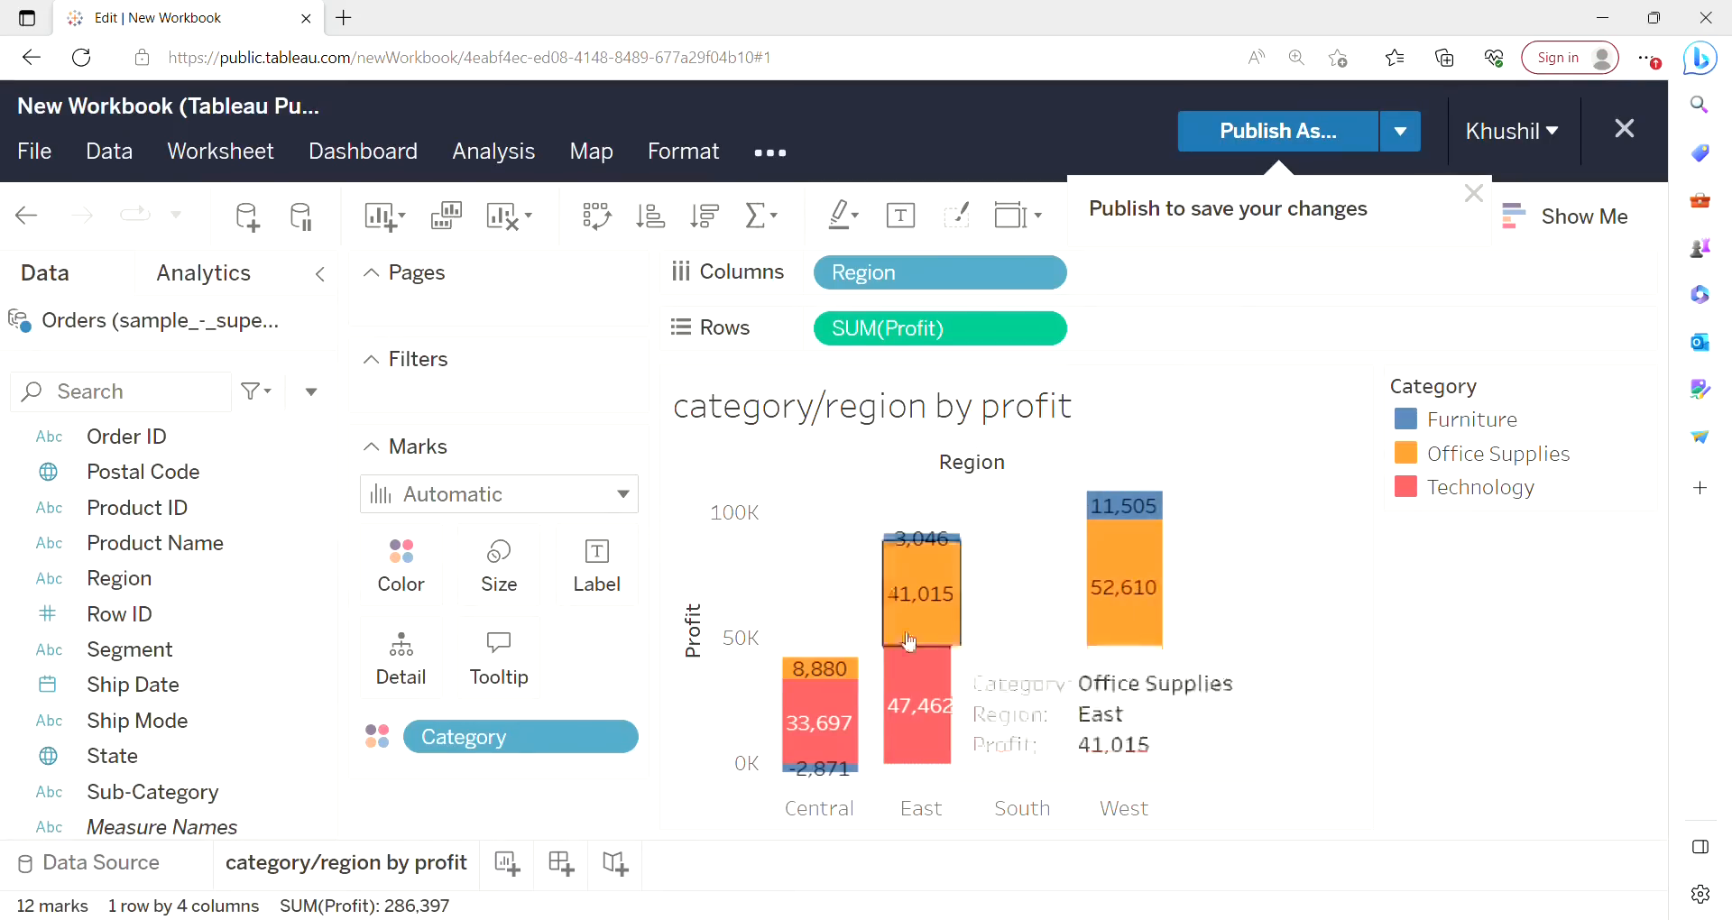
{"action": "left_click", "coordinate": [516, 870]}
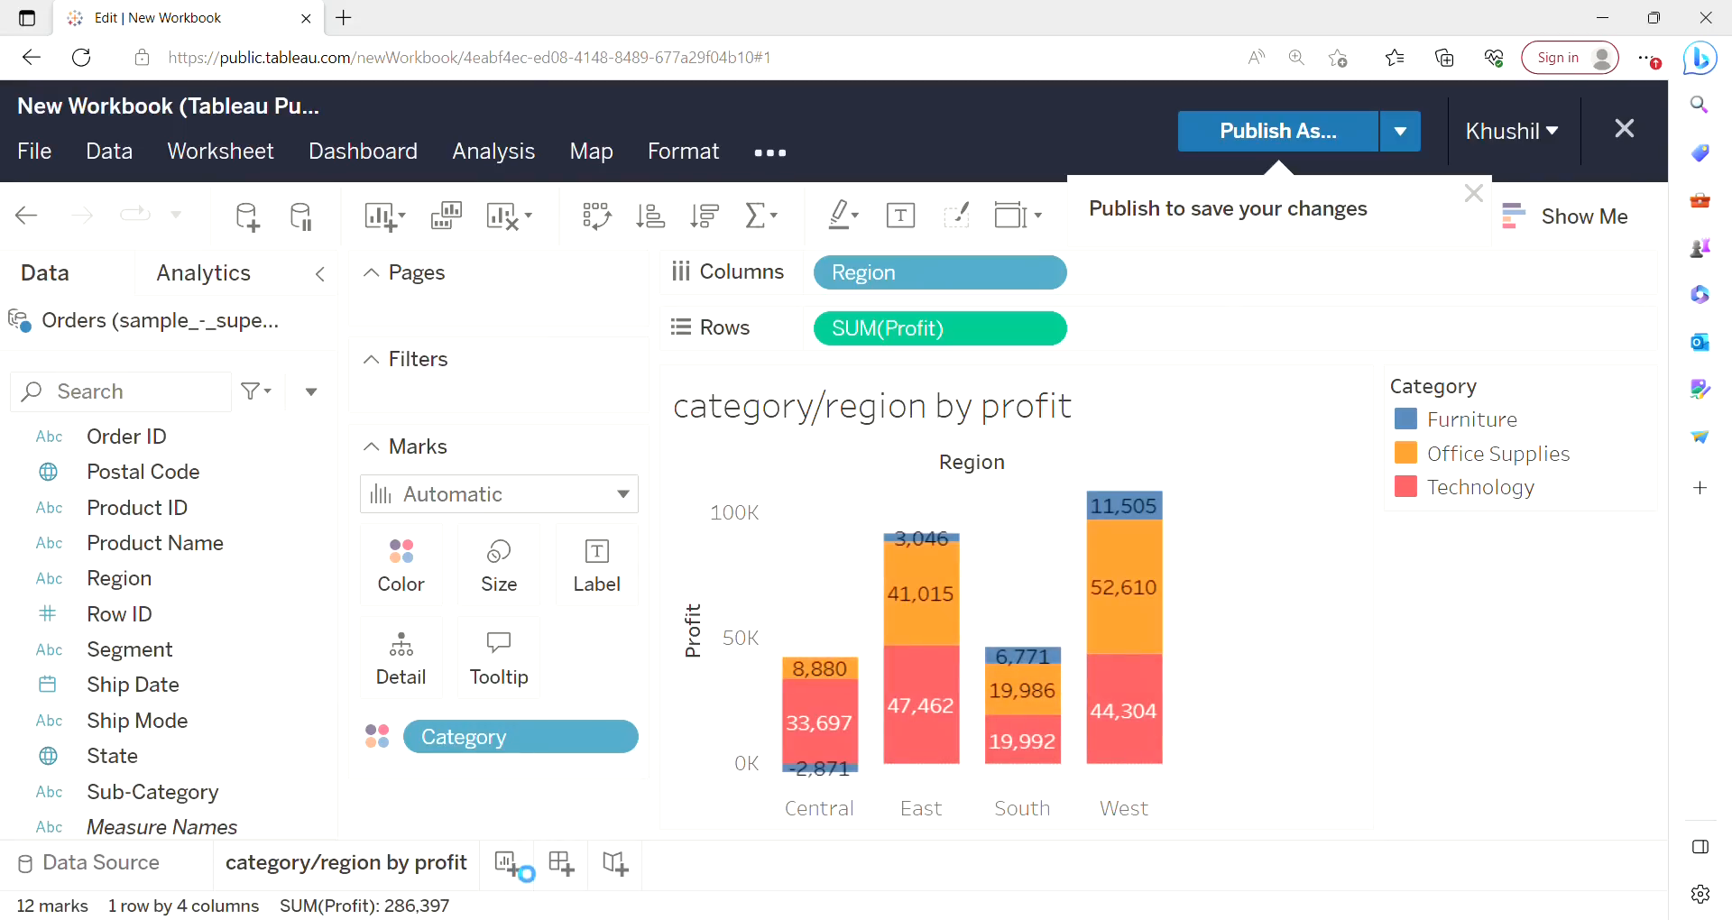
{"action": "left_click", "coordinate": [447, 874]}
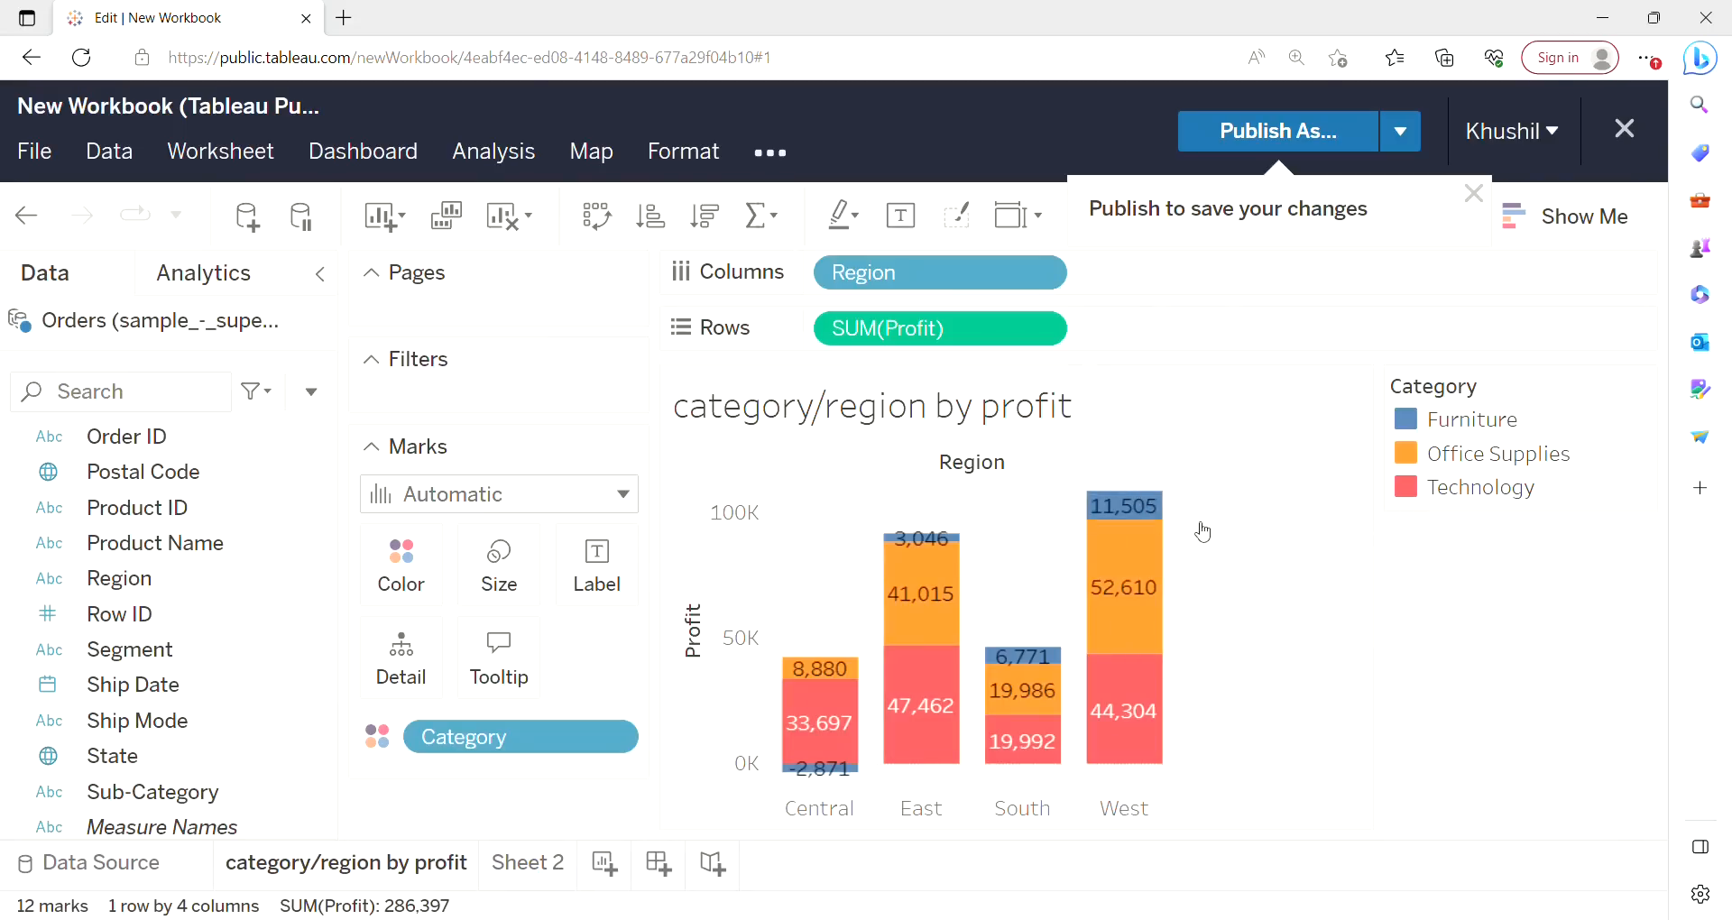
{"action": "left_click", "coordinate": [532, 868]}
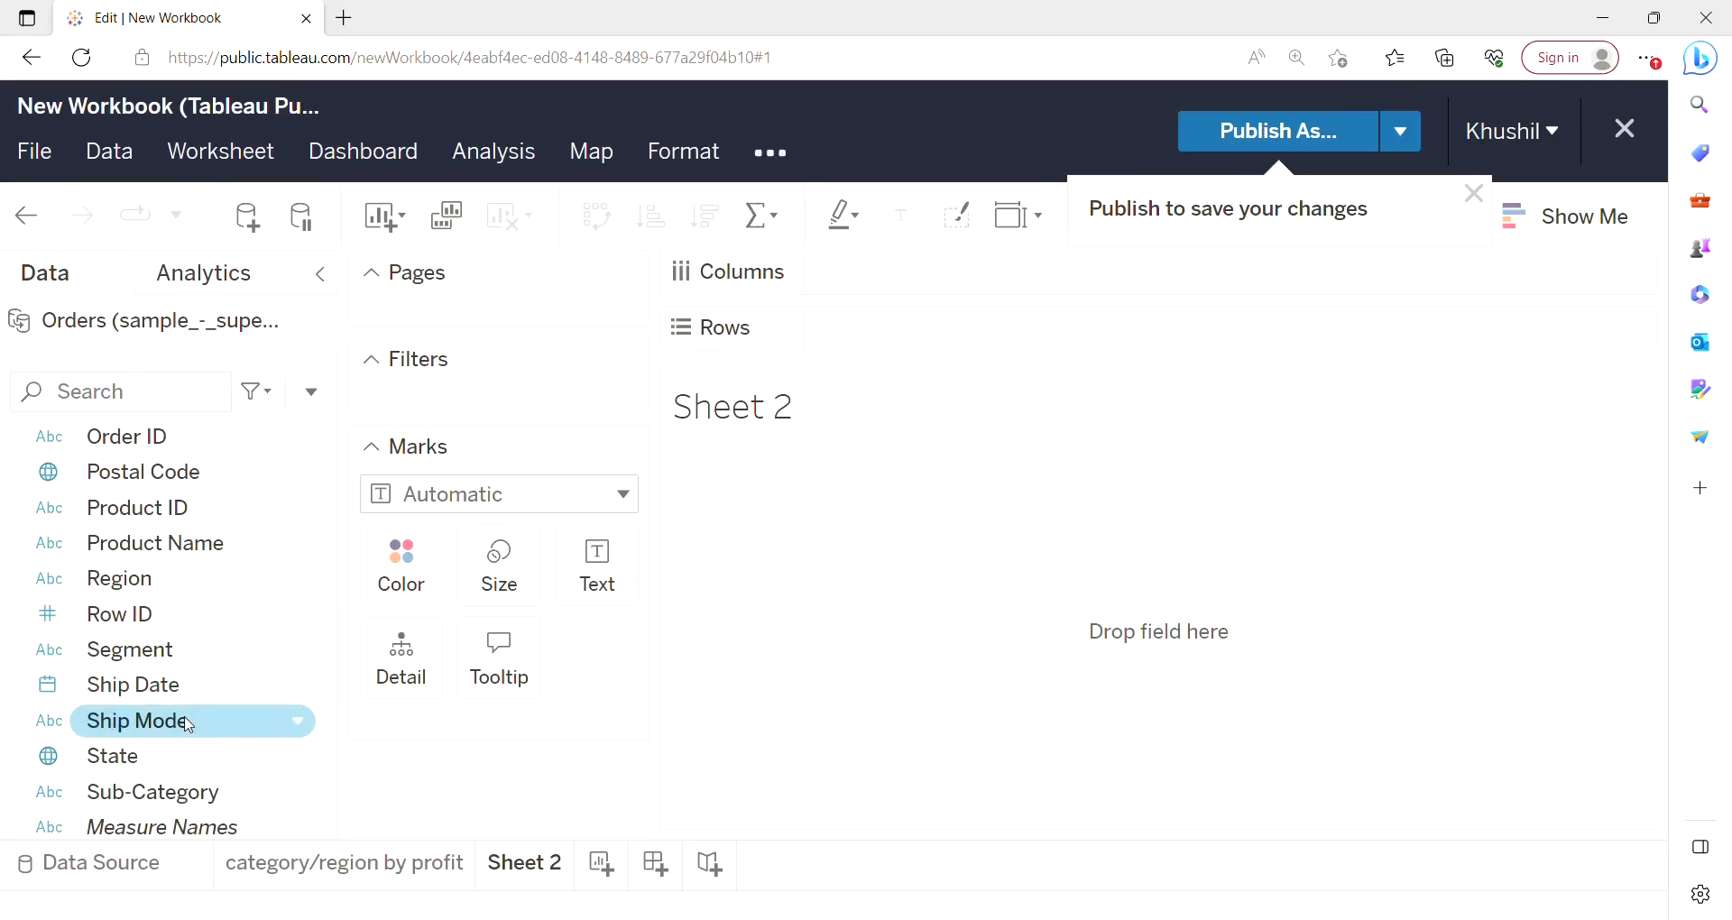
{"action": "left_click_drag", "start_coordinate": [190, 726], "coordinate": [1027, 348]}
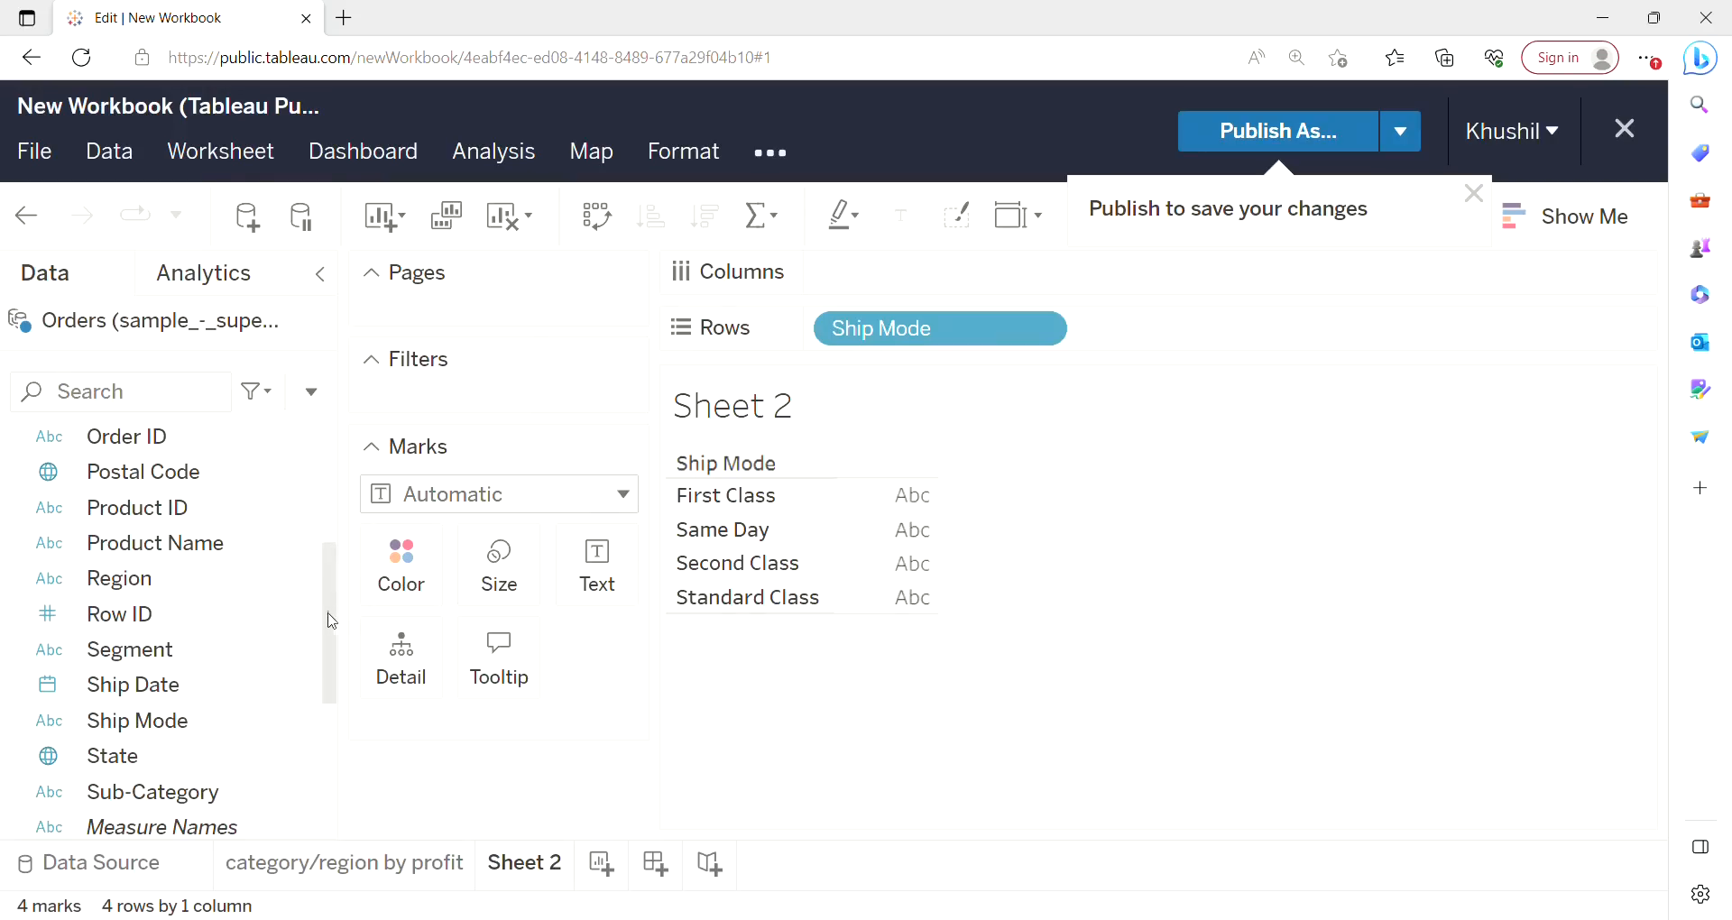
Add Category to Rows and move Ship Mode onto Columns.
{"action": "scroll", "coordinate": [331, 627], "scroll_direction": "down", "scroll_amount": 2}
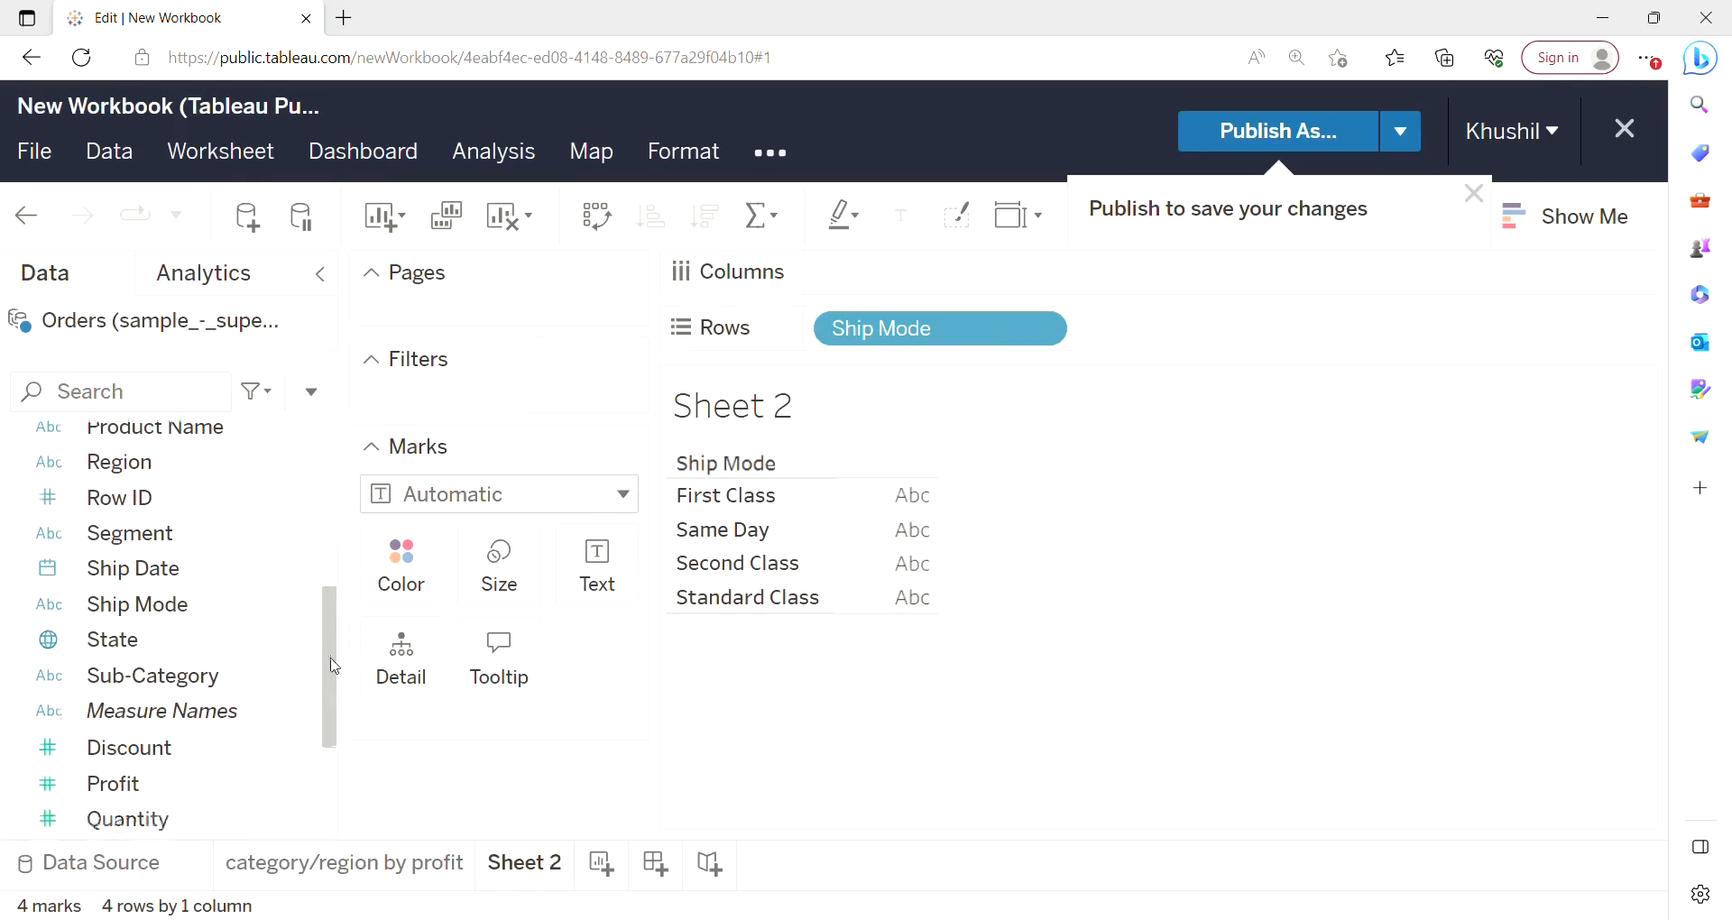
{"action": "scroll", "coordinate": [343, 642], "scroll_direction": "up", "scroll_amount": 1}
{"action": "scroll", "coordinate": [347, 646], "scroll_direction": "down", "scroll_amount": 1}
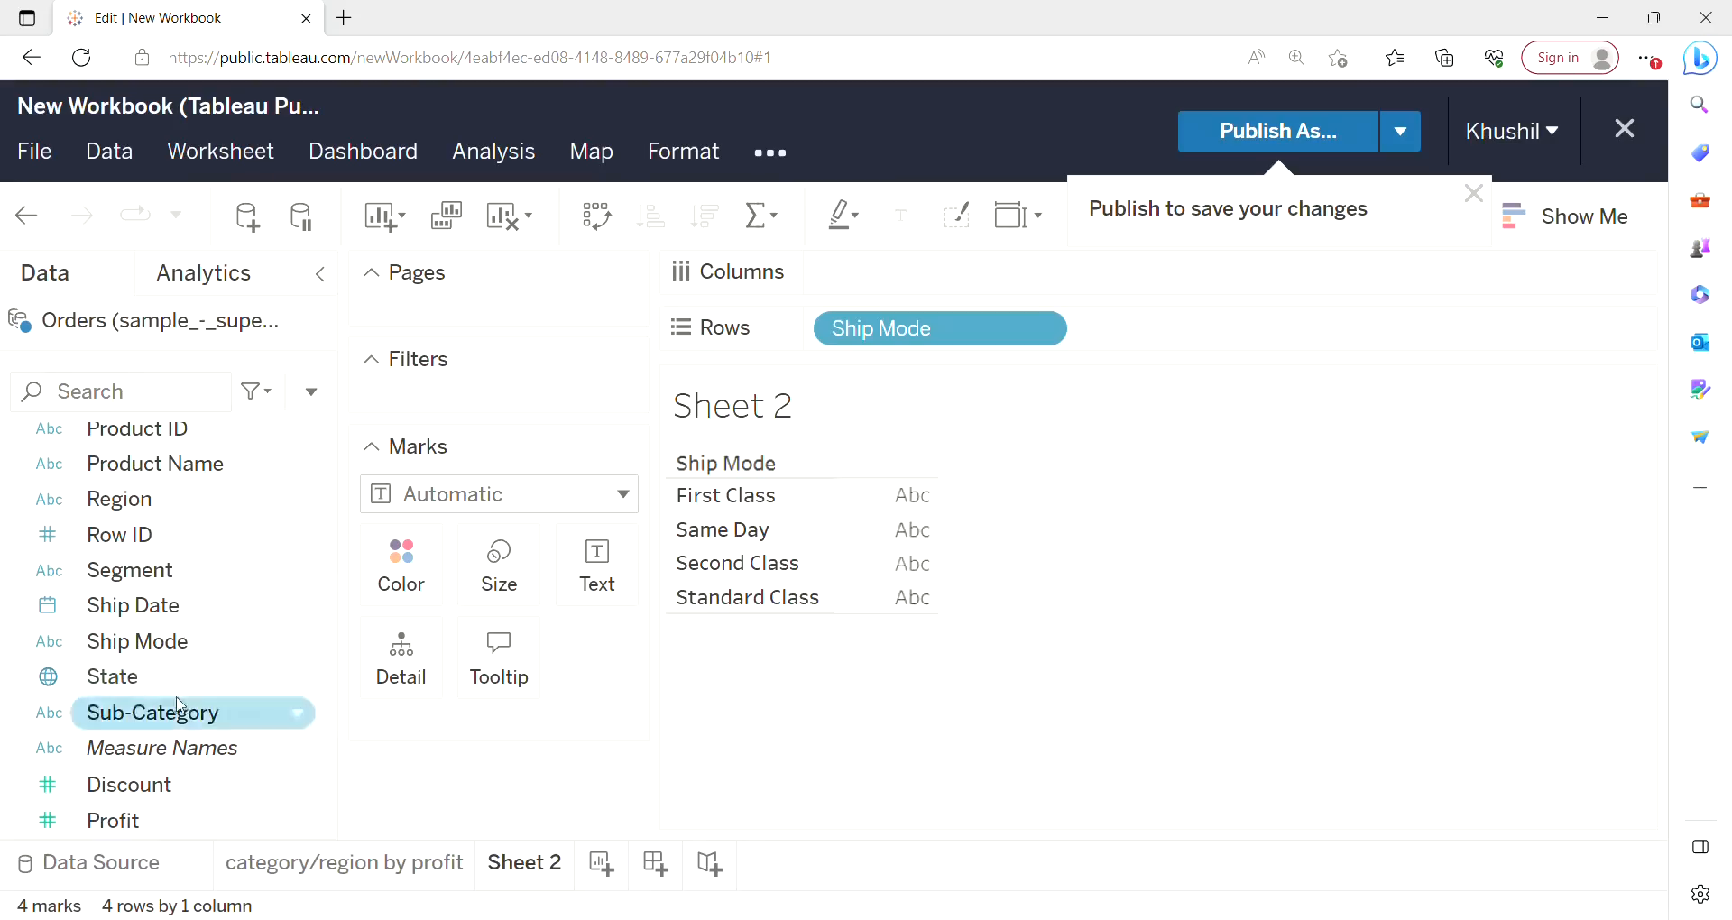
{"action": "left_click_drag", "start_coordinate": [330, 647], "coordinate": [338, 545]}
{"action": "left_click", "coordinate": [284, 489]}
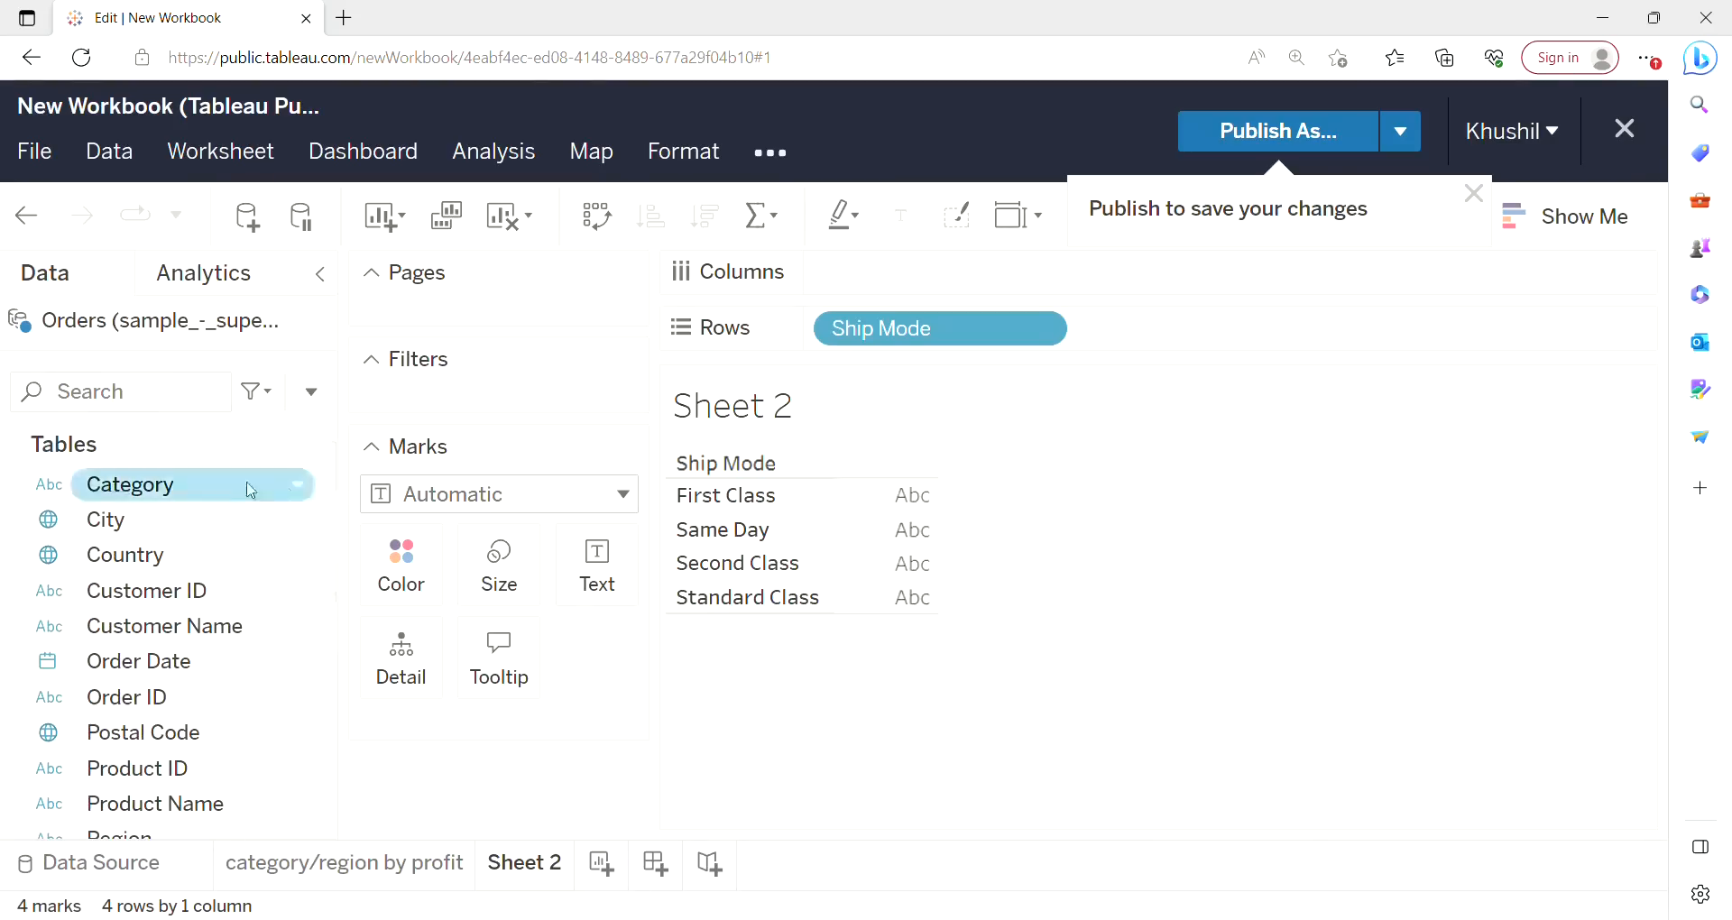
{"action": "left_click_drag", "start_coordinate": [231, 495], "coordinate": [1142, 347]}
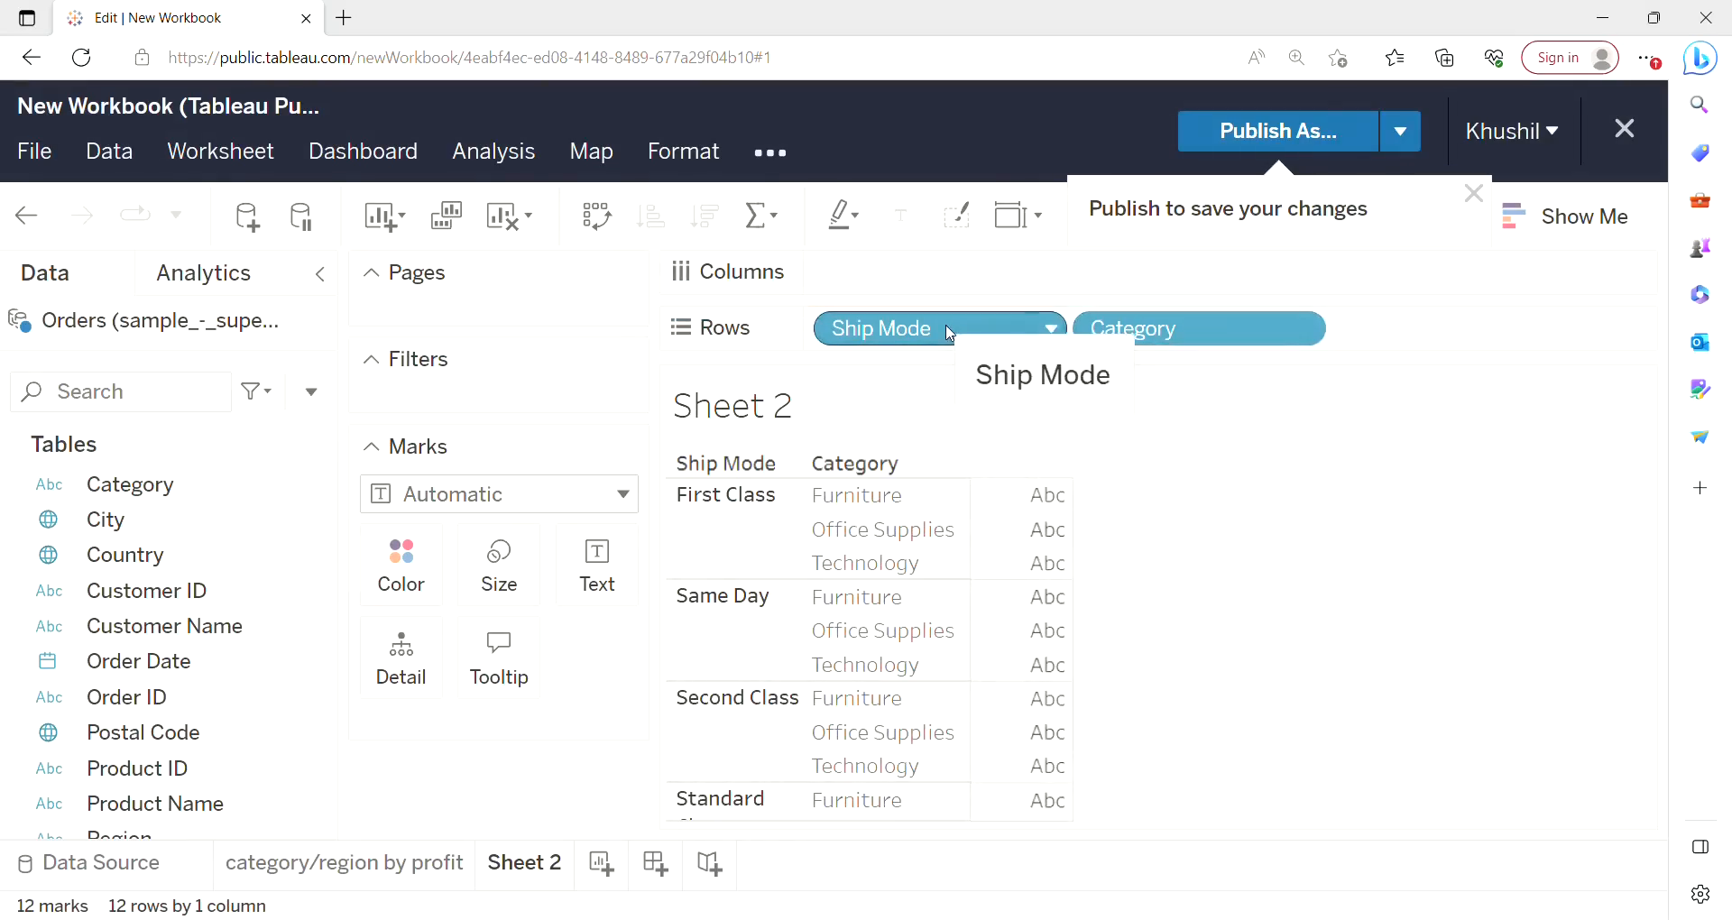
{"action": "left_click_drag", "start_coordinate": [1010, 331], "coordinate": [936, 271]}
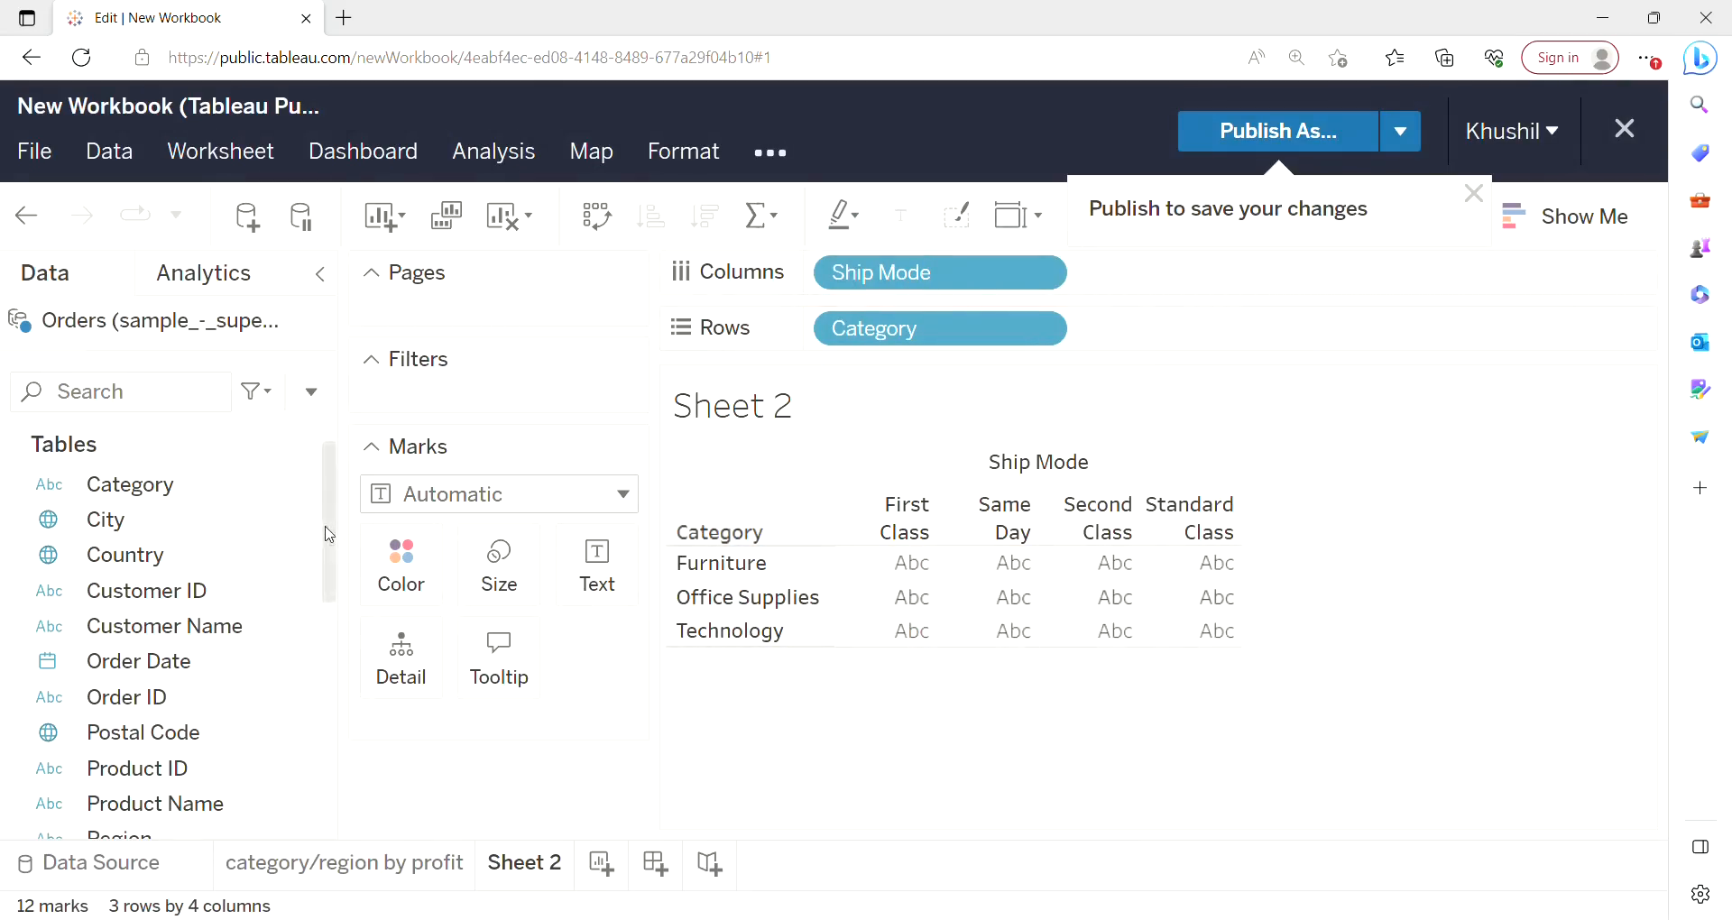
Add Sub-Category to Rows beside Category and Profit to Columns beside Ship Mode.
{"action": "left_click_drag", "start_coordinate": [330, 535], "coordinate": [327, 677]}
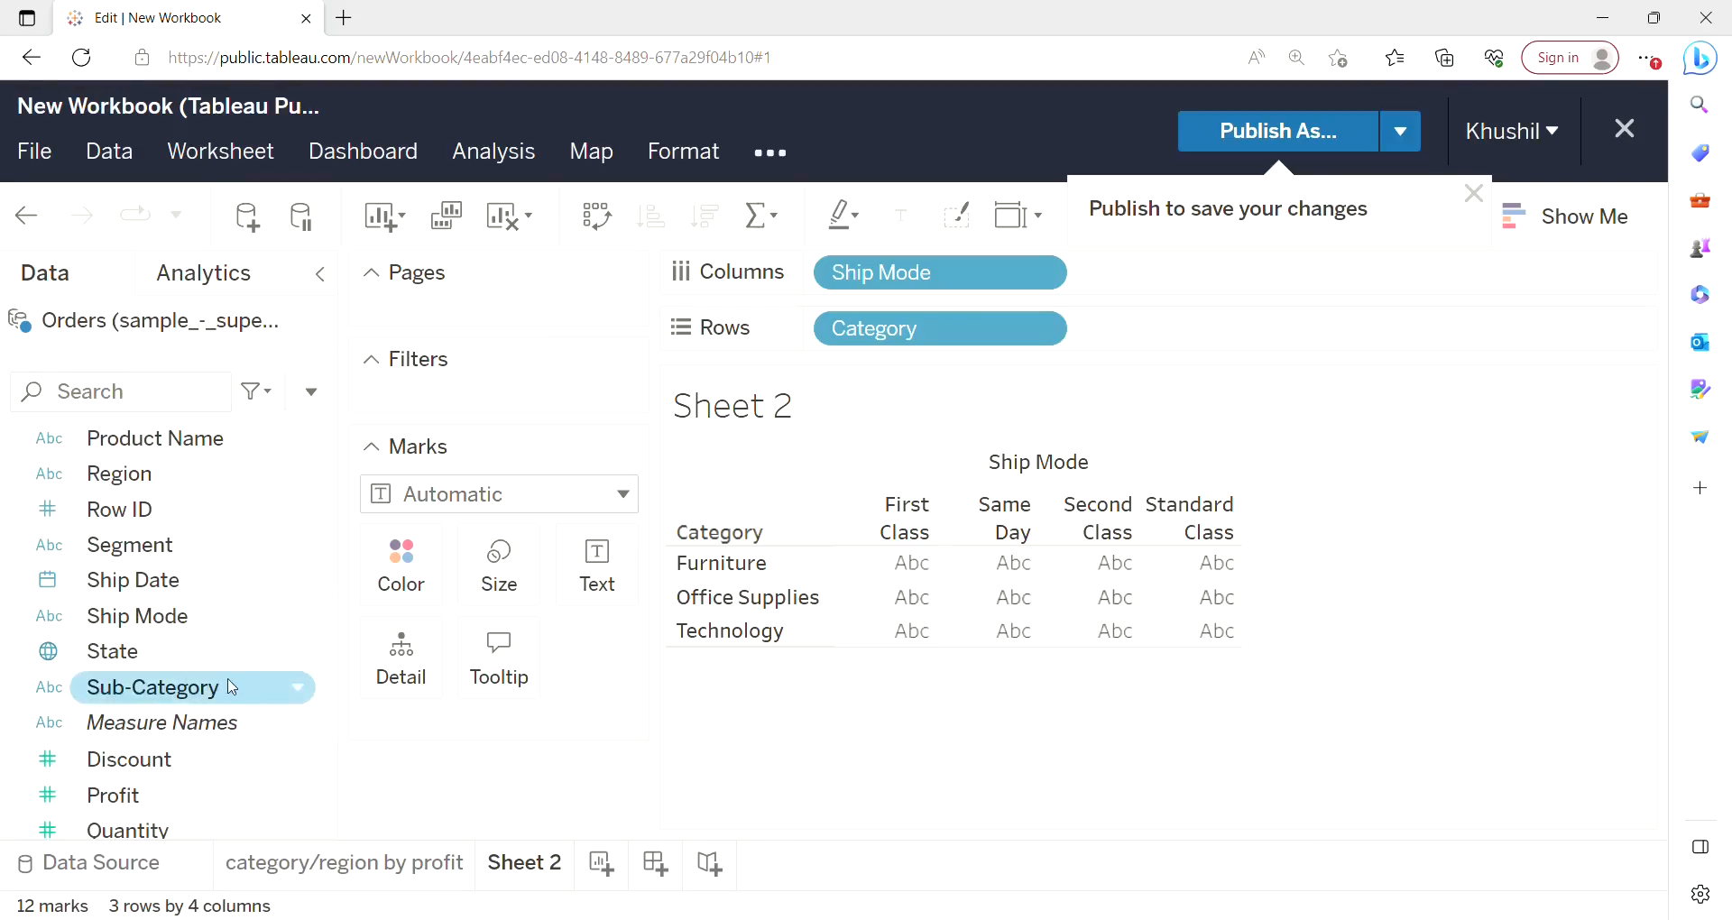
{"action": "left_click_drag", "start_coordinate": [225, 695], "coordinate": [1305, 337]}
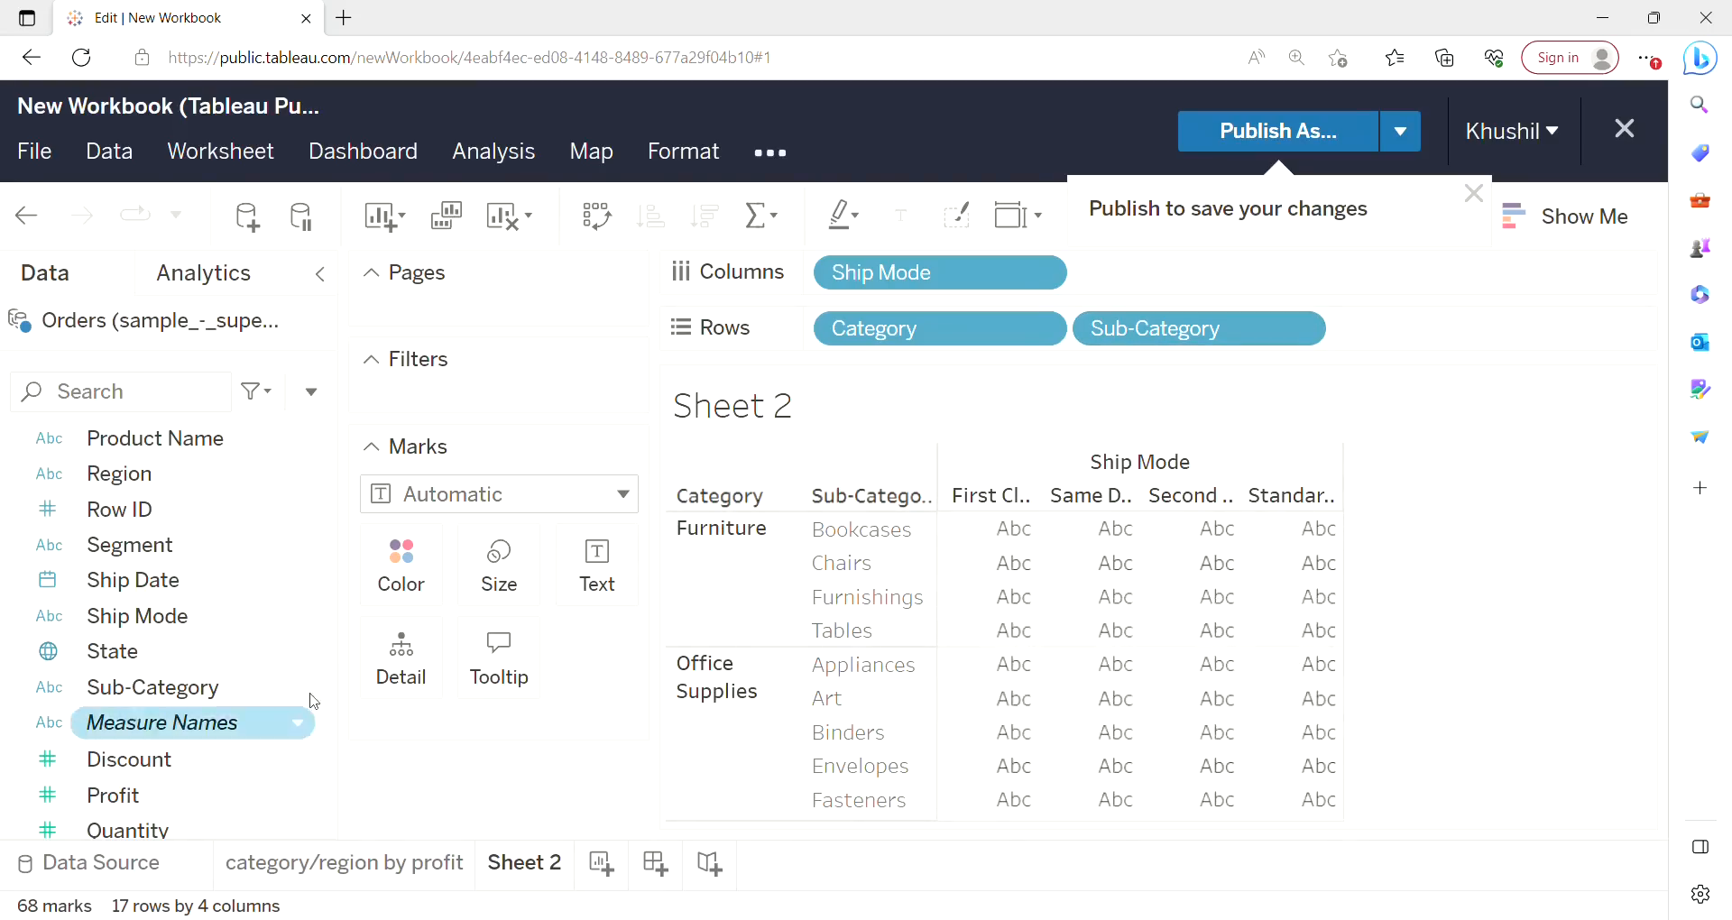
{"action": "scroll", "coordinate": [329, 681], "scroll_direction": "down", "scroll_amount": 3}
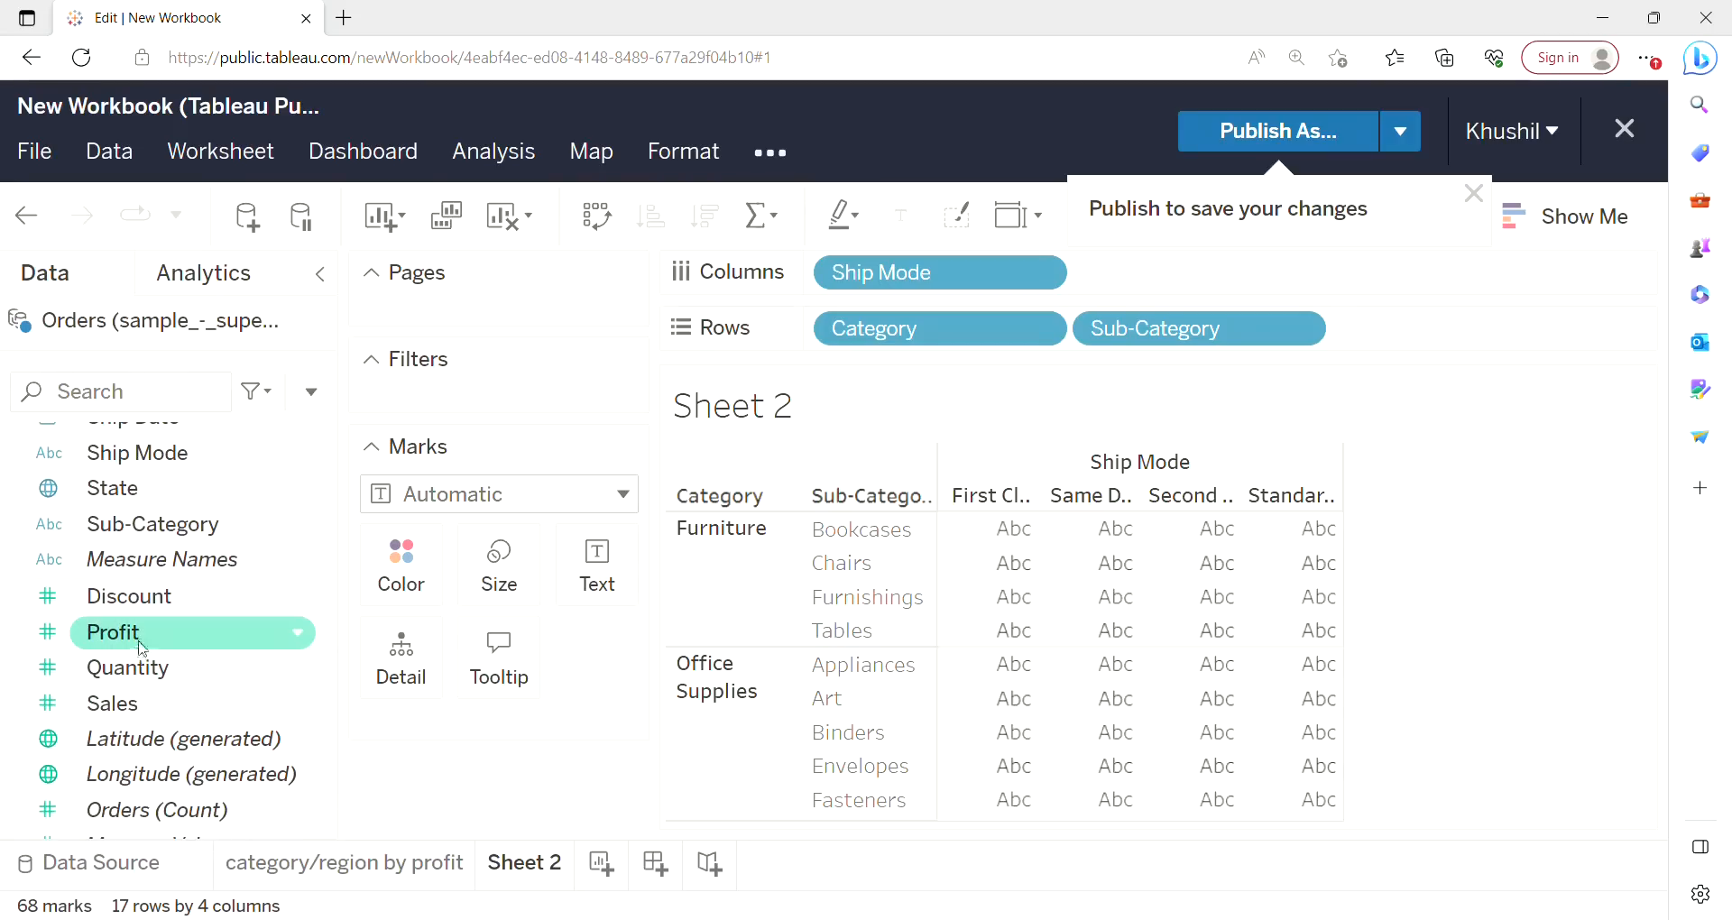
{"action": "mouse_move", "coordinate": [143, 652]}
{"action": "left_mouse_down"}
{"action": "mouse_move", "coordinate": [221, 609]}
{"action": "mouse_move", "coordinate": [854, 472]}
{"action": "mouse_move", "coordinate": [1286, 287]}
{"action": "left_mouse_up"}
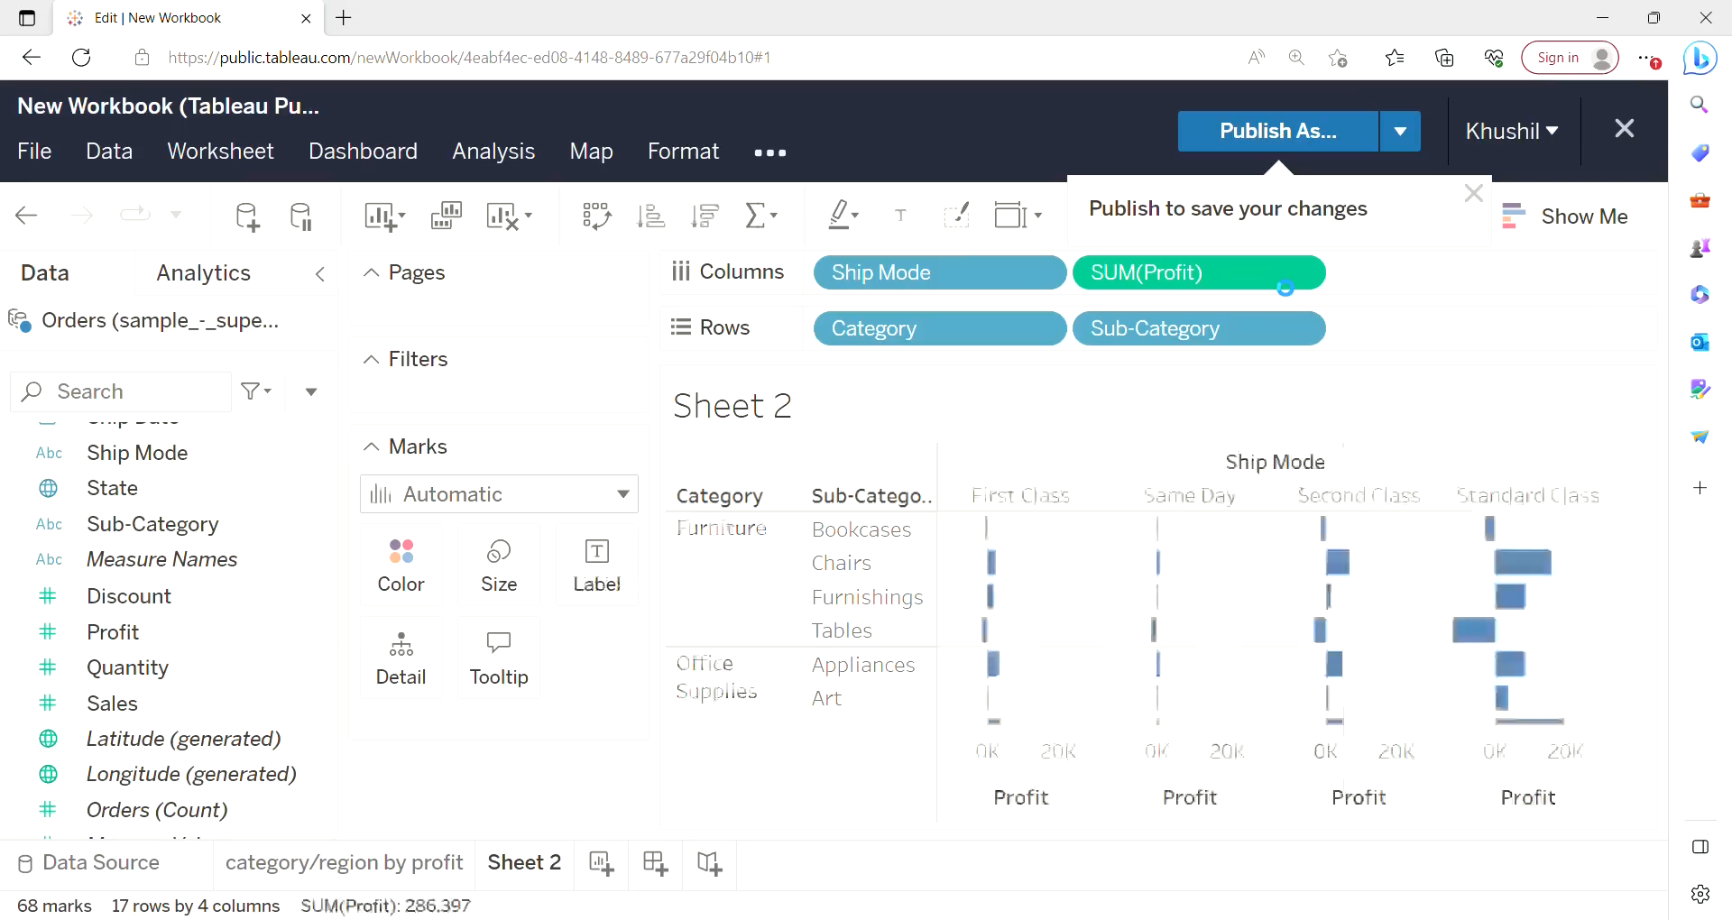
Convert the view into a highlight table with Show Me.
{"action": "left_click", "coordinate": [1564, 215]}
{"action": "scroll", "coordinate": [1210, 492], "scroll_direction": "down", "scroll_amount": 1}
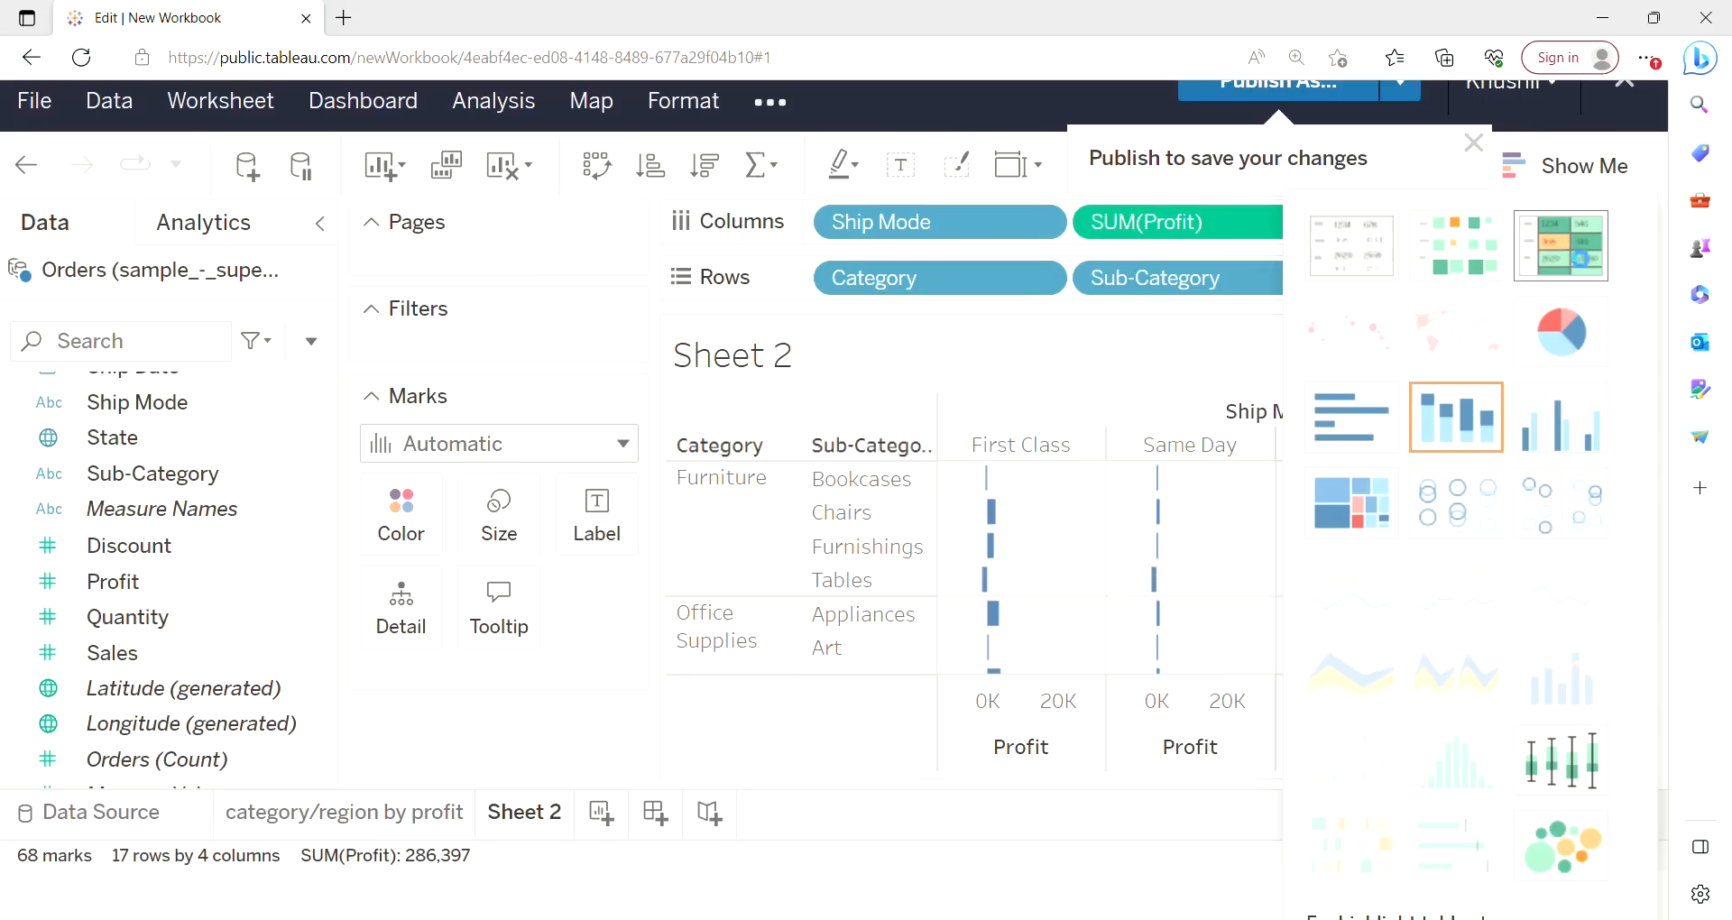
{"action": "left_click", "coordinate": [1579, 257]}
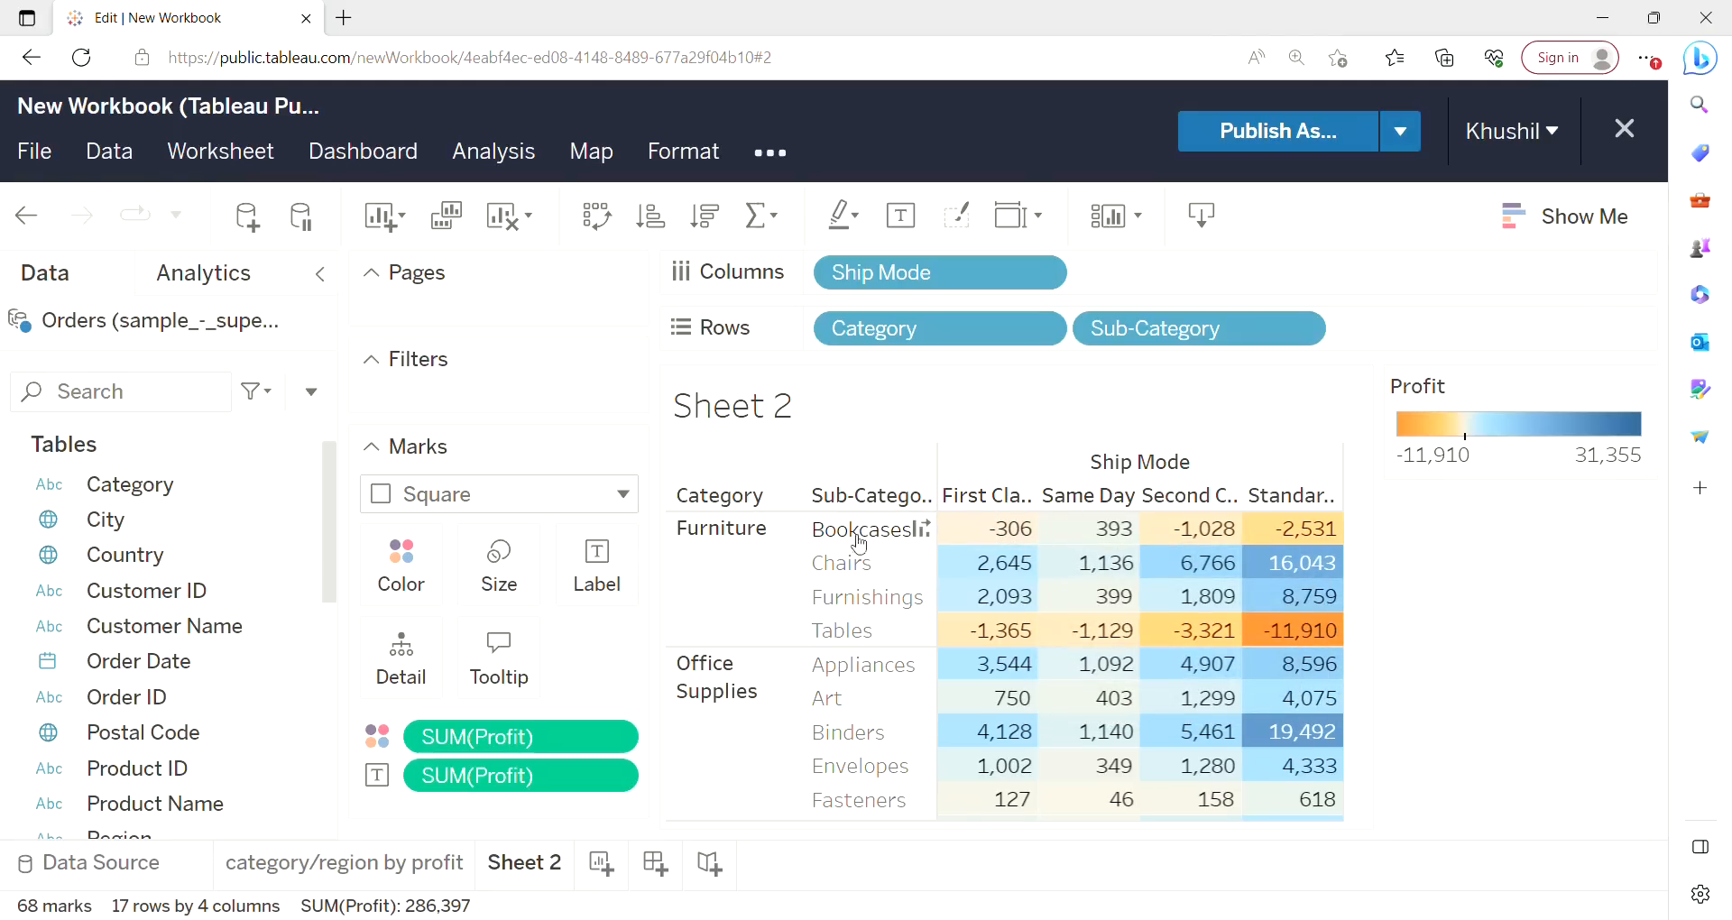
Inspect the tooltips of several profit cells in the highlight table.
{"action": "mouse_move", "coordinate": [982, 536]}
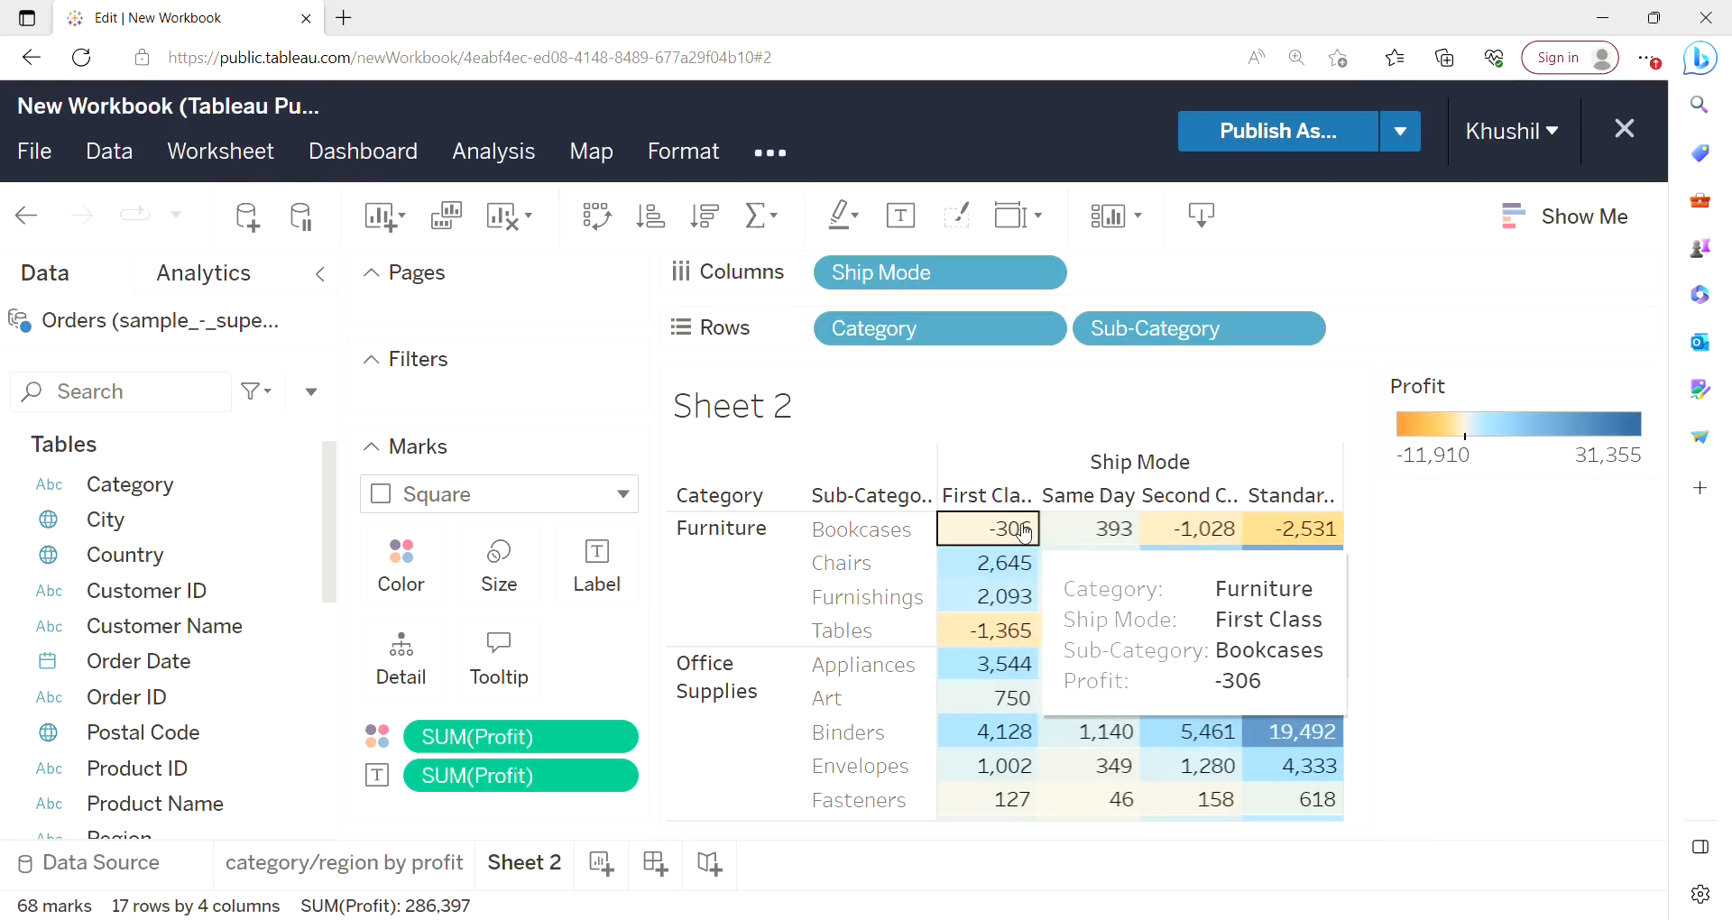
{"action": "mouse_move", "coordinate": [1128, 548]}
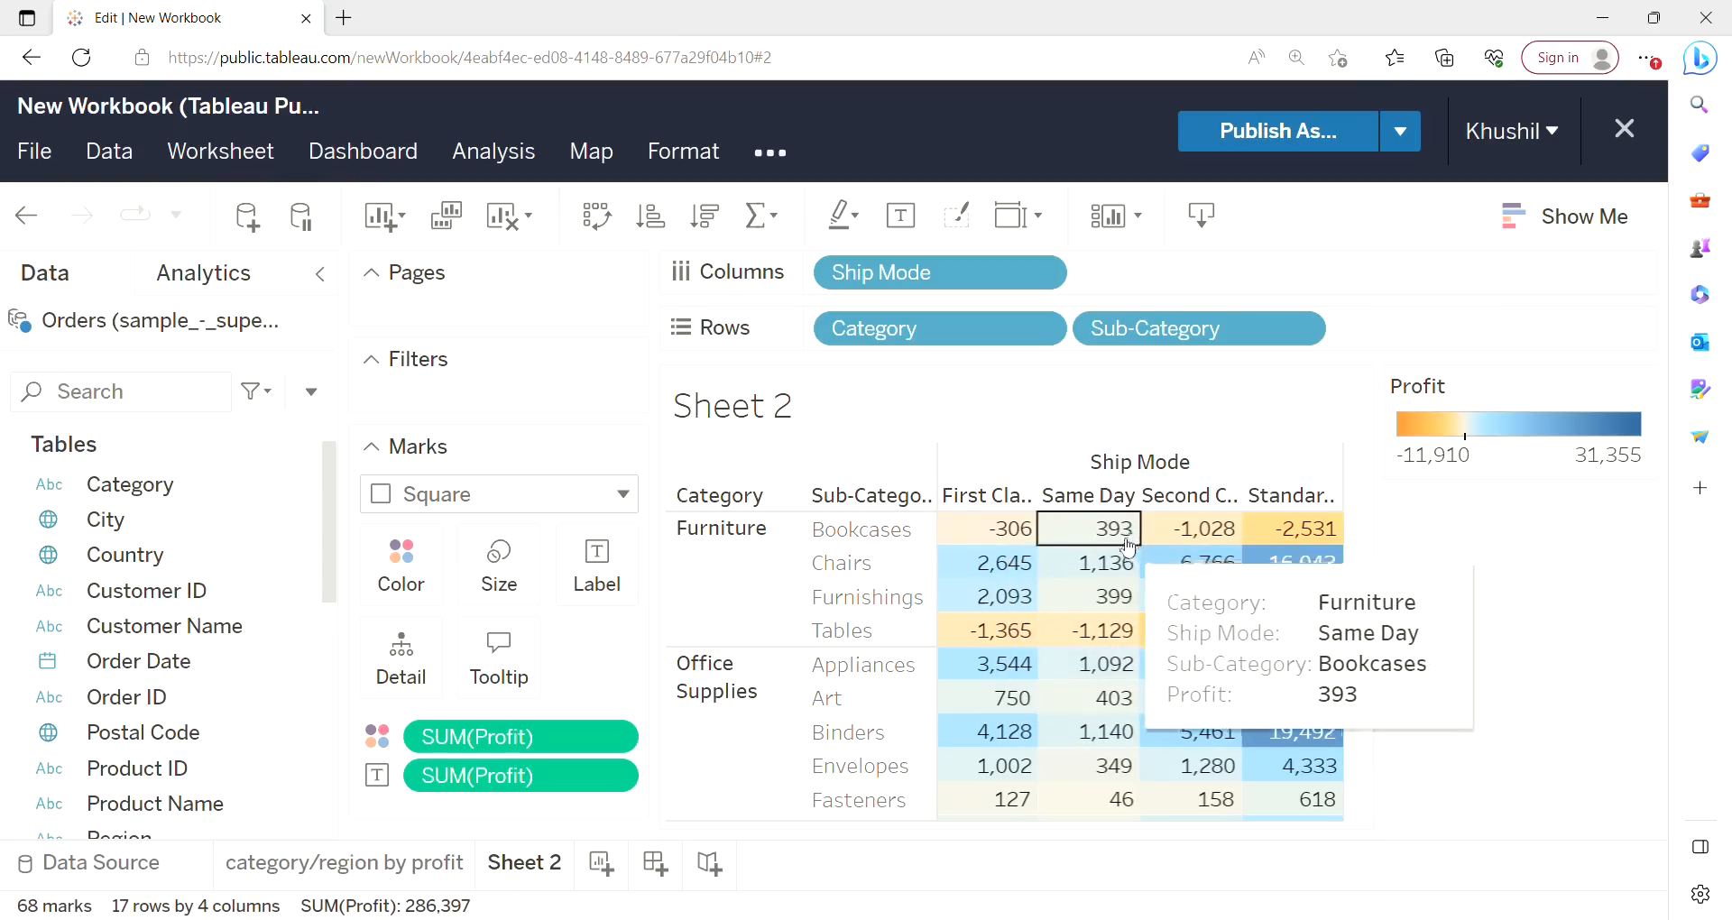
{"action": "mouse_move", "coordinate": [1182, 535]}
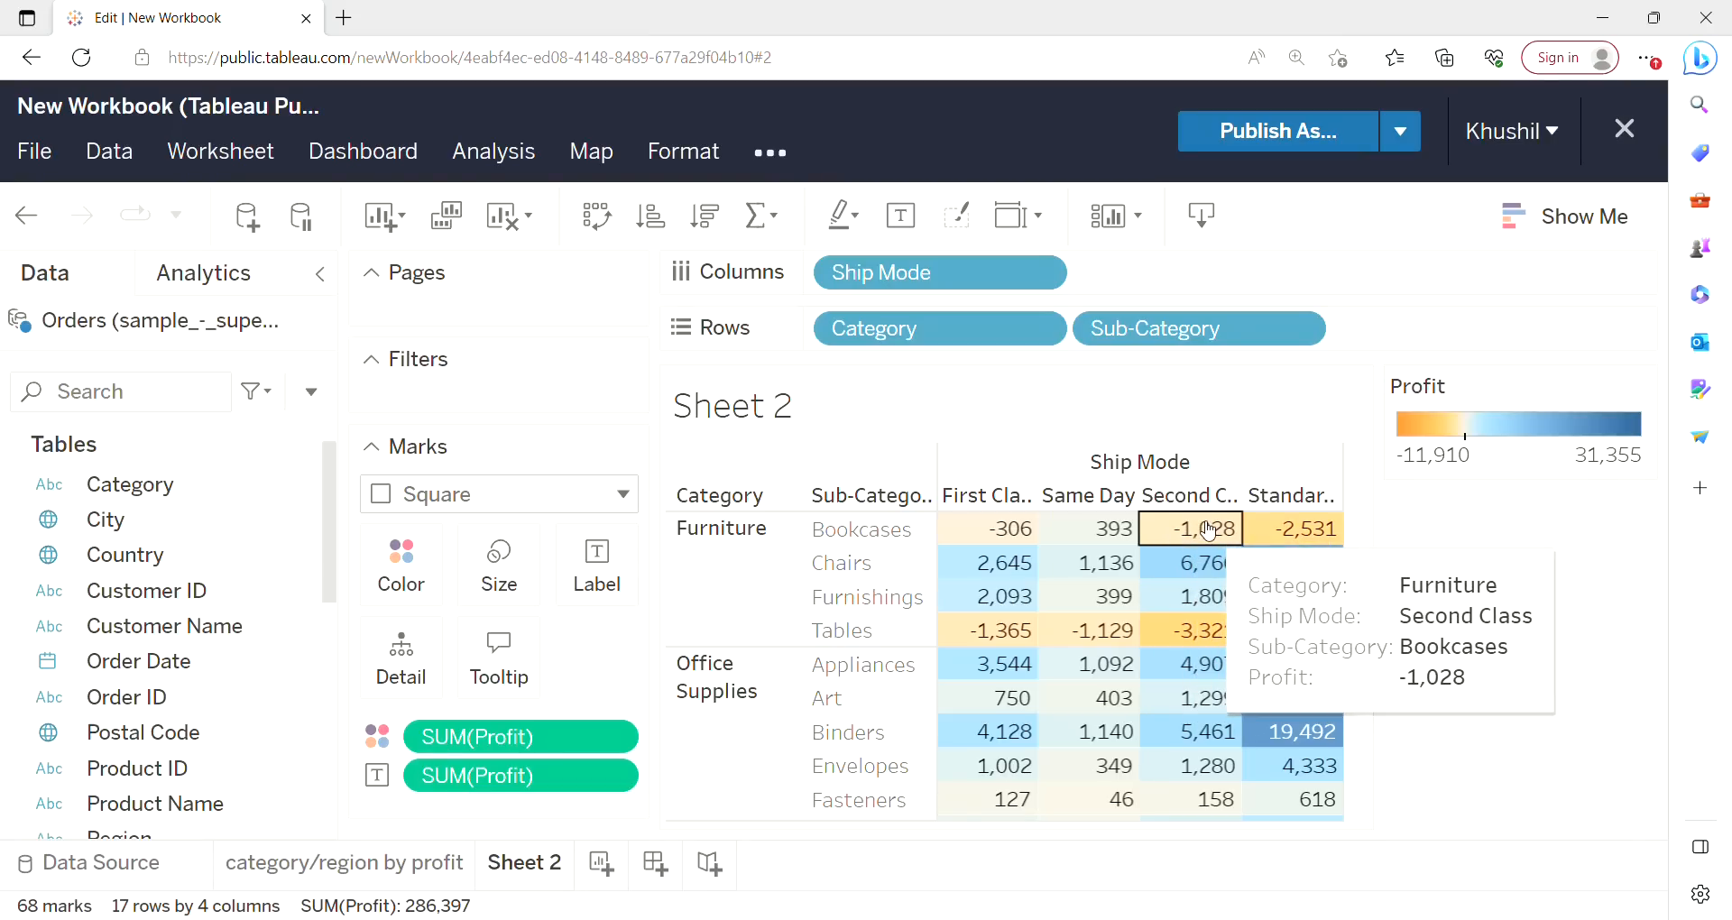
{"action": "mouse_move", "coordinate": [1322, 542]}
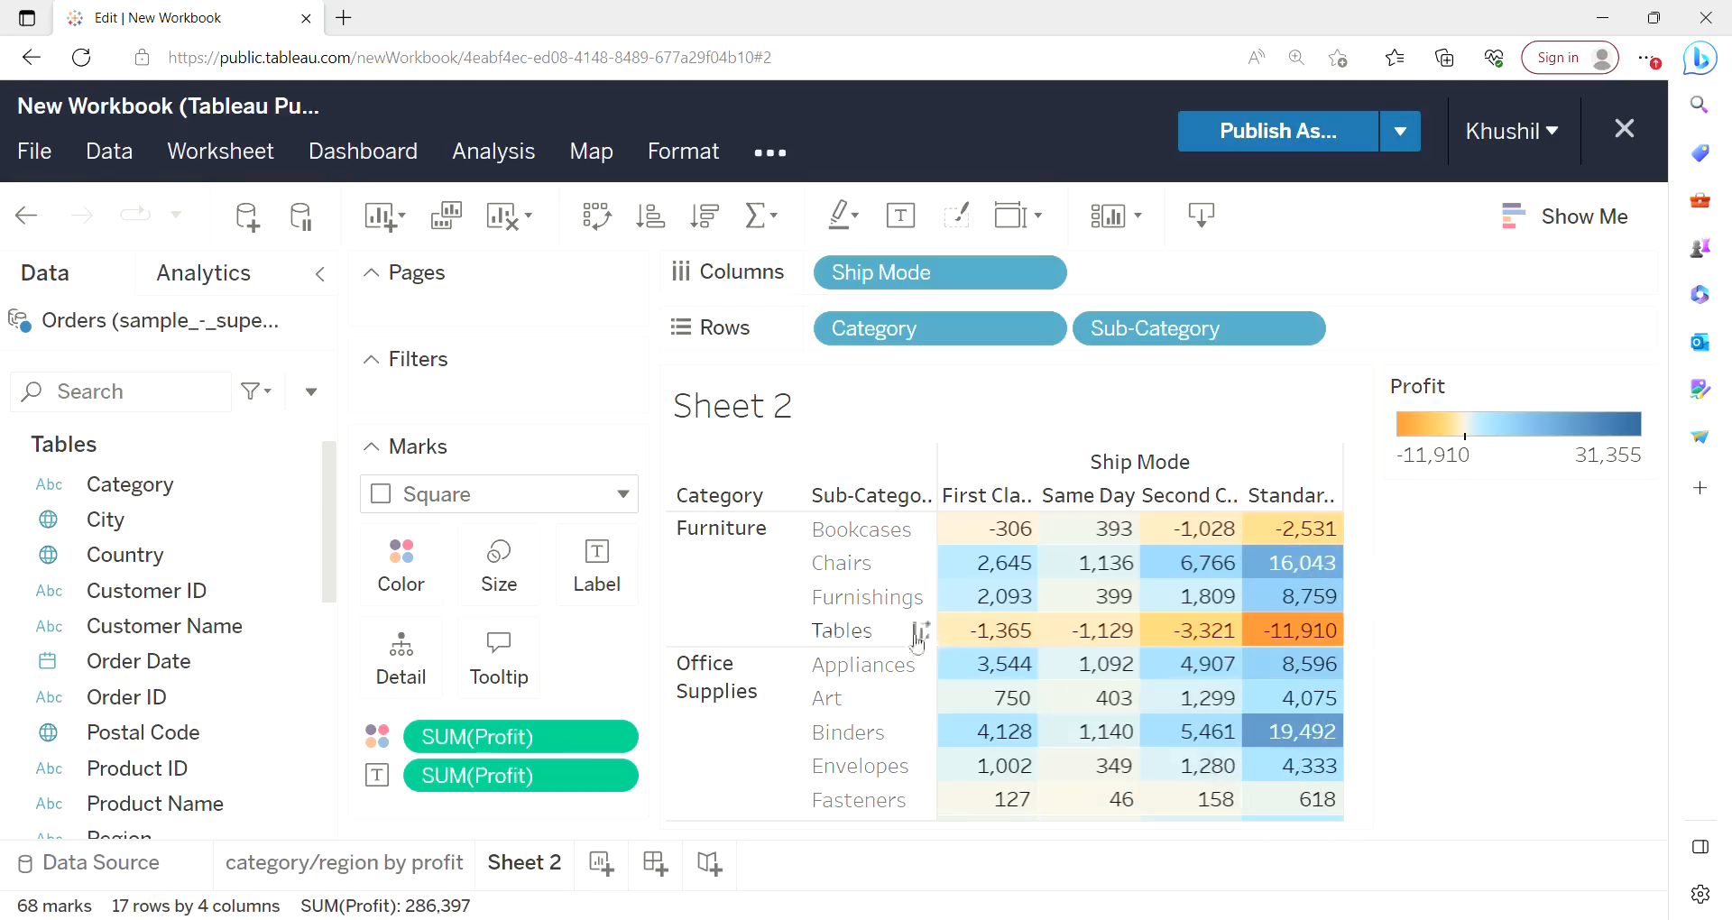
{"action": "mouse_move", "coordinate": [1054, 633]}
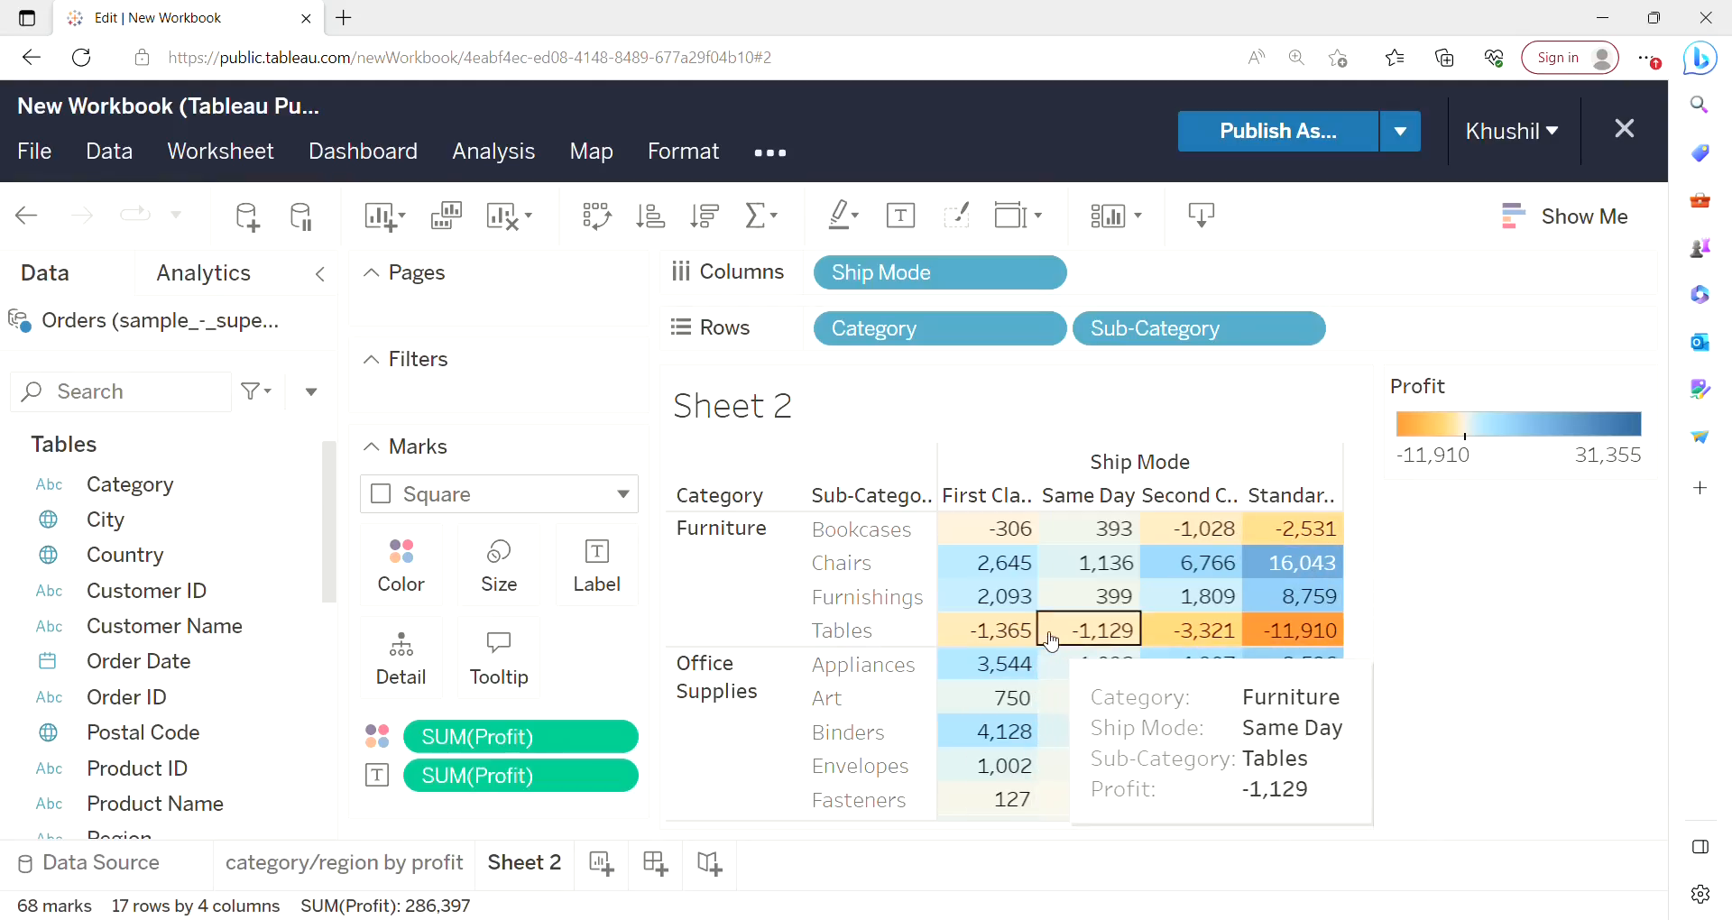
{"action": "mouse_move", "coordinate": [1322, 646]}
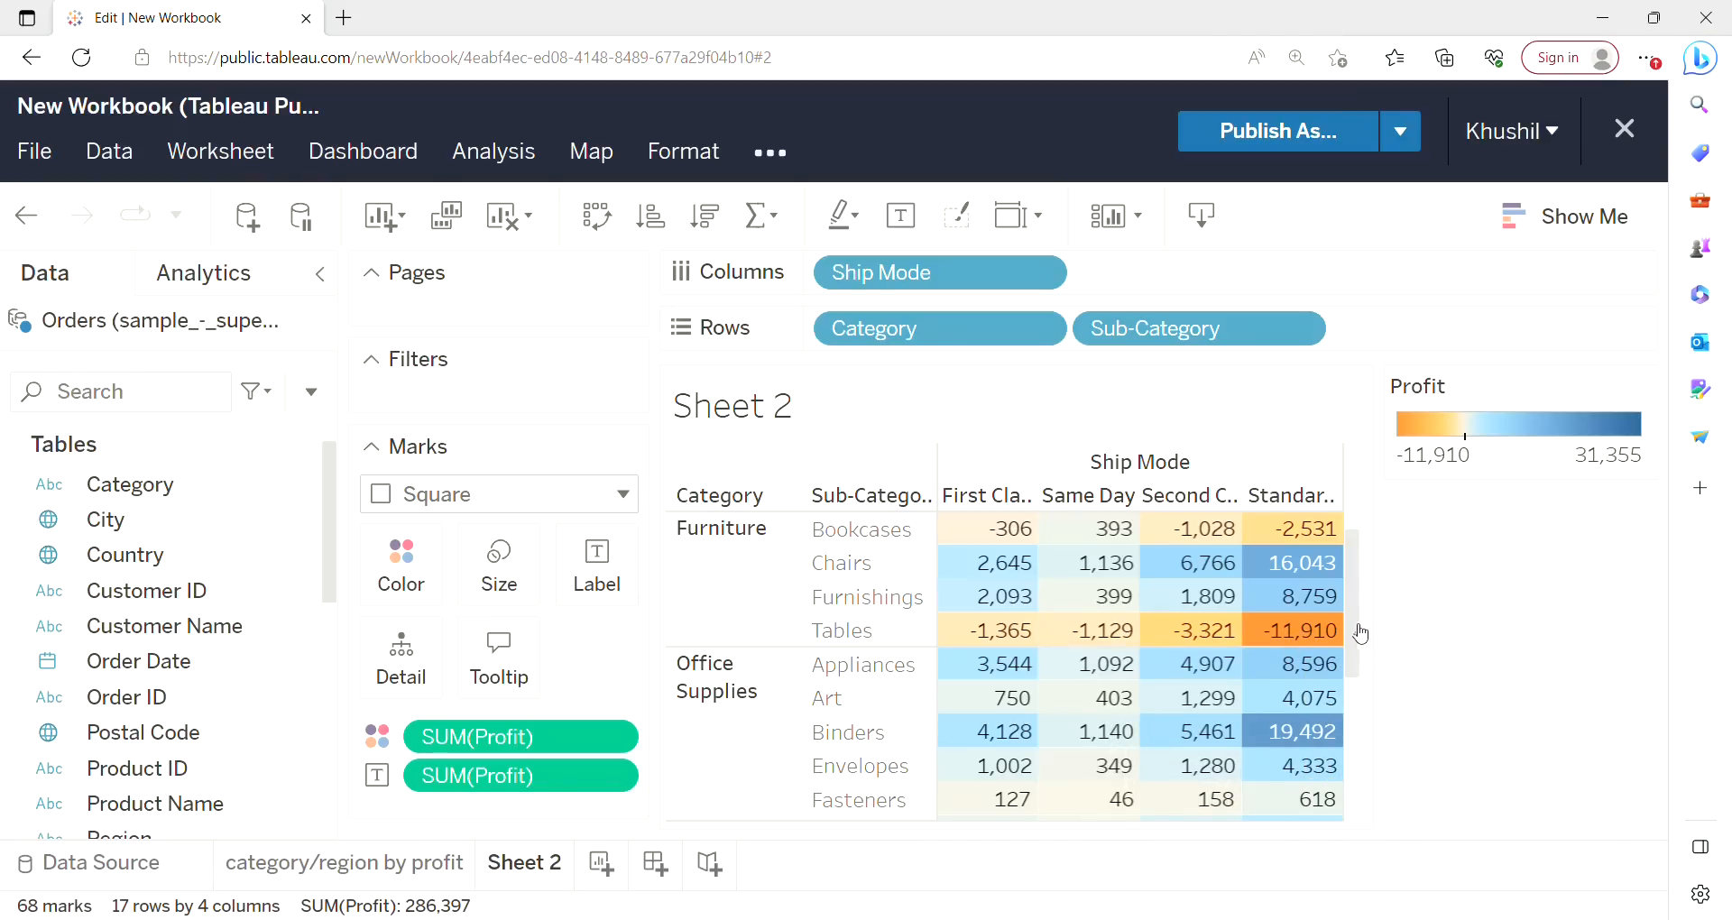
{"action": "mouse_move", "coordinate": [1362, 634]}
{"action": "left_mouse_down"}
{"action": "mouse_move", "coordinate": [1359, 769]}
{"action": "mouse_move", "coordinate": [1358, 620]}
{"action": "mouse_move", "coordinate": [1361, 781]}
{"action": "mouse_move", "coordinate": [1358, 618]}
{"action": "left_mouse_up"}
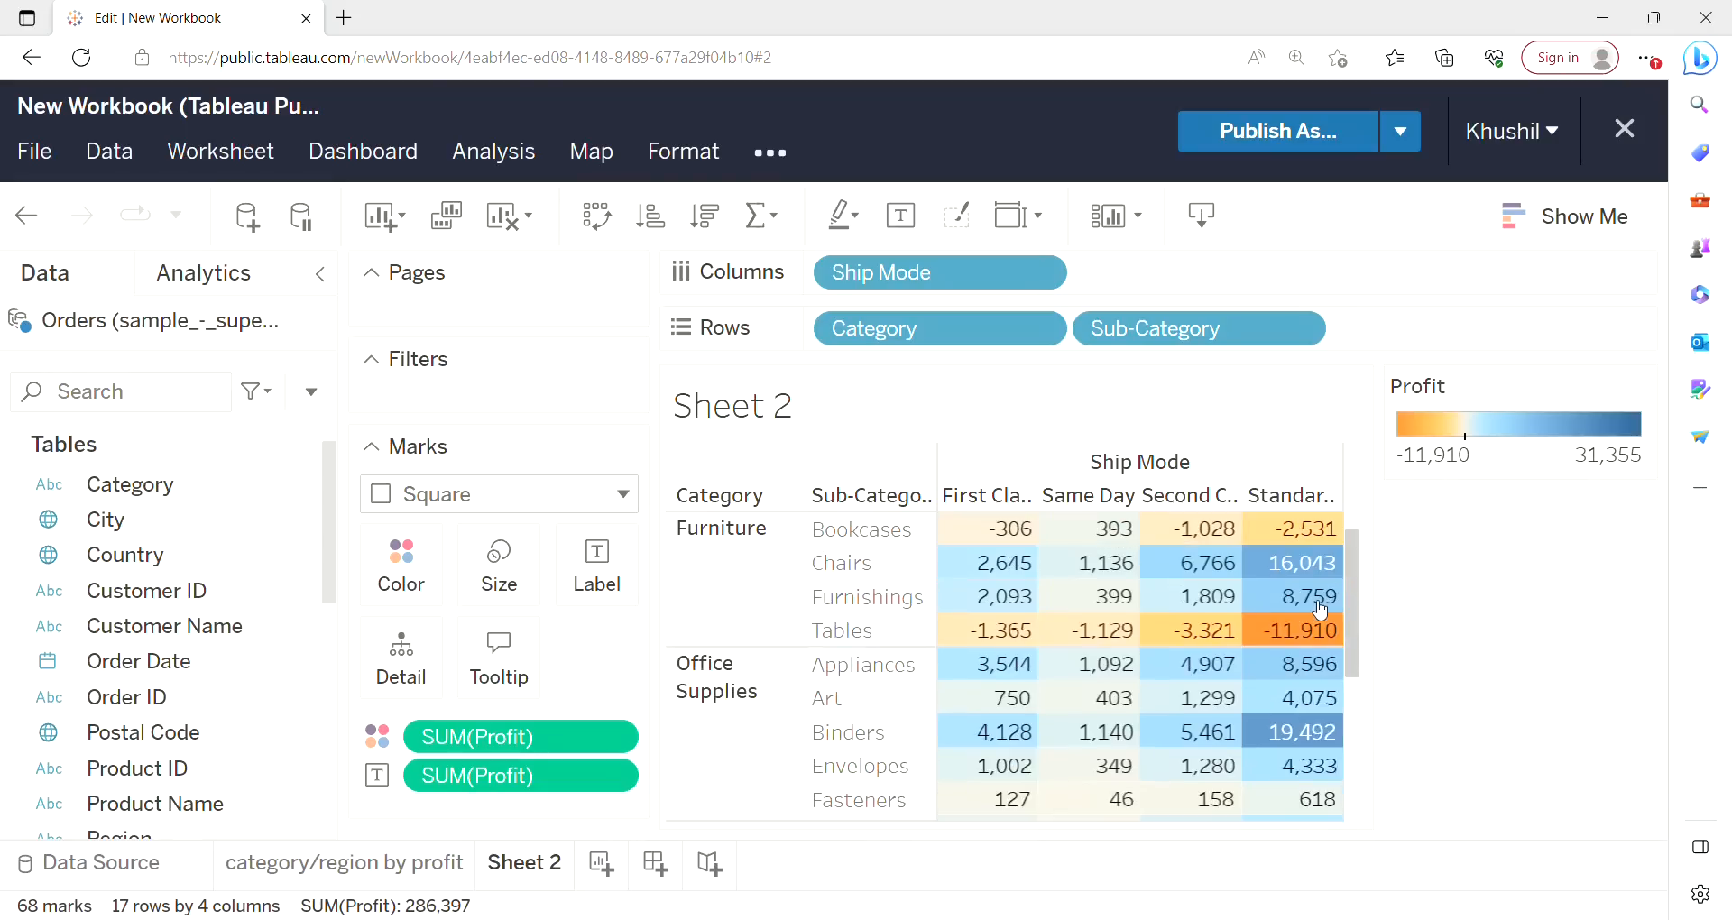
Rename the second sheet as "Ship mode impact".
{"action": "right_click", "coordinate": [523, 868]}
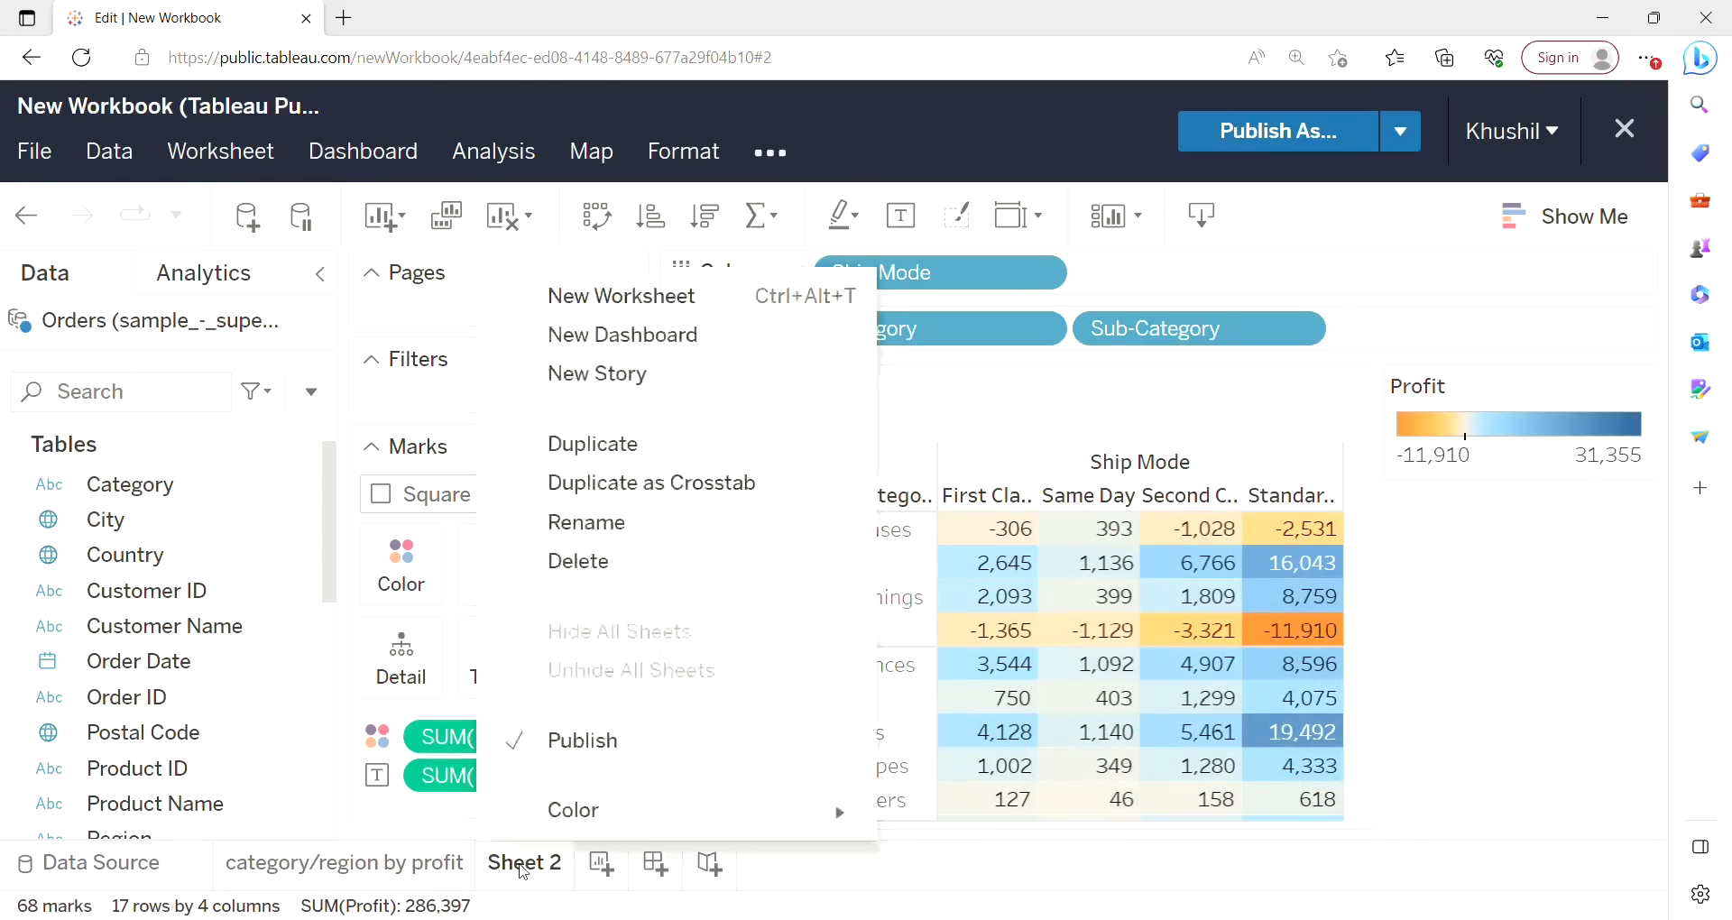
{"action": "left_click", "coordinate": [574, 525]}
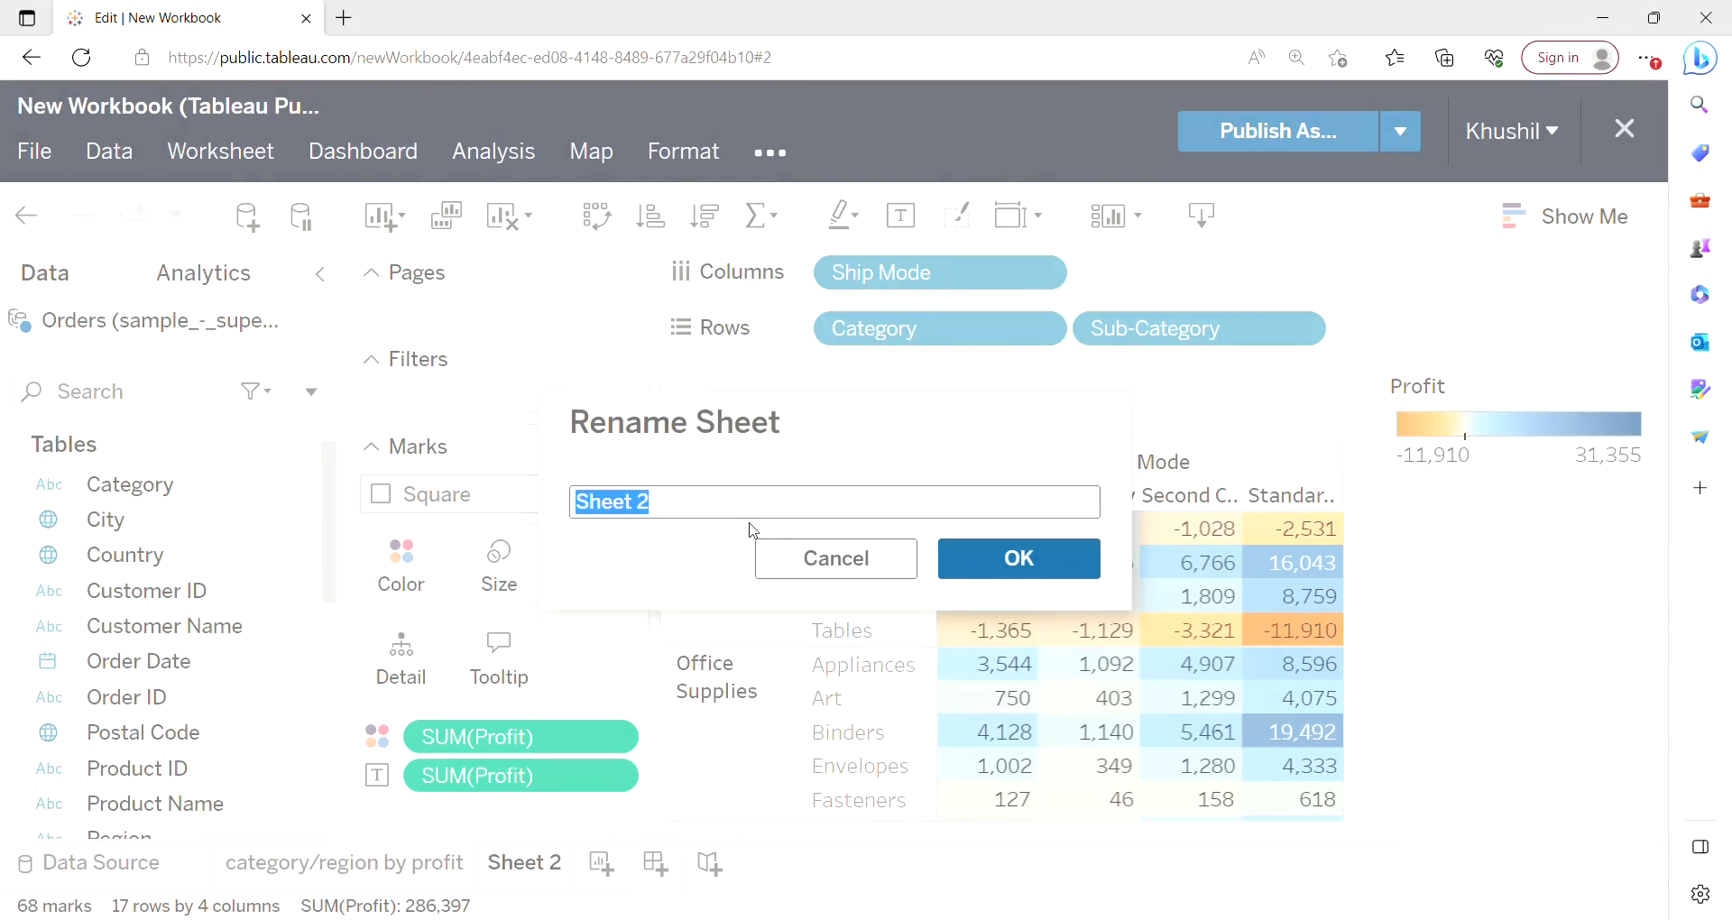
{"action": "key", "text": "BackSpace"}
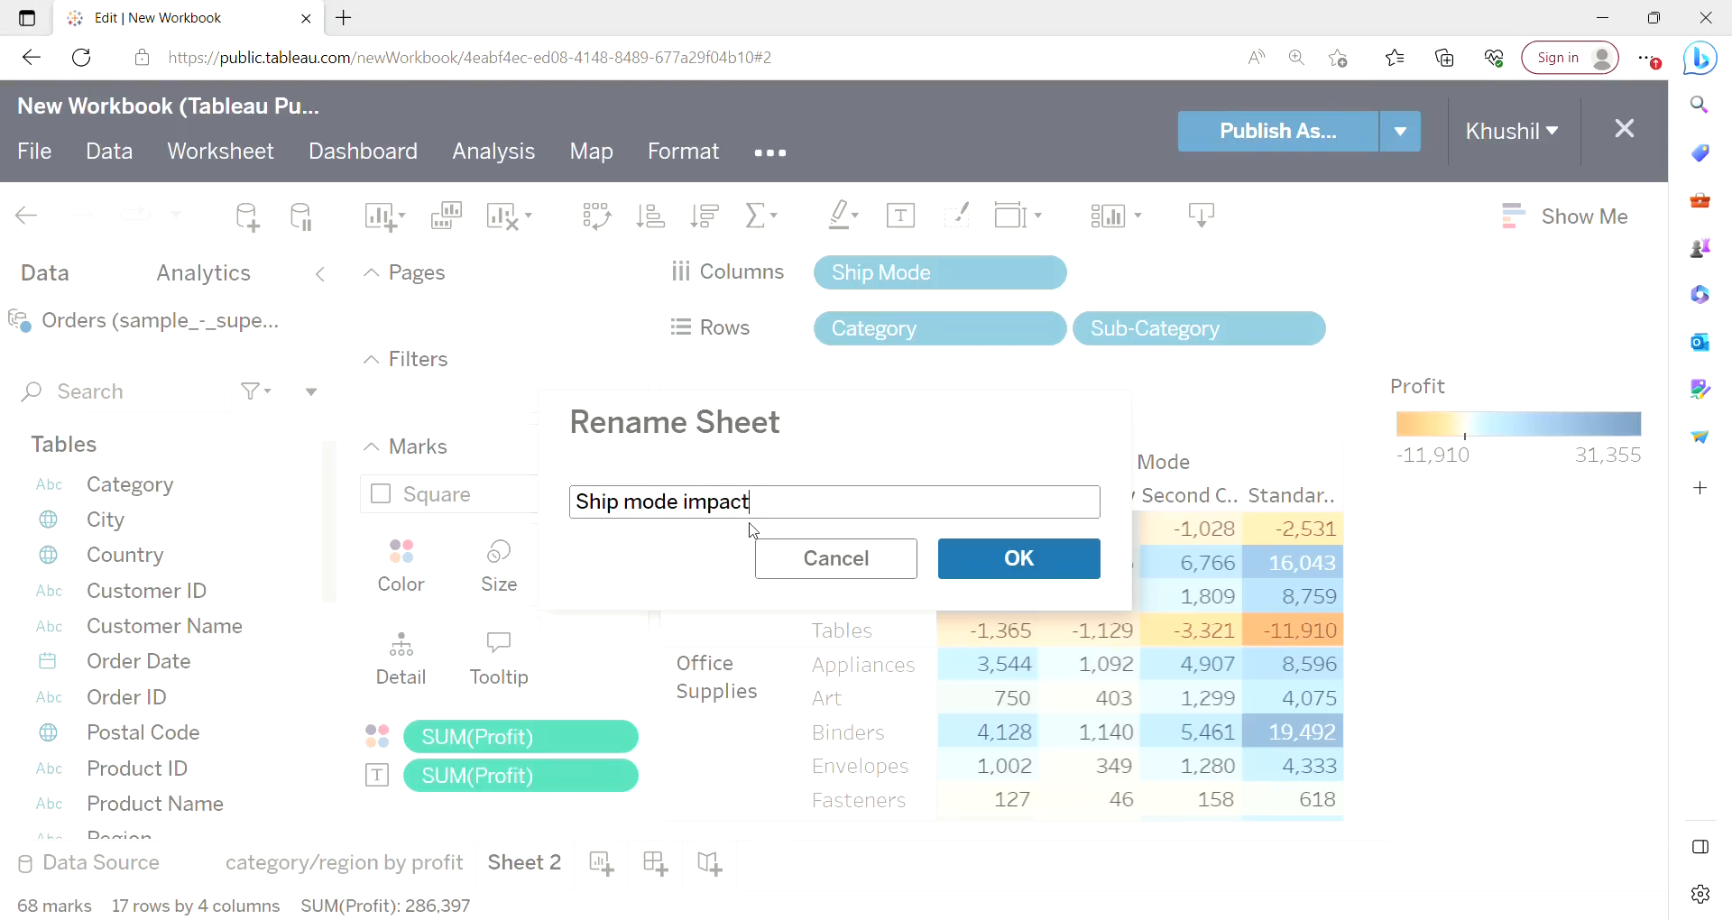
{"action": "key", "text": "Return"}
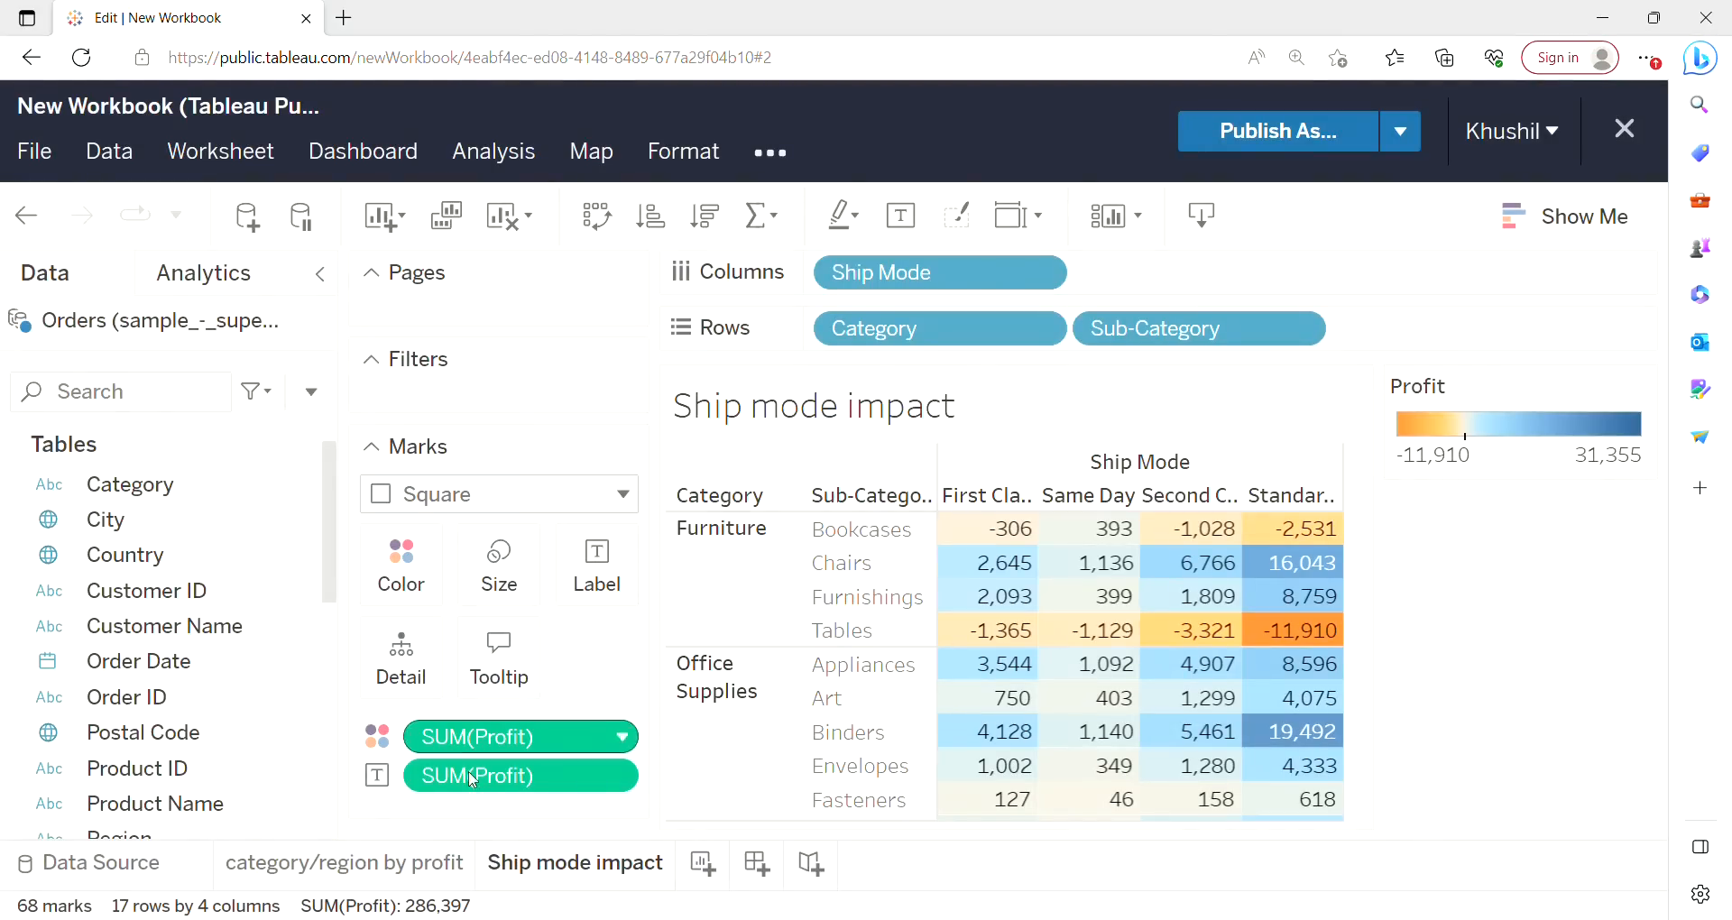
Add a new worksheet.
{"action": "left_click", "coordinate": [370, 864]}
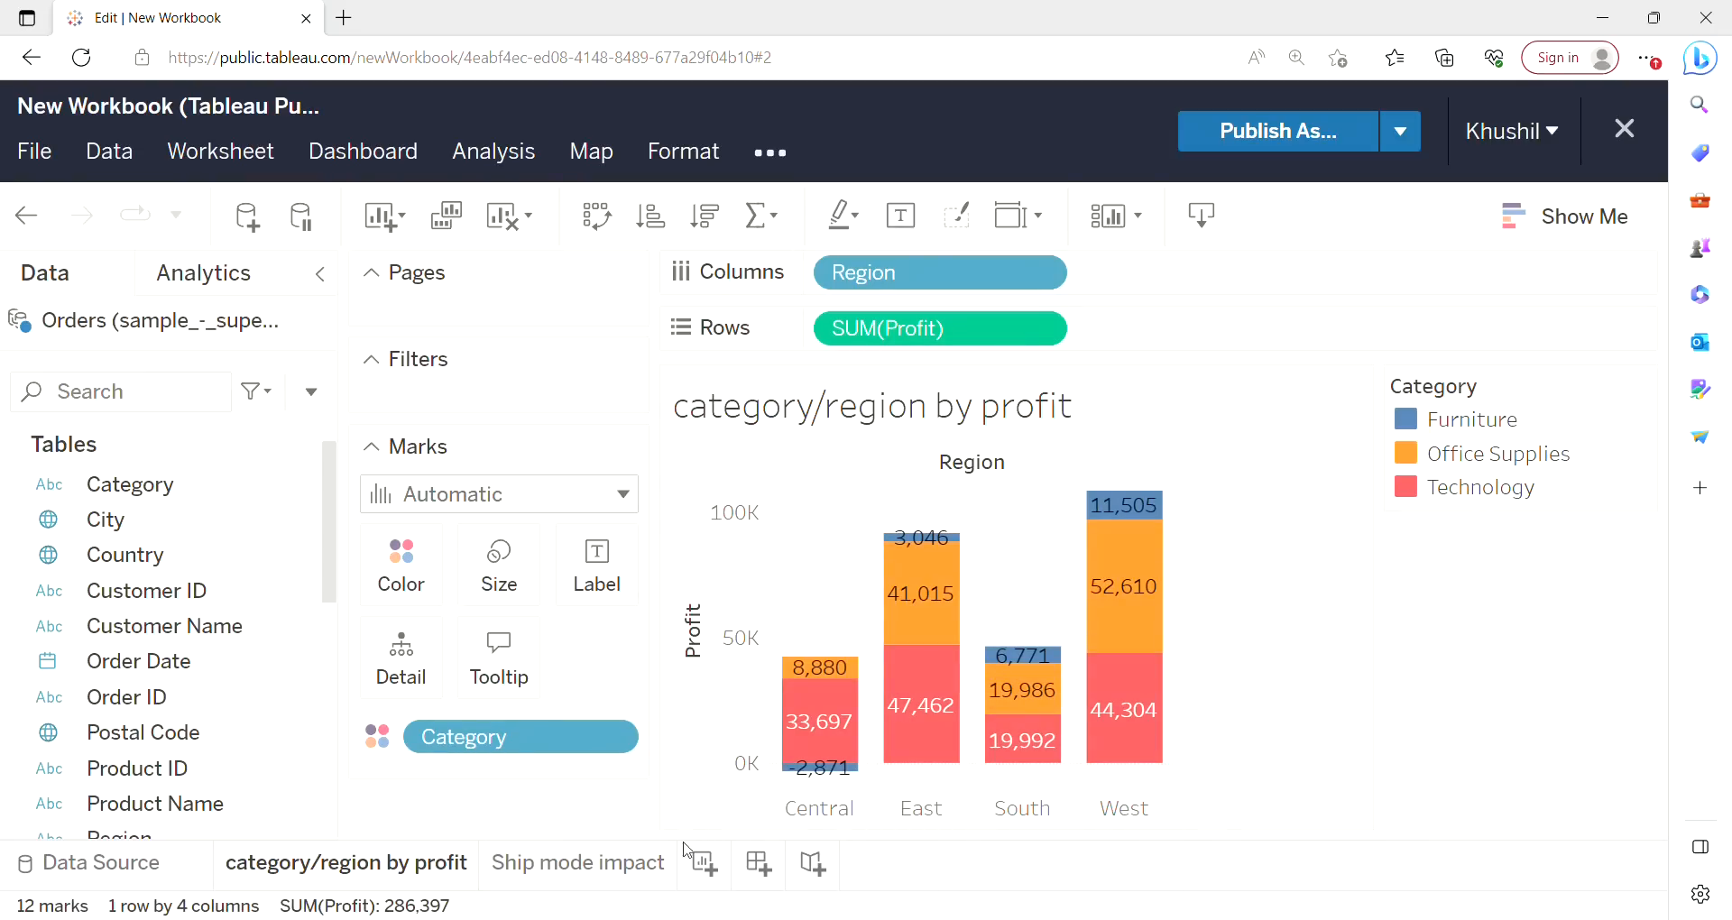
{"action": "left_click", "coordinate": [605, 880]}
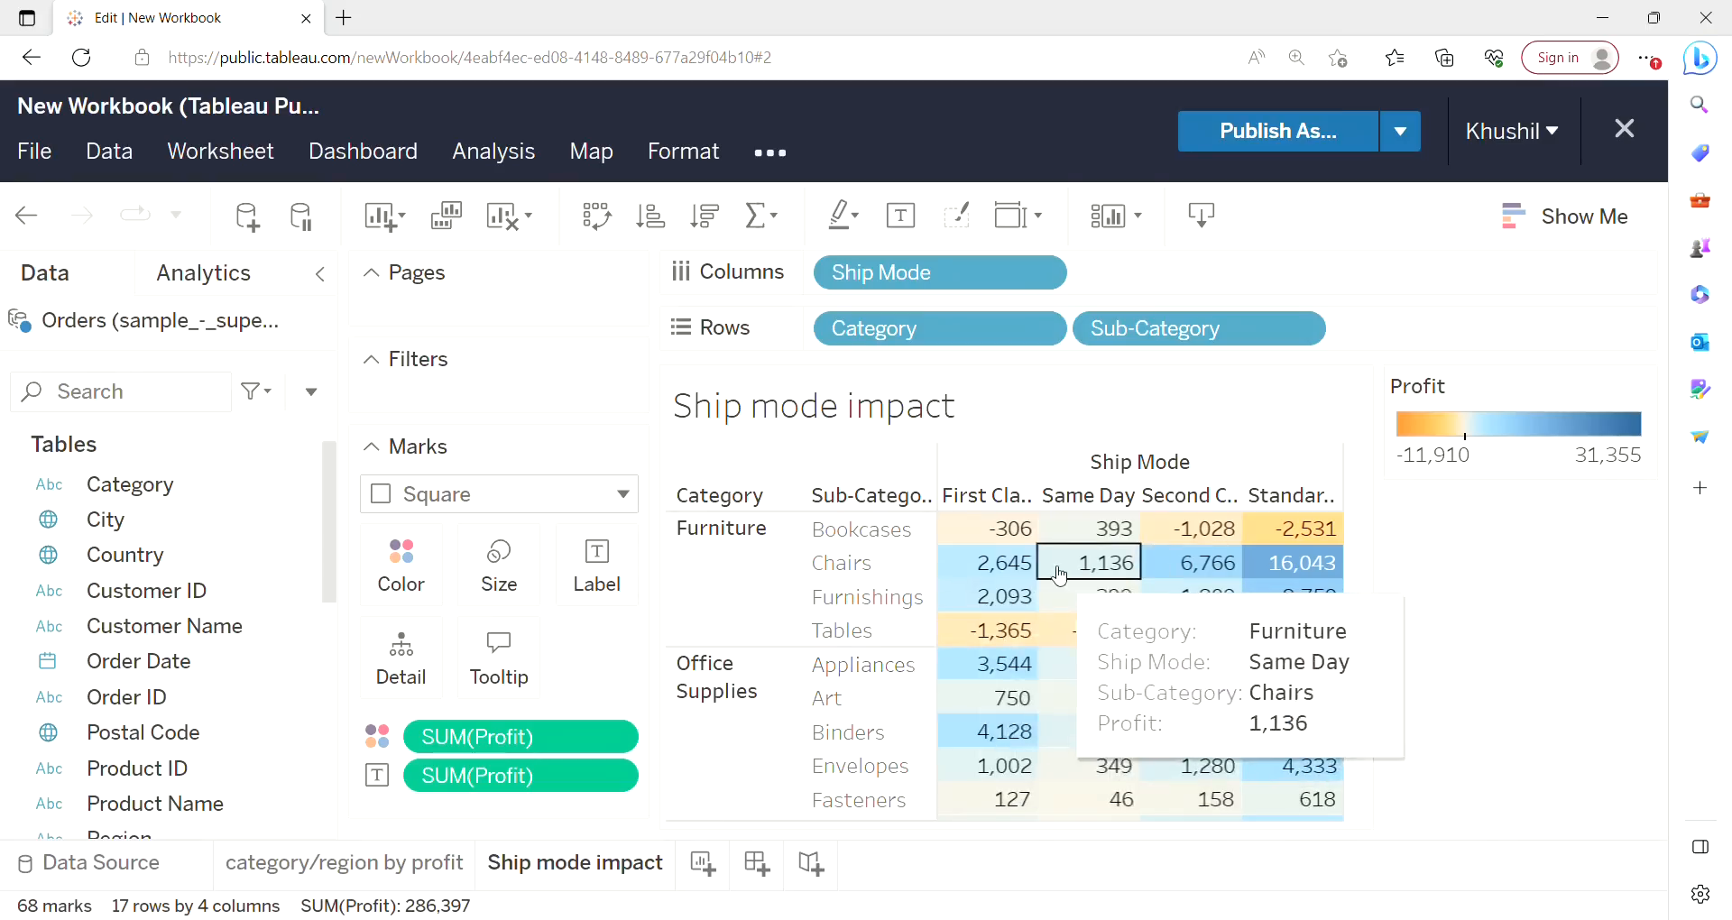
{"action": "left_click", "coordinate": [709, 865]}
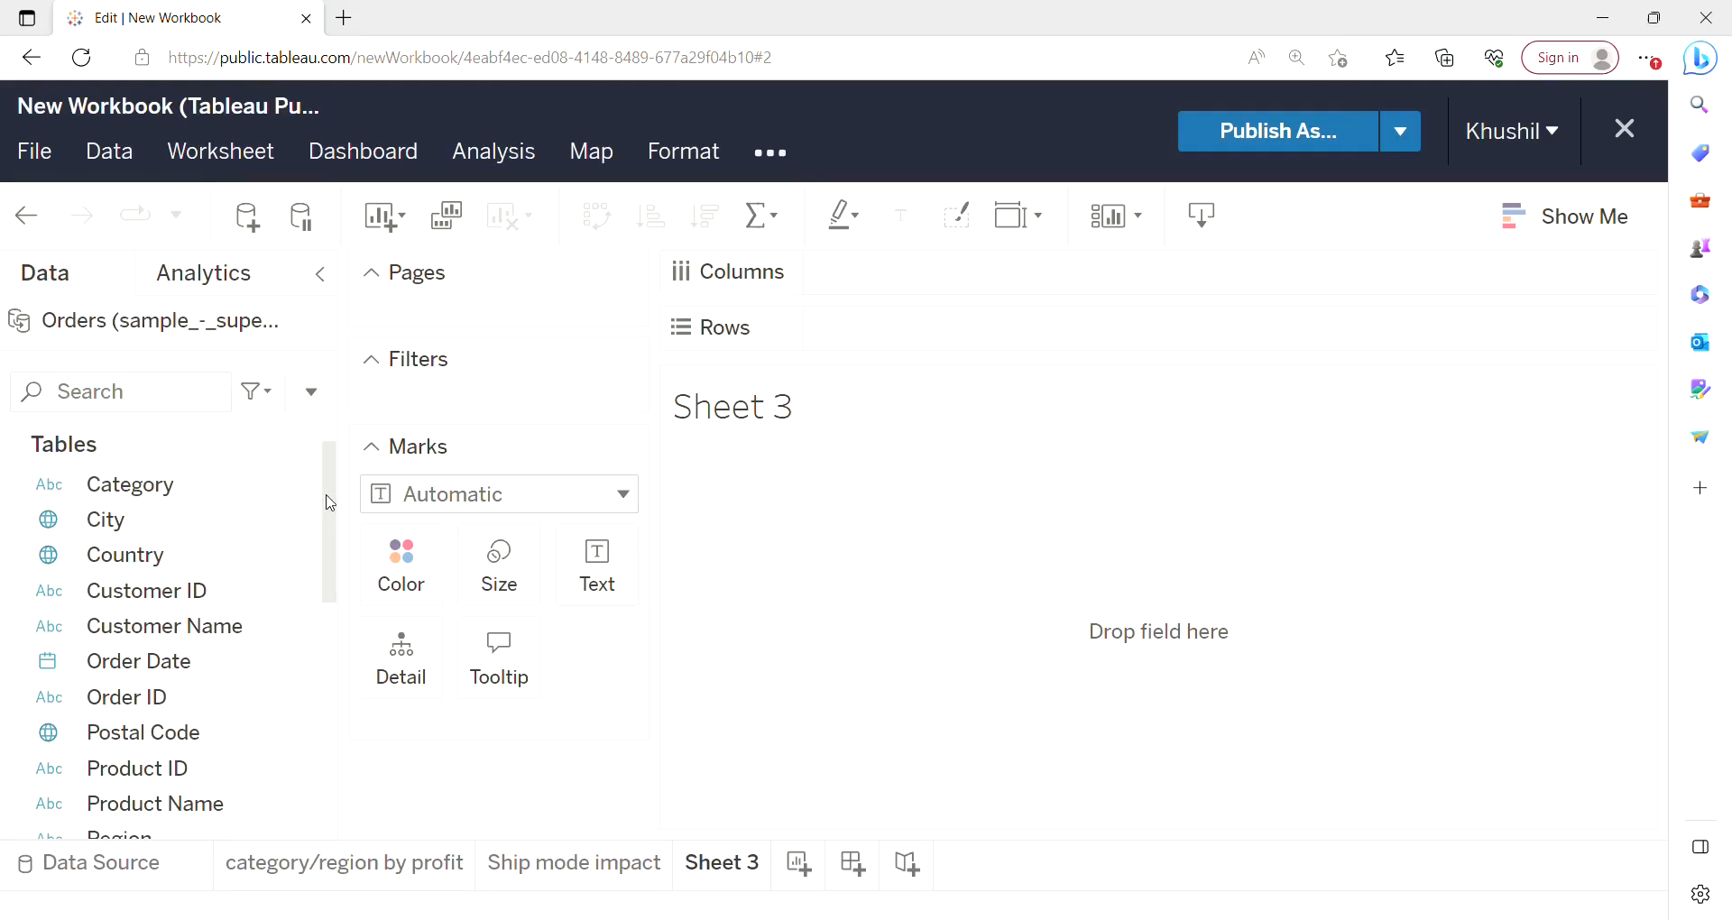
Place City on Rows and Sales on Columns in the new sheet.
{"action": "mouse_move", "coordinate": [330, 504]}
{"action": "left_mouse_down"}
{"action": "mouse_move", "coordinate": [316, 662]}
{"action": "mouse_move", "coordinate": [327, 487]}
{"action": "left_mouse_up"}
{"action": "left_click", "coordinate": [137, 516]}
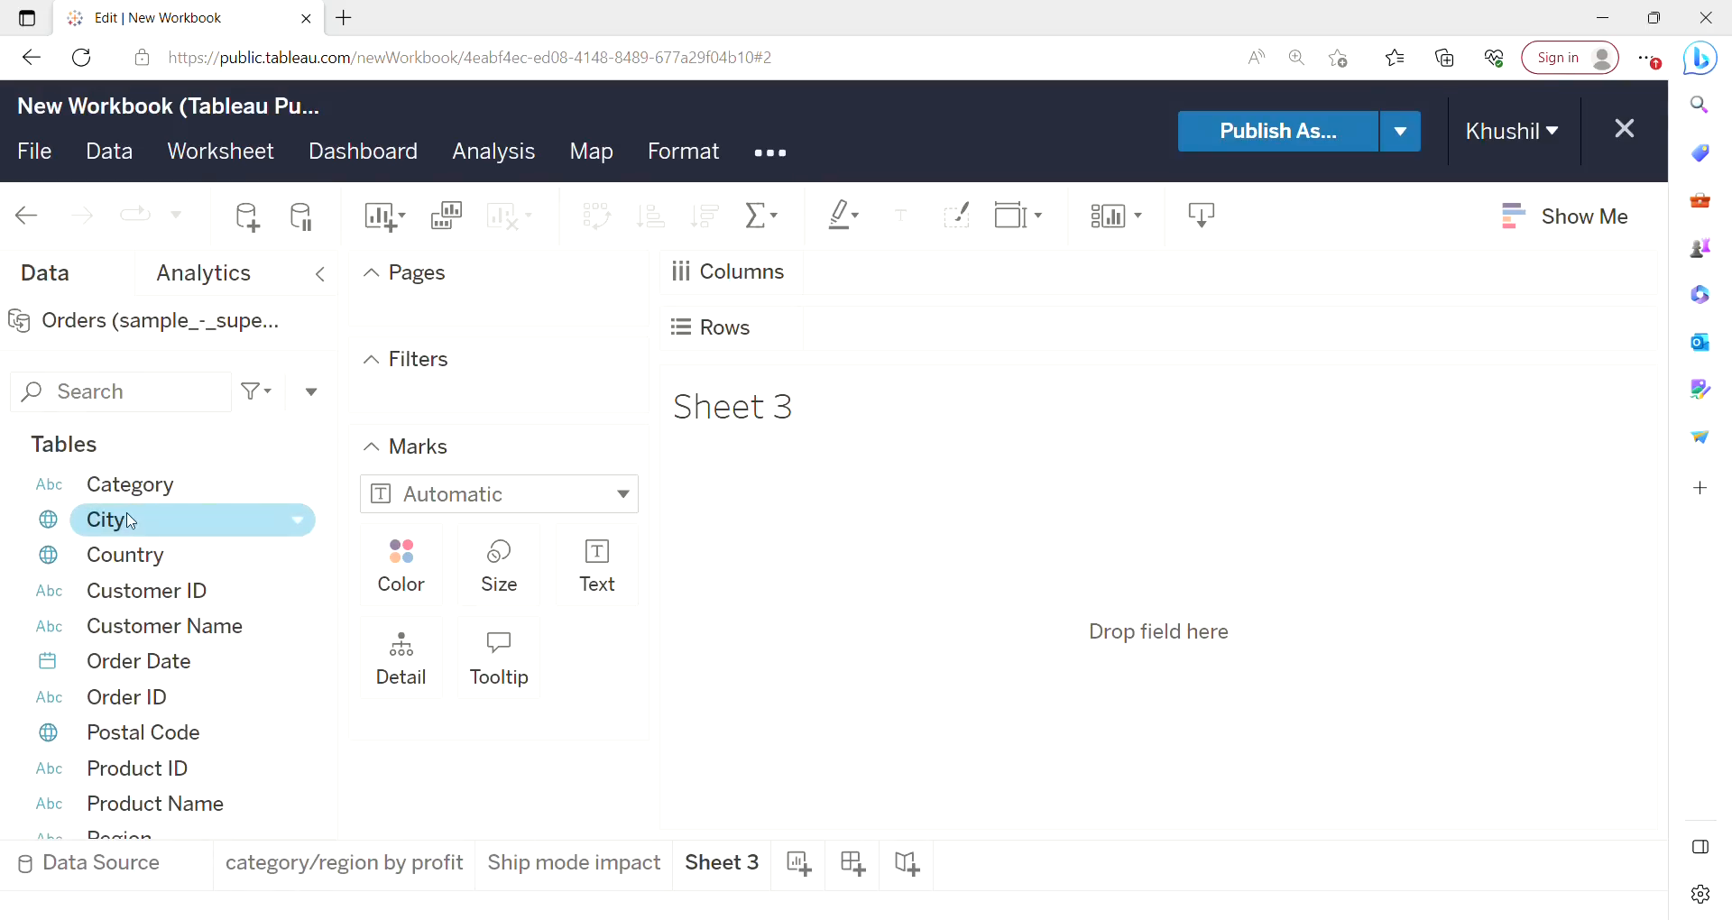
{"action": "left_click_drag", "start_coordinate": [133, 530], "coordinate": [937, 332]}
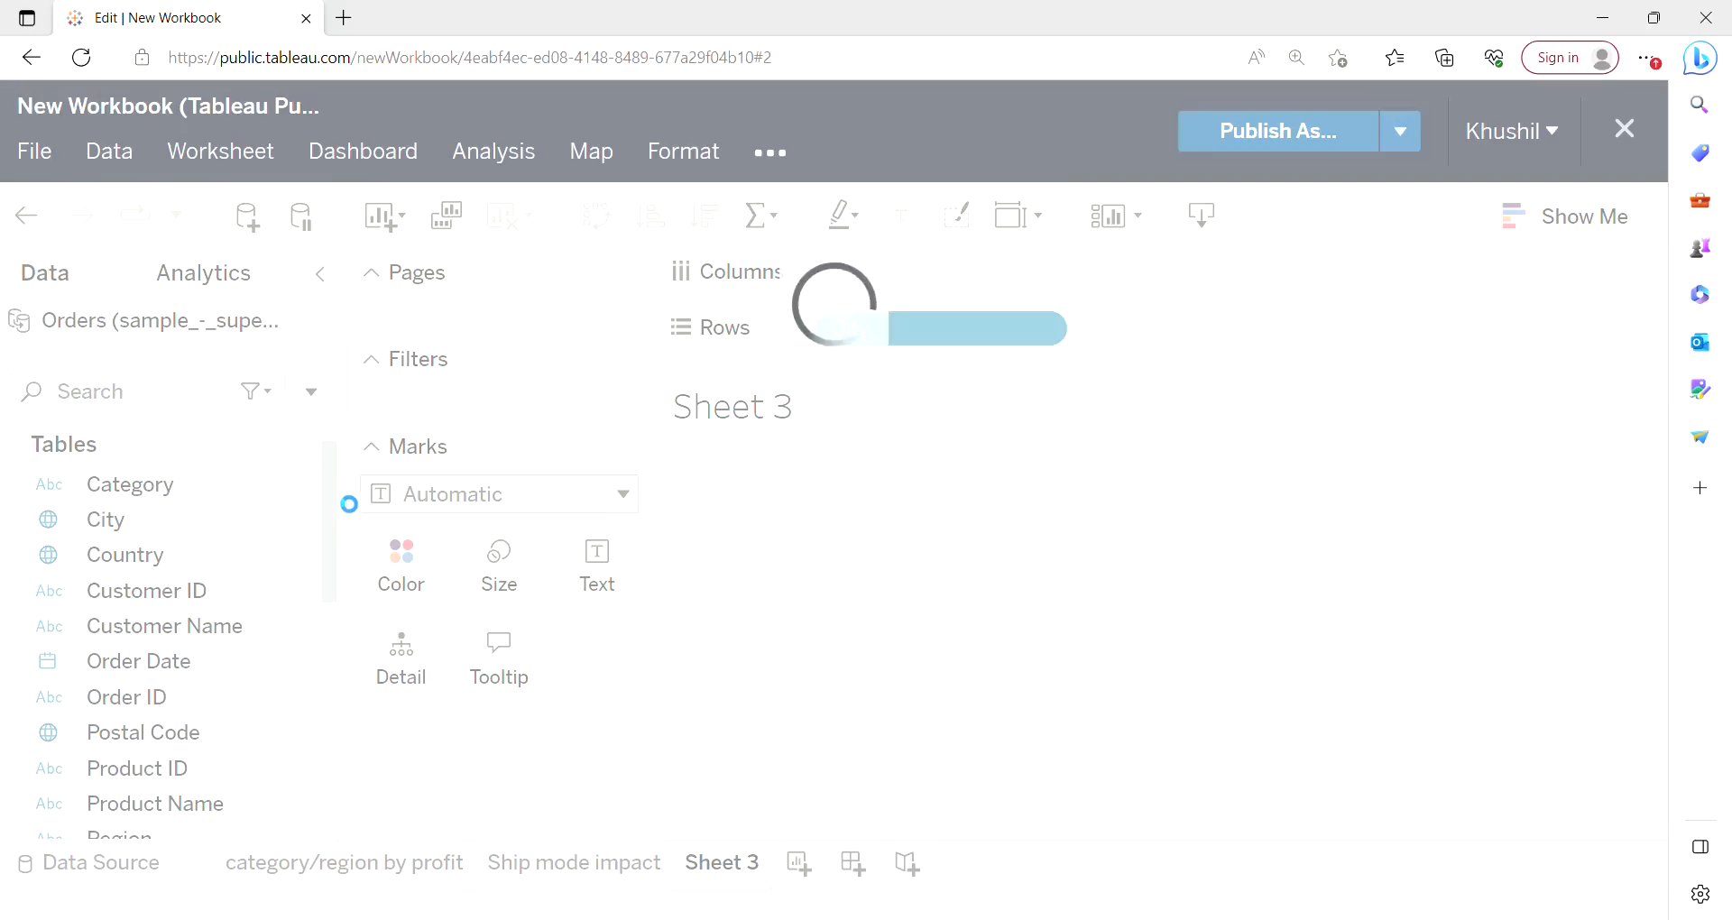
{"action": "left_click_drag", "start_coordinate": [333, 505], "coordinate": [324, 733]}
{"action": "left_click", "coordinate": [135, 677]}
{"action": "left_click_drag", "start_coordinate": [135, 679], "coordinate": [913, 290]}
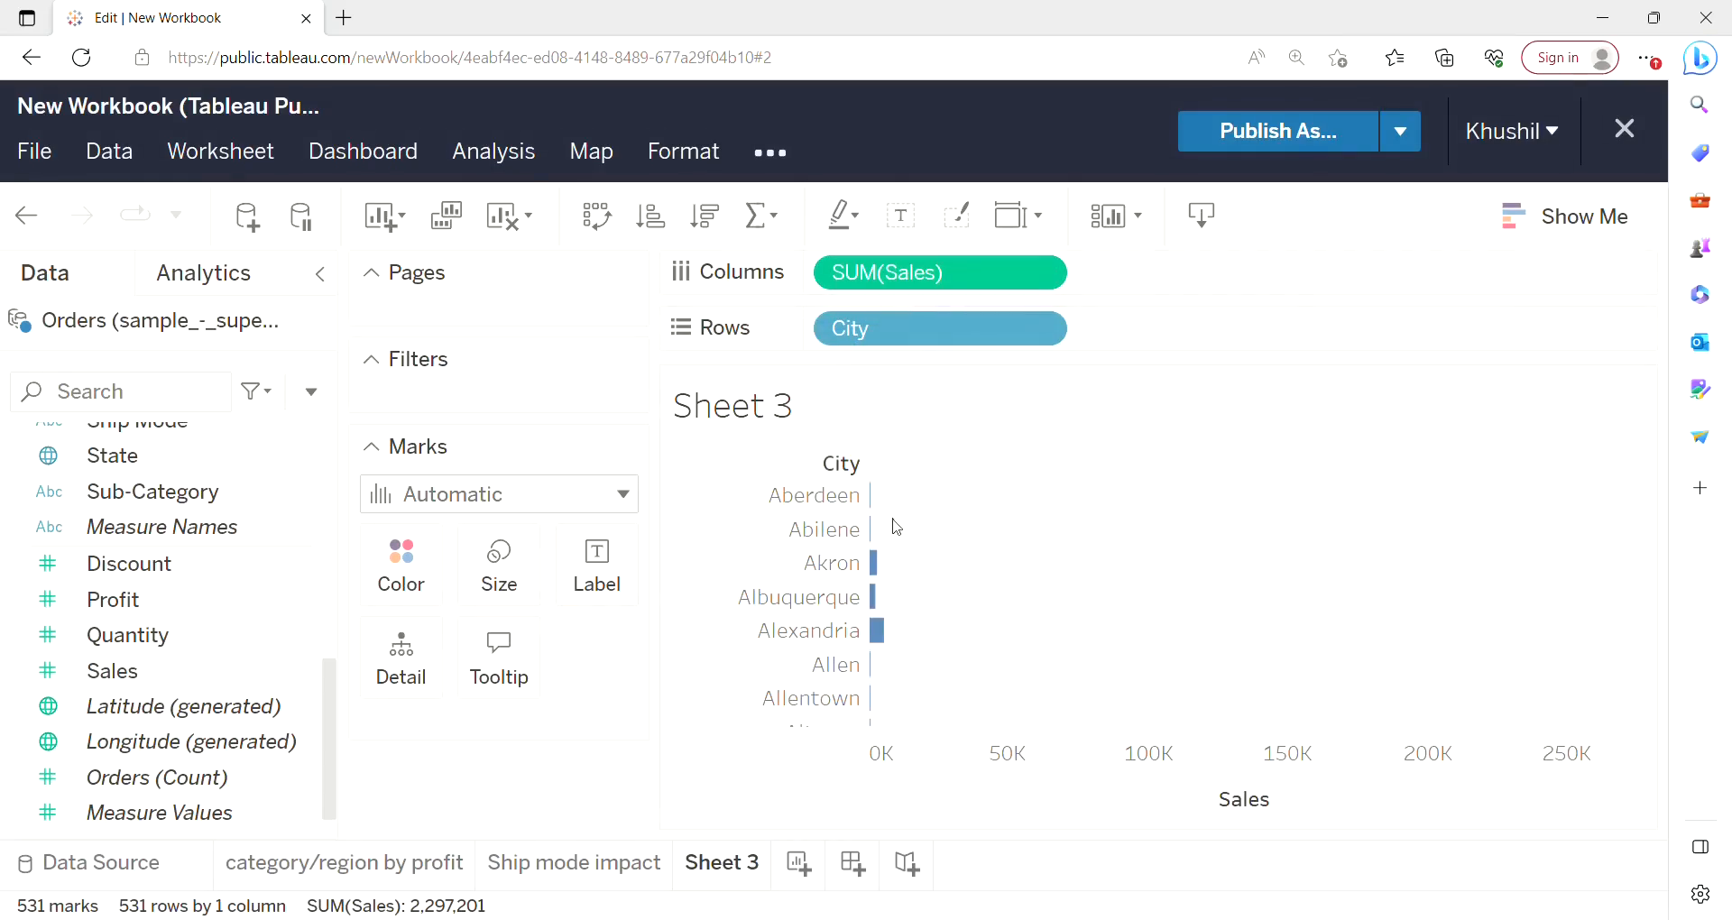
Convert the city sales view into a symbol map with Show Me.
{"action": "left_click", "coordinate": [1544, 217]}
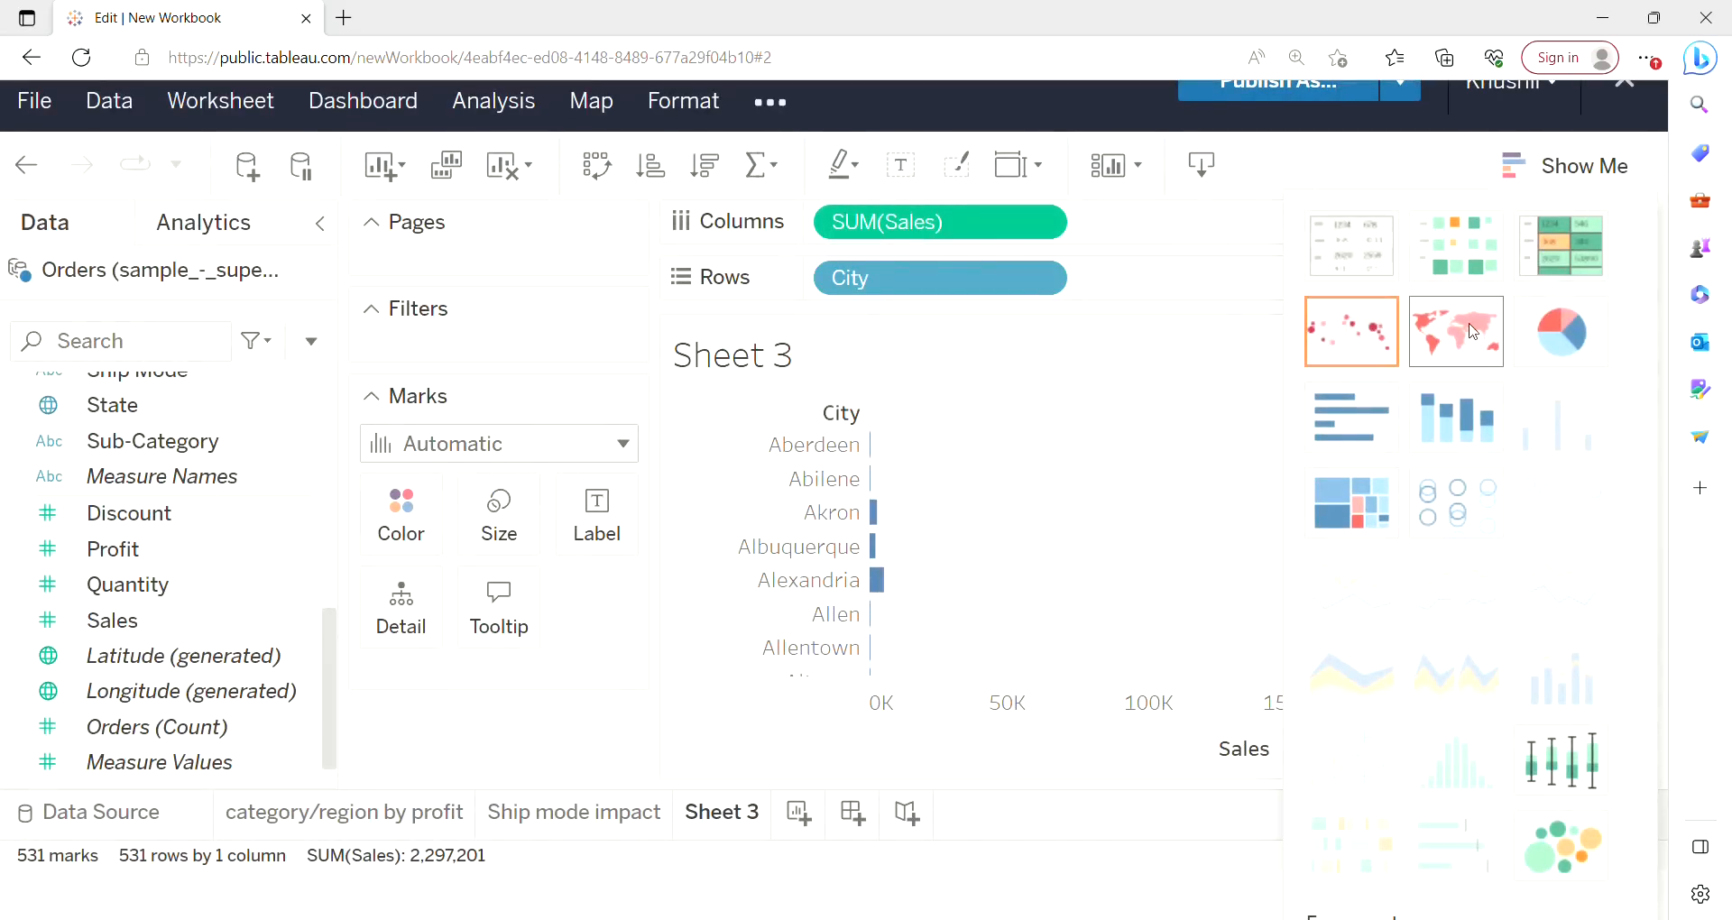
{"action": "left_click", "coordinate": [1382, 341]}
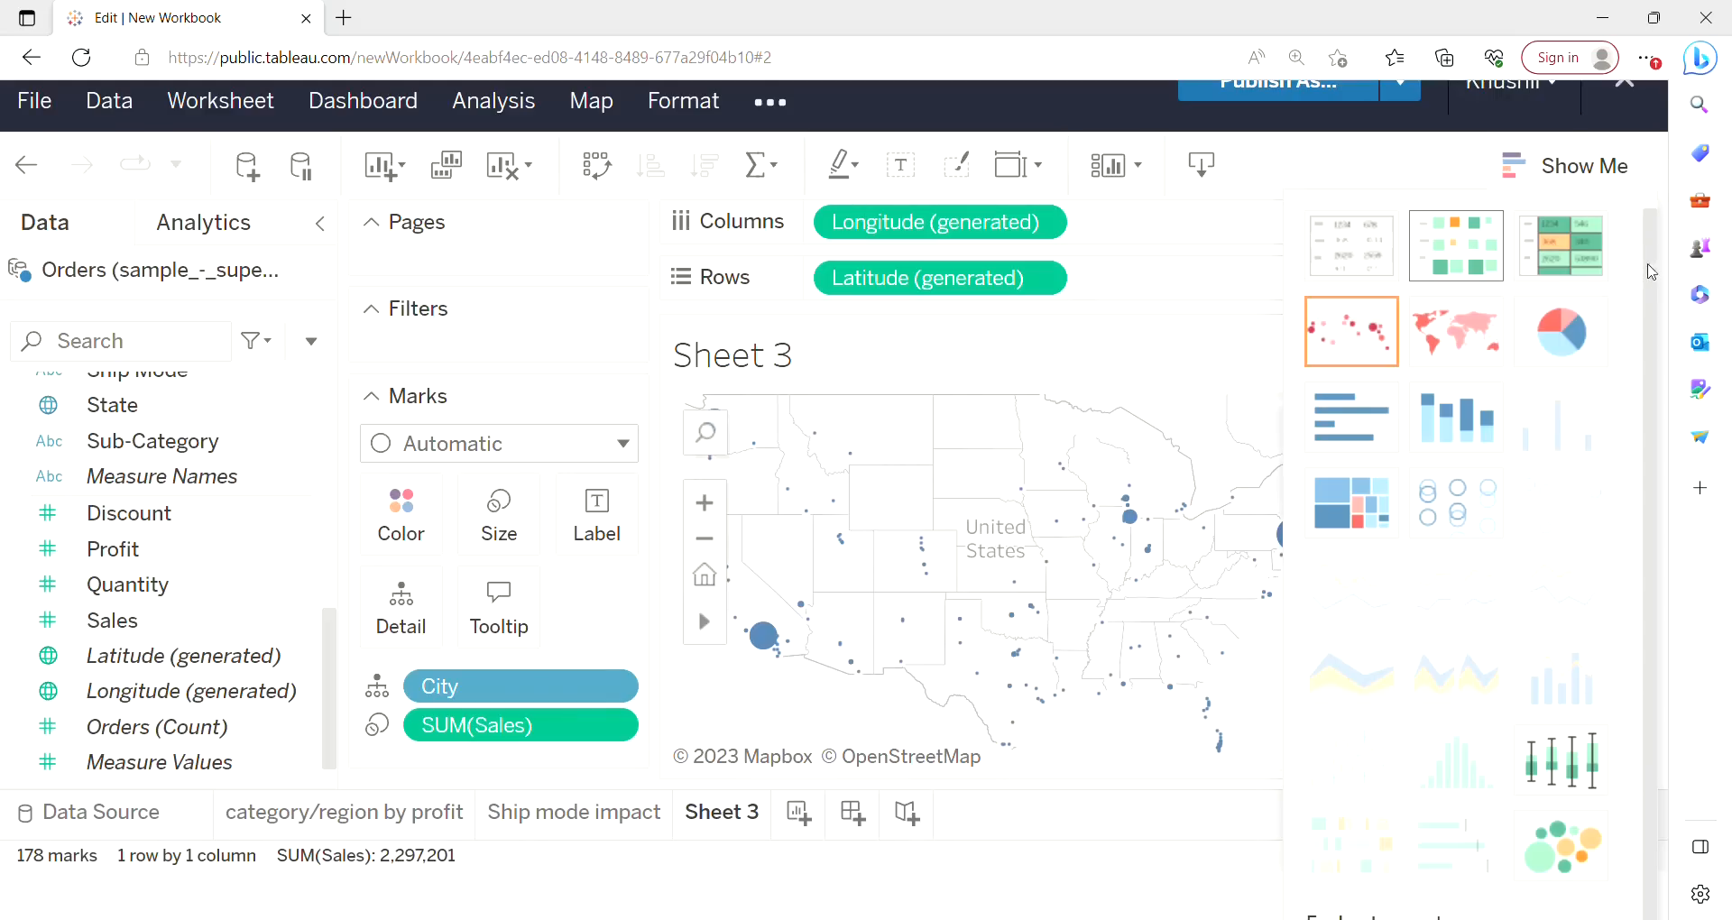
{"action": "key", "text": "ctrl+minus"}
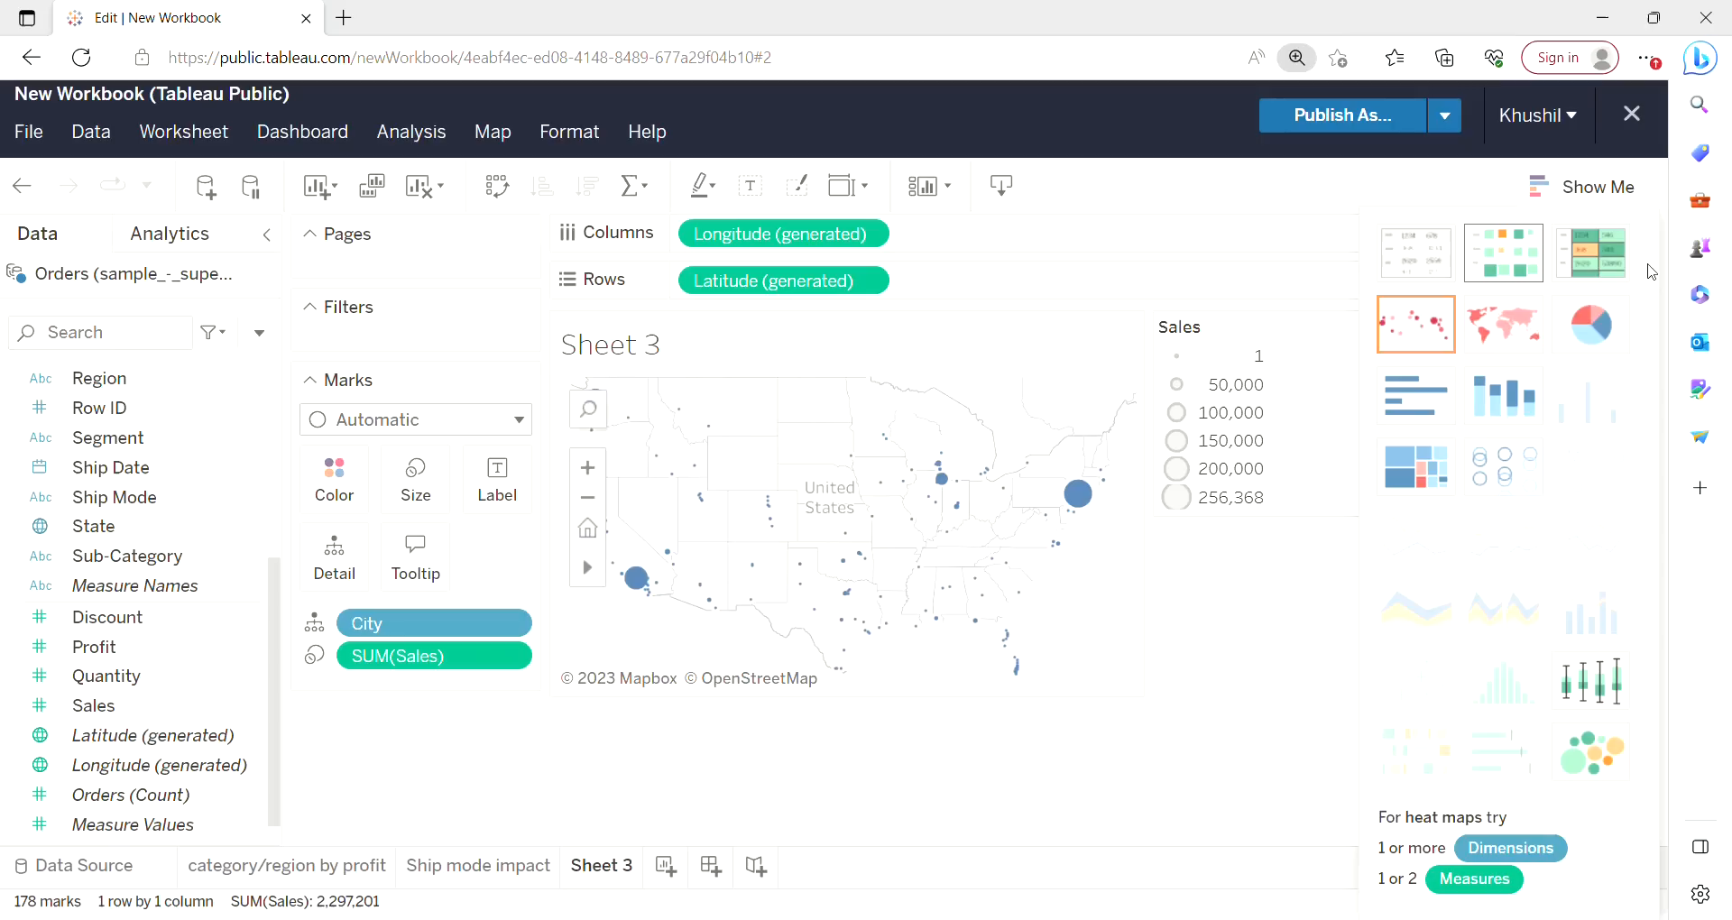
{"action": "left_click", "coordinate": [1599, 196]}
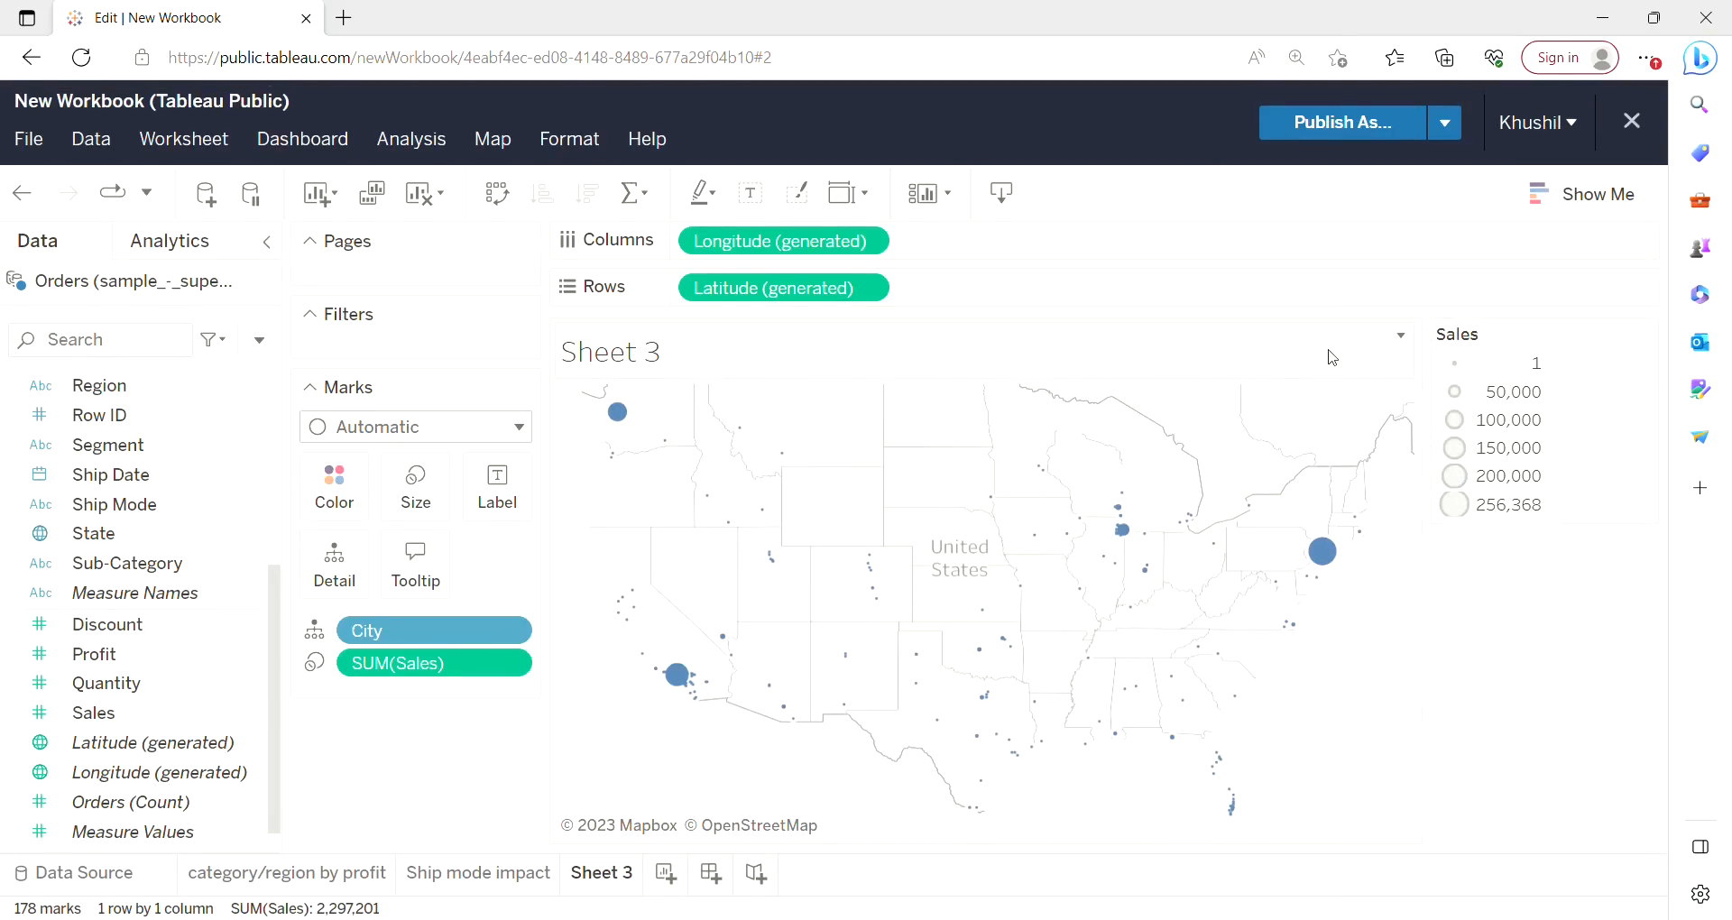
{"action": "key", "text": "ctrl+plus"}
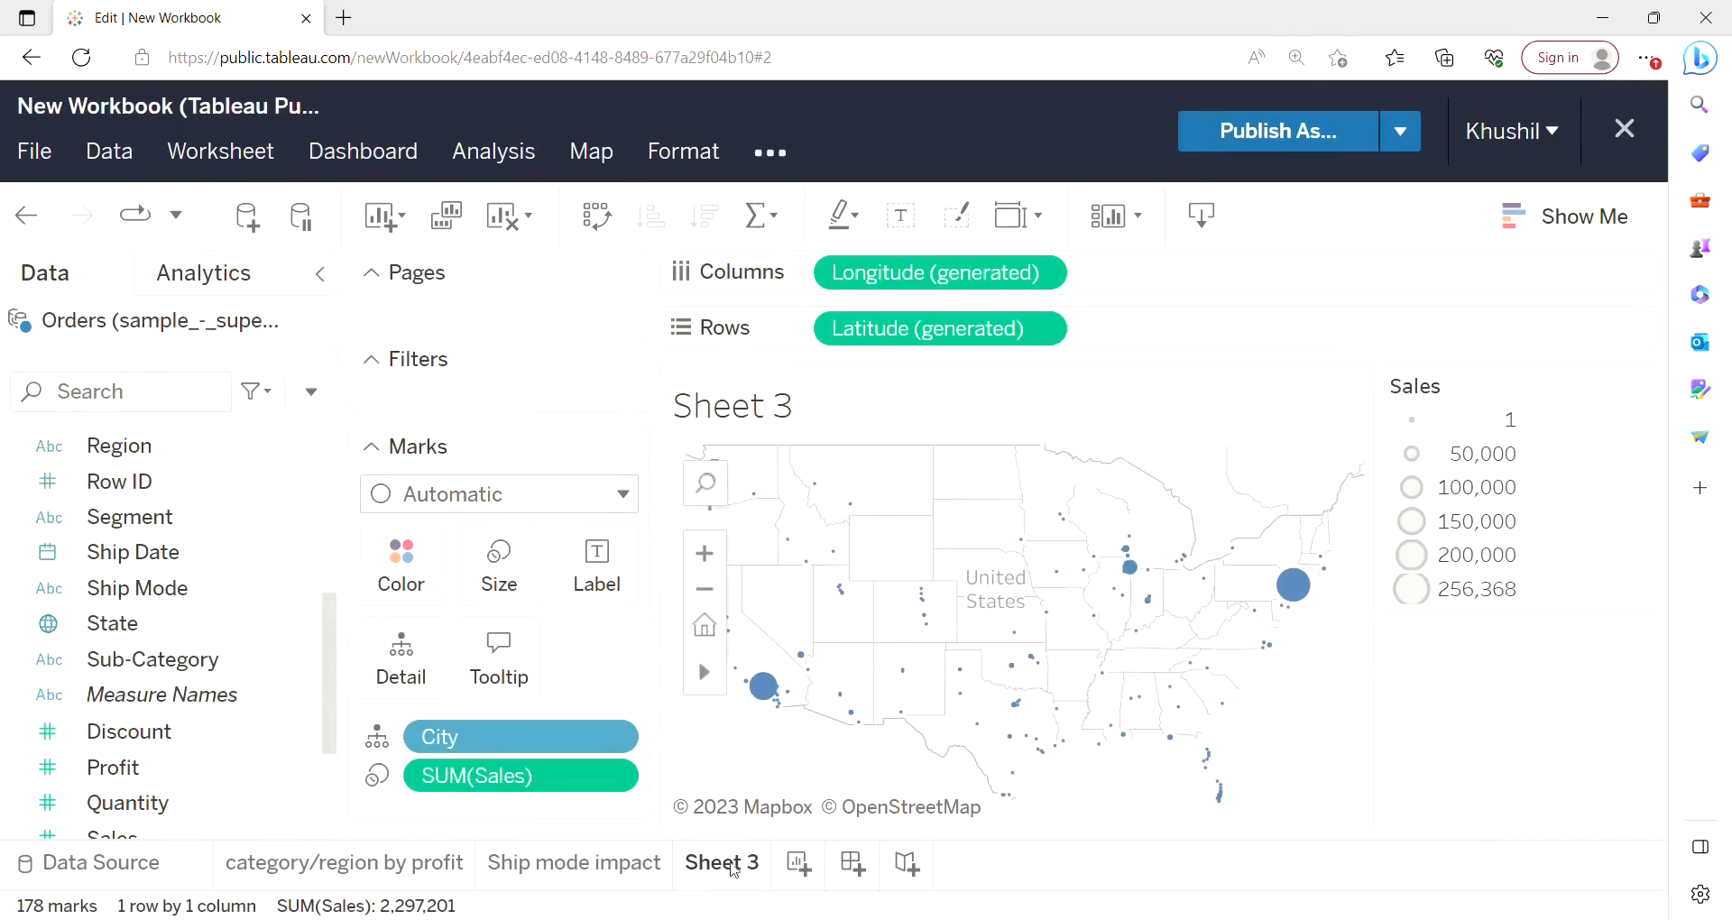
Rename the third sheet as "Sales by City (map)".
{"action": "right_click", "coordinate": [734, 869]}
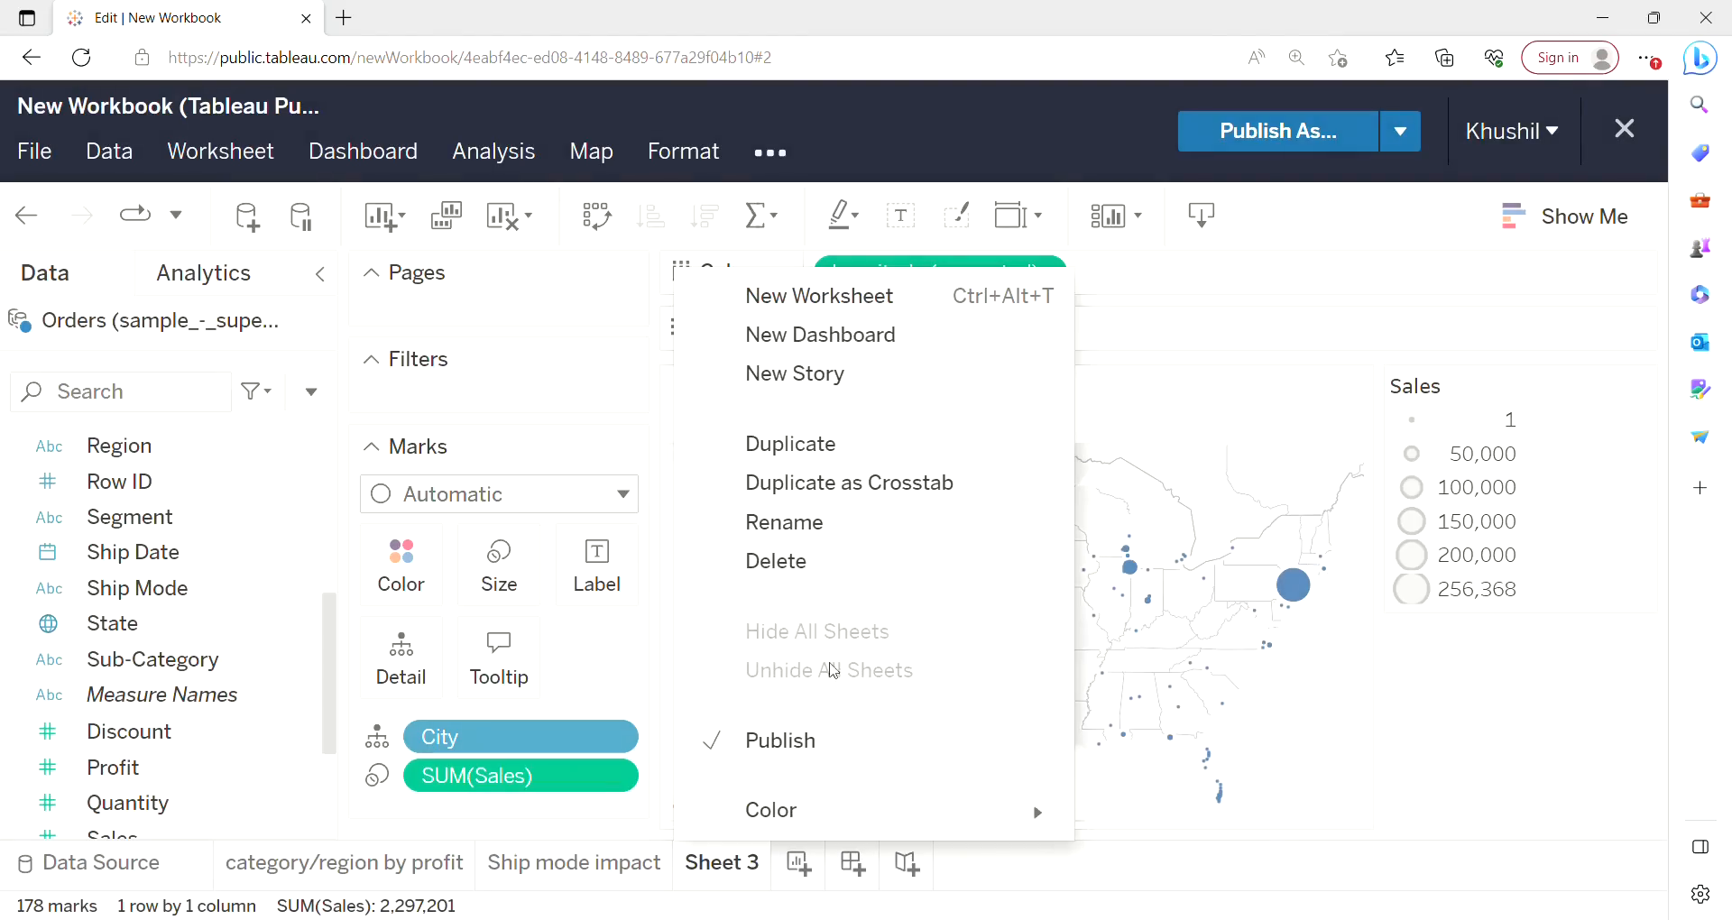
{"action": "left_click", "coordinate": [804, 531]}
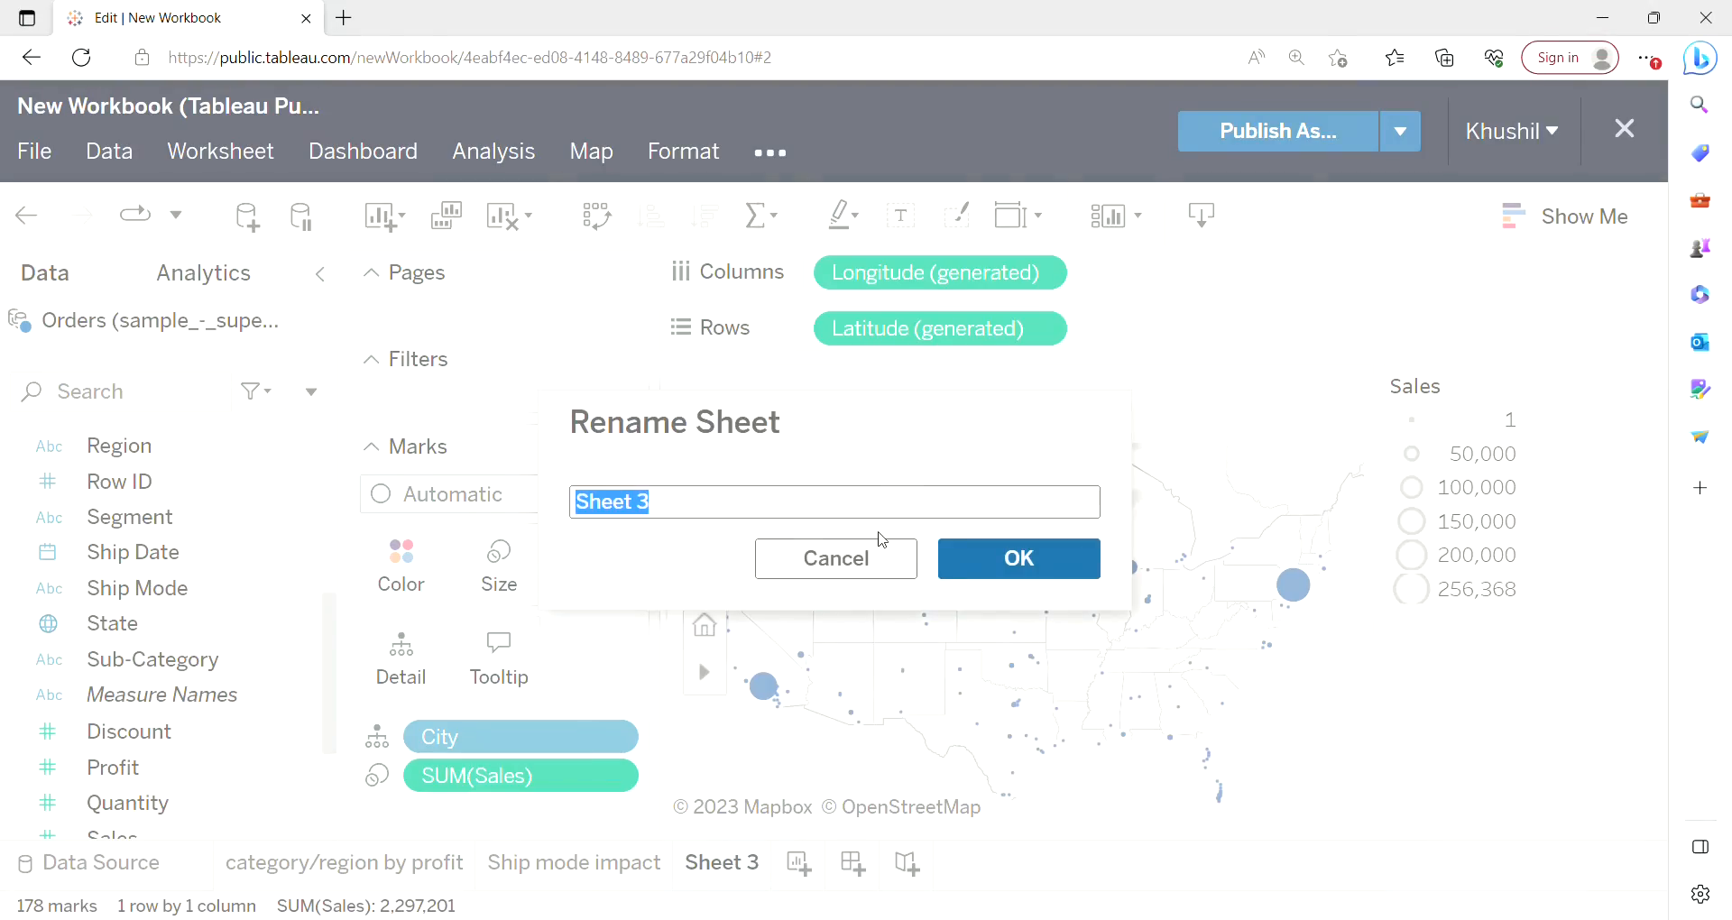
{"action": "key", "text": "BackSpace"}
{"action": "type", "text": "S"}
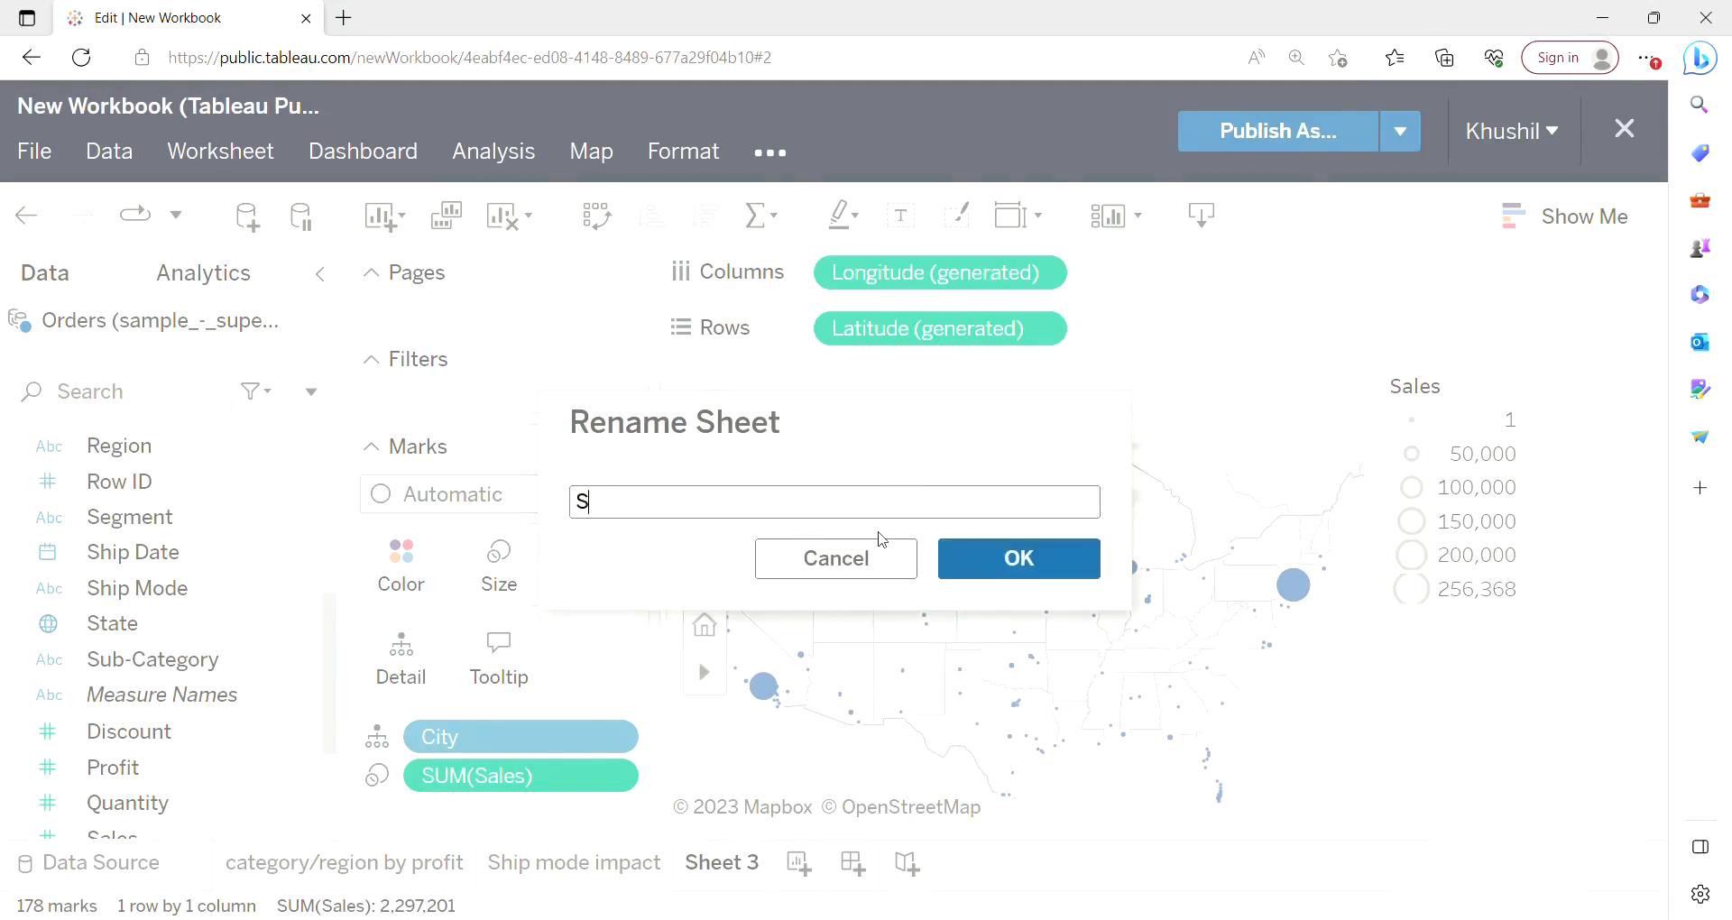
{"action": "type", "text": "ales by City (map"}
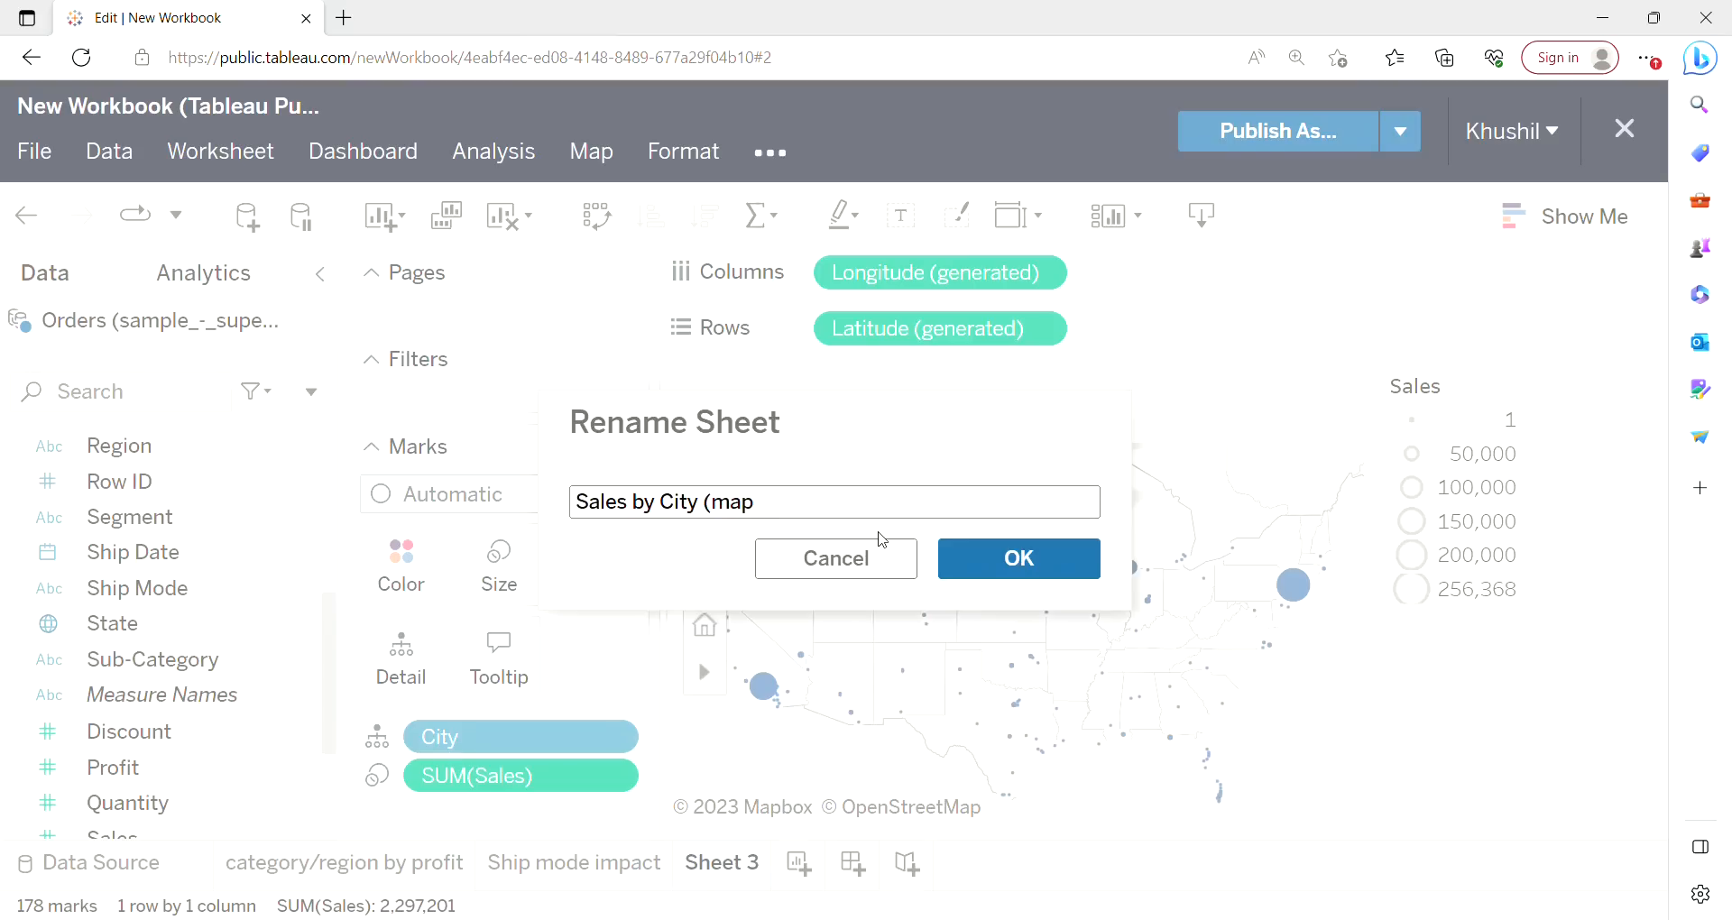
{"action": "type", "text": ")"}
{"action": "left_click", "coordinate": [1054, 575]}
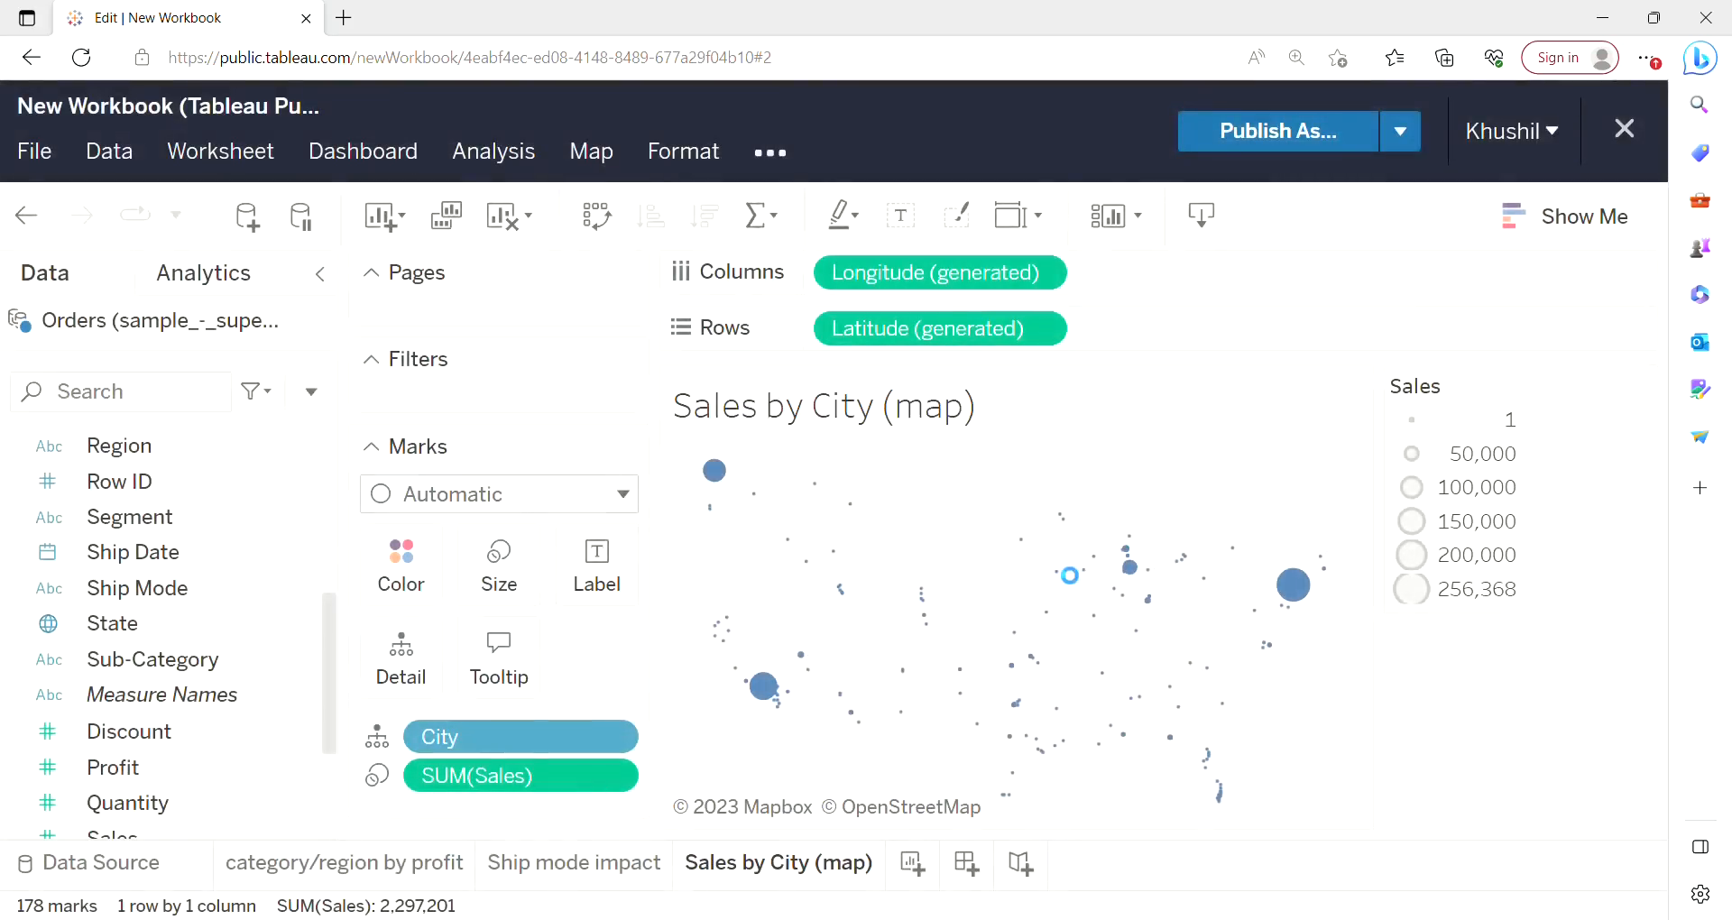
Add another worksheet with City on Rows and Profit on Columns.
{"action": "left_click", "coordinate": [913, 867]}
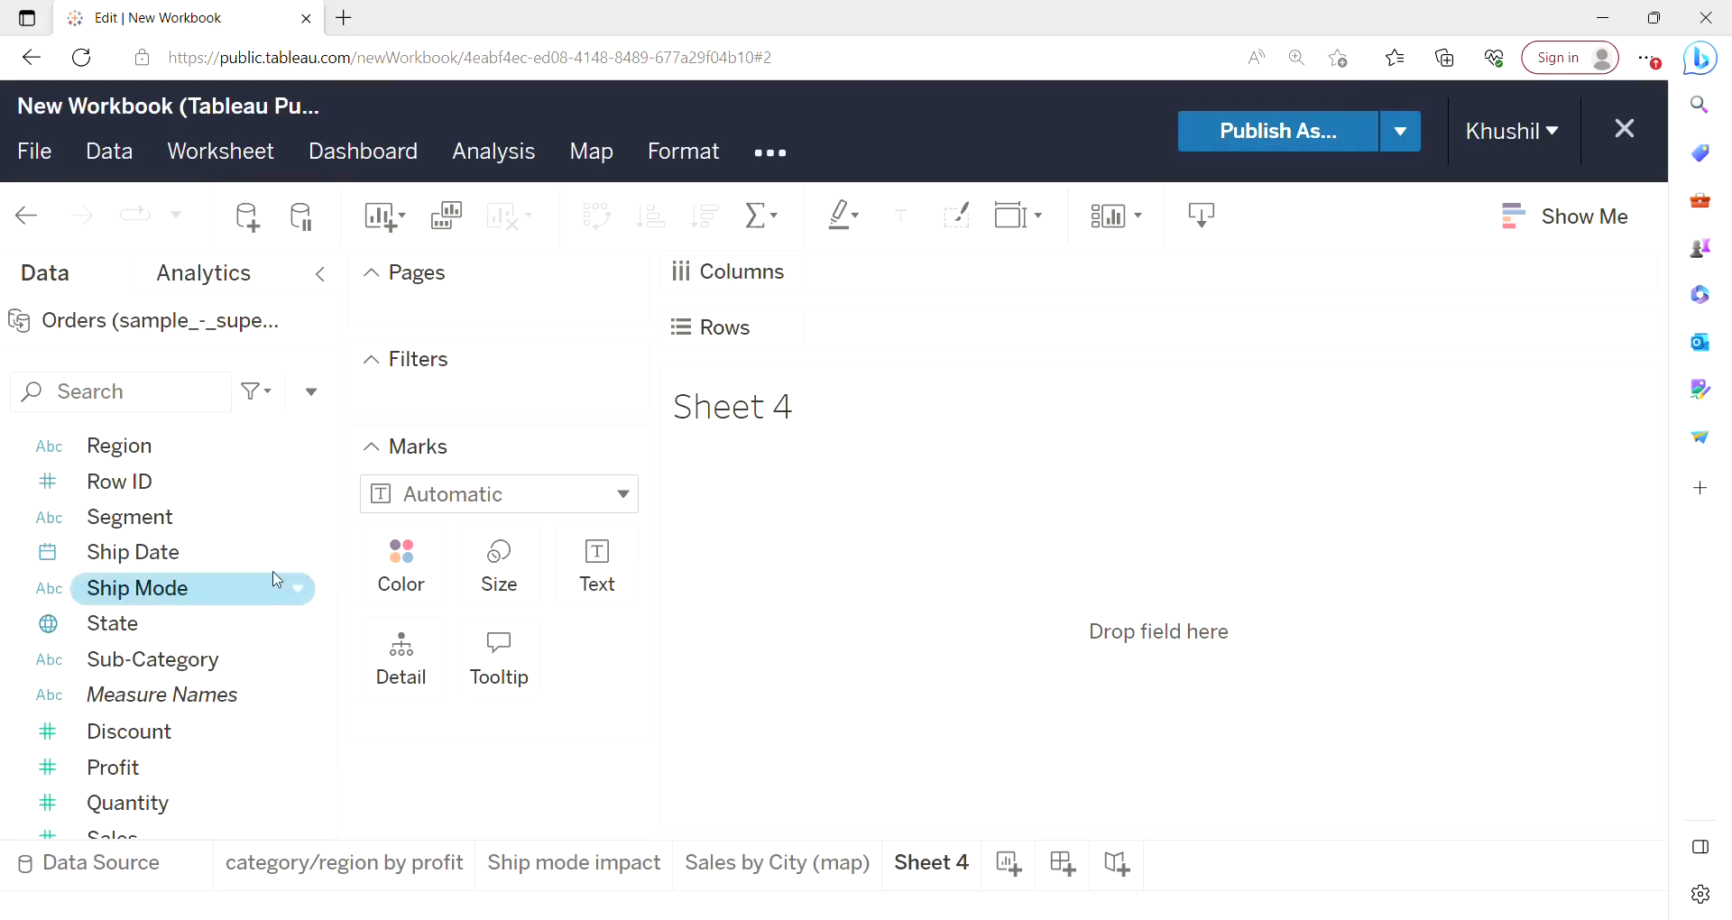
{"action": "left_click_drag", "start_coordinate": [335, 657], "coordinate": [344, 503]}
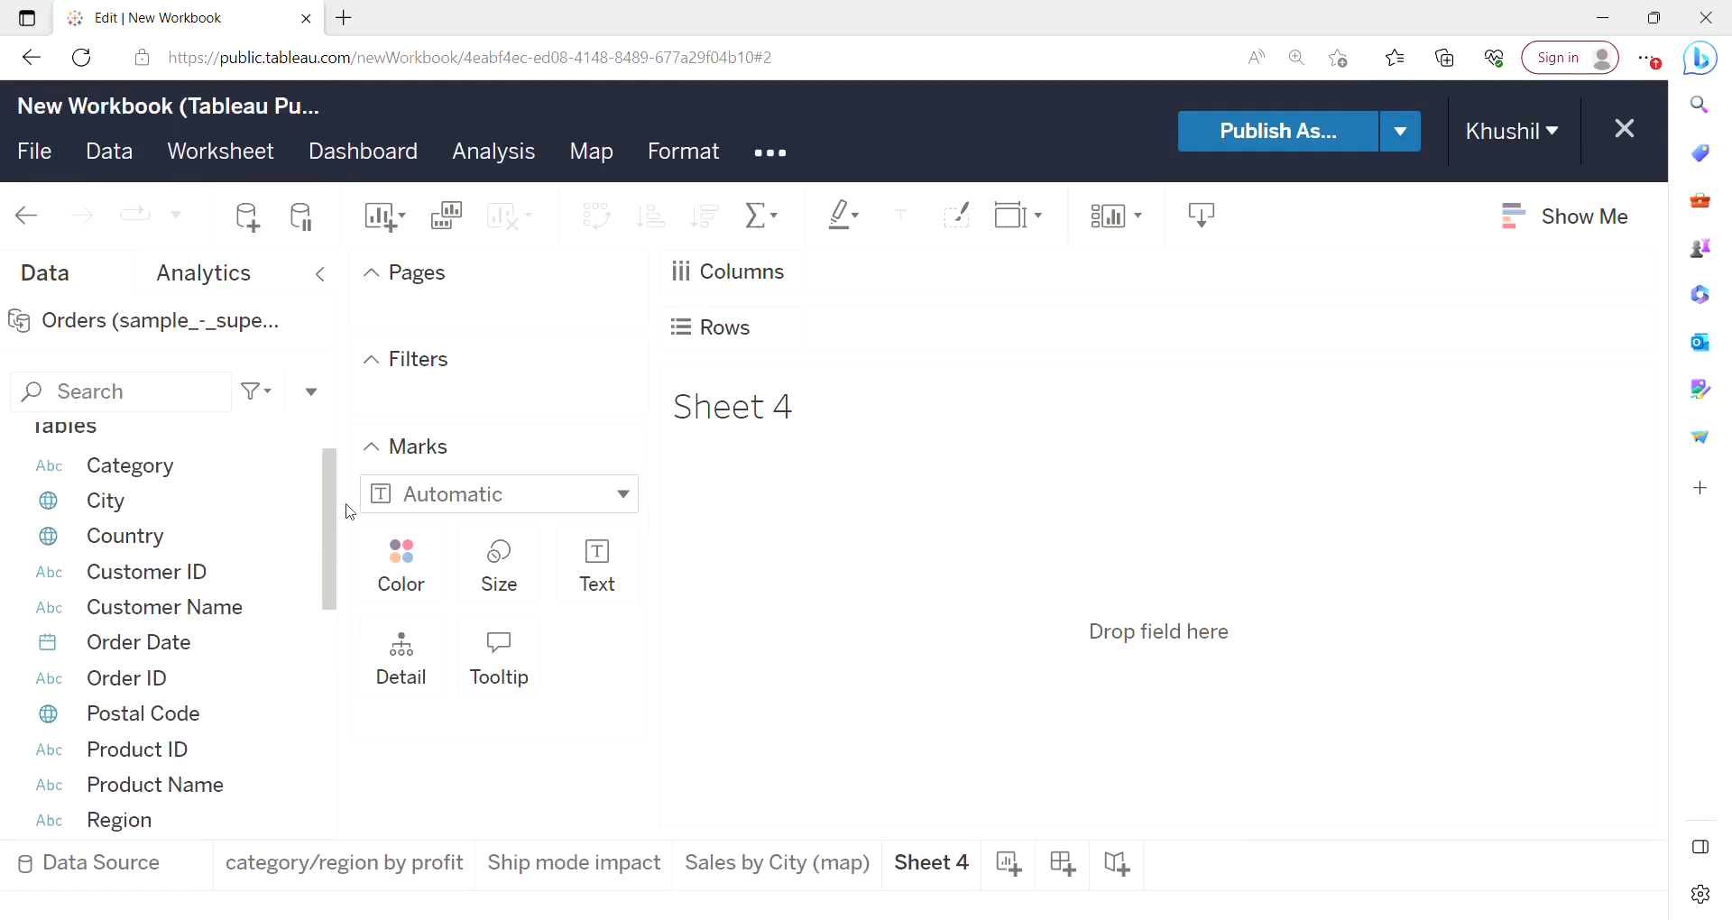
{"action": "left_click", "coordinate": [188, 503]}
{"action": "left_click_drag", "start_coordinate": [152, 511], "coordinate": [913, 352]}
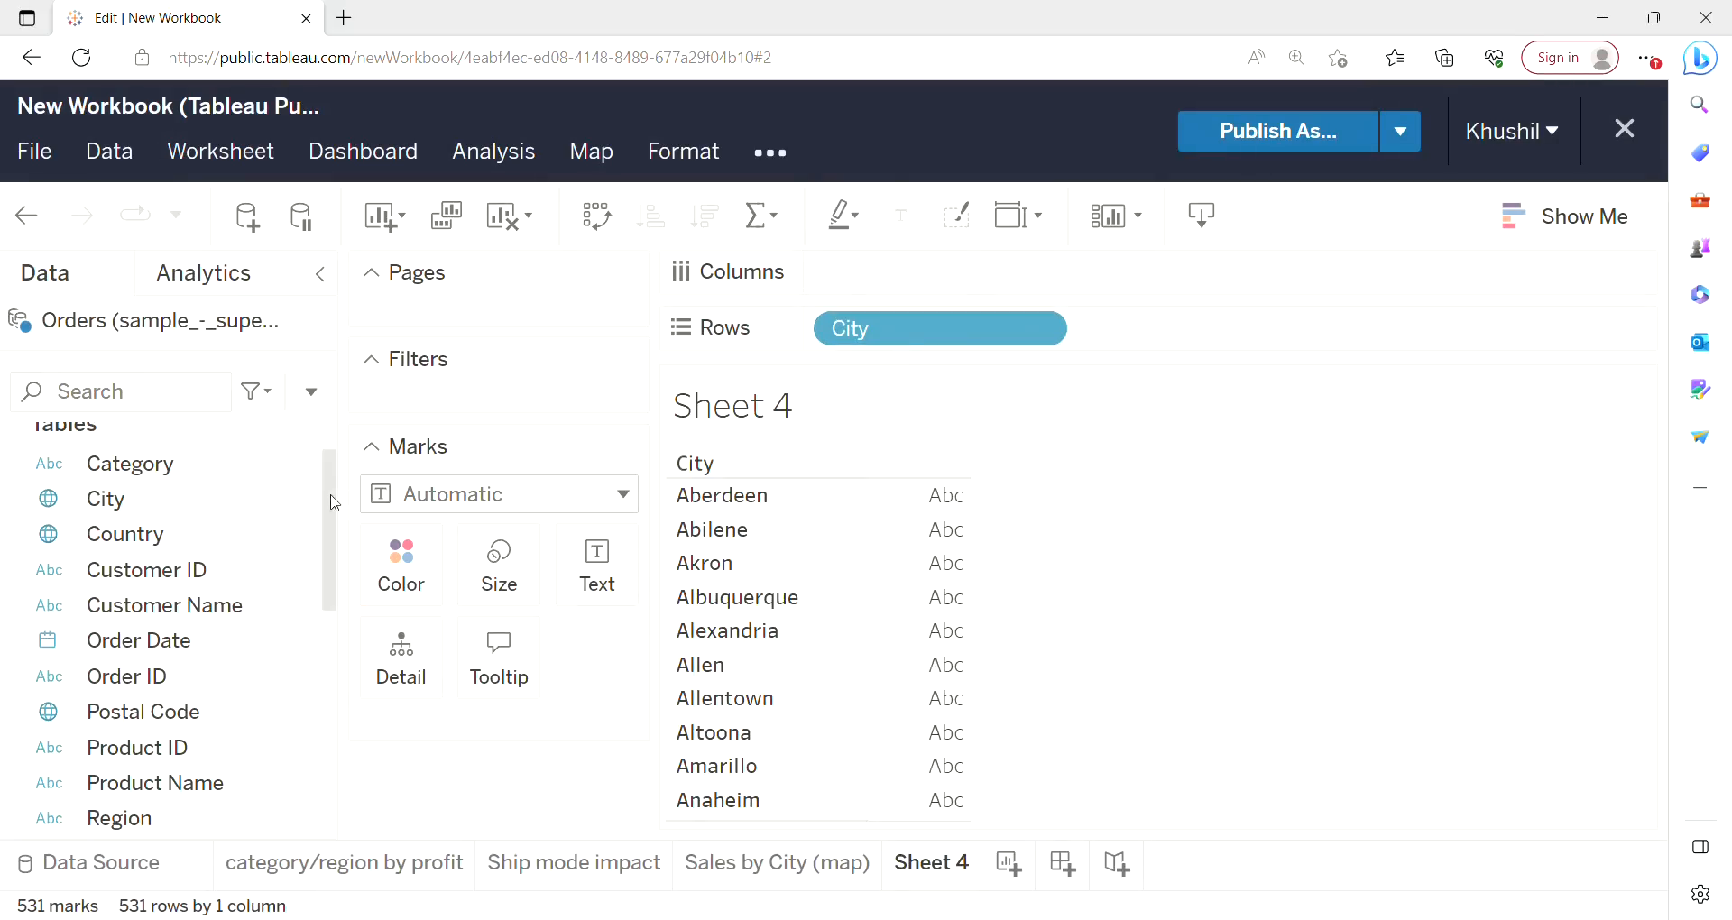
{"action": "left_click_drag", "start_coordinate": [334, 501], "coordinate": [312, 731]}
{"action": "left_click_drag", "start_coordinate": [177, 603], "coordinate": [929, 282]}
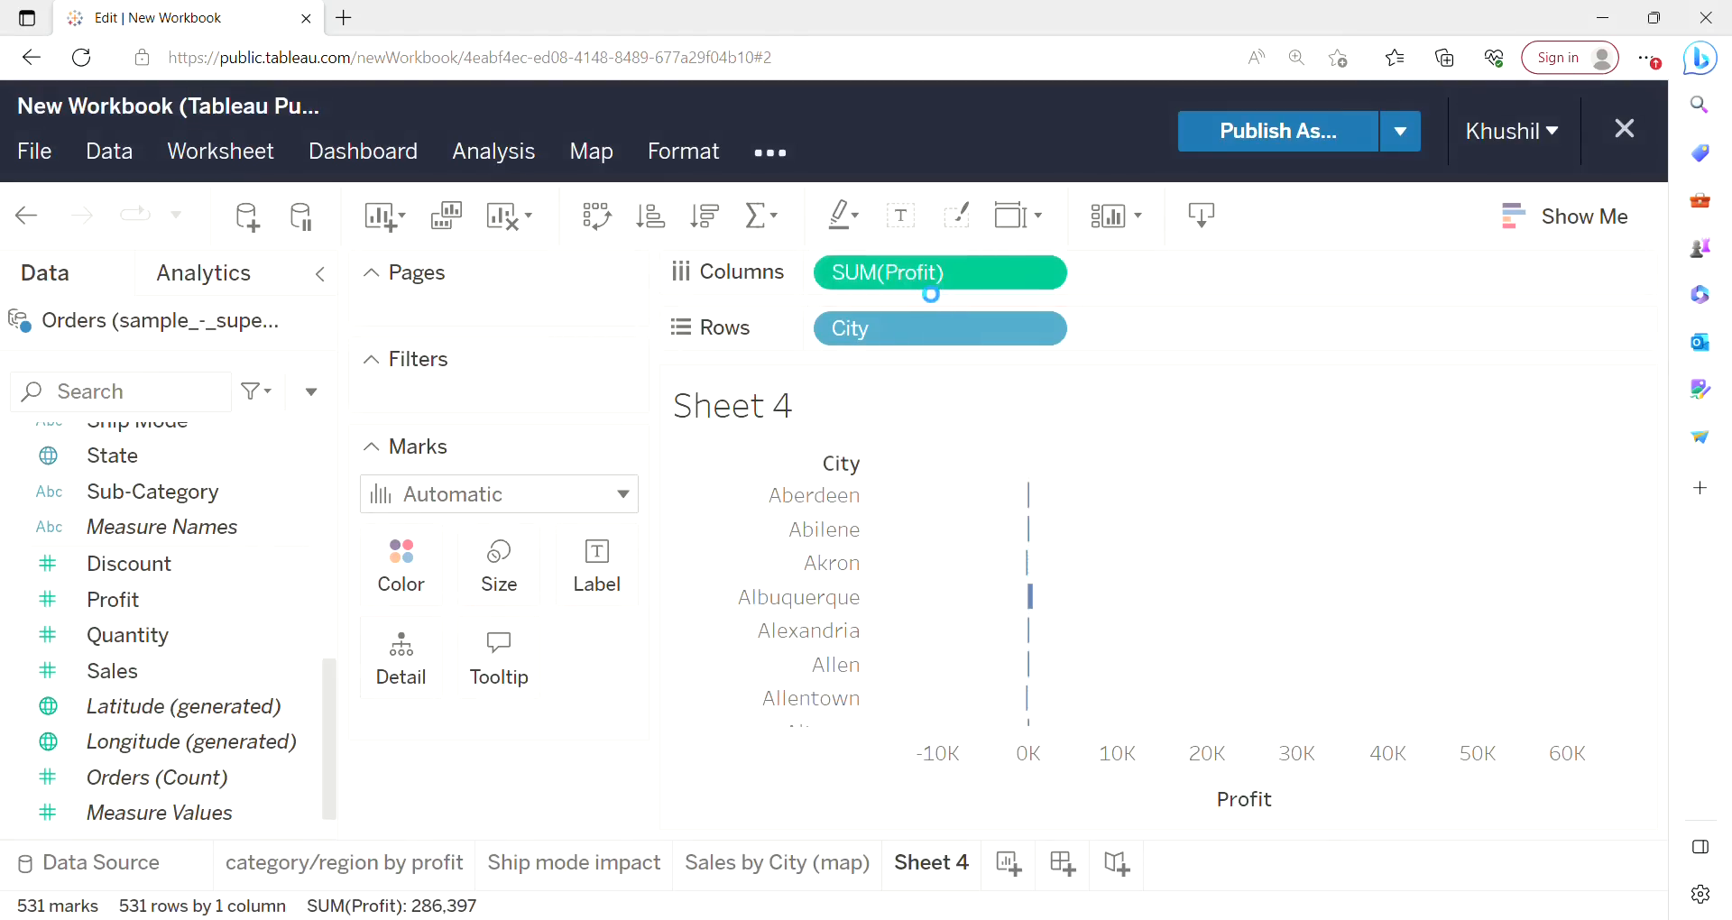
Turn the city profit view into a symbol map with Show Me and color the city marks by profit.
{"action": "left_click", "coordinate": [1594, 217]}
{"action": "scroll", "coordinate": [1594, 220], "scroll_direction": "down", "scroll_amount": 1}
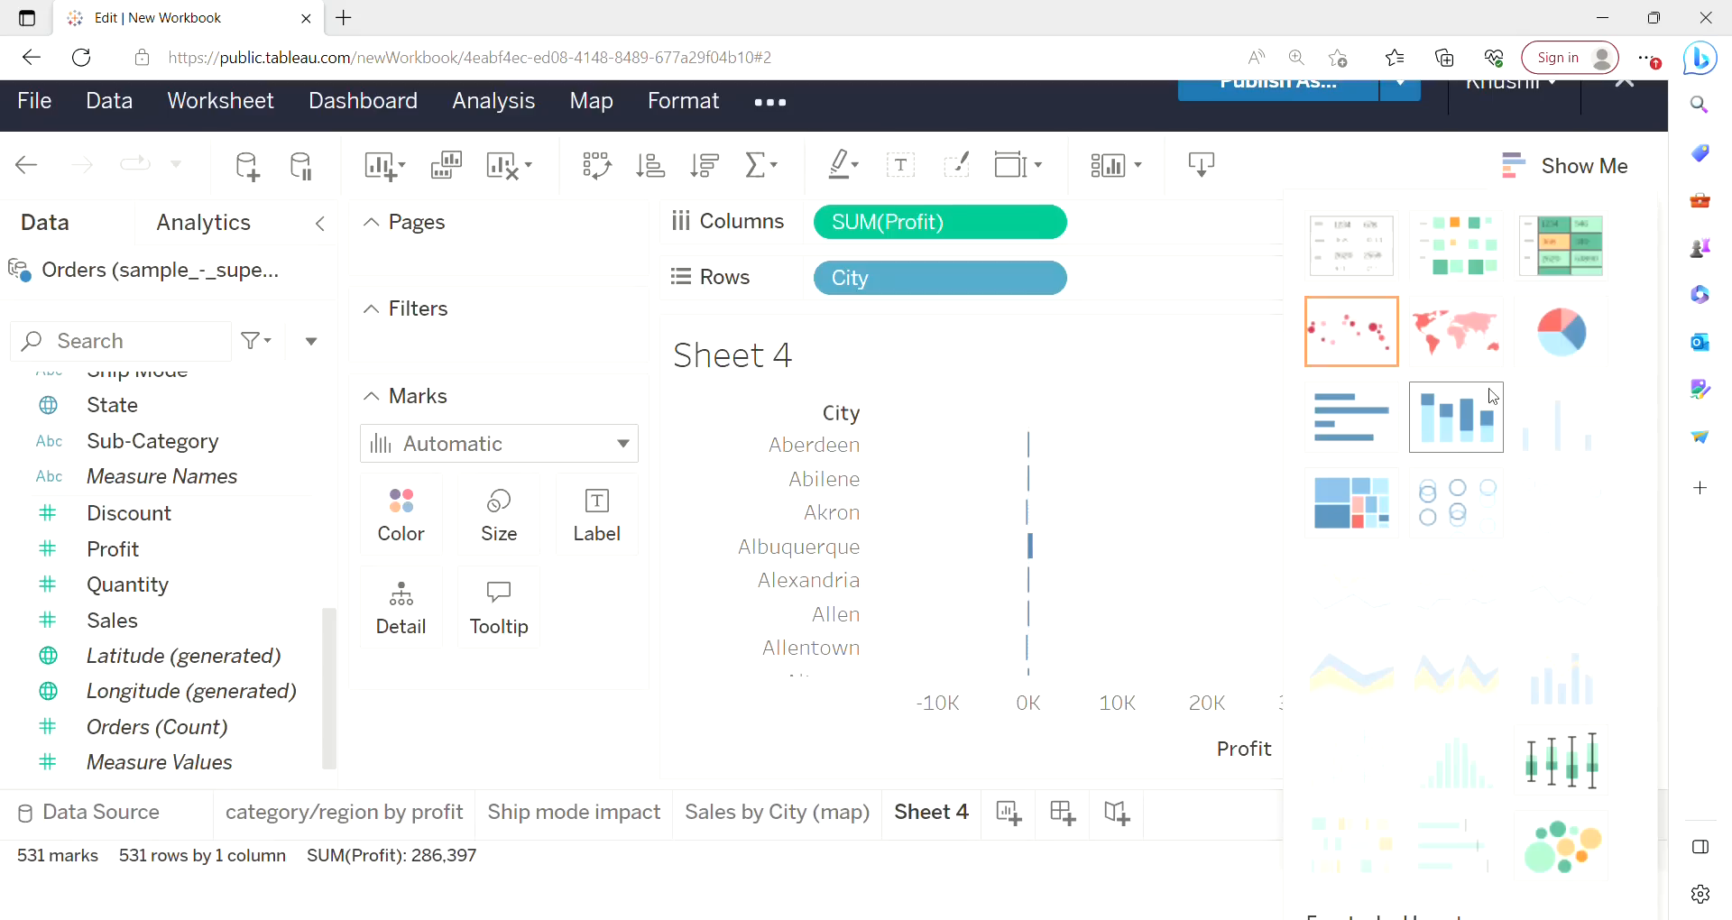
{"action": "left_click", "coordinate": [1367, 354]}
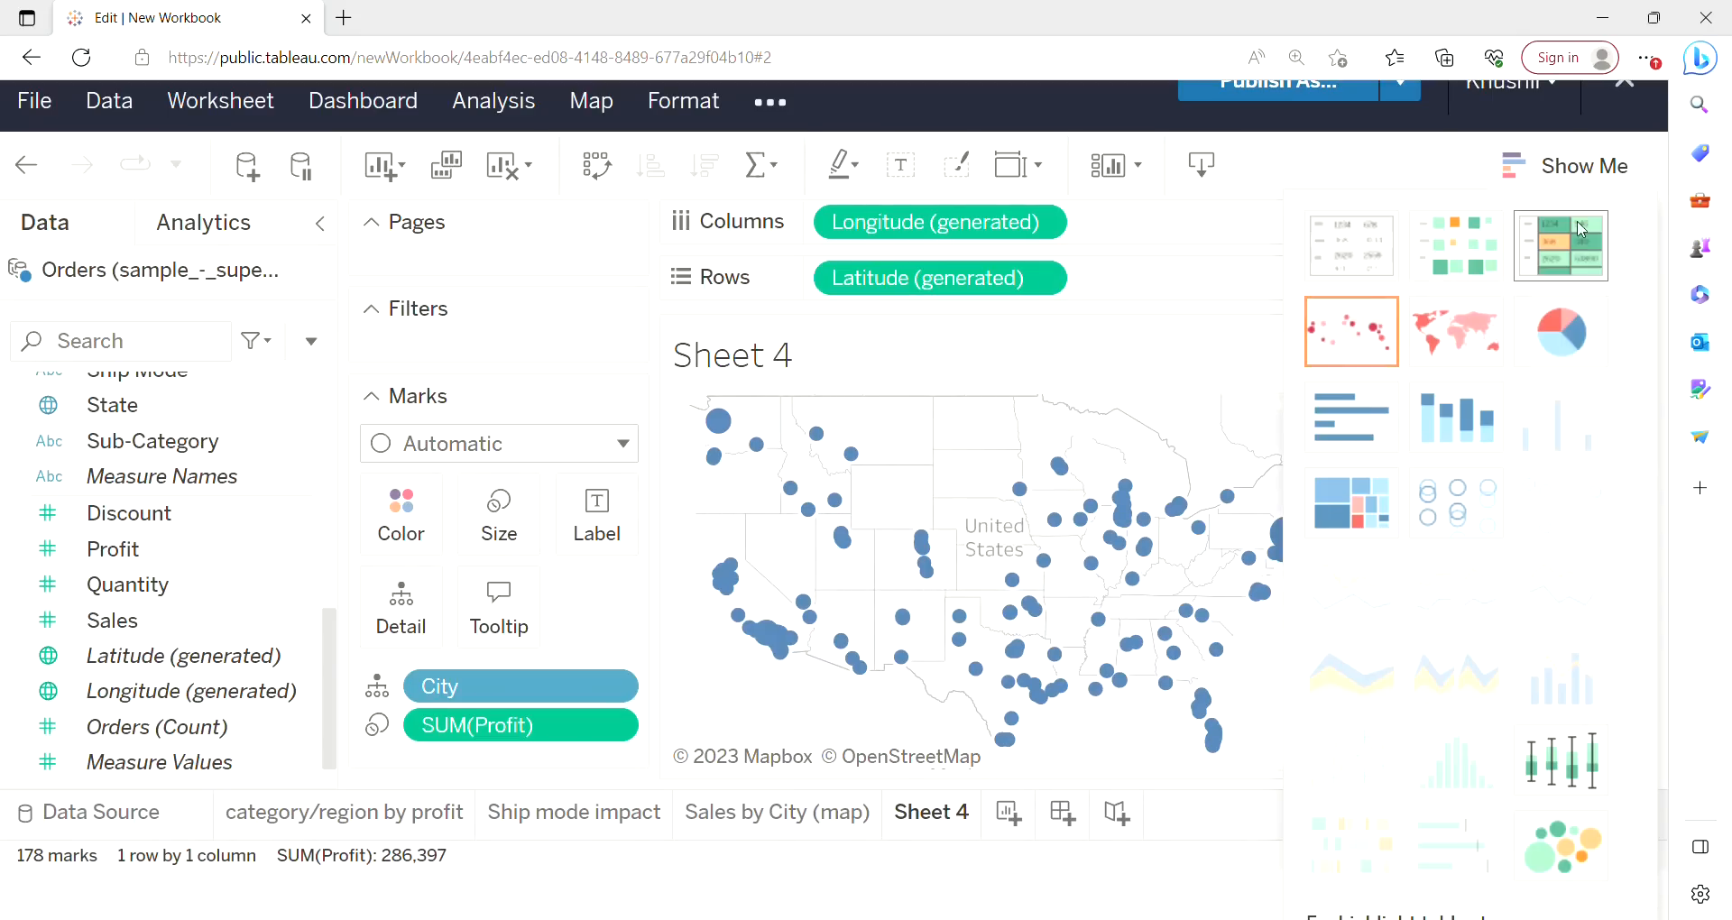
{"action": "key", "text": "ctrl+minus"}
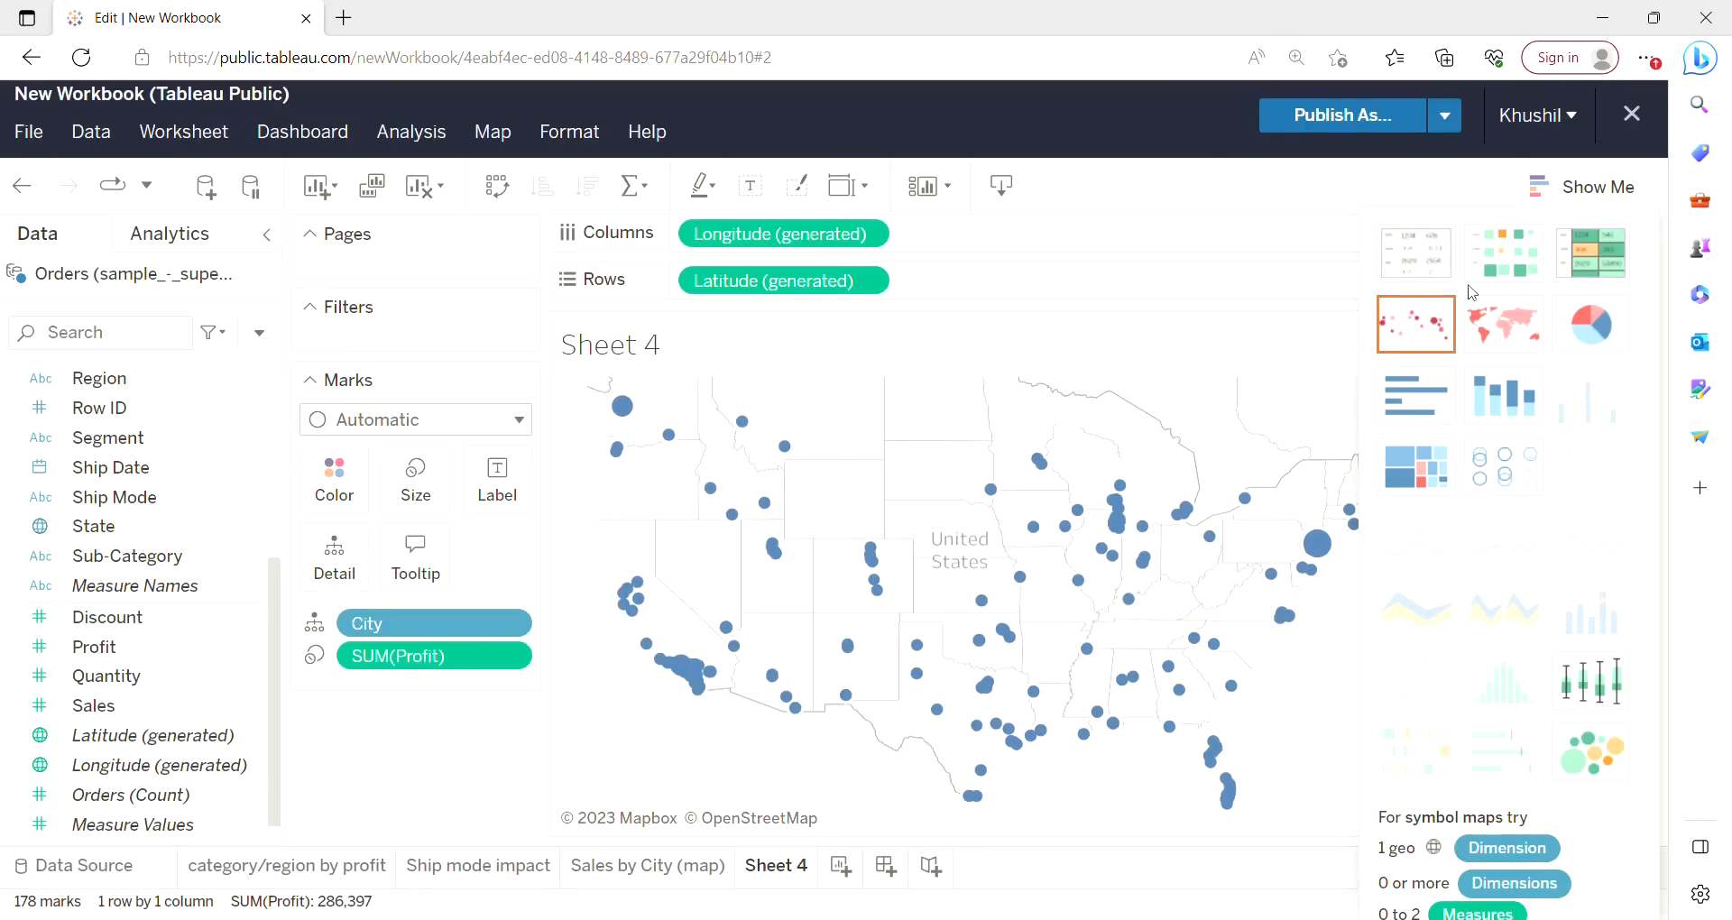
{"action": "left_click", "coordinate": [1611, 188]}
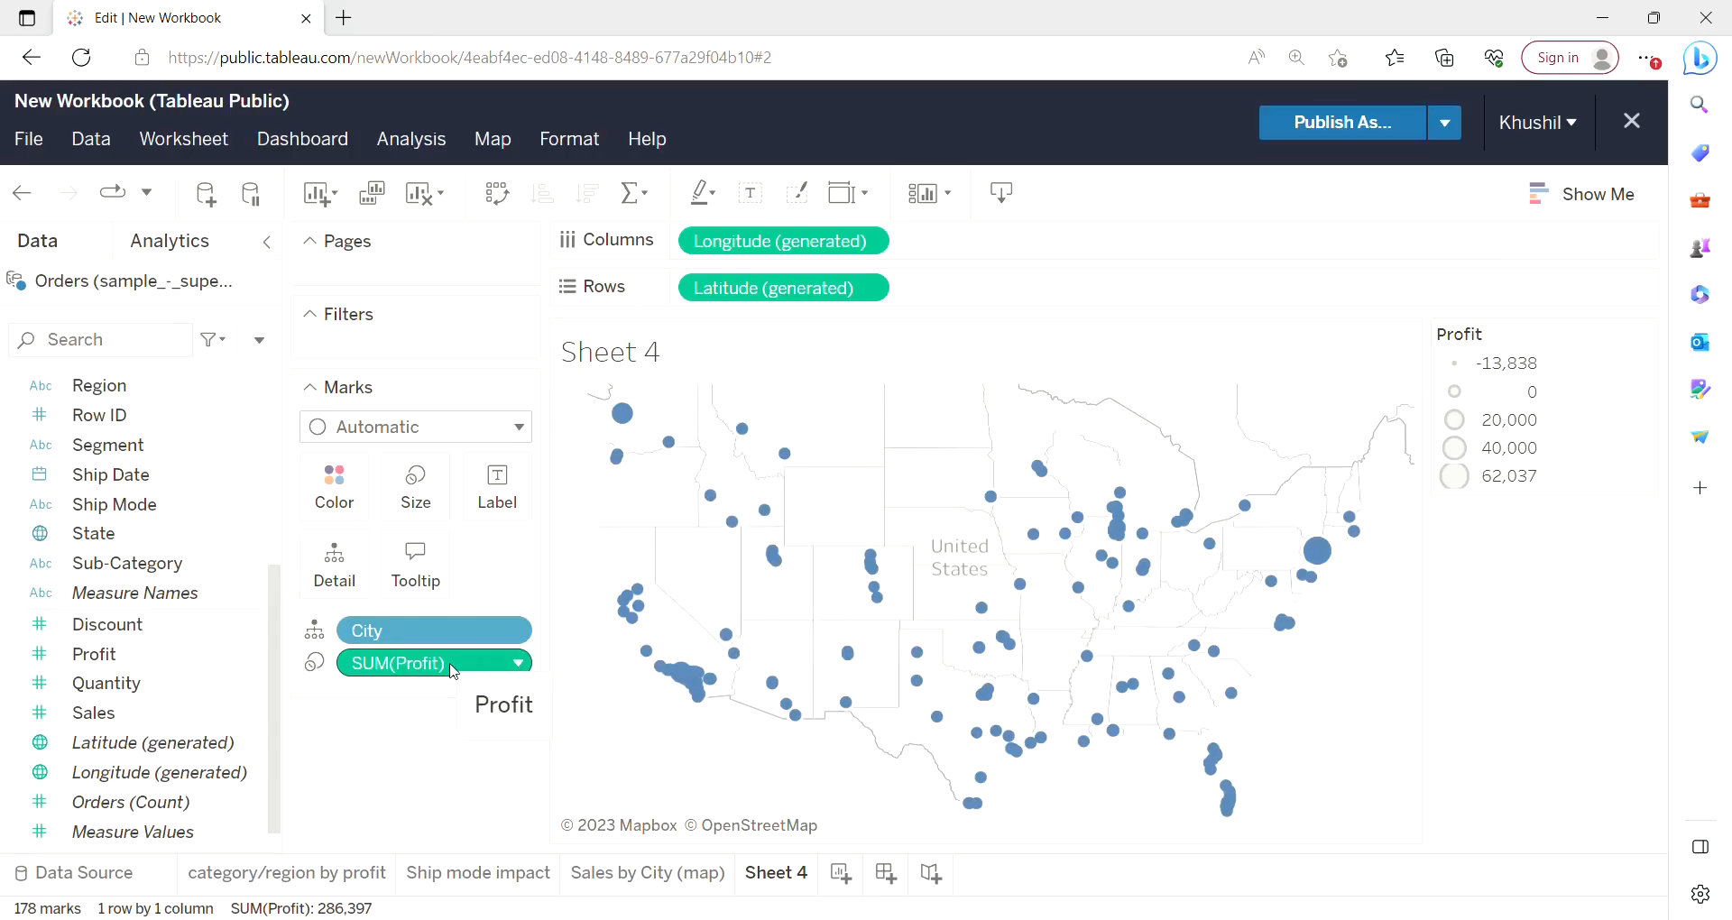
{"action": "left_click_drag", "start_coordinate": [451, 665], "coordinate": [358, 493]}
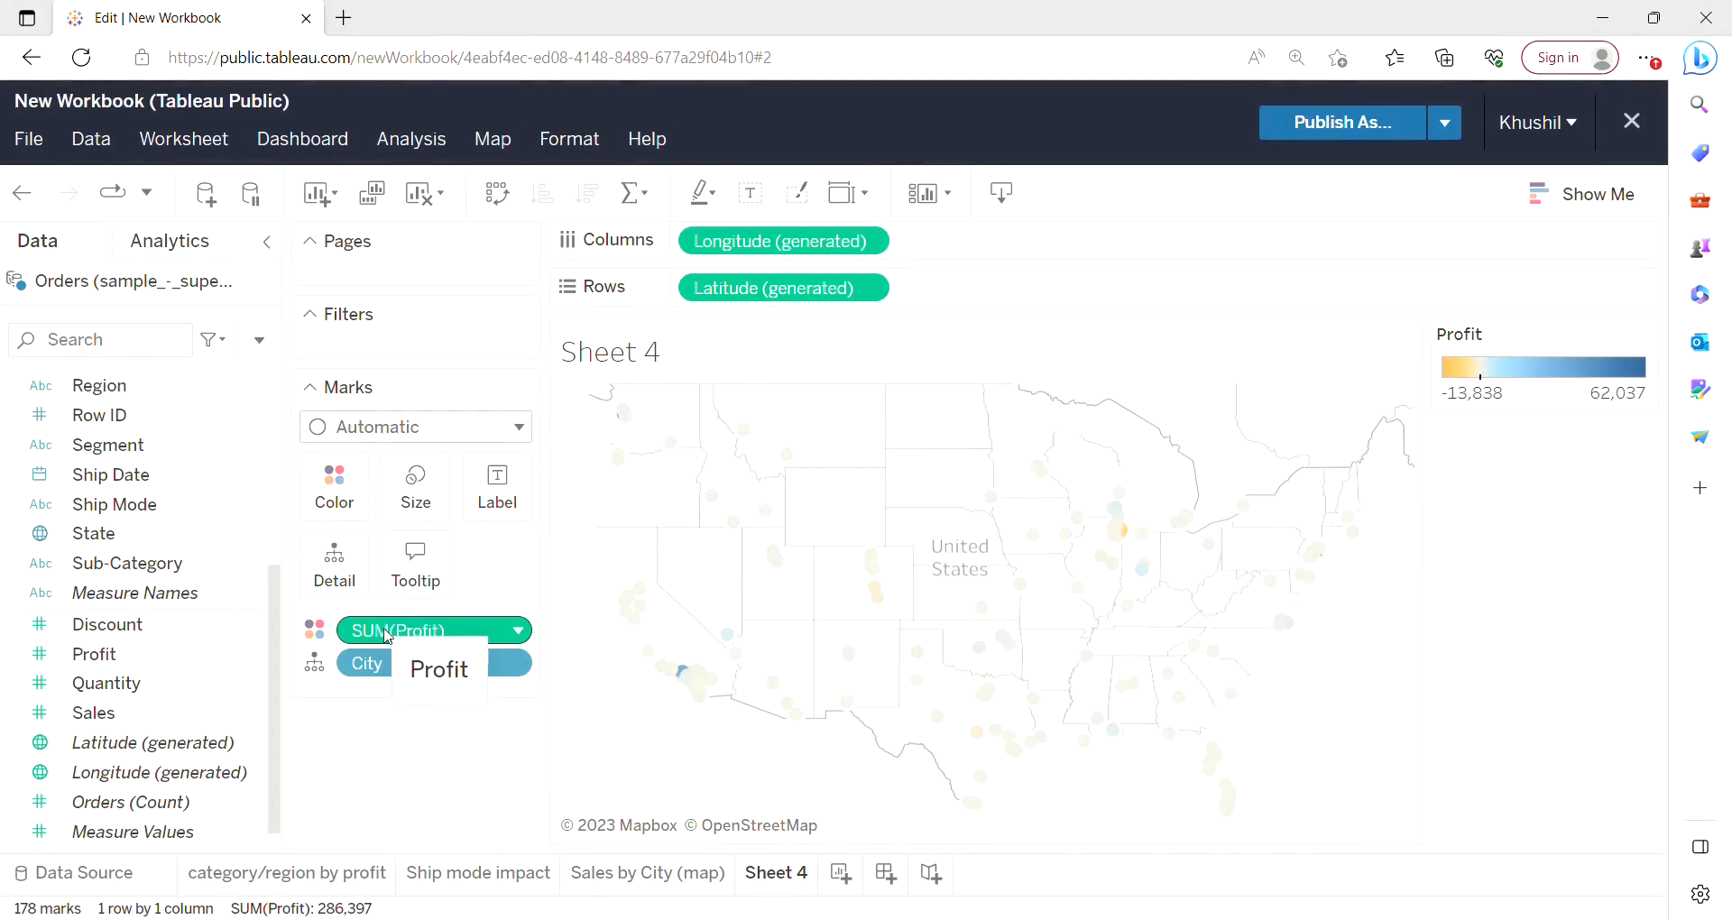
Inspect the tooltips of several city marks on the profit map.
{"action": "mouse_move", "coordinate": [1121, 531]}
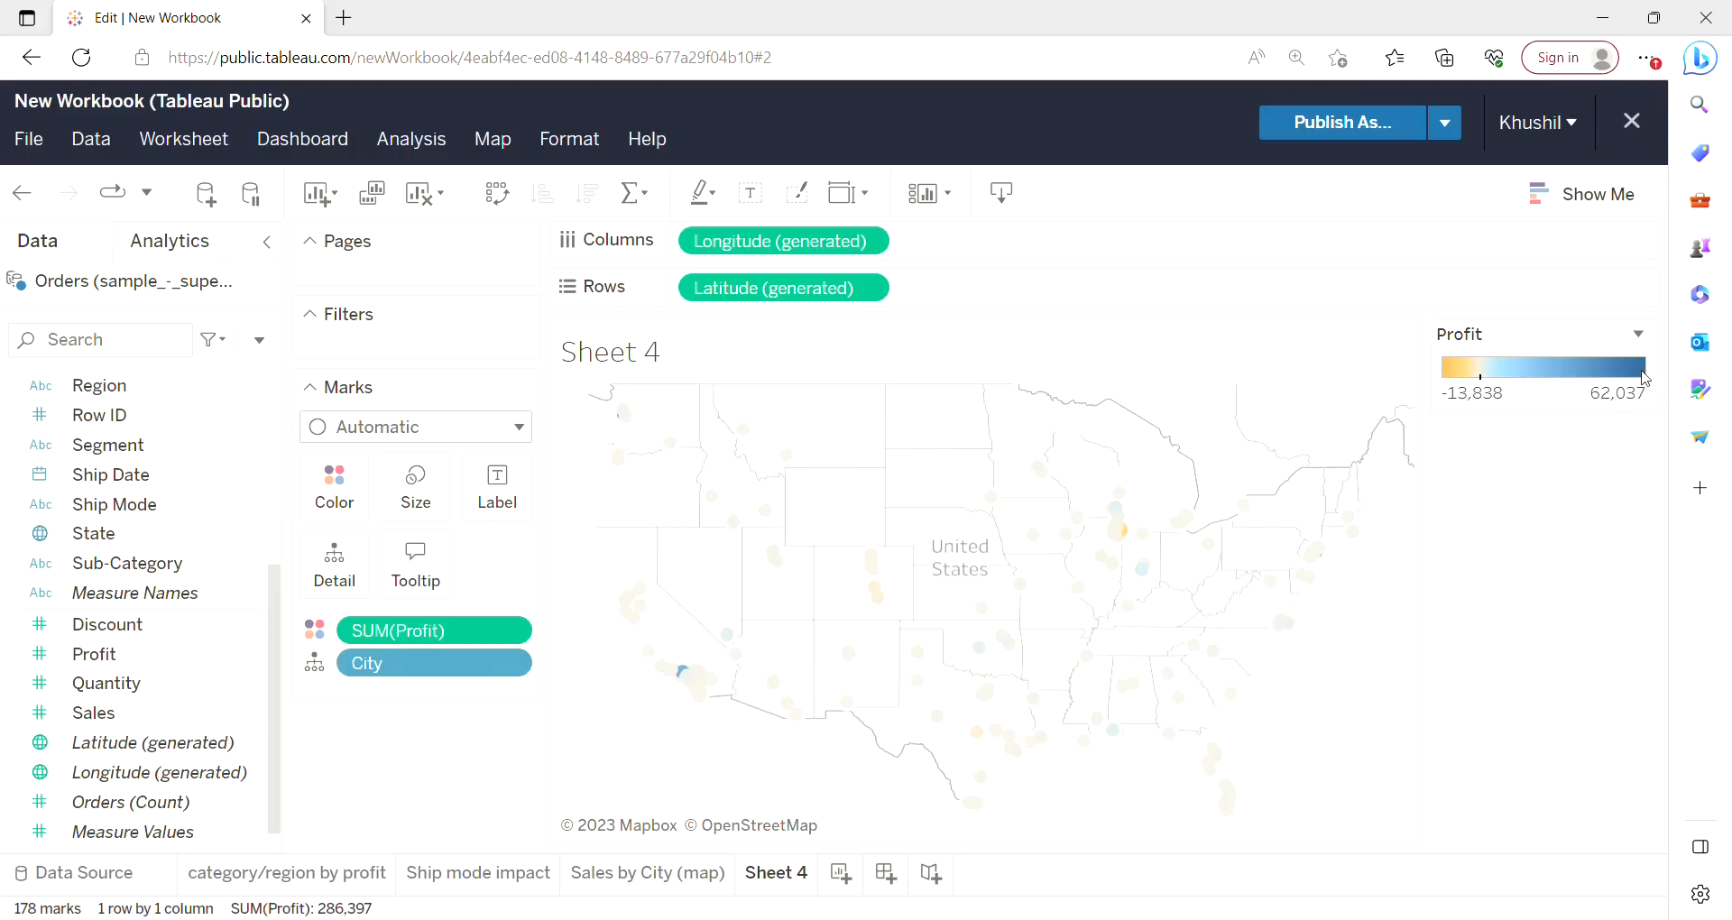
{"action": "mouse_move", "coordinate": [693, 673]}
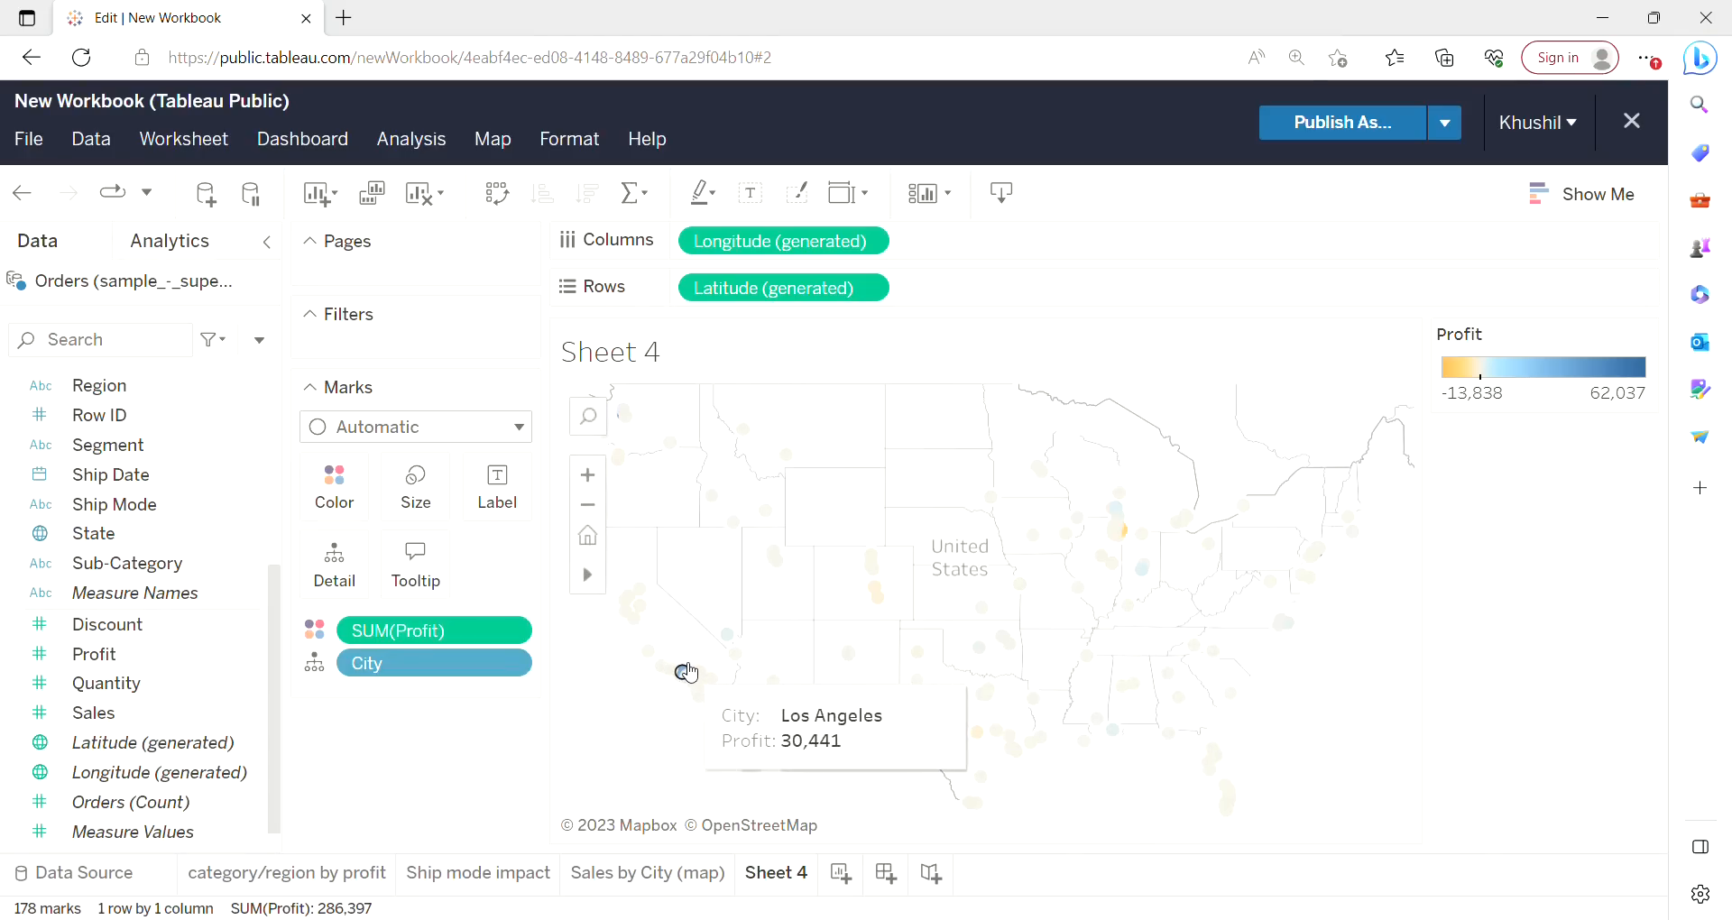
{"action": "left_click", "coordinate": [686, 672]}
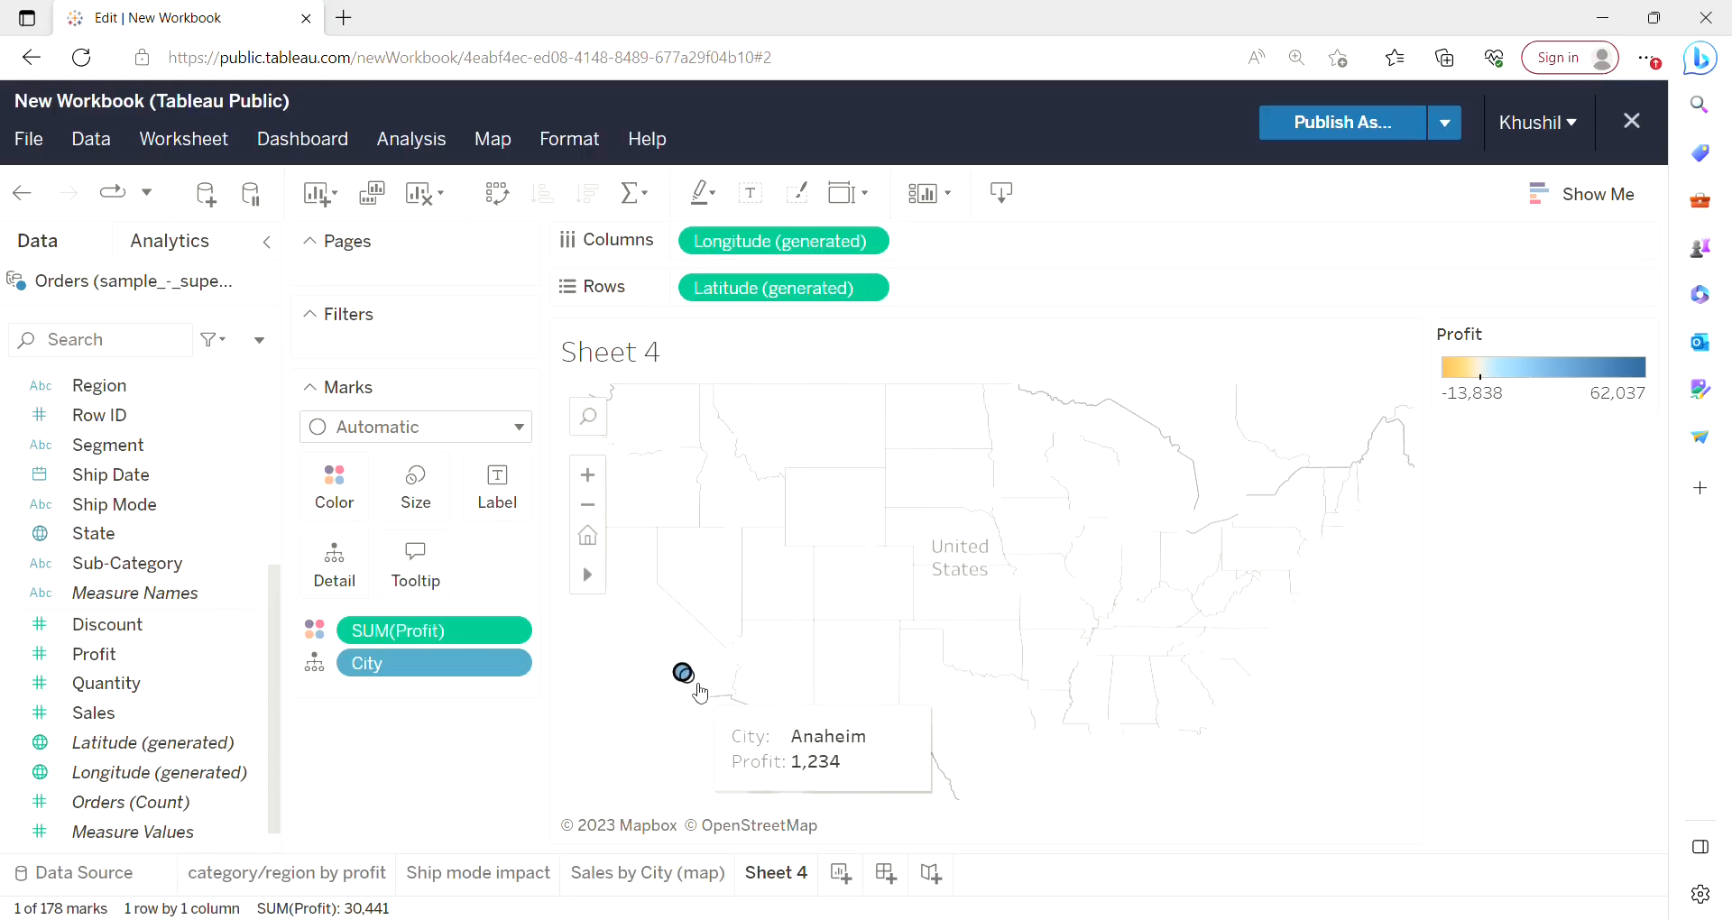
{"action": "mouse_move", "coordinate": [690, 681]}
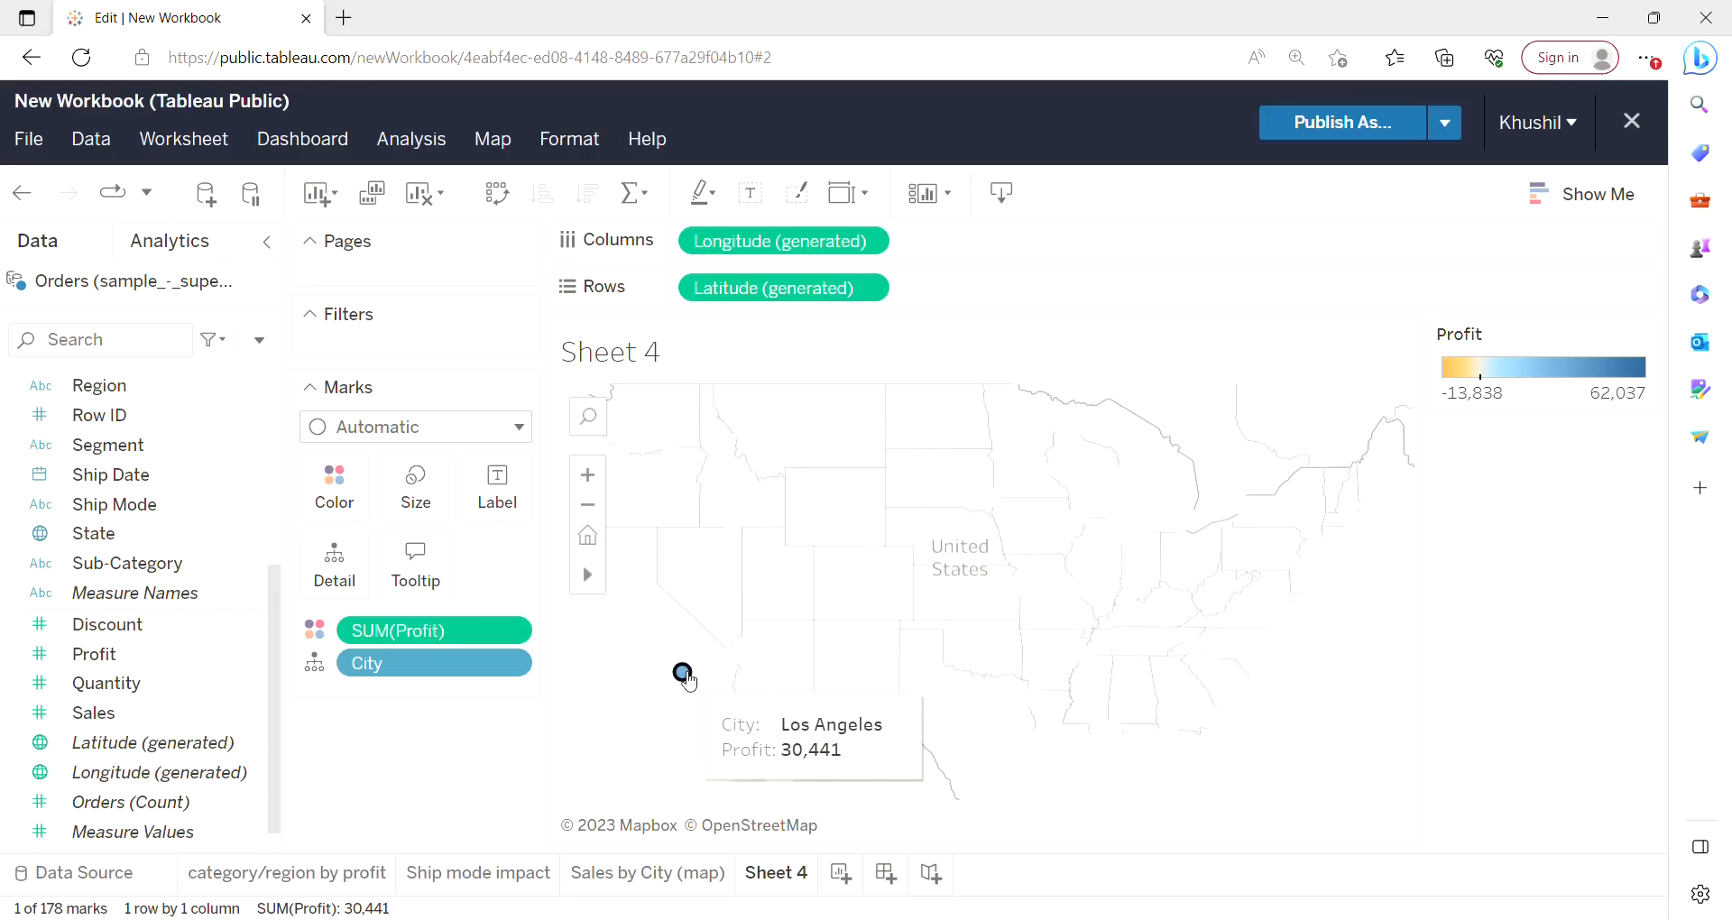
{"action": "left_click", "coordinate": [907, 516]}
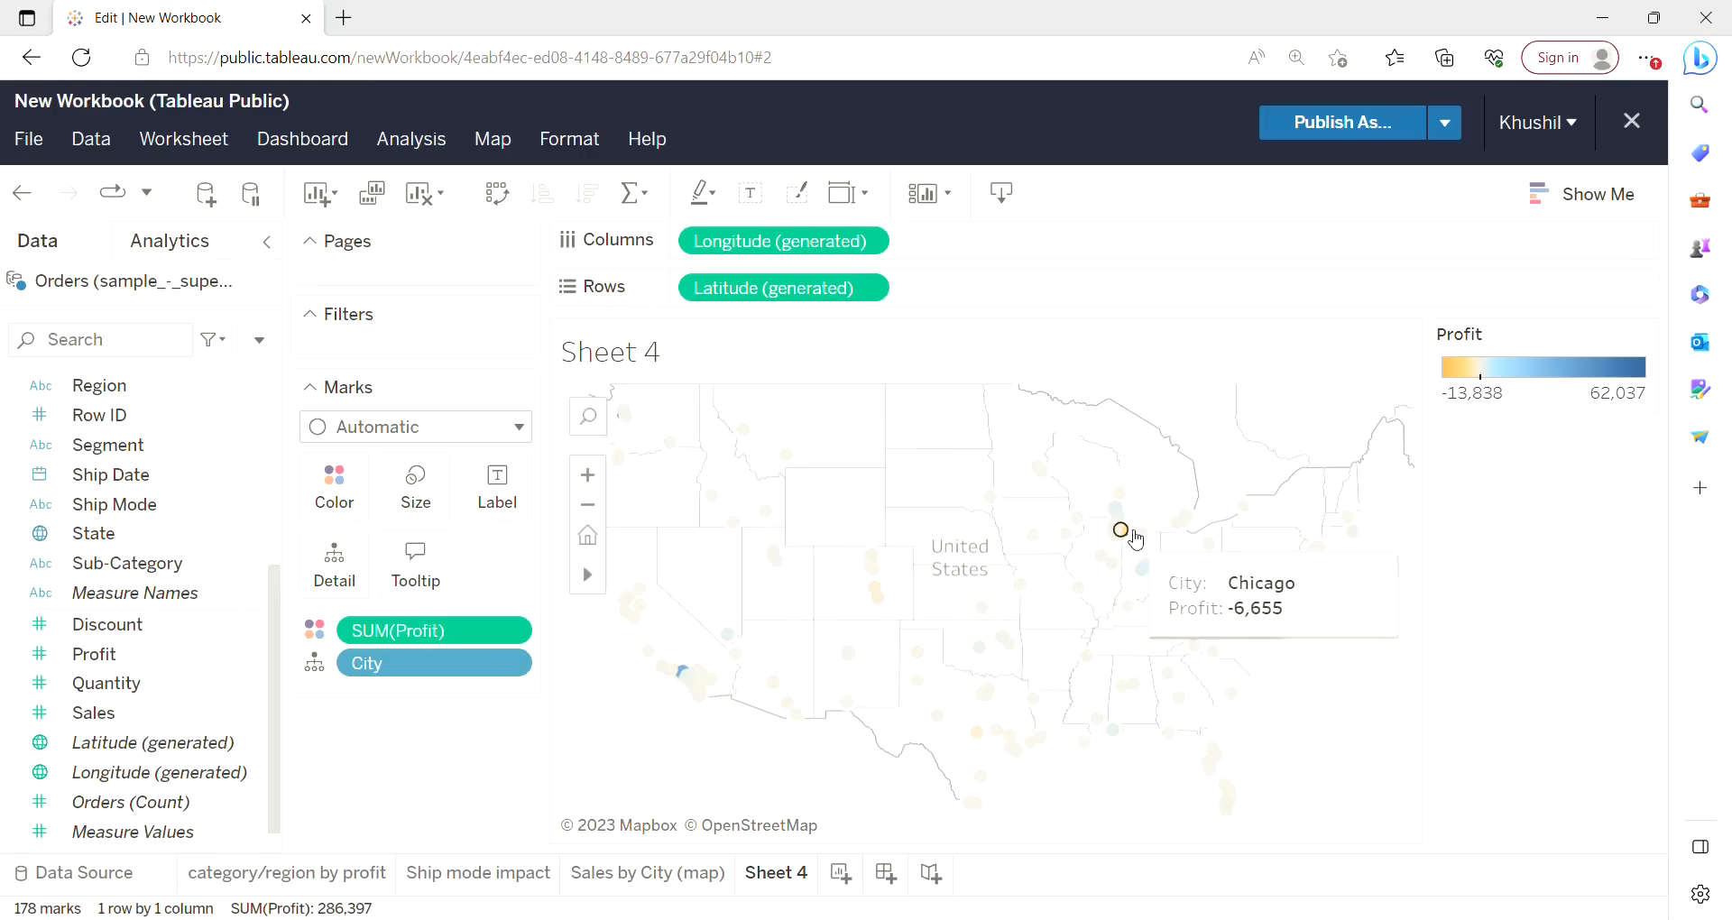
{"action": "left_click", "coordinate": [1120, 530]}
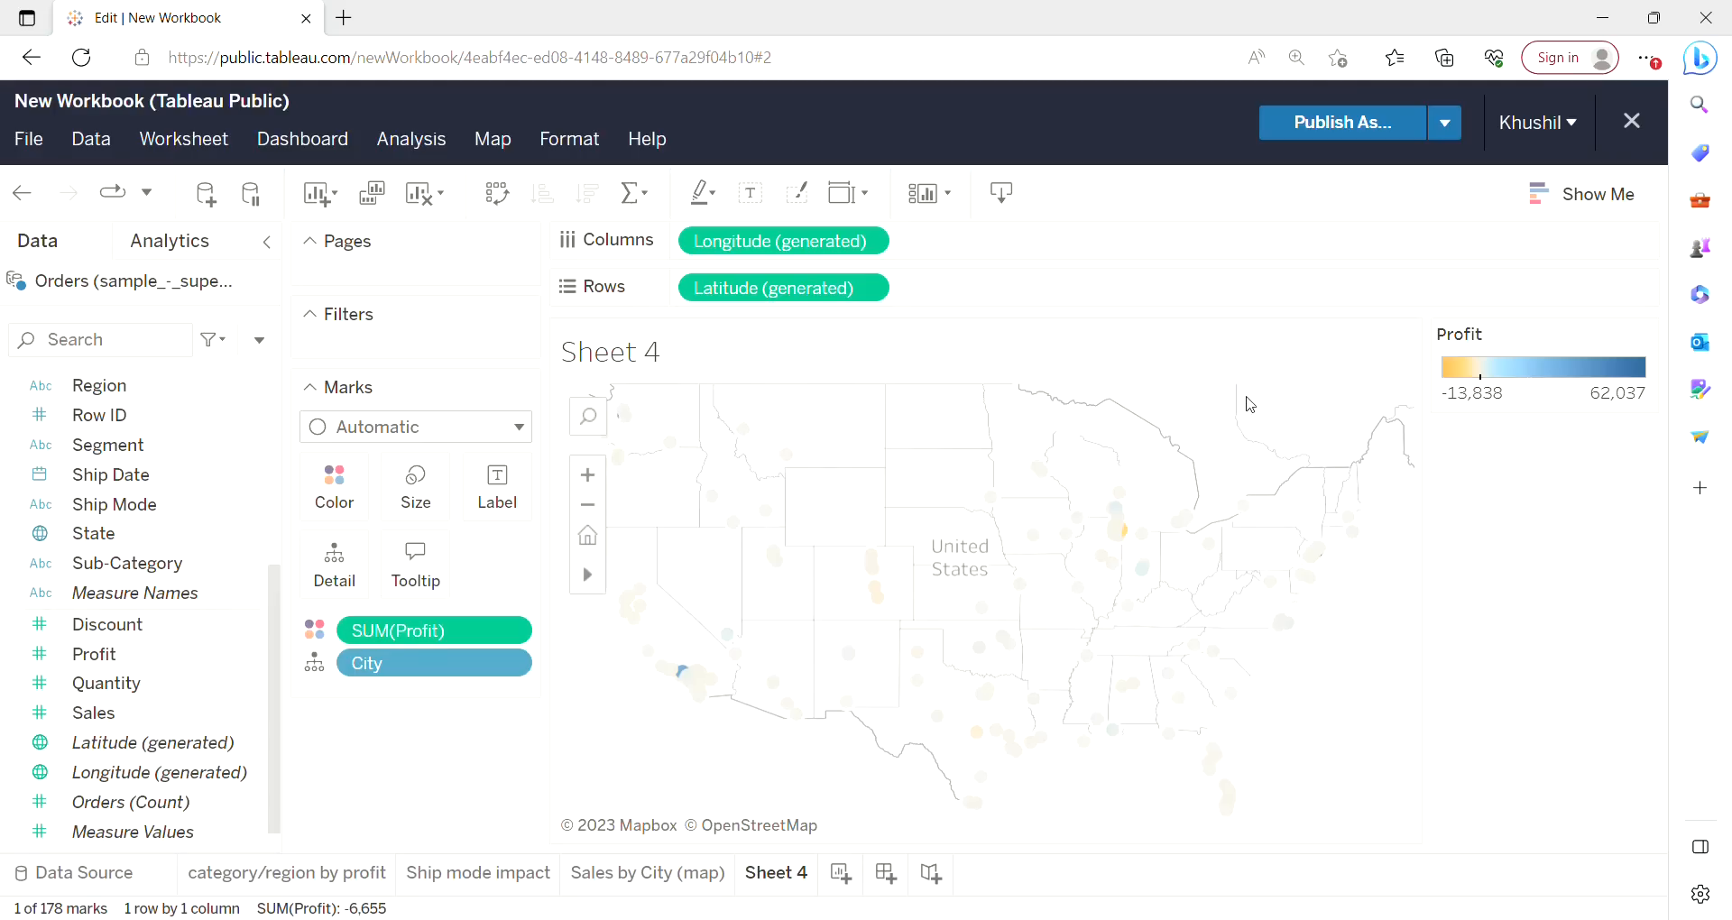
{"action": "left_click", "coordinate": [1250, 404]}
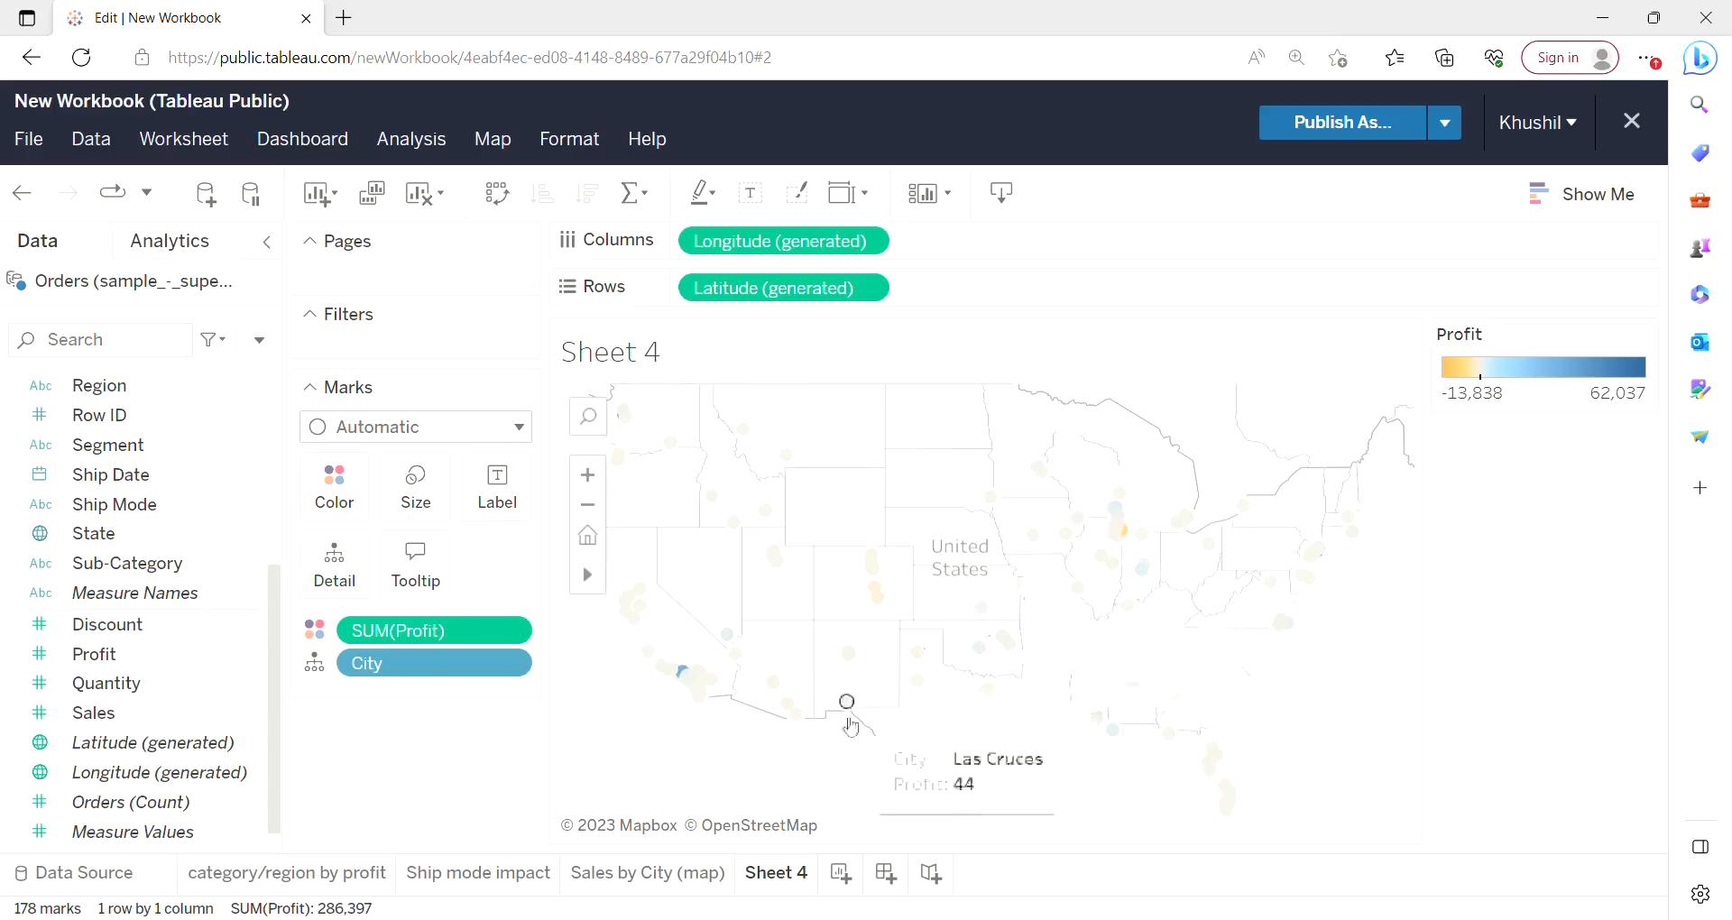
Rename the fourth sheet as "Profit by city (map)".
{"action": "right_click", "coordinate": [787, 873]}
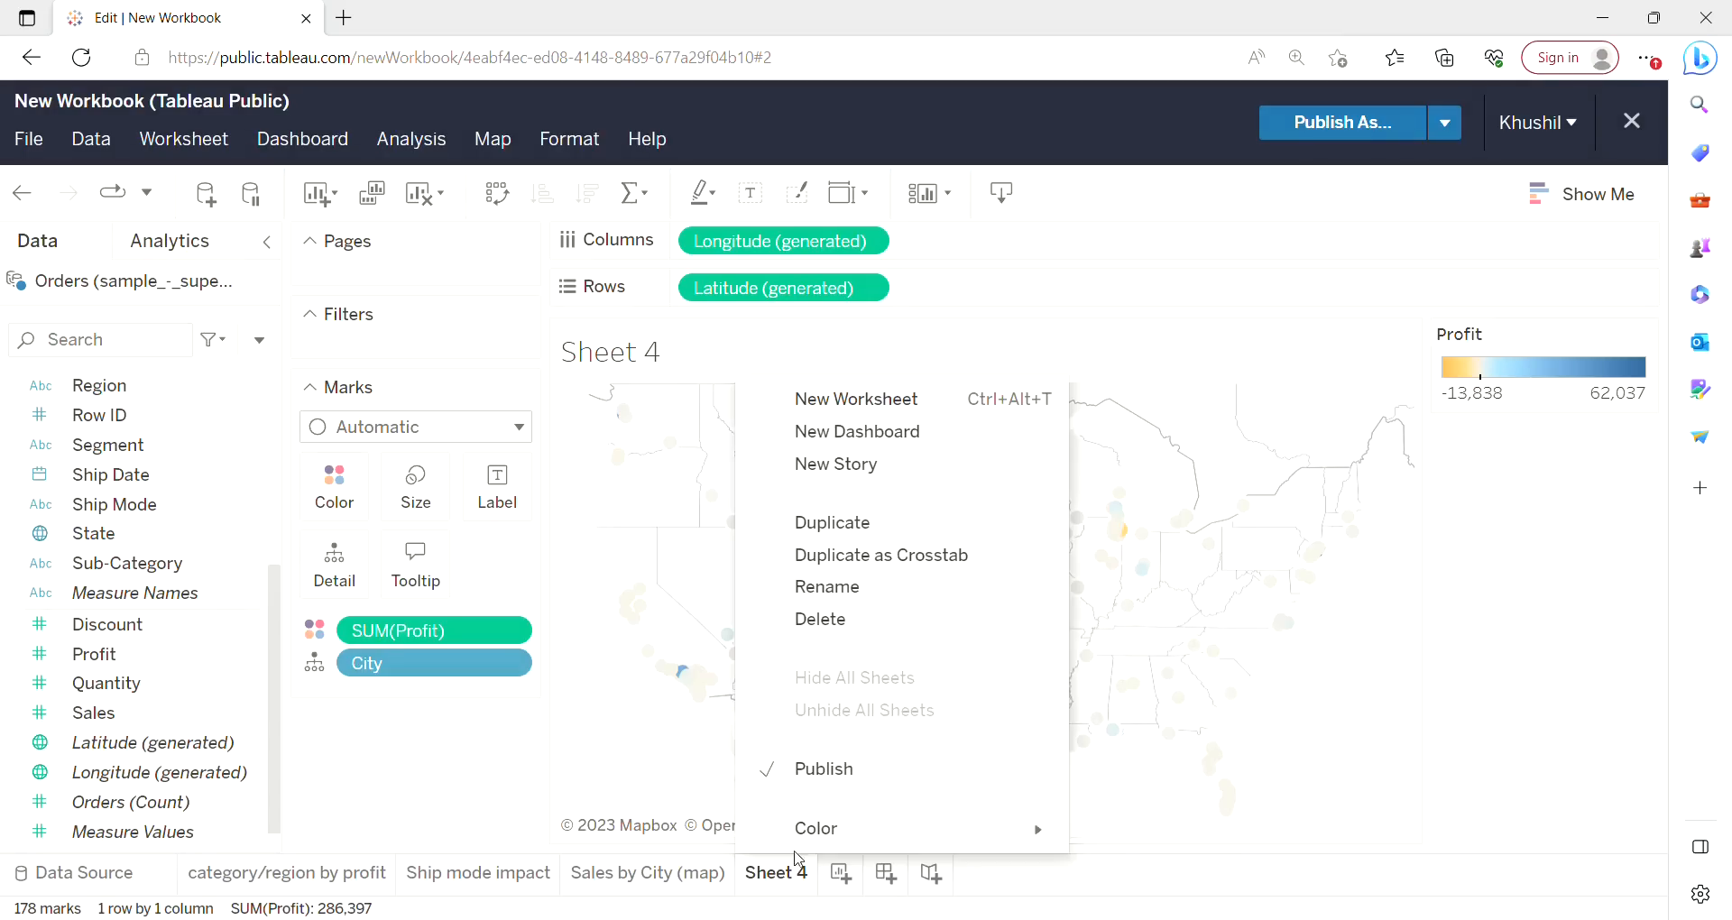
{"action": "left_click", "coordinate": [846, 592]}
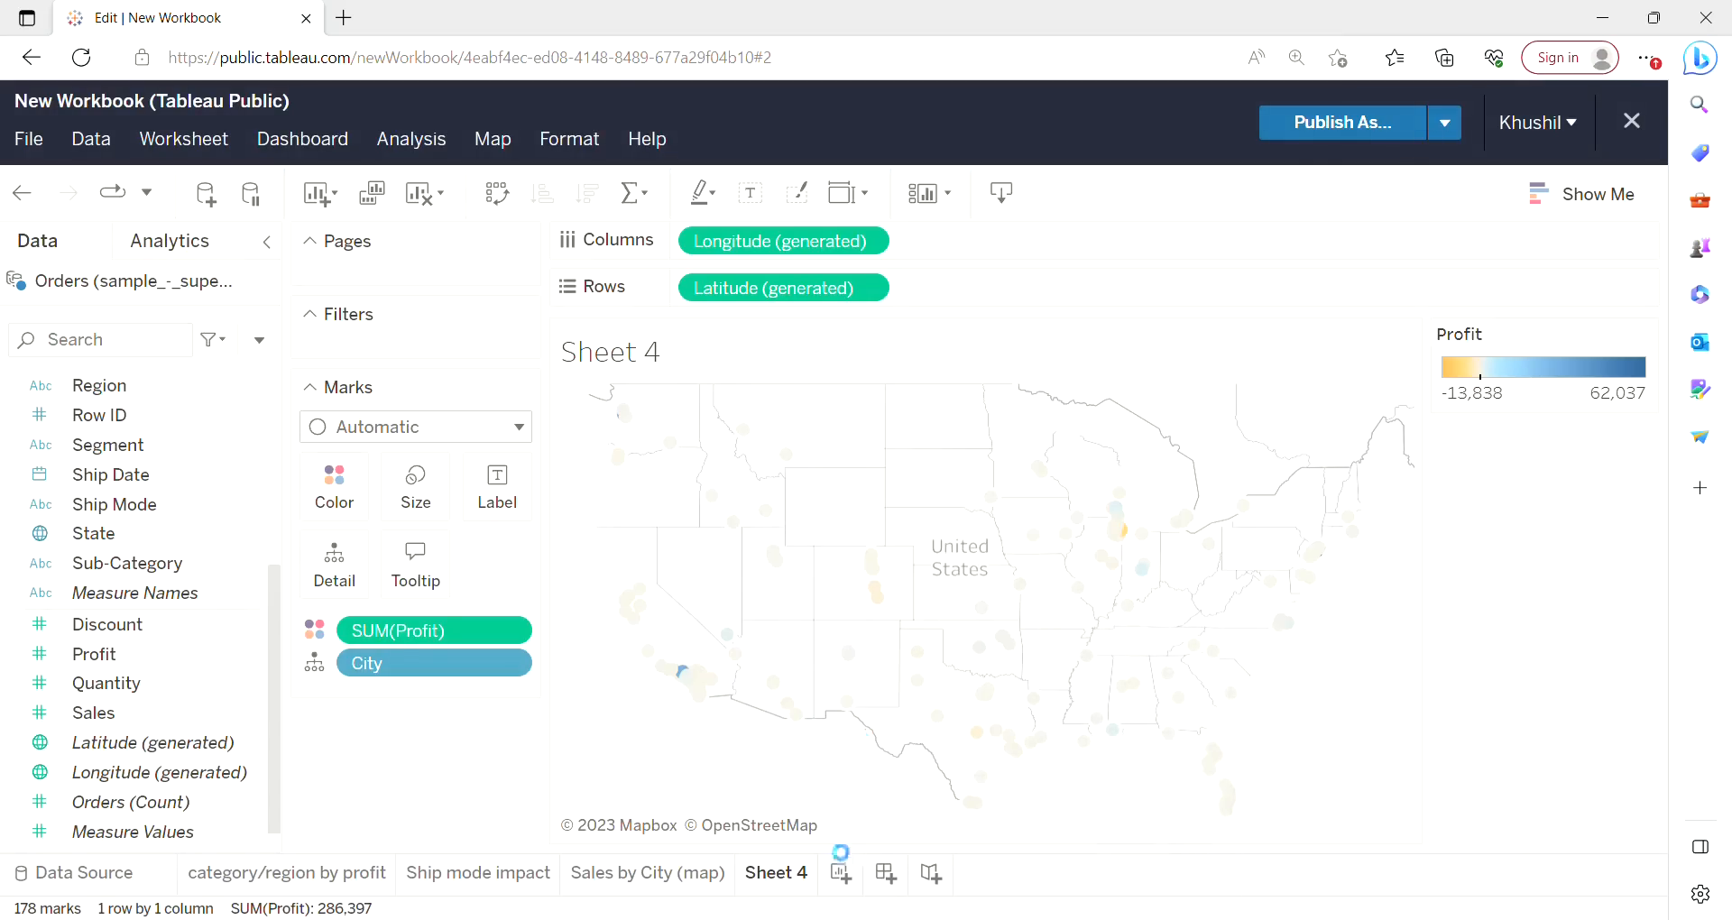
{"action": "key", "text": "BackSpace"}
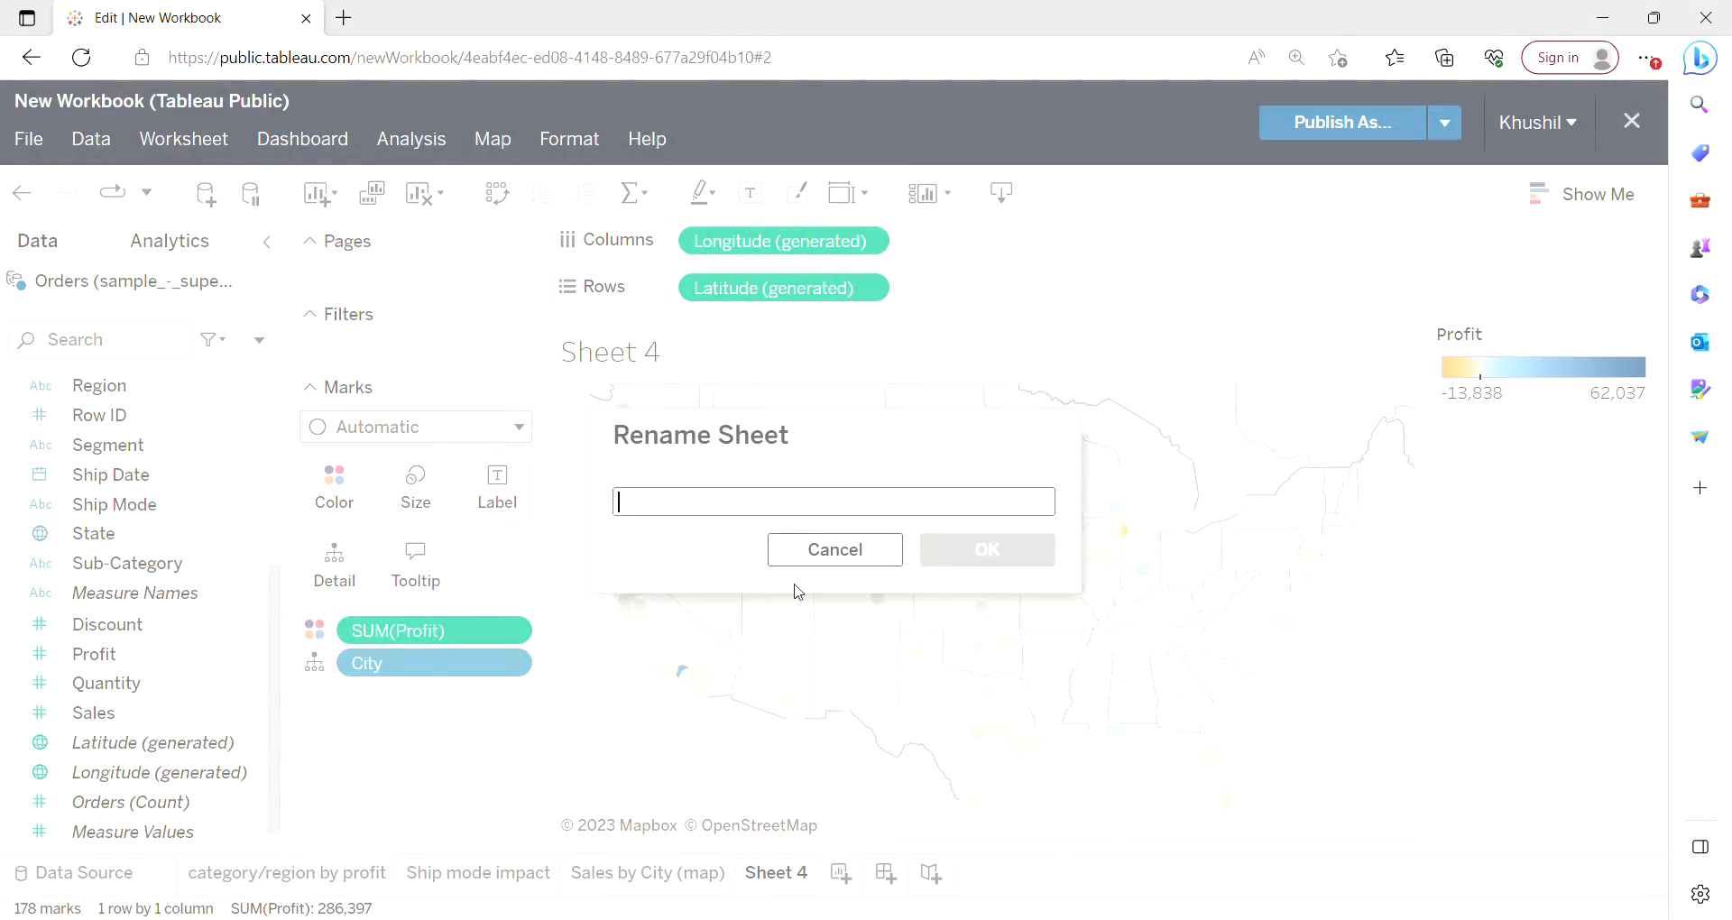
{"action": "type", "text": "Prof"}
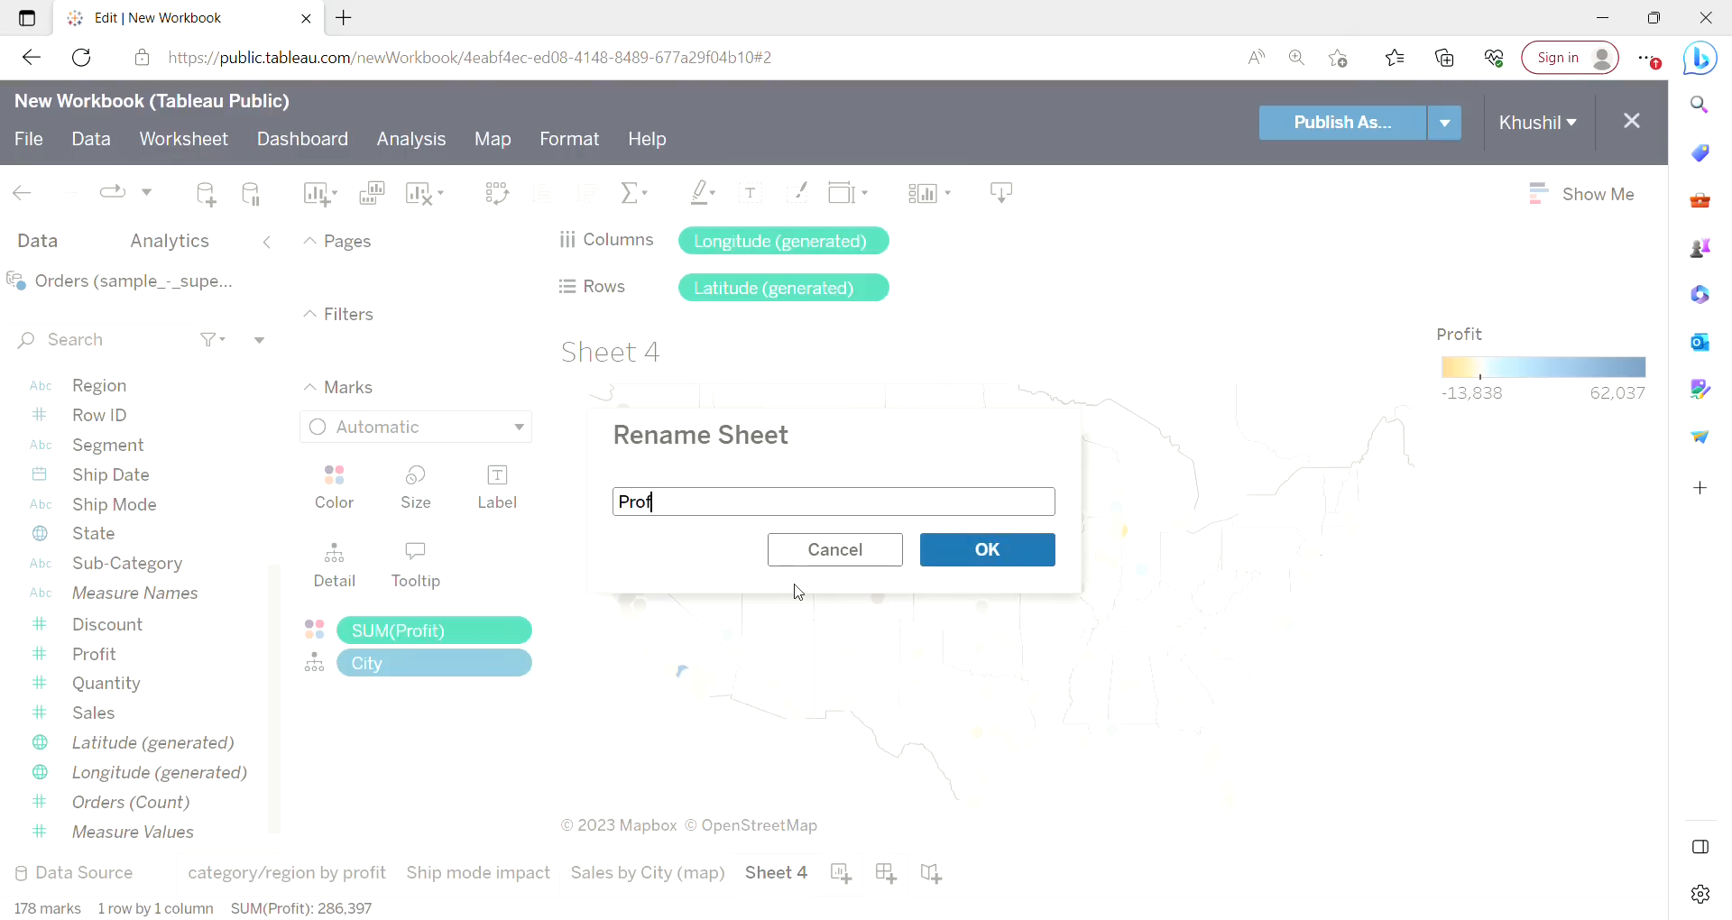
{"action": "type", "text": "it by city(maP)"}
{"action": "double_click", "coordinate": [771, 505]}
{"action": "left_click", "coordinate": [777, 505]}
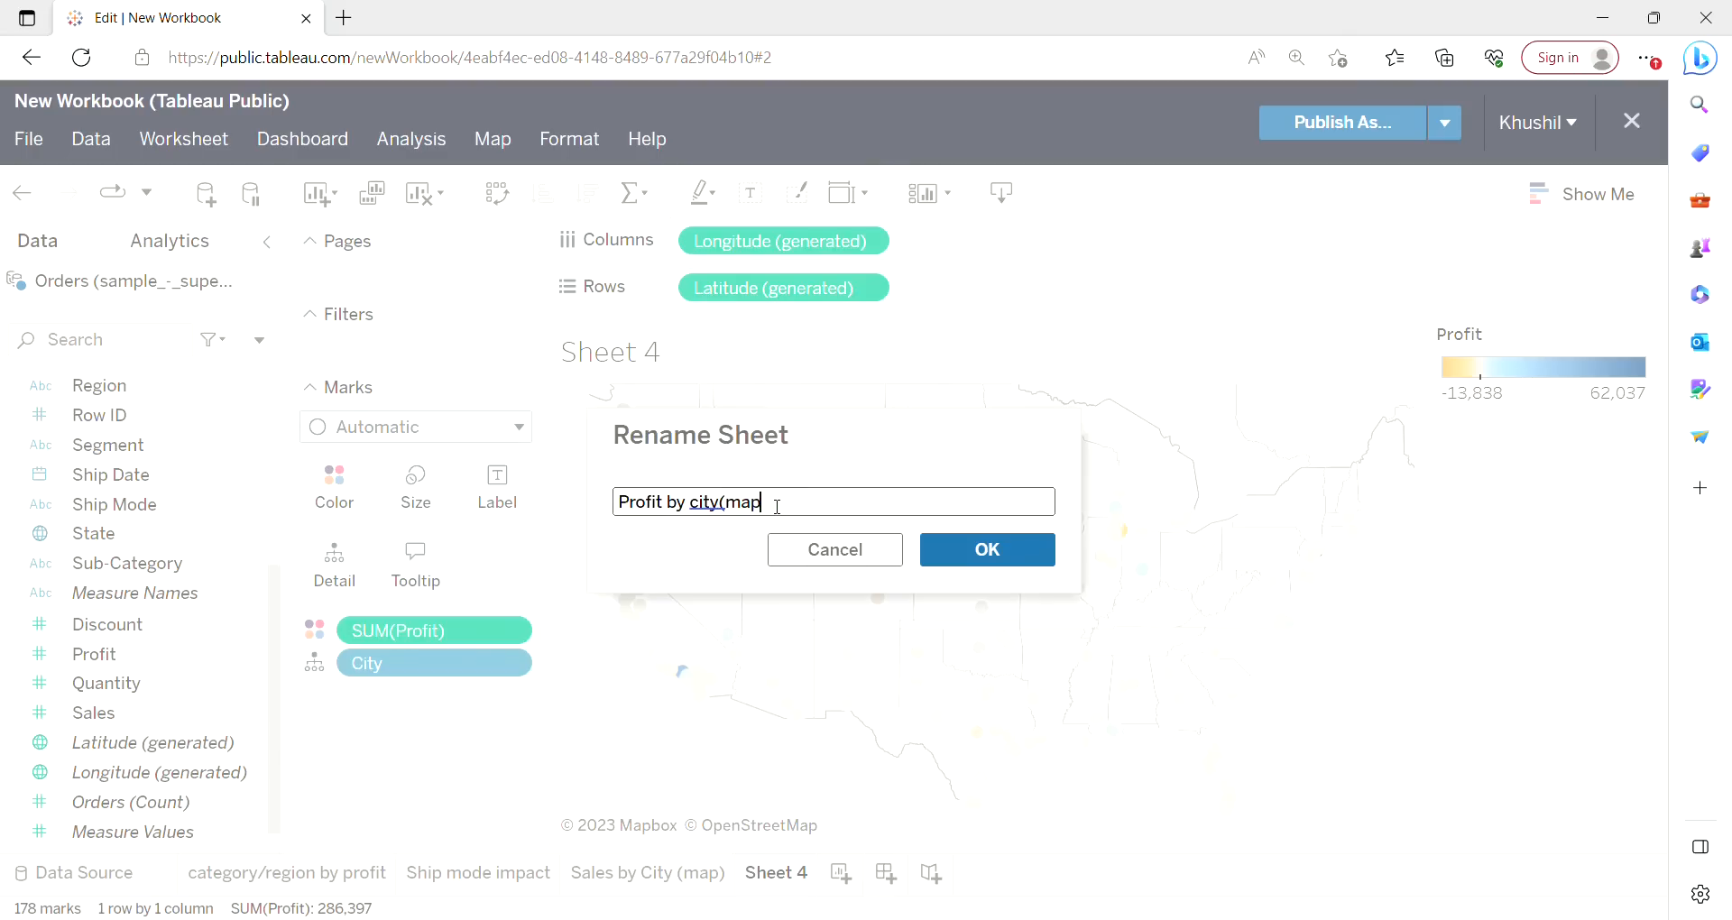
{"action": "type", "text": ")"}
{"action": "left_click", "coordinate": [728, 506]}
{"action": "left_click", "coordinate": [989, 563]}
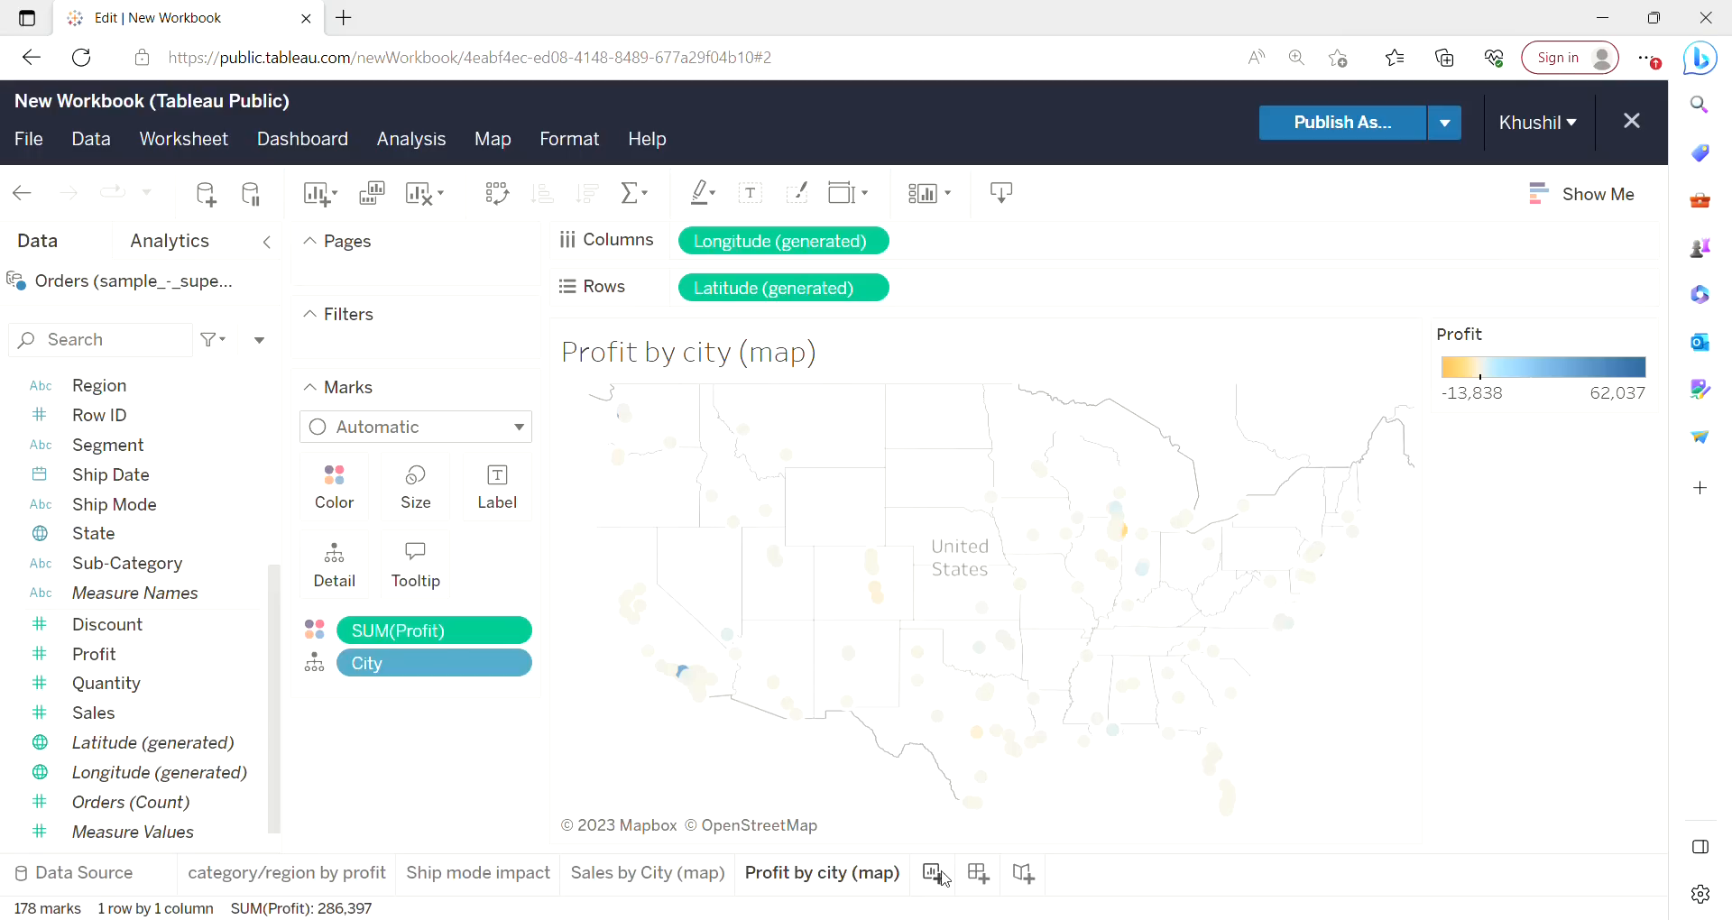
Create a new dashboard and place the category/region by profit sheet on it.
{"action": "left_click", "coordinate": [990, 883]}
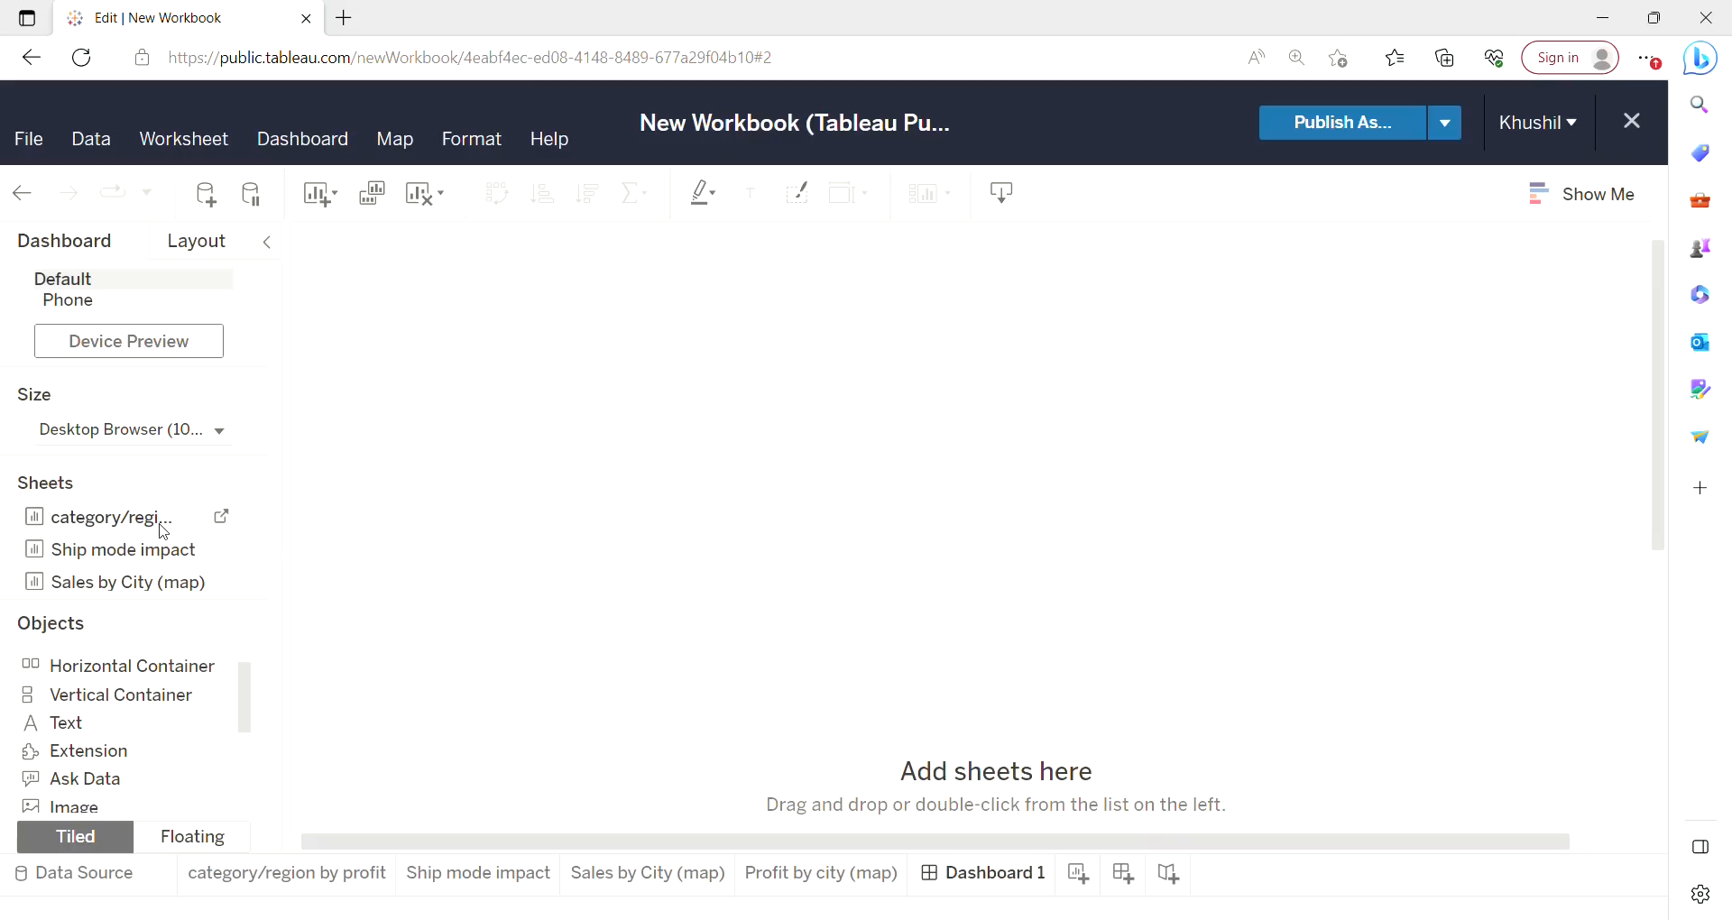
{"action": "left_click_drag", "start_coordinate": [164, 532], "coordinate": [177, 513]}
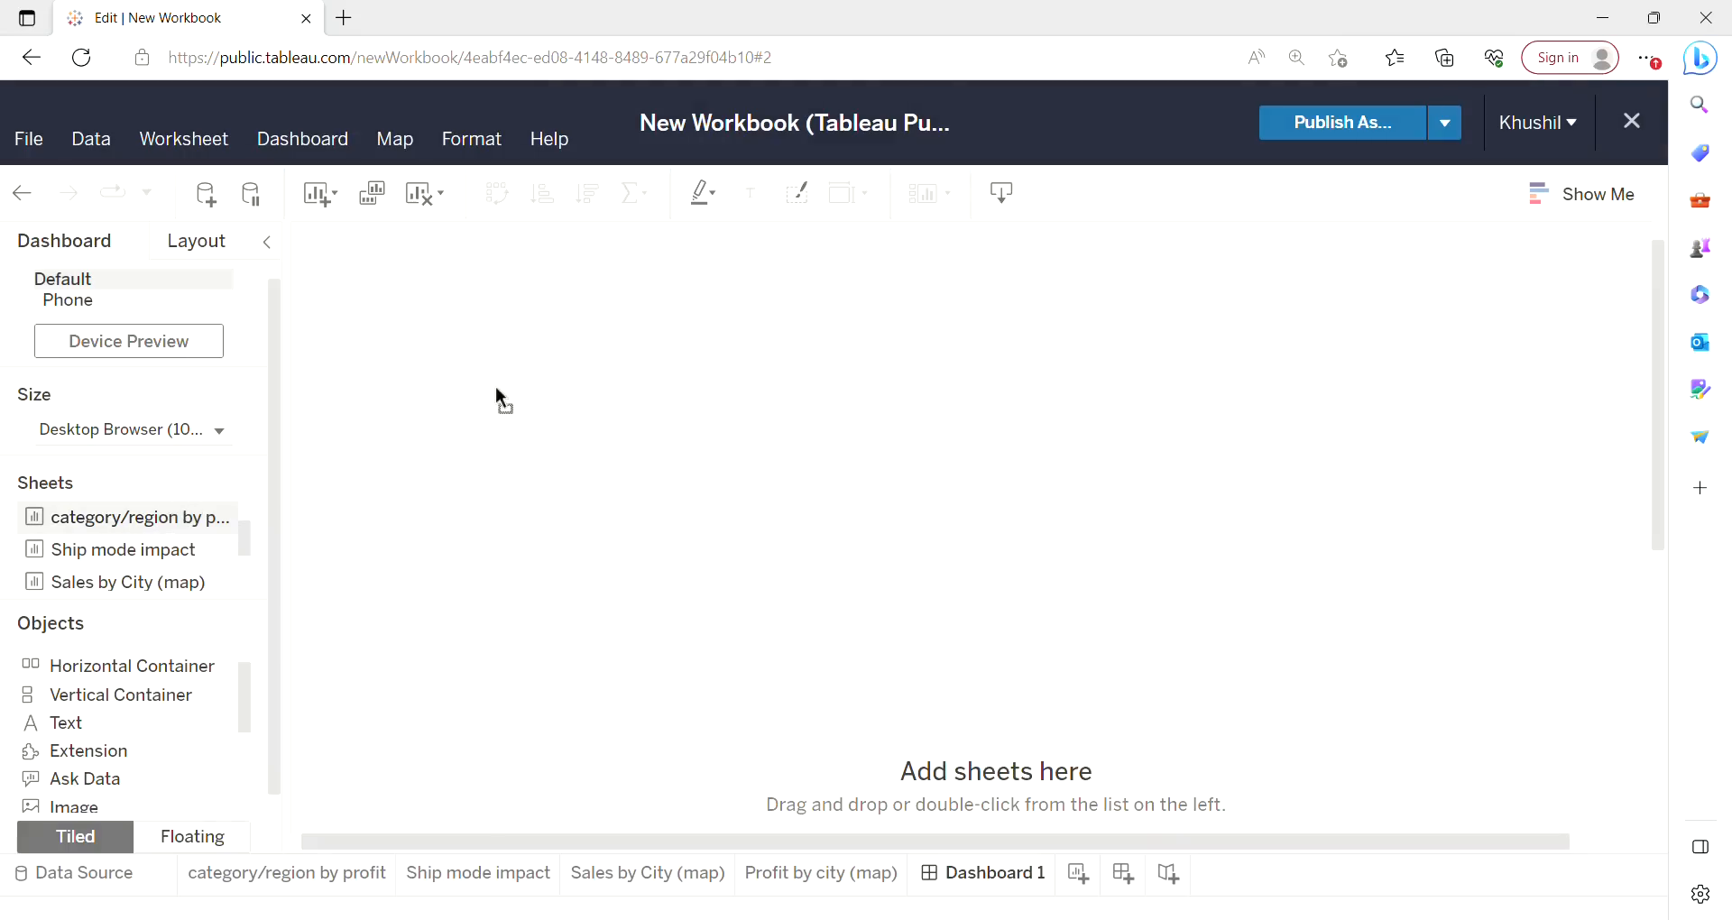
{"action": "left_click_drag", "start_coordinate": [496, 388], "coordinate": [516, 398]}
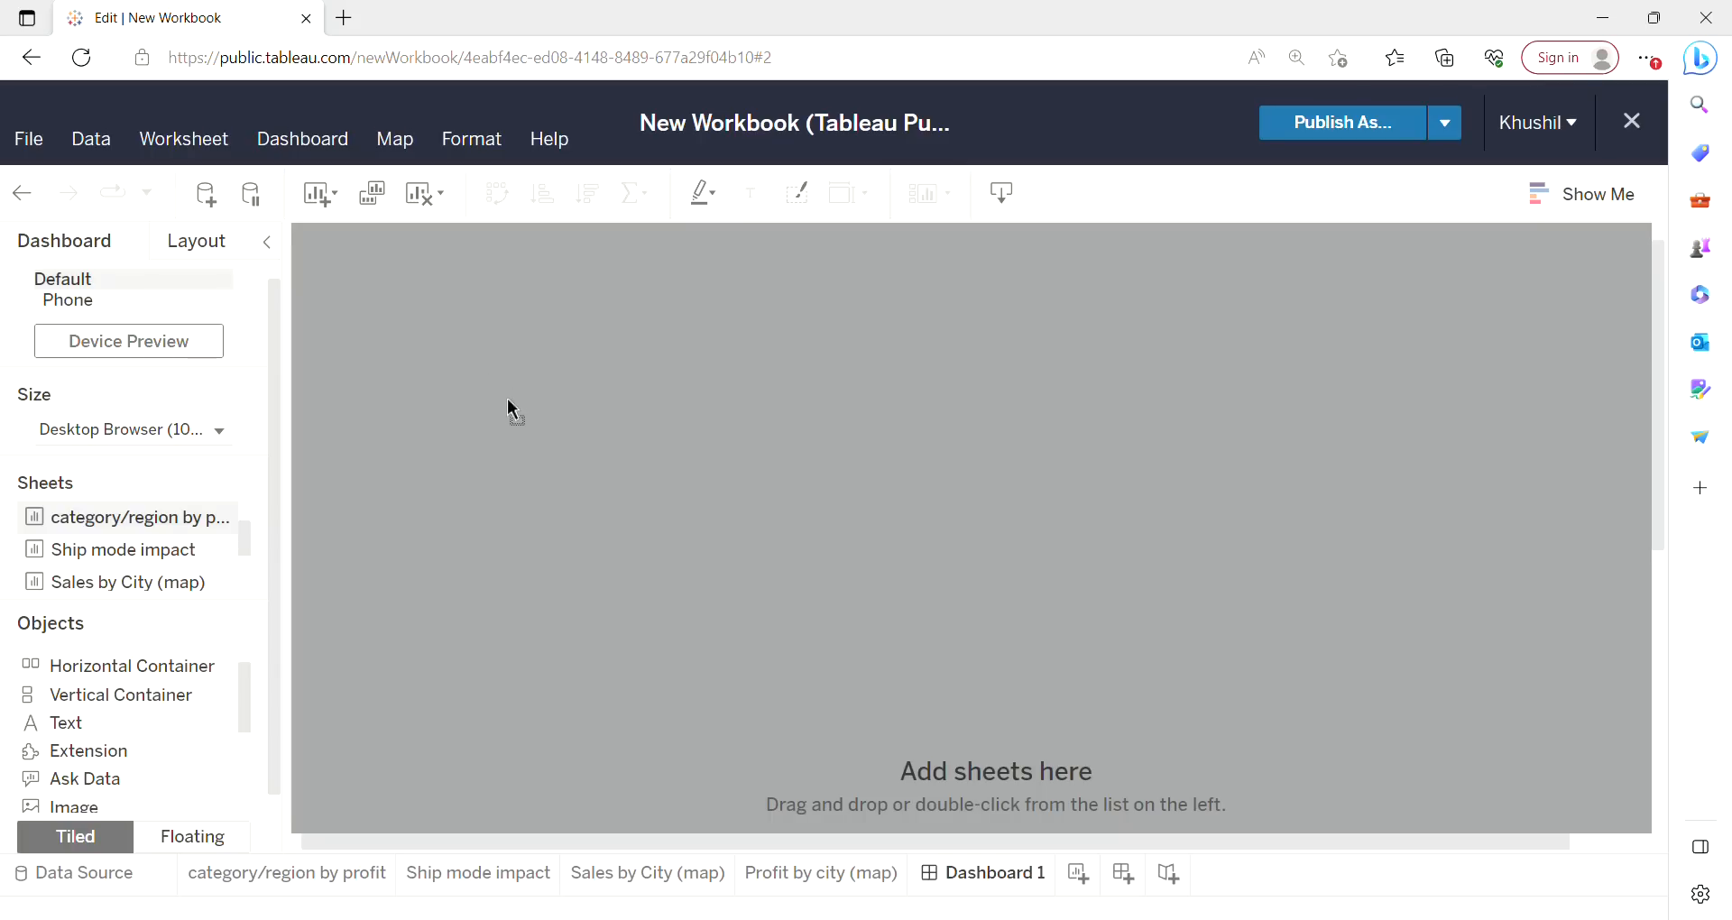
{"action": "left_click_drag", "start_coordinate": [507, 398], "coordinate": [509, 400]}
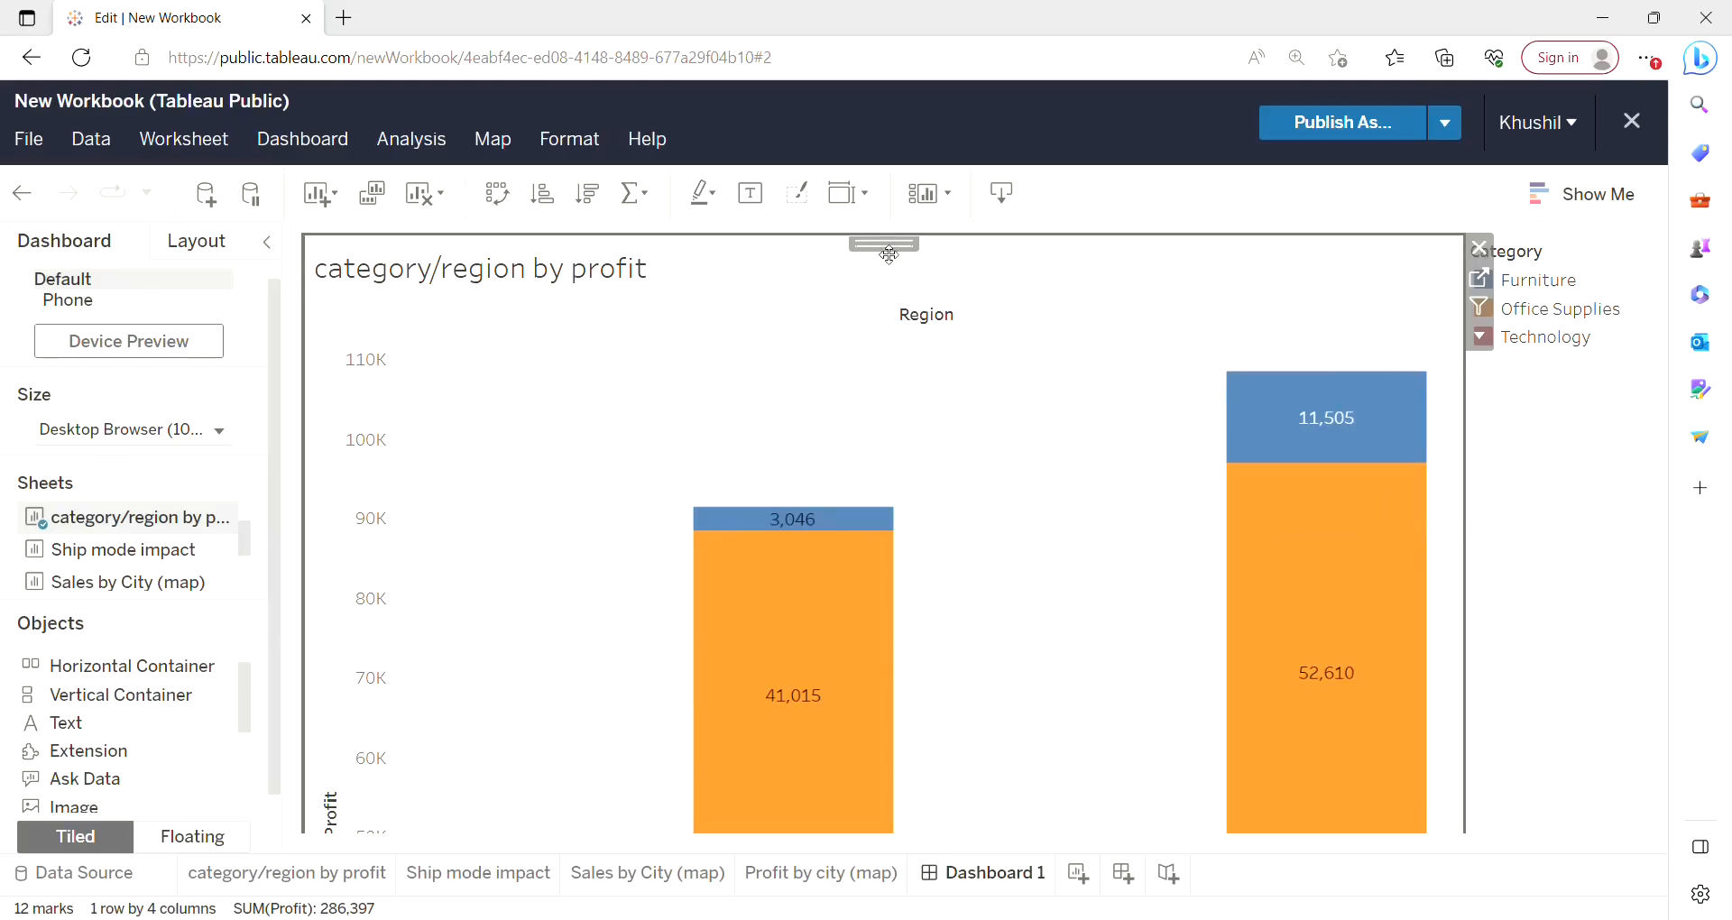
Make the category/region by profit chart floating, then move it to the top left and enlarge it.
{"action": "left_click", "coordinate": [1480, 338]}
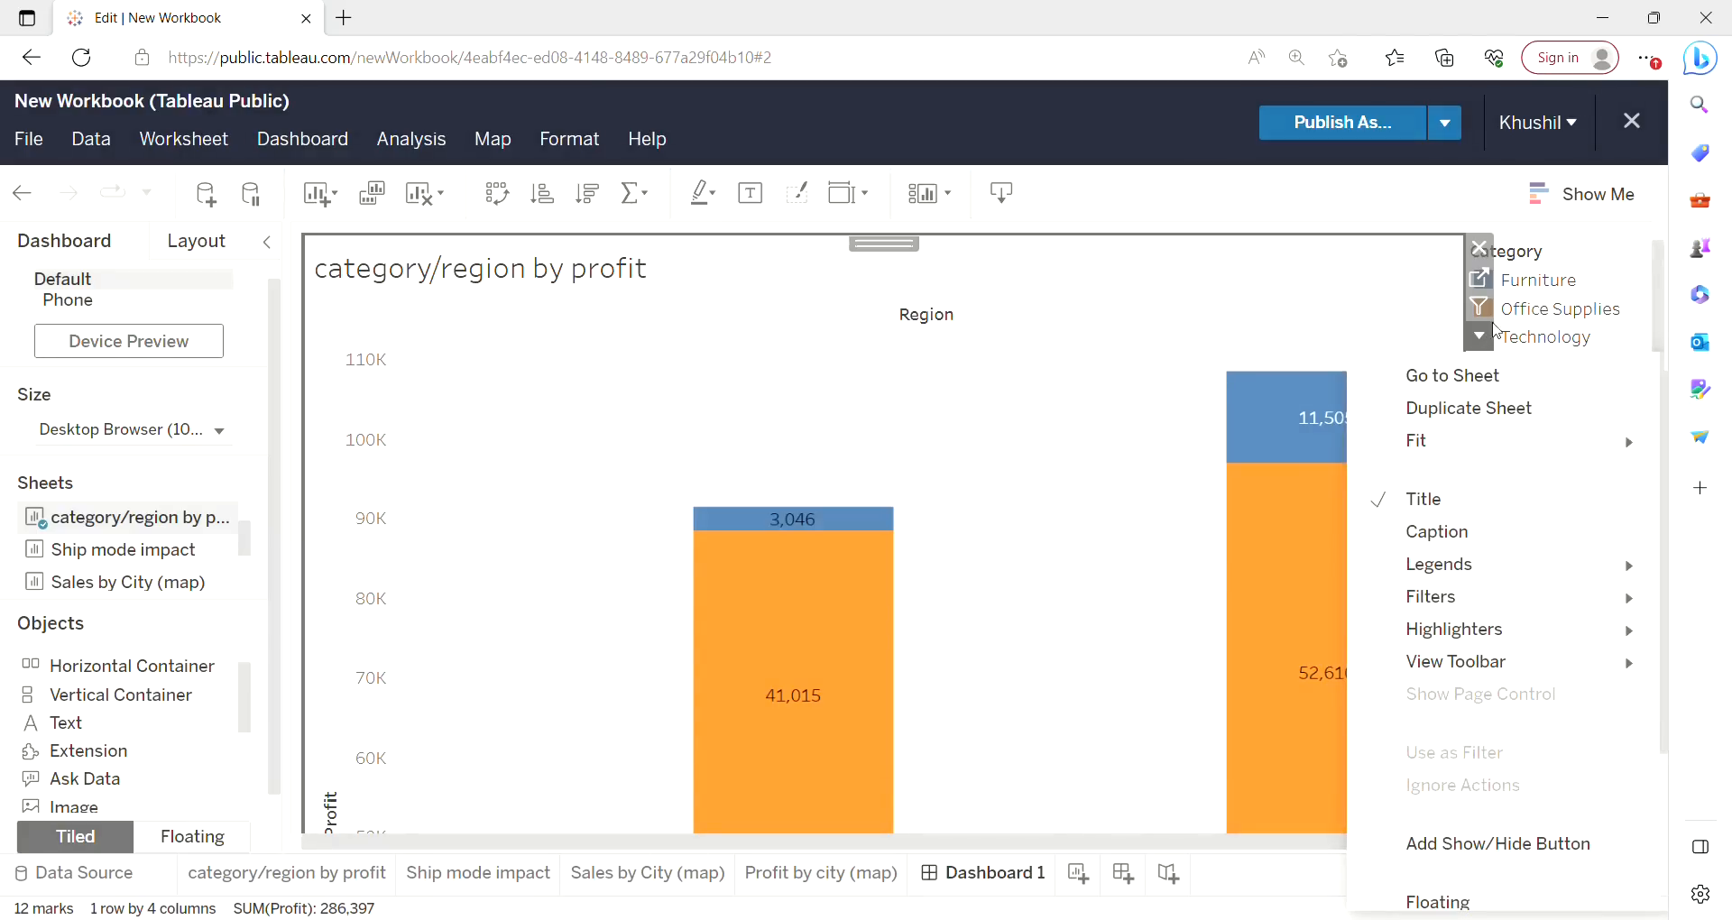
{"action": "mouse_move", "coordinate": [1459, 448]}
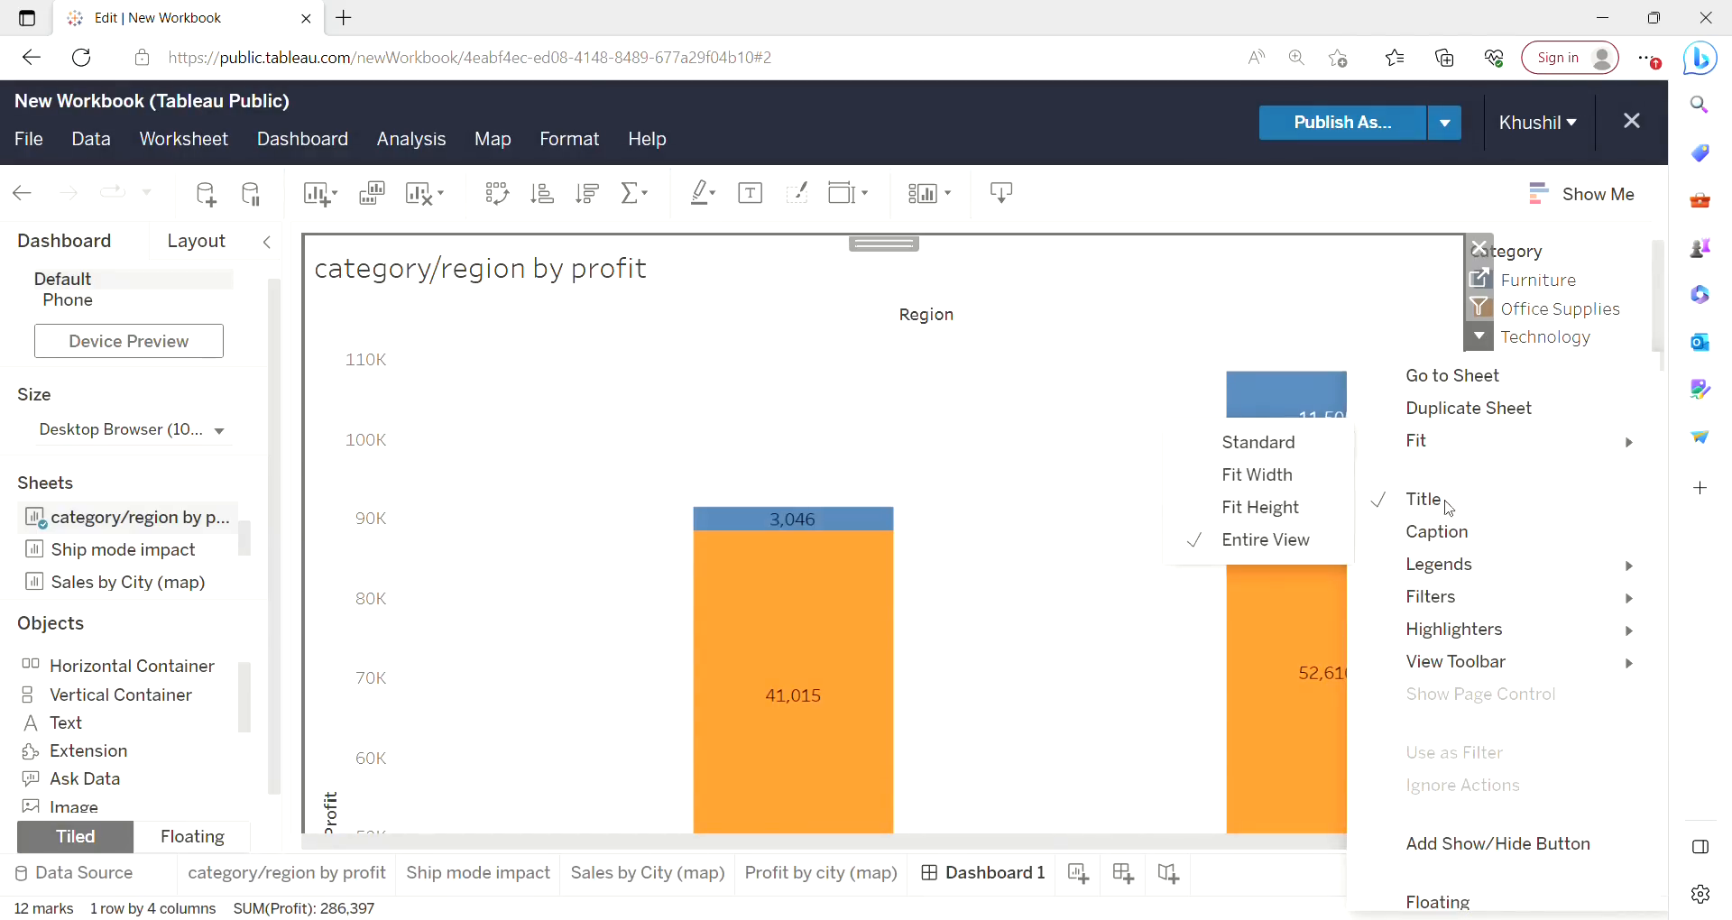
{"action": "left_click", "coordinate": [1455, 891]}
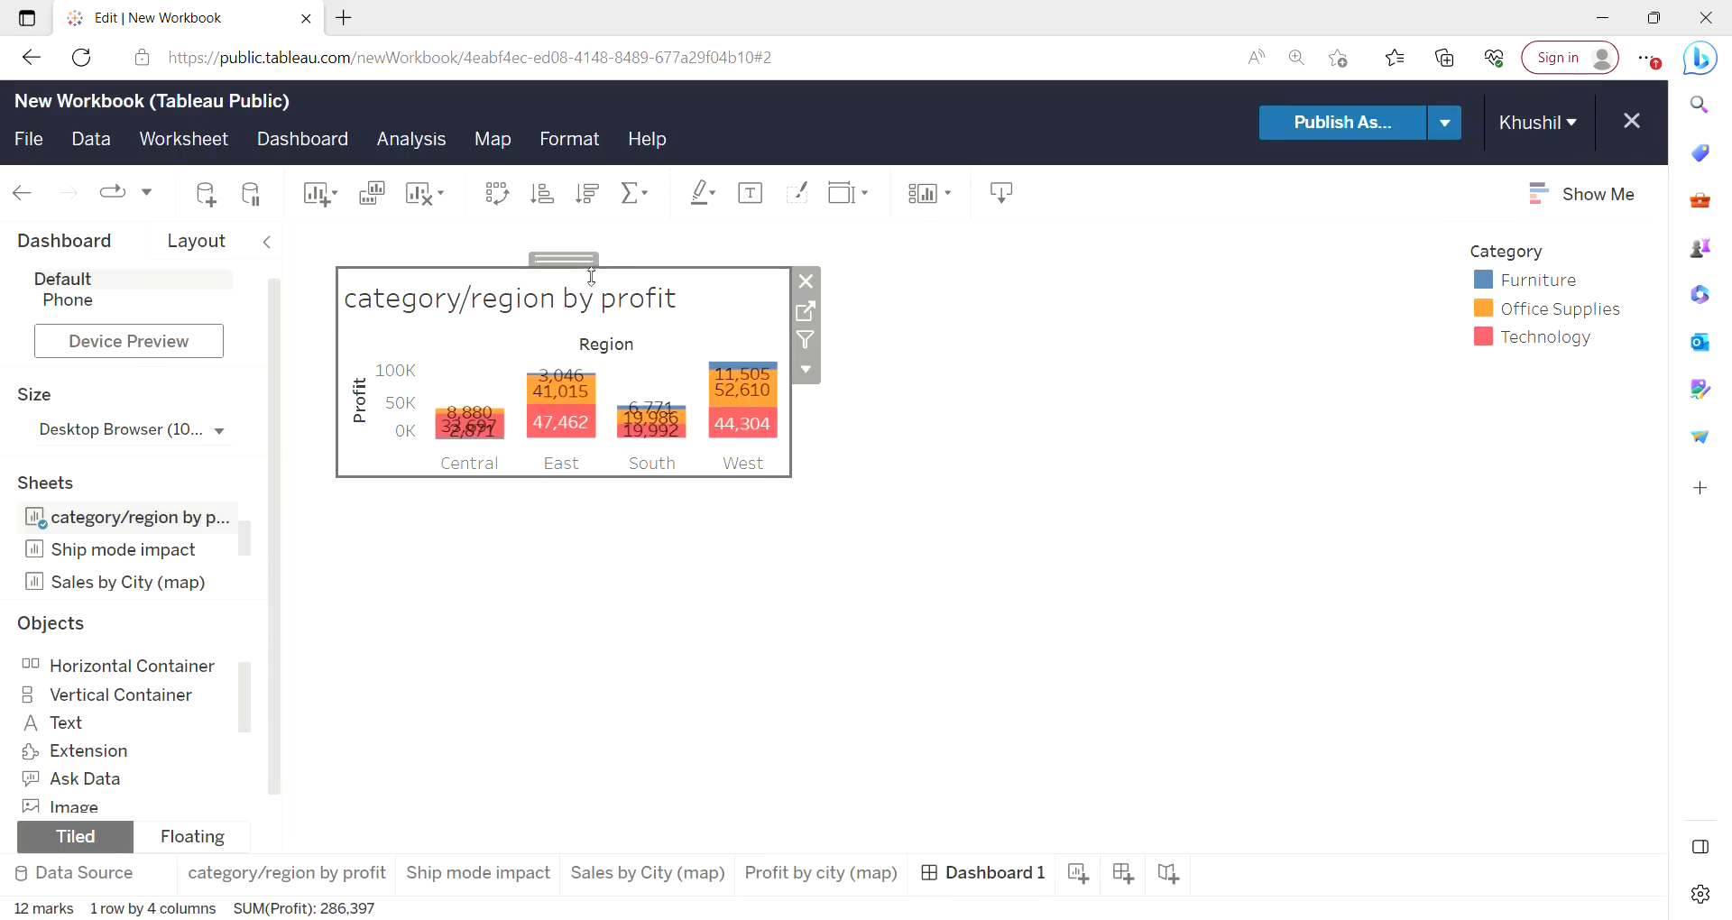
{"action": "left_click_drag", "start_coordinate": [583, 266], "coordinate": [544, 249]}
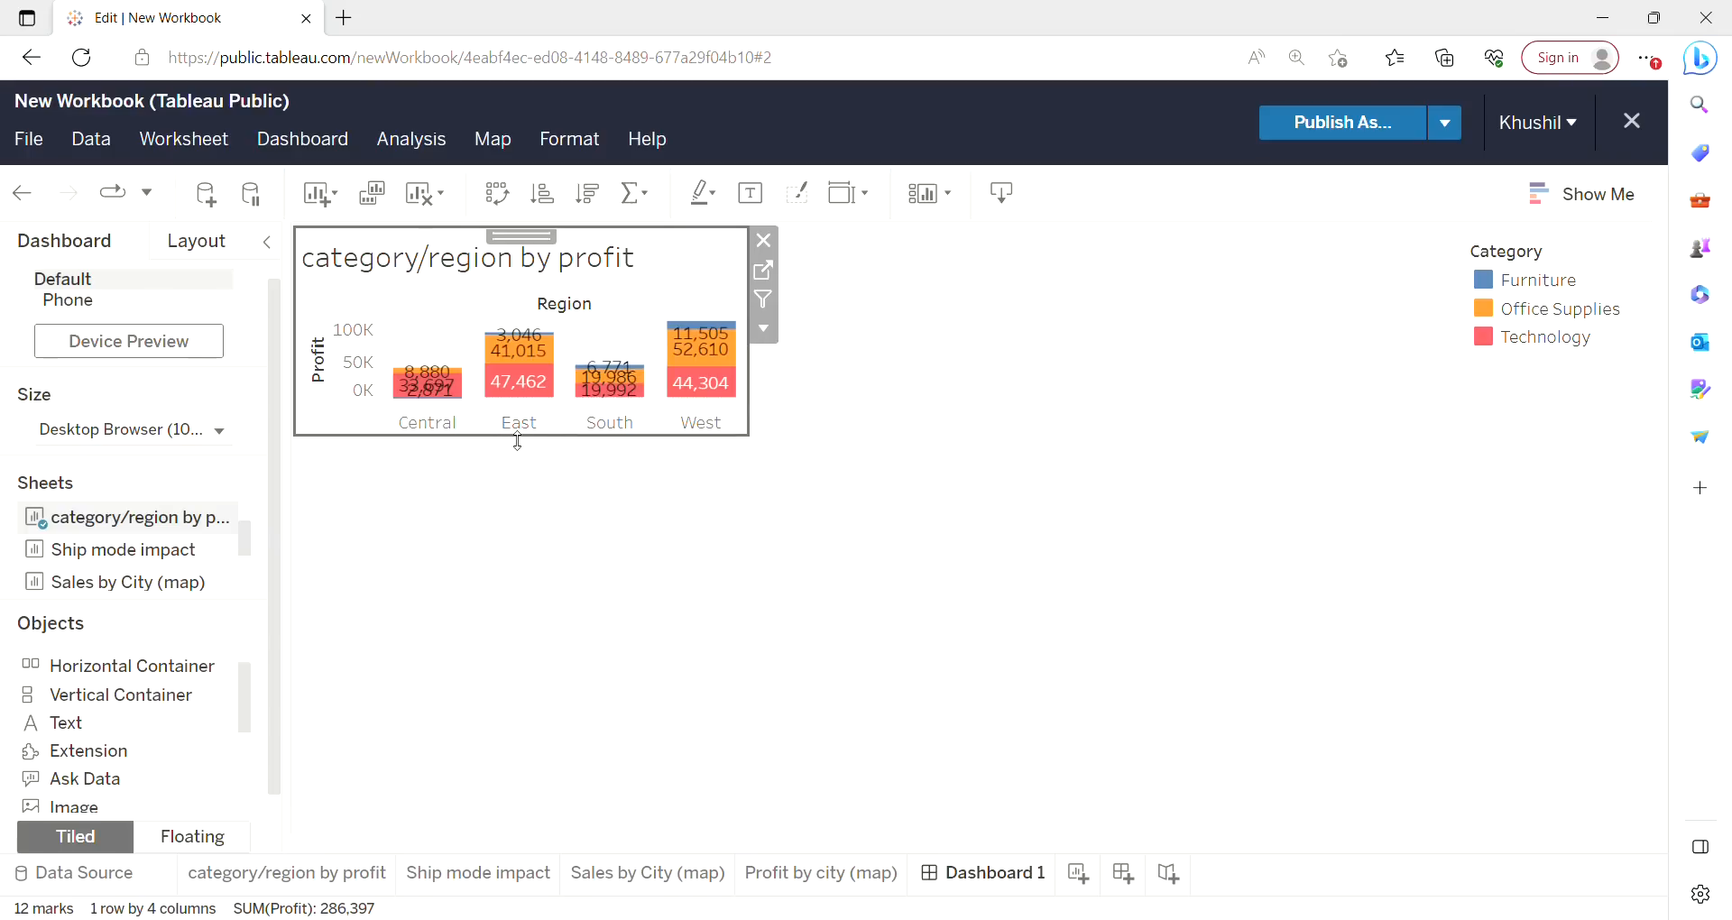
{"action": "left_click_drag", "start_coordinate": [518, 441], "coordinate": [545, 687]}
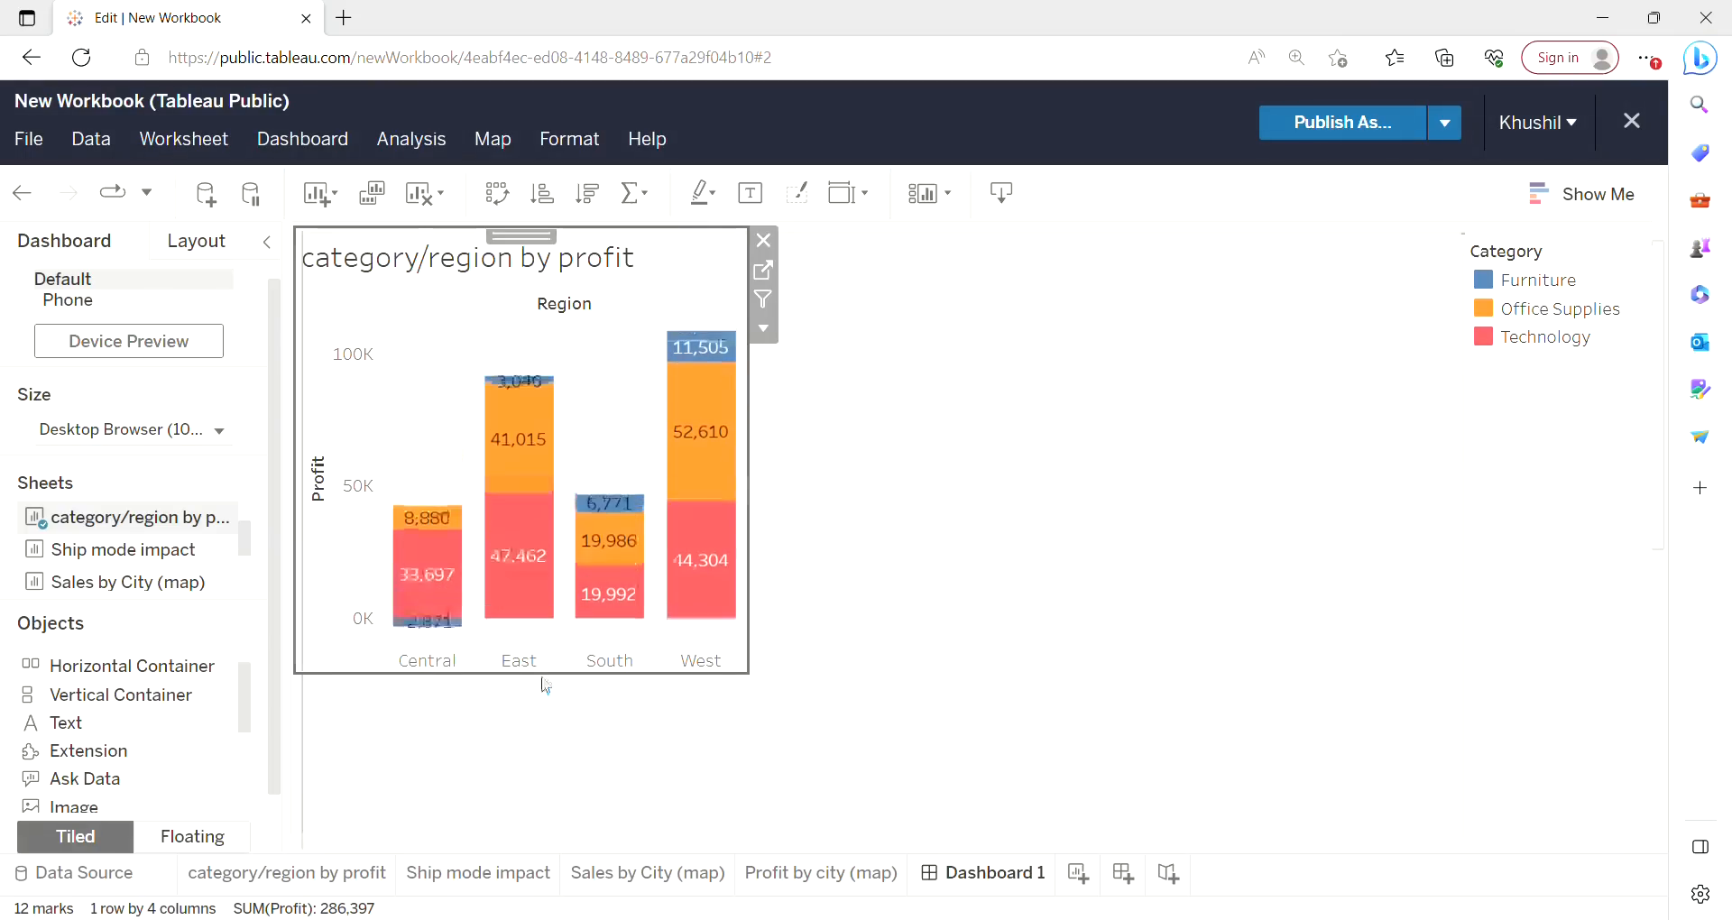
Make the Category legend floating and move it toward the lower right of the dashboard.
{"action": "left_click", "coordinate": [1554, 337]}
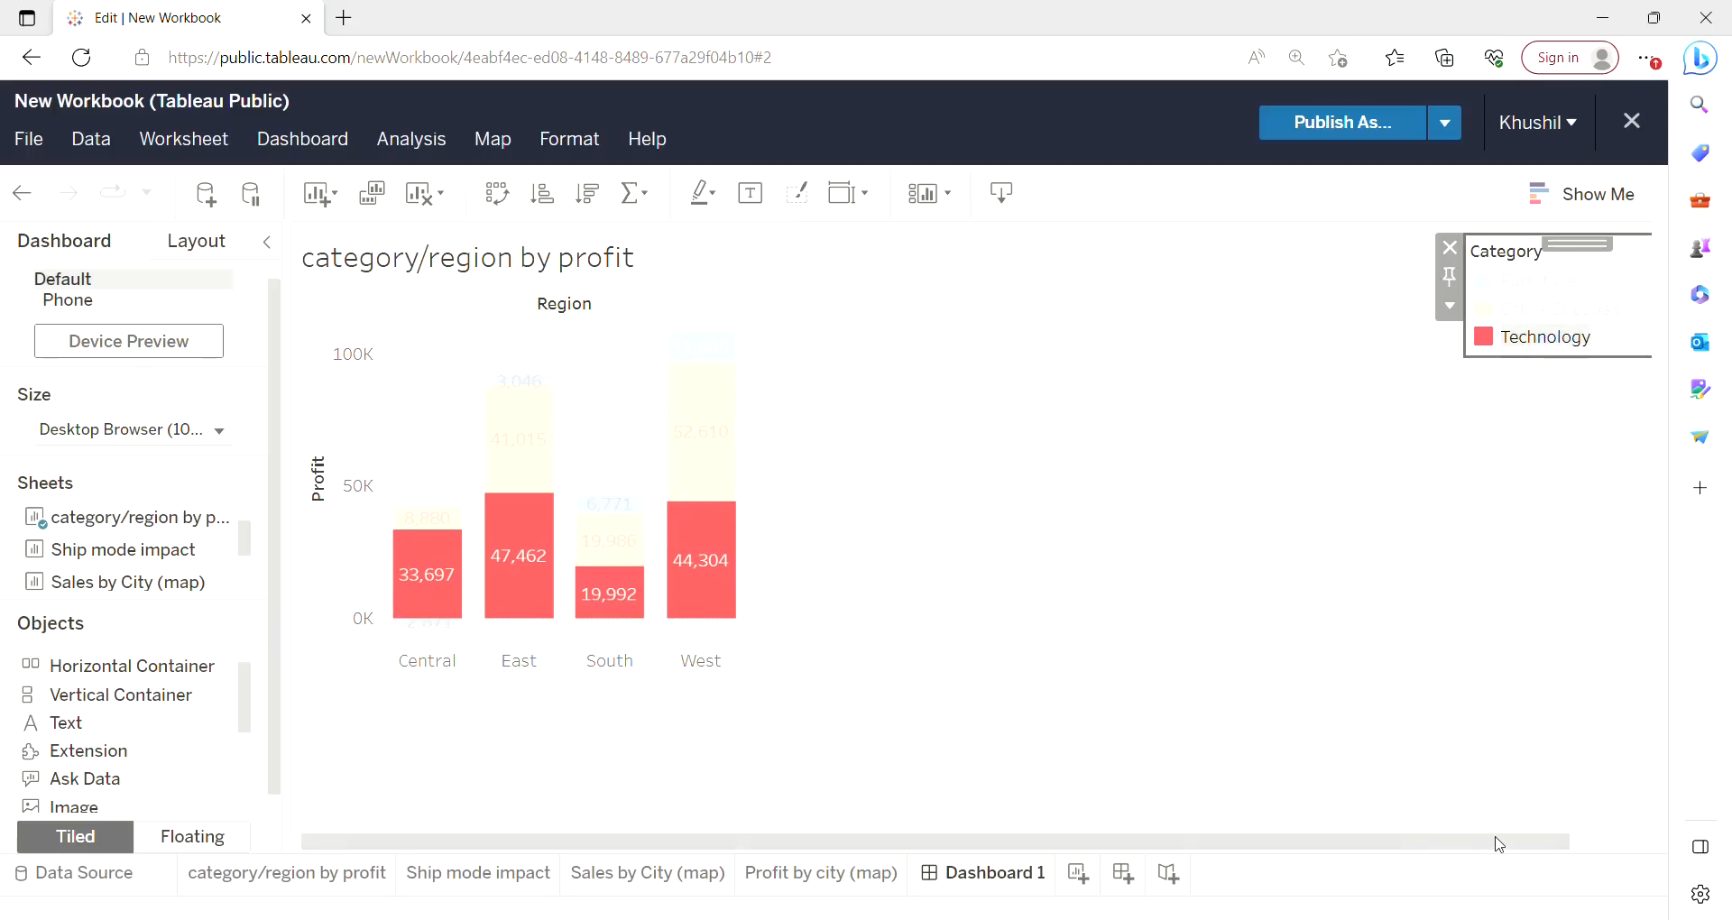
{"action": "left_click_drag", "start_coordinate": [1499, 844], "coordinate": [1566, 844]}
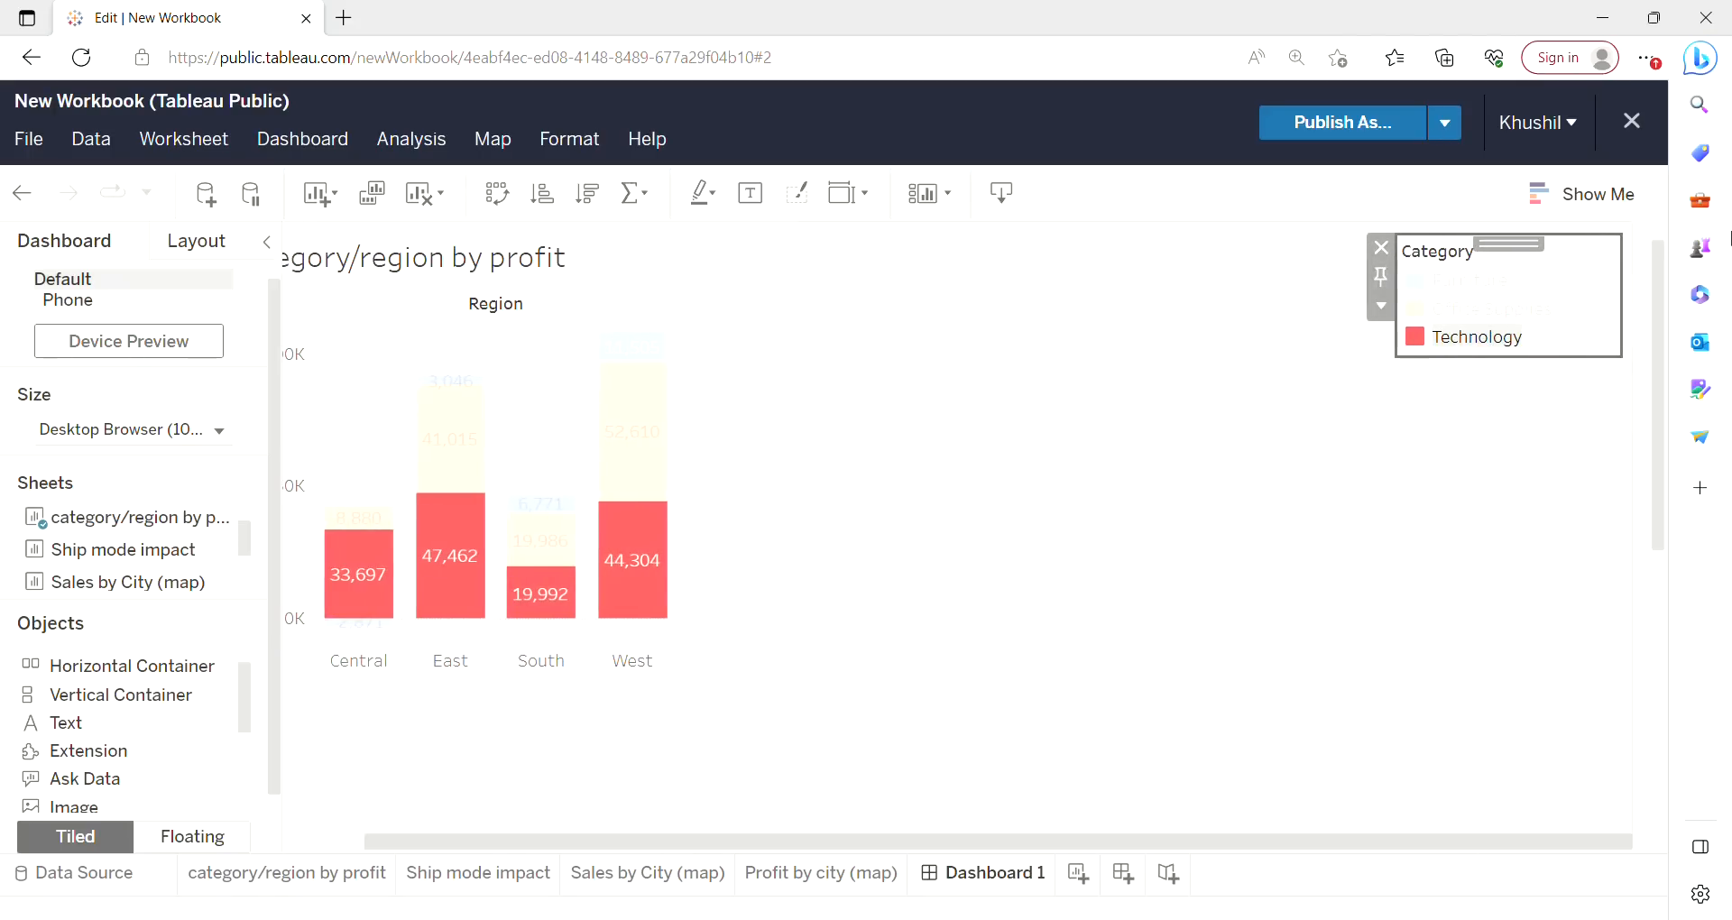
{"action": "left_click", "coordinate": [1385, 304]}
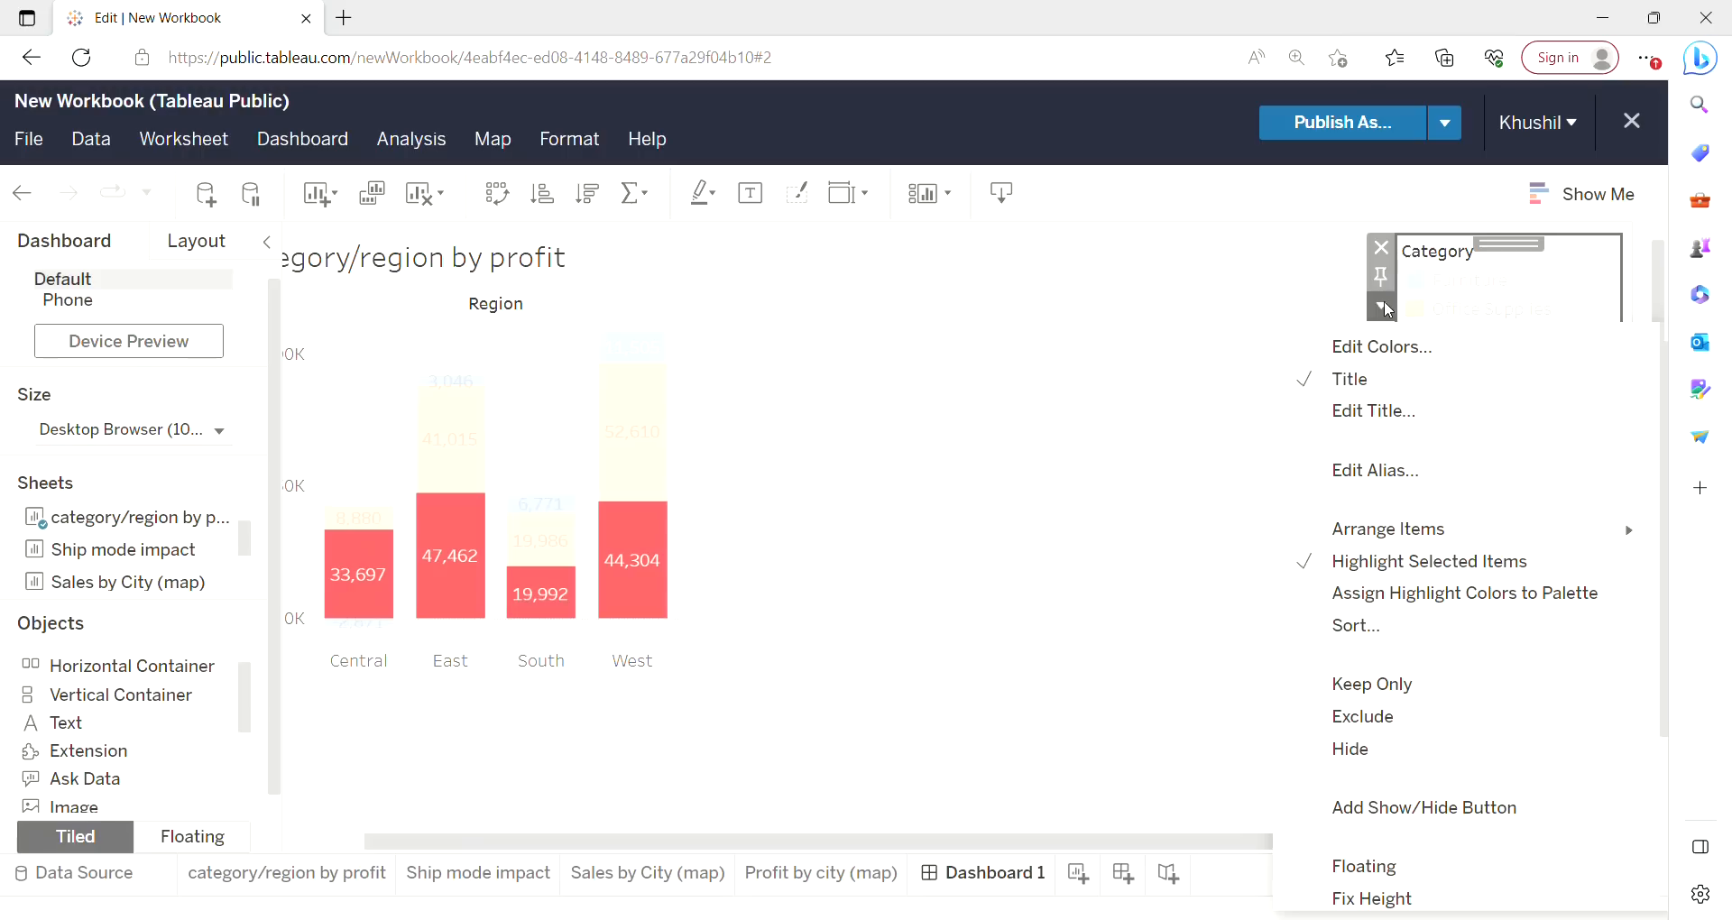
{"action": "left_click", "coordinate": [1367, 867]}
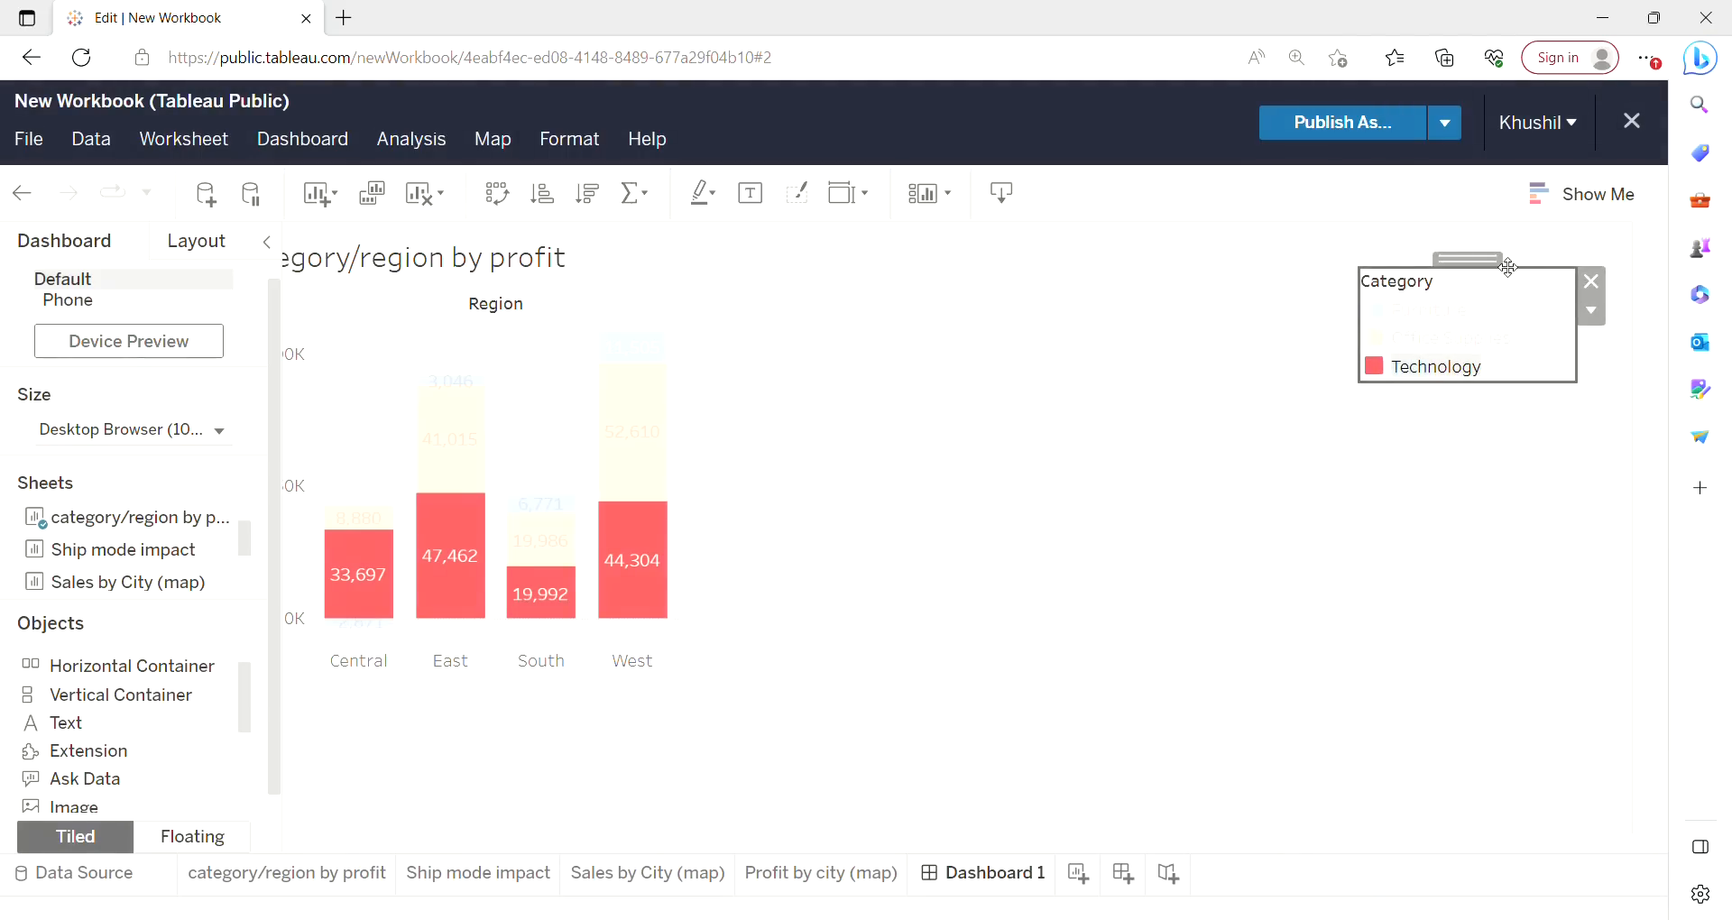
{"action": "left_click_drag", "start_coordinate": [1506, 270], "coordinate": [1065, 502]}
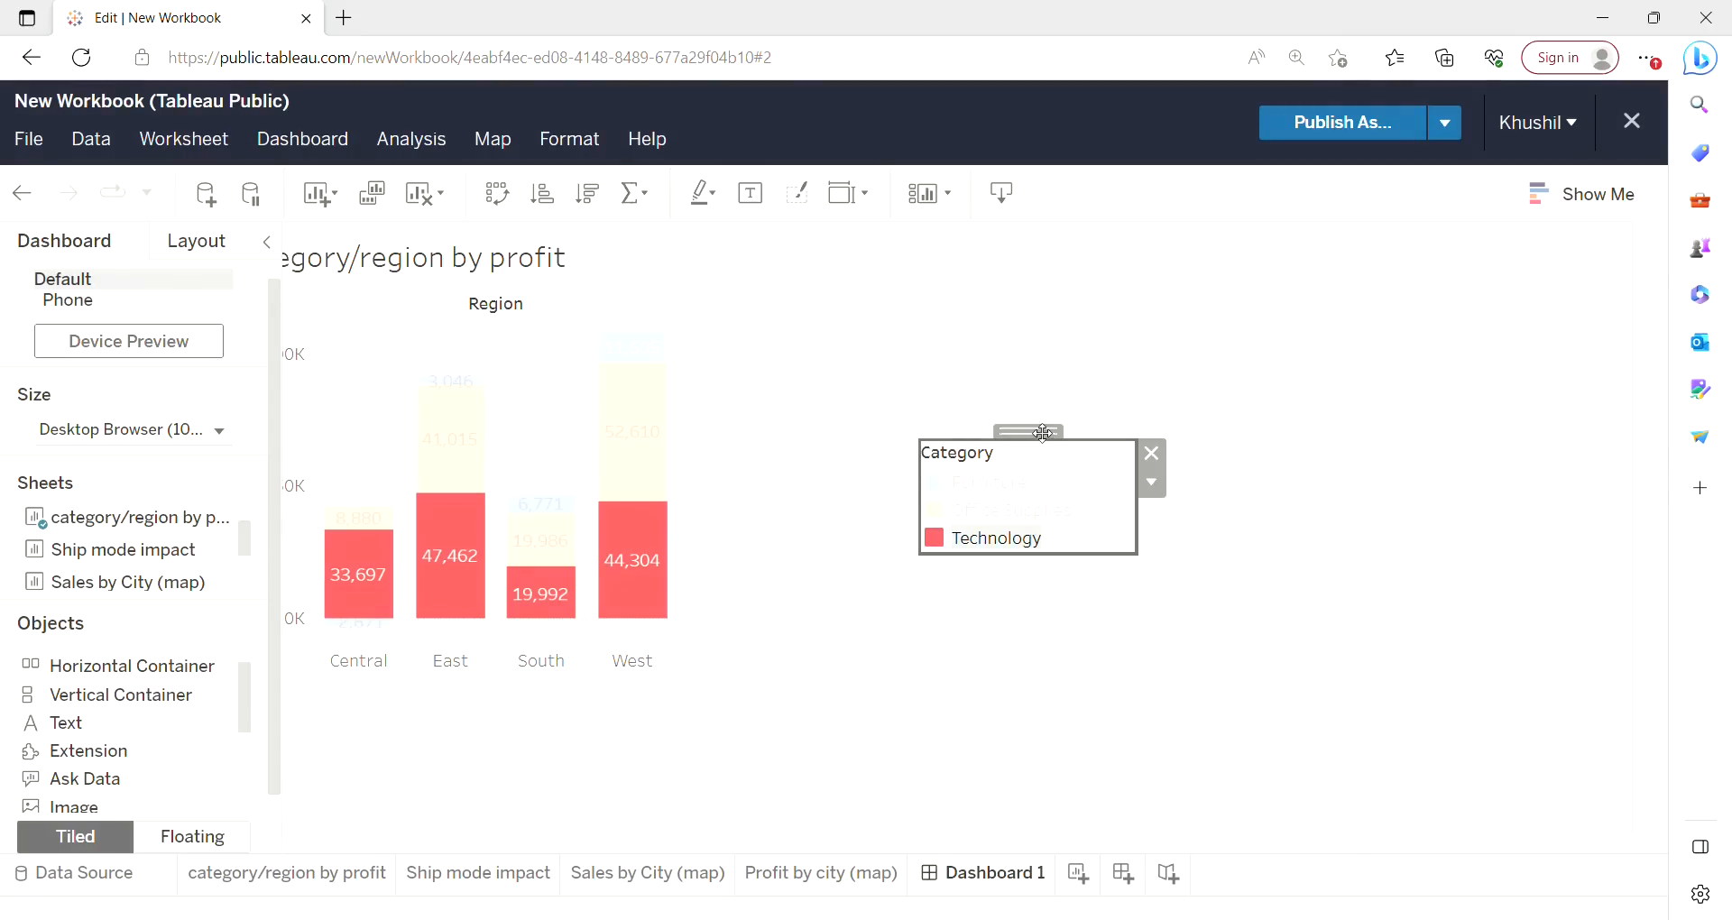
{"action": "left_click_drag", "start_coordinate": [1043, 433], "coordinate": [1262, 629]}
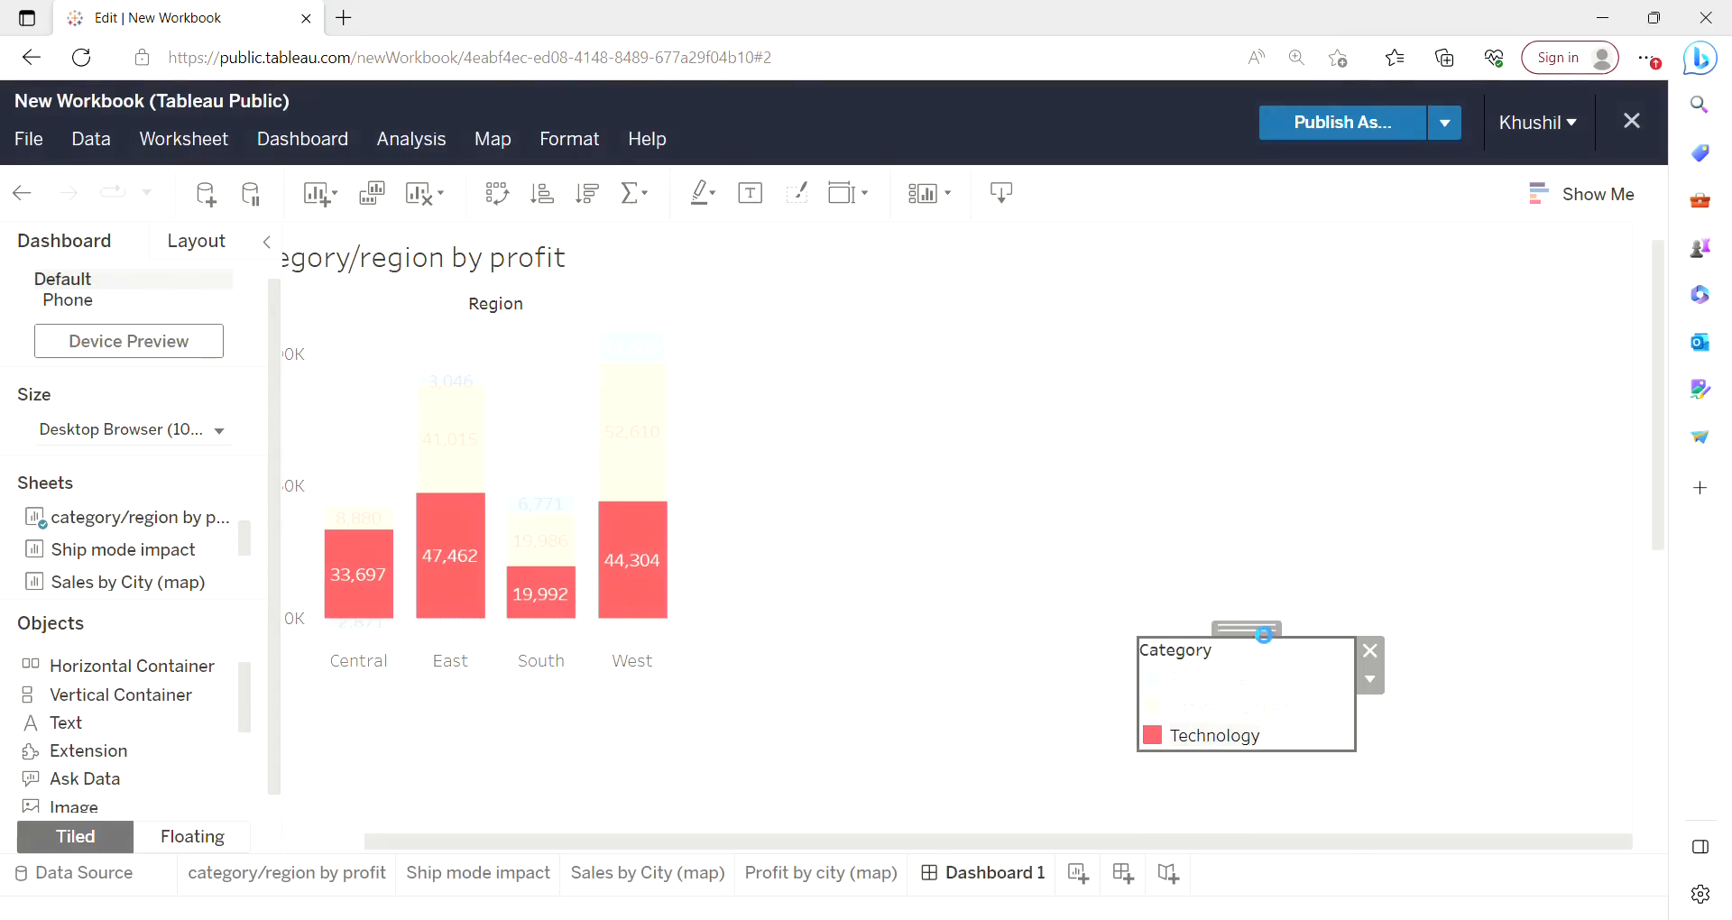
Move the floating category/region by profit chart to the right side of the dashboard.
{"action": "left_click", "coordinate": [395, 264]}
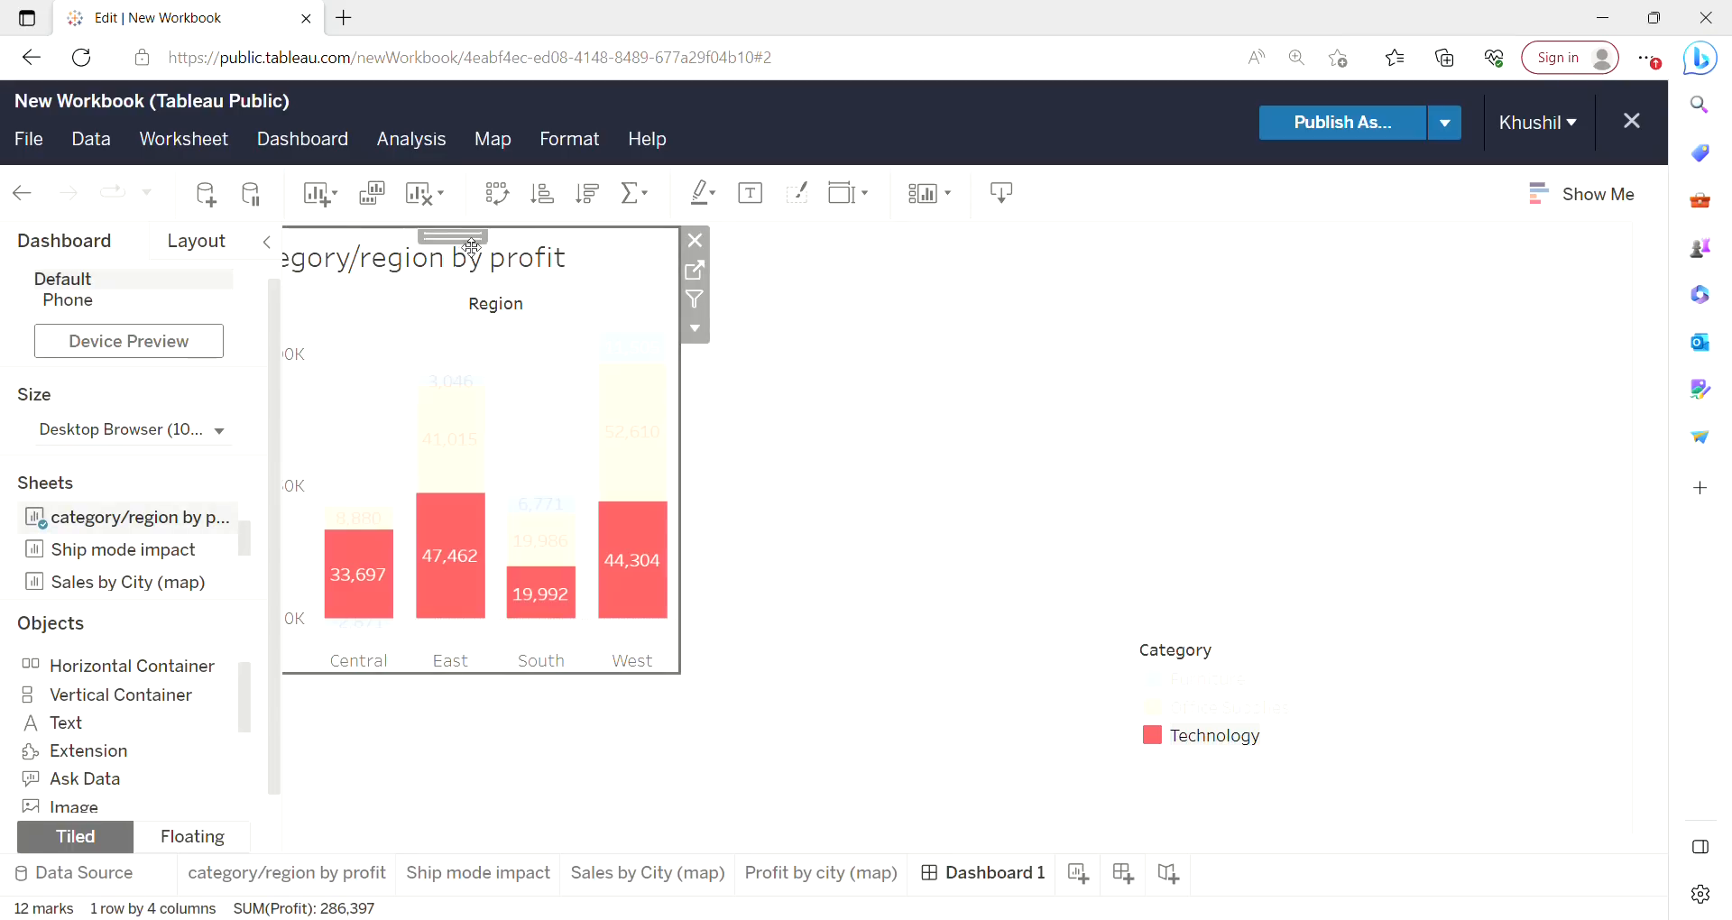
{"action": "left_click_drag", "start_coordinate": [471, 246], "coordinate": [1375, 259]}
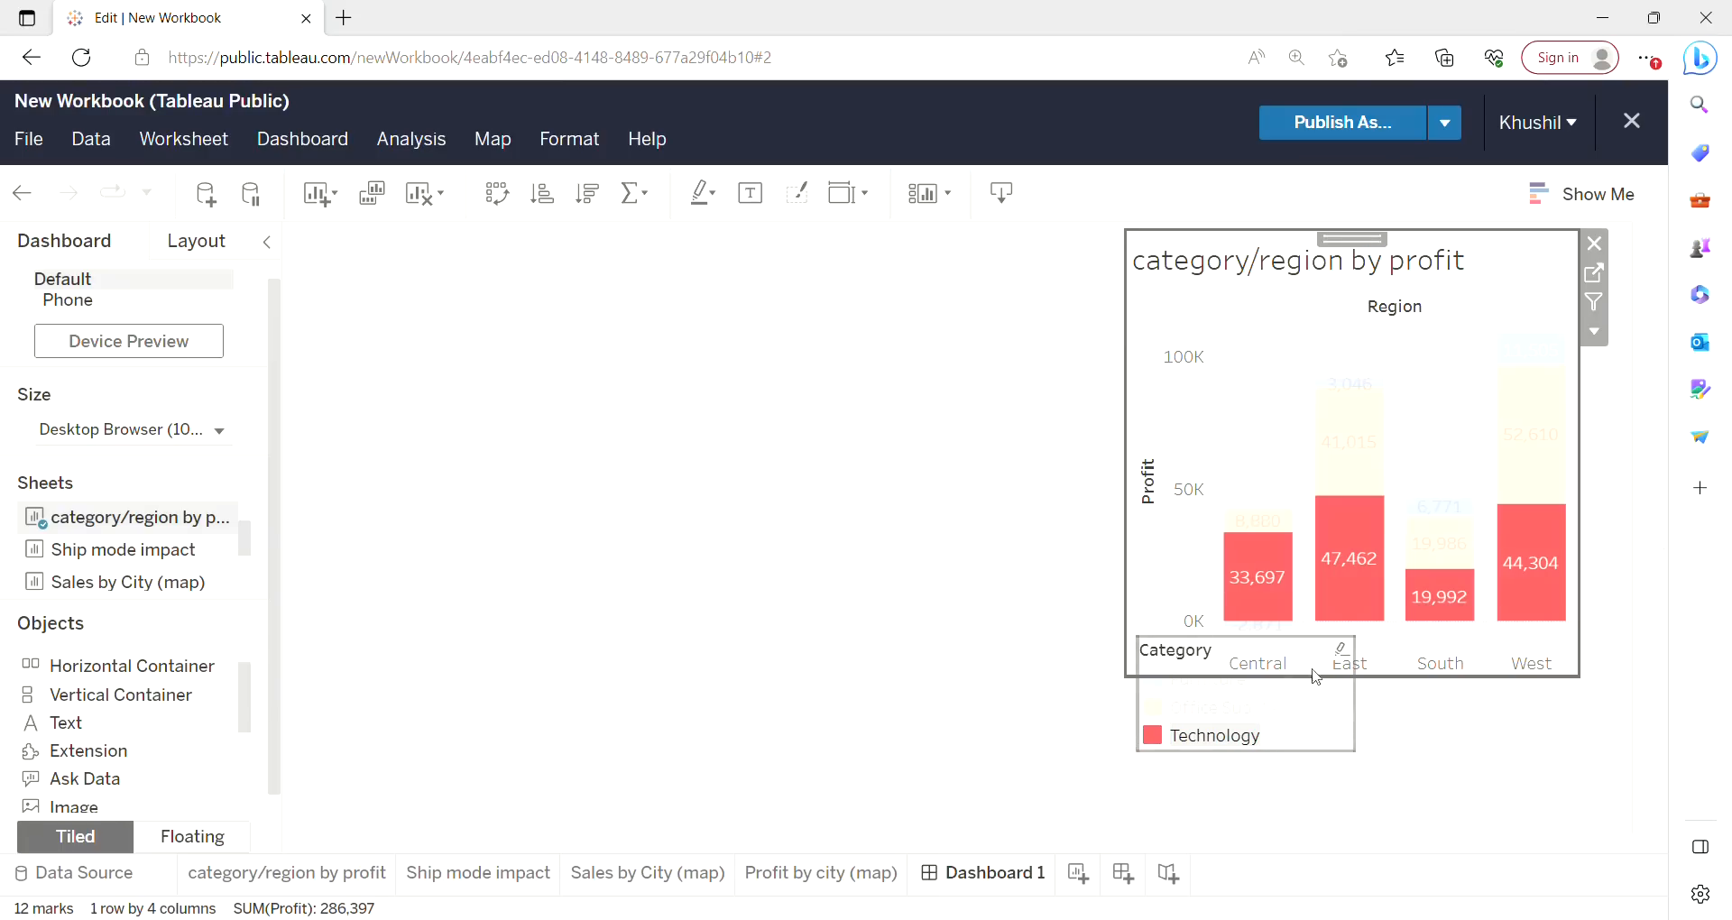
{"action": "left_click", "coordinate": [1322, 688]}
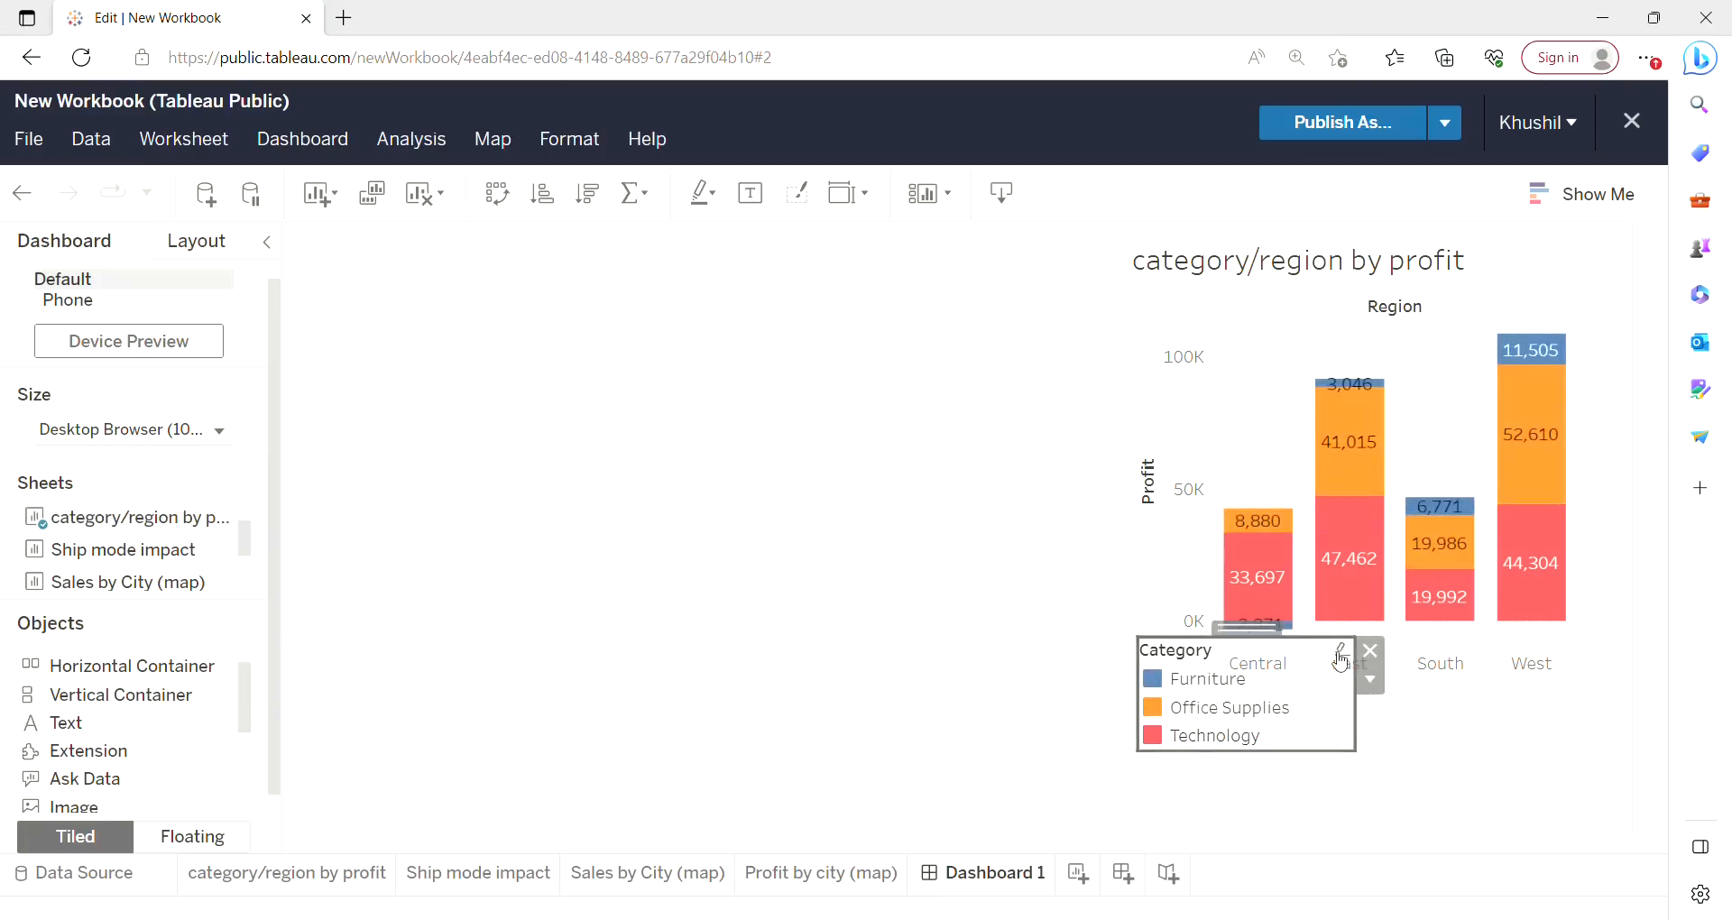
Arrange the Category legend items in a single row.
{"action": "left_click", "coordinate": [1370, 681]}
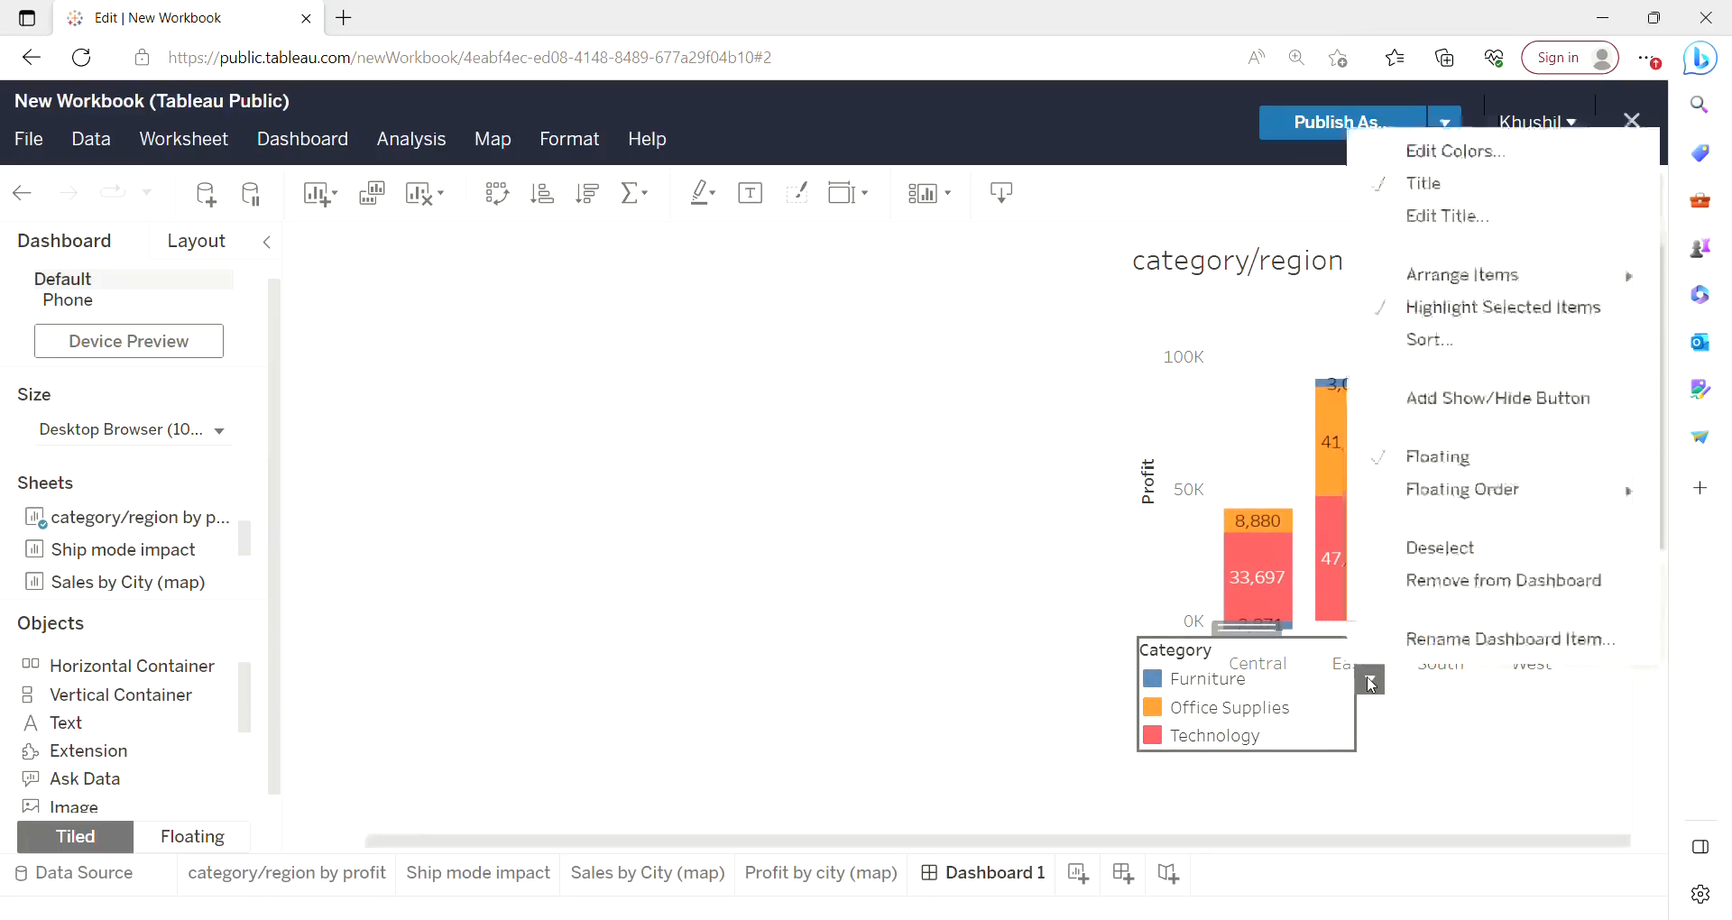
{"action": "mouse_move", "coordinate": [1473, 293]}
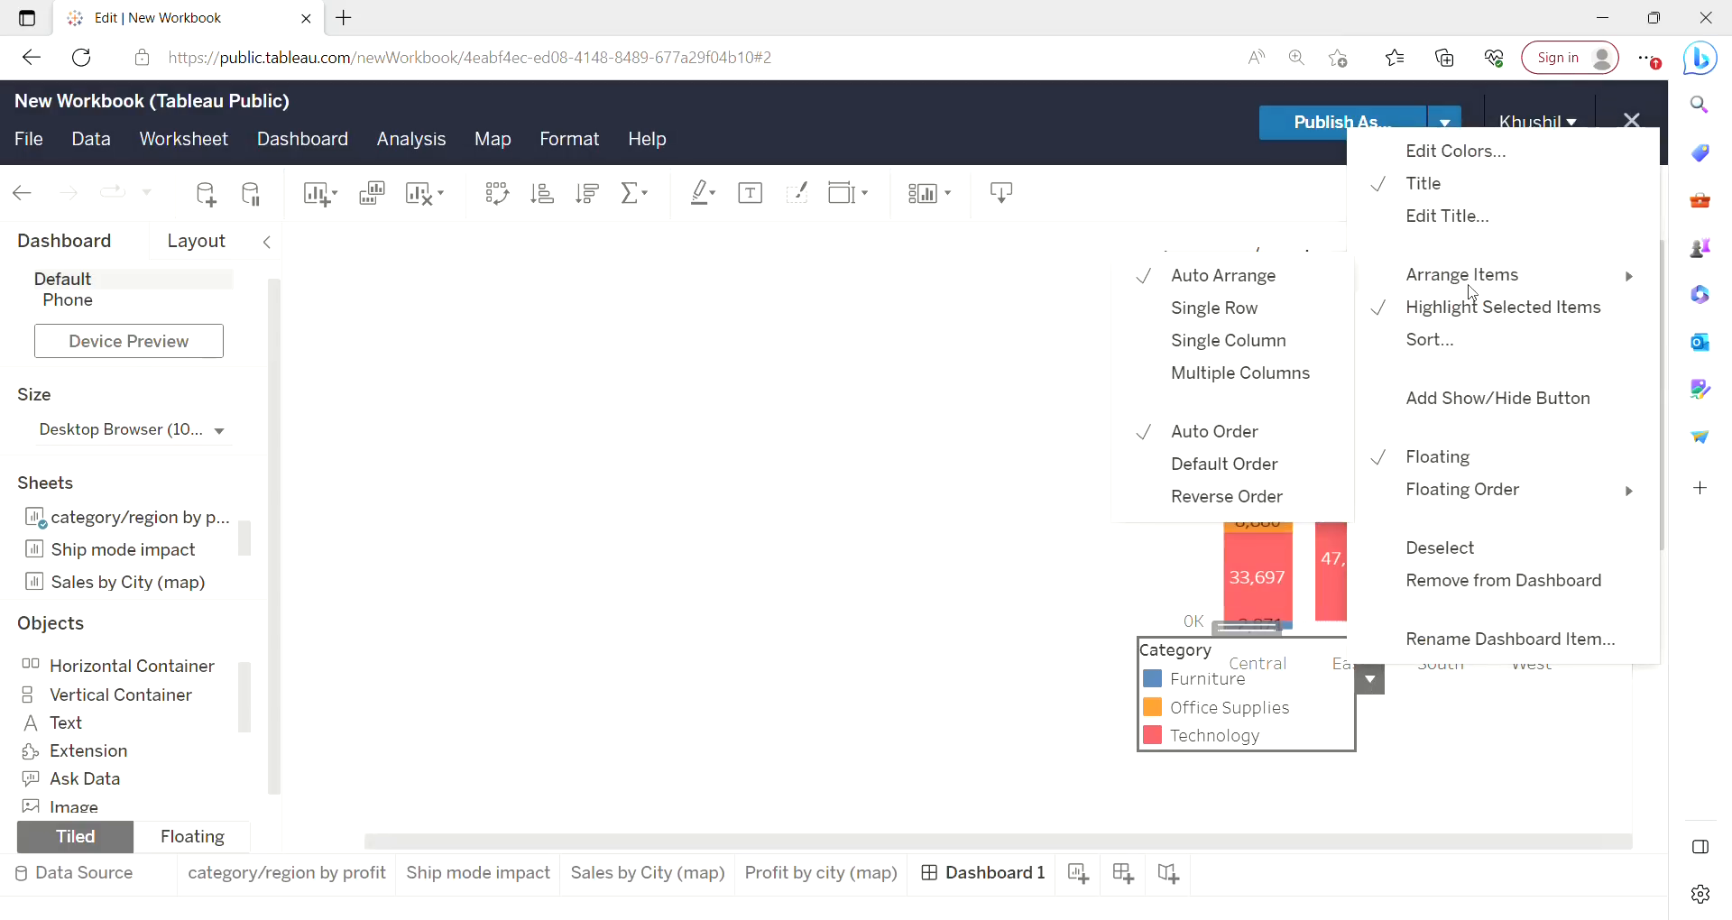
{"action": "left_click", "coordinate": [1254, 311]}
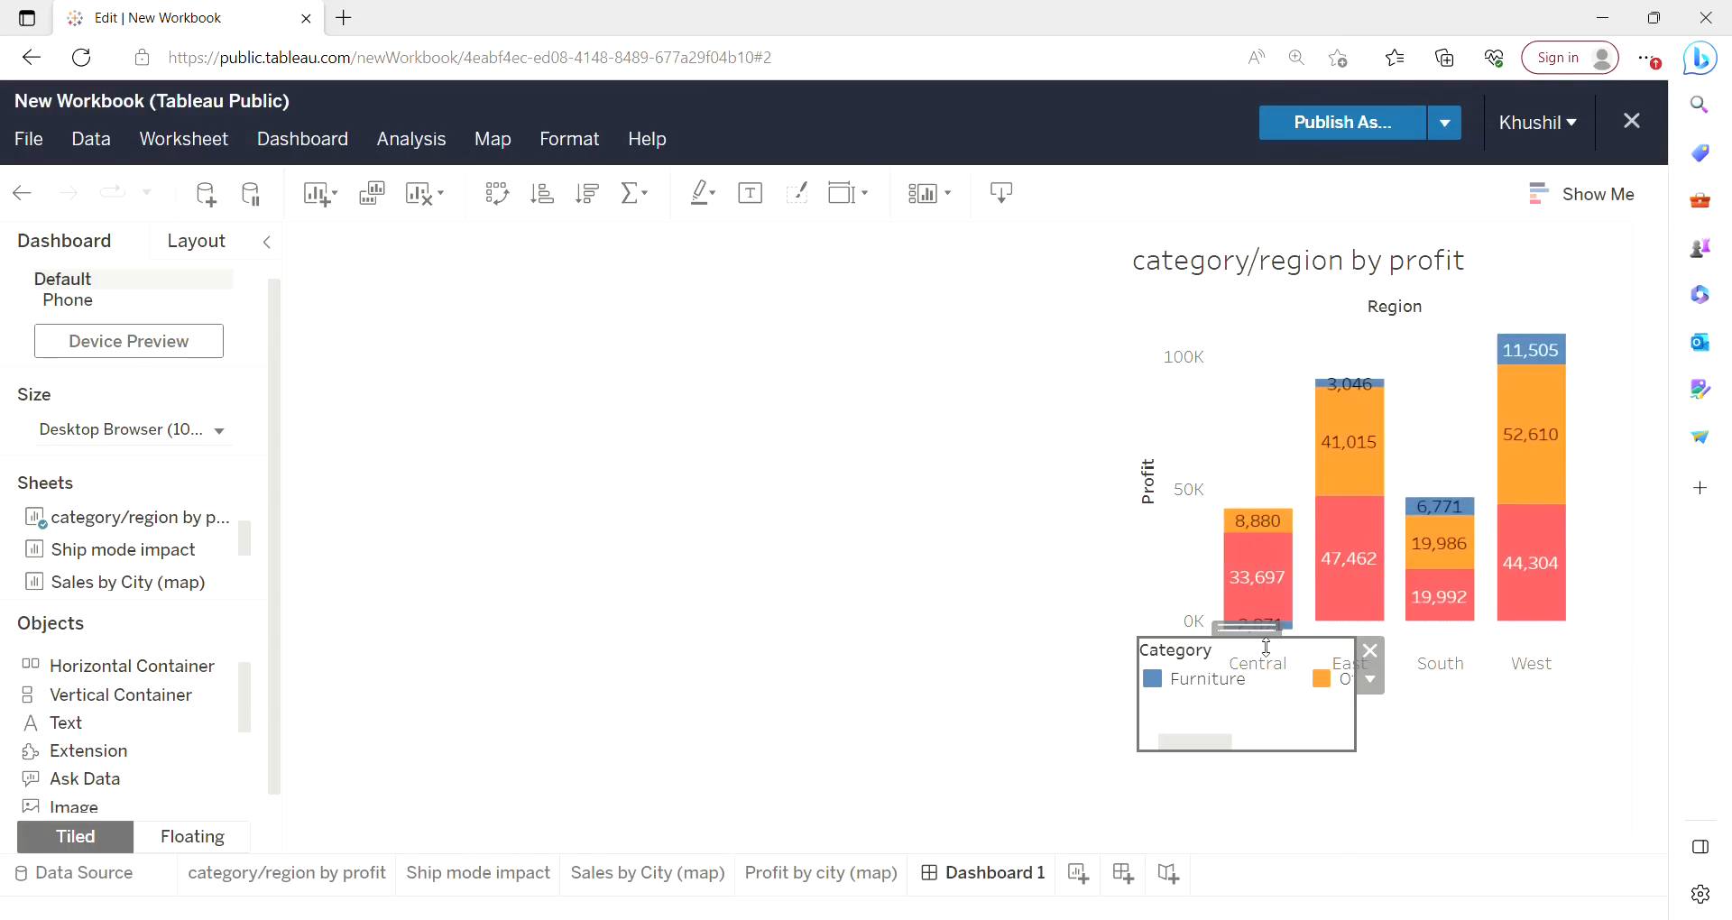
Reposition the Category legend just below the chart and resize it into a wide, short strip.
{"action": "left_click_drag", "start_coordinate": [1269, 630], "coordinate": [1195, 657]}
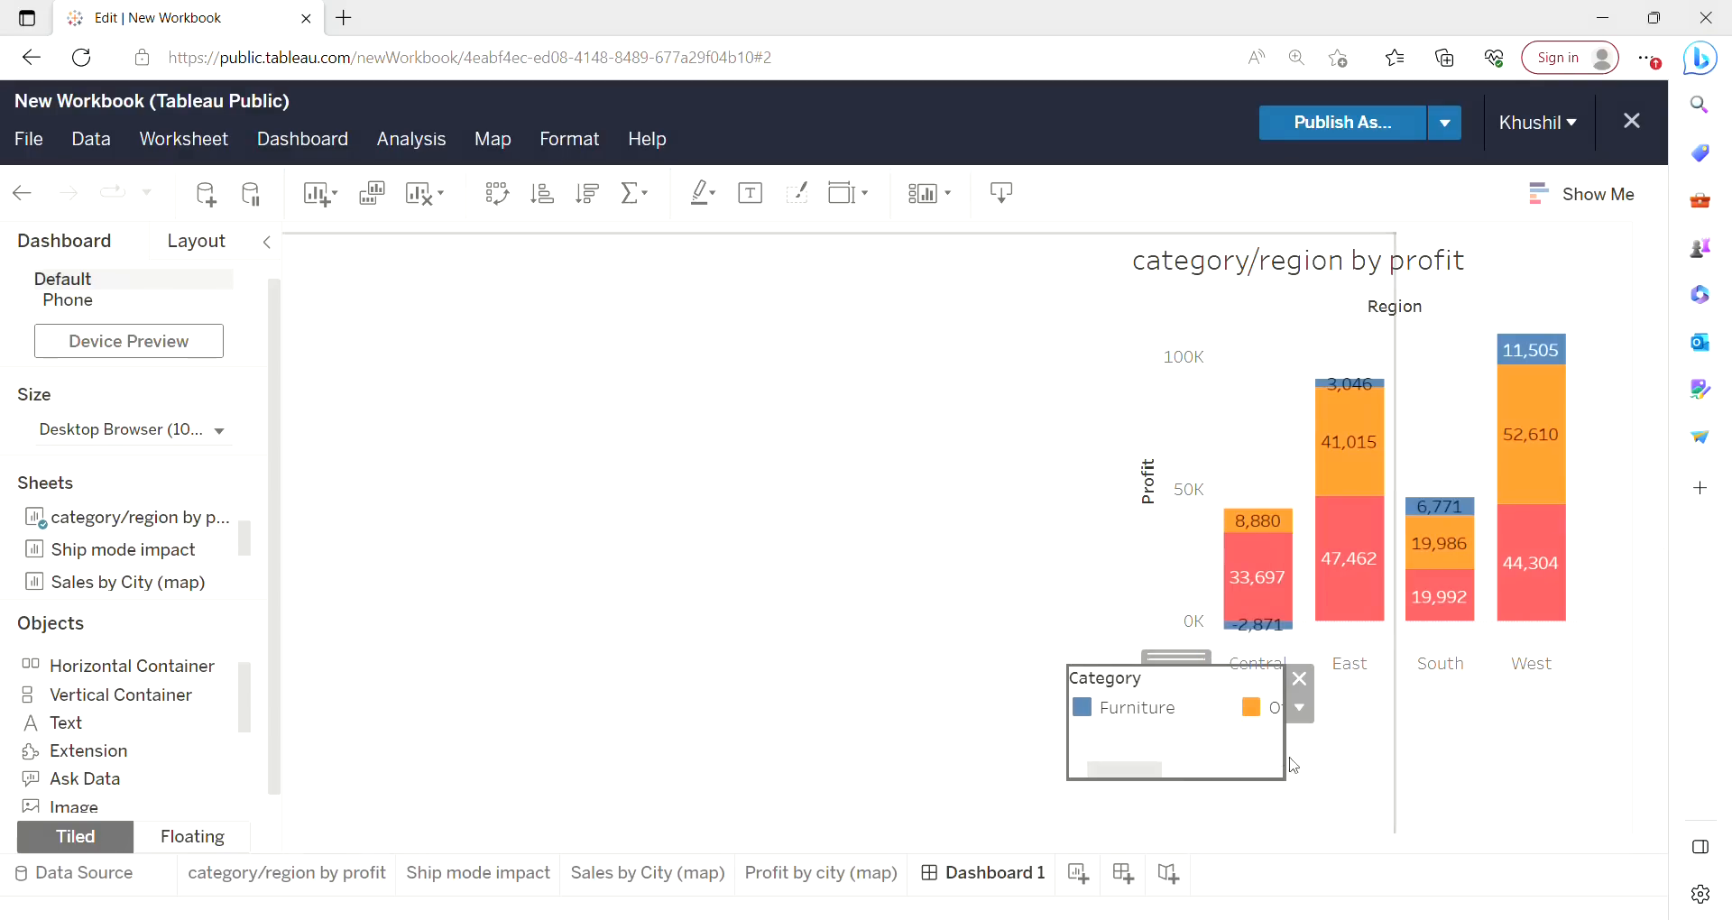
{"action": "left_click", "coordinate": [1301, 711]}
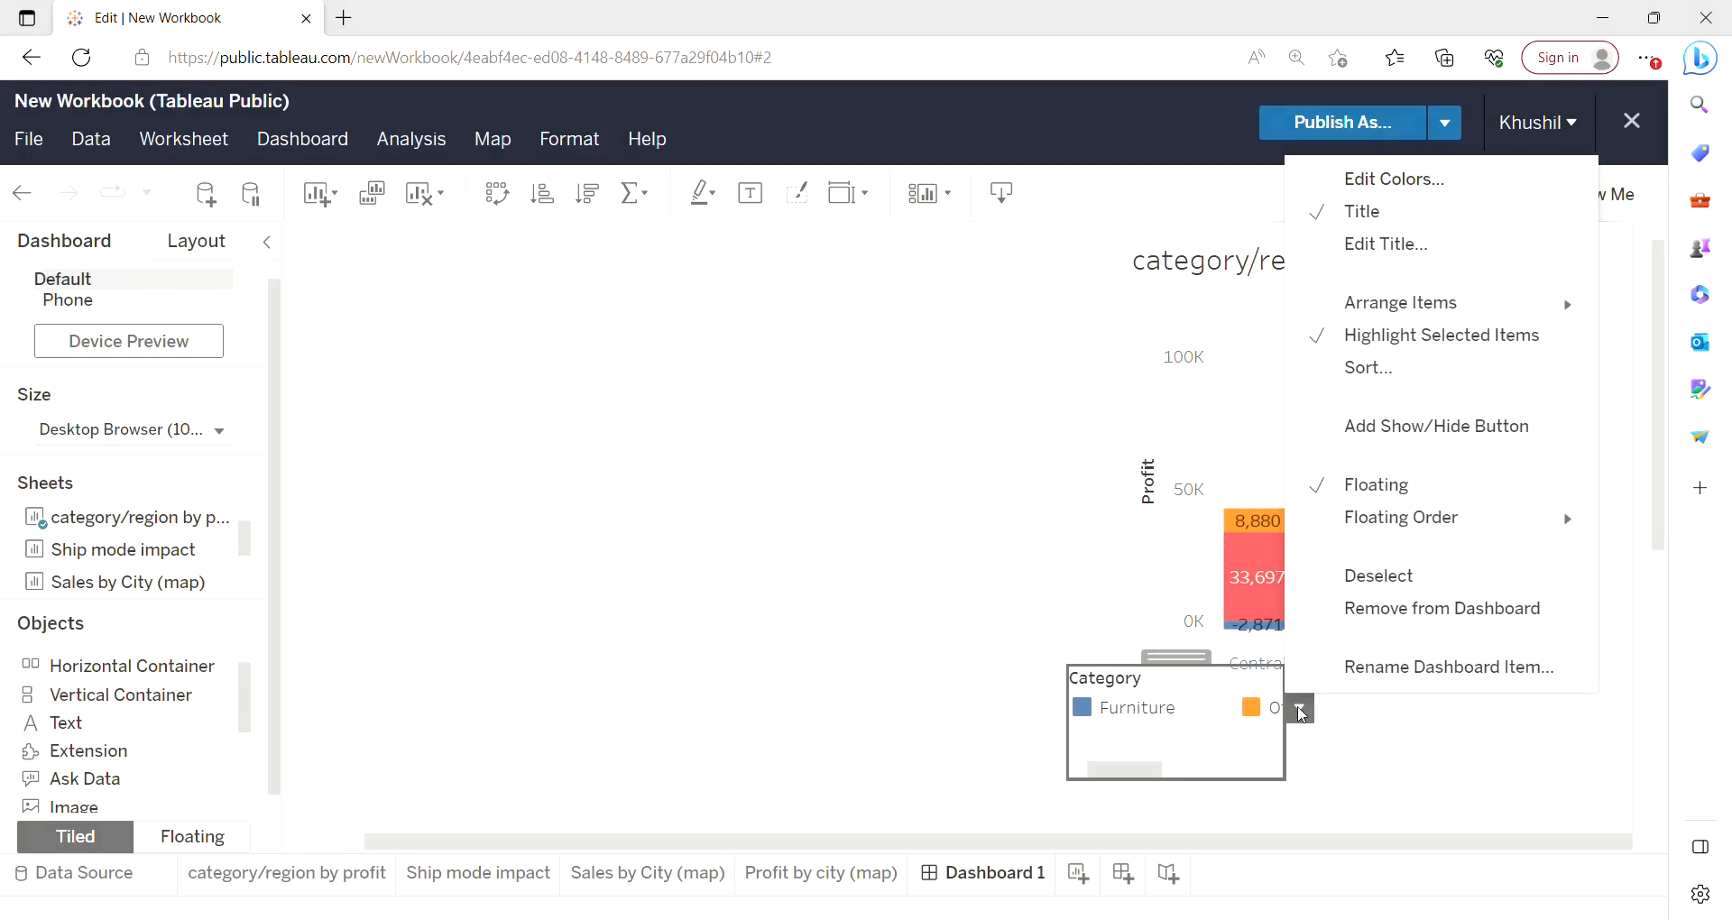
{"action": "mouse_move", "coordinate": [1394, 314]}
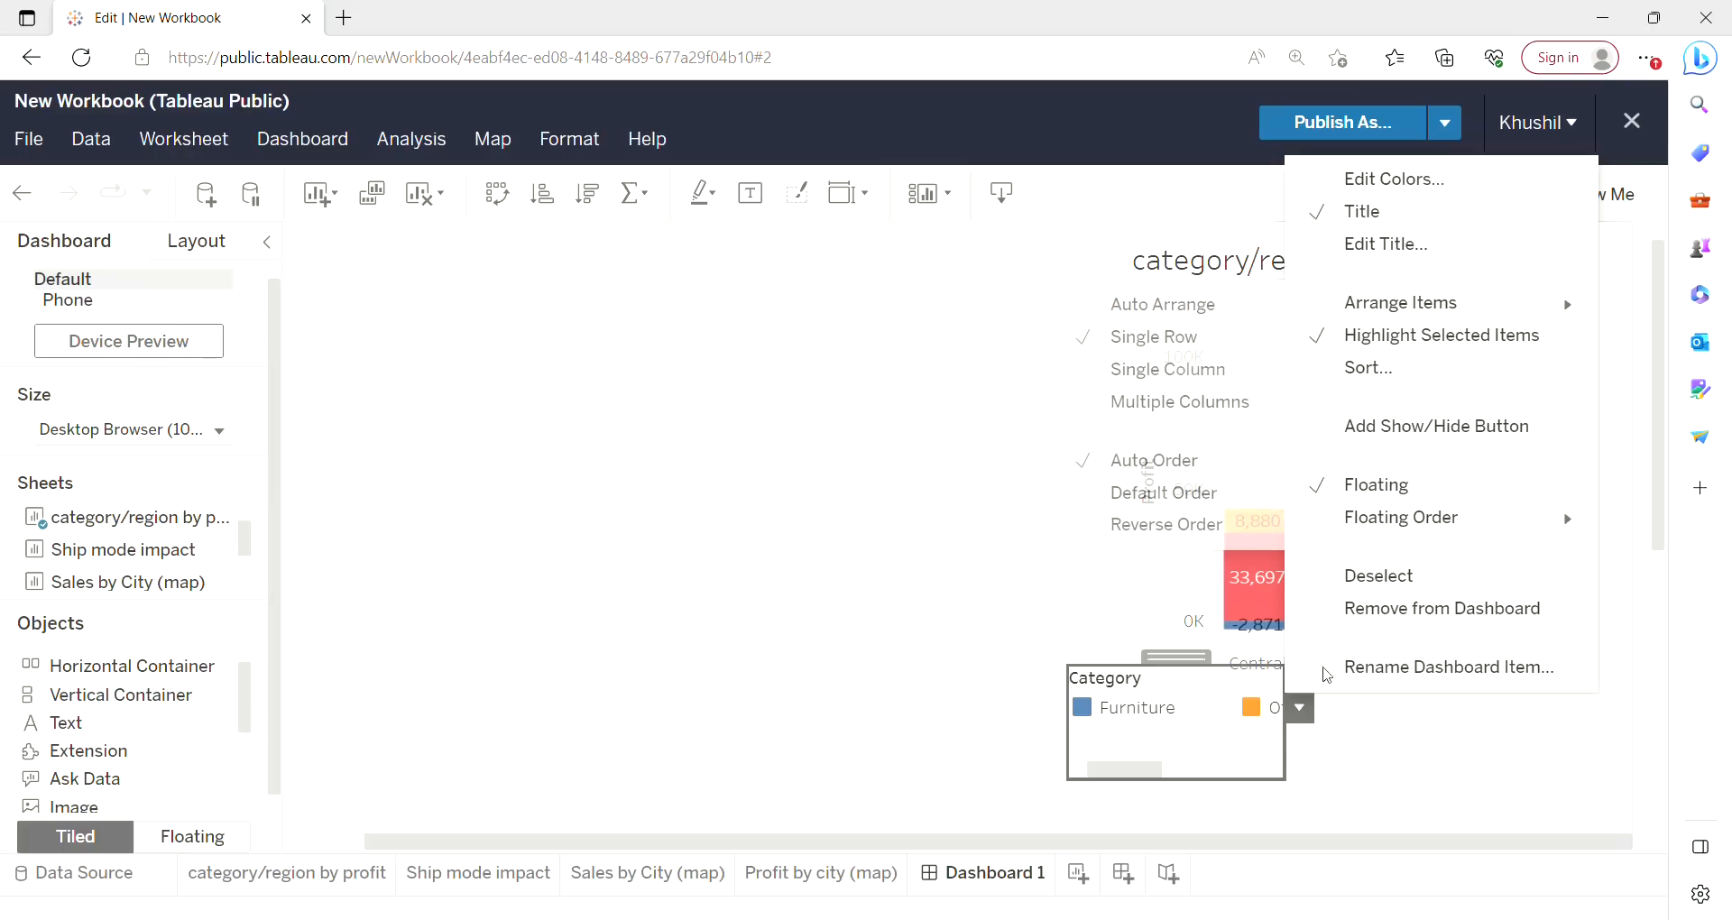
{"action": "left_click", "coordinate": [1018, 559]}
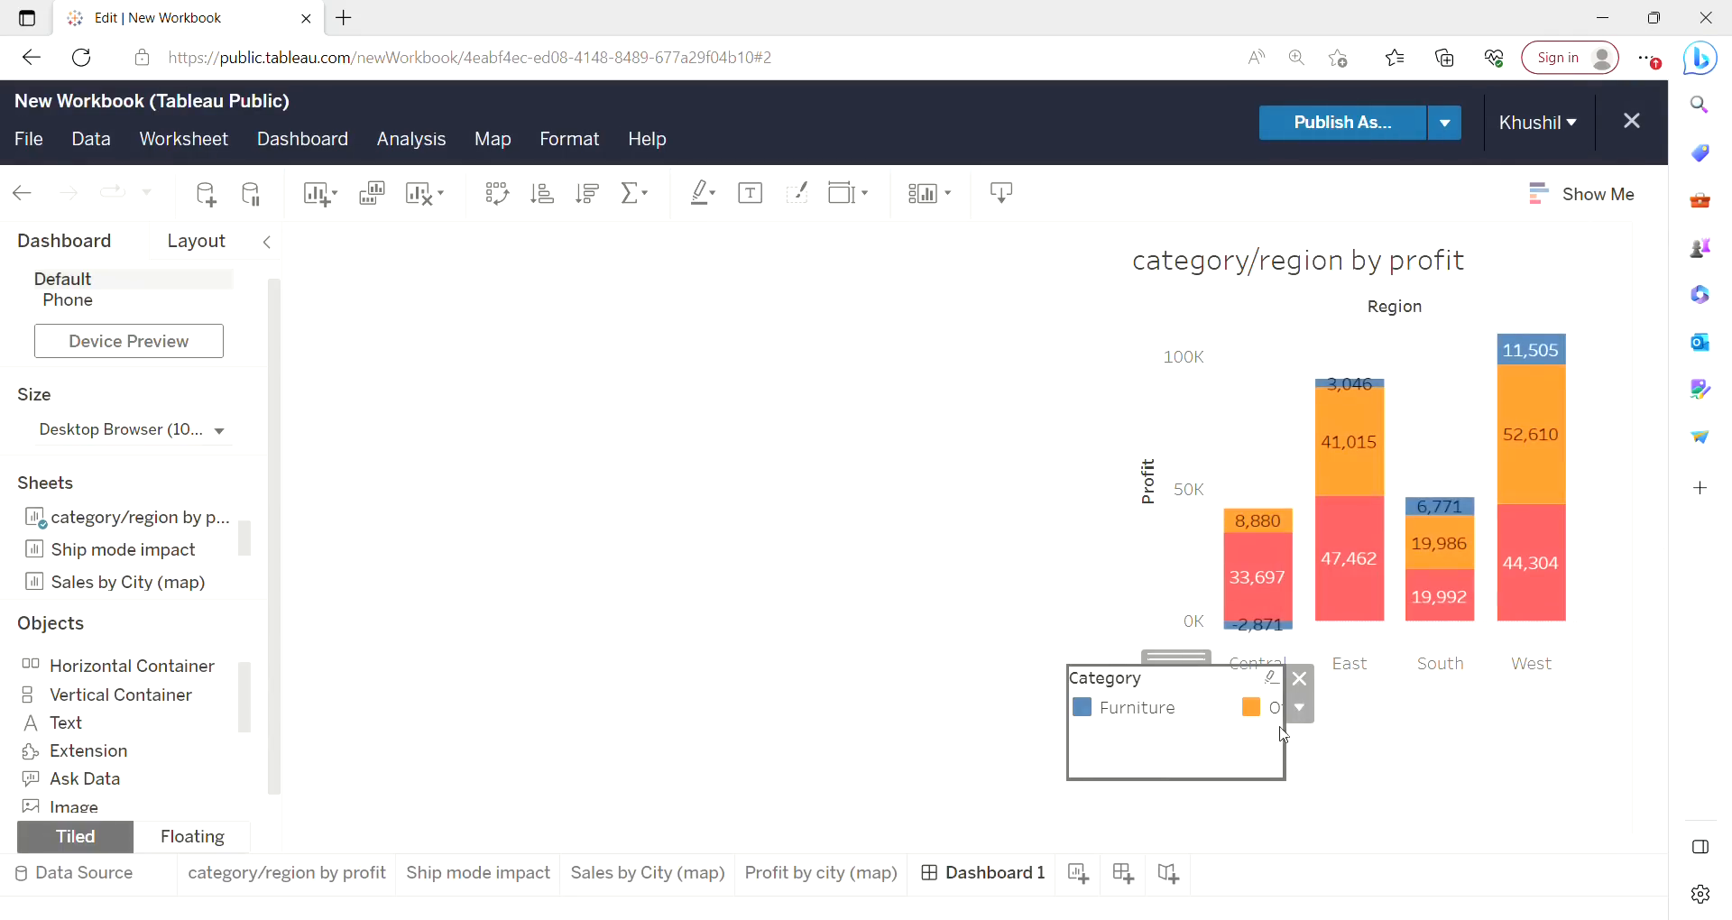
{"action": "left_click_drag", "start_coordinate": [1297, 731], "coordinate": [1654, 730]}
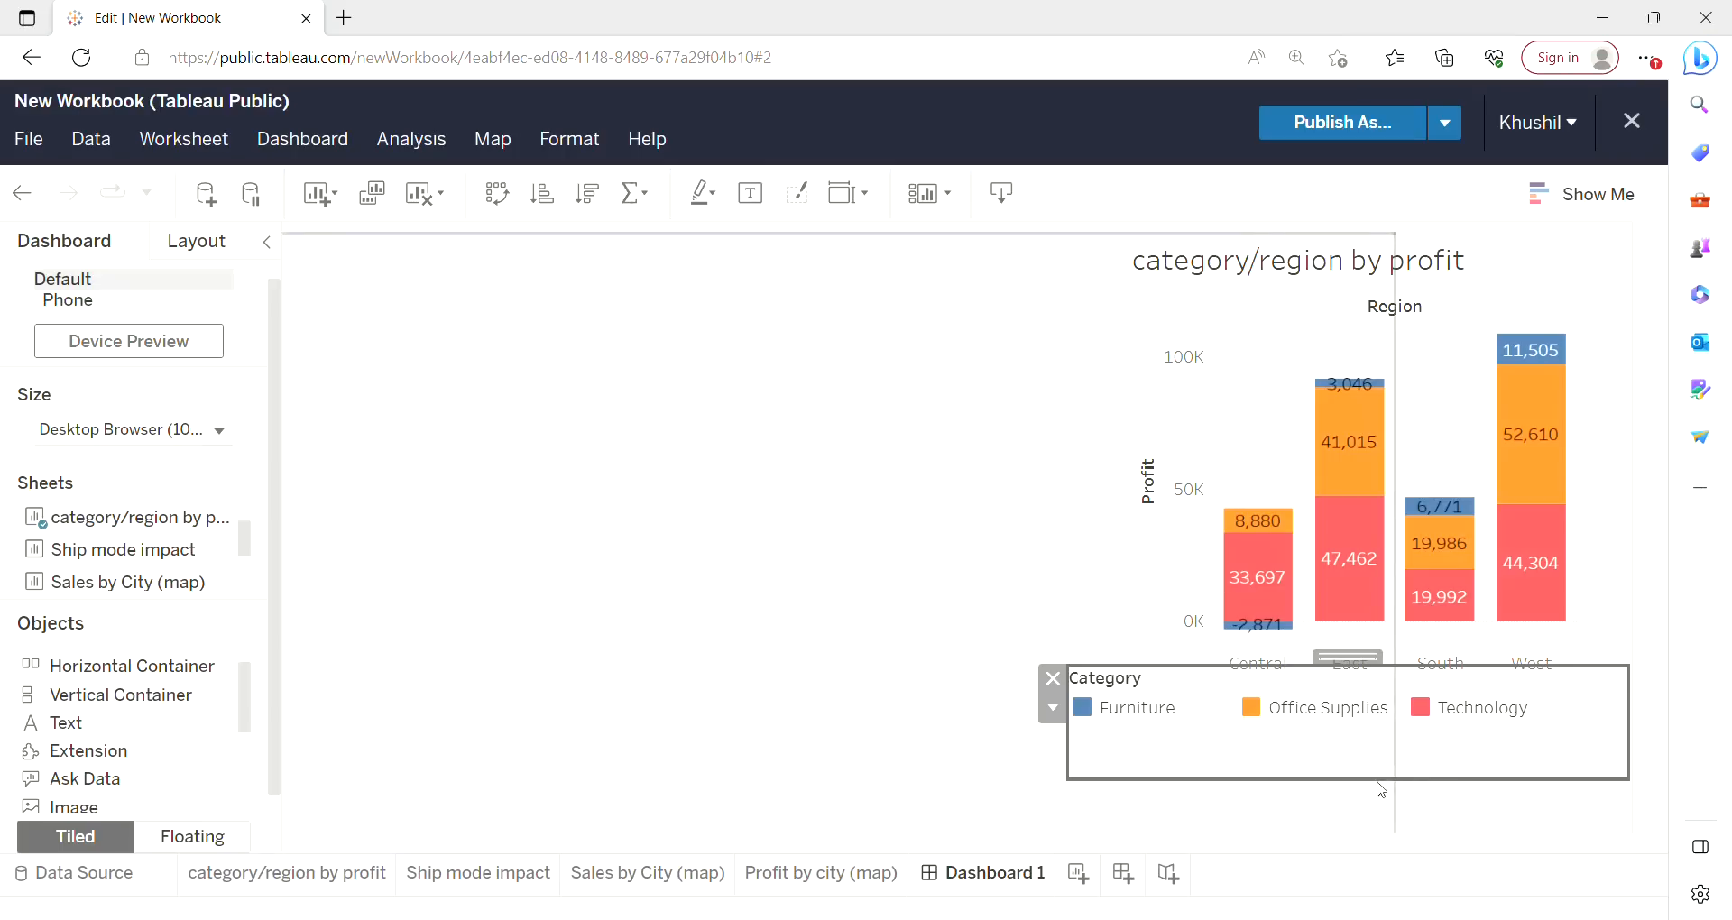
{"action": "left_click_drag", "start_coordinate": [1390, 787], "coordinate": [1399, 739]}
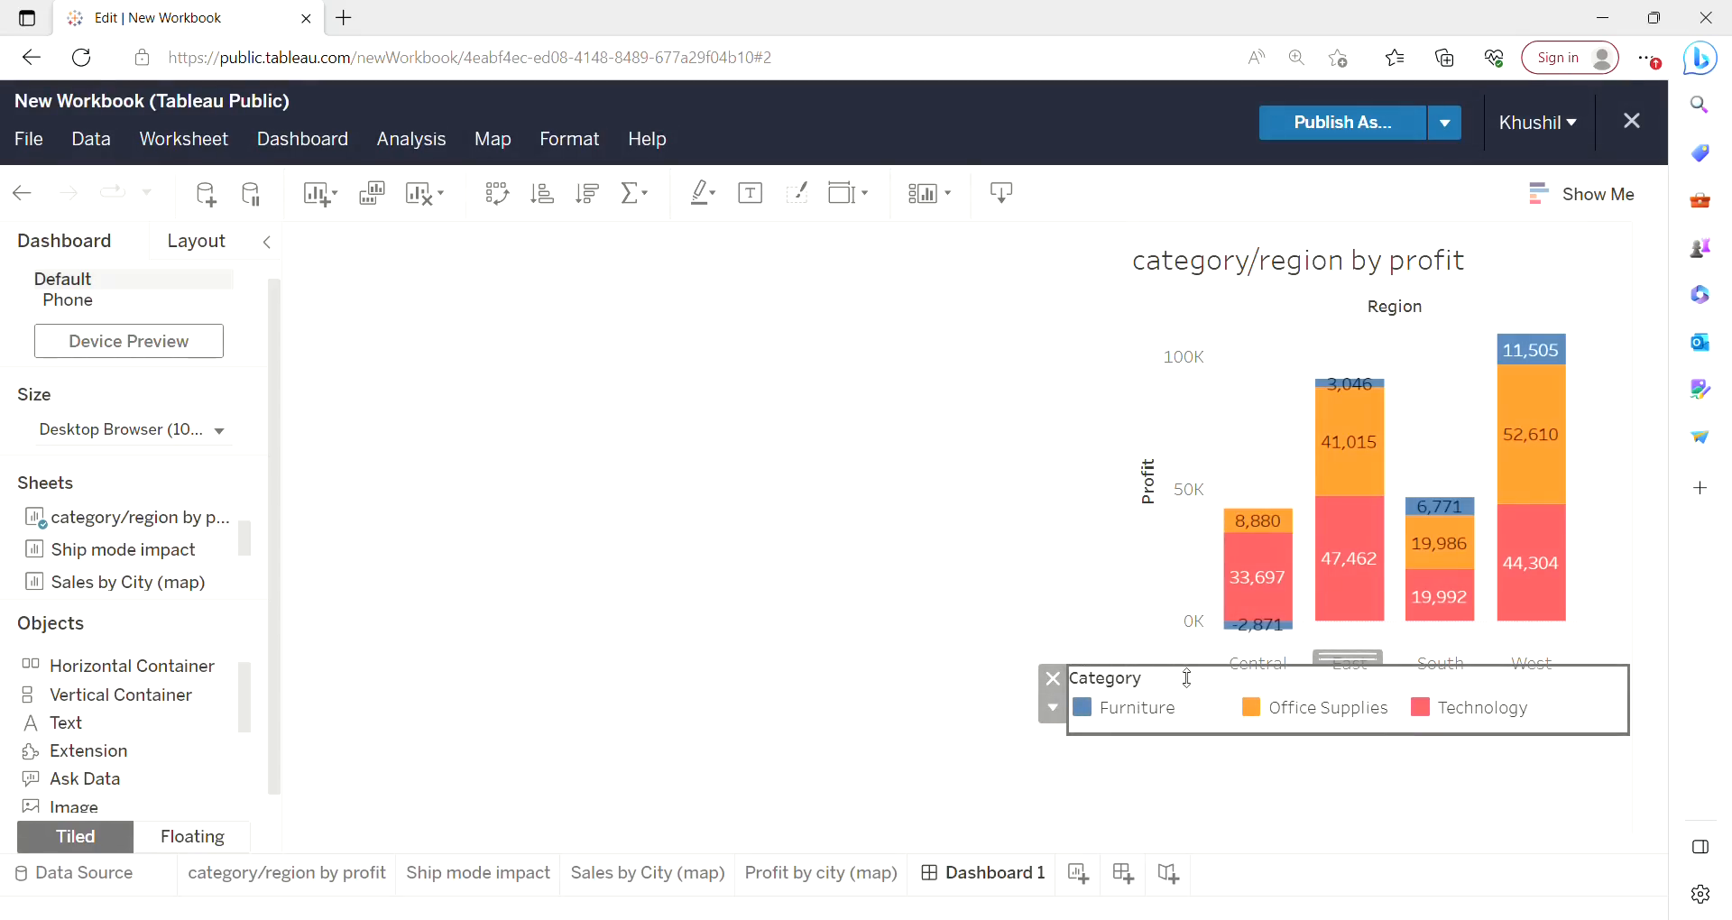
{"action": "left_click_drag", "start_coordinate": [1187, 678], "coordinate": [1187, 696]}
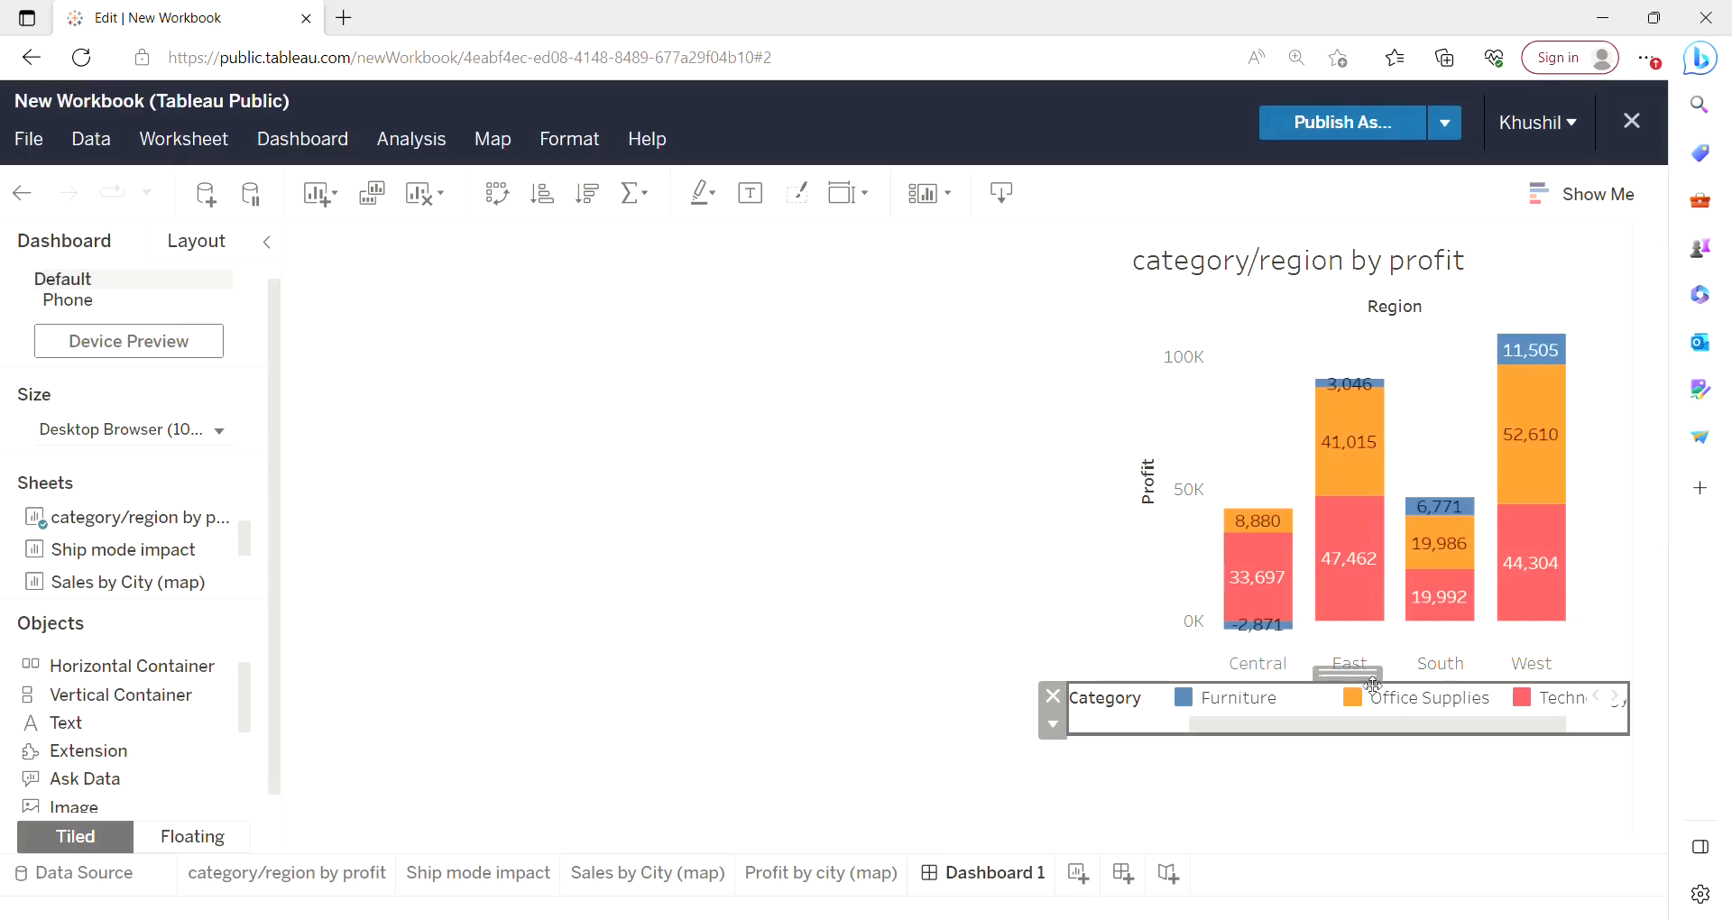
{"action": "left_click_drag", "start_coordinate": [1379, 679], "coordinate": [1406, 664]}
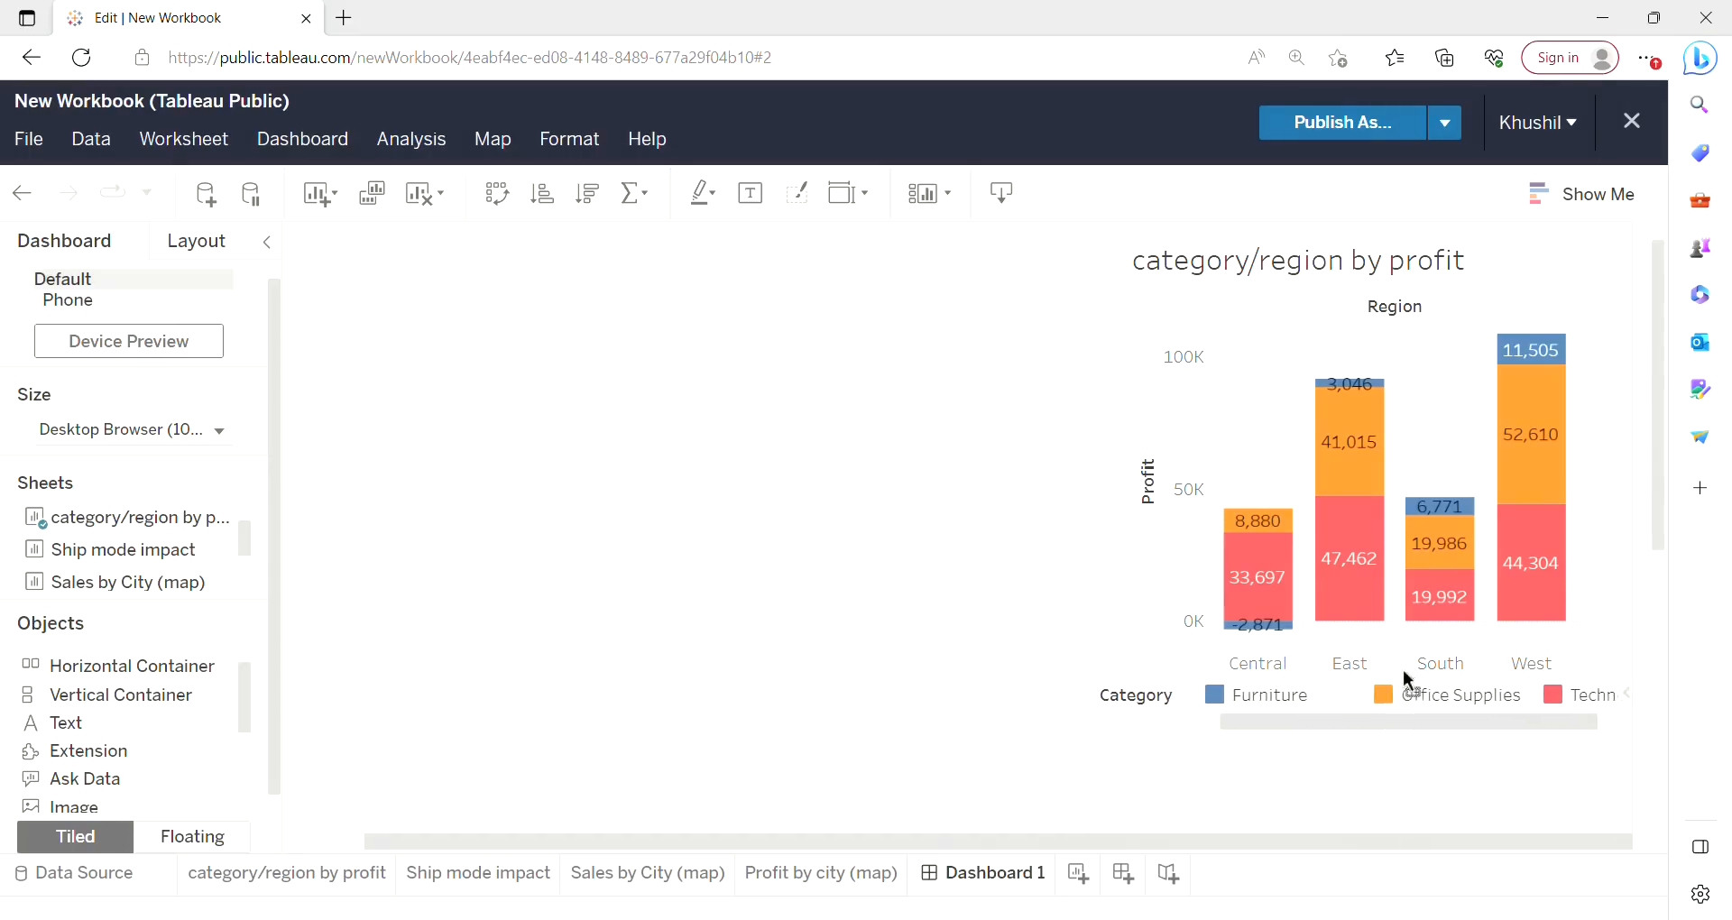
{"action": "left_click", "coordinate": [917, 575]}
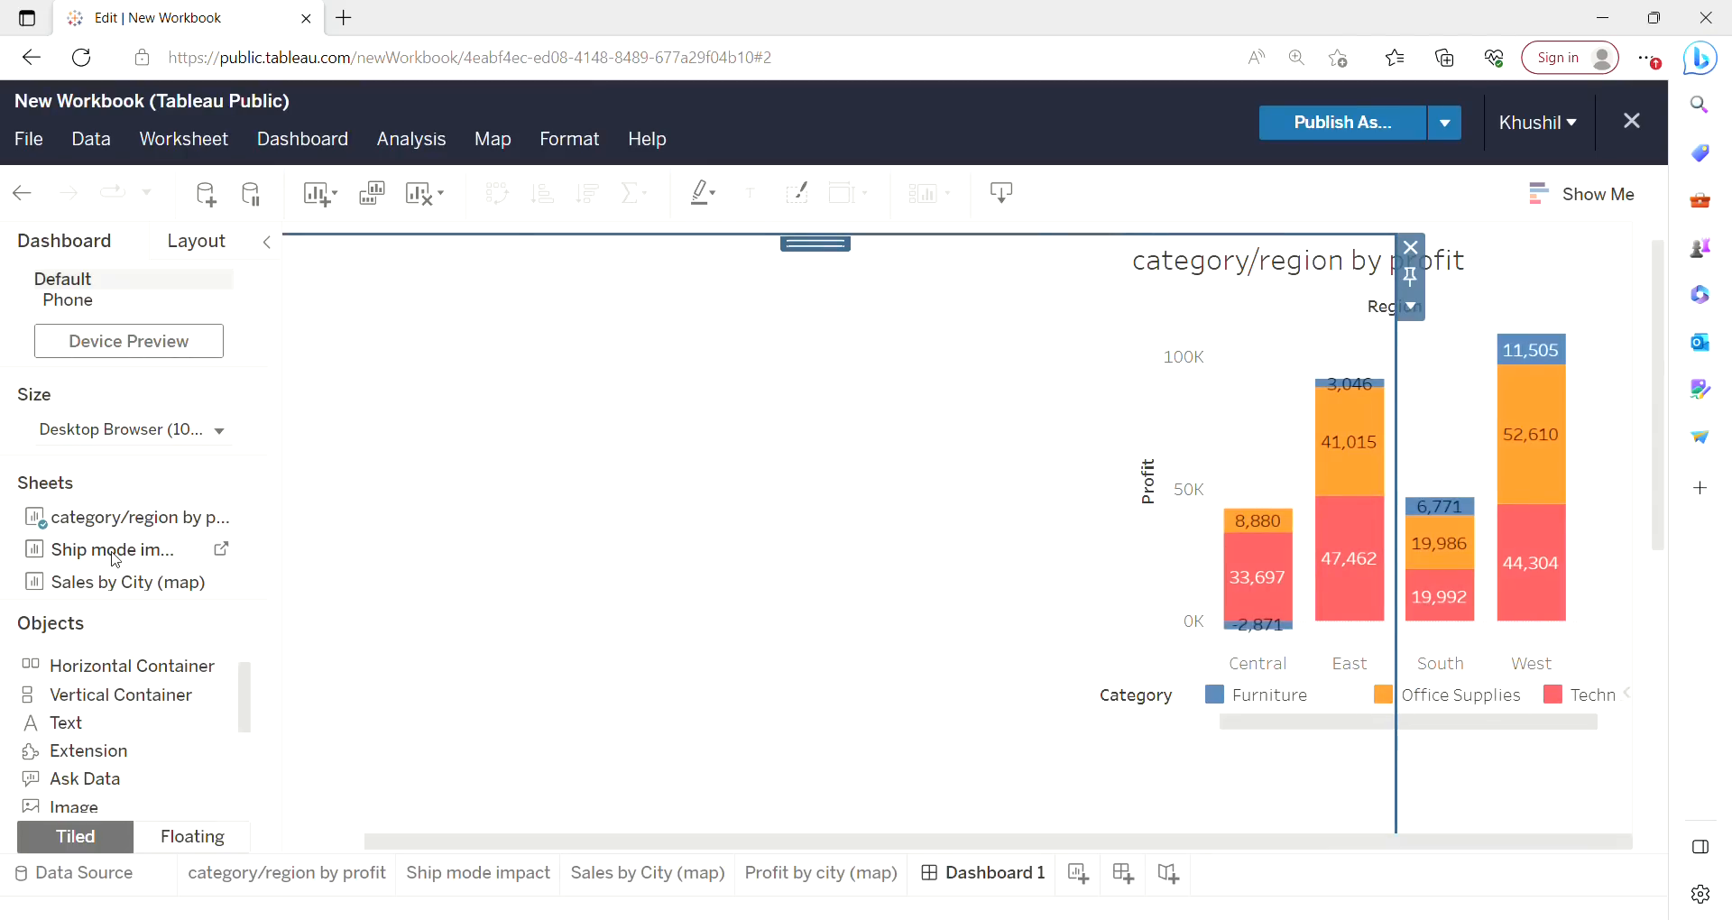
Add the Ship mode impact sheet to the dashboard as a floating object.
{"action": "left_click_drag", "start_coordinate": [115, 560], "coordinate": [527, 498]}
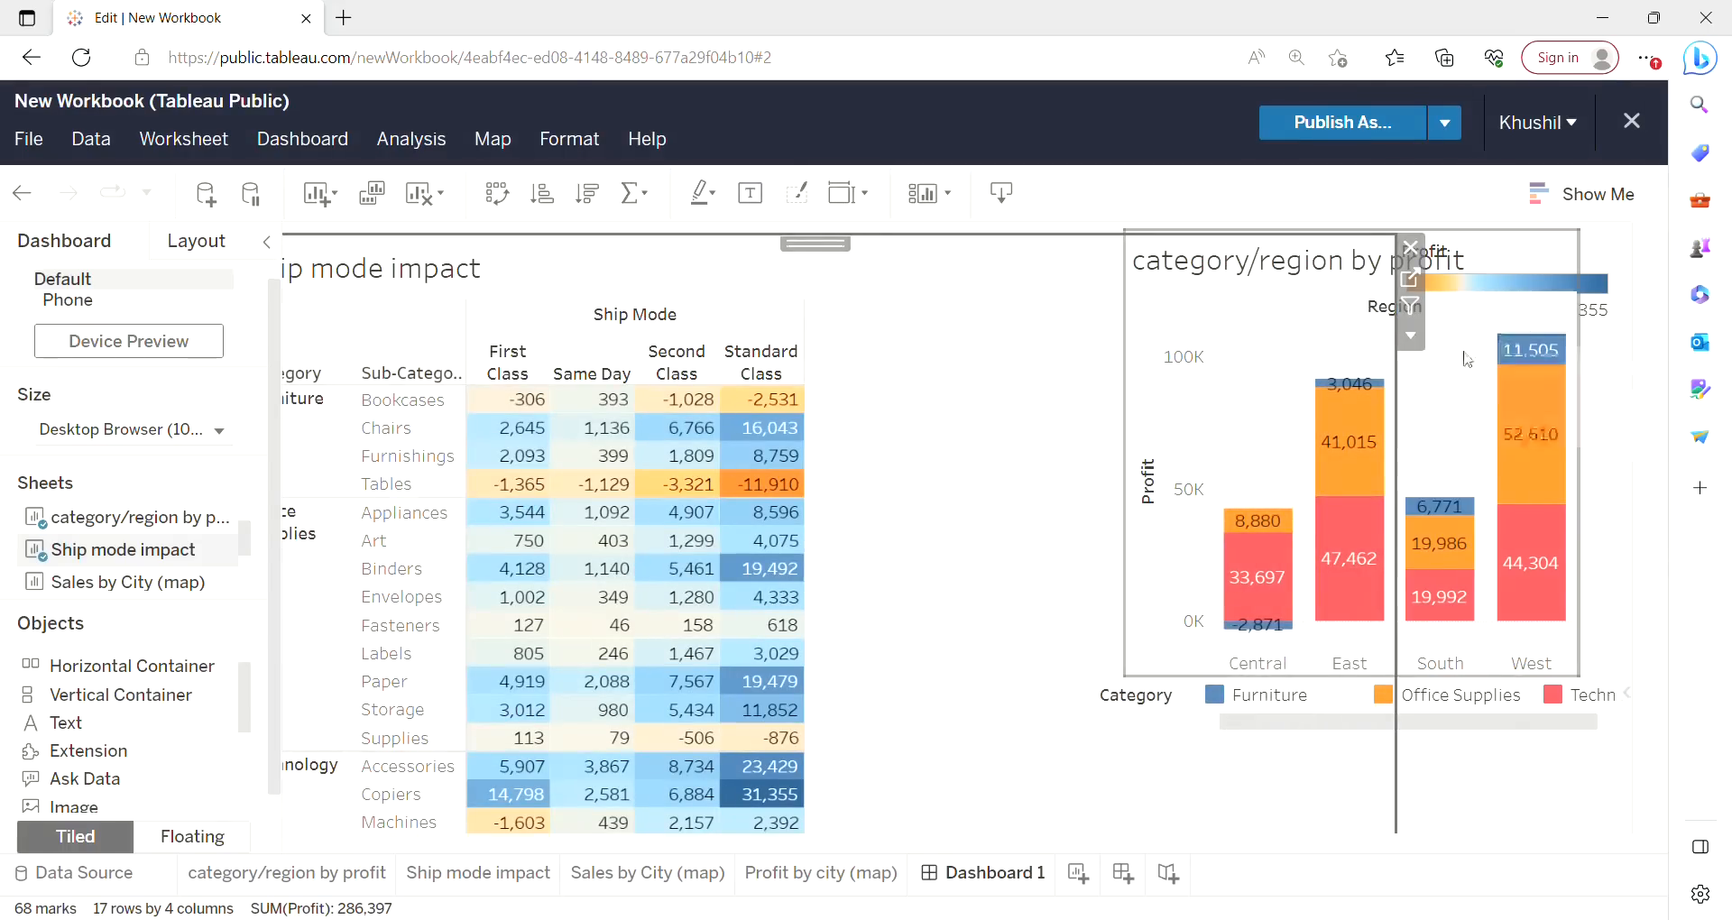
{"action": "left_click", "coordinate": [1411, 337]}
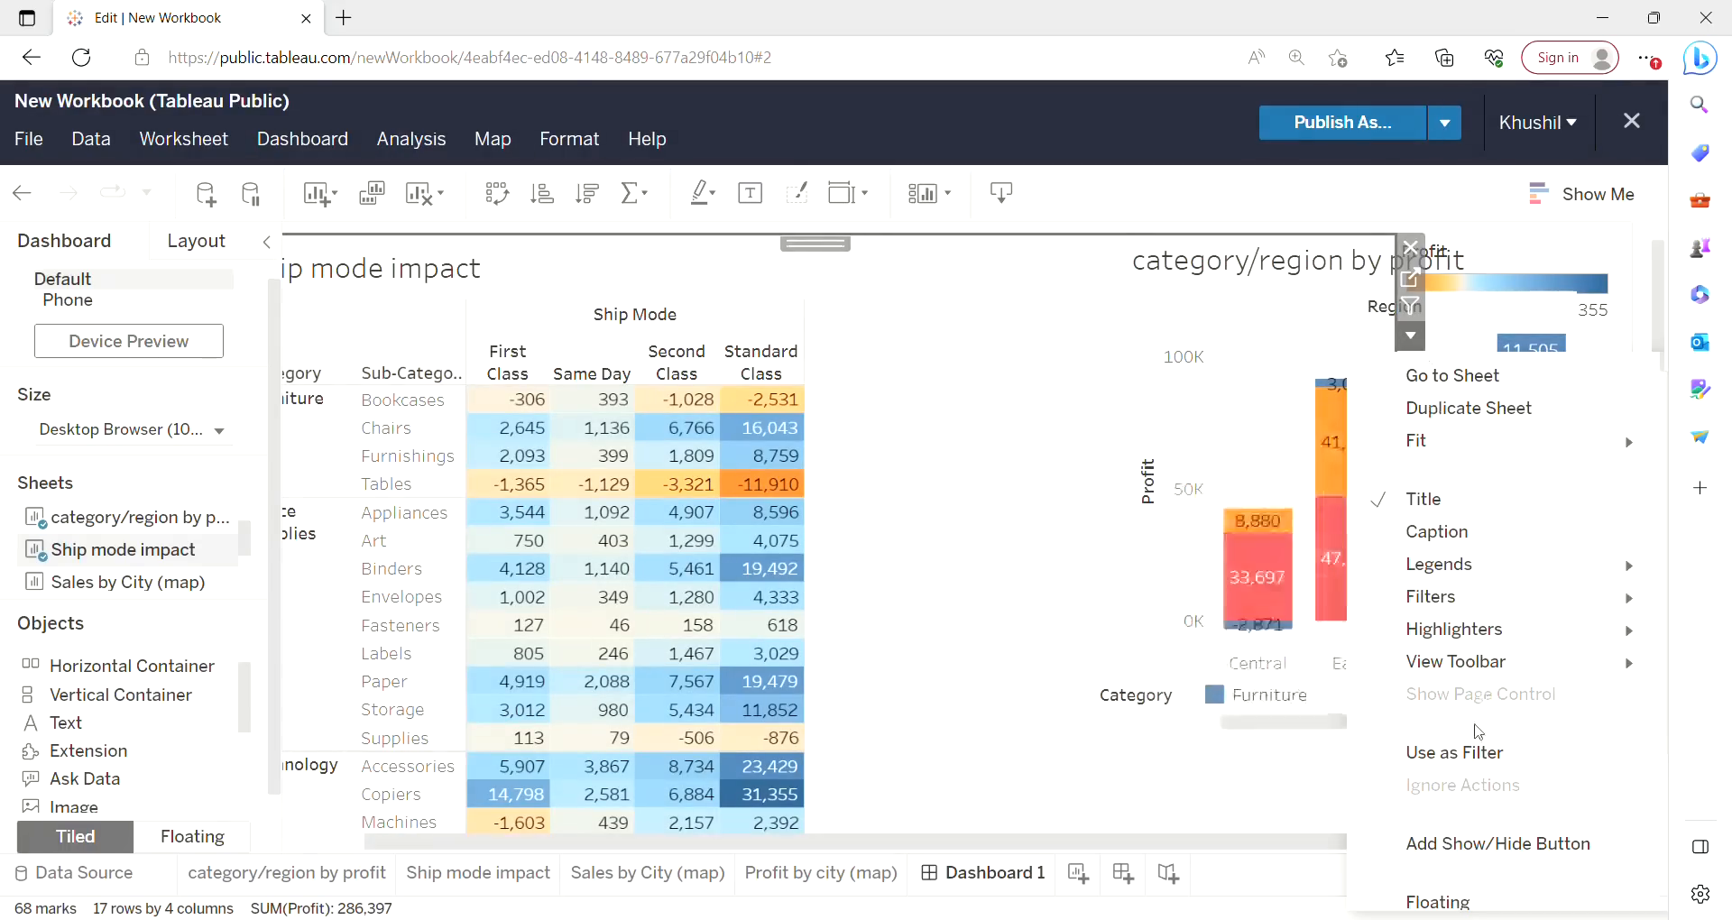
{"action": "scroll", "coordinate": [1439, 893], "scroll_direction": "down", "scroll_amount": 1}
{"action": "left_click", "coordinate": [1434, 898]}
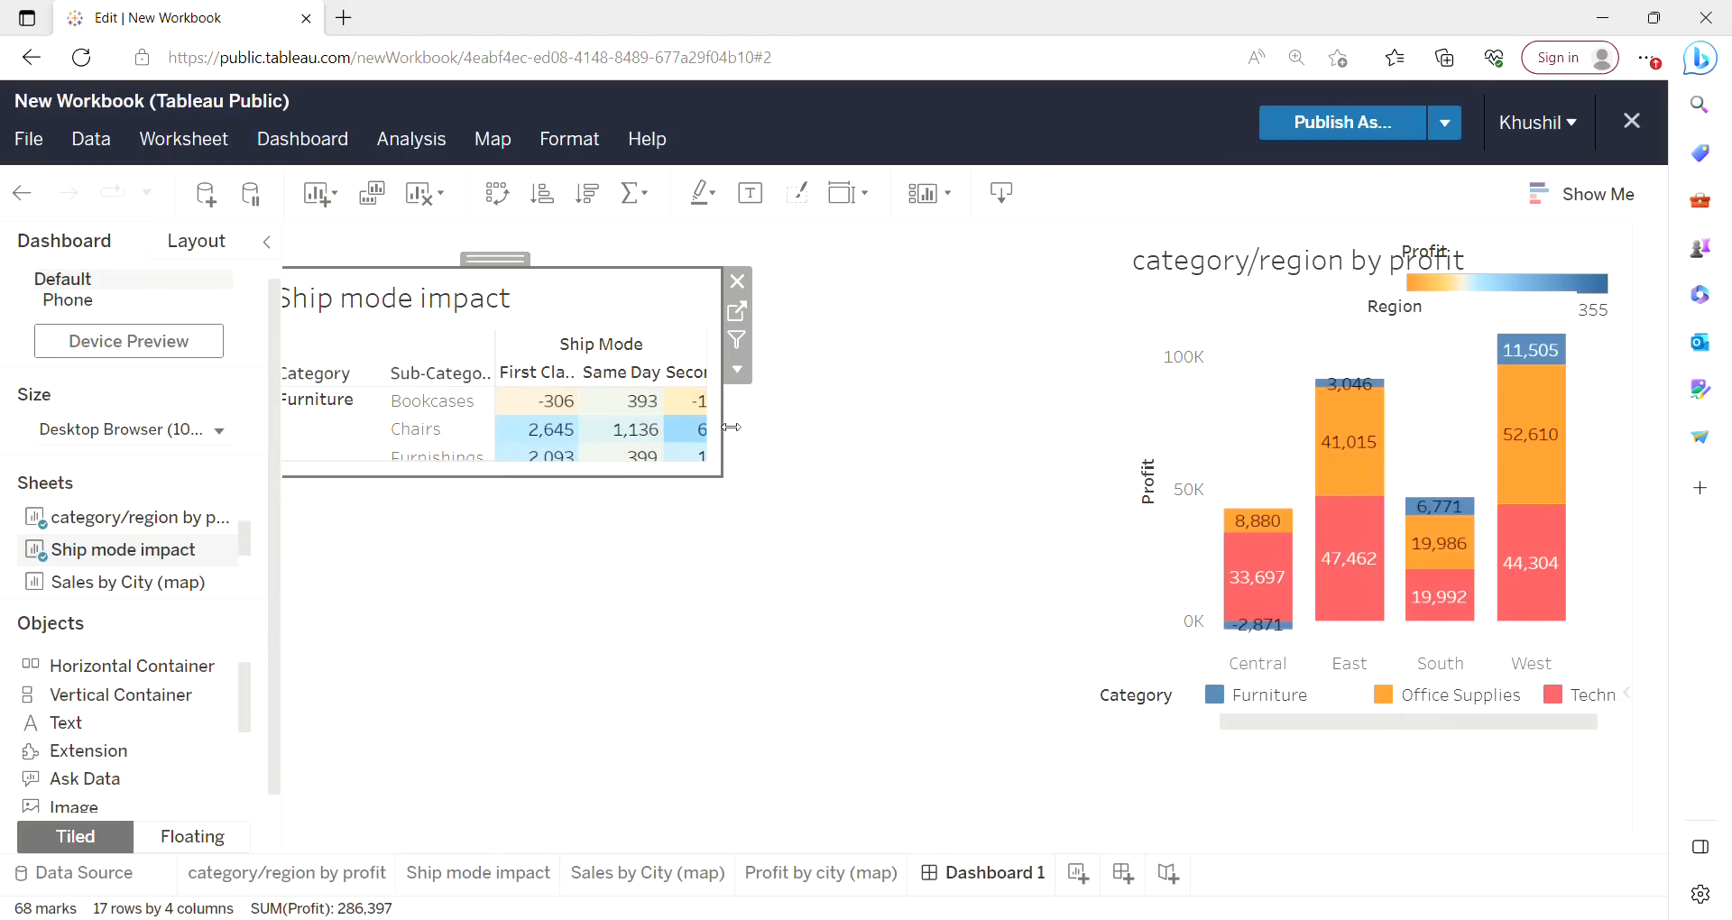
Resize the floating Ship mode impact table wider and taller so all ship mode columns and rows show.
{"action": "left_click_drag", "start_coordinate": [733, 423], "coordinate": [1052, 451]}
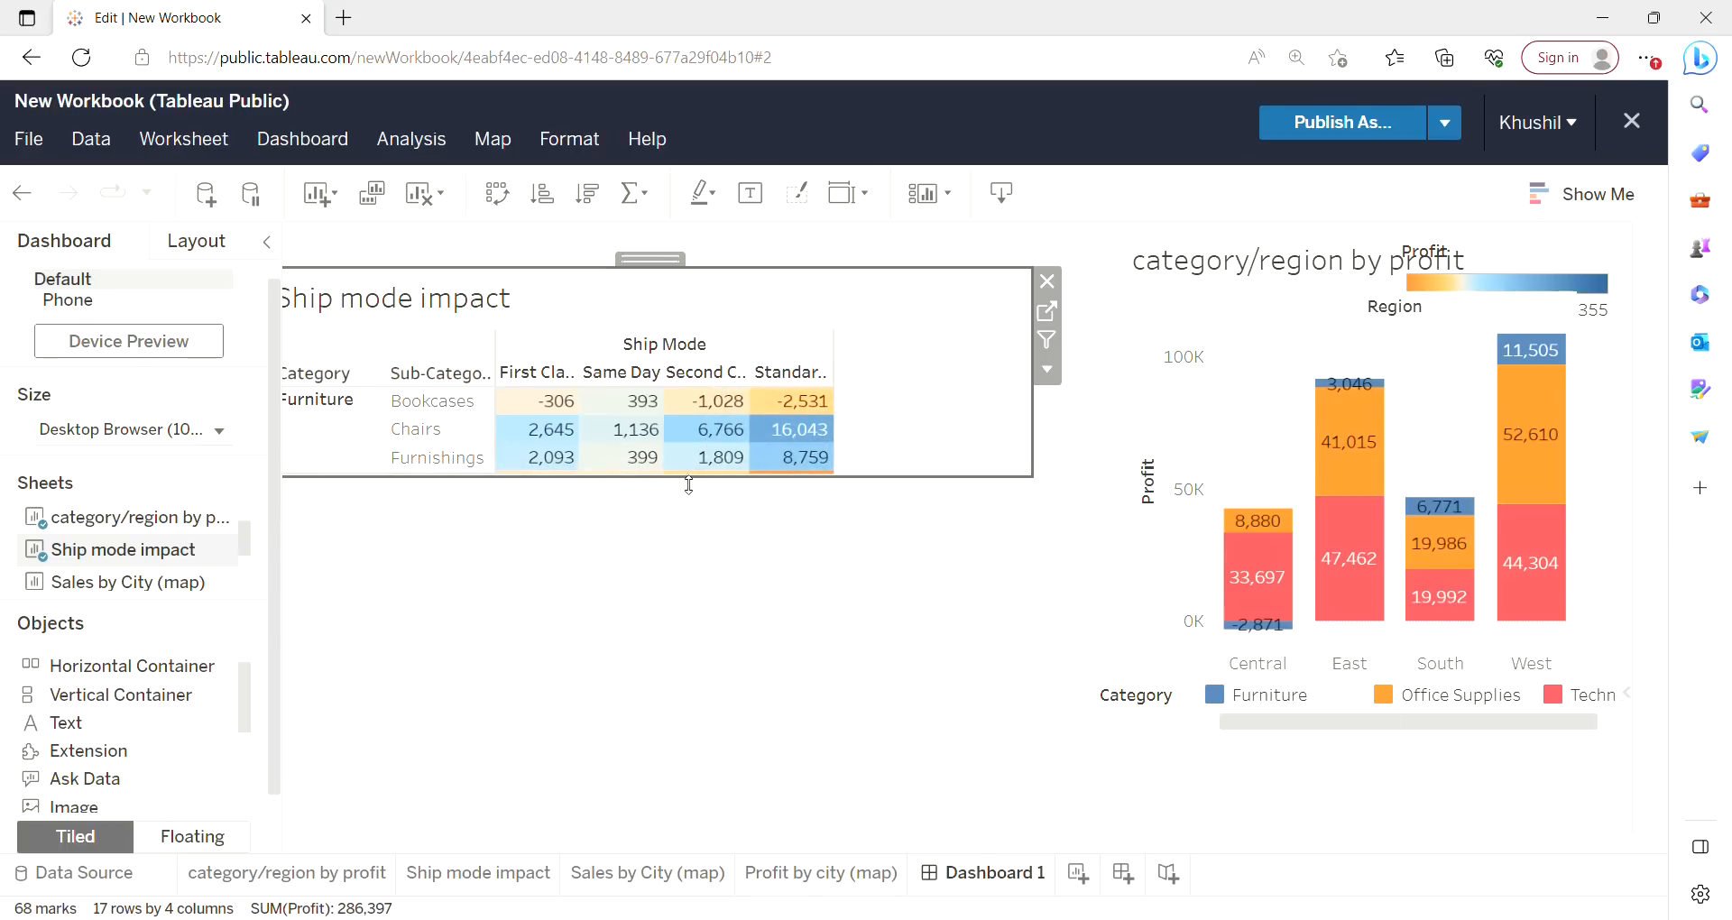
{"action": "left_click_drag", "start_coordinate": [689, 484], "coordinate": [664, 748]}
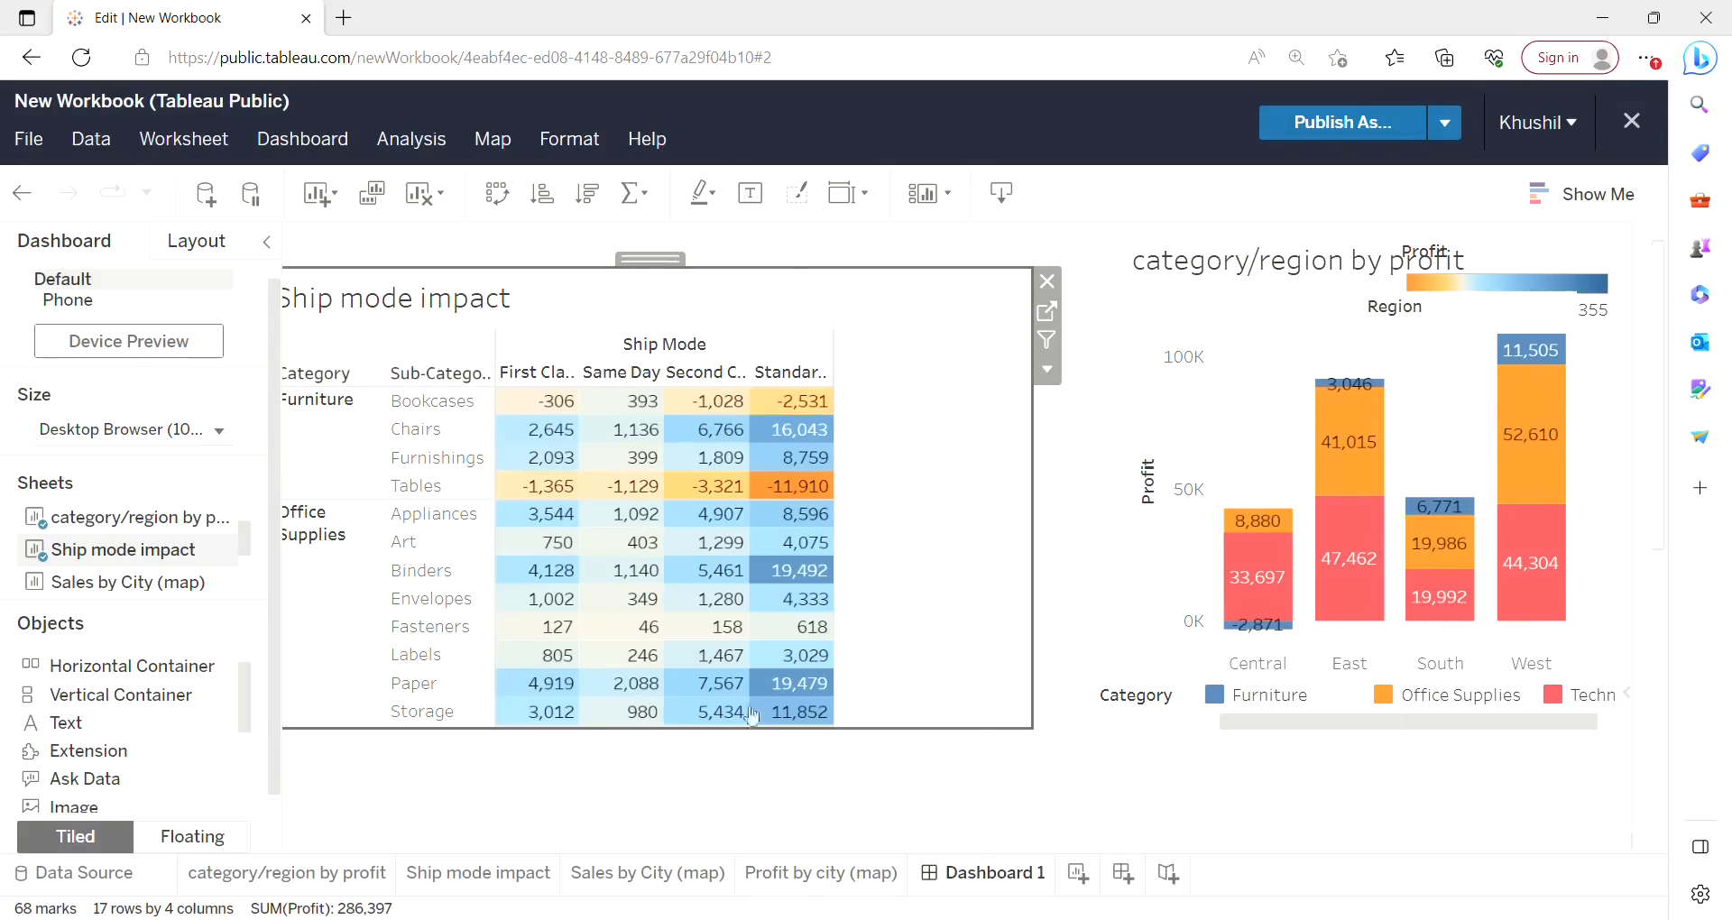
Widen the category/region by profit chart by extending its left edge.
{"action": "mouse_move", "coordinate": [1234, 505]}
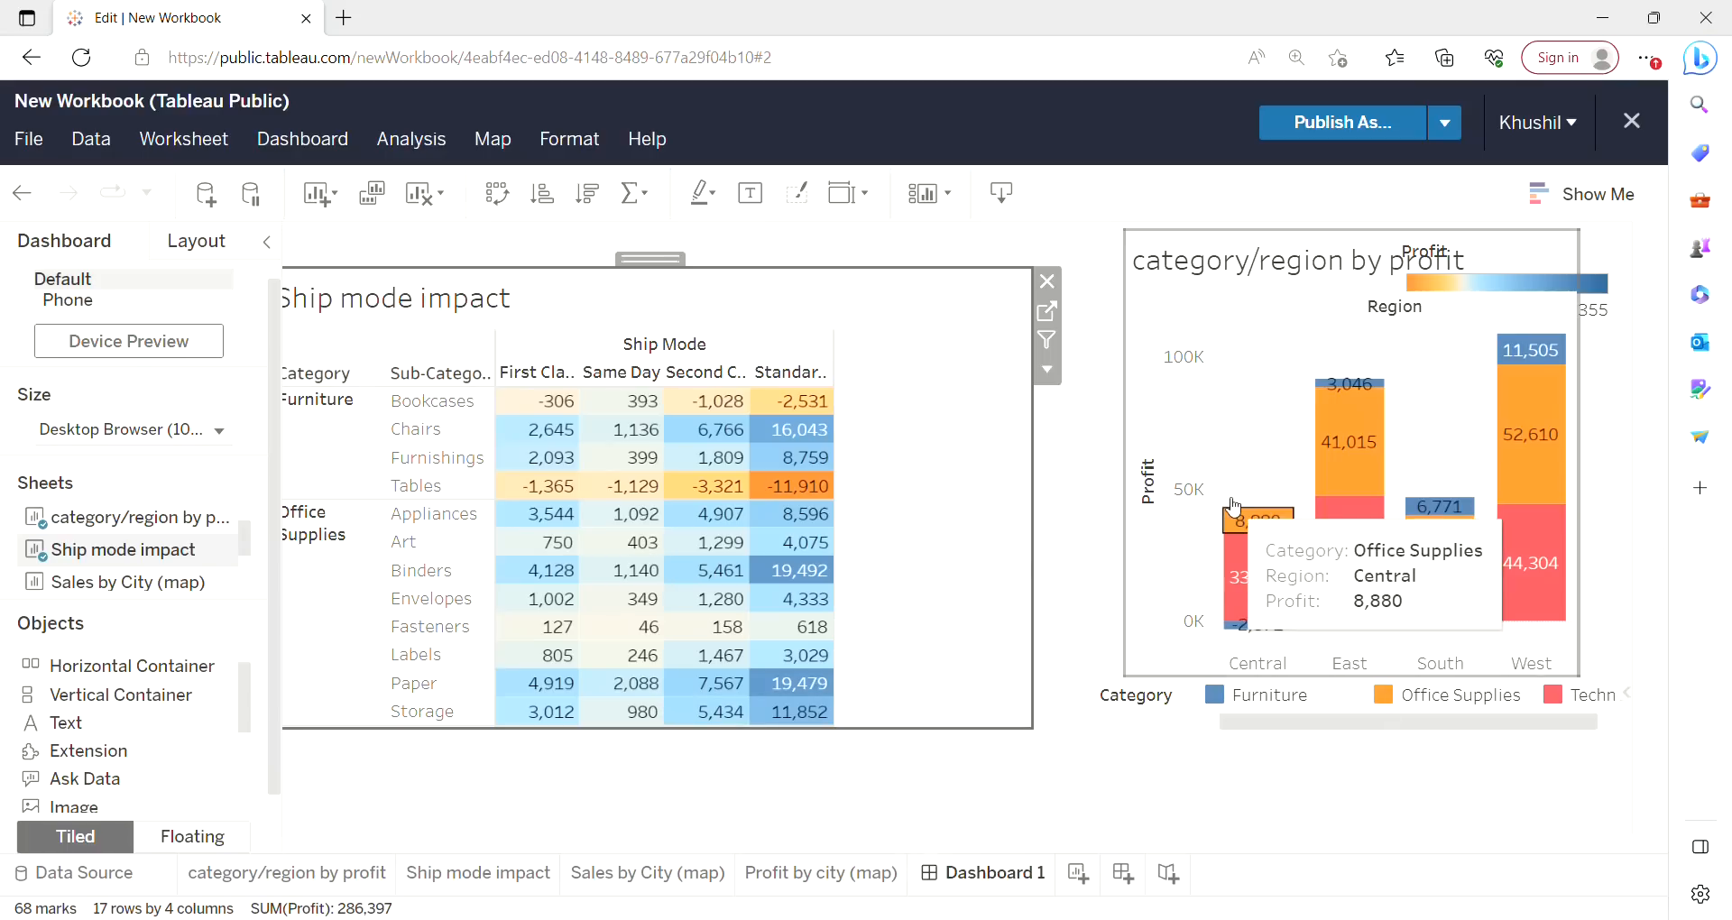
{"action": "left_click", "coordinate": [1164, 424]}
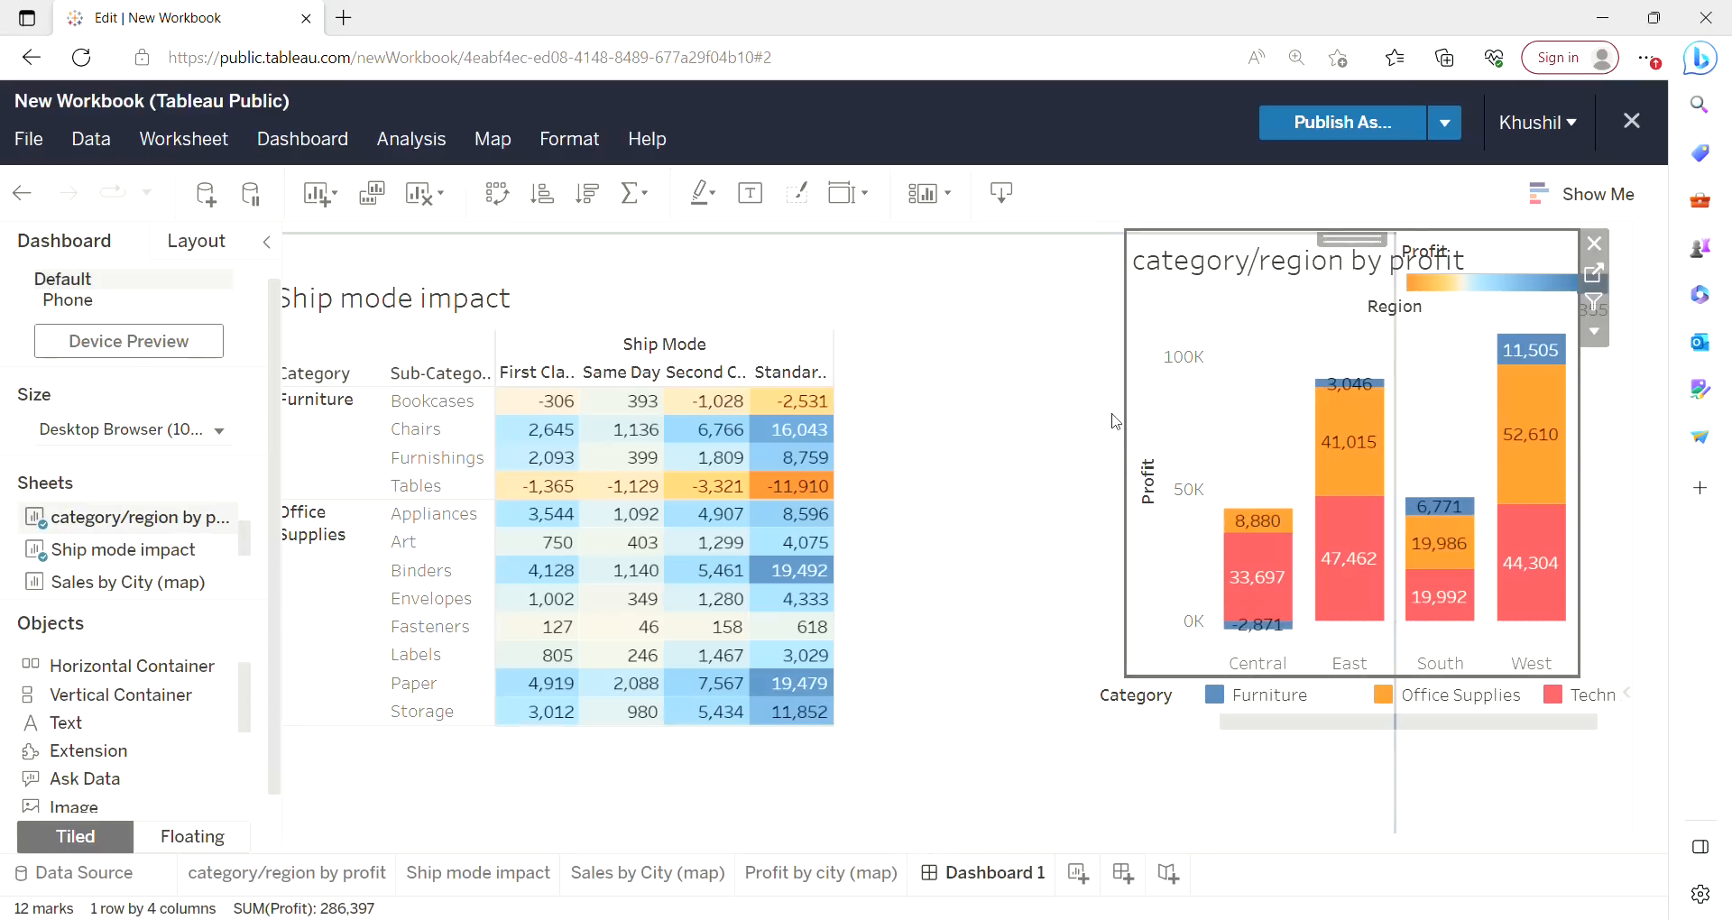
{"action": "left_click_drag", "start_coordinate": [1135, 421], "coordinate": [1068, 424]}
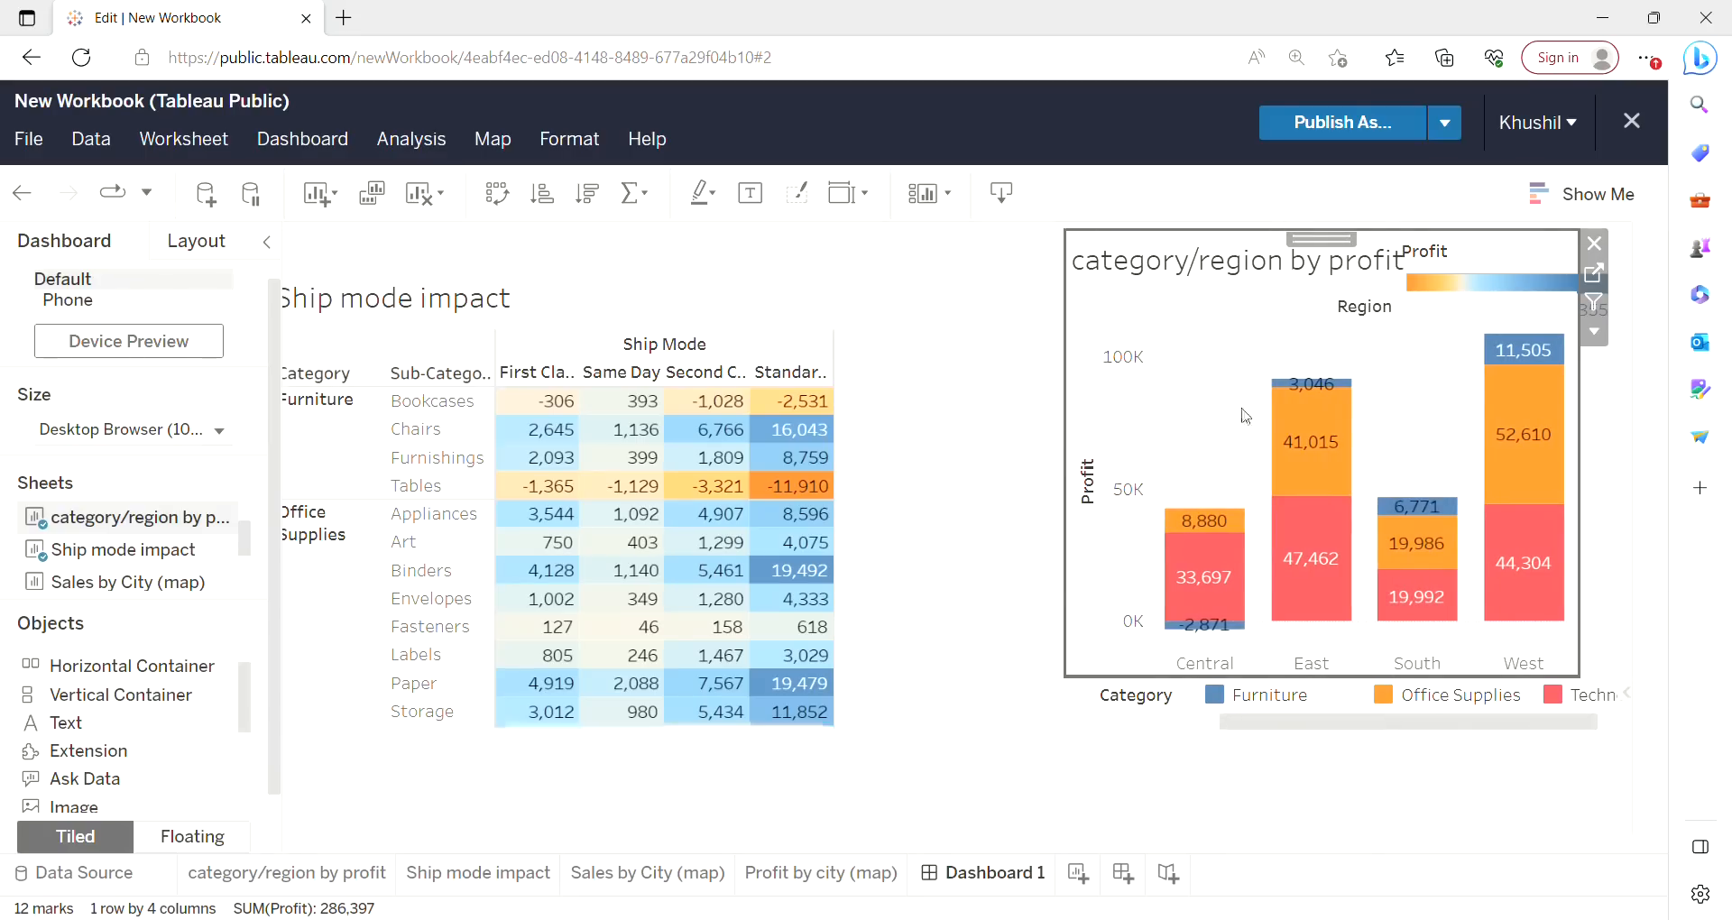
Move the Category legend slightly left and down beneath the chart.
{"action": "left_click", "coordinate": [1349, 711]}
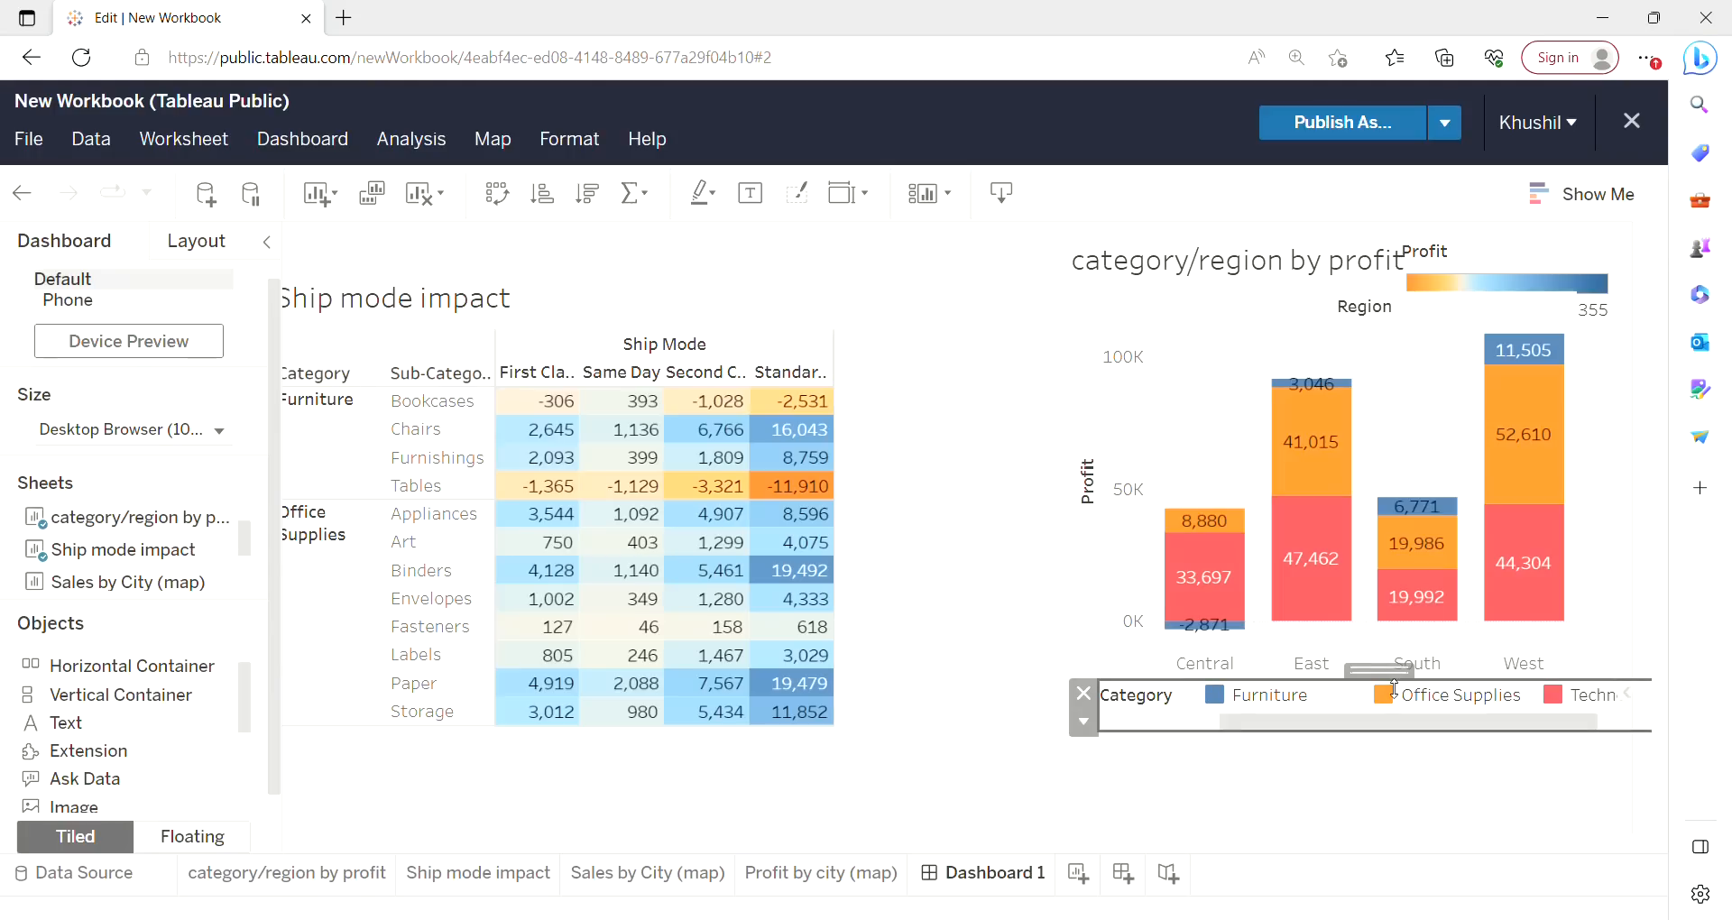
{"action": "left_click_drag", "start_coordinate": [1405, 681], "coordinate": [1366, 700]}
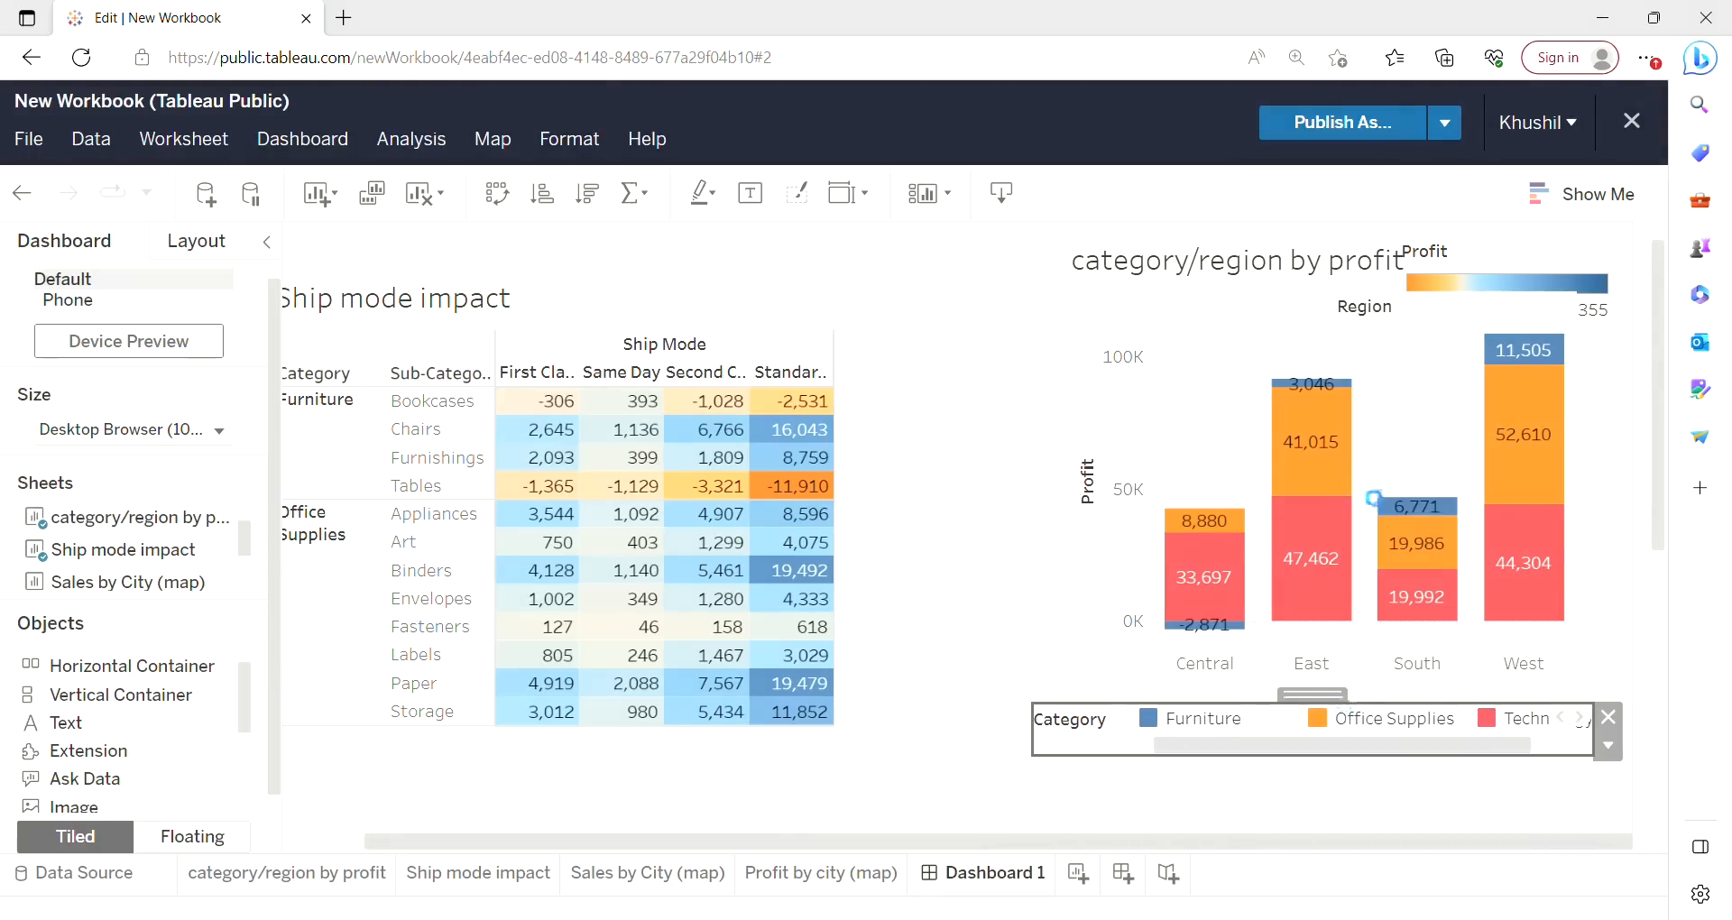
Move the category/region by profit chart slightly down and left.
{"action": "left_click", "coordinate": [1311, 443]}
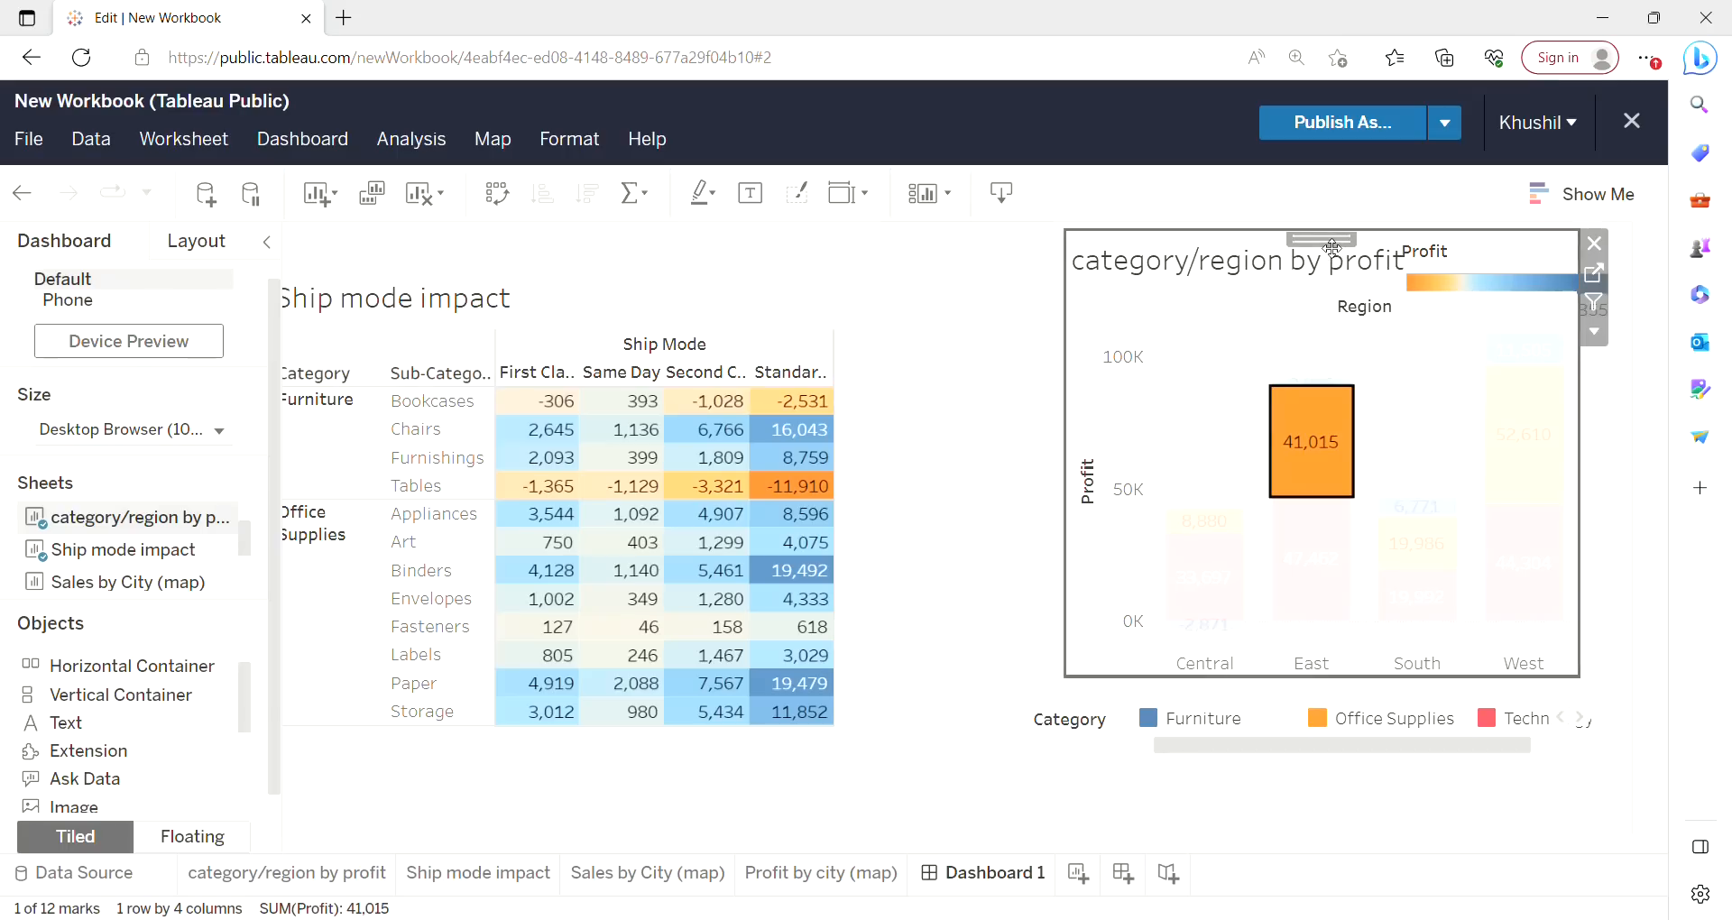
{"action": "left_click_drag", "start_coordinate": [1333, 246], "coordinate": [1300, 253]}
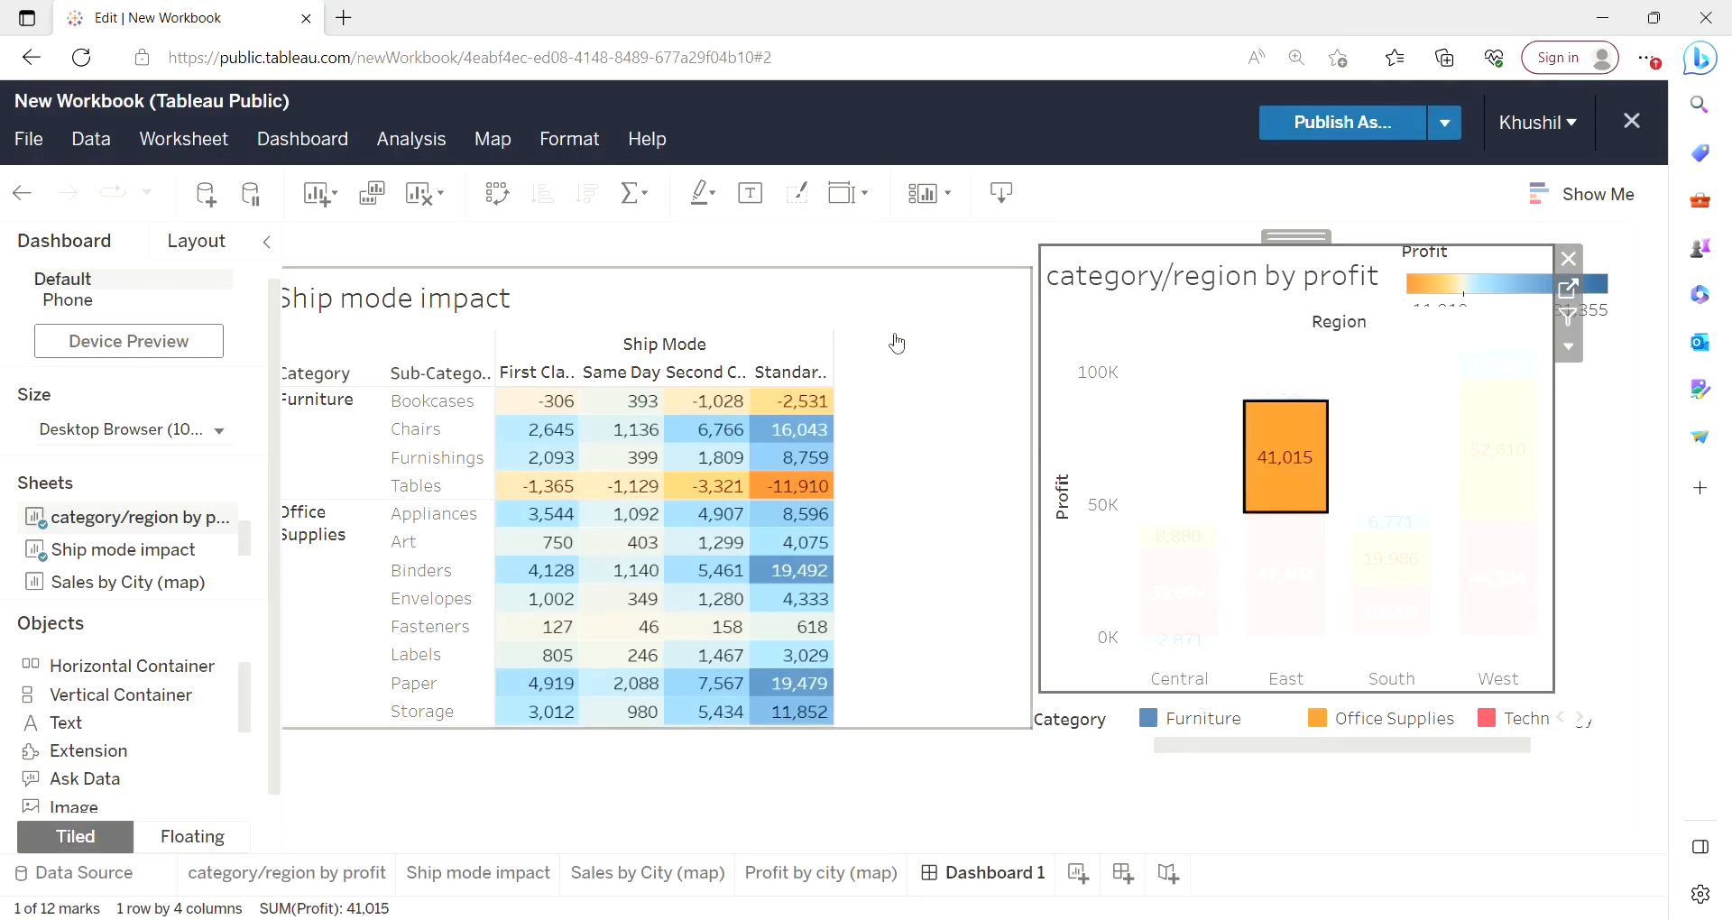
{"action": "left_click", "coordinate": [1166, 426]}
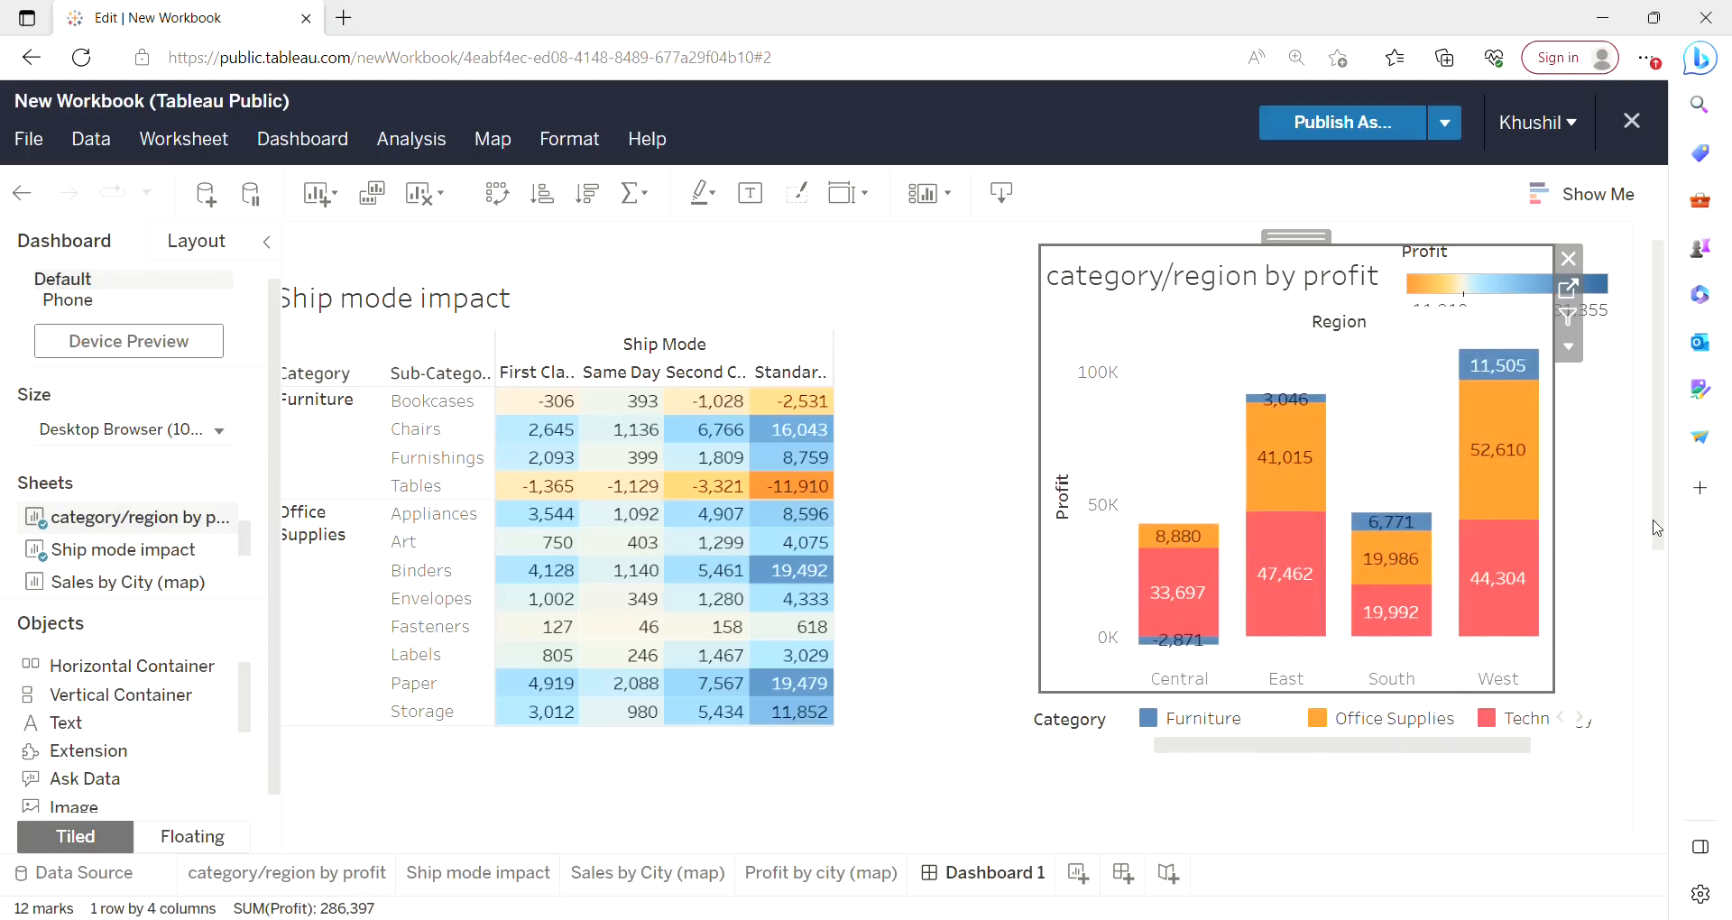
Add the Sales by City (map) sheet to the dashboard as a floating object.
{"action": "left_click_drag", "start_coordinate": [1658, 519], "coordinate": [1667, 773]}
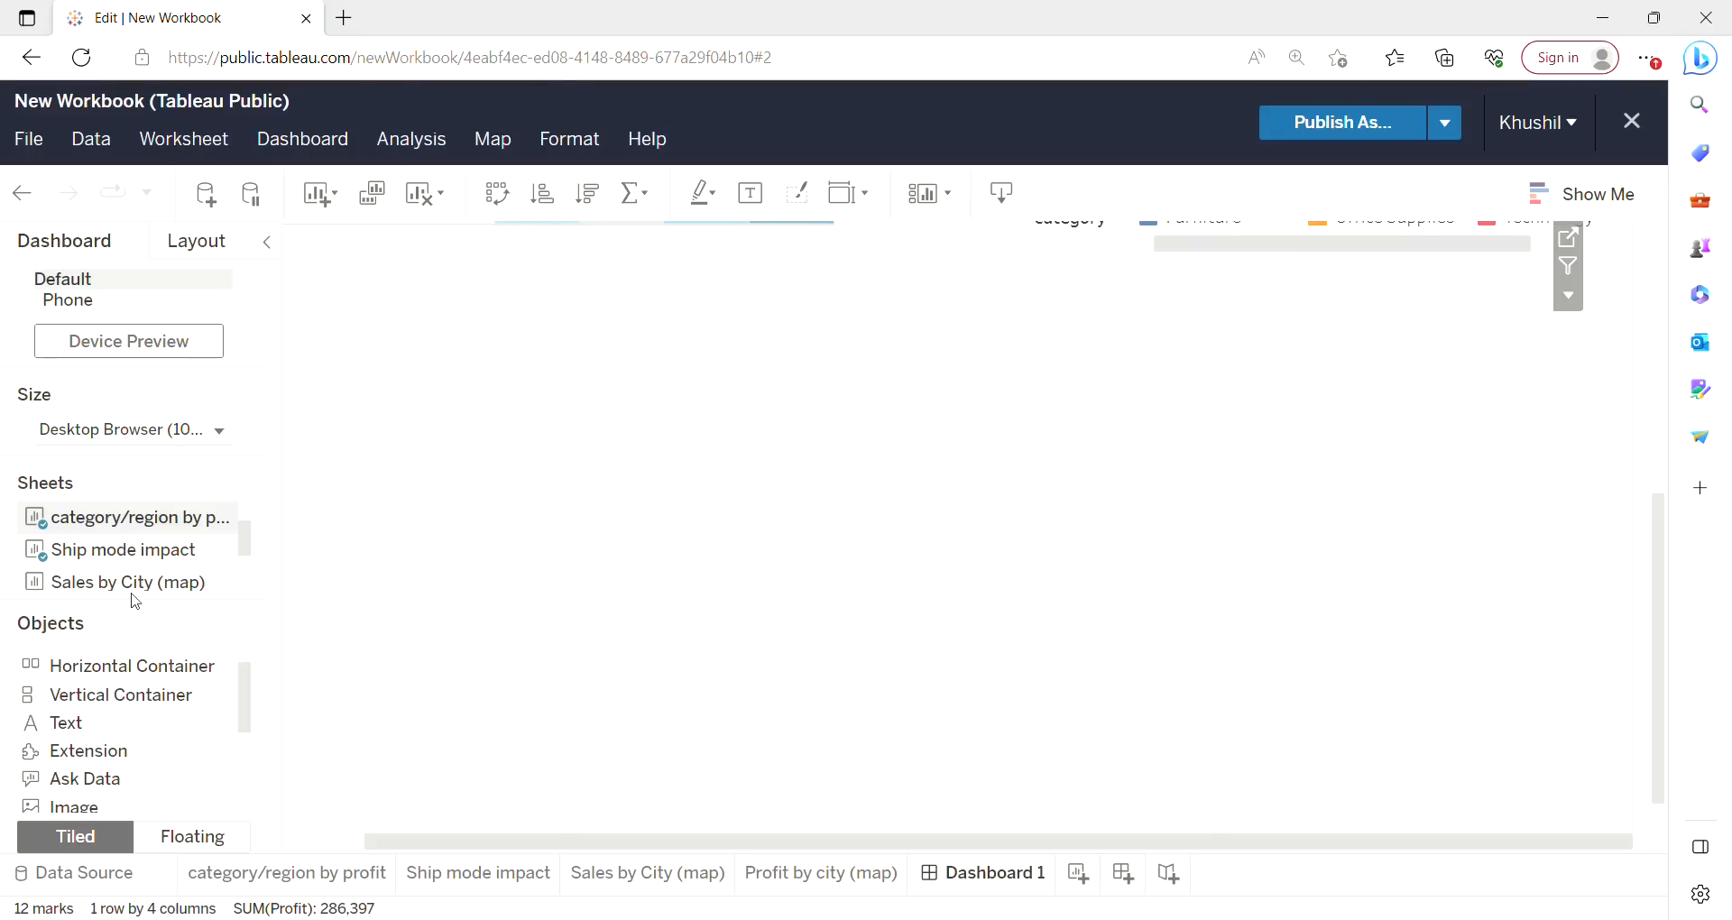
{"action": "left_click_drag", "start_coordinate": [134, 591], "coordinate": [495, 613]}
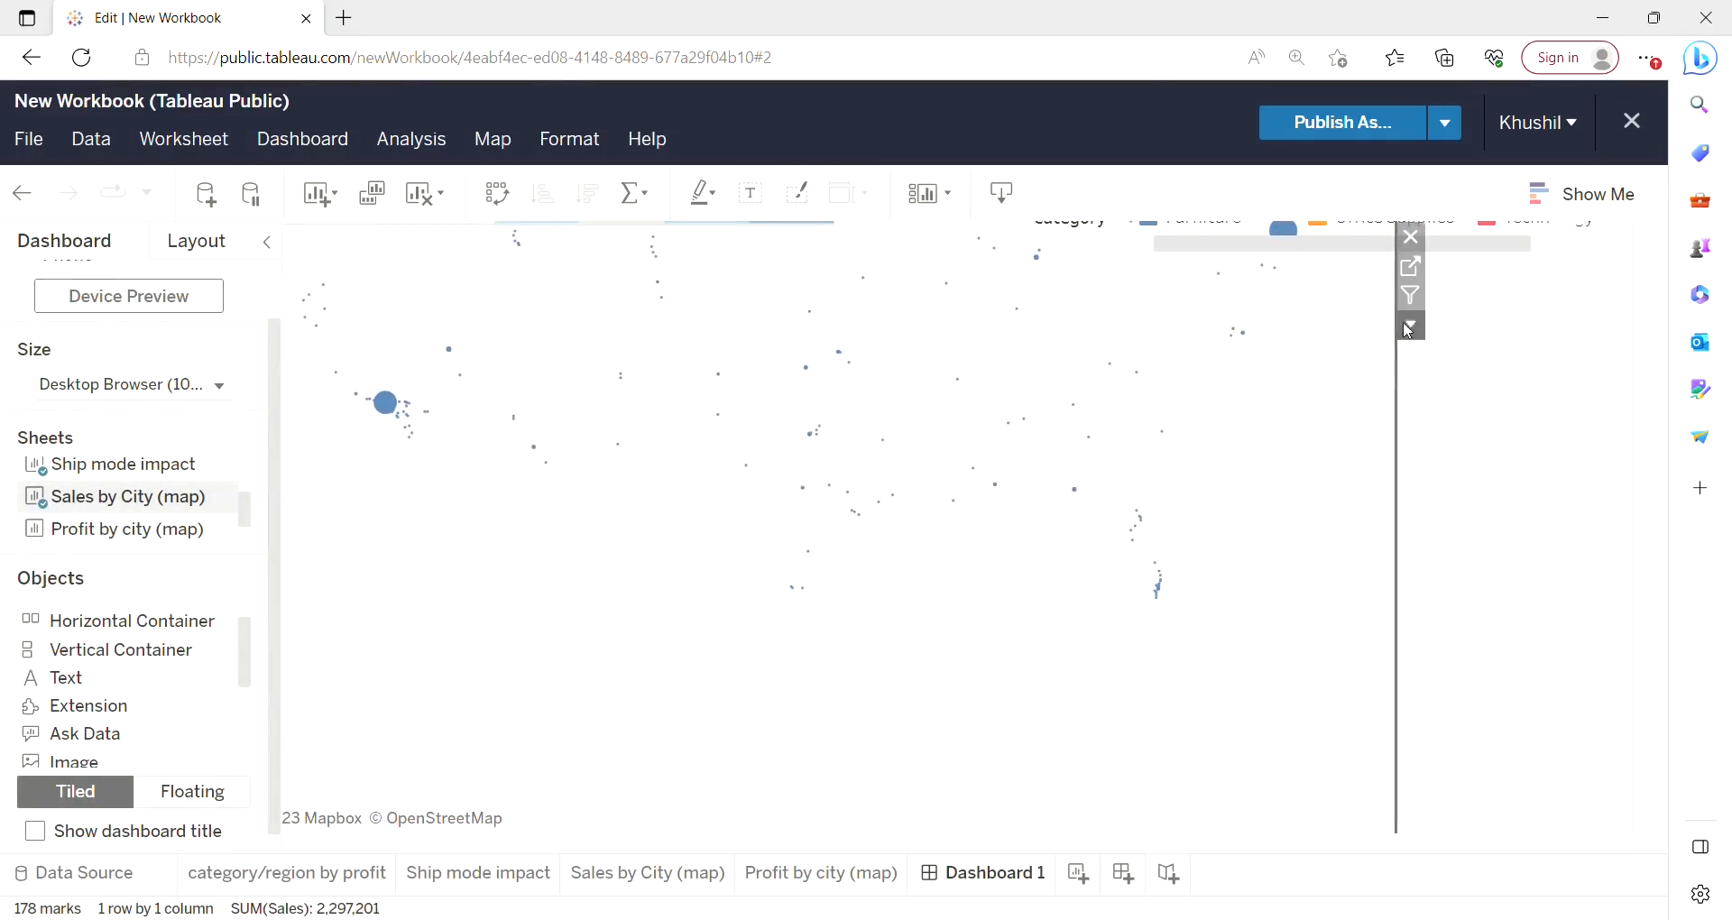
{"action": "left_click", "coordinate": [1411, 328]}
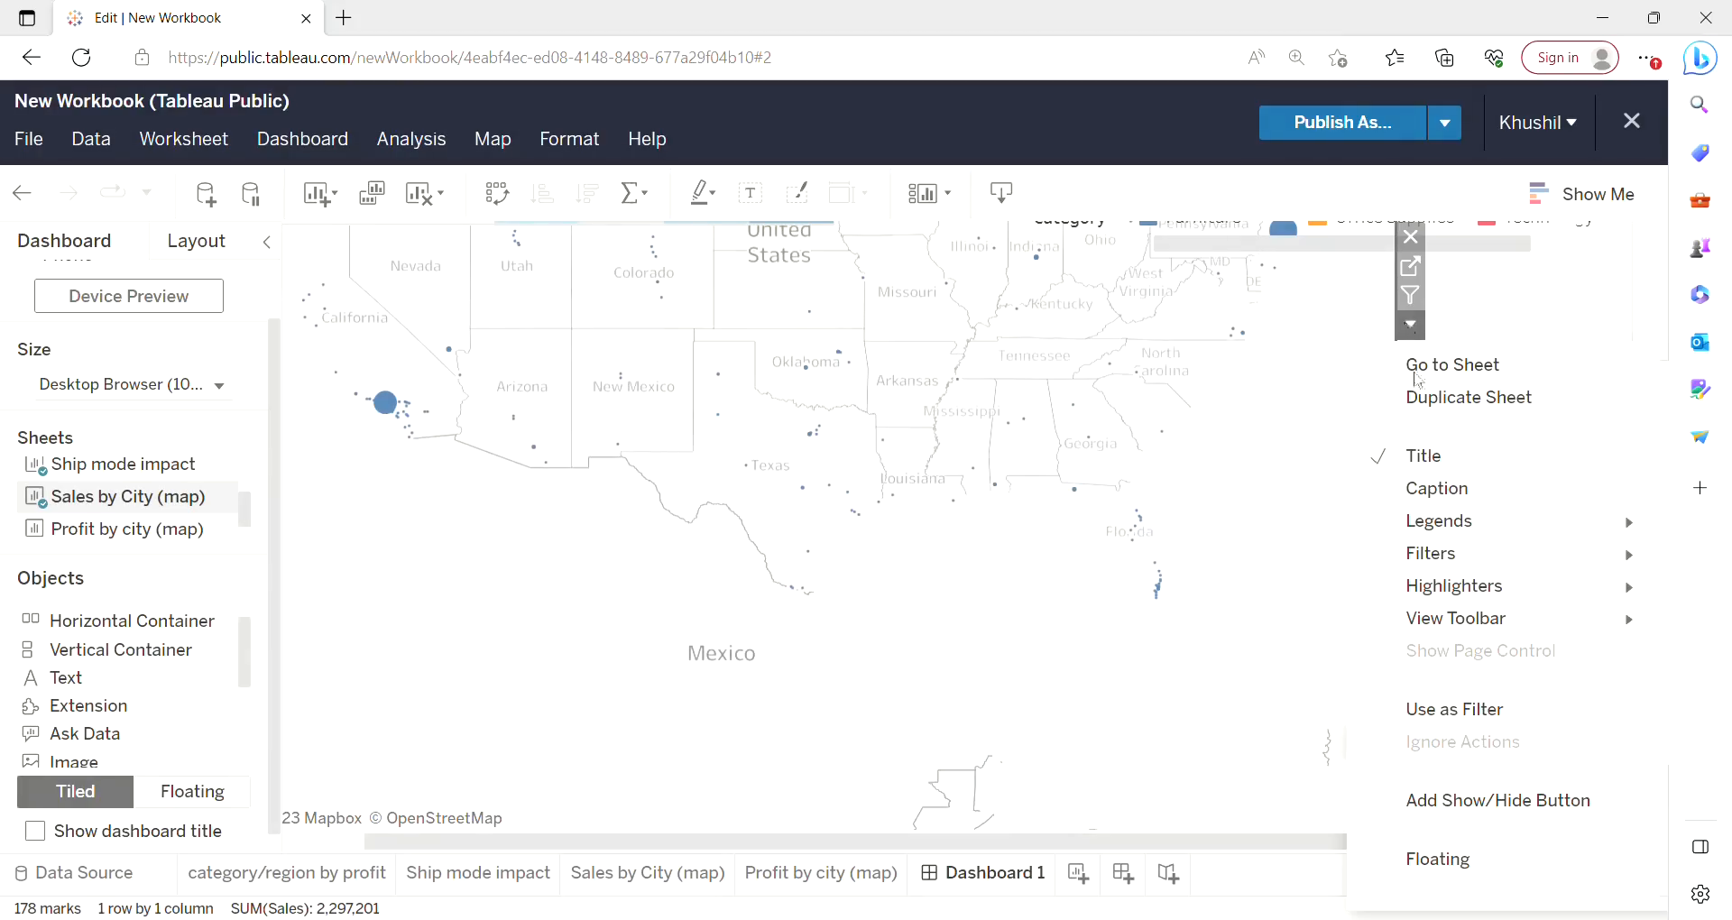
{"action": "left_click", "coordinate": [1435, 859]}
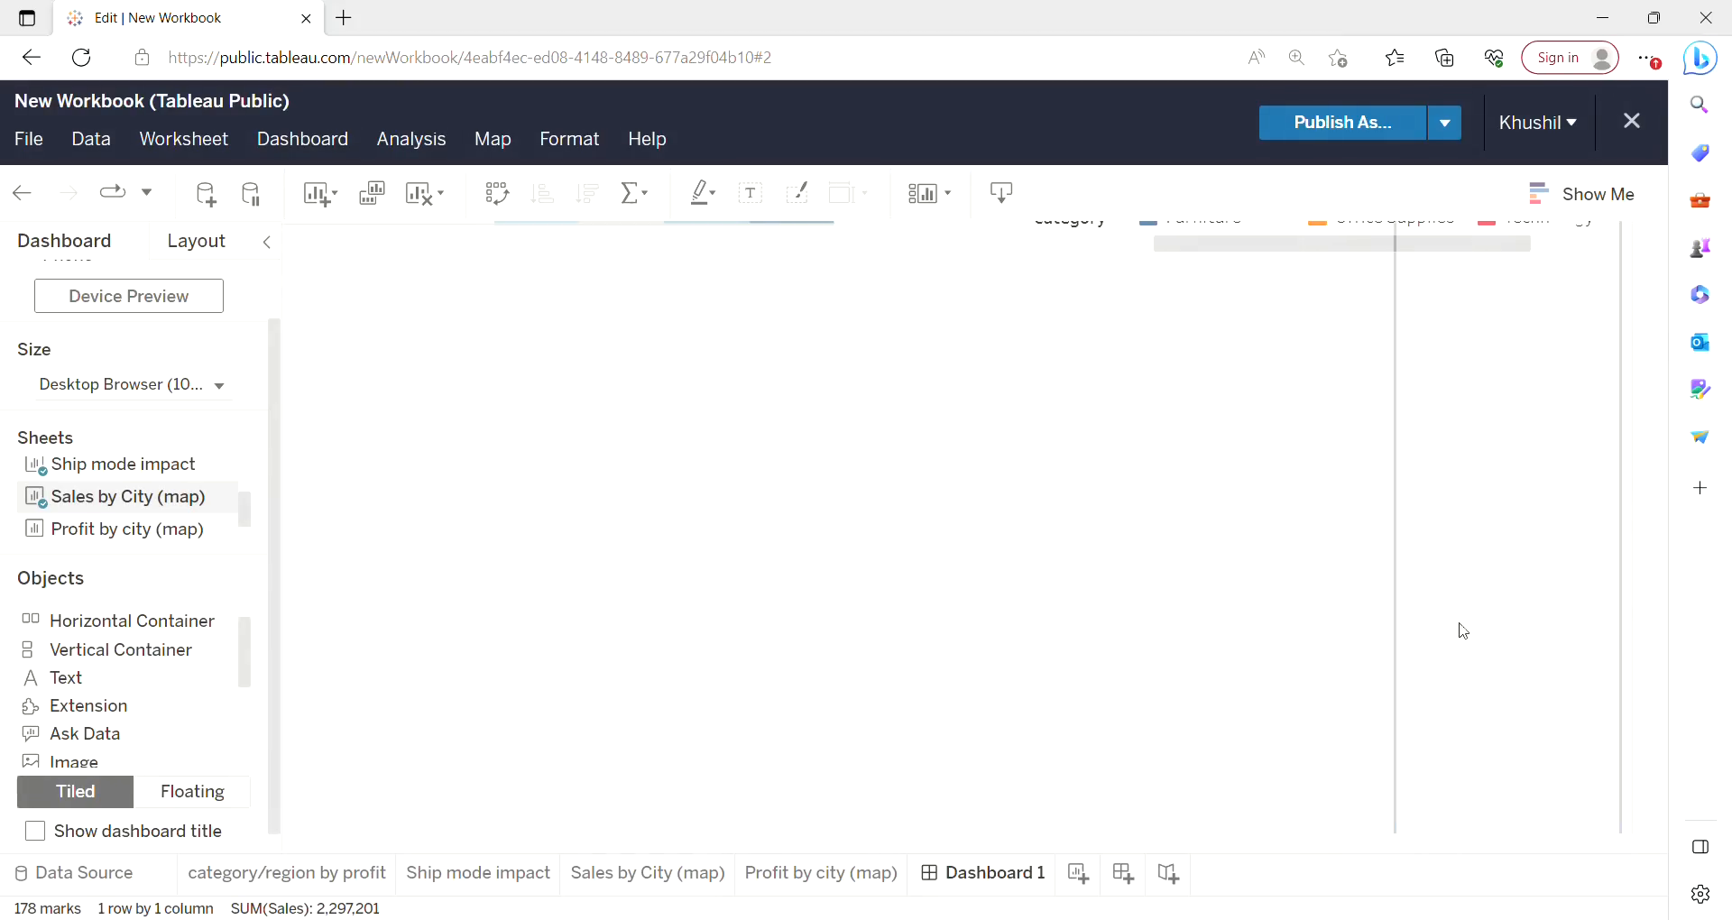
Move the Sales by City map below the Ship mode impact table.
{"action": "left_click_drag", "start_coordinate": [1666, 621], "coordinate": [1688, 368]}
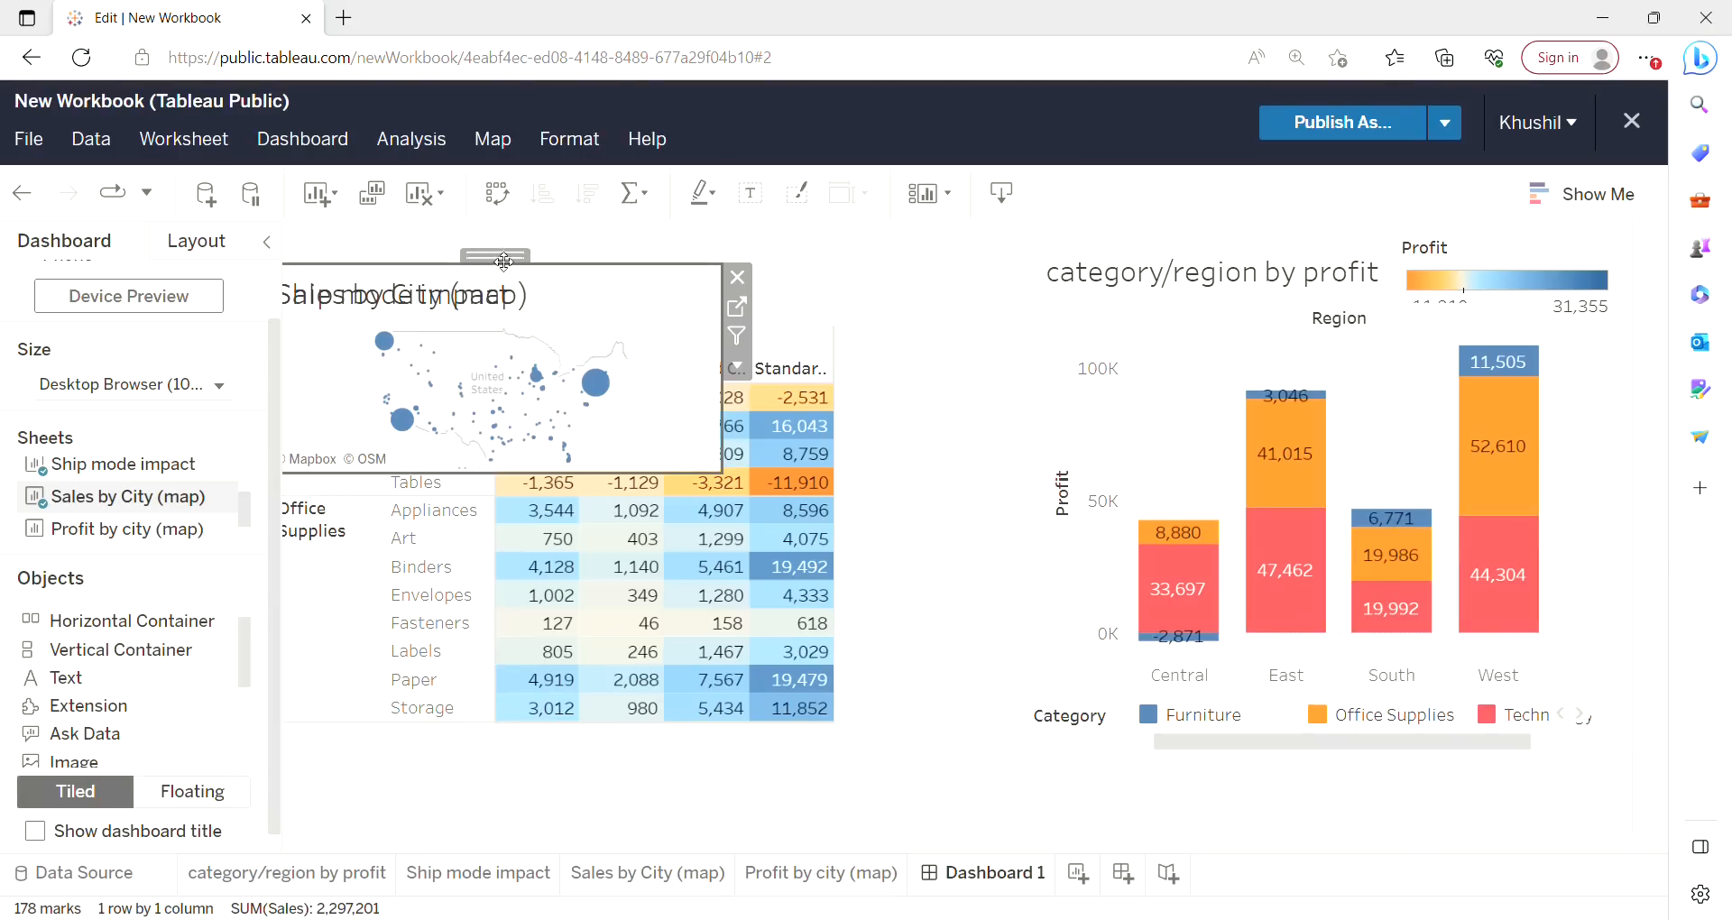
{"action": "left_click_drag", "start_coordinate": [505, 262], "coordinate": [638, 641]}
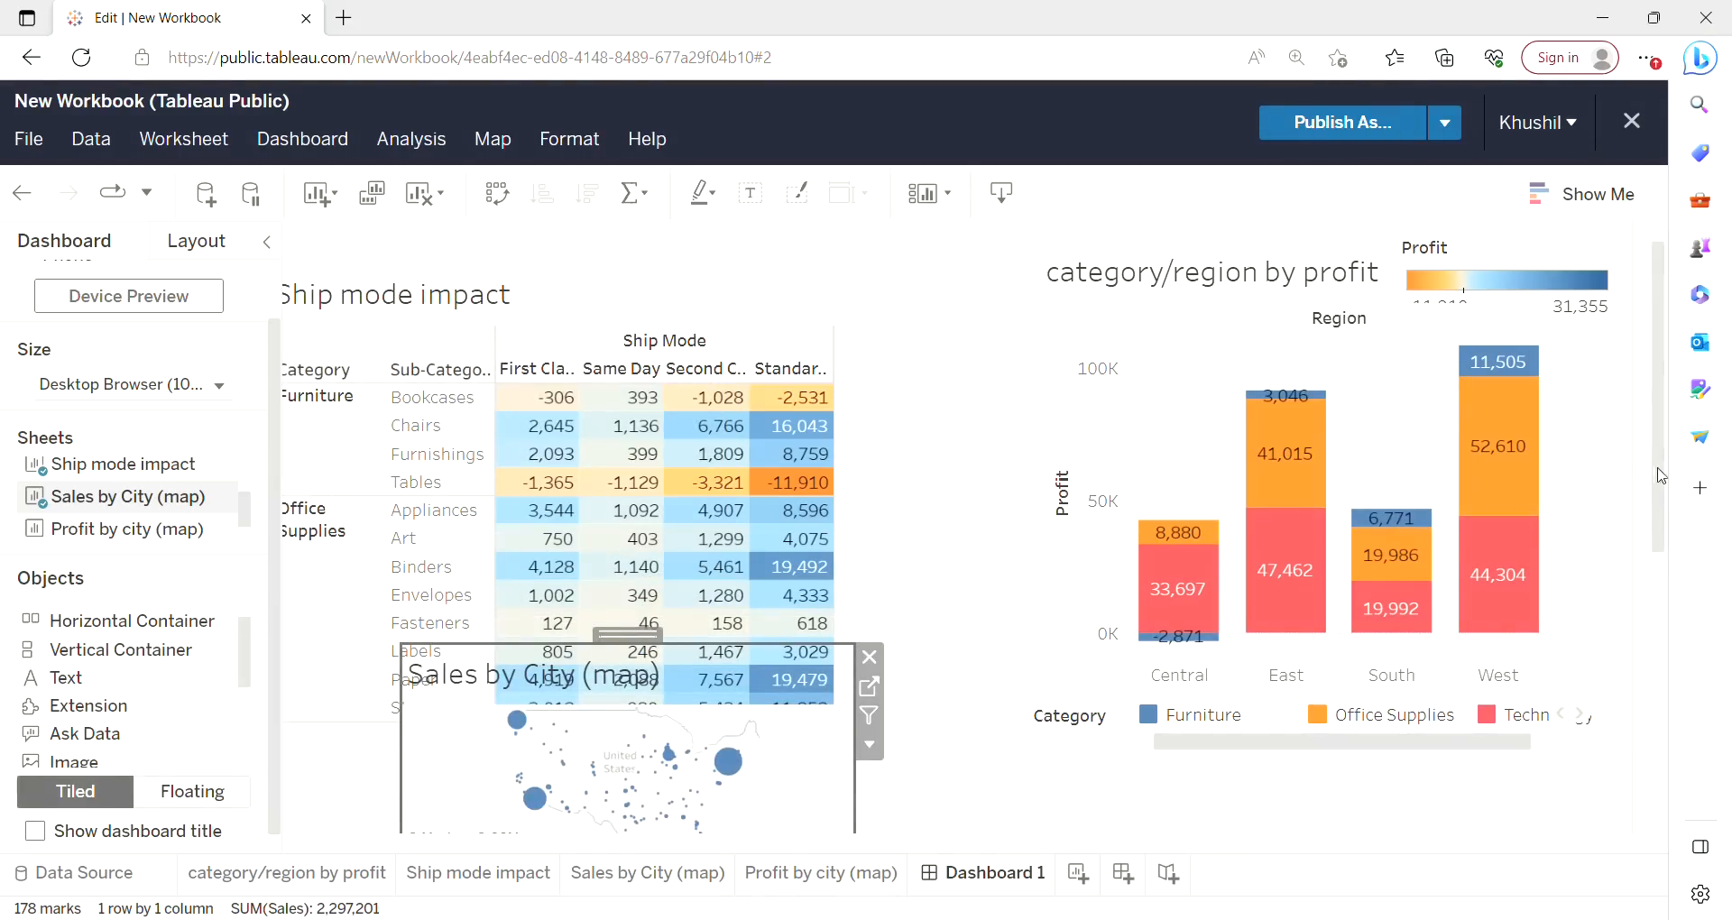
{"action": "left_click_drag", "start_coordinate": [1659, 475], "coordinate": [1660, 668]}
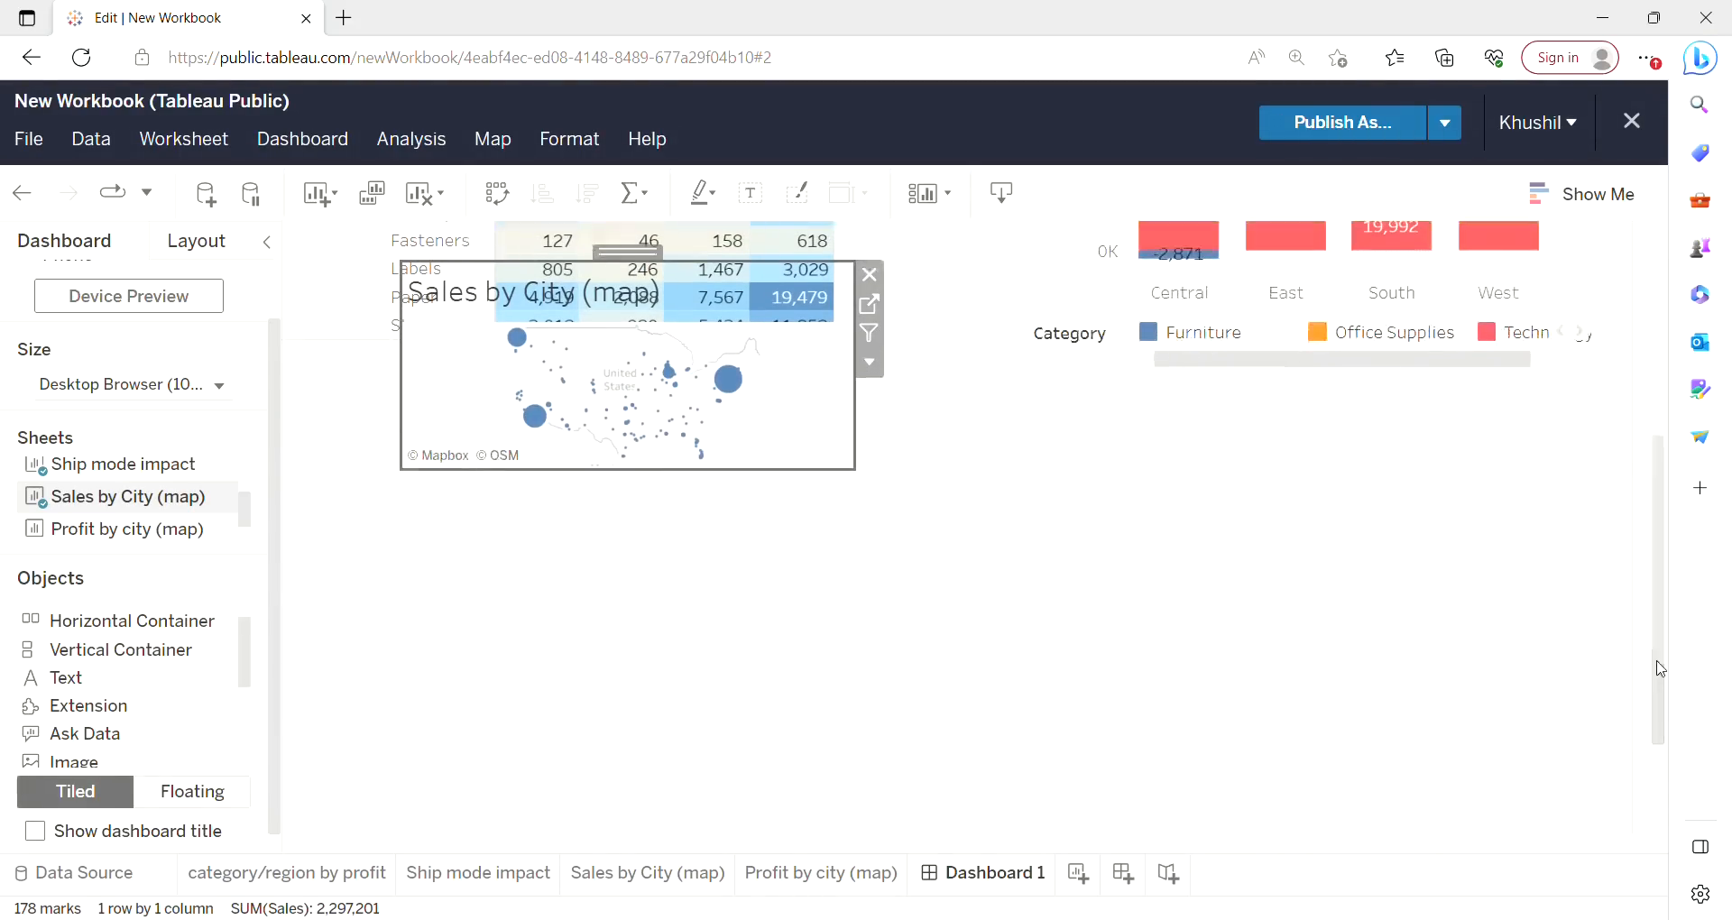
{"action": "left_click_drag", "start_coordinate": [638, 261], "coordinate": [592, 479]}
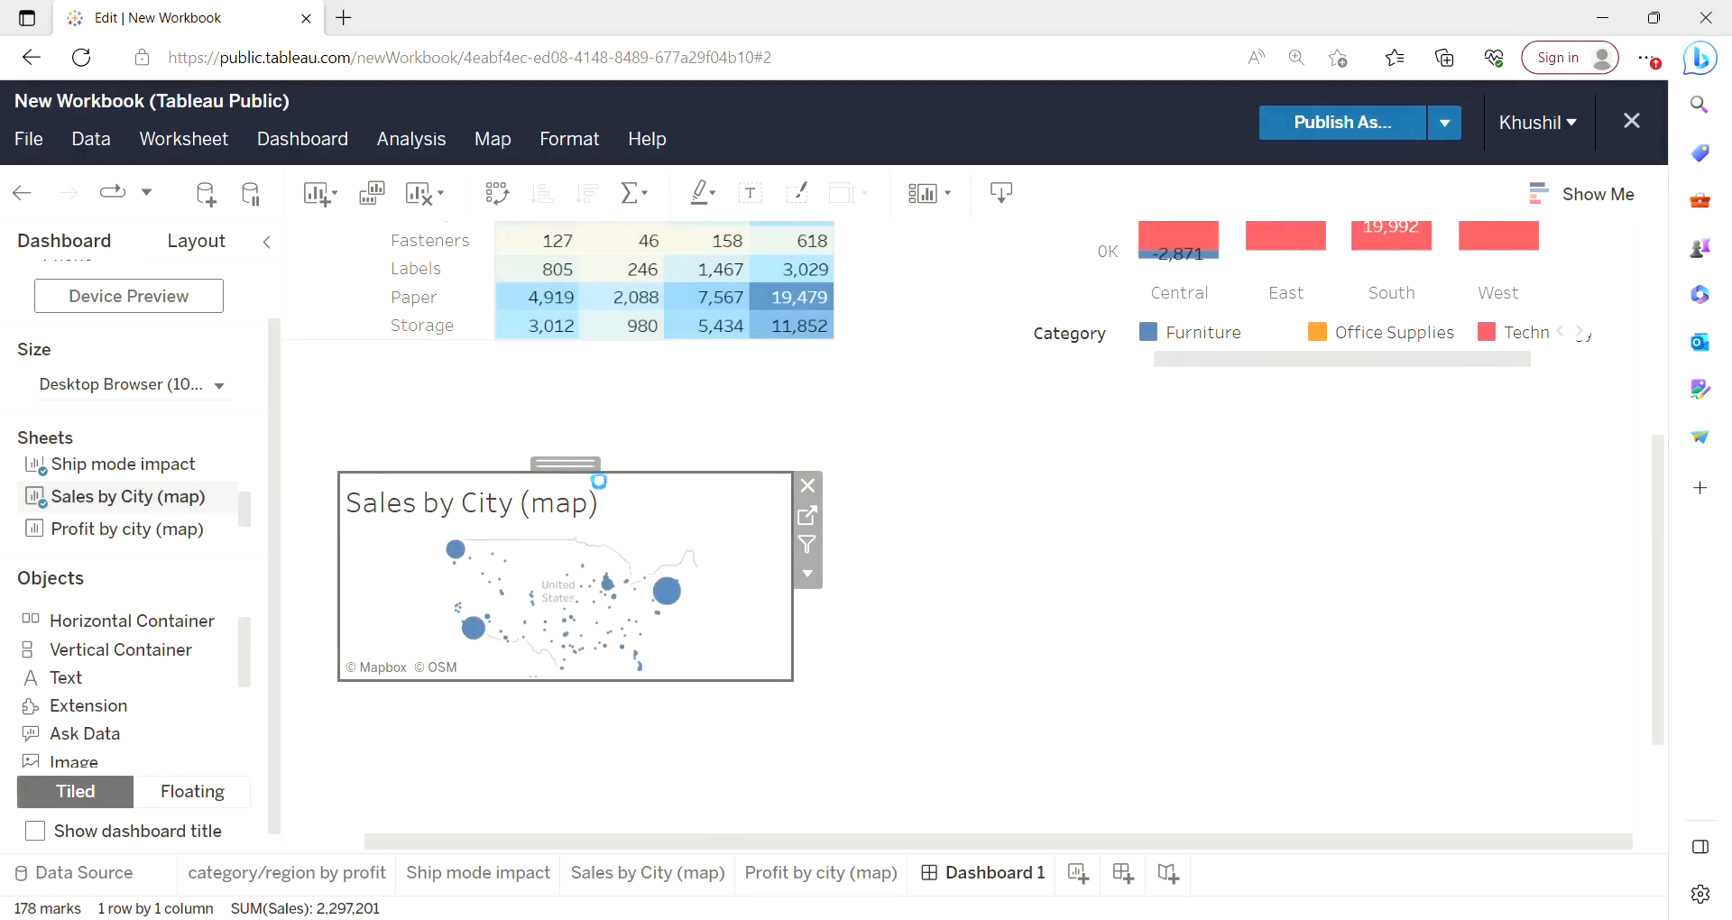
Enlarge the Sales by City map wider and taller and shift it up to the left edge.
{"action": "left_click", "coordinate": [802, 635]}
{"action": "left_click", "coordinate": [749, 625]}
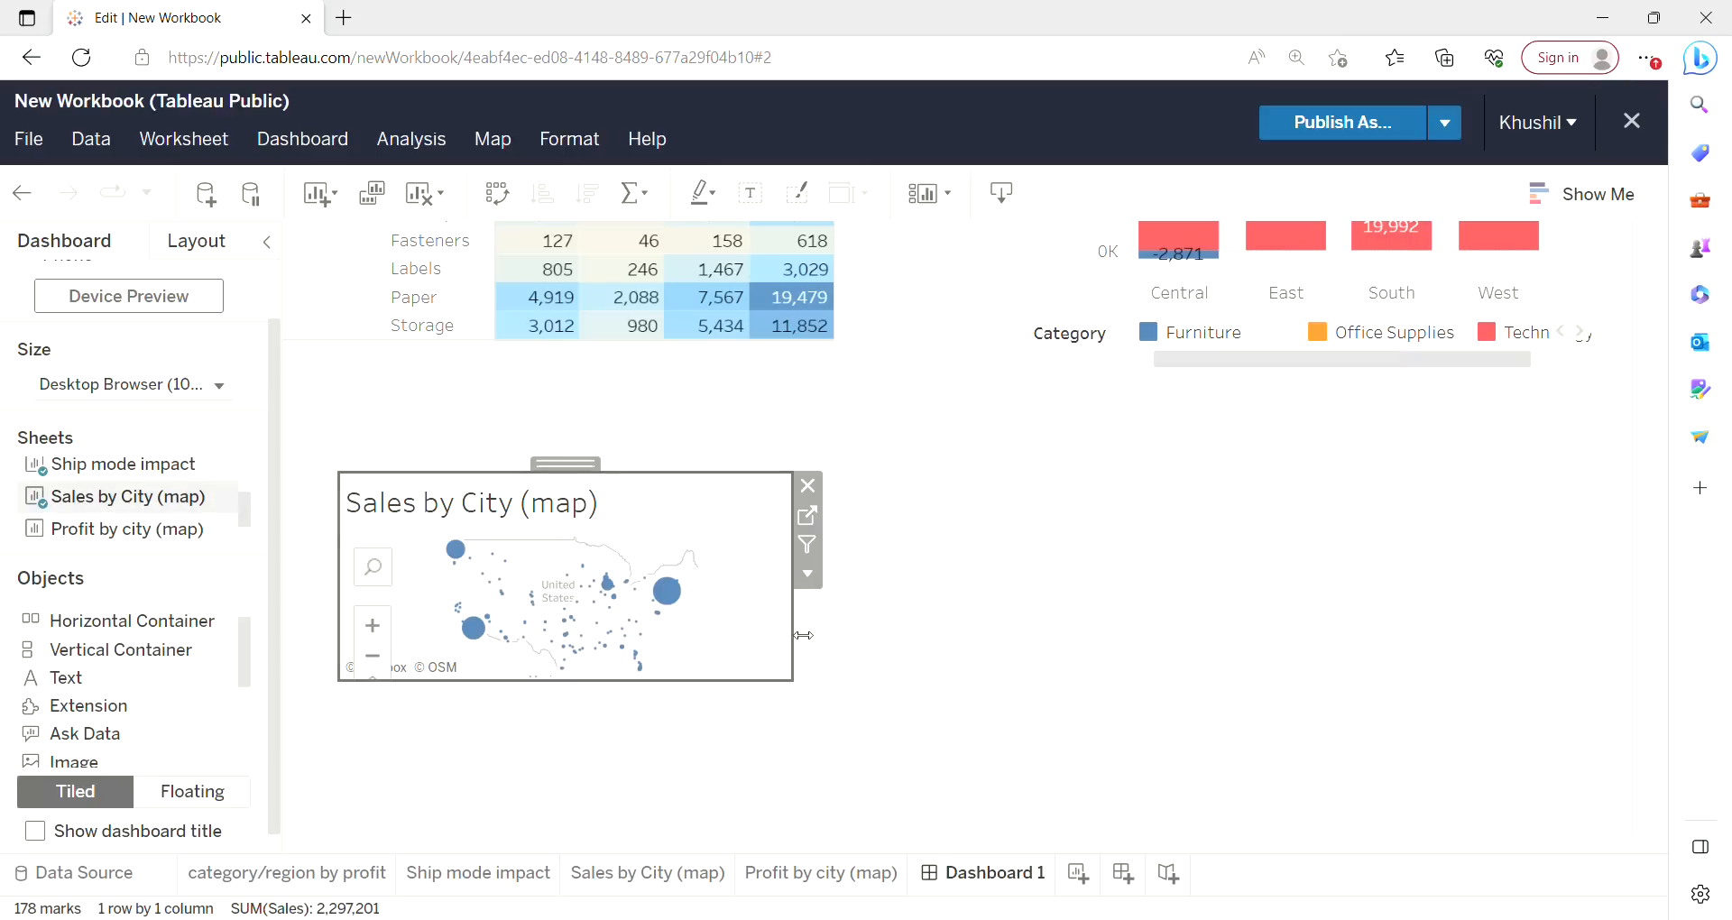
{"action": "left_click_drag", "start_coordinate": [802, 637], "coordinate": [1063, 656]}
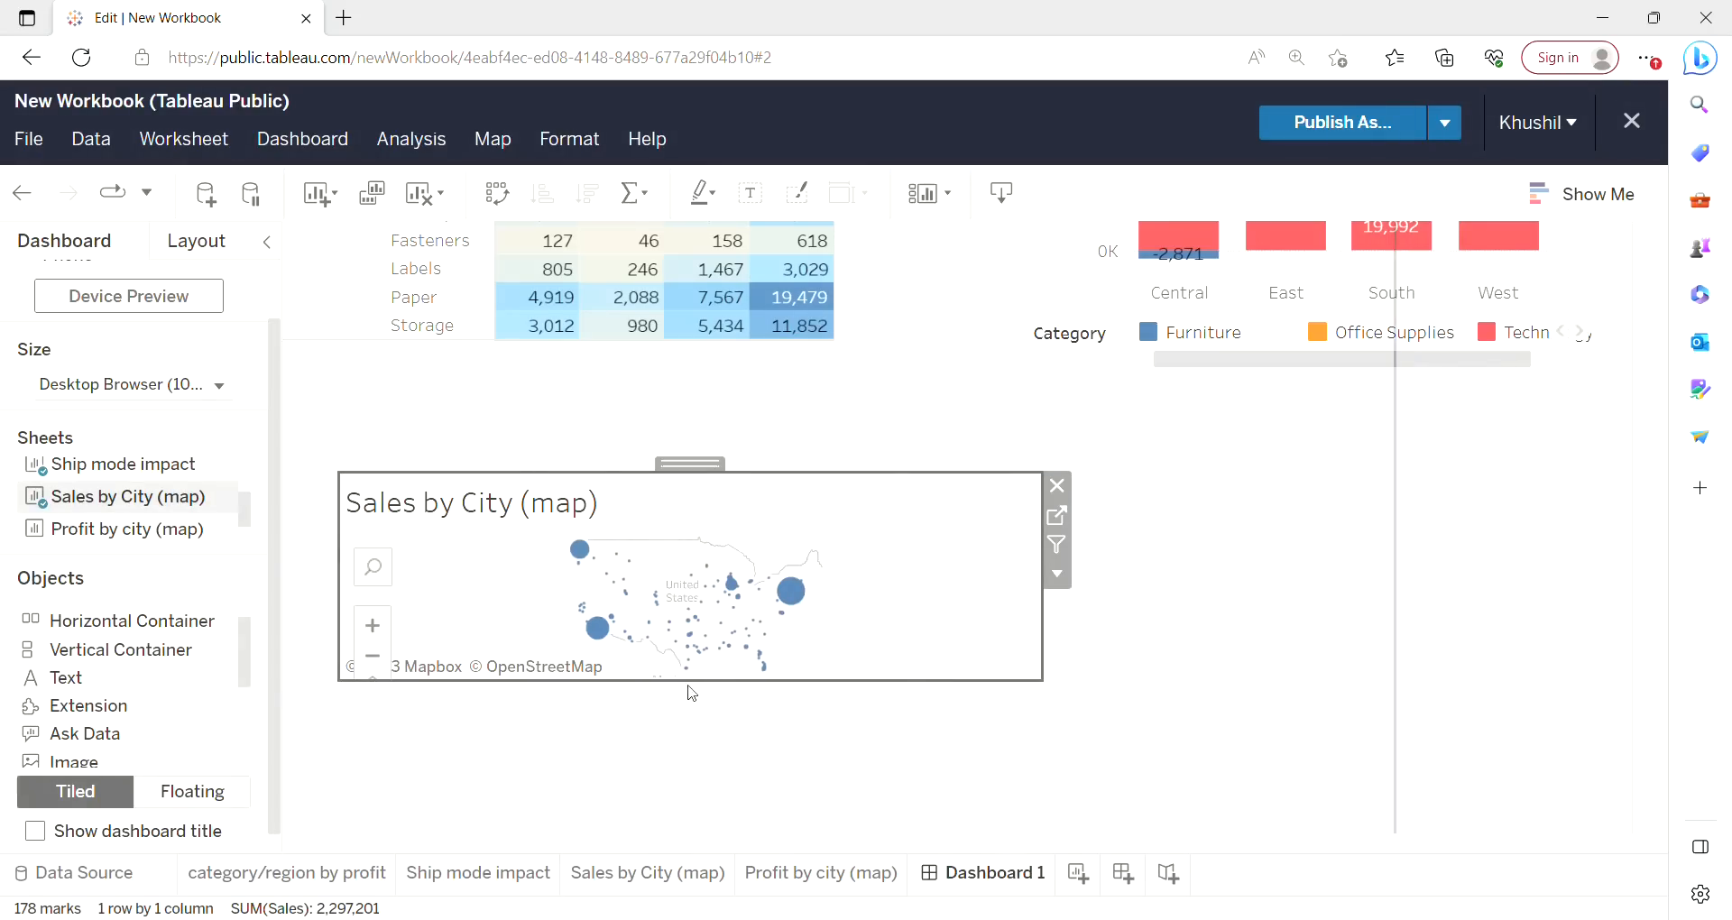
{"action": "left_click_drag", "start_coordinate": [708, 692], "coordinate": [713, 873]}
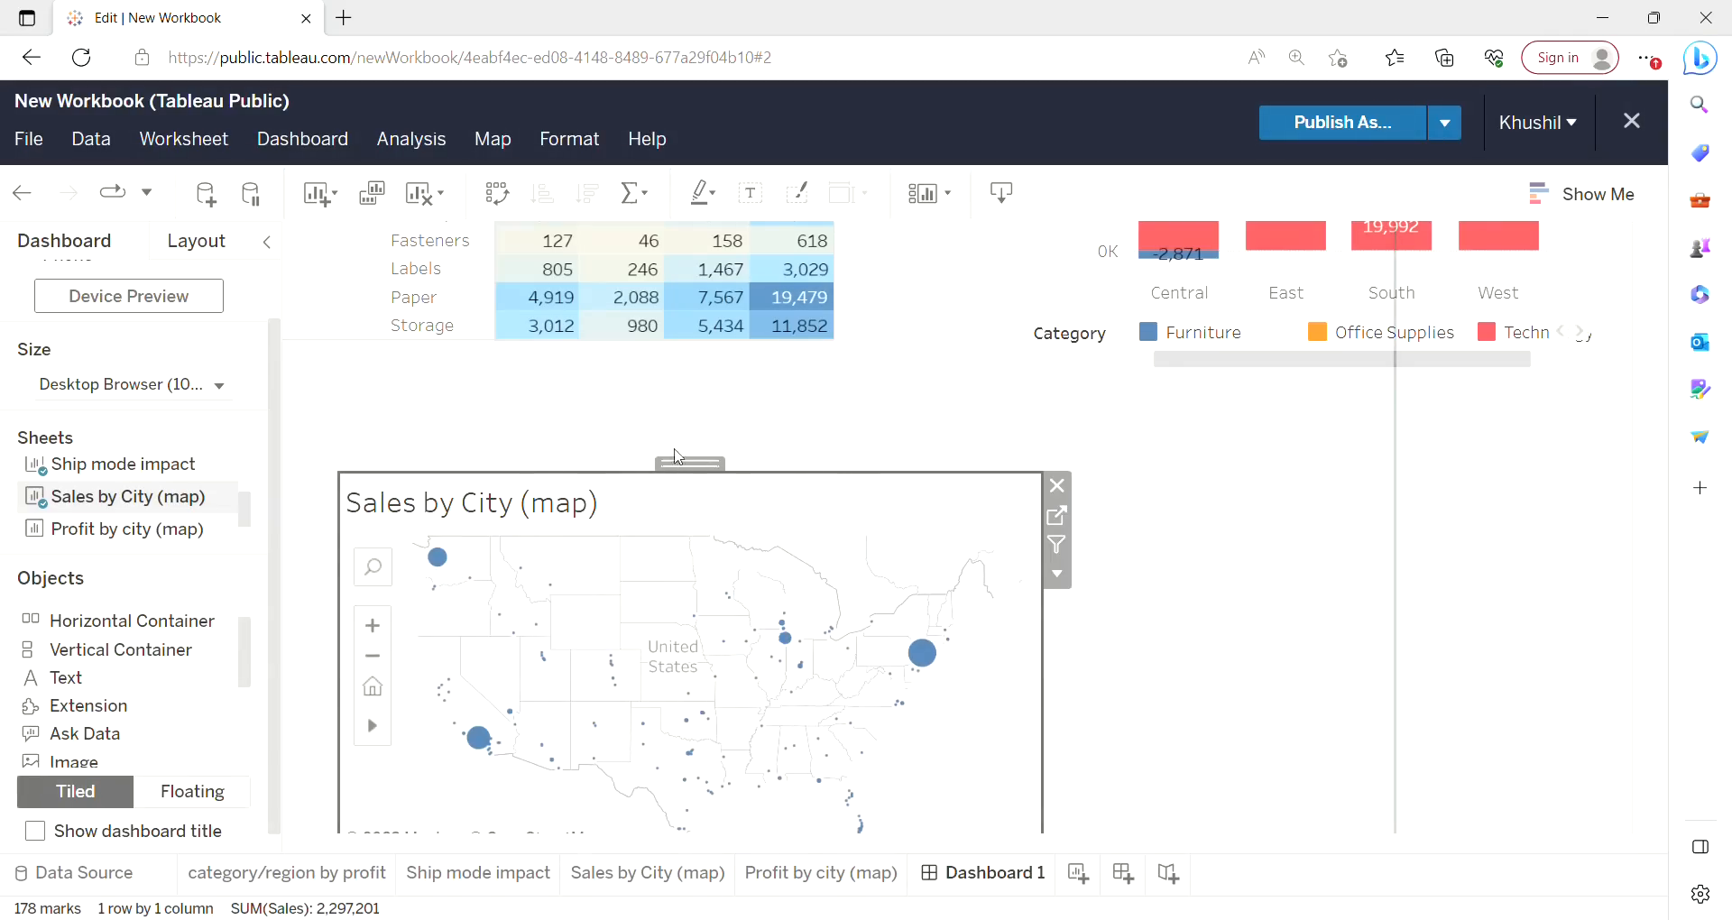
{"action": "left_click_drag", "start_coordinate": [697, 473], "coordinate": [642, 401]}
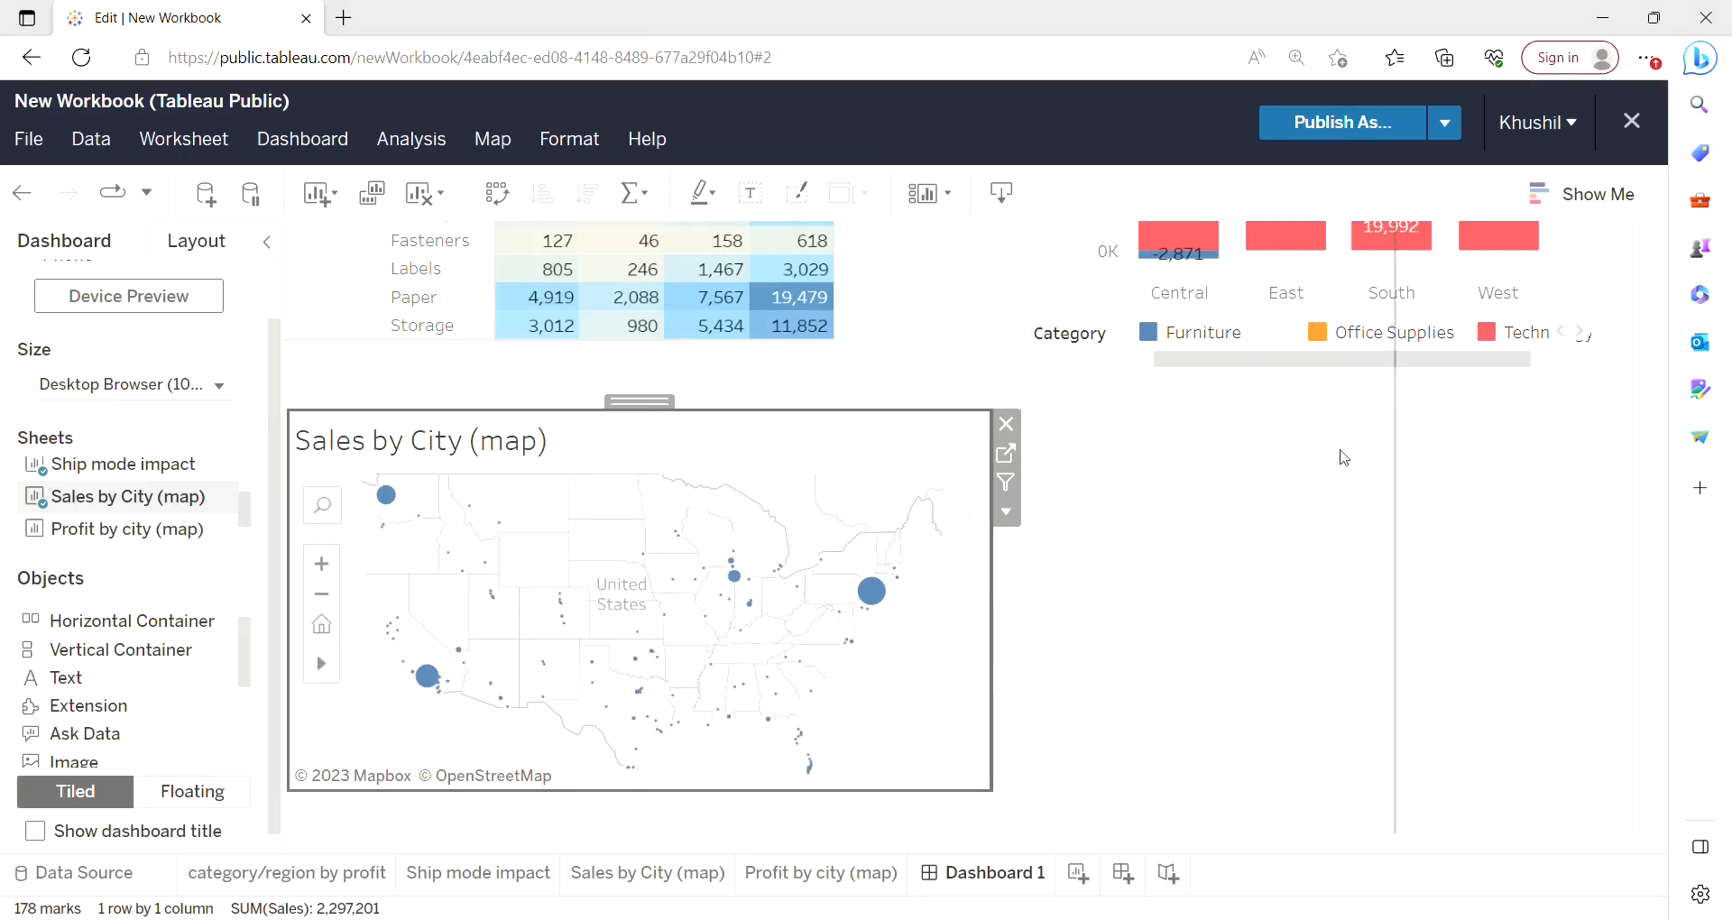
{"action": "left_click", "coordinate": [1345, 457]}
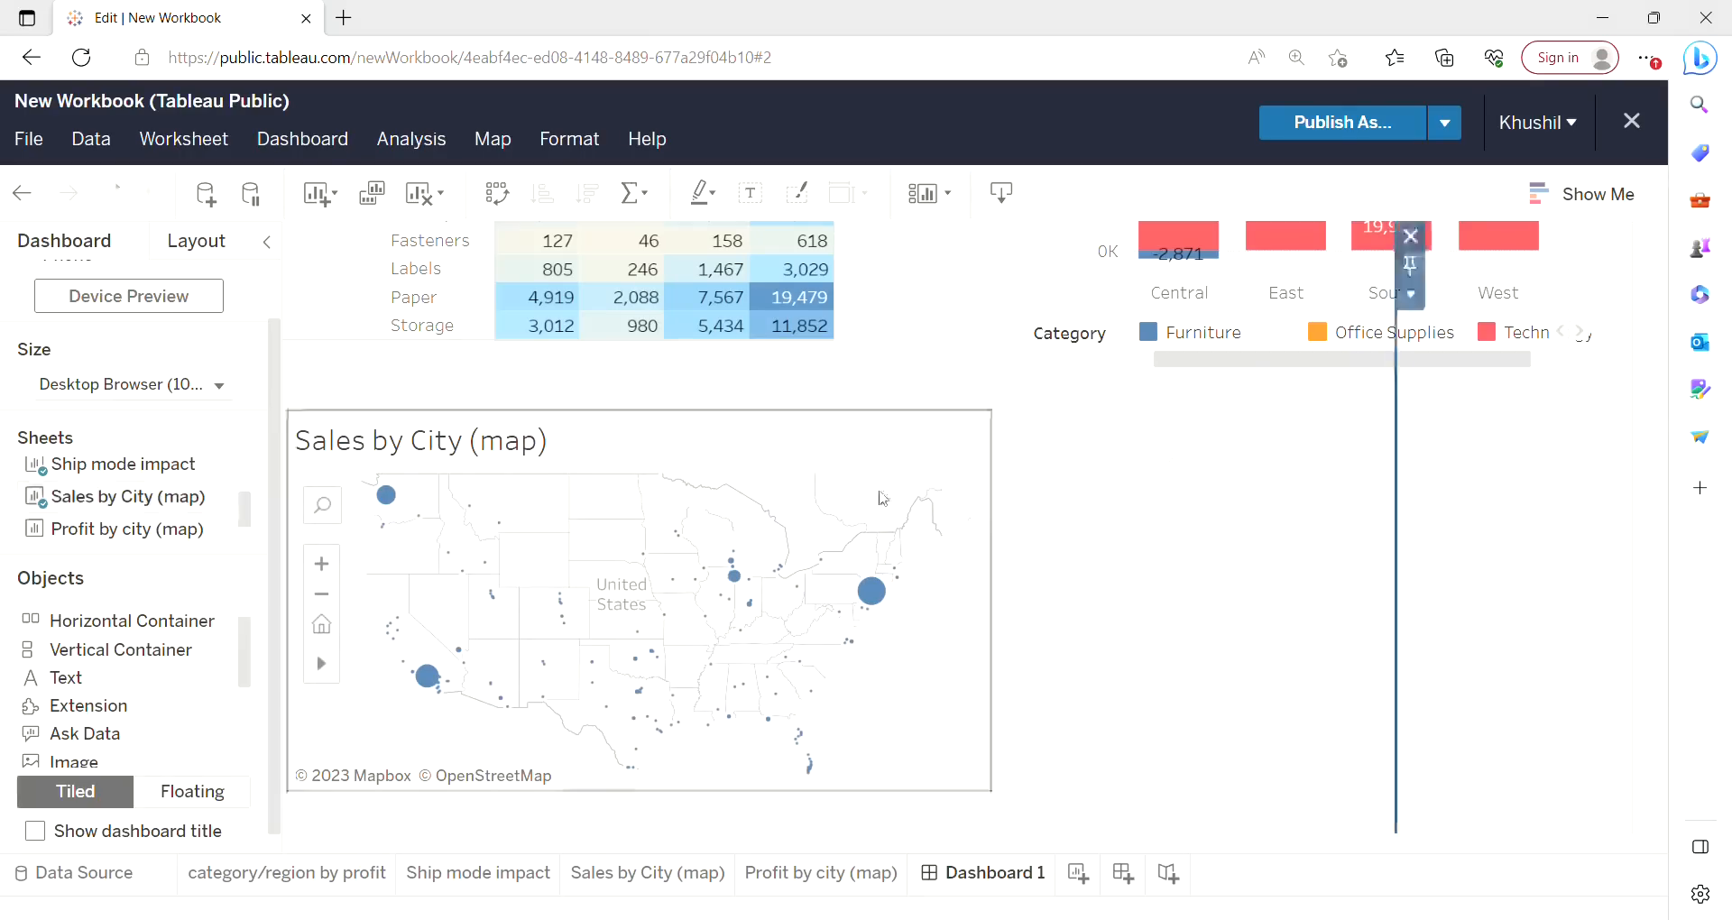
Add the Profit by city (map) sheet to the dashboard as a floating object.
{"action": "left_click", "coordinate": [171, 530]}
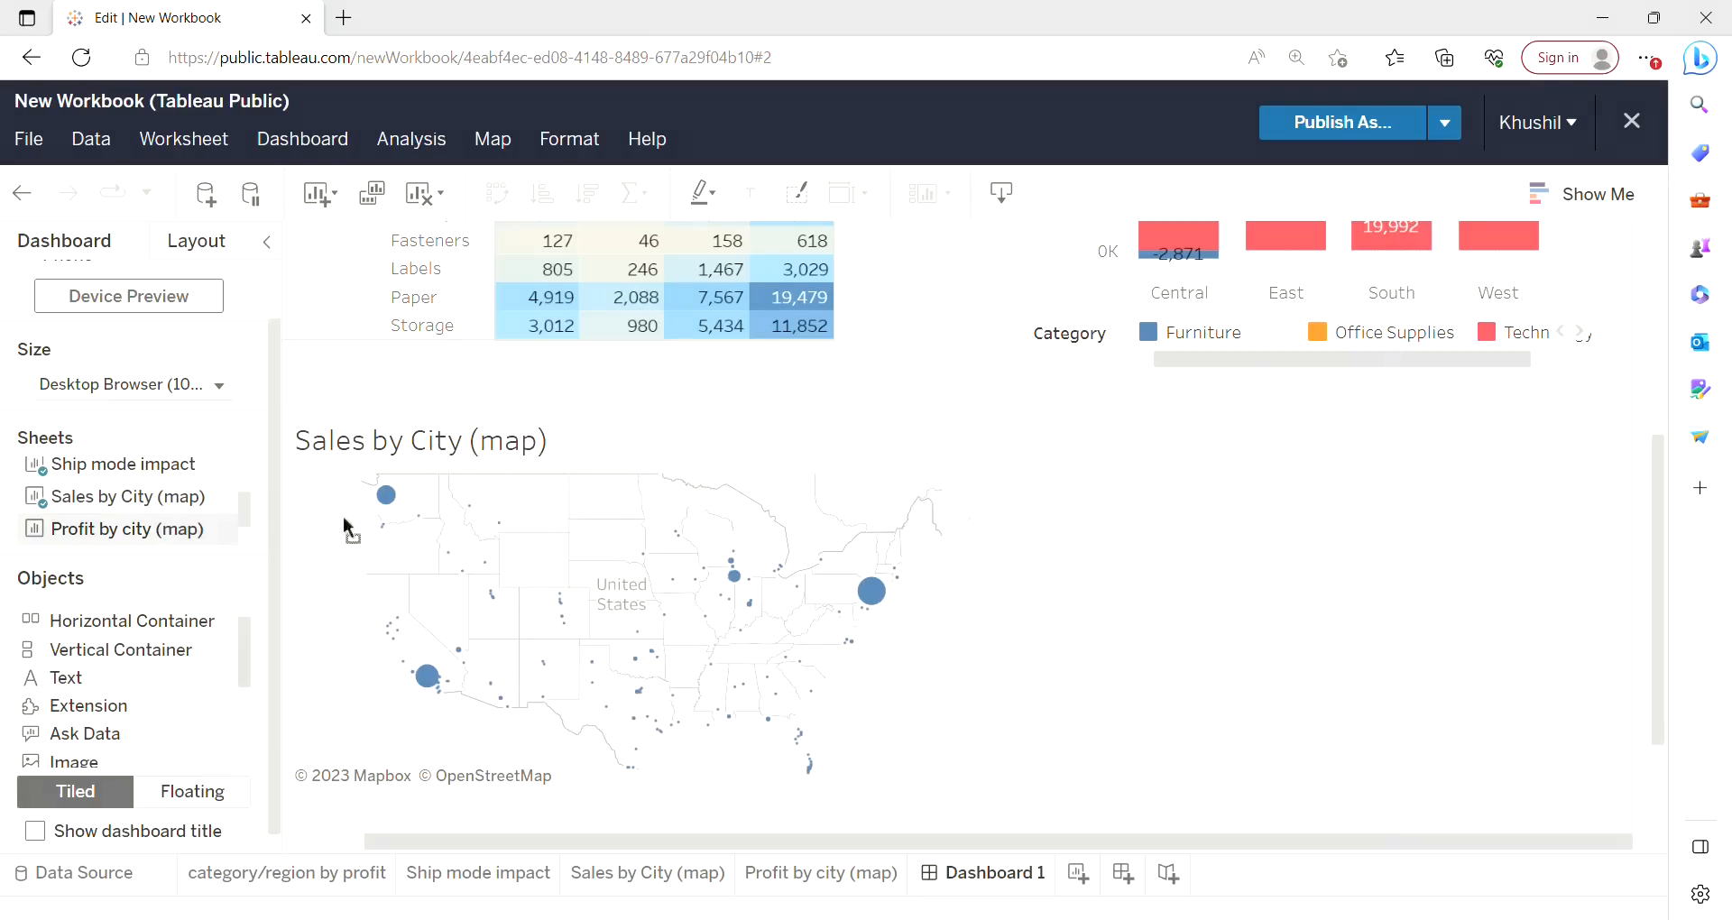
{"action": "left_click", "coordinate": [832, 497]}
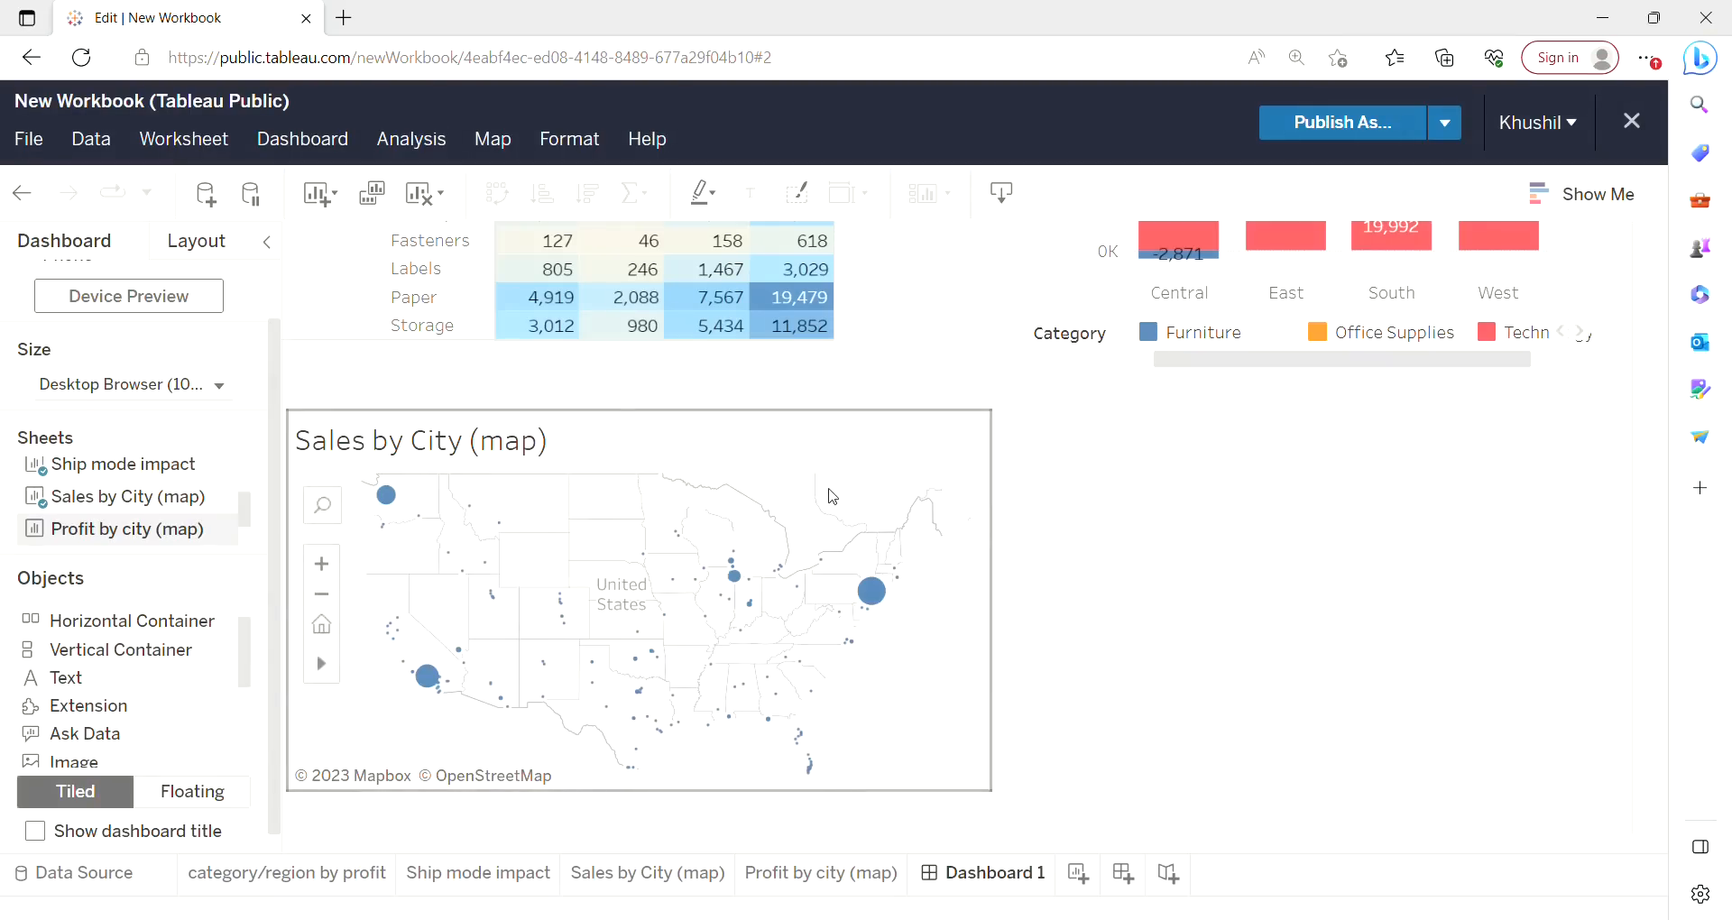
{"action": "left_click_drag", "start_coordinate": [200, 530], "coordinate": [1276, 597]}
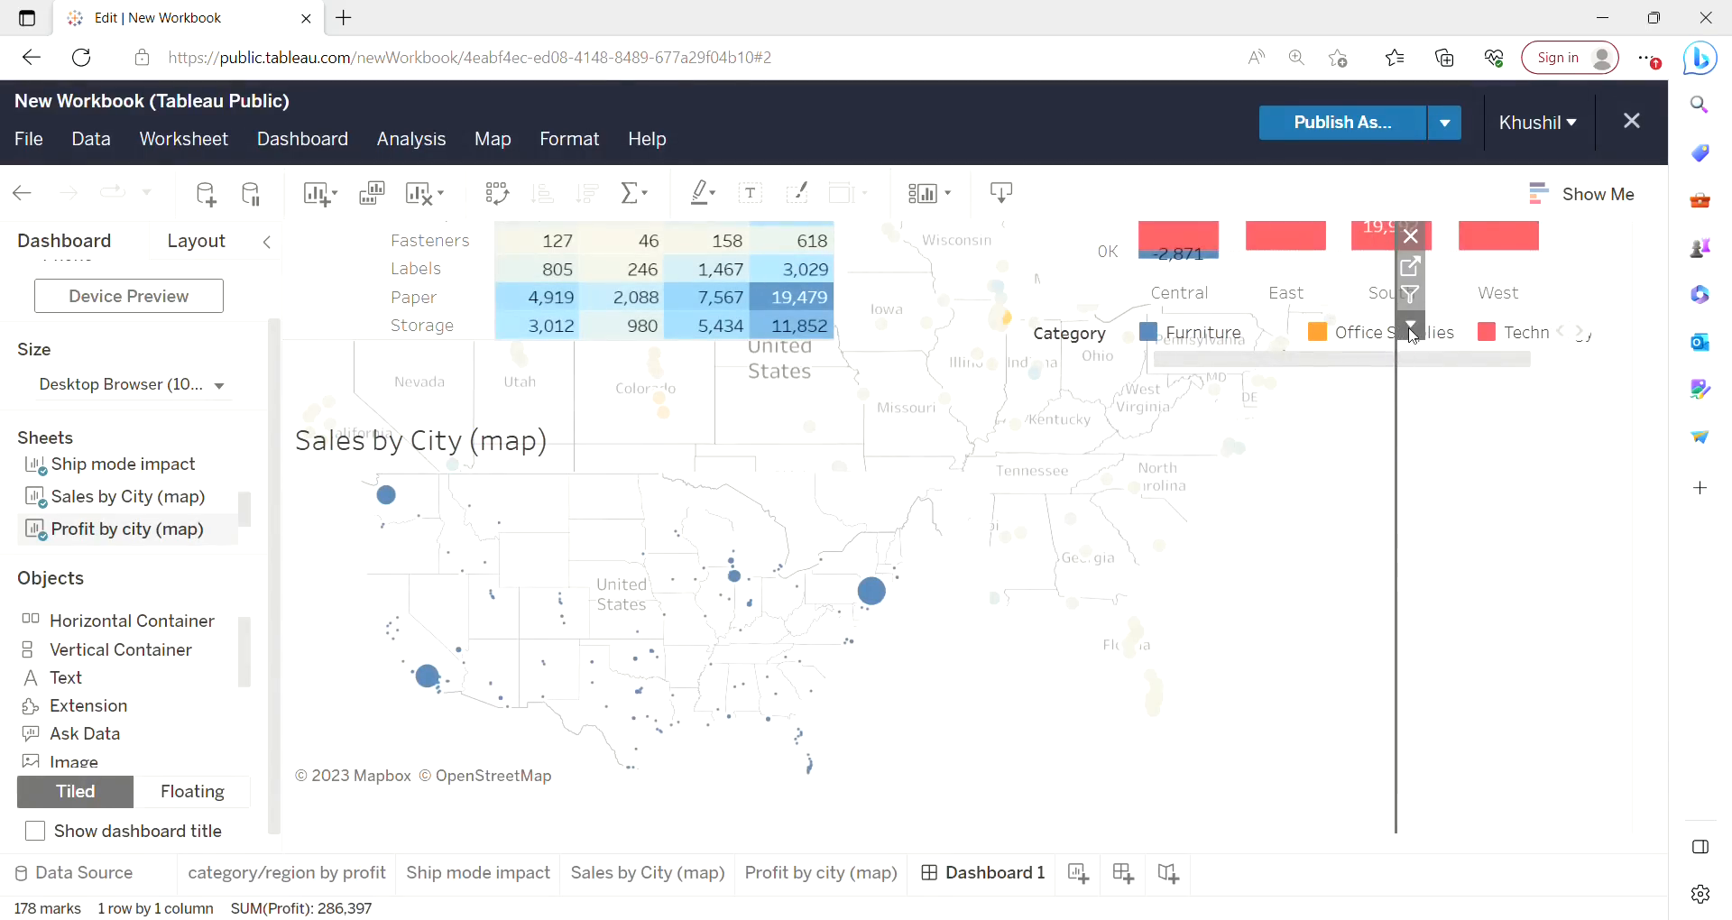
{"action": "left_click", "coordinate": [1412, 330]}
{"action": "left_click", "coordinate": [1465, 854]}
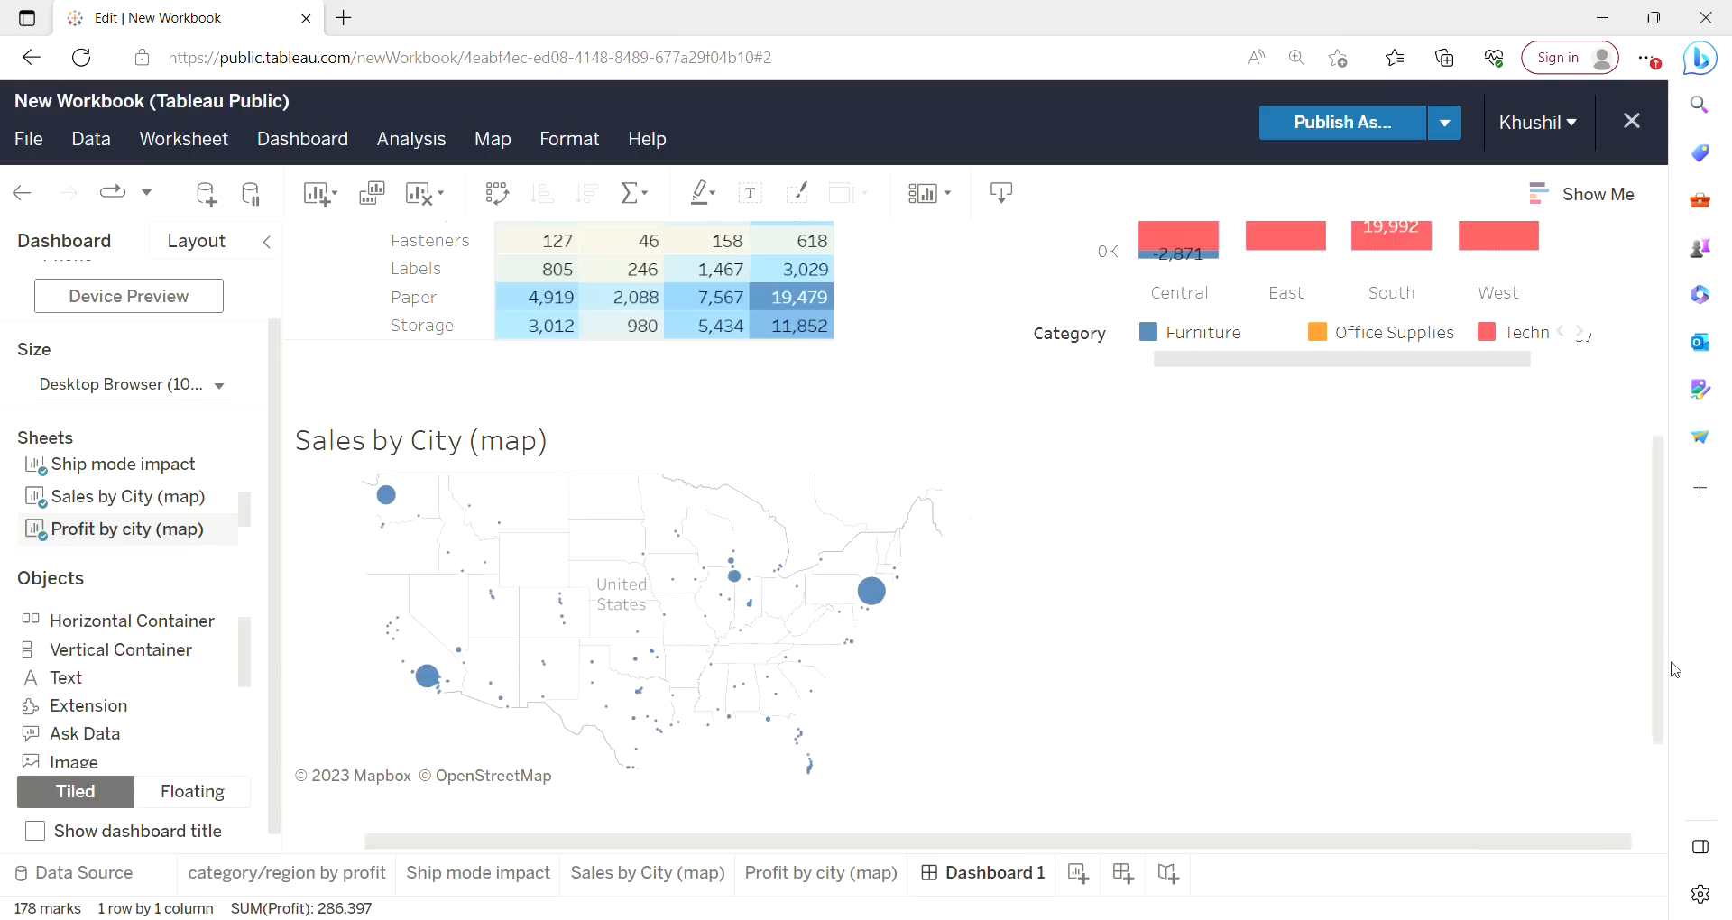
Move the Profit by city map below the category chart on the right and make it taller.
{"action": "left_click_drag", "start_coordinate": [1676, 669], "coordinate": [1675, 446]}
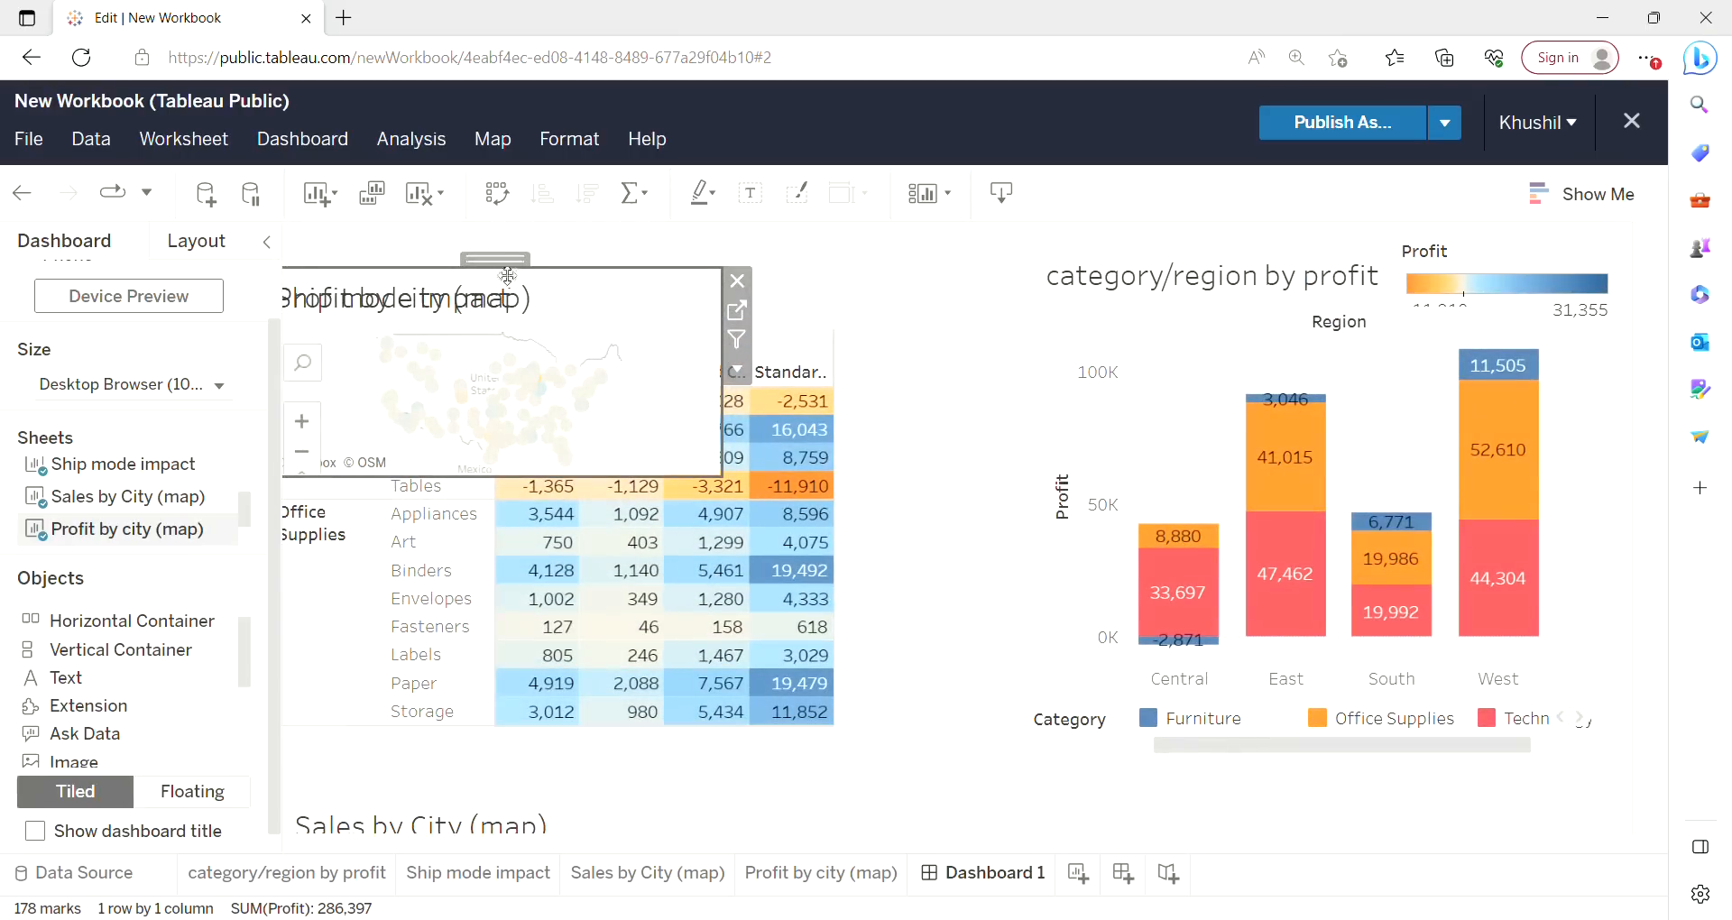
{"action": "left_click_drag", "start_coordinate": [515, 275], "coordinate": [1277, 814]}
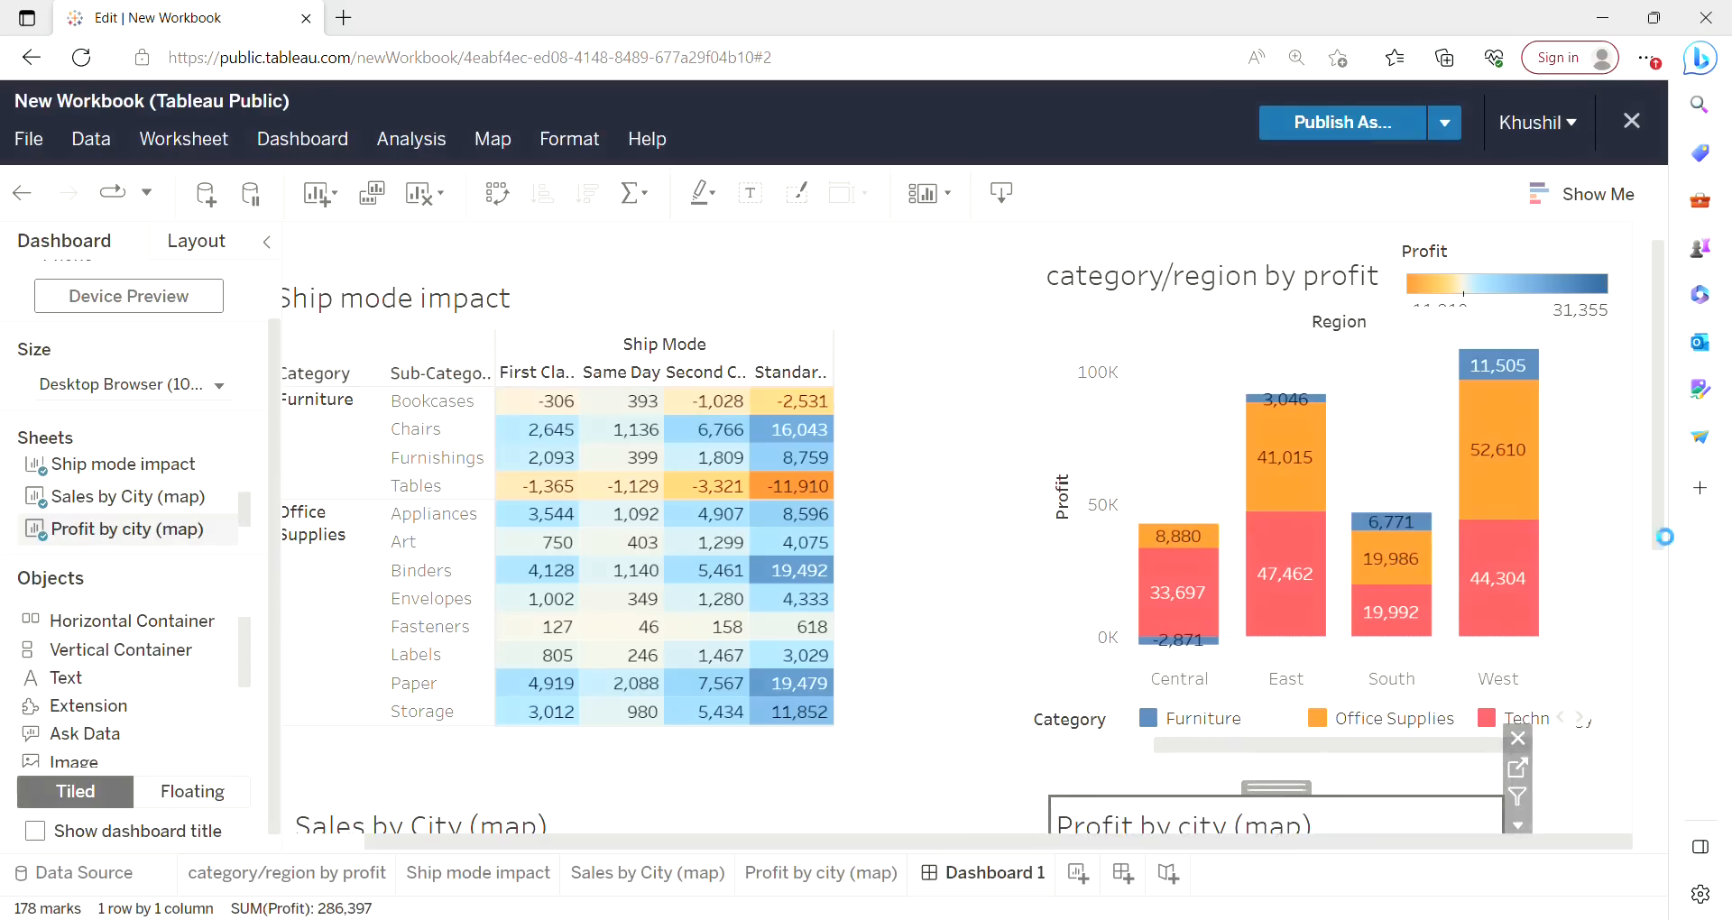
{"action": "left_click_drag", "start_coordinate": [1665, 531], "coordinate": [1652, 747]}
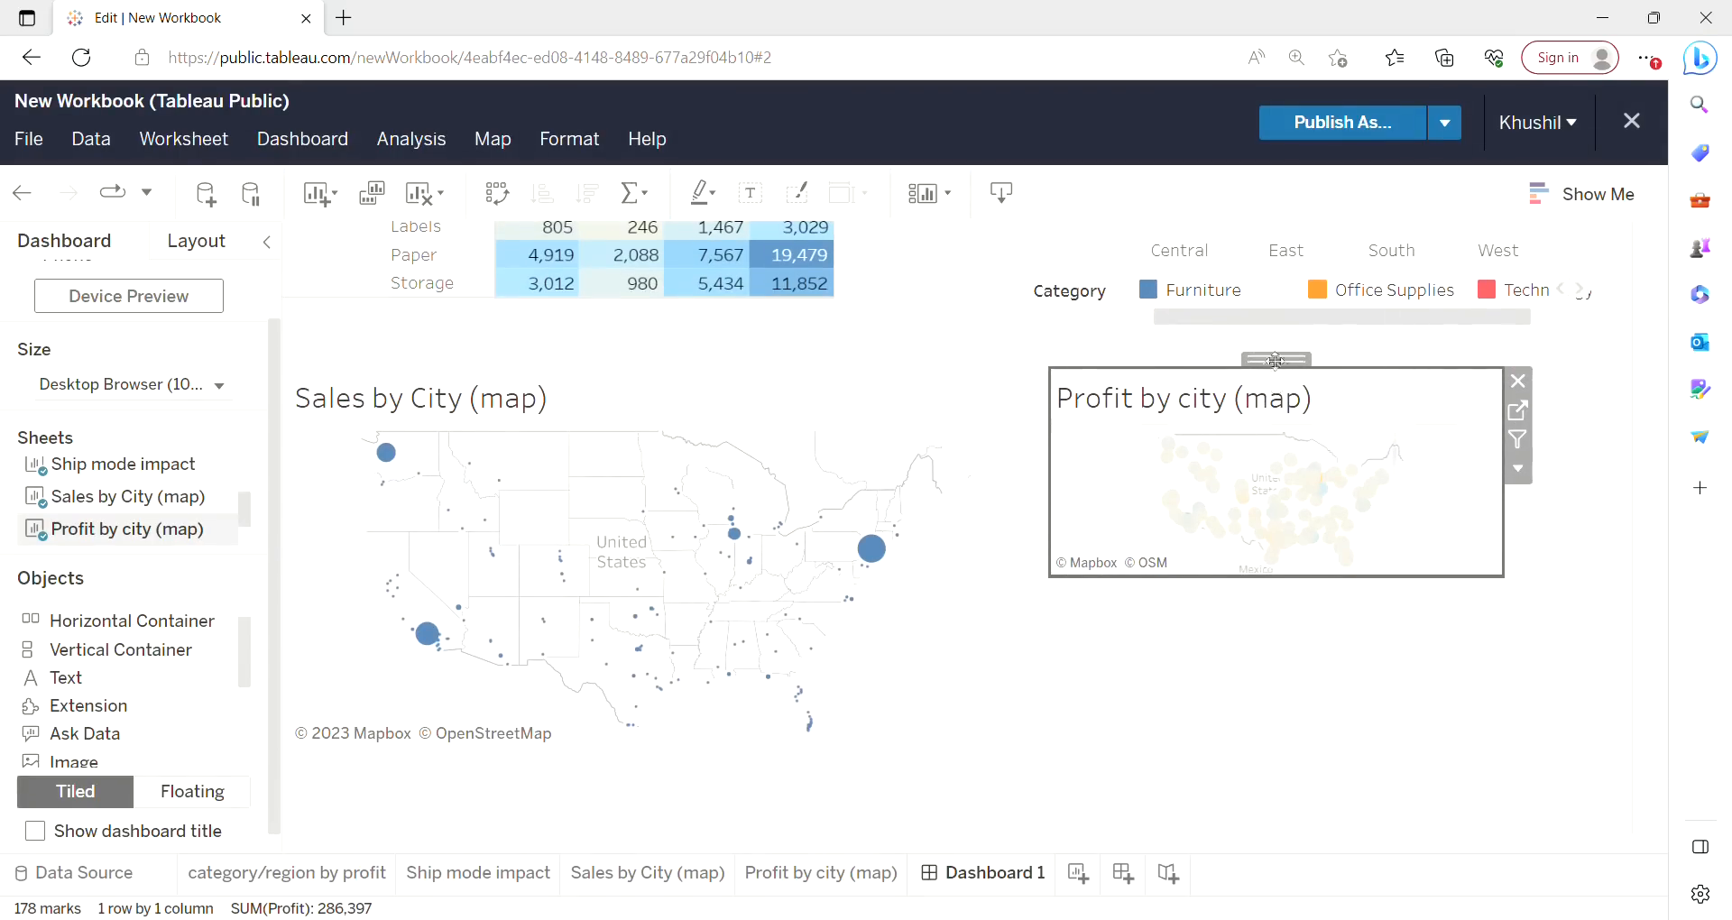
{"action": "left_click_drag", "start_coordinate": [1280, 372], "coordinate": [1312, 421]}
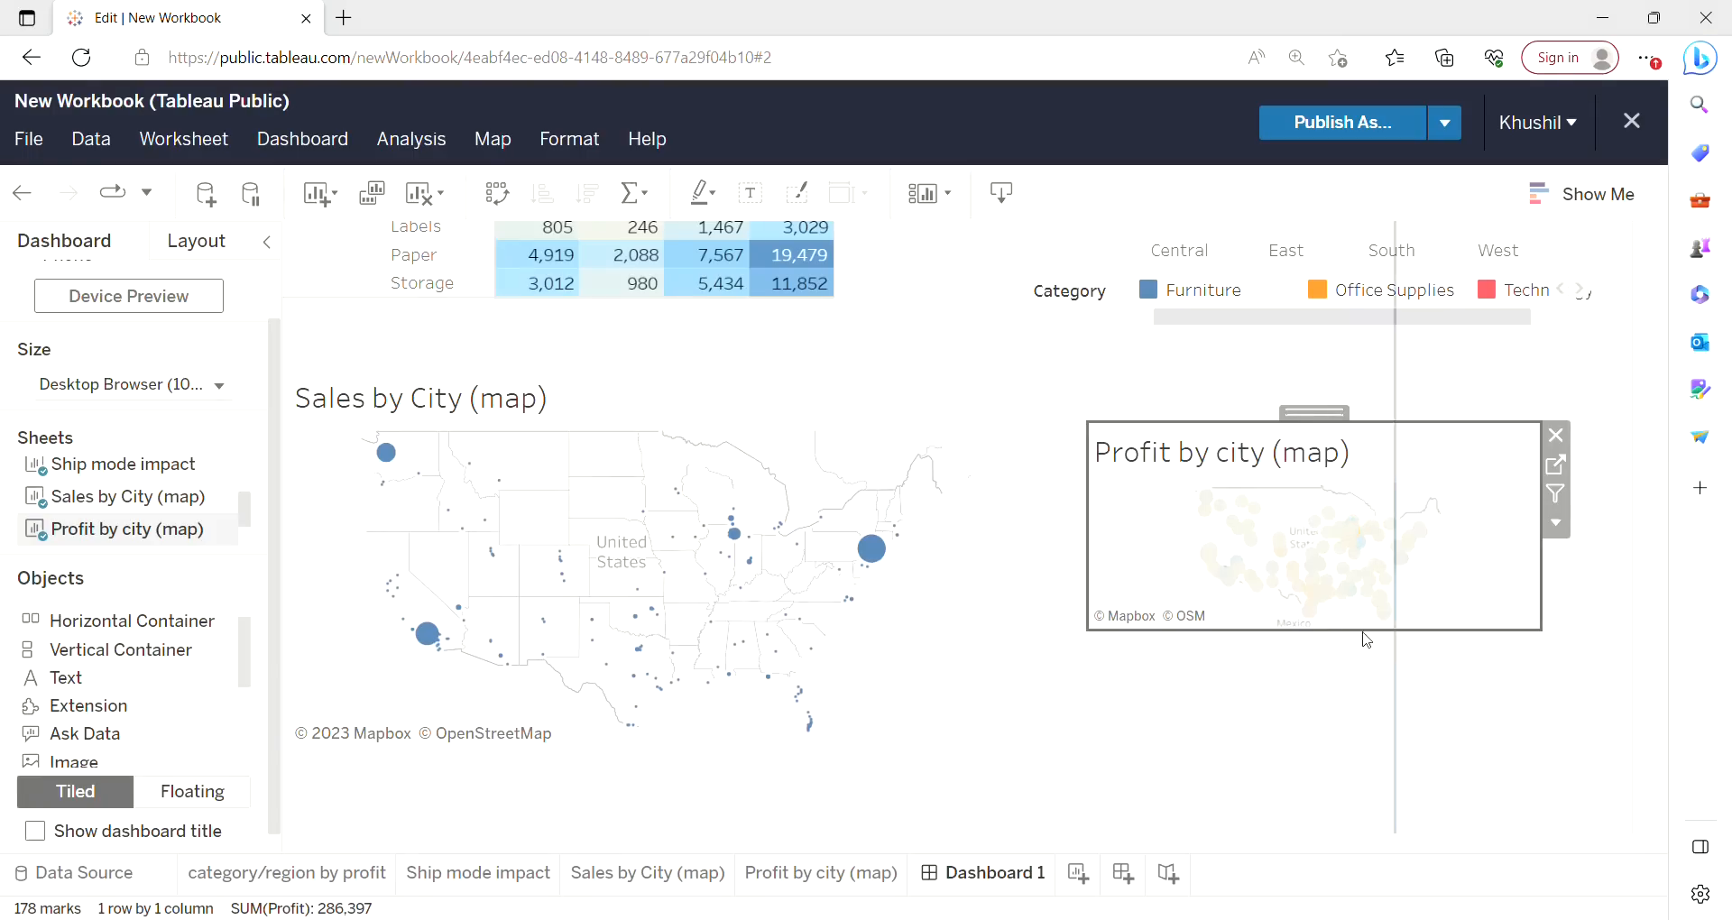
{"action": "left_click_drag", "start_coordinate": [1365, 637], "coordinate": [1368, 790]}
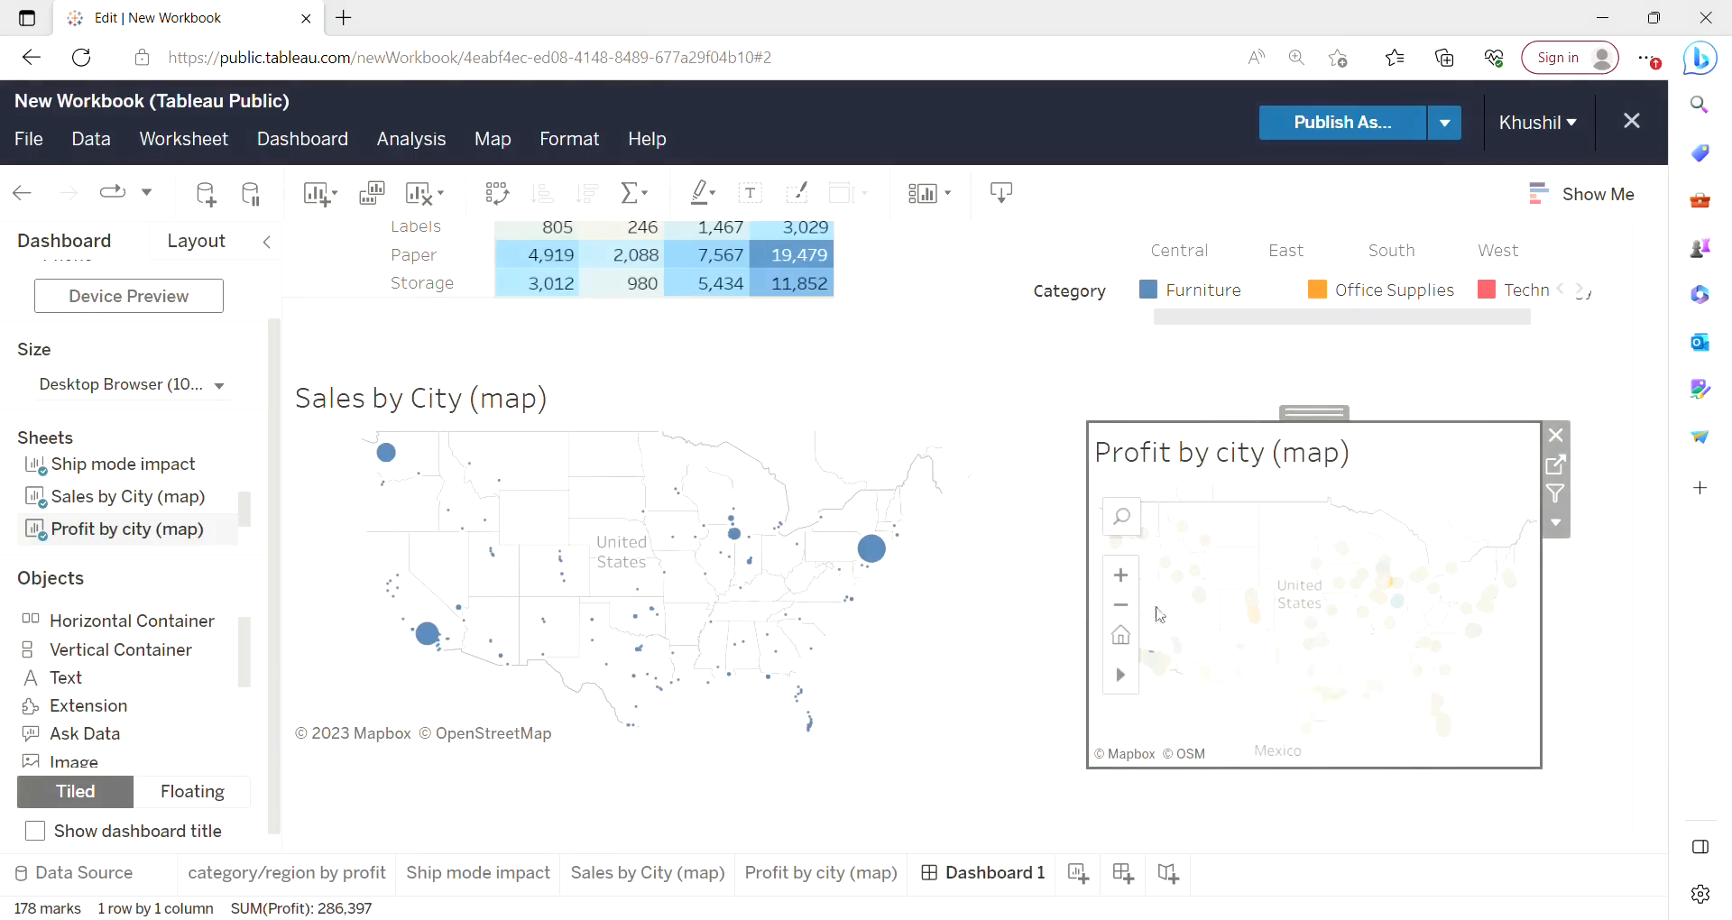
Shift the Profit by city map slightly left, then widen it to the right edge and extend it downward.
{"action": "left_click_drag", "start_coordinate": [1101, 593], "coordinate": [1052, 595]}
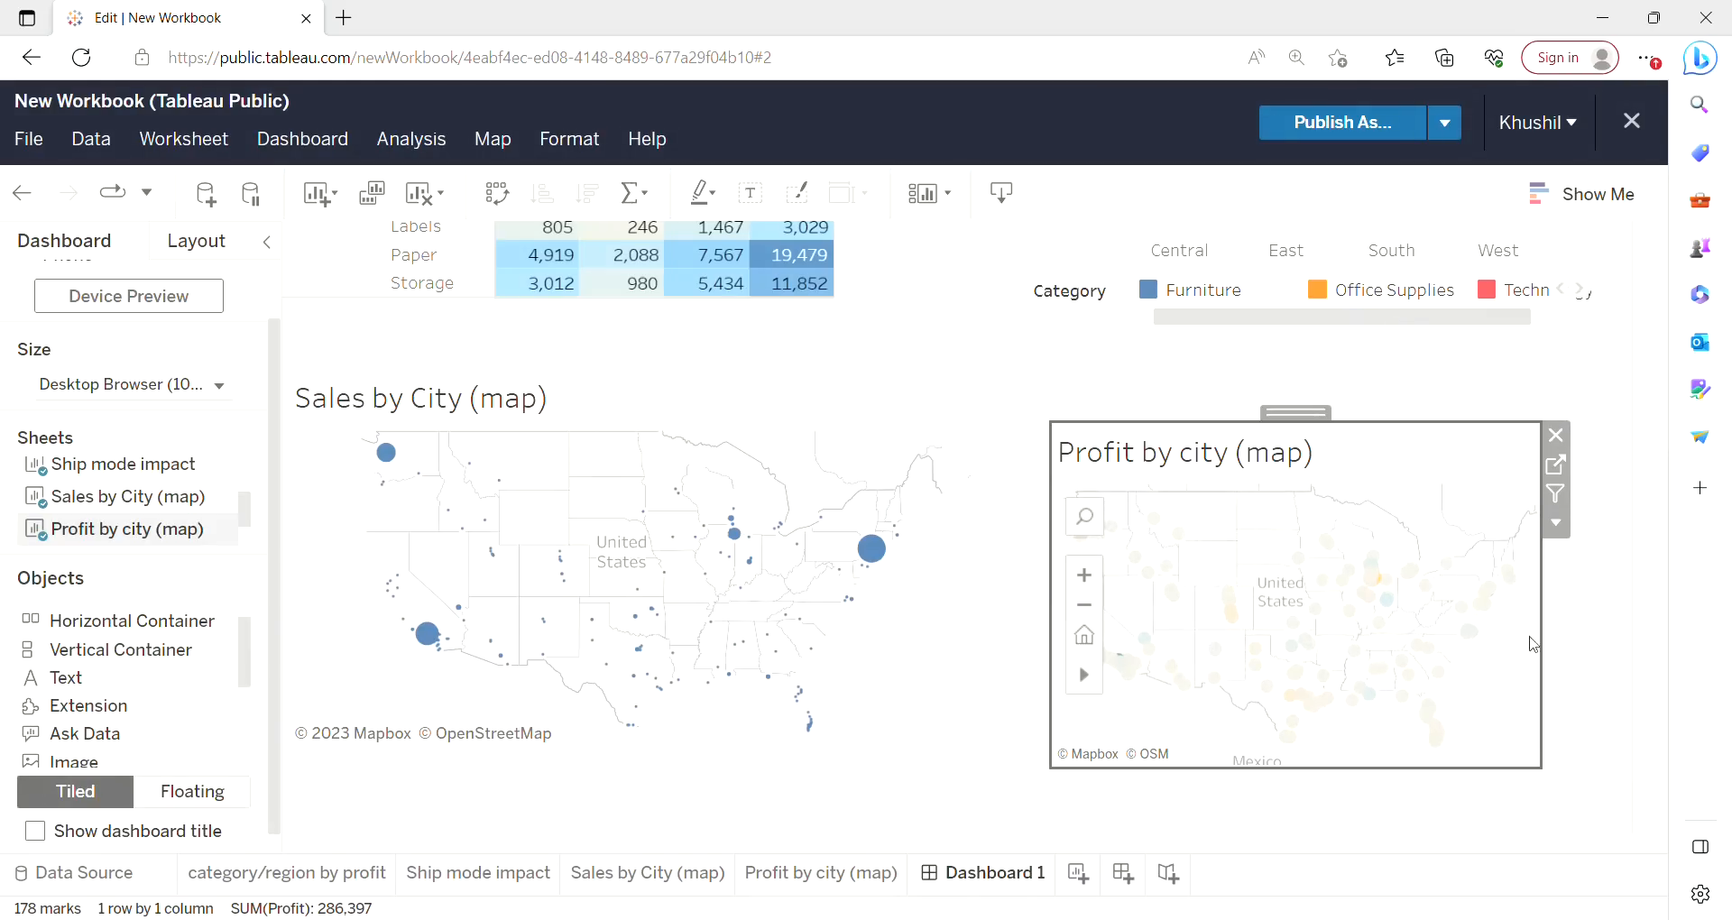
{"action": "left_click_drag", "start_coordinate": [1549, 635], "coordinate": [1621, 636]}
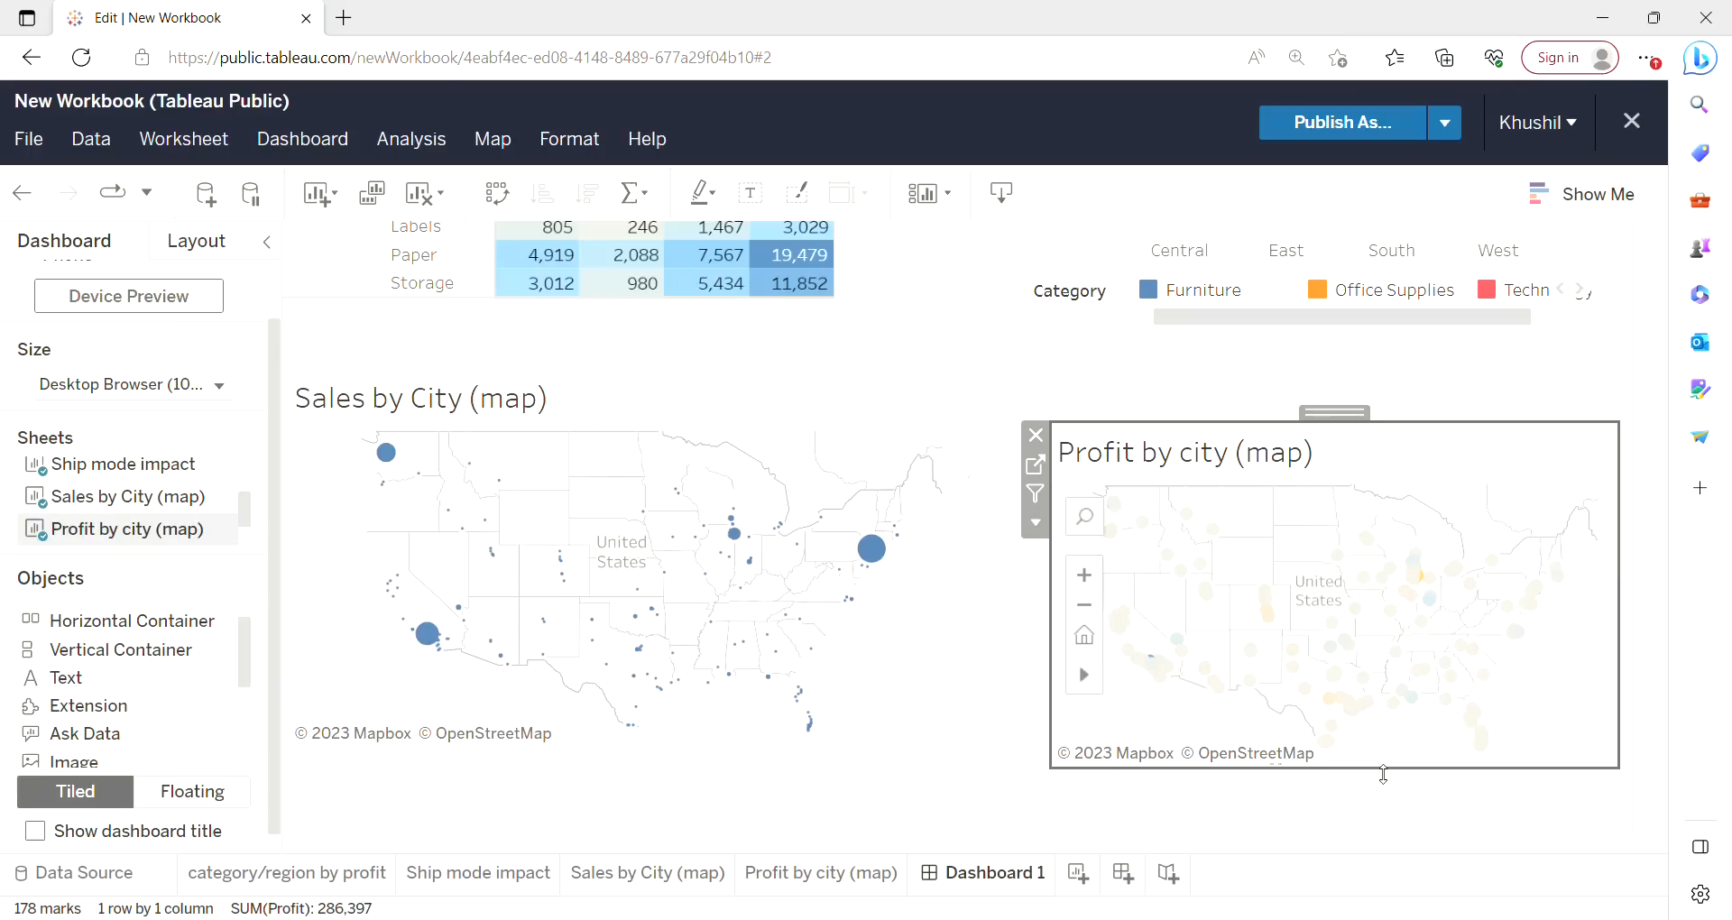
{"action": "left_click_drag", "start_coordinate": [1384, 775], "coordinate": [1384, 803]}
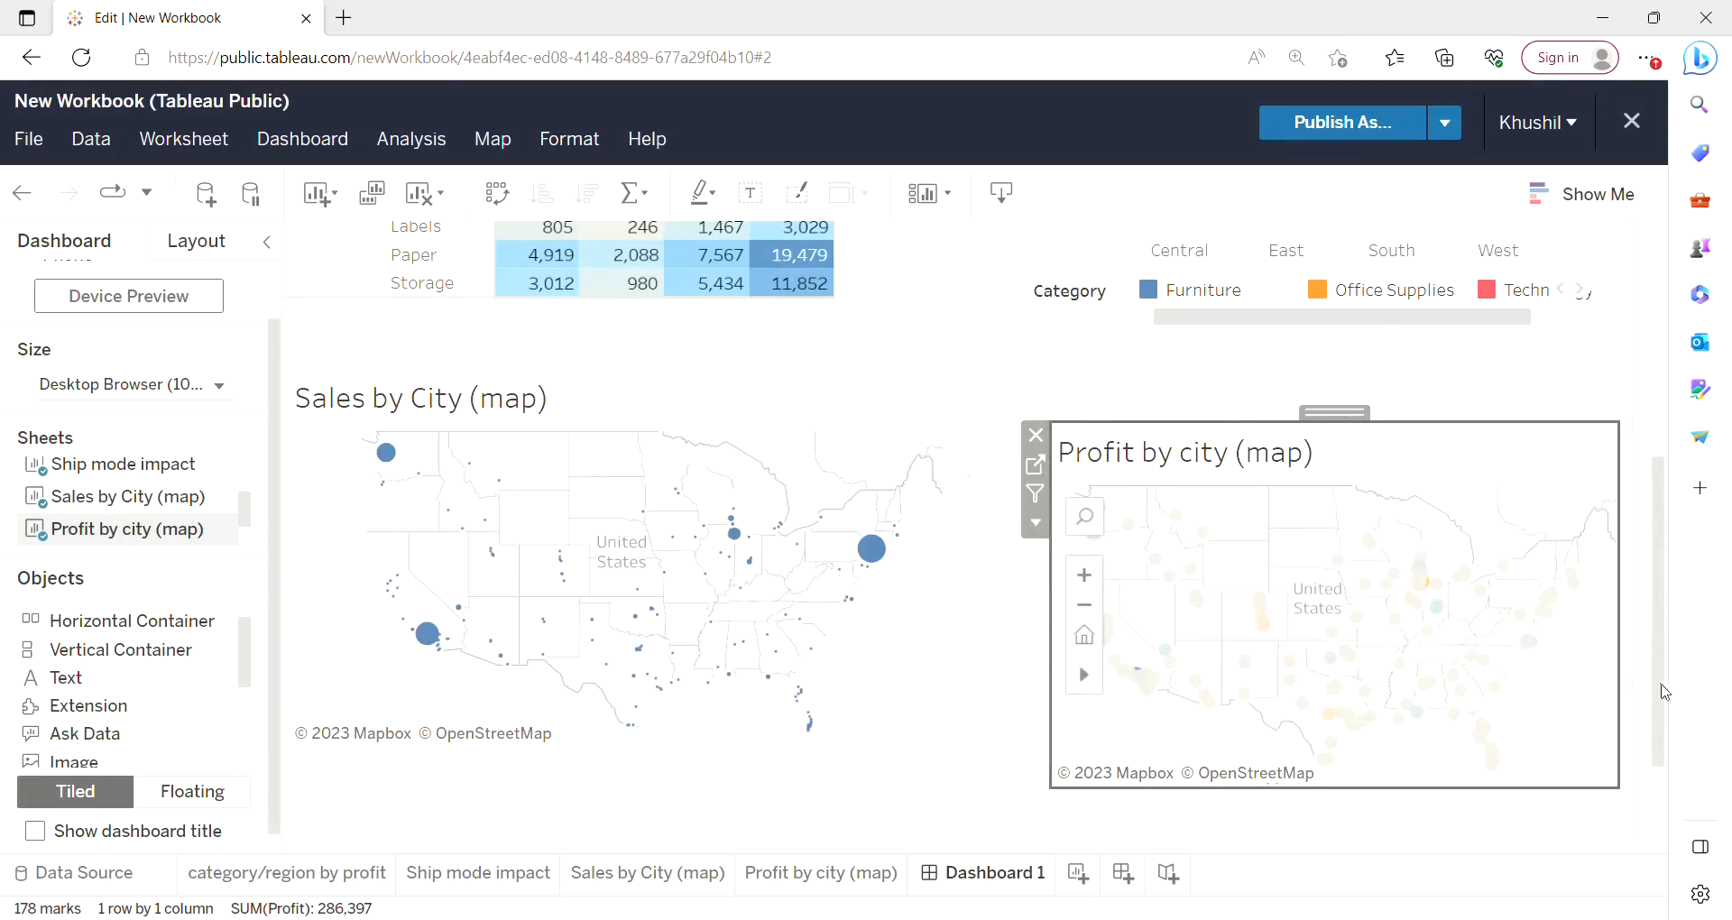
Remove the Profit color legend from the dashboard.
{"action": "scroll", "coordinate": [1665, 692], "scroll_direction": "up", "scroll_amount": 5}
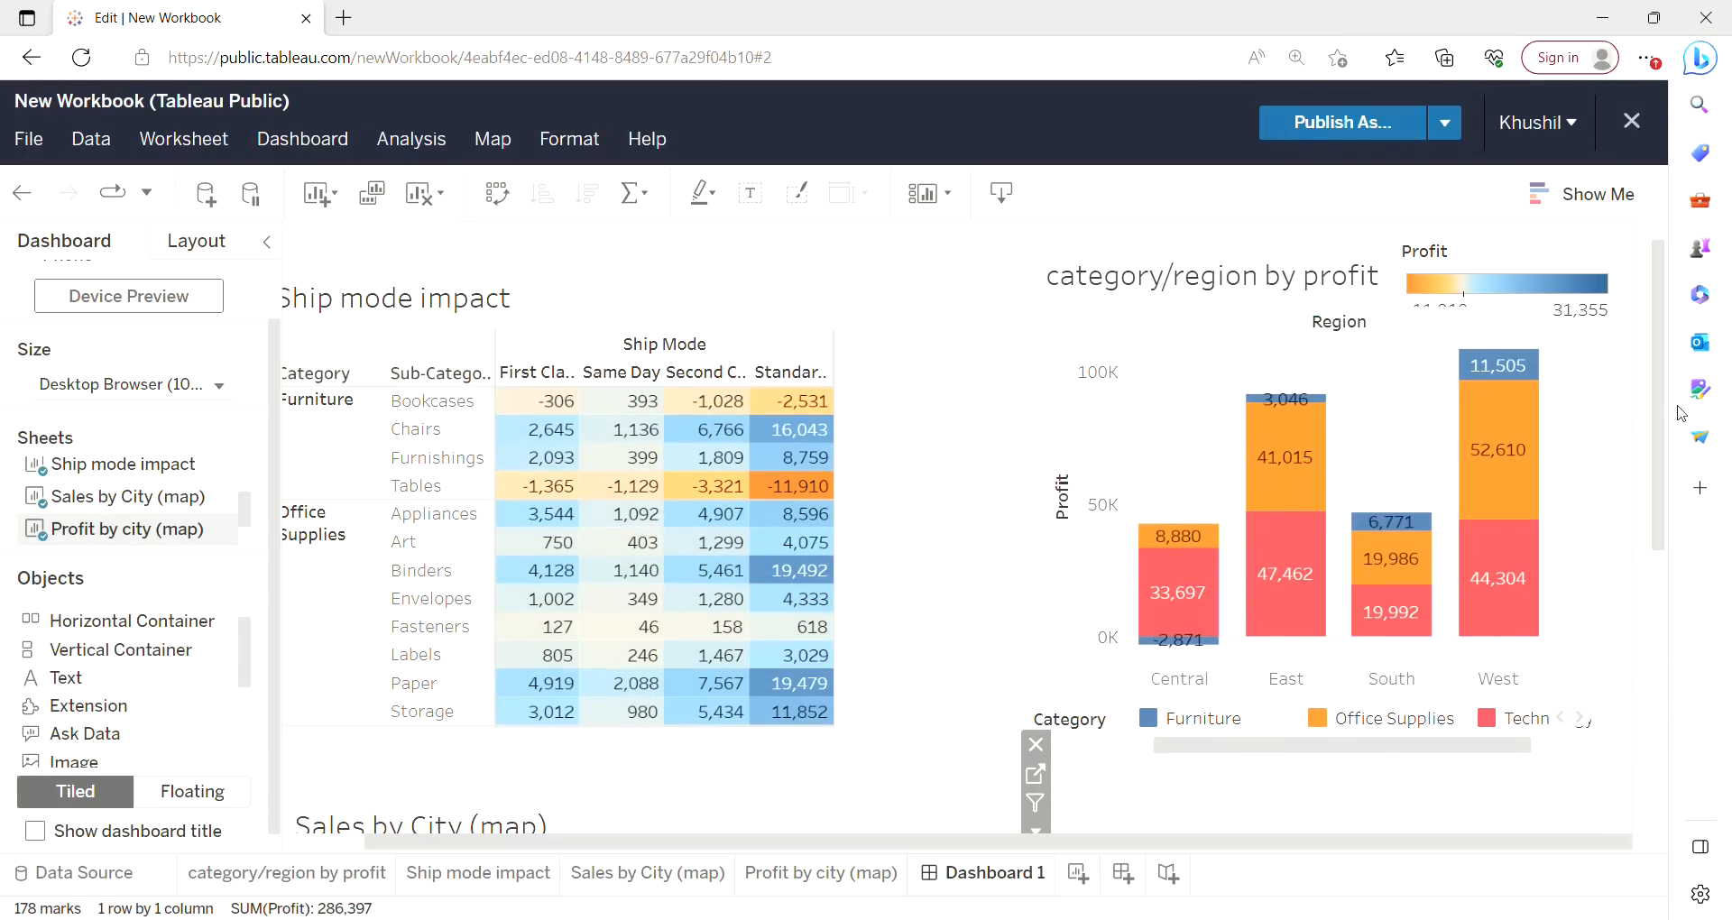
{"action": "left_click", "coordinate": [1602, 271]}
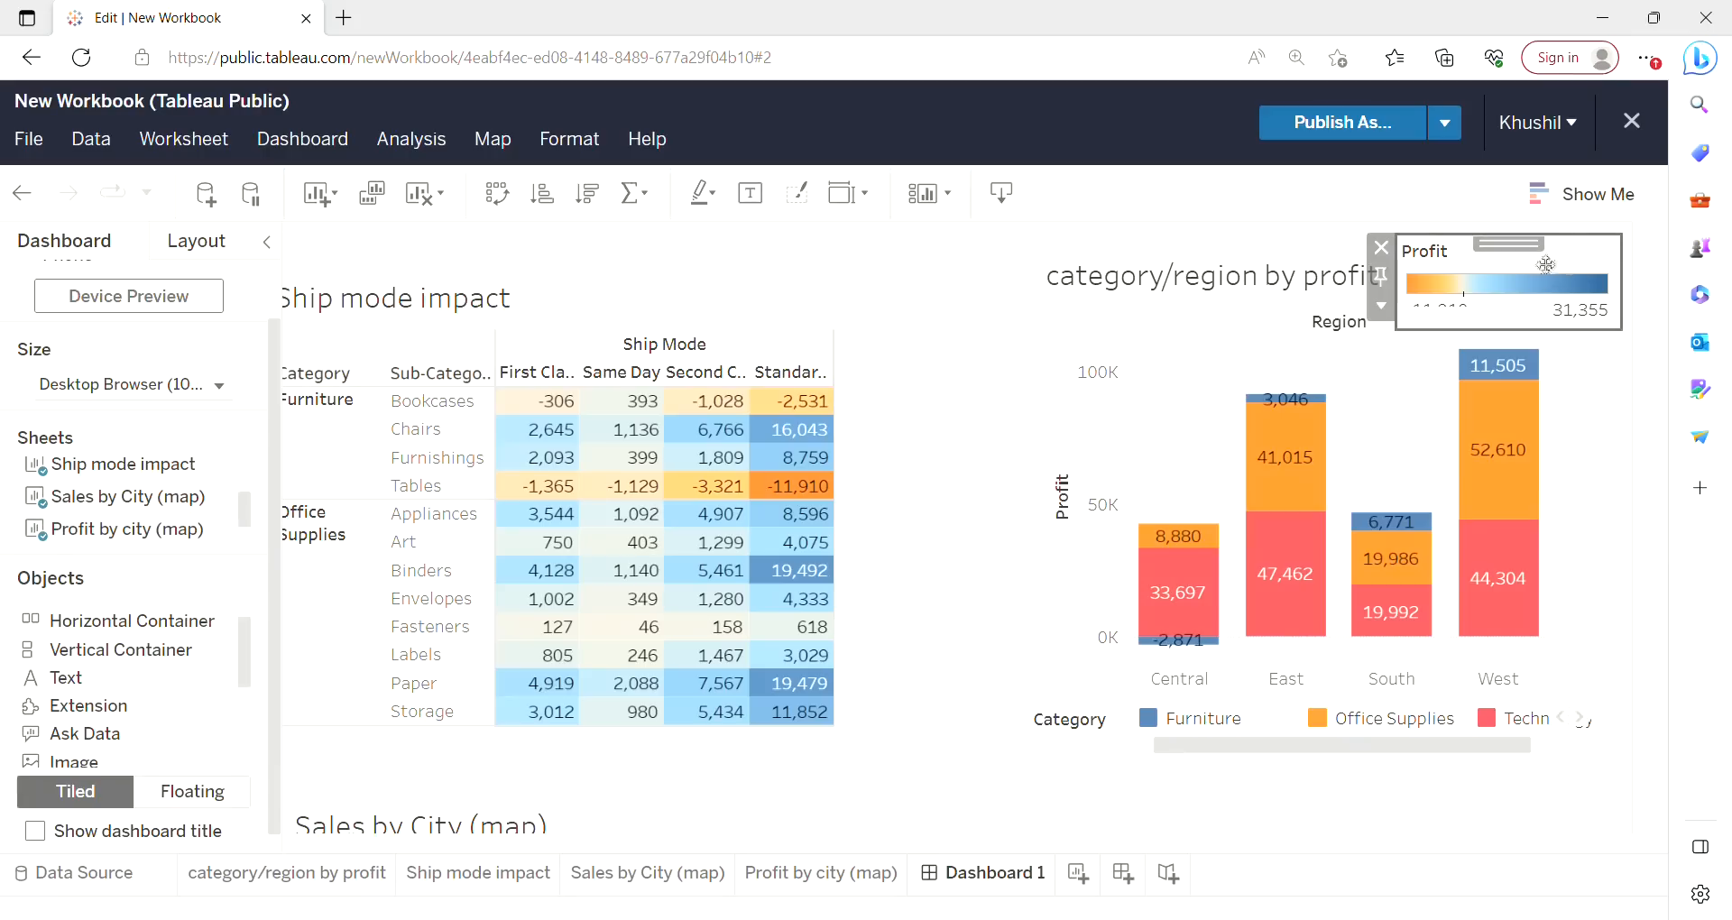
{"action": "left_click", "coordinate": [1381, 306]}
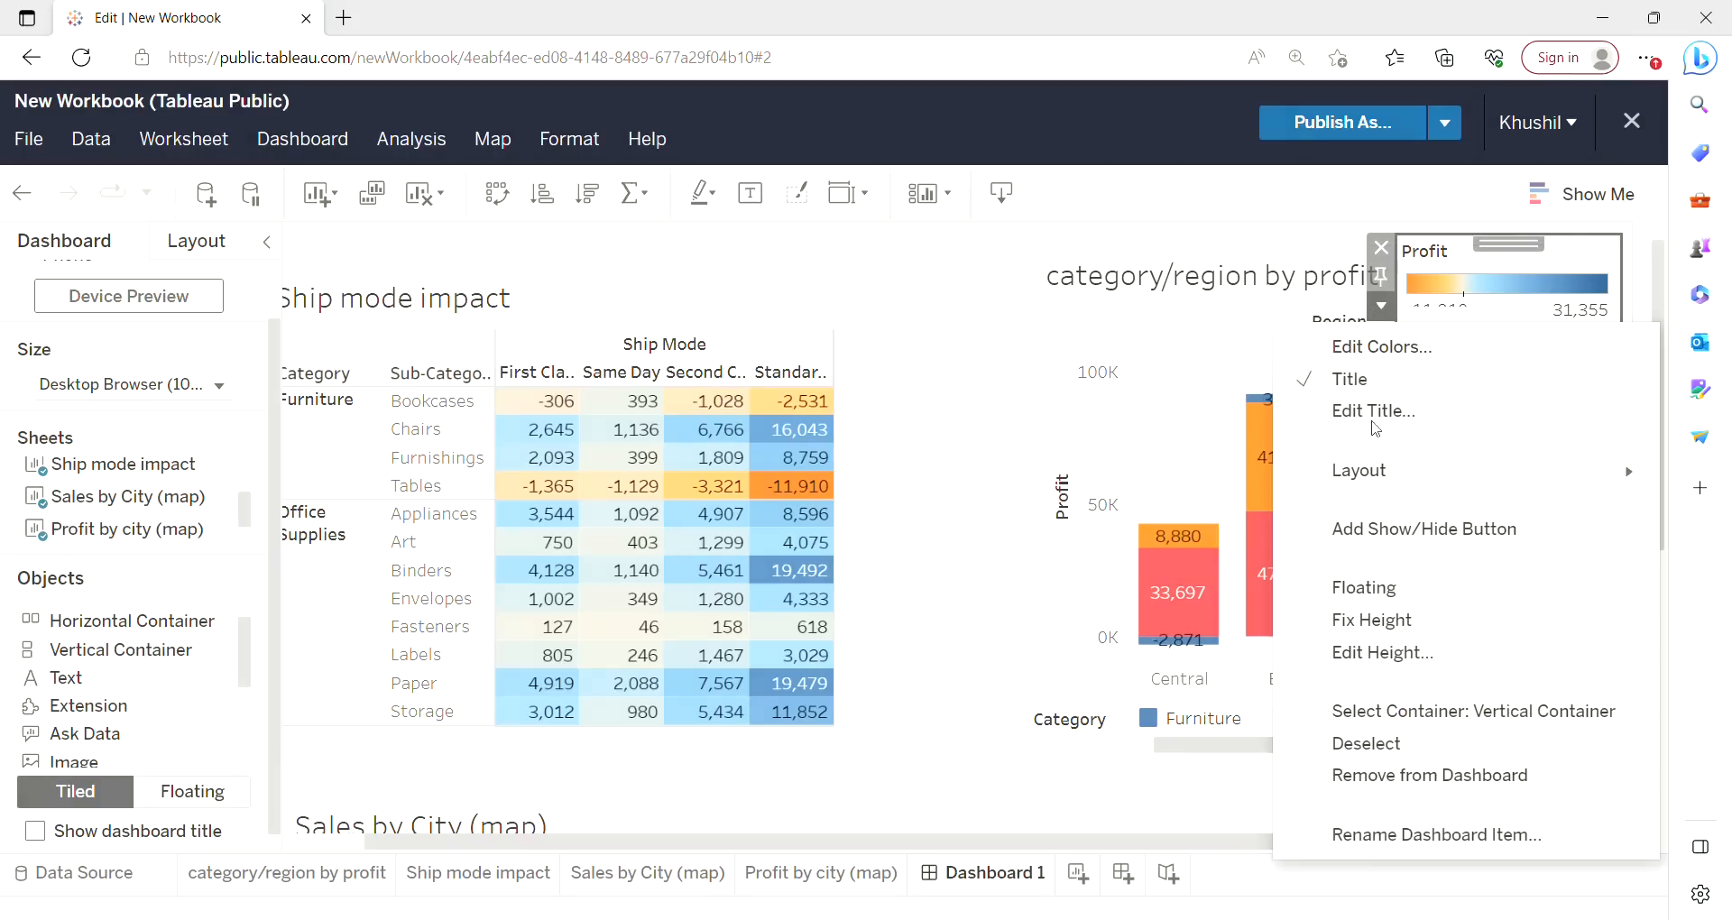
{"action": "left_click", "coordinate": [1374, 777]}
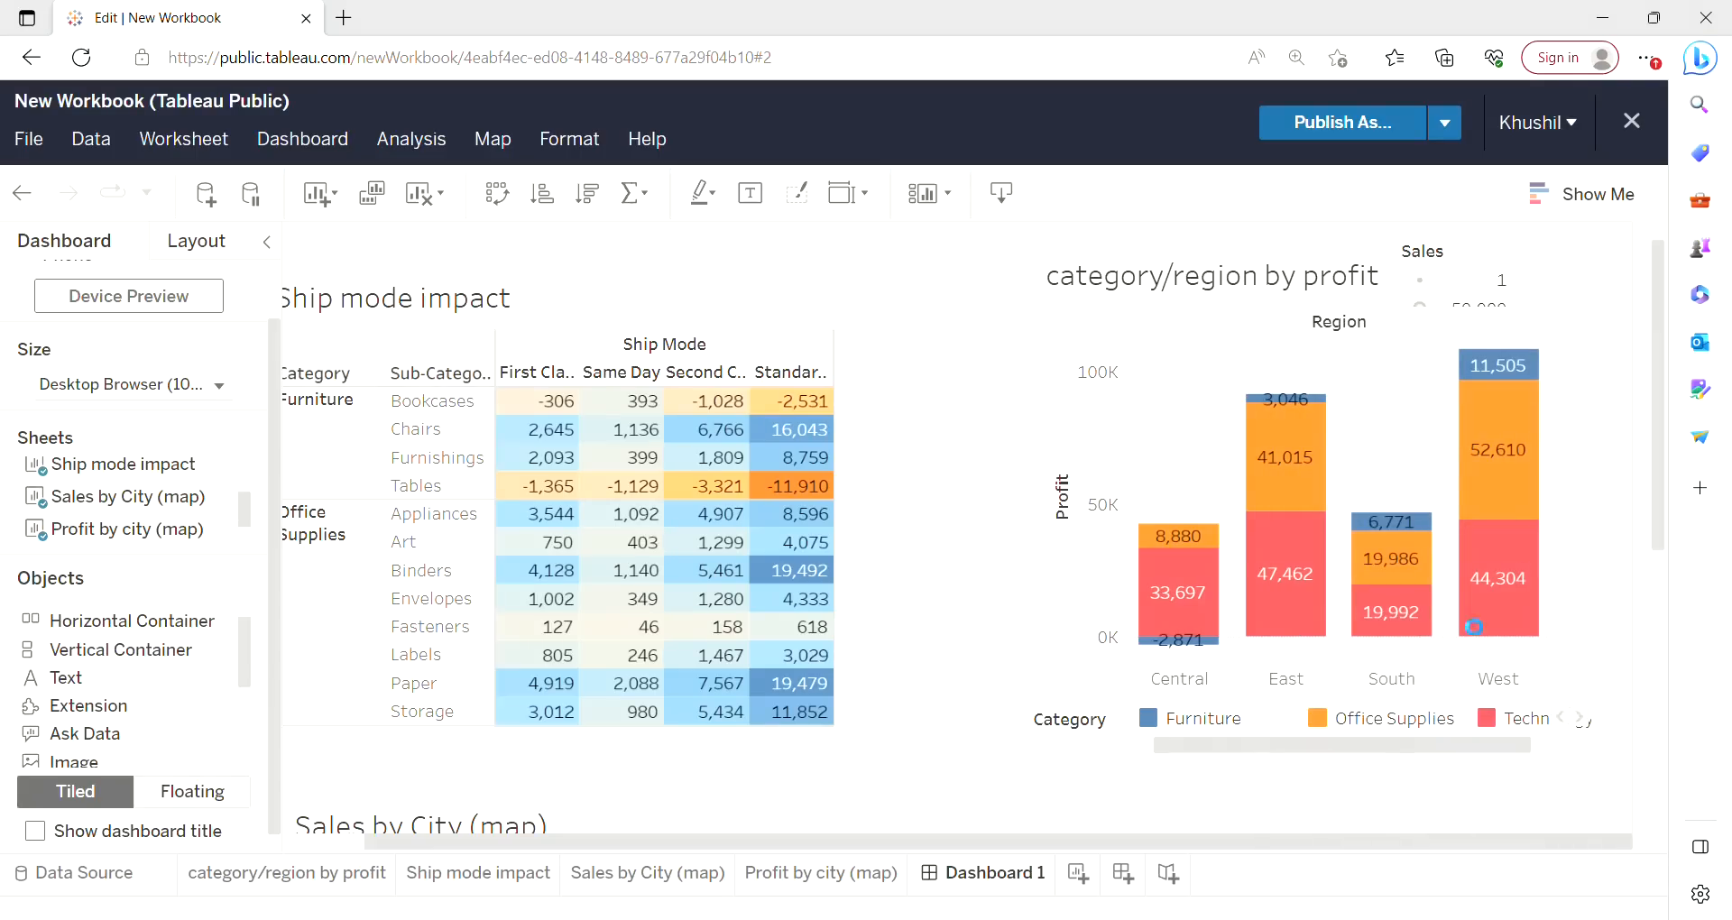
Remove the Sales size legend from the dashboard.
{"action": "left_click", "coordinate": [1513, 291]}
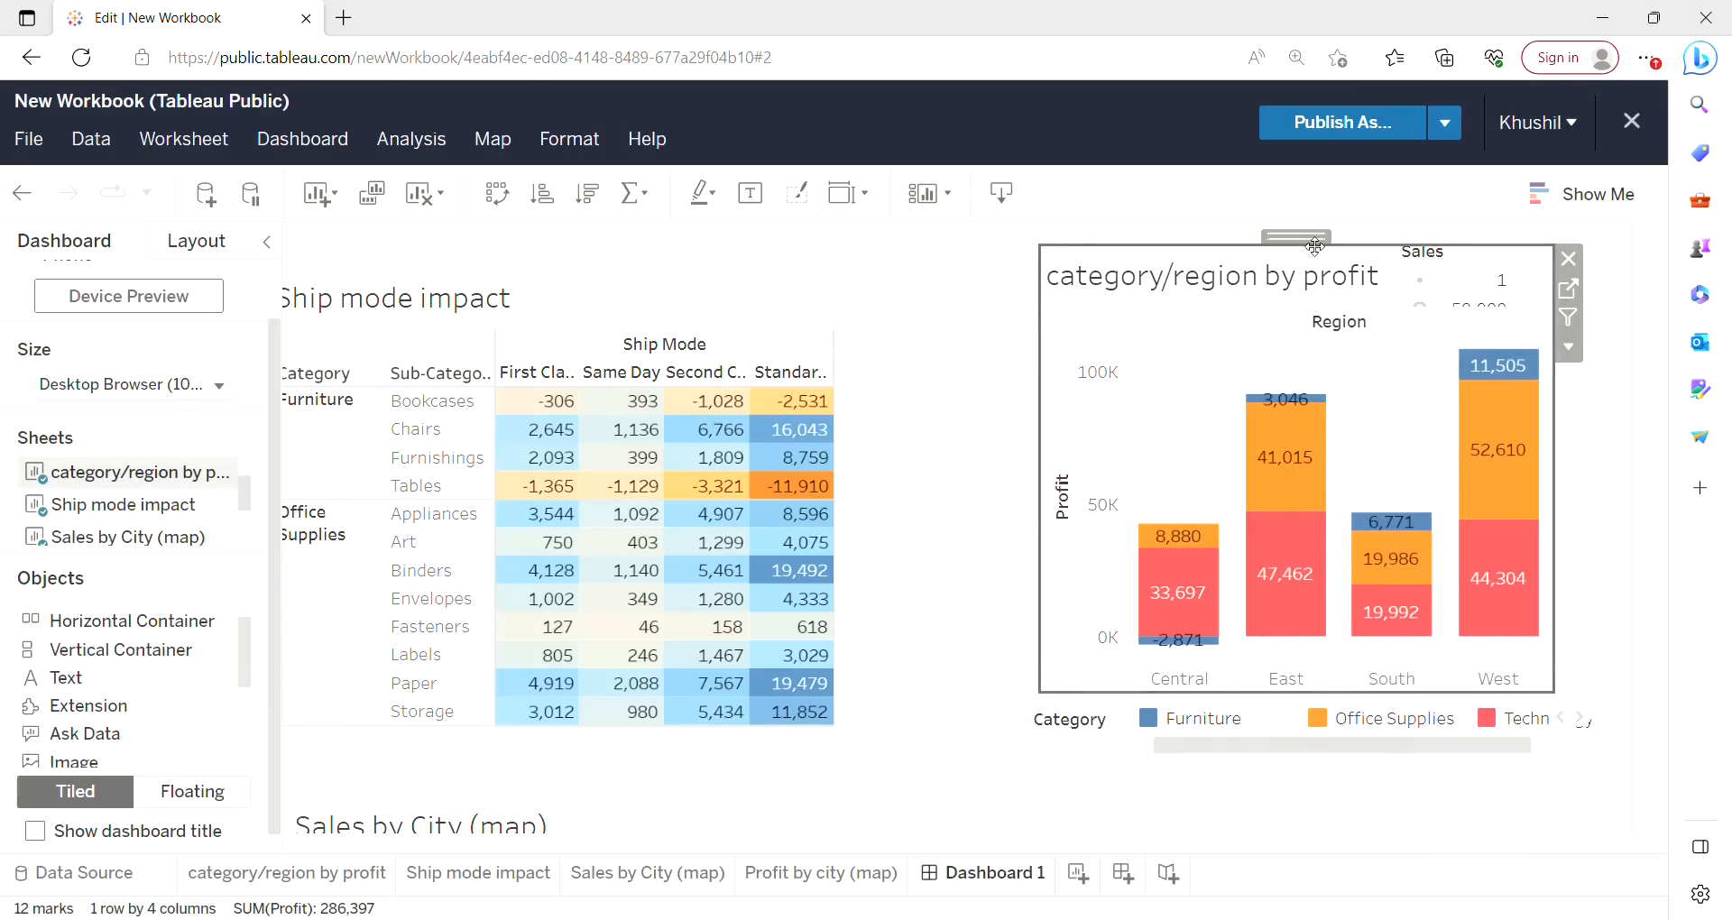
{"action": "left_click_drag", "start_coordinate": [1315, 246], "coordinate": [1284, 314]}
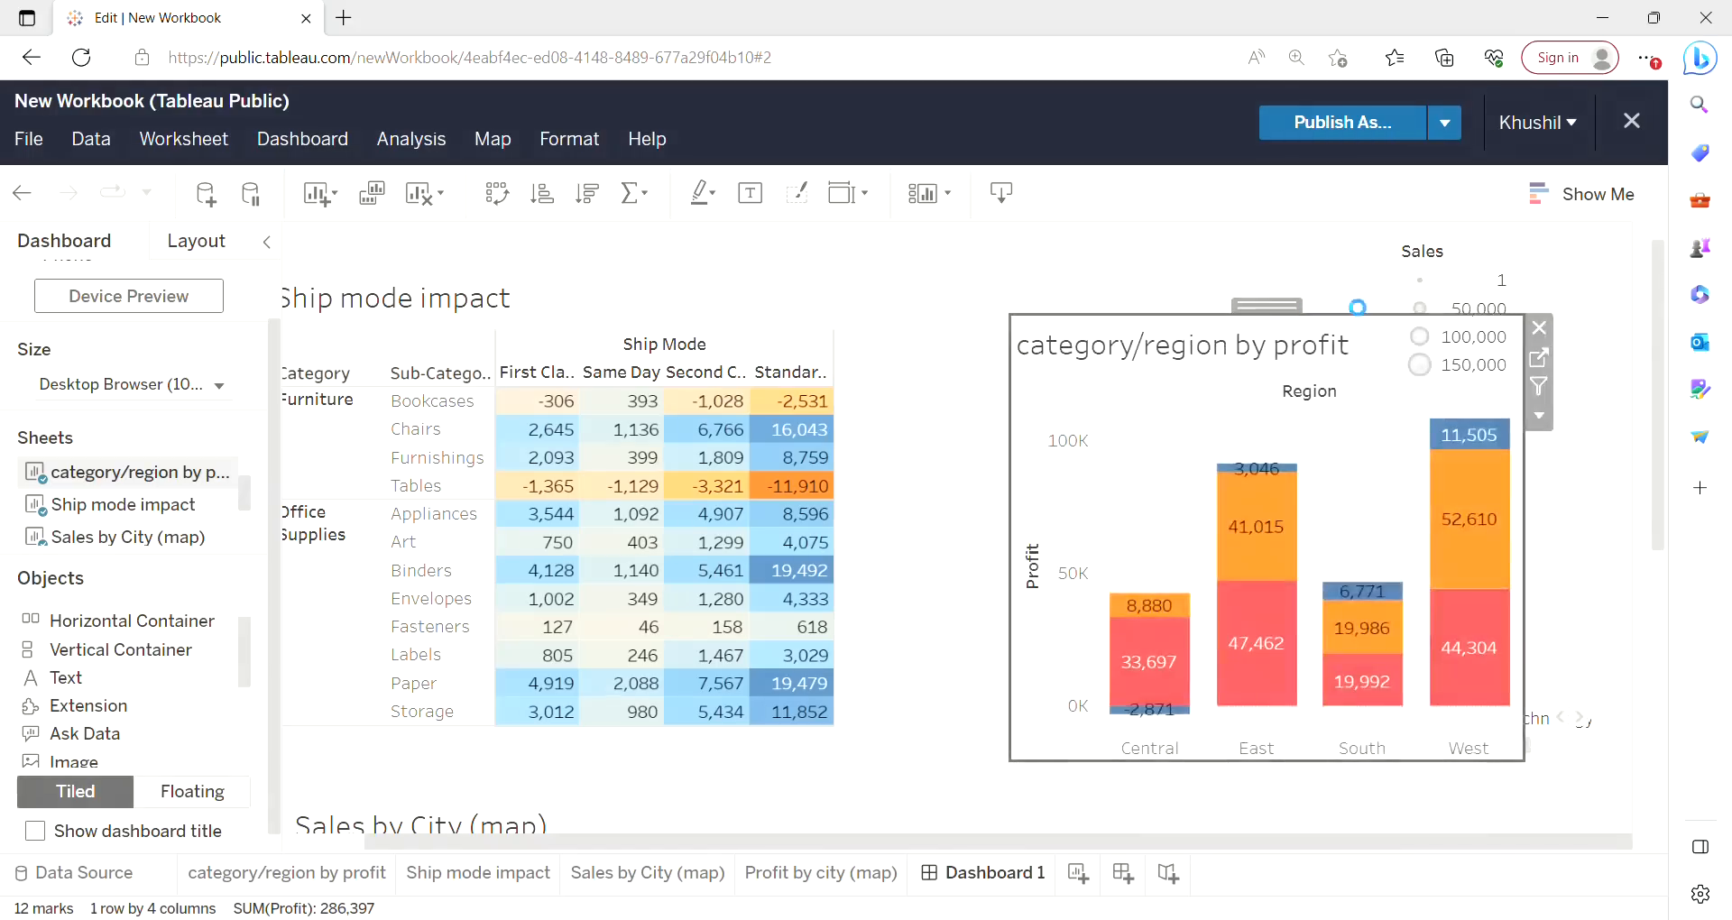
{"action": "left_click", "coordinate": [1465, 280]}
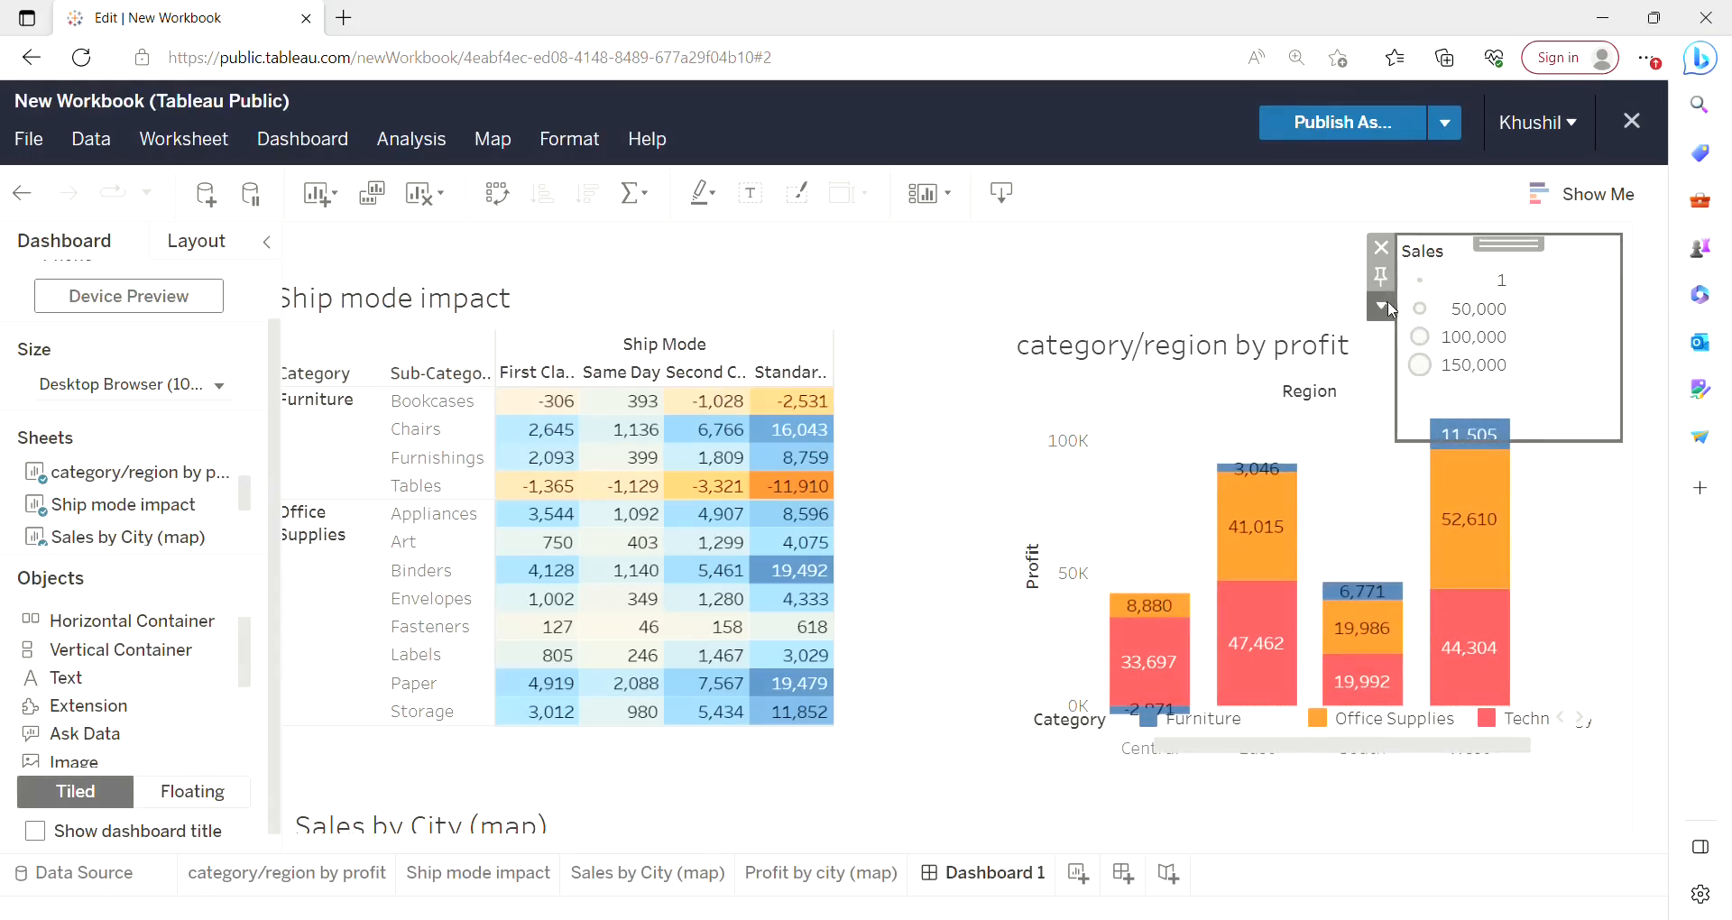
{"action": "left_click", "coordinate": [1383, 307]}
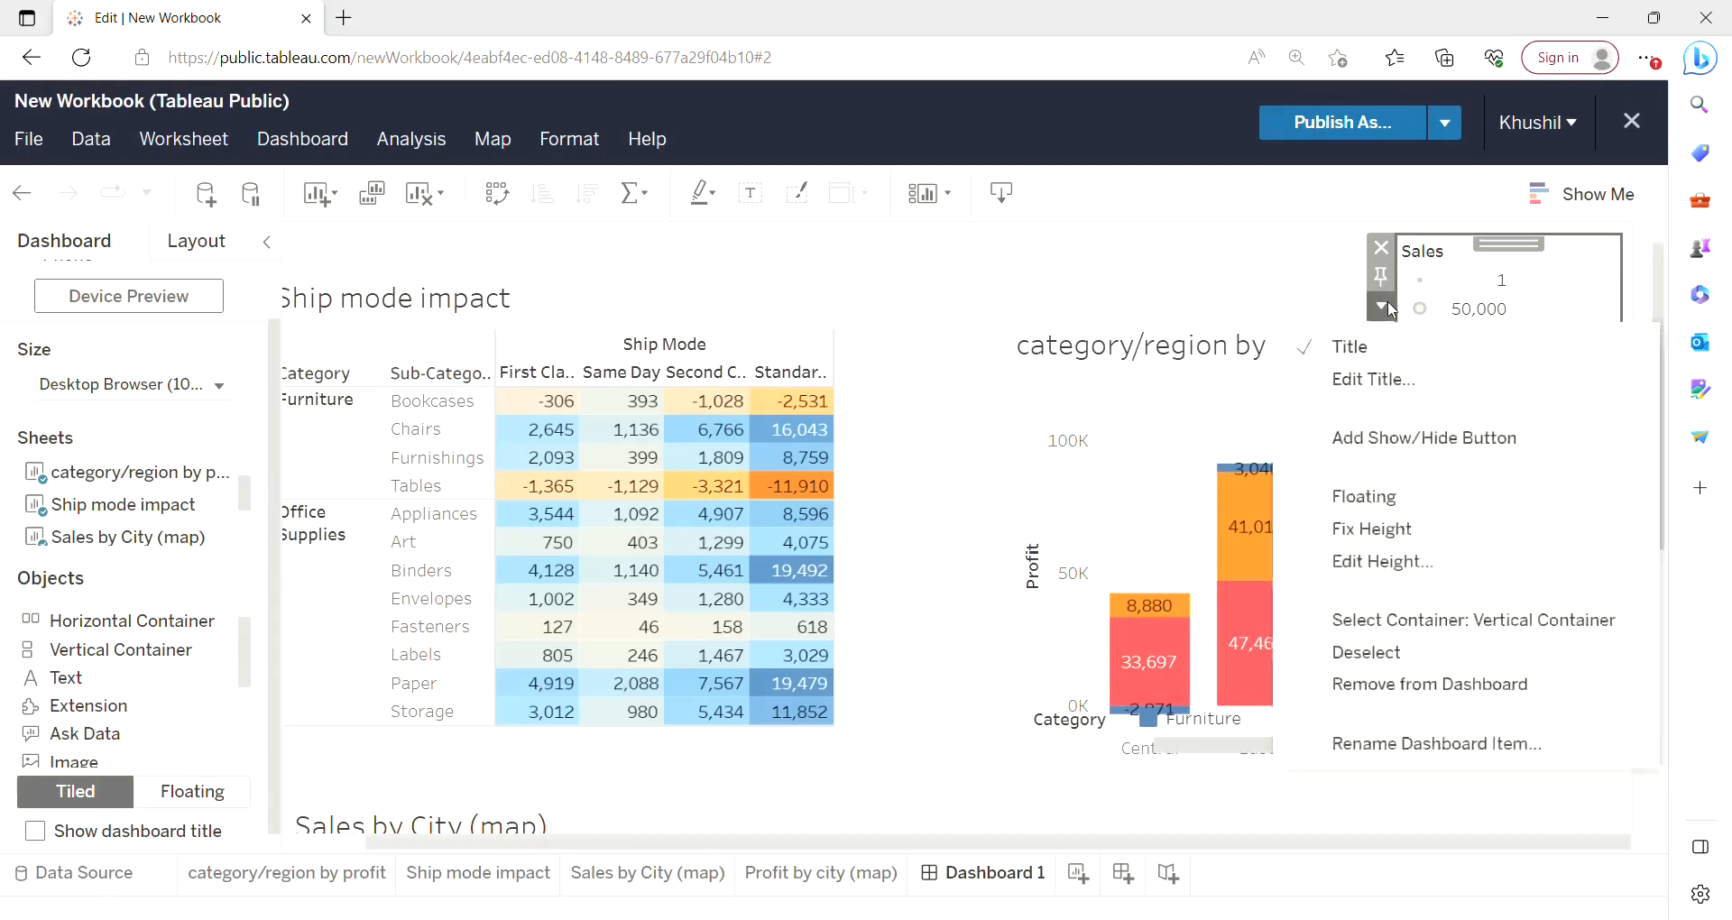
{"action": "left_click", "coordinate": [1365, 685]}
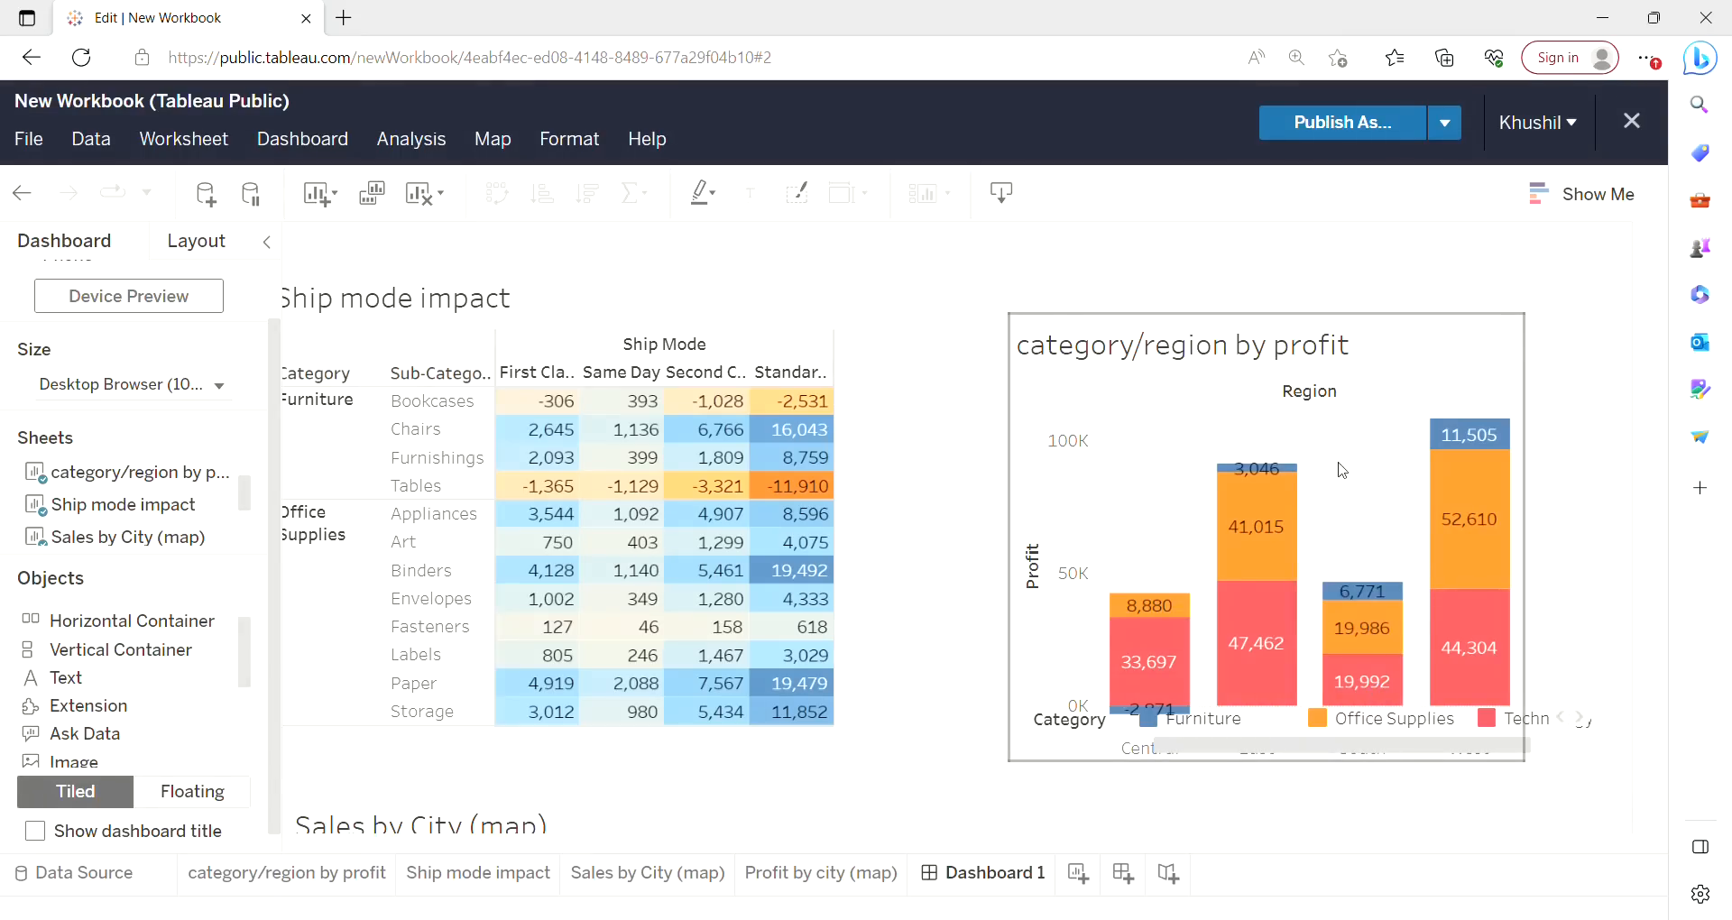
Move the category/region by profit chart up into the top-right corner of the dashboard.
{"action": "left_click", "coordinate": [1367, 457]}
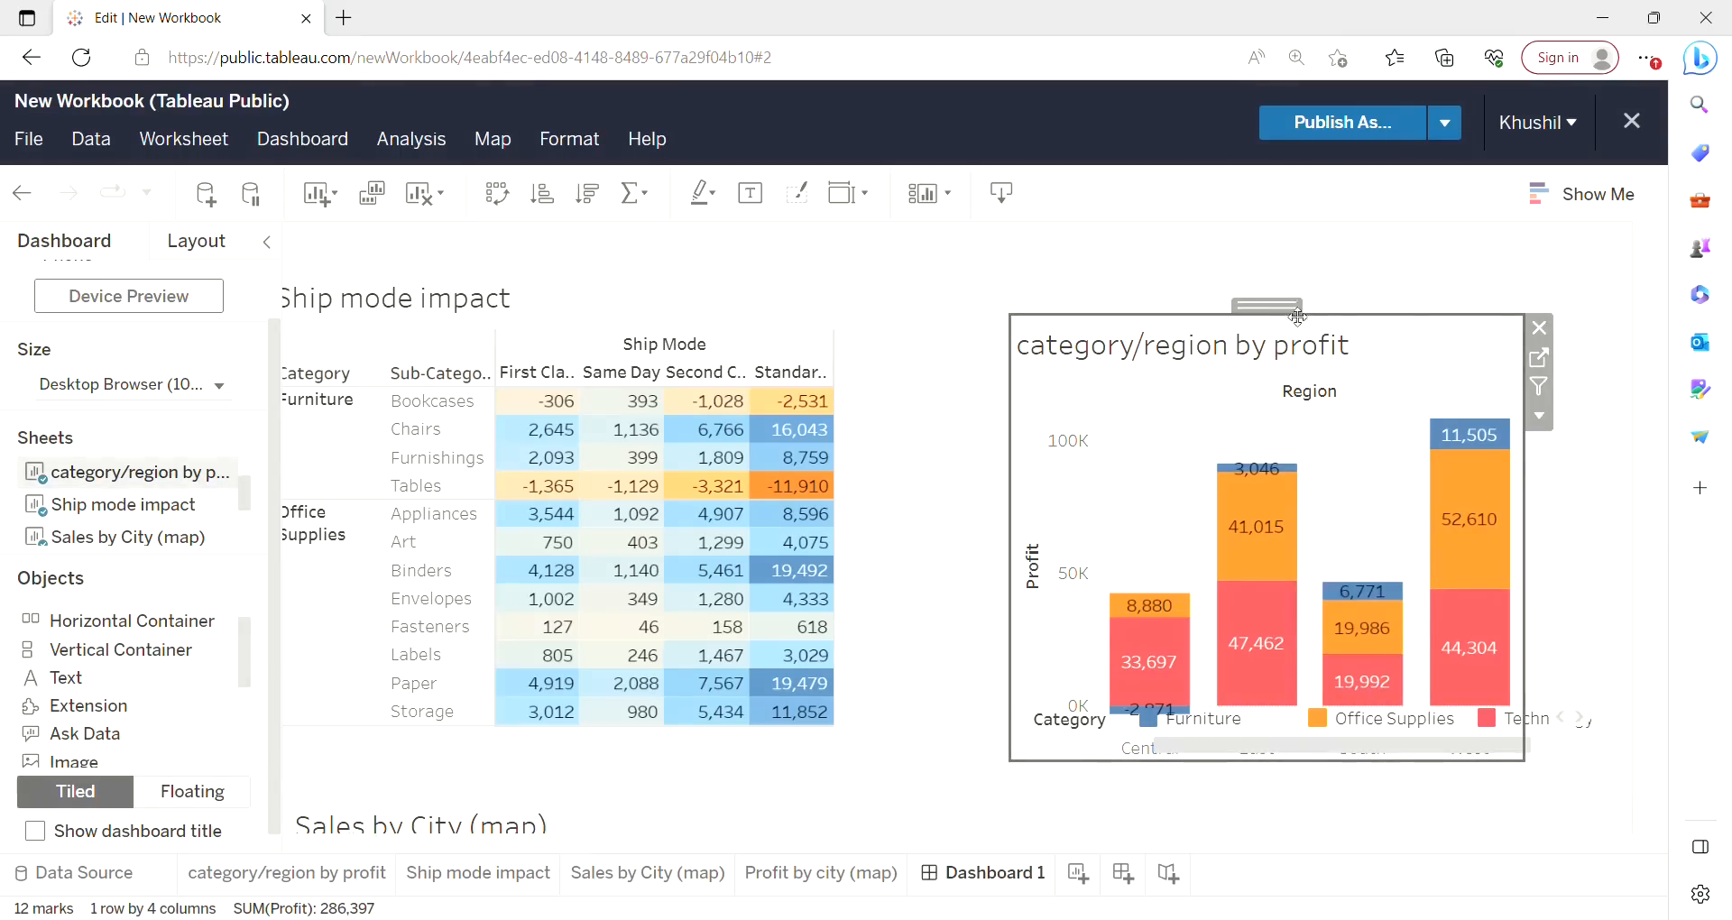
{"action": "left_click_drag", "start_coordinate": [1296, 313], "coordinate": [1379, 254]}
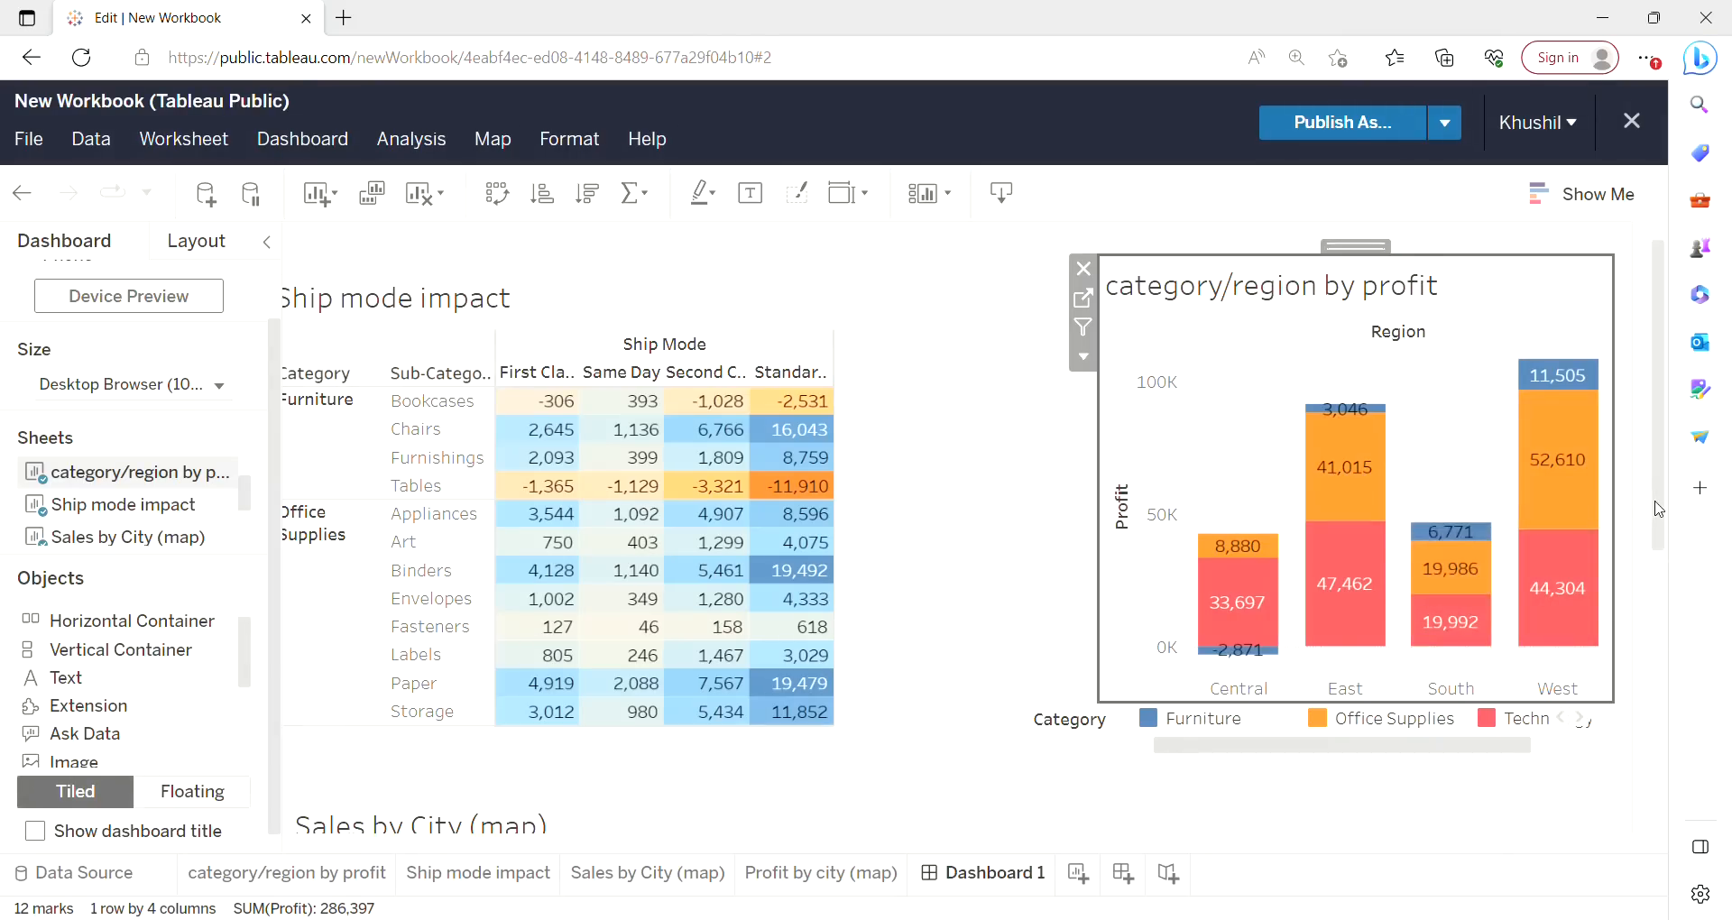
{"action": "mouse_move", "coordinate": [1659, 512]}
{"action": "left_mouse_down"}
{"action": "mouse_move", "coordinate": [1661, 666]}
{"action": "mouse_move", "coordinate": [1683, 528]}
{"action": "left_mouse_up"}
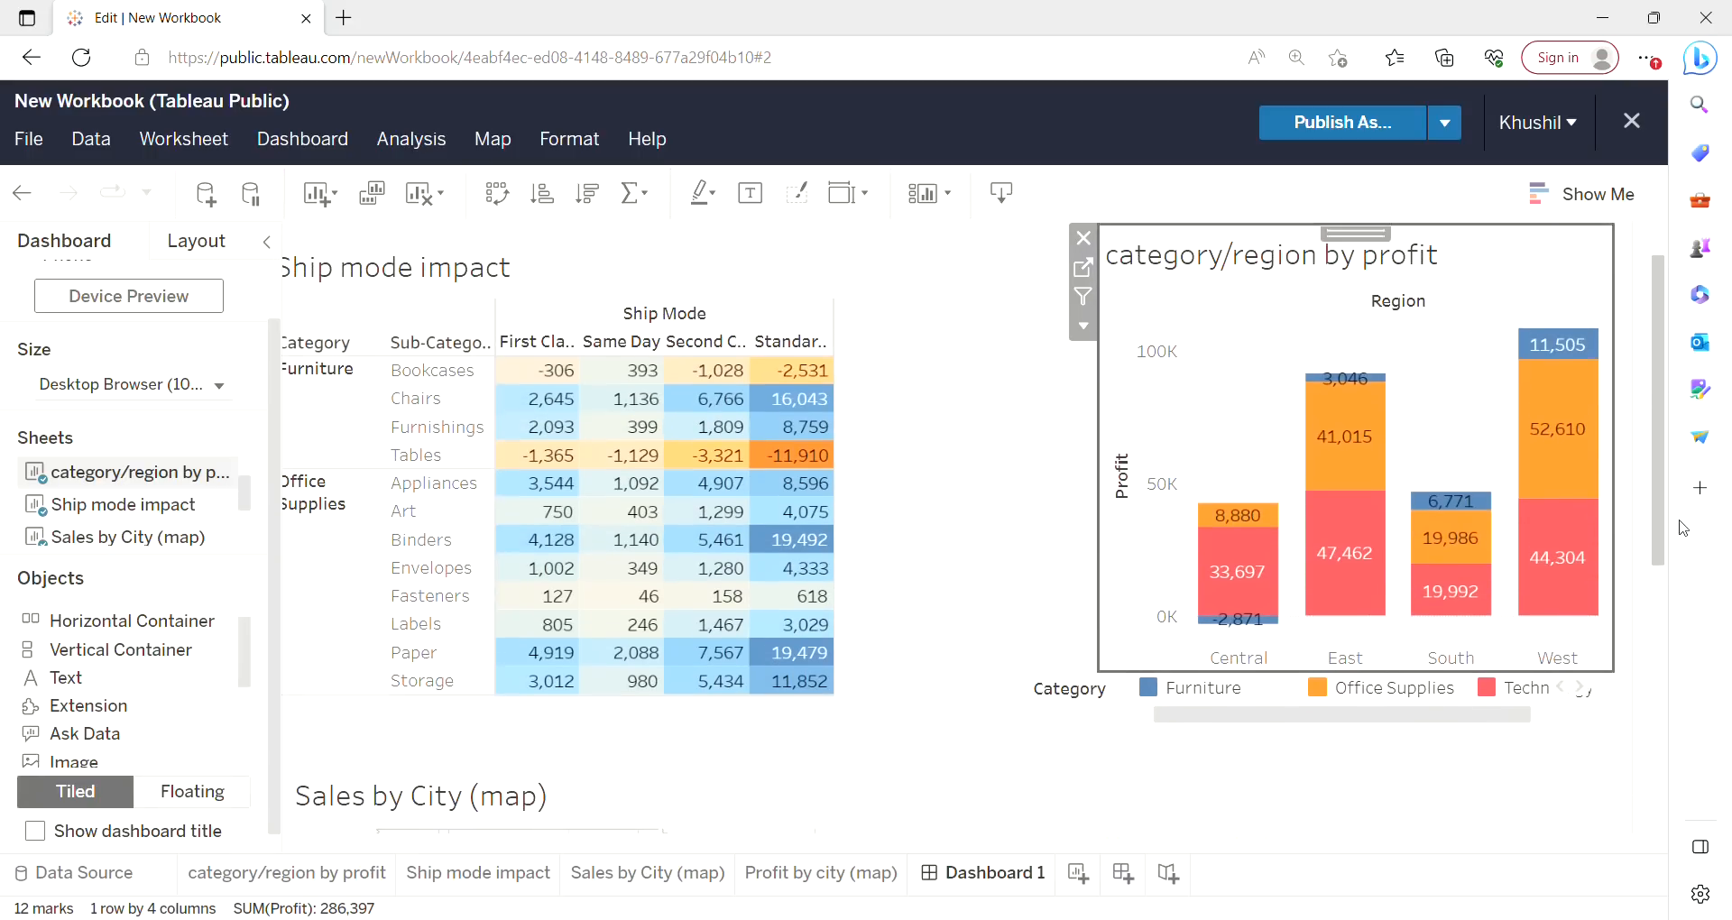
Narrow the Ship mode impact table and move it slightly right and down.
{"action": "left_click", "coordinate": [763, 343]}
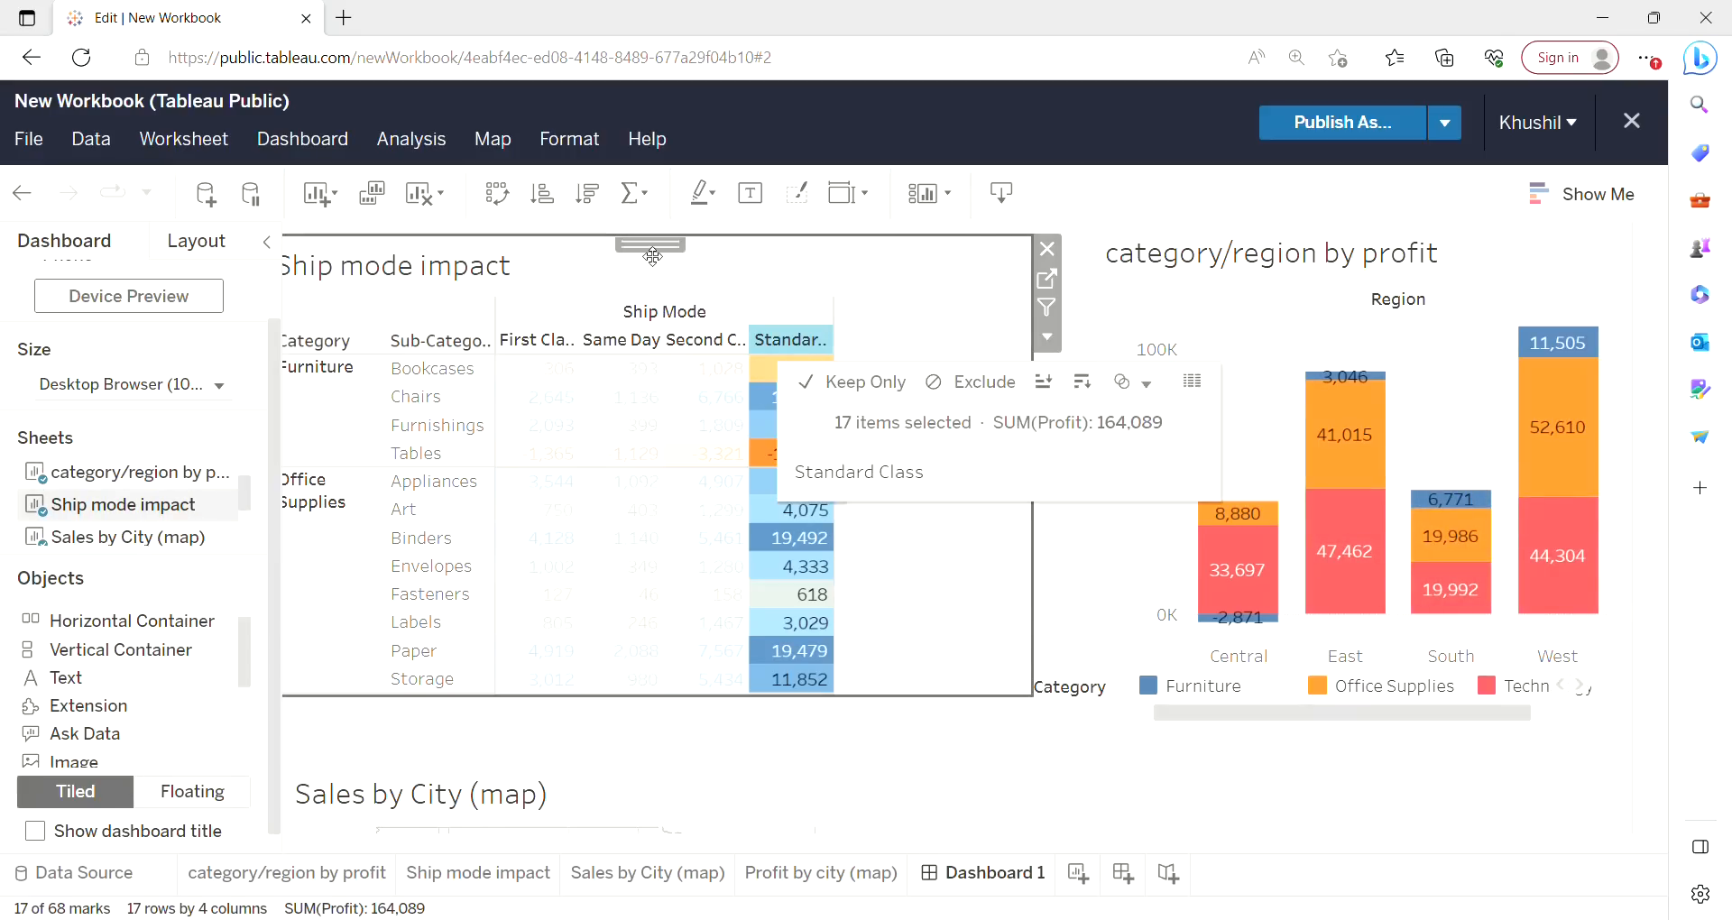
{"action": "left_click_drag", "start_coordinate": [1041, 404], "coordinate": [916, 405]}
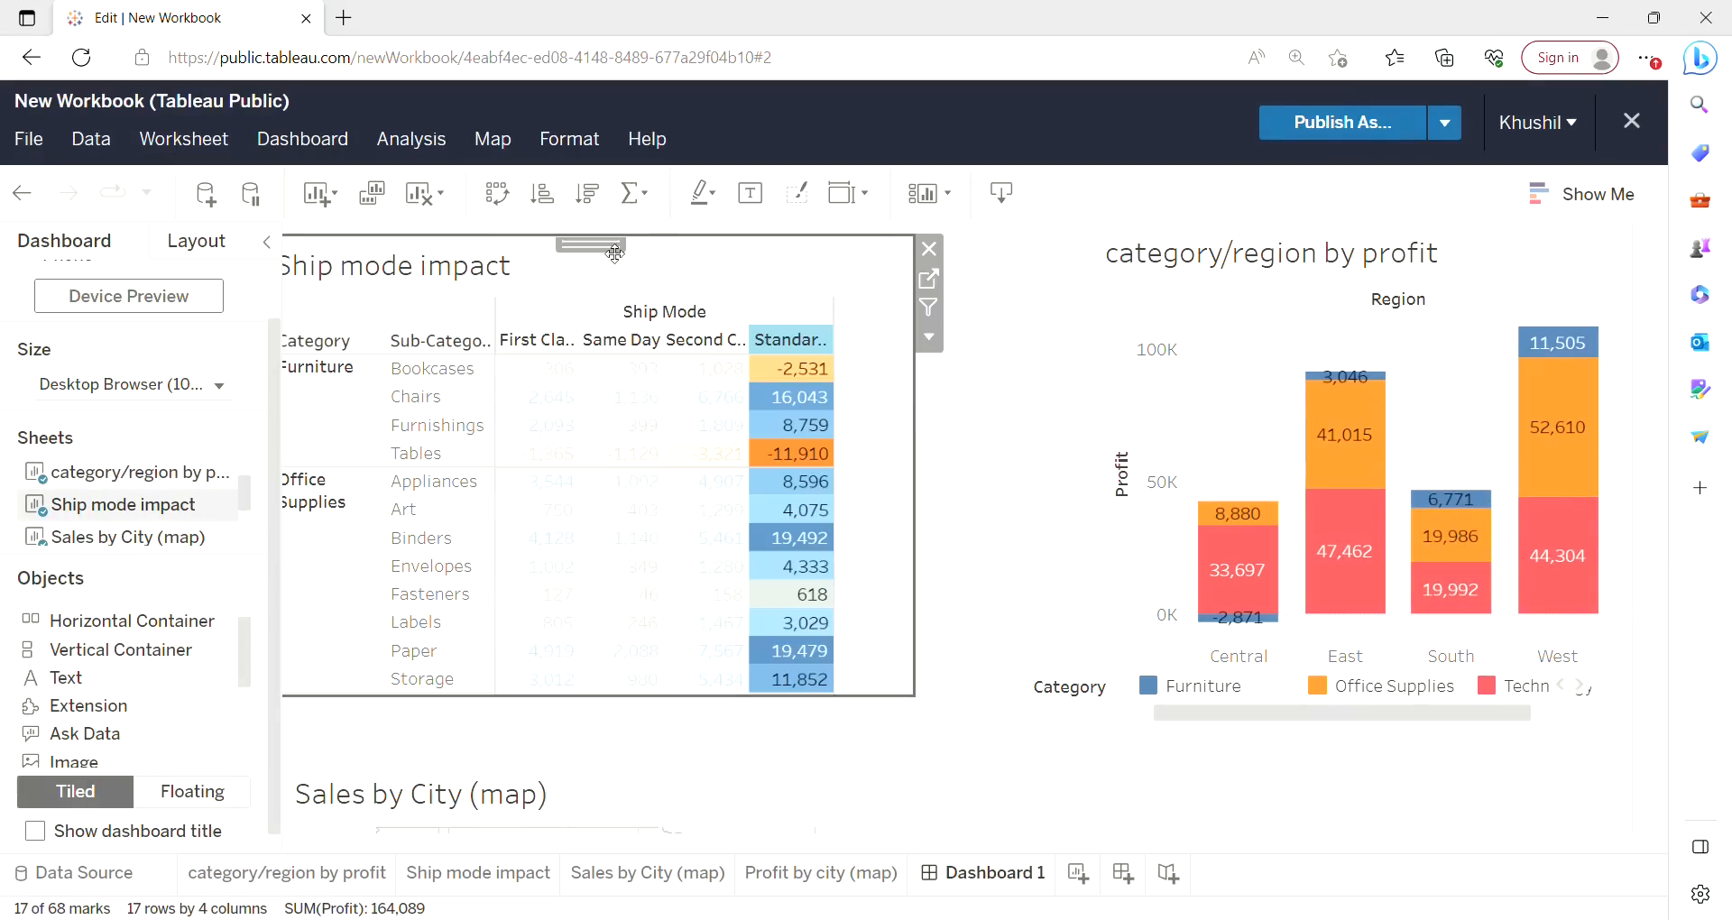
{"action": "left_click_drag", "start_coordinate": [620, 254], "coordinate": [706, 294]}
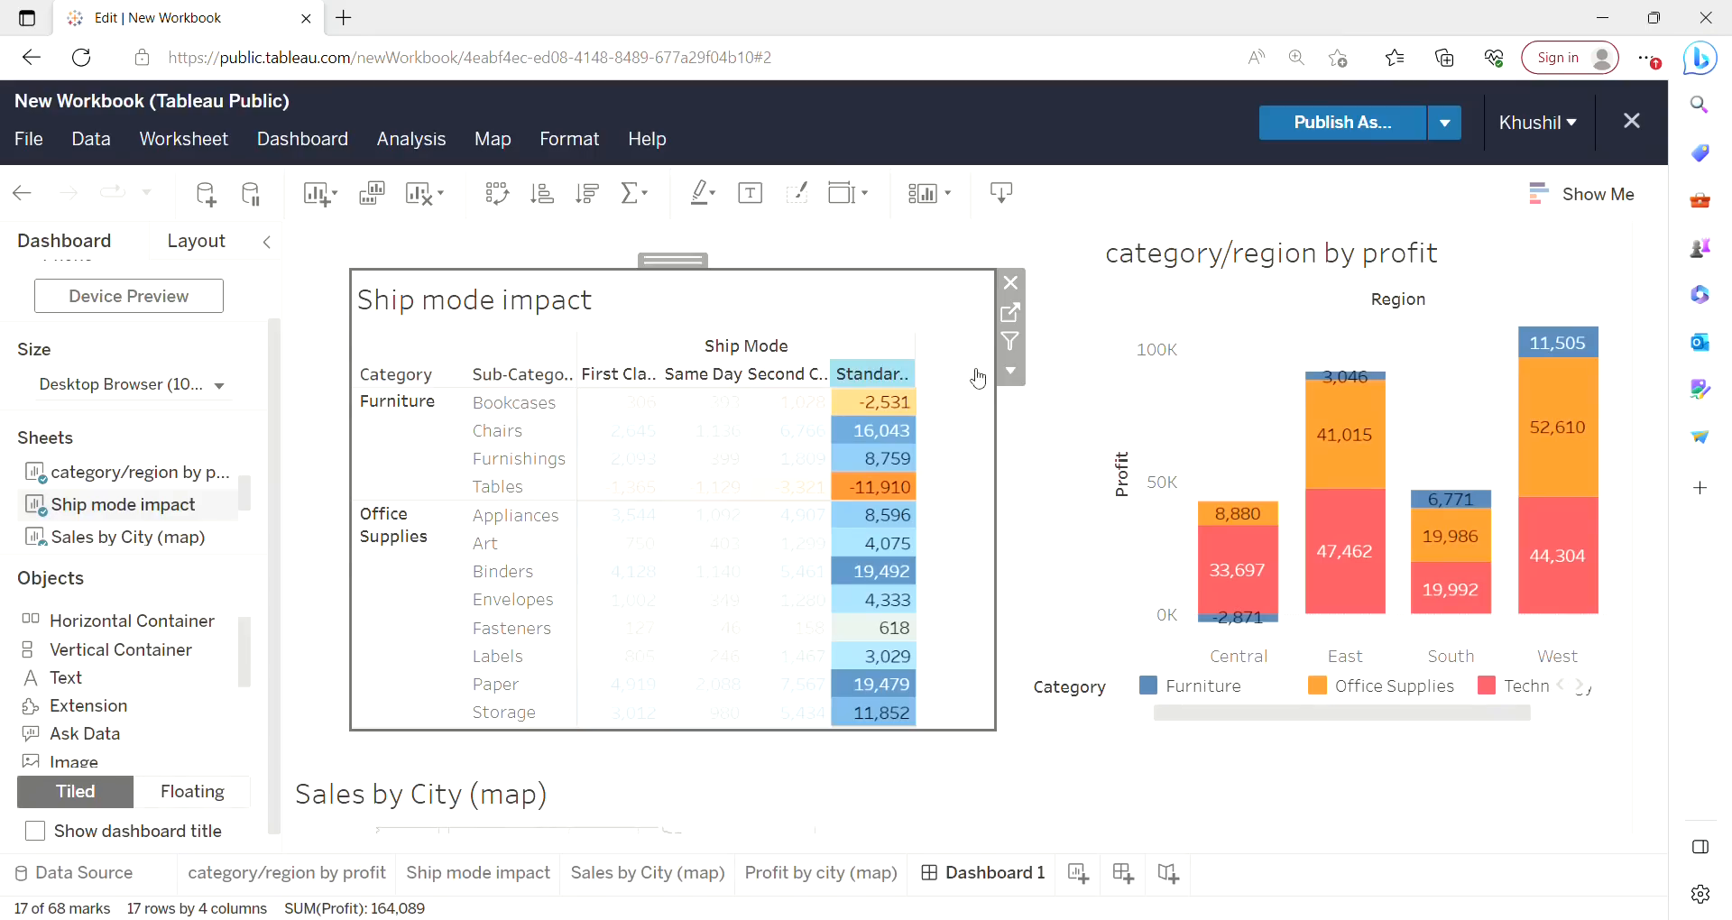
{"action": "left_click", "coordinate": [1558, 427]}
{"action": "left_click", "coordinate": [1558, 428]}
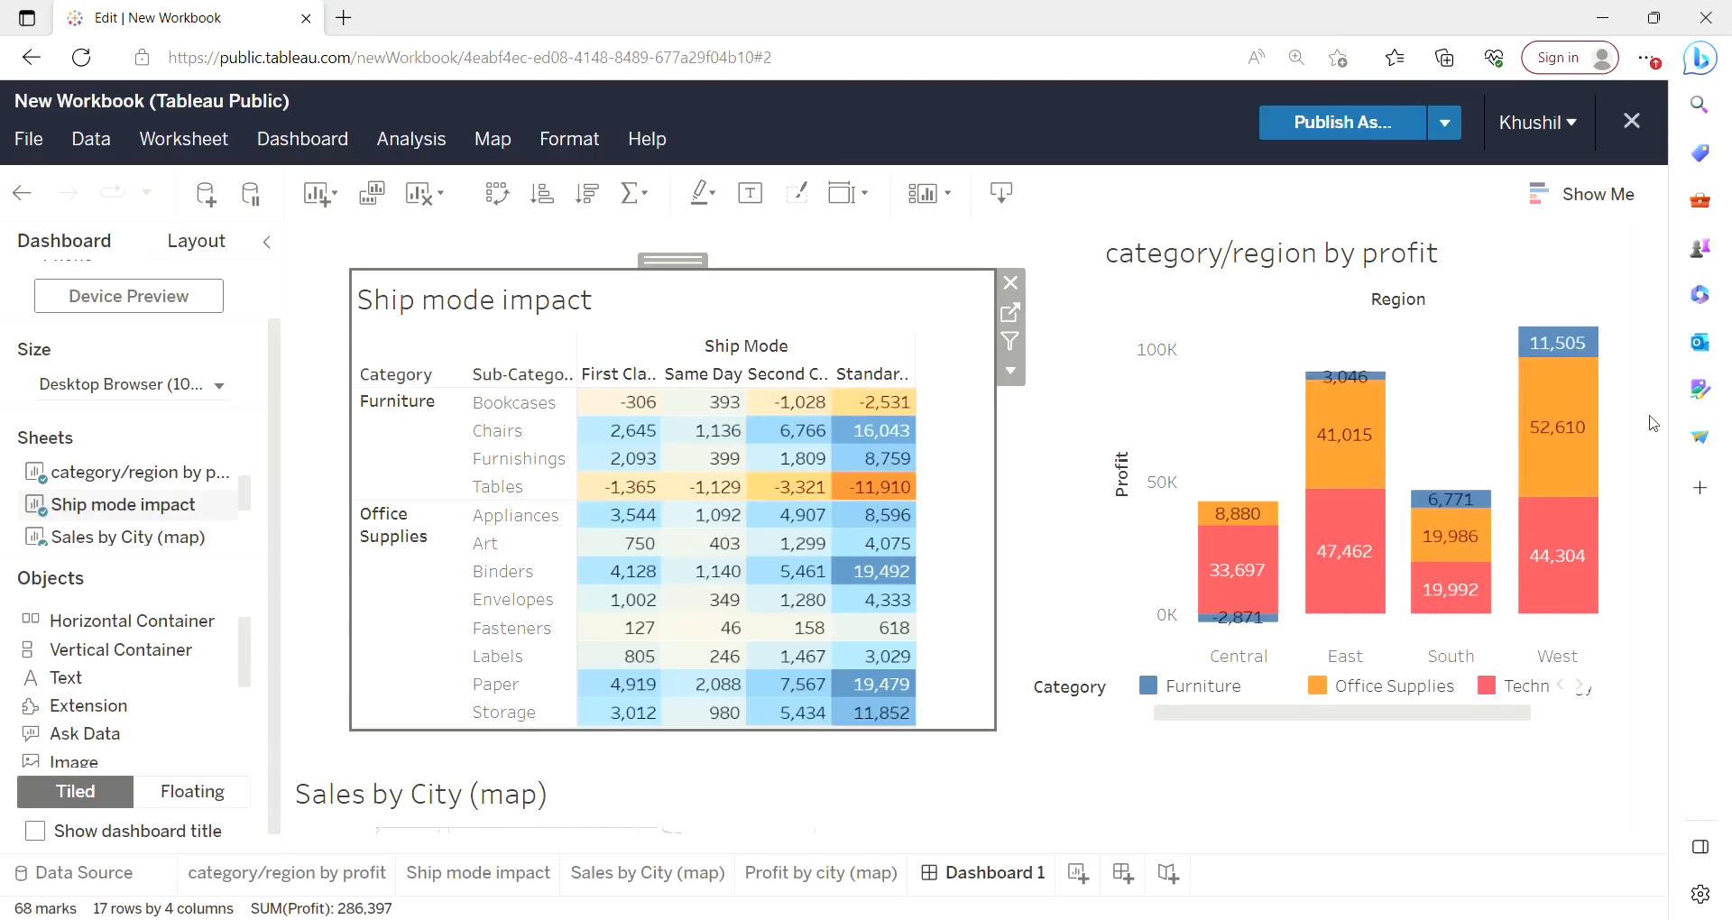
Rename the dashboard to Ship Mode Analysis.
{"action": "right_click", "coordinate": [1000, 889]}
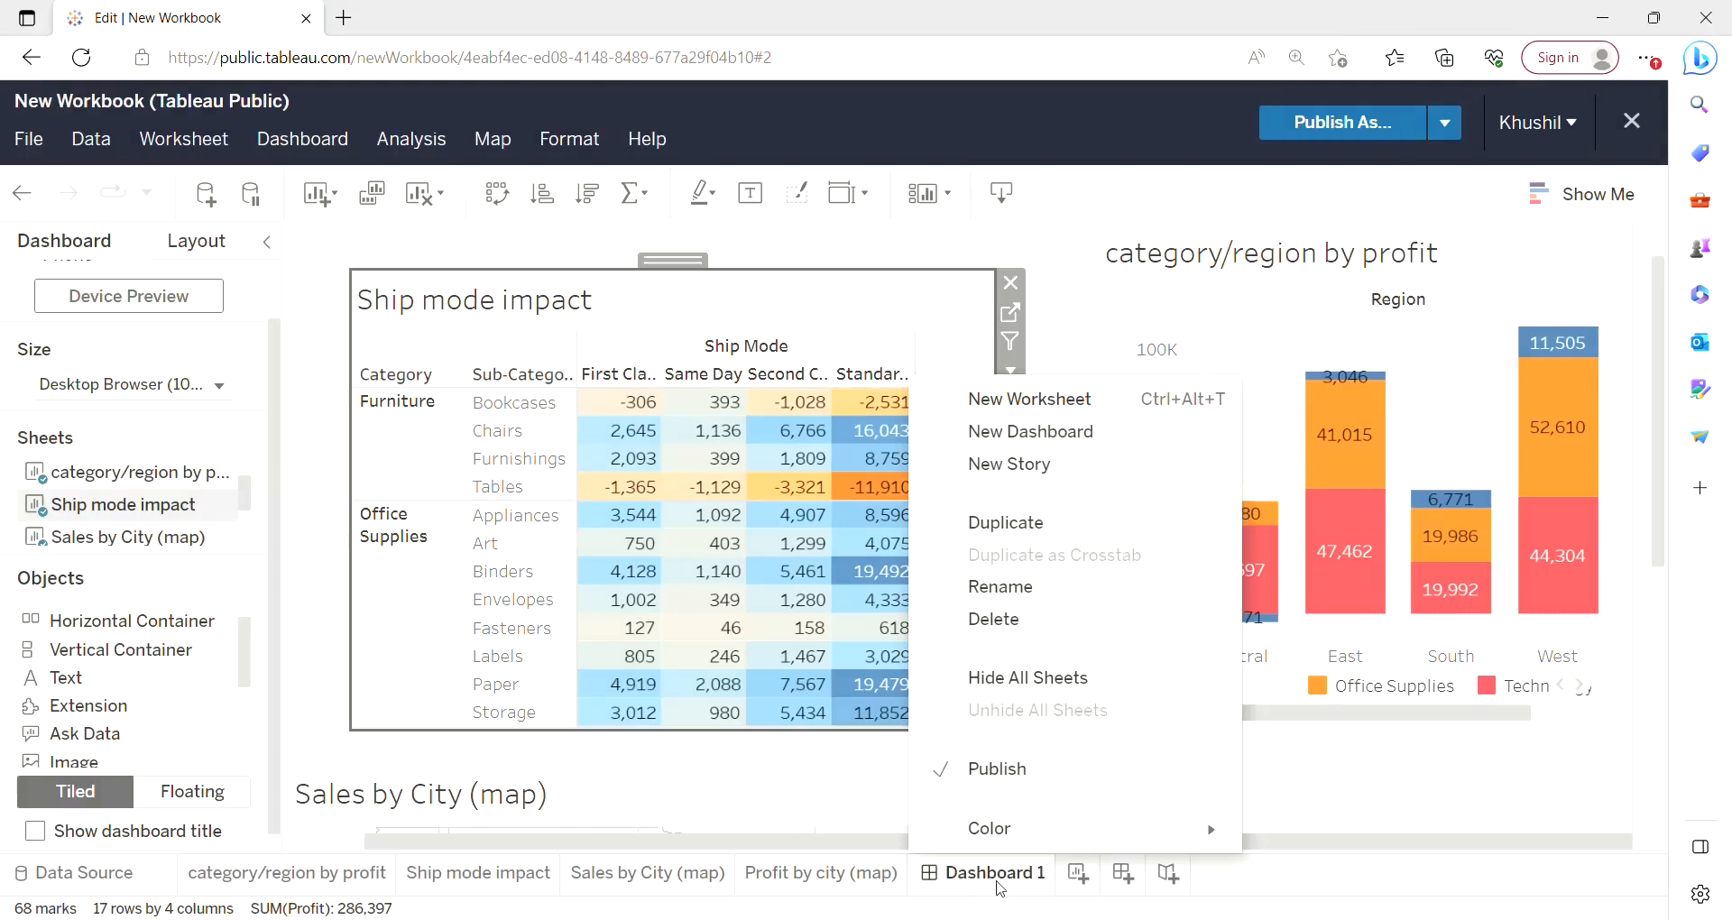
{"action": "left_click", "coordinate": [1036, 592]}
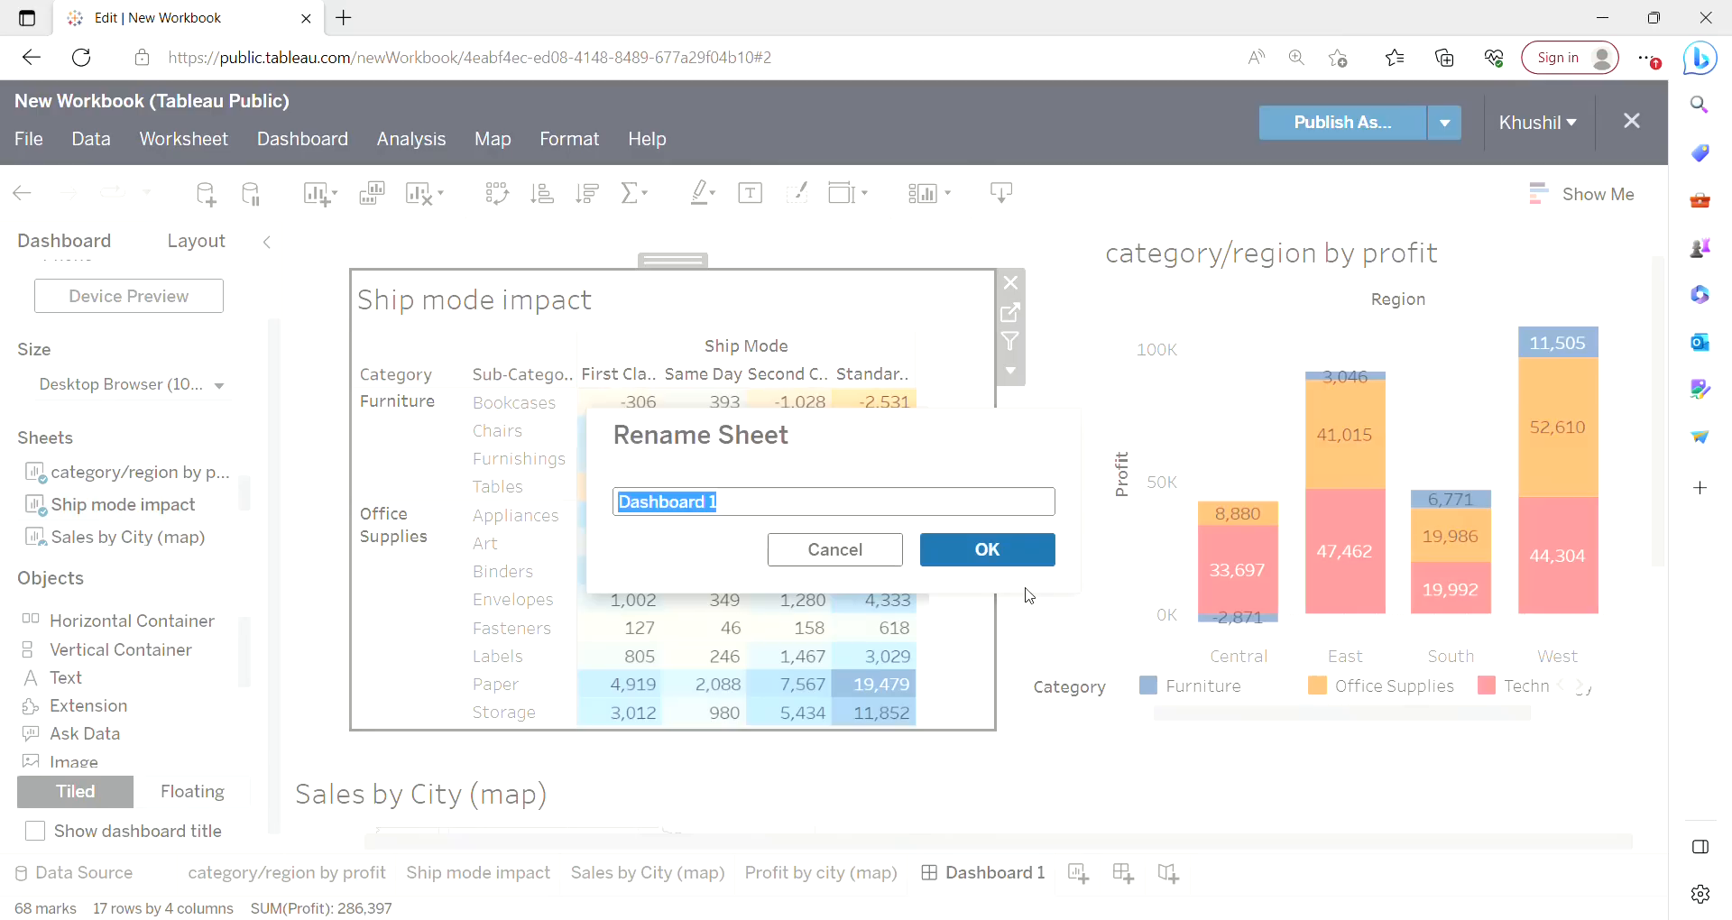
{"action": "key", "text": "BackSpace"}
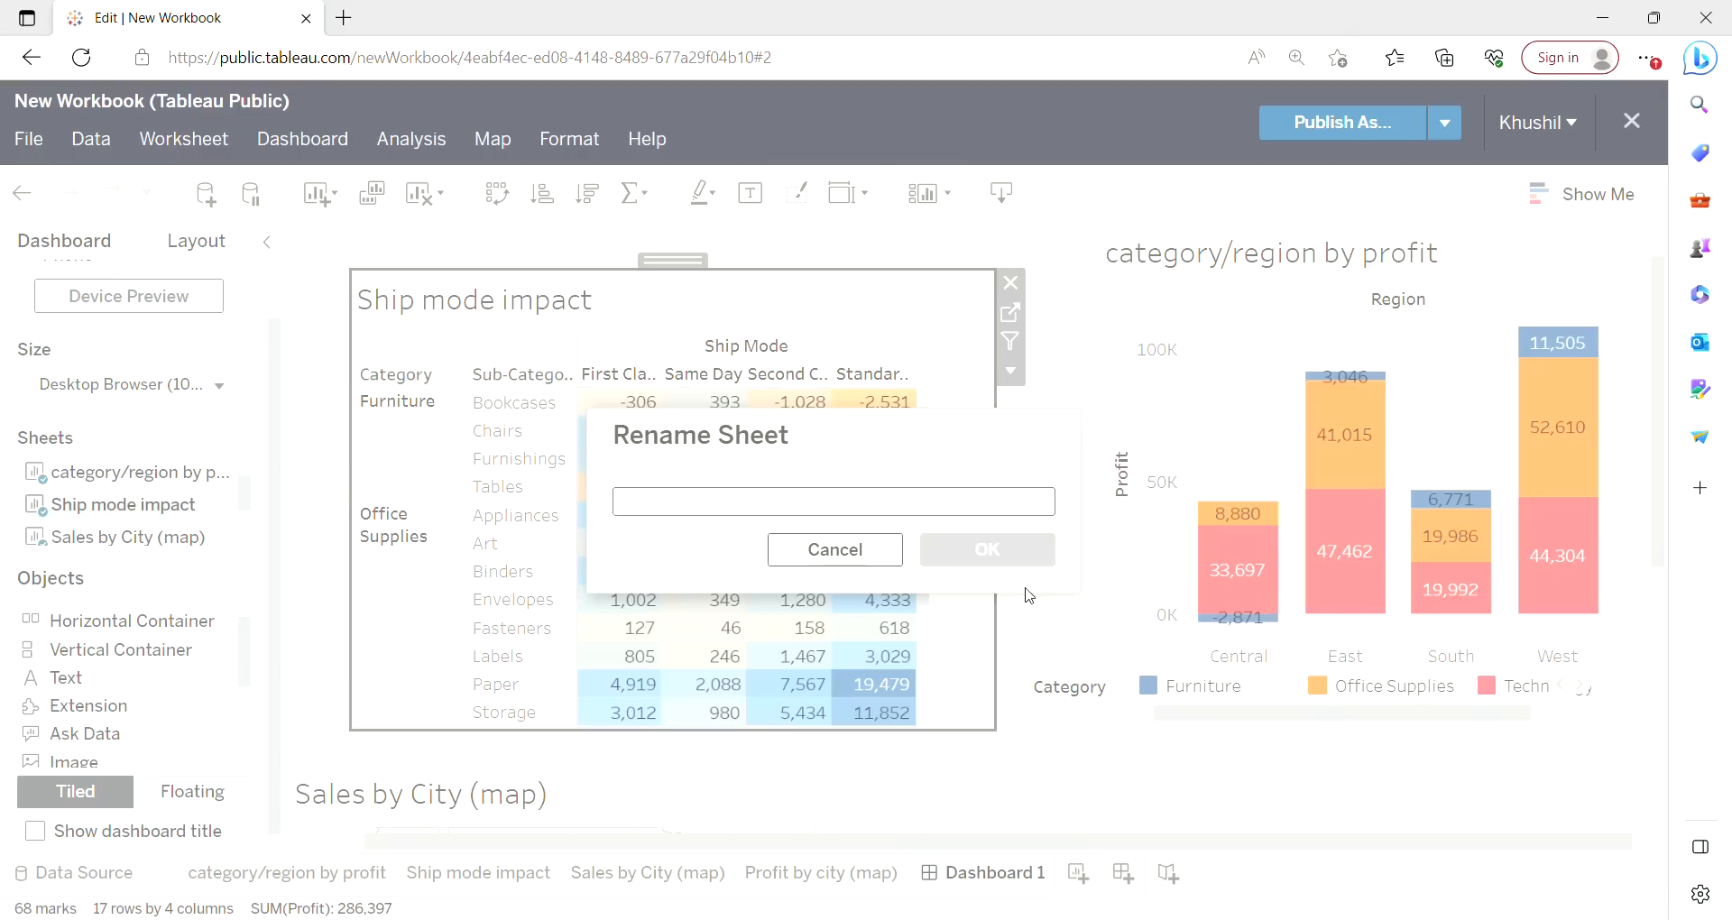
{"action": "type", "text": "Ship Mode Analysis"}
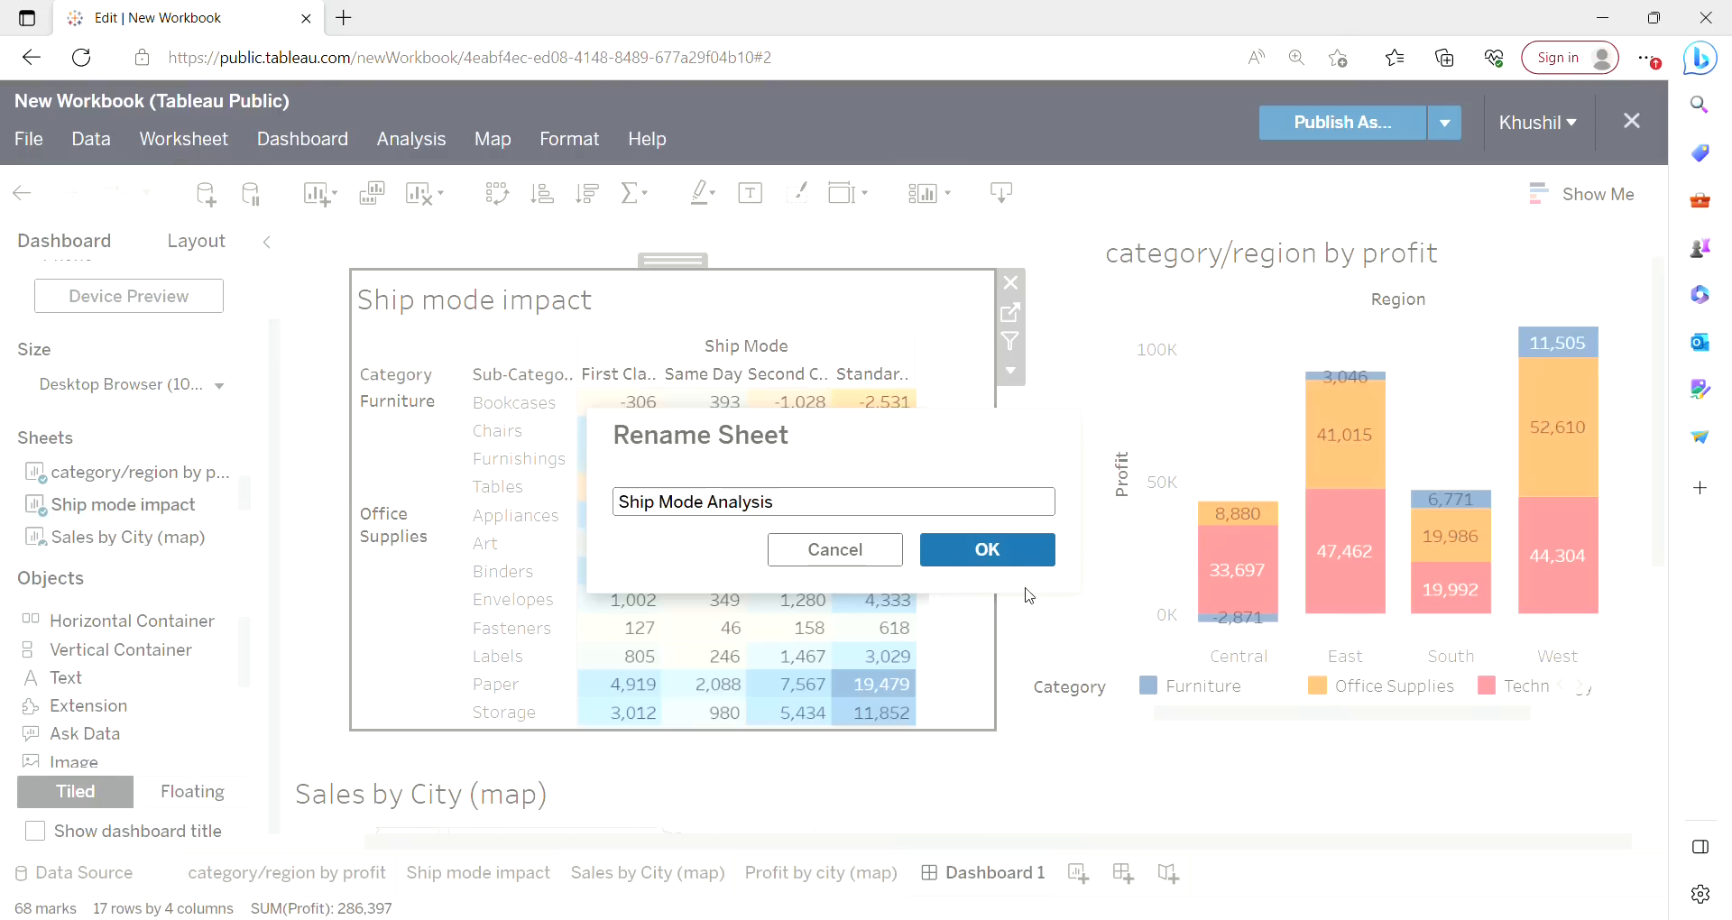
{"action": "left_click", "coordinate": [1015, 552]}
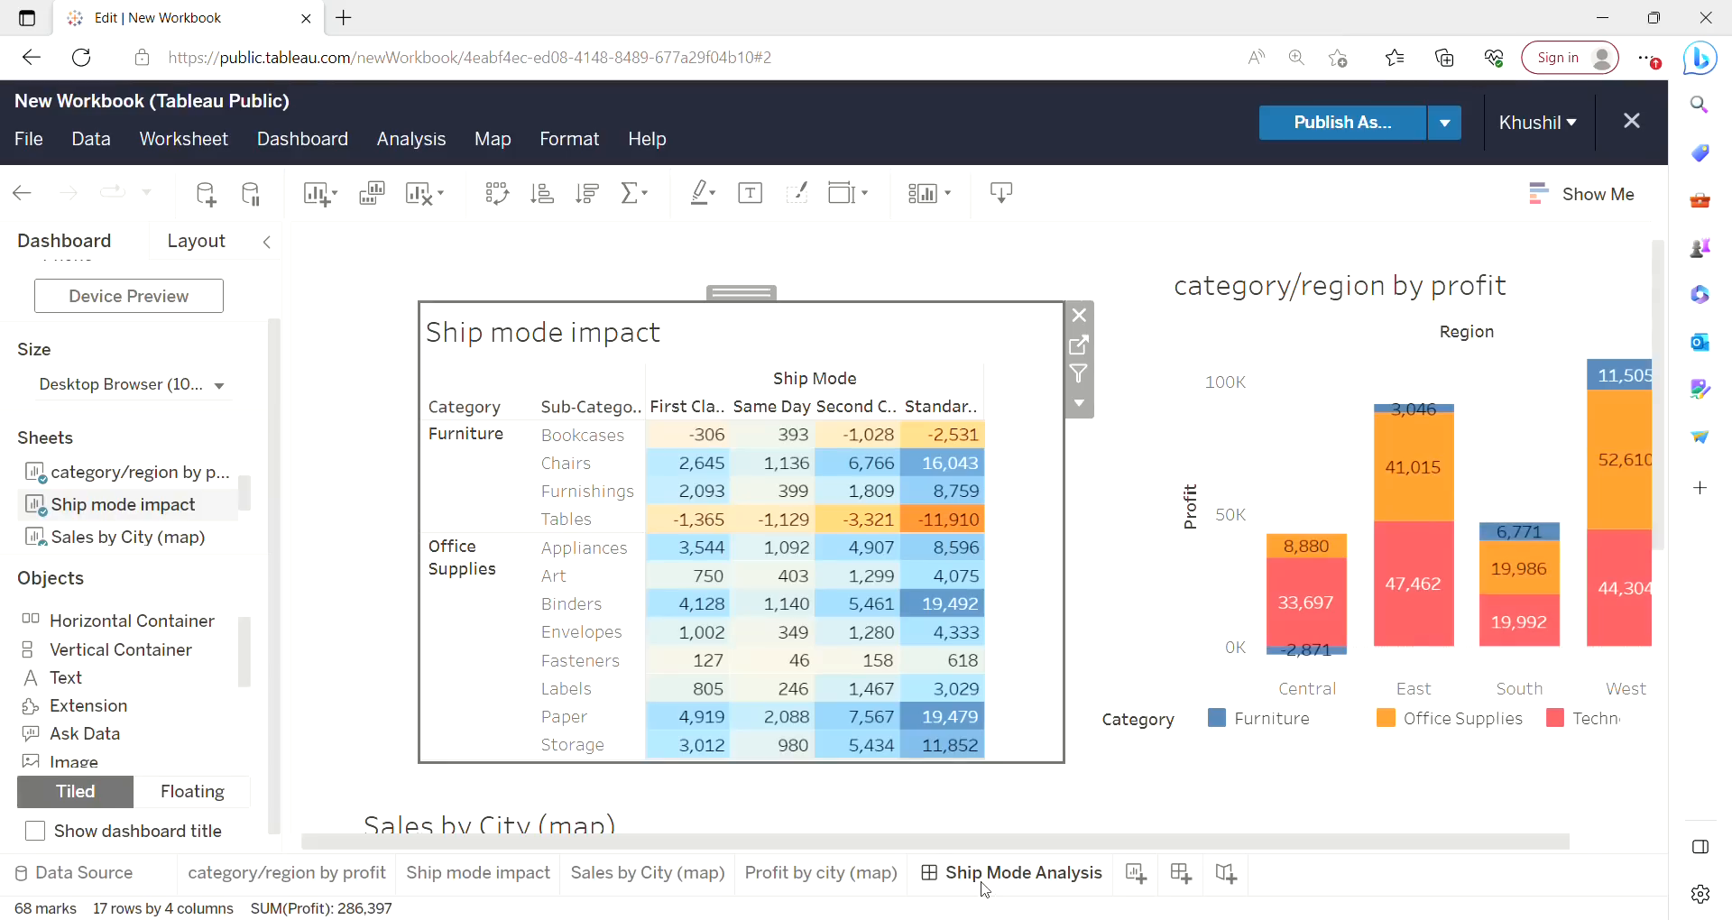
Create a new story, adjust its caption box, and place the Ship Mode Analysis dashboard in it.
{"action": "left_click", "coordinate": [1229, 873]}
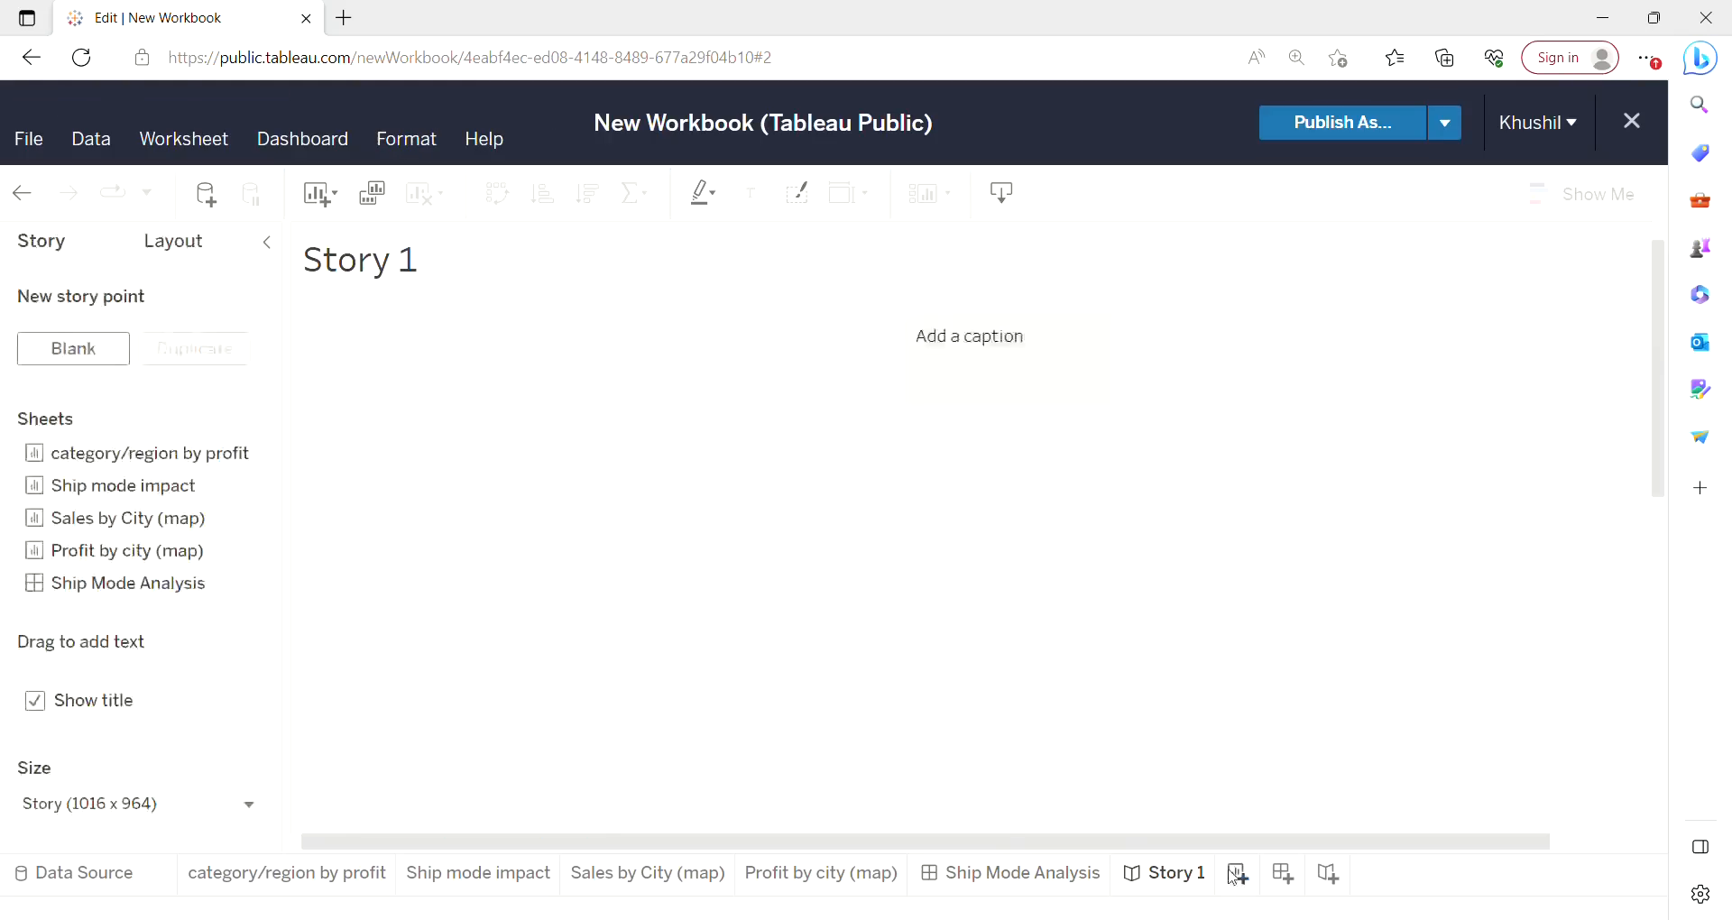
{"action": "left_click", "coordinate": [985, 345]}
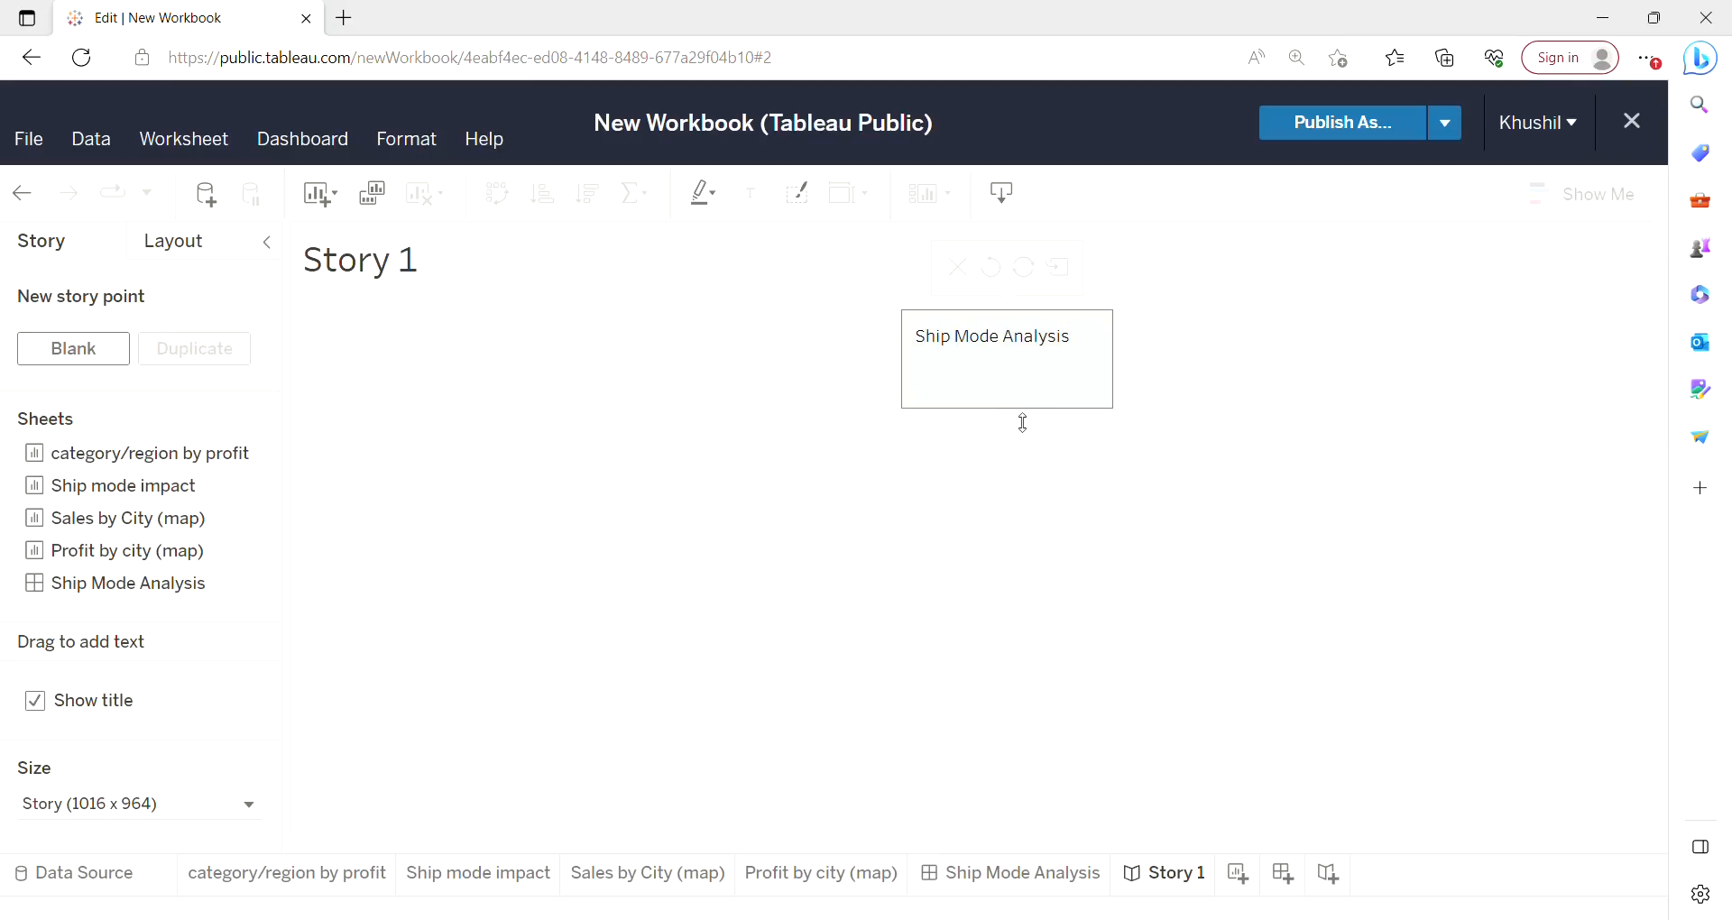
{"action": "left_click_drag", "start_coordinate": [1023, 423], "coordinate": [1017, 383]}
{"action": "left_click", "coordinate": [1212, 386]}
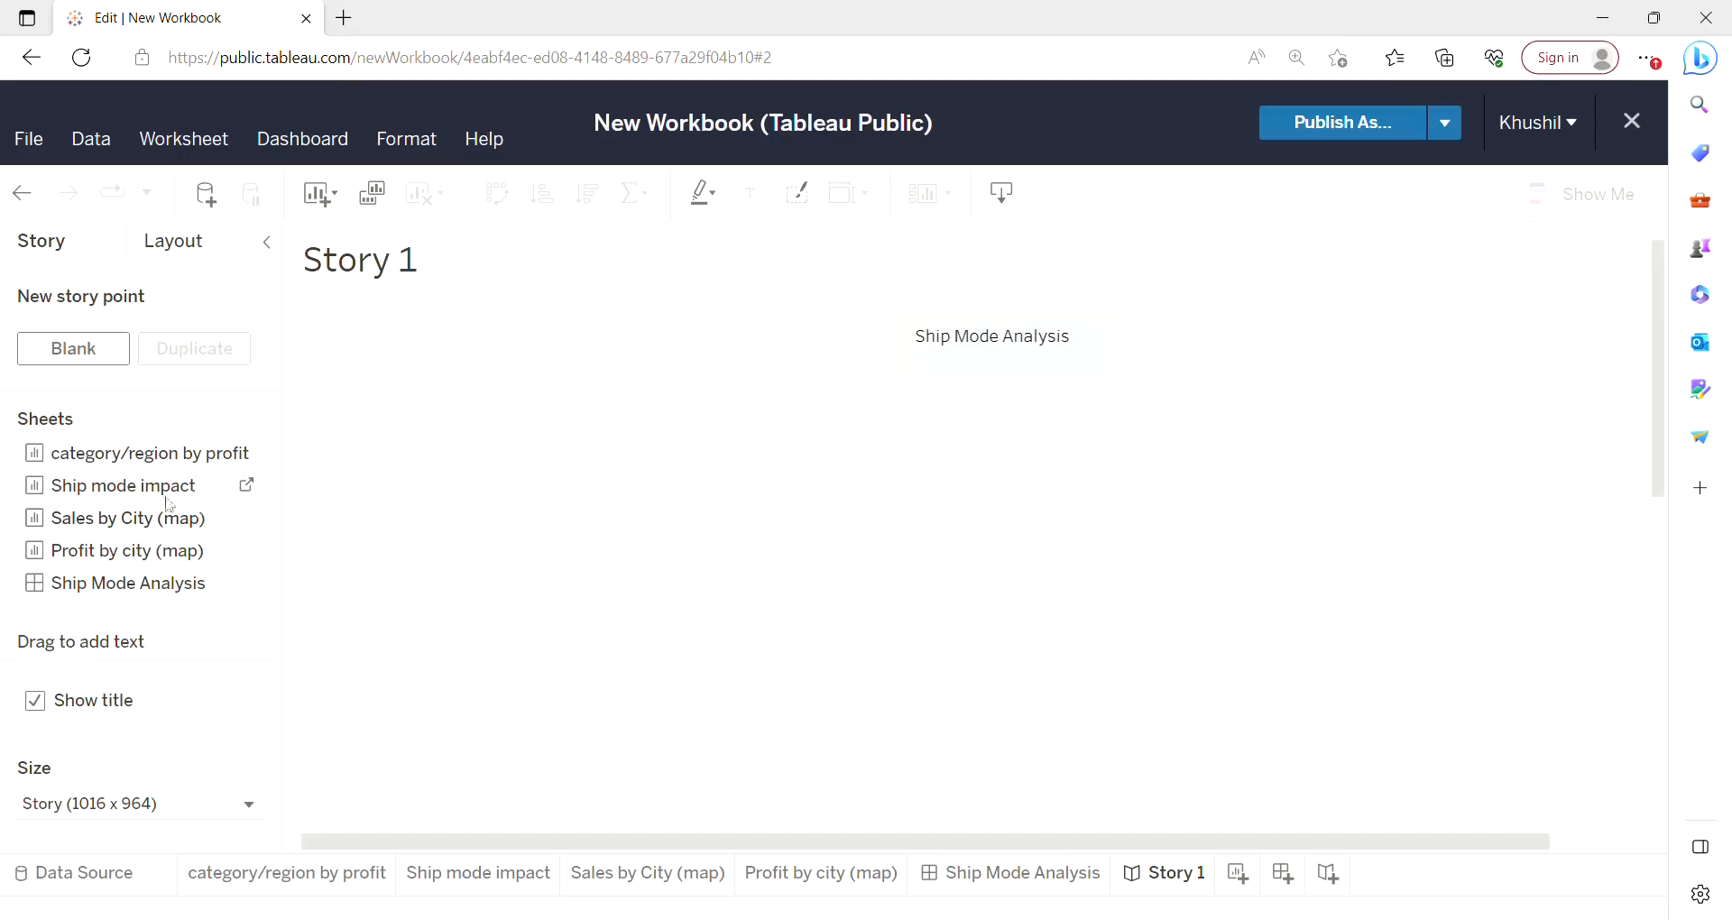
{"action": "left_click", "coordinate": [152, 585]}
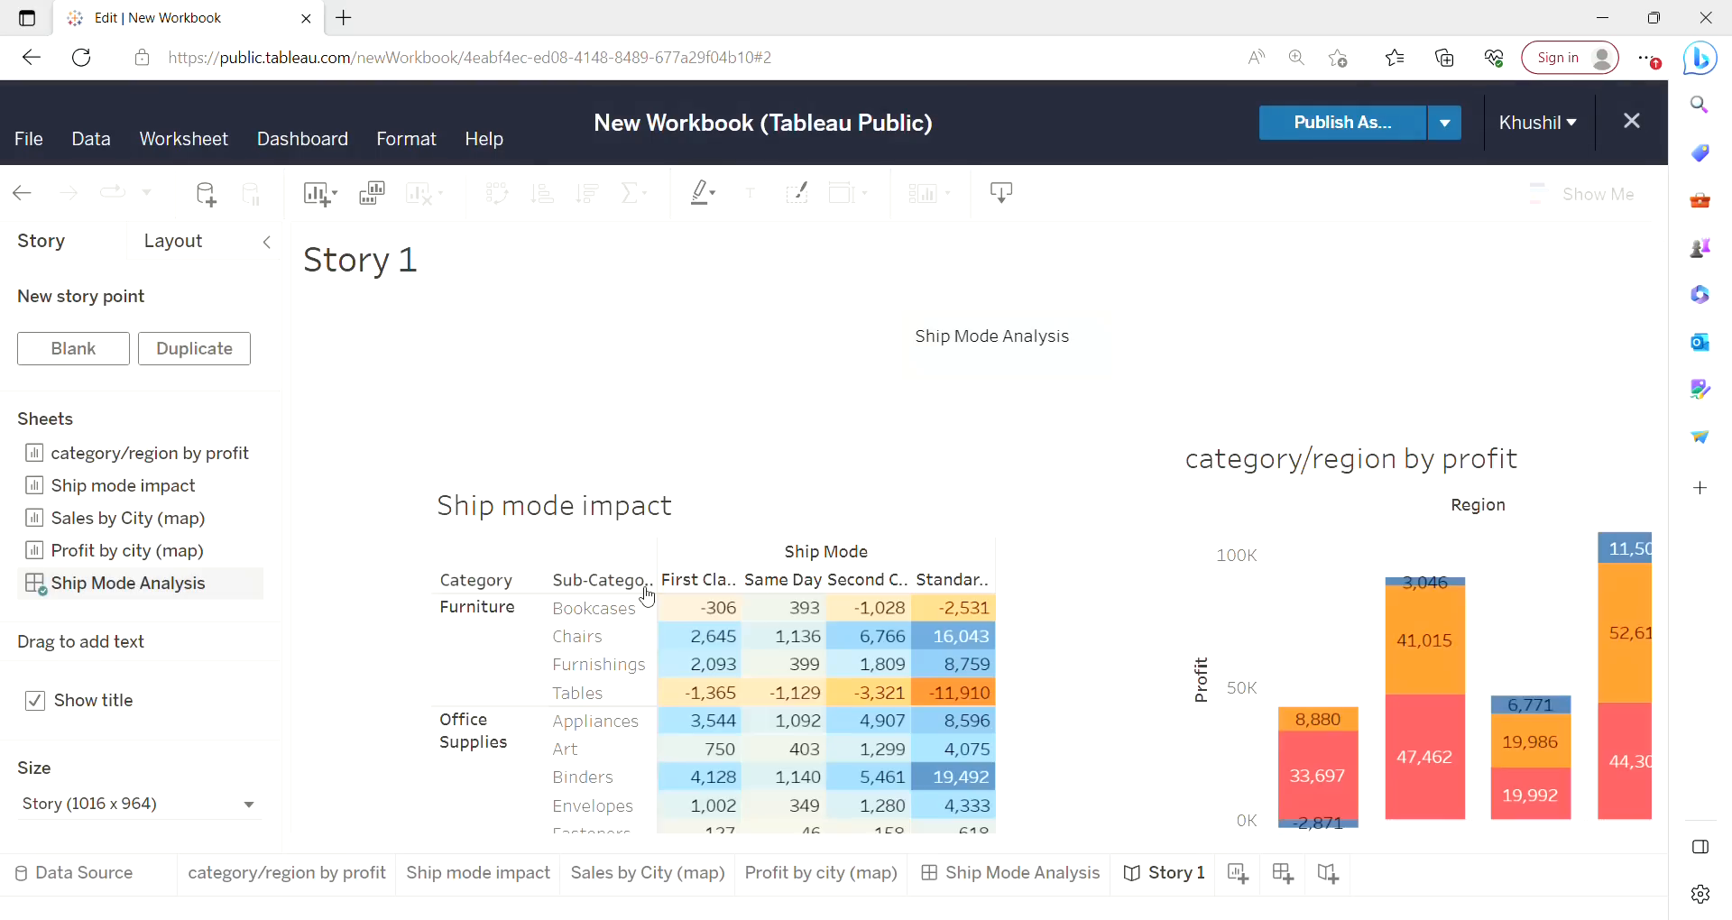
{"action": "left_click_drag", "start_coordinate": [1662, 381], "coordinate": [1659, 496]}
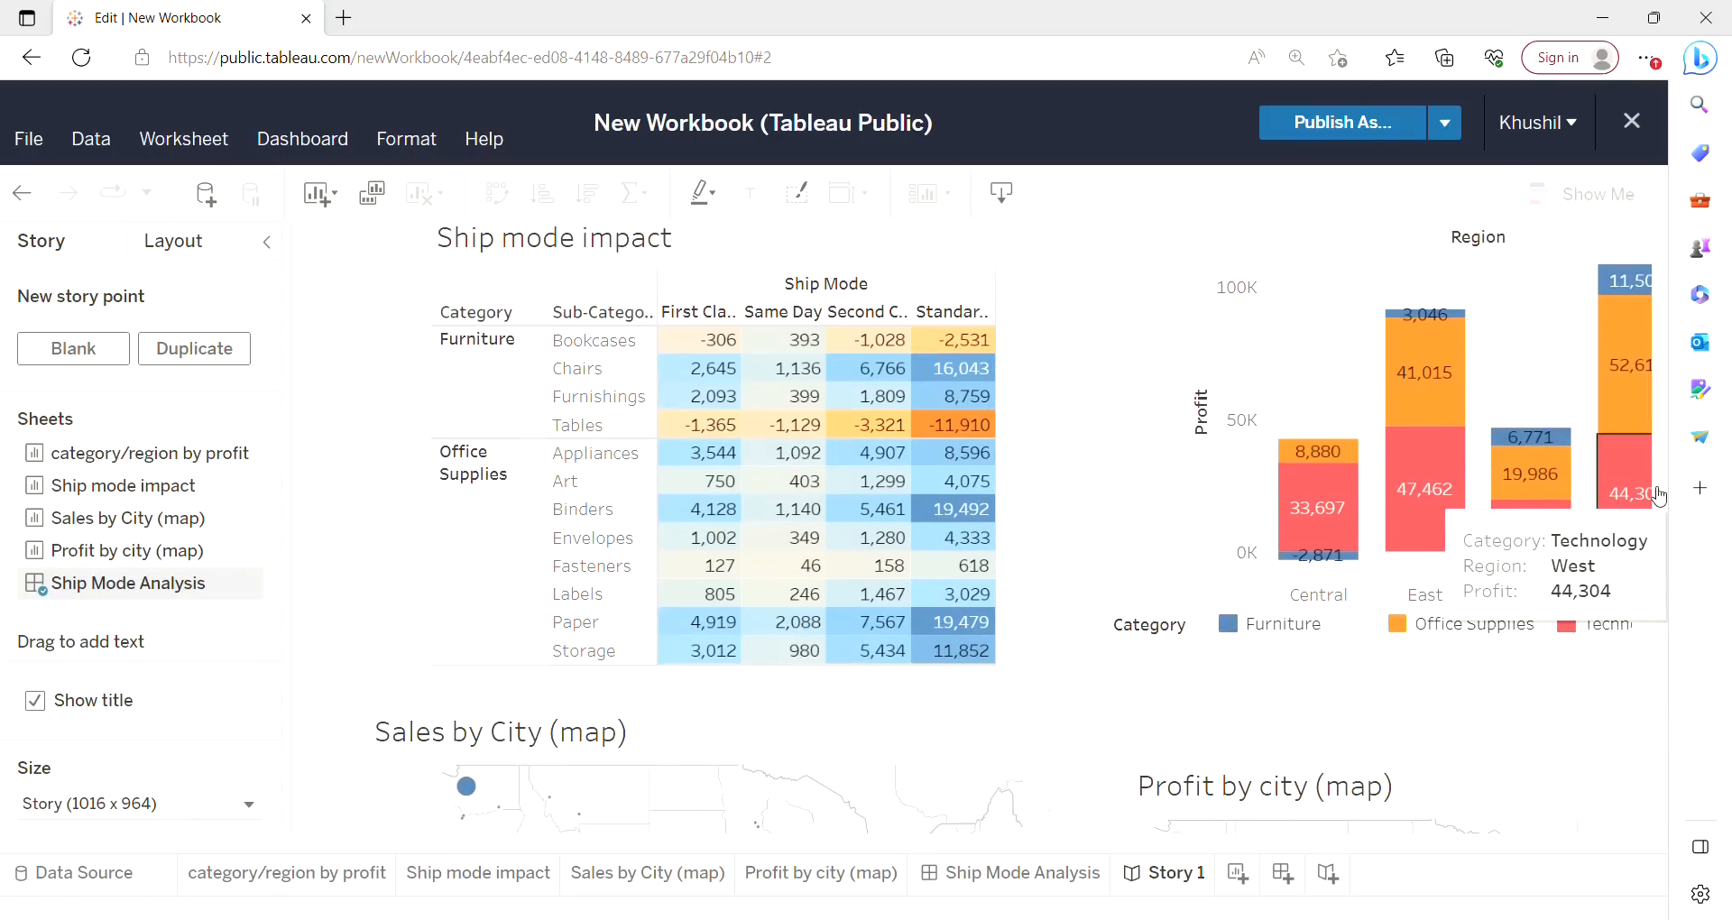
On the Ship Mode Analysis dashboard, set the Ship mode impact table and the category/region chart to act as filters.
{"action": "left_click", "coordinate": [1004, 880]}
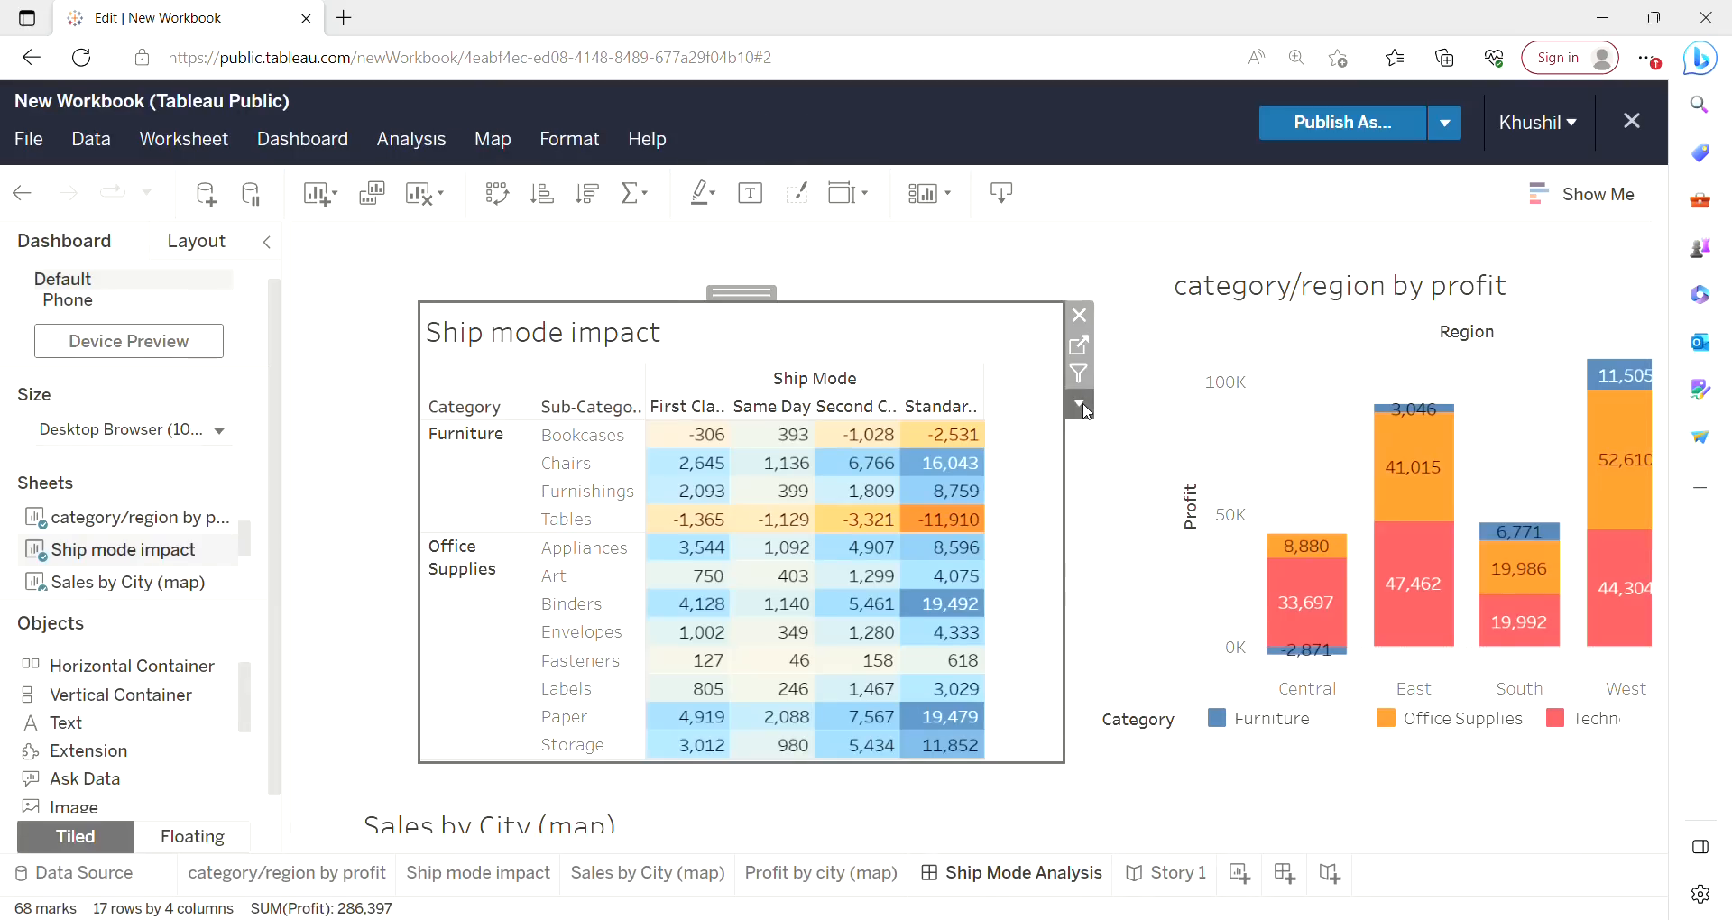
{"action": "left_click", "coordinate": [1080, 405]}
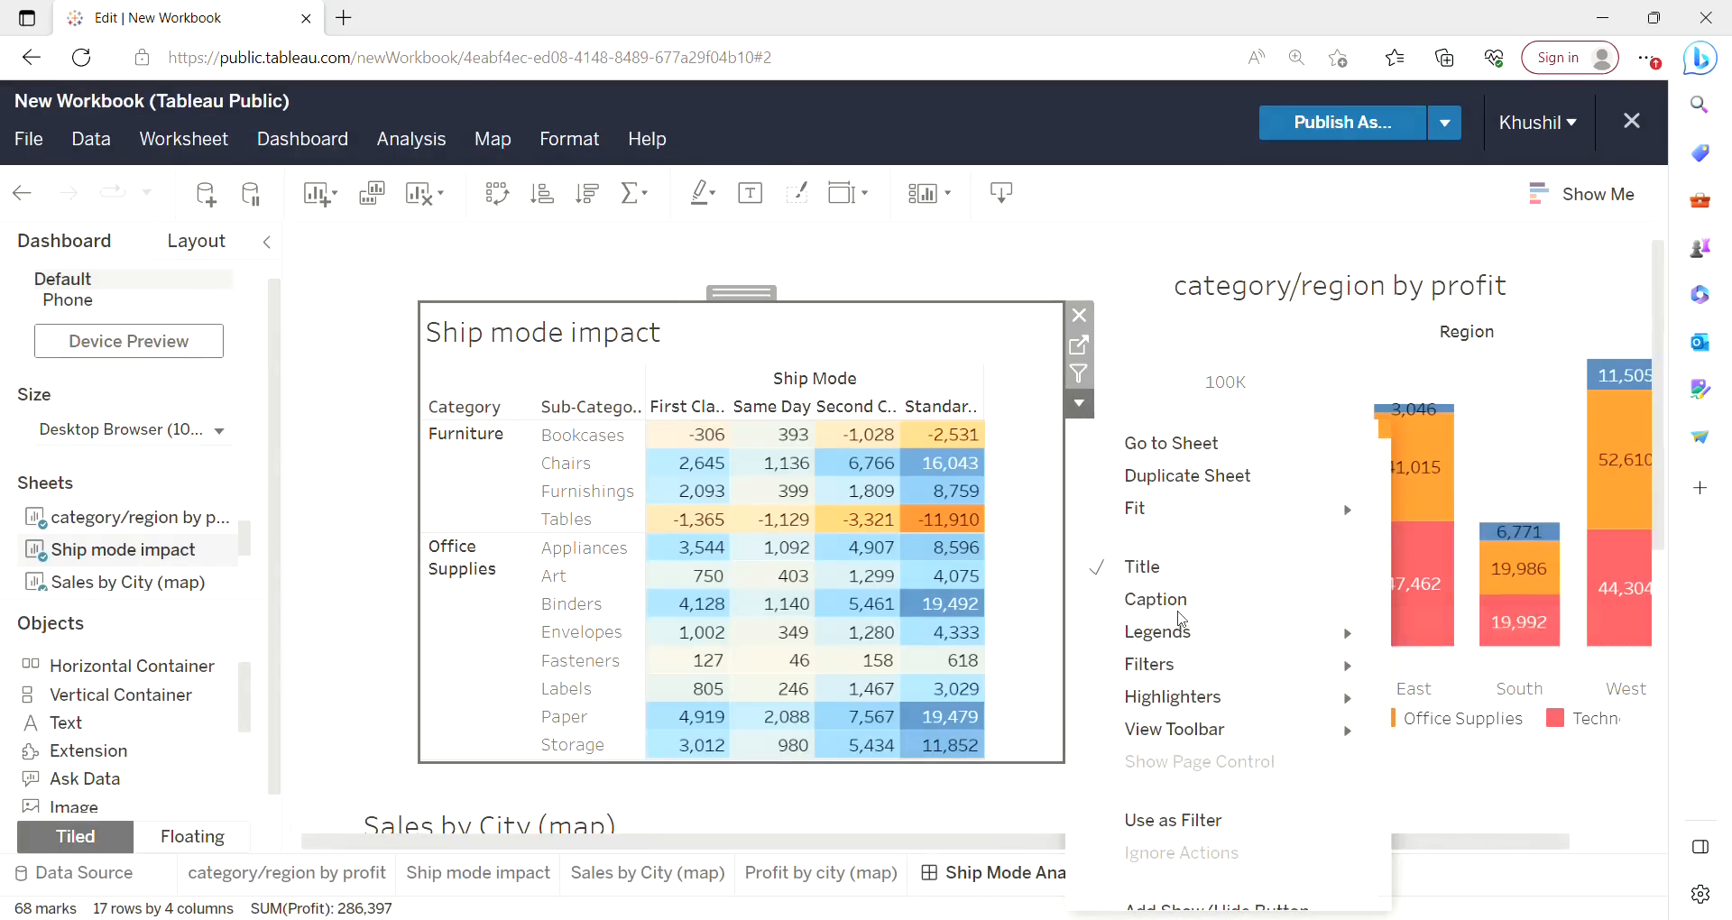
{"action": "mouse_move", "coordinate": [1163, 657]}
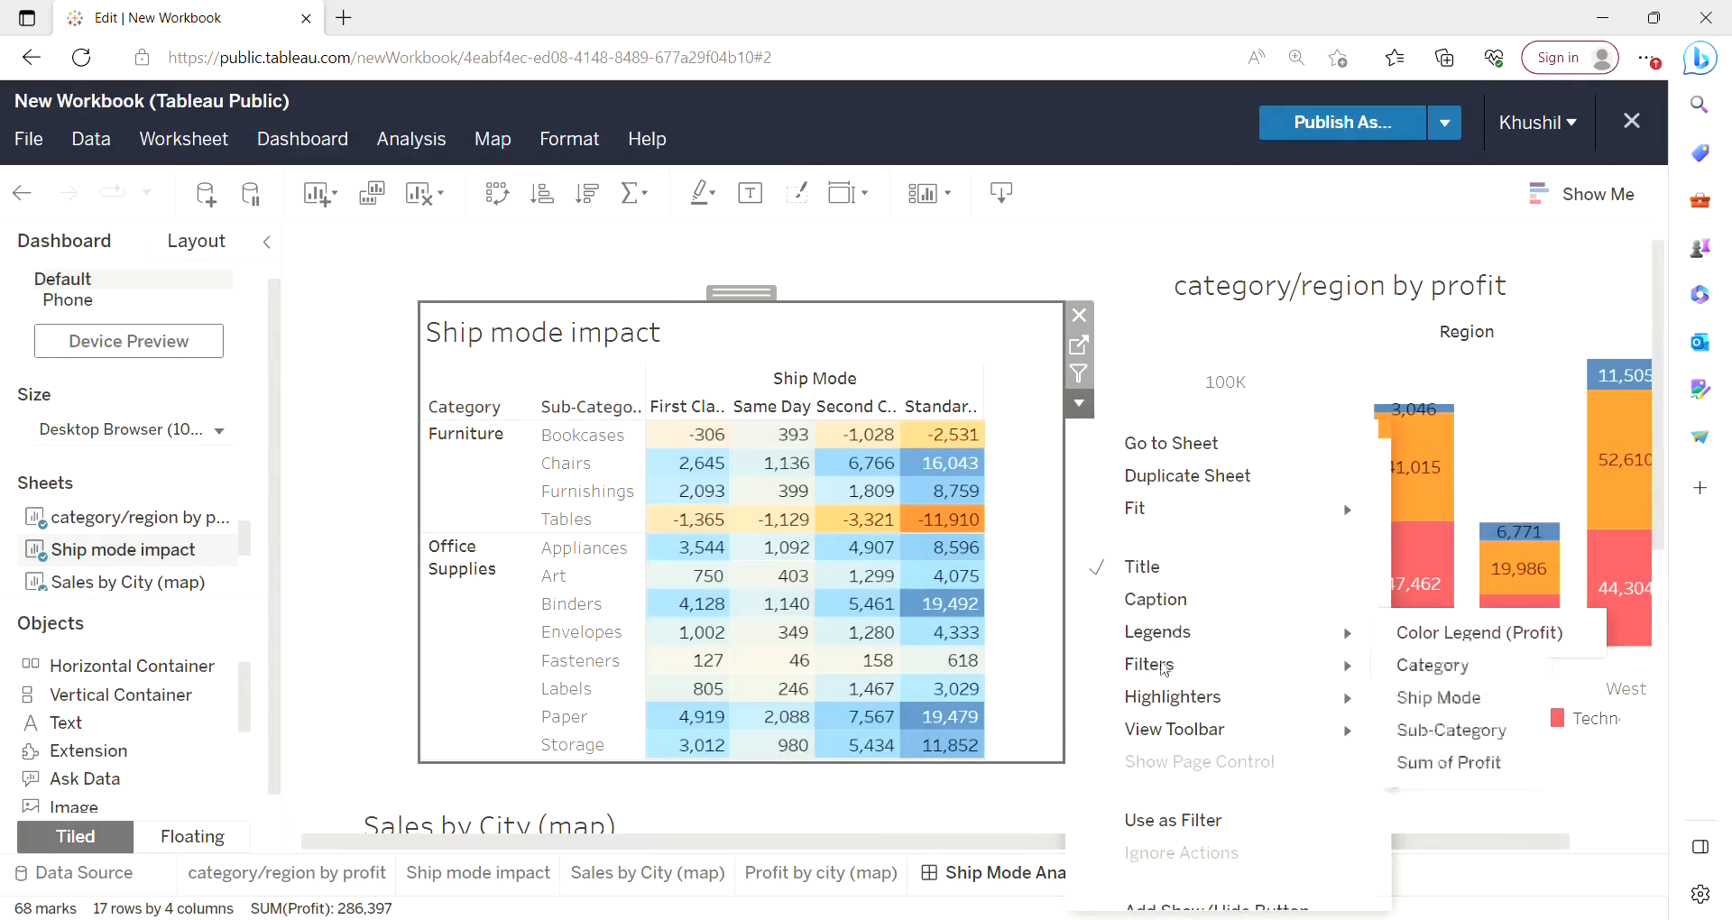
{"action": "left_click", "coordinate": [1082, 377]}
{"action": "left_click", "coordinate": [1085, 376]}
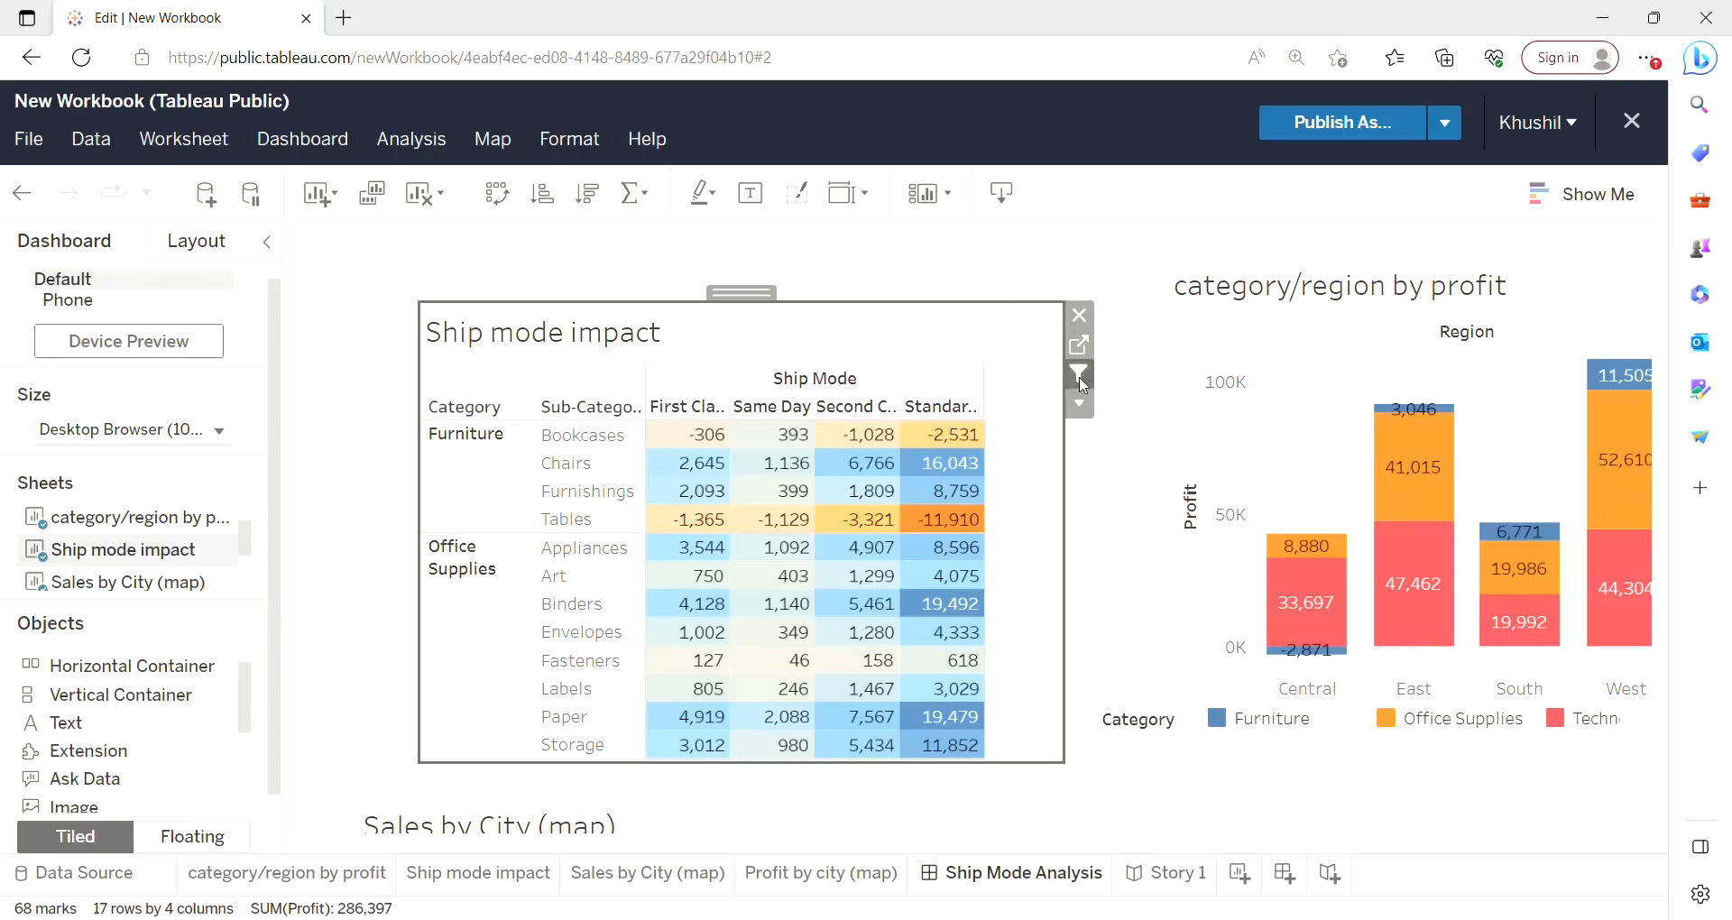
{"action": "left_click", "coordinate": [1410, 361]}
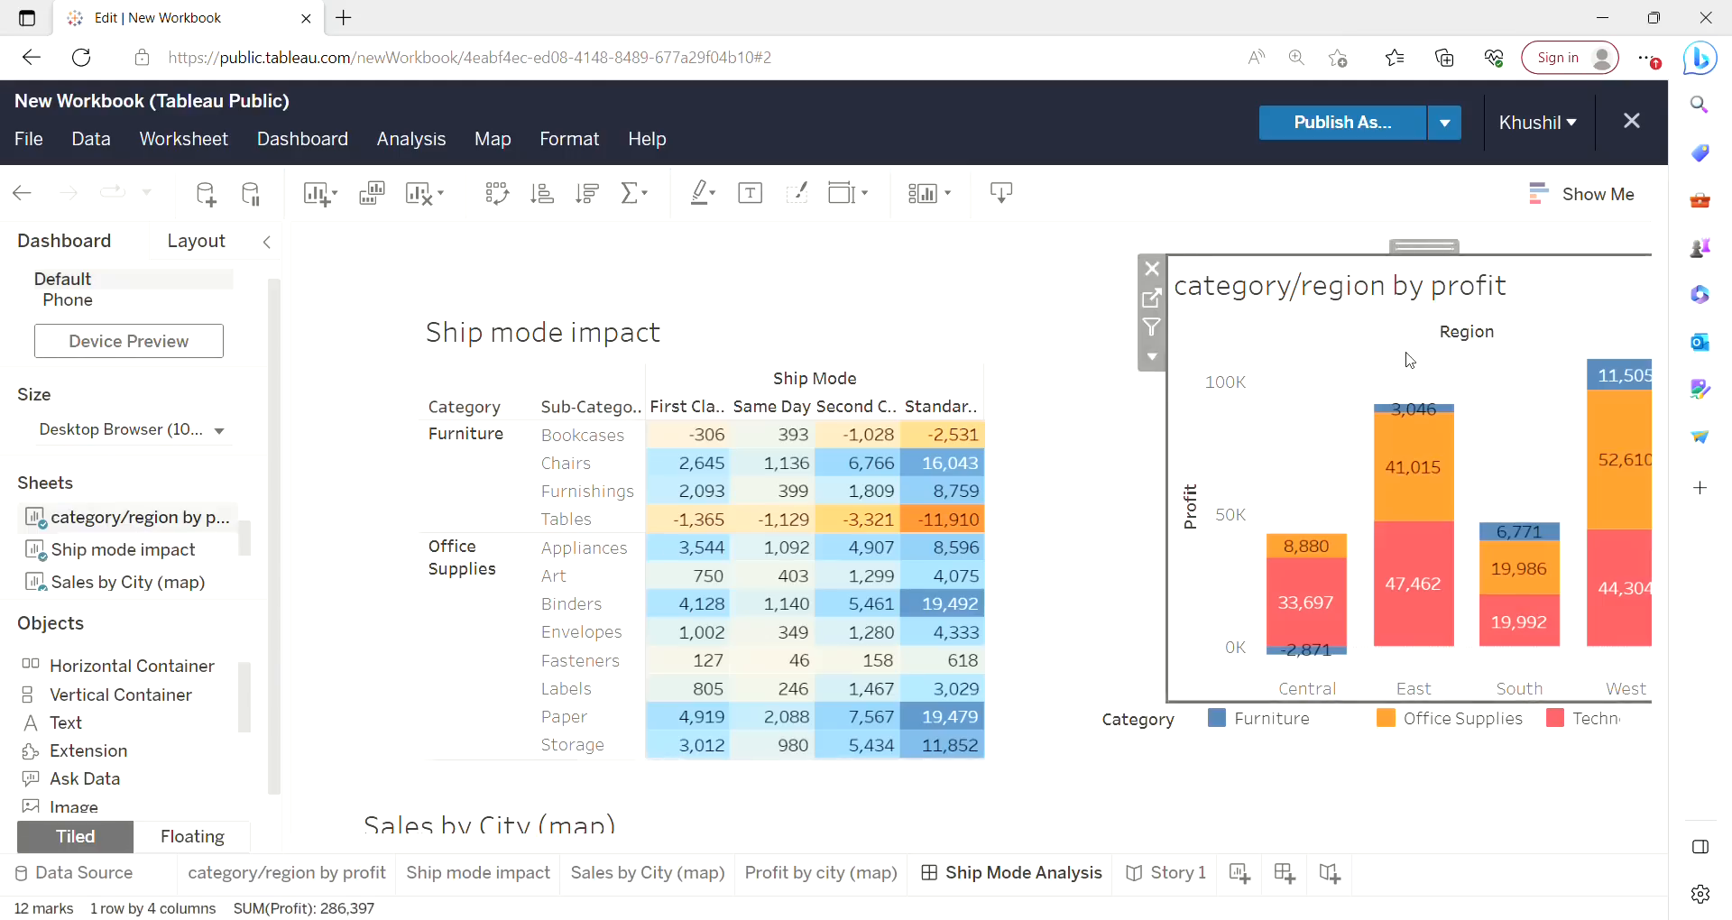
{"action": "left_click", "coordinate": [1154, 327]}
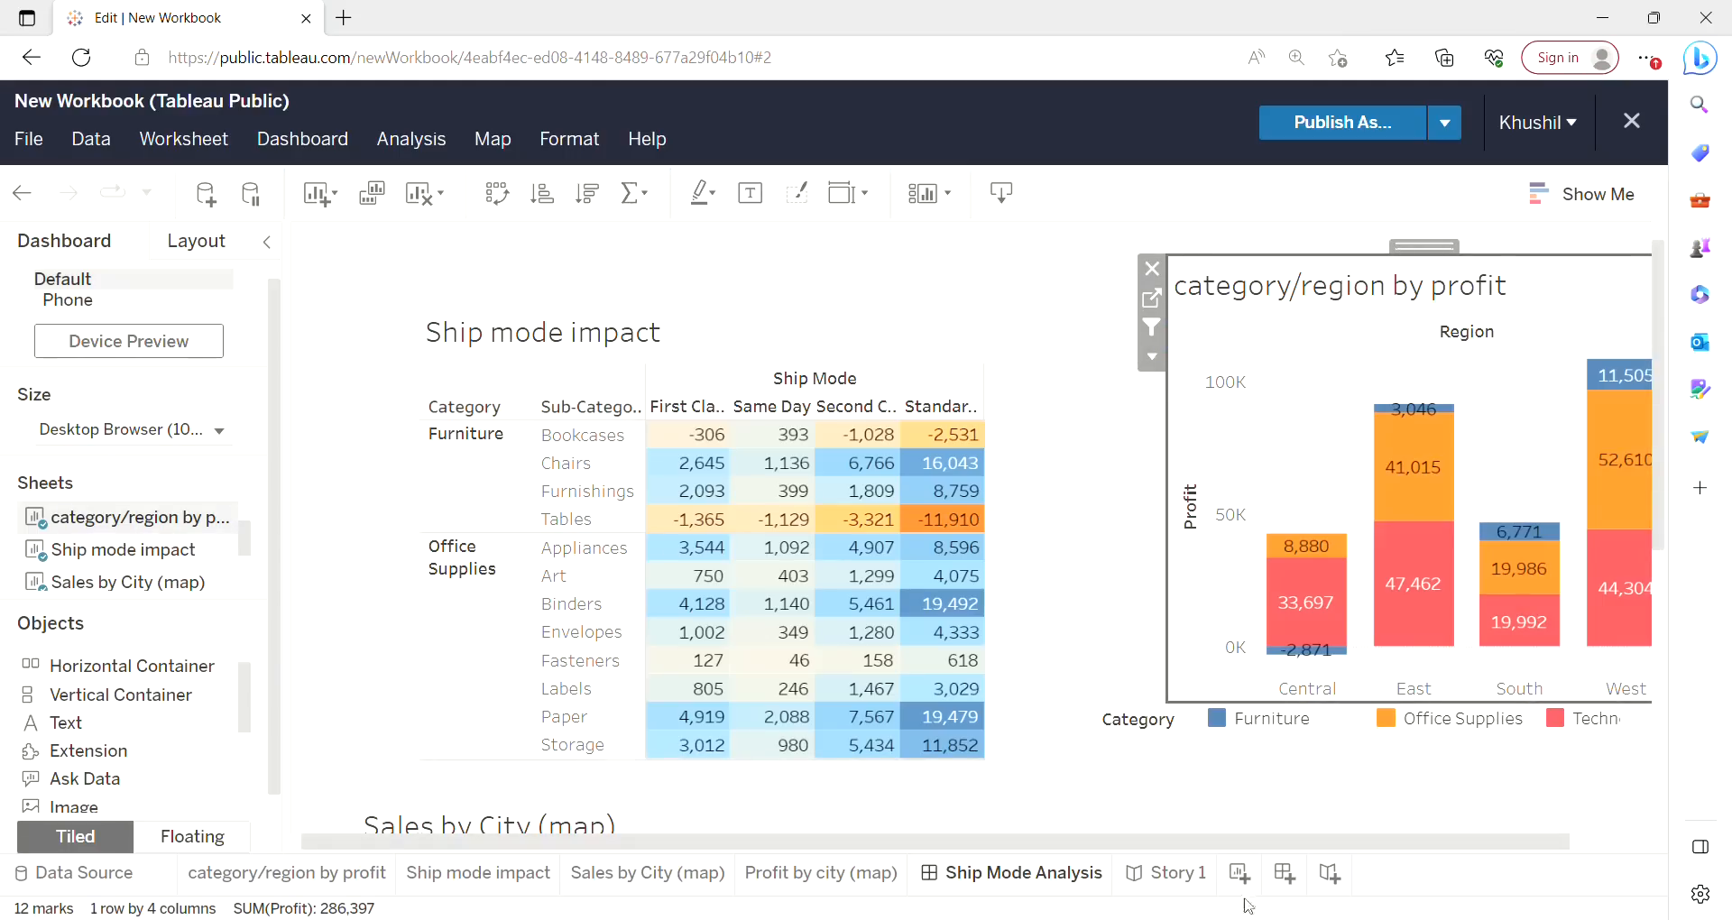
Open Story 1 and filter its dashboard by selecting the East Technology bar in the category/region by profit chart.
{"action": "left_click", "coordinate": [1178, 875]}
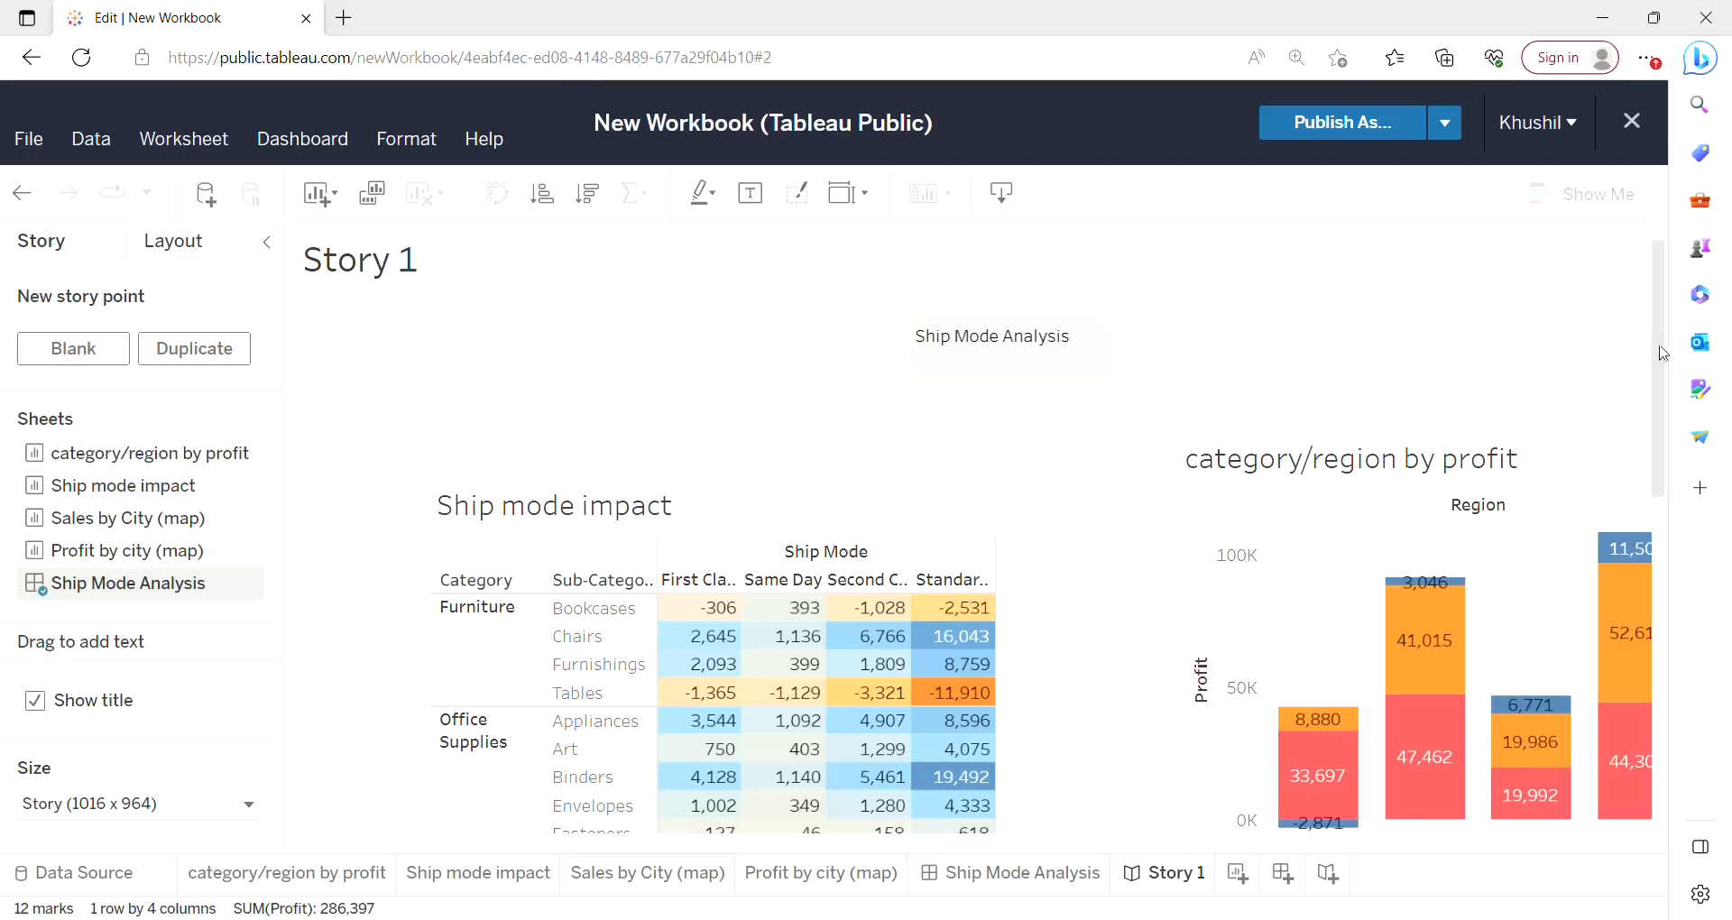
{"action": "left_click_drag", "start_coordinate": [1663, 347], "coordinate": [1666, 404]}
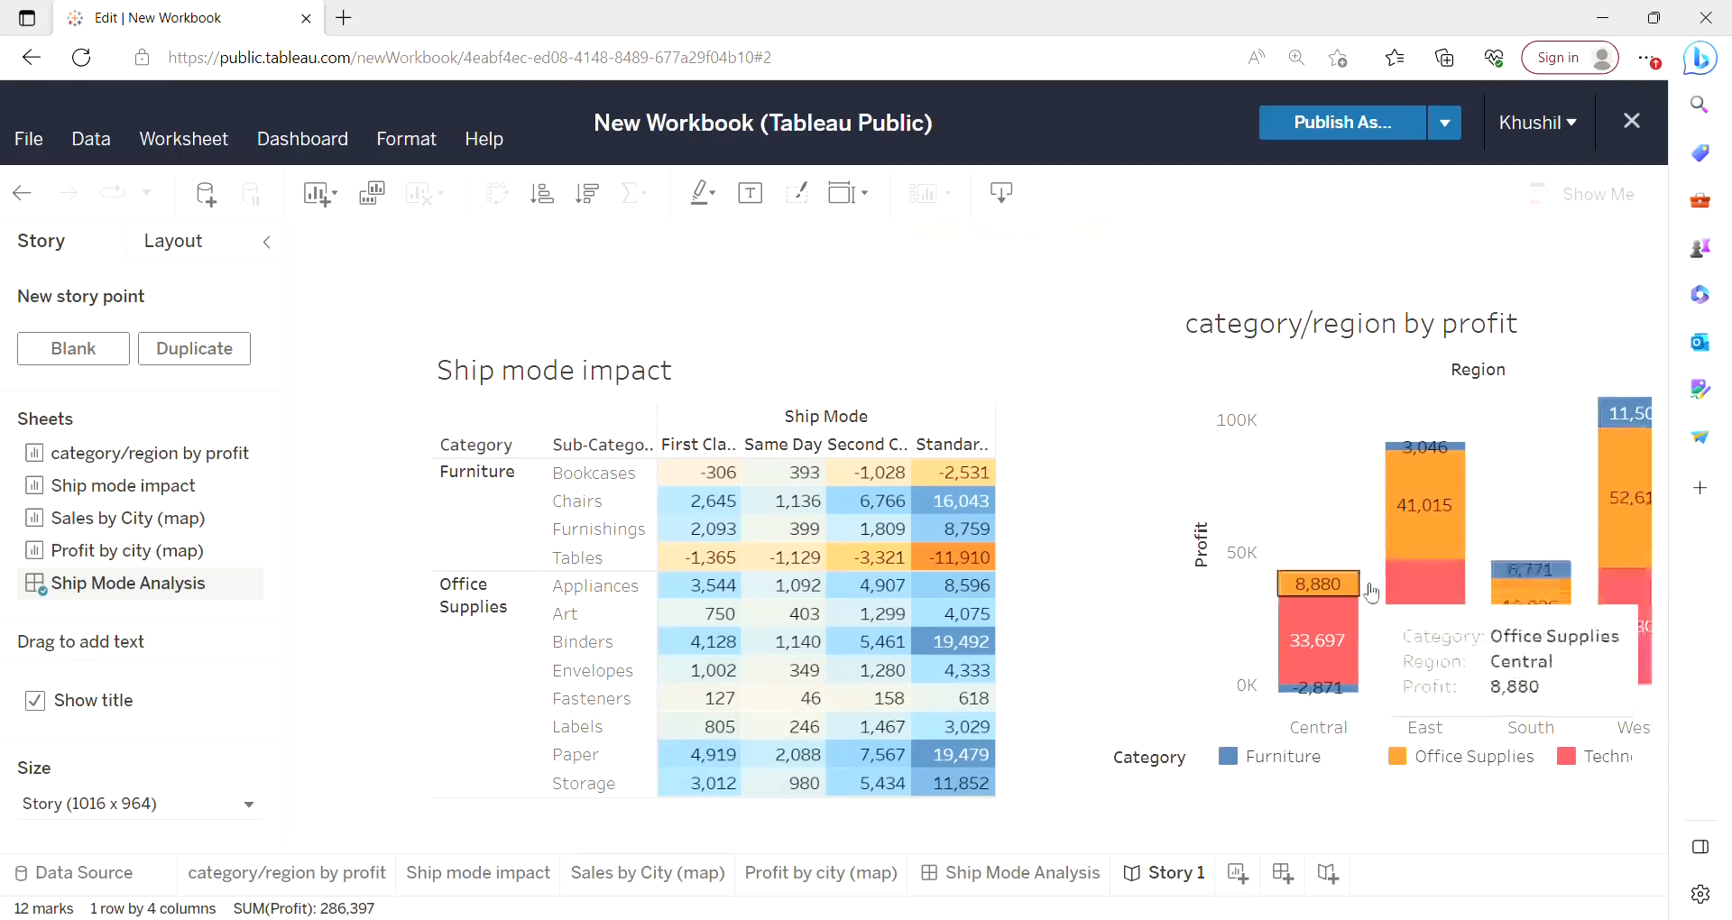
{"action": "mouse_move", "coordinate": [1456, 640]}
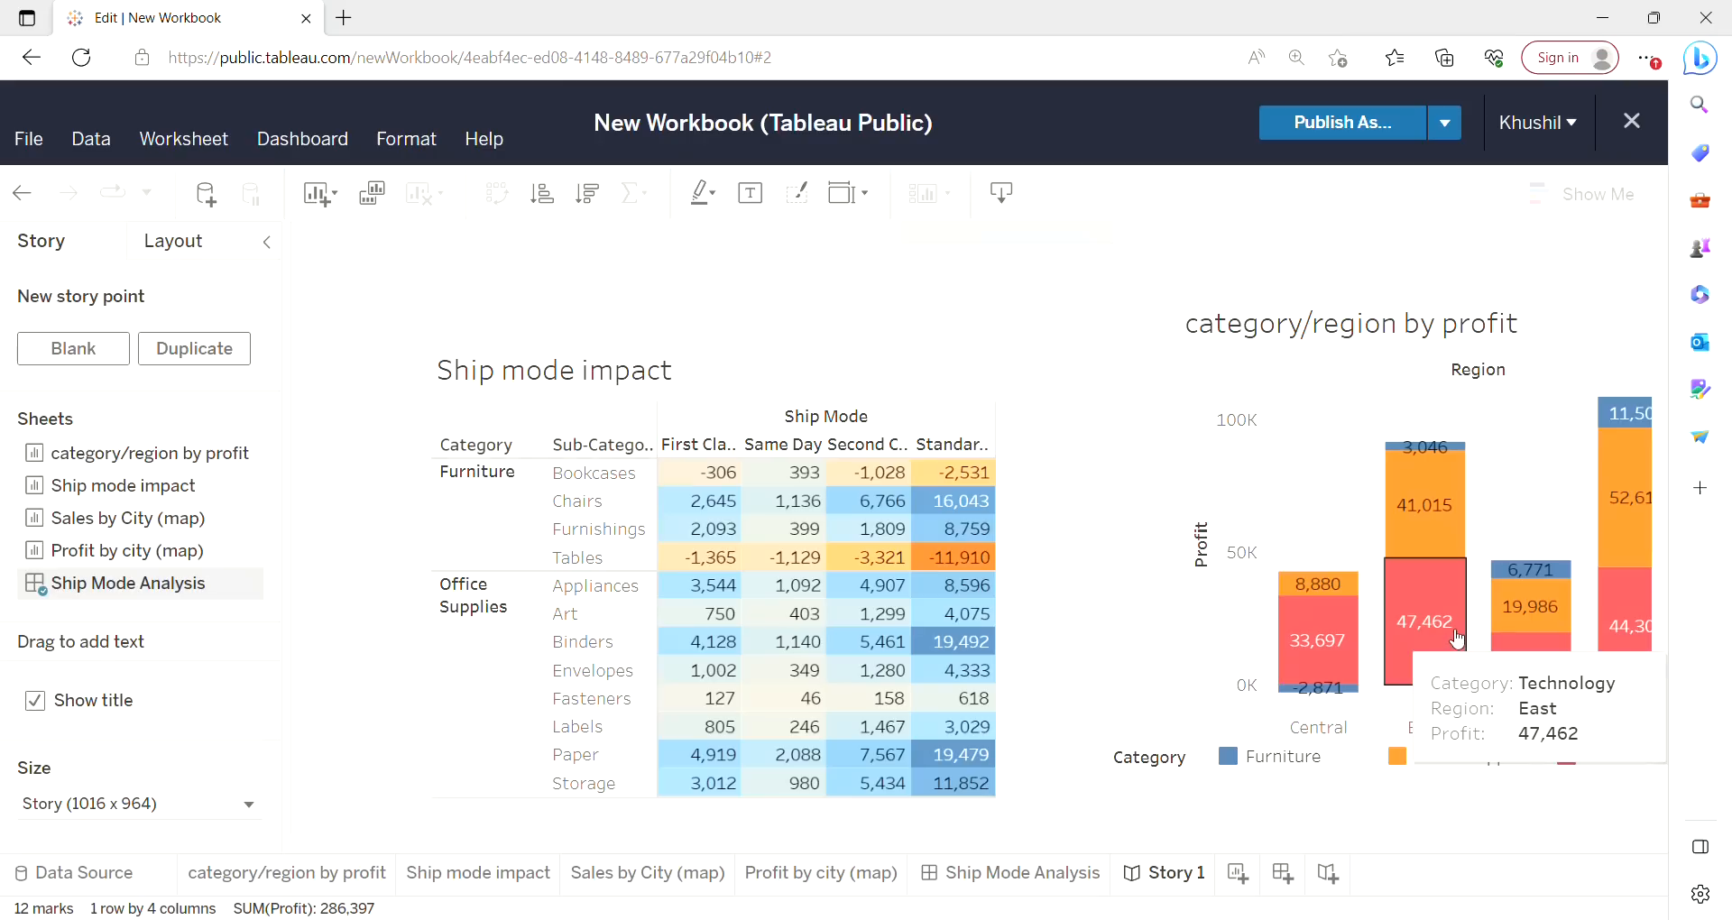
{"action": "left_click", "coordinate": [1408, 619]}
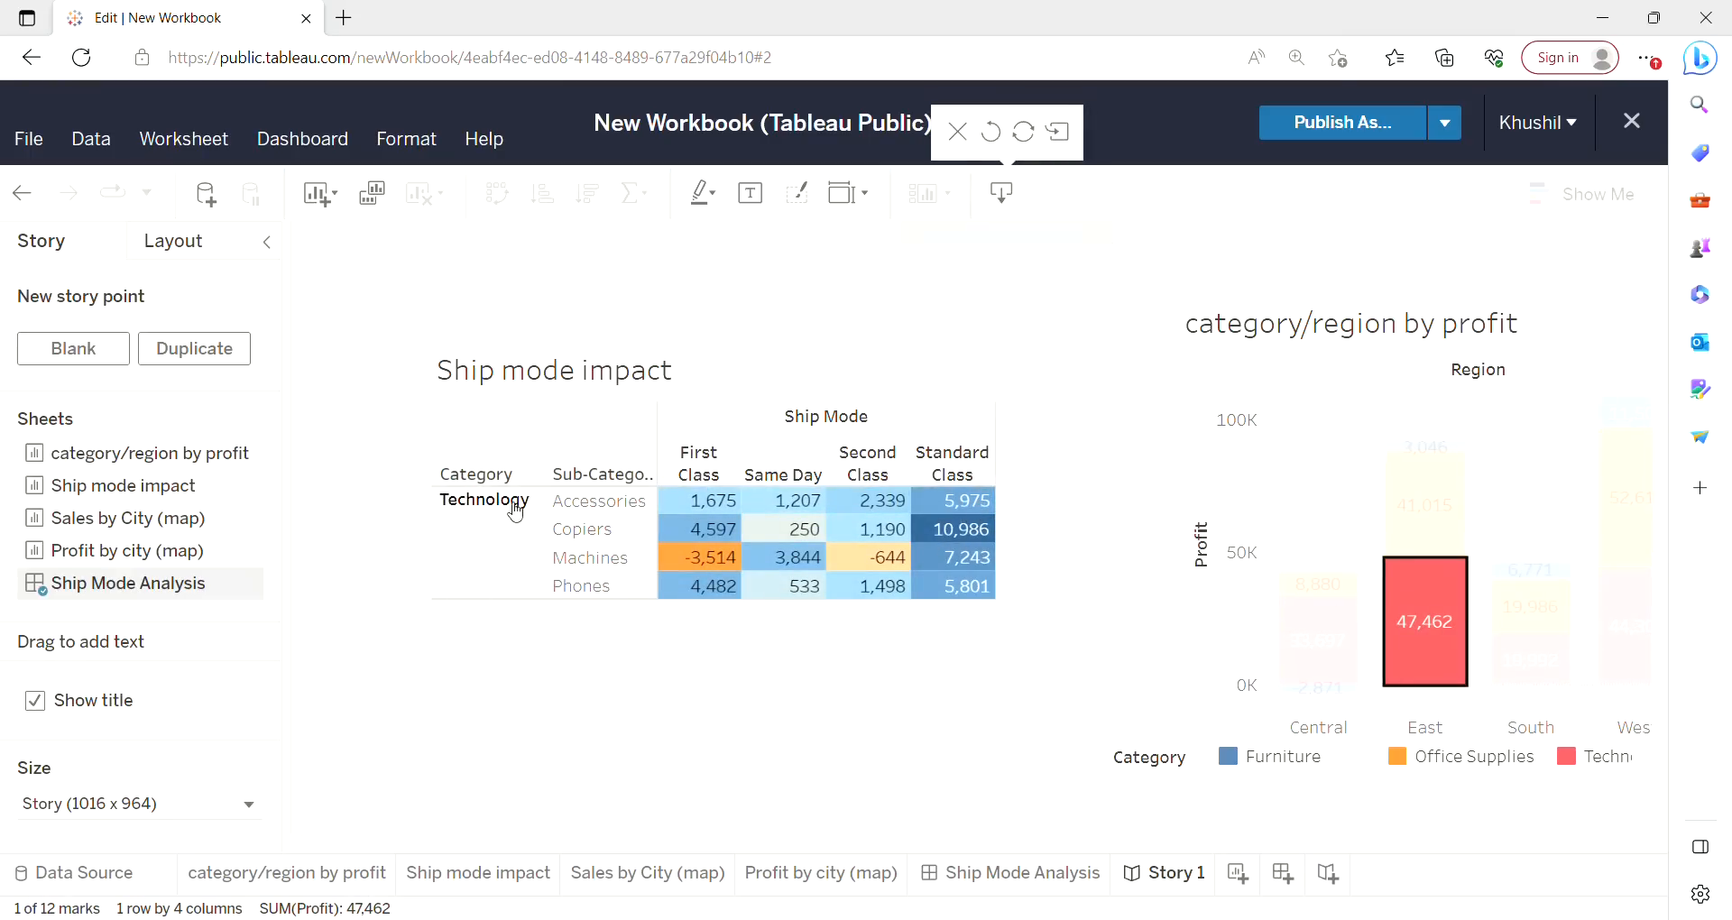
{"action": "left_click", "coordinate": [1424, 652]}
Inspect the Ship mode impact cells, then select the East bar segments to filter the table by that region.
{"action": "mouse_move", "coordinate": [678, 570]}
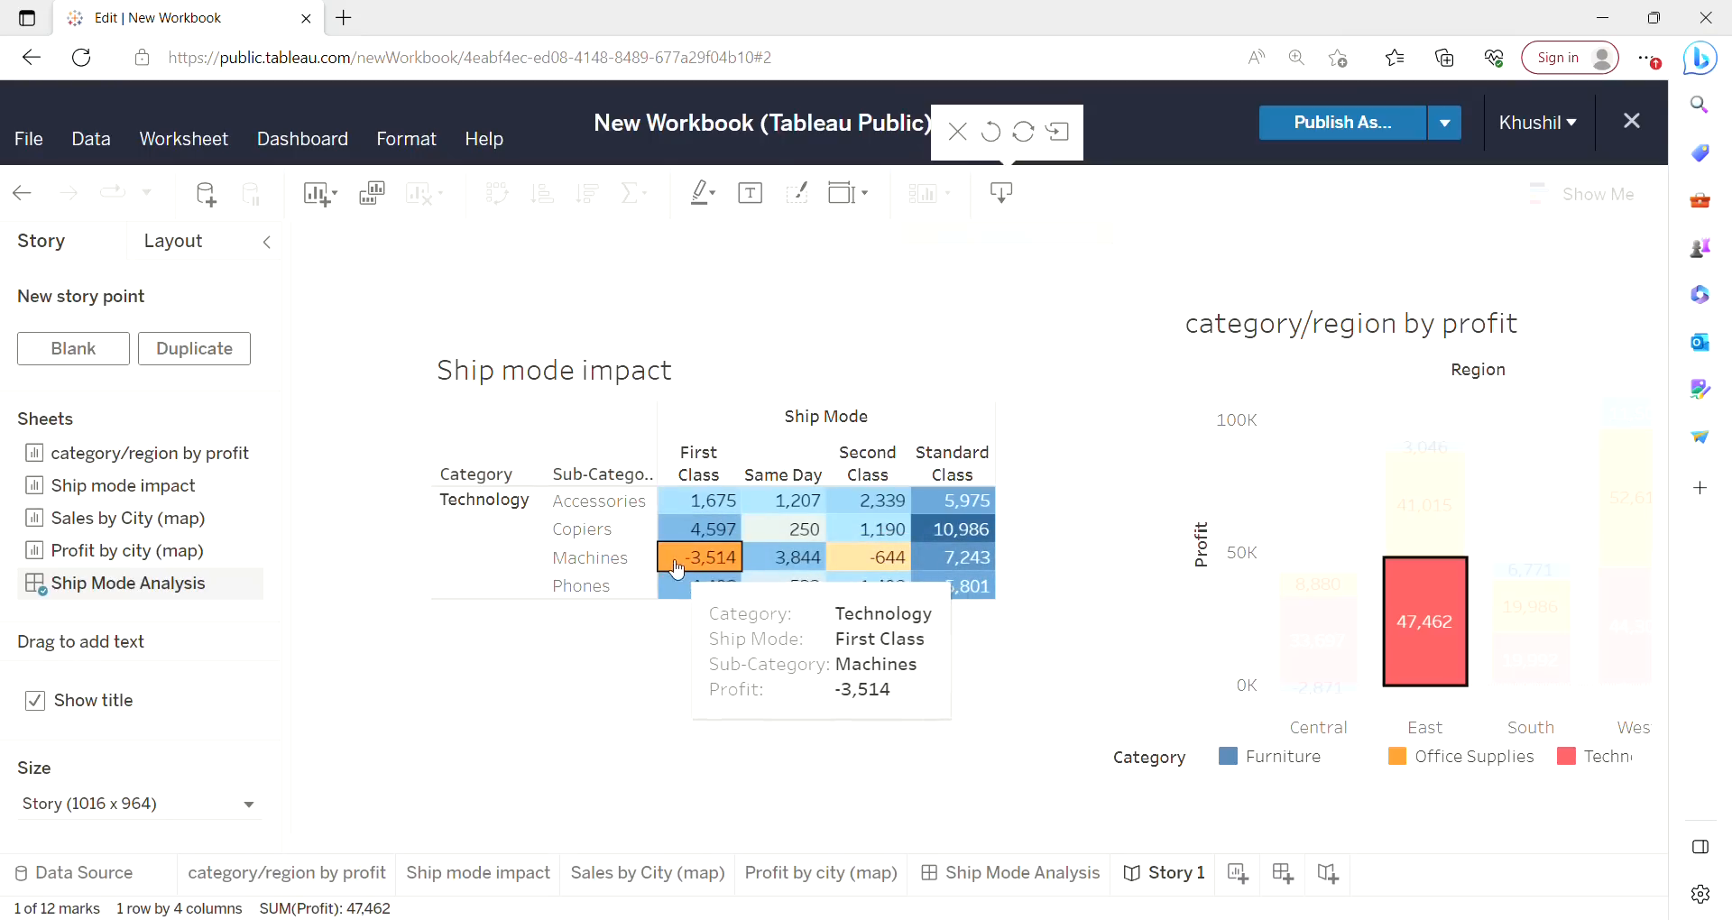
{"action": "mouse_move", "coordinate": [883, 563]}
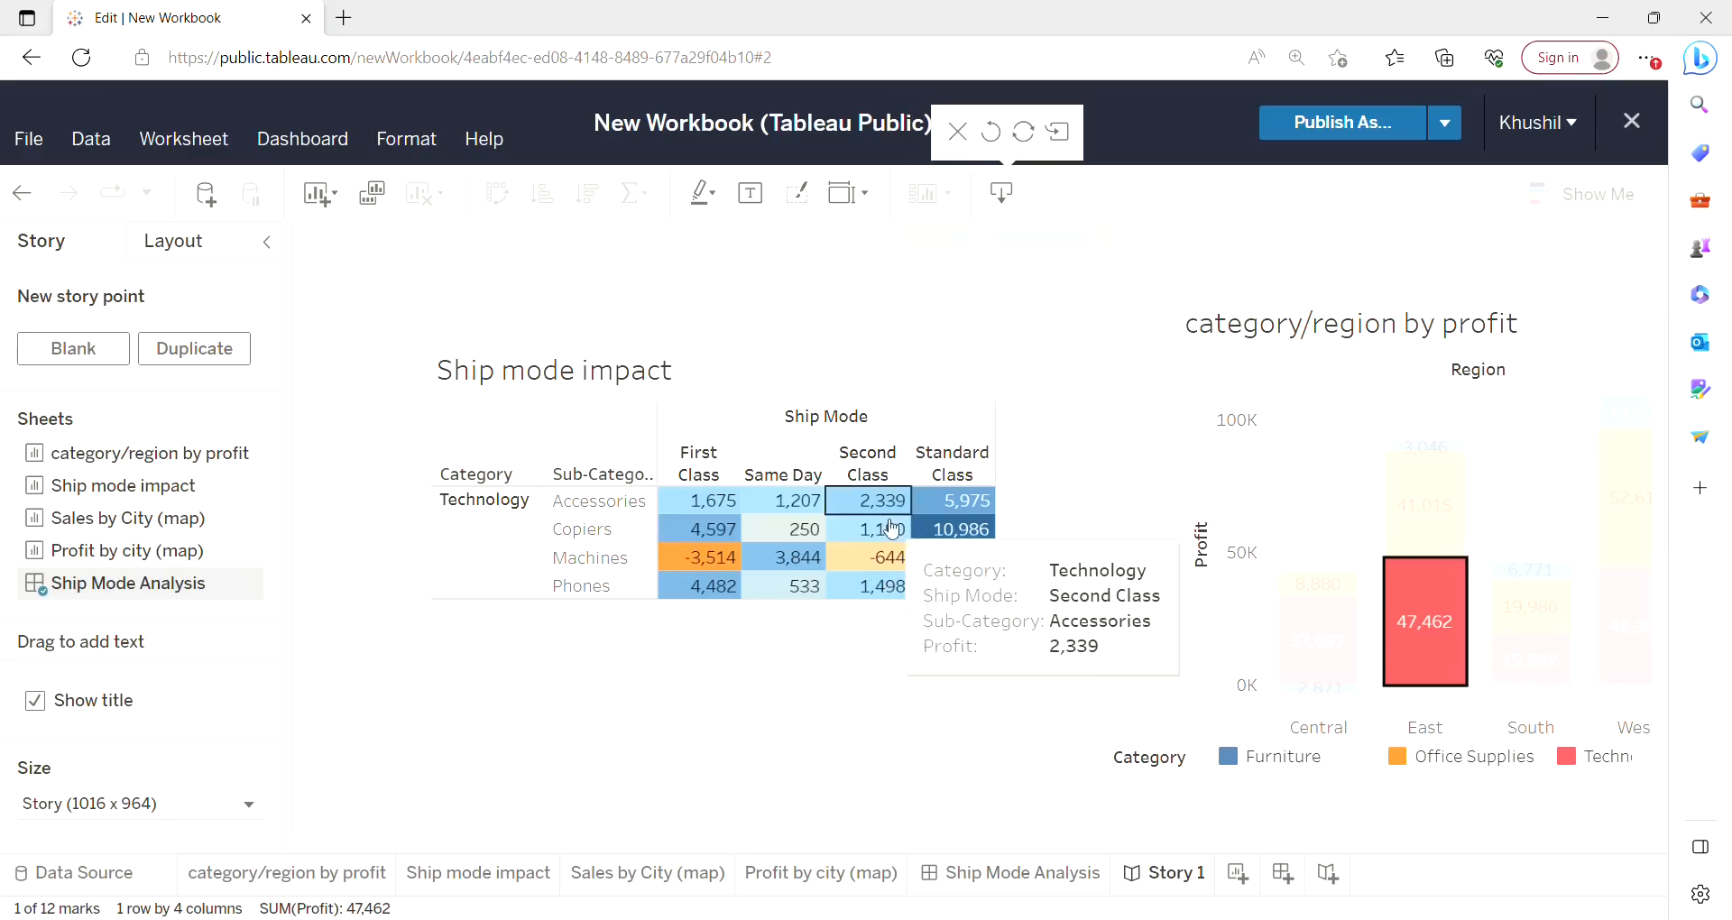
{"action": "mouse_move", "coordinate": [724, 588]}
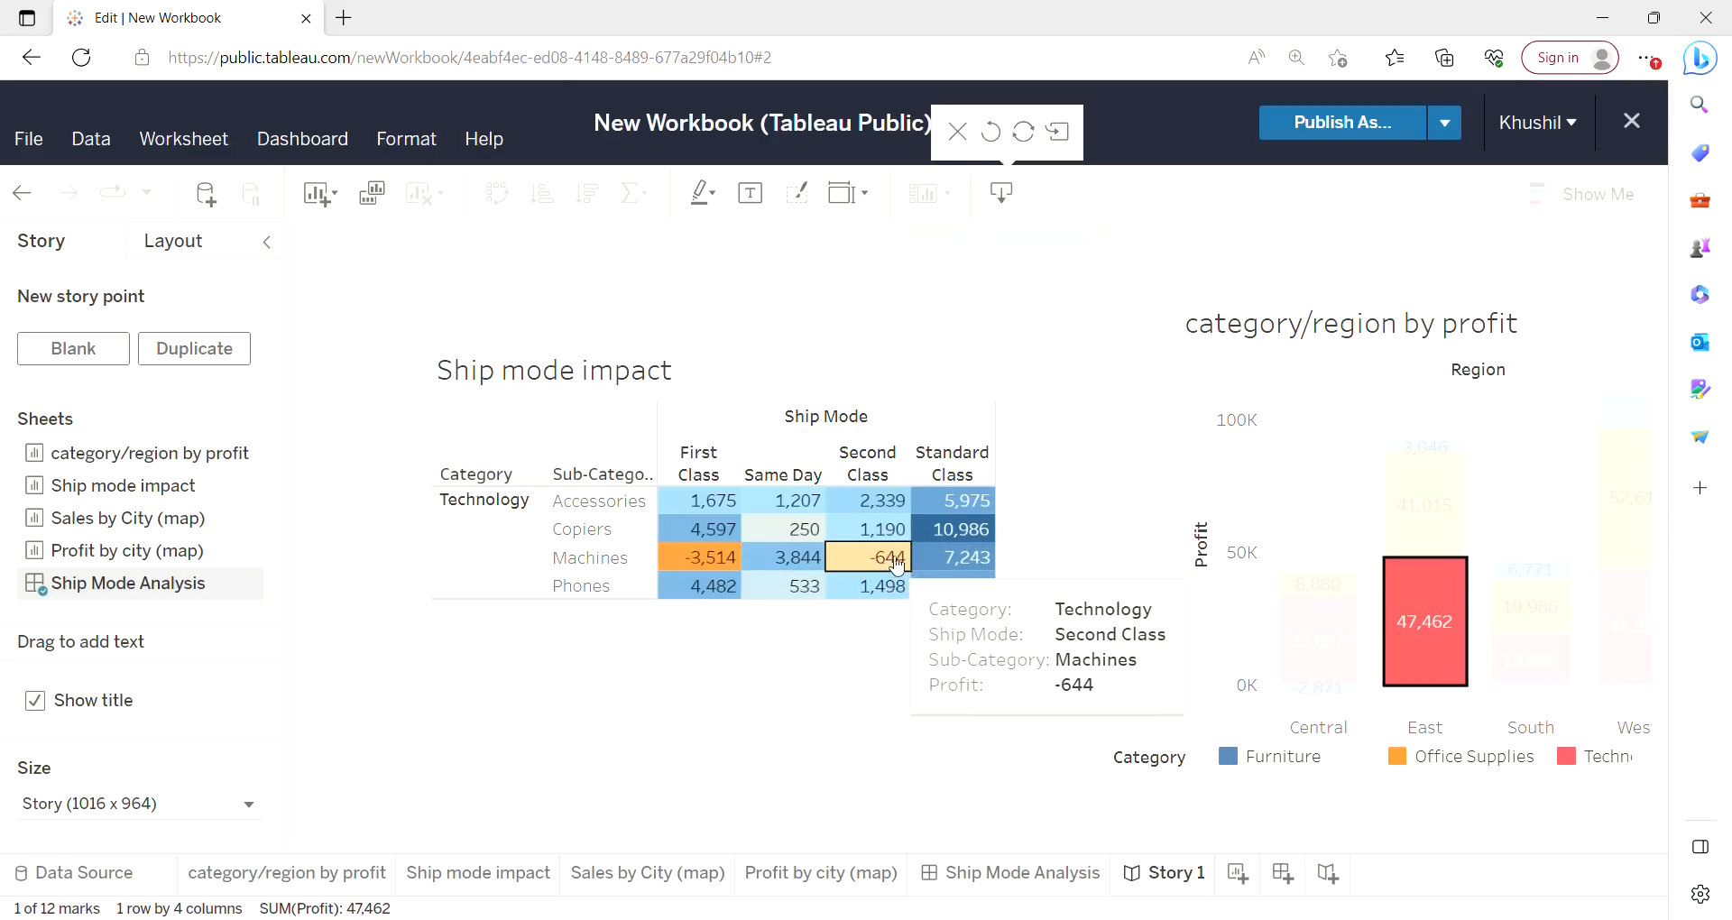
{"action": "mouse_move", "coordinate": [982, 534]}
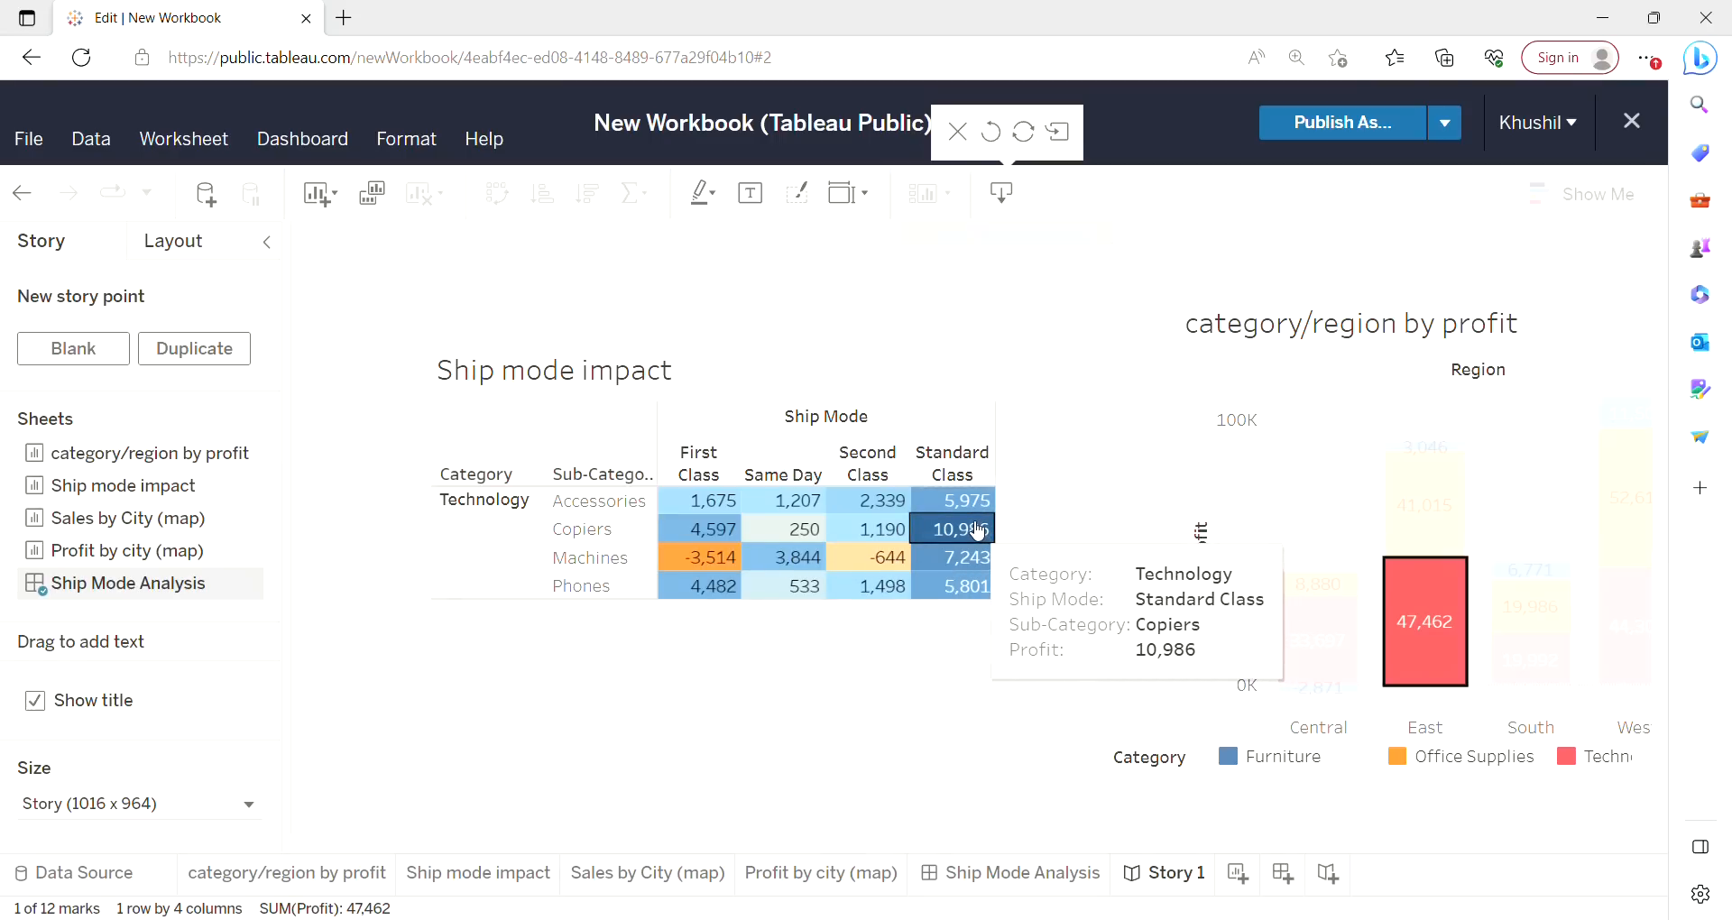
{"action": "mouse_move", "coordinate": [1411, 641]}
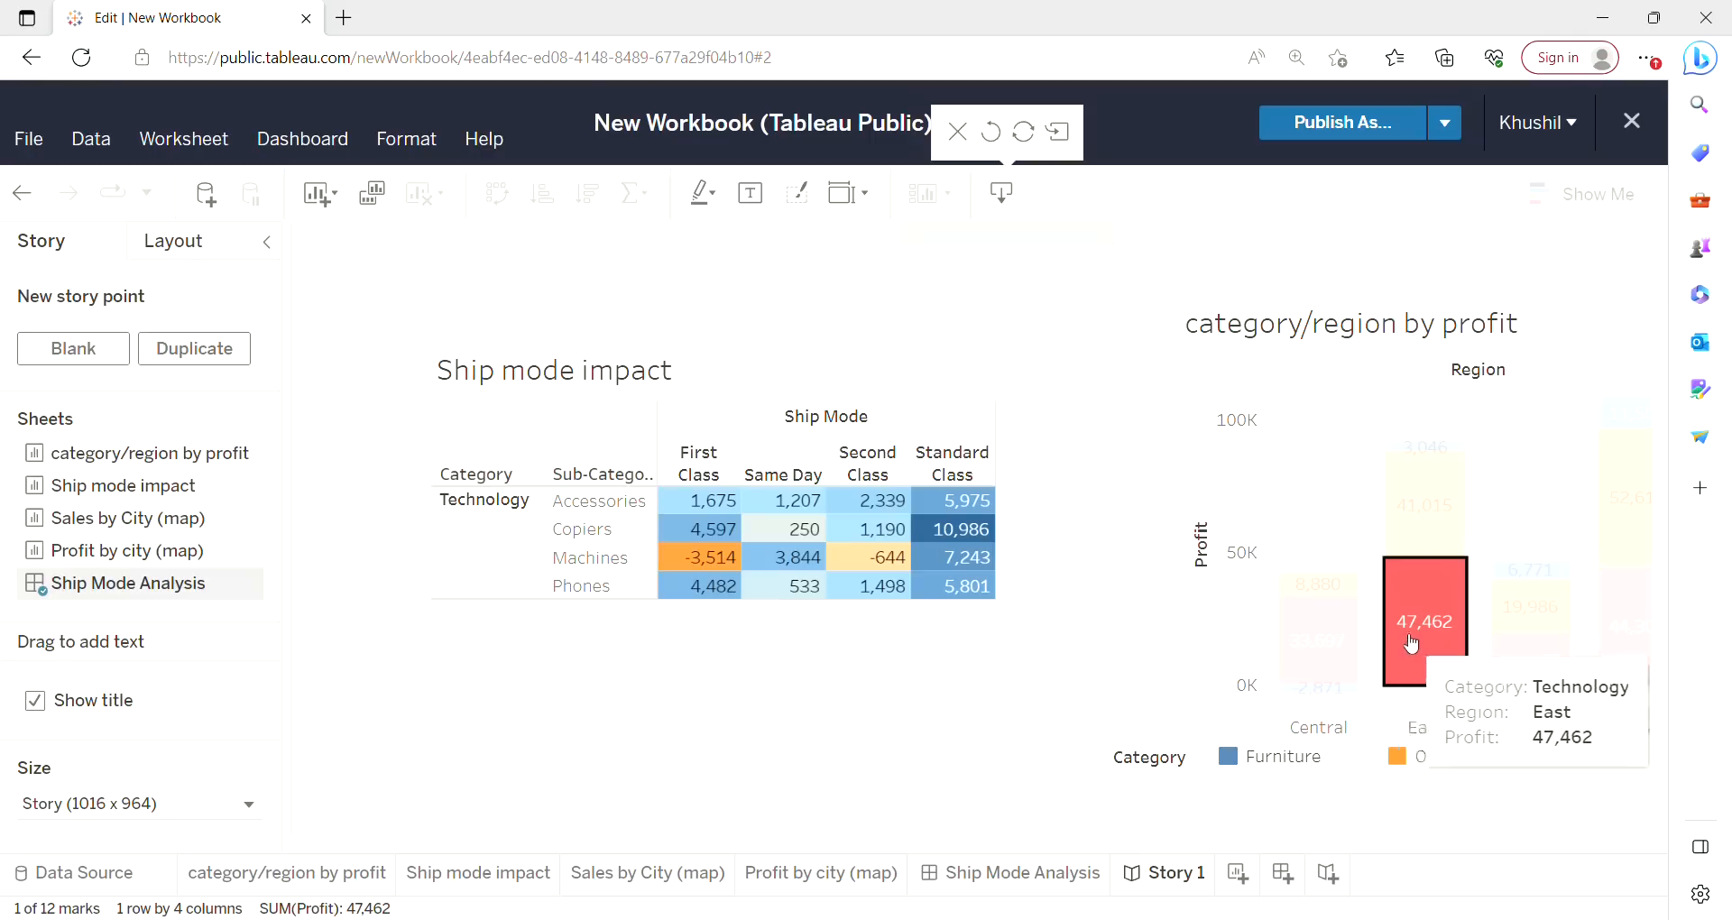
{"action": "mouse_move", "coordinate": [1426, 444]}
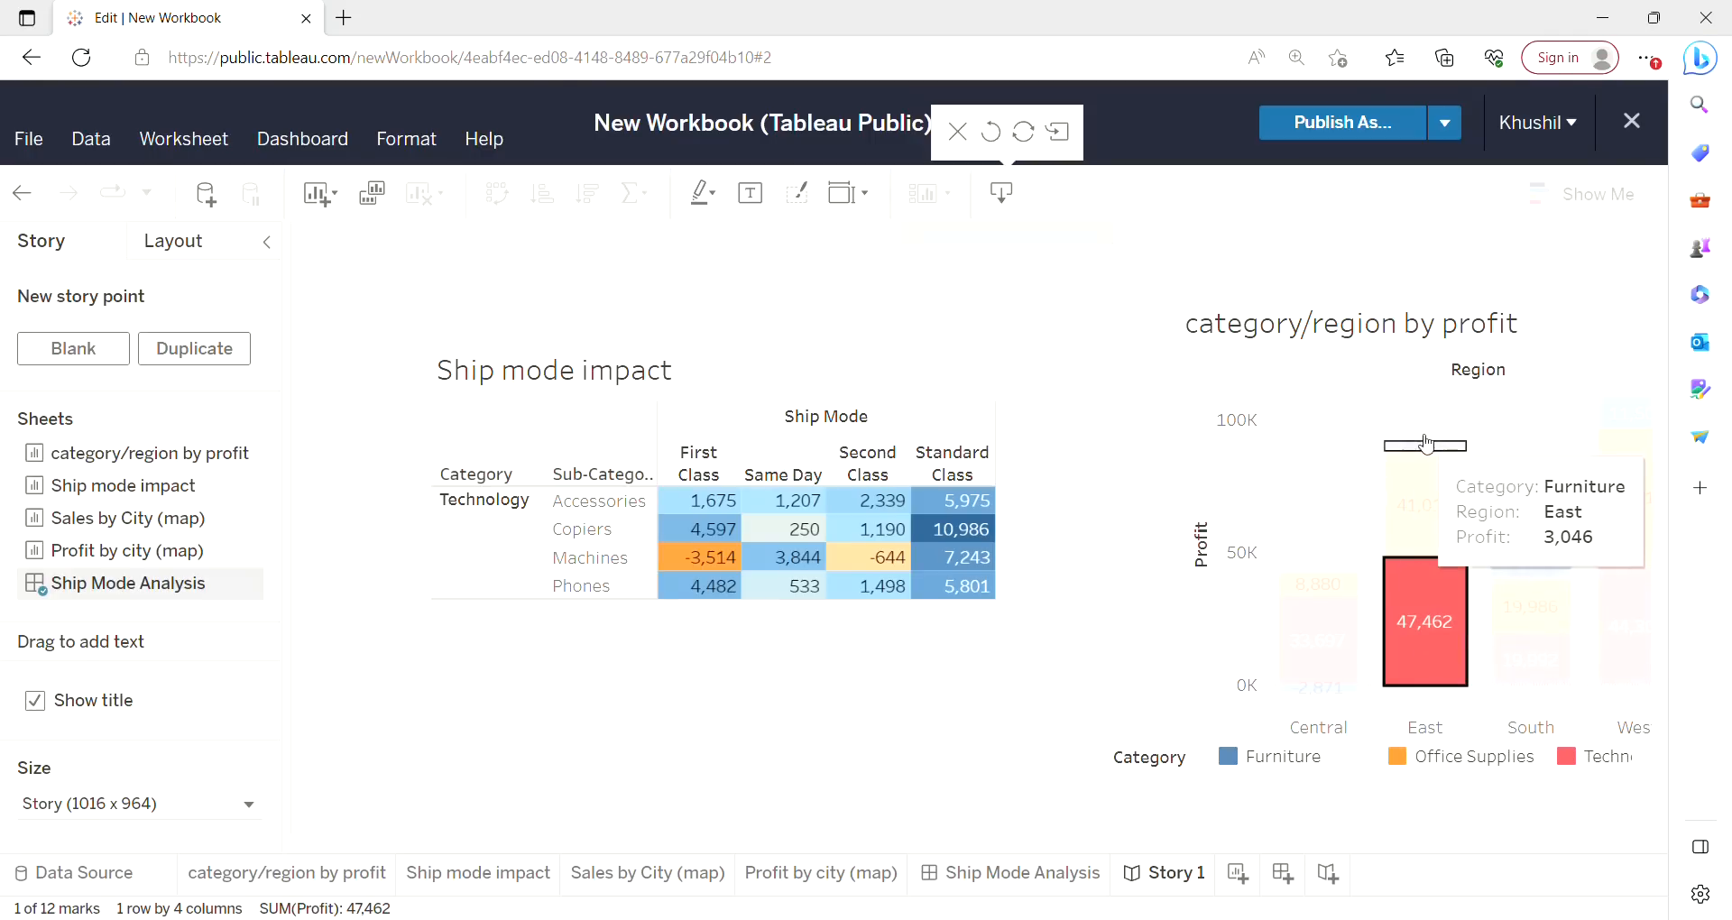
{"action": "left_click_drag", "start_coordinate": [1430, 447], "coordinate": [1442, 649]}
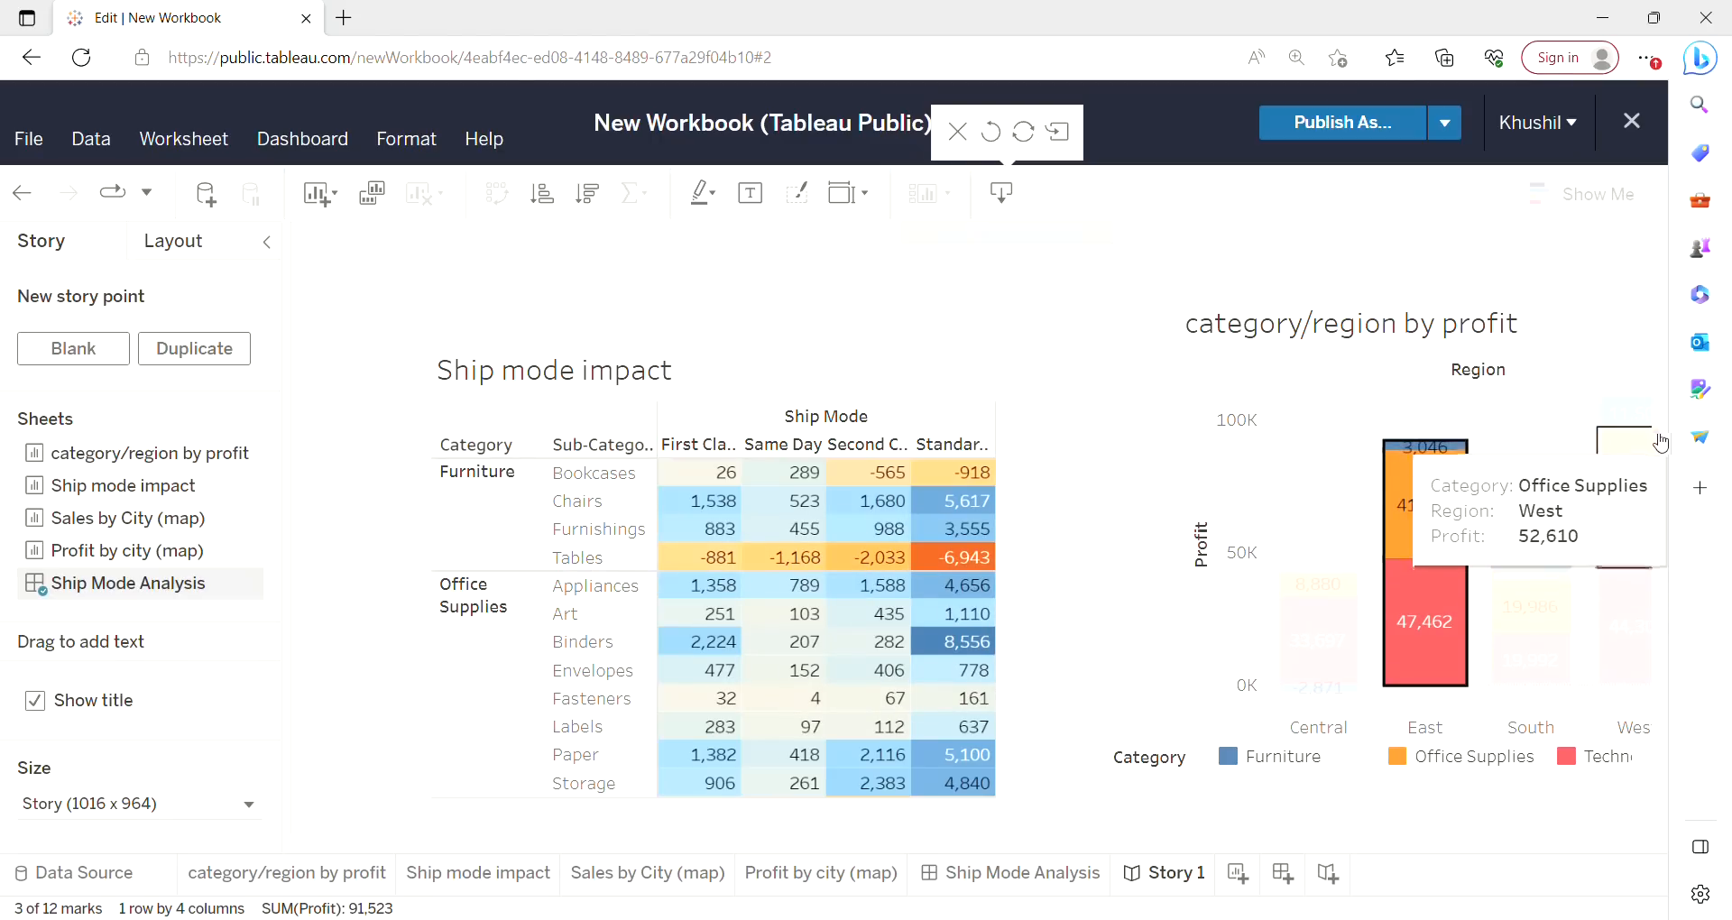
Pan and zoom out the Sales by City map so the whole United States is shown.
{"action": "left_click_drag", "start_coordinate": [1663, 450], "coordinate": [1666, 673]}
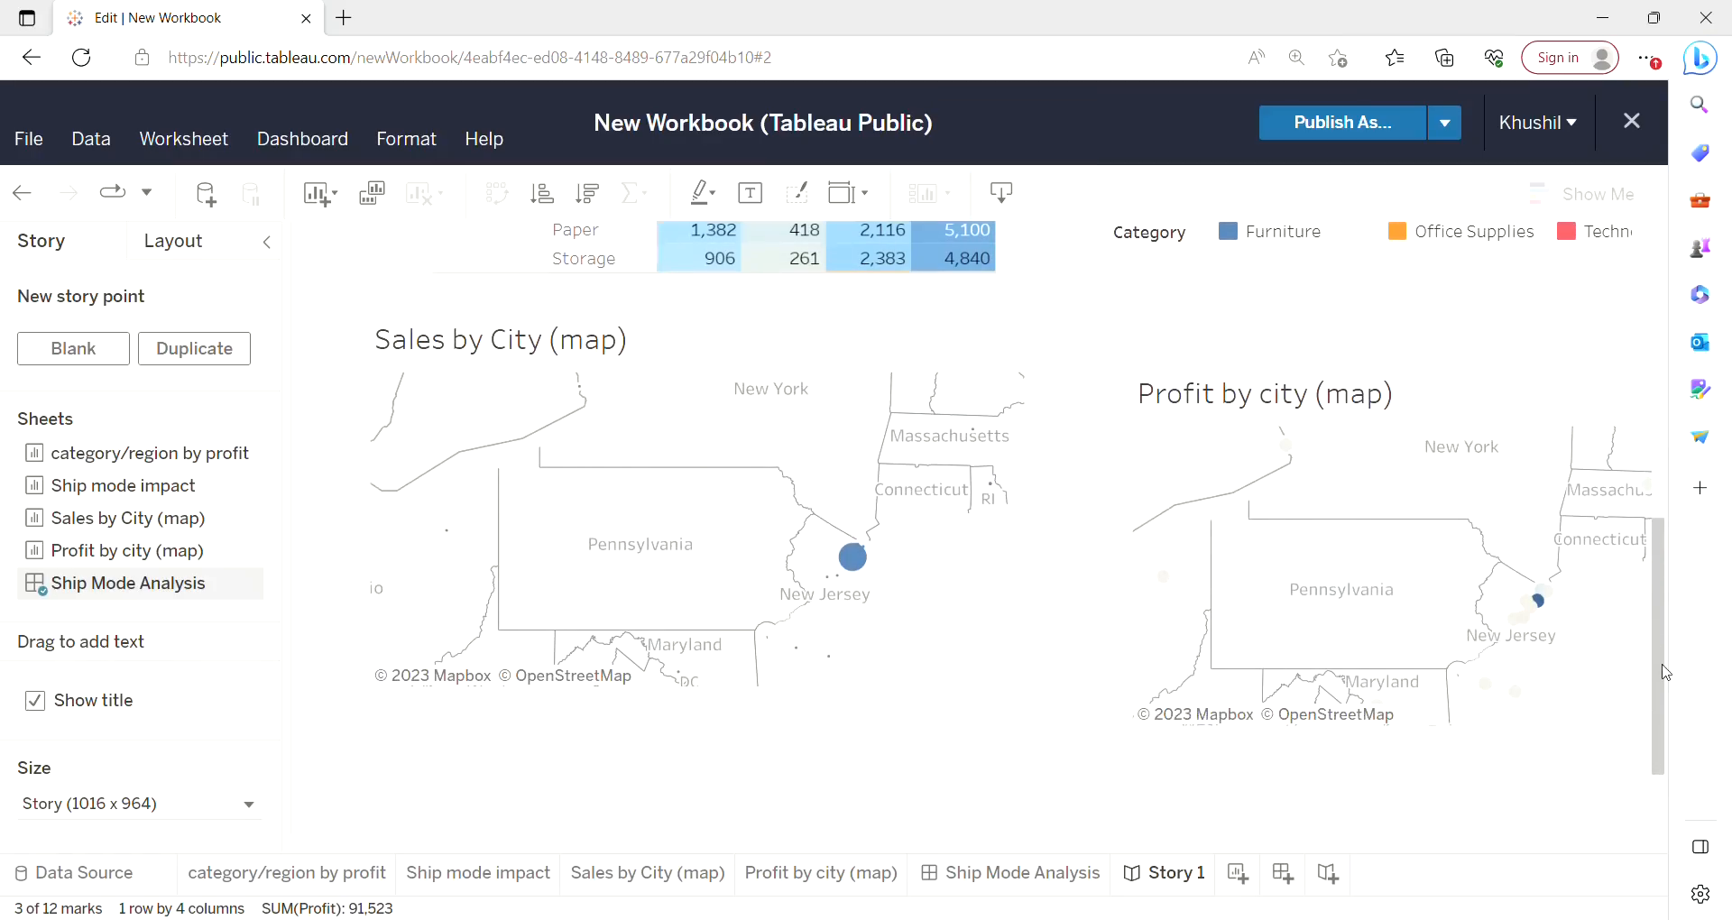
{"action": "mouse_move", "coordinate": [1541, 608]}
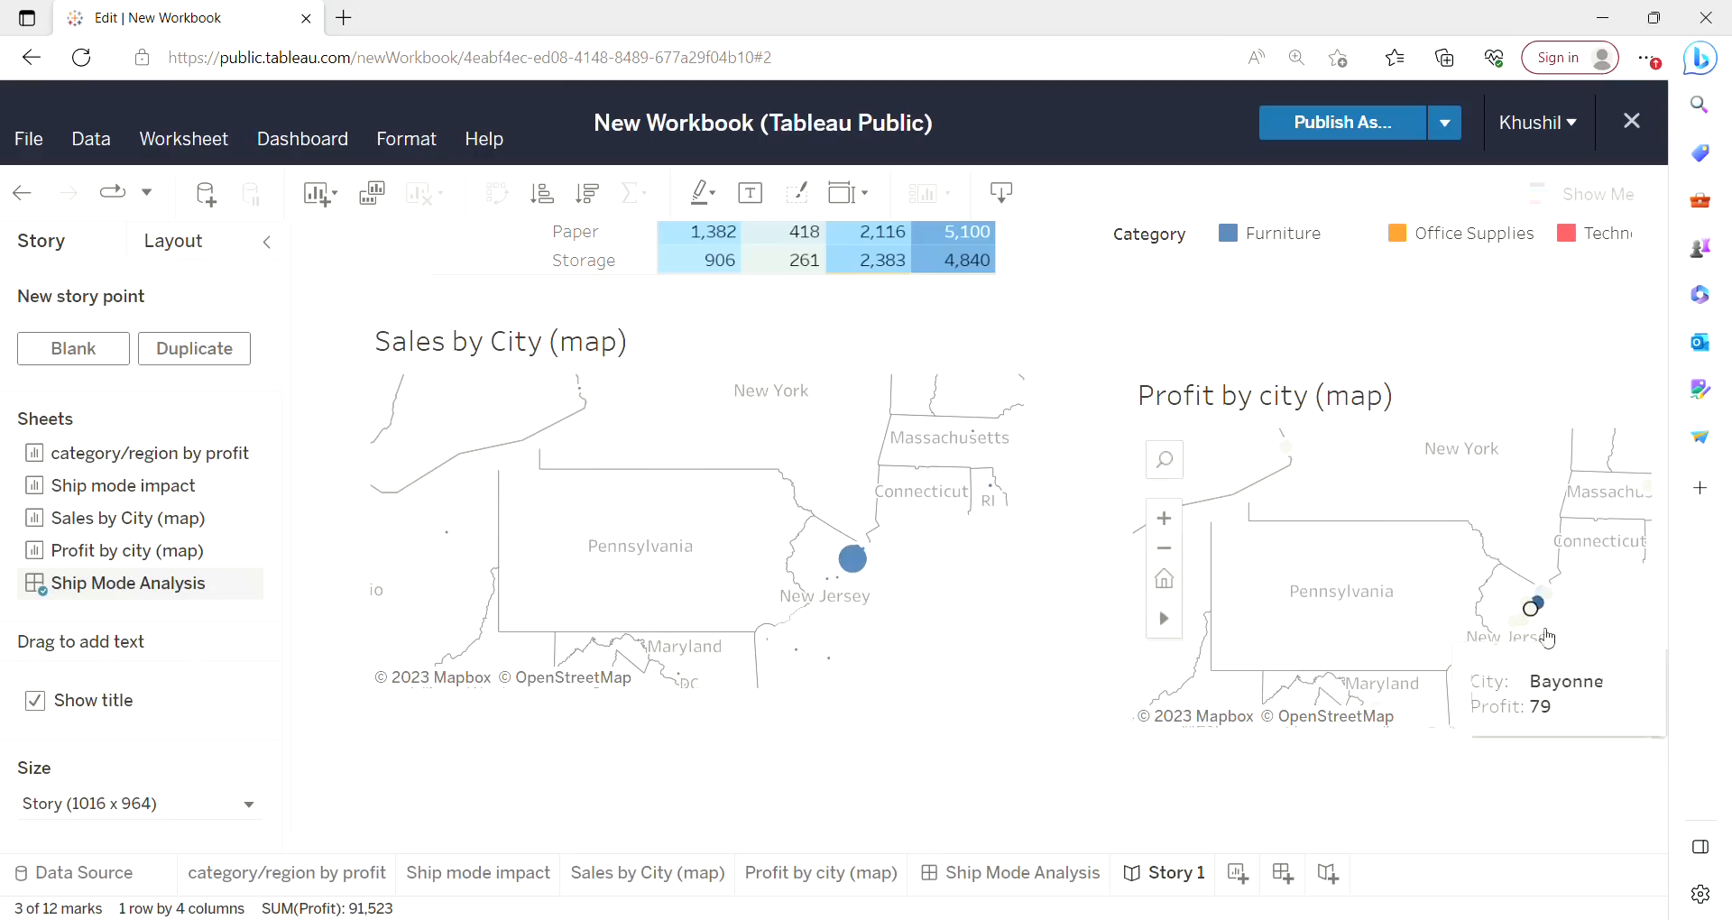
{"action": "mouse_move", "coordinate": [1502, 693]}
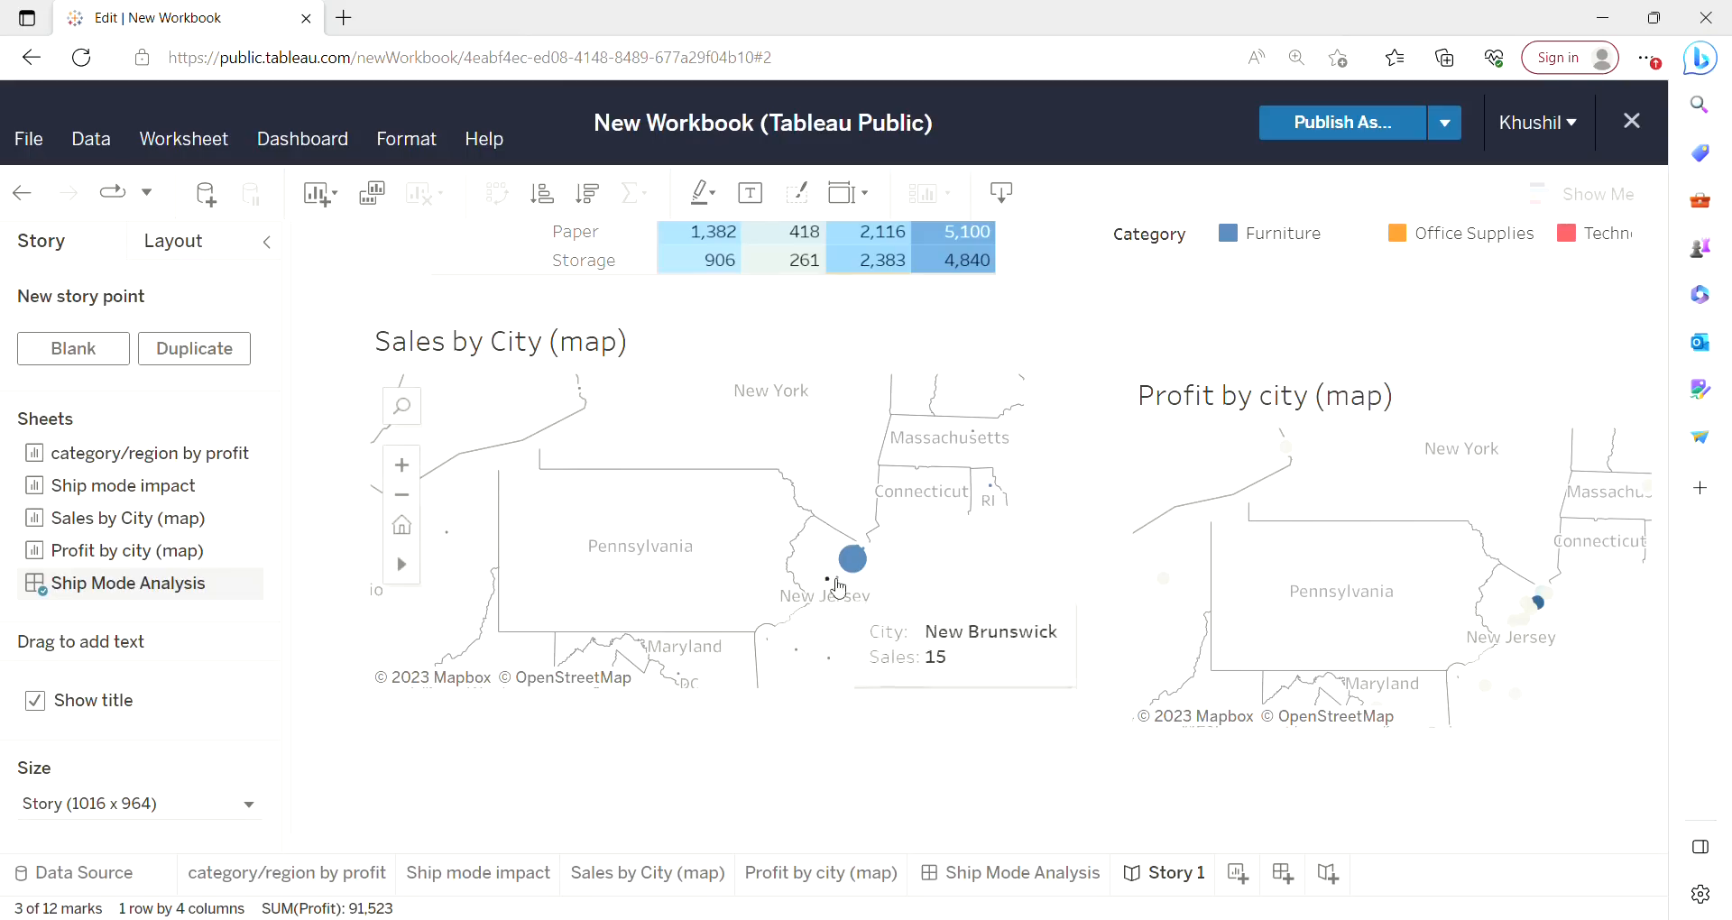
{"action": "mouse_move", "coordinate": [404, 572]}
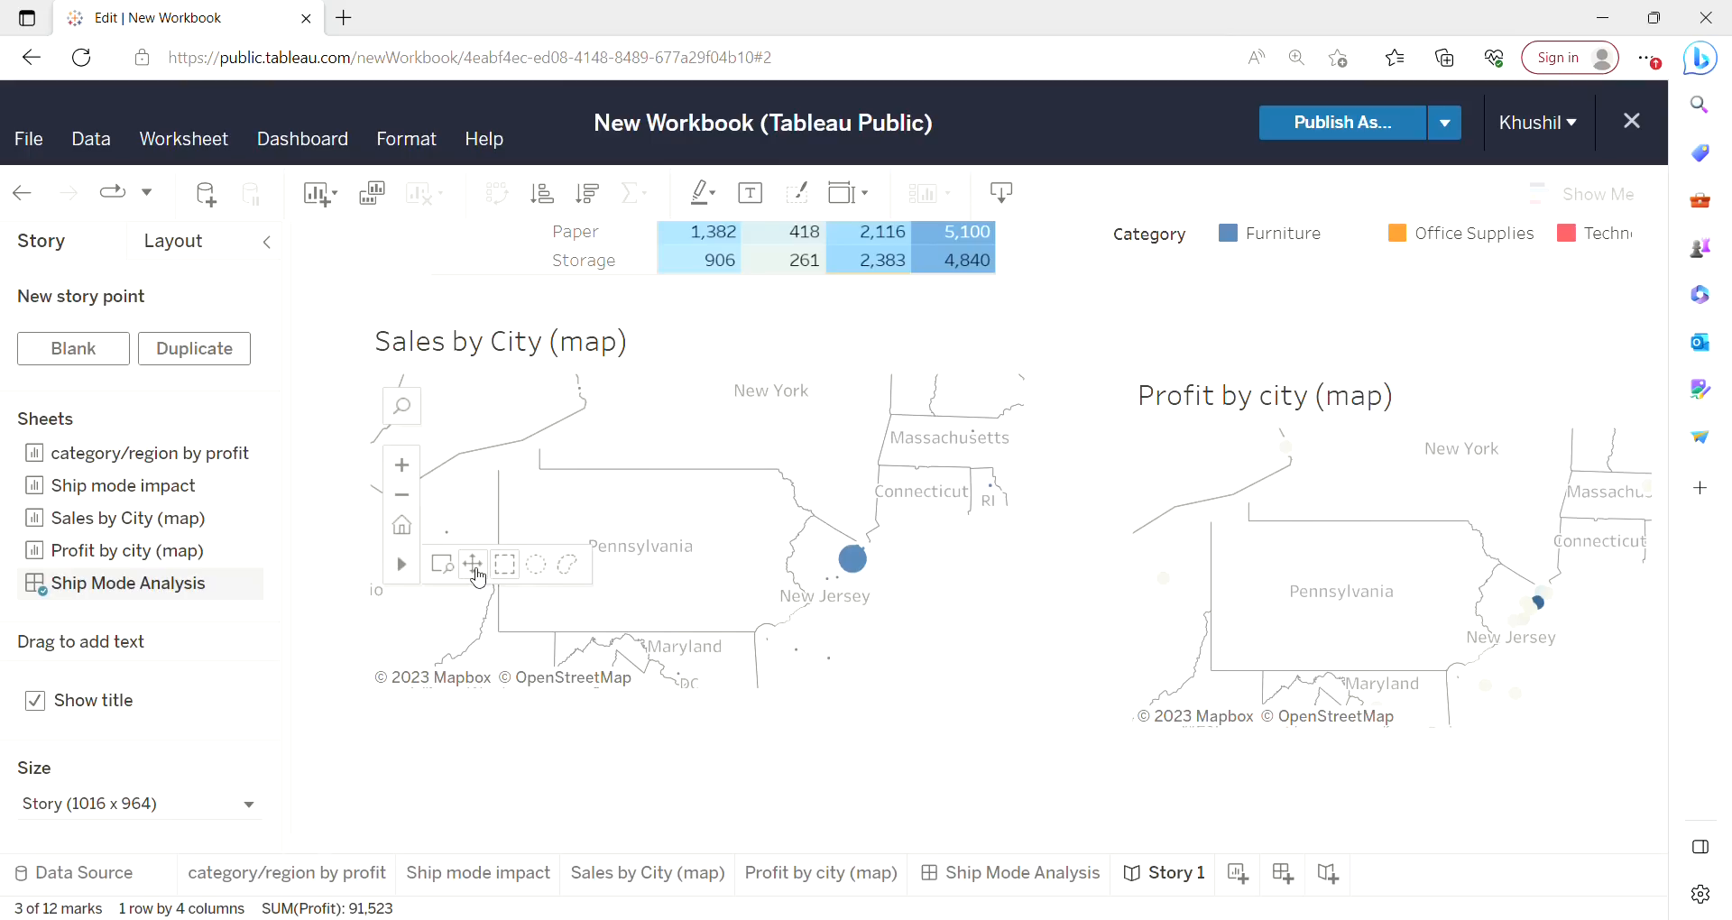
{"action": "left_click", "coordinate": [695, 514]}
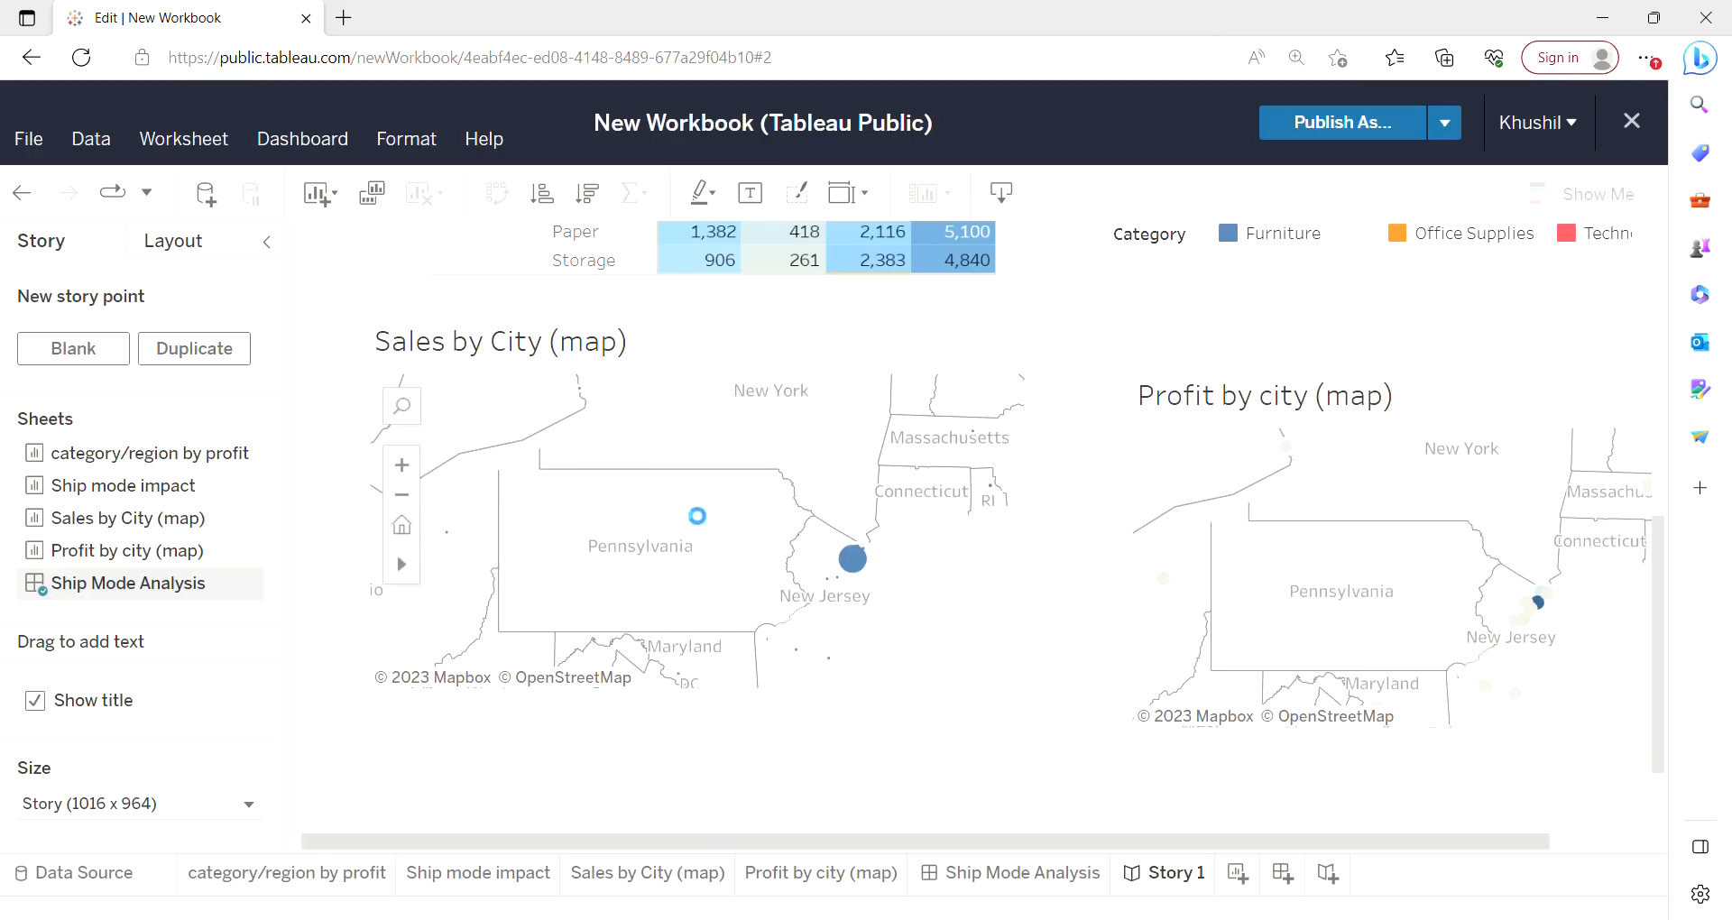
{"action": "left_click_drag", "start_coordinate": [703, 512], "coordinate": [978, 464]}
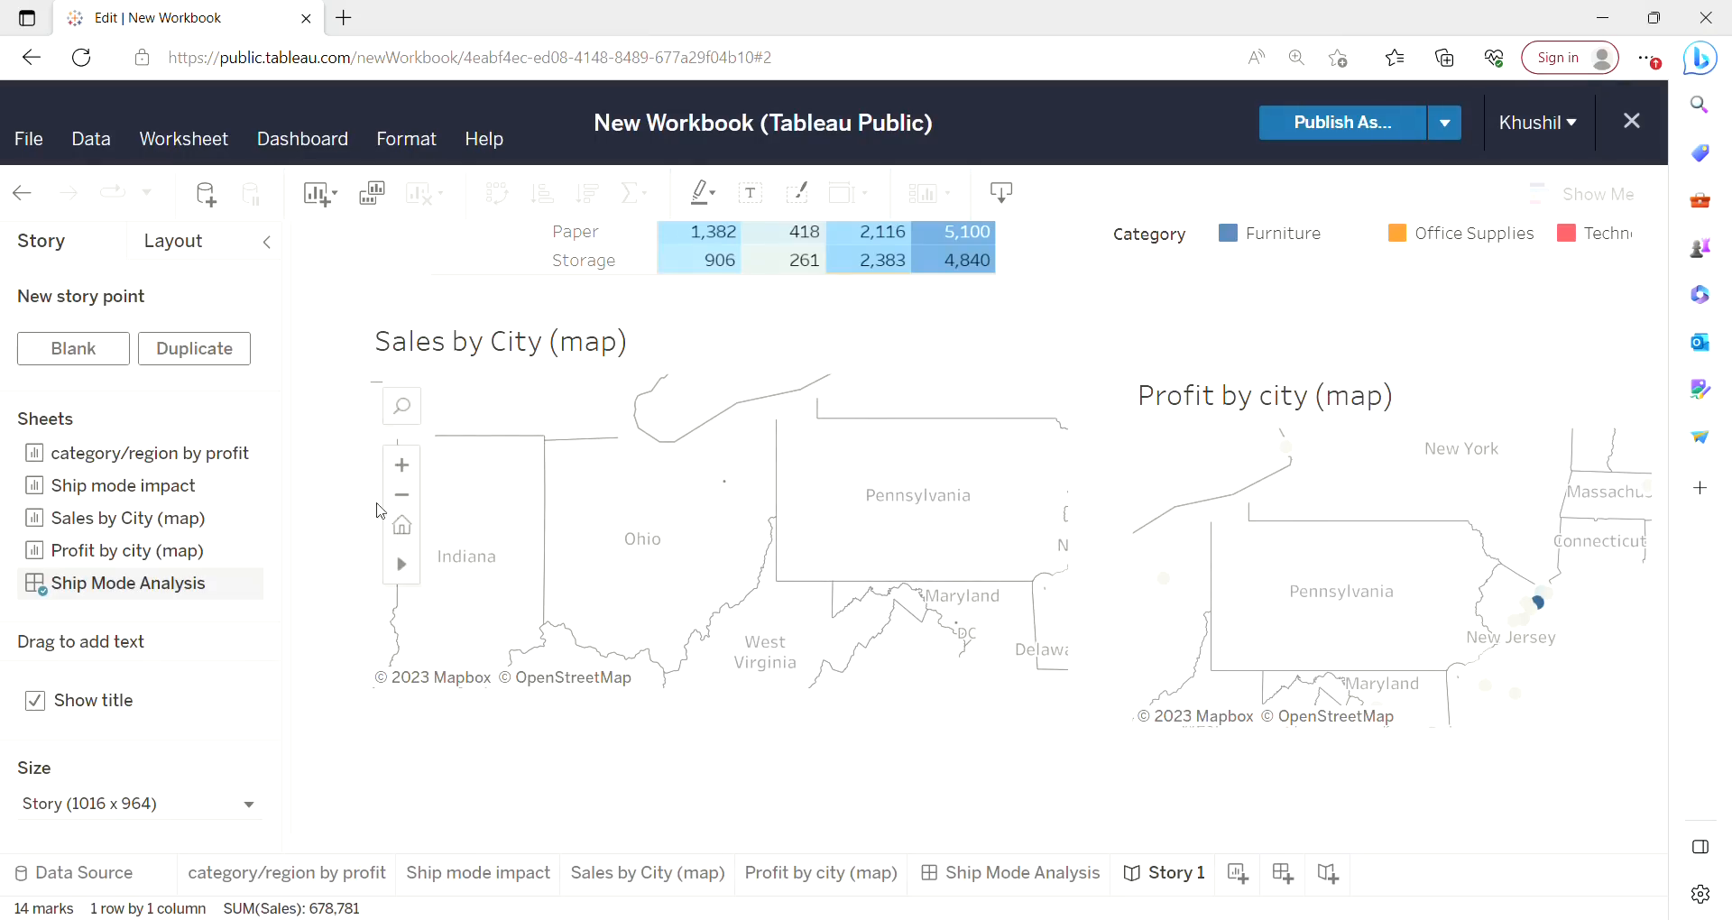
{"action": "left_click", "coordinate": [410, 507]}
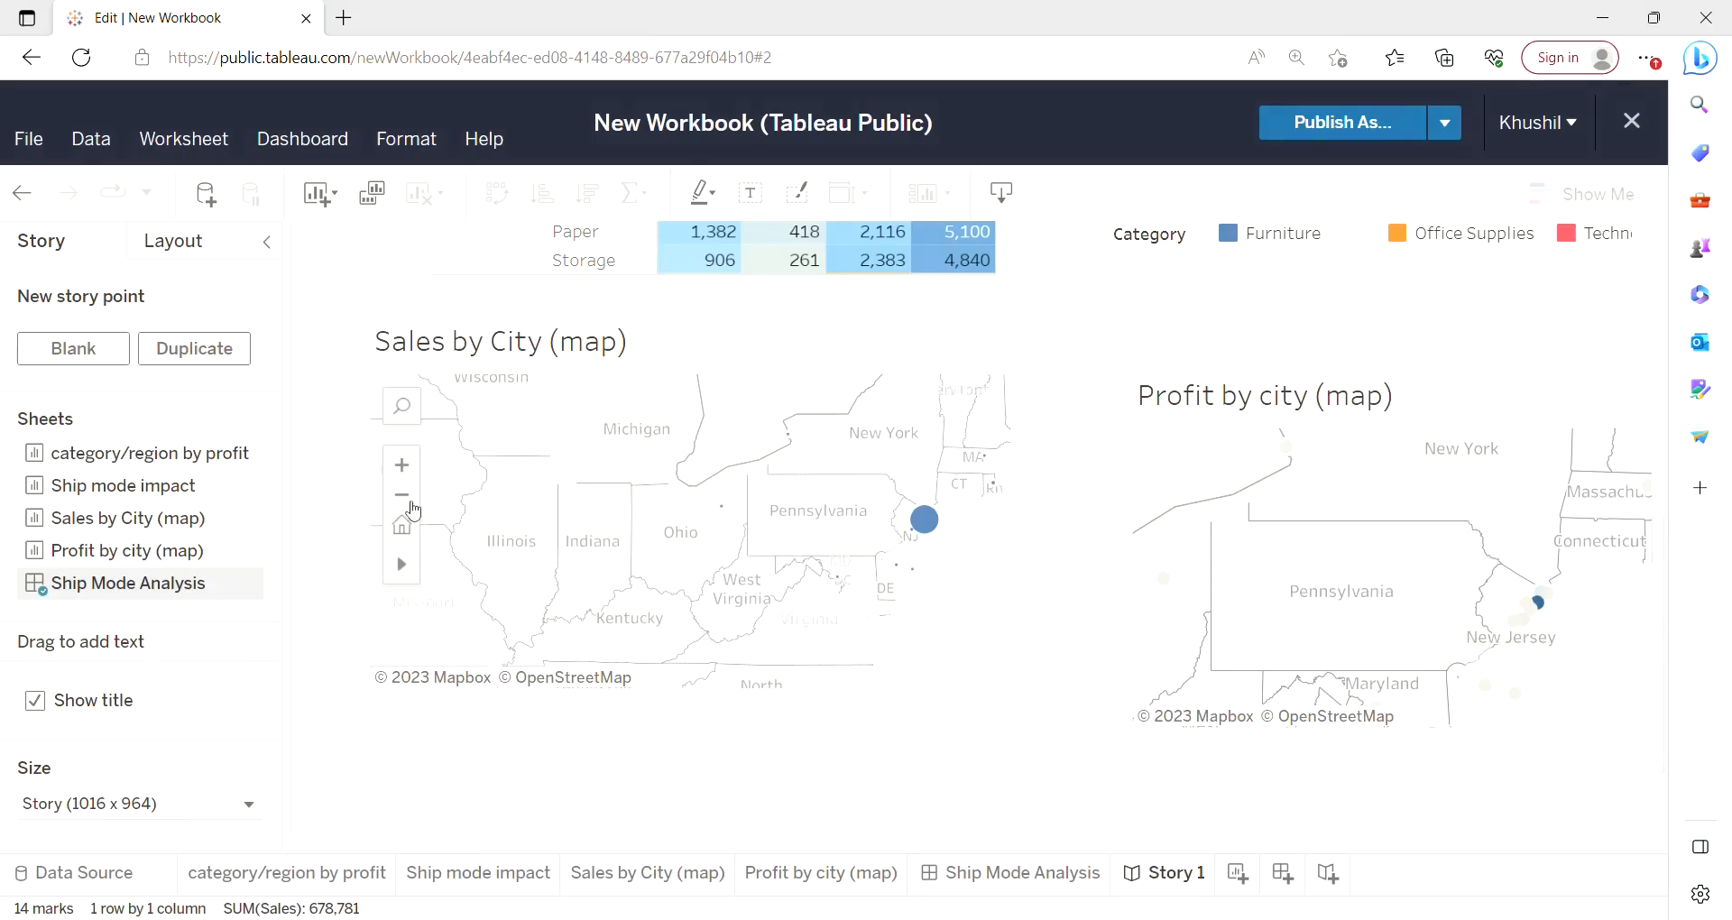
{"action": "left_click", "coordinate": [412, 511]}
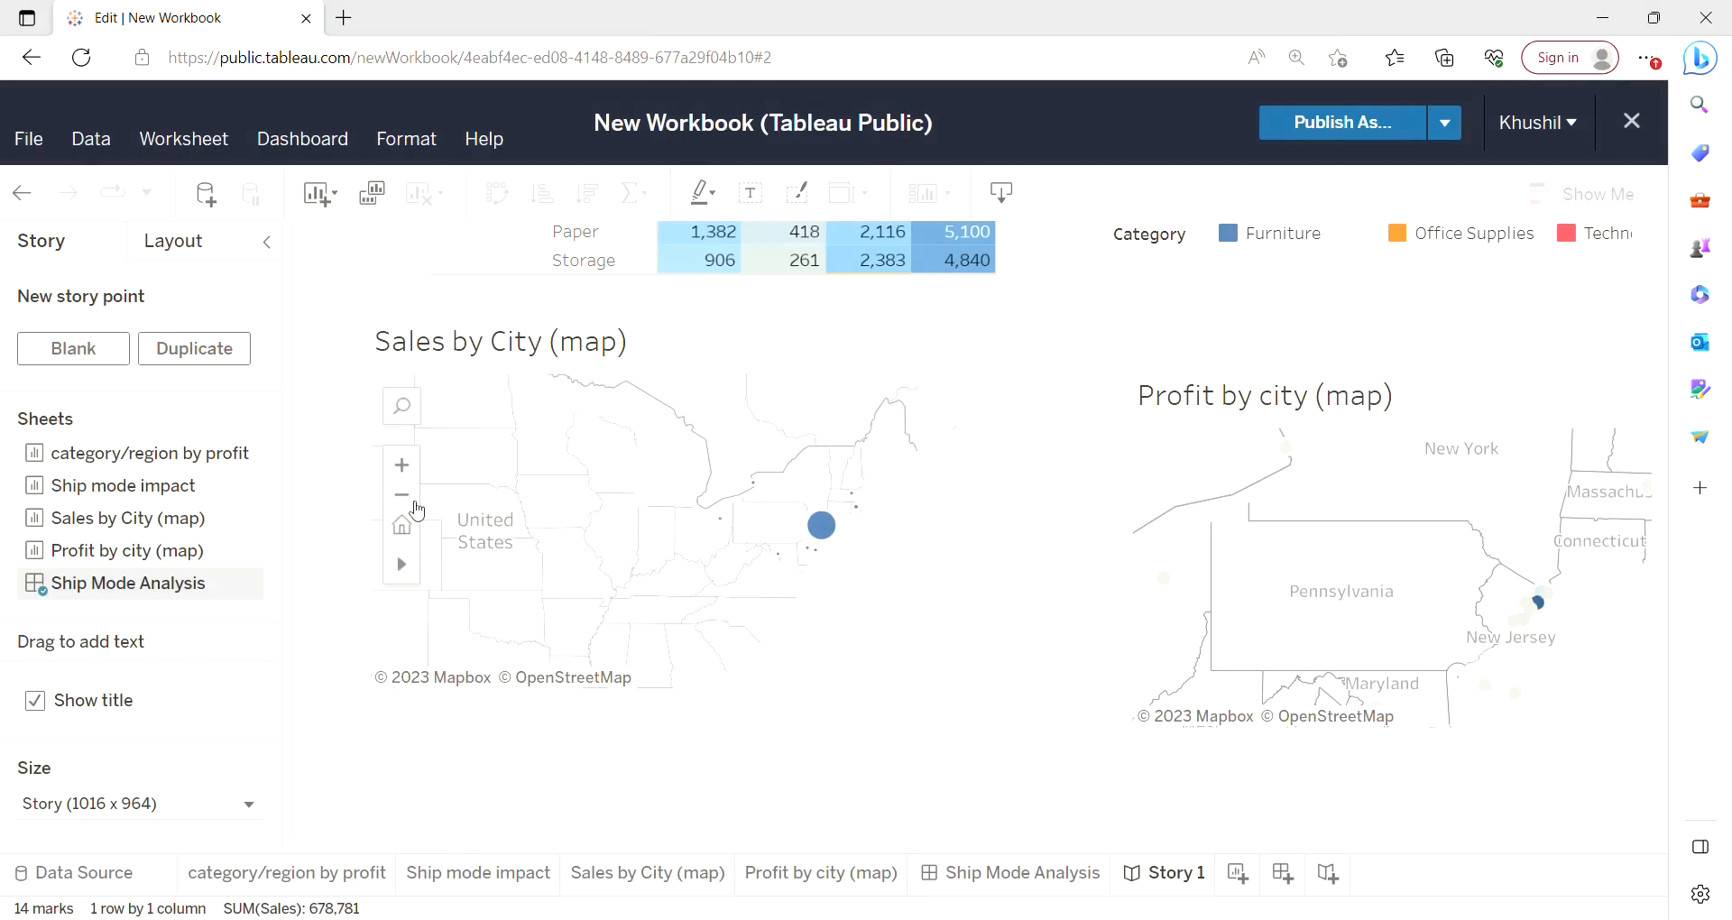
{"action": "left_click_drag", "start_coordinate": [593, 508], "coordinate": [788, 487]}
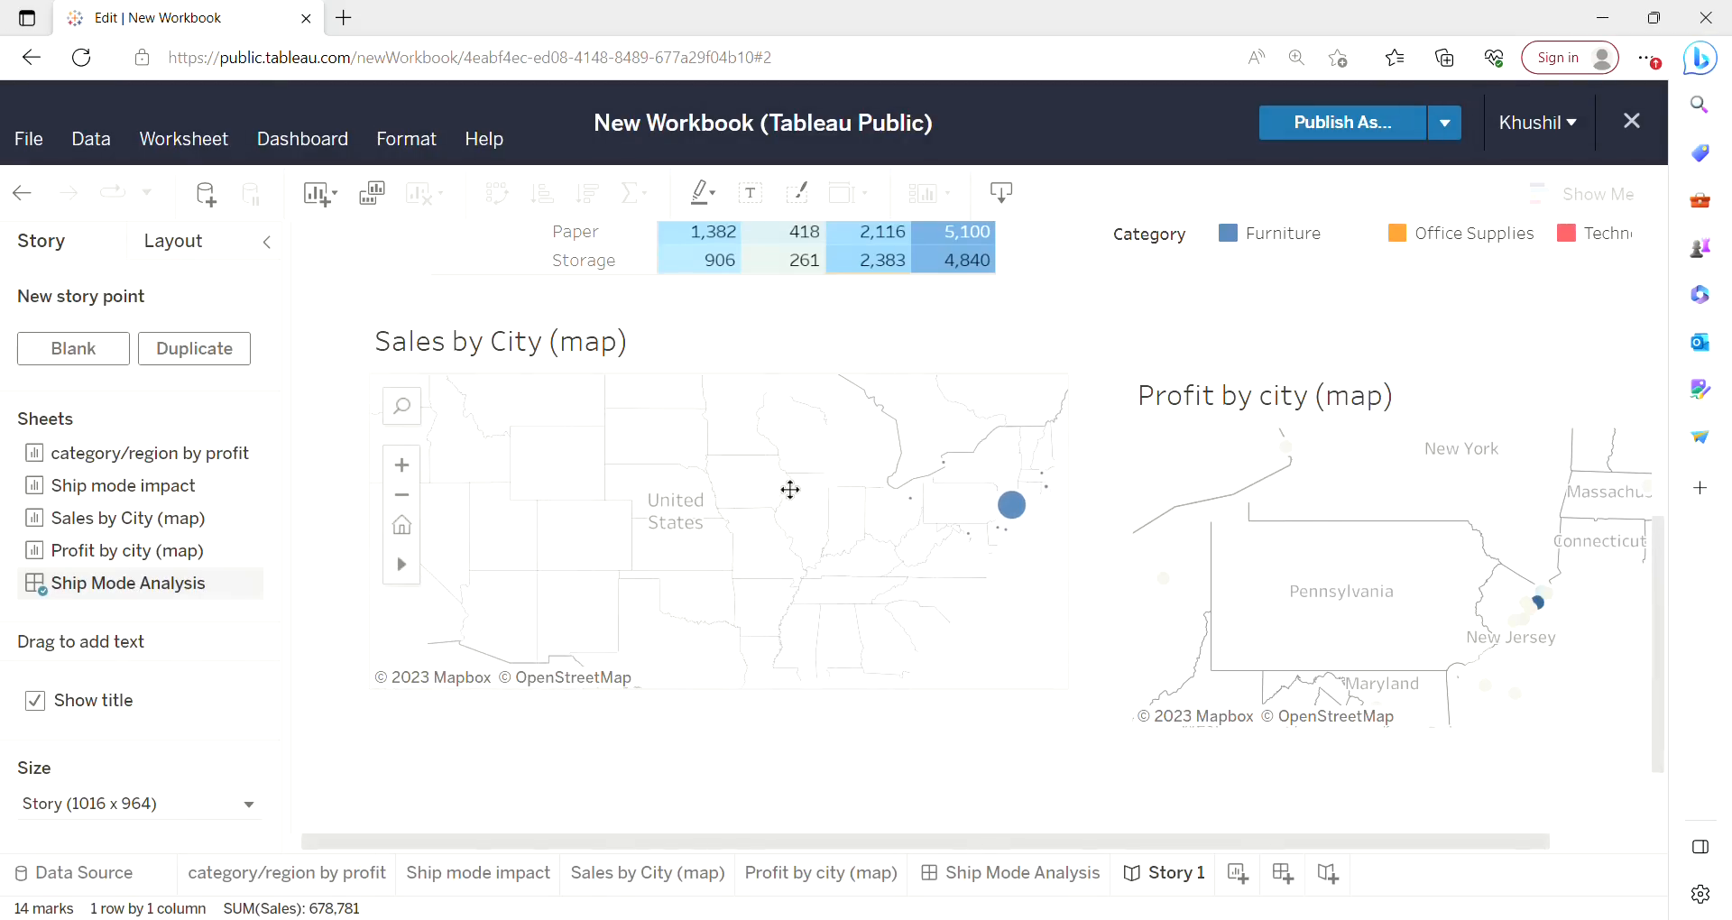
{"action": "left_click", "coordinate": [407, 508]}
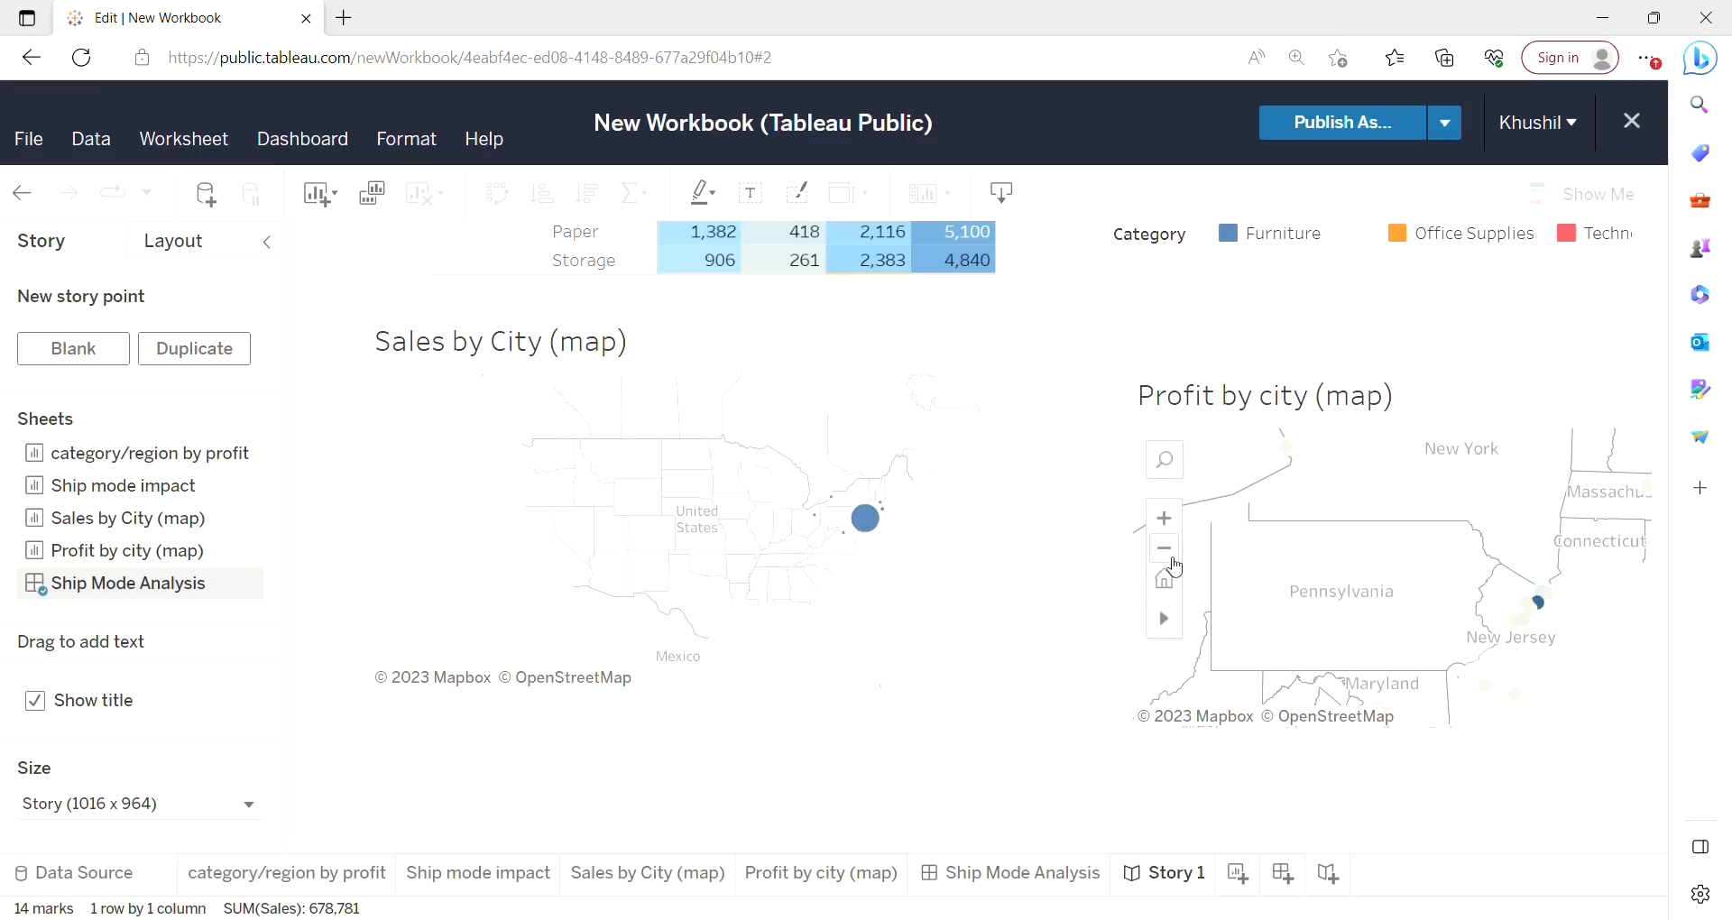
Zoom out and pan the Profit by city map to show the whole United States.
{"action": "left_click", "coordinate": [1177, 559]}
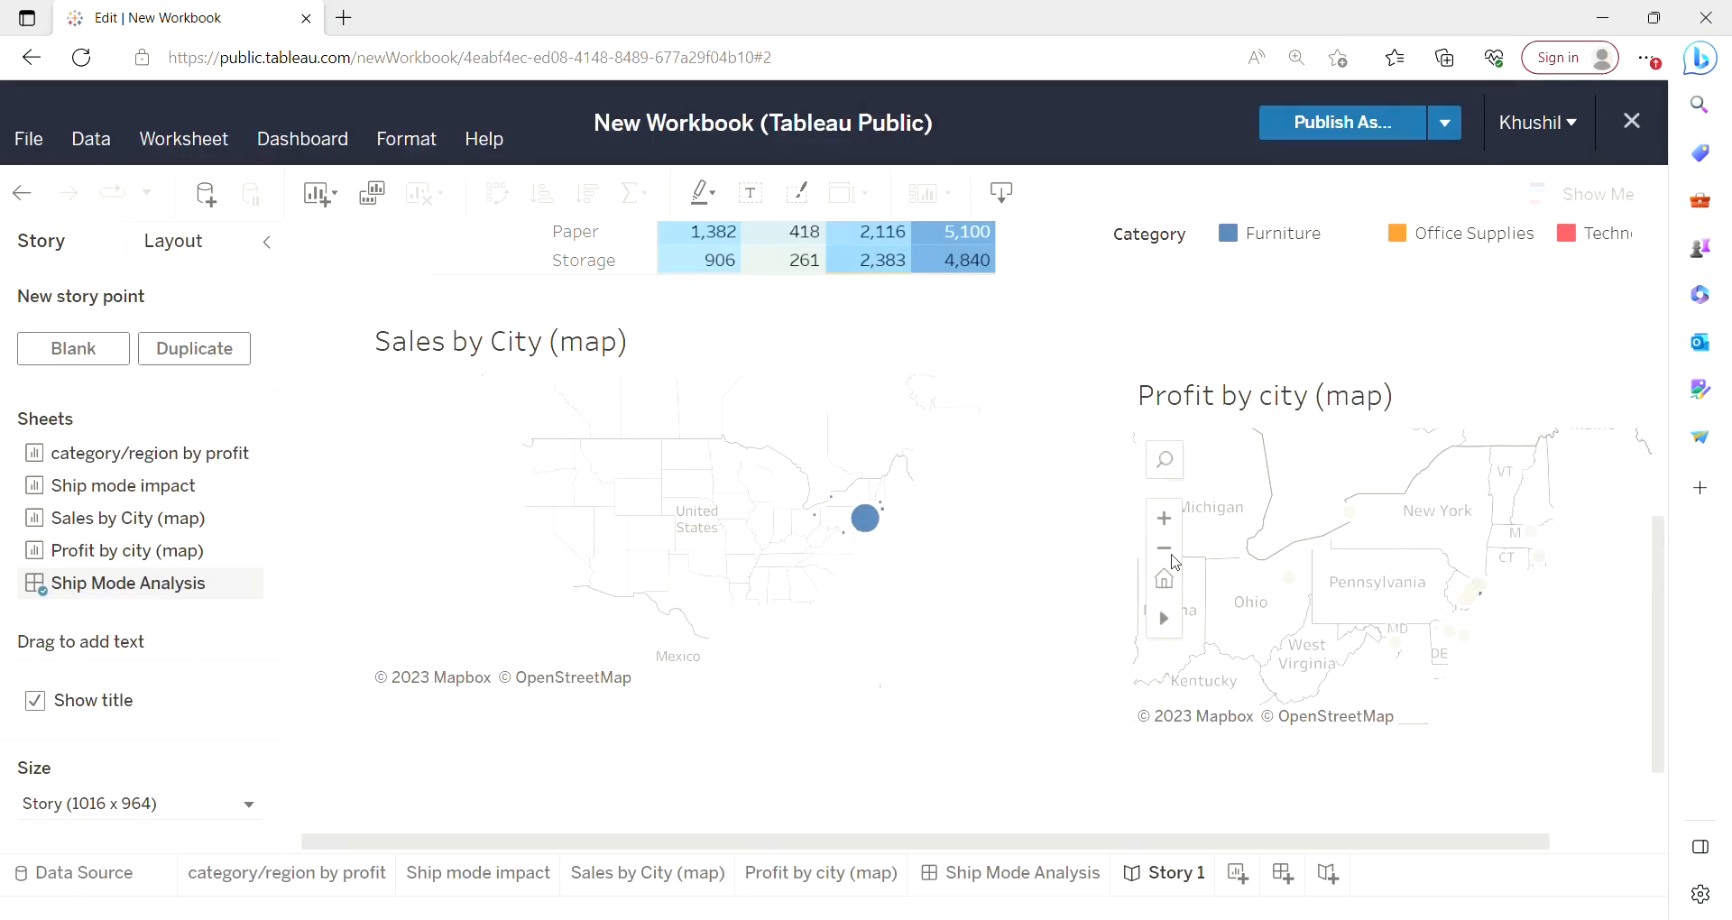
{"action": "left_click", "coordinate": [1179, 562]}
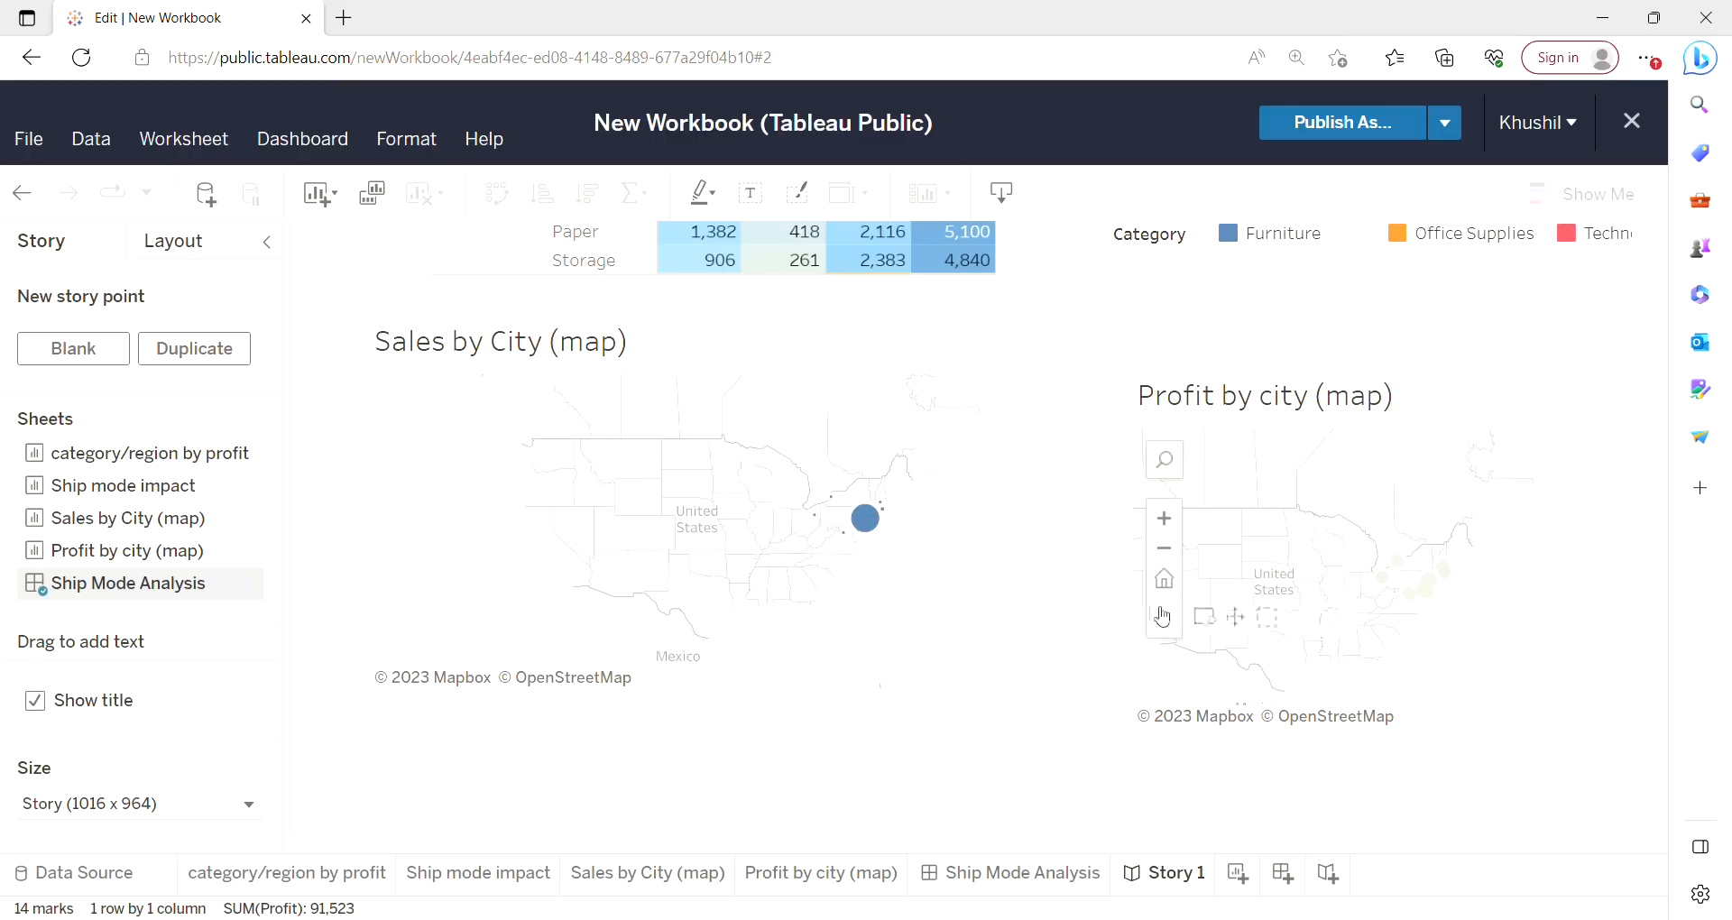
{"action": "mouse_move", "coordinate": [1168, 629]}
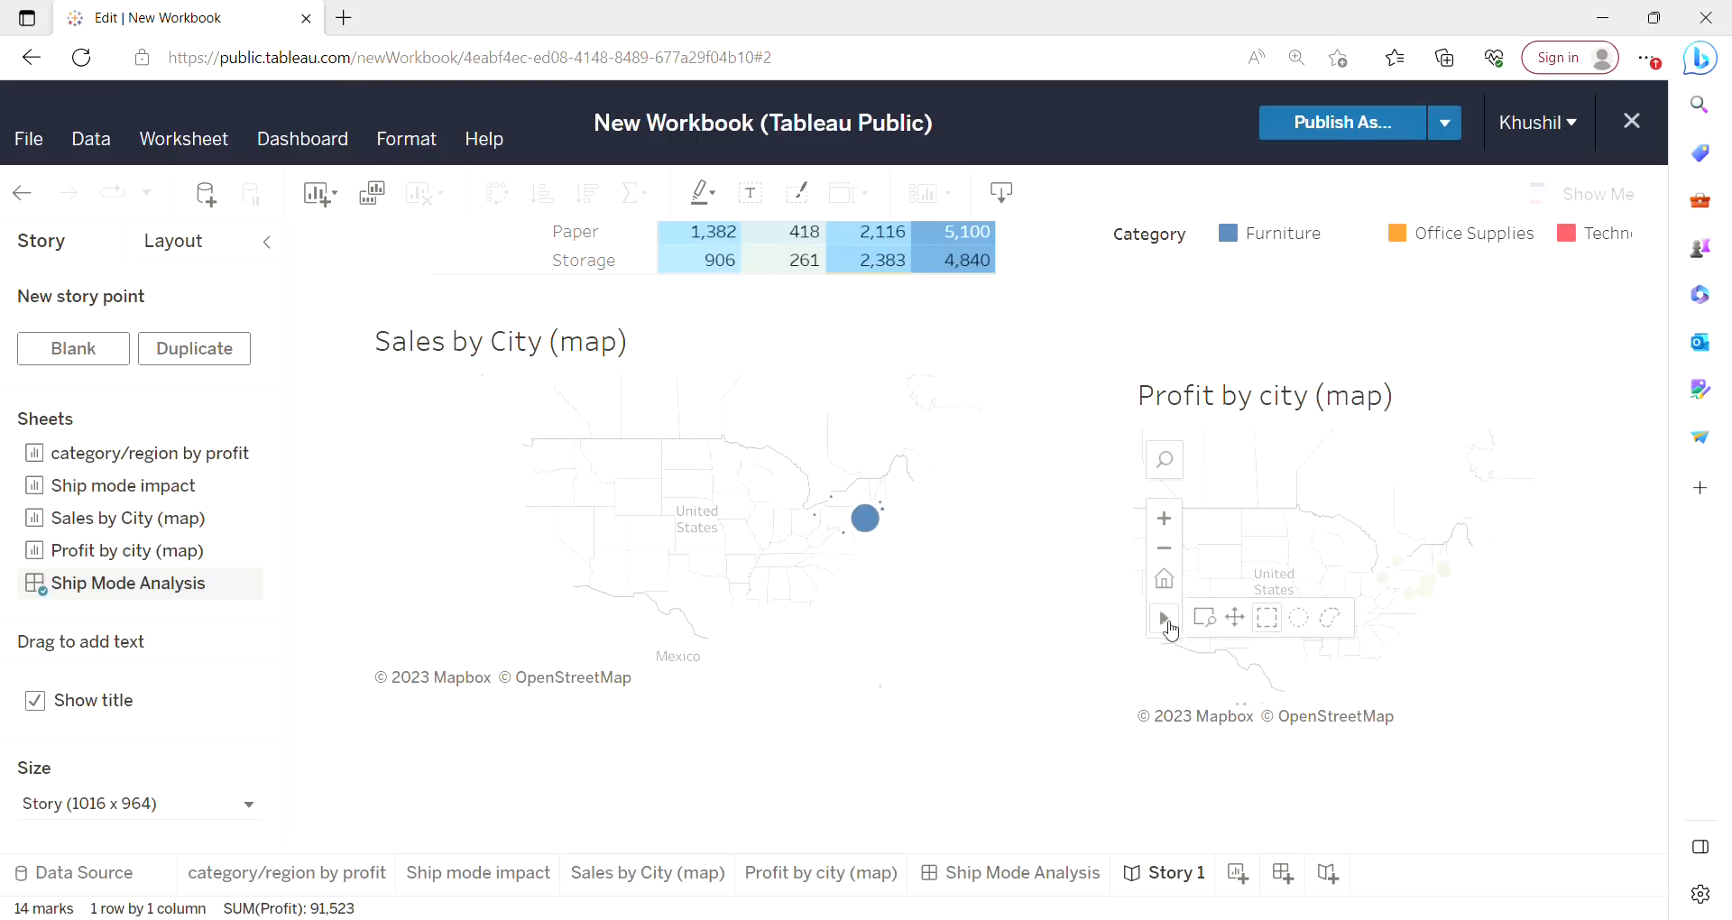
{"action": "left_click", "coordinate": [1242, 631]}
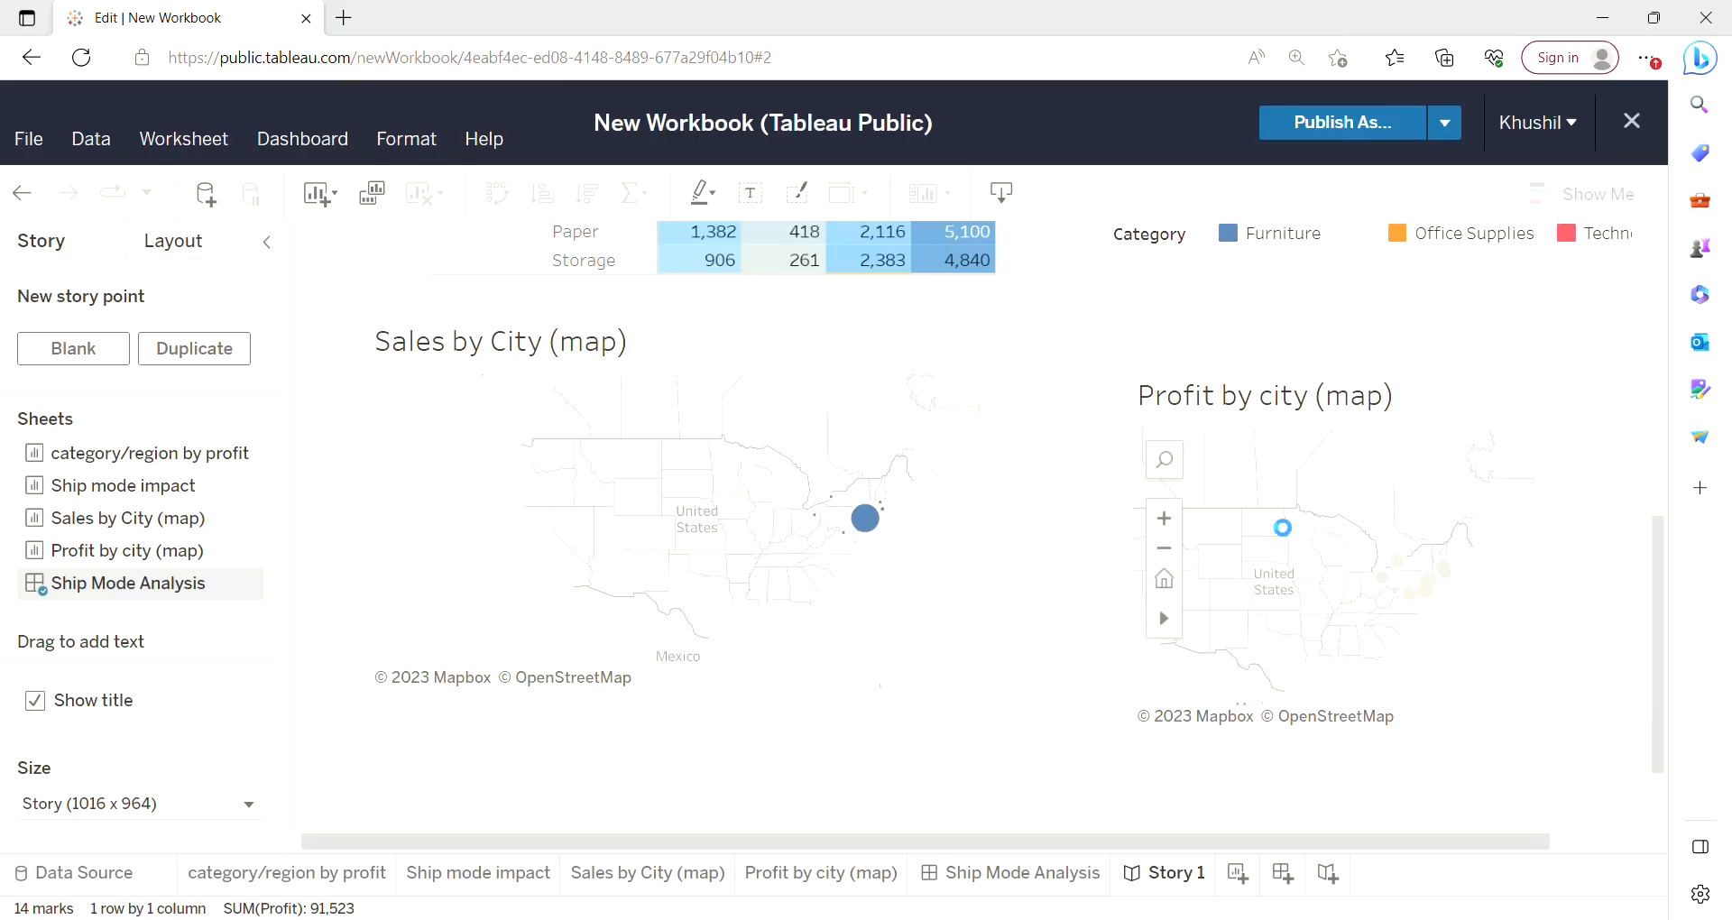
{"action": "left_click_drag", "start_coordinate": [1271, 525], "coordinate": [1358, 529]}
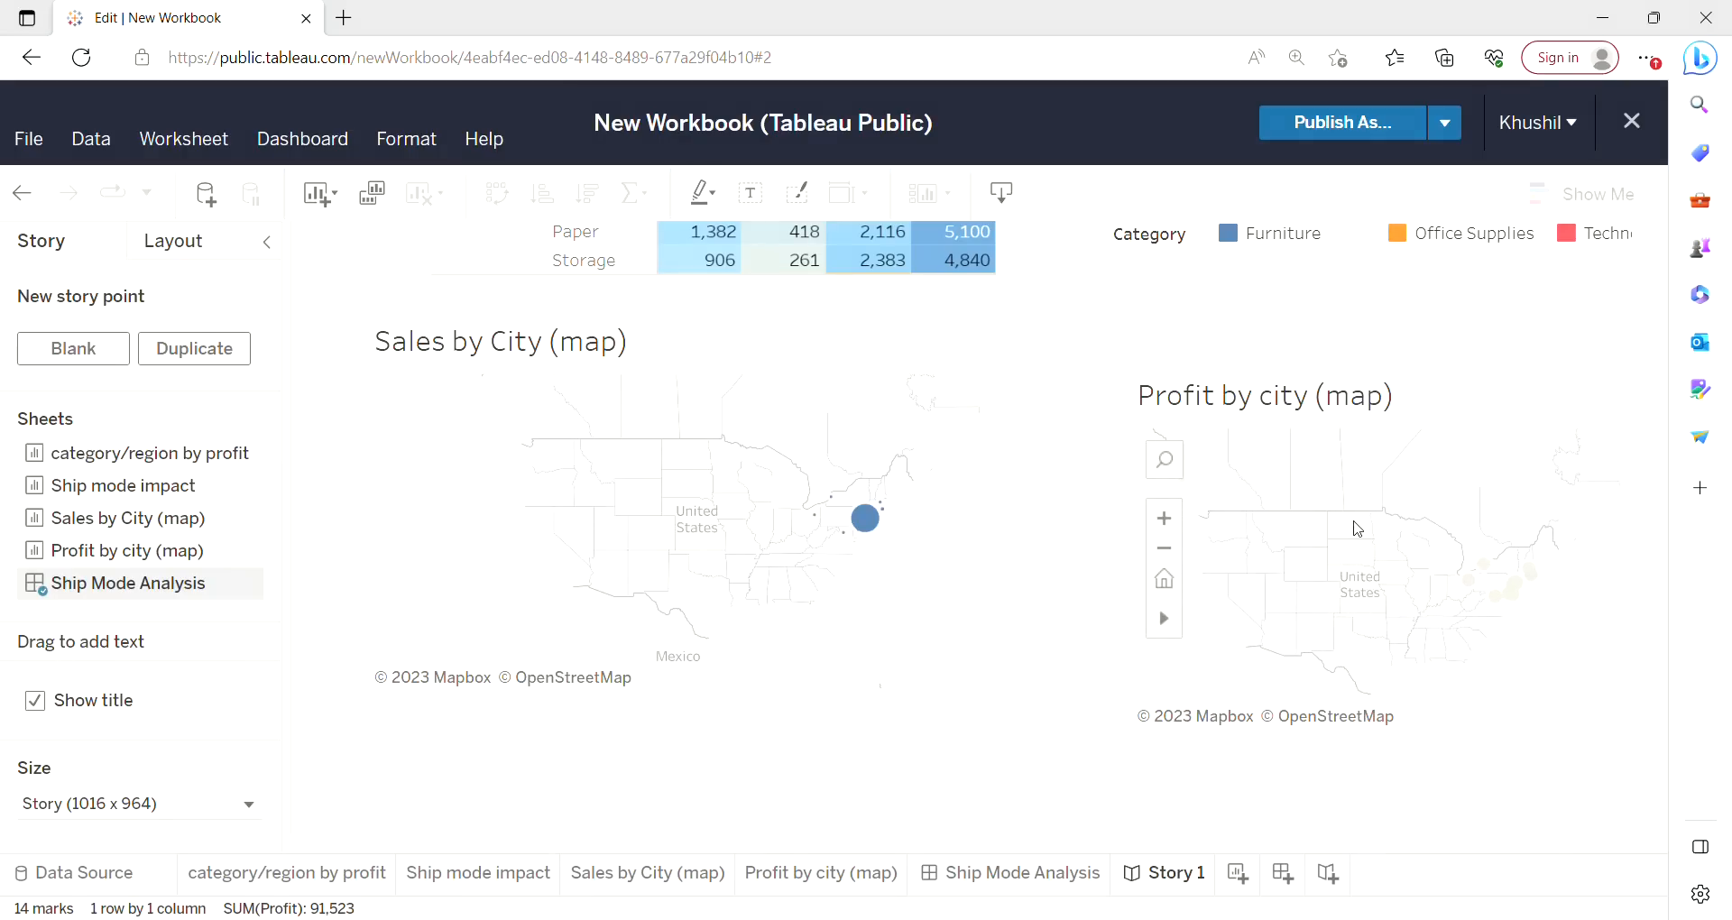
Scroll through the story to review how the table, chart and maps respond to the selections.
{"action": "left_click_drag", "start_coordinate": [1663, 597], "coordinate": [1714, 397]}
{"action": "mouse_move", "coordinate": [990, 497]}
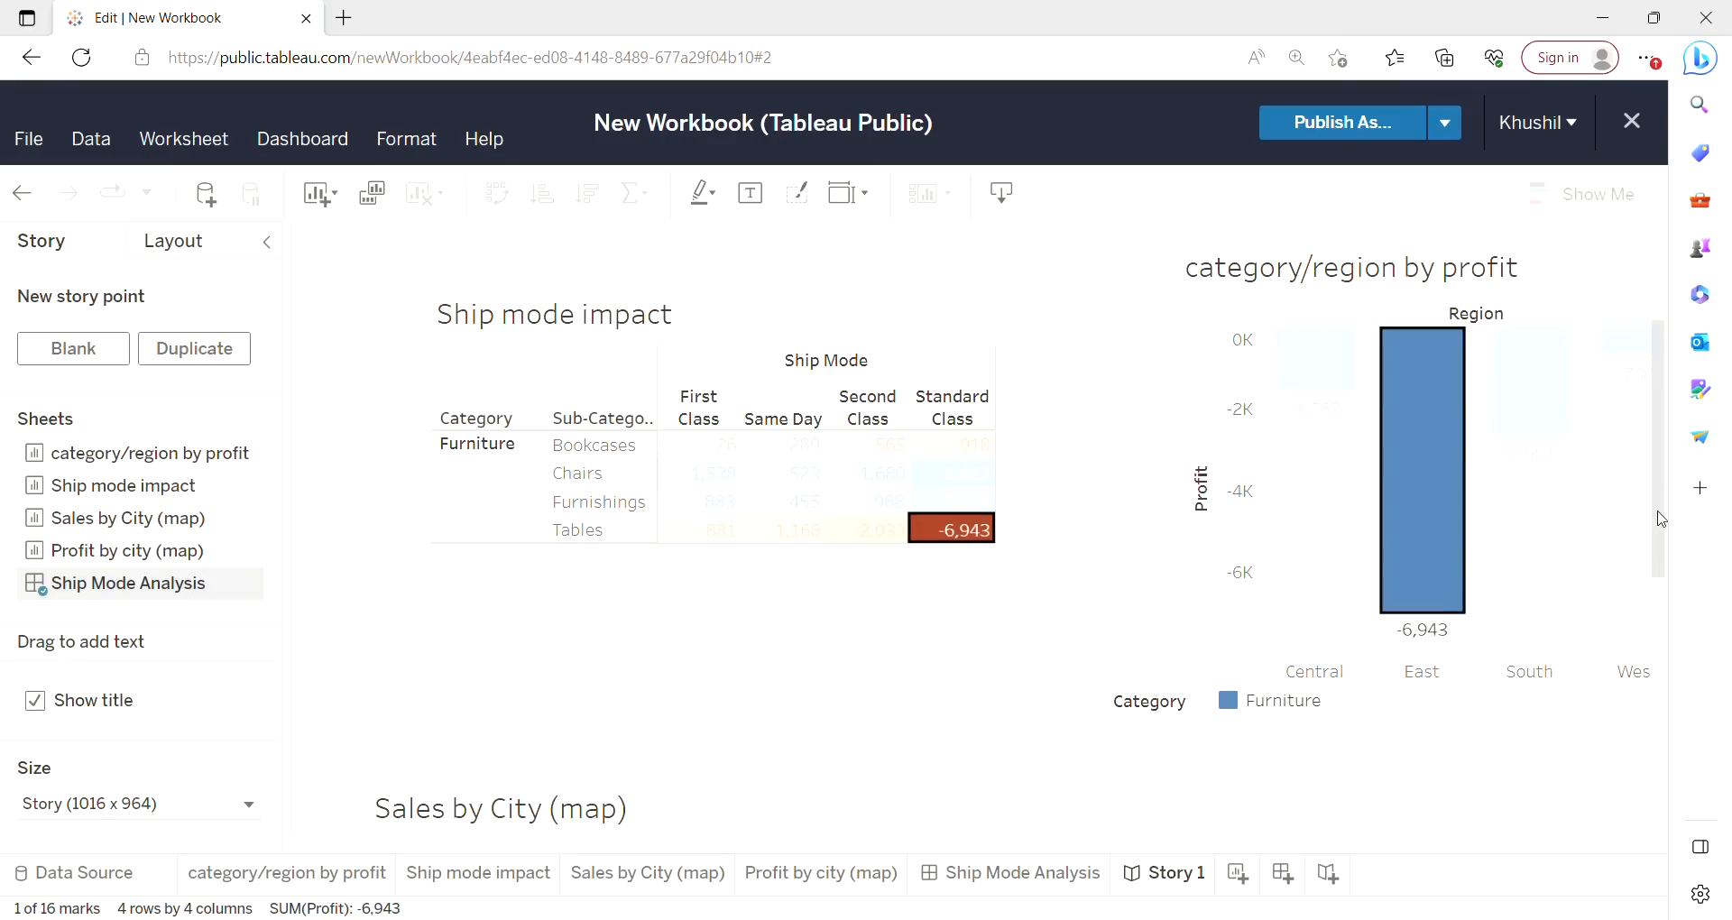
{"action": "left_click_drag", "start_coordinate": [1663, 520], "coordinate": [1655, 713]}
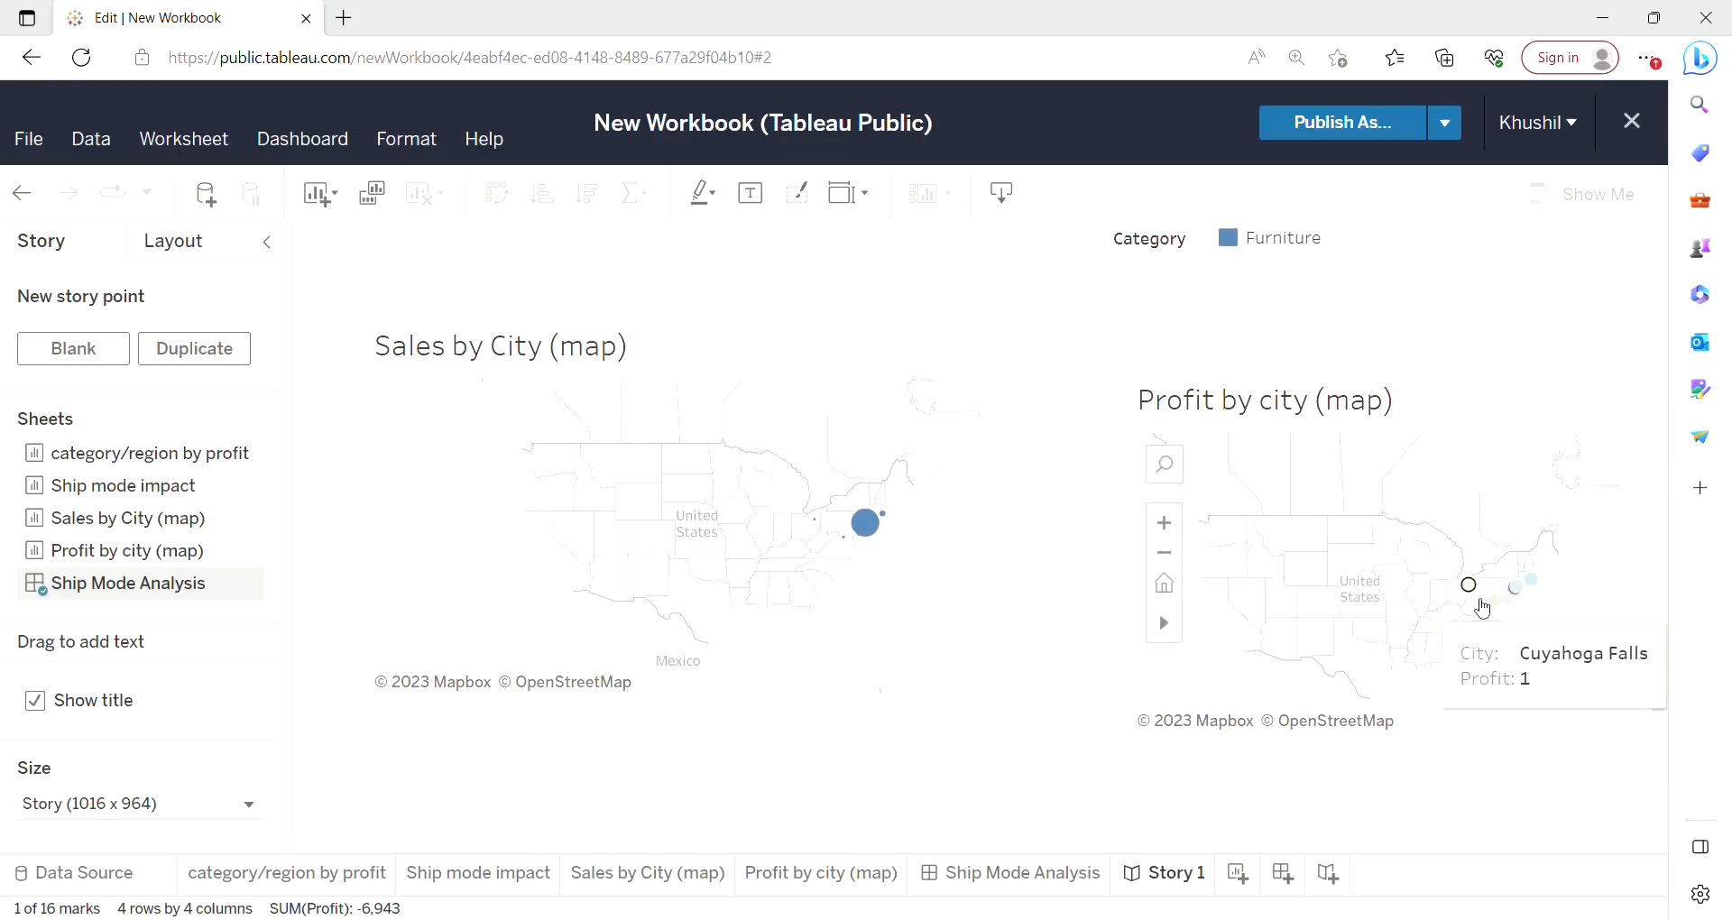
{"action": "mouse_move", "coordinate": [1516, 612]}
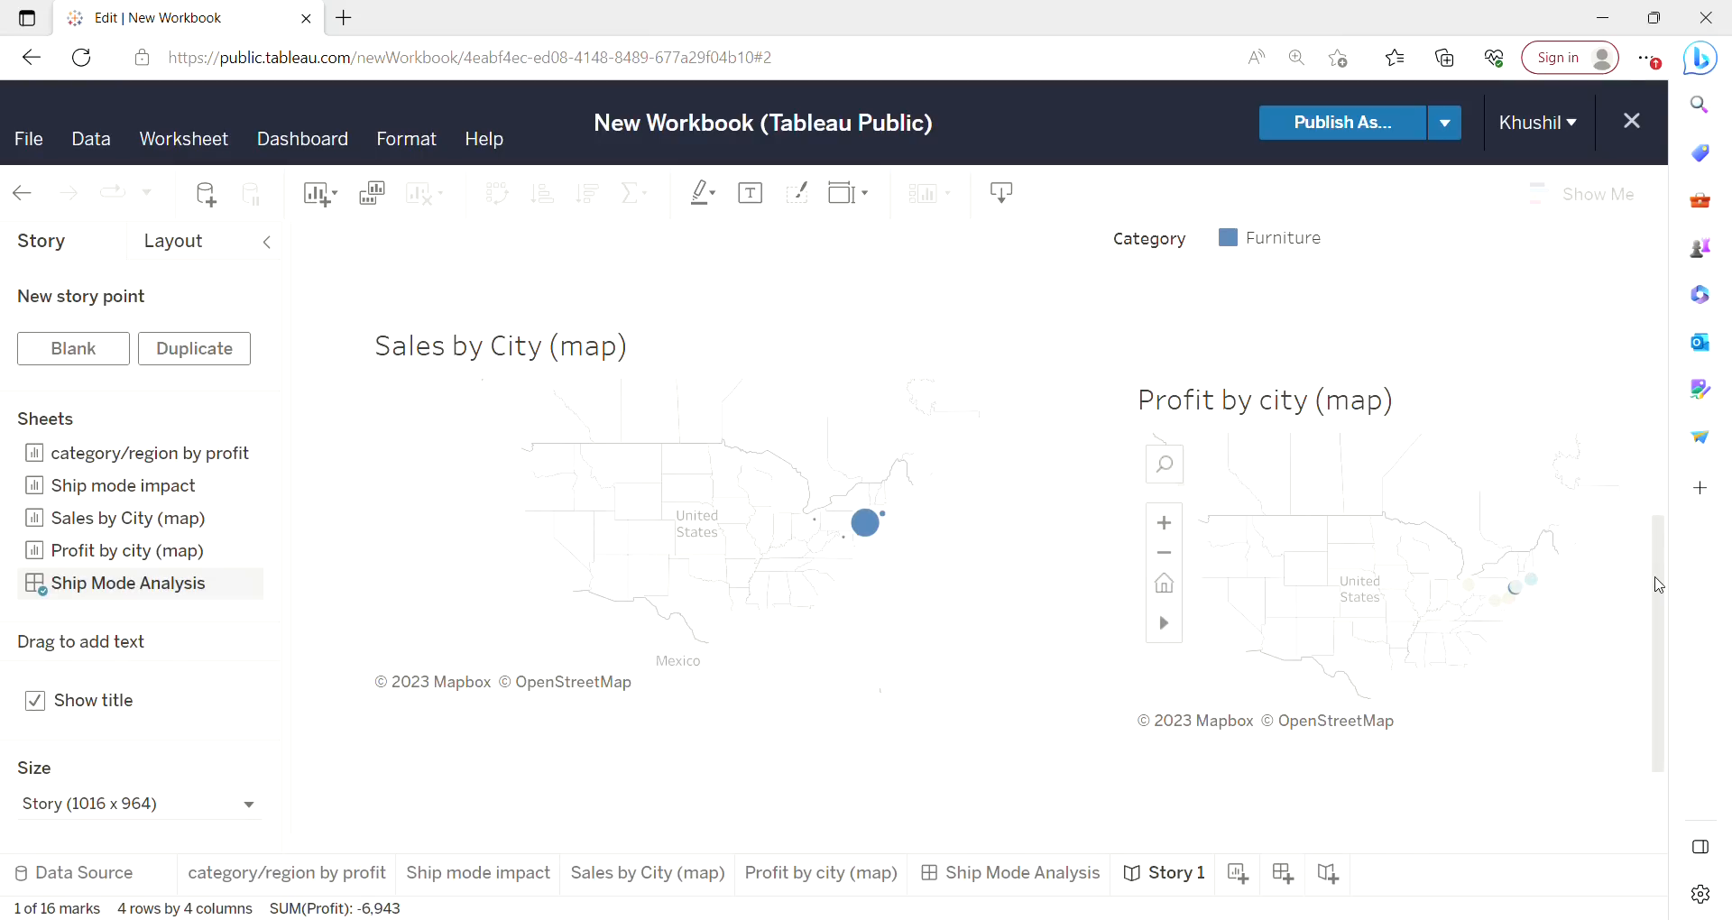
{"action": "left_click_drag", "start_coordinate": [1658, 584], "coordinate": [1670, 383]}
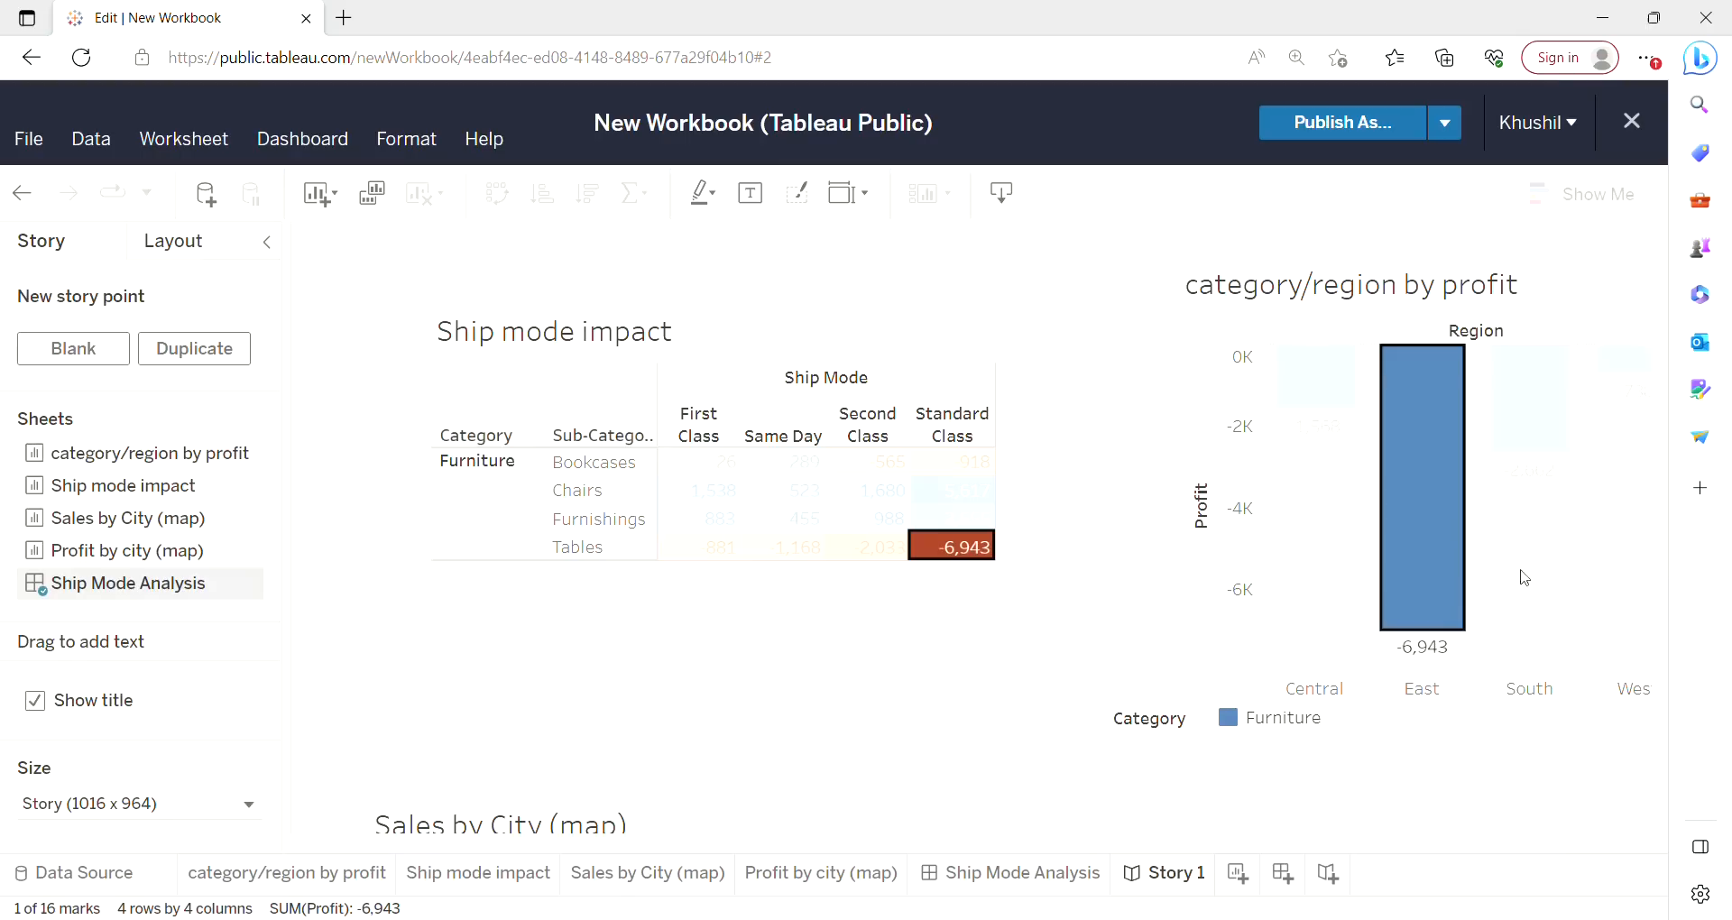
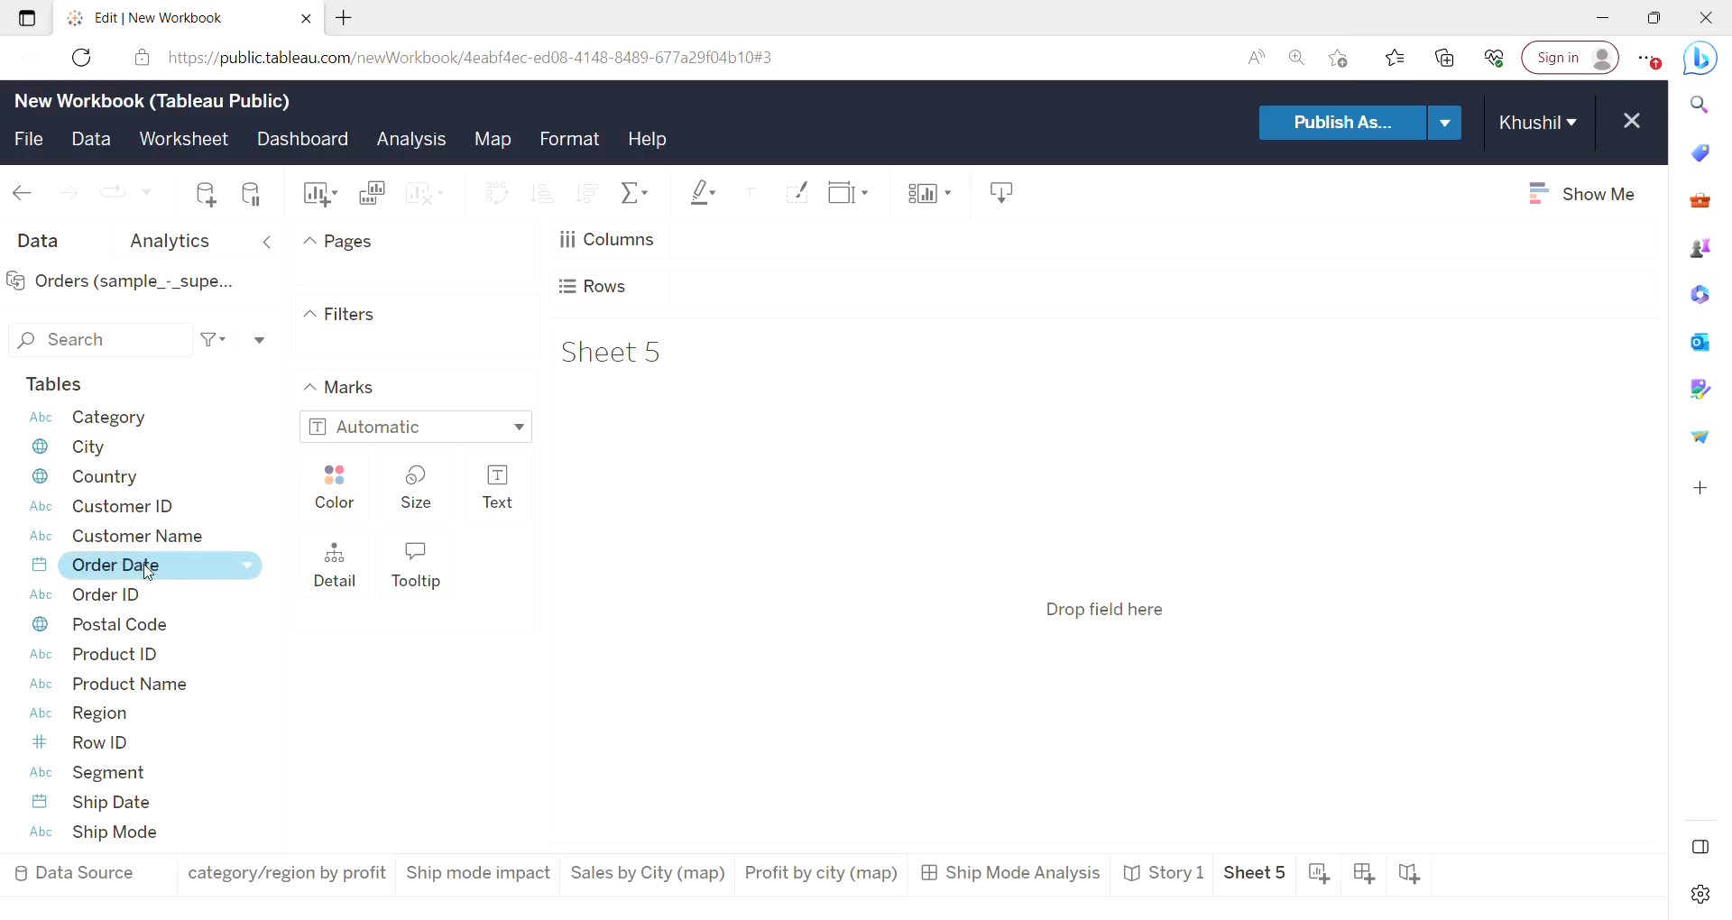
Place Order Date on Rows and change its date level from Year to Month.
{"action": "left_click_drag", "start_coordinate": [149, 573], "coordinate": [798, 304]}
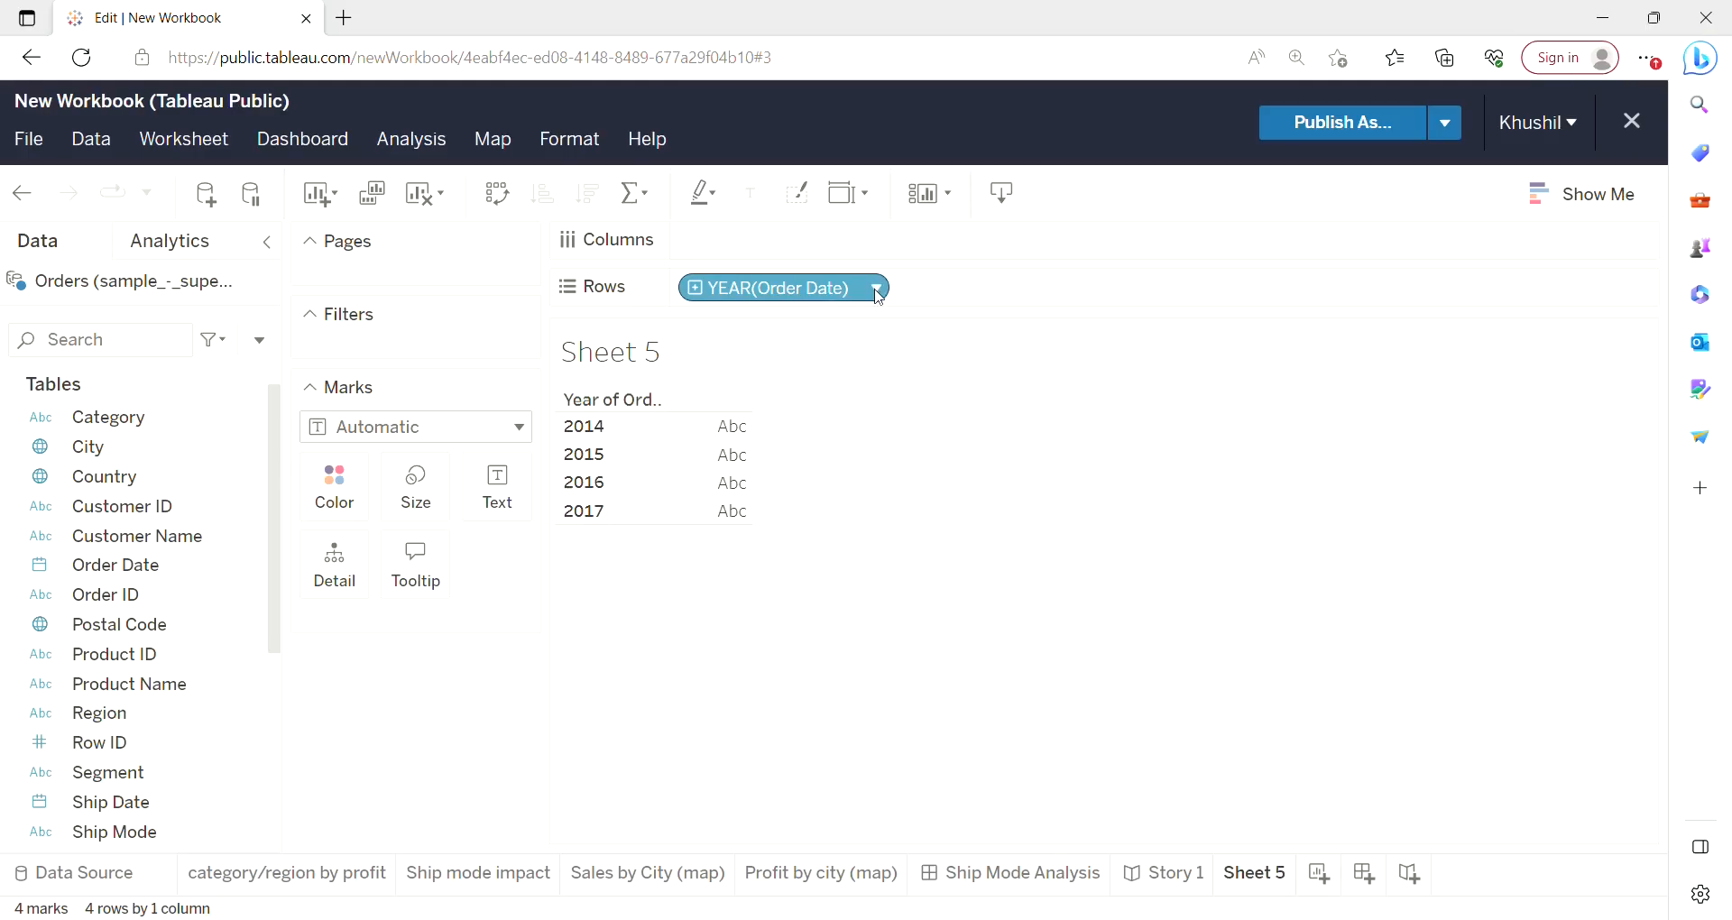
{"action": "left_click", "coordinate": [878, 290]}
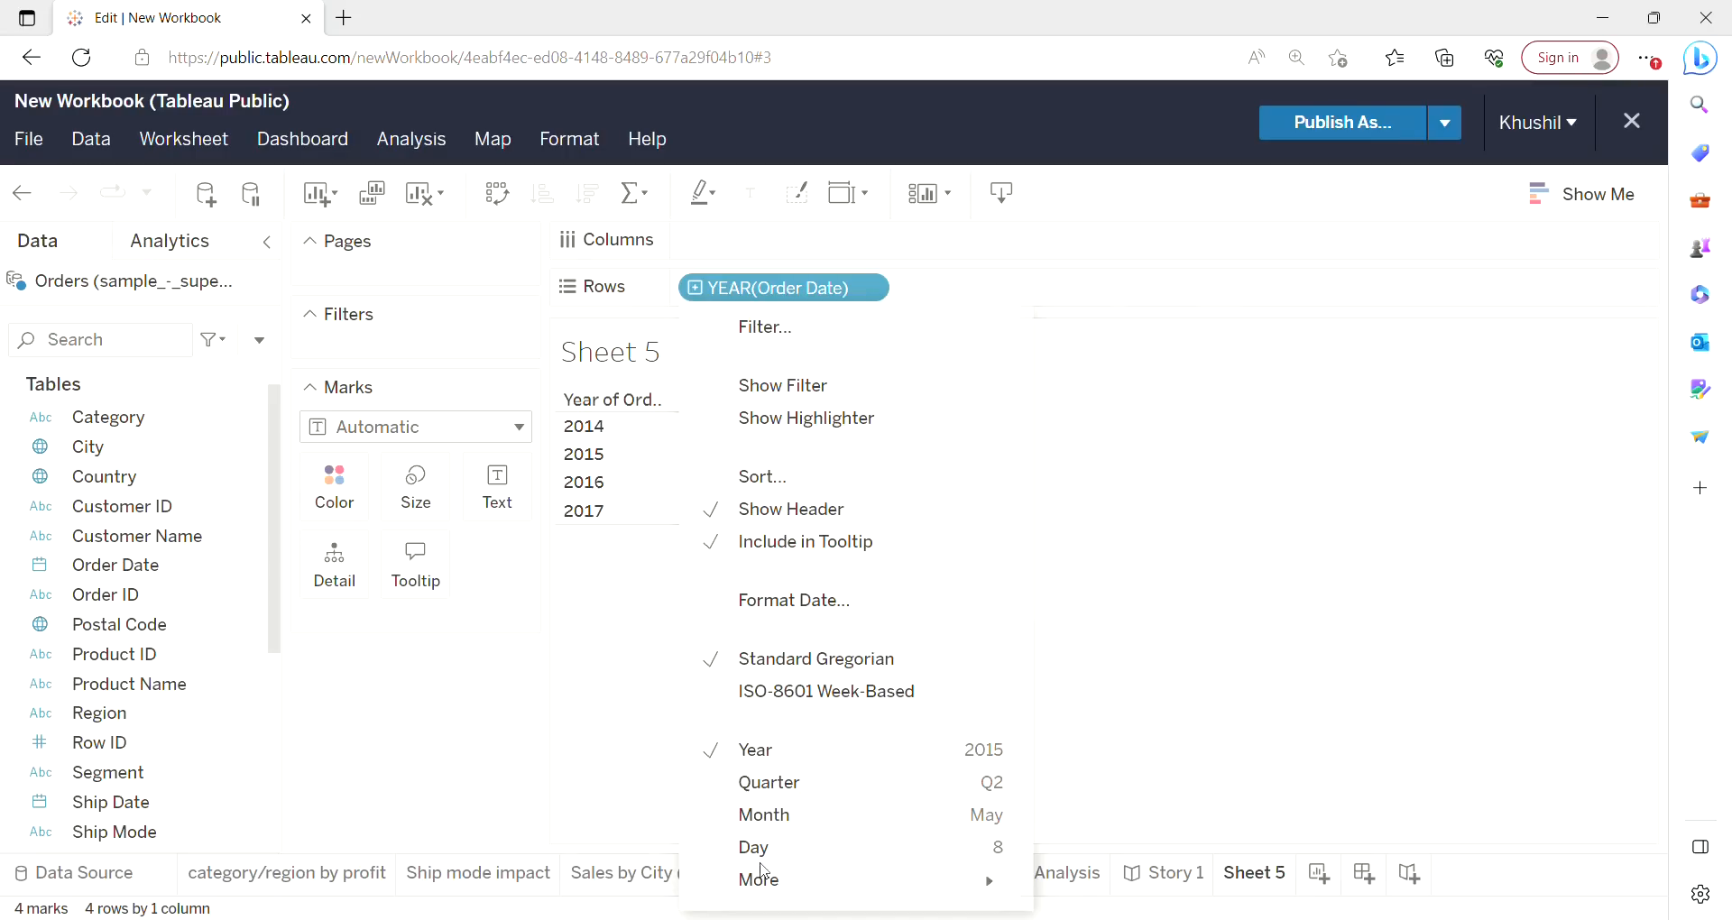
{"action": "left_click", "coordinate": [765, 816]}
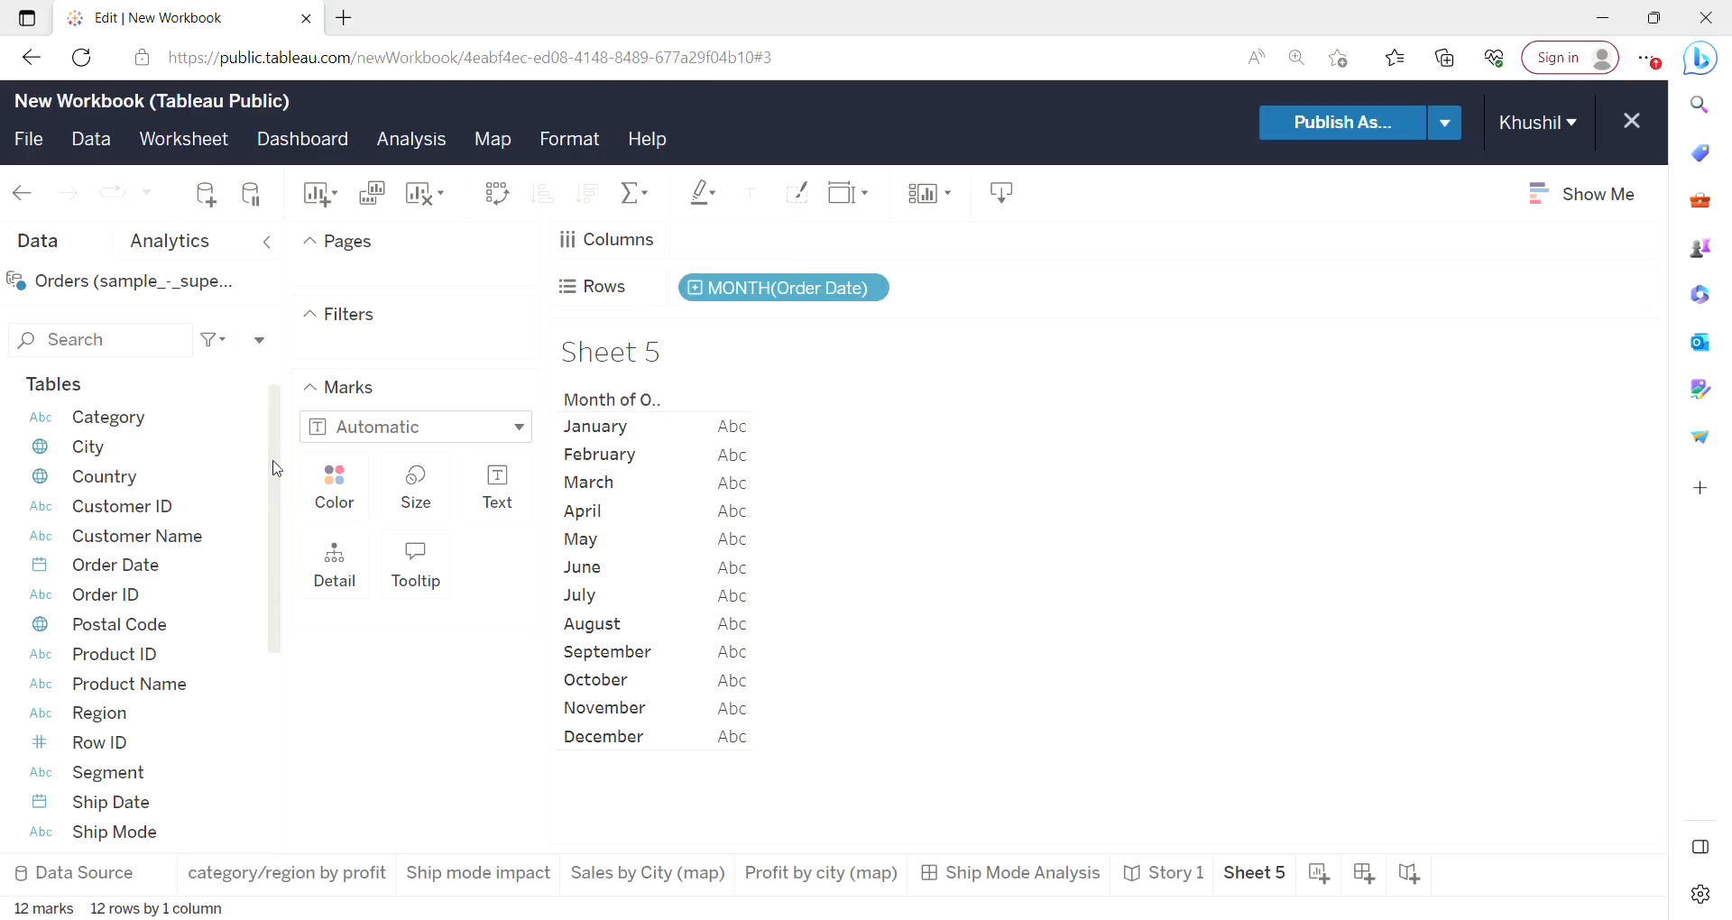
Add Profit to Columns and swap the axes to get a monthly profit line chart.
{"action": "scroll", "coordinate": [272, 468], "scroll_direction": "down", "scroll_amount": 1}
{"action": "scroll", "coordinate": [273, 468], "scroll_direction": "up", "scroll_amount": 1}
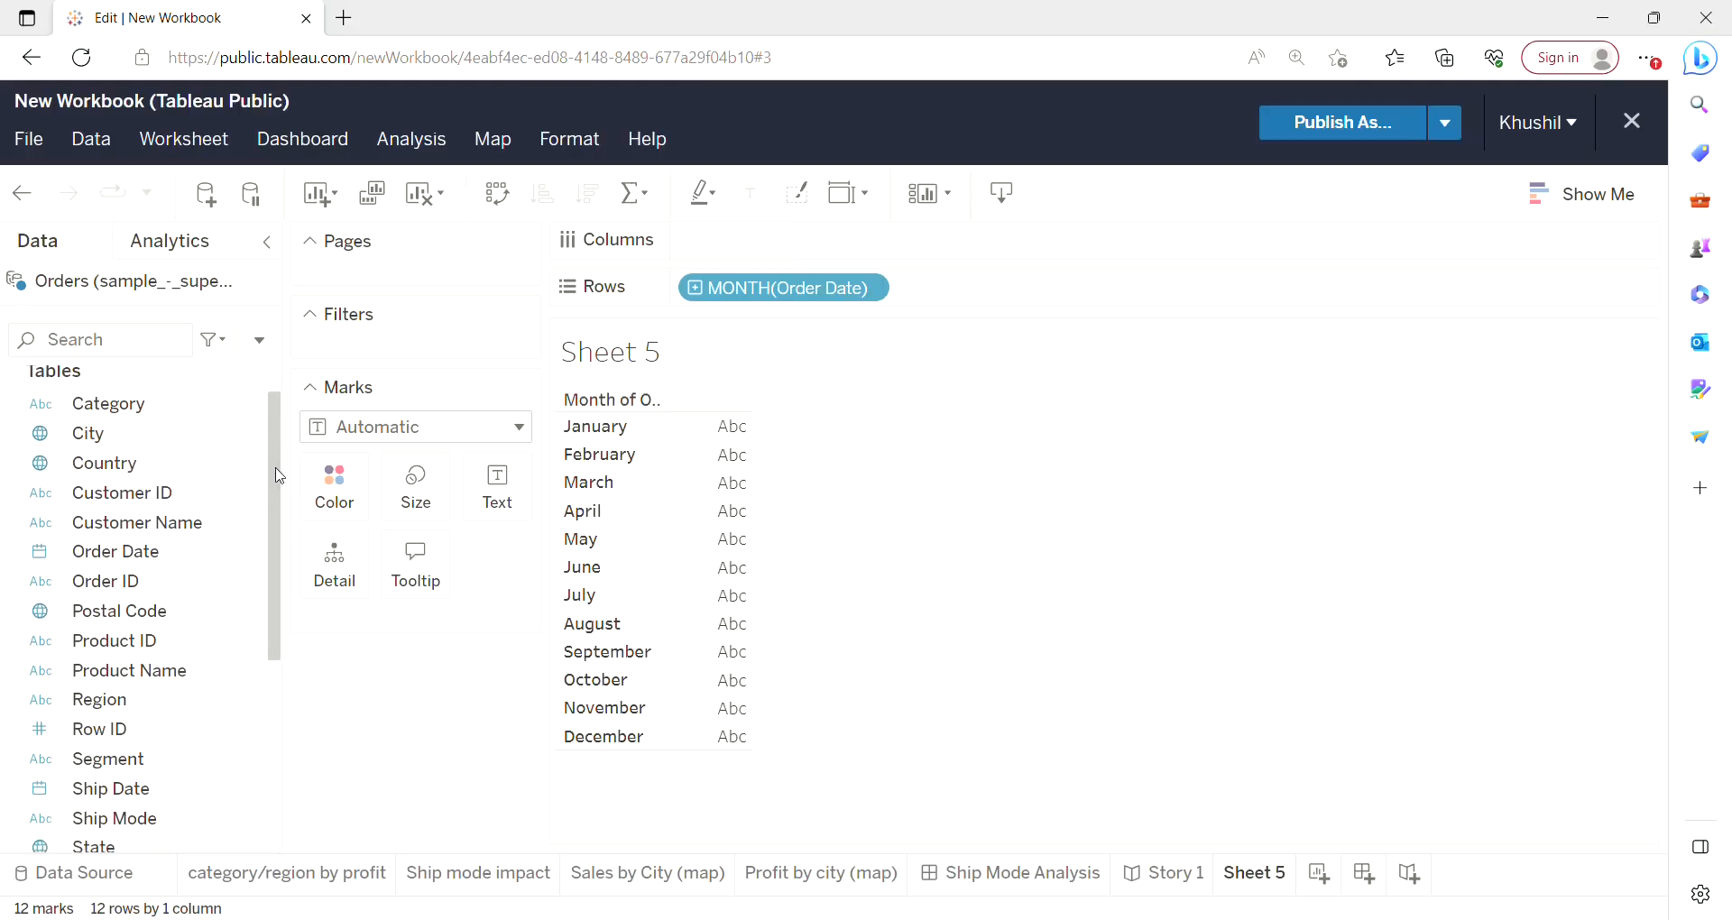
{"action": "left_click_drag", "start_coordinate": [285, 460], "coordinate": [271, 662]}
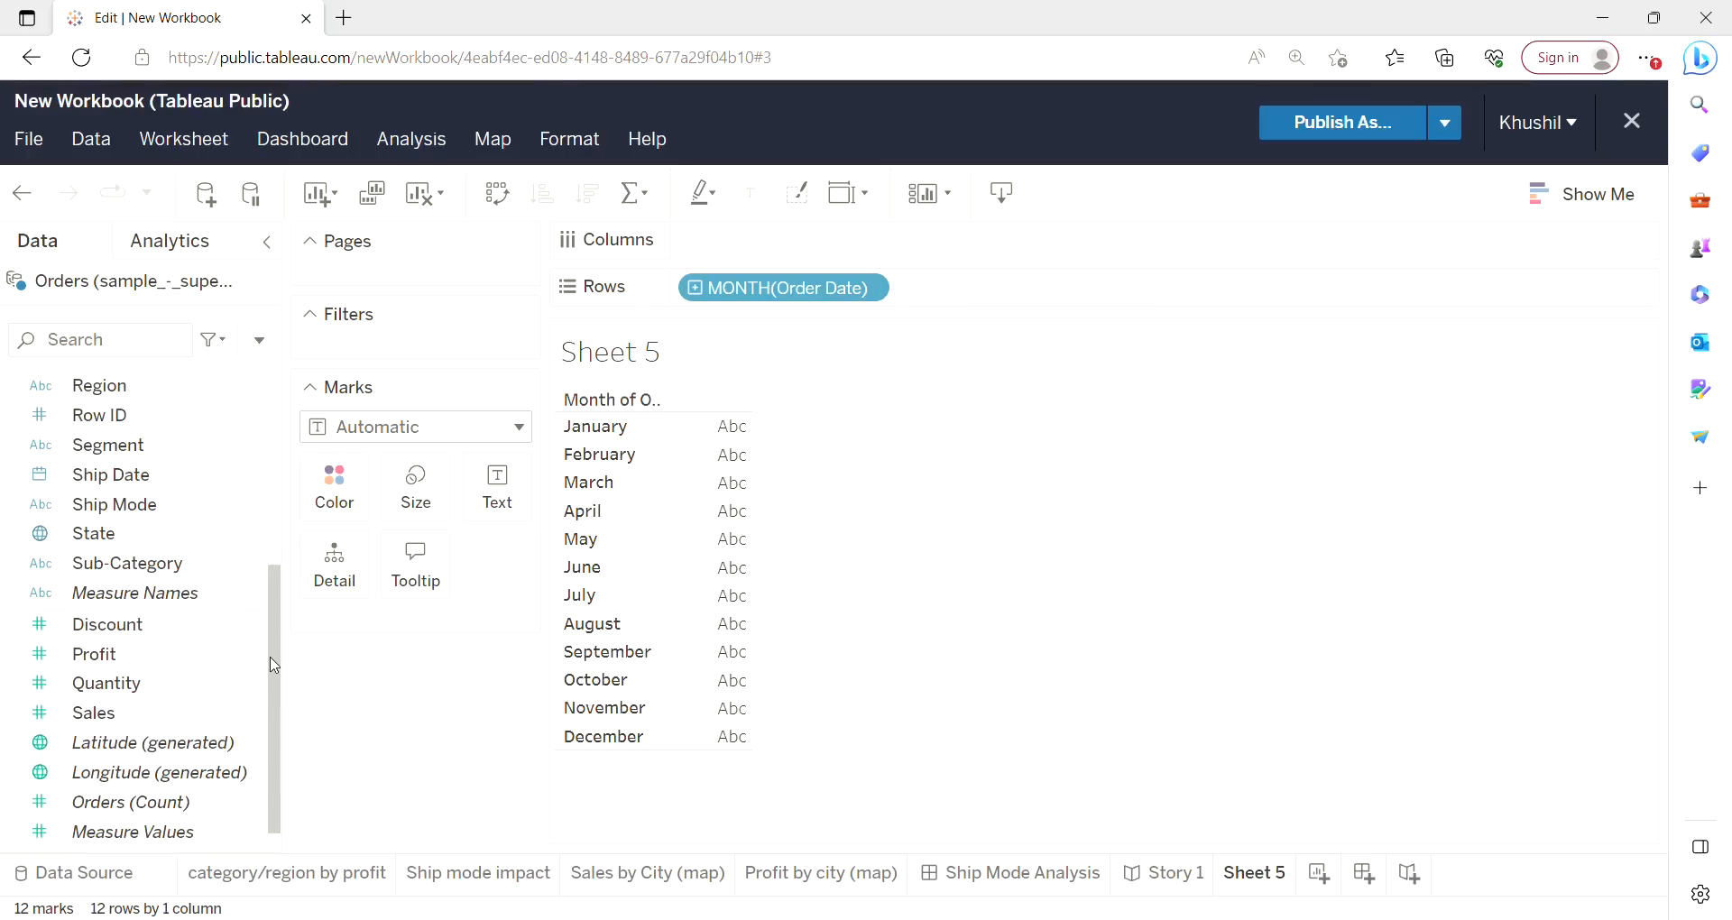
{"action": "left_click_drag", "start_coordinate": [143, 662], "coordinate": [783, 245]}
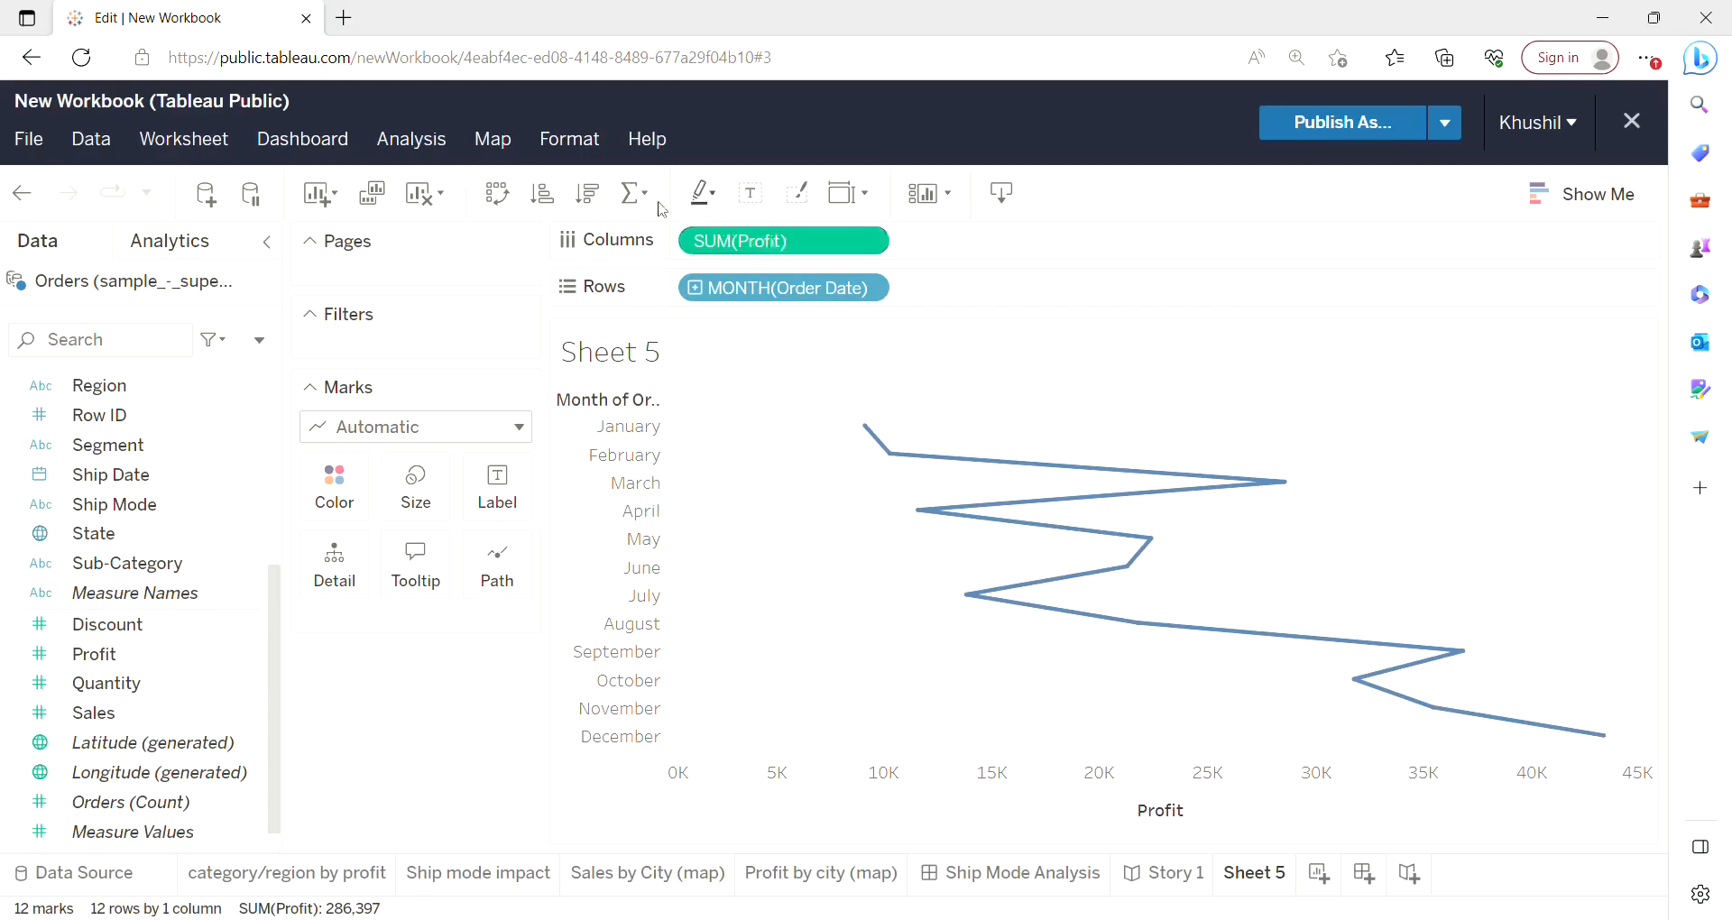
{"action": "left_click", "coordinate": [497, 193]}
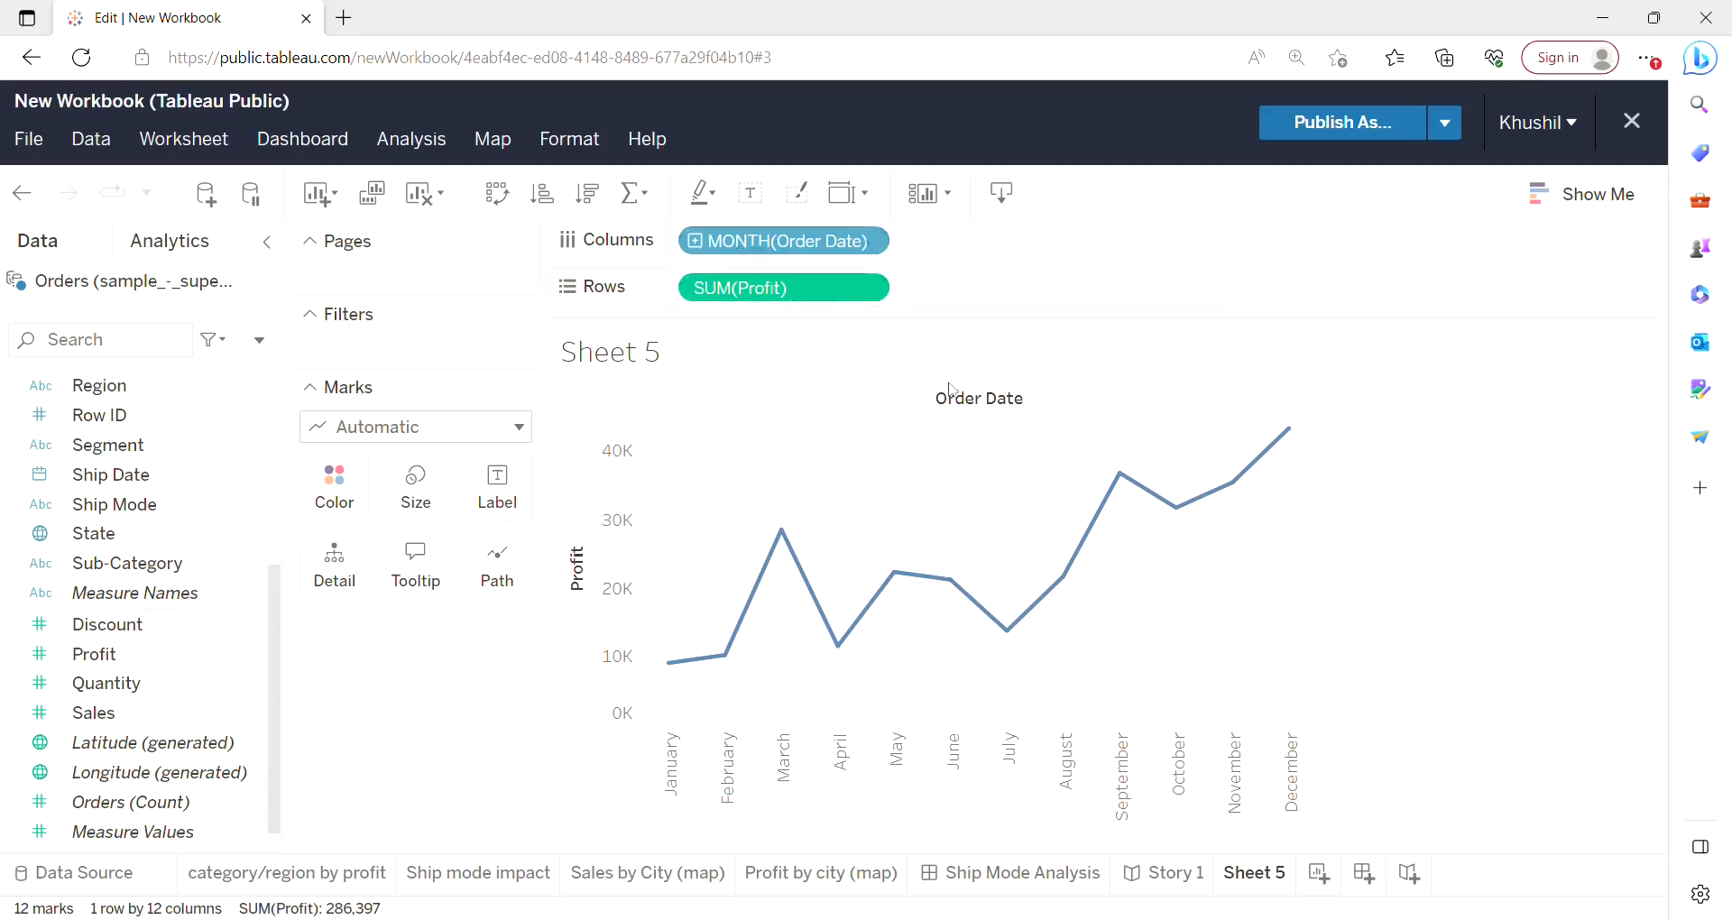
Change the Order Date field on Columns back to Year.
{"action": "mouse_move", "coordinate": [824, 587]}
{"action": "mouse_move", "coordinate": [1286, 442]}
{"action": "left_click", "coordinate": [877, 242]}
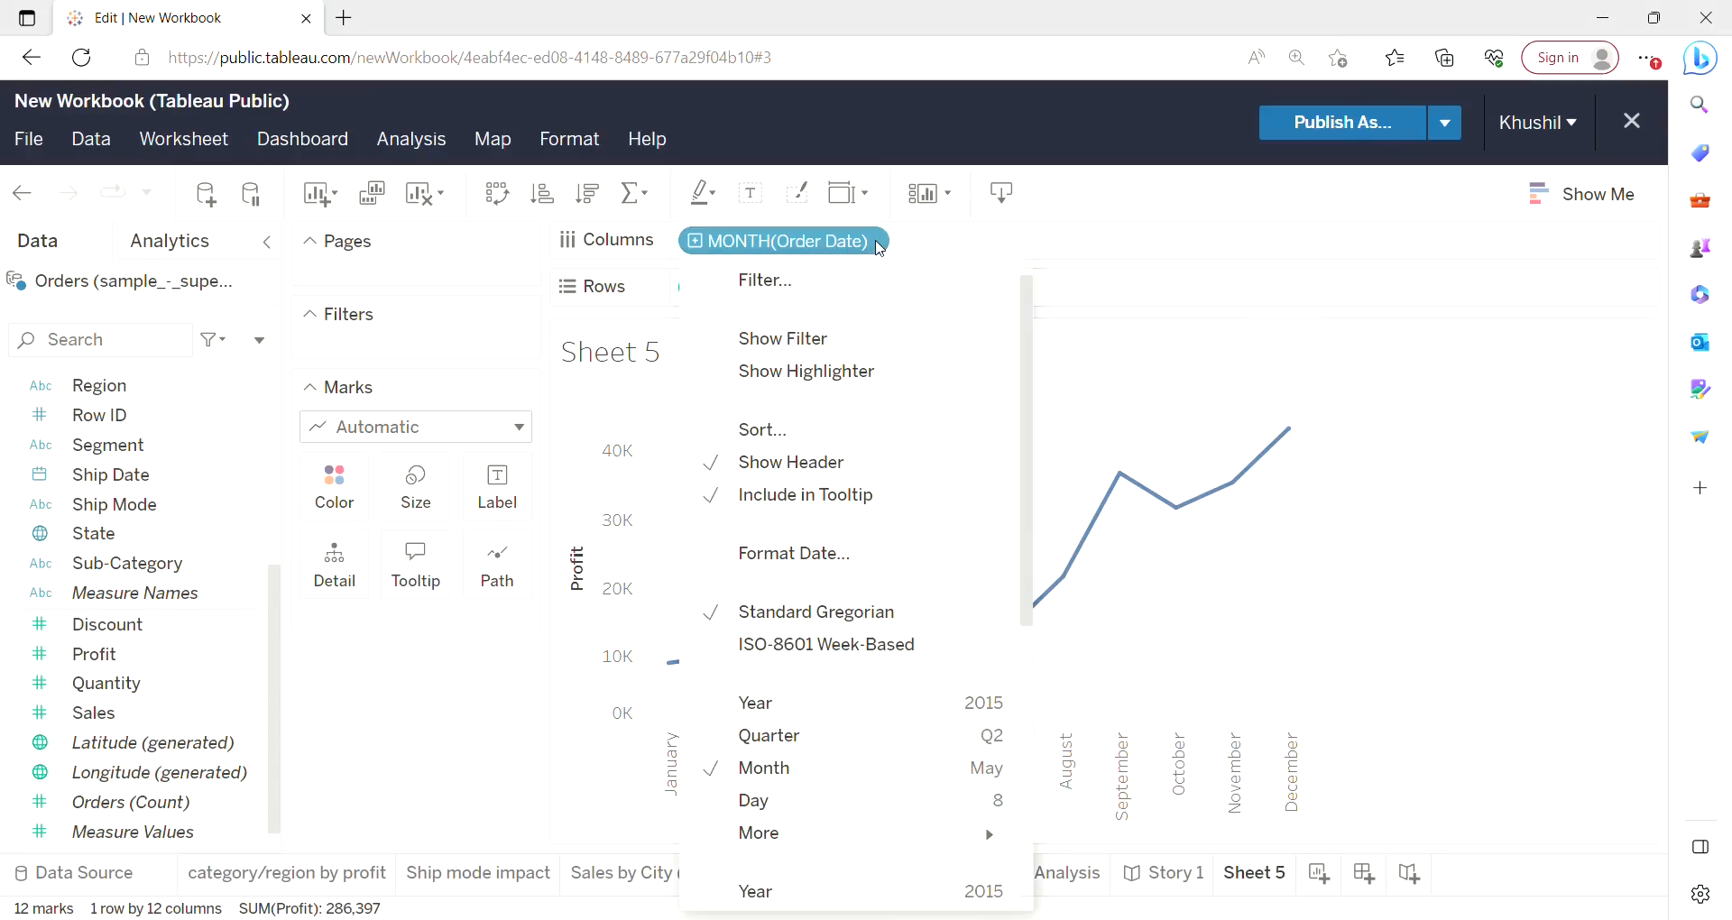
{"action": "left_click", "coordinate": [789, 711]}
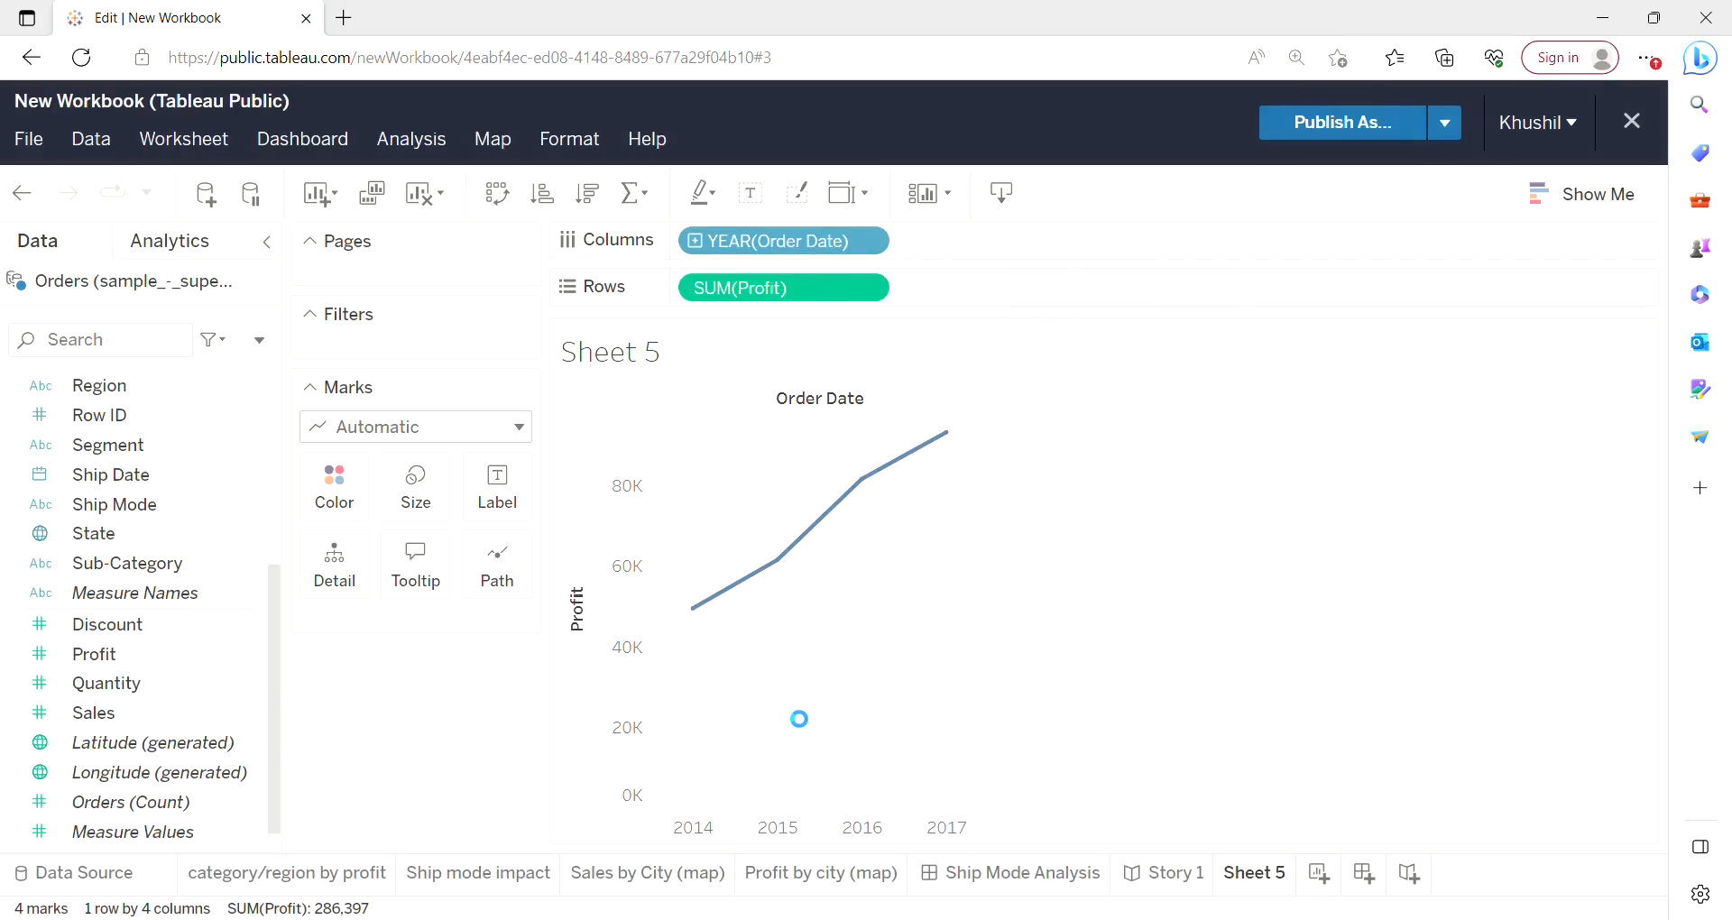
Add an Order Date filter by Quarters with all quarters selected.
{"action": "mouse_move", "coordinate": [955, 446]}
{"action": "mouse_move", "coordinate": [868, 487]}
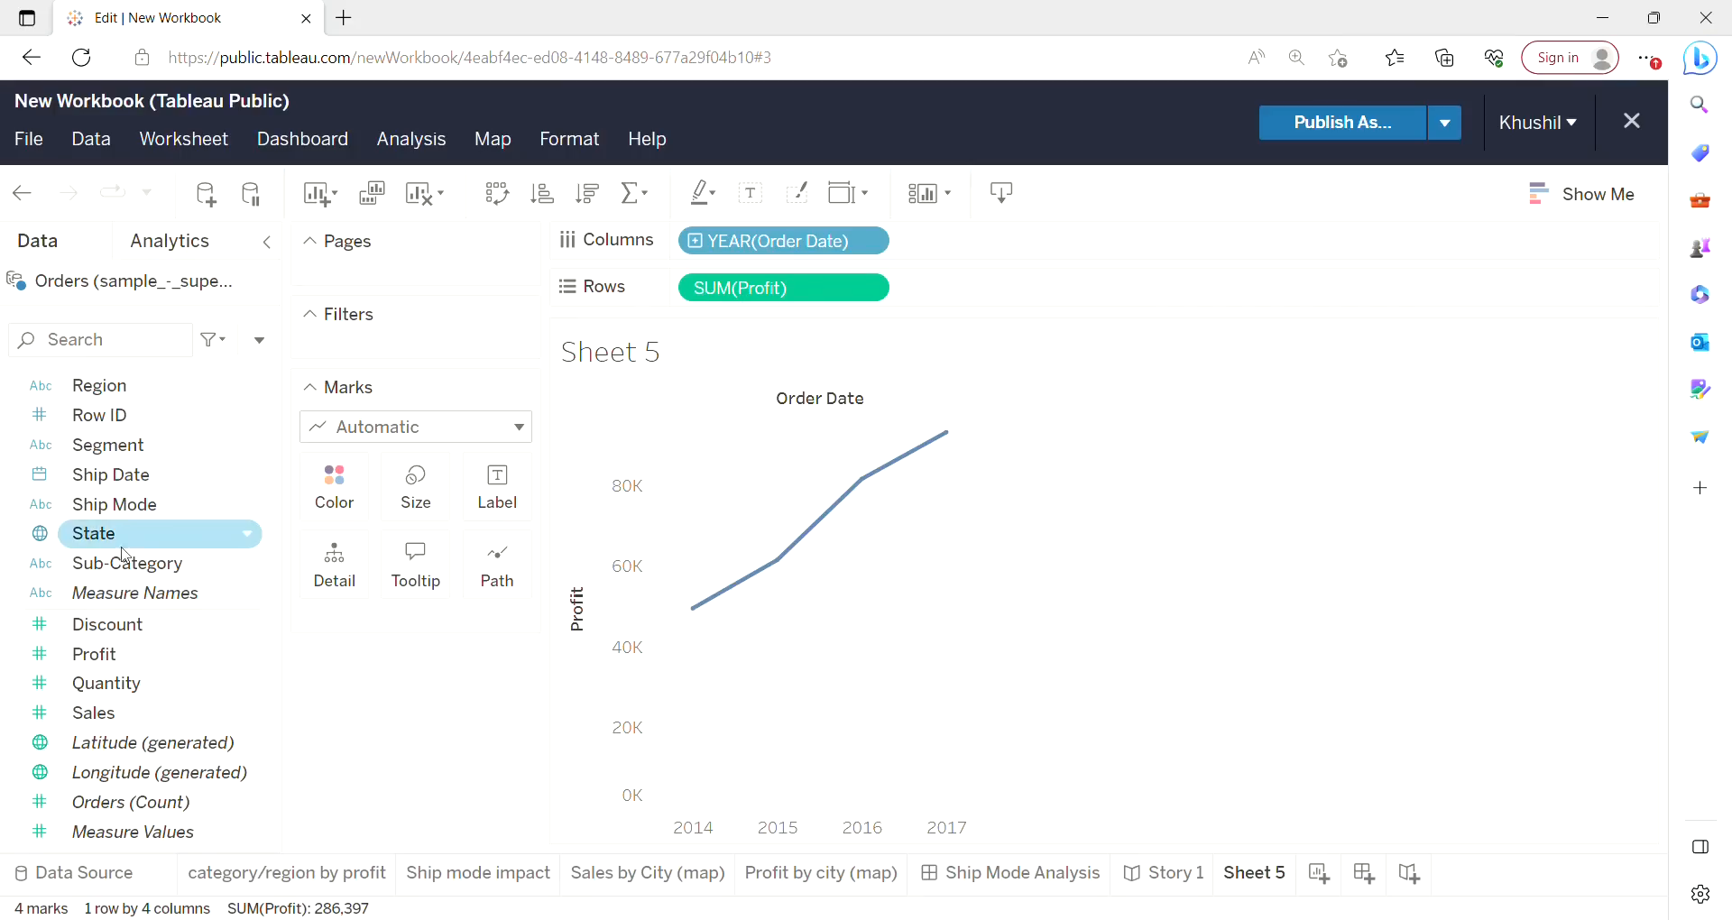
{"action": "left_click_drag", "start_coordinate": [274, 647], "coordinate": [275, 474]}
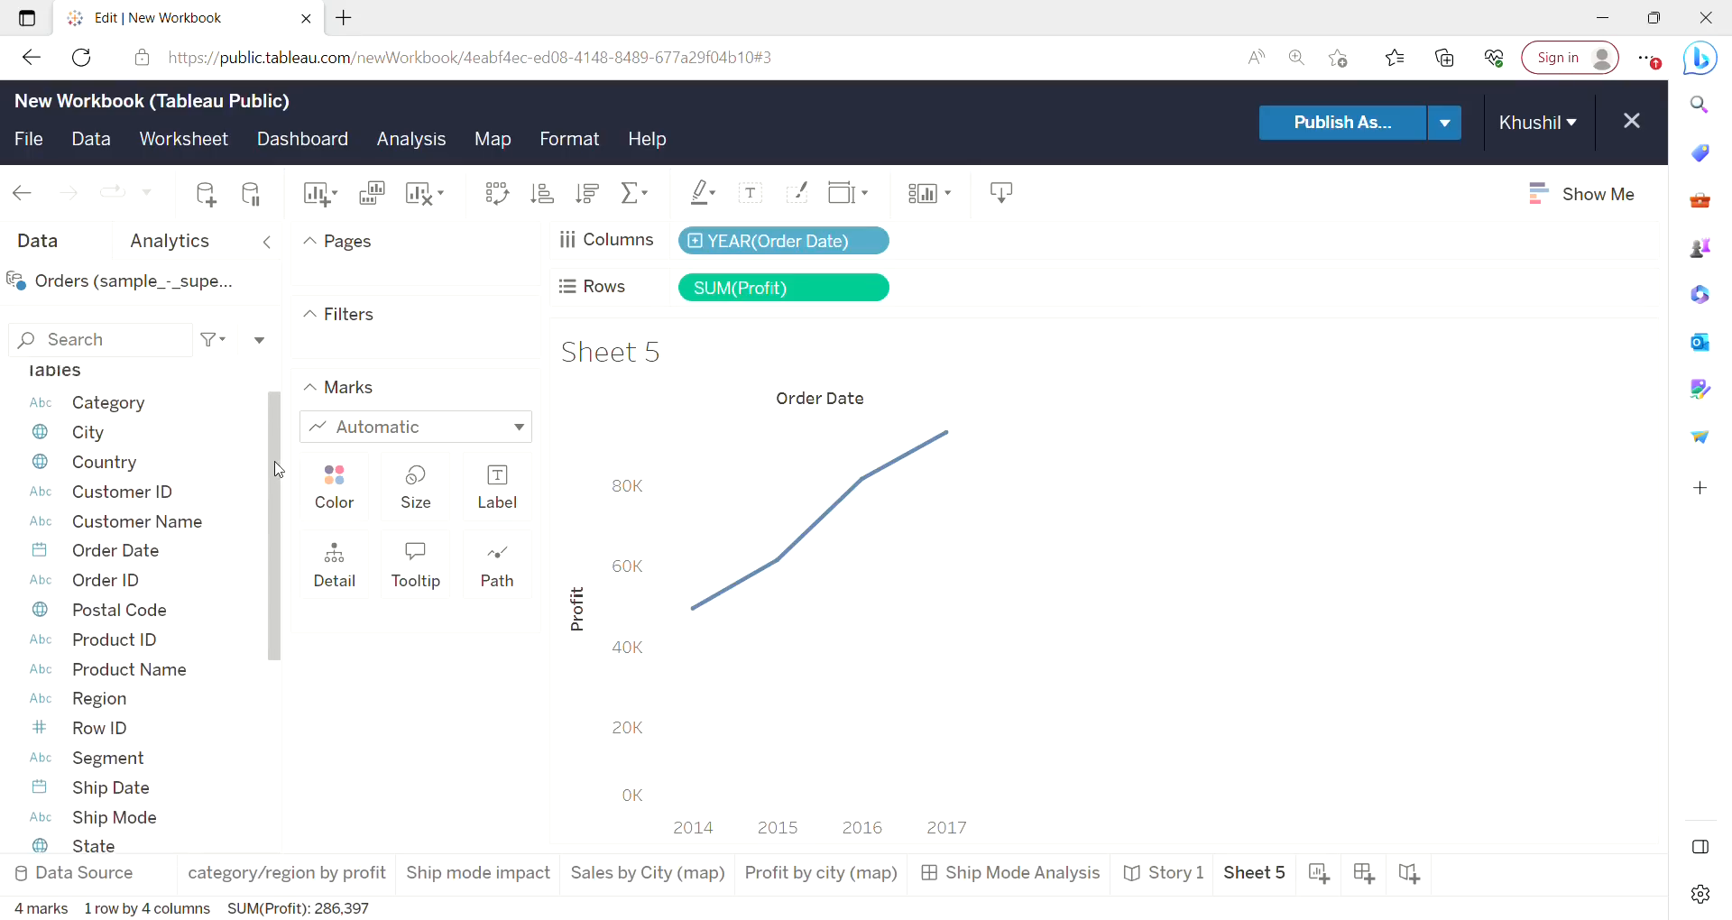
{"action": "left_click", "coordinate": [117, 529]}
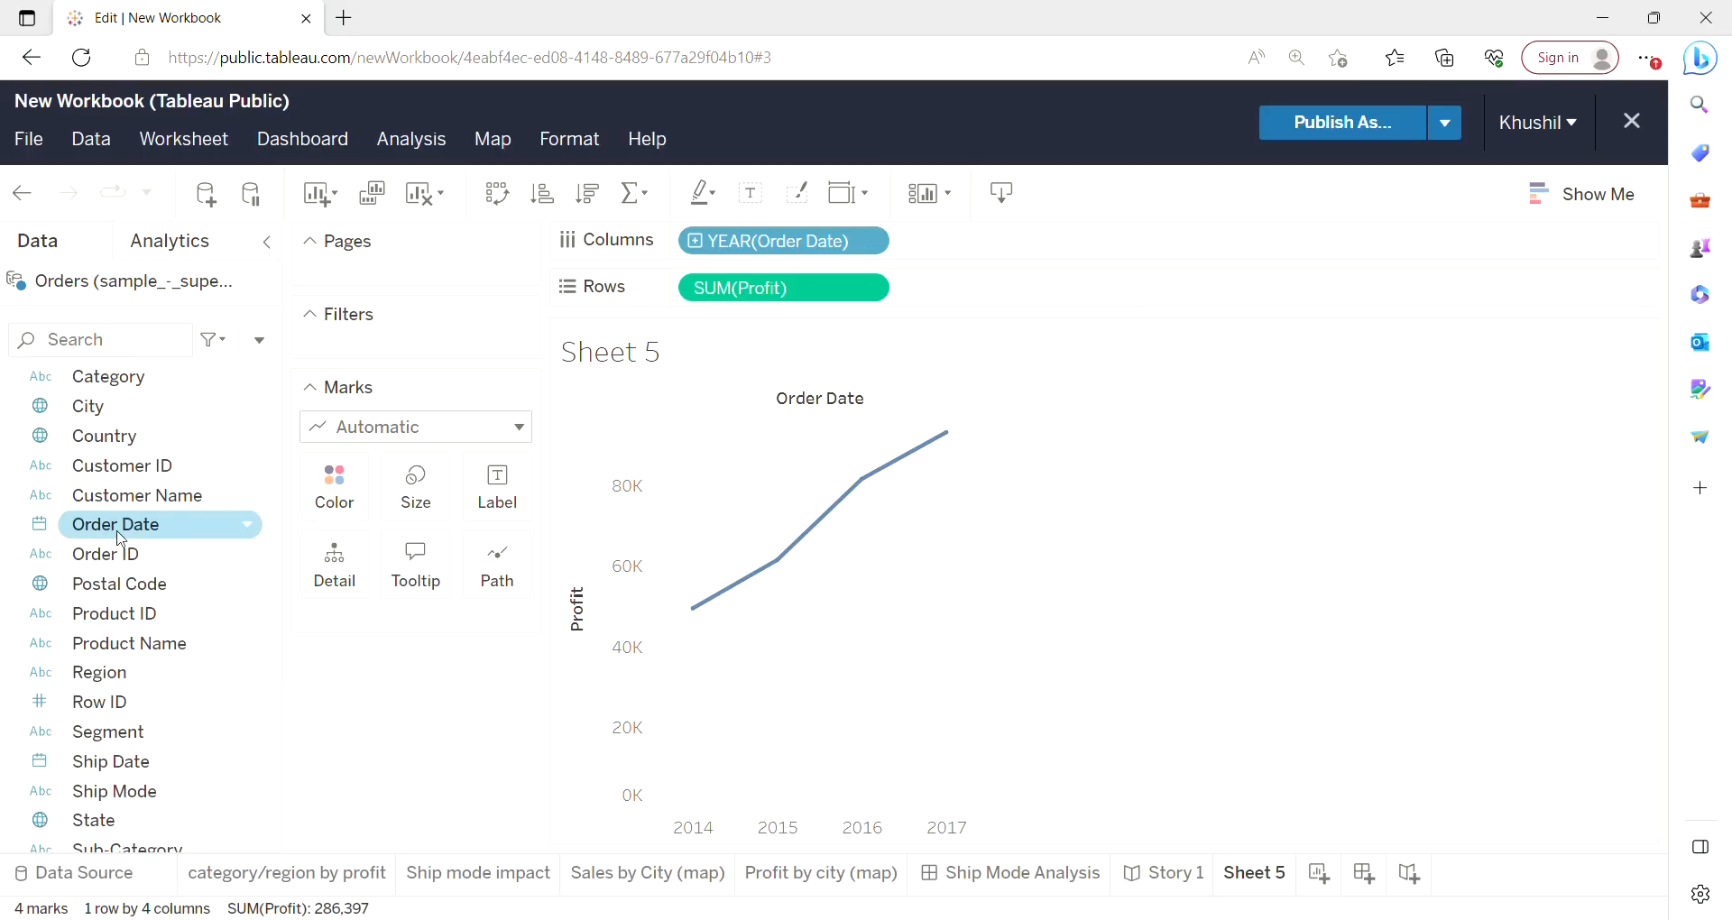
{"action": "left_click_drag", "start_coordinate": [122, 539], "coordinate": [418, 351]}
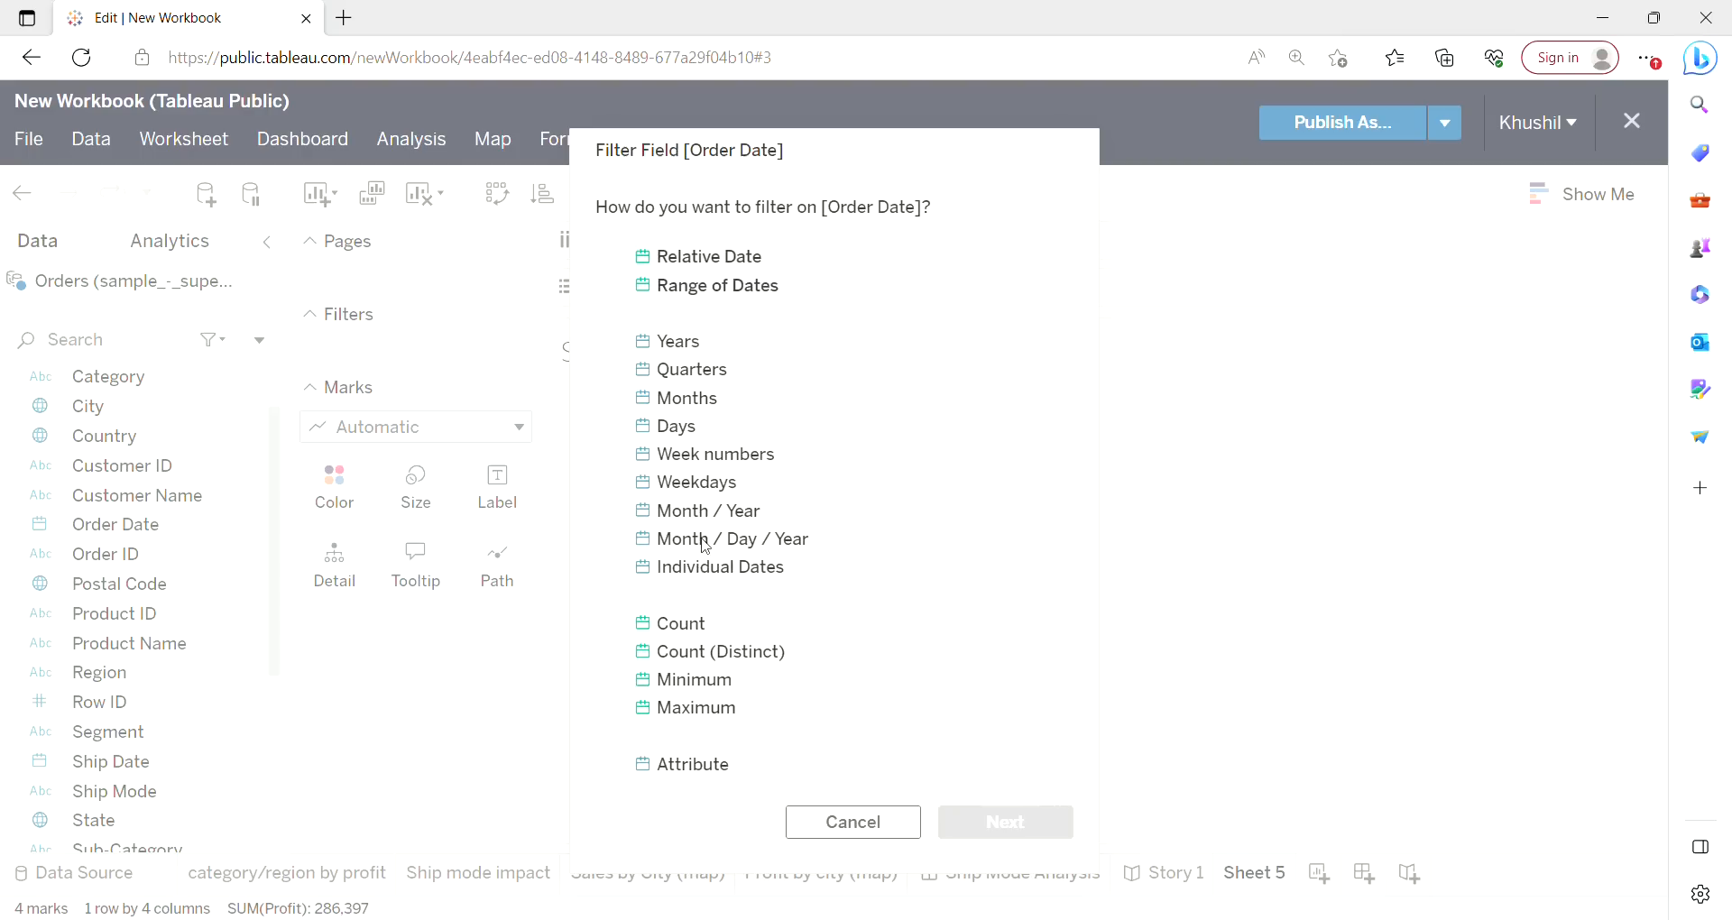
{"action": "left_click", "coordinate": [693, 381]}
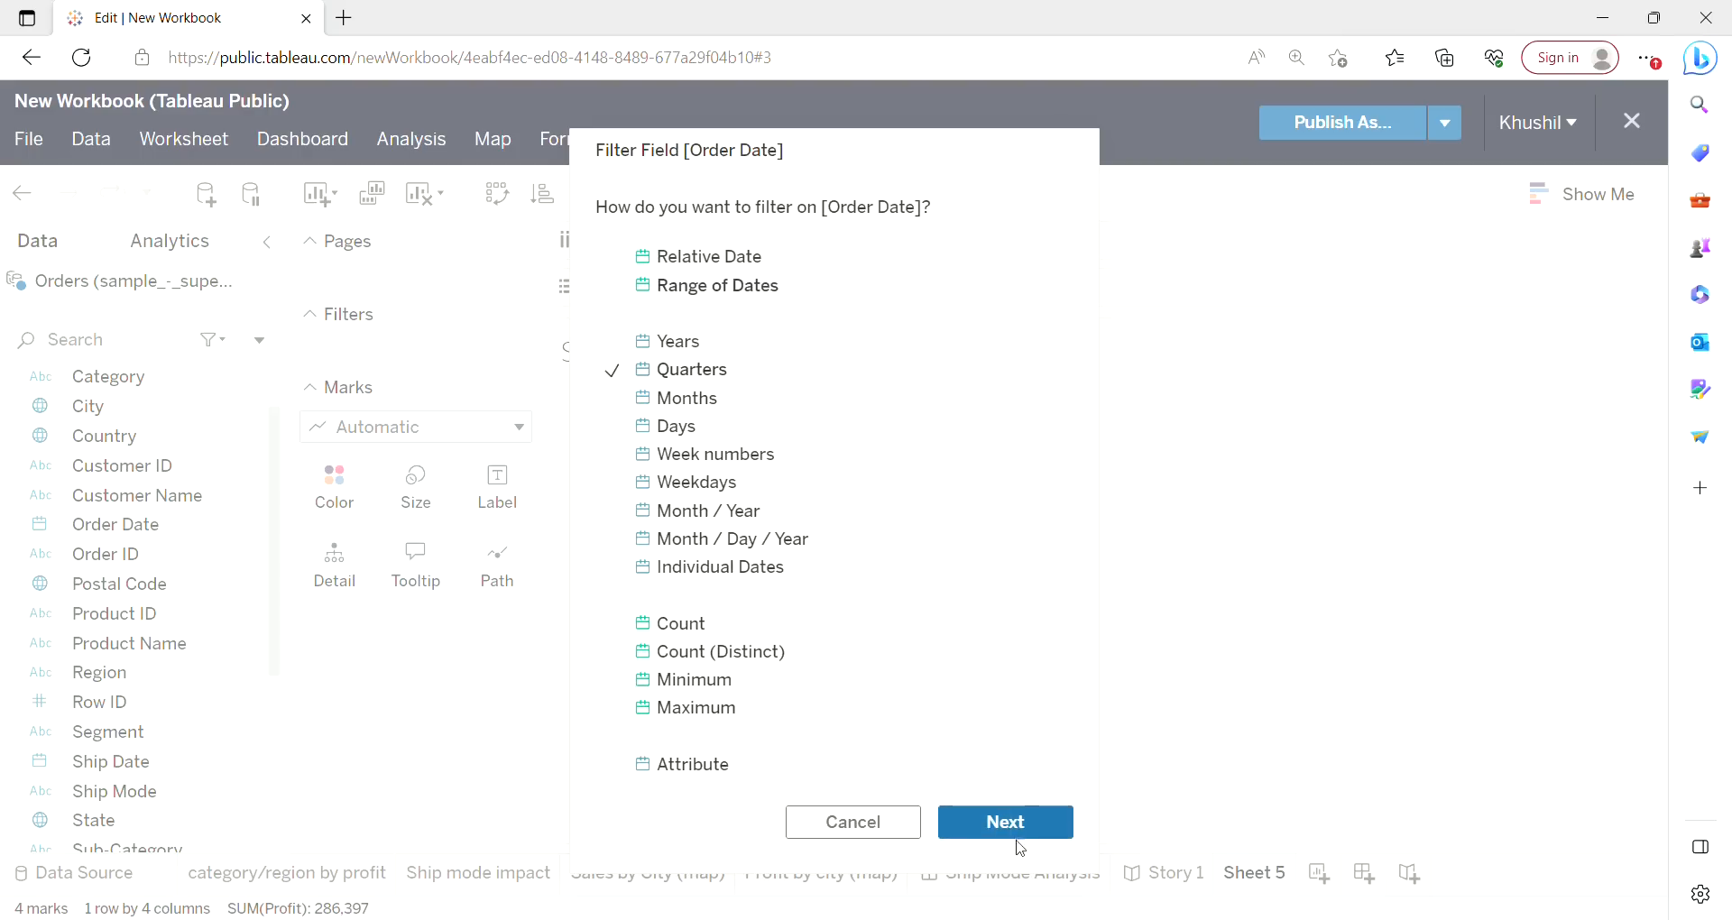
{"action": "left_click", "coordinate": [1020, 812]}
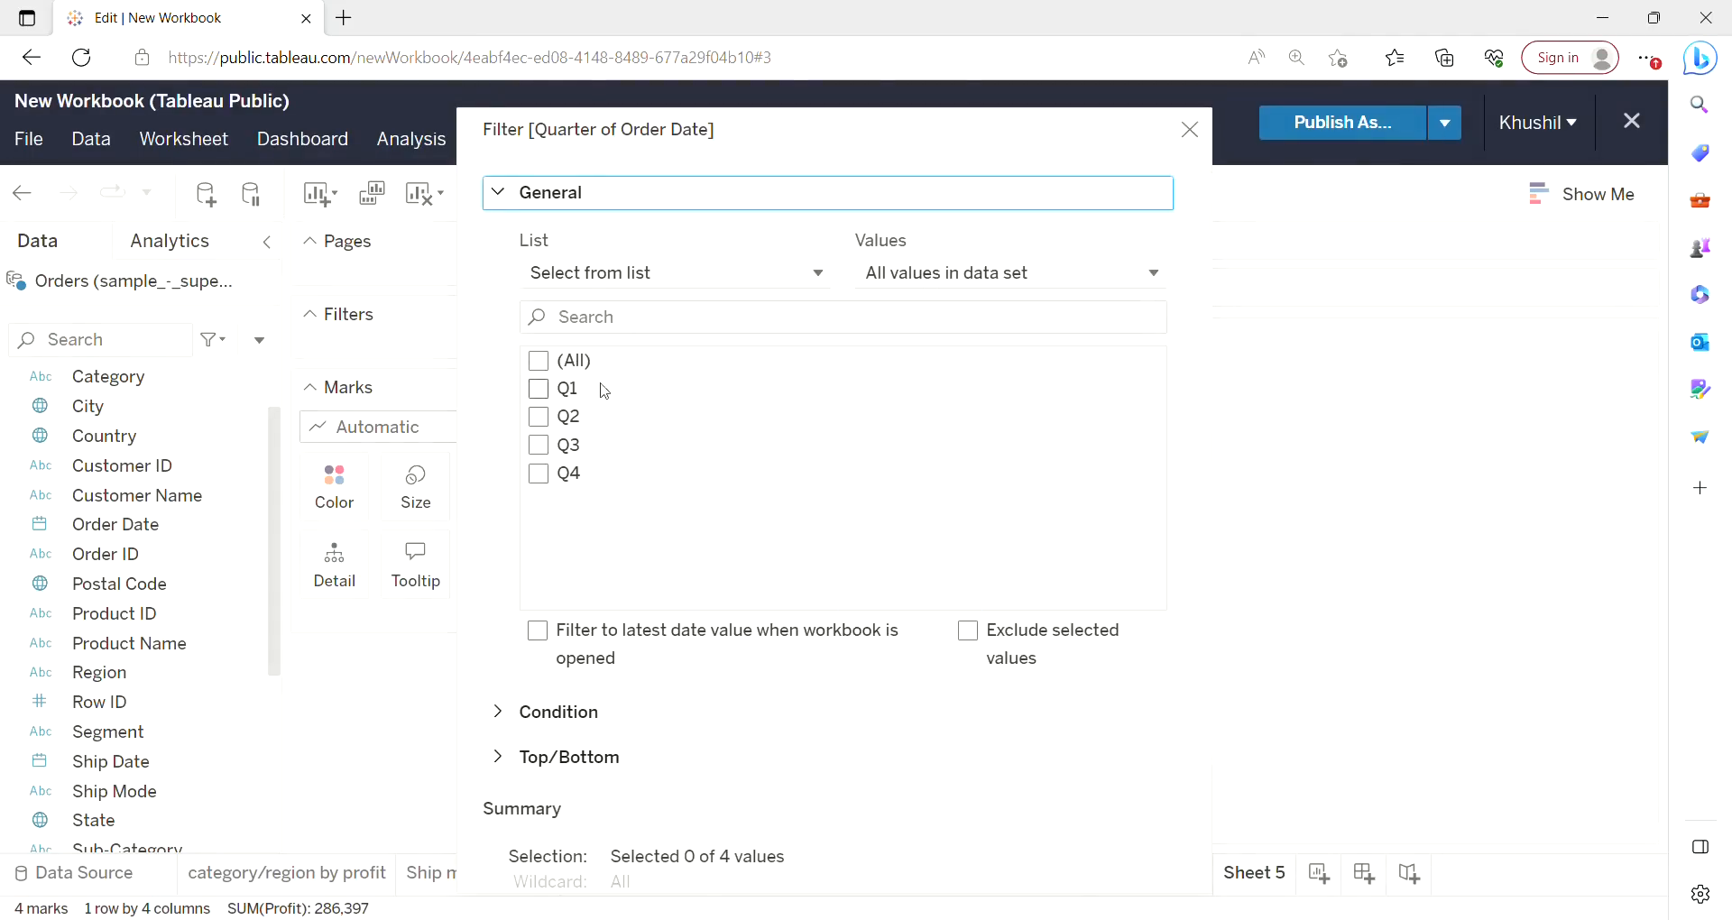
{"action": "left_click", "coordinate": [540, 363]}
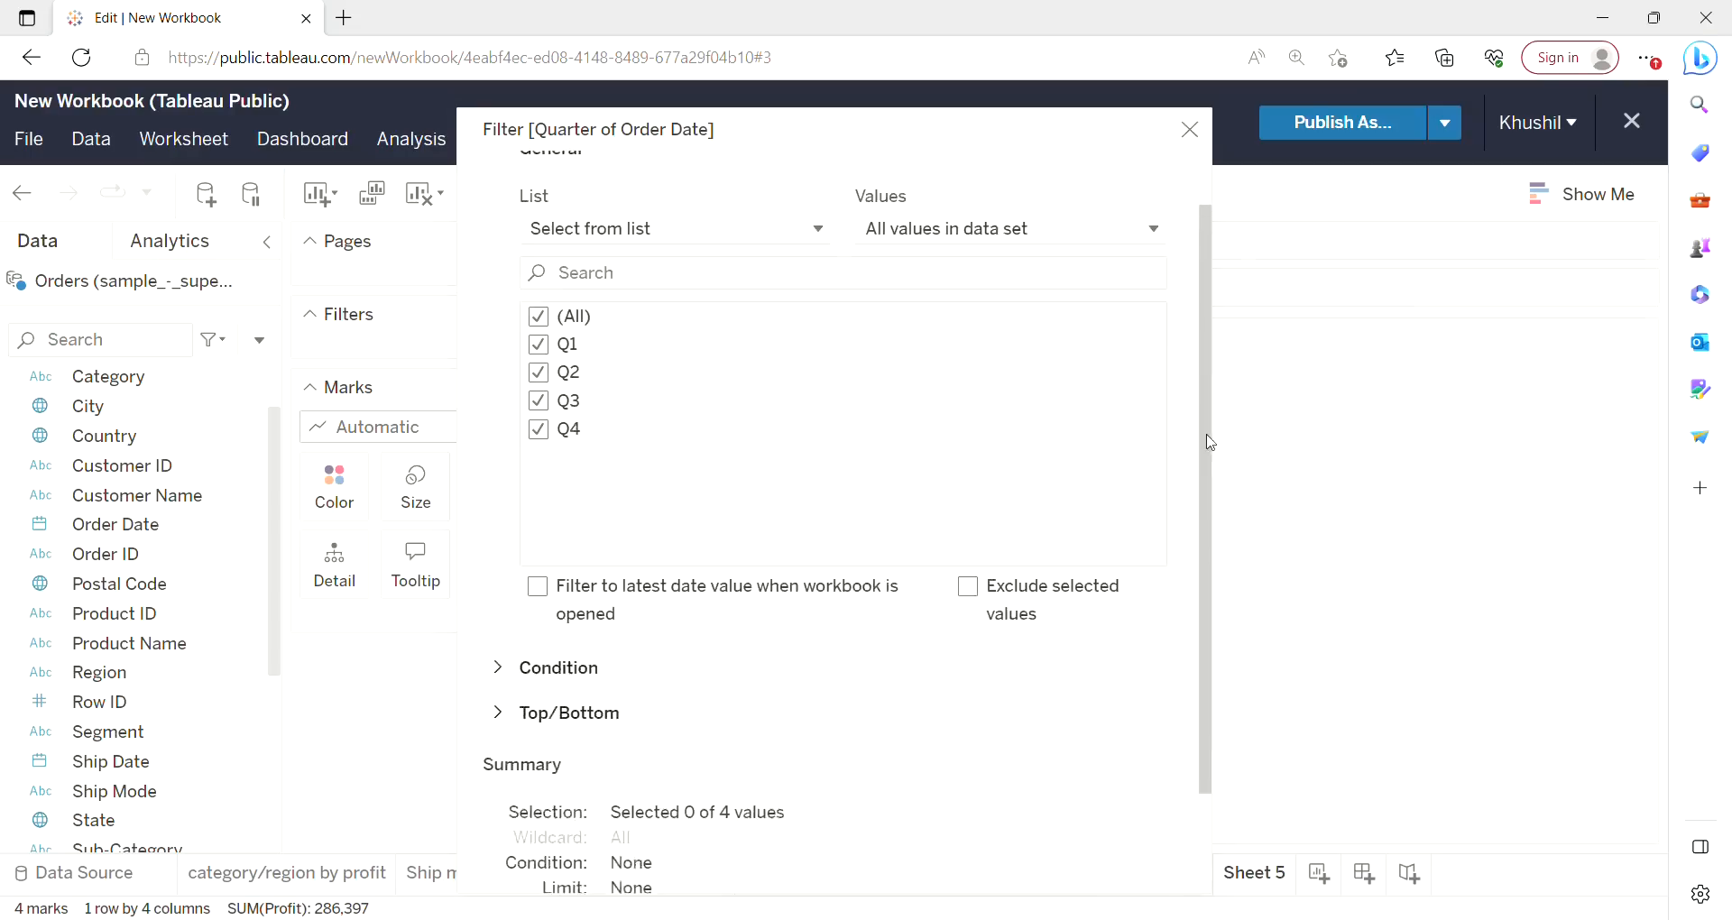
{"action": "scroll", "coordinate": [1210, 413], "scroll_direction": "down", "scroll_amount": 2}
{"action": "left_click", "coordinate": [1116, 864]}
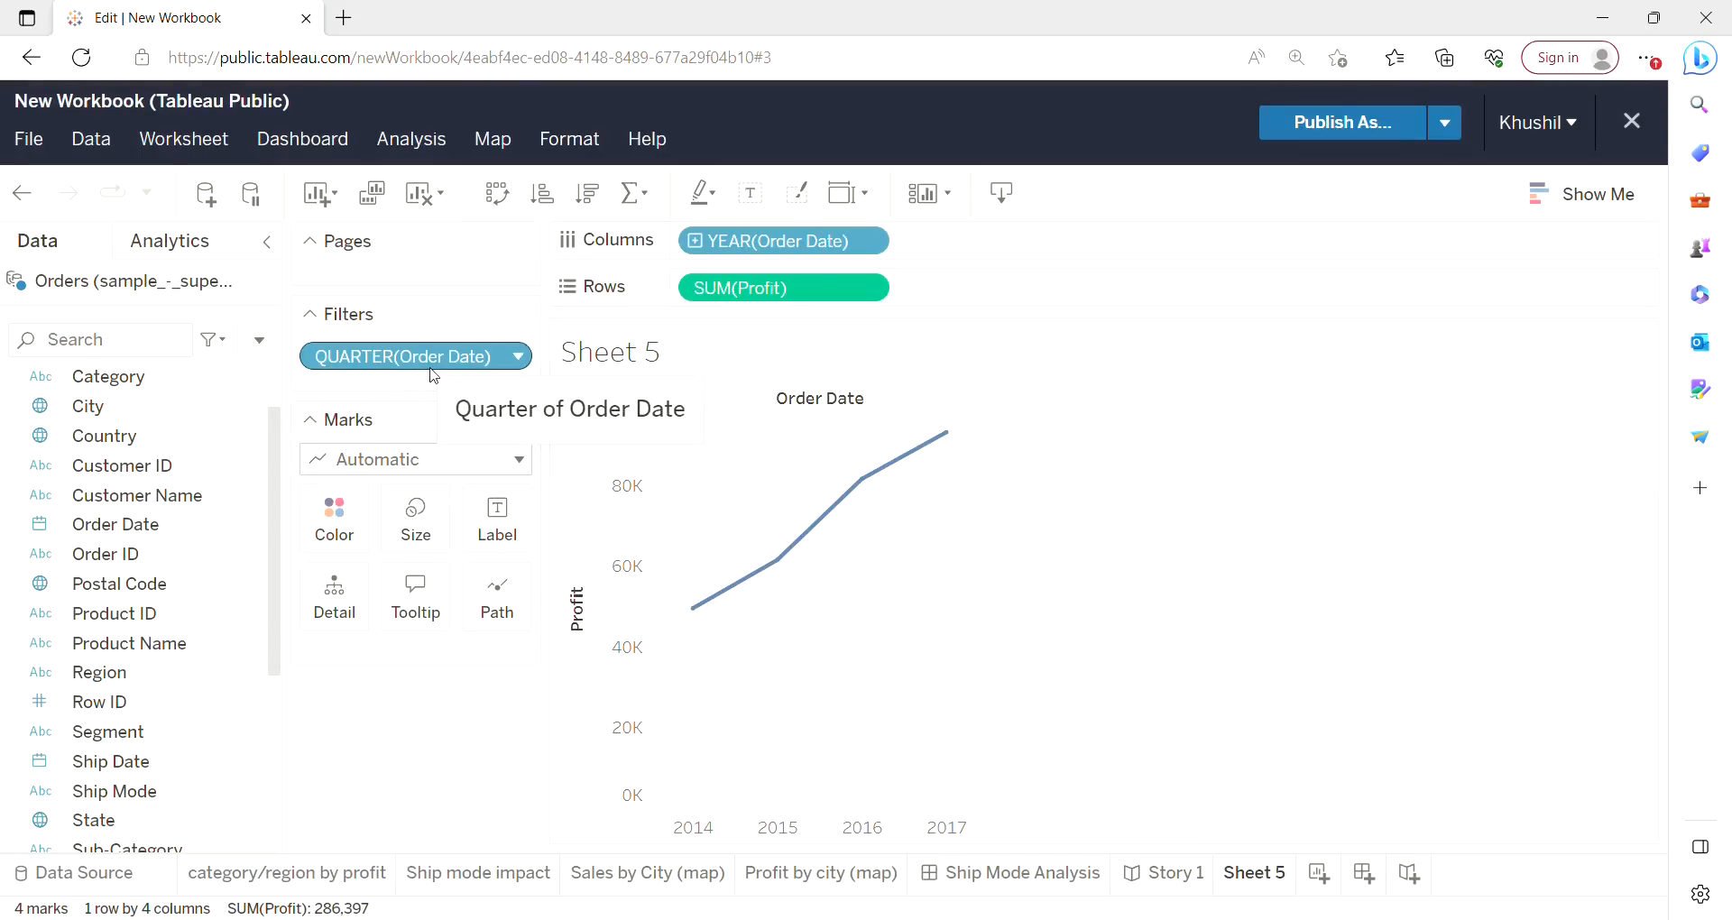
Move the quarter field onto Columns to turn the chart into a continuous quarterly profit line.
{"action": "left_click_drag", "start_coordinate": [433, 361], "coordinate": [1018, 259]}
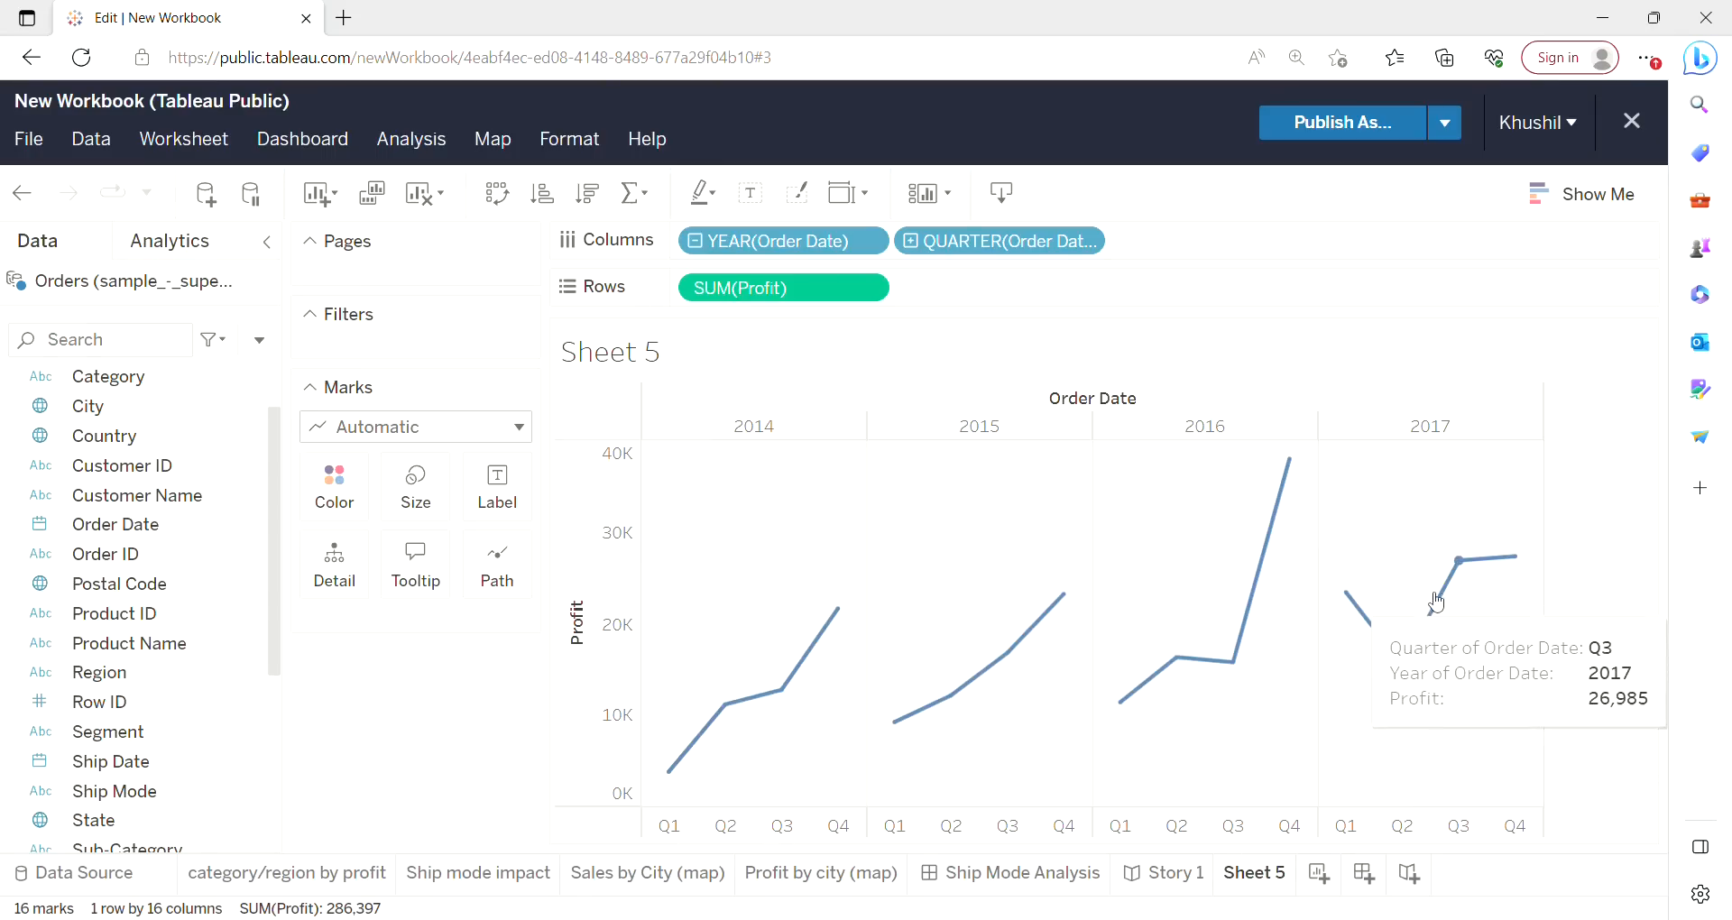
{"action": "left_click", "coordinate": [1571, 198]}
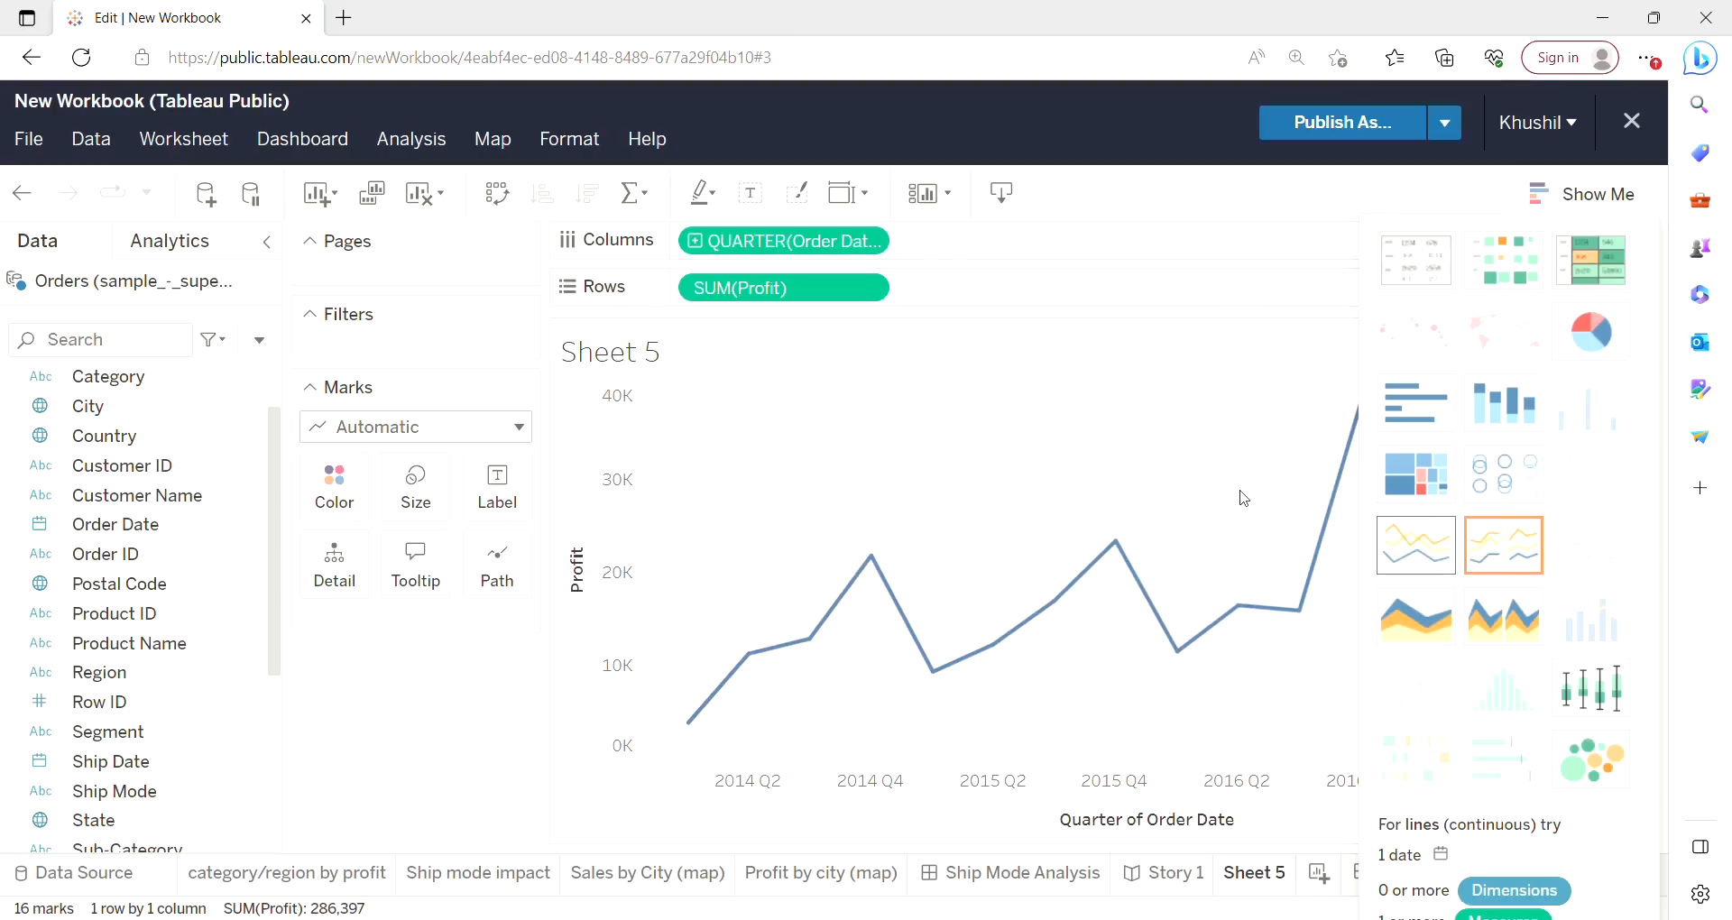
{"action": "left_click", "coordinate": [1571, 195]}
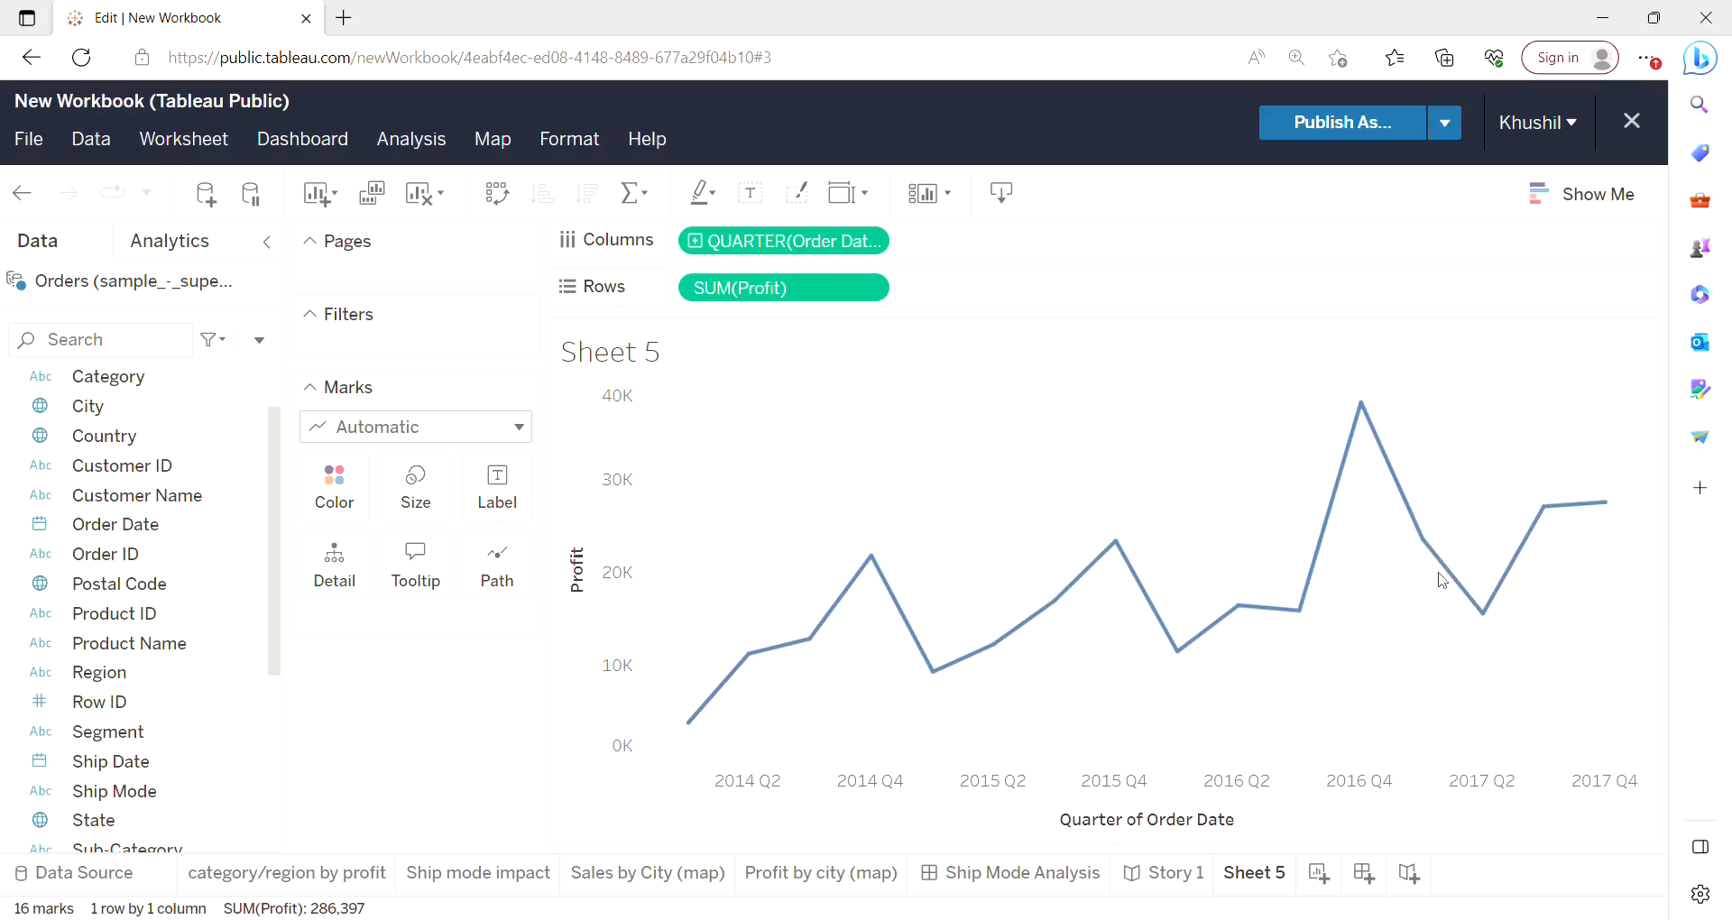
Rename the worksheet to Profit Trend.
{"action": "right_click", "coordinate": [1252, 890]}
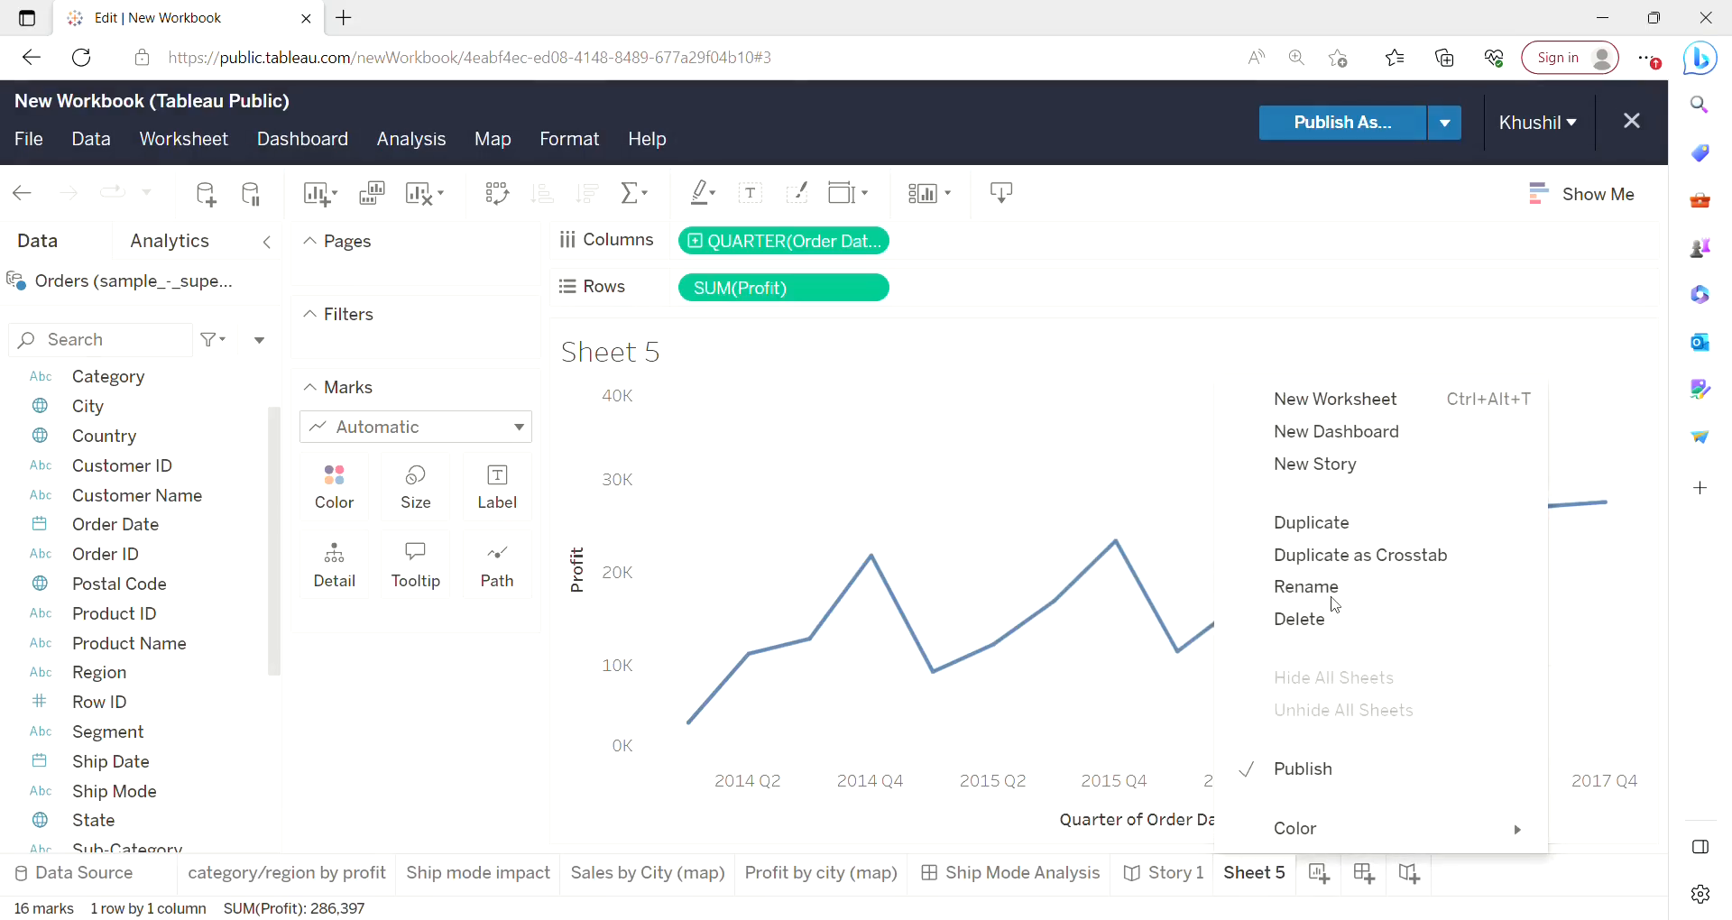
{"action": "left_click", "coordinate": [1328, 602]}
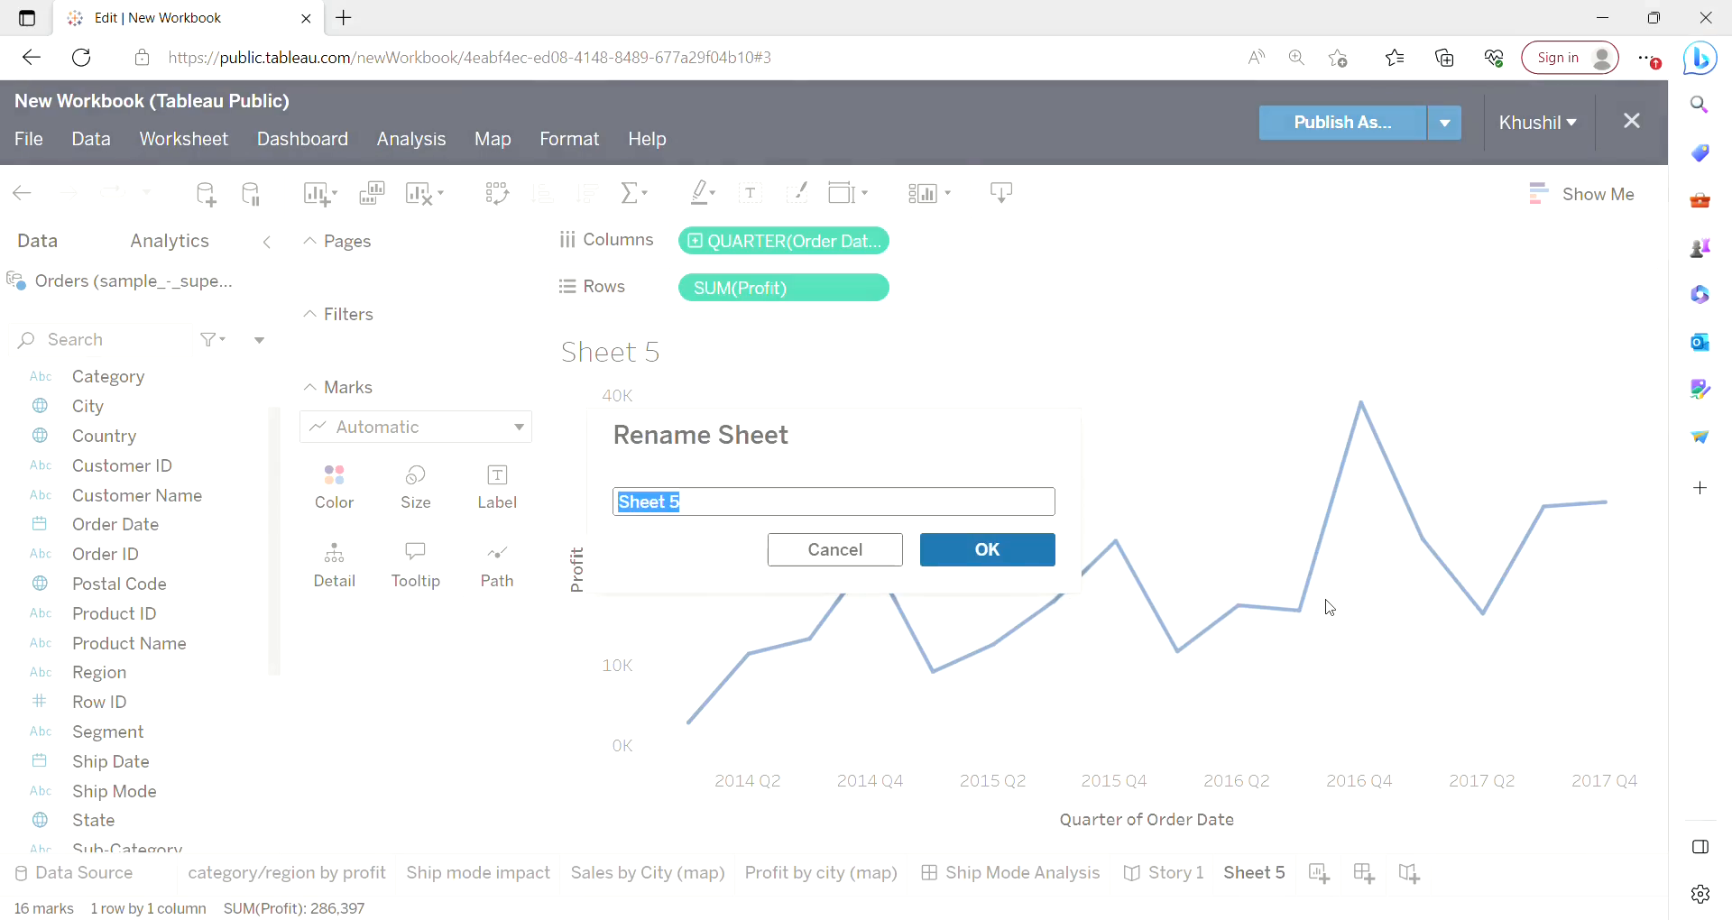
{"action": "key", "text": "BackSpace"}
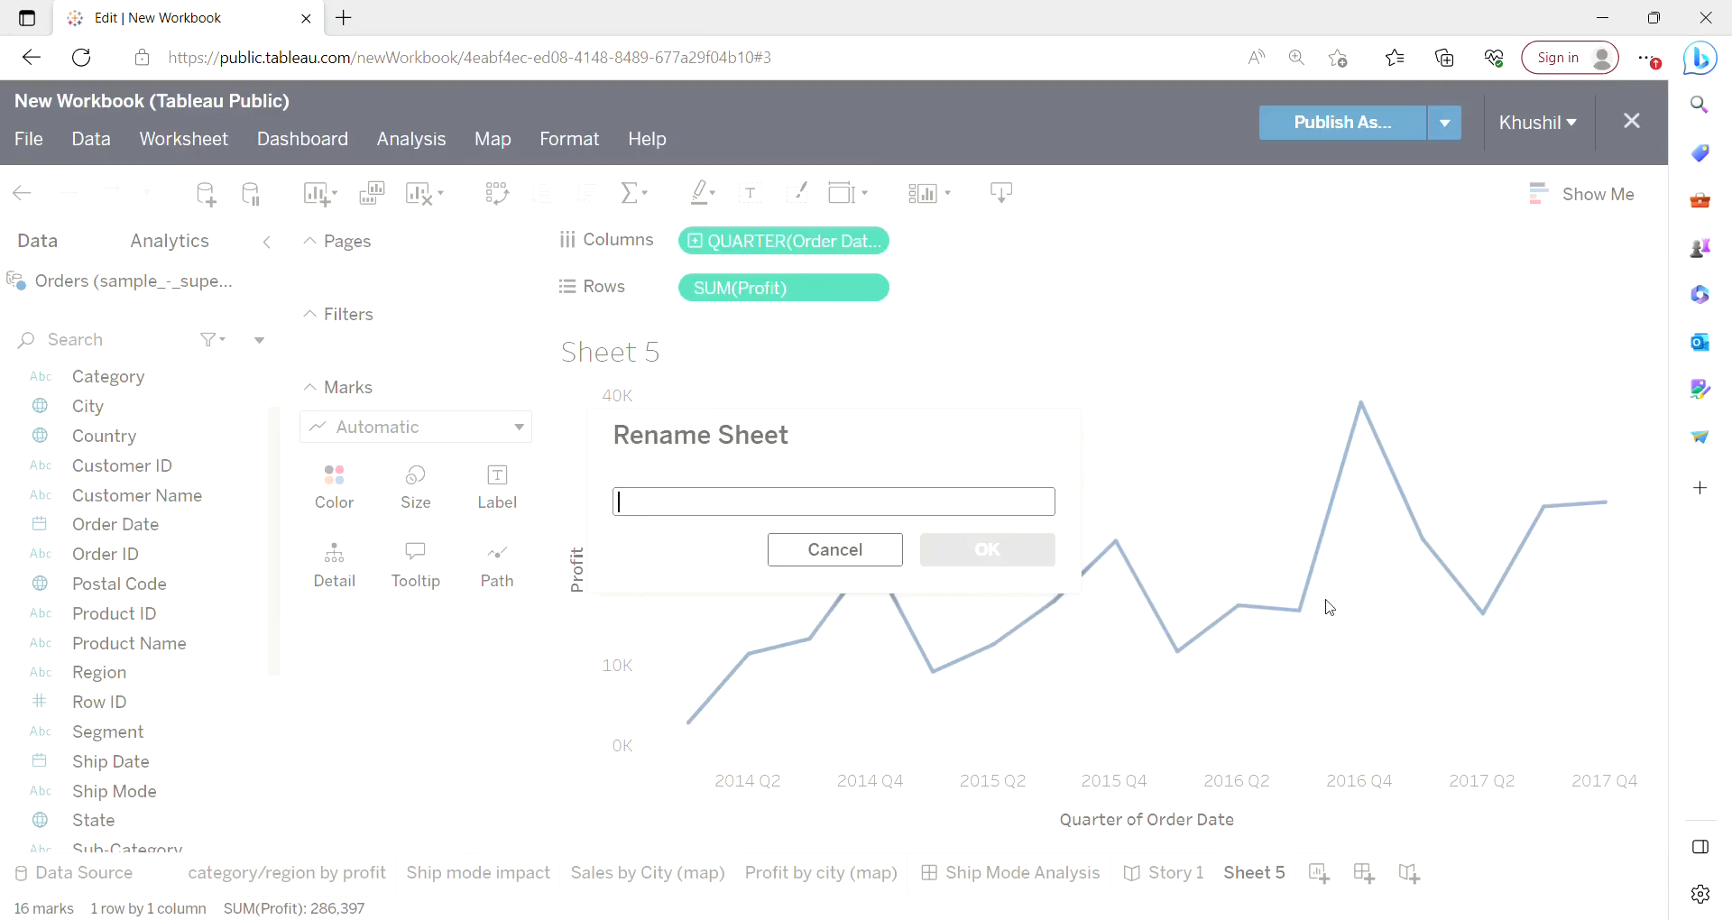
{"action": "type", "text": "PZro"}
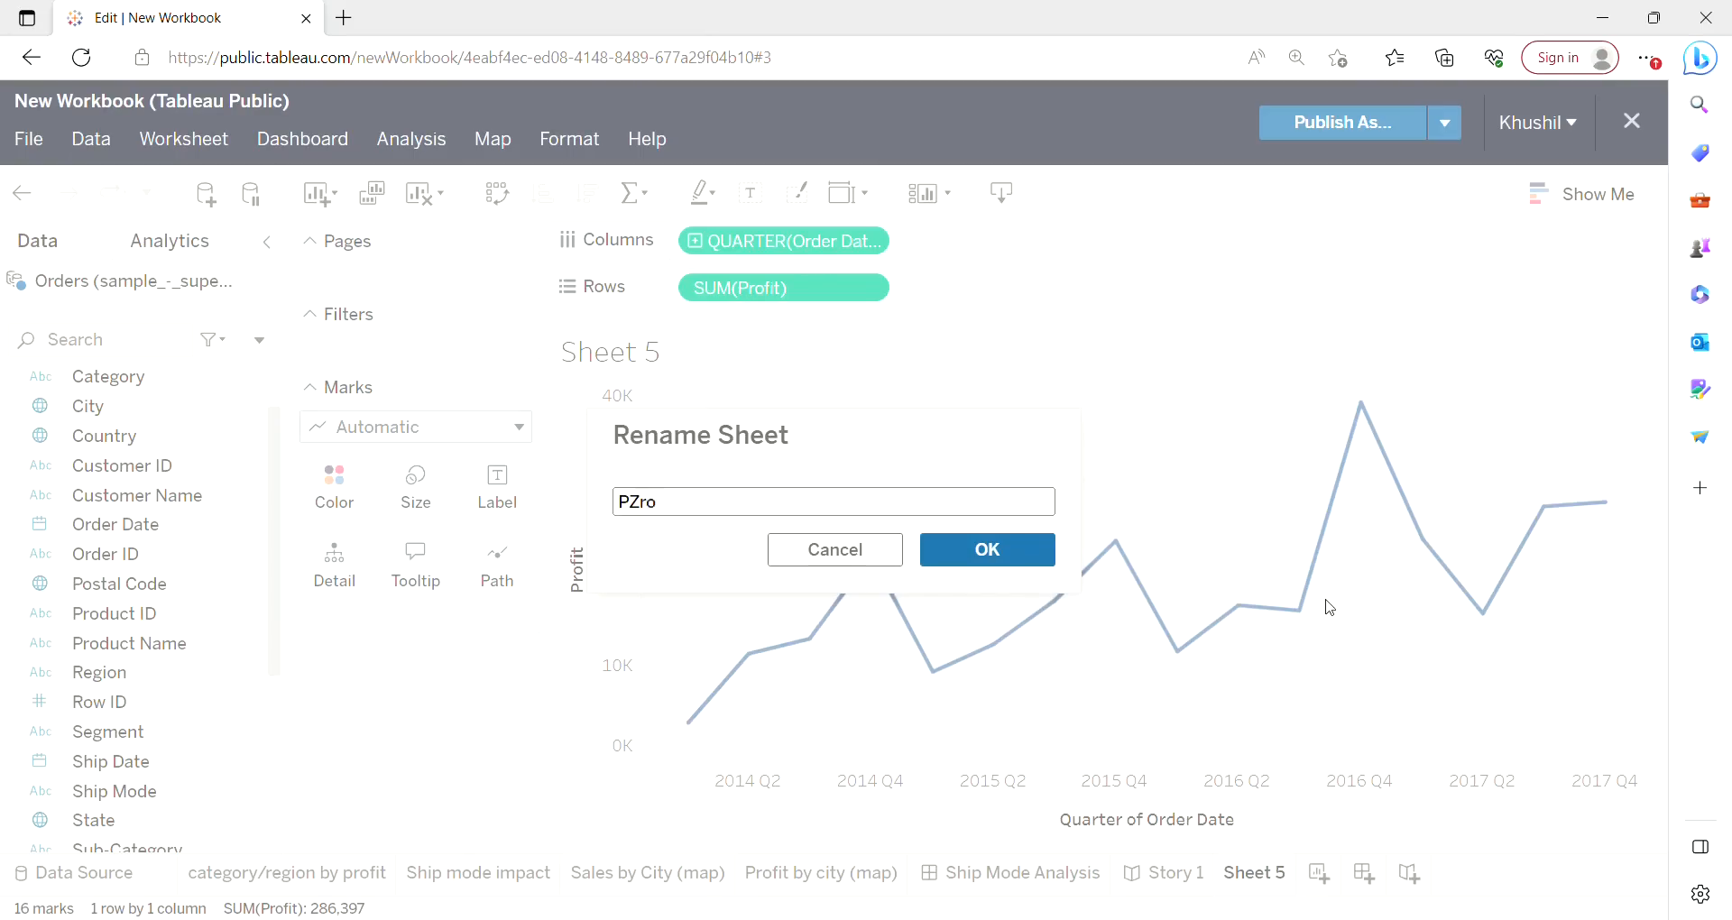
{"action": "key", "text": "BackSpace"}
{"action": "key", "text": "BackSpace"}
{"action": "key", "text": "BackSpace"}
{"action": "type", "text": "ro"}
{"action": "left_click", "coordinate": [1001, 554]}
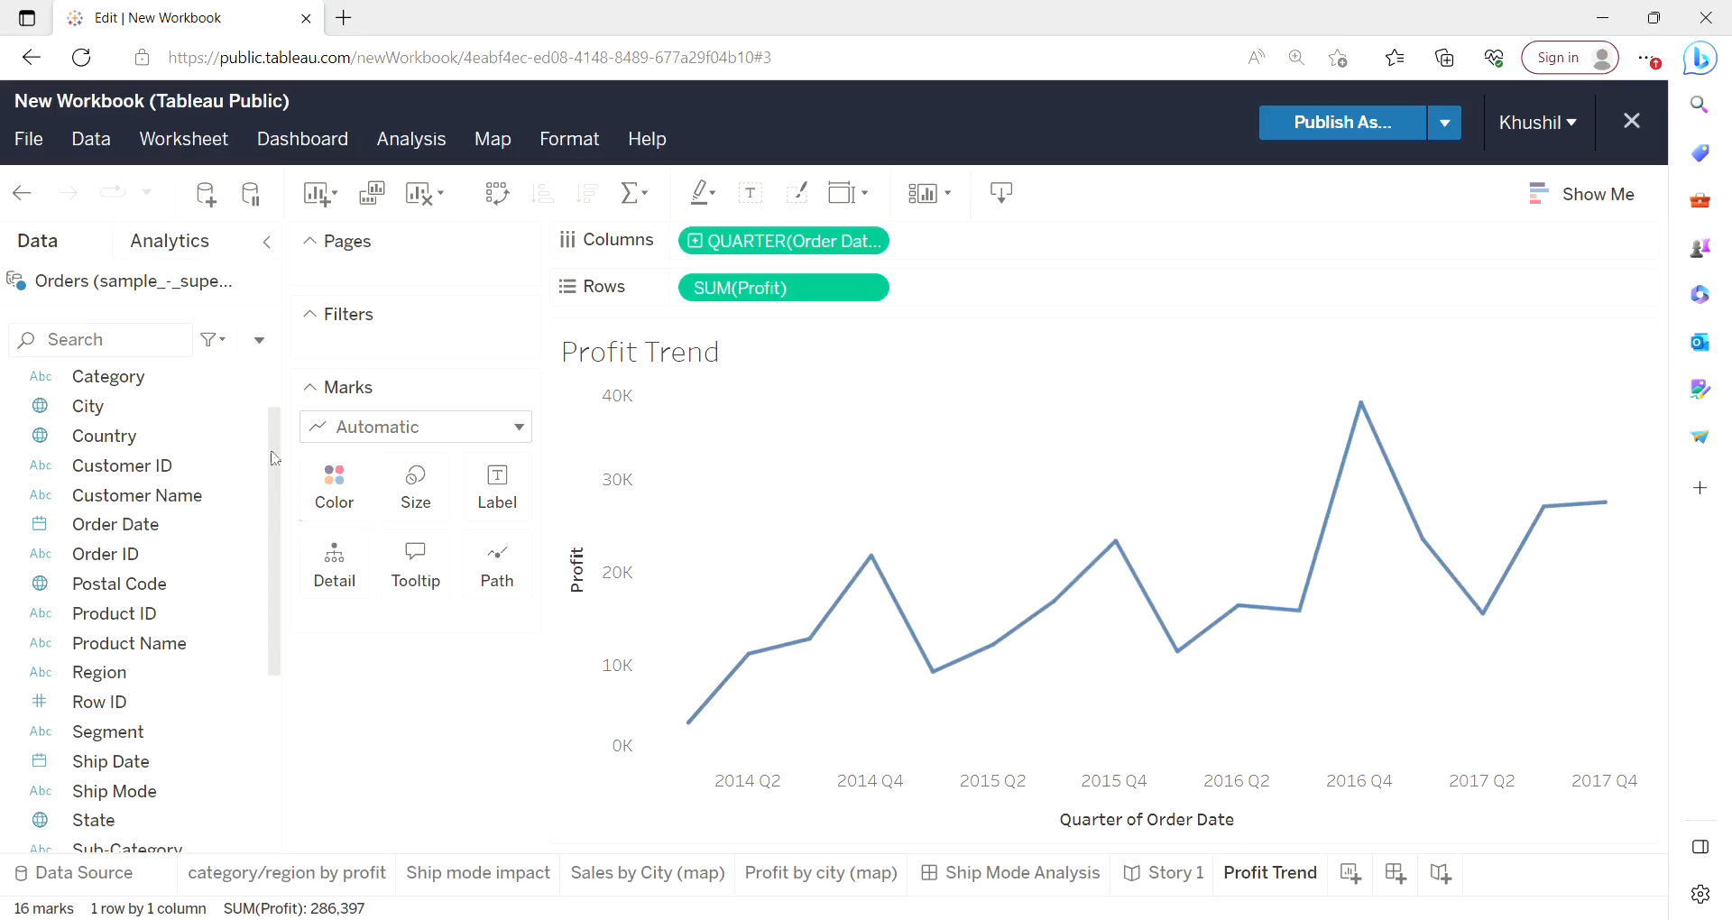
Create a new worksheet and add an Order Date filter by Months with all months selected.
{"action": "left_click_drag", "start_coordinate": [280, 457], "coordinate": [275, 514]}
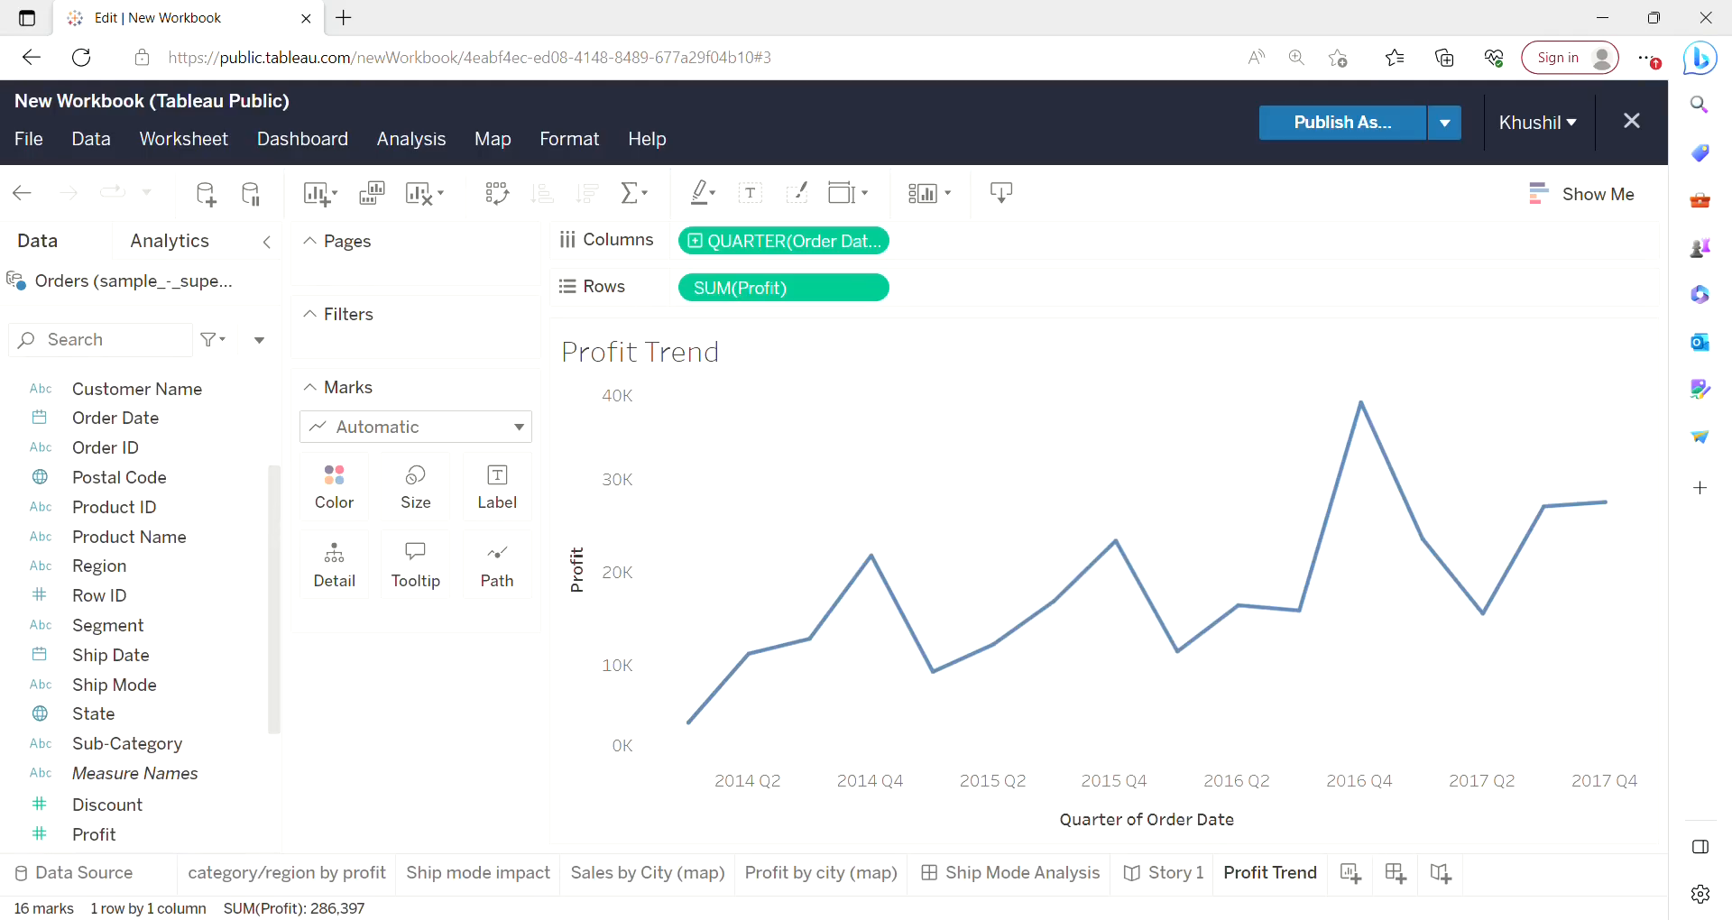
{"action": "left_click", "coordinate": [1351, 872]}
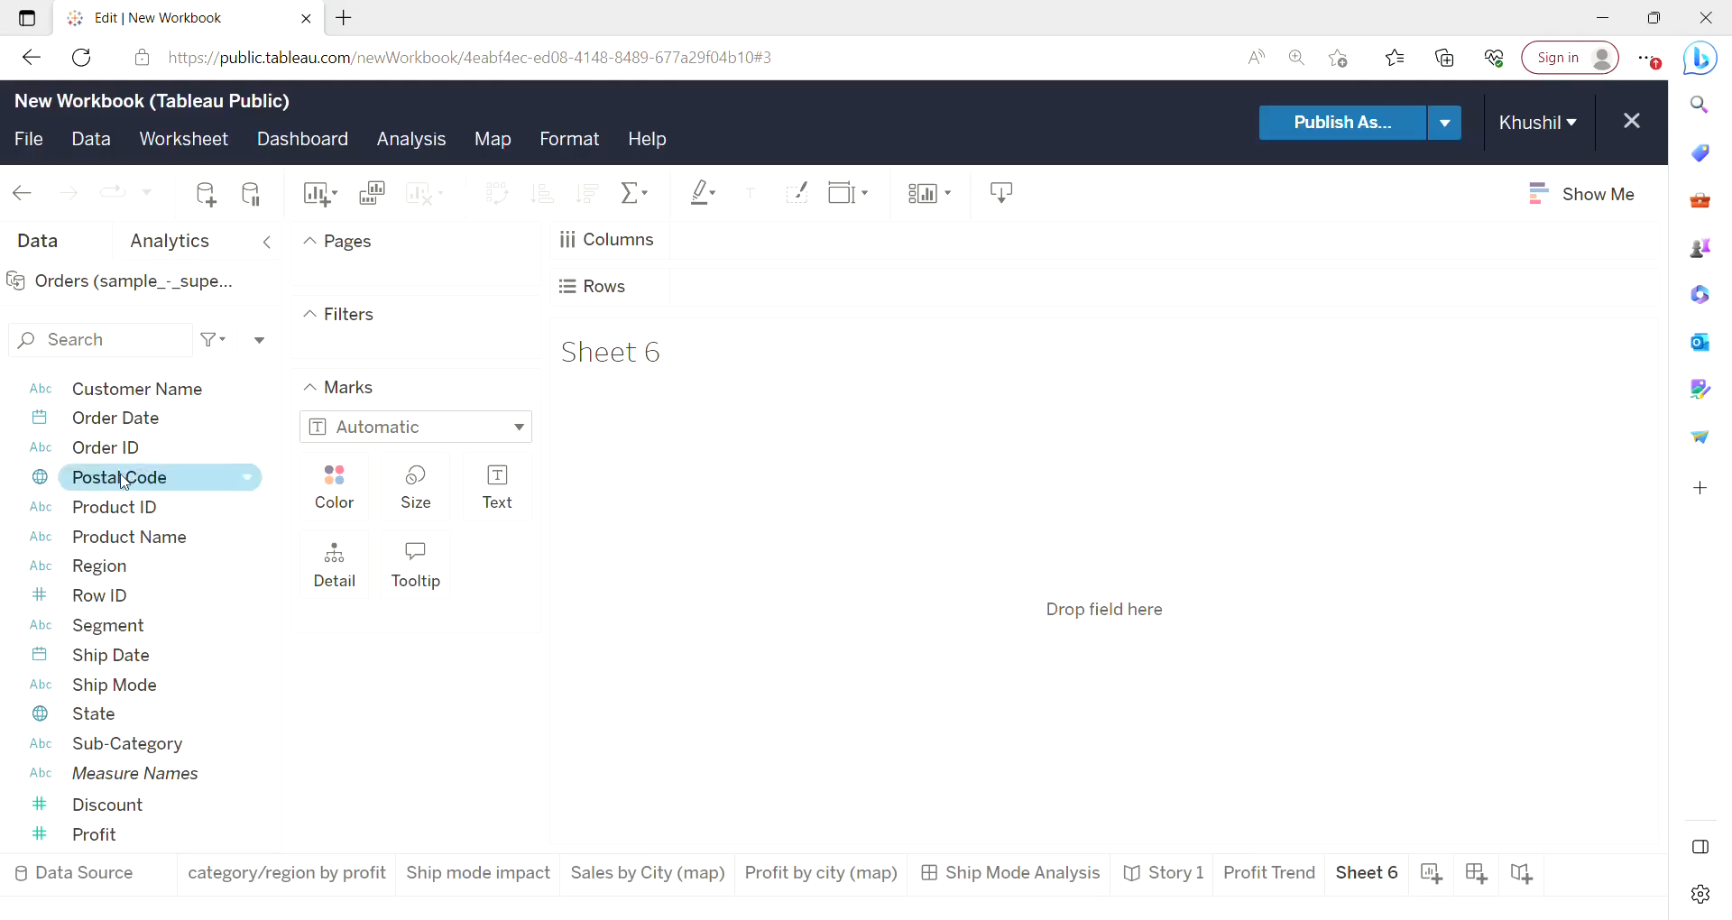
{"action": "left_click_drag", "start_coordinate": [158, 426], "coordinate": [416, 352]}
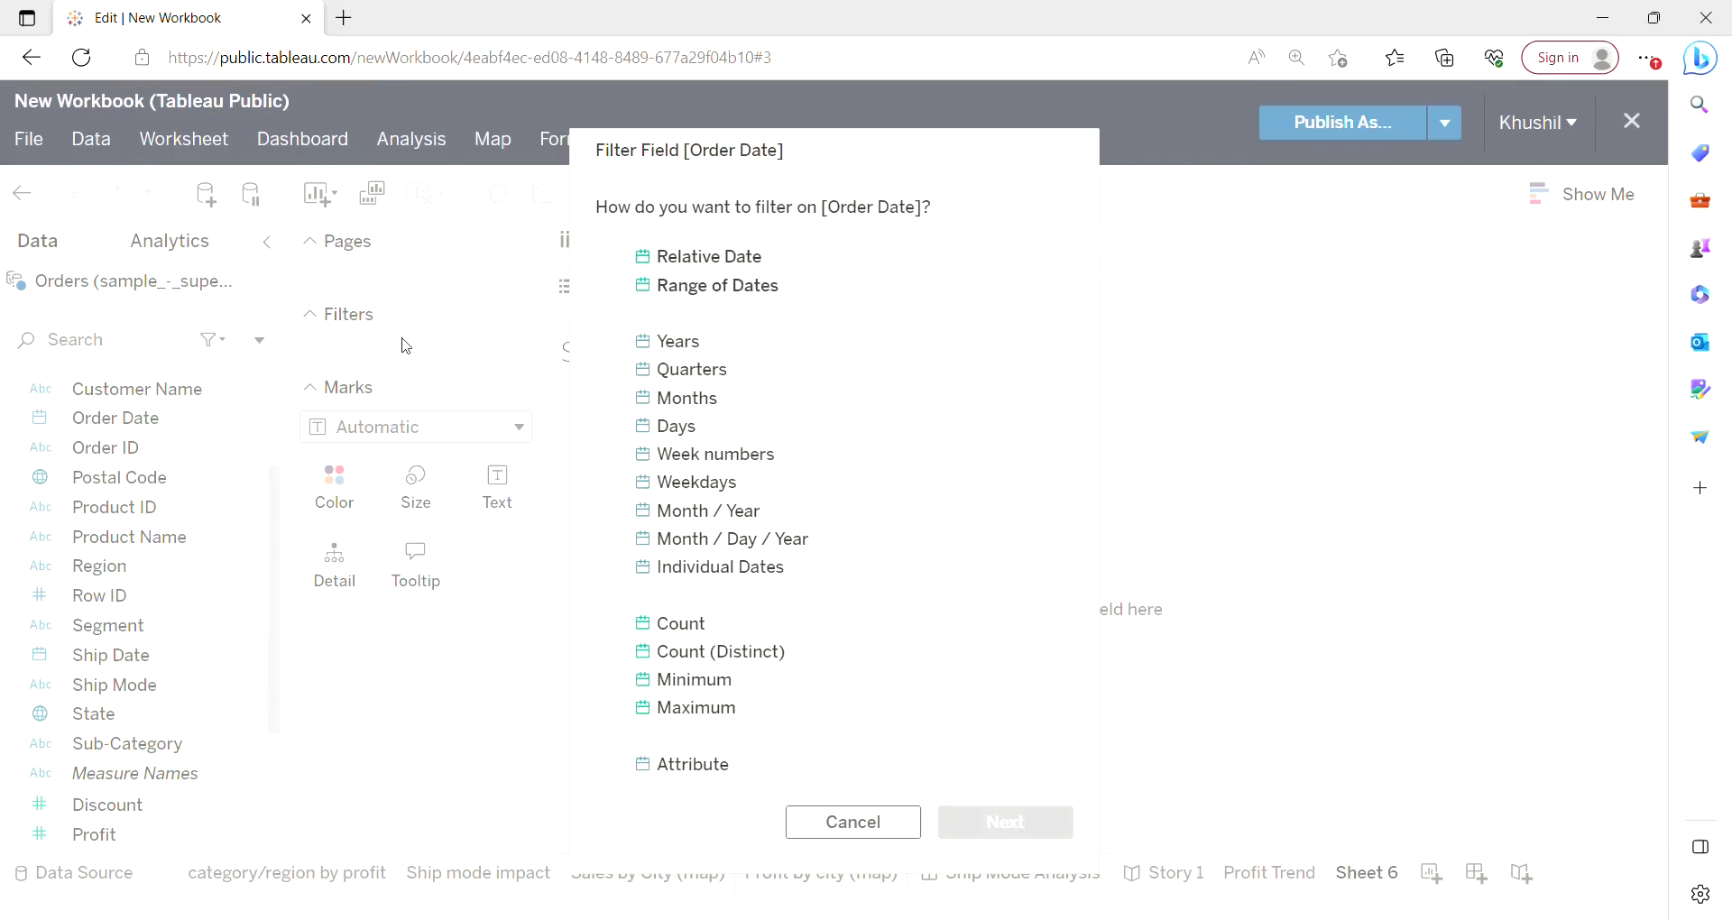
{"action": "left_click", "coordinate": [692, 402]}
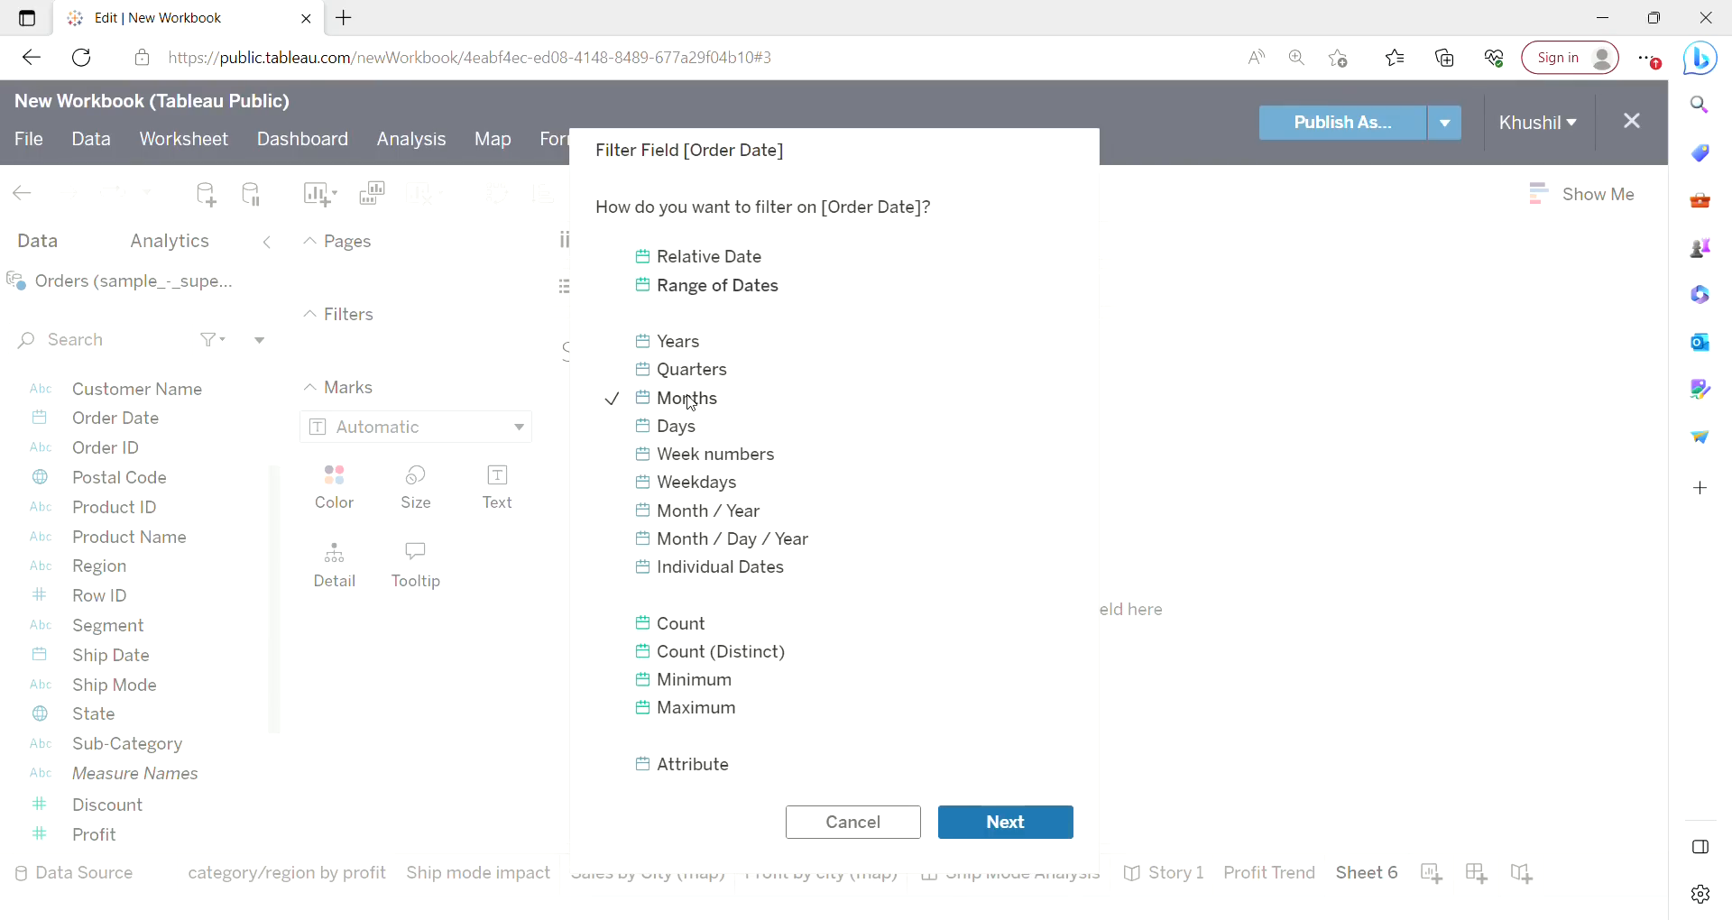
{"action": "left_click", "coordinate": [1008, 824]}
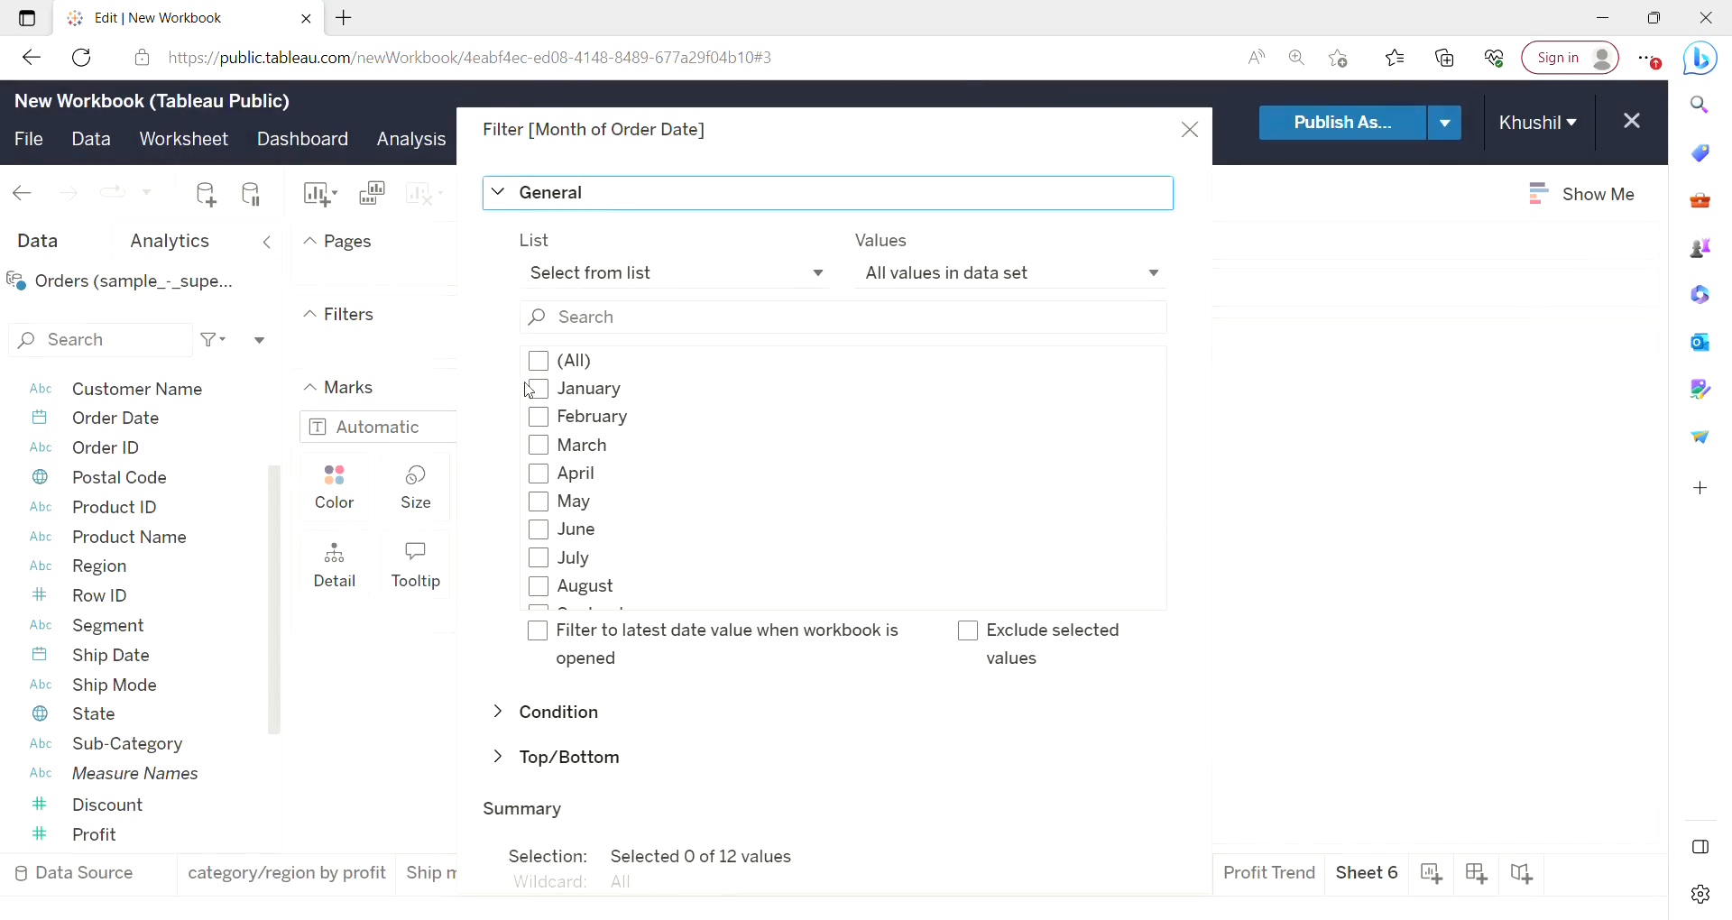
{"action": "left_click", "coordinate": [544, 371]}
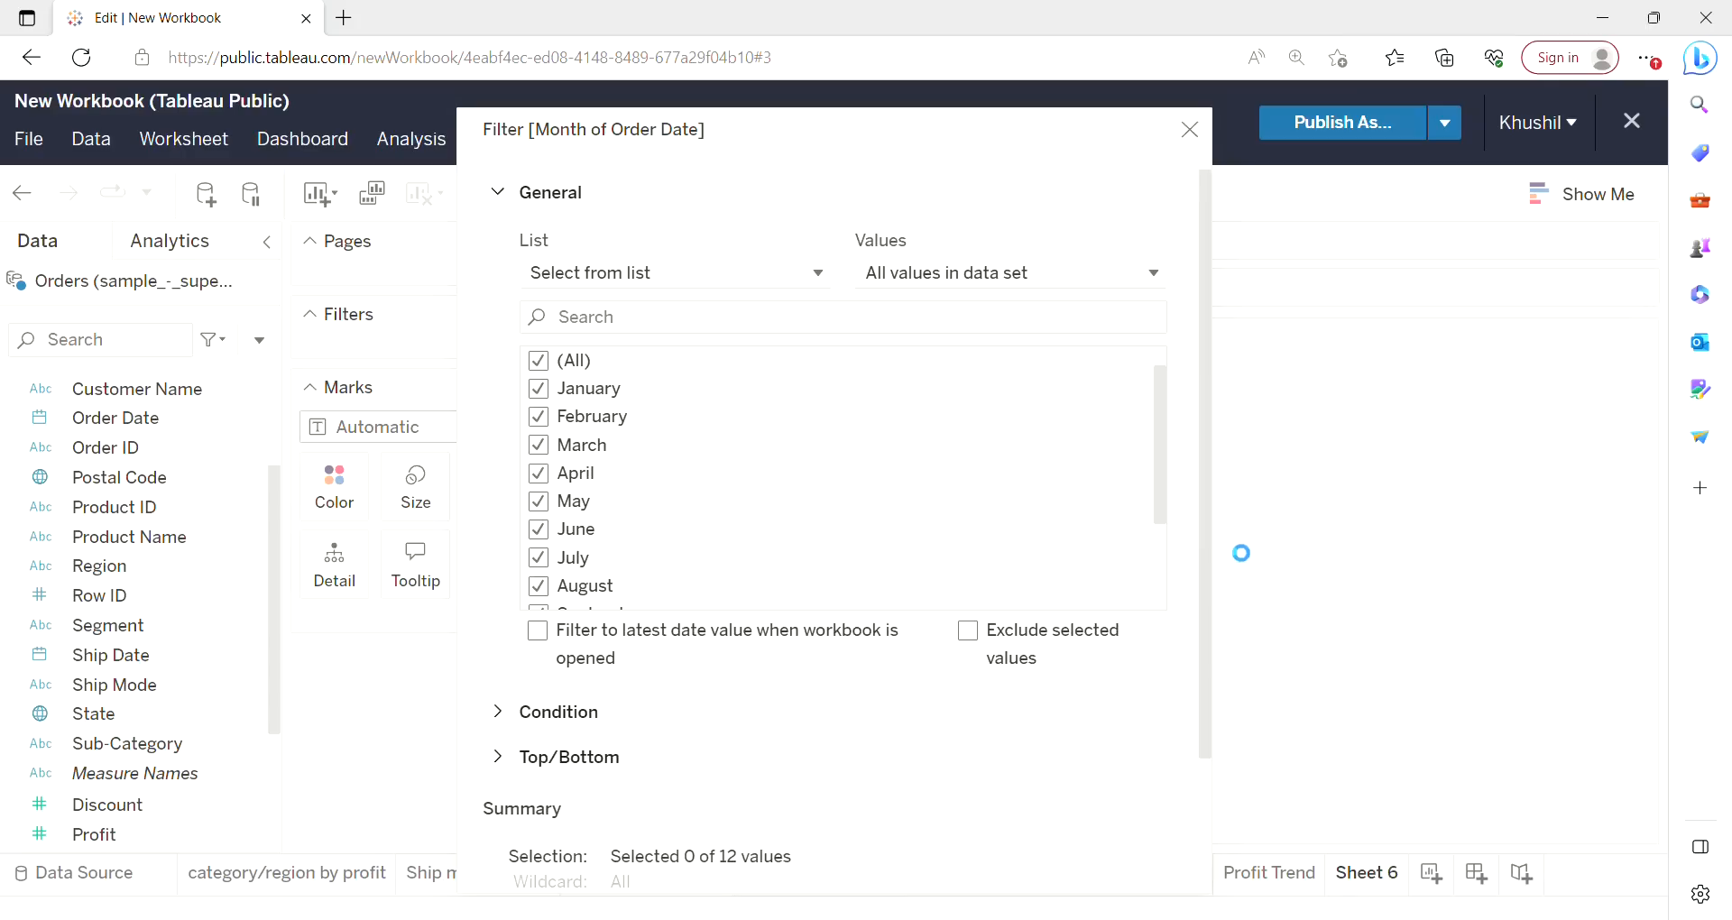
{"action": "left_click_drag", "start_coordinate": [1204, 492], "coordinate": [1199, 599]}
{"action": "left_click", "coordinate": [1109, 857]}
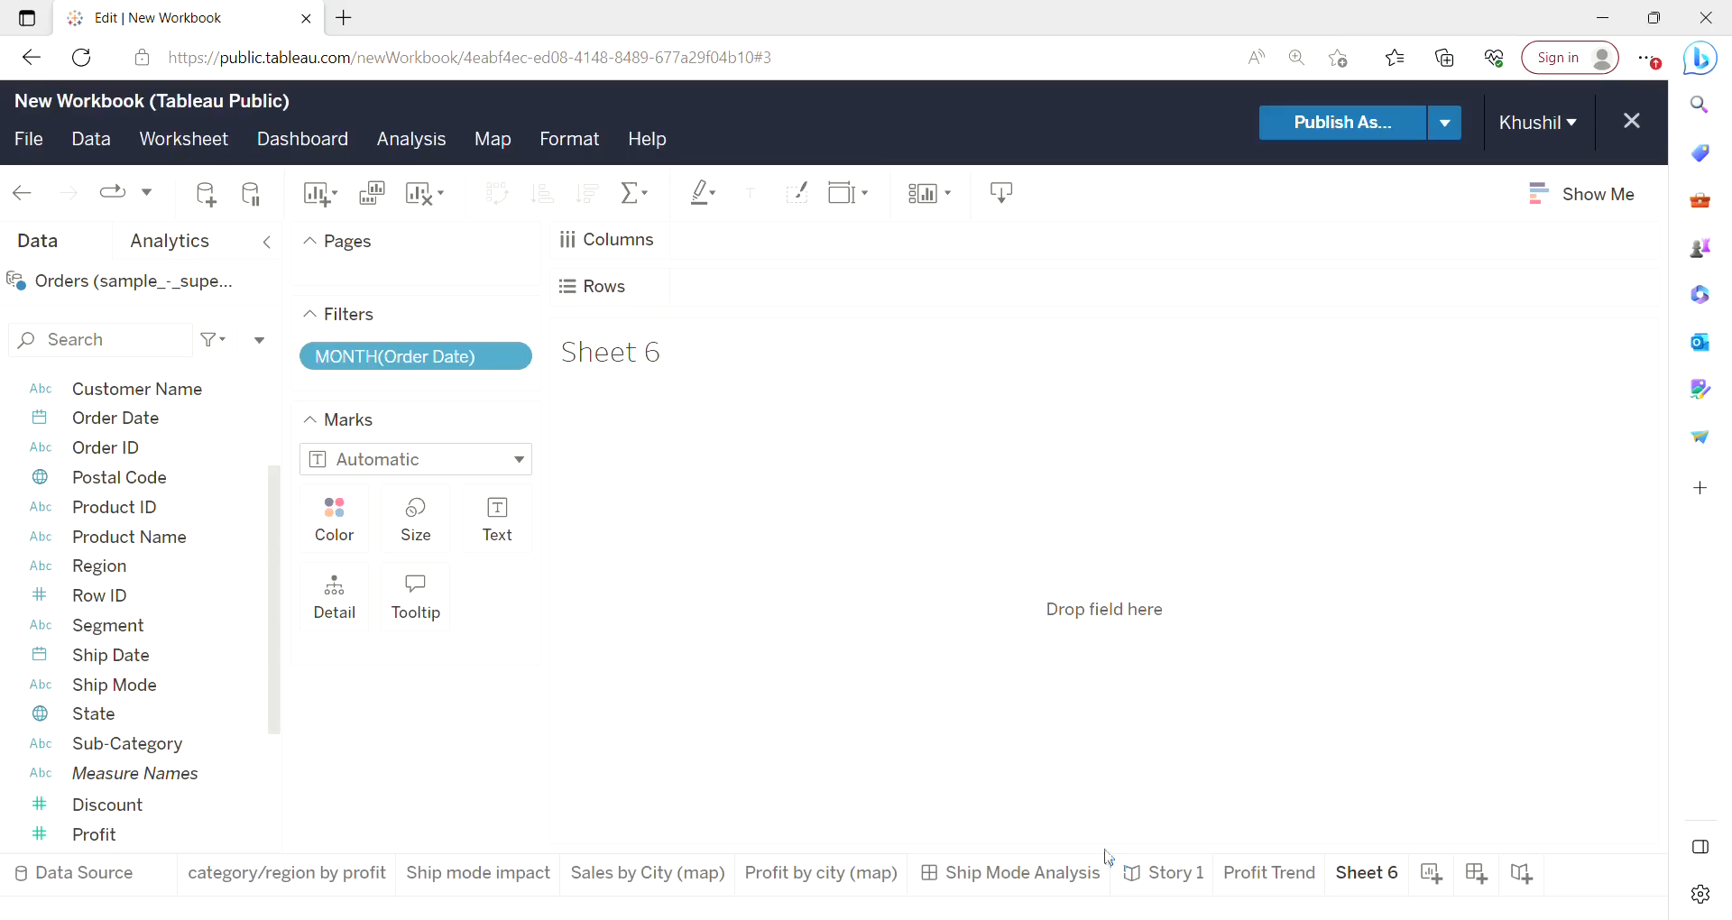
Show the Month of Order Date filter on the sheet as a multiple-values dropdown control.
{"action": "left_click", "coordinate": [522, 359]}
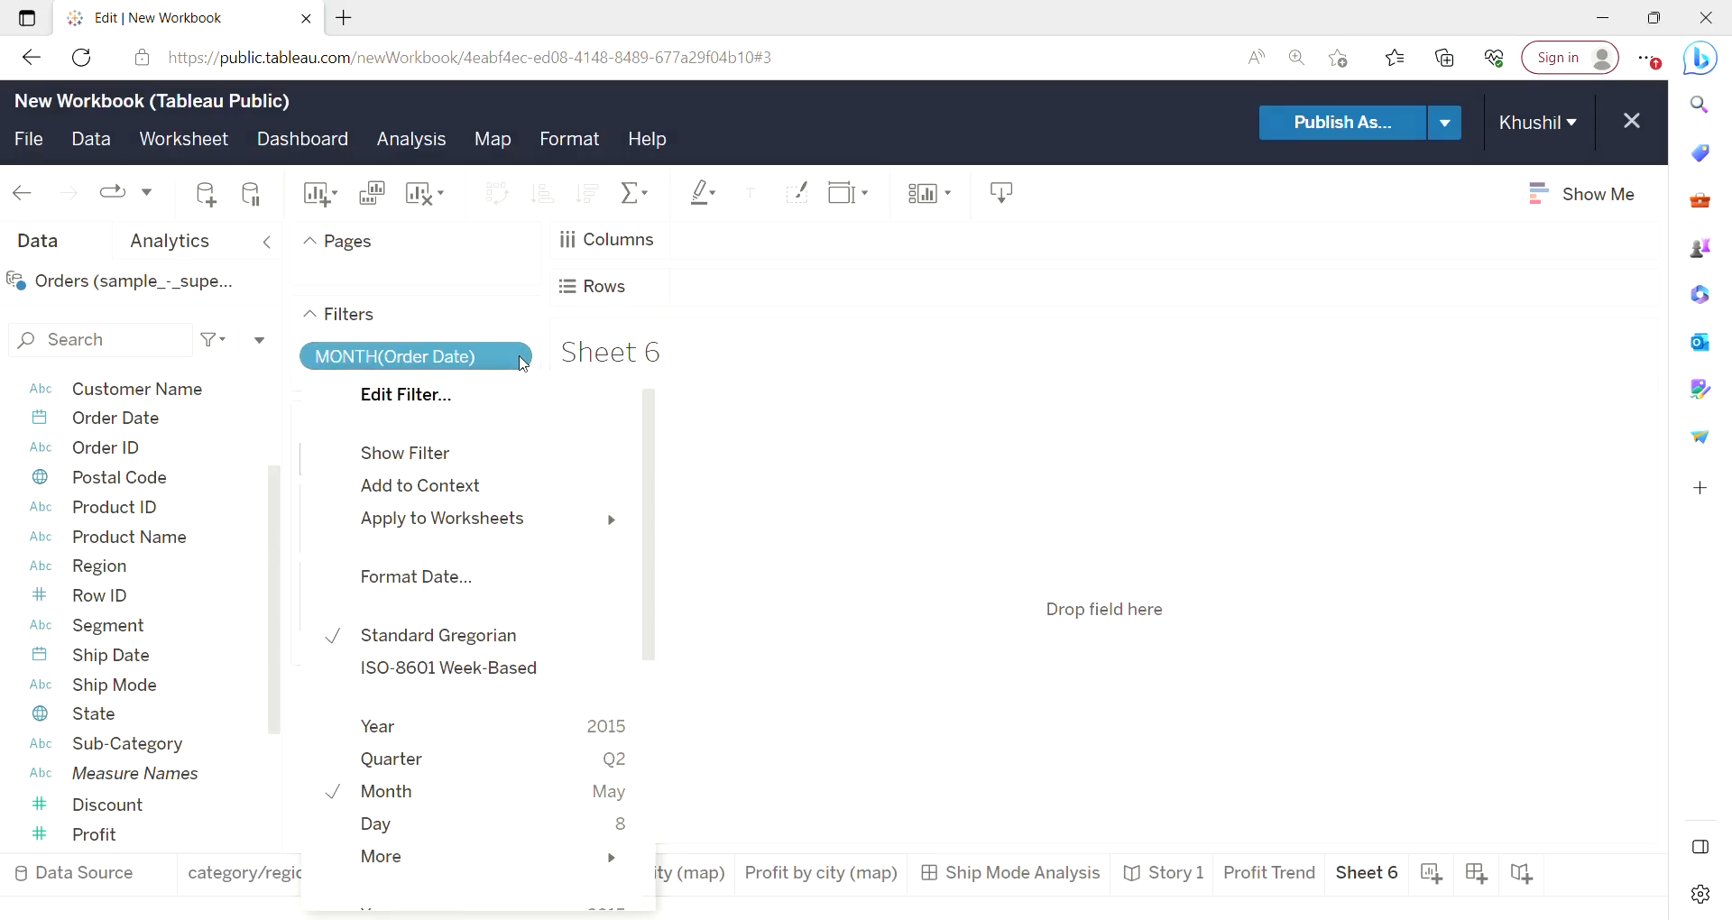
{"action": "left_click", "coordinate": [455, 460]}
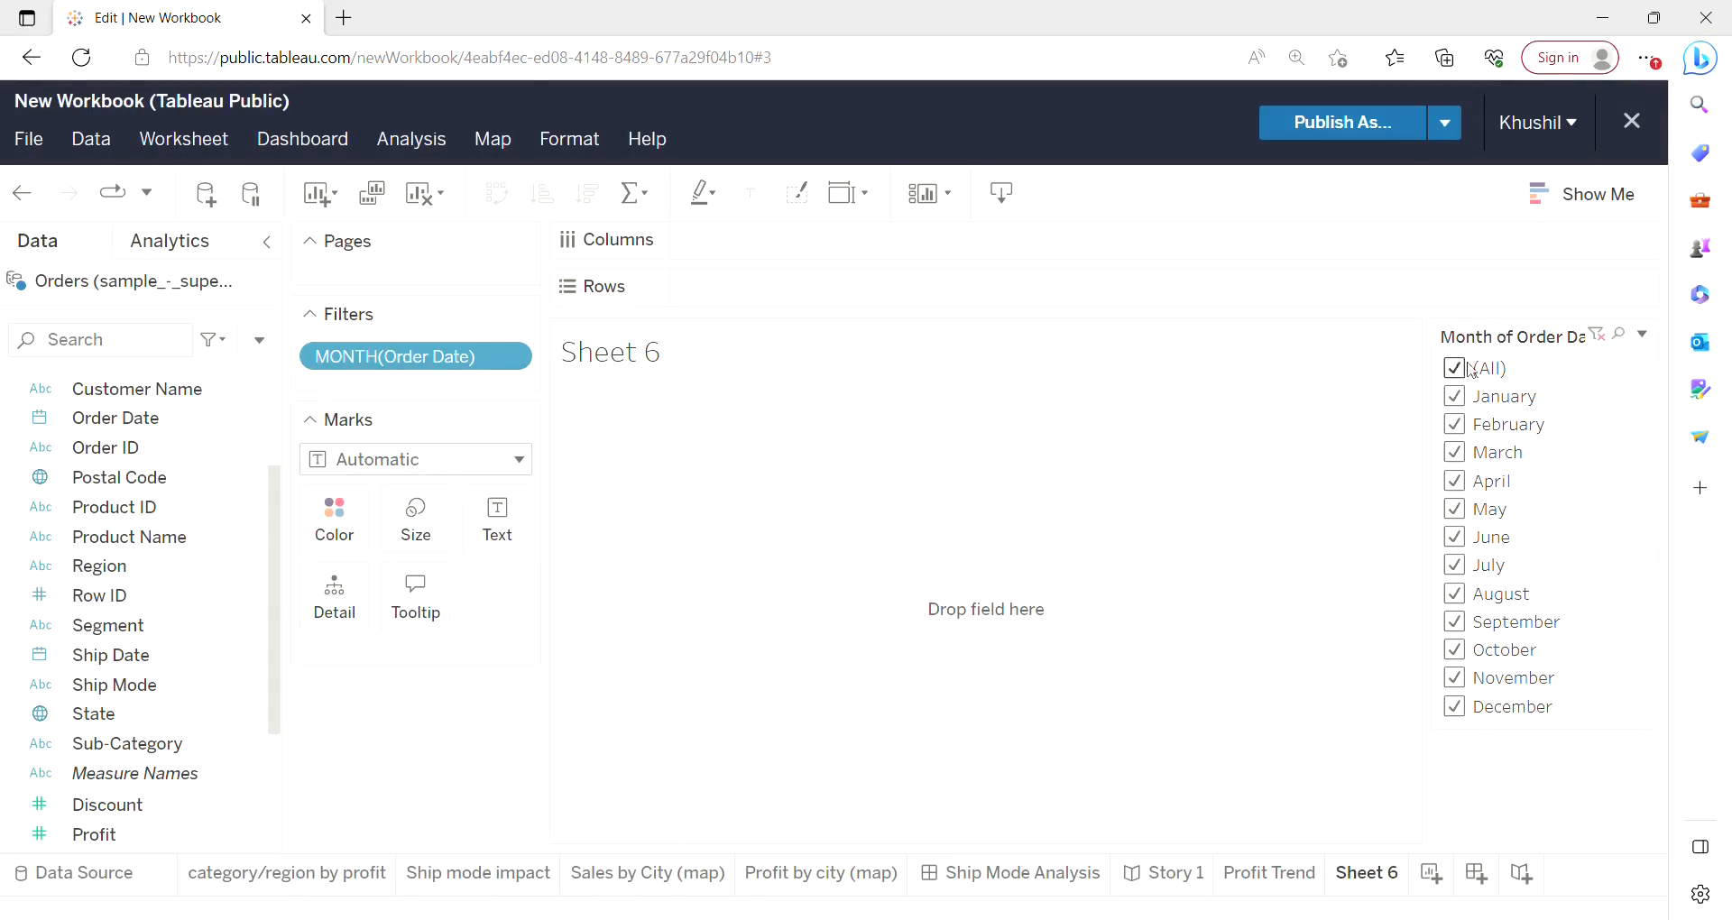
{"action": "left_click", "coordinate": [1644, 336]}
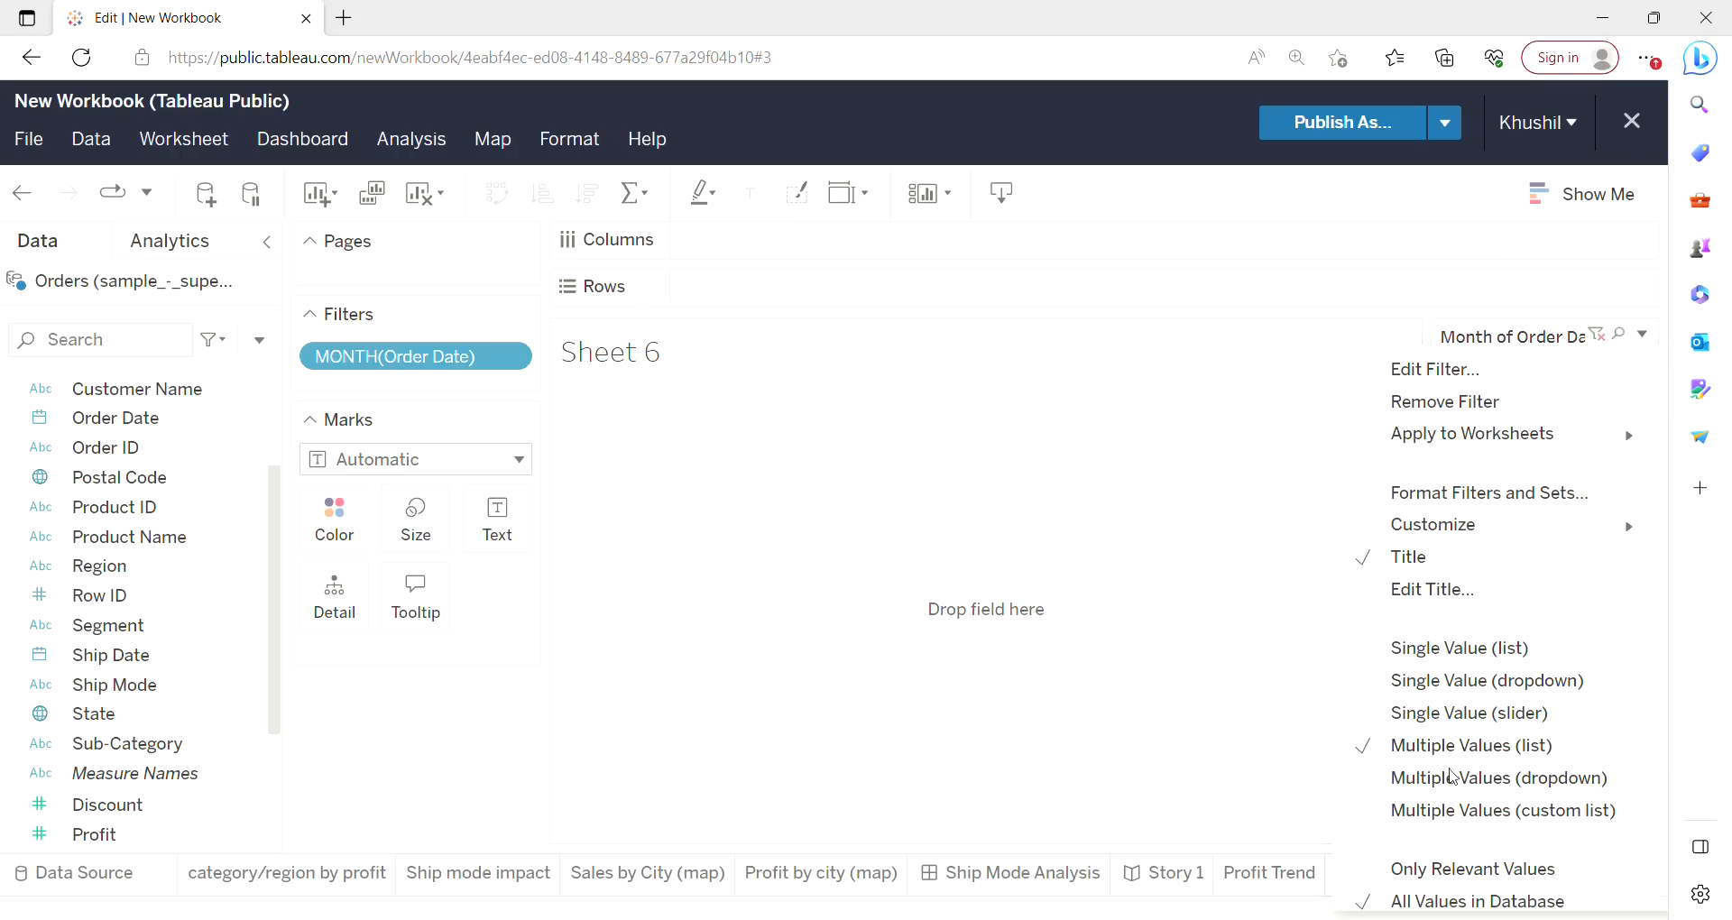
{"action": "left_click", "coordinate": [1501, 781]}
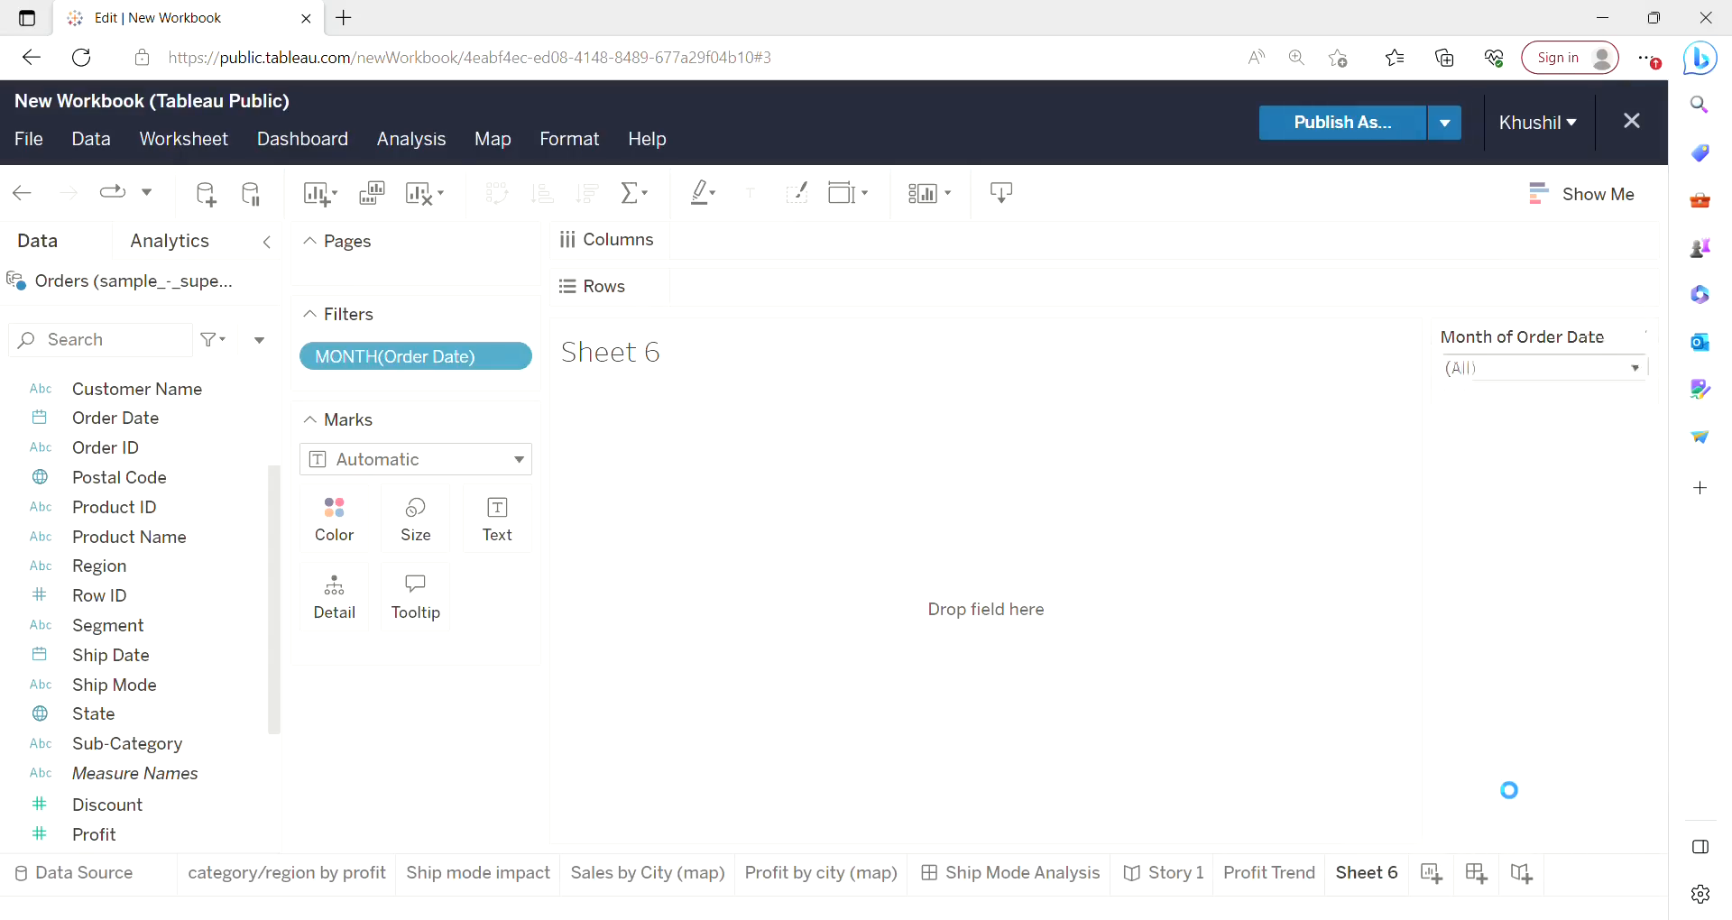
{"action": "left_click", "coordinate": [1640, 378]}
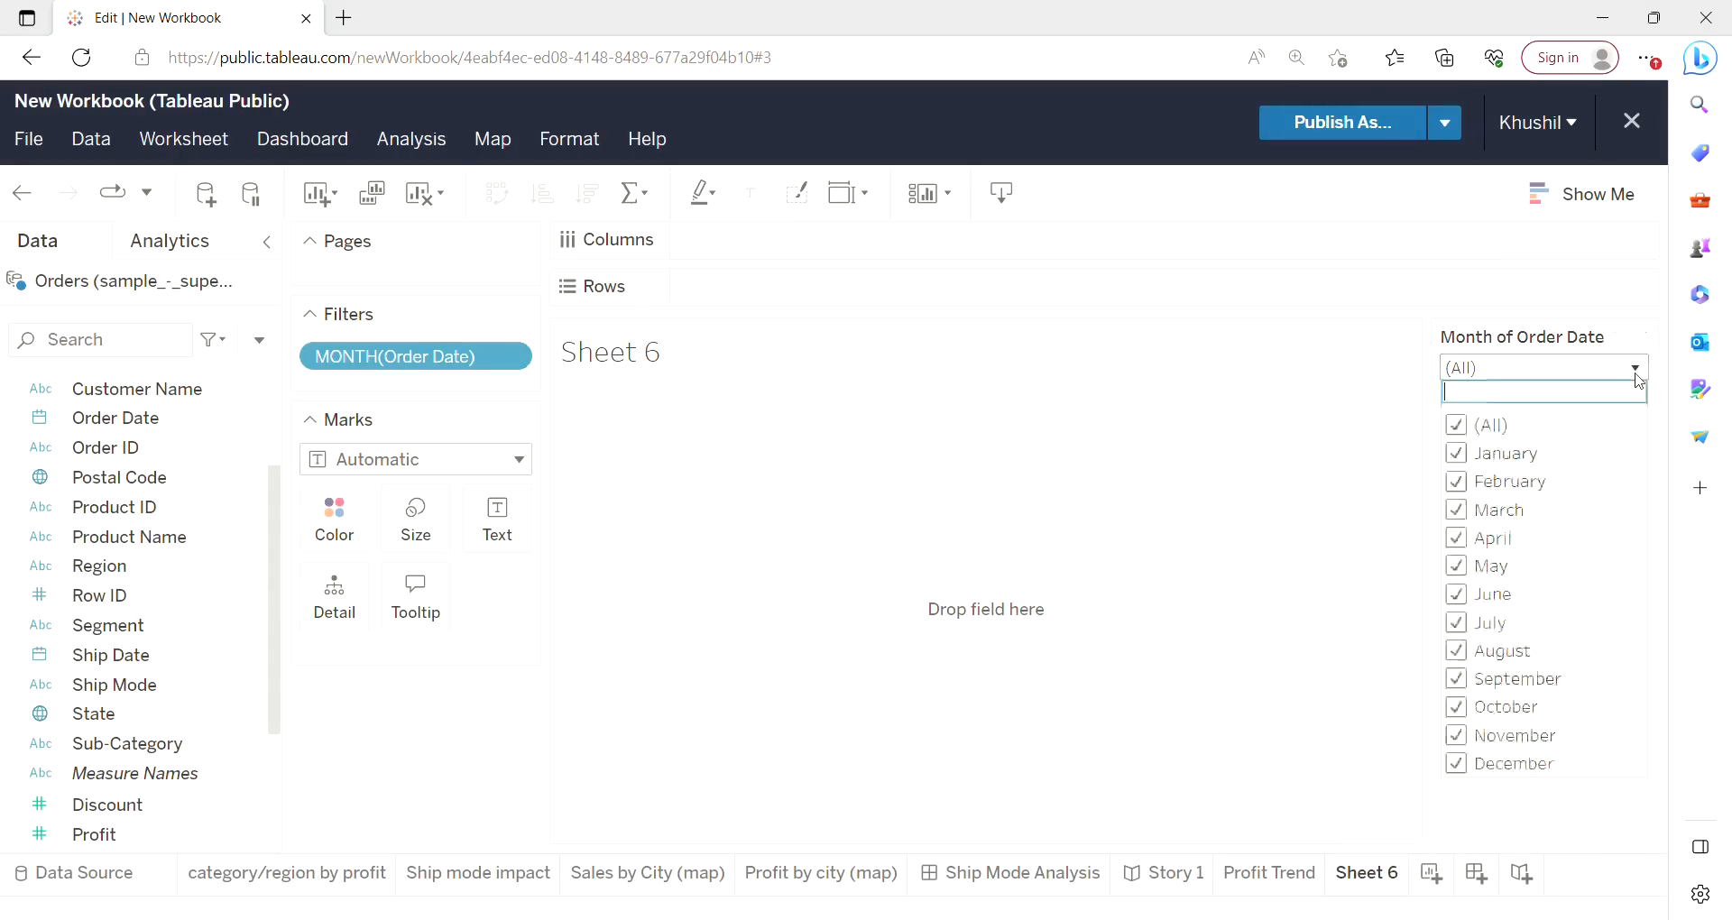
{"action": "left_click", "coordinate": [1639, 378]}
{"action": "left_click", "coordinate": [1639, 378]}
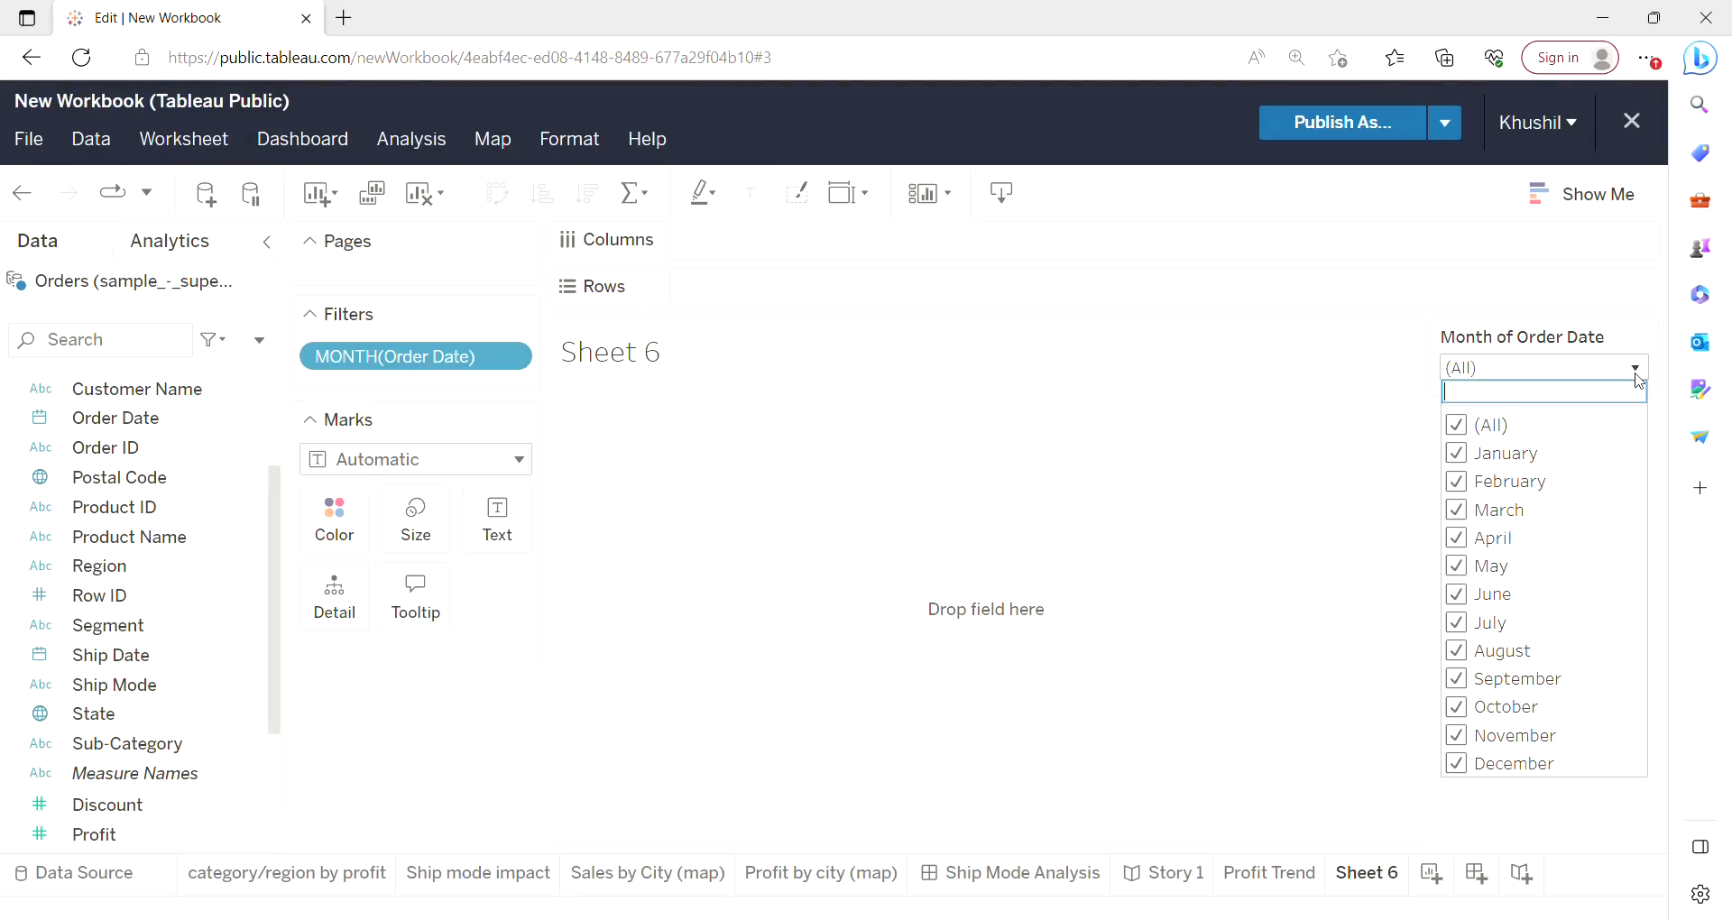
{"action": "left_click", "coordinate": [1639, 378]}
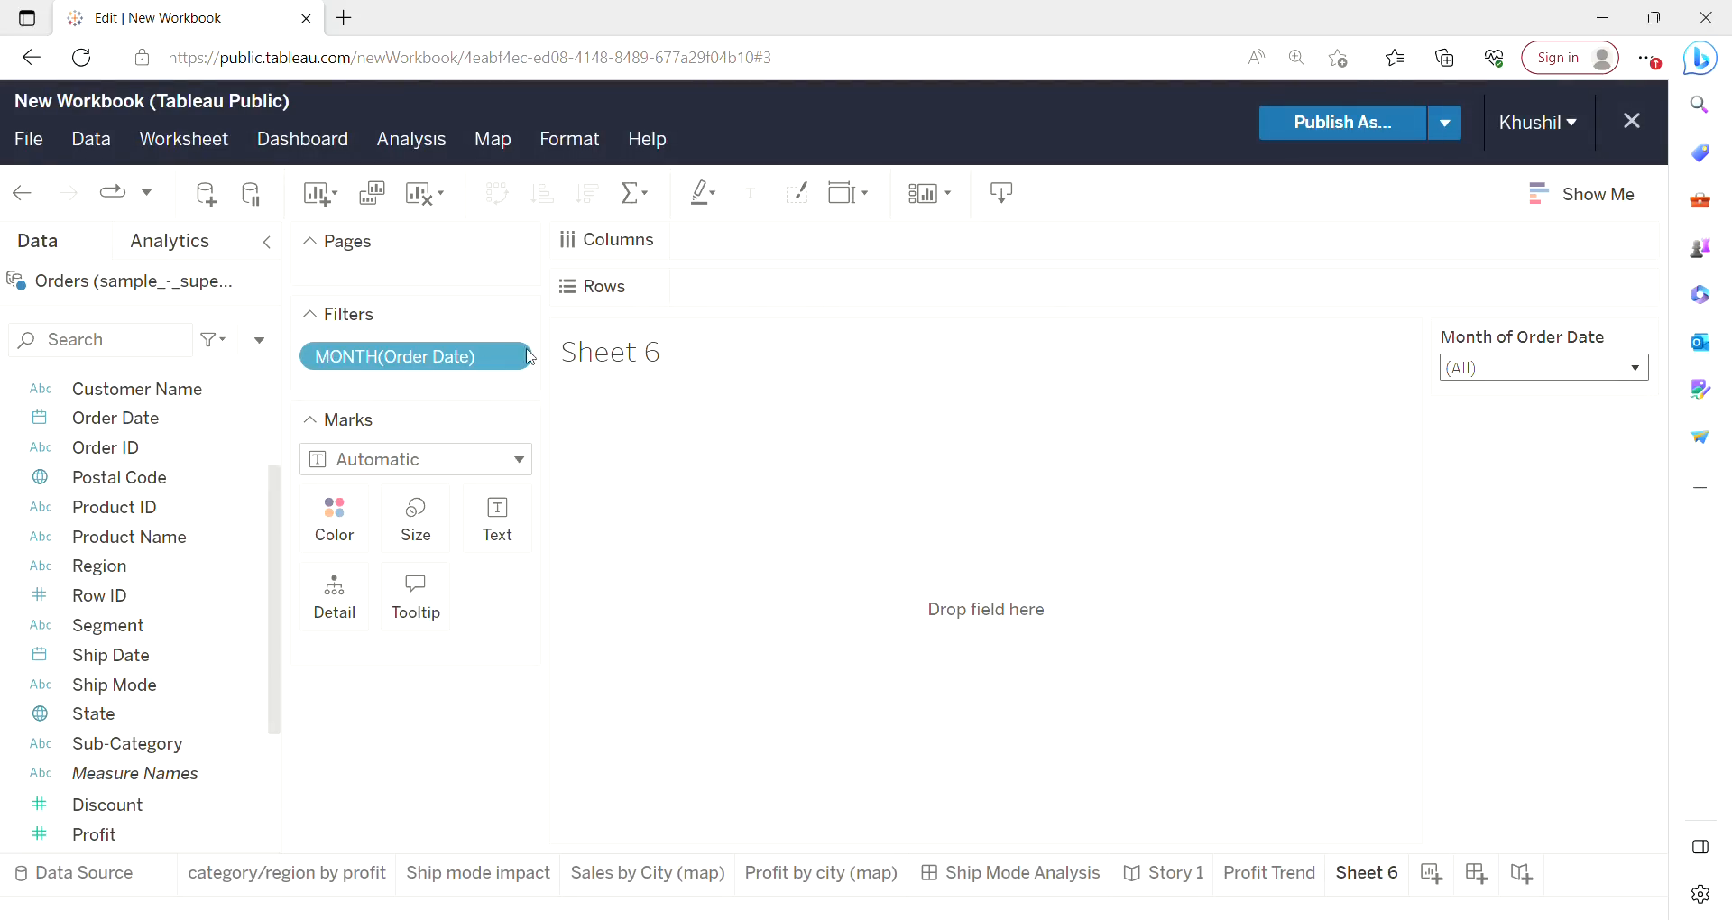
Build a yearly sales line chart with Order Date years on columns and Sales on rows.
{"action": "left_click_drag", "start_coordinate": [95, 430], "coordinate": [777, 296]}
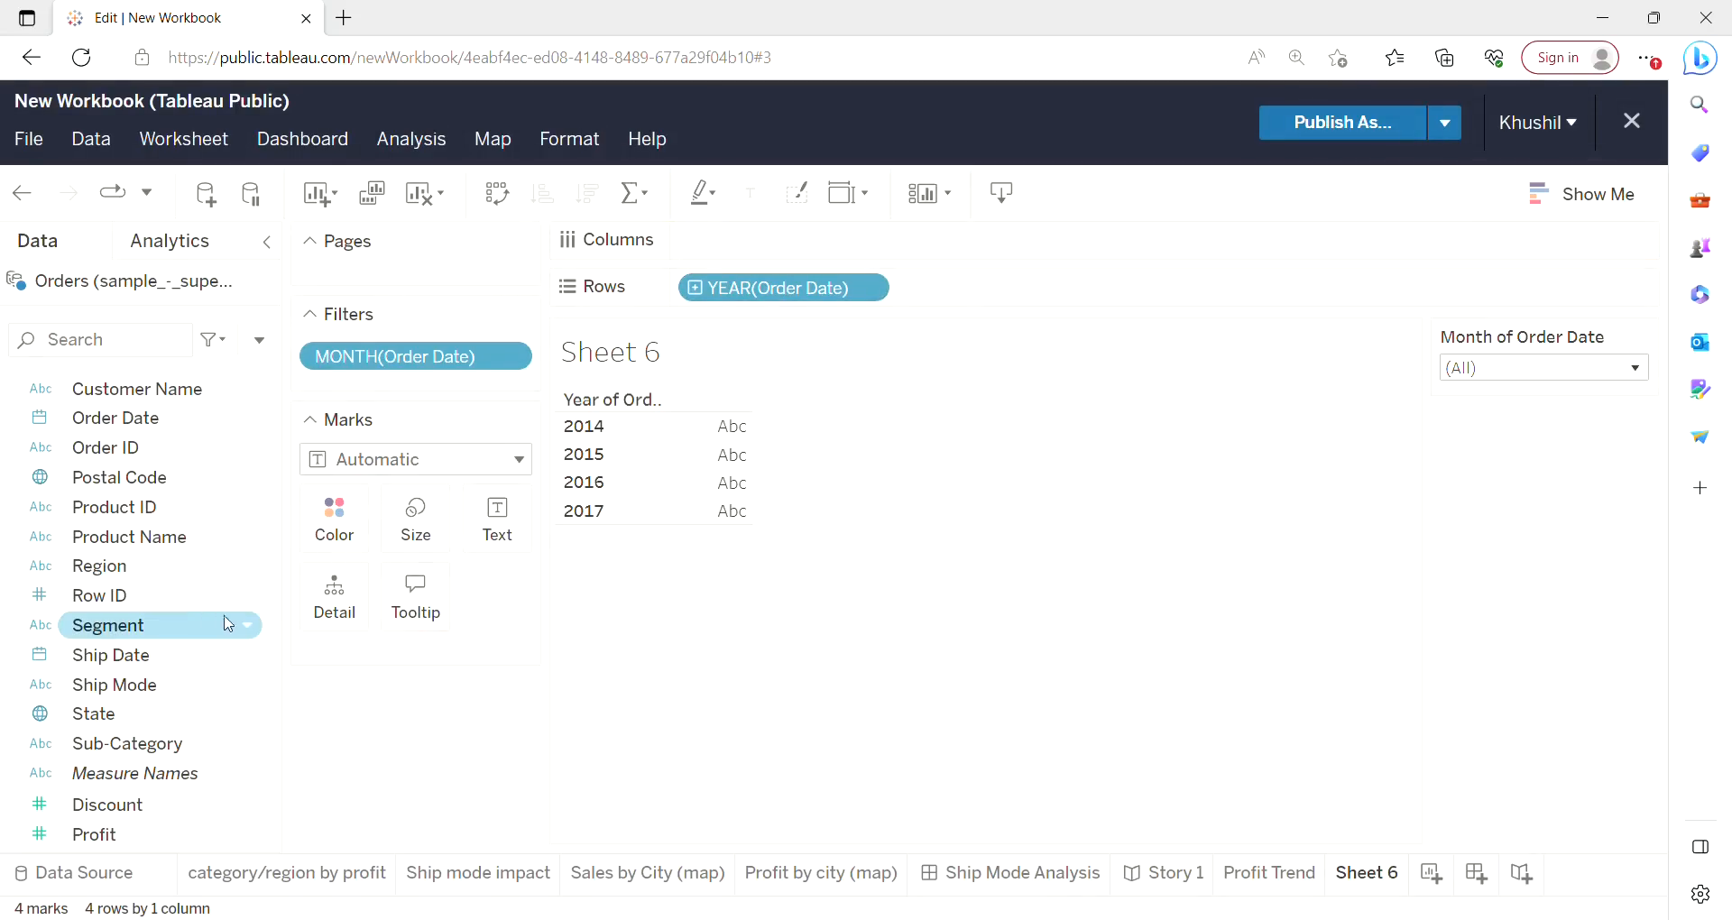
{"action": "left_click_drag", "start_coordinate": [275, 637], "coordinate": [270, 713]}
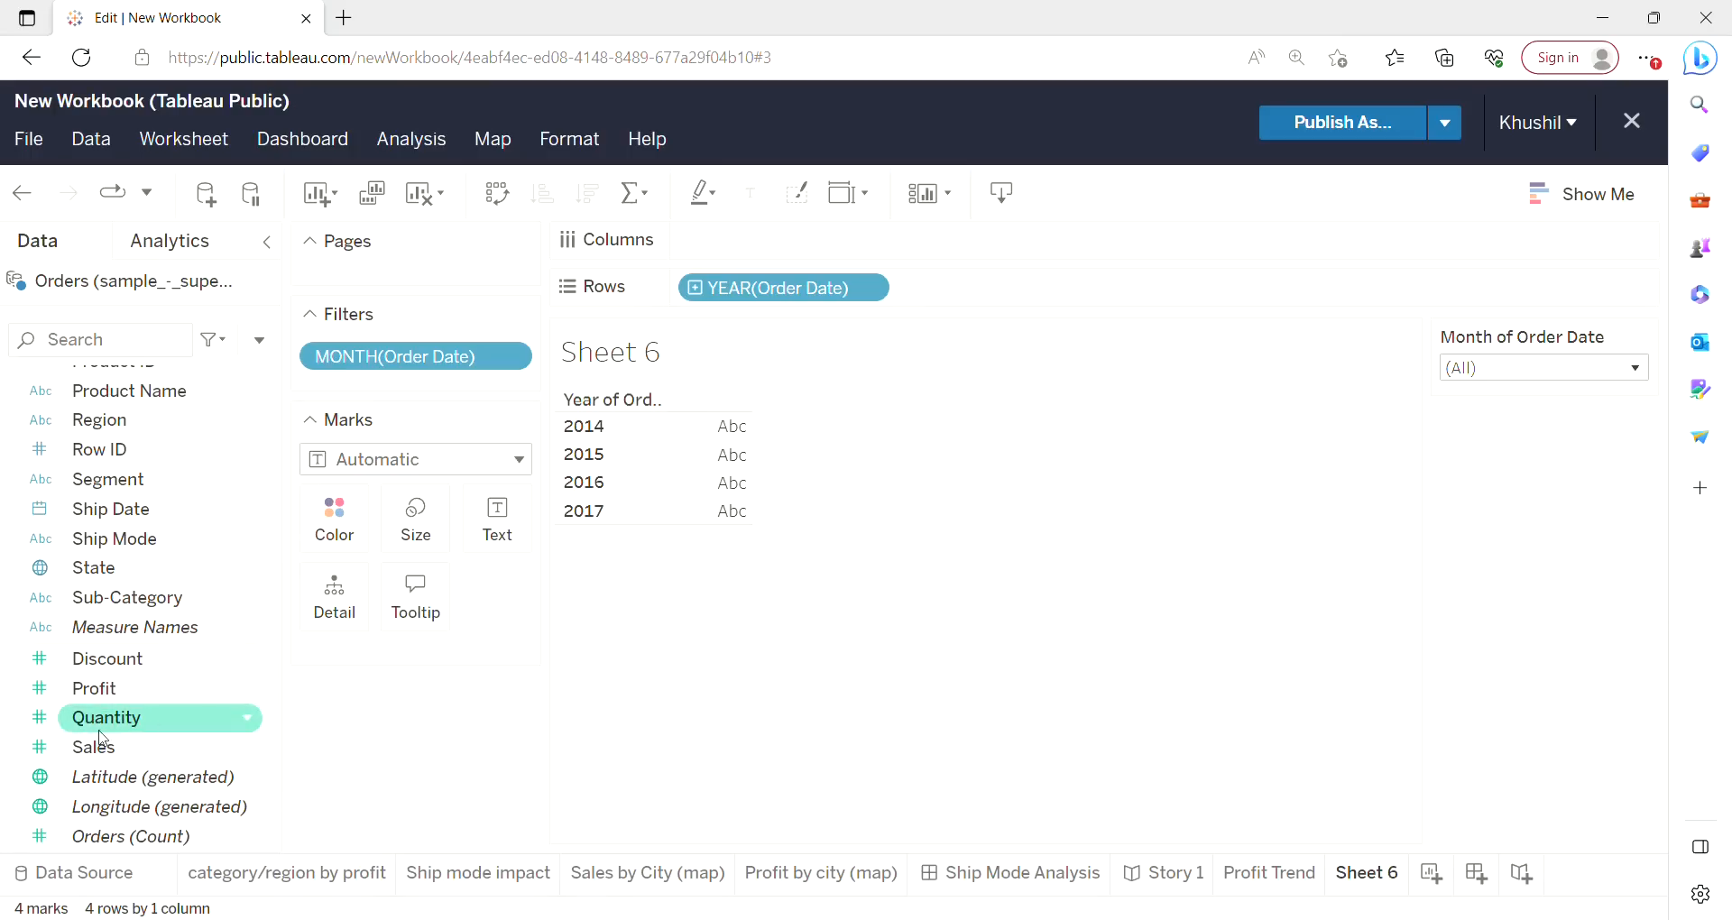
{"action": "left_click_drag", "start_coordinate": [107, 752], "coordinate": [782, 254]}
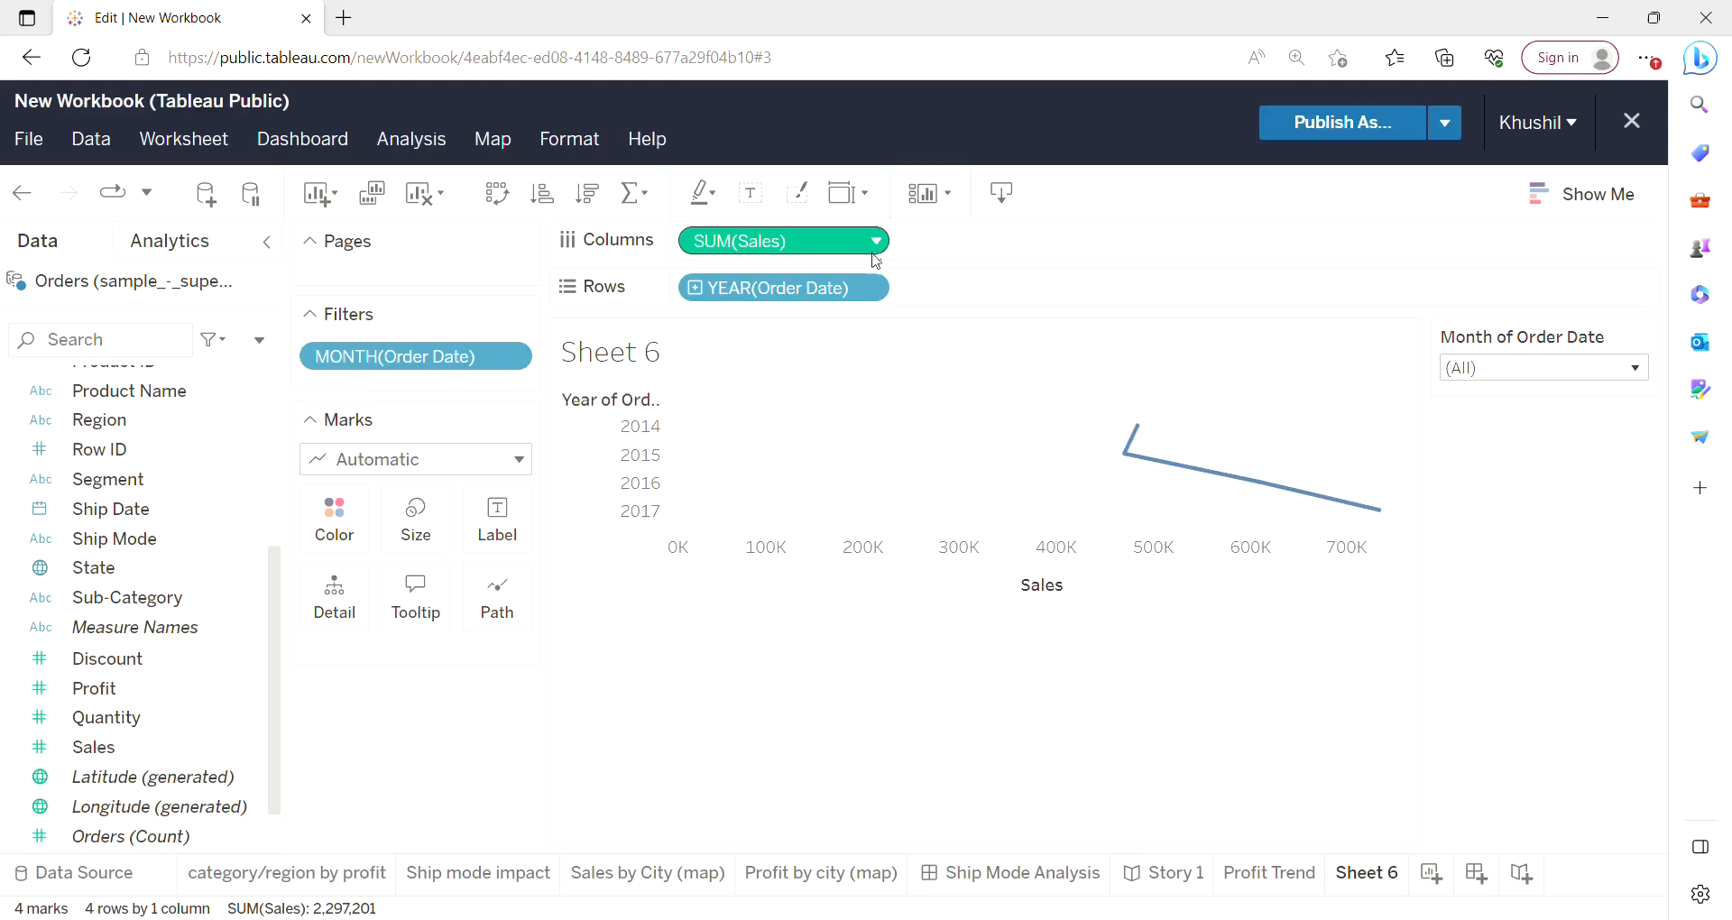
{"action": "left_click", "coordinate": [504, 194]}
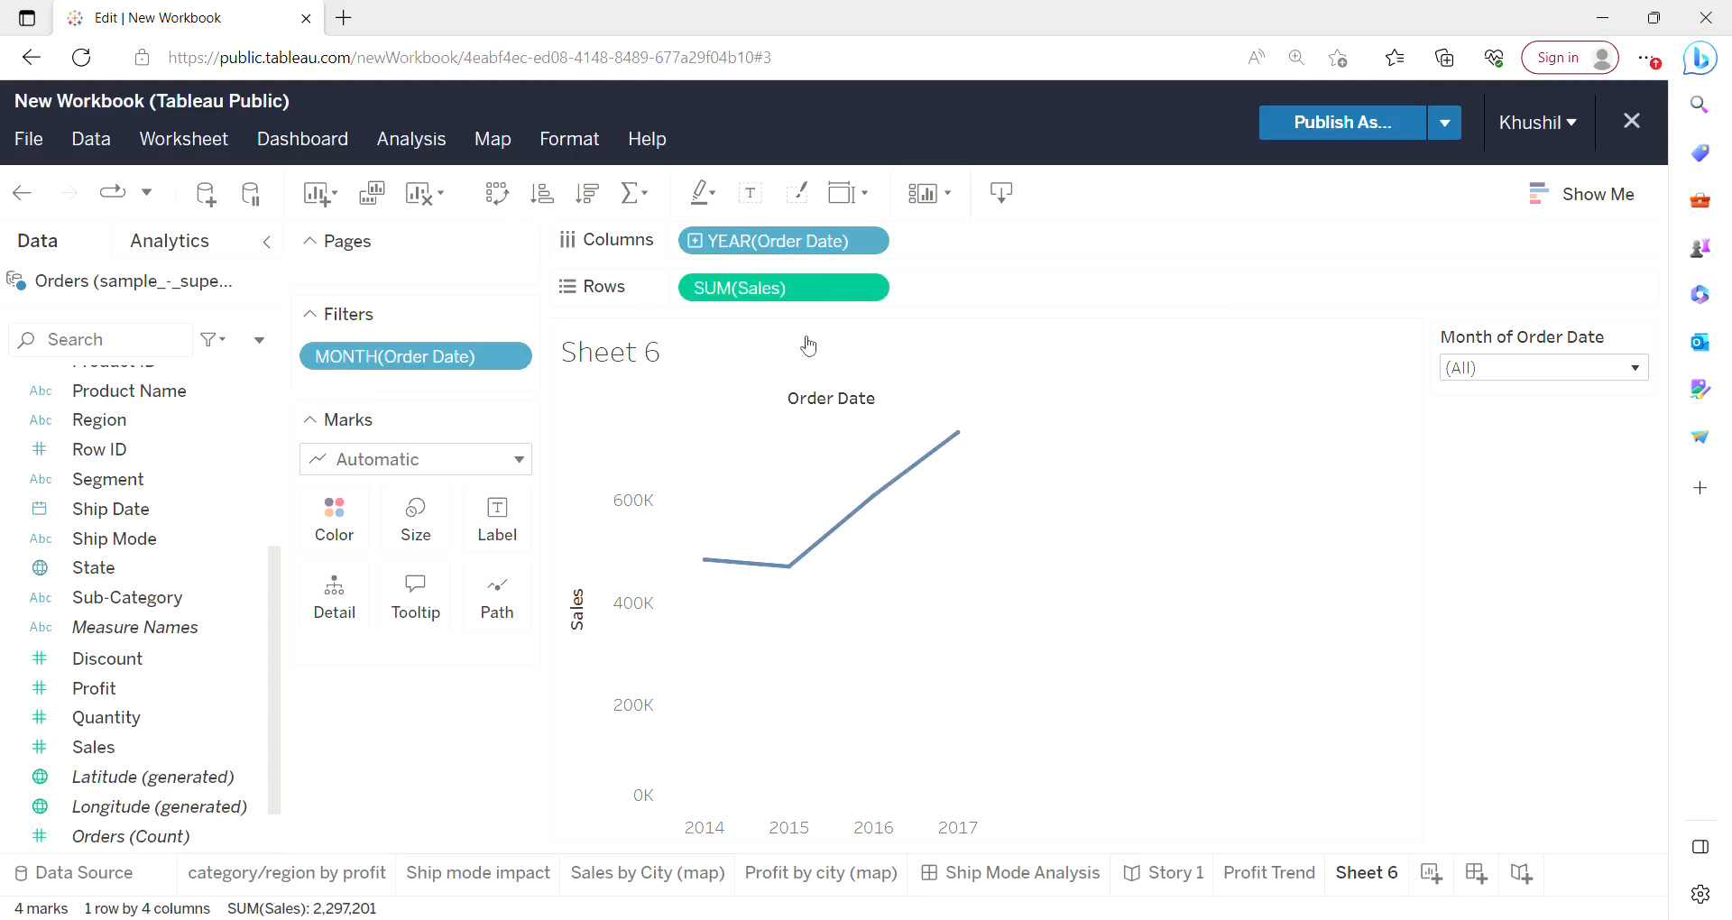
Rename the worksheet to Sales Trend.
{"action": "mouse_move", "coordinate": [721, 573]}
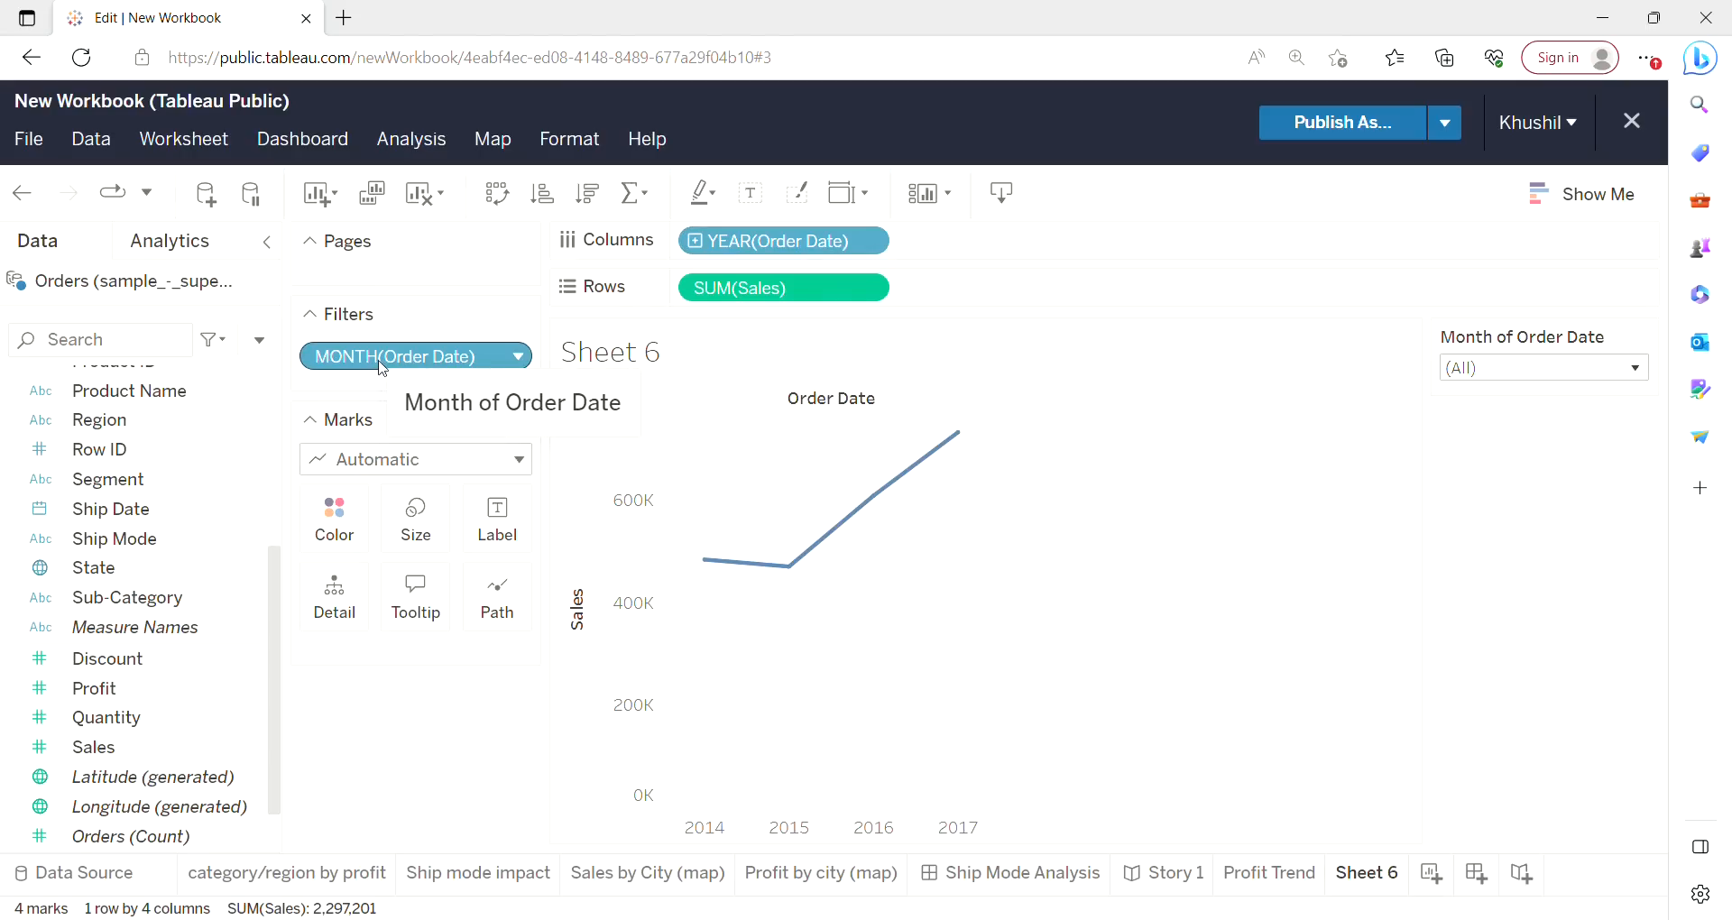
{"action": "right_click", "coordinate": [1364, 882]}
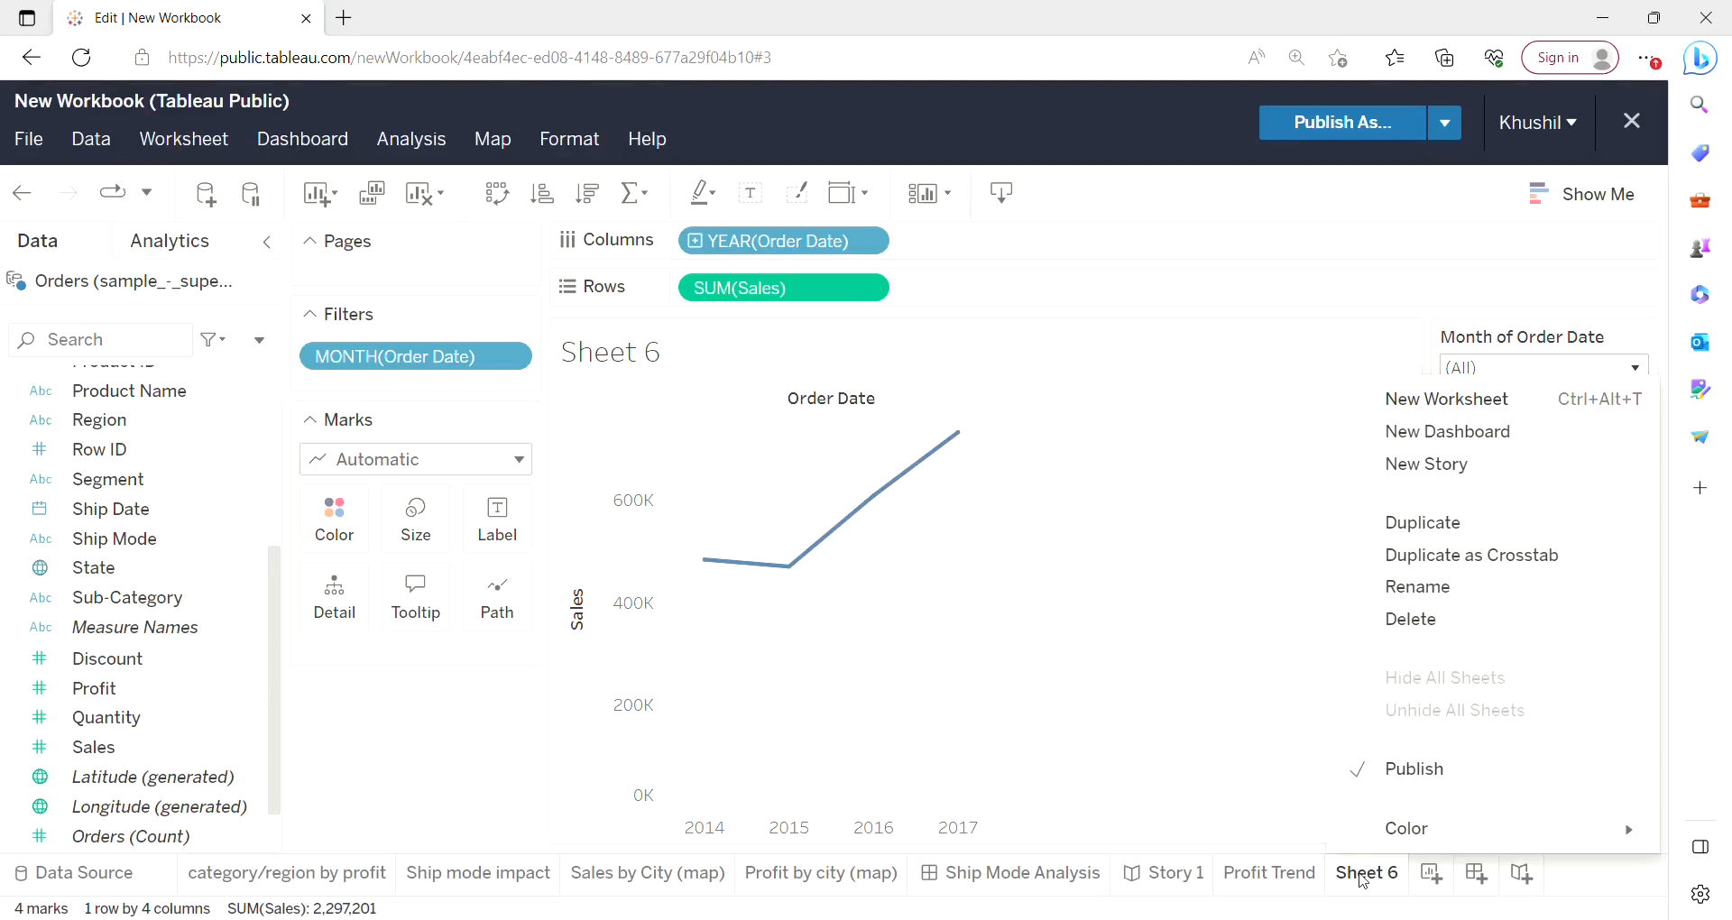
{"action": "left_click", "coordinate": [1419, 588]}
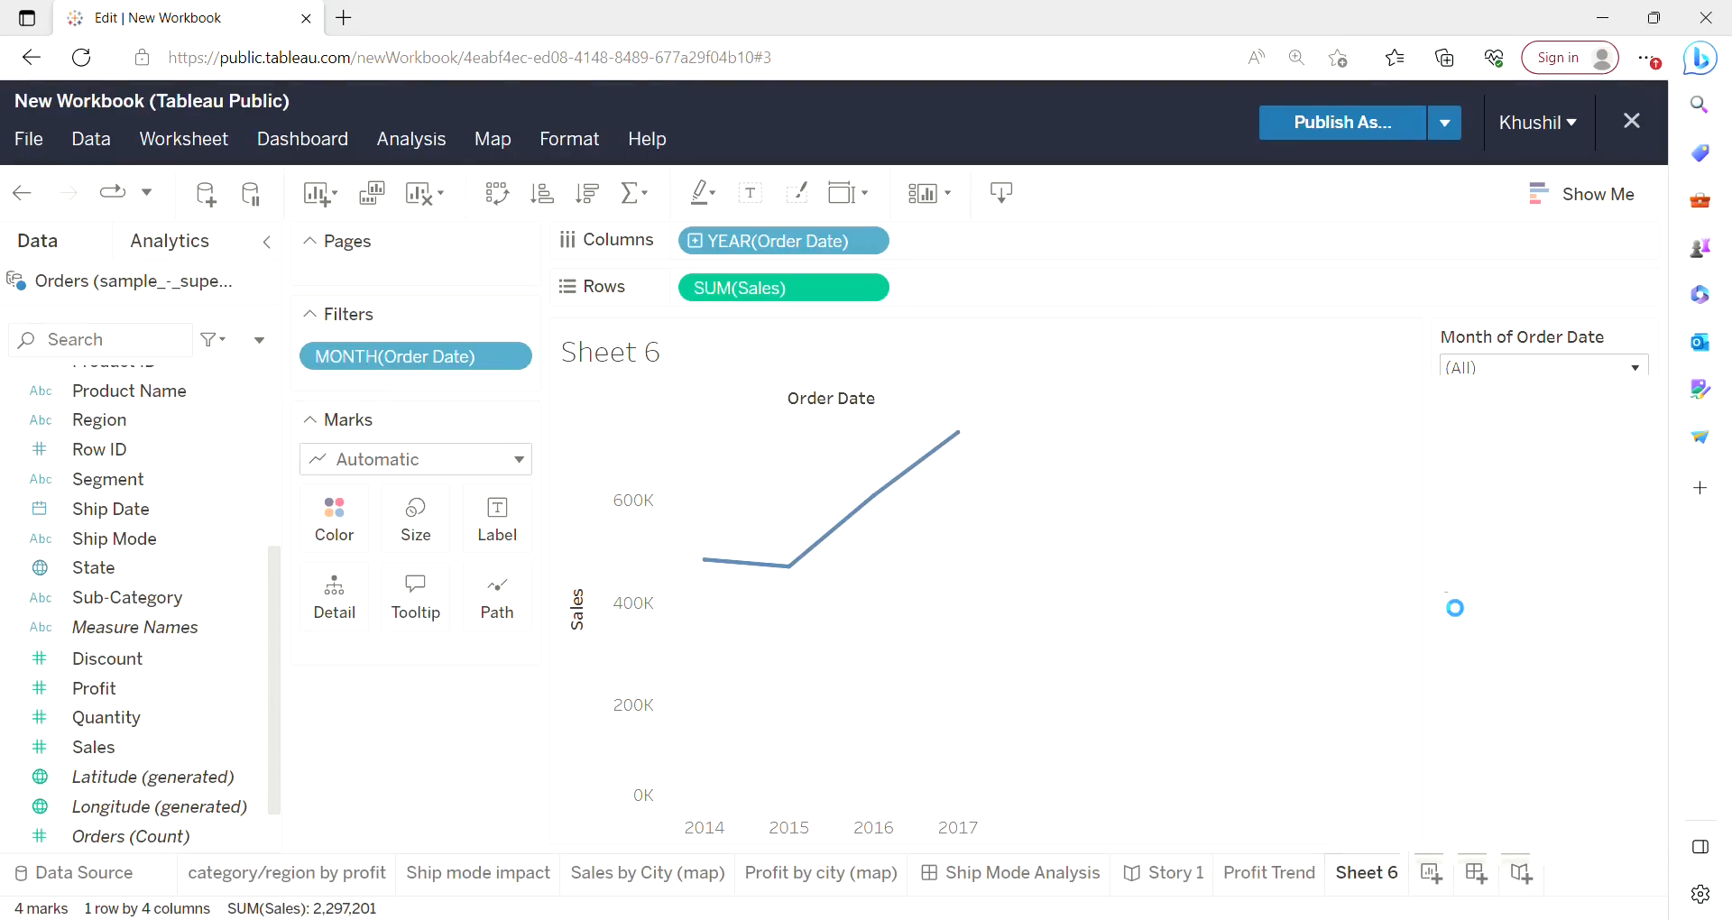
{"action": "type", "text": "Sales Trend"}
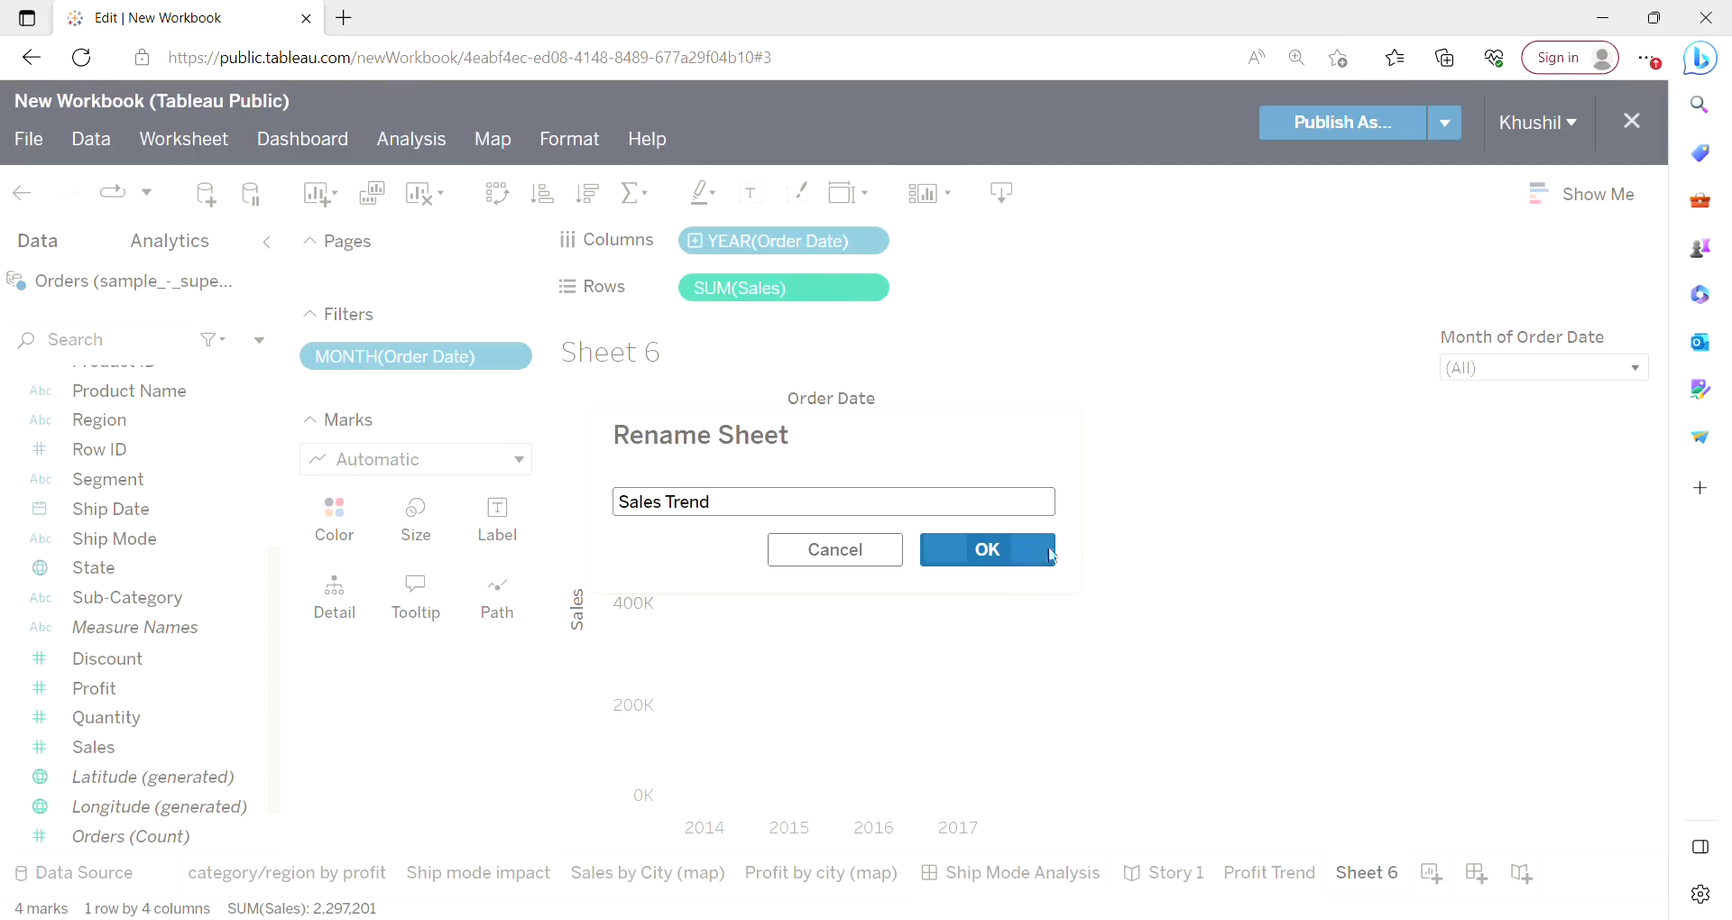
{"action": "left_click", "coordinate": [1022, 561]}
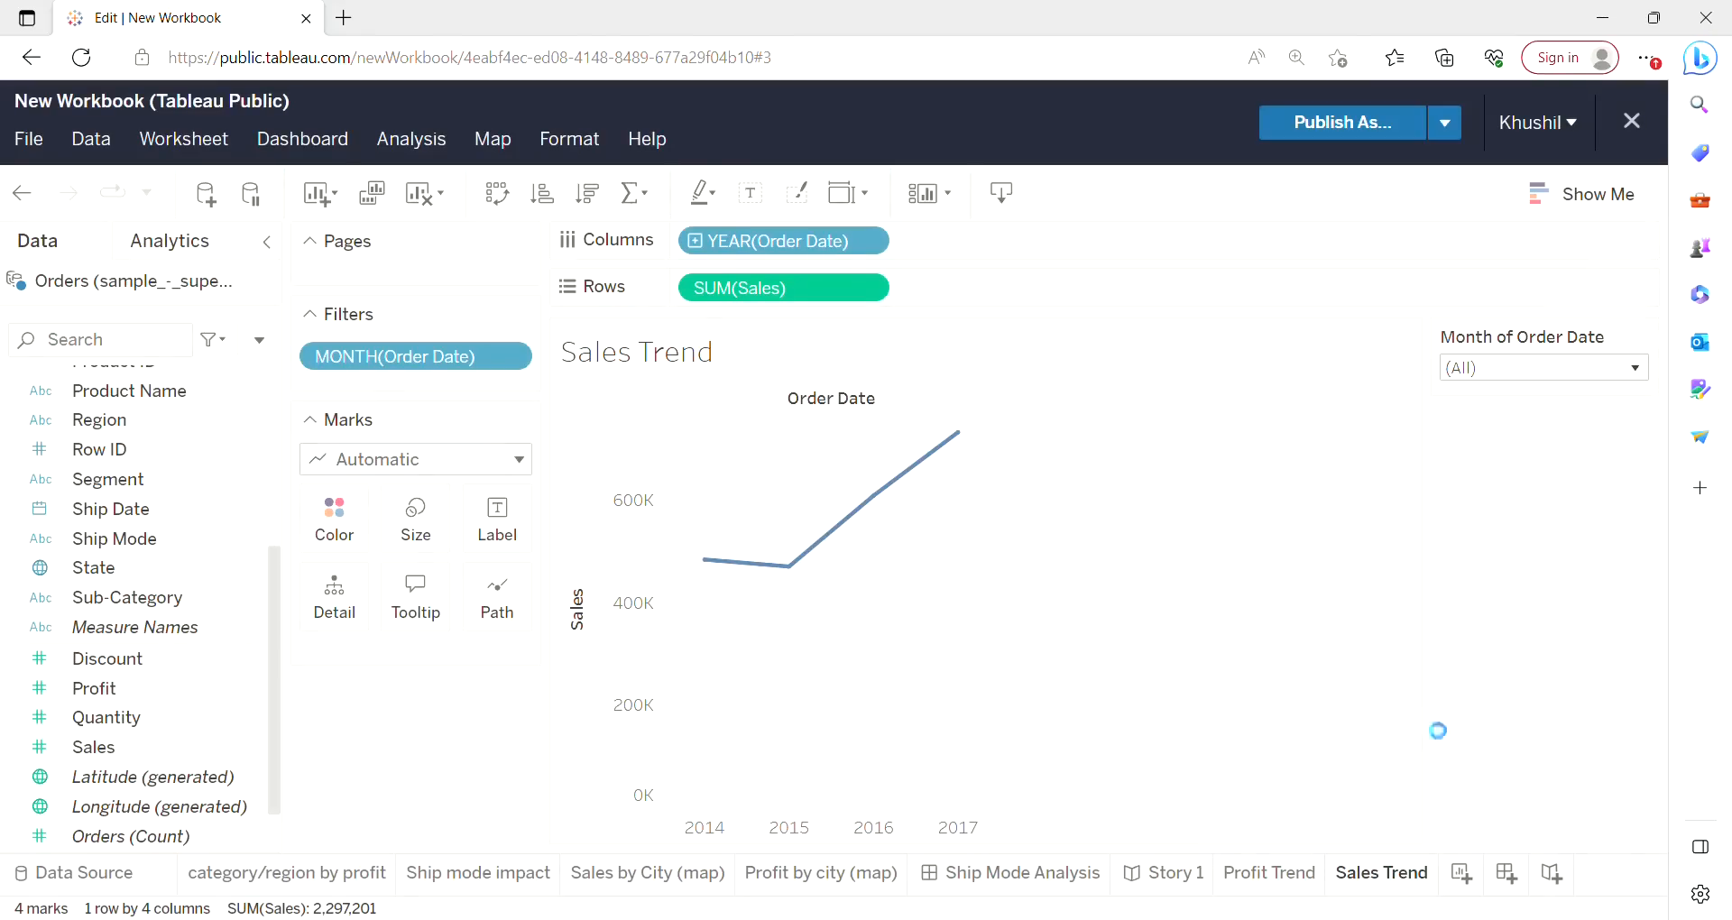
Create a new worksheet with a horizontal bar chart of Profit by Sub-Category.
{"action": "left_click", "coordinate": [1462, 875]}
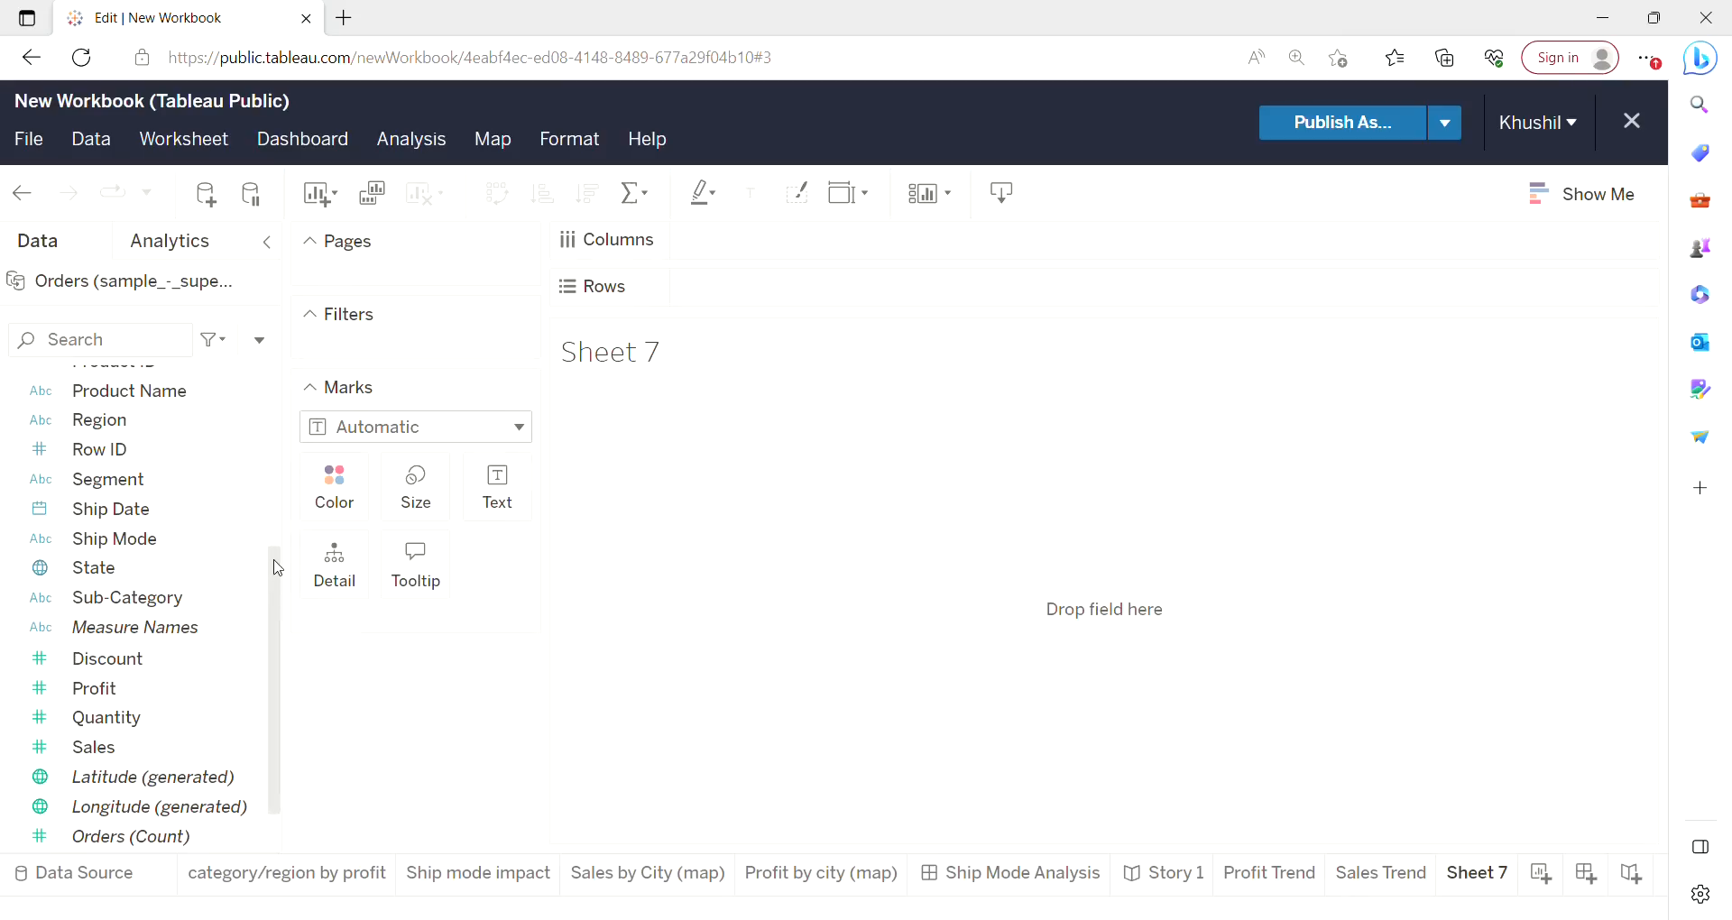
{"action": "left_click_drag", "start_coordinate": [278, 569], "coordinate": [818, 304]}
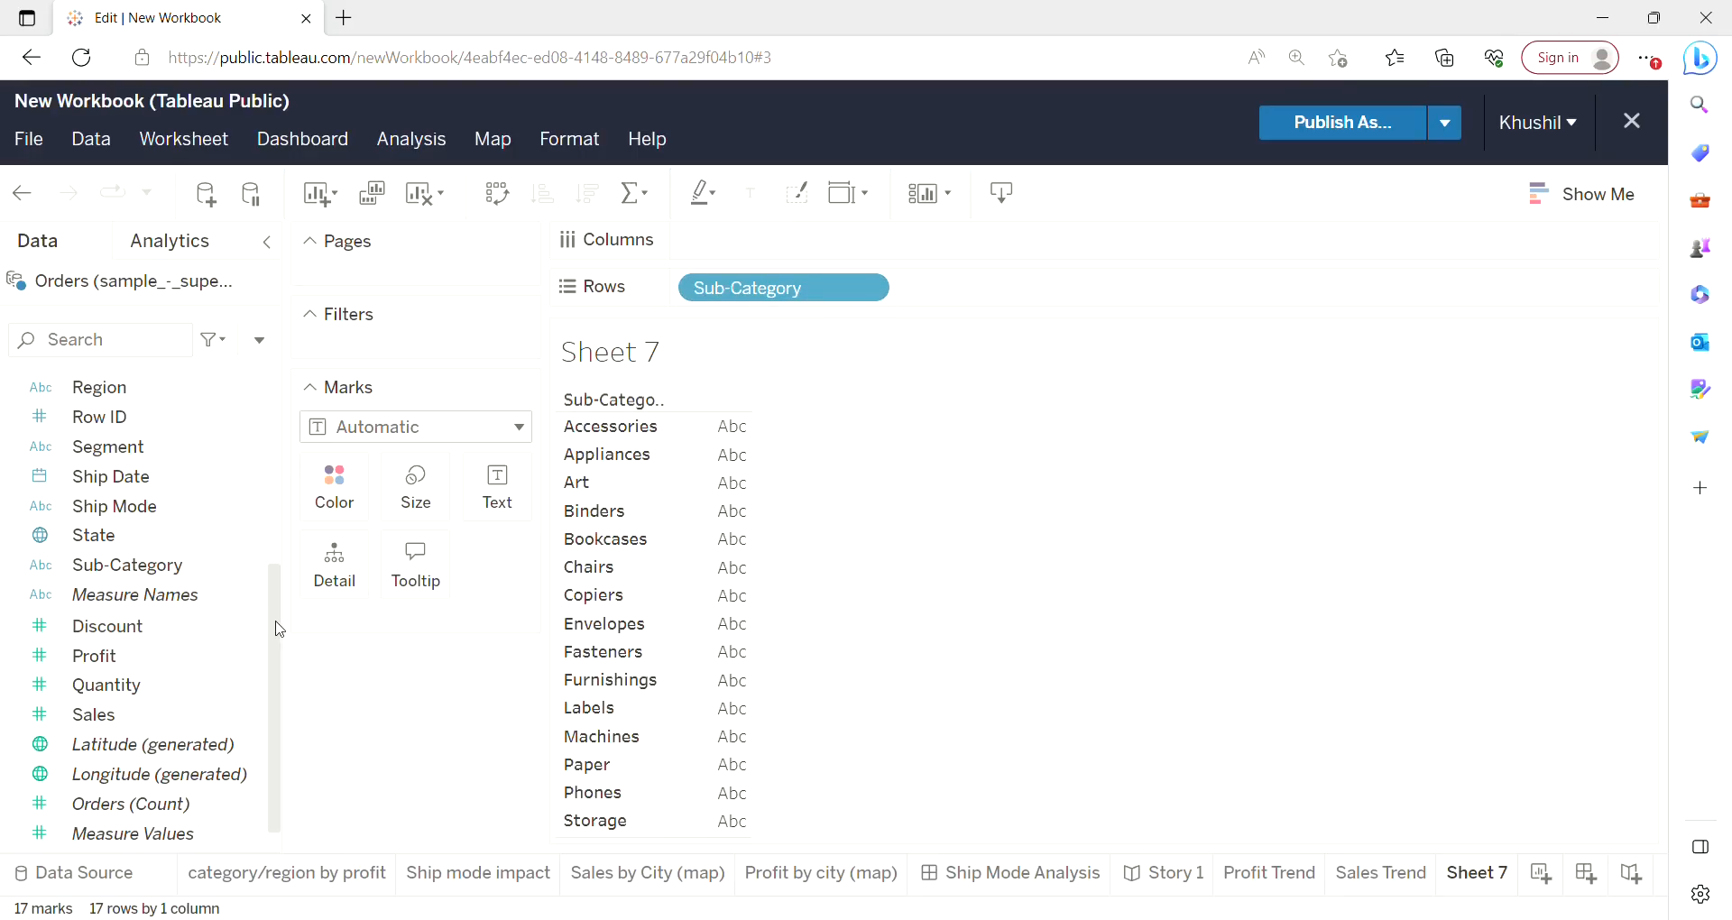
{"action": "scroll", "coordinate": [272, 541], "scroll_direction": "up", "scroll_amount": 3}
{"action": "scroll", "coordinate": [279, 509], "scroll_direction": "down", "scroll_amount": 5}
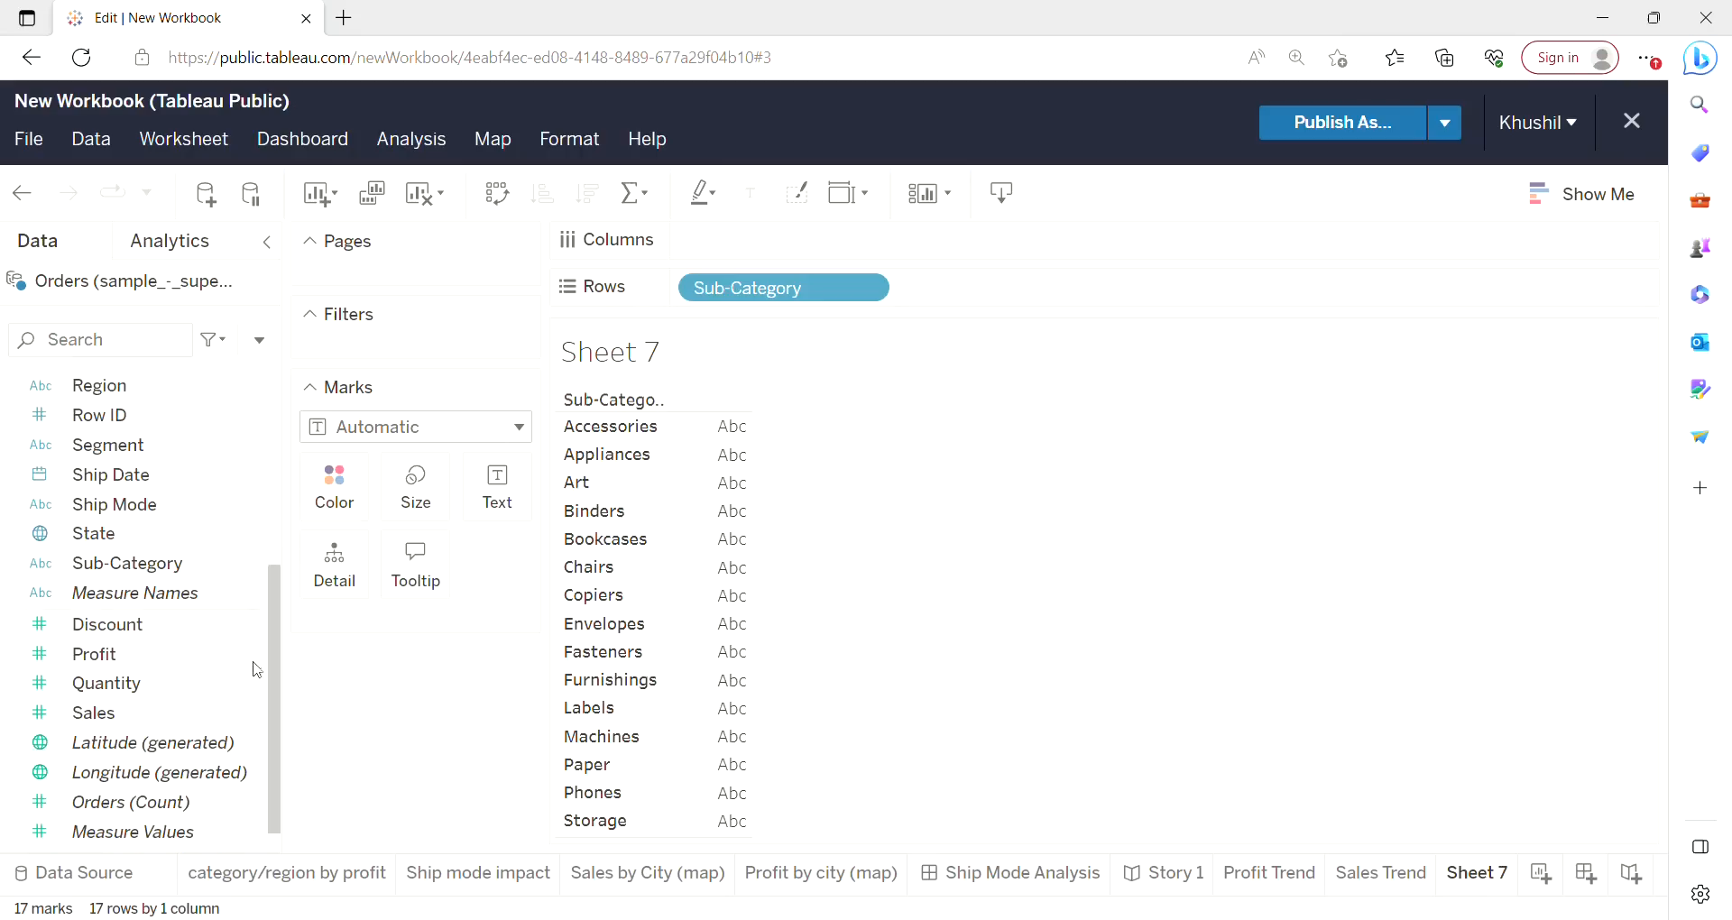
{"action": "left_click_drag", "start_coordinate": [190, 664], "coordinate": [793, 271]}
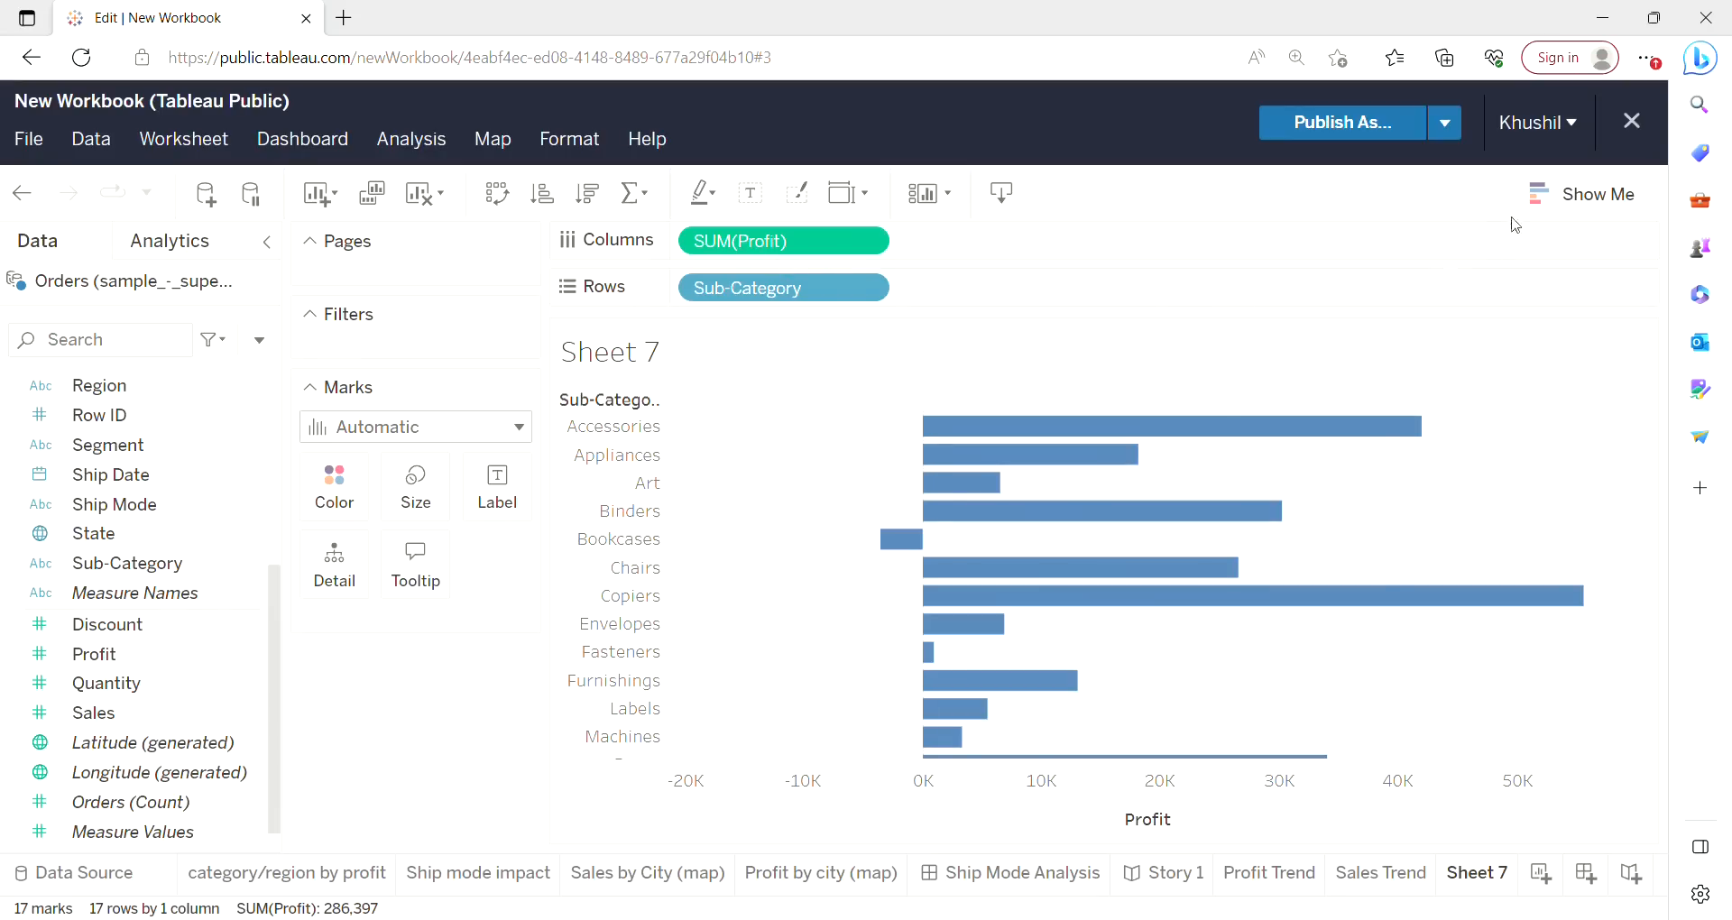
{"action": "left_click", "coordinate": [1583, 194]}
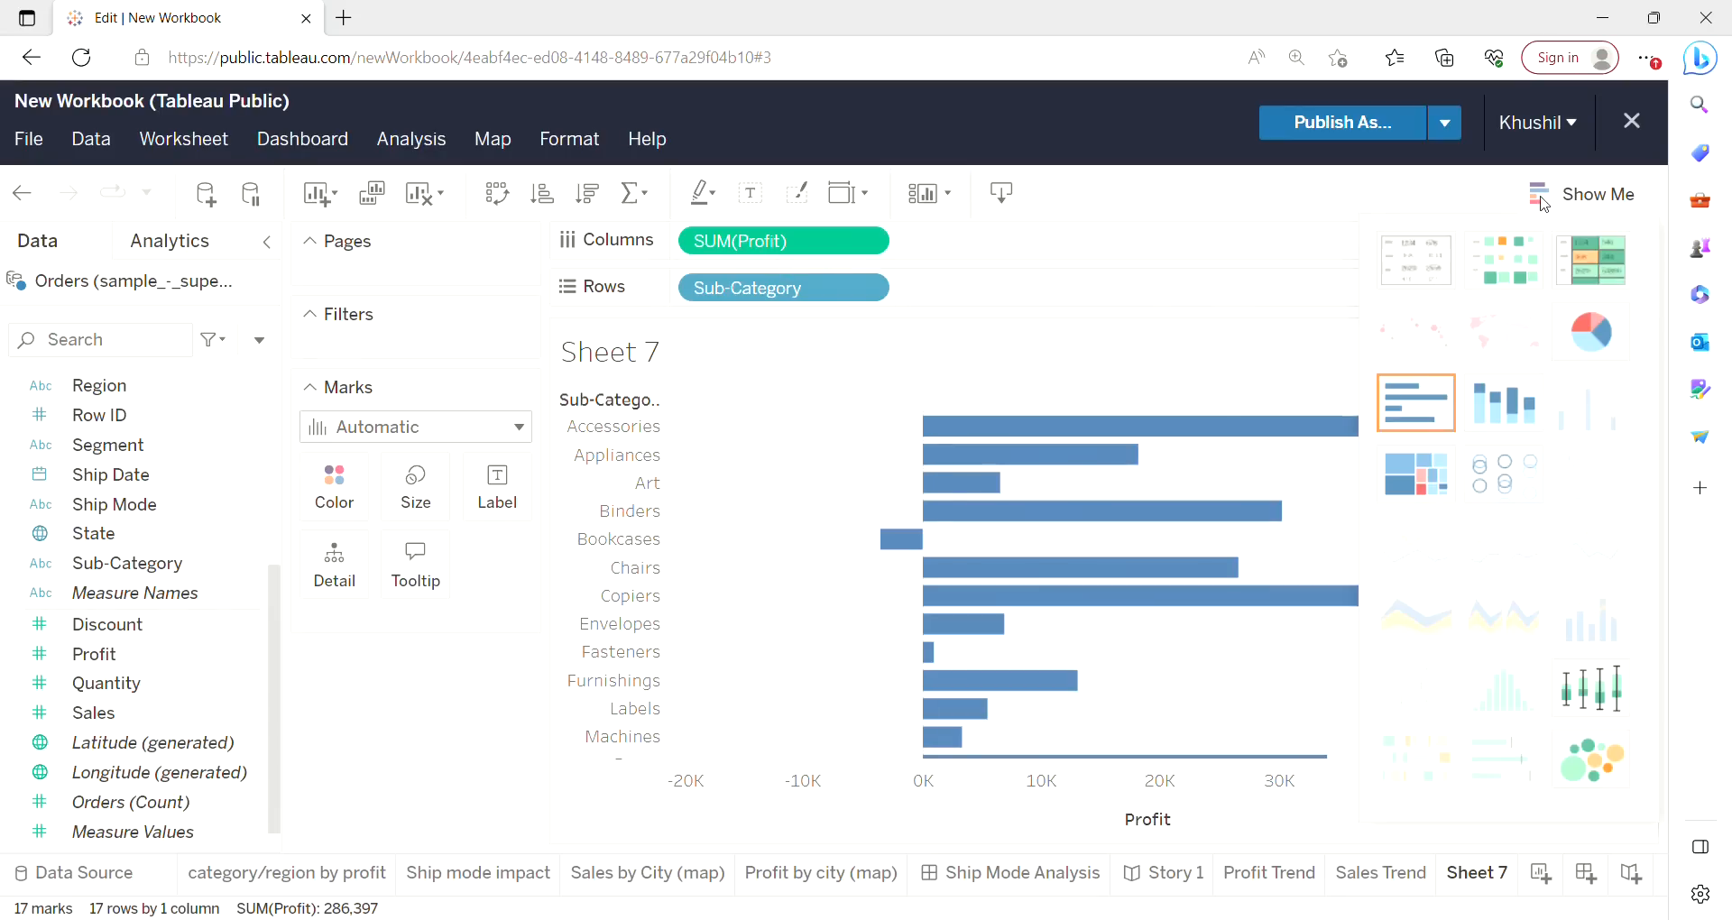
{"action": "left_click", "coordinate": [1596, 282]}
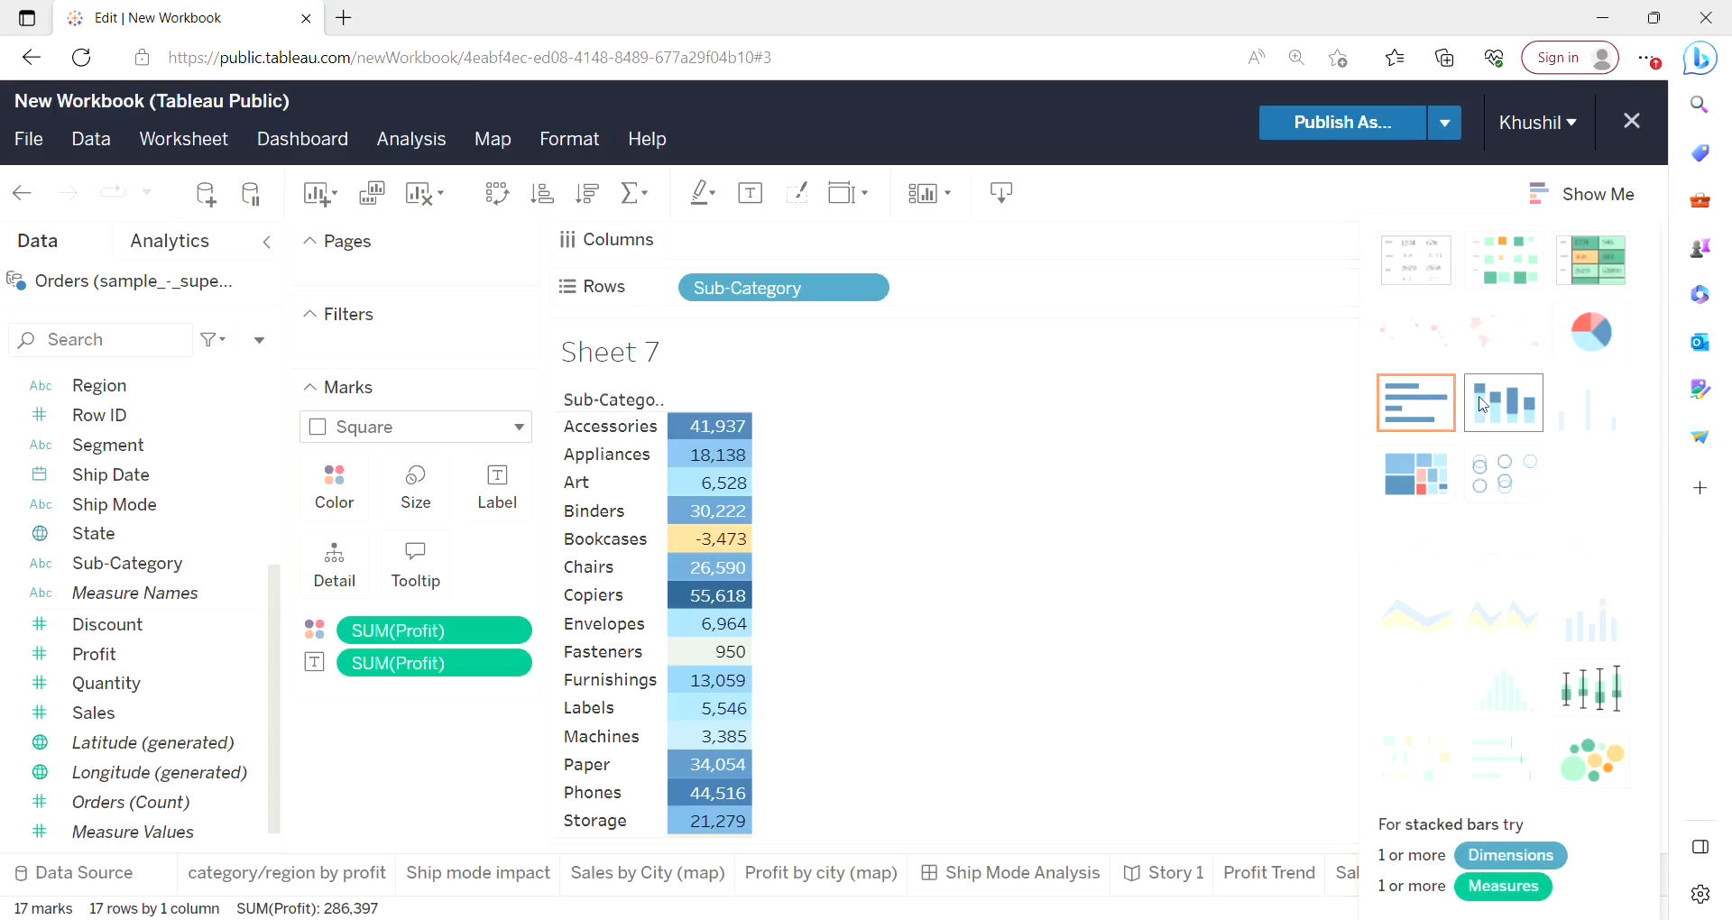
{"action": "left_click", "coordinate": [1415, 403]}
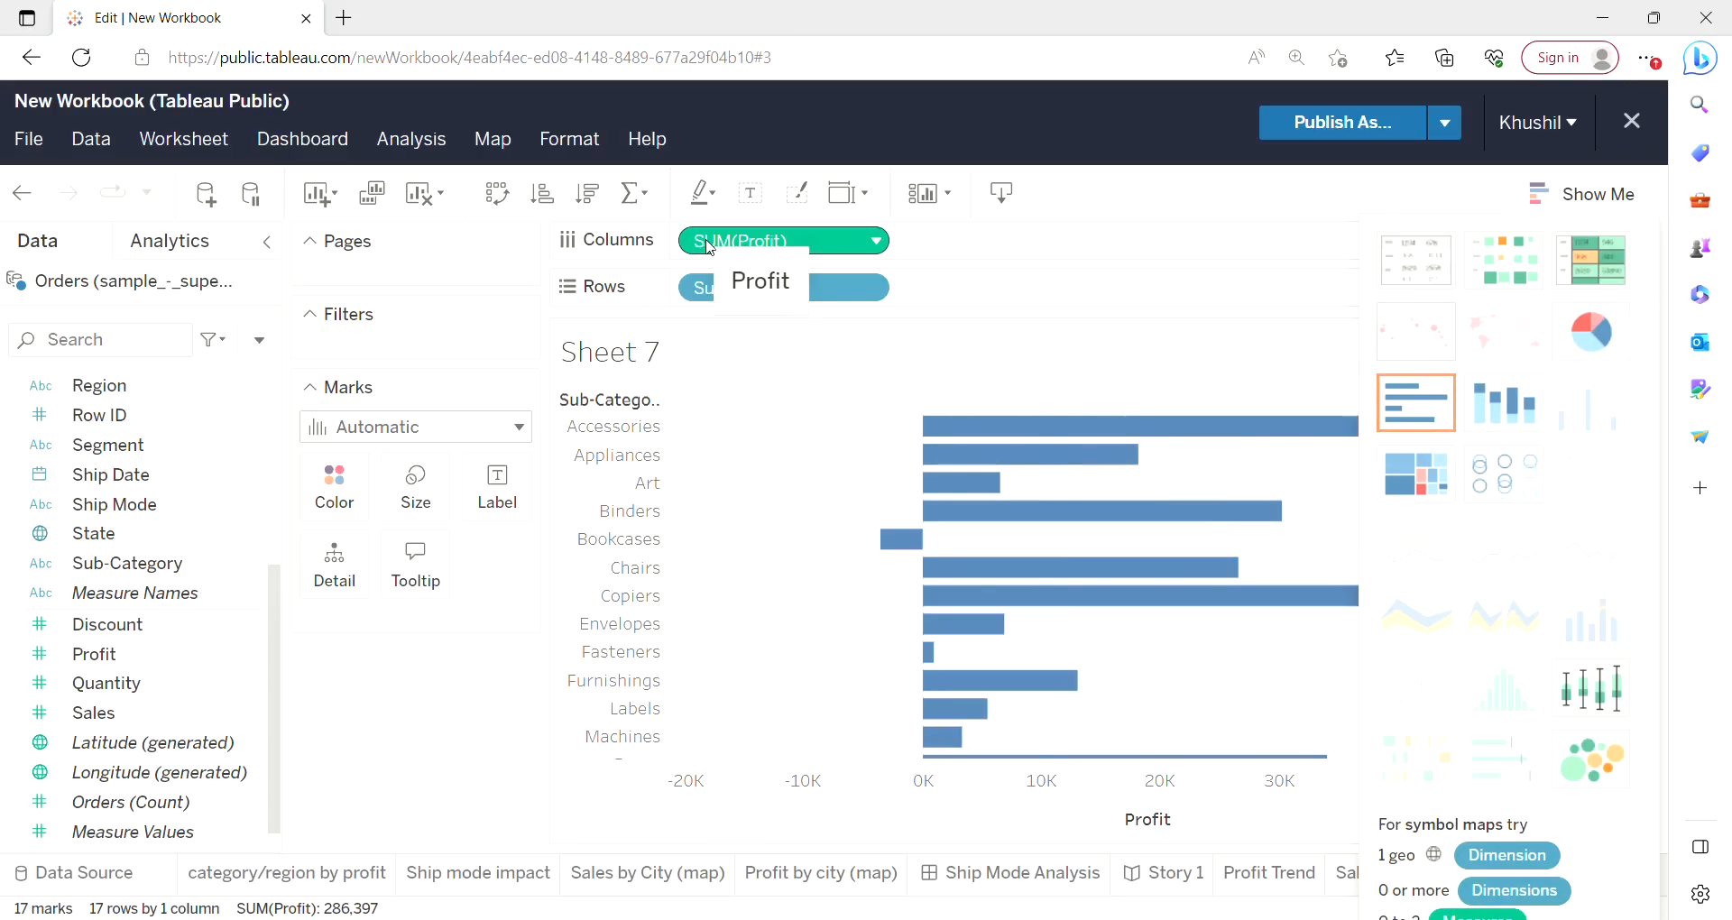
{"action": "left_click_drag", "start_coordinate": [709, 247], "coordinate": [345, 497]}
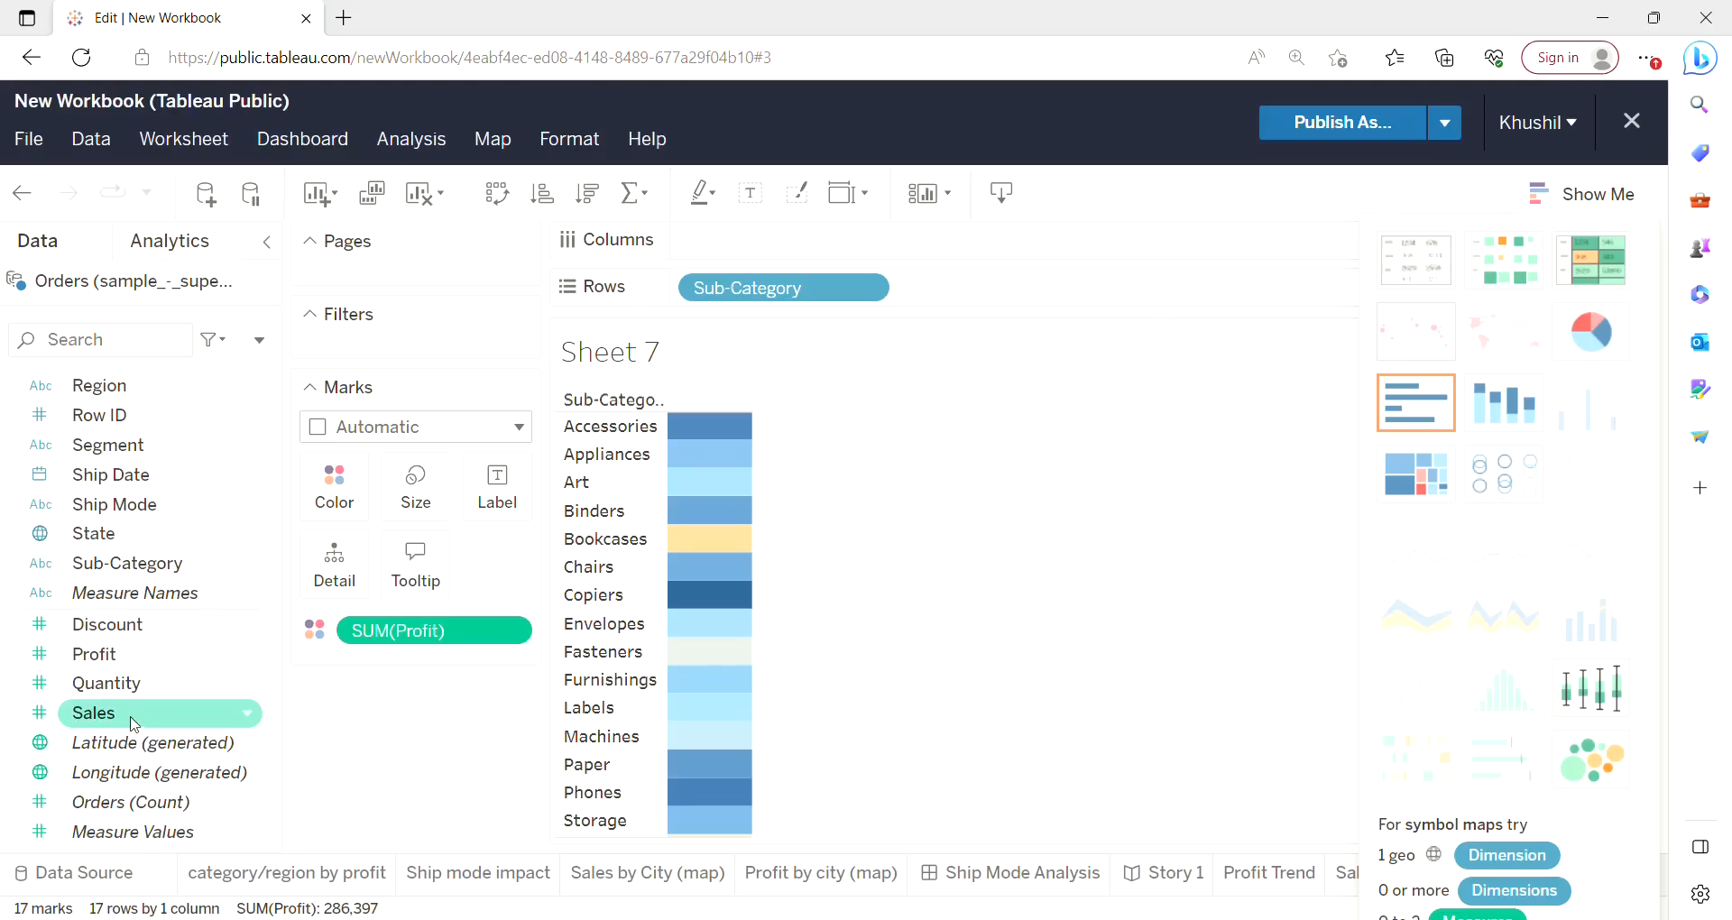
{"action": "left_click_drag", "start_coordinate": [98, 653], "coordinate": [777, 264]}
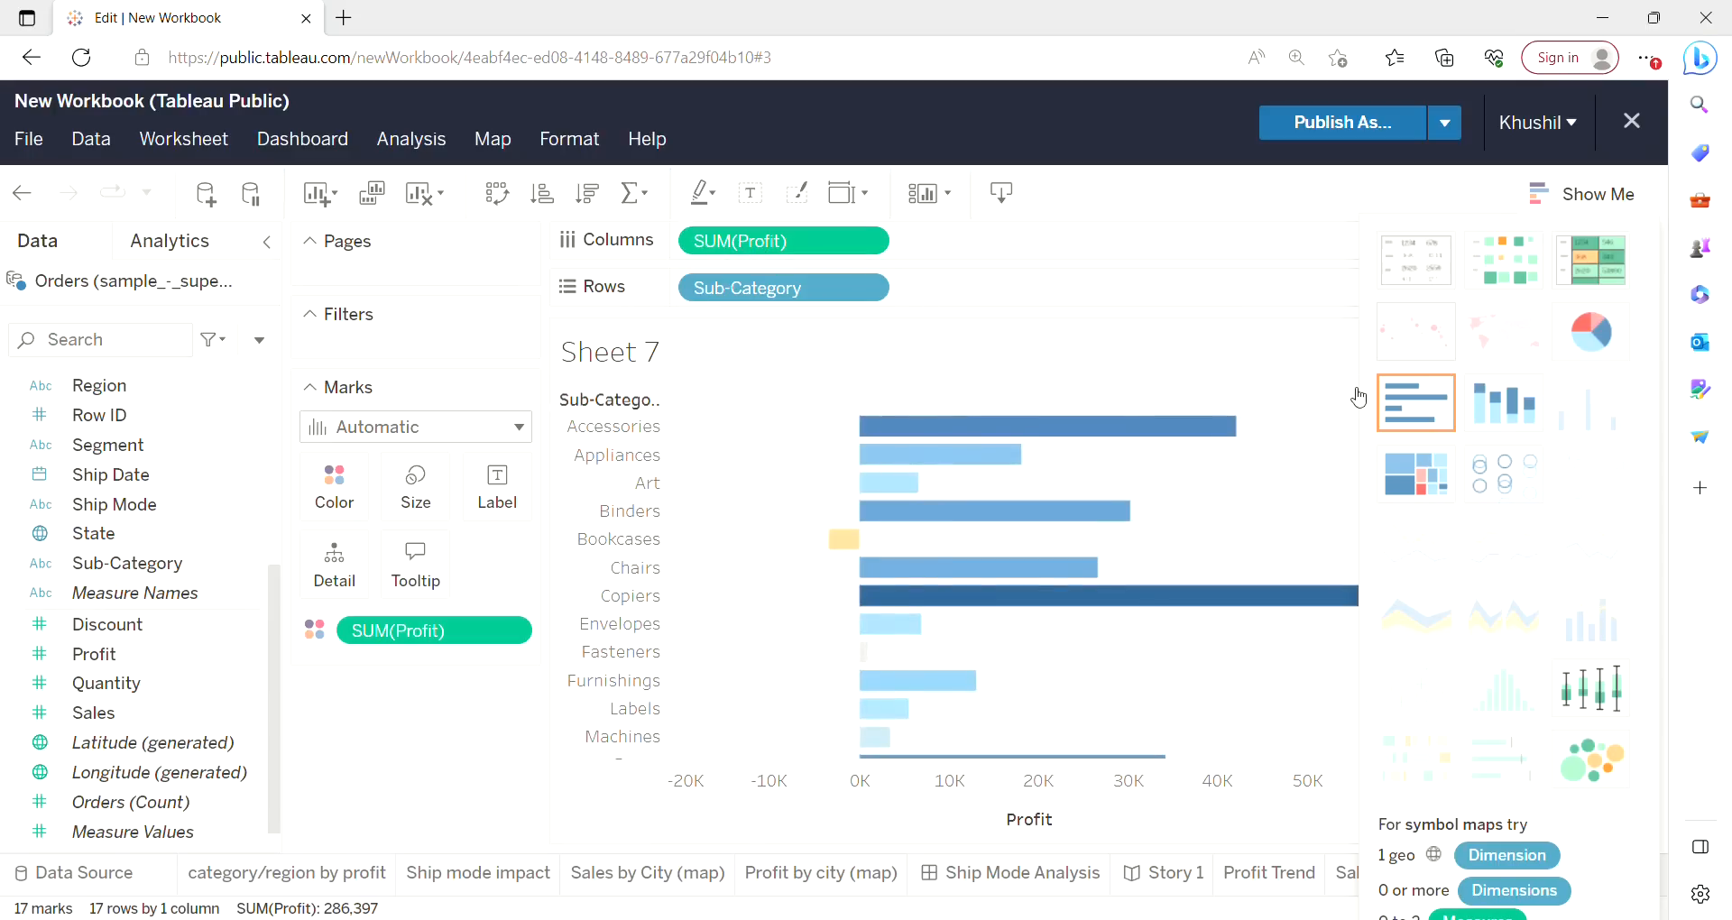
{"action": "left_click", "coordinate": [1426, 403]}
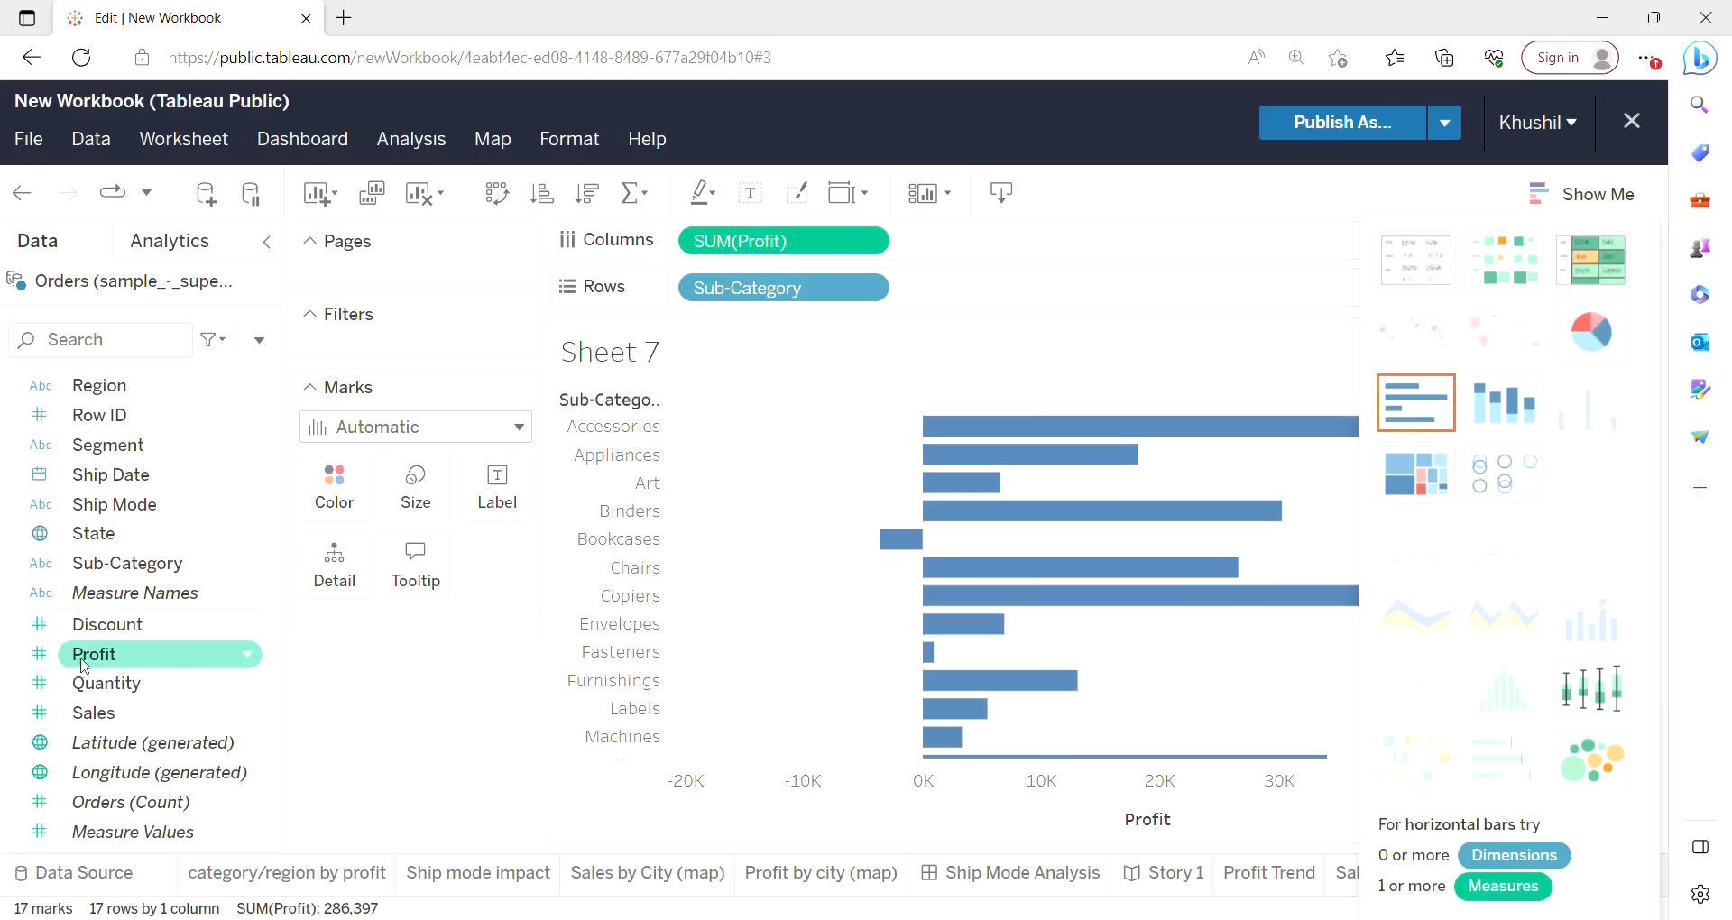
Color the sub-category bars by Profit.
{"action": "left_click_drag", "start_coordinate": [84, 666], "coordinate": [358, 499]}
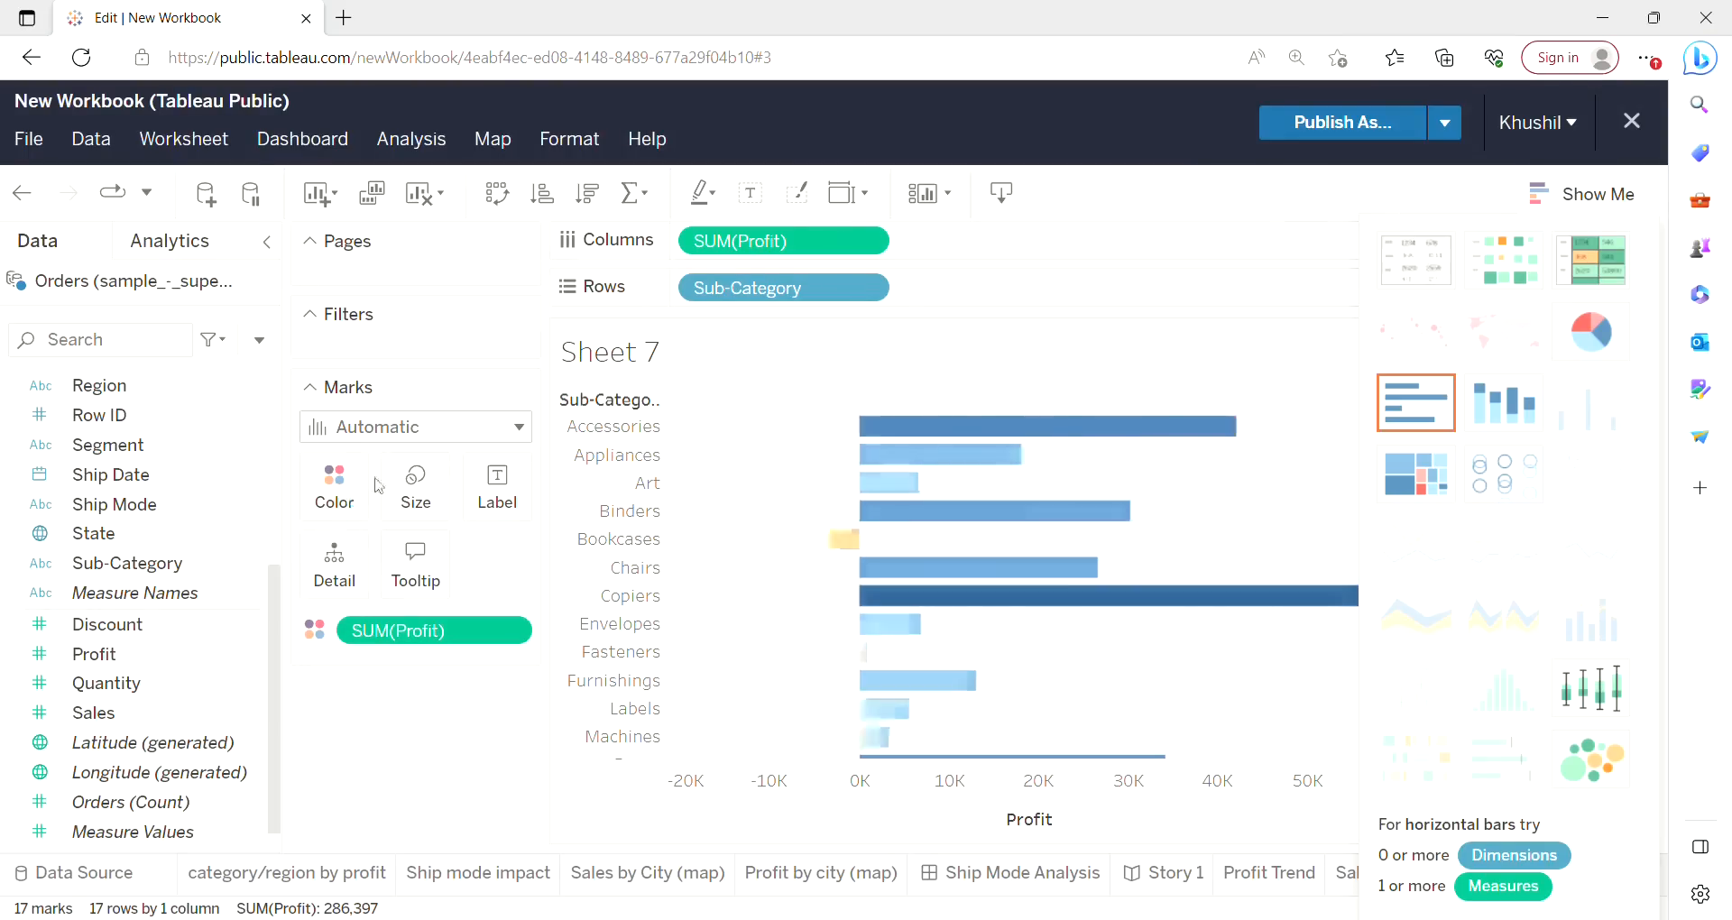
{"action": "left_click", "coordinate": [1630, 195]}
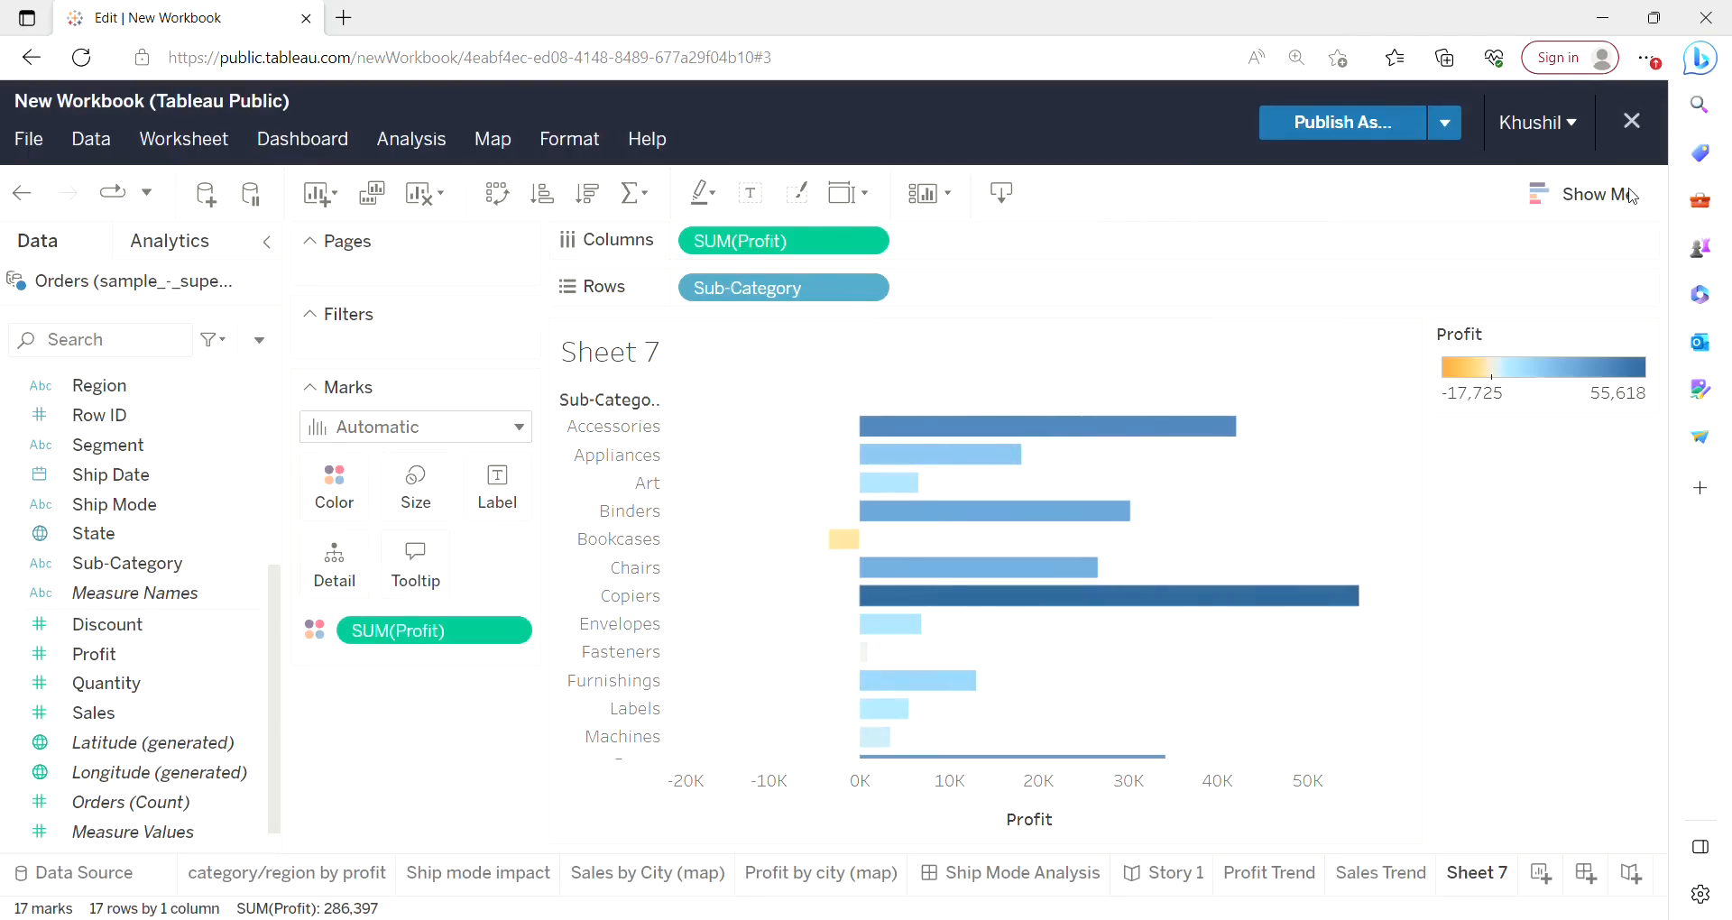
Label the bars with their profit values and sort sub-categories in ascending order of profit.
{"action": "left_click", "coordinate": [511, 506]}
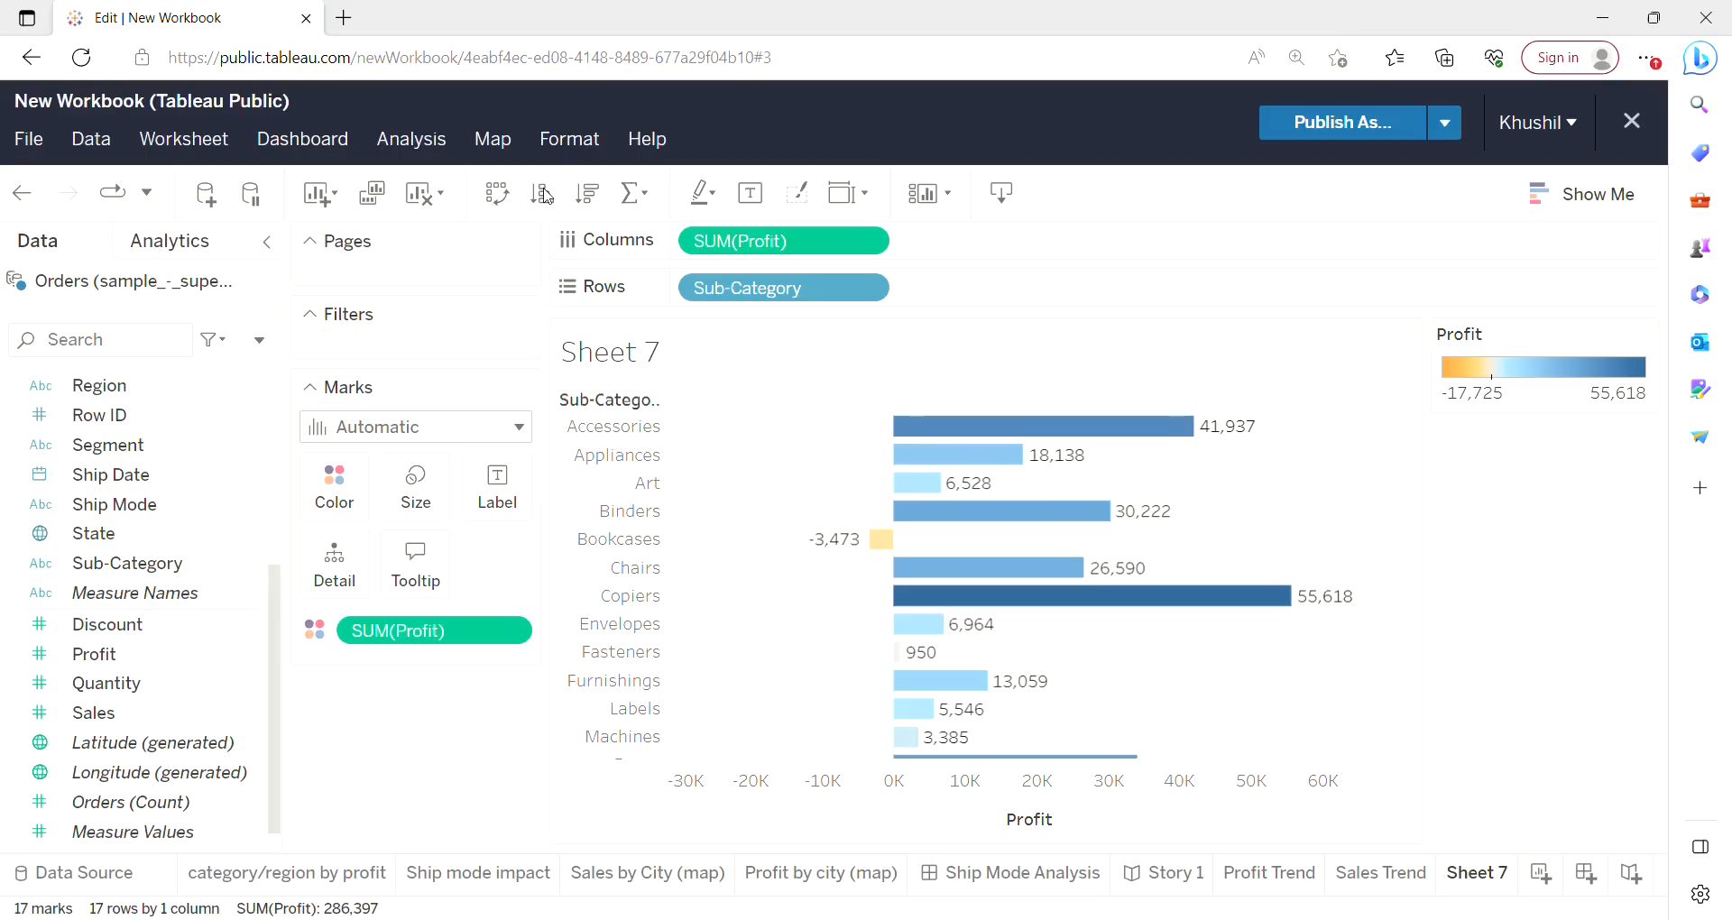
{"action": "left_click", "coordinate": [543, 195]}
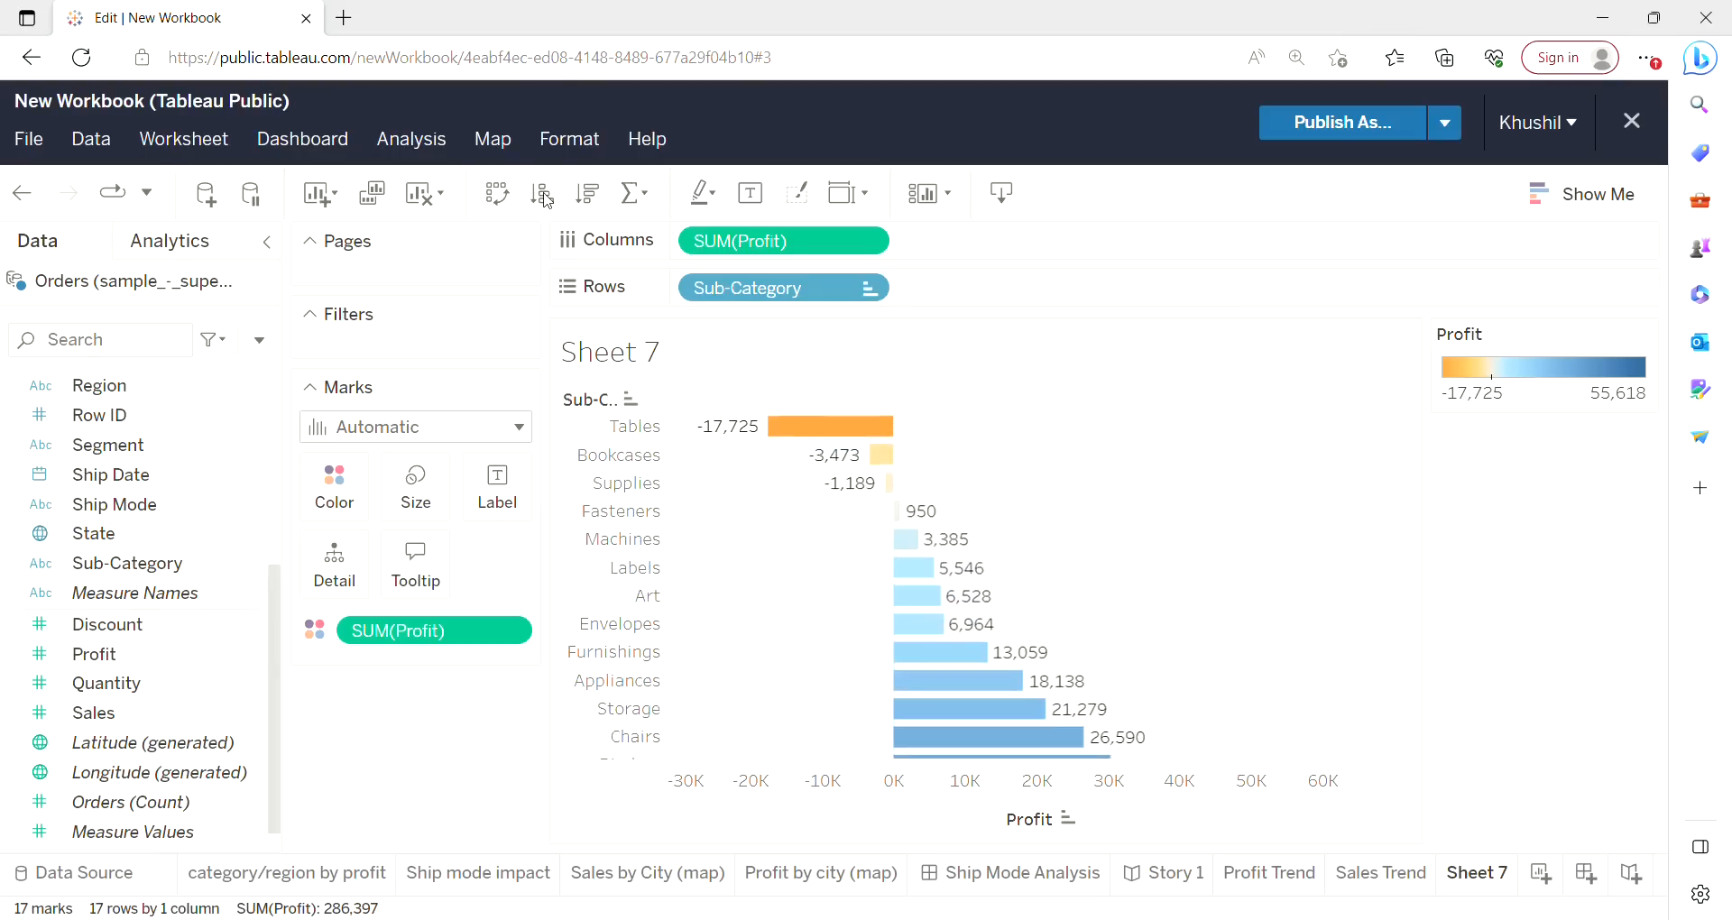
Rename the worksheet to S-C by Profit.
{"action": "mouse_move", "coordinate": [879, 458]}
{"action": "right_click", "coordinate": [1461, 884]}
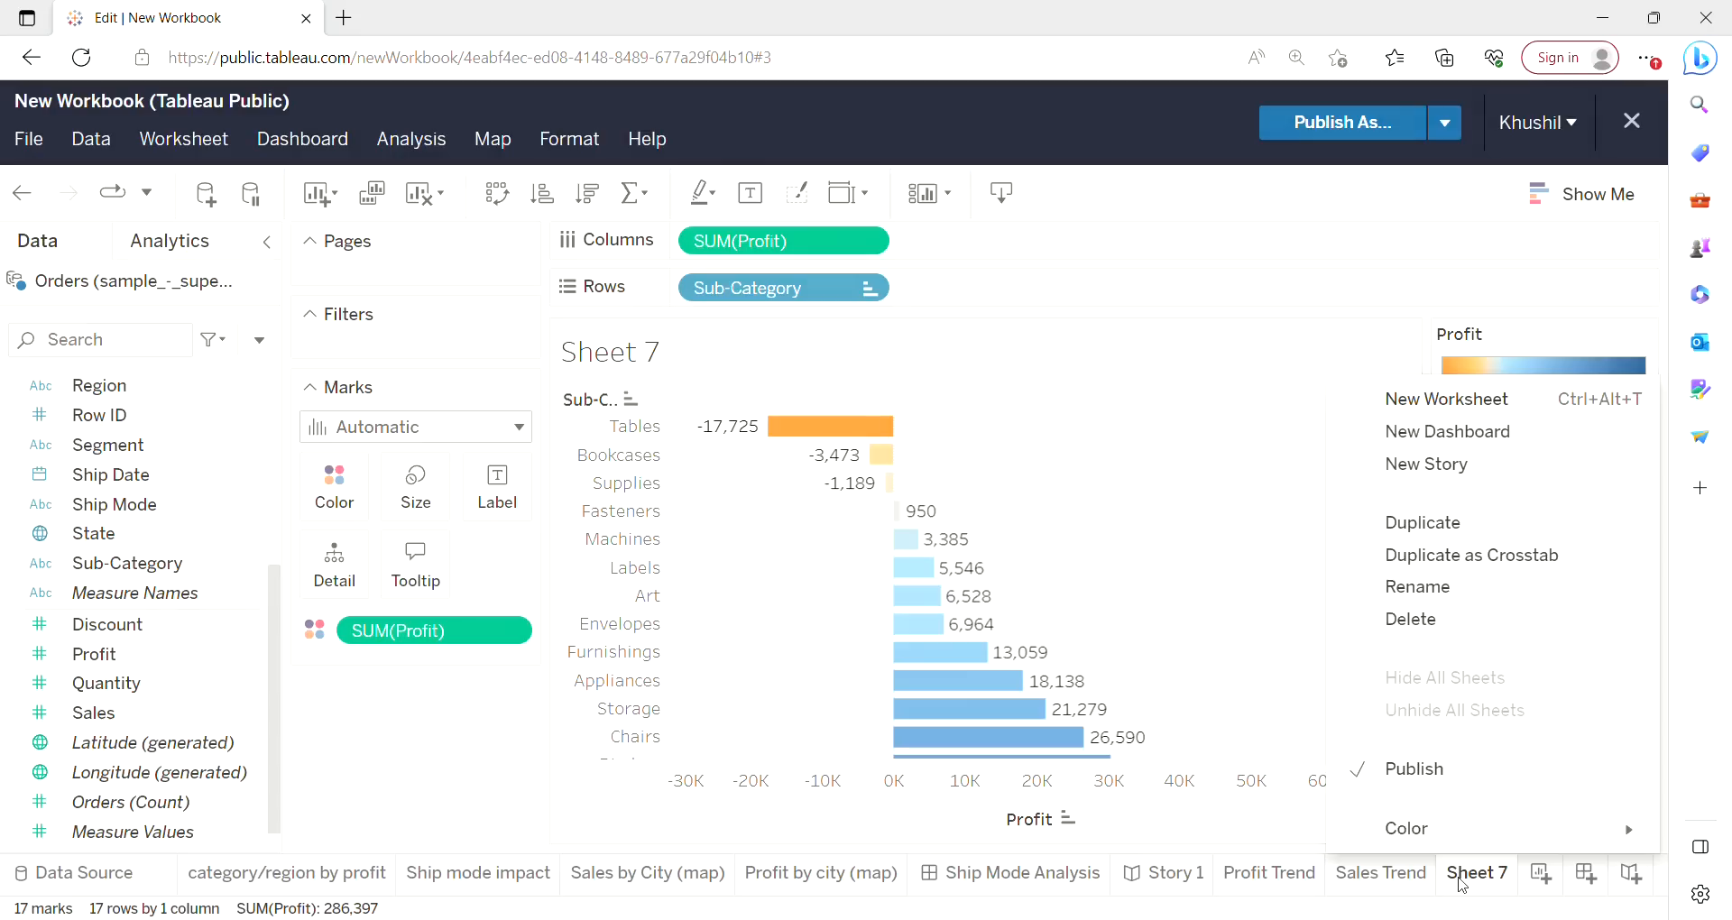
{"action": "left_click", "coordinate": [1438, 586]}
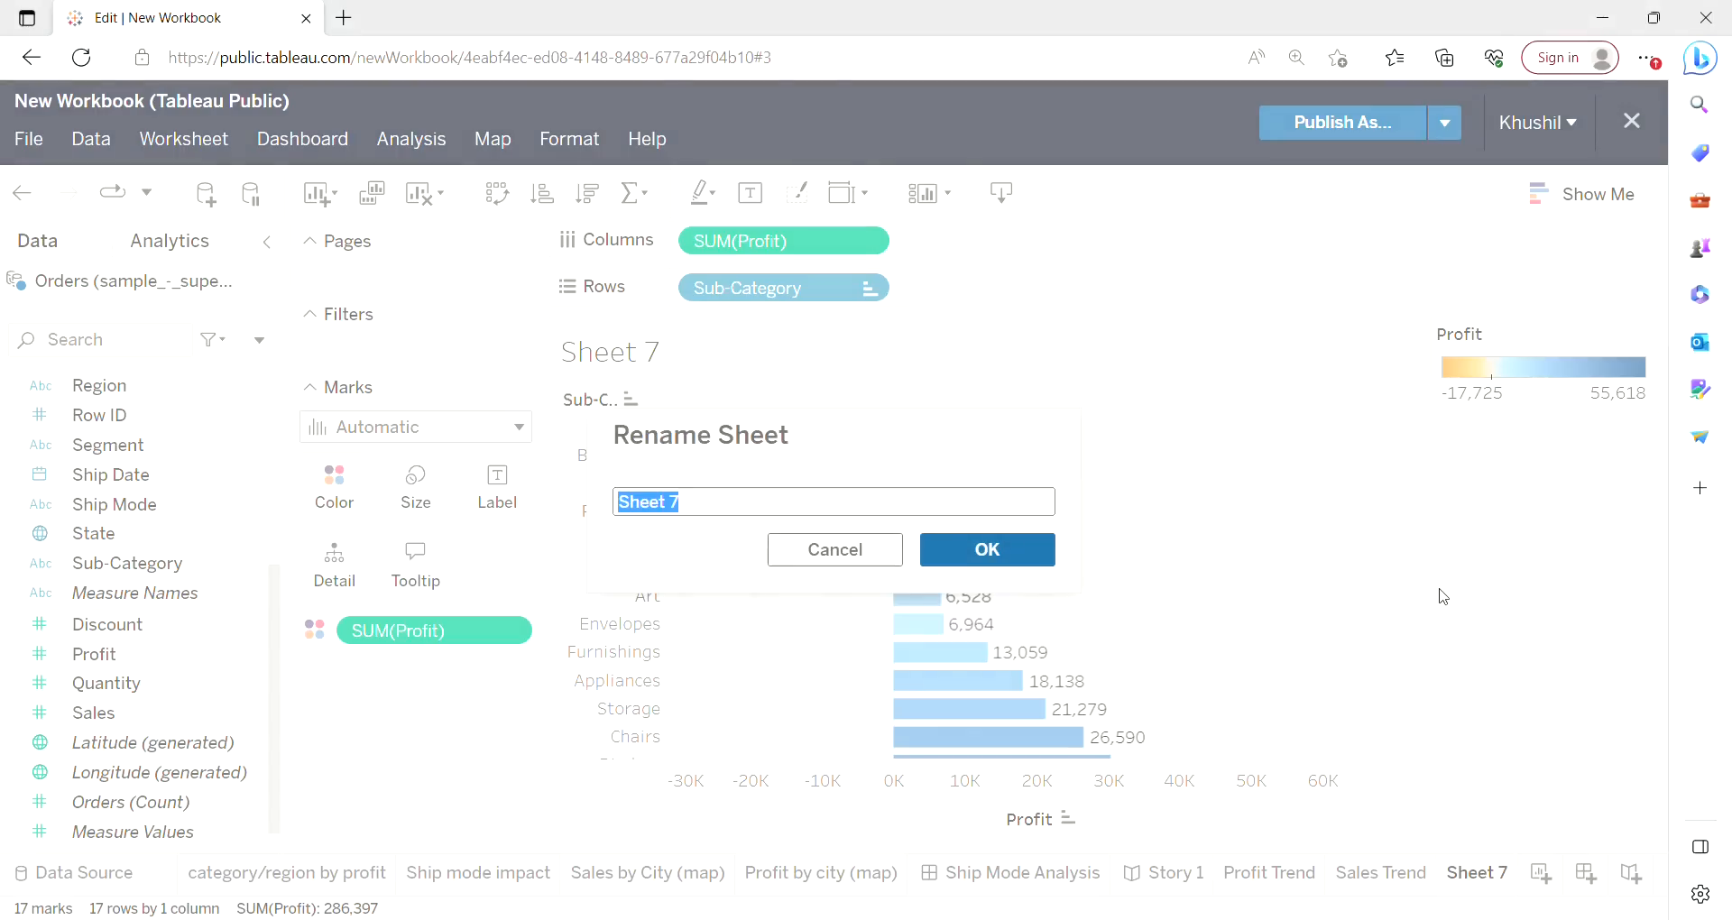
{"action": "type", "text": "S-C by Profit"}
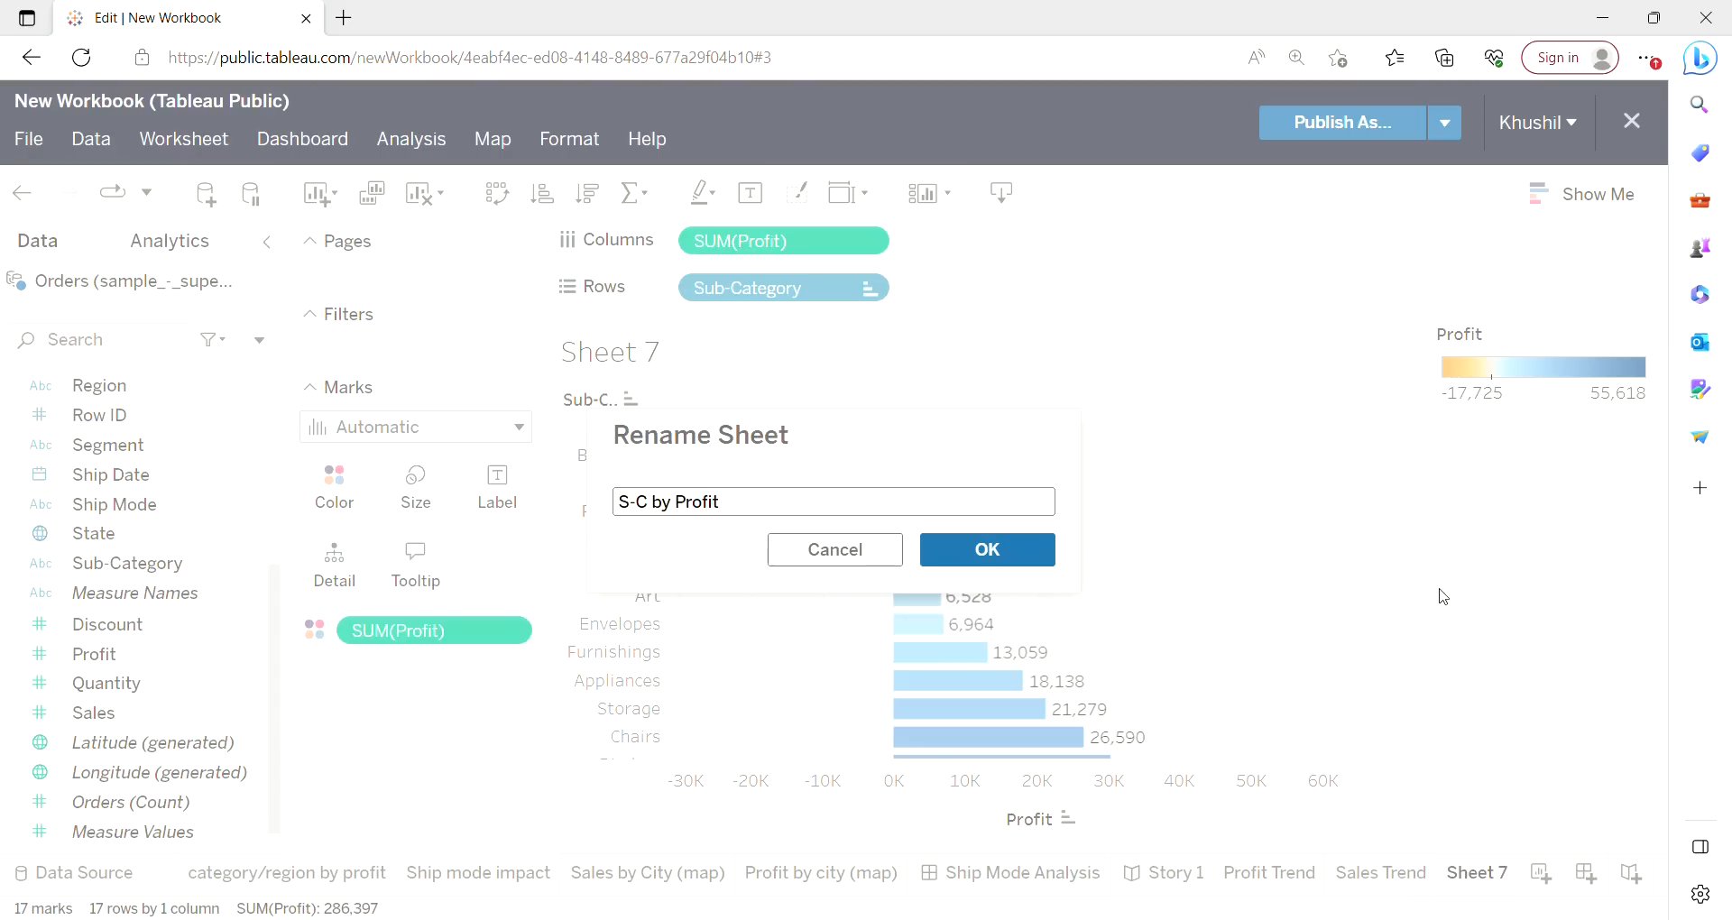
{"action": "left_click", "coordinate": [982, 564]}
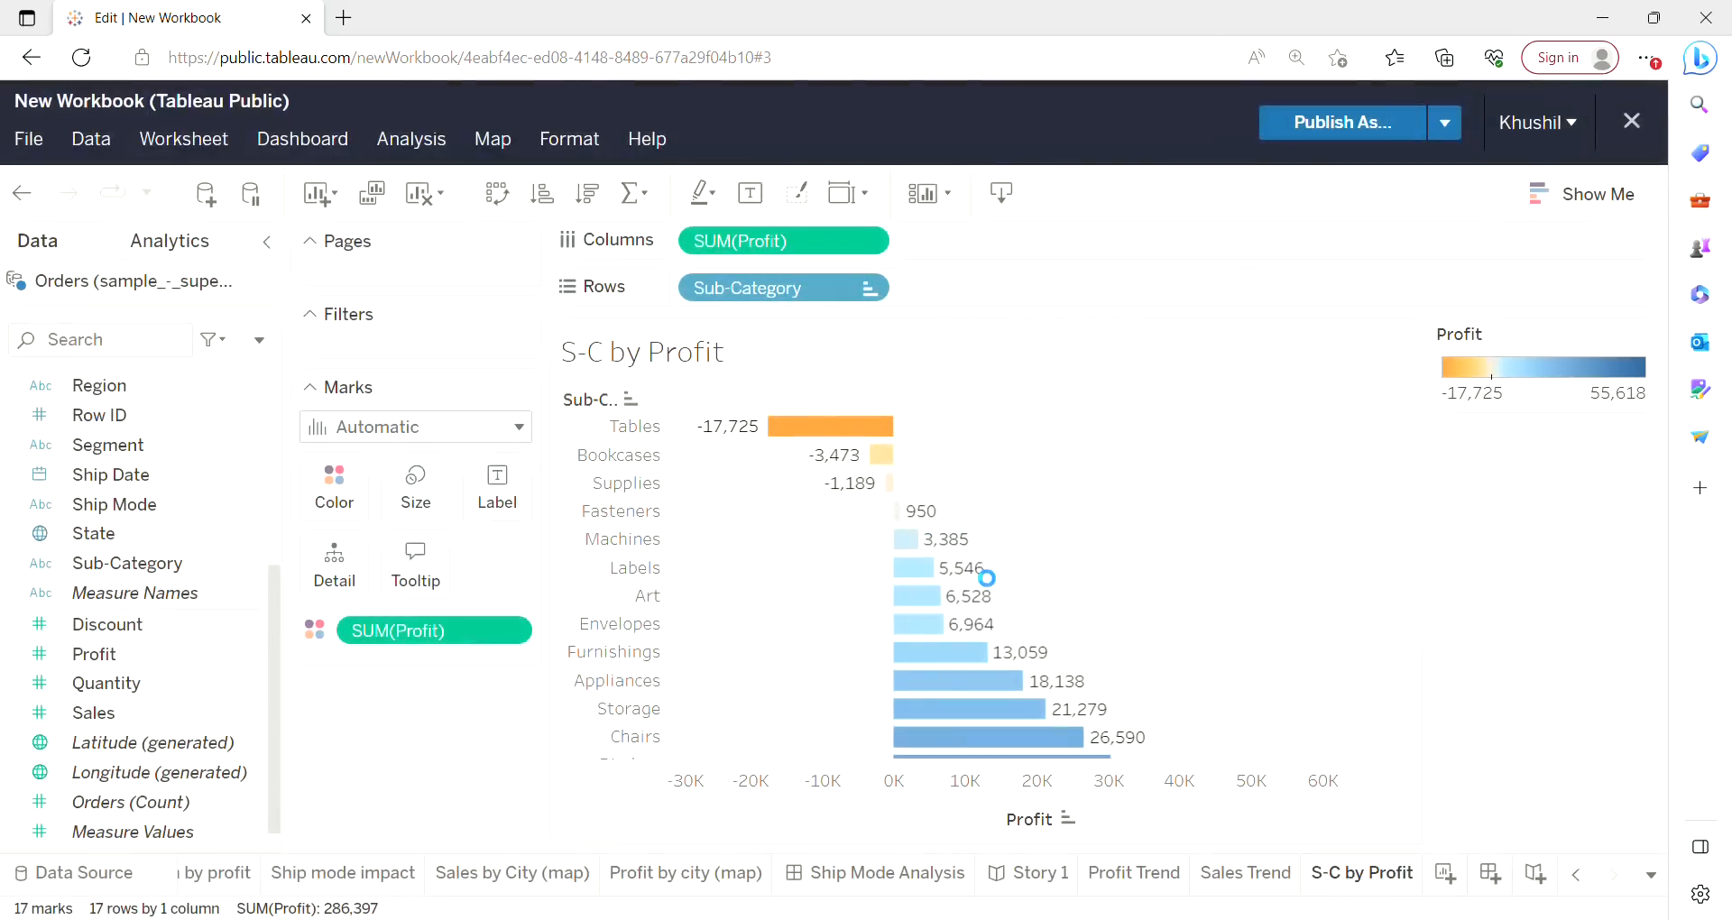
Create a new dashboard and bring the trend and profit worksheets into view in its sheet list.
{"action": "left_click", "coordinate": [1491, 871]}
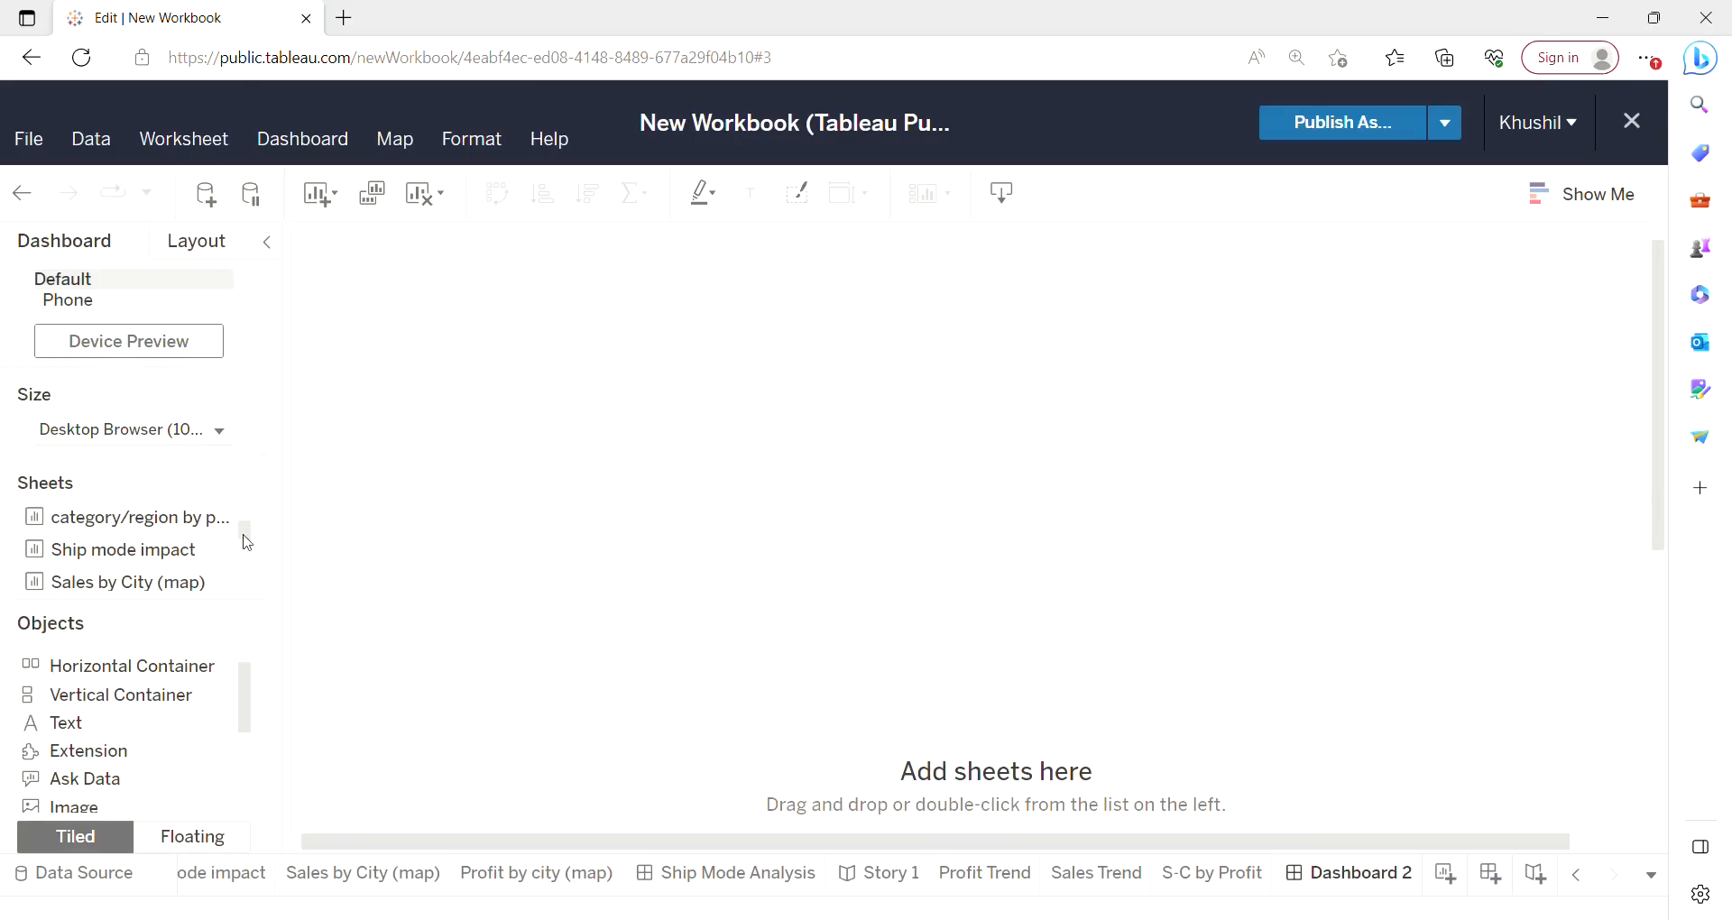
{"action": "left_click_drag", "start_coordinate": [248, 539], "coordinate": [244, 582]}
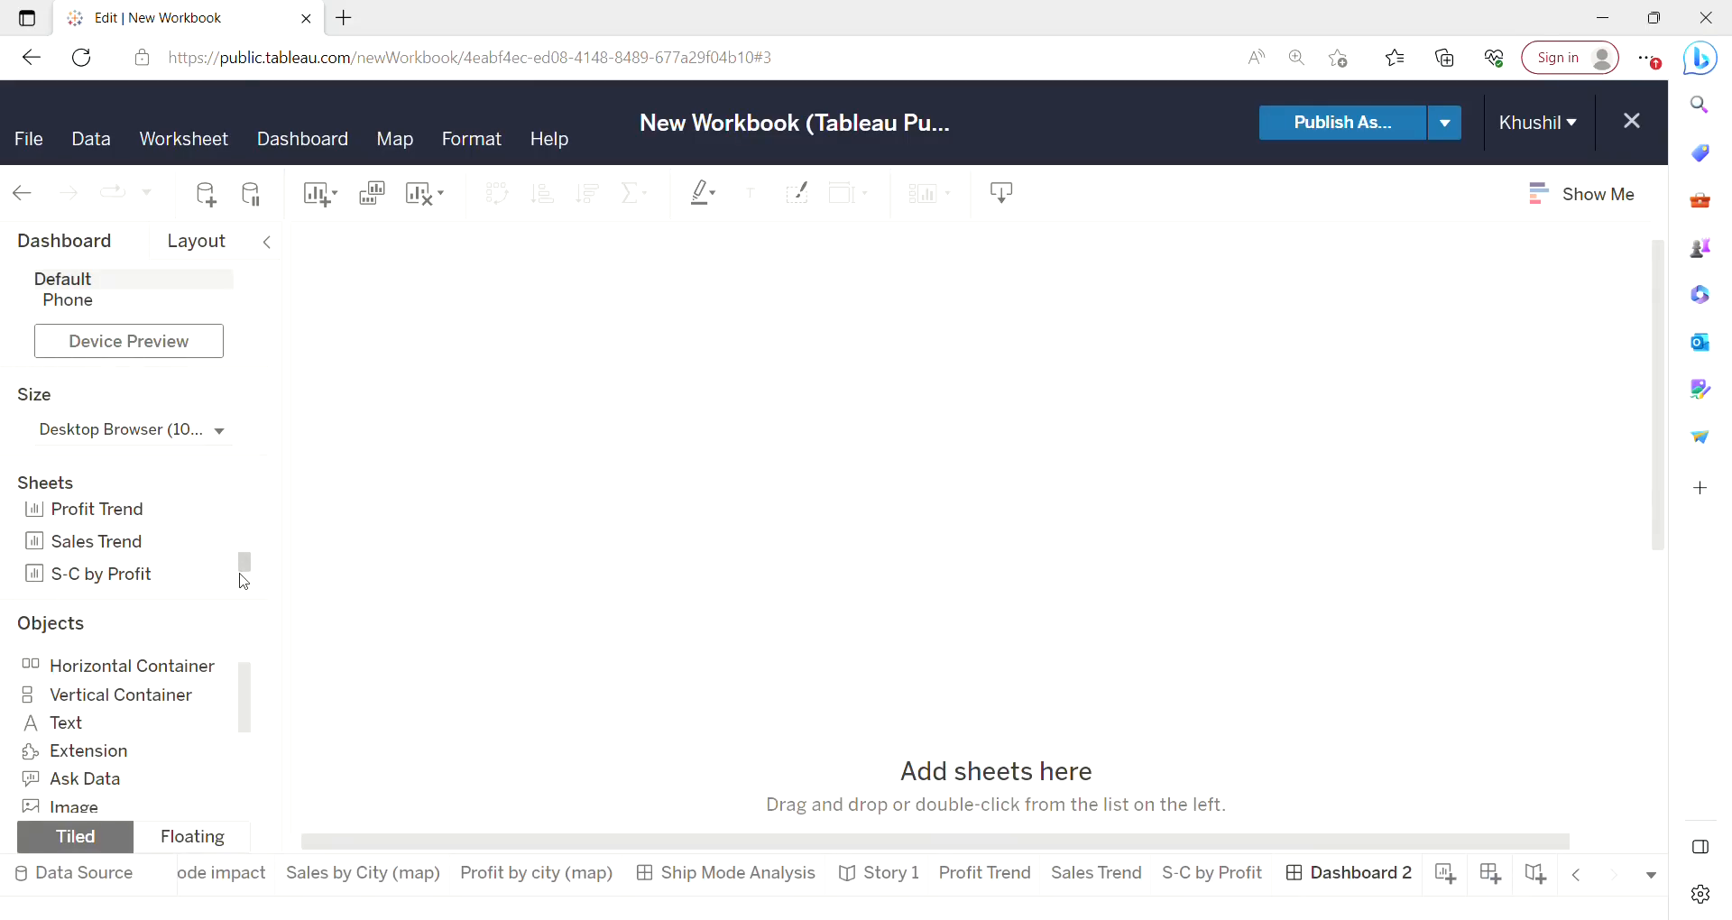
Add the Profit Trend worksheet to the dashboard as a floating object and enlarge it wider and taller.
{"action": "double_click", "coordinate": [113, 524]}
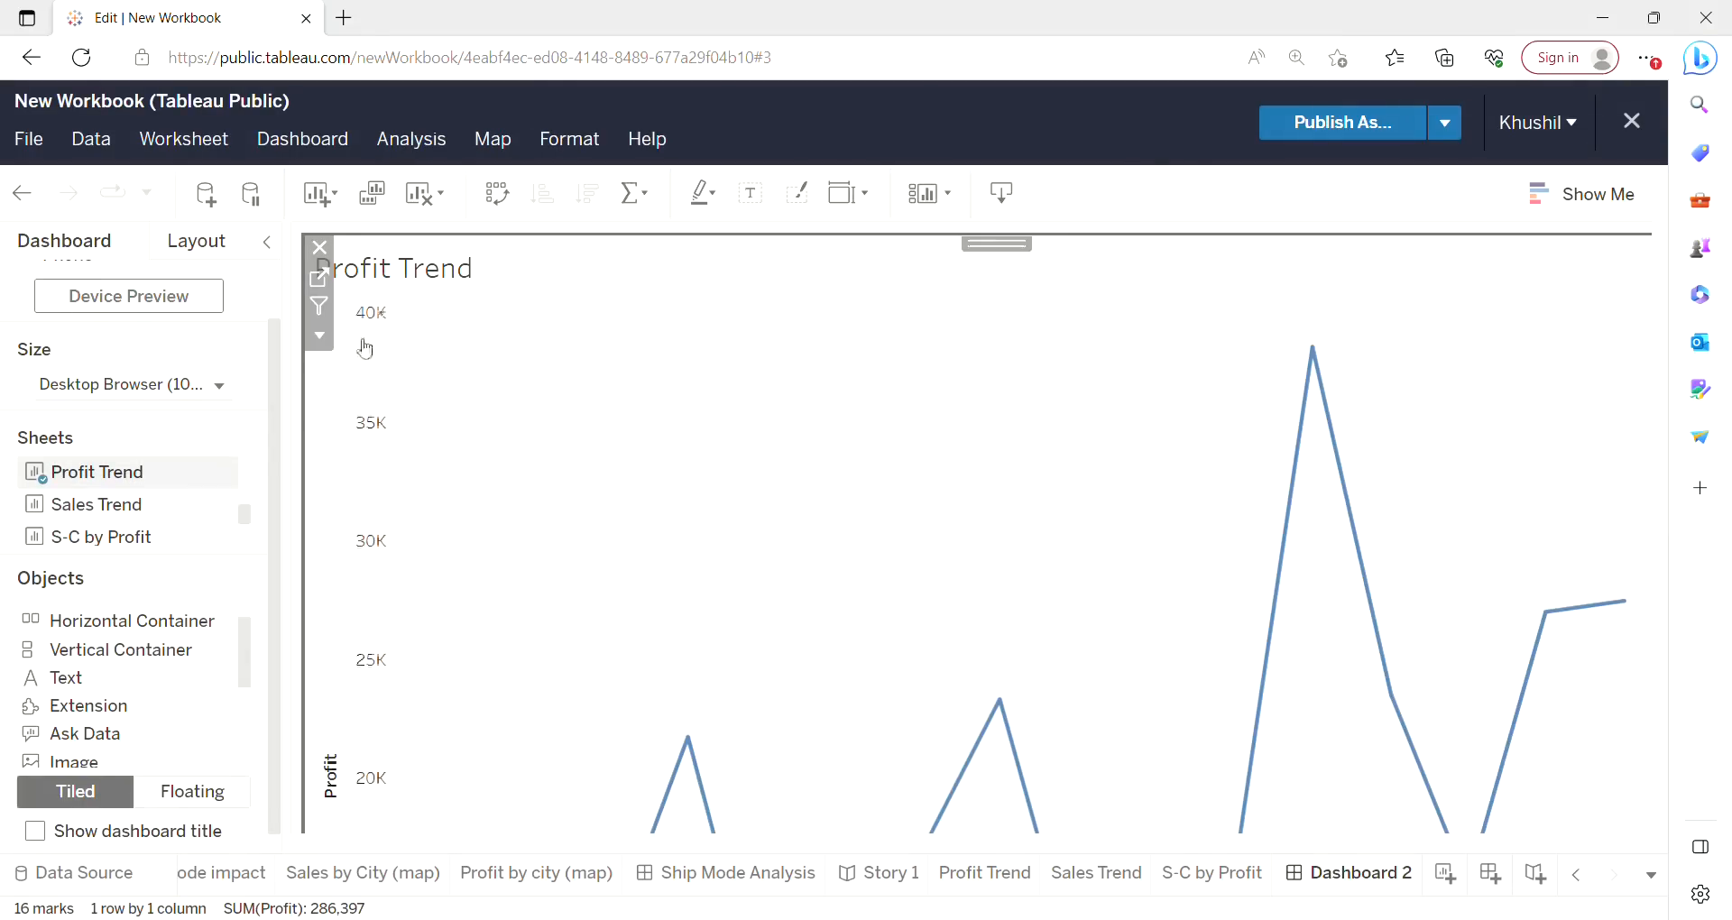
{"action": "left_click", "coordinate": [320, 340]}
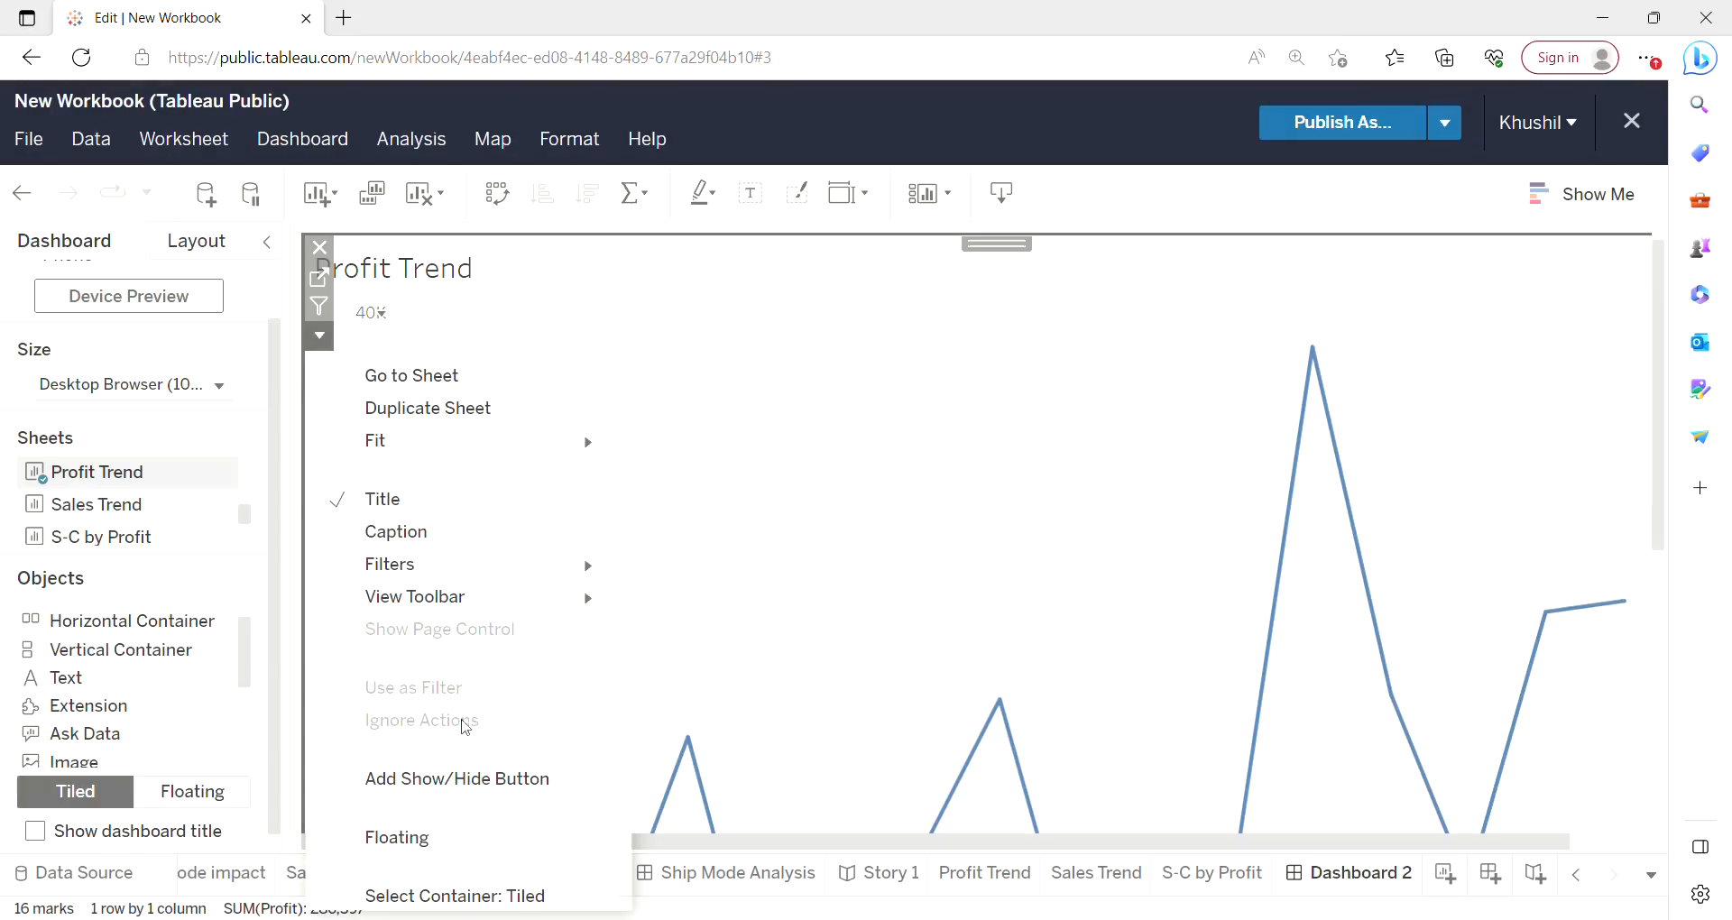
{"action": "left_click", "coordinate": [397, 839]}
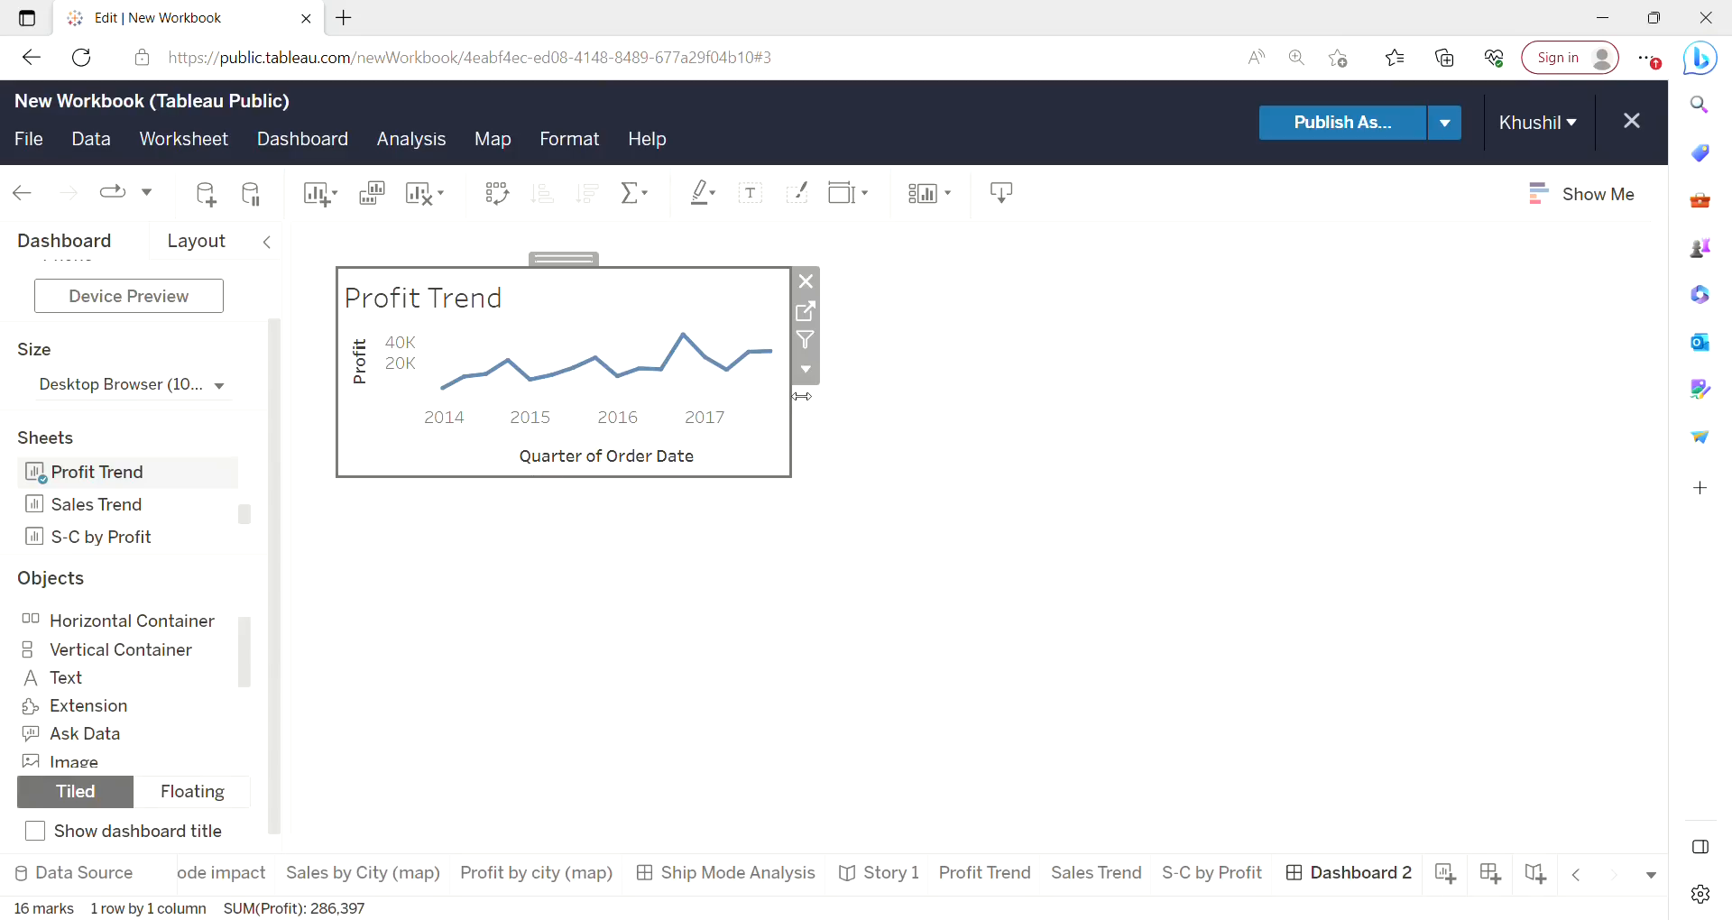
{"action": "left_click_drag", "start_coordinate": [802, 399], "coordinate": [957, 395]}
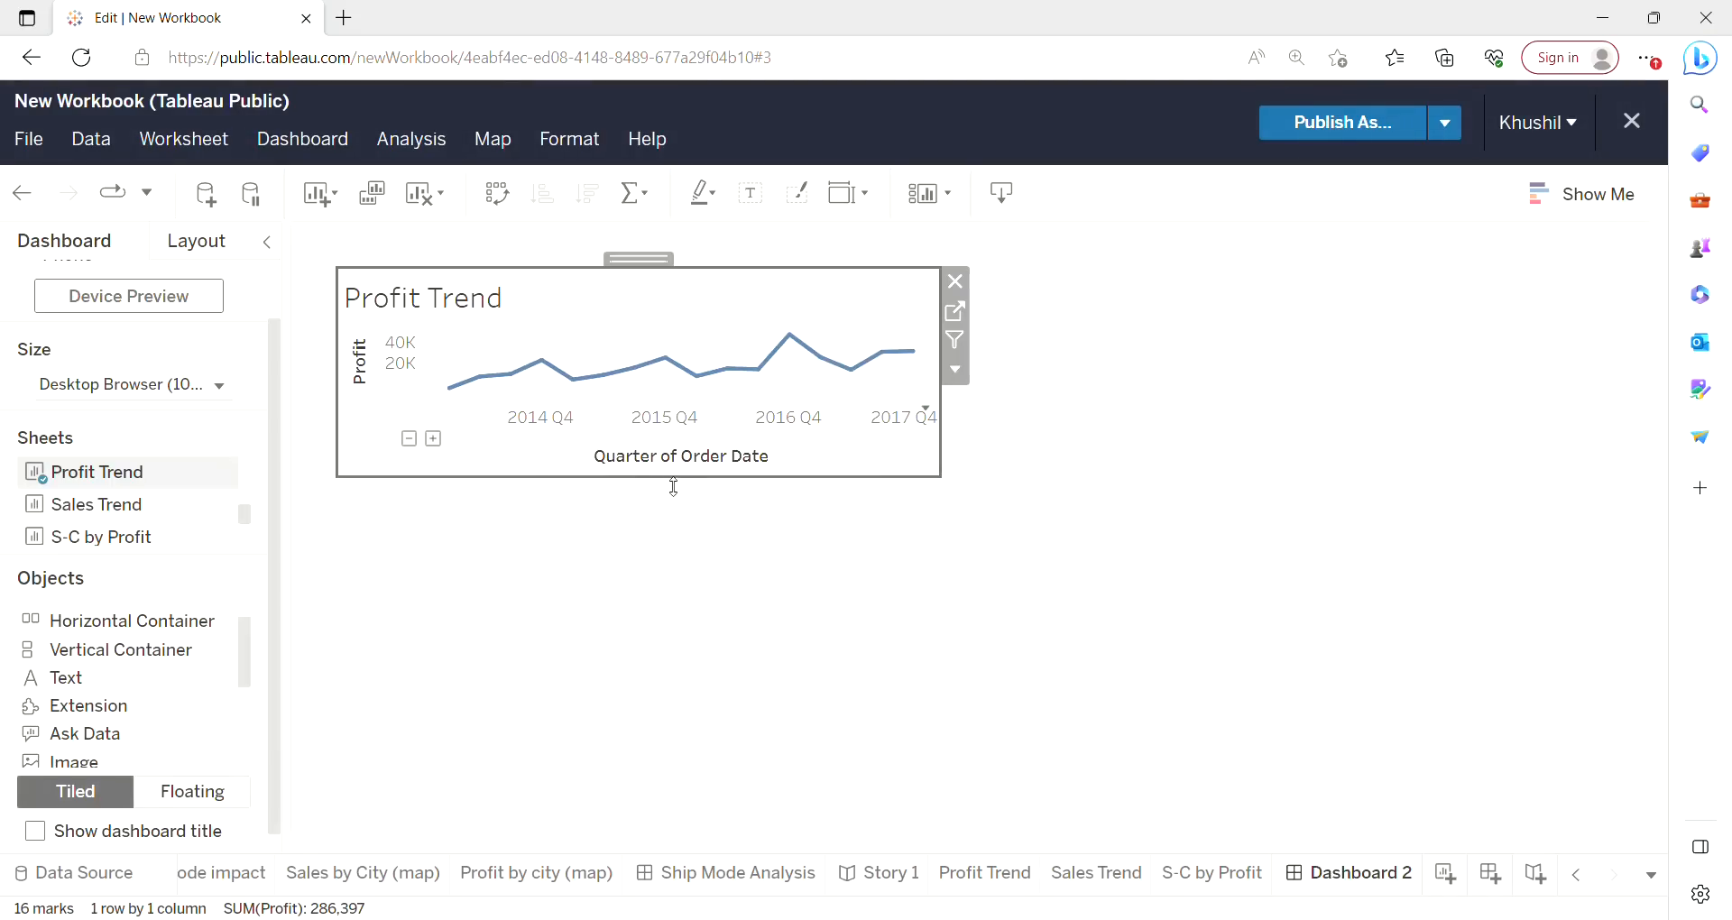
{"action": "left_click_drag", "start_coordinate": [674, 487], "coordinate": [674, 627]}
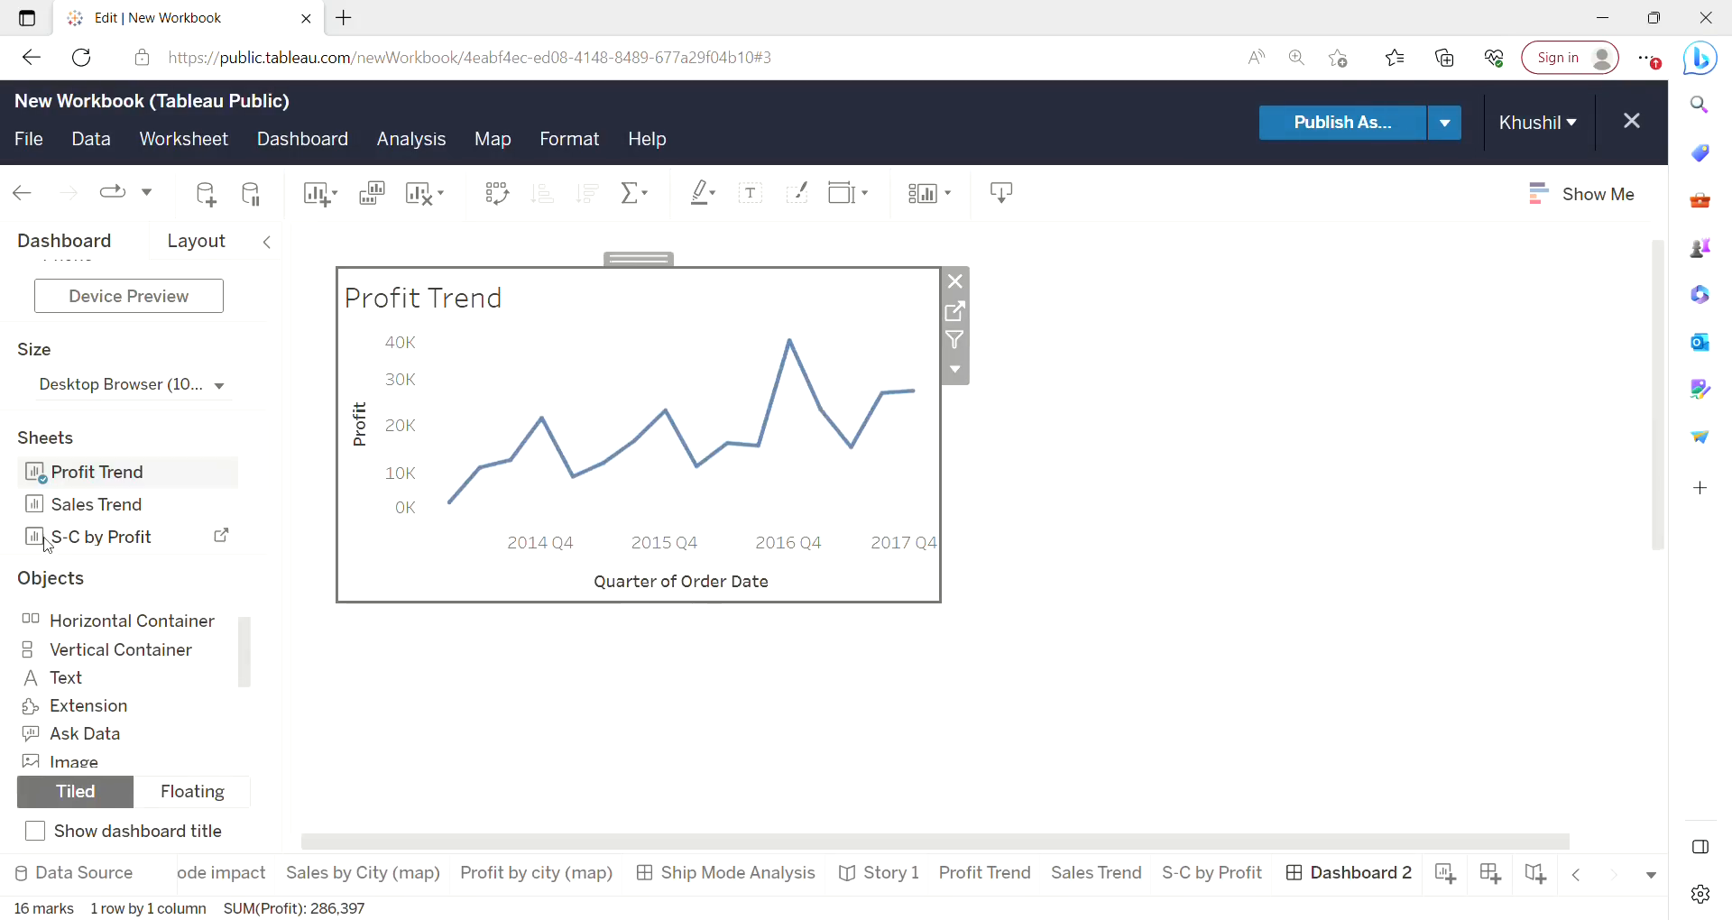
Add the Sales Trend worksheet to the dashboard as a floating object and place it beside the Profit Trend chart.
{"action": "mouse_move", "coordinate": [70, 517]}
{"action": "left_mouse_down"}
{"action": "mouse_move", "coordinate": [255, 530]}
{"action": "mouse_move", "coordinate": [1161, 475]}
{"action": "left_mouse_up"}
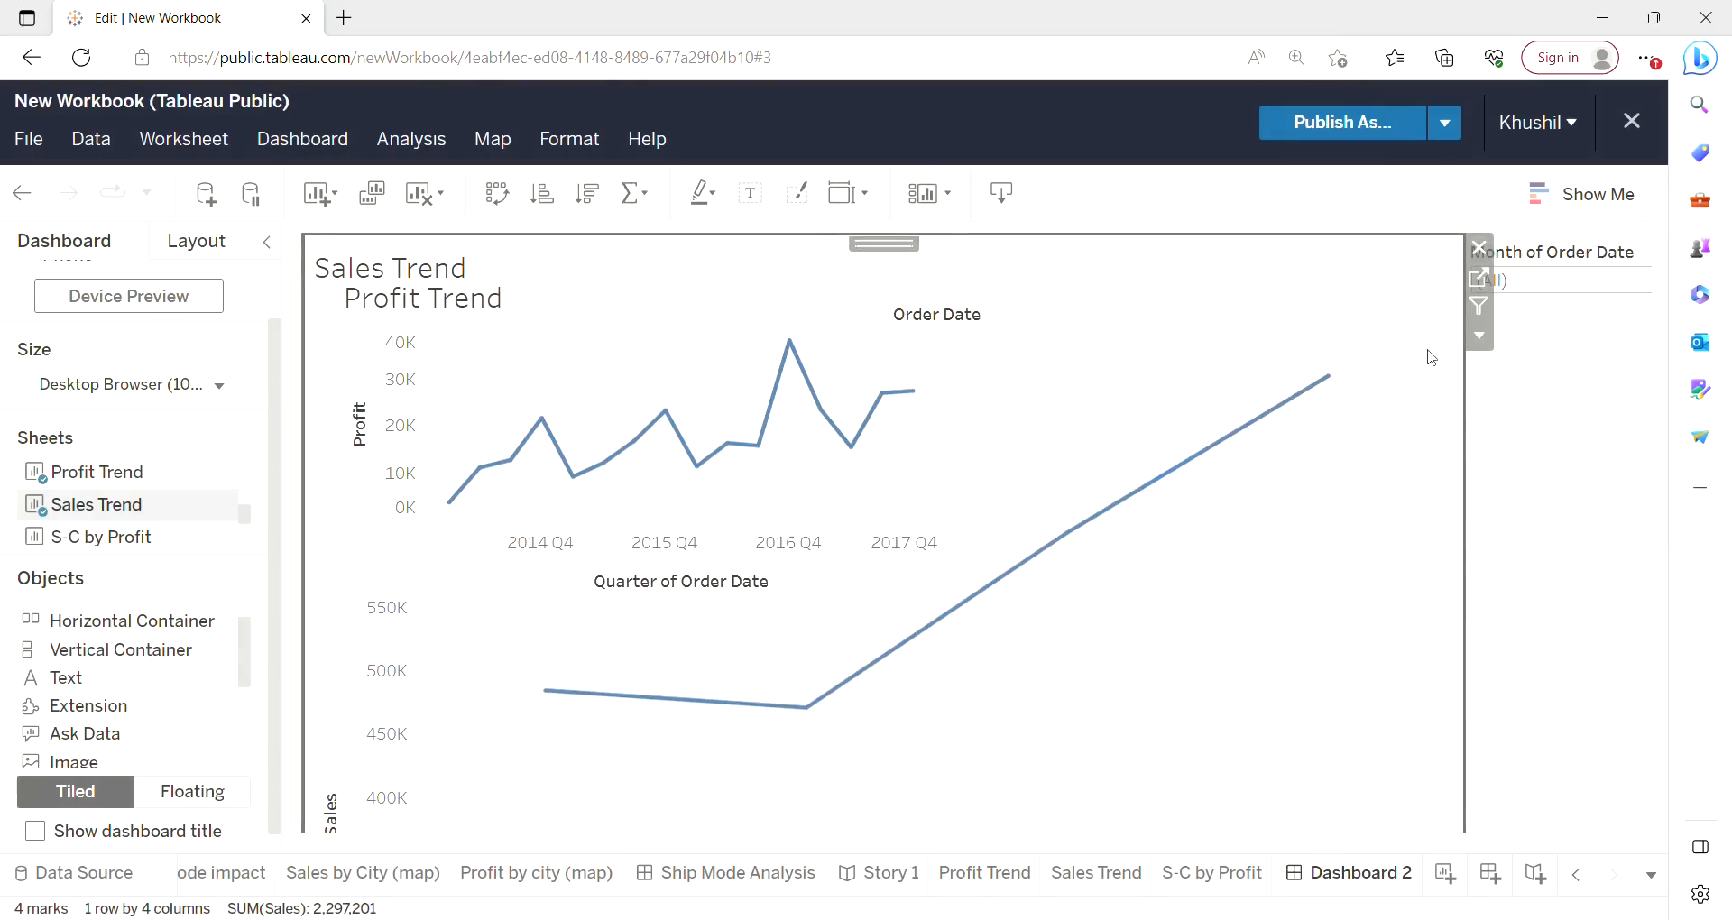
{"action": "left_click", "coordinate": [1480, 338]}
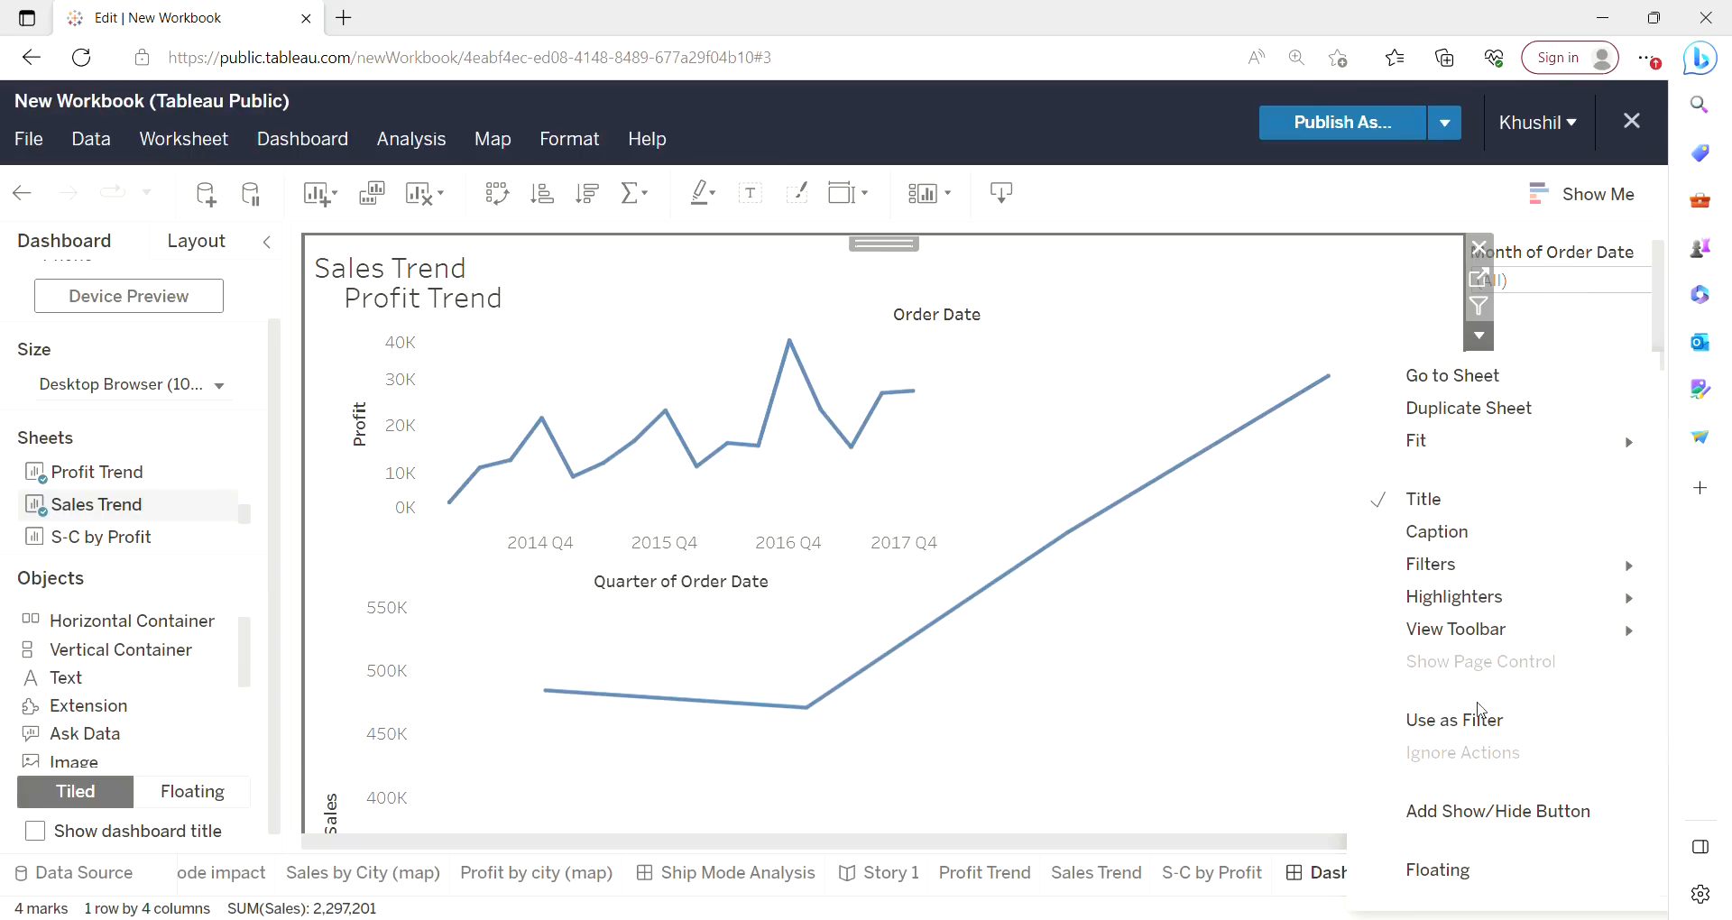
{"action": "left_click", "coordinate": [1439, 871]}
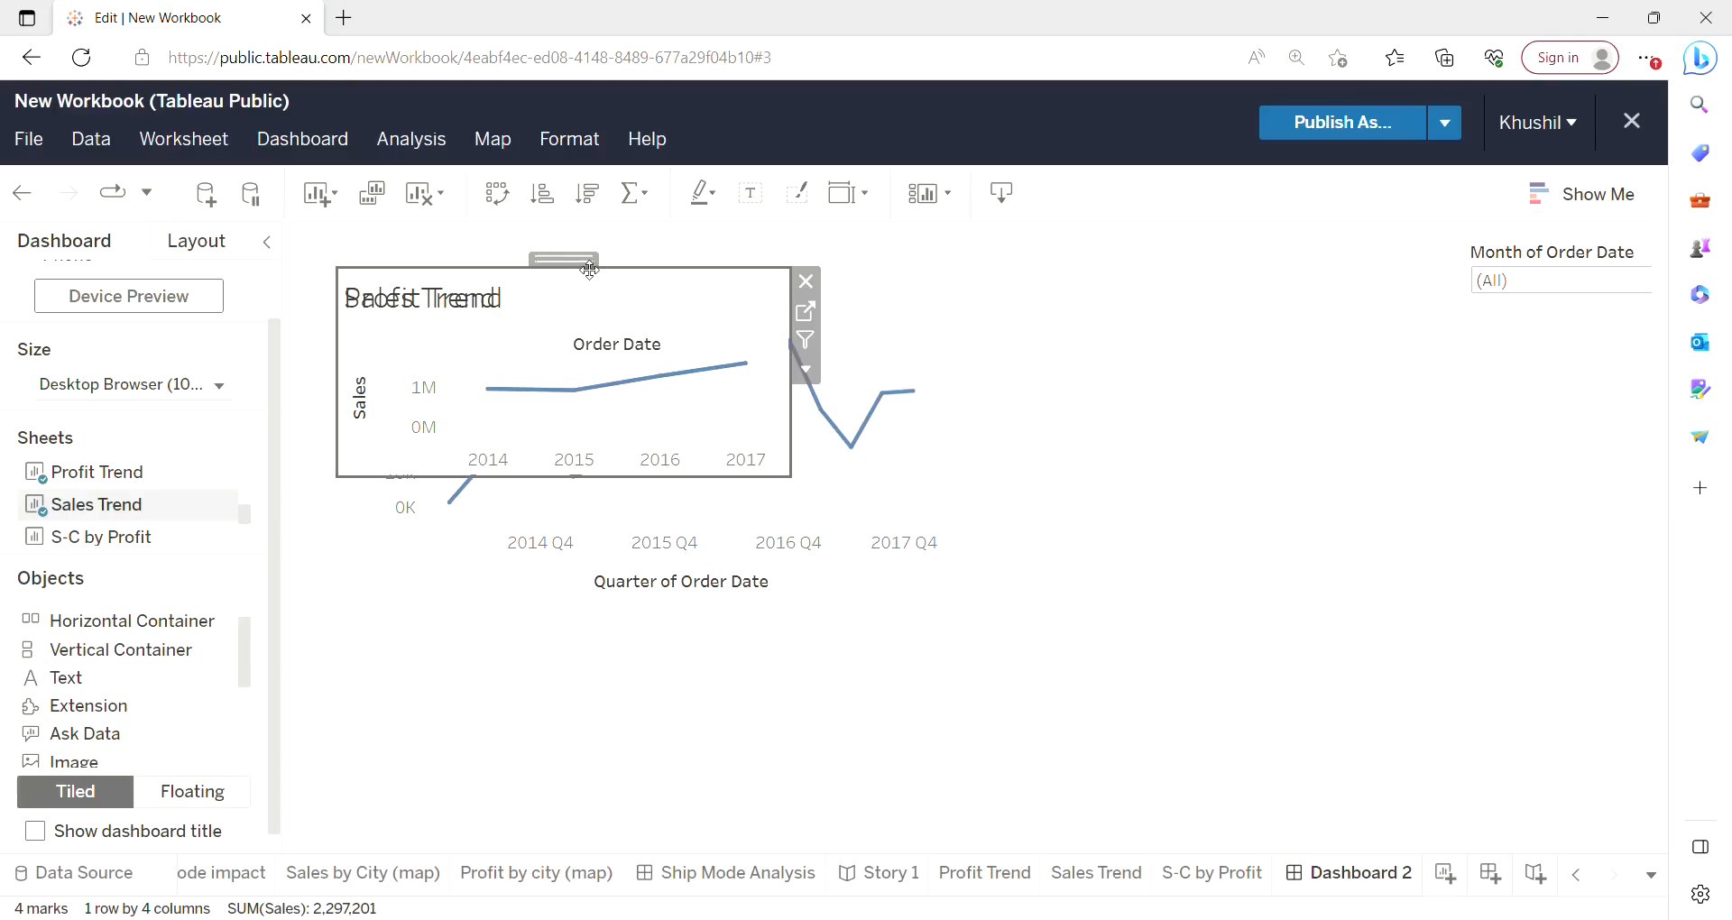
{"action": "left_click_drag", "start_coordinate": [590, 270], "coordinate": [1275, 355]}
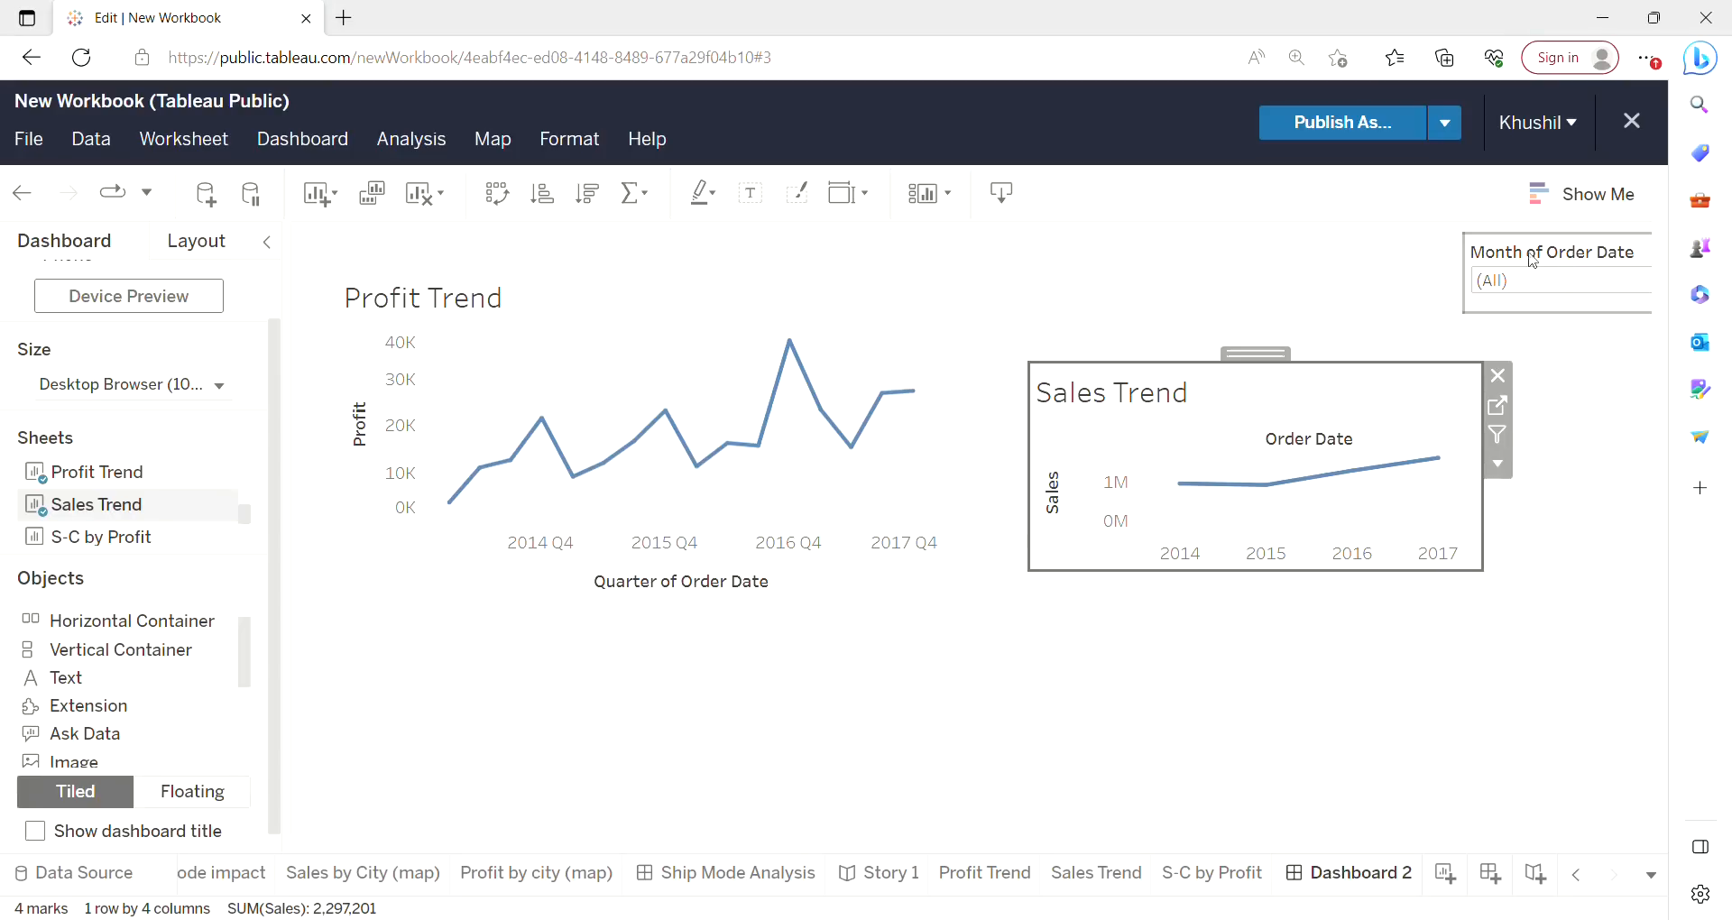
Make the Month of Order Date filter floating and move it to the top, between the two charts.
{"action": "left_click", "coordinate": [1548, 264]}
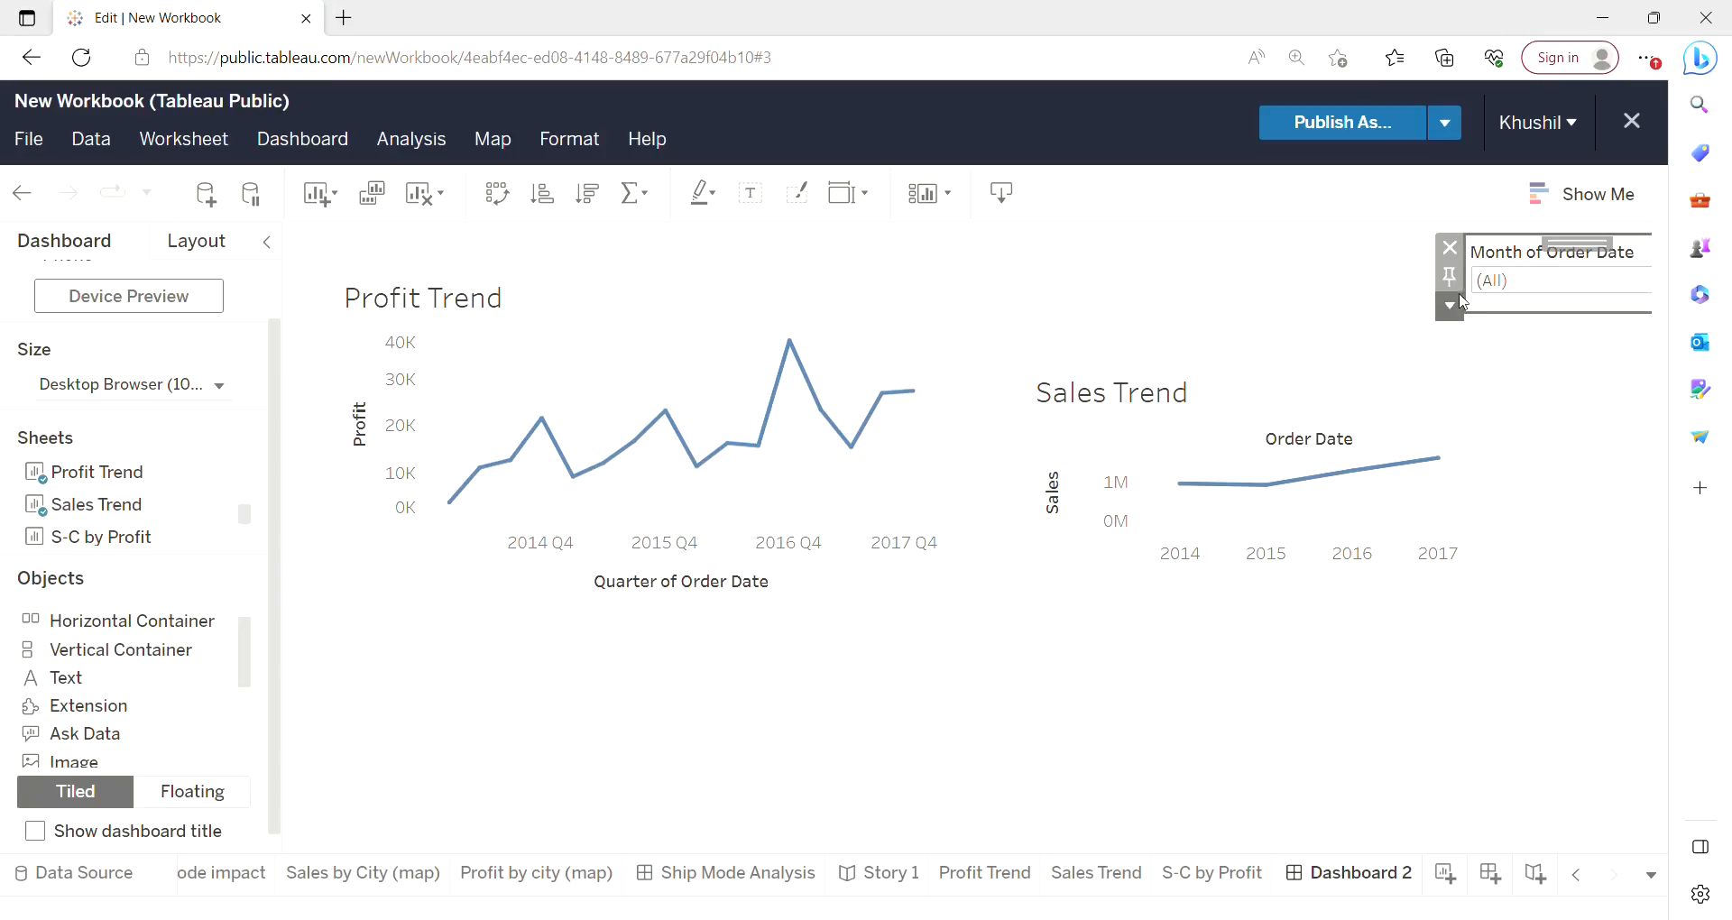
{"action": "left_click", "coordinate": [1451, 304]}
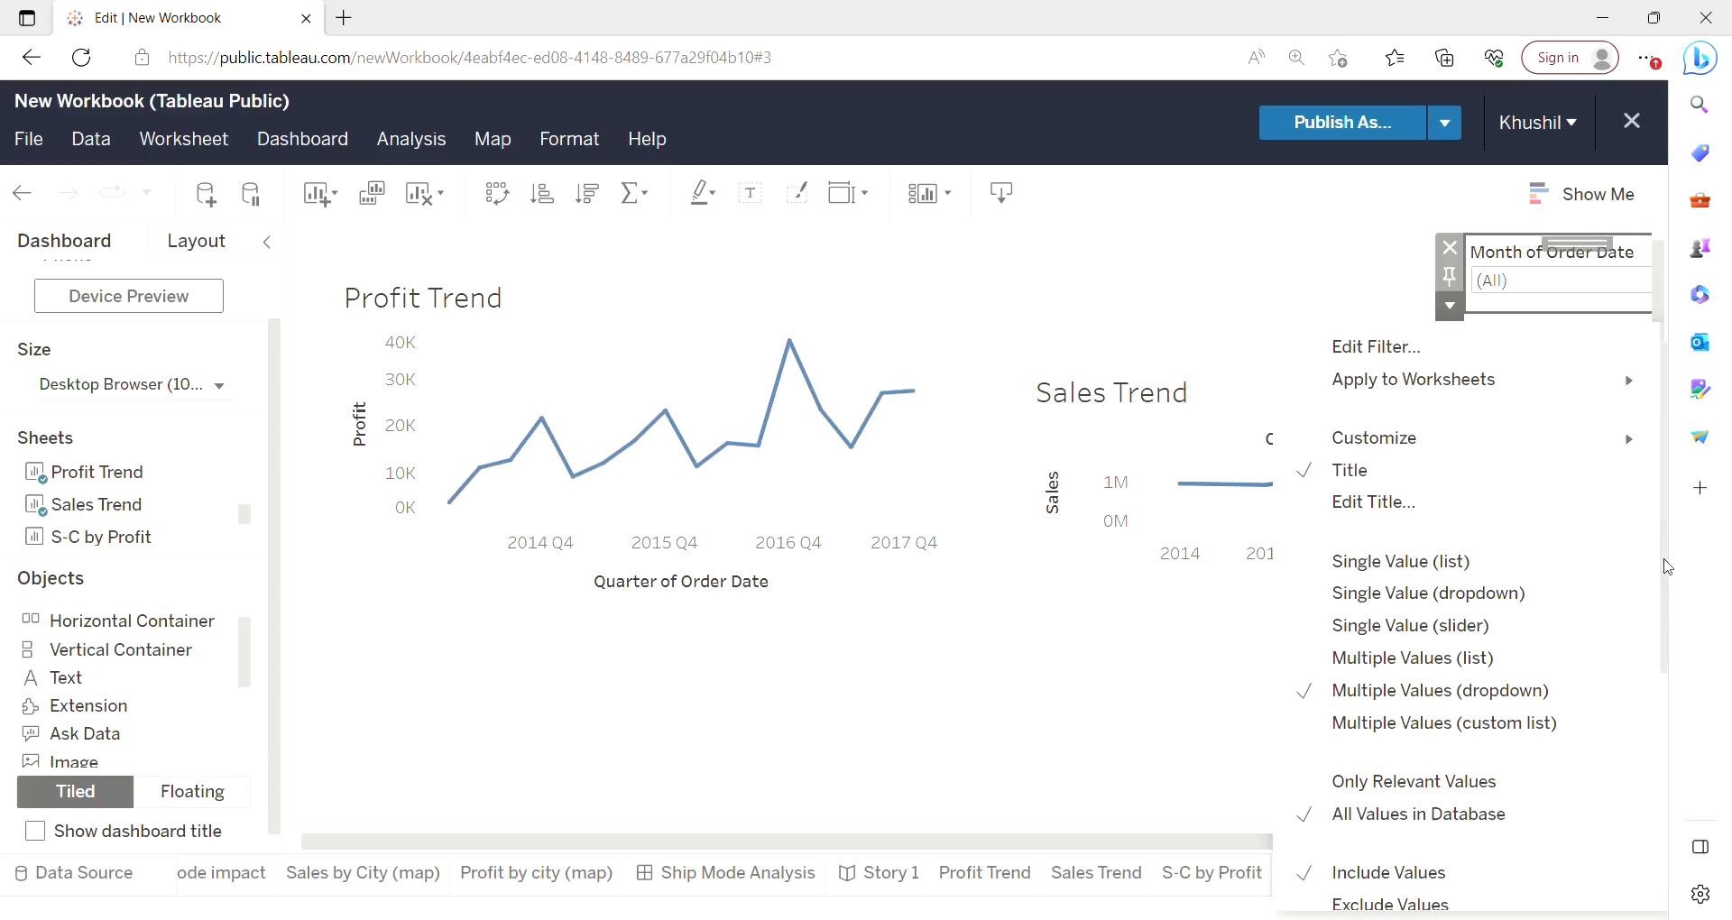
{"action": "left_click_drag", "start_coordinate": [1666, 567], "coordinate": [1655, 719]}
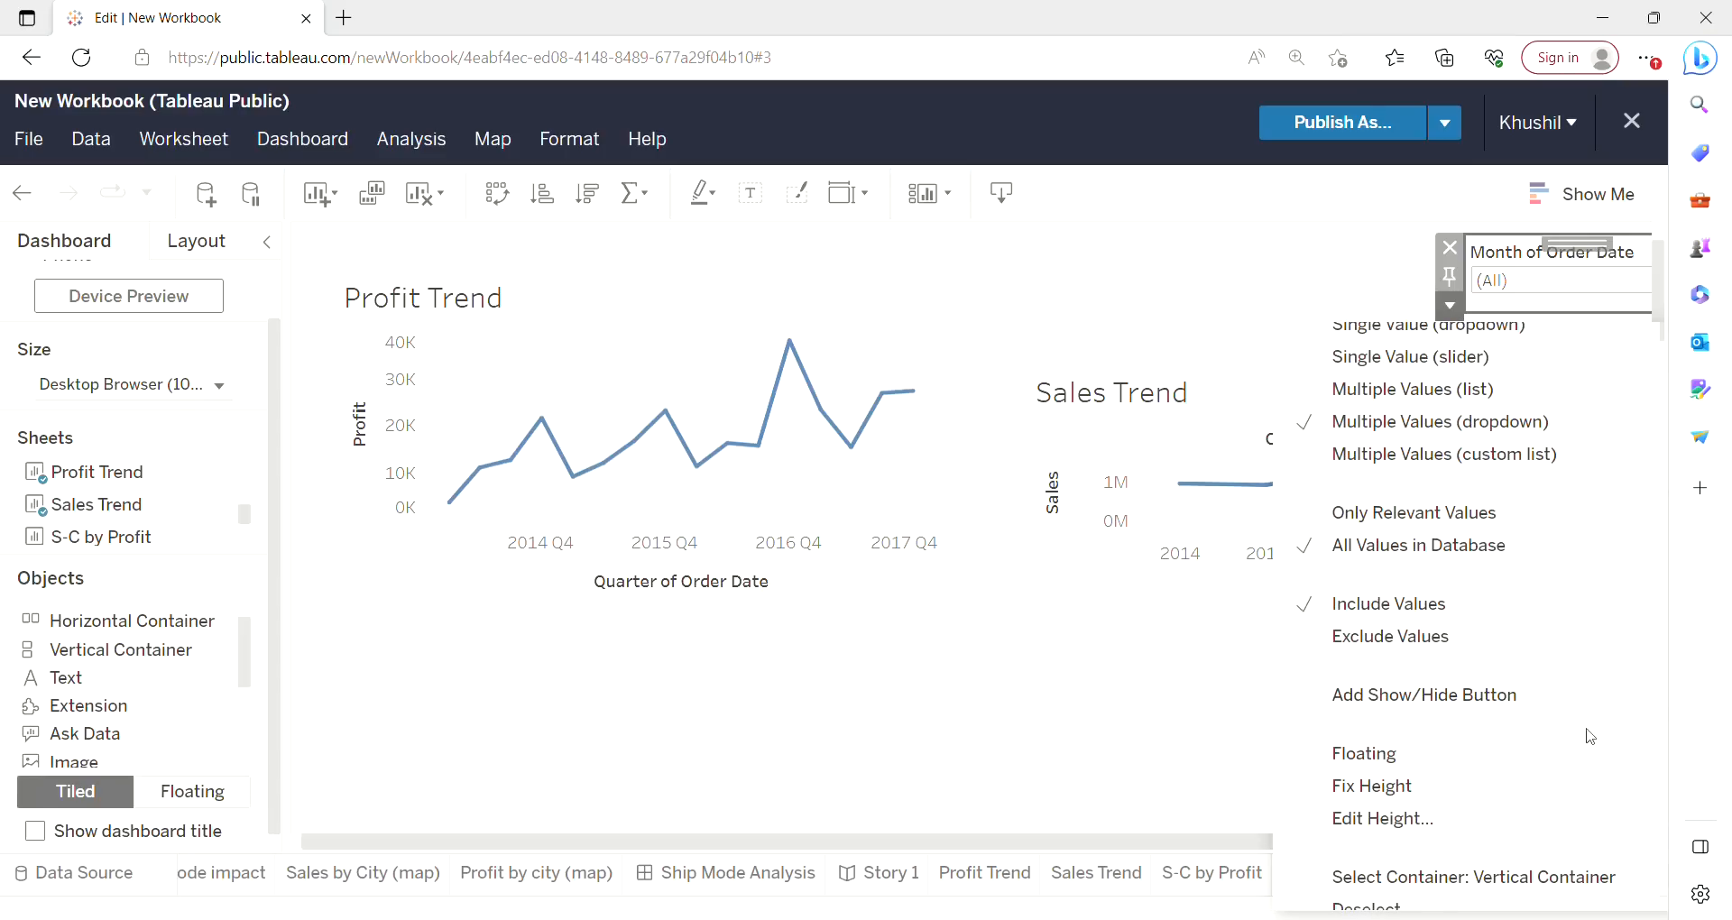
{"action": "left_click", "coordinate": [1413, 758]}
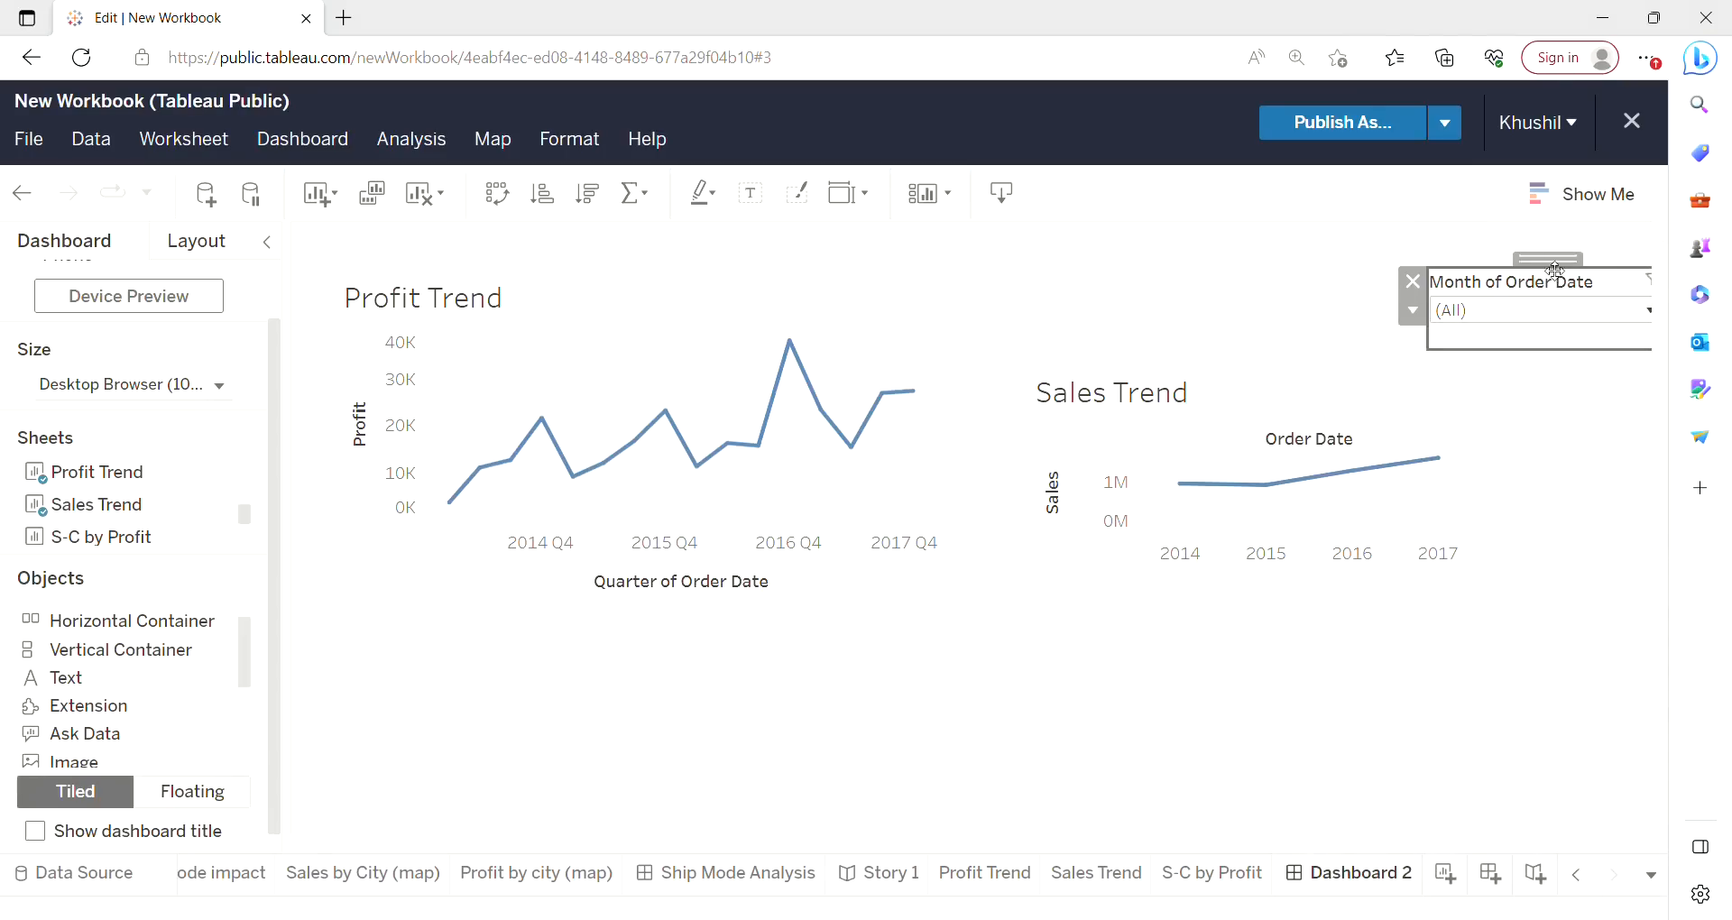
{"action": "left_click_drag", "start_coordinate": [1558, 271], "coordinate": [1021, 238]}
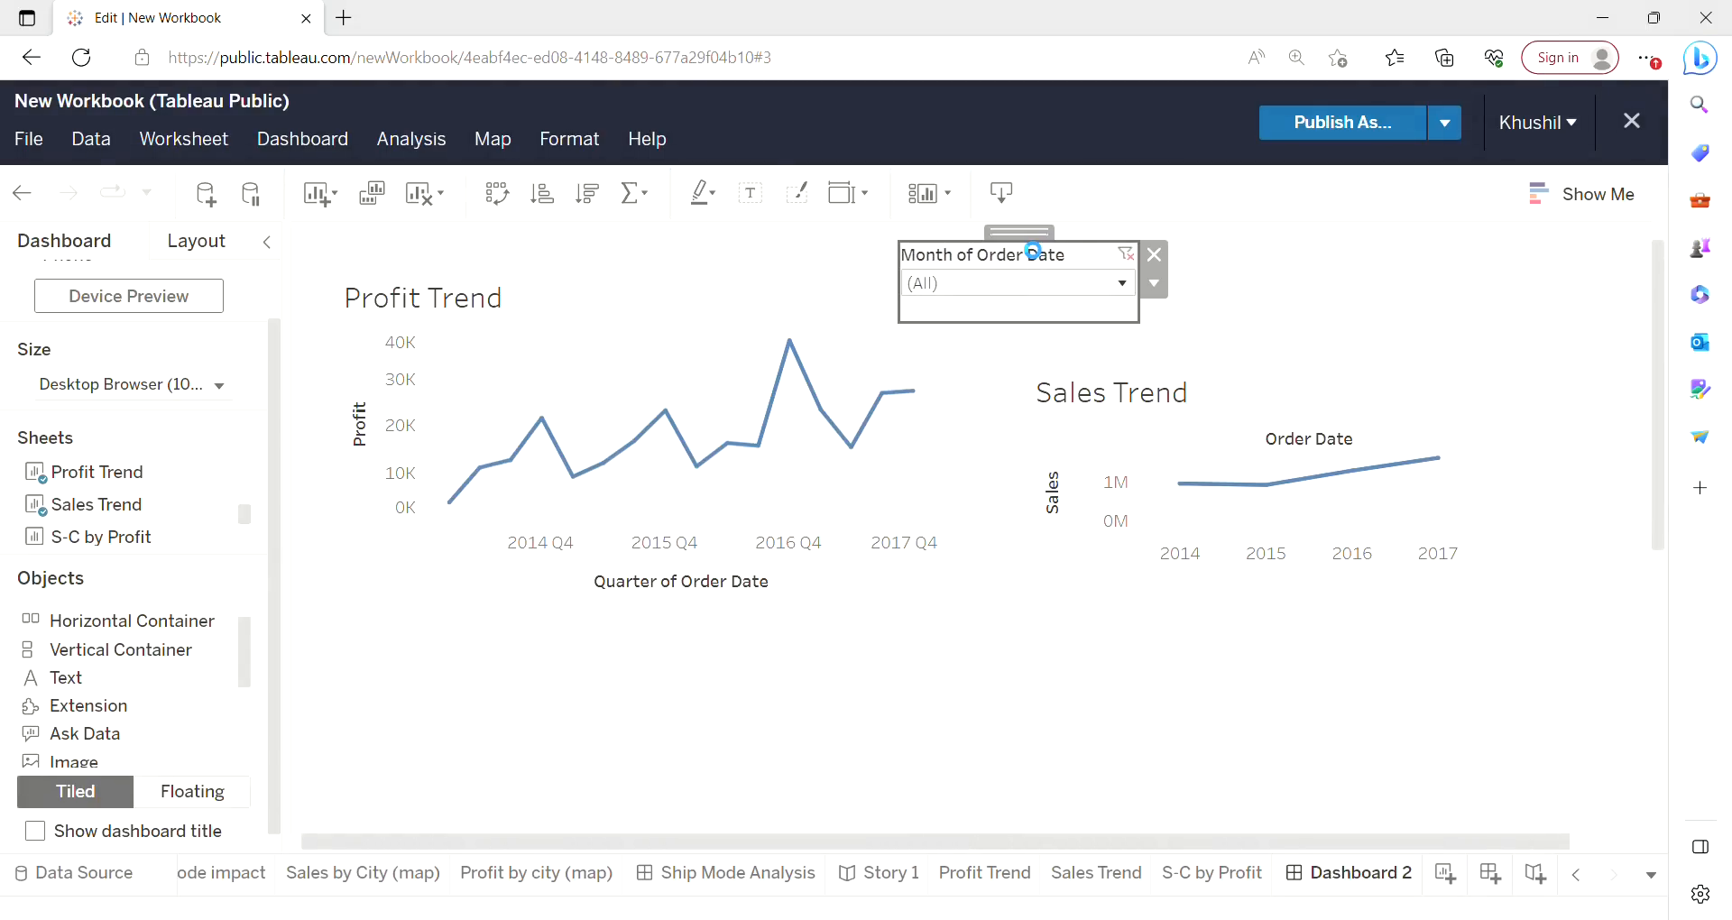
Move the Sales Trend chart up and resize it wider and taller.
{"action": "left_click", "coordinate": [1308, 404]}
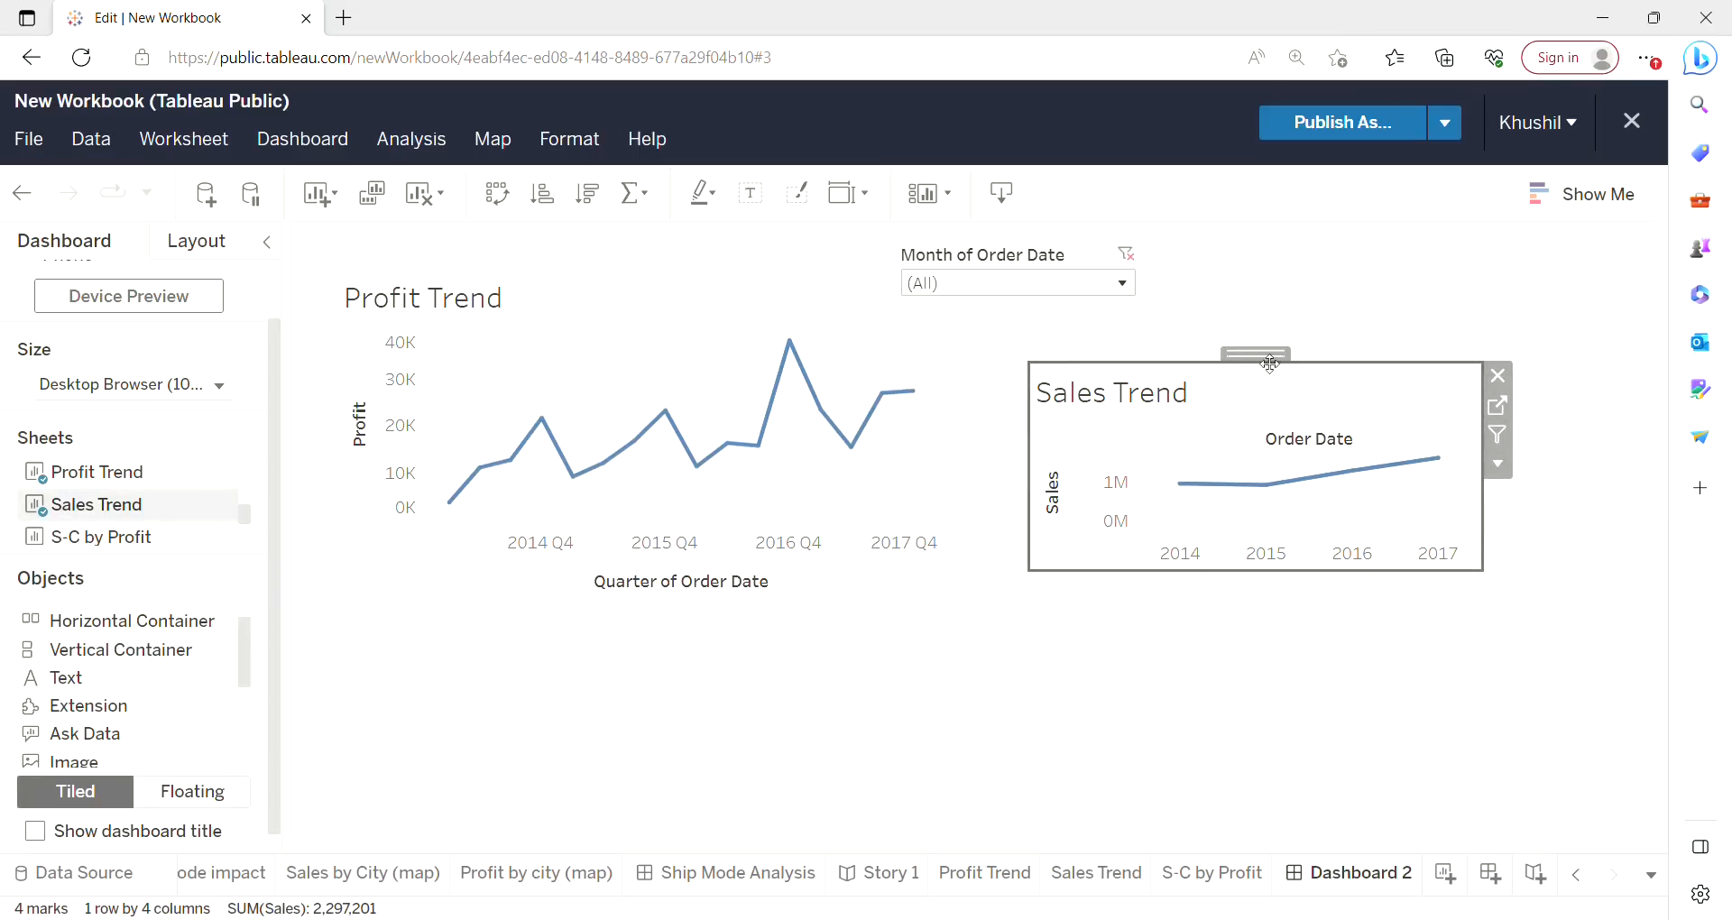
{"action": "left_click_drag", "start_coordinate": [1272, 361], "coordinate": [1238, 322]}
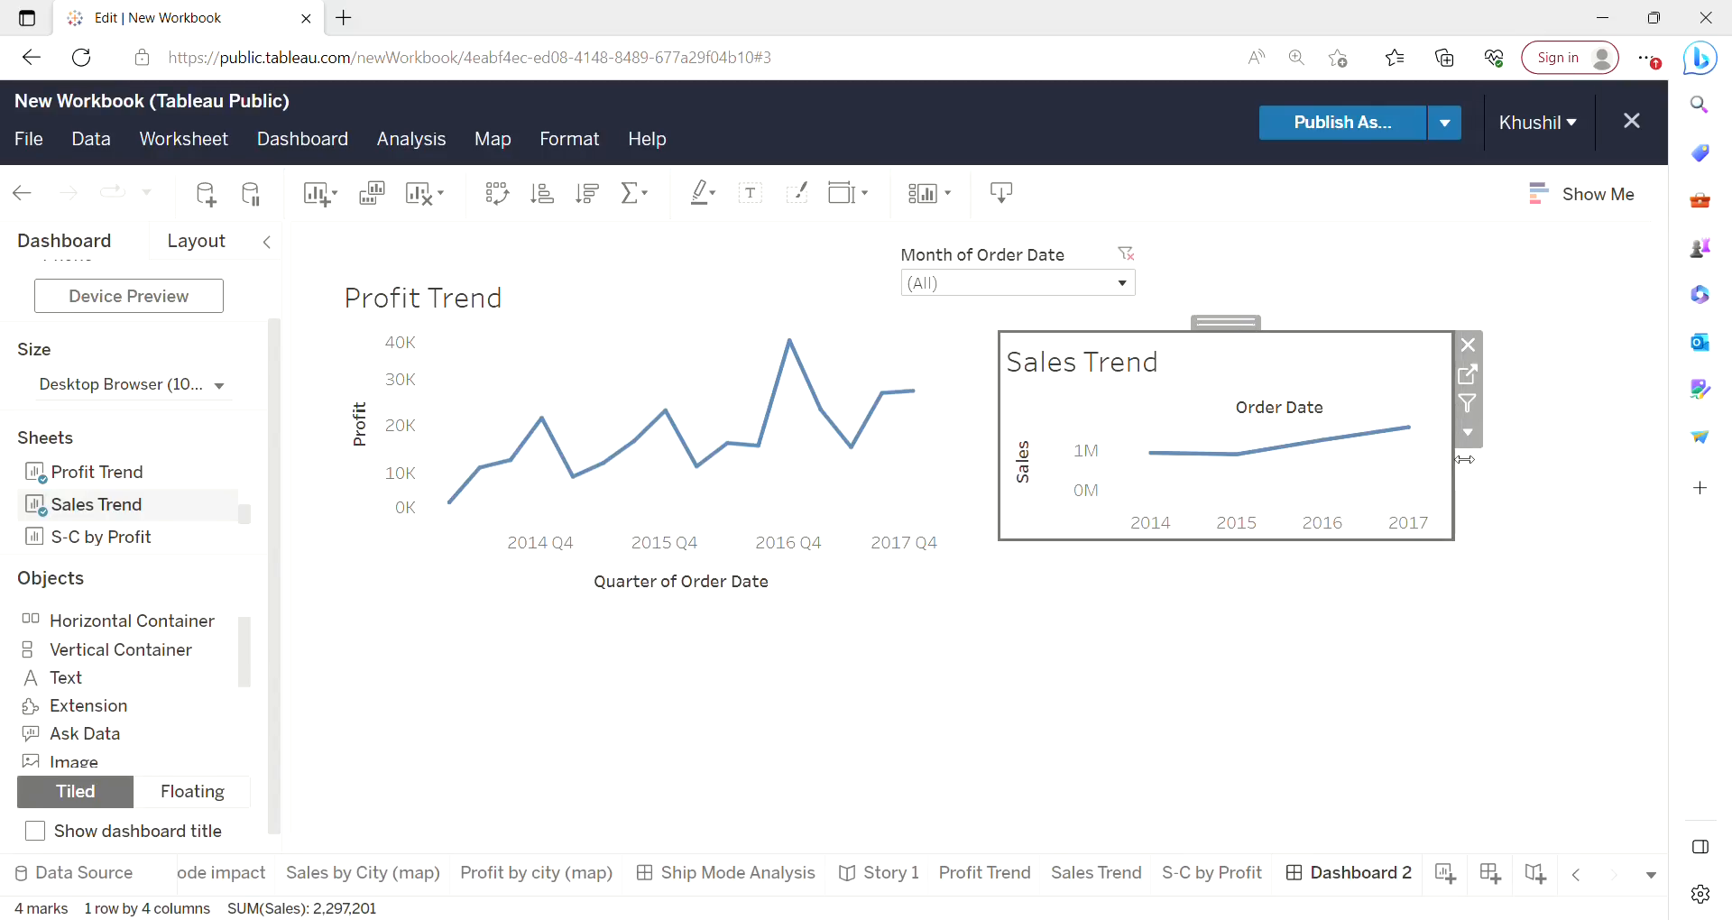
{"action": "left_click_drag", "start_coordinate": [1464, 460], "coordinate": [1639, 478]}
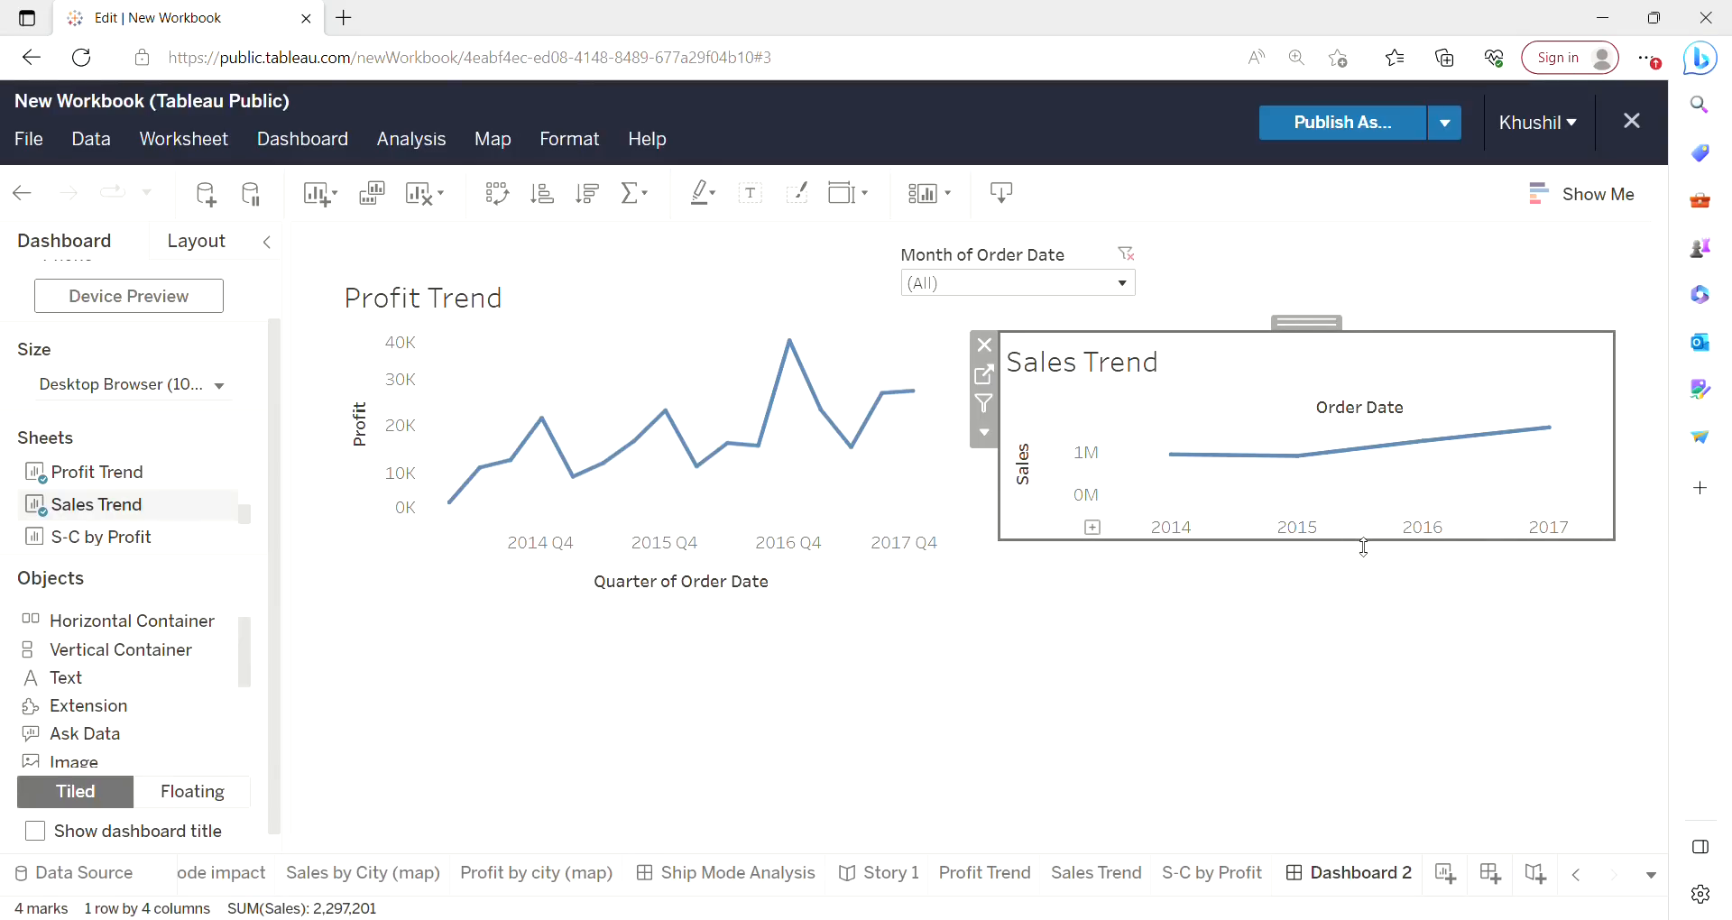
{"action": "left_click_drag", "start_coordinate": [1363, 547], "coordinate": [1374, 616]}
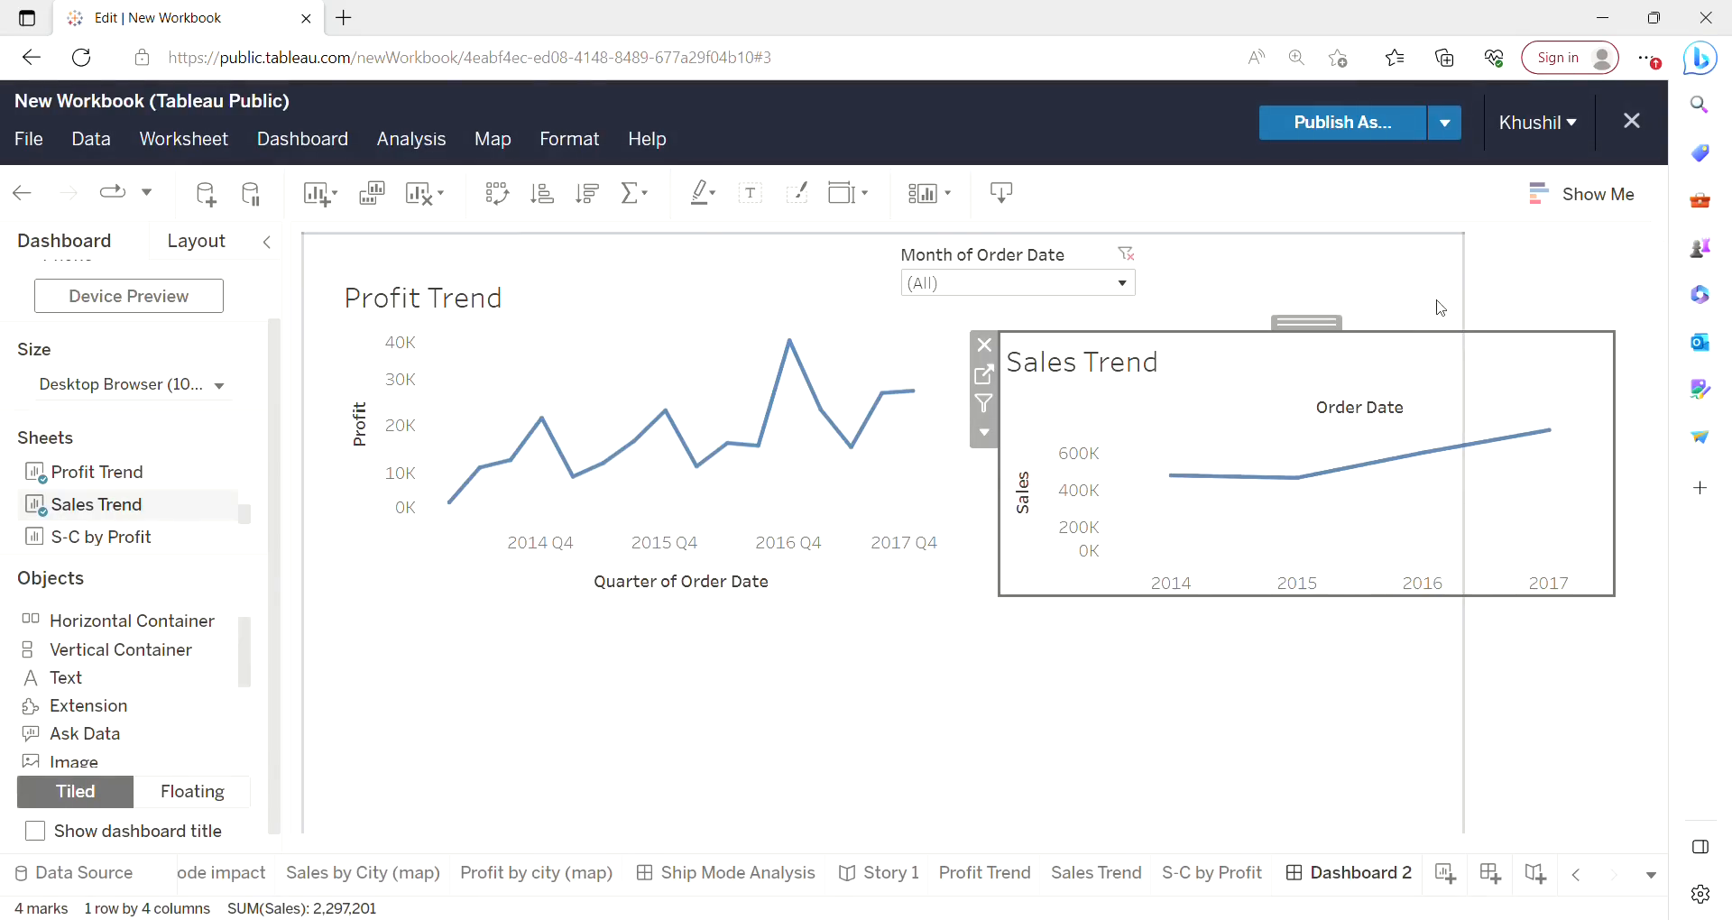
Filter the Month of Order Date to February only and inspect the Sales Trend points.
{"action": "left_click", "coordinate": [1119, 752]}
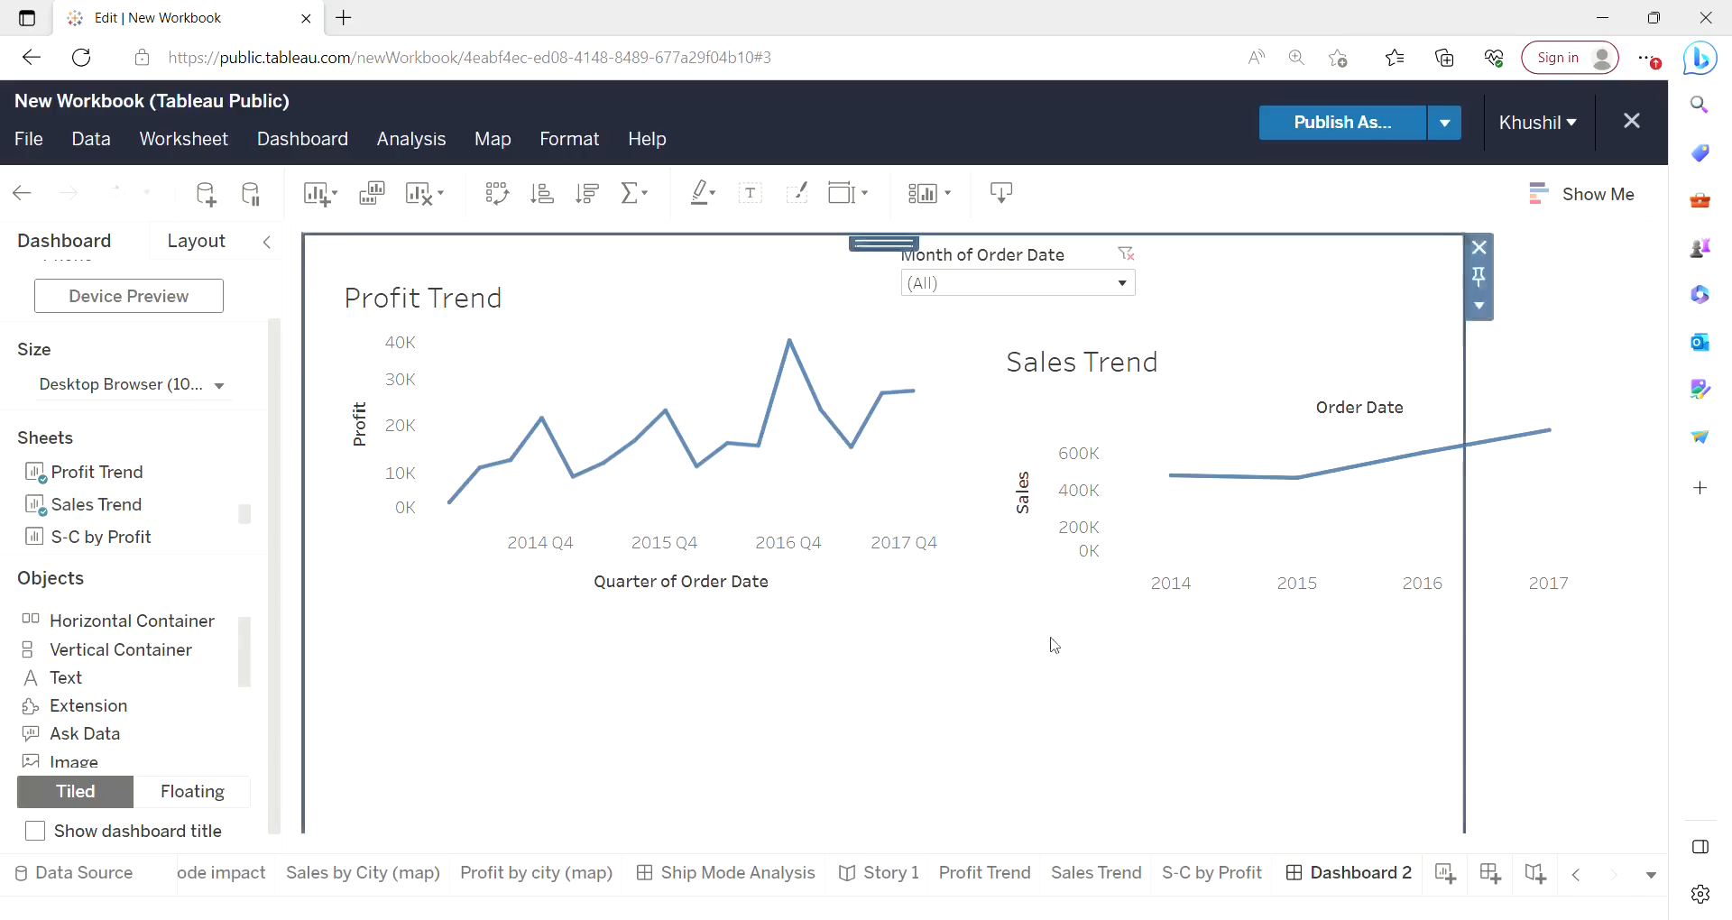
{"action": "left_click", "coordinate": [1131, 267]}
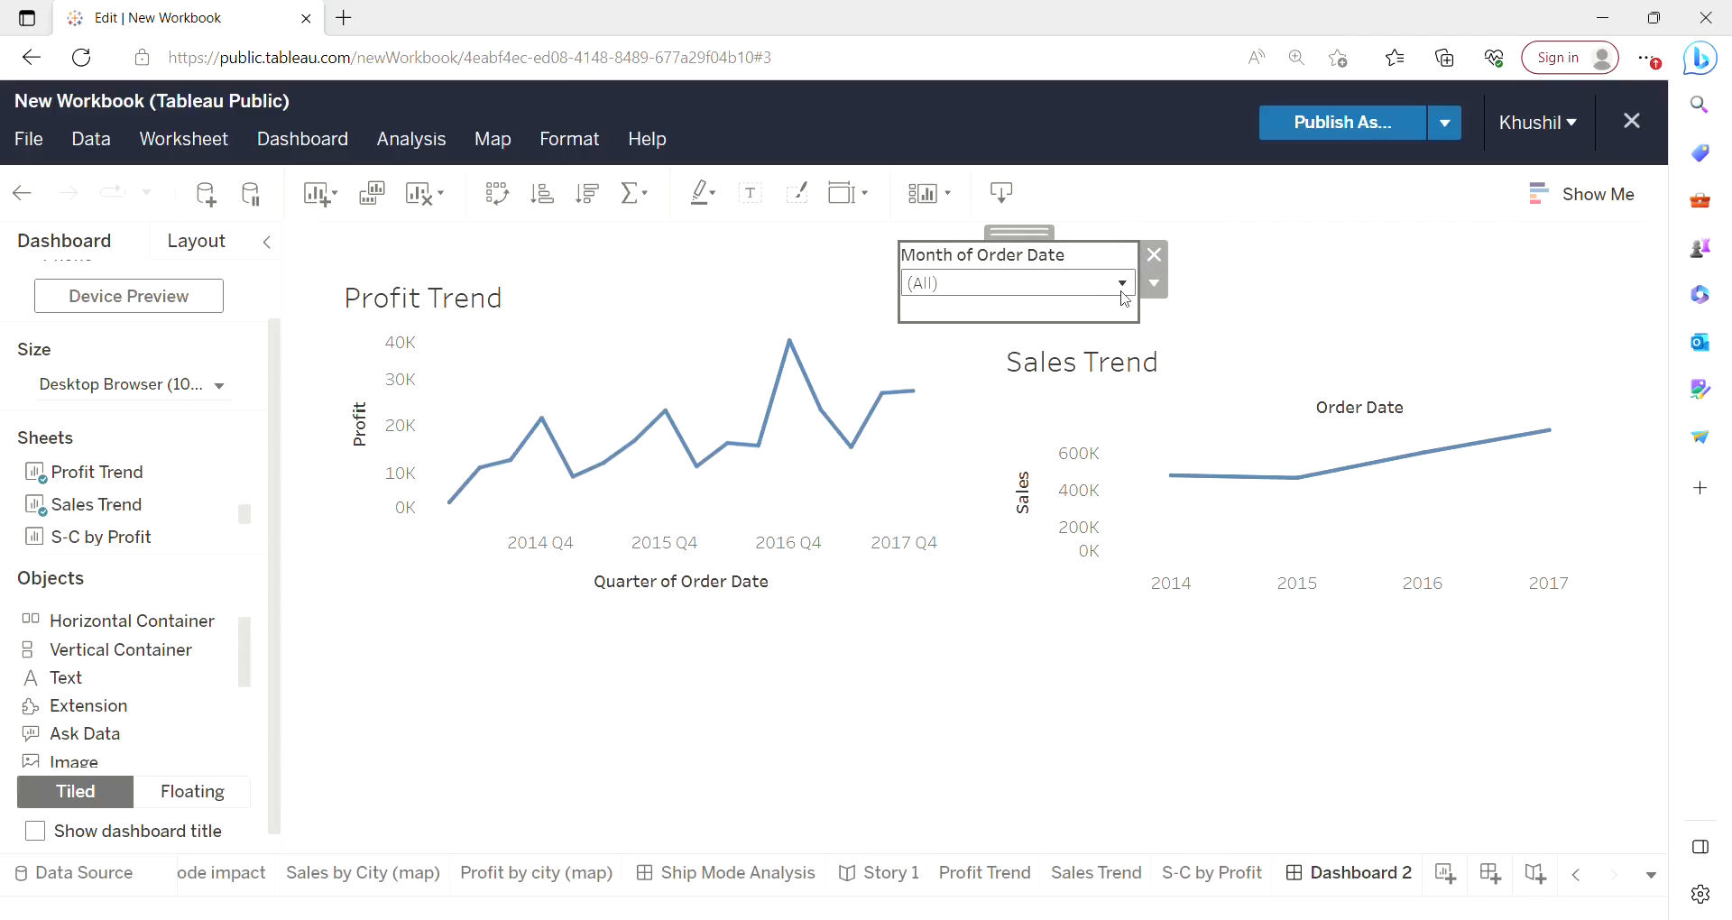
{"action": "left_click", "coordinate": [1122, 285]}
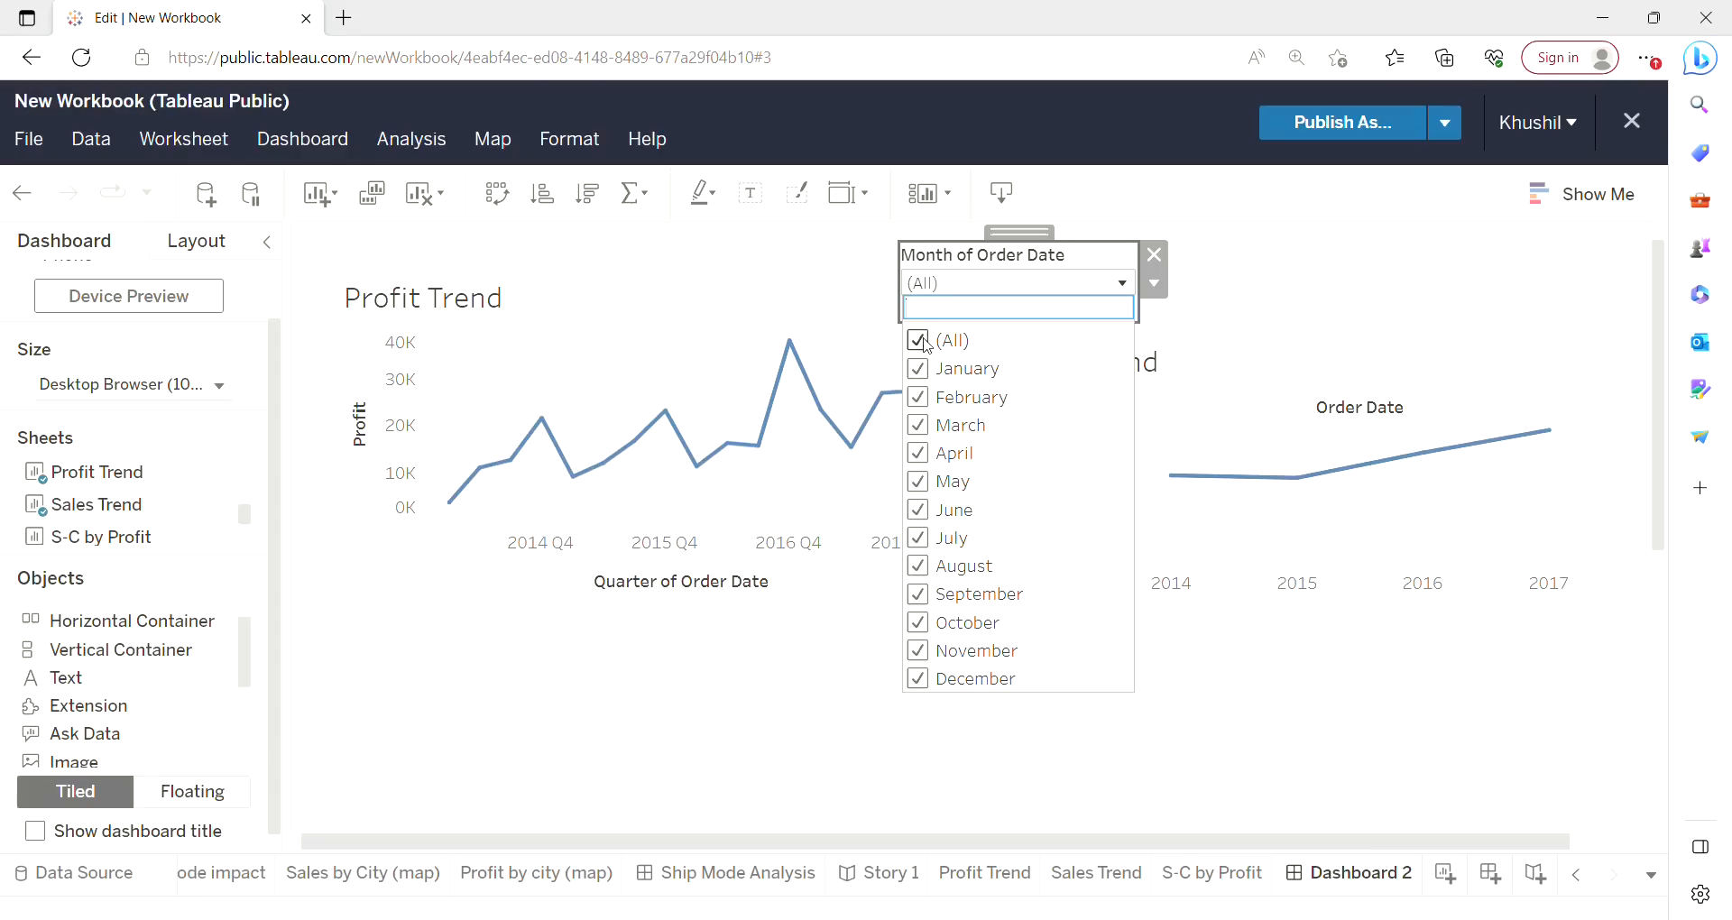
{"action": "left_click", "coordinate": [918, 341]}
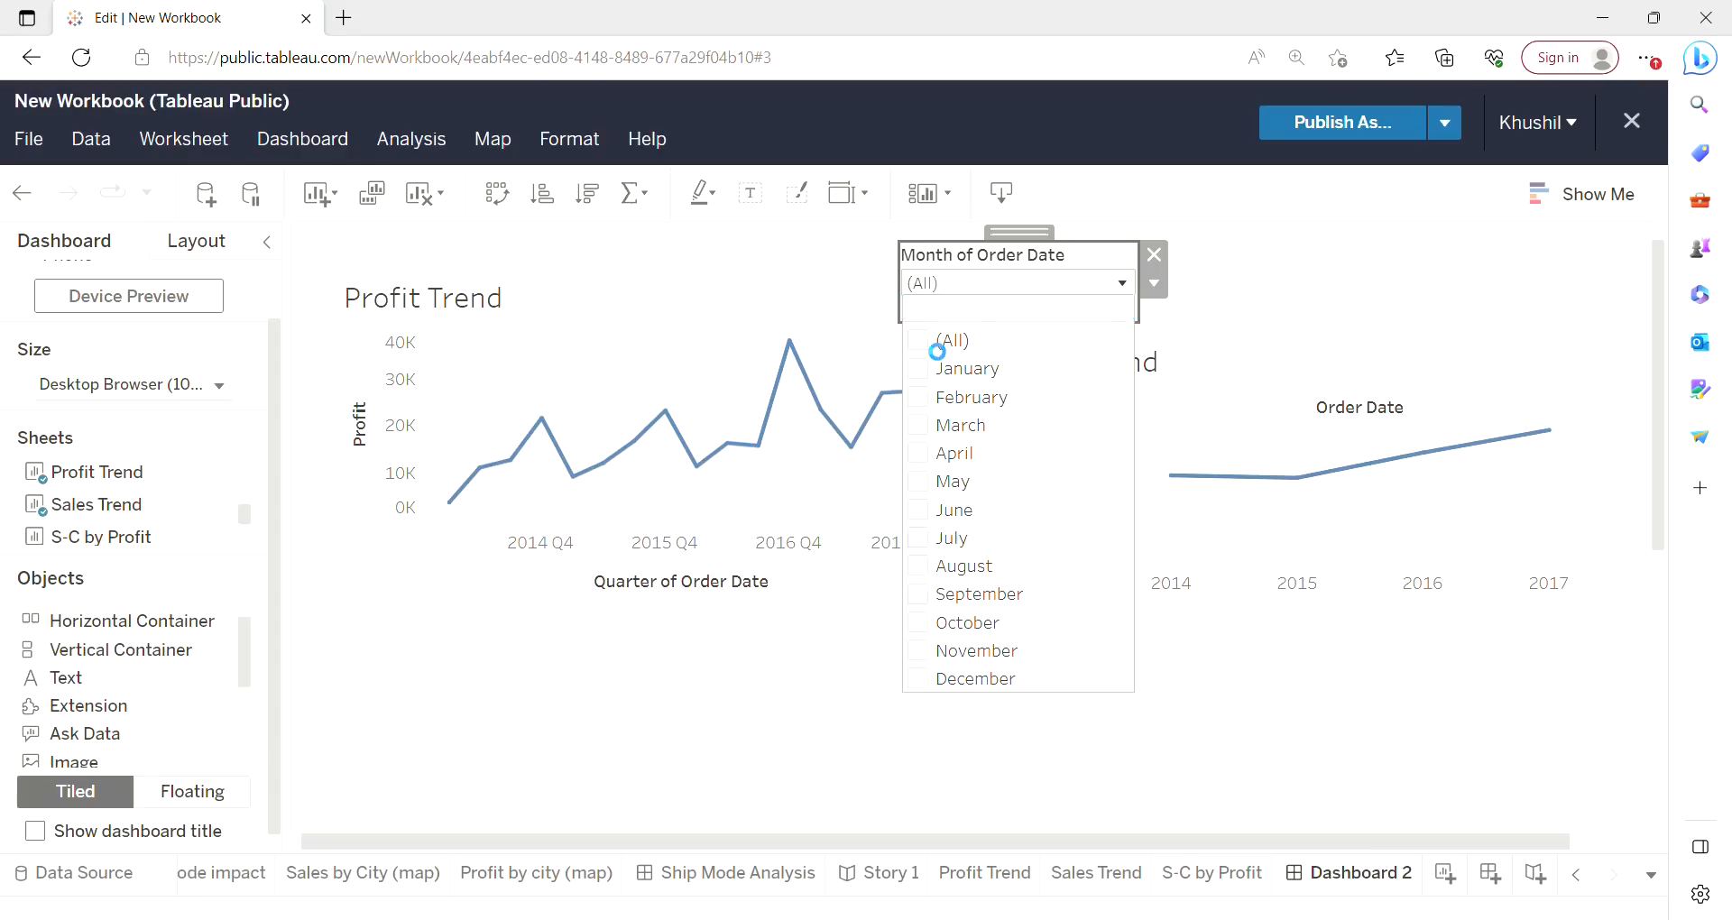
{"action": "left_click", "coordinate": [918, 396]}
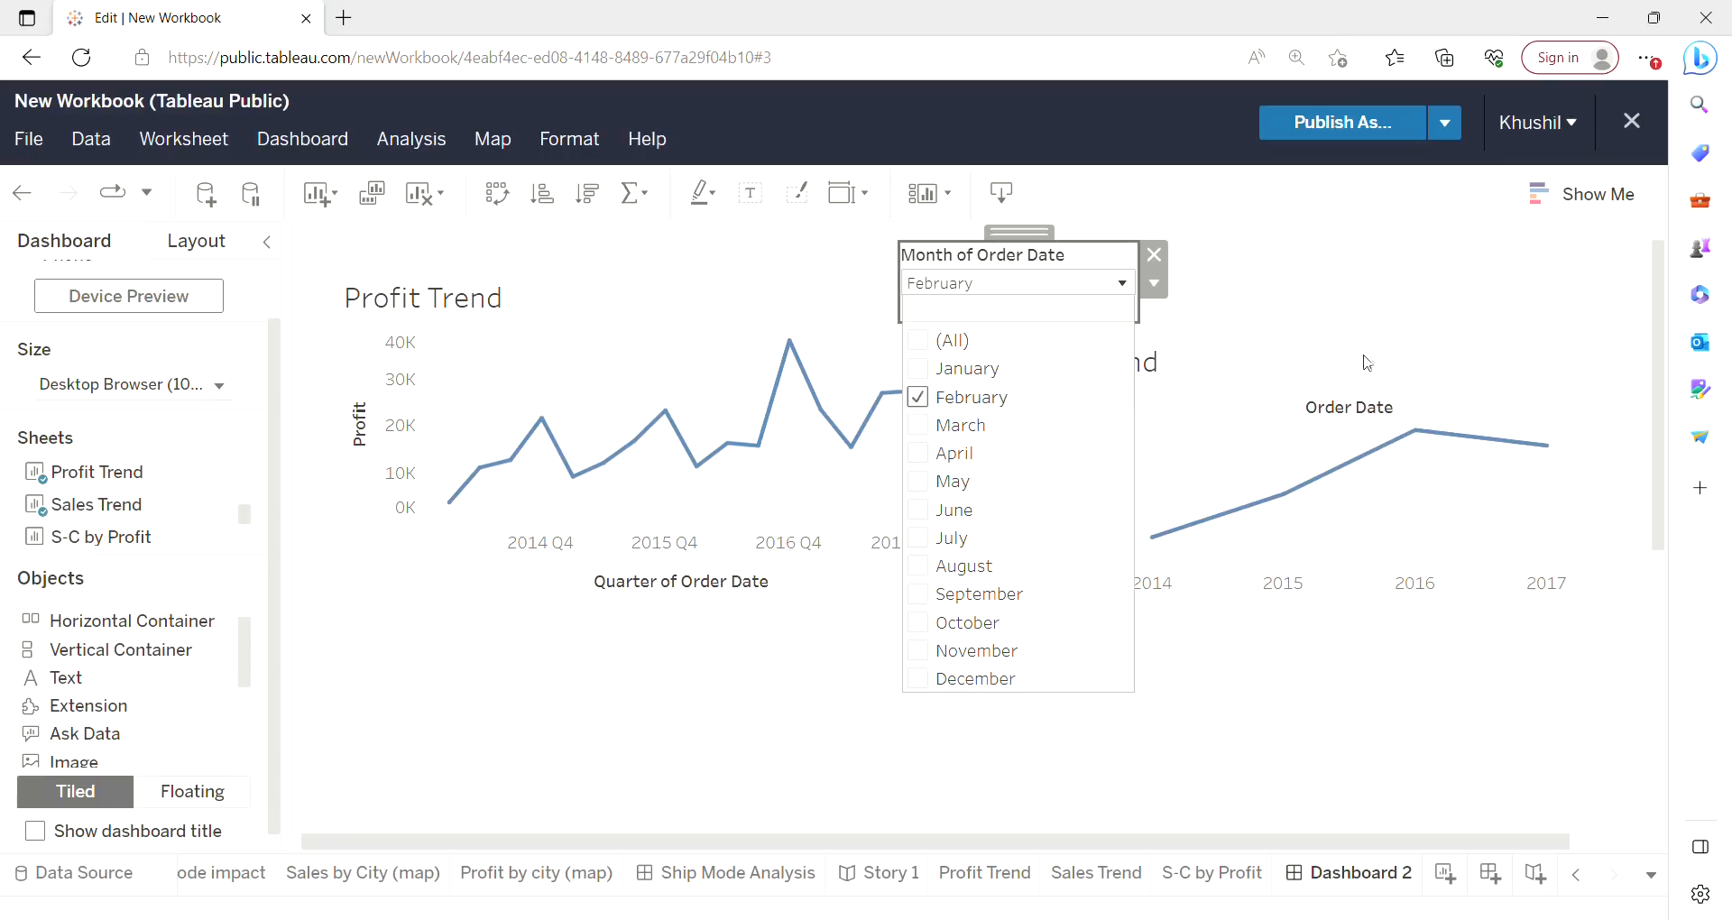
{"action": "left_click", "coordinate": [1367, 304]}
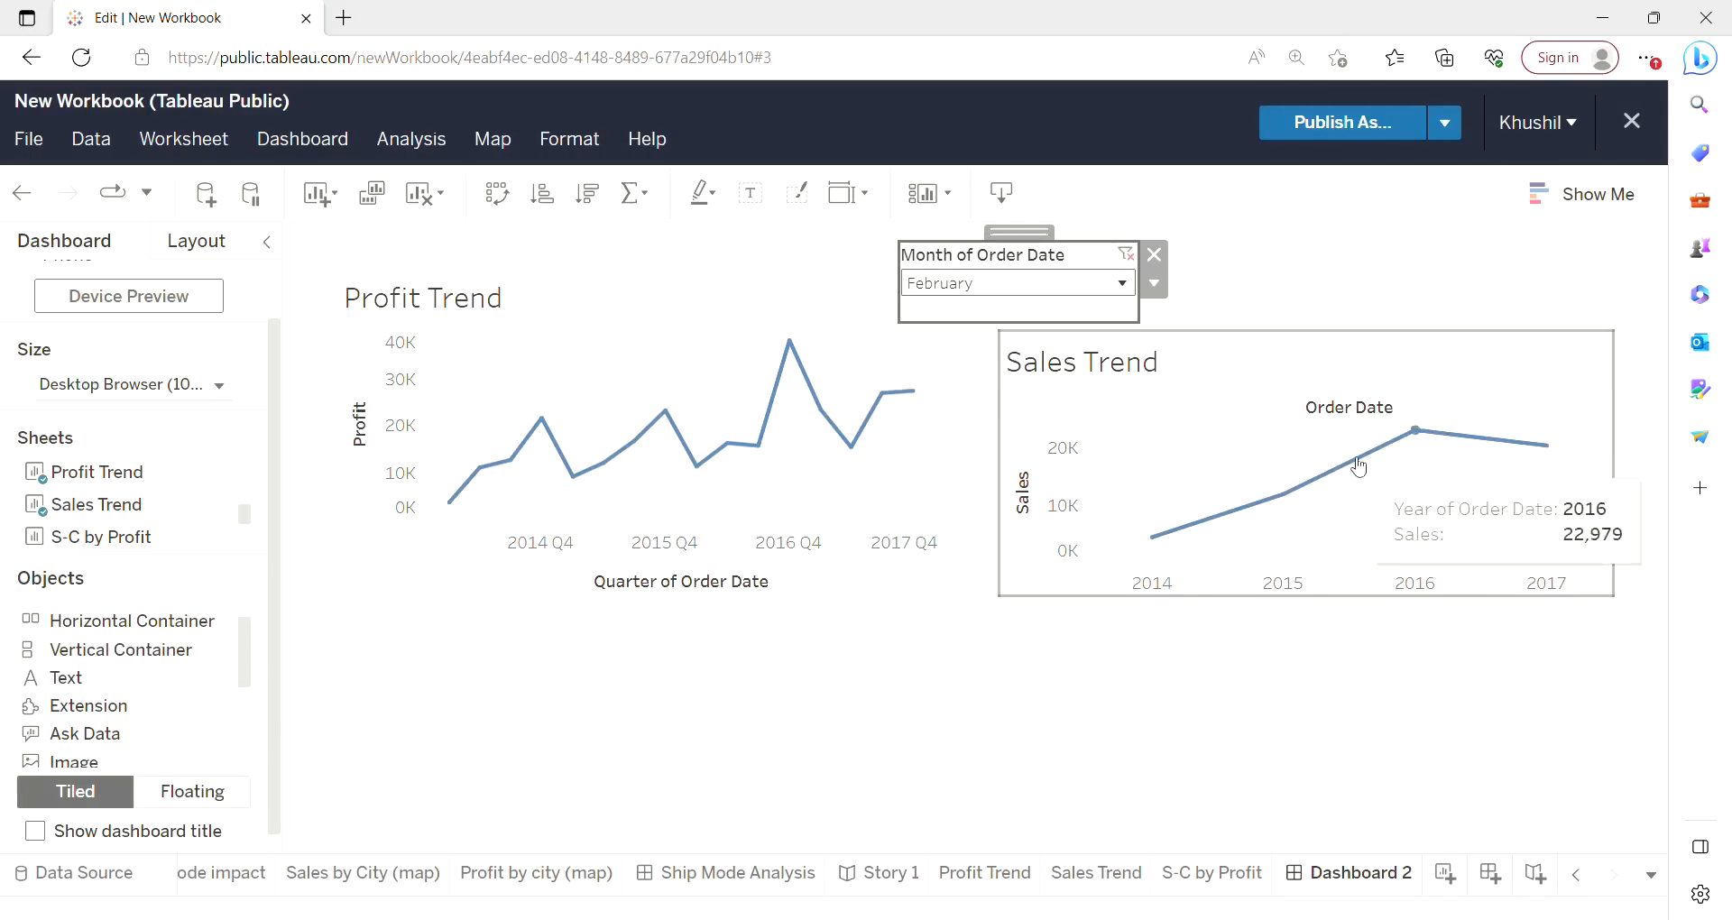
{"action": "mouse_move", "coordinate": [1439, 437]}
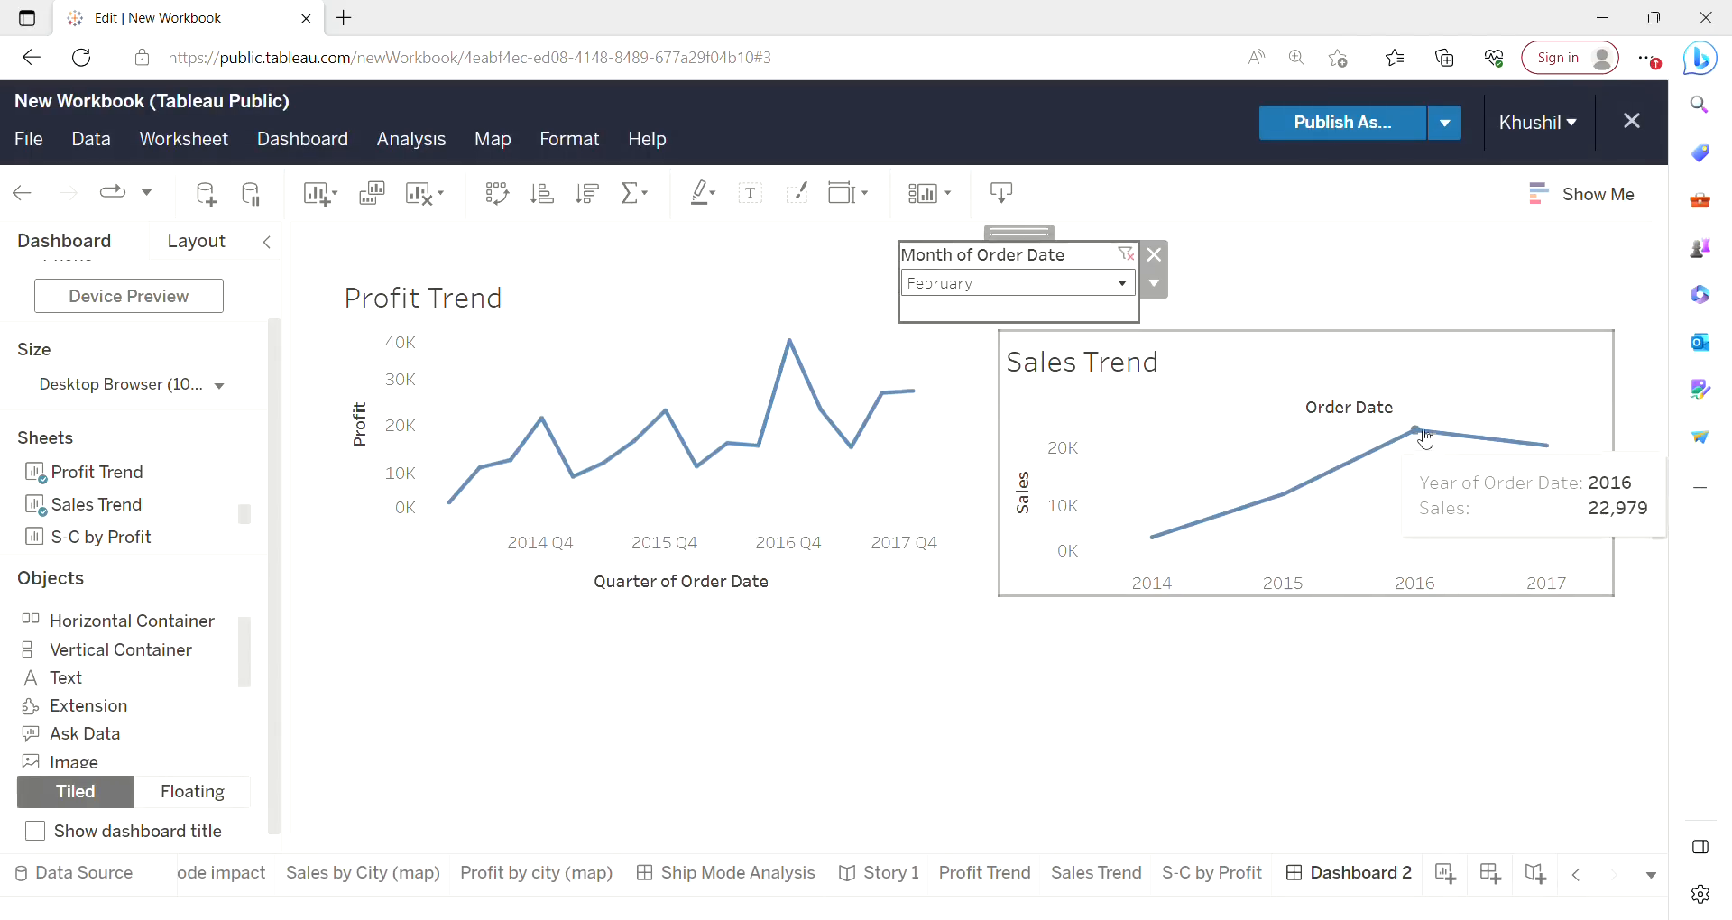
{"action": "mouse_move", "coordinate": [1549, 446]}
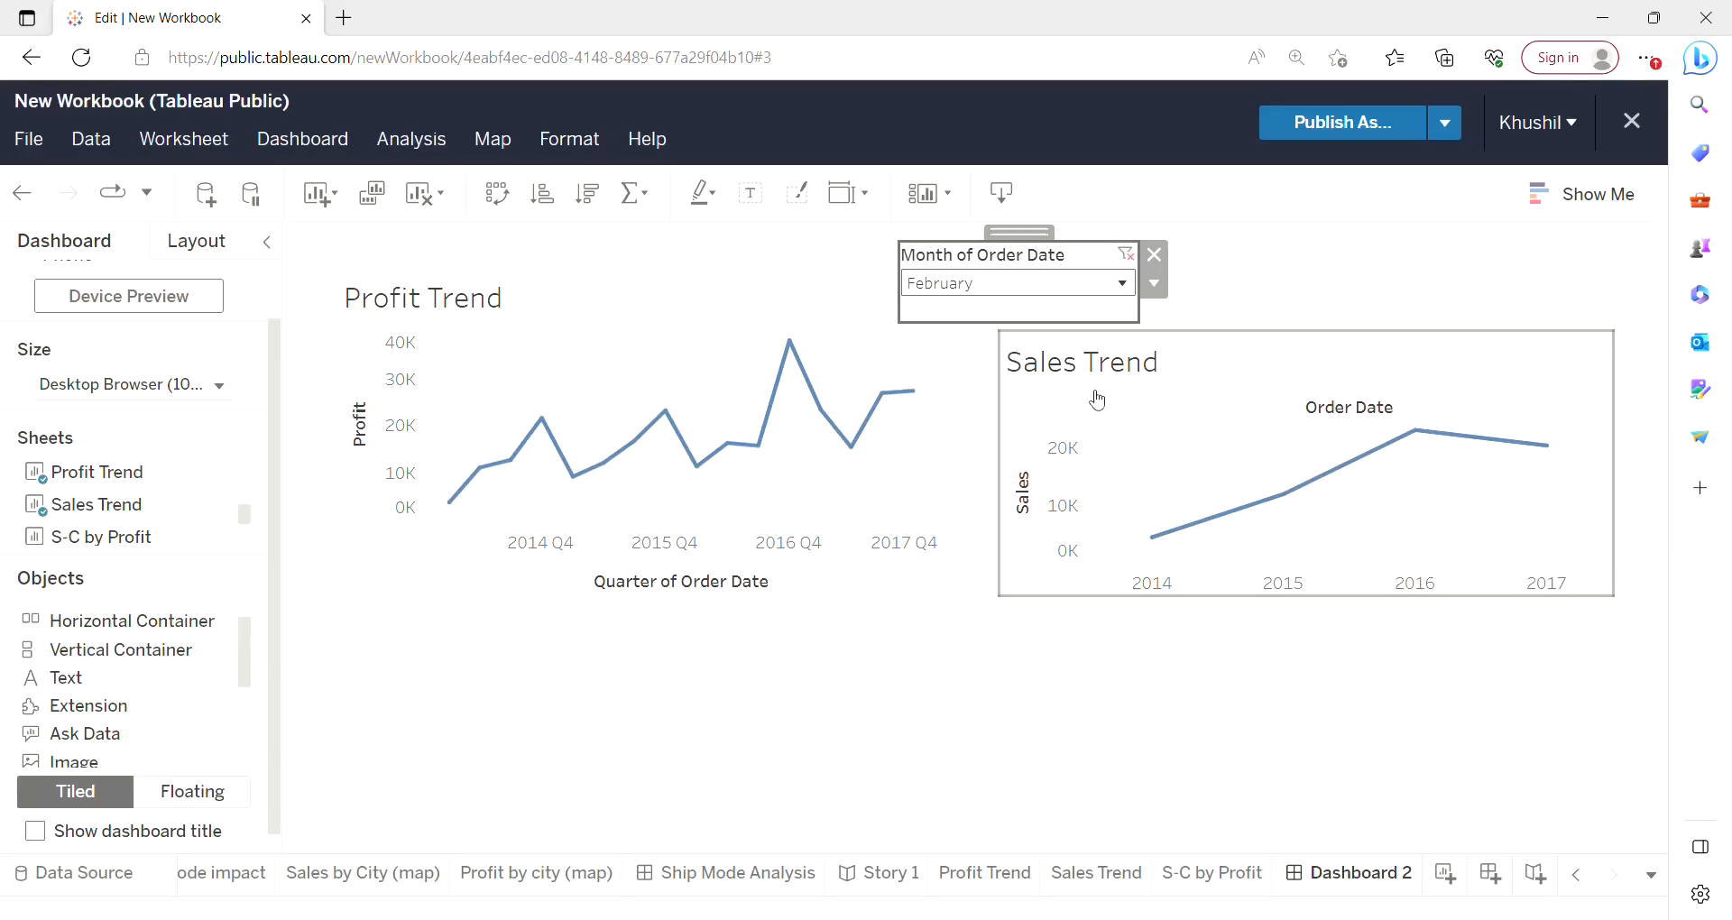
Reset the month filter to (All) and apply it to all worksheets using related data sources.
{"action": "left_click", "coordinate": [1067, 292]}
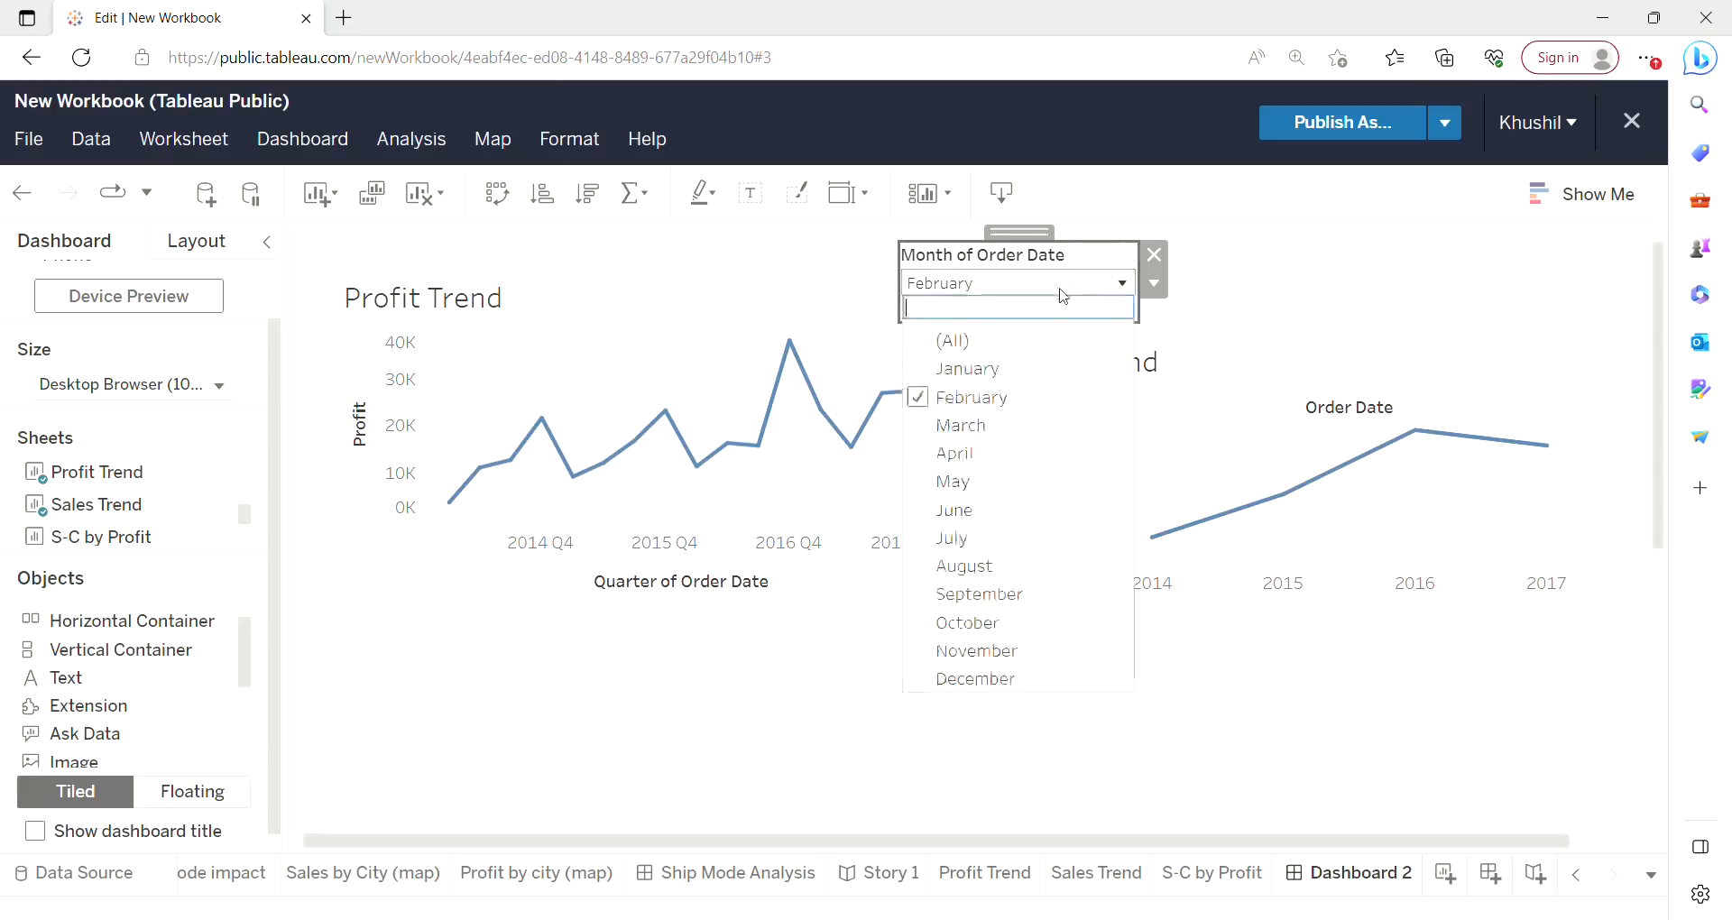
{"action": "left_click", "coordinate": [940, 344]}
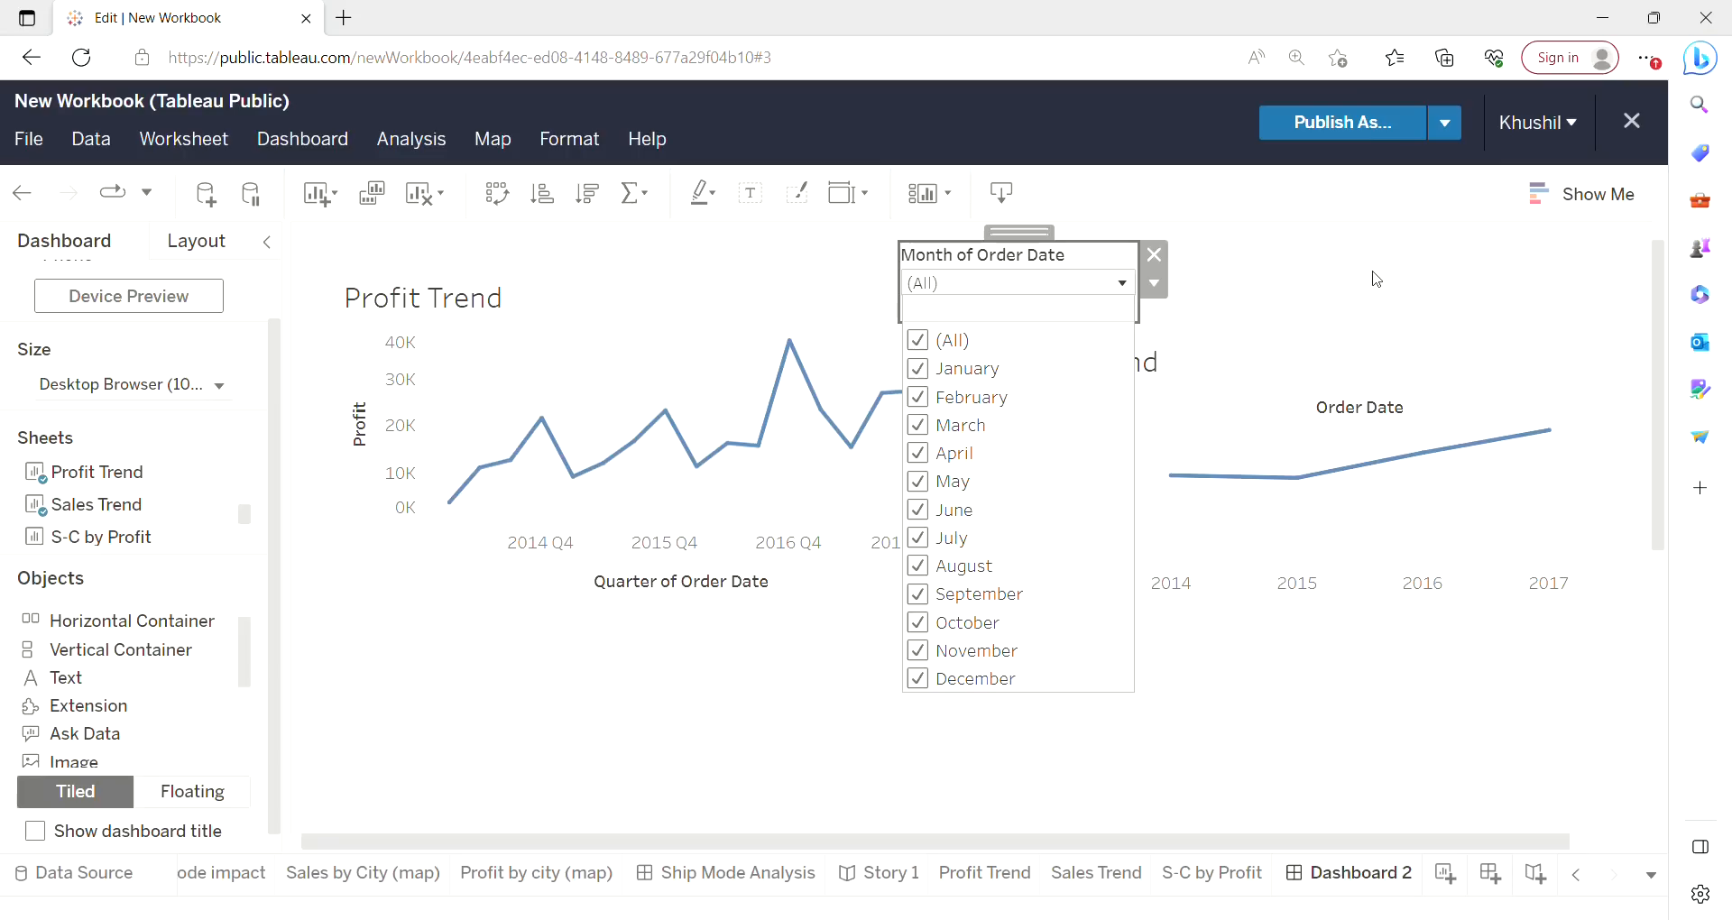
{"action": "left_click", "coordinate": [1156, 287]}
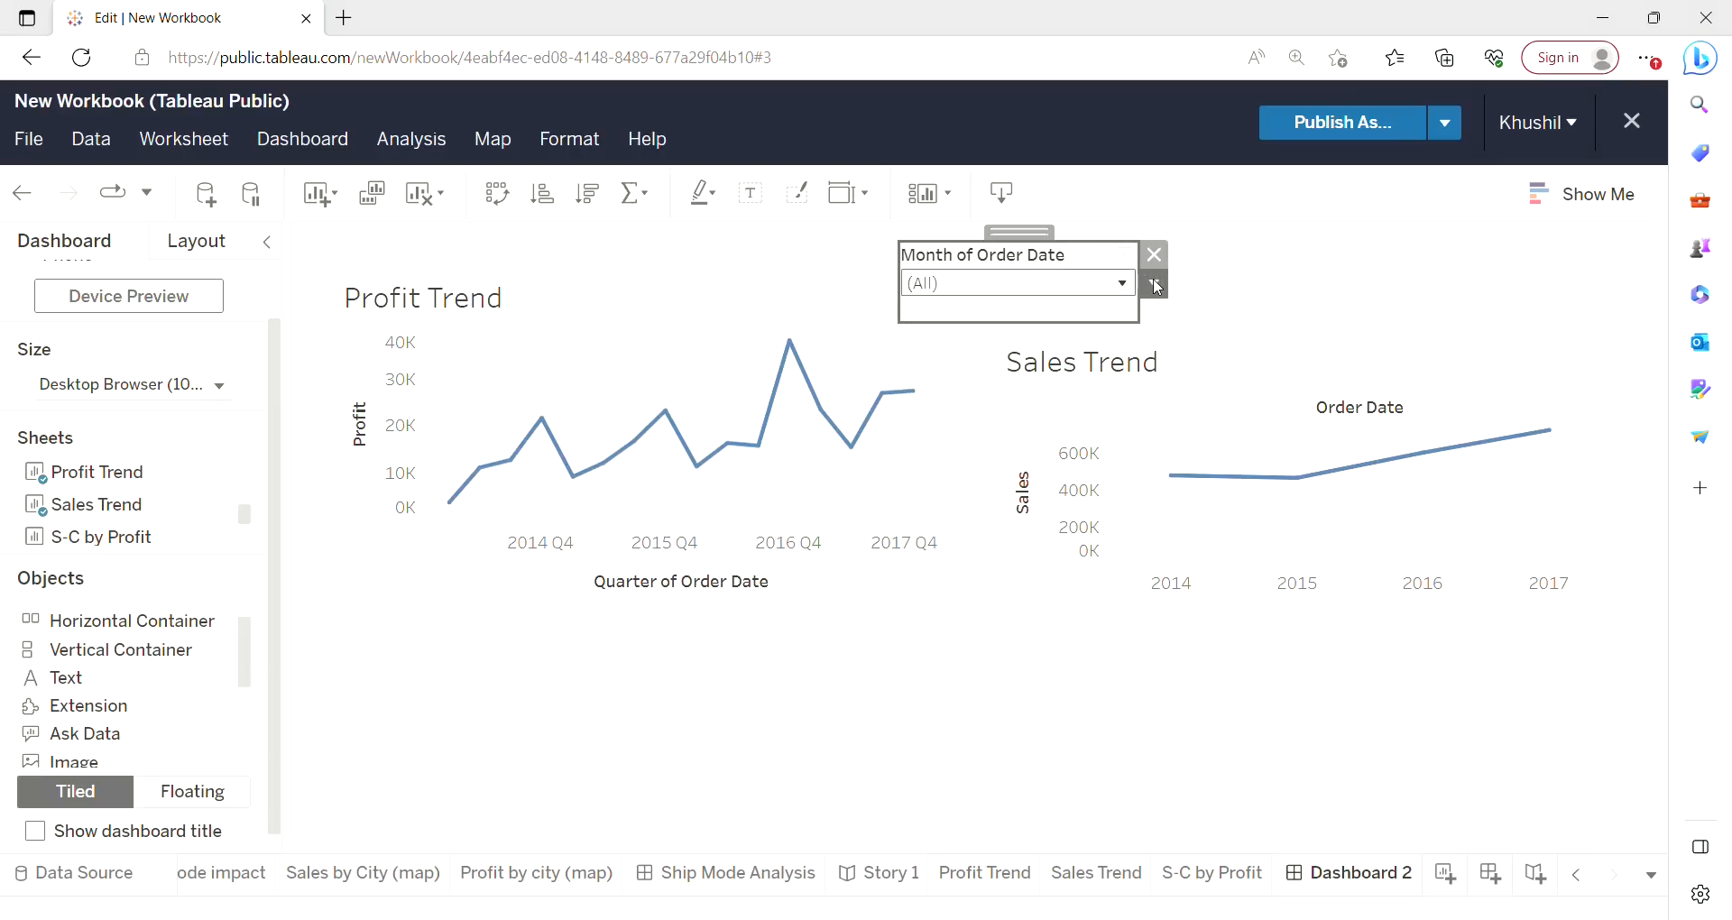
{"action": "left_click", "coordinate": [1157, 287]}
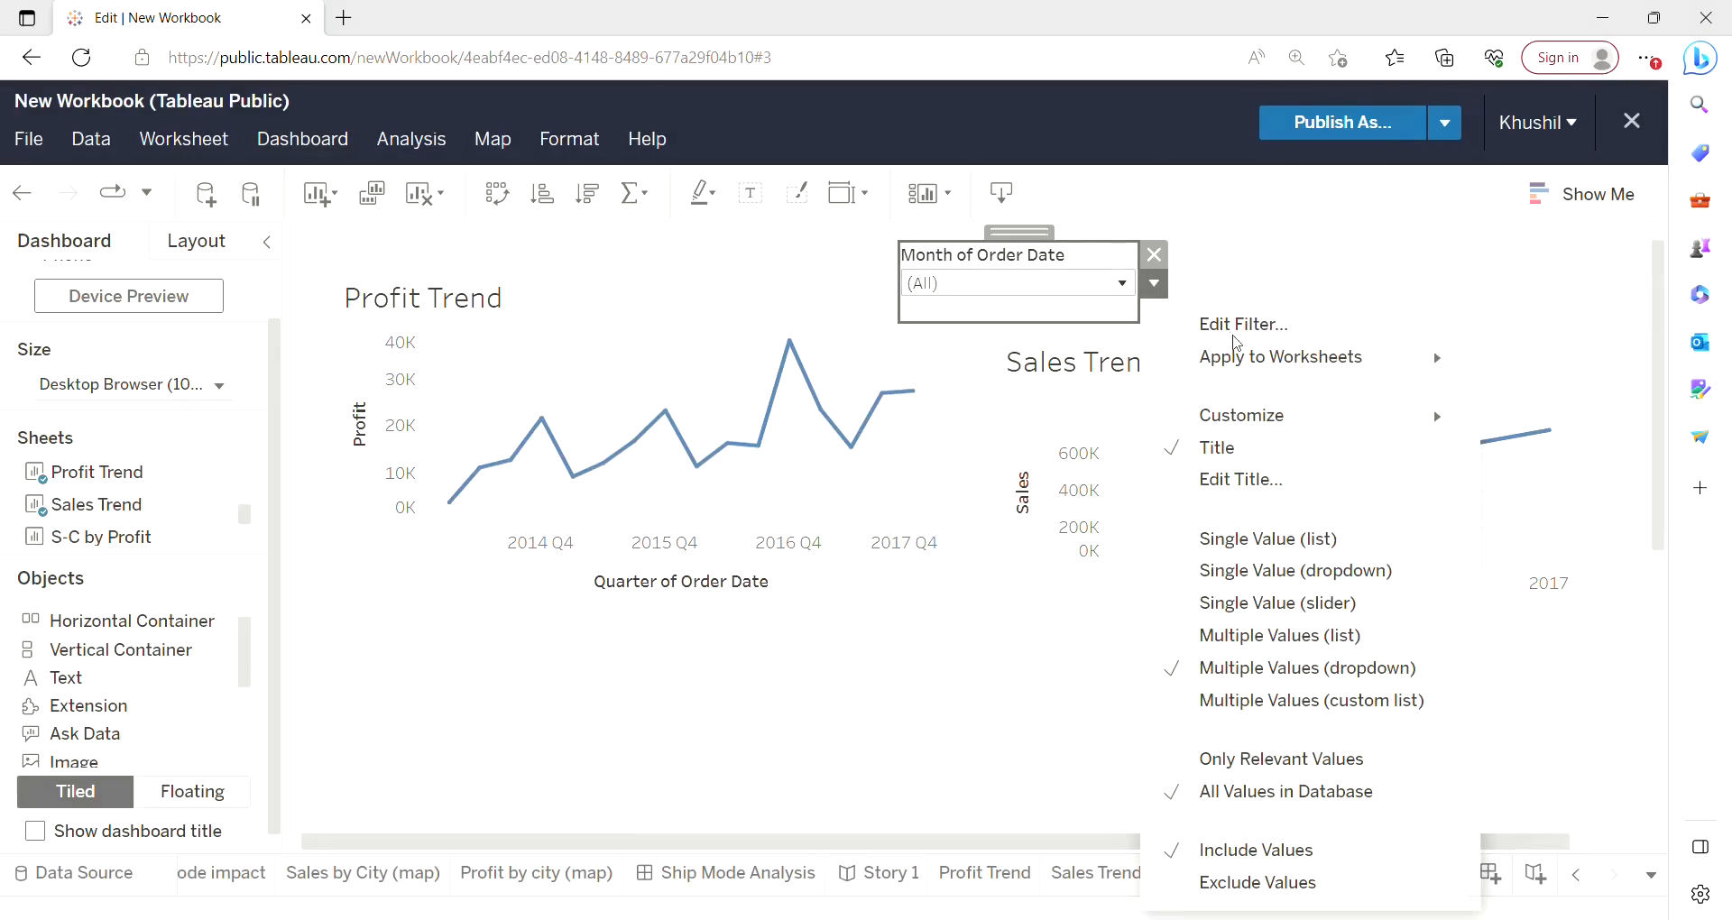
{"action": "mouse_move", "coordinate": [1236, 361]}
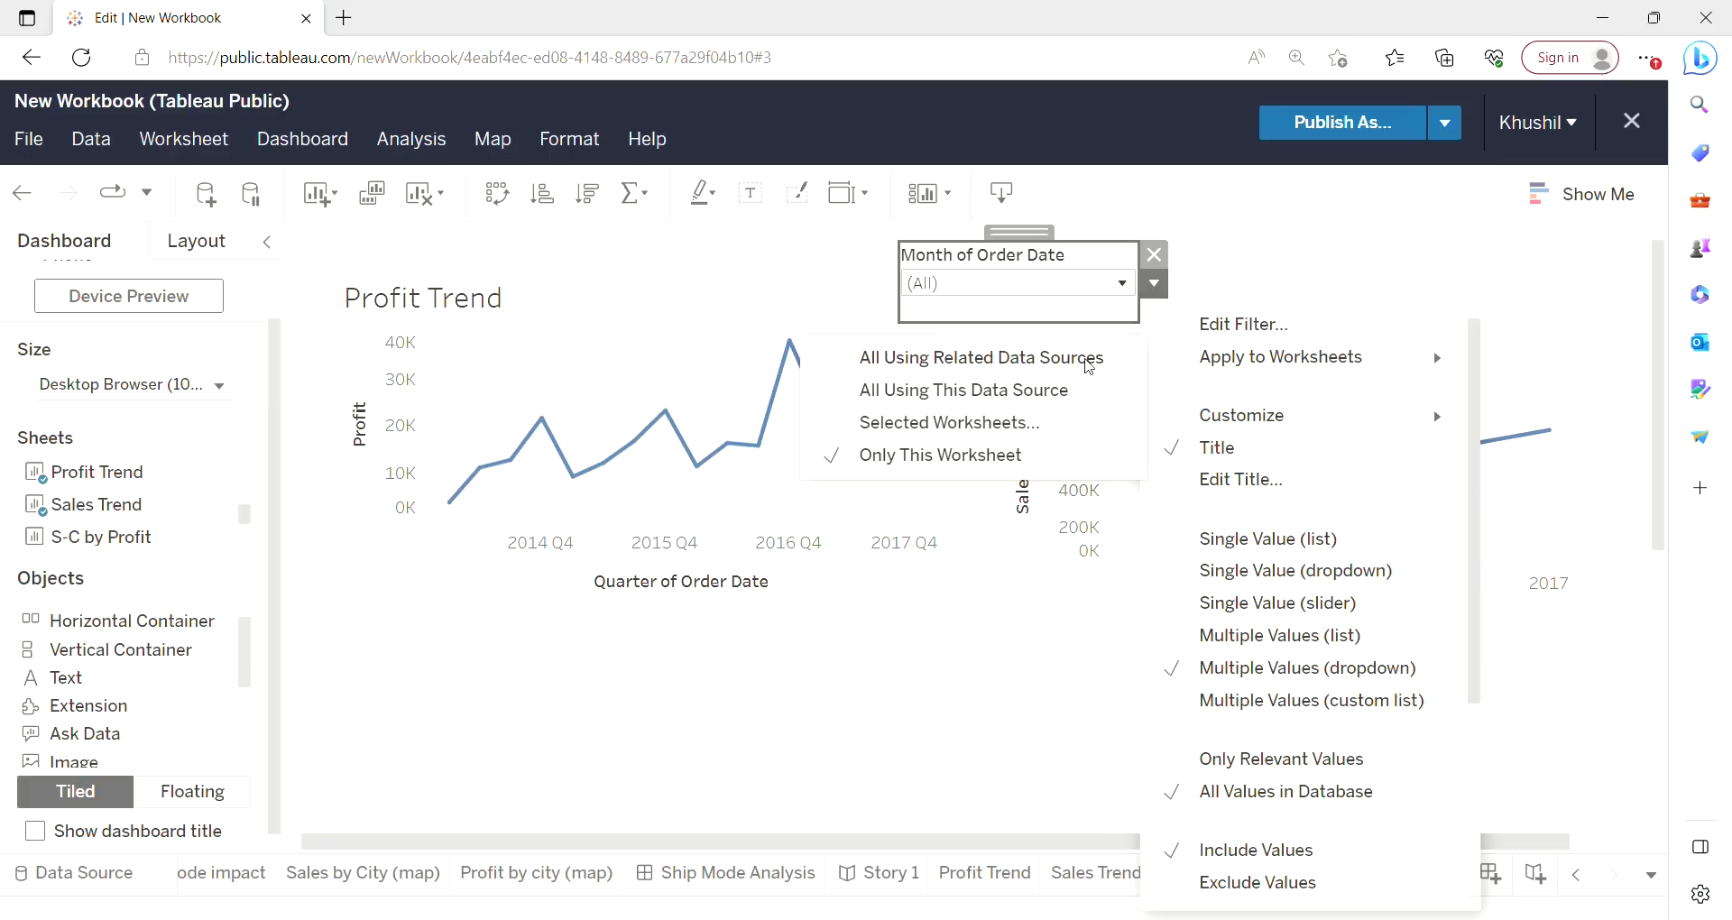
{"action": "left_click", "coordinate": [1089, 361]}
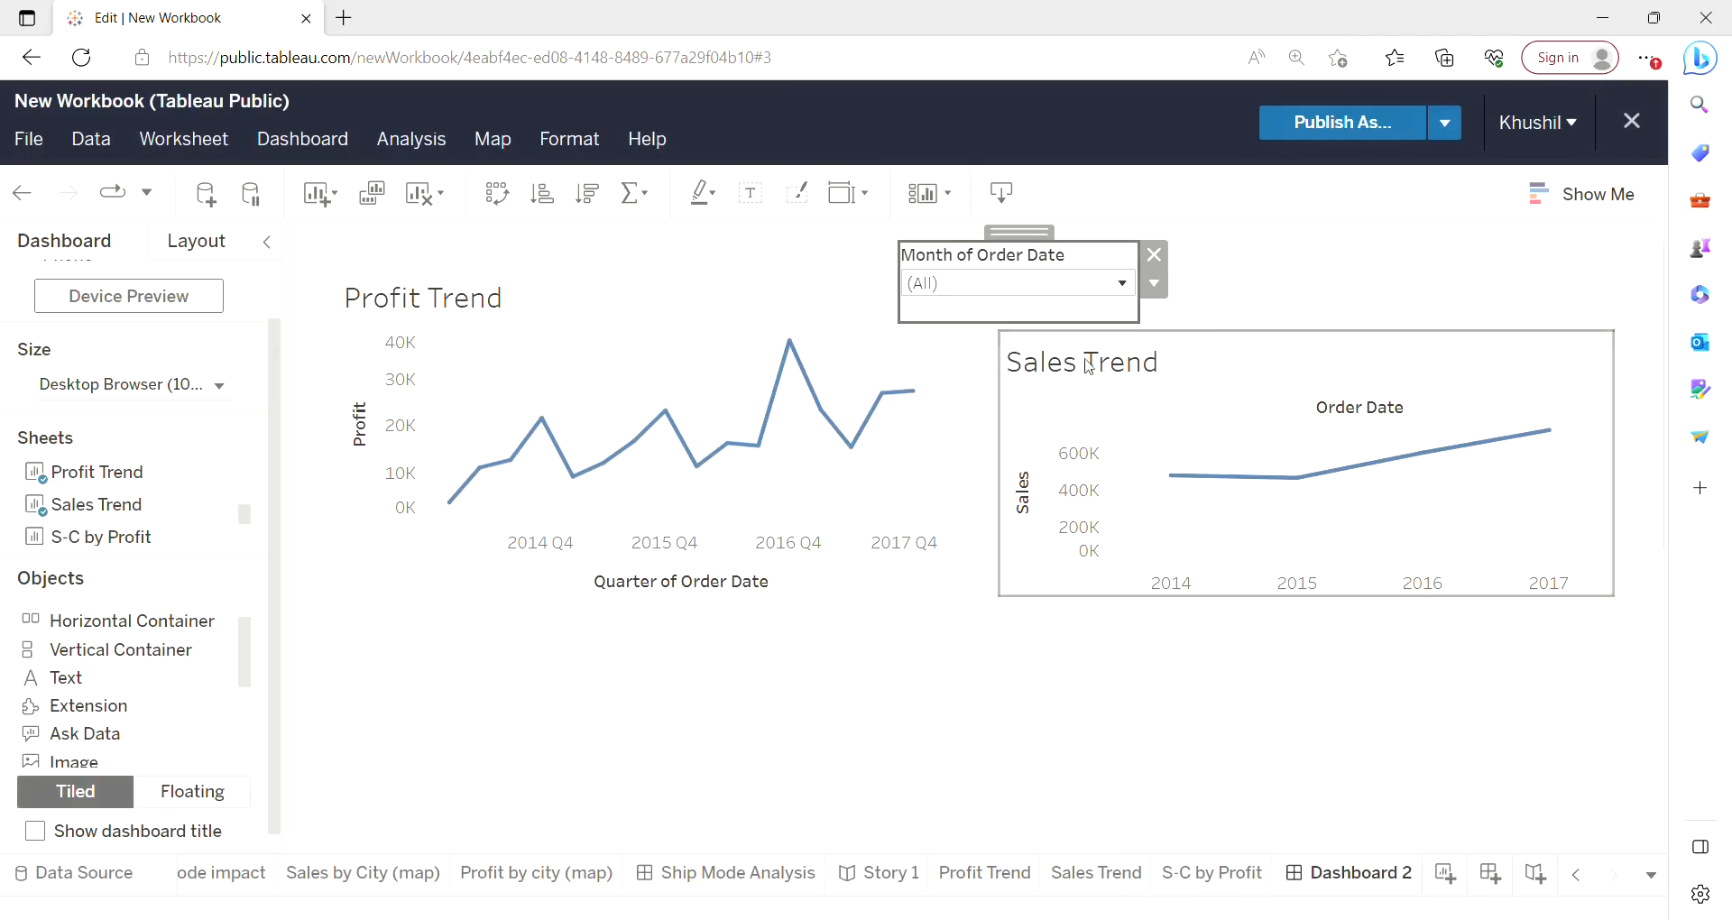
Filter both charts to April only with the Month of Order Date filter.
{"action": "left_click", "coordinate": [1023, 283]}
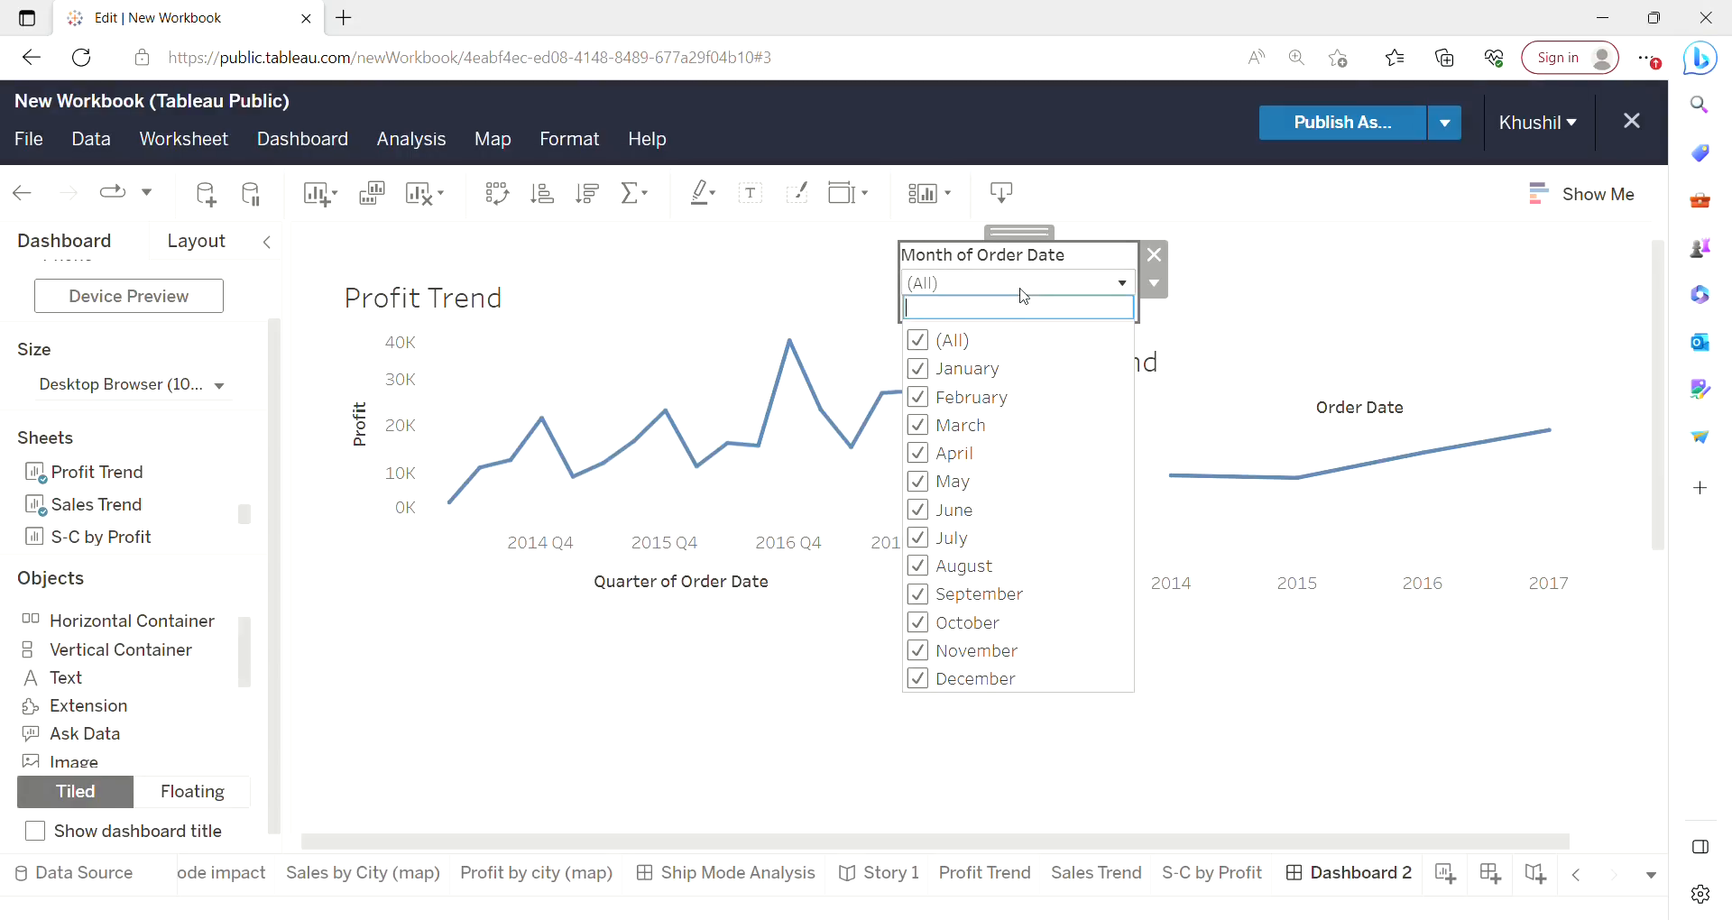
{"action": "left_click", "coordinate": [926, 345]}
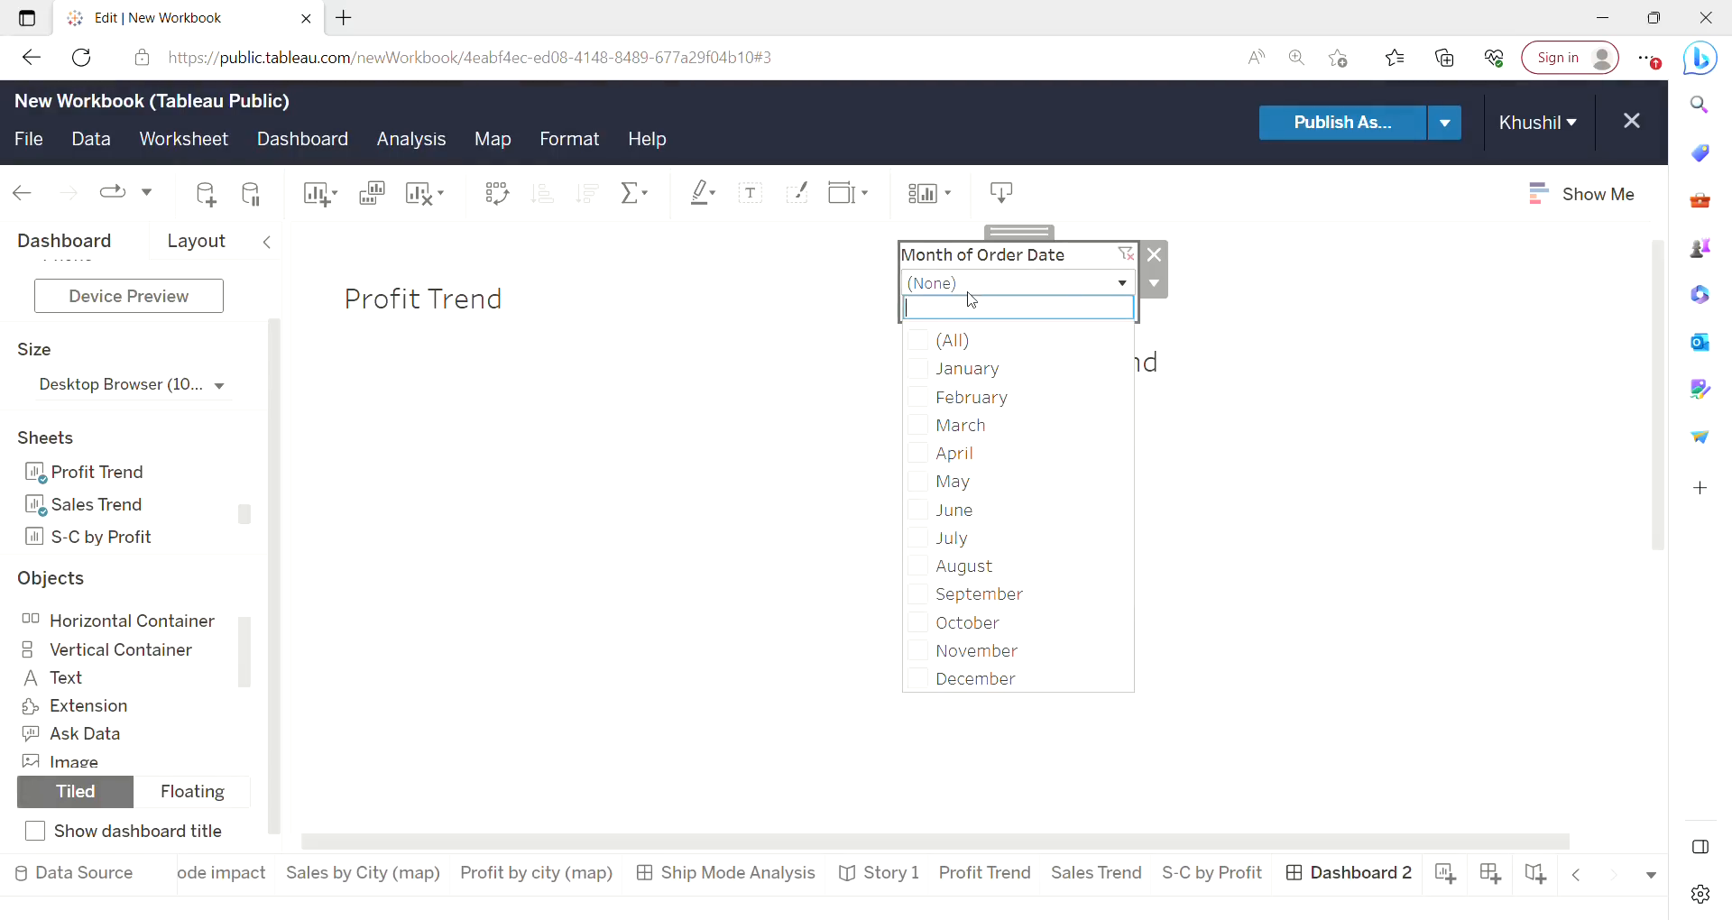
{"action": "left_click", "coordinate": [920, 454]}
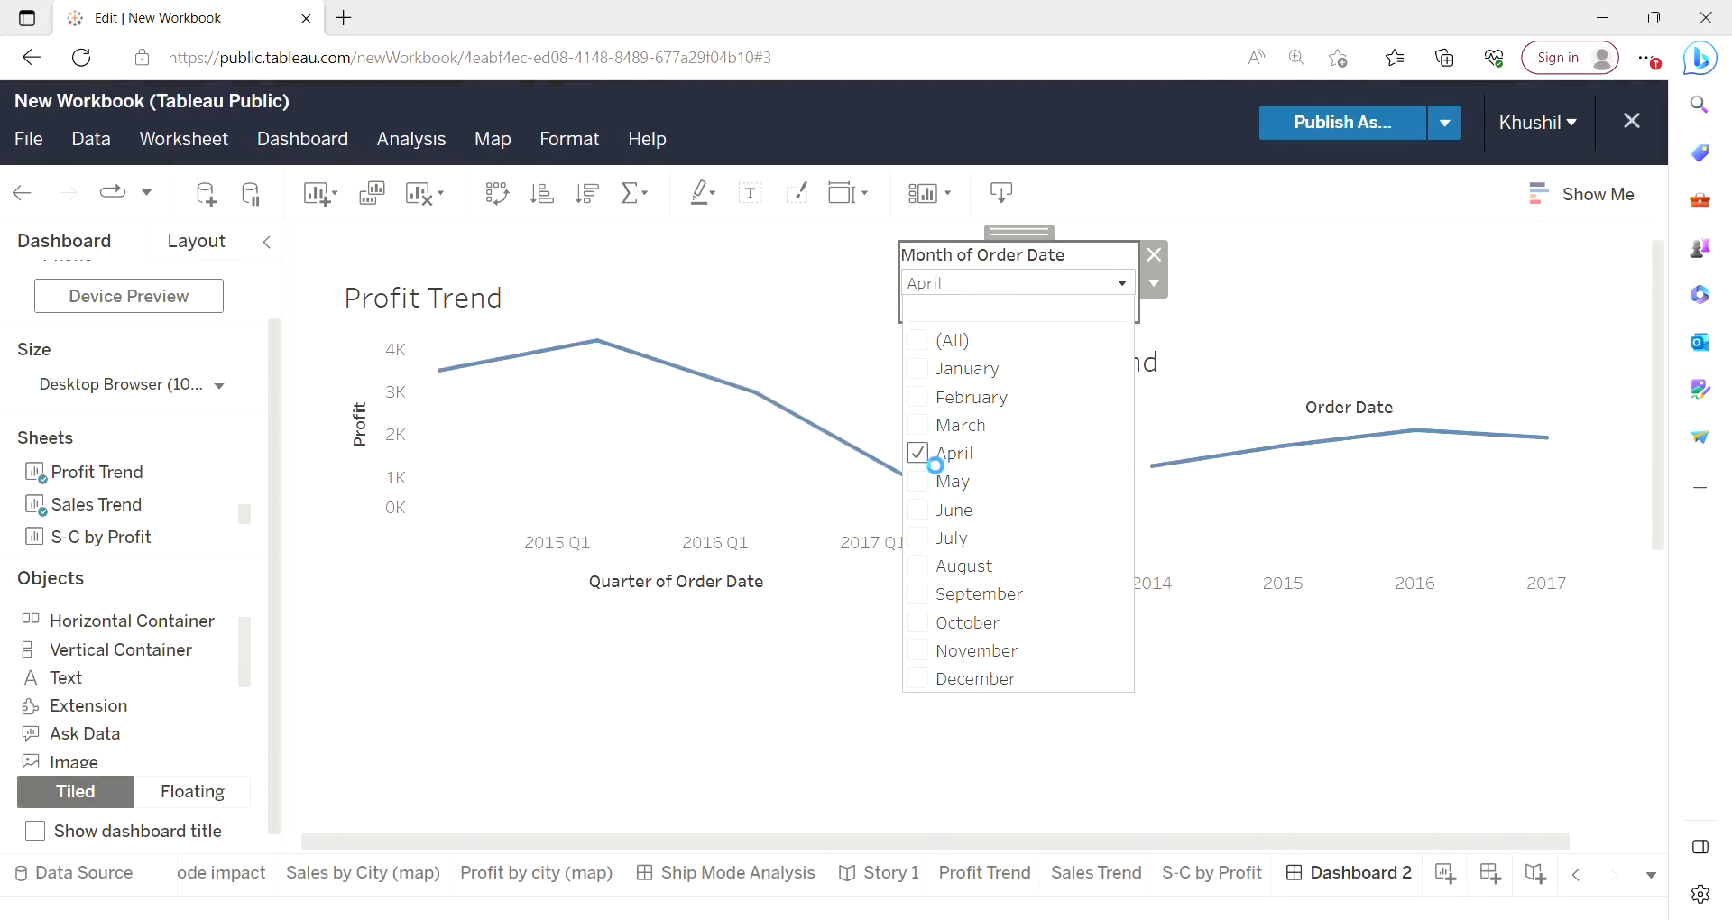
Reset the Month of Order Date filter to (All) months.
{"action": "left_click", "coordinate": [1294, 325]}
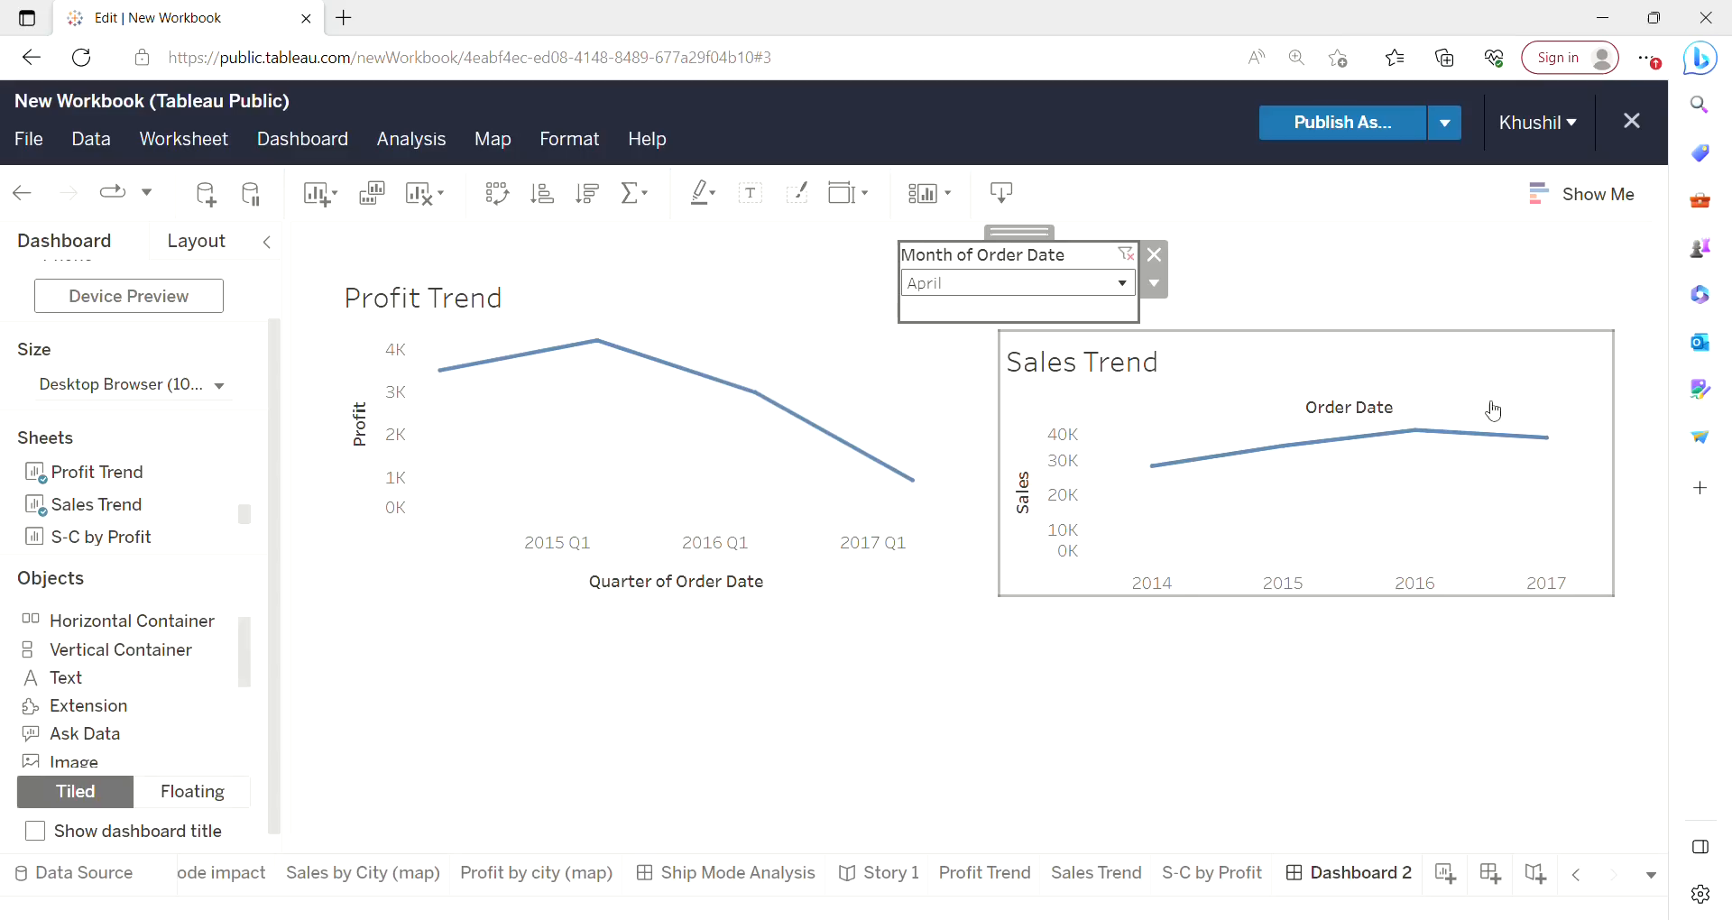
{"action": "left_click", "coordinate": [1097, 290]}
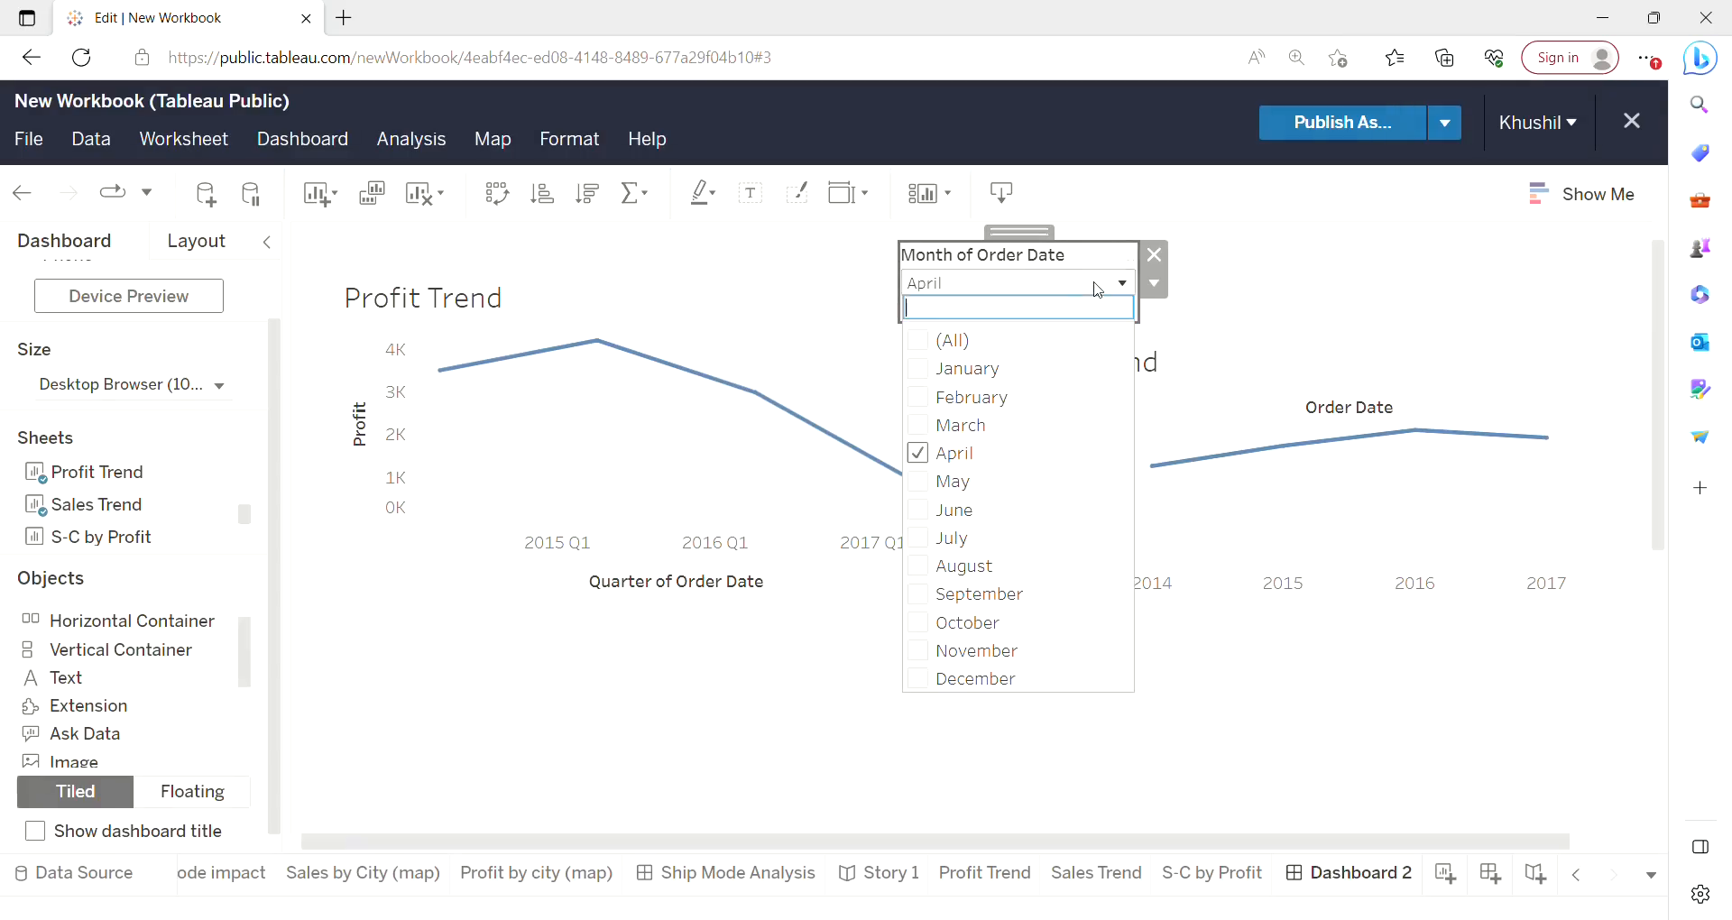
{"action": "left_click", "coordinate": [918, 343]}
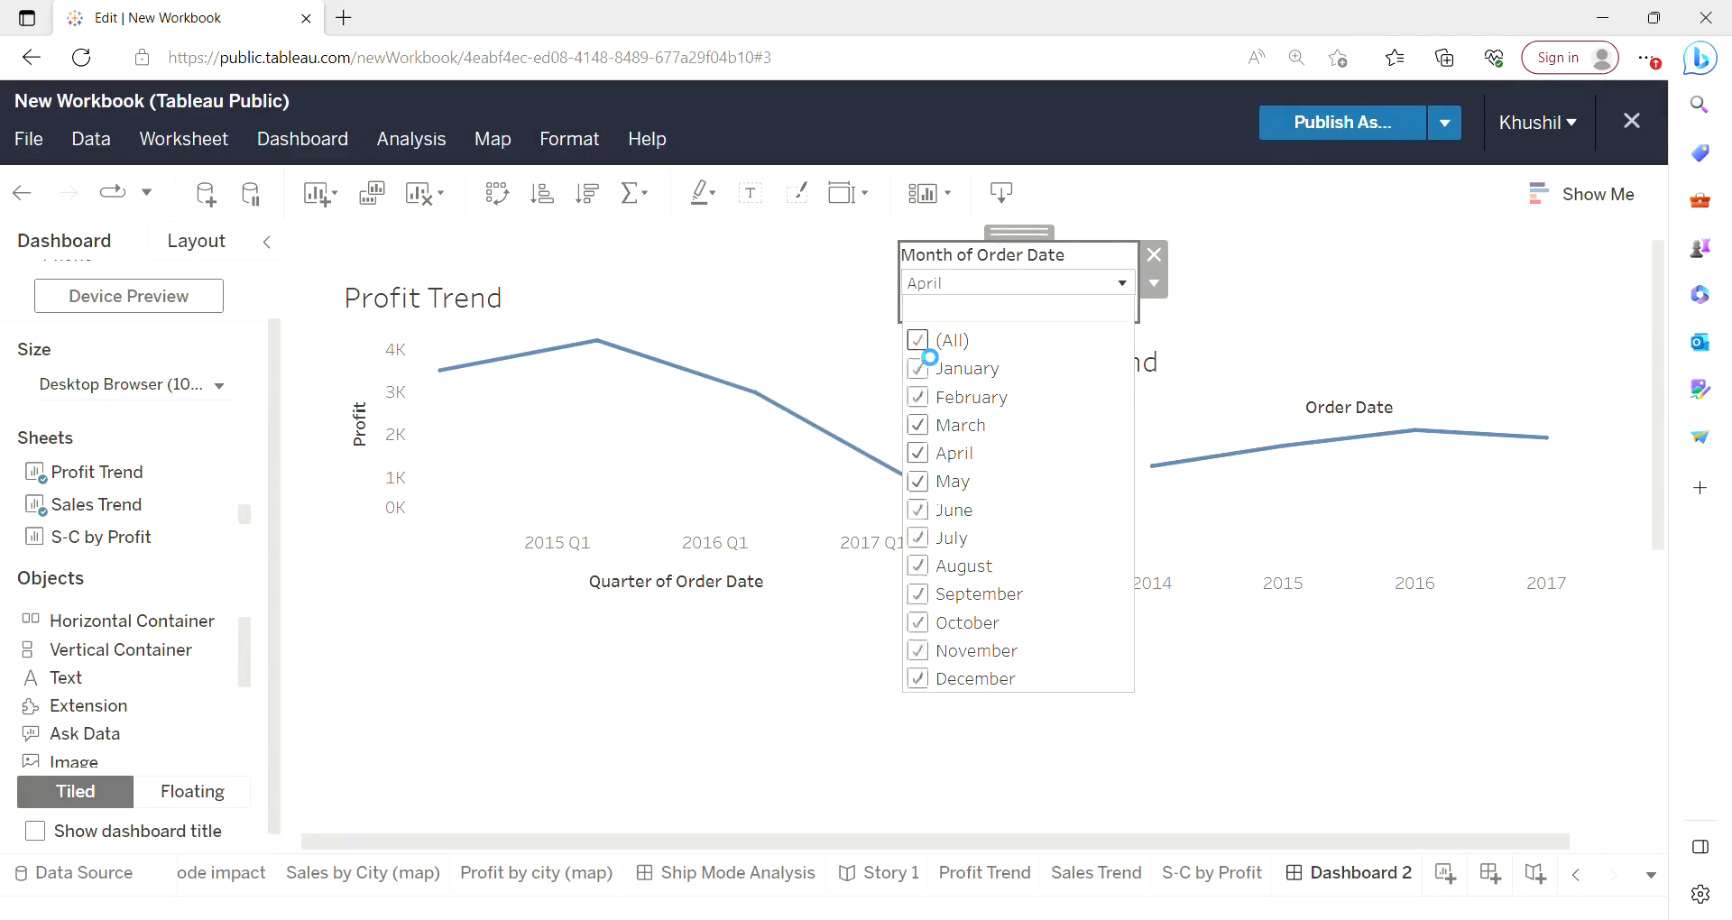
{"action": "left_click", "coordinate": [1326, 281]}
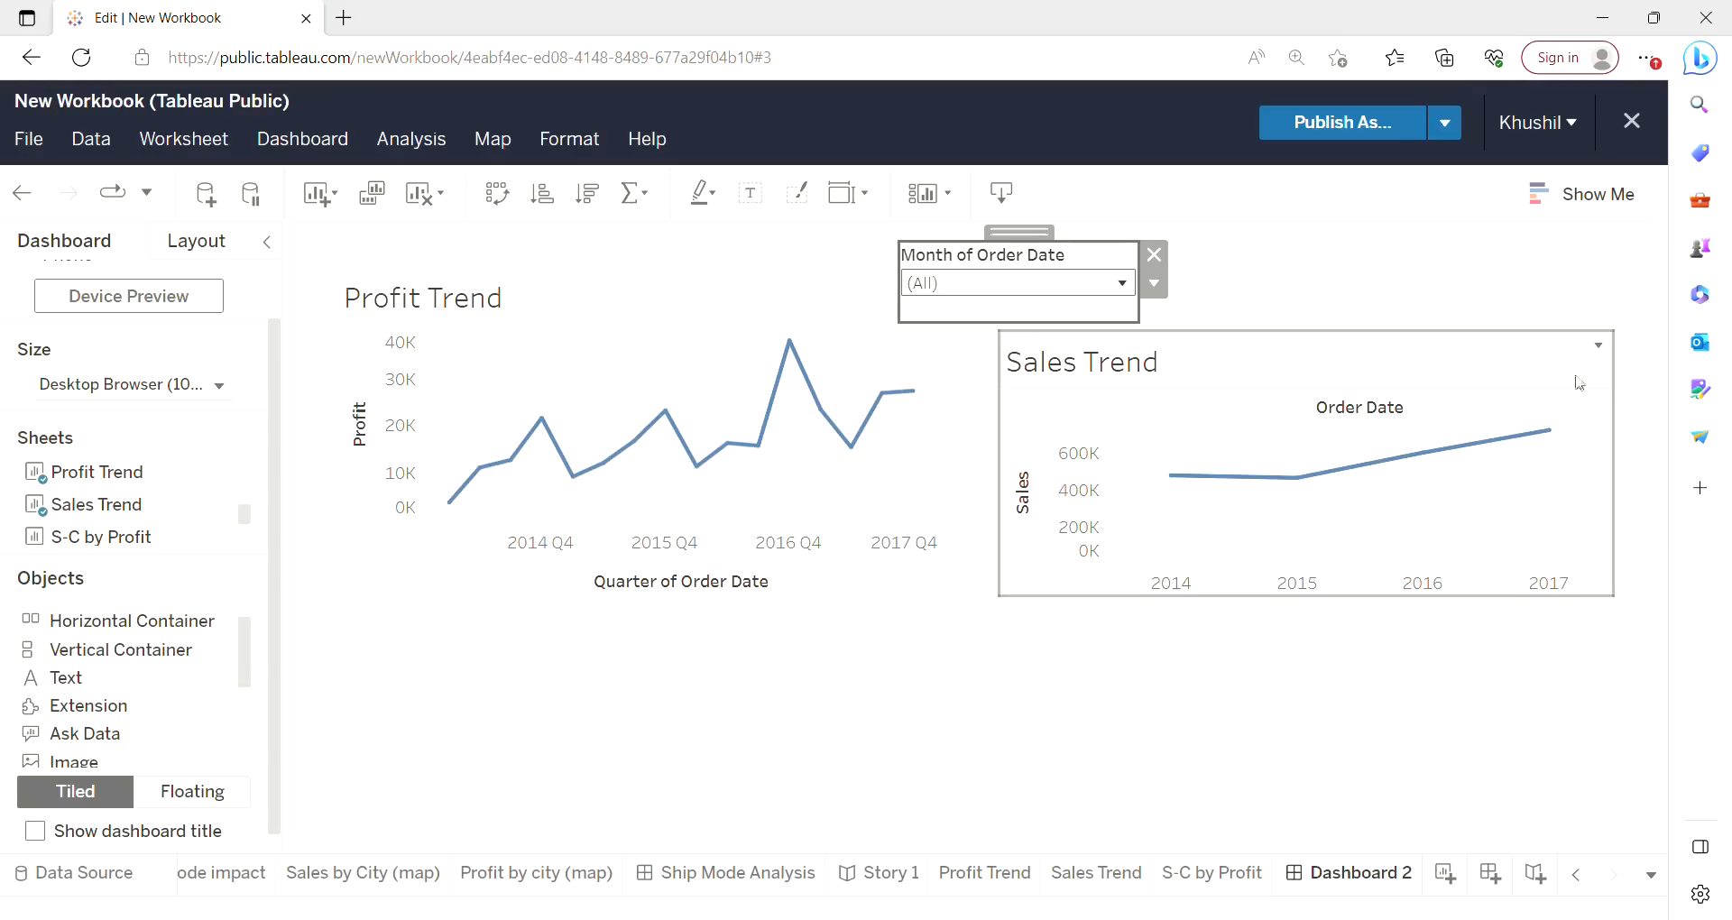
Add the S-C by Profit sheet to the dashboard and make it floating.
{"action": "left_click_drag", "start_coordinate": [1659, 405], "coordinate": [1651, 538]}
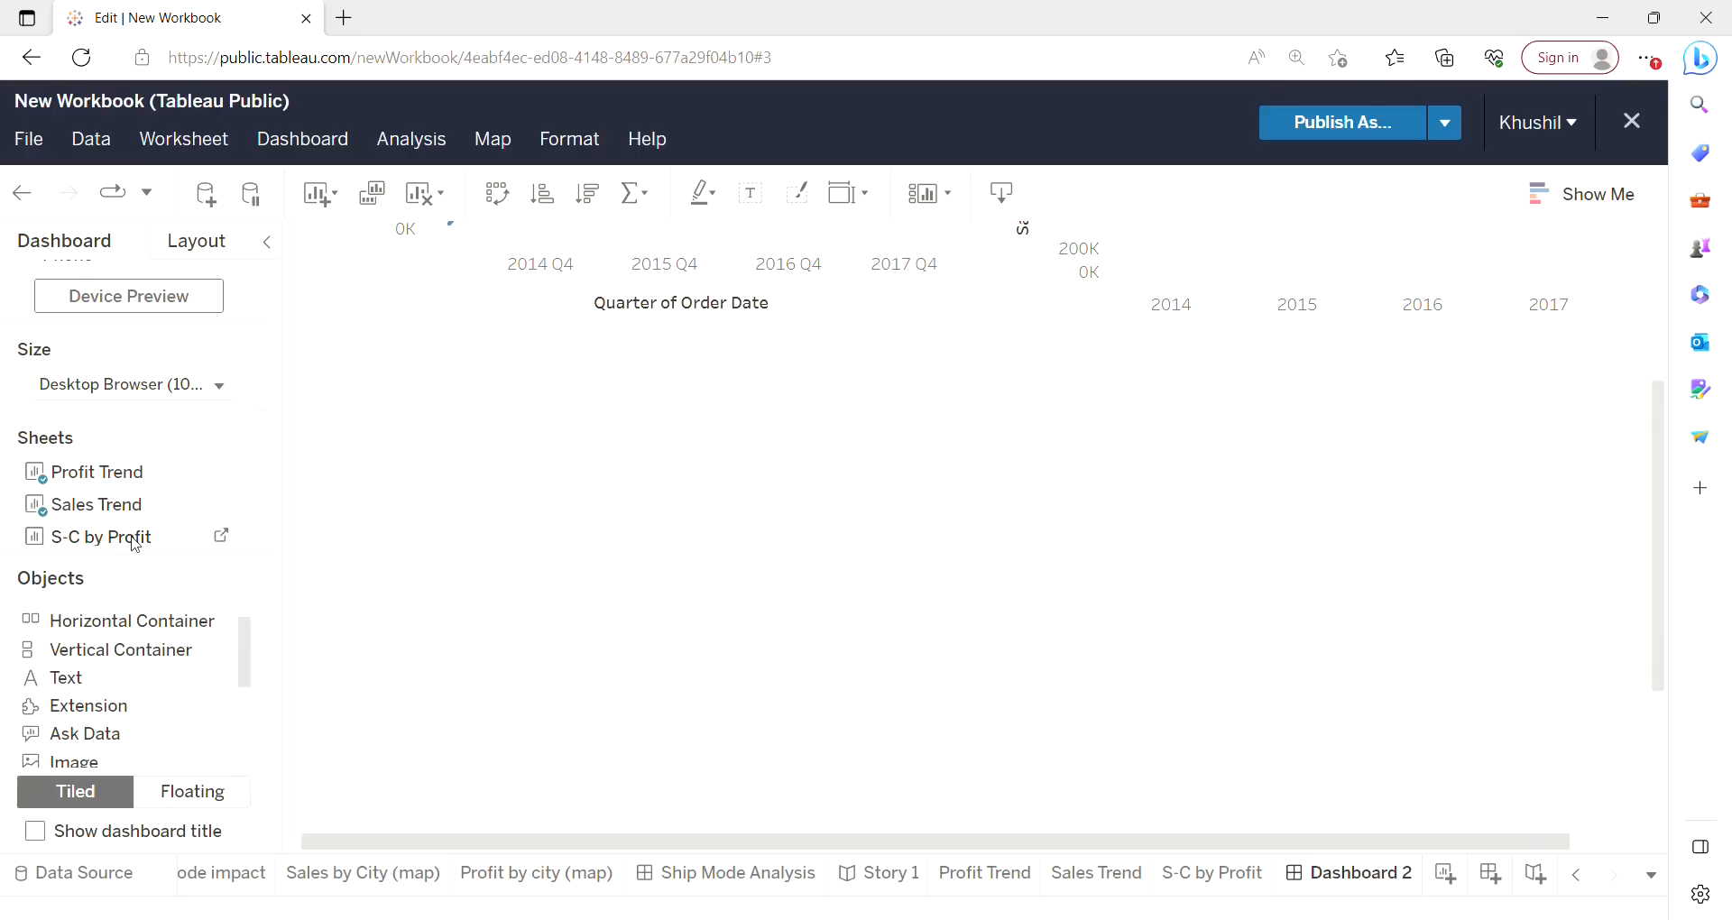
{"action": "left_click_drag", "start_coordinate": [136, 545], "coordinate": [862, 654]}
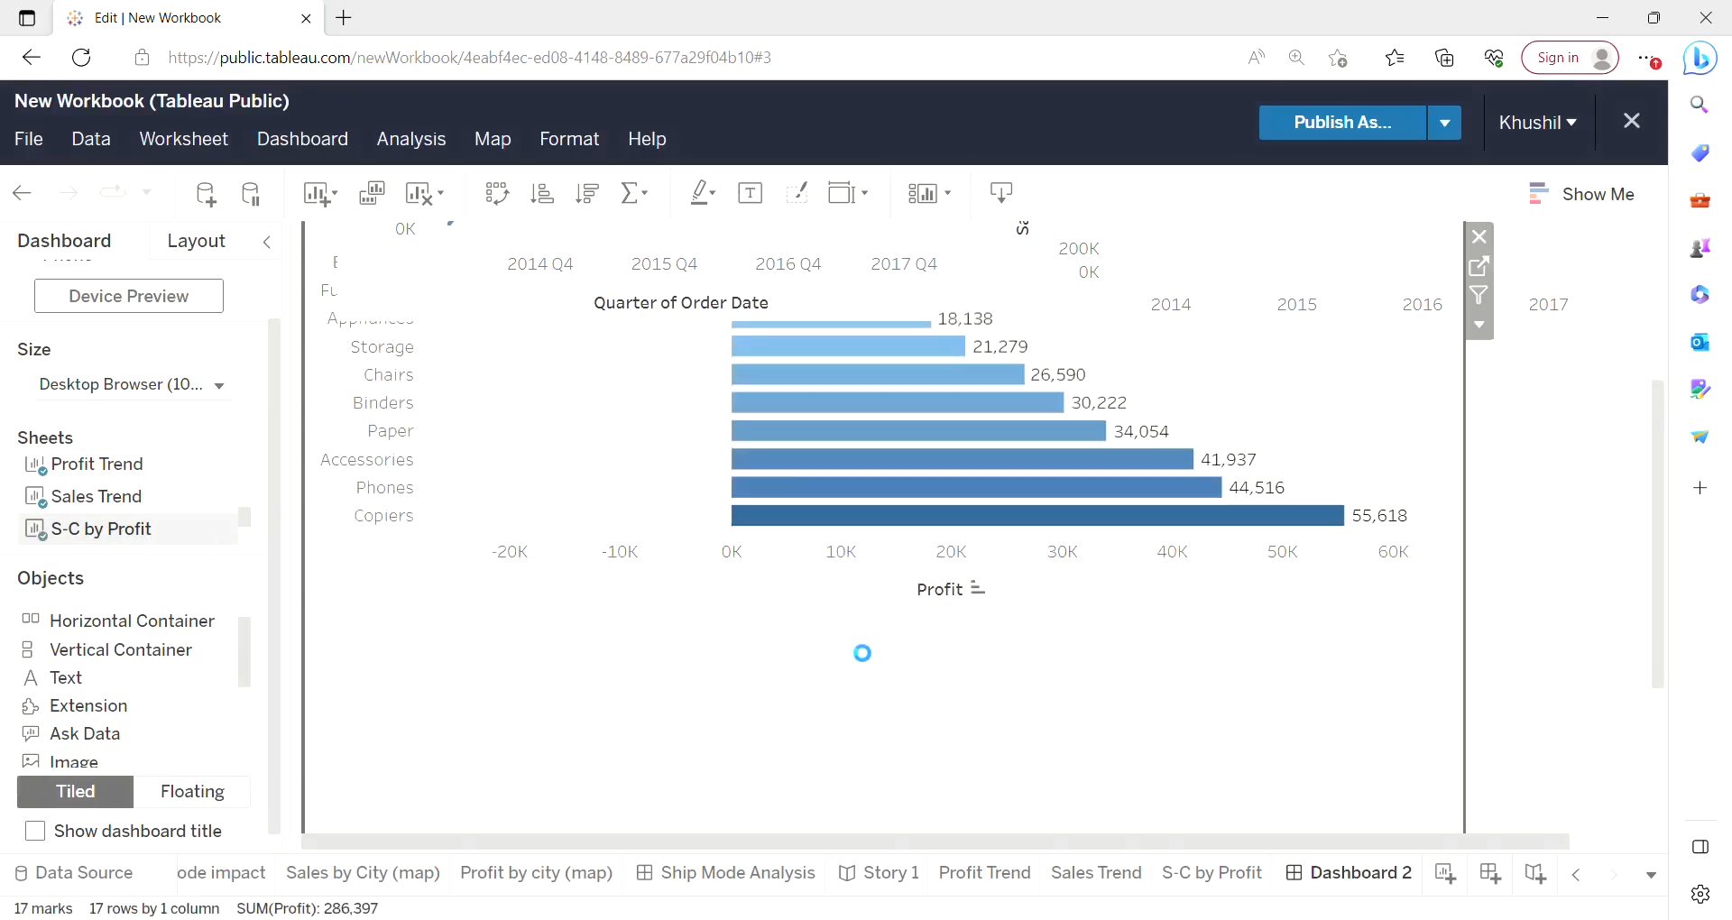
{"action": "left_click", "coordinate": [1479, 327]}
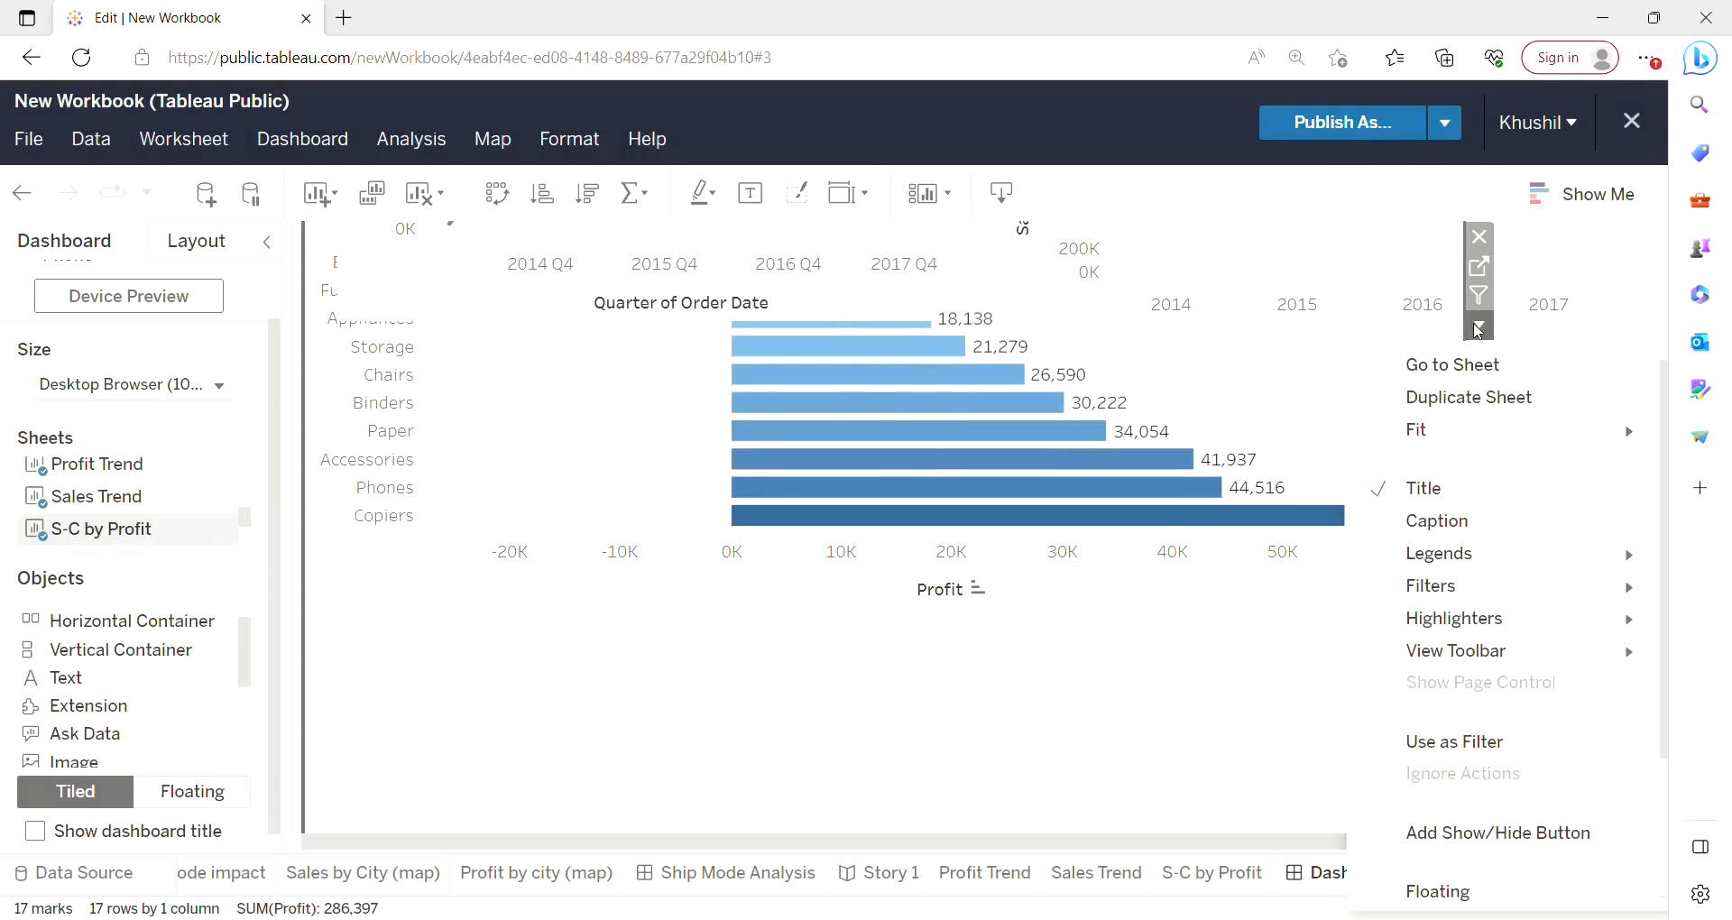
{"action": "left_click", "coordinate": [1436, 893]}
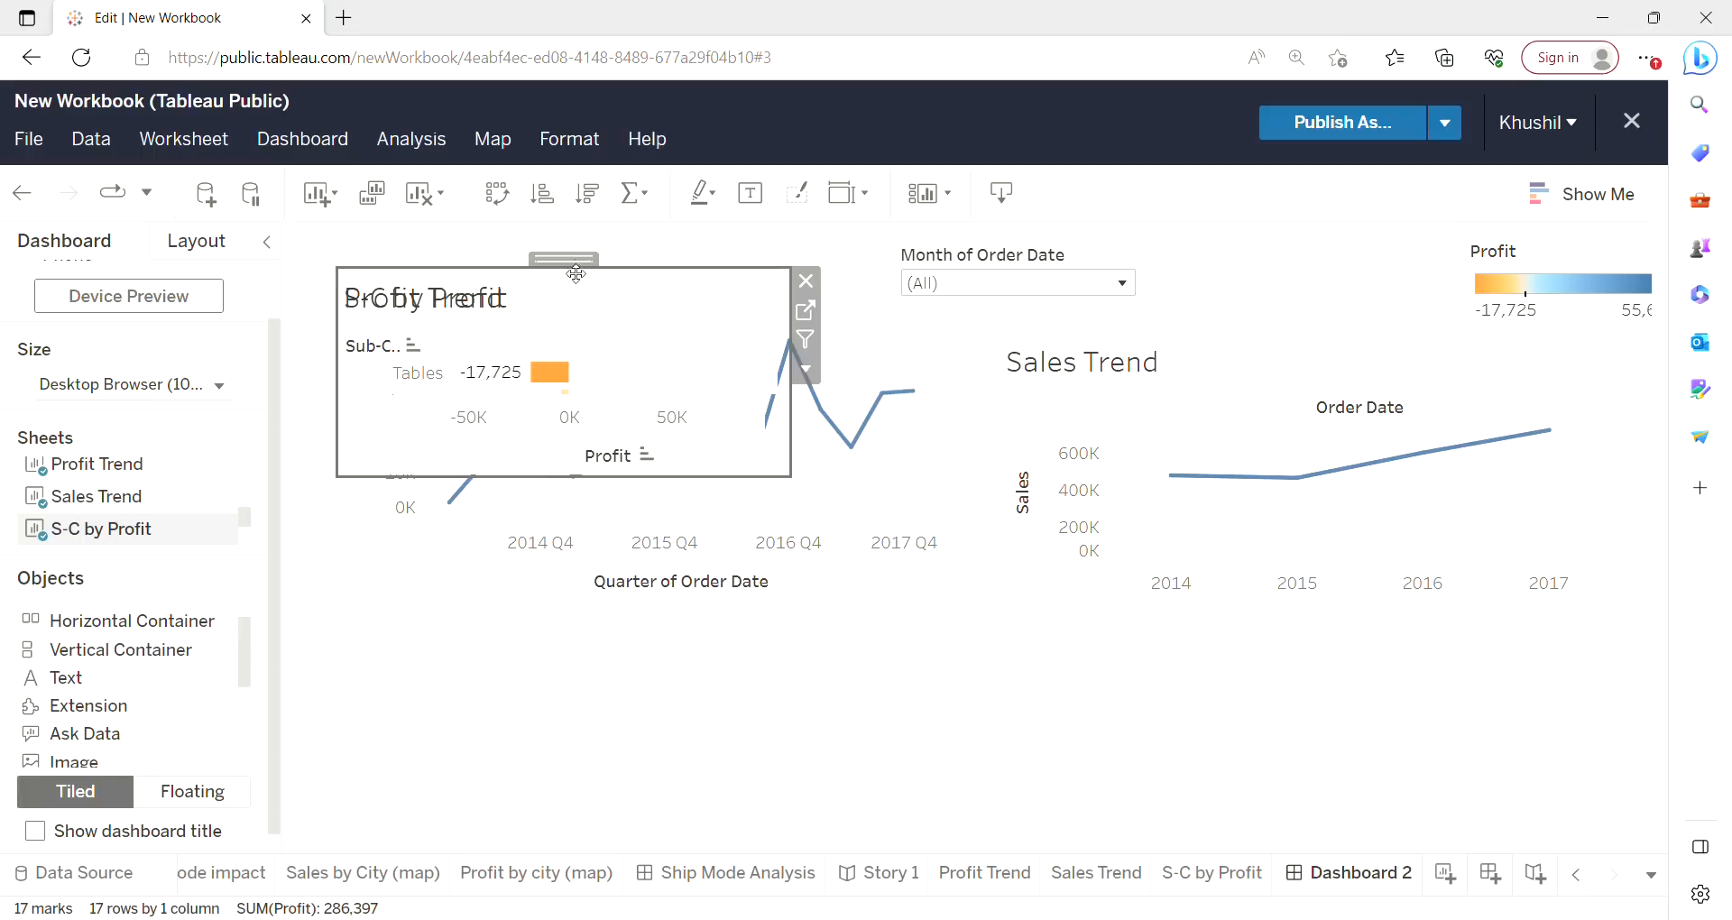
Move the S-C by Profit chart below the trend charts and enlarge it taller and wider.
{"action": "left_click_drag", "start_coordinate": [580, 269], "coordinate": [588, 712]}
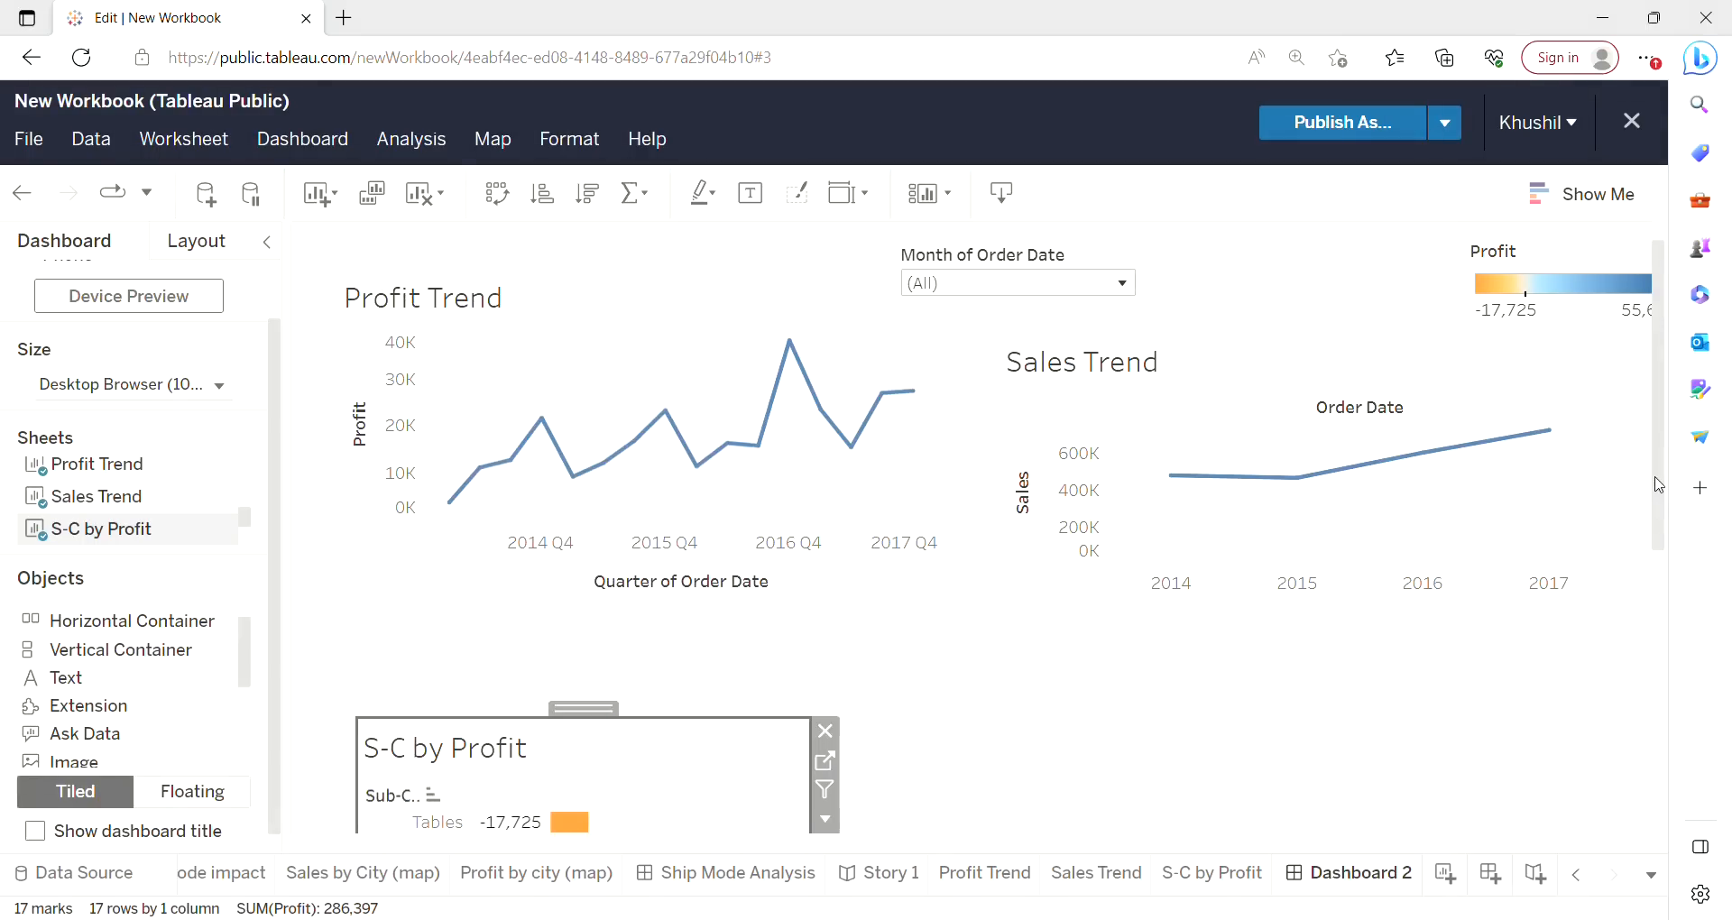
{"action": "scroll", "coordinate": [1658, 484], "scroll_direction": "down", "scroll_amount": 3}
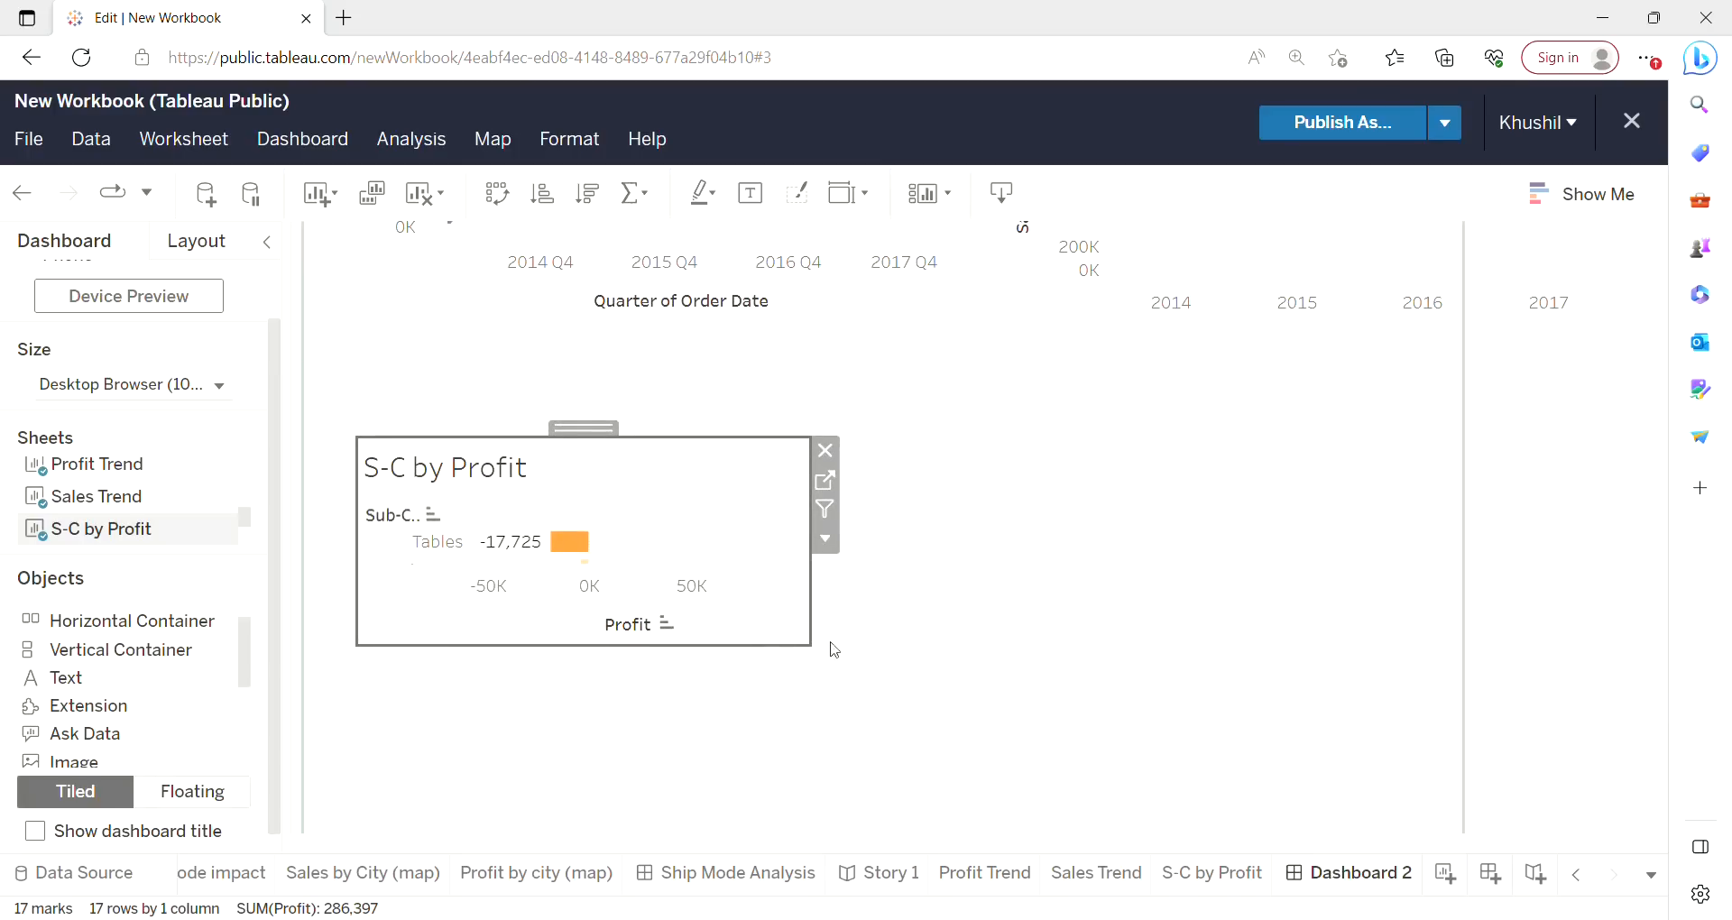
{"action": "left_click_drag", "start_coordinate": [658, 656], "coordinate": [645, 833]}
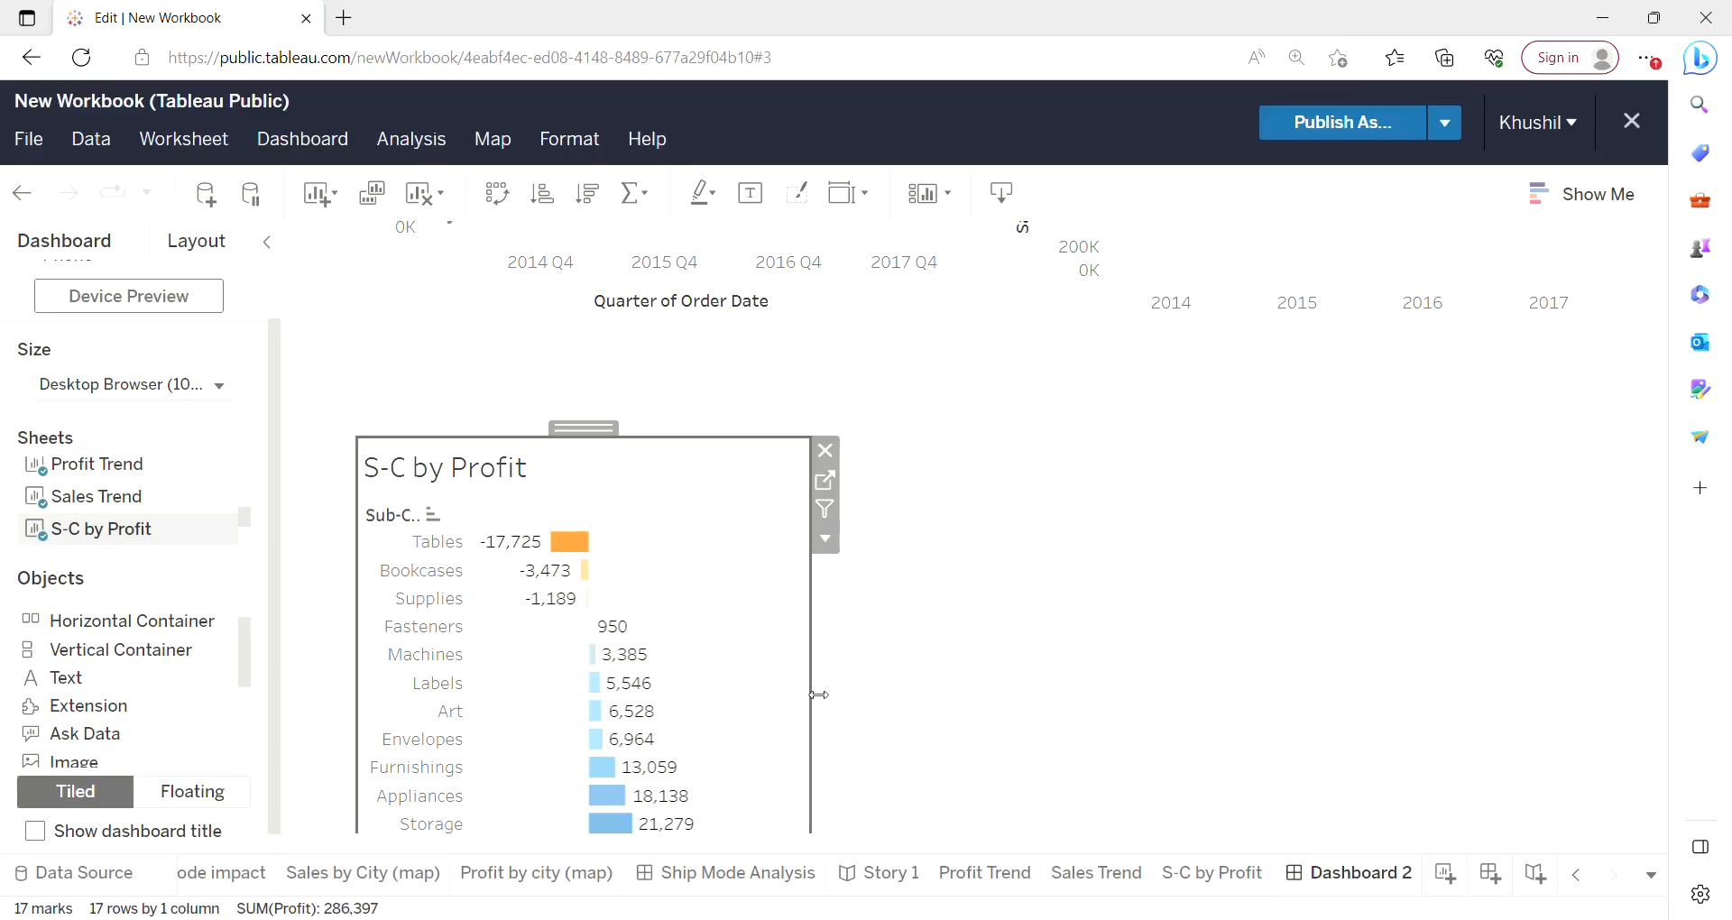
{"action": "left_click_drag", "start_coordinate": [819, 695], "coordinate": [1633, 677]}
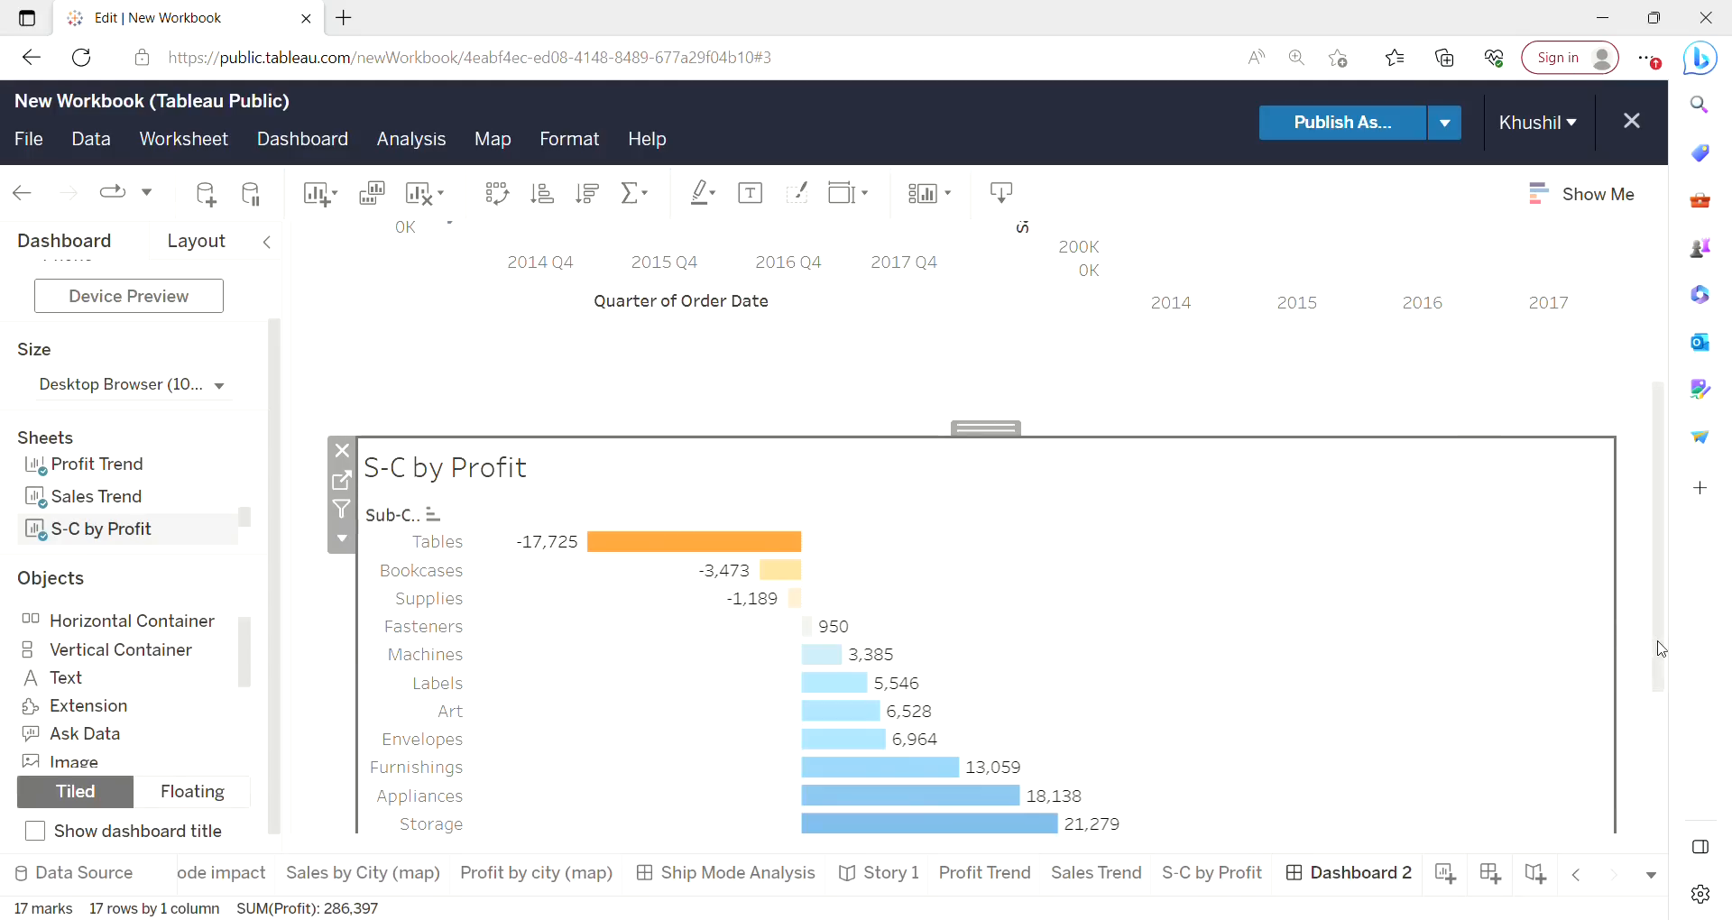
Use the S-C by Profit chart as a filter and select the Tables bar.
{"action": "scroll", "coordinate": [1661, 648], "scroll_direction": "down", "scroll_amount": 2}
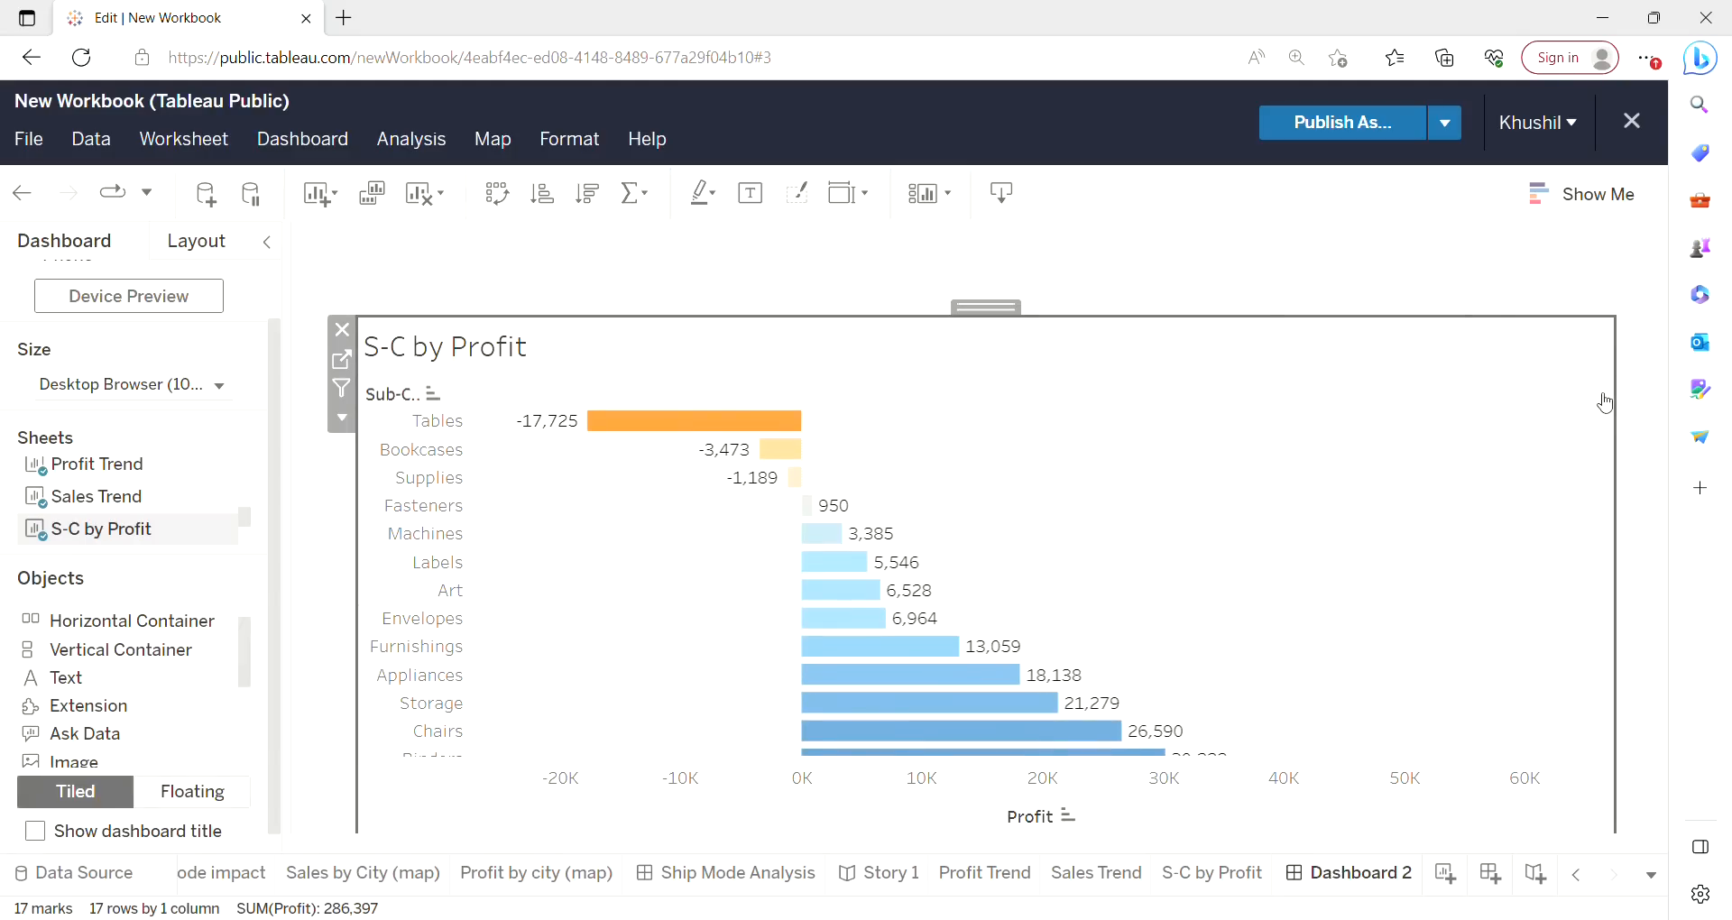
{"action": "left_click", "coordinate": [342, 389]}
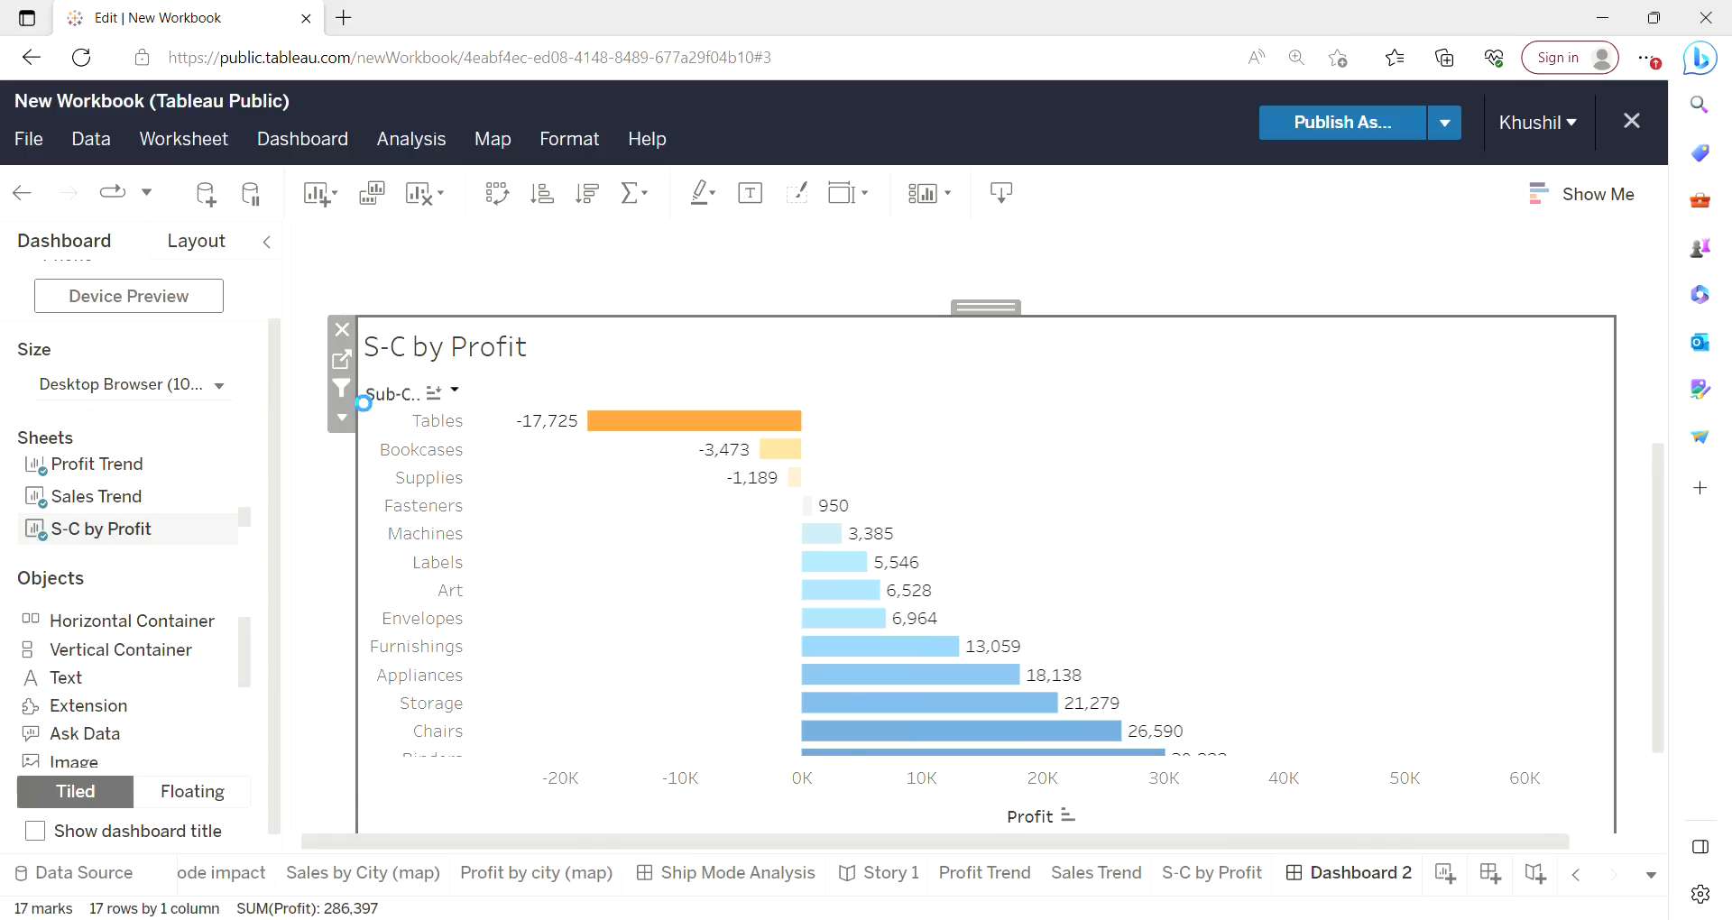
{"action": "left_click", "coordinate": [680, 431]}
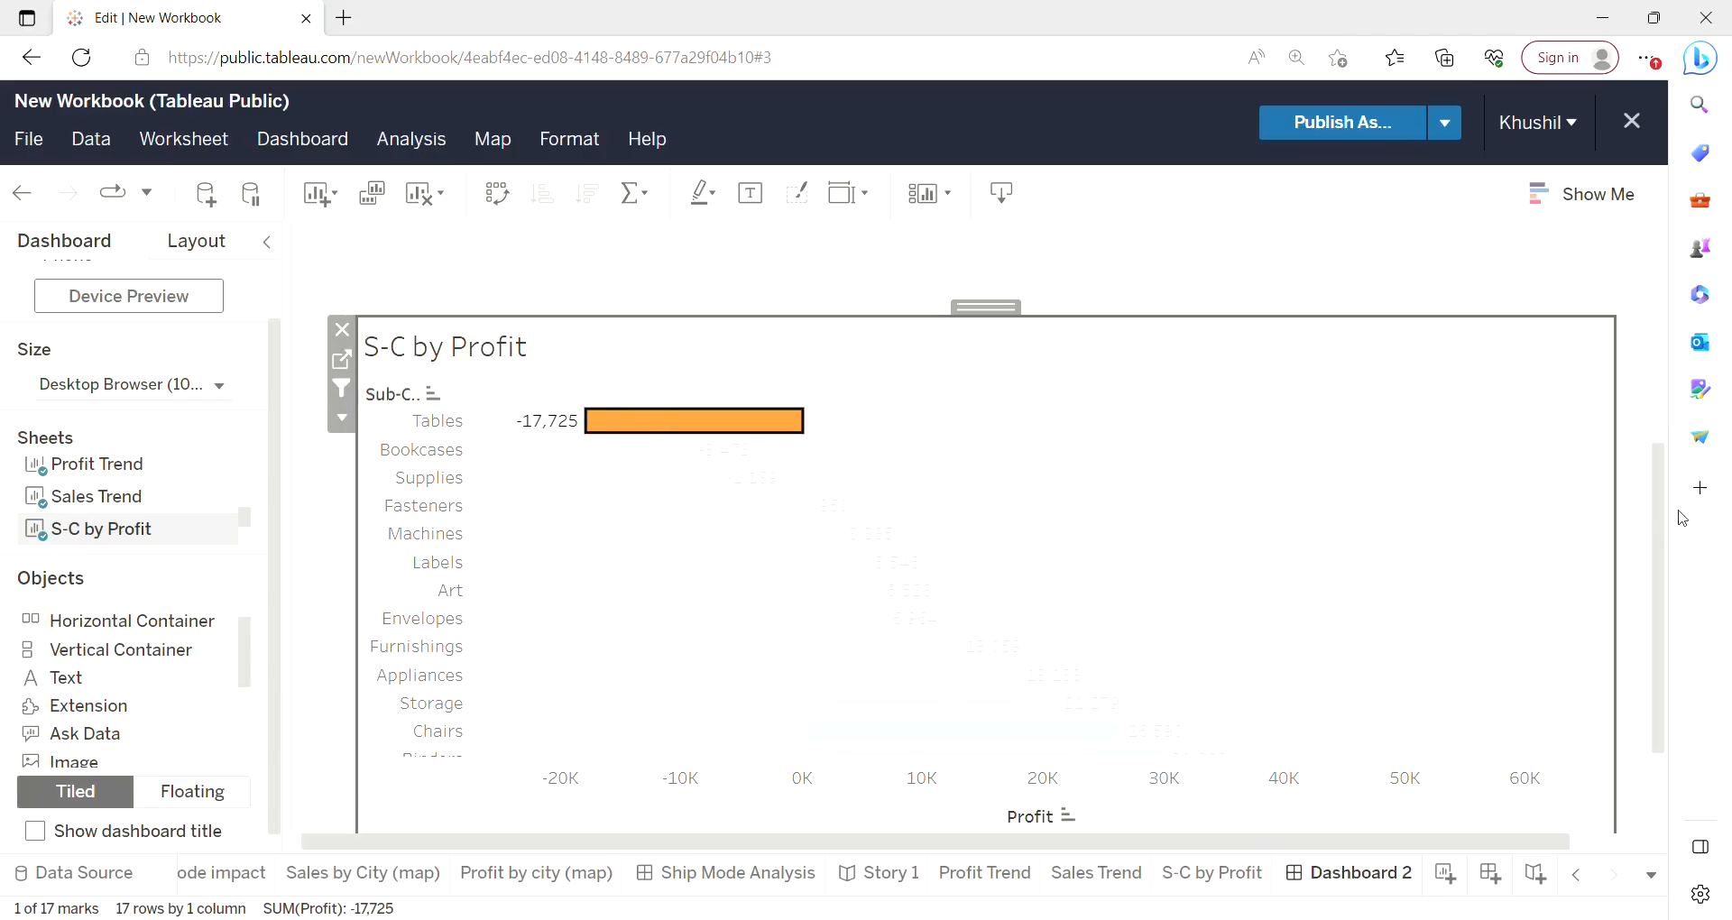
Examine the Profit Trend and Sales Trend charts filtered to the Tables sub-category.
{"action": "left_click_drag", "start_coordinate": [1663, 514], "coordinate": [1667, 310]}
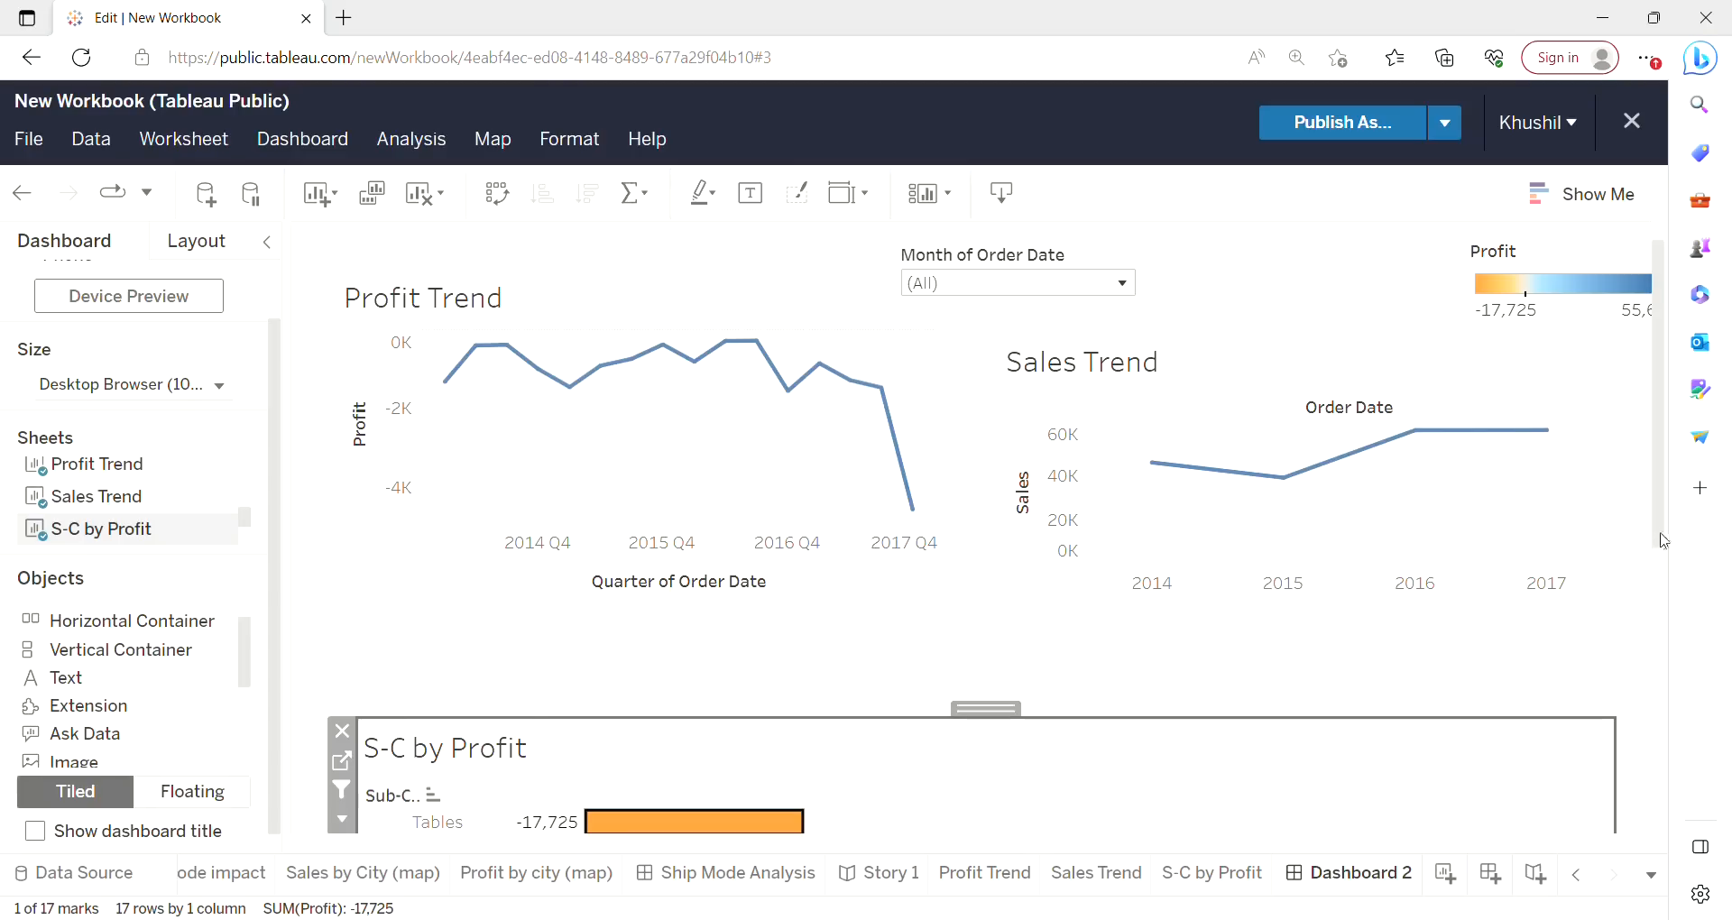
{"action": "left_click_drag", "start_coordinate": [1660, 537], "coordinate": [1675, 498]}
{"action": "mouse_move", "coordinate": [883, 397]}
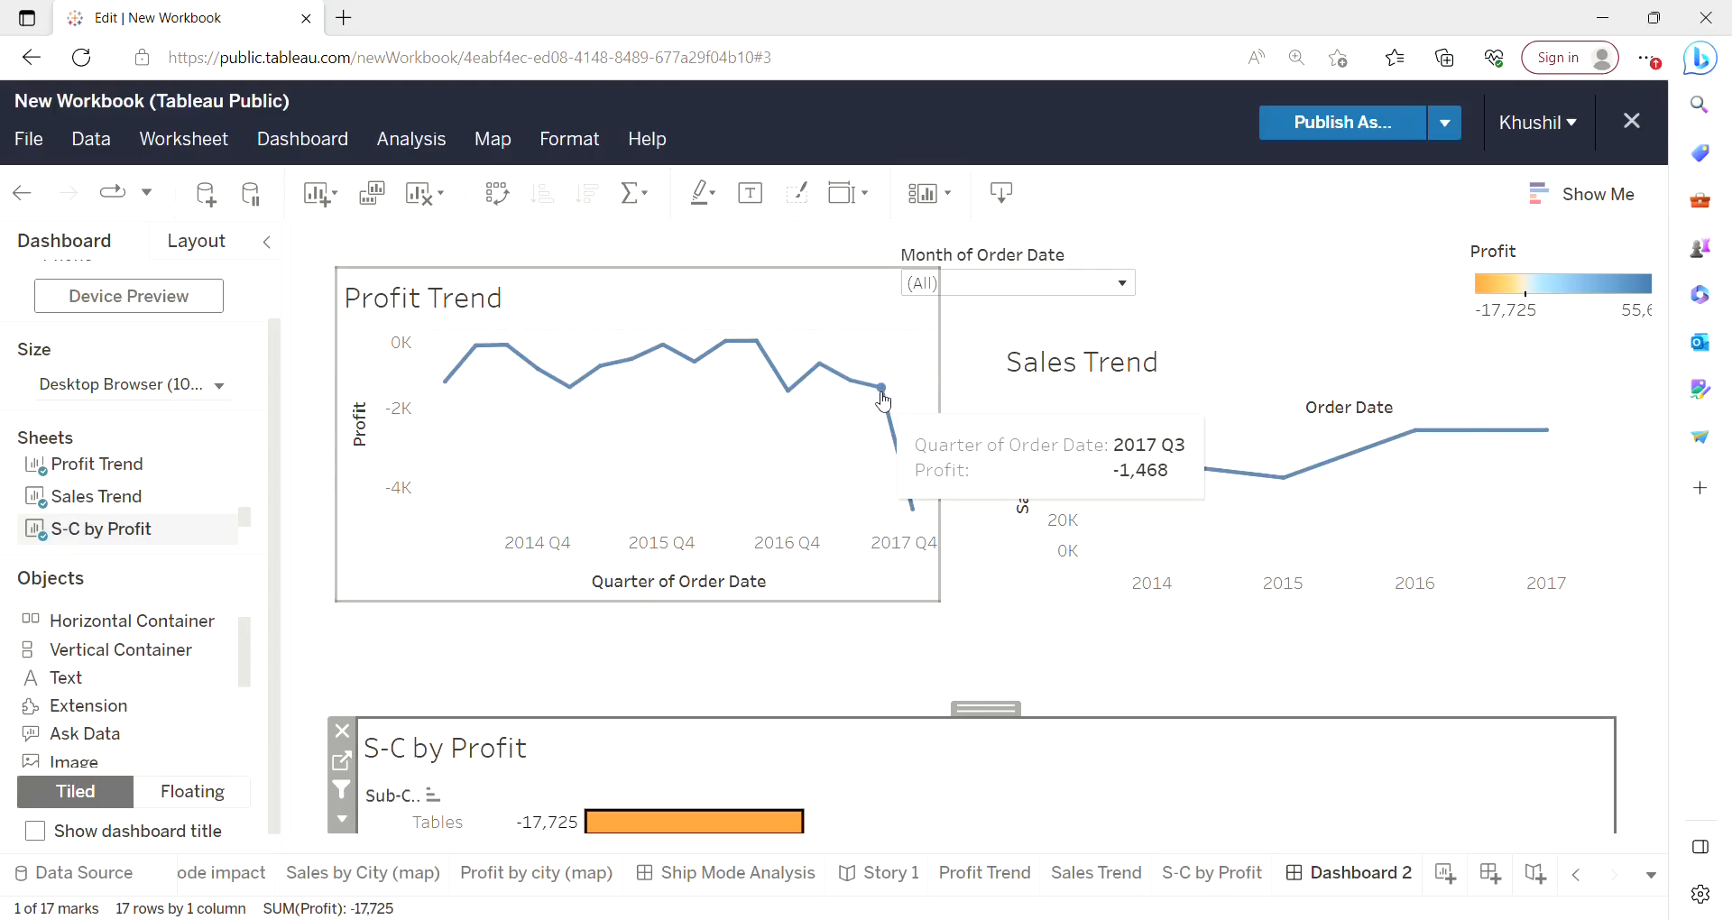
{"action": "mouse_move", "coordinate": [917, 514]}
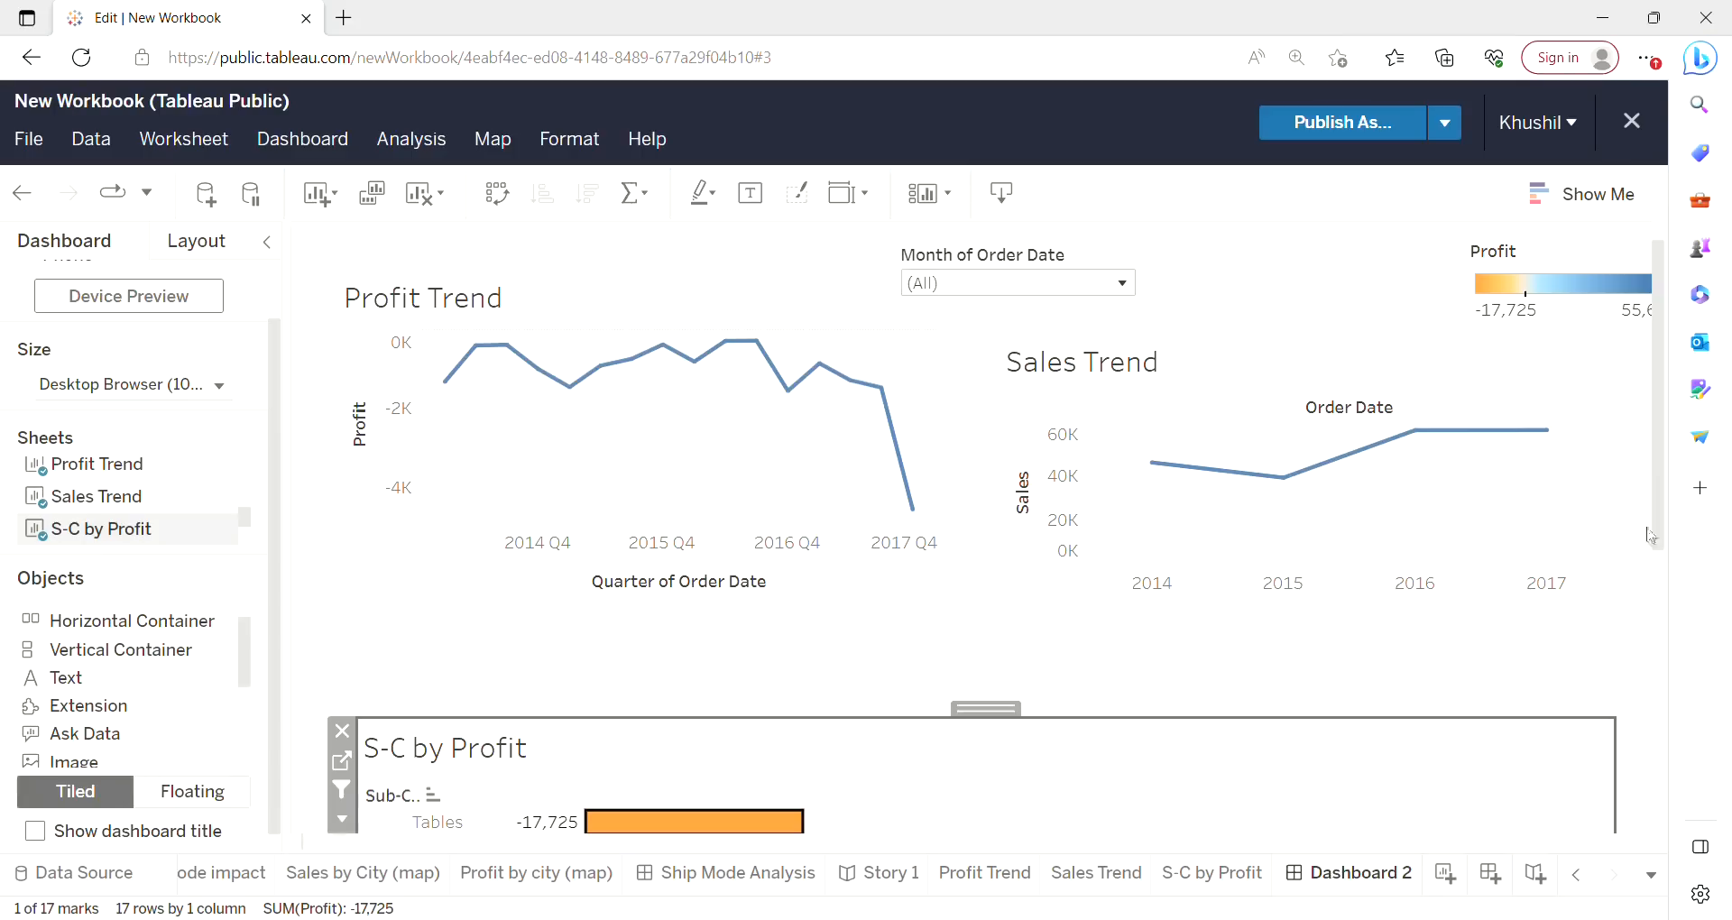
{"action": "left_click_drag", "start_coordinate": [1663, 488], "coordinate": [1665, 447]}
{"action": "left_click", "coordinate": [1108, 301]}
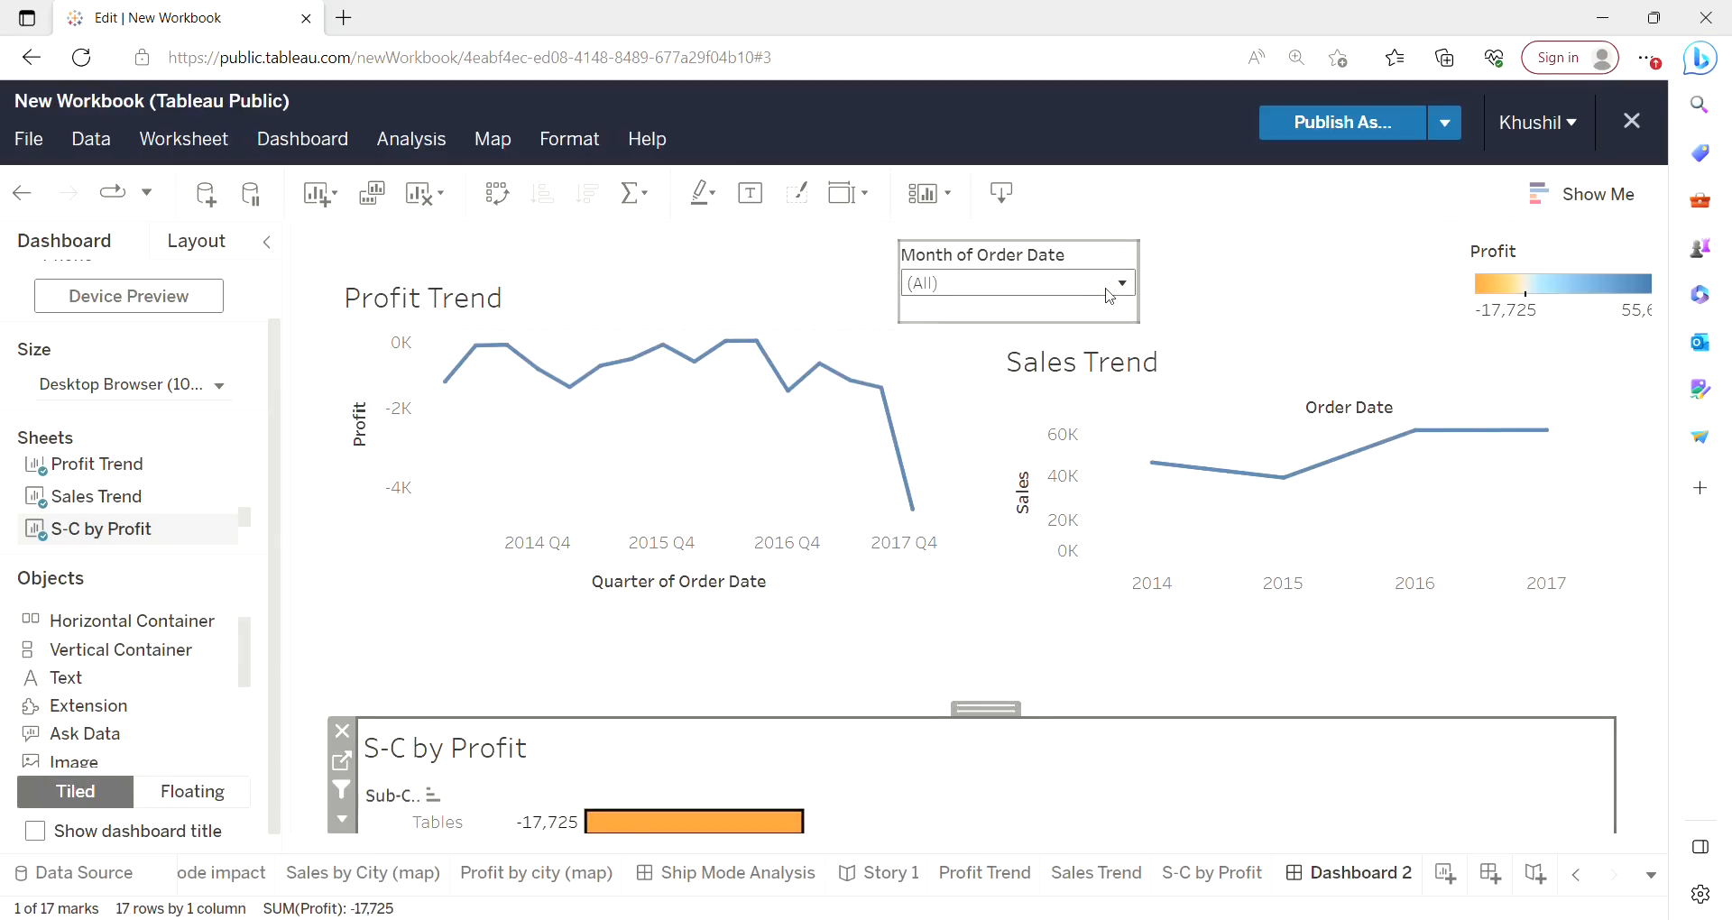
{"action": "left_click", "coordinate": [1107, 290]}
{"action": "left_click", "coordinate": [1107, 290]}
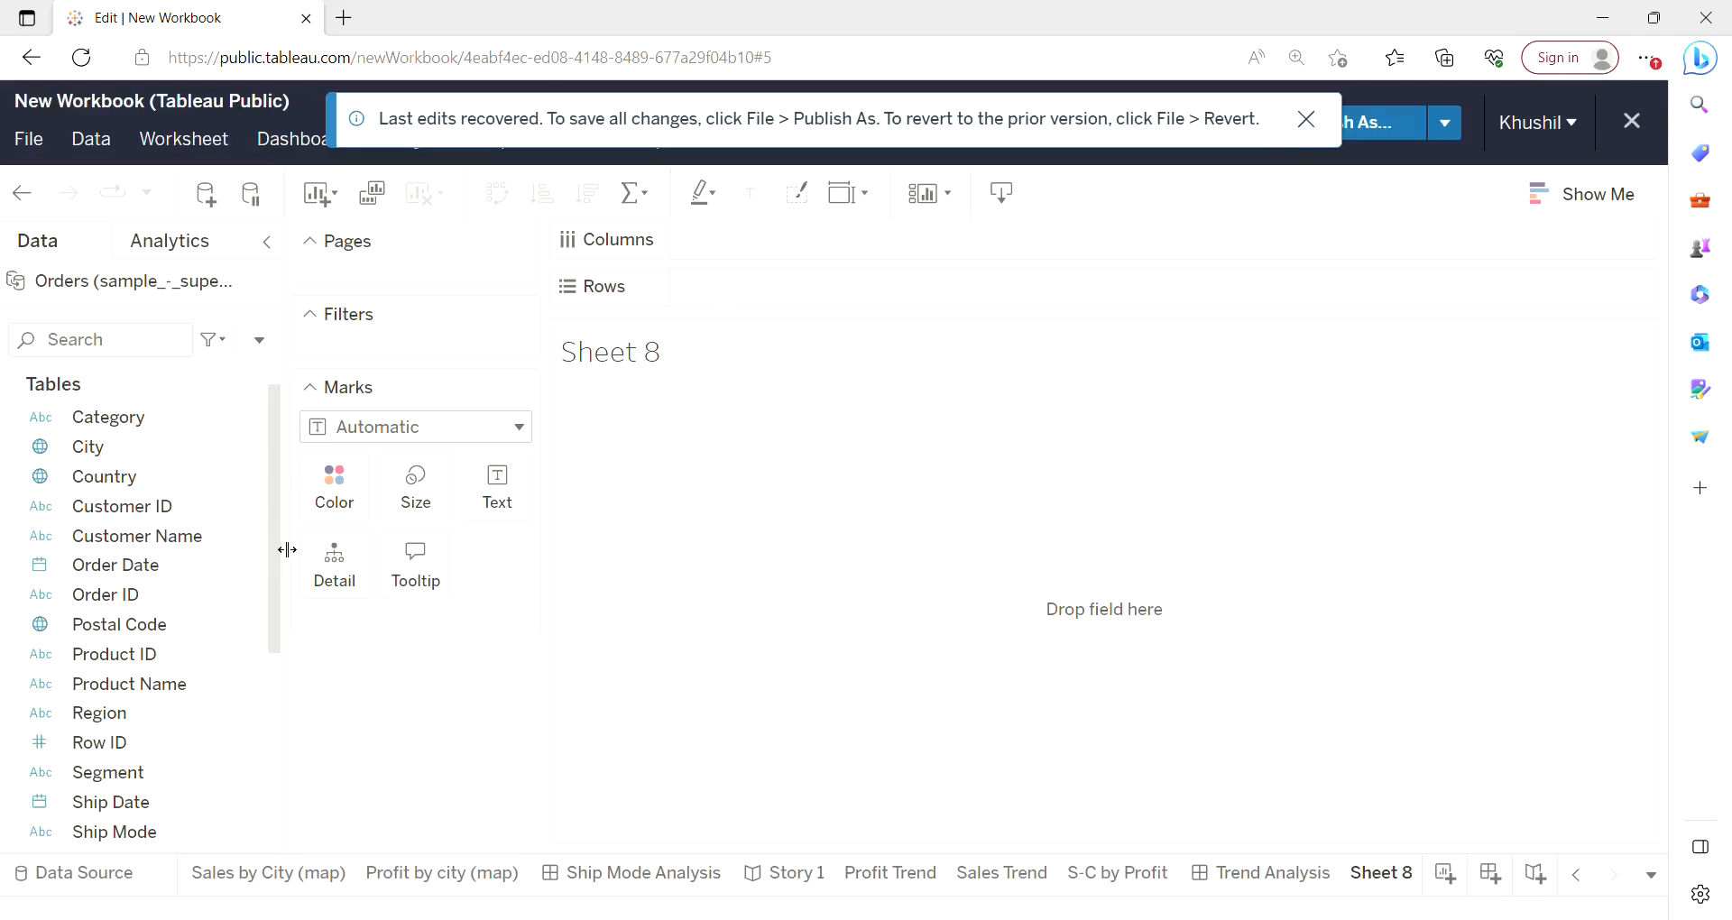
In a new worksheet, place Customer Name and Product Name on Rows.
{"action": "left_click_drag", "start_coordinate": [287, 559], "coordinate": [287, 613]}
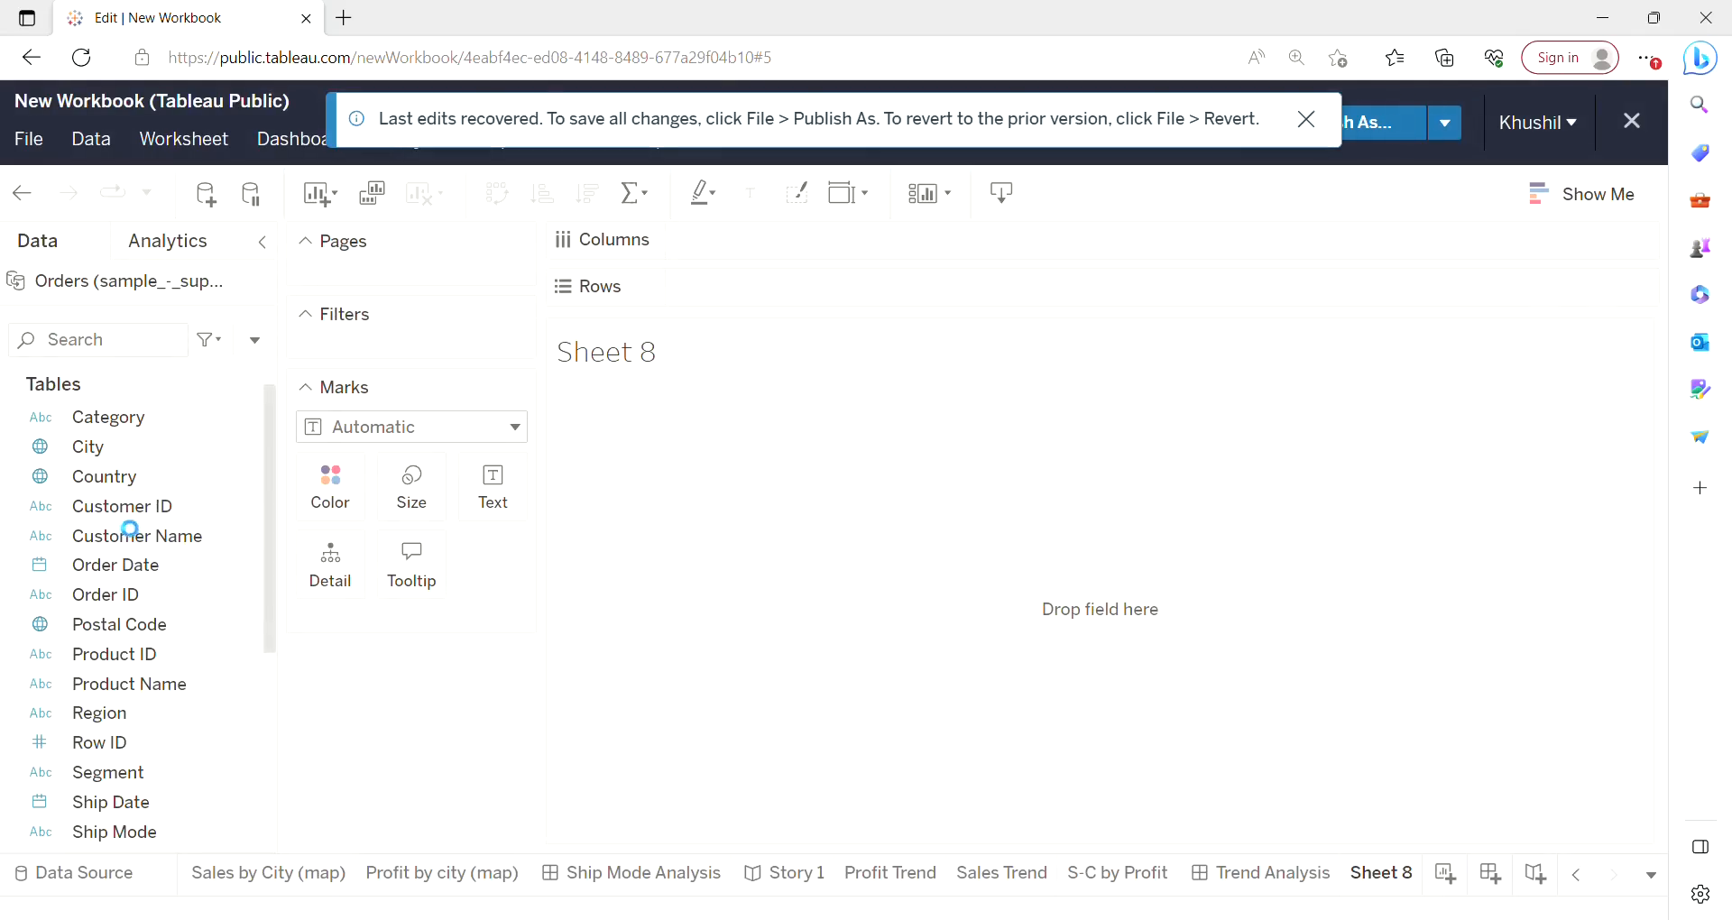
{"action": "left_click_drag", "start_coordinate": [152, 541], "coordinate": [769, 288]}
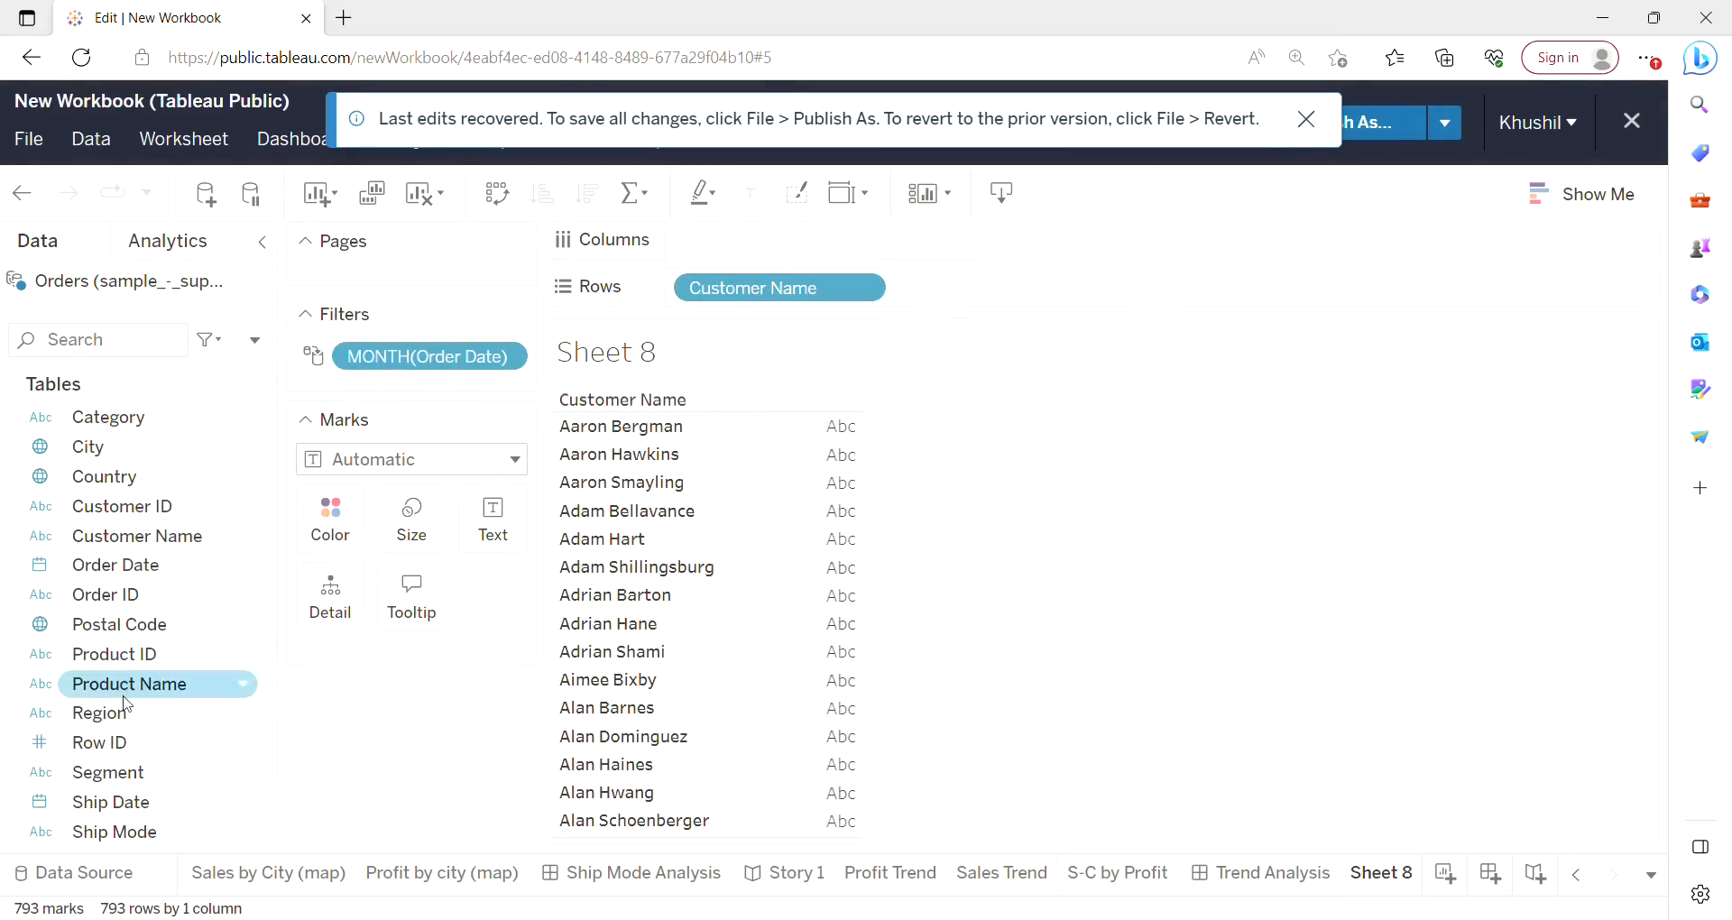
{"action": "left_click_drag", "start_coordinate": [129, 695], "coordinate": [1061, 301]}
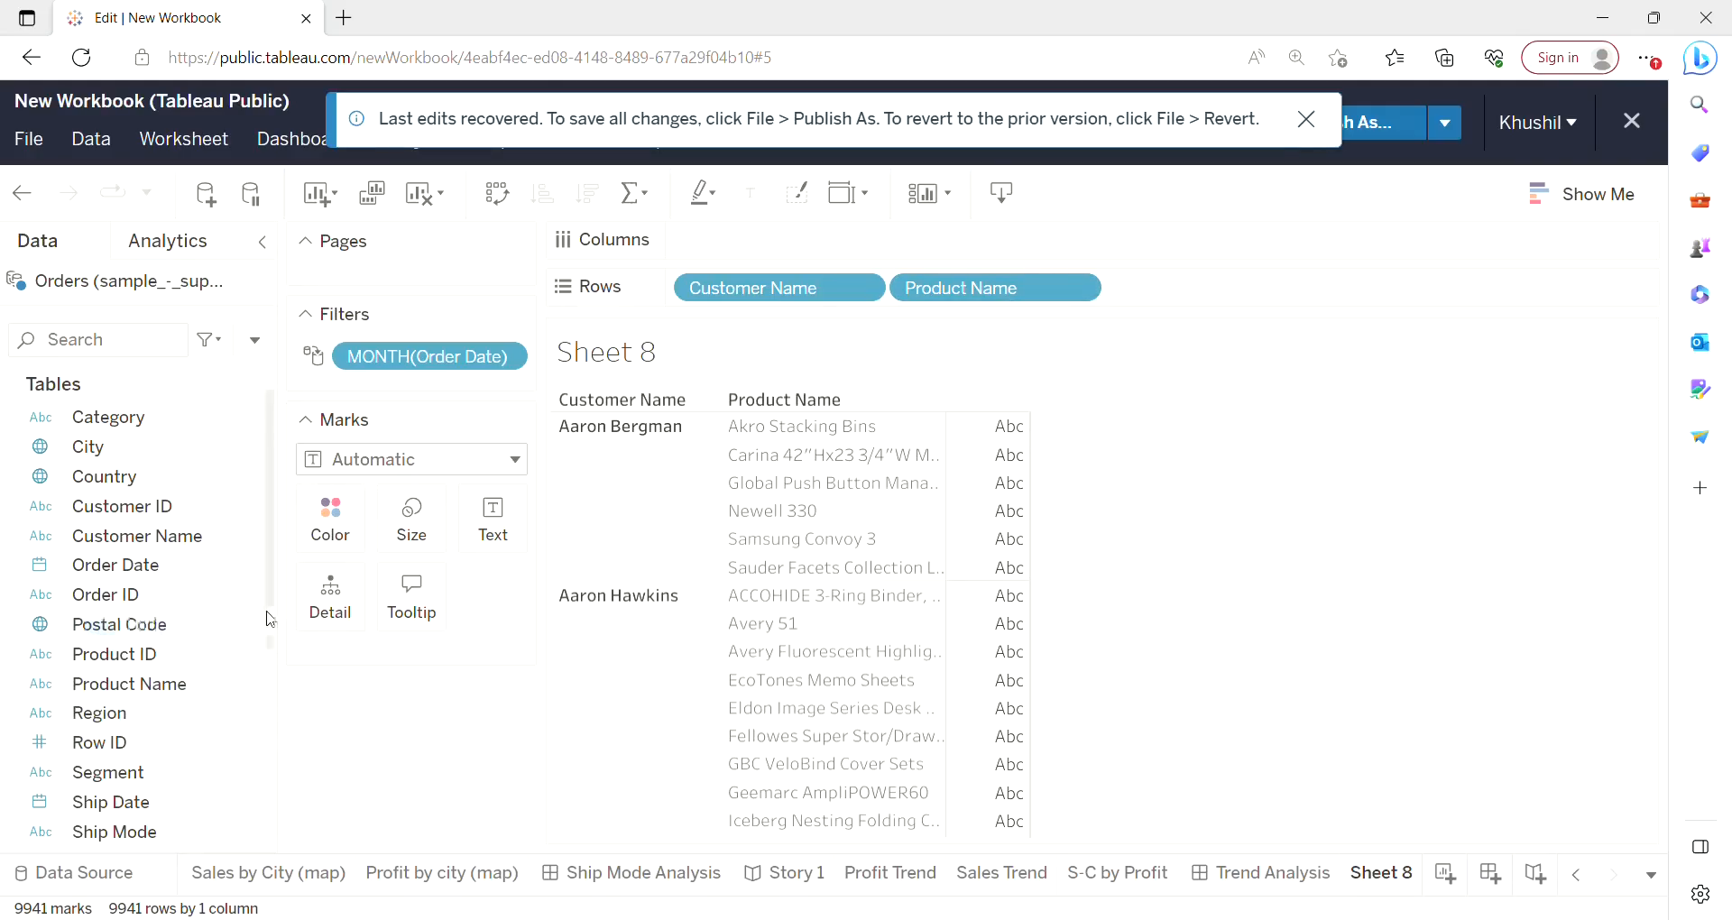
Color the marks by Profit and turn on mark labels.
{"action": "left_click_drag", "start_coordinate": [268, 619], "coordinate": [263, 749]}
{"action": "left_click_drag", "start_coordinate": [116, 756], "coordinate": [353, 534]}
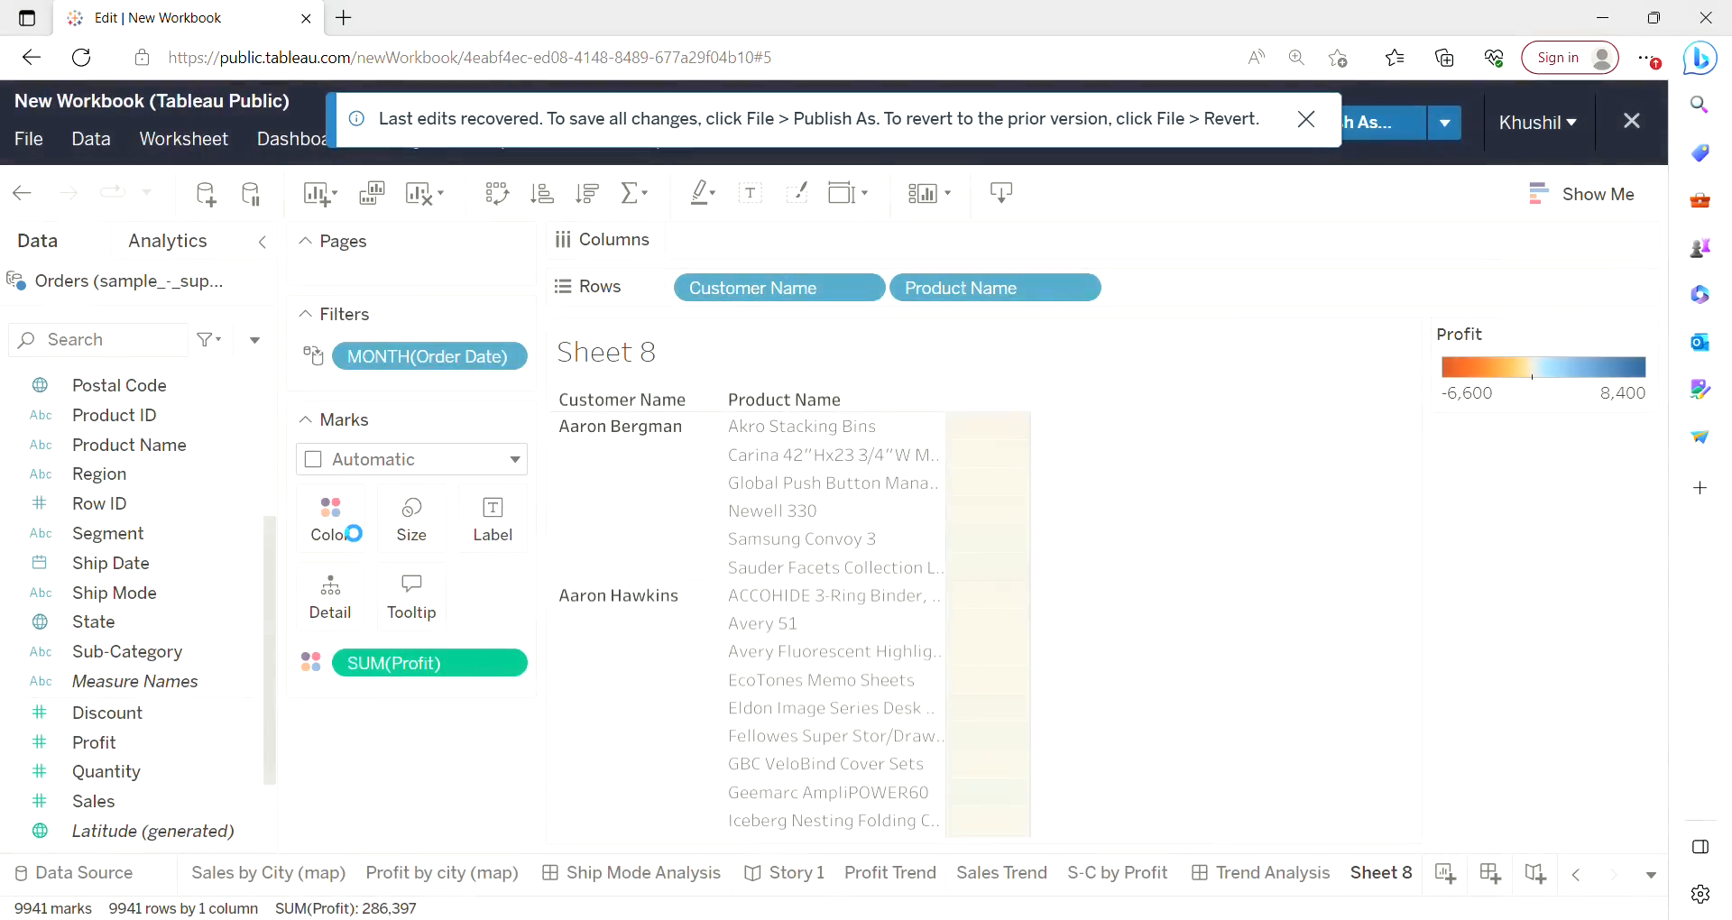
{"action": "left_click", "coordinate": [495, 516]}
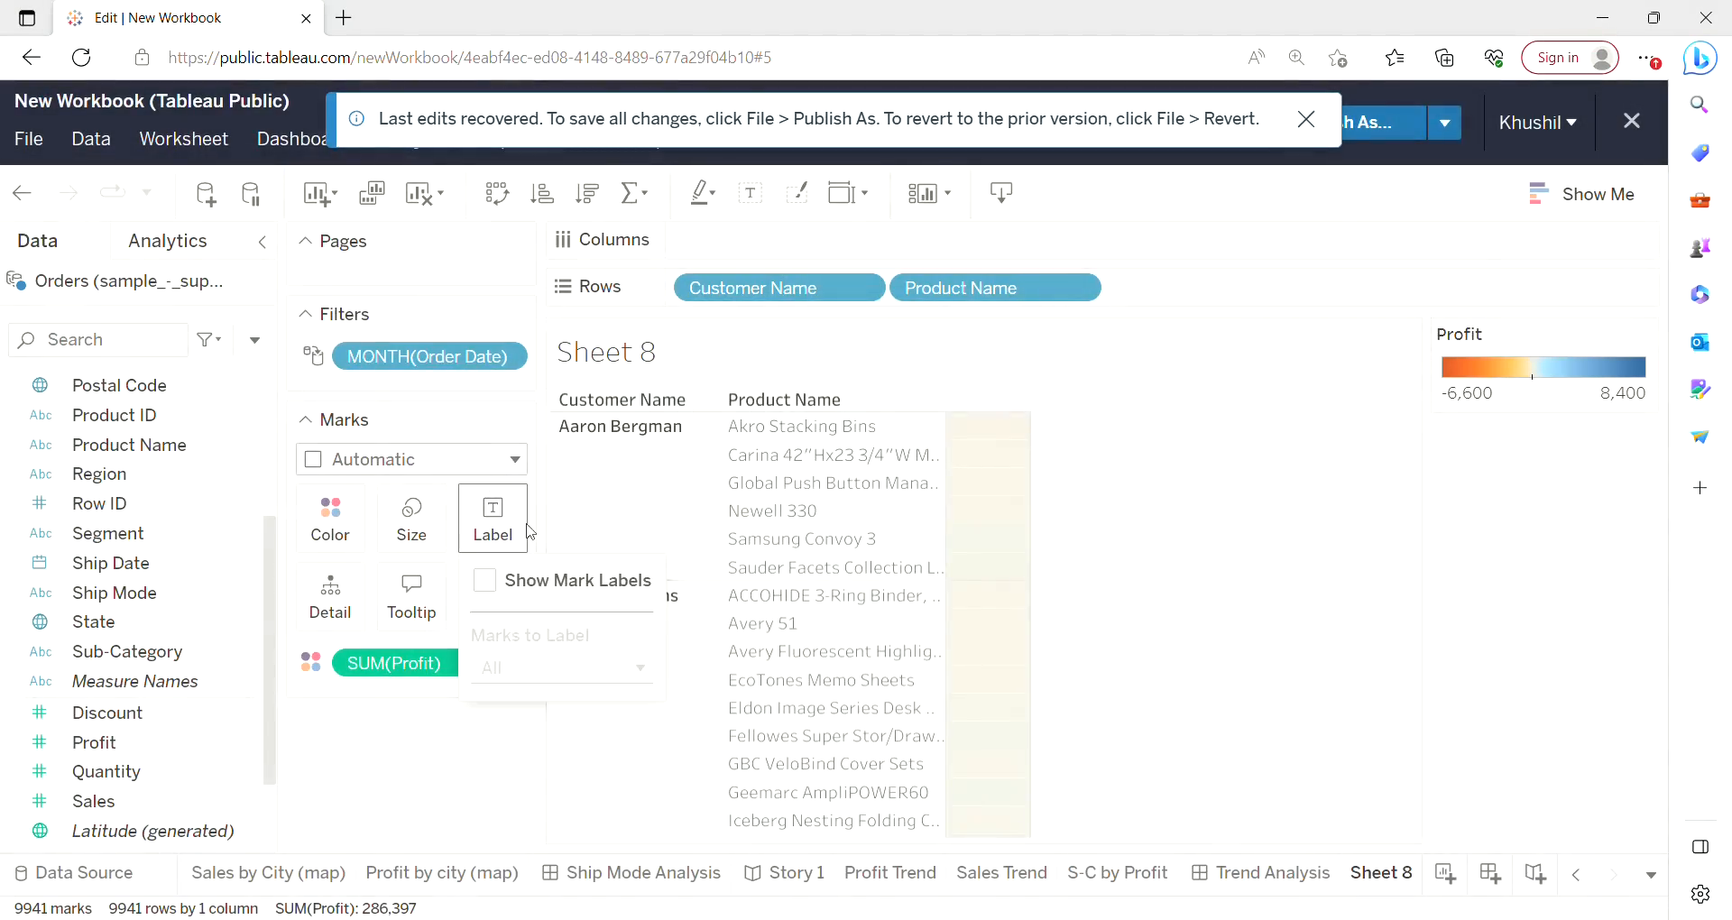
{"action": "left_click", "coordinate": [485, 581]}
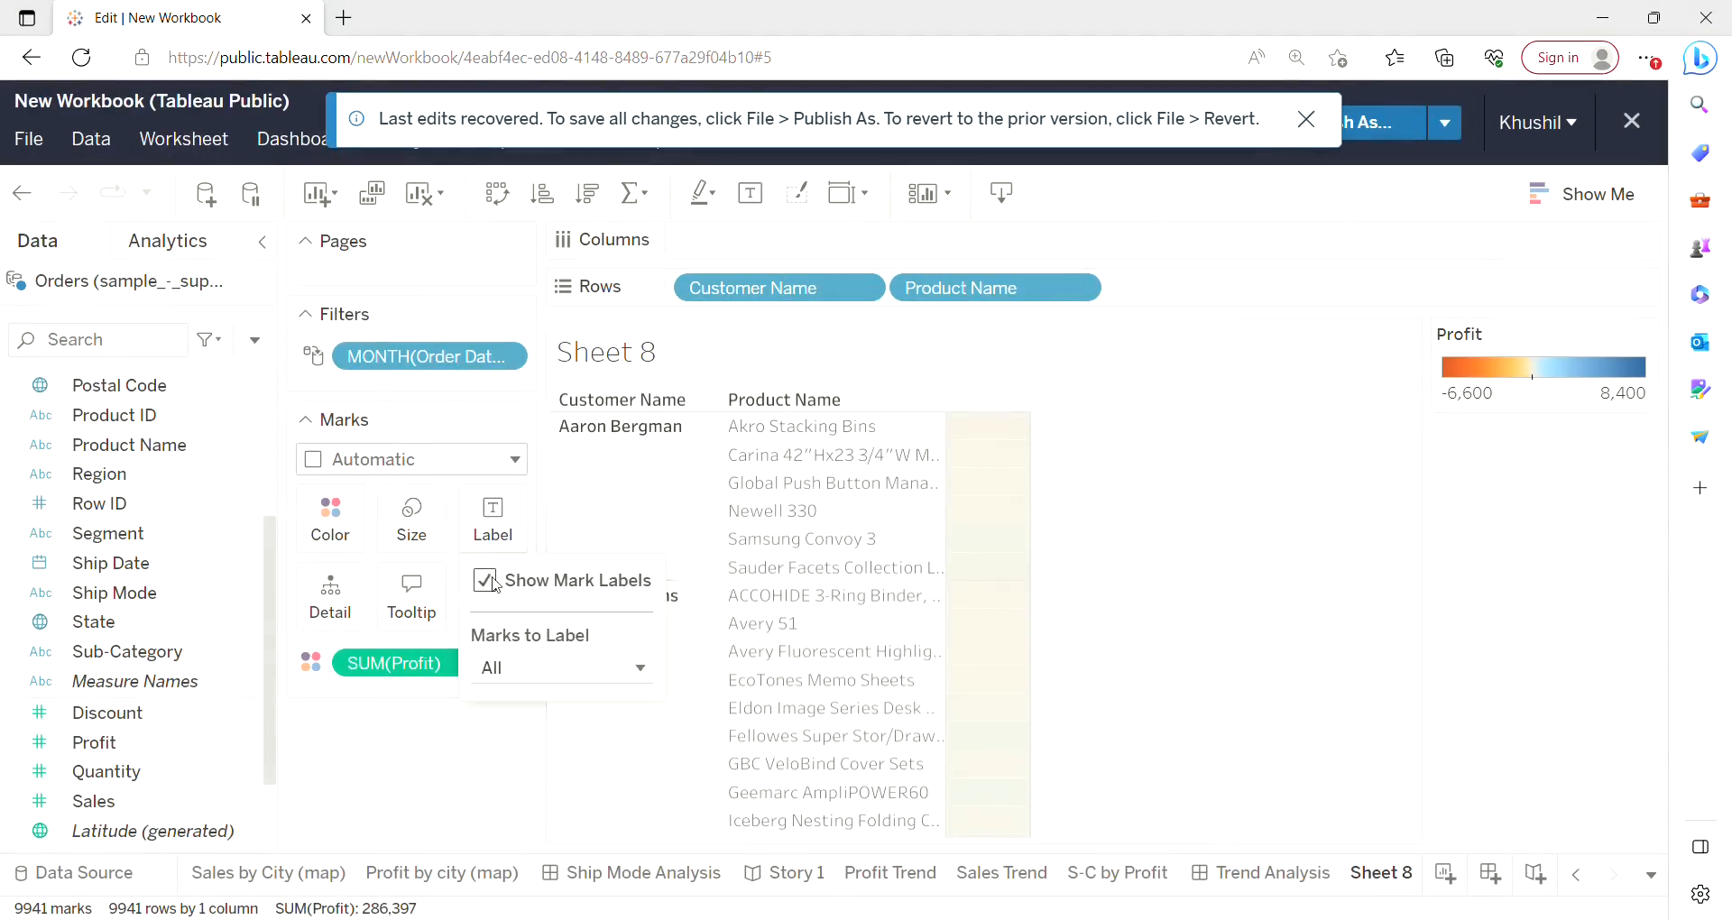
{"action": "left_click", "coordinate": [1209, 462]}
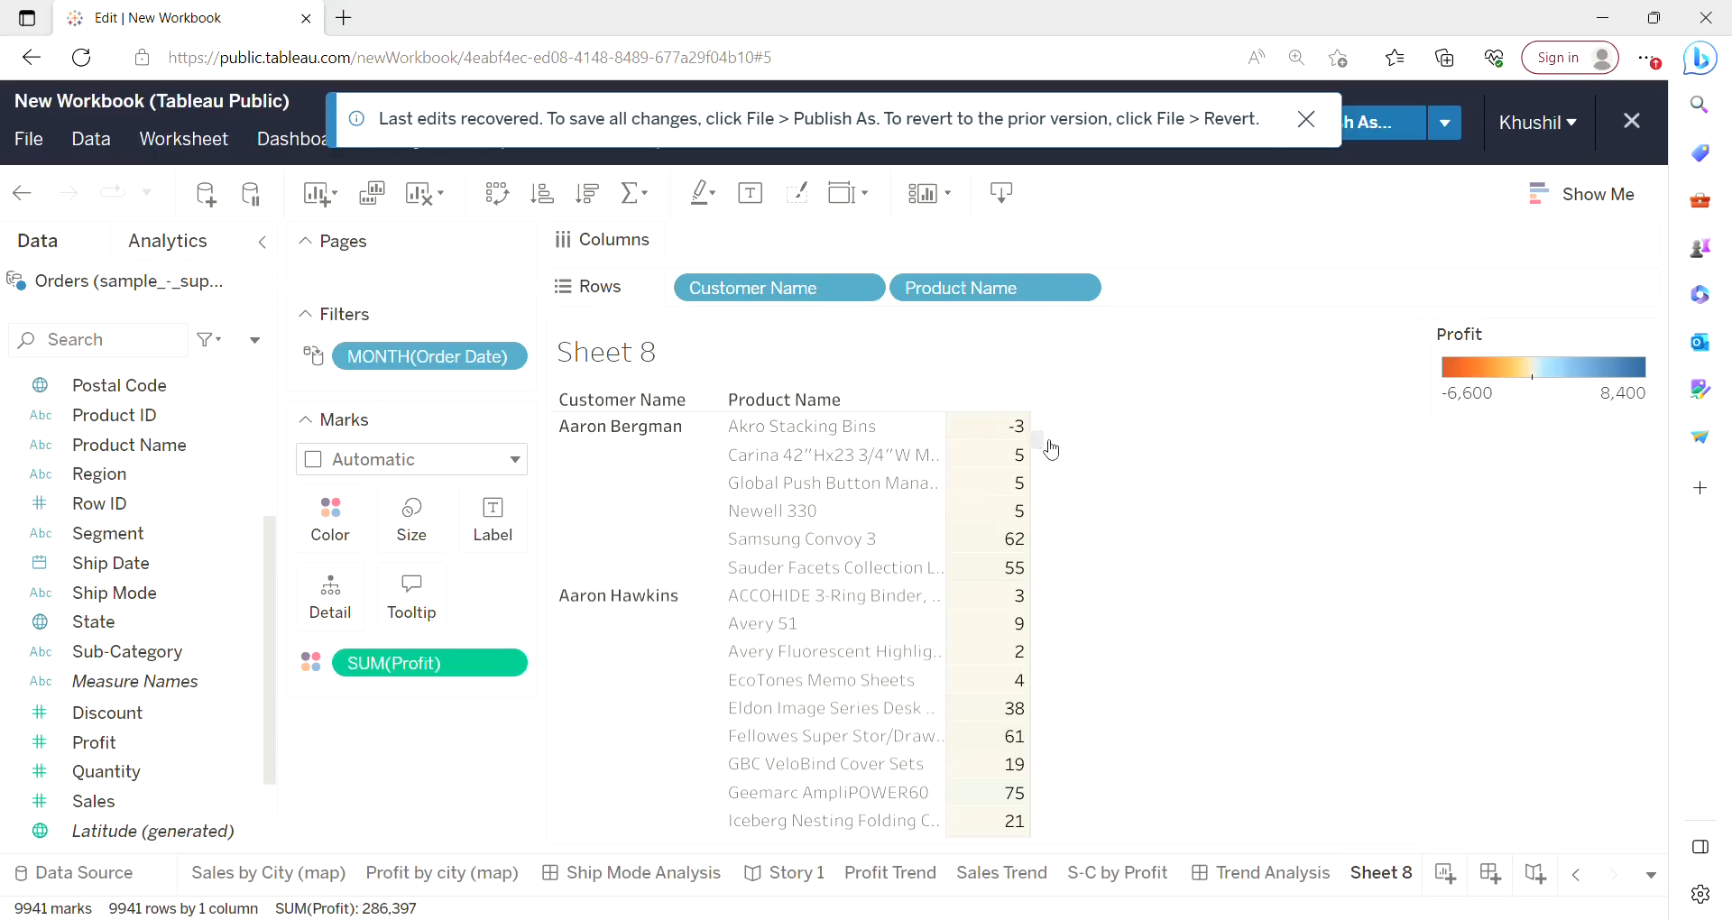
Sort the products within each customer in descending order of profit.
{"action": "left_click_drag", "start_coordinate": [1052, 449], "coordinate": [1049, 839]}
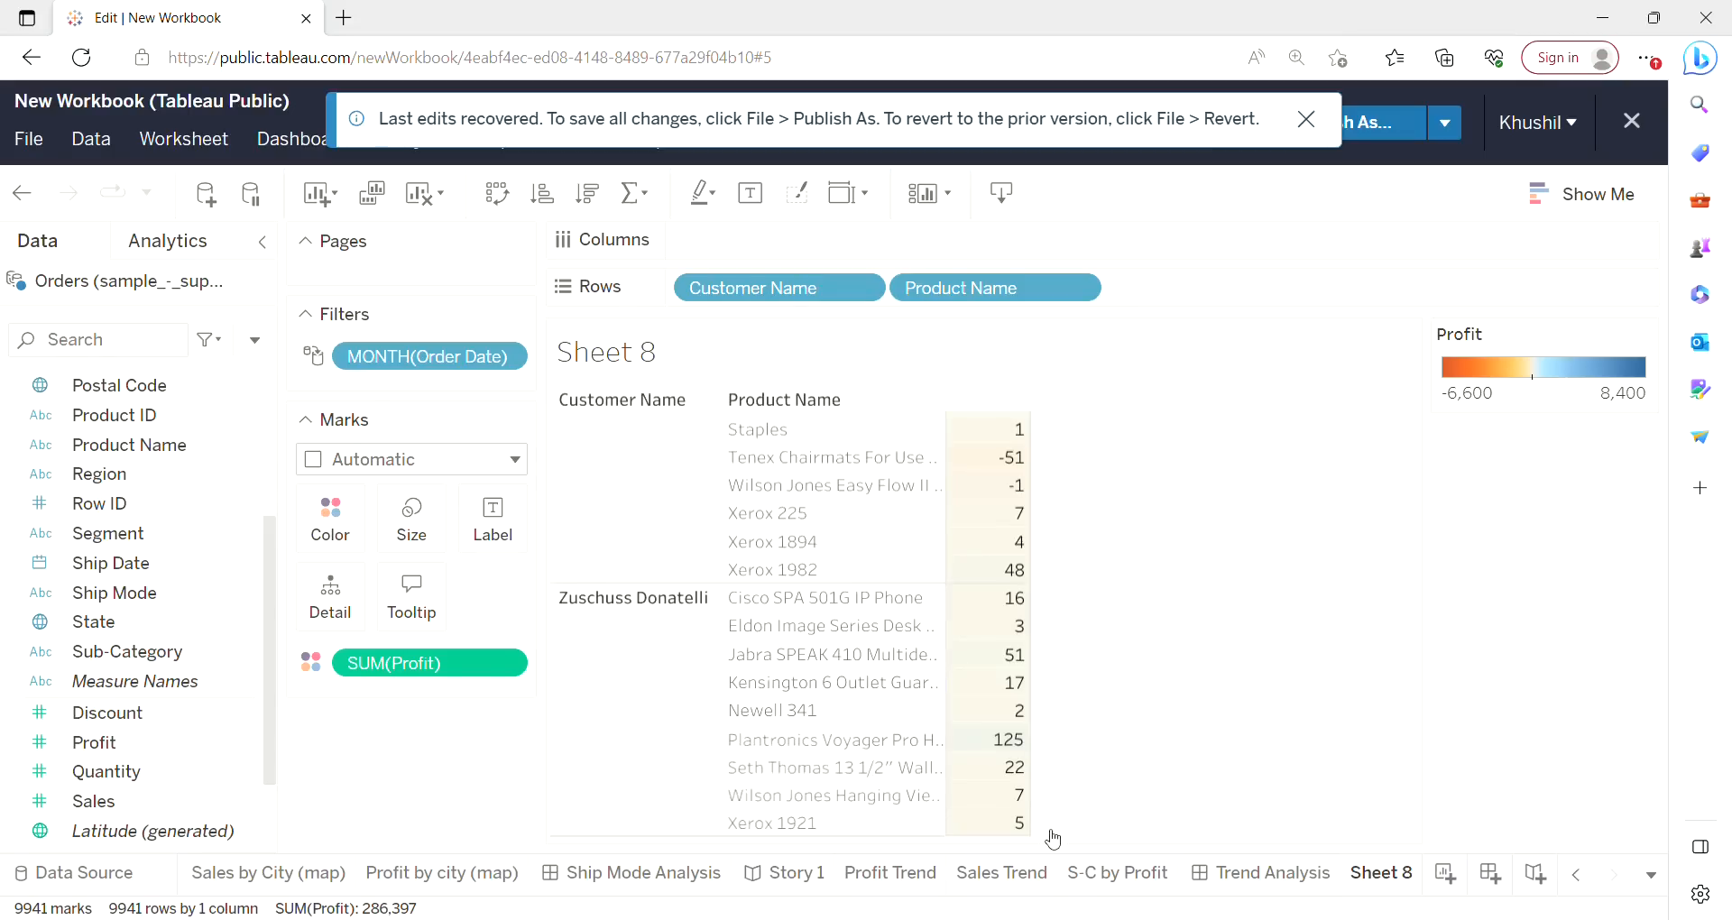
{"action": "left_click", "coordinate": [586, 196]}
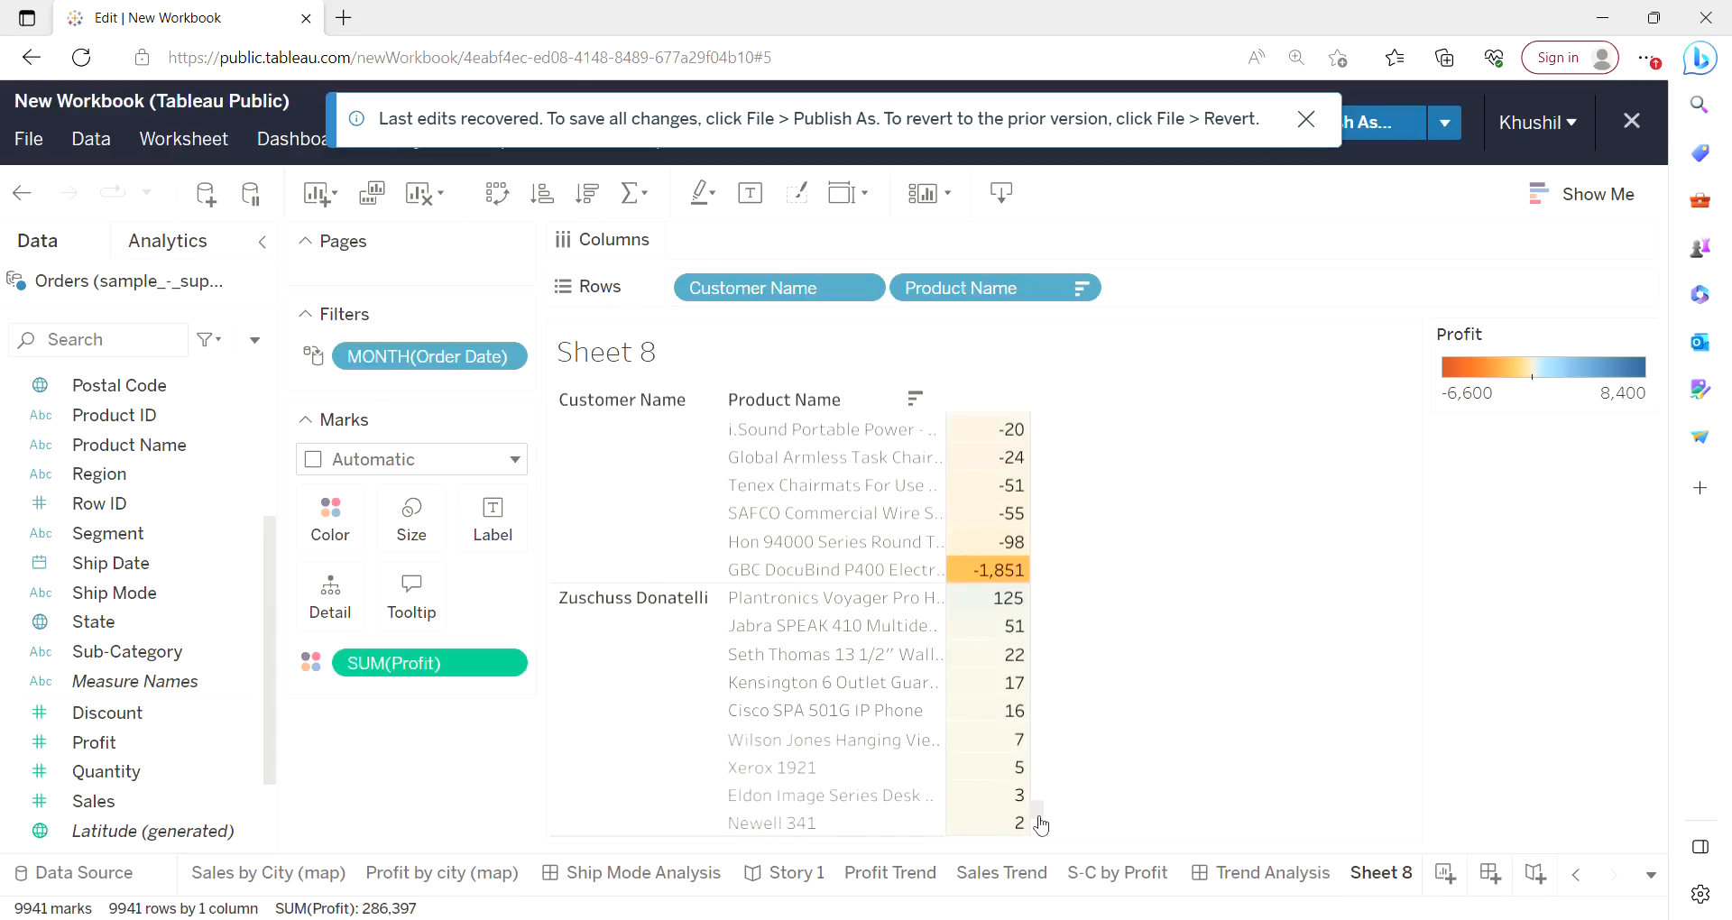
{"action": "left_click_drag", "start_coordinate": [1038, 812], "coordinate": [1048, 425]}
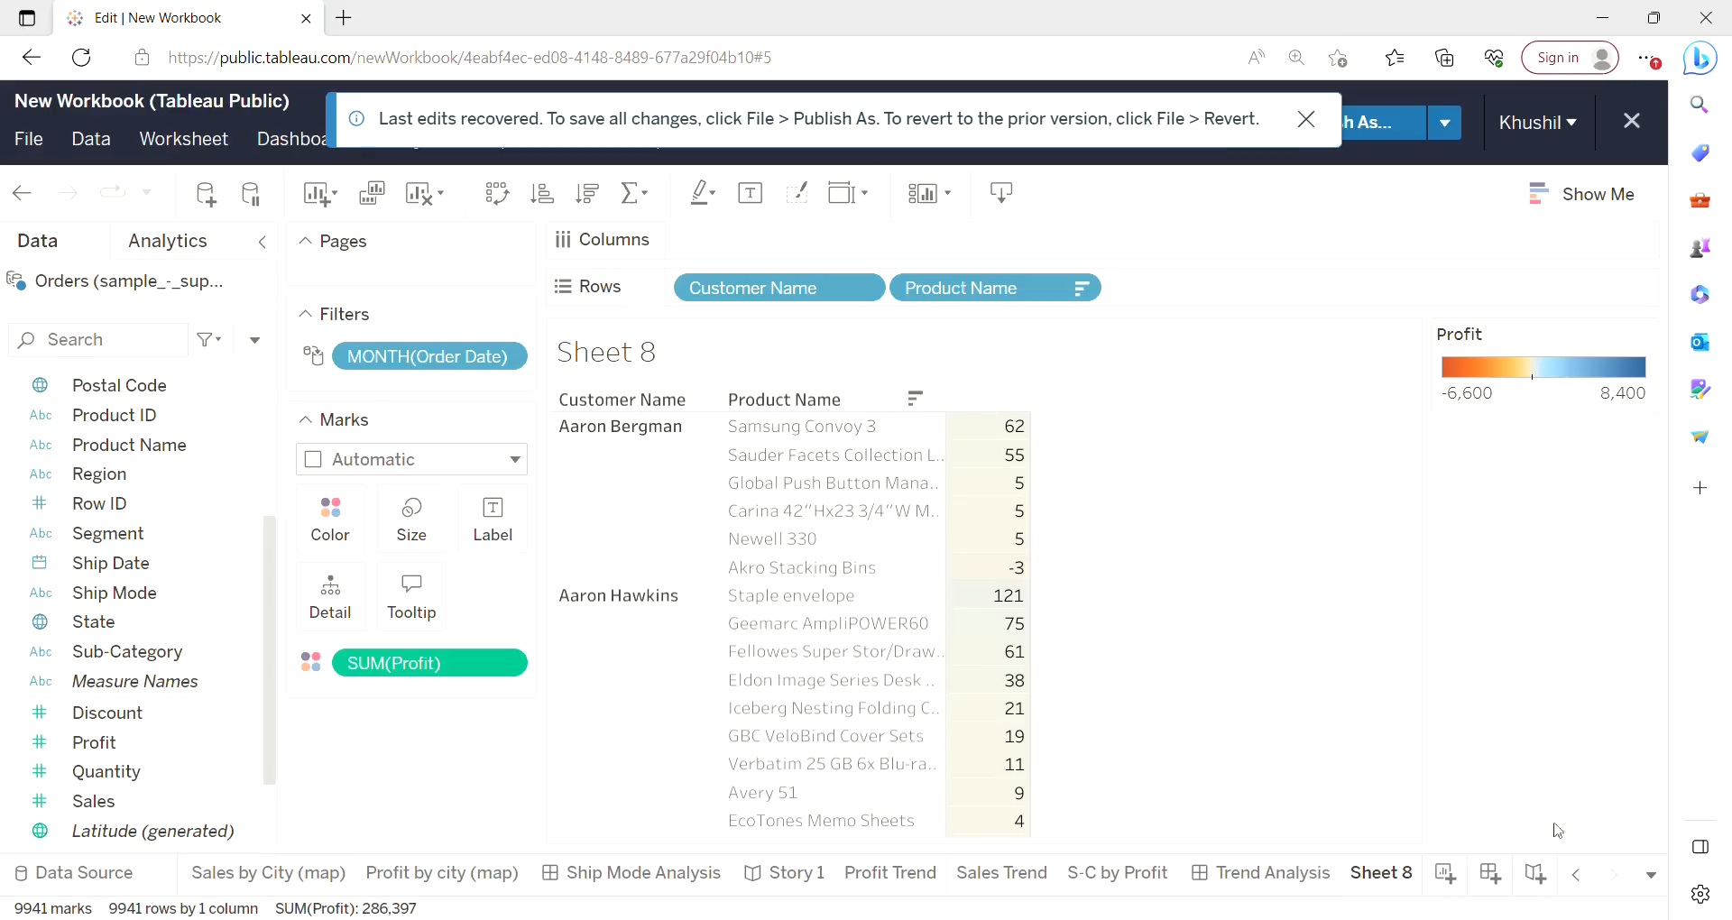
Rename the worksheet to Customer and add another new worksheet.
{"action": "right_click", "coordinate": [1397, 884]}
{"action": "left_click", "coordinate": [1439, 588]}
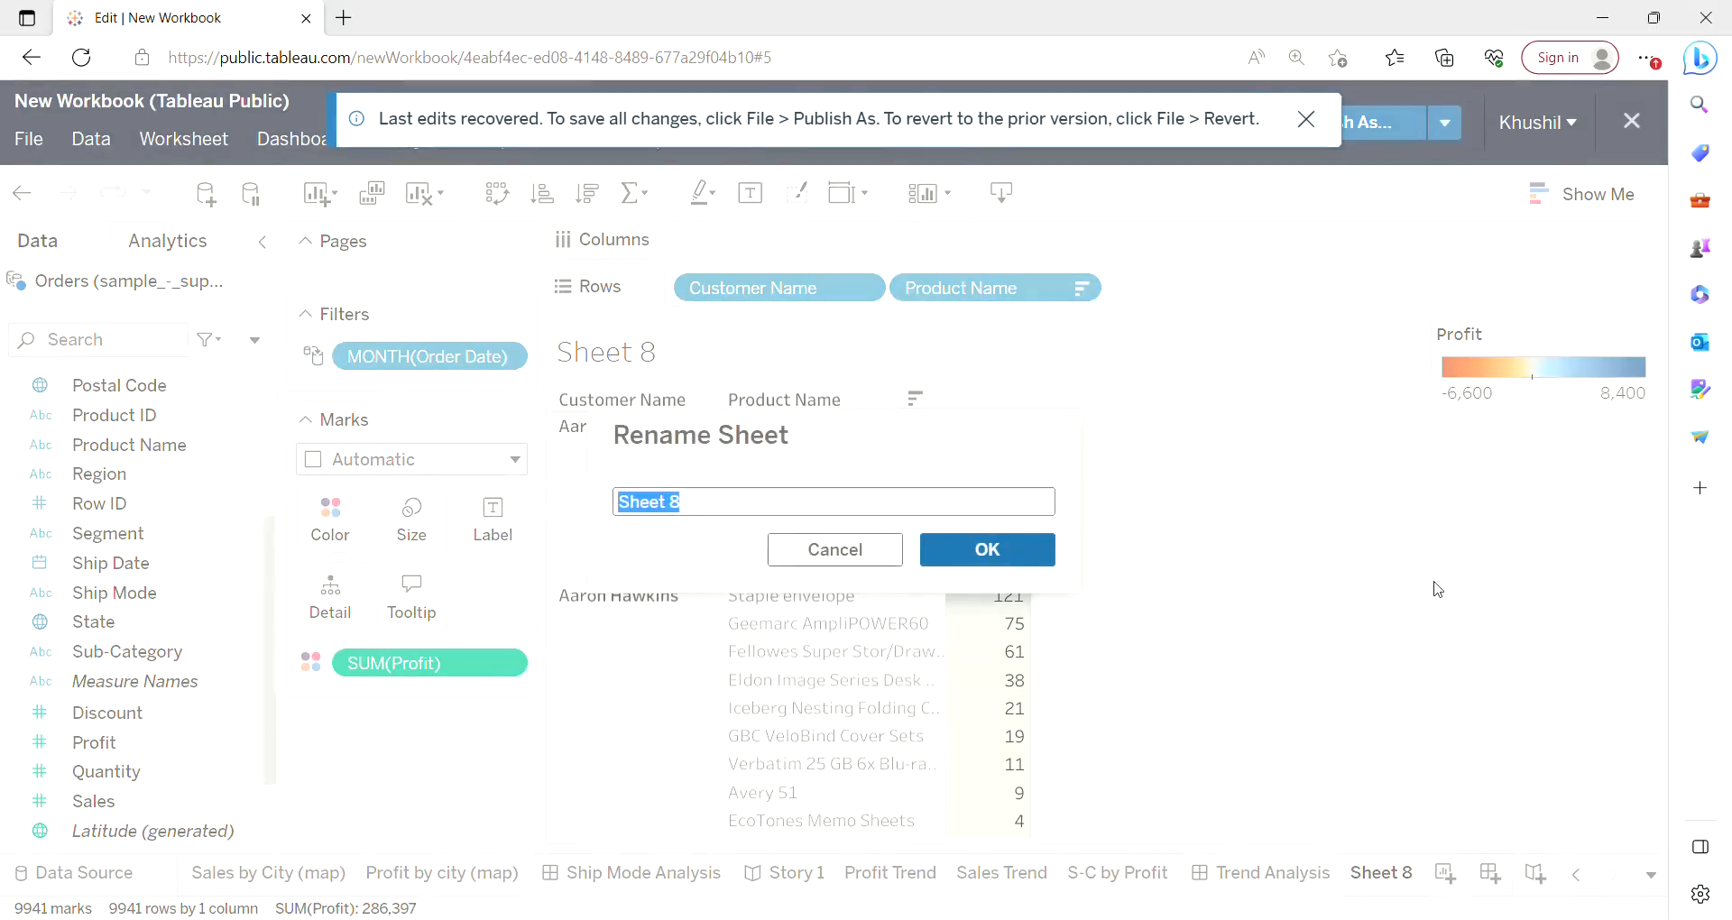
{"action": "key", "text": "BackSpace"}
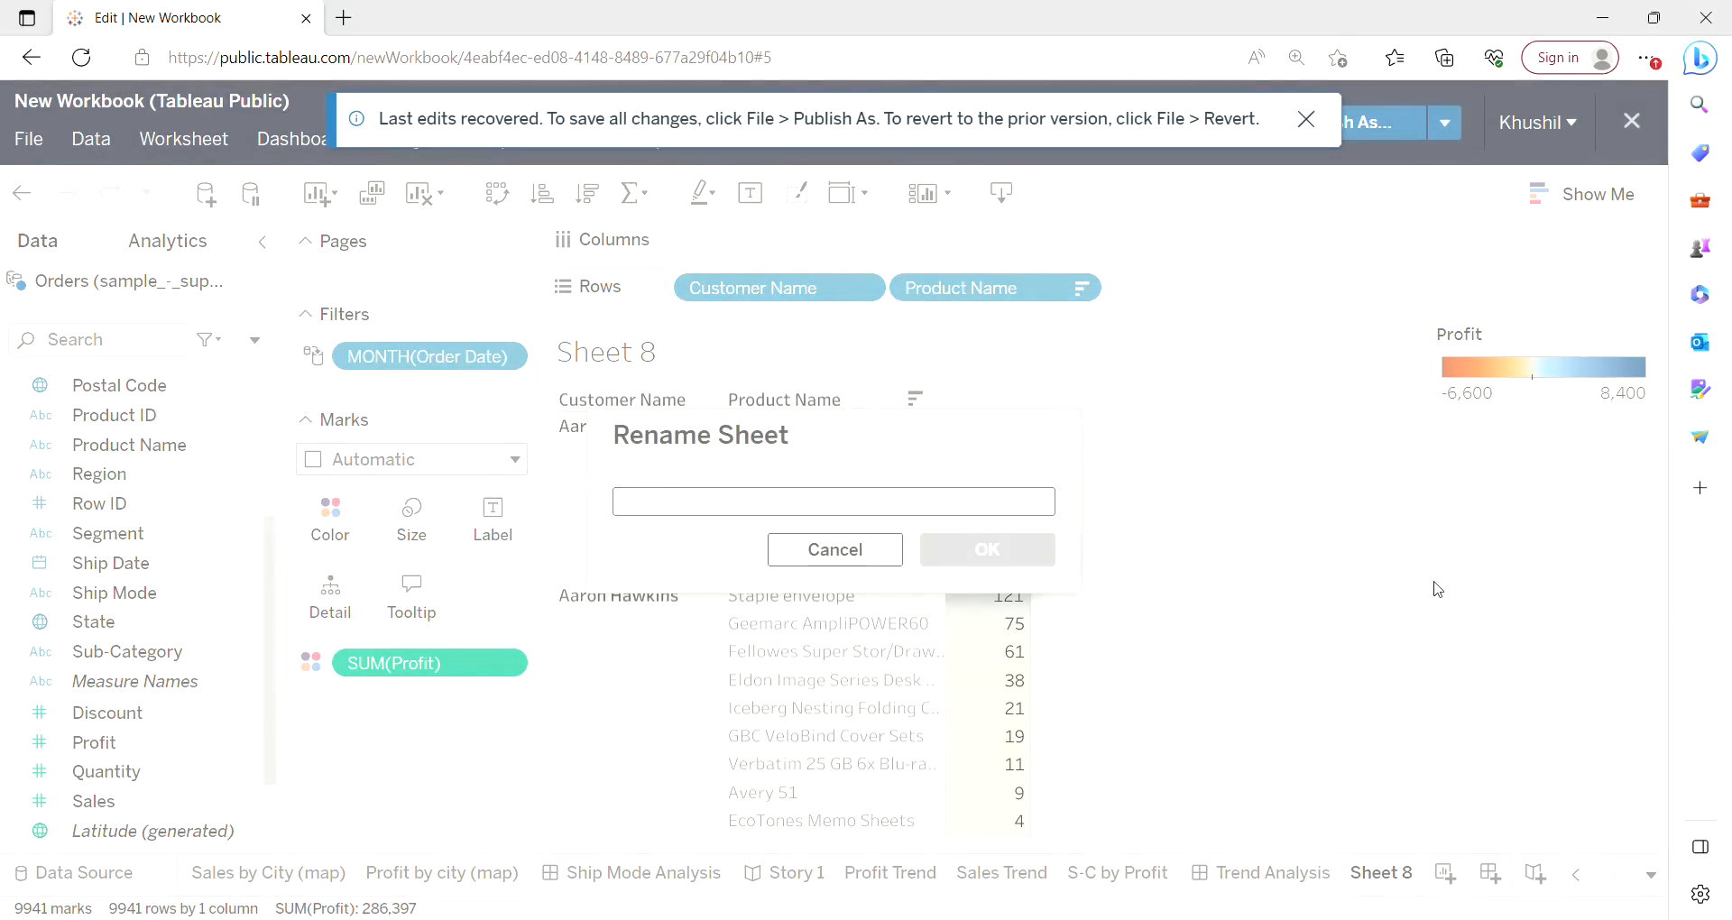
{"action": "type", "text": "Customer"}
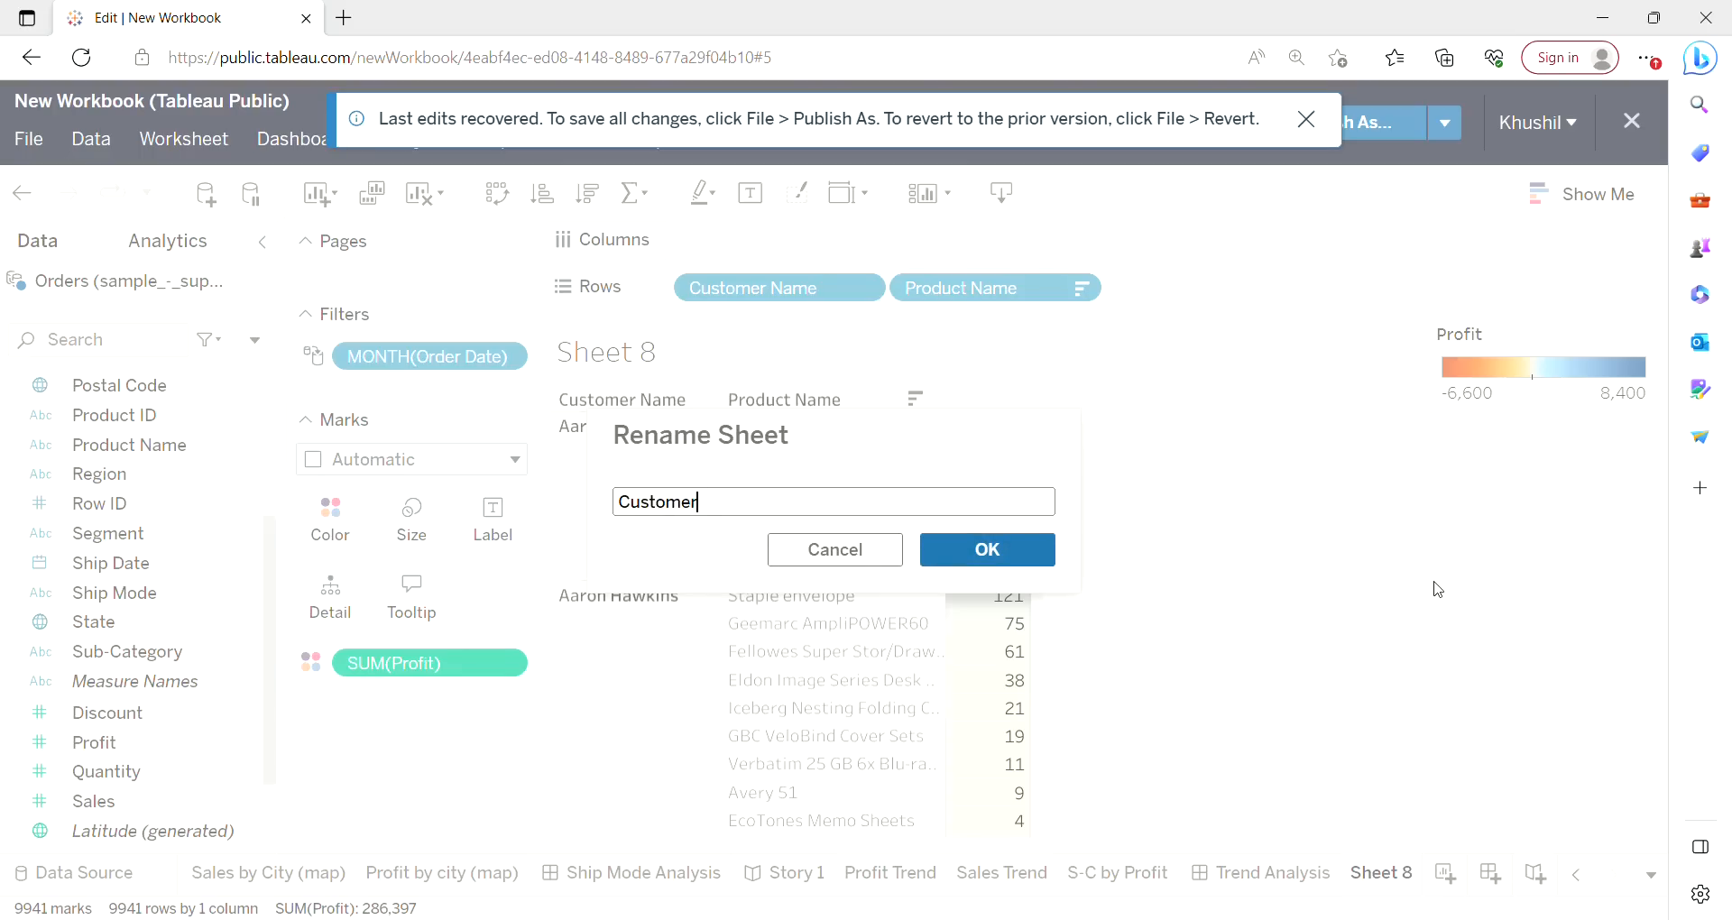
{"action": "left_click", "coordinate": [1034, 553]}
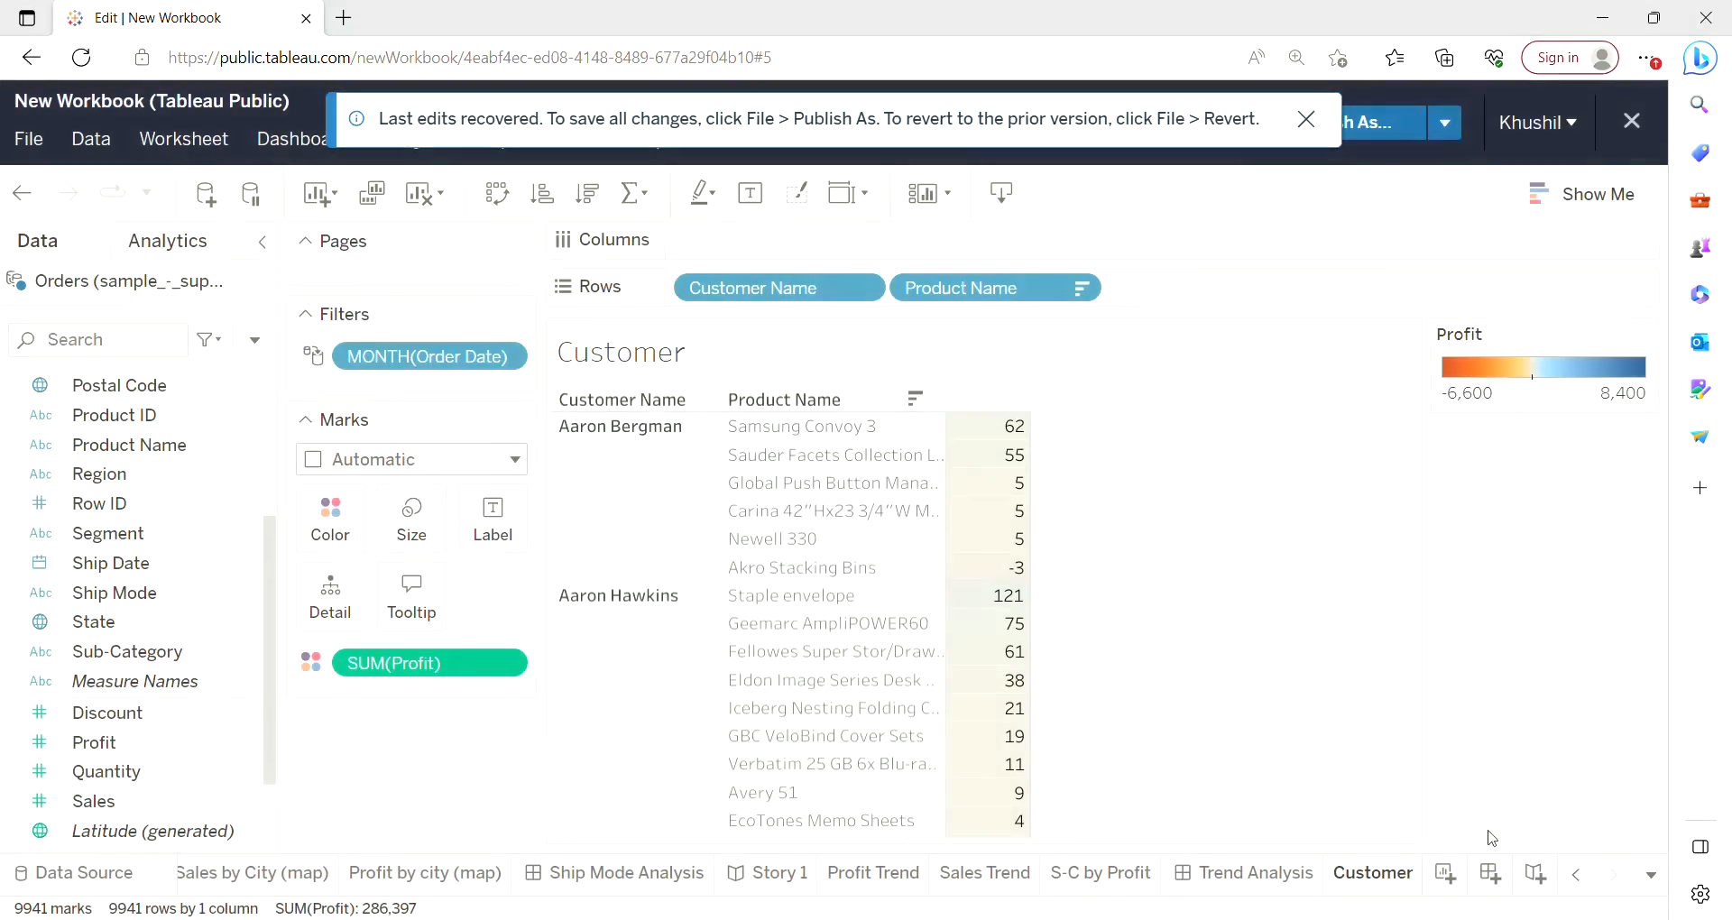
{"action": "left_click", "coordinate": [1448, 882]}
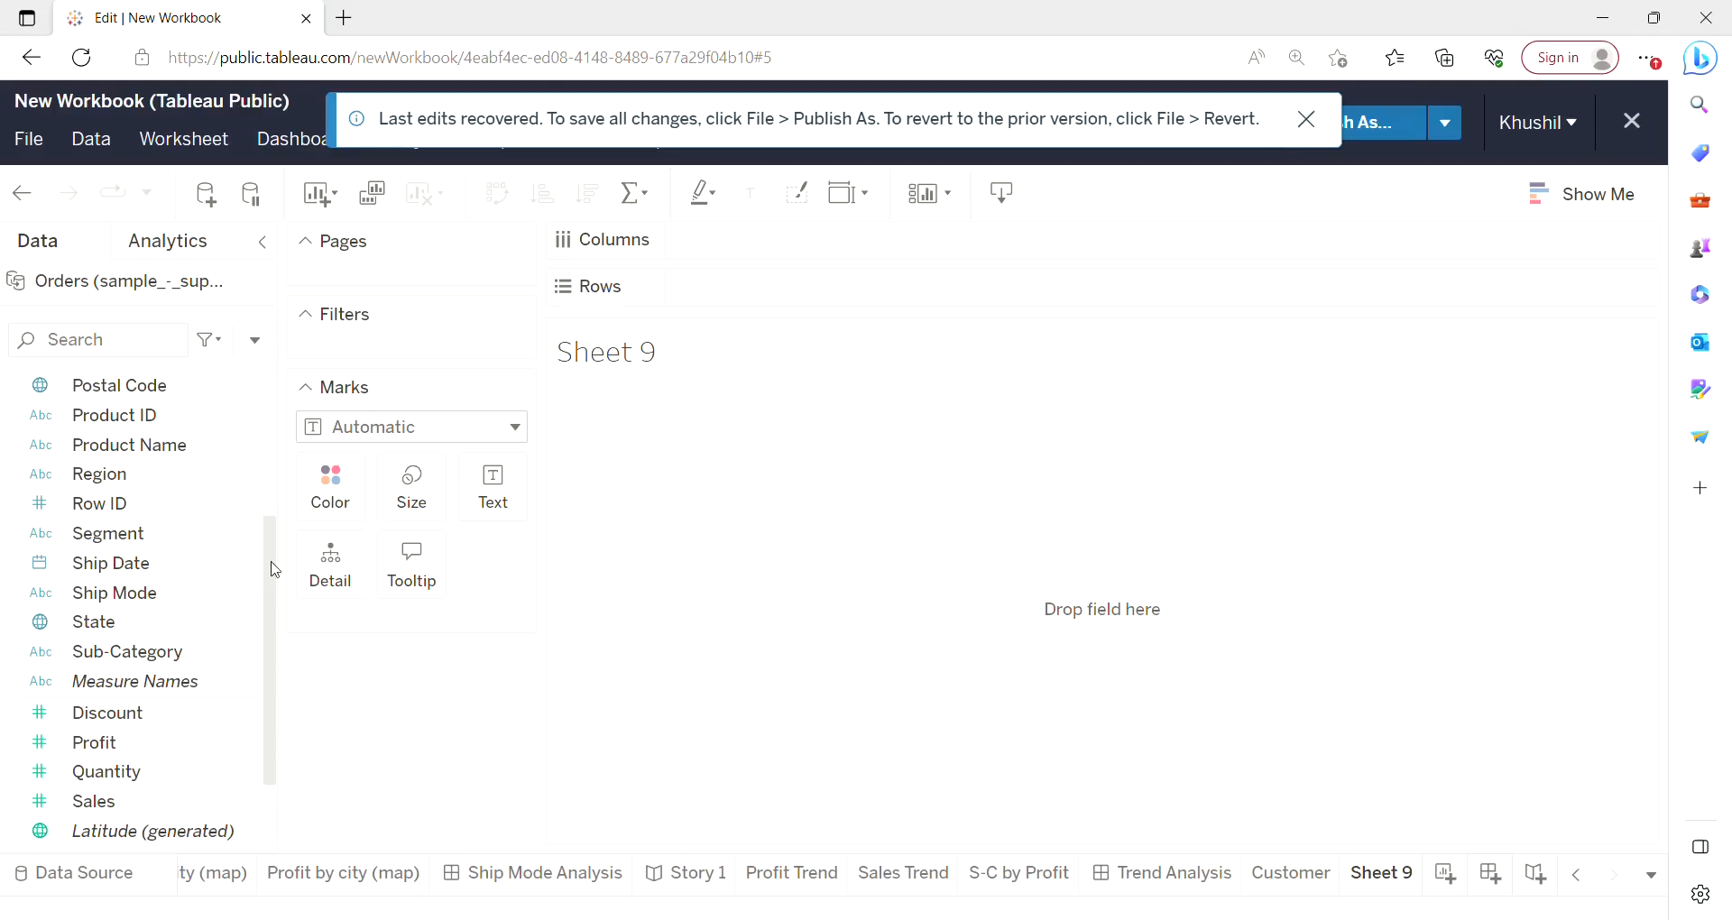
In the new worksheet, place Category and Product Name on Rows.
{"action": "left_click_drag", "start_coordinate": [275, 569], "coordinate": [276, 430]}
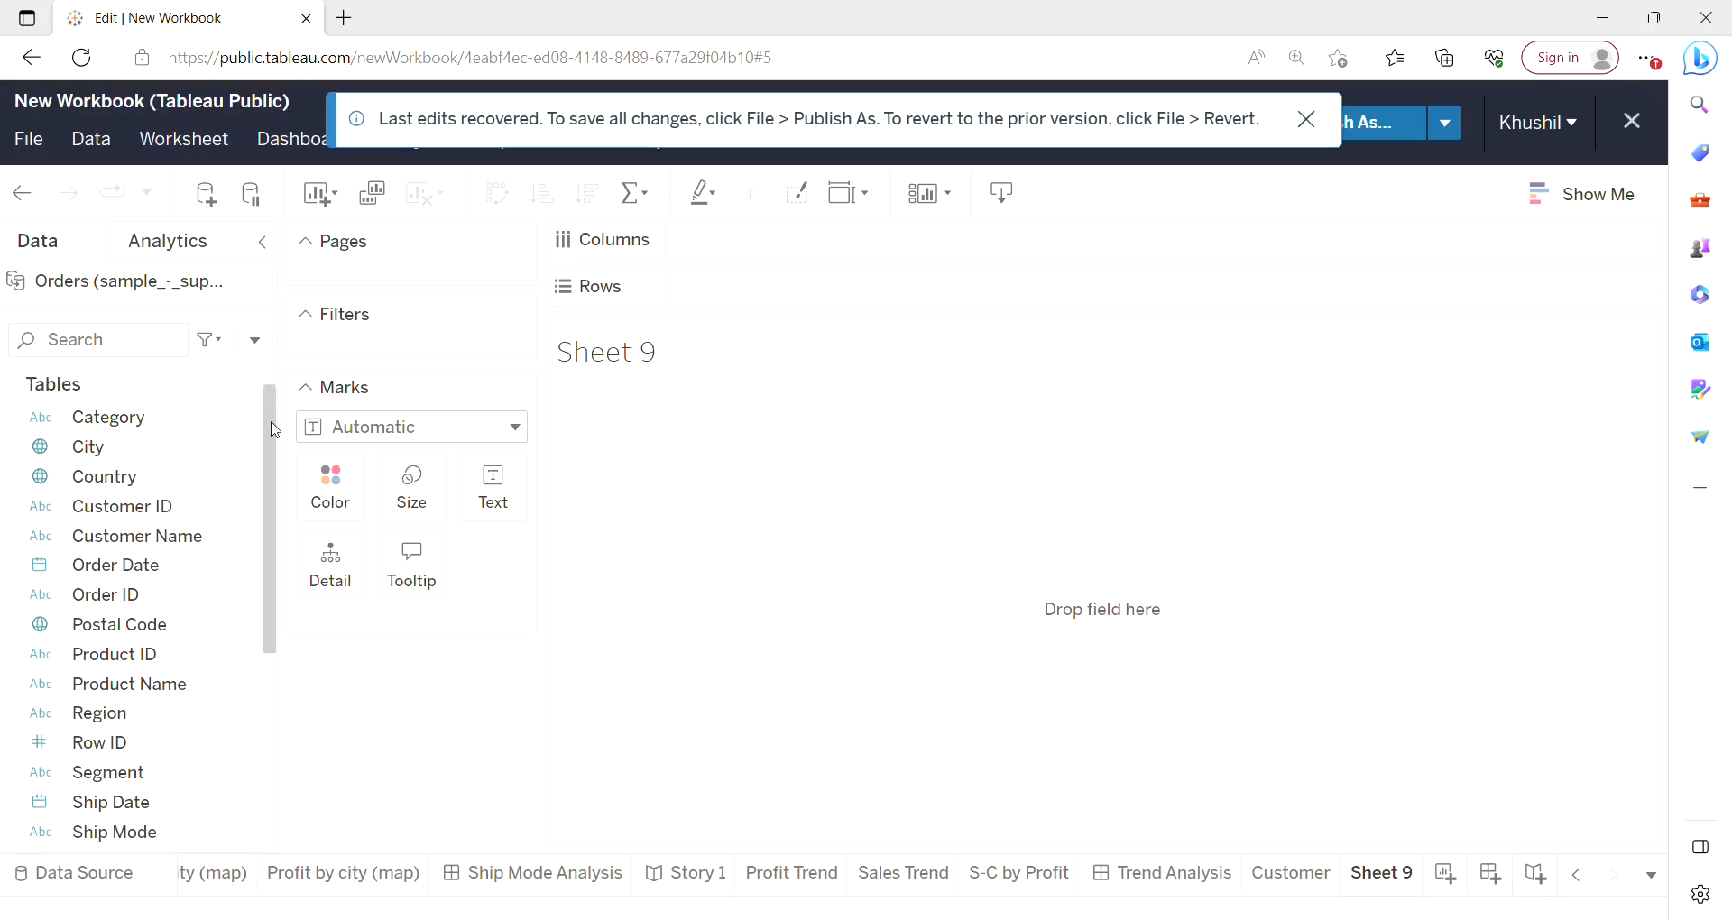
{"action": "left_click_drag", "start_coordinate": [167, 421], "coordinate": [787, 300]}
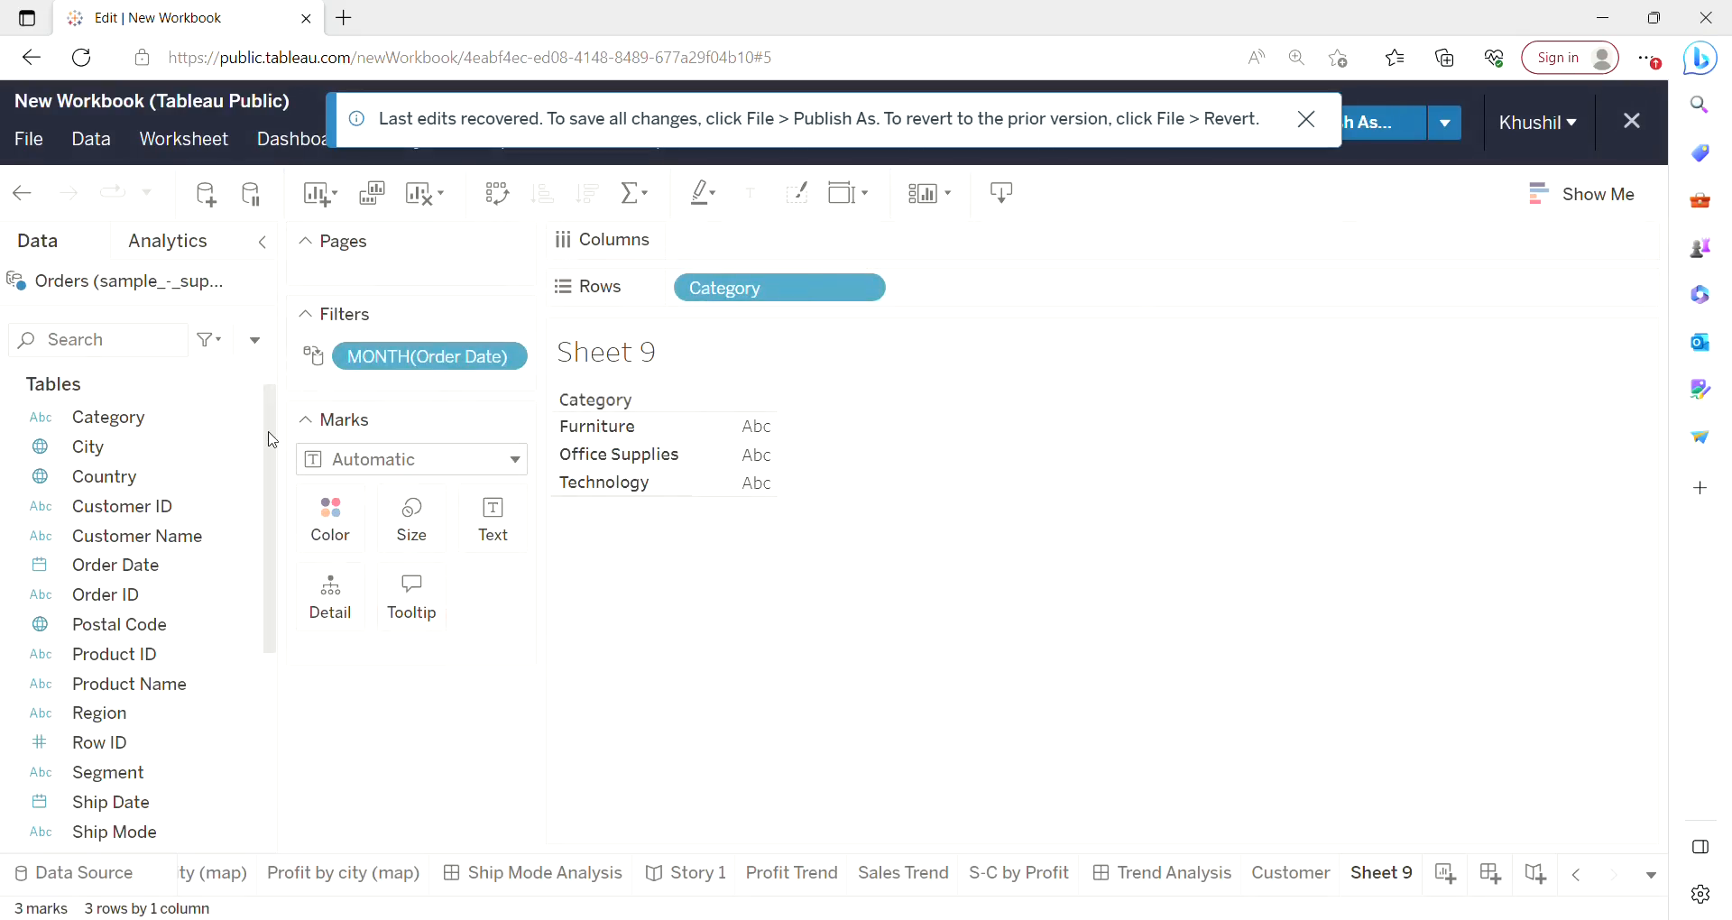
{"action": "left_click_drag", "start_coordinate": [273, 442], "coordinate": [273, 538]}
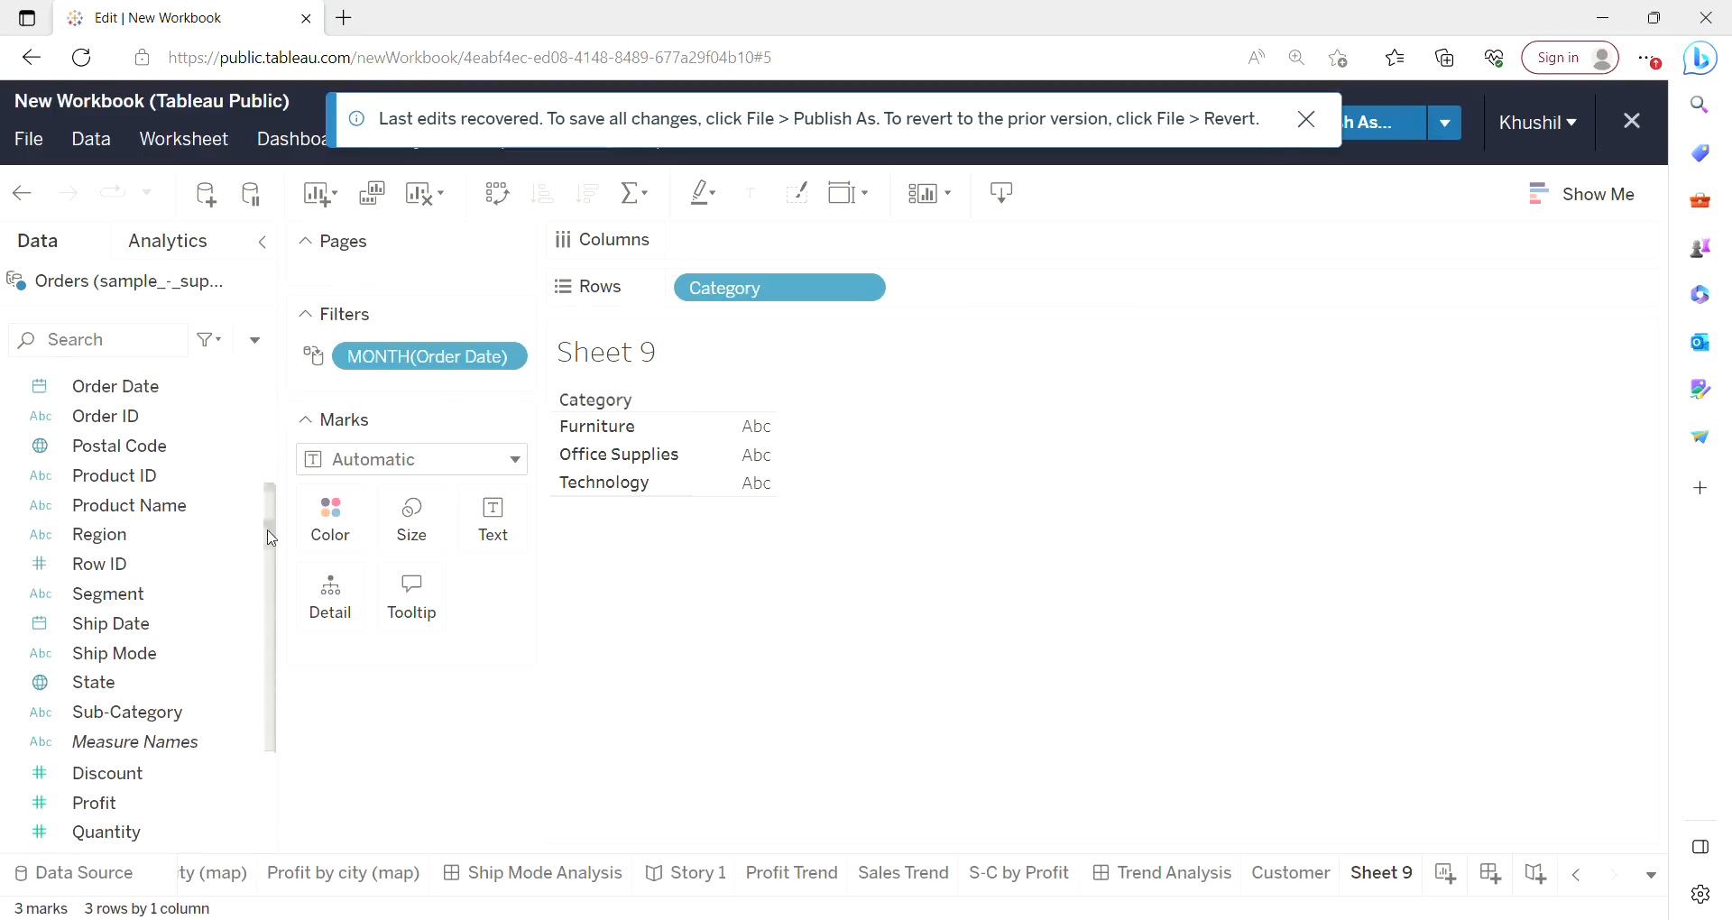
{"action": "left_click", "coordinate": [163, 516]}
{"action": "left_click_drag", "start_coordinate": [174, 517], "coordinate": [1018, 305]}
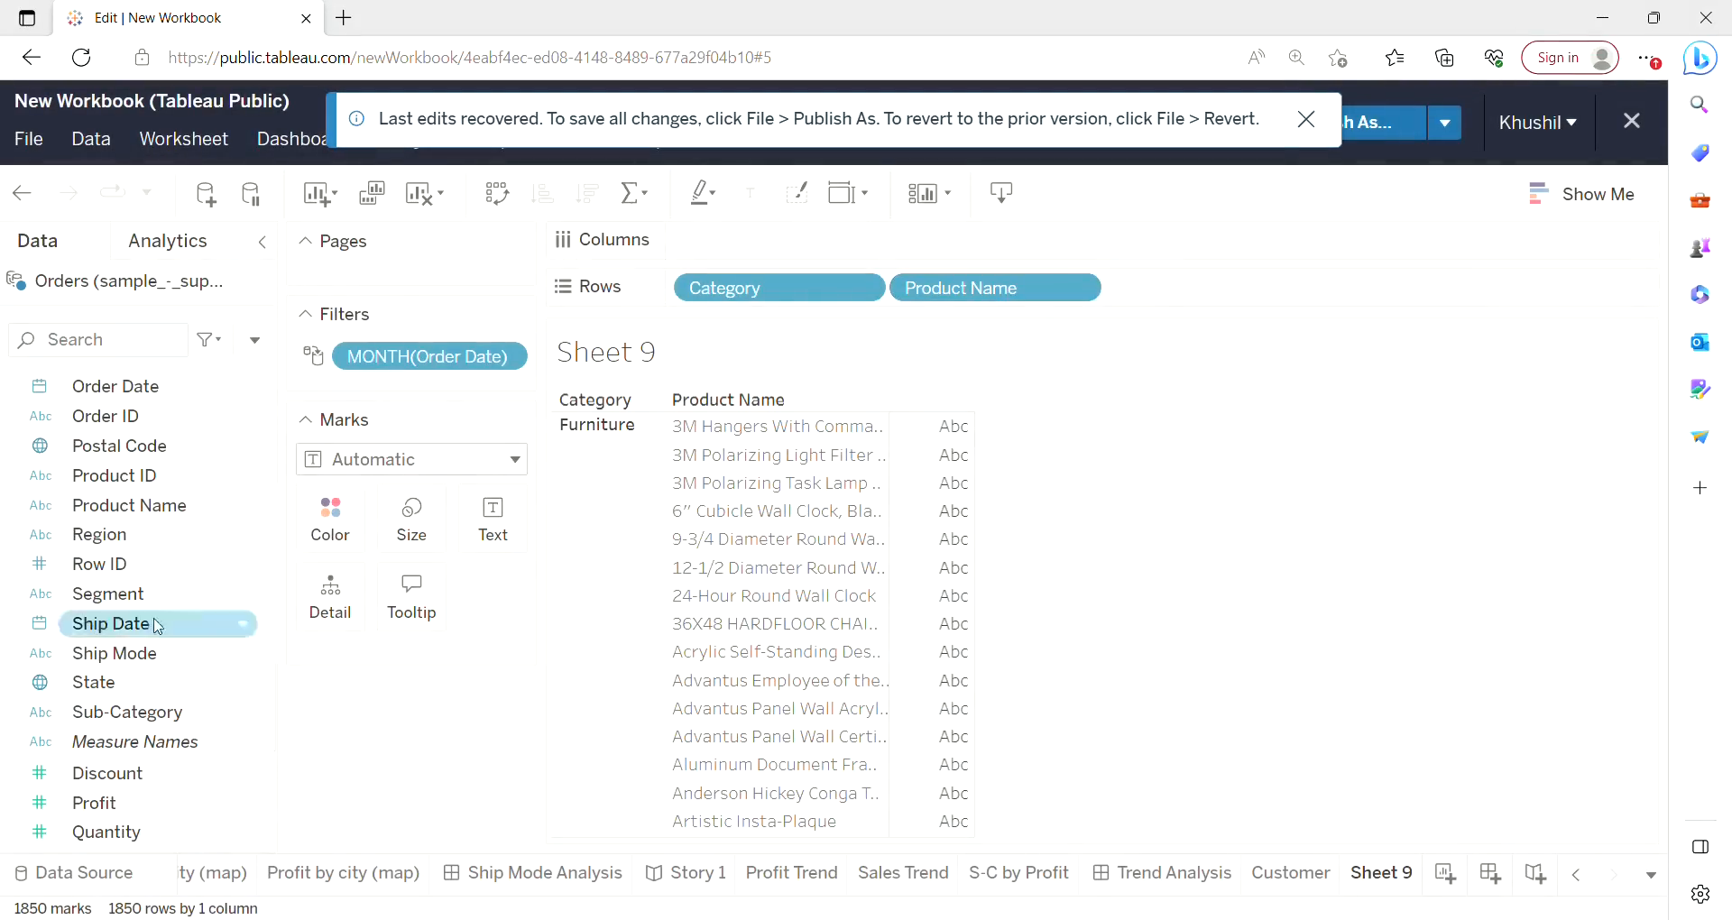
Add Profit to Columns and turn the view into a packed bubbles chart.
{"action": "left_click_drag", "start_coordinate": [120, 800], "coordinate": [792, 247]}
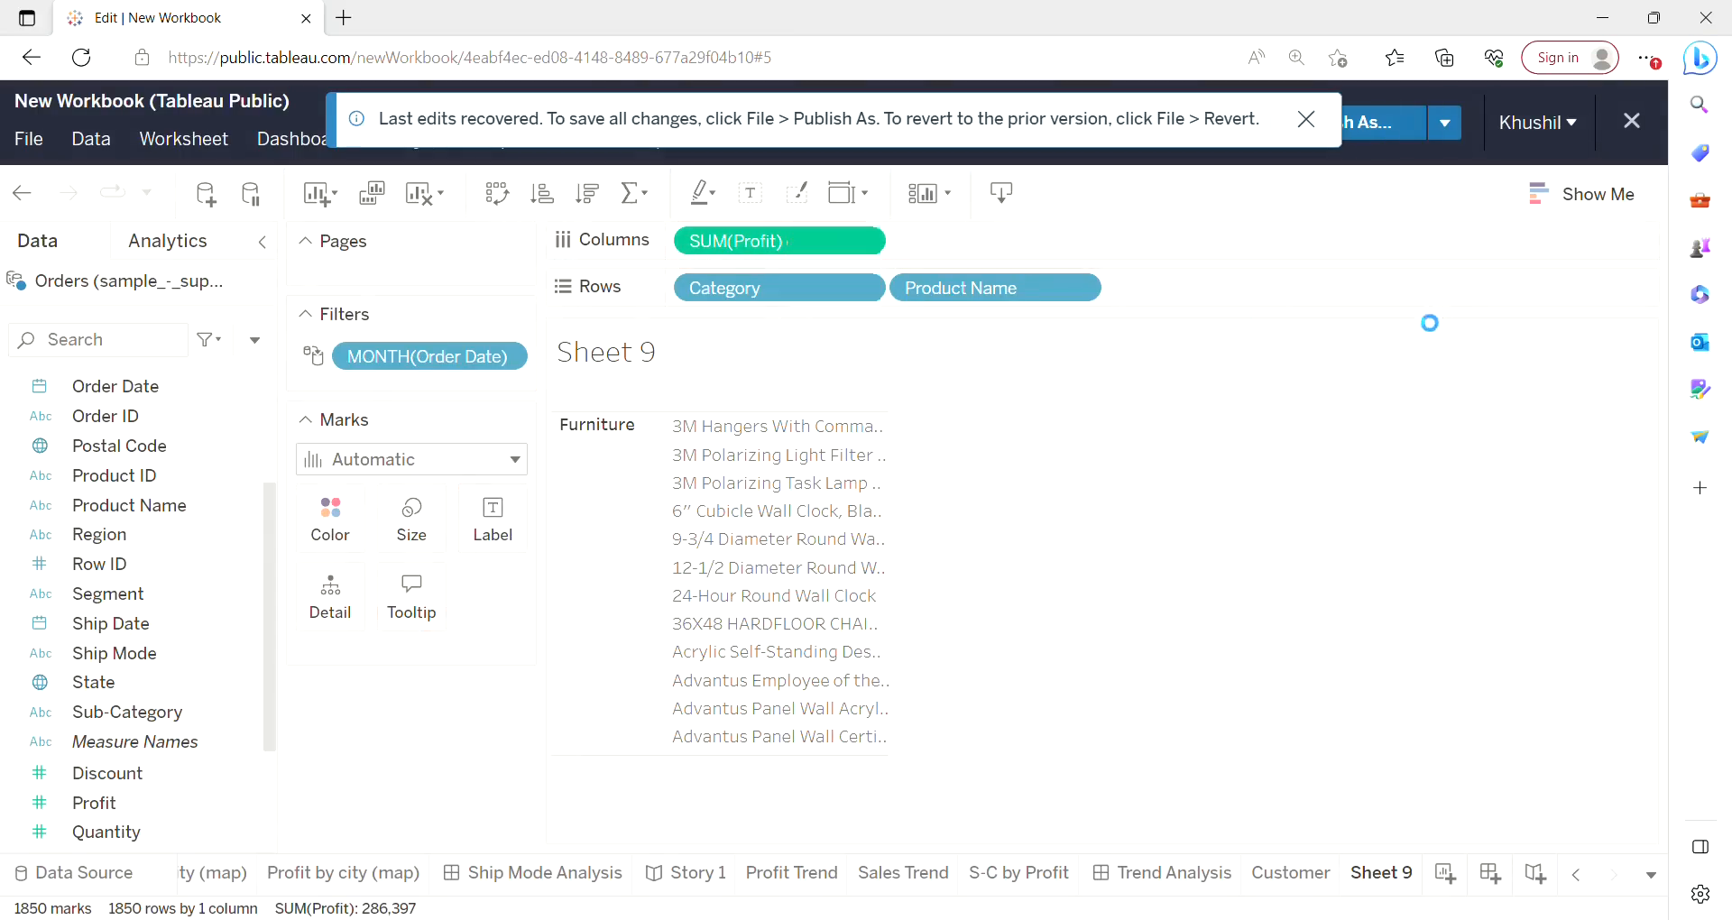
{"action": "left_click", "coordinate": [1544, 215]}
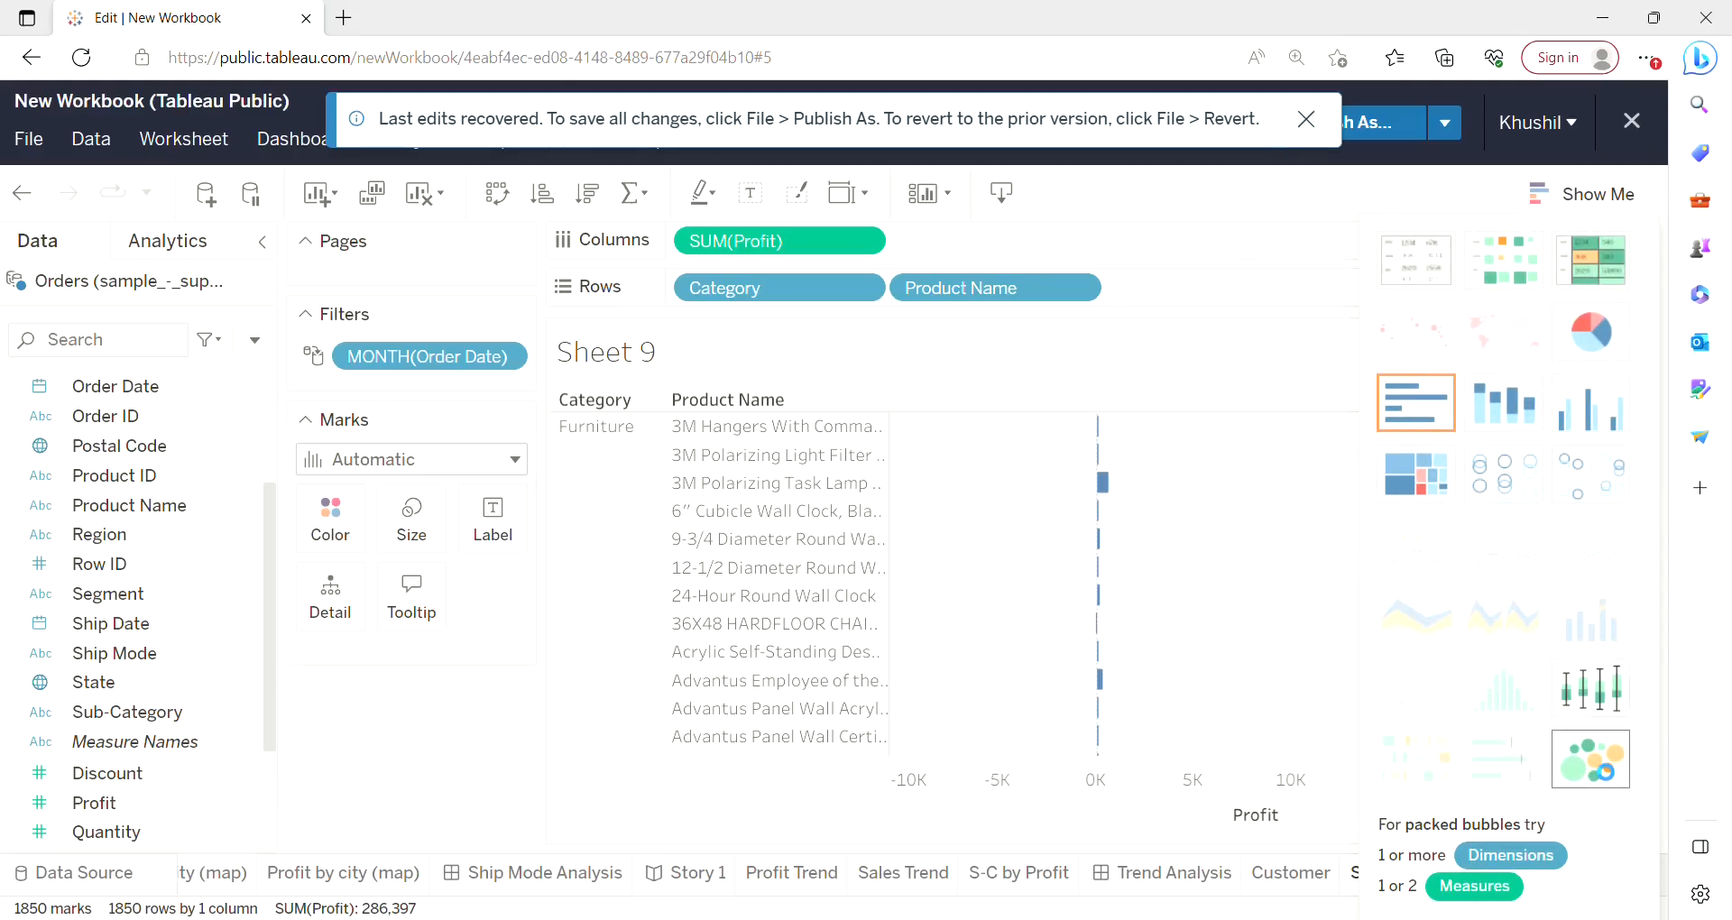
{"action": "left_click", "coordinate": [1591, 759]}
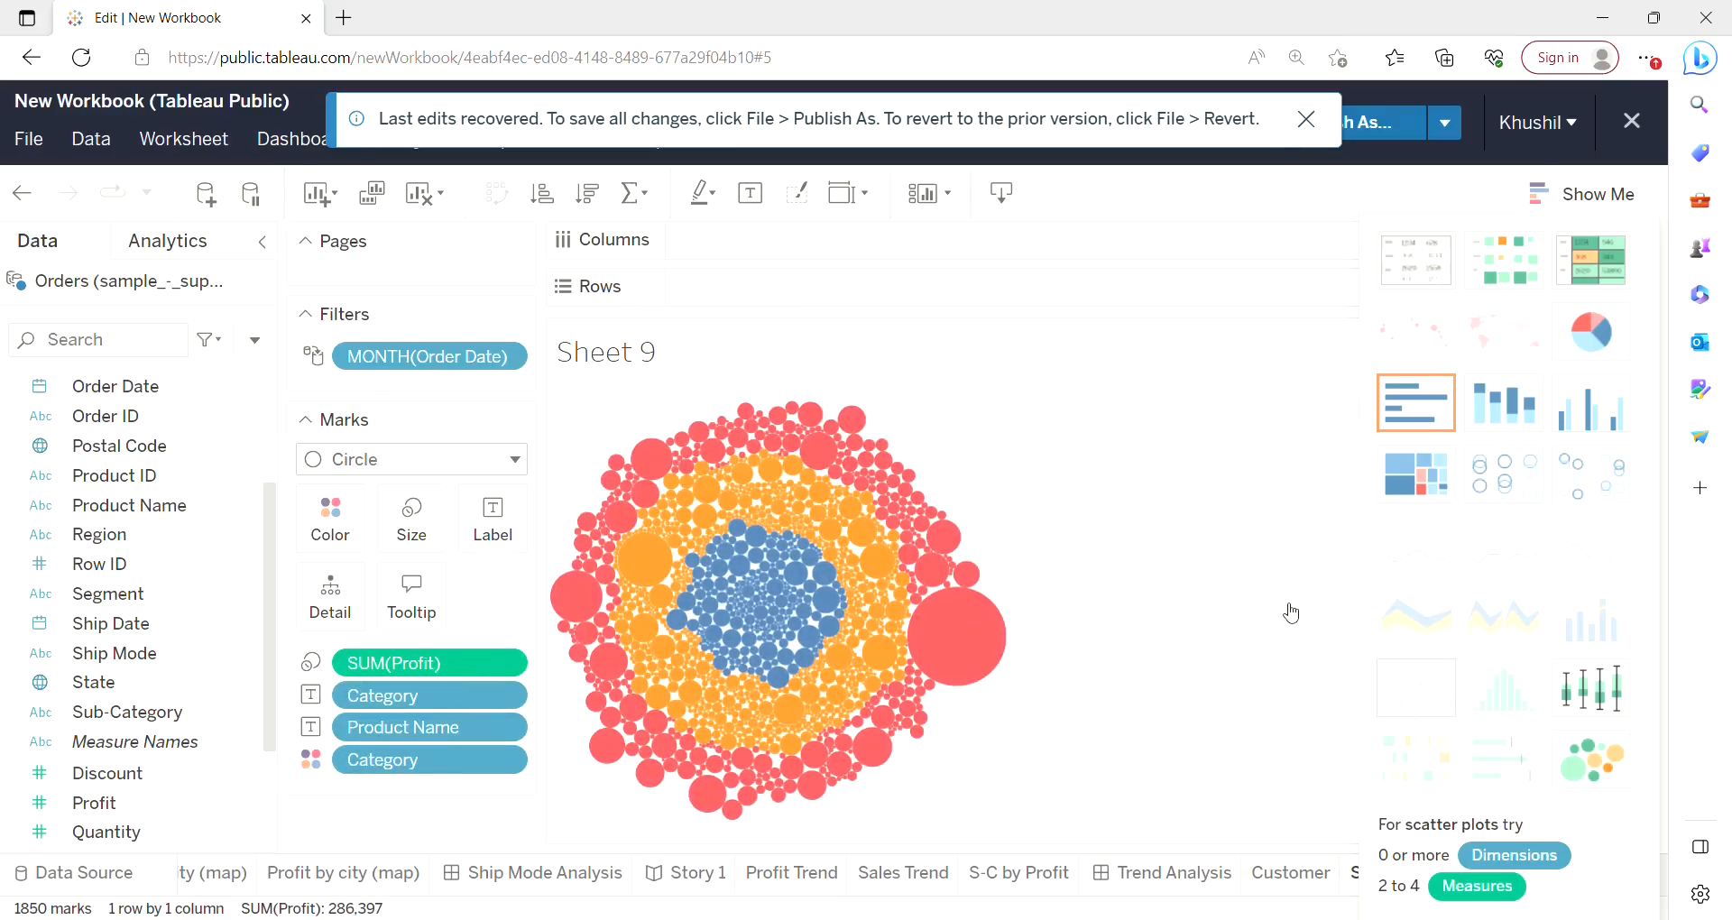
{"action": "mouse_move", "coordinate": [984, 642]}
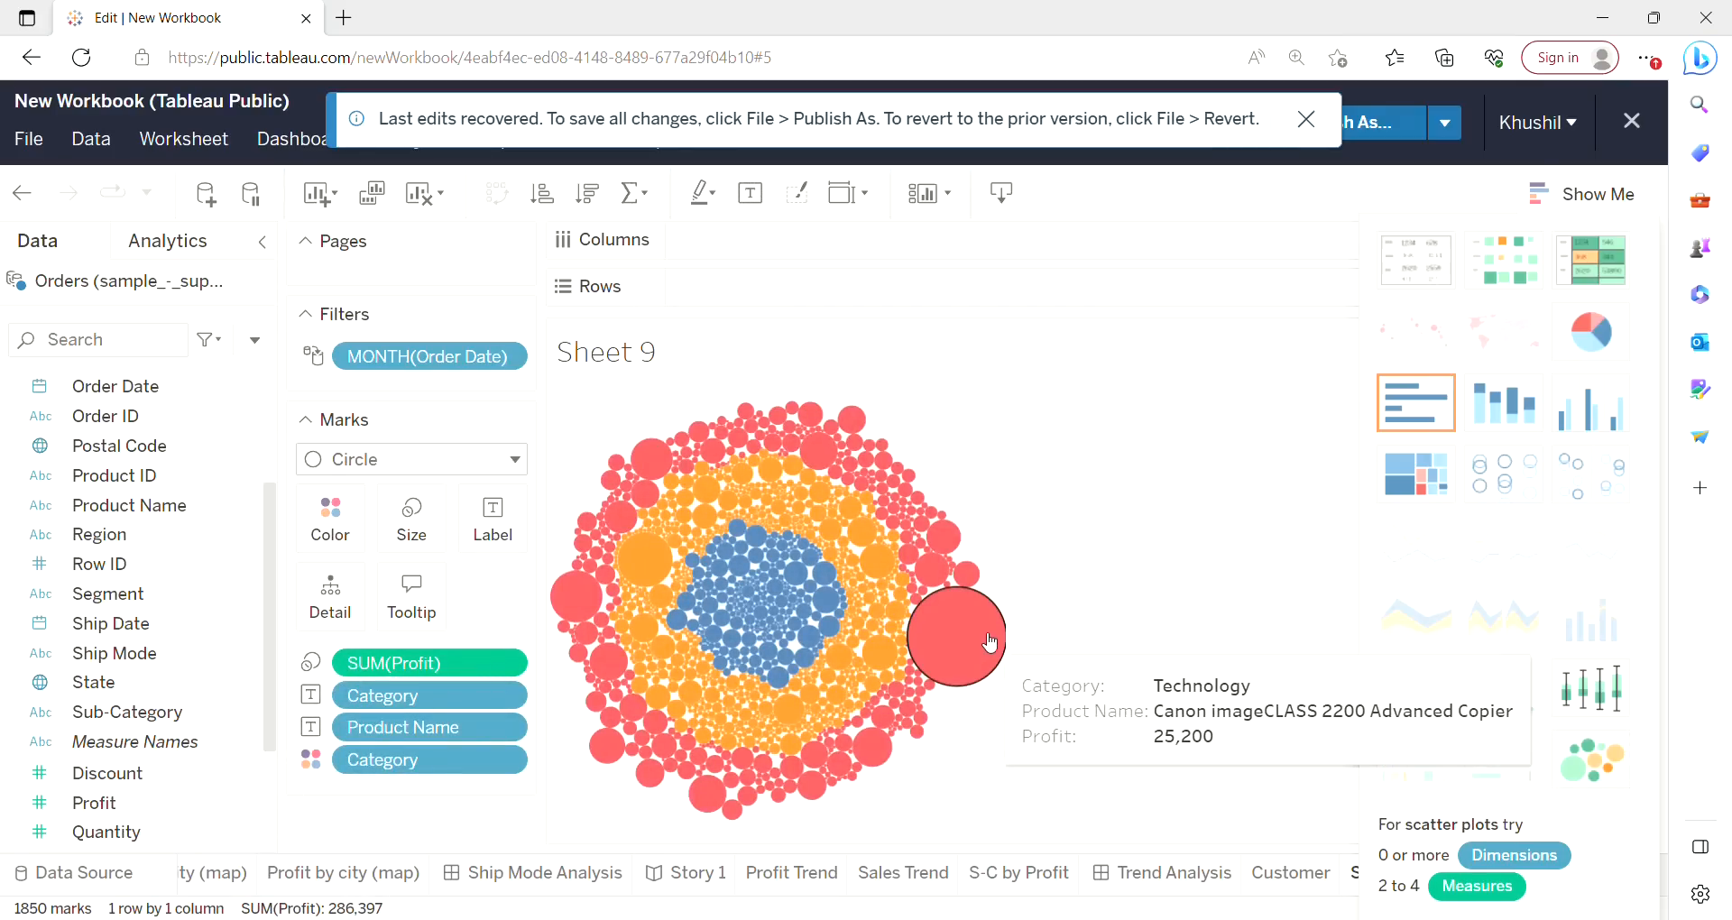
{"action": "mouse_move", "coordinate": [926, 548]}
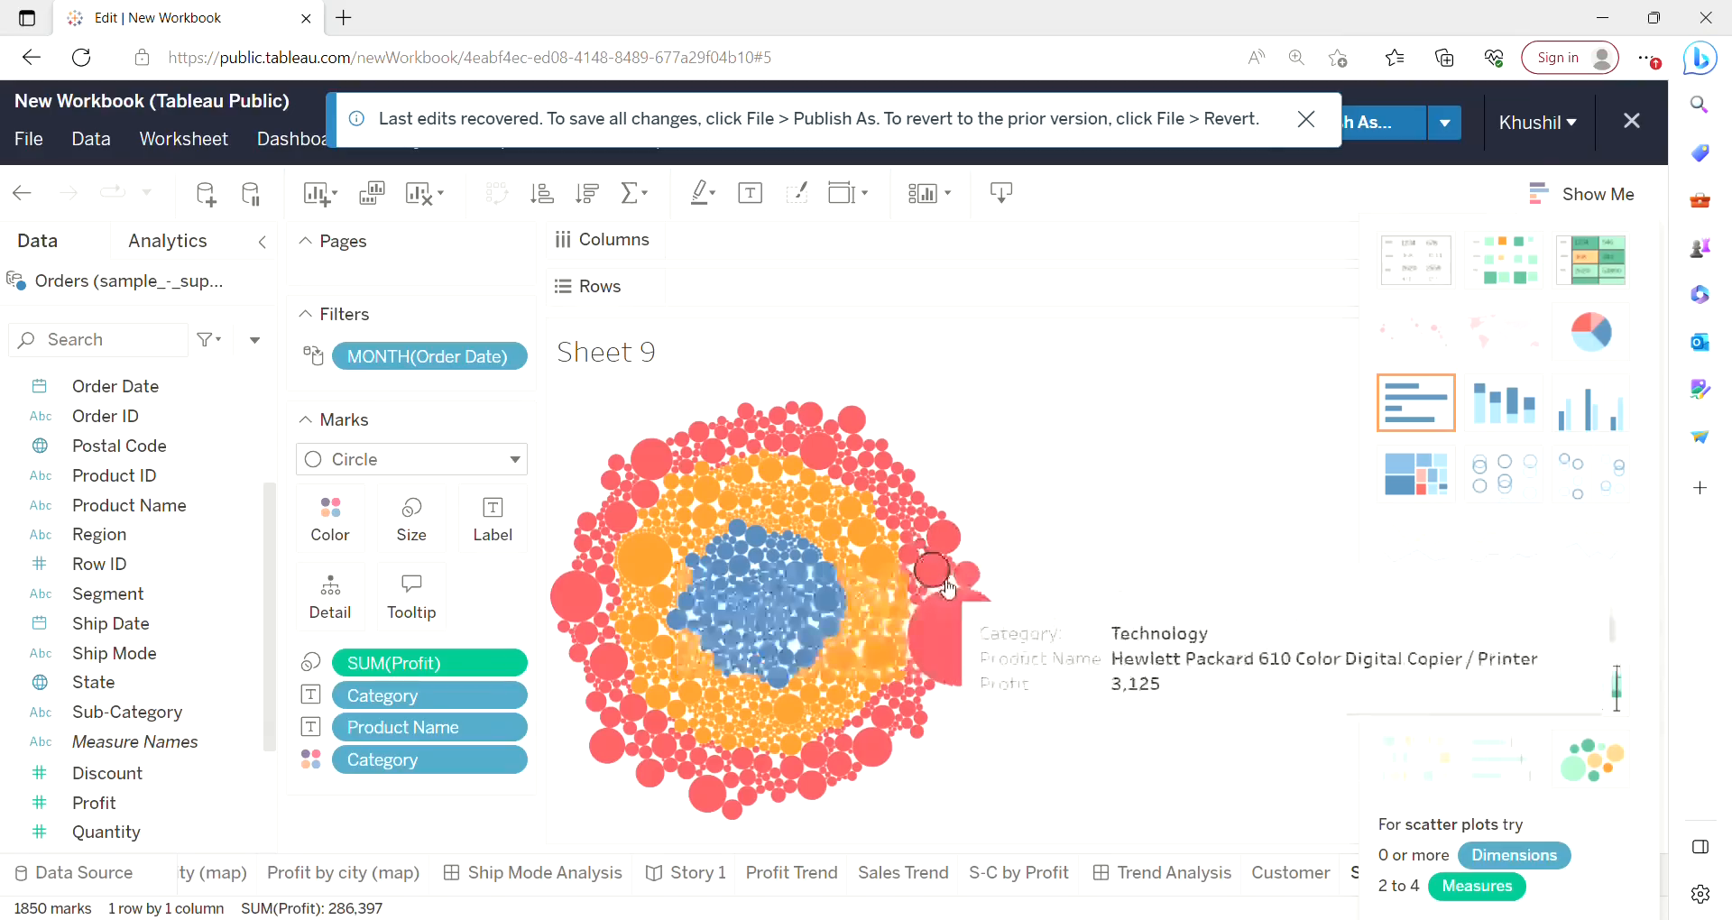
{"action": "left_click", "coordinate": [1574, 201]}
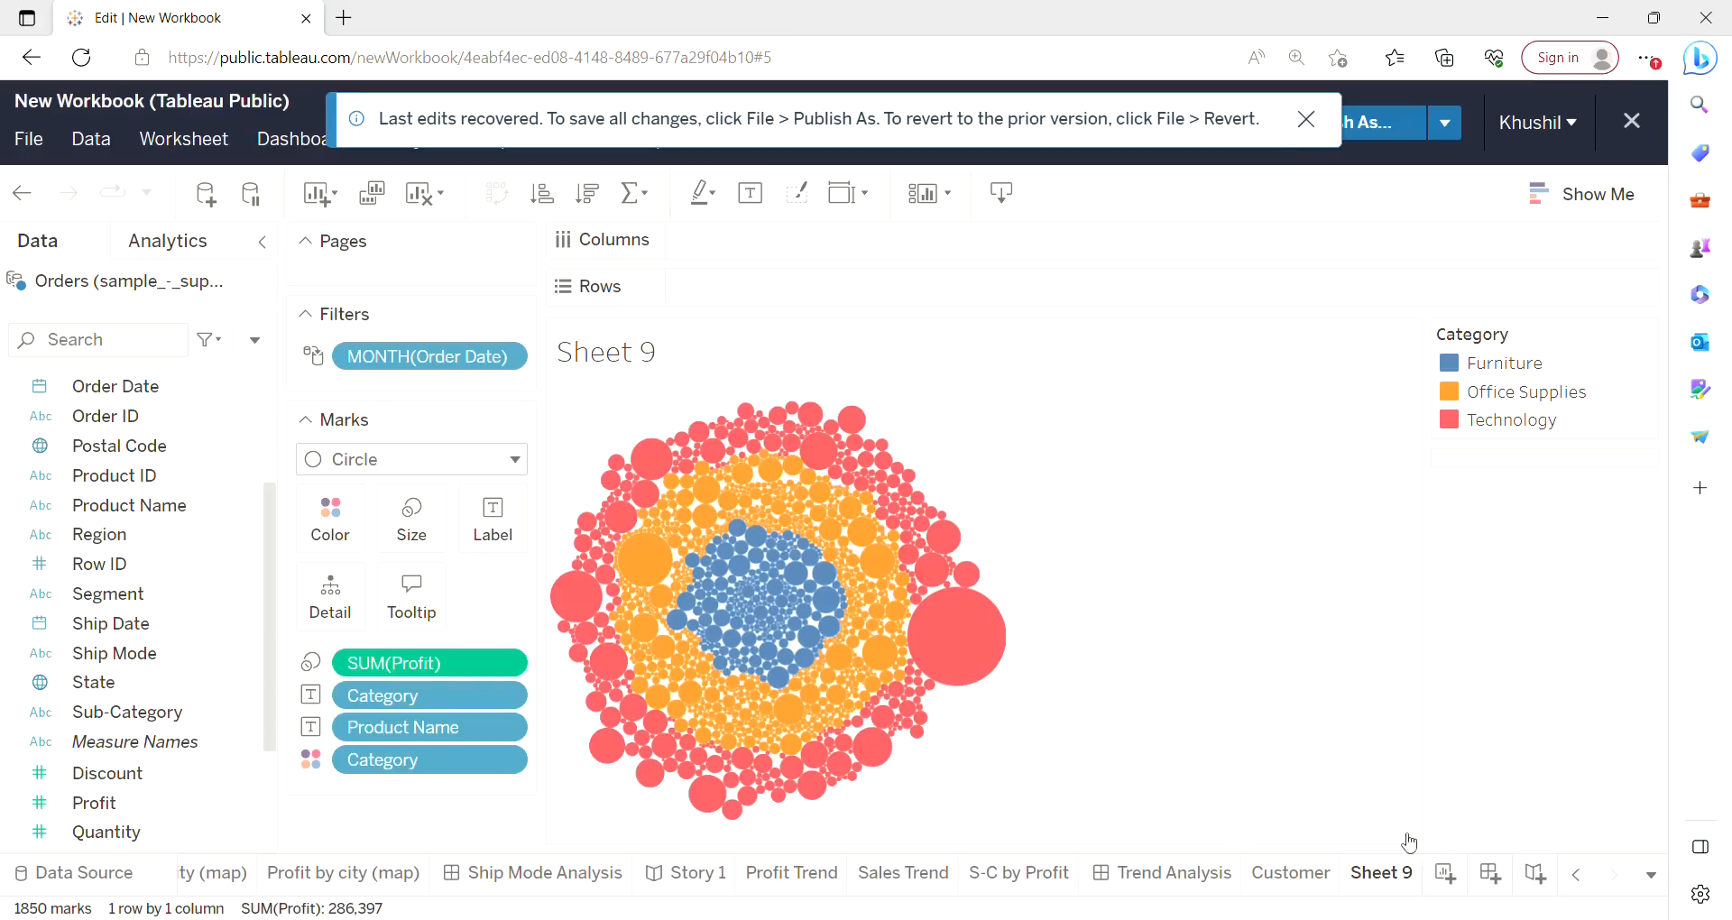
Rename the worksheet to buble.
{"action": "right_click", "coordinate": [1390, 875]}
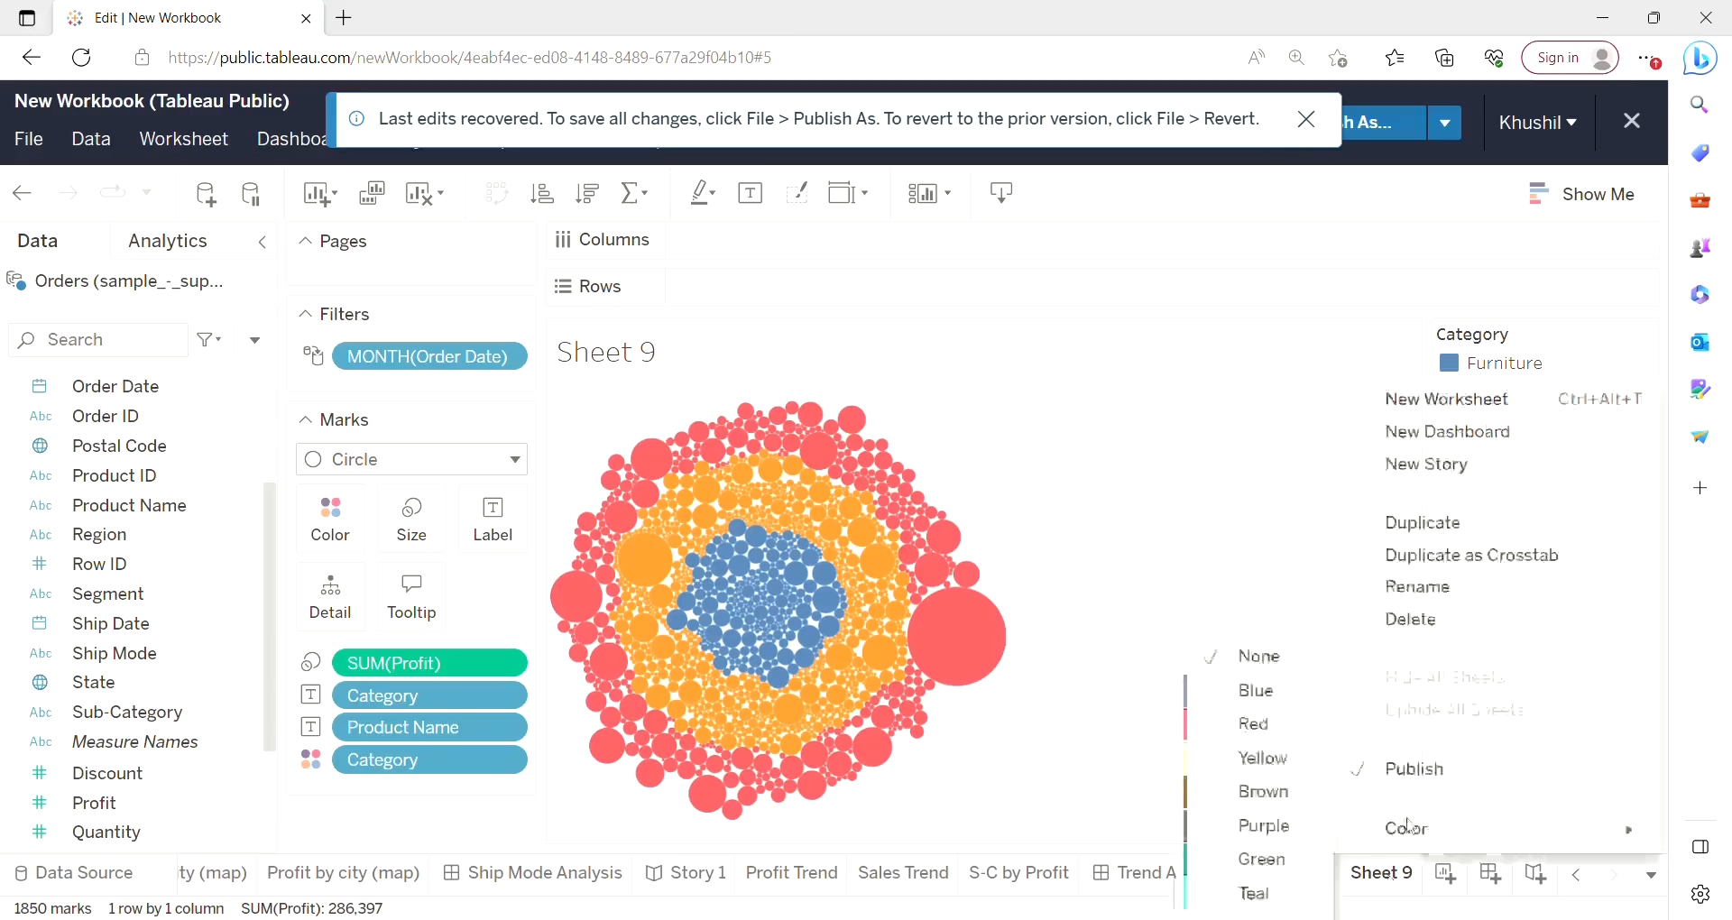
{"action": "left_click", "coordinate": [1422, 597]}
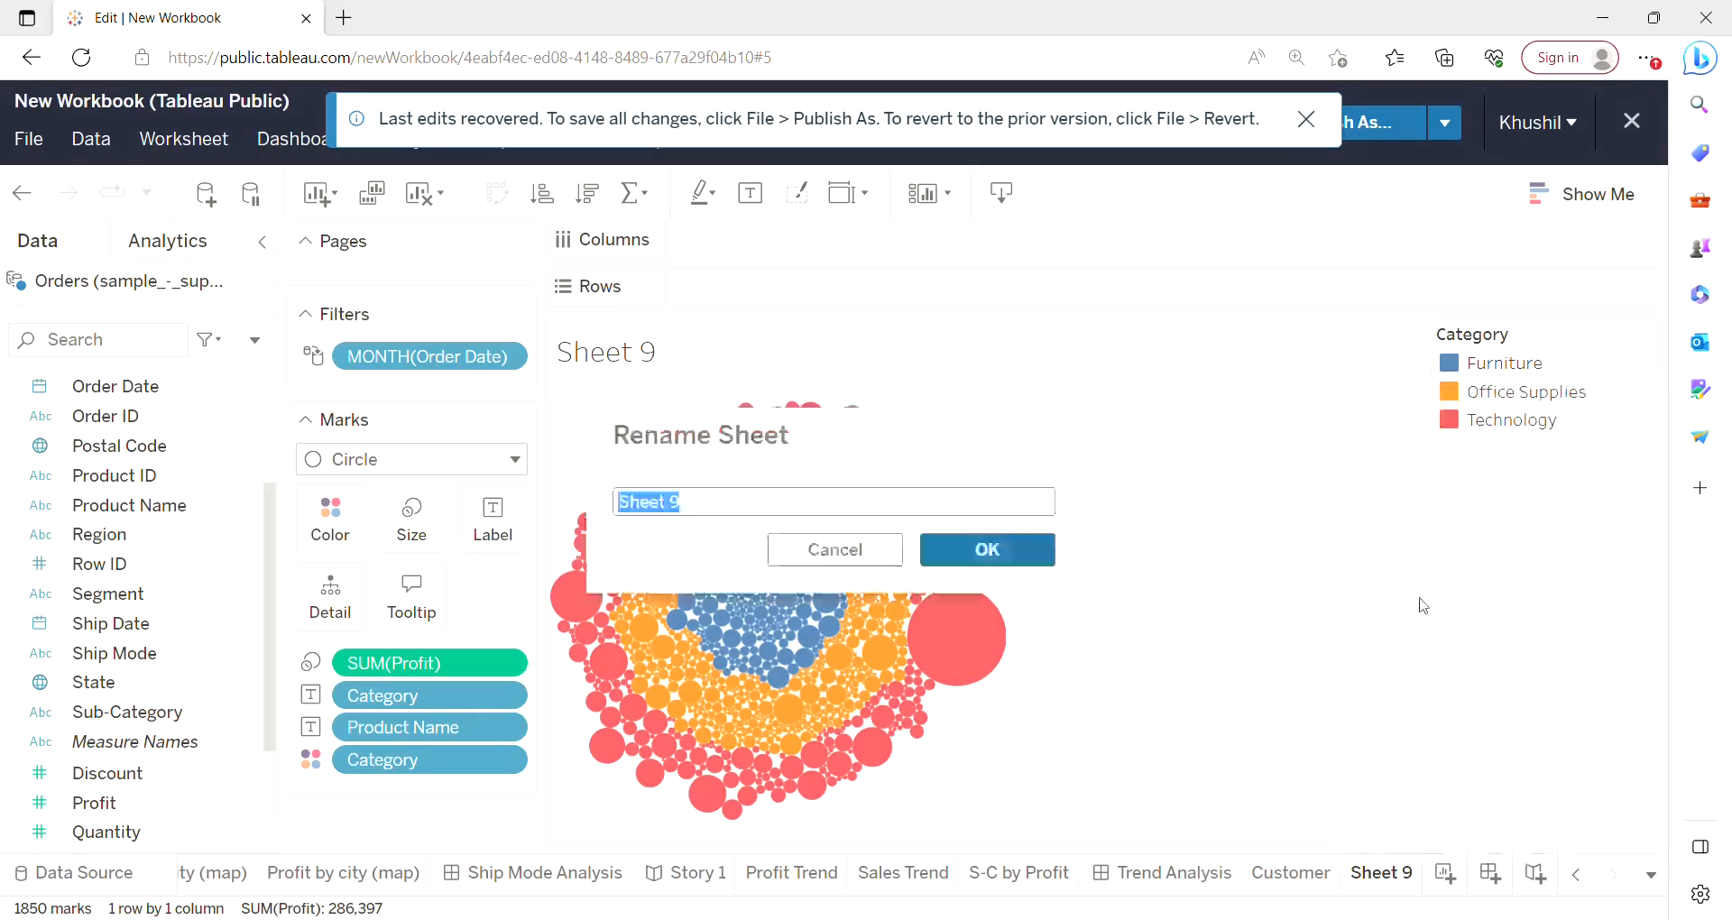
{"action": "type", "text": "zzzzzzzzzzzzzzzz"}
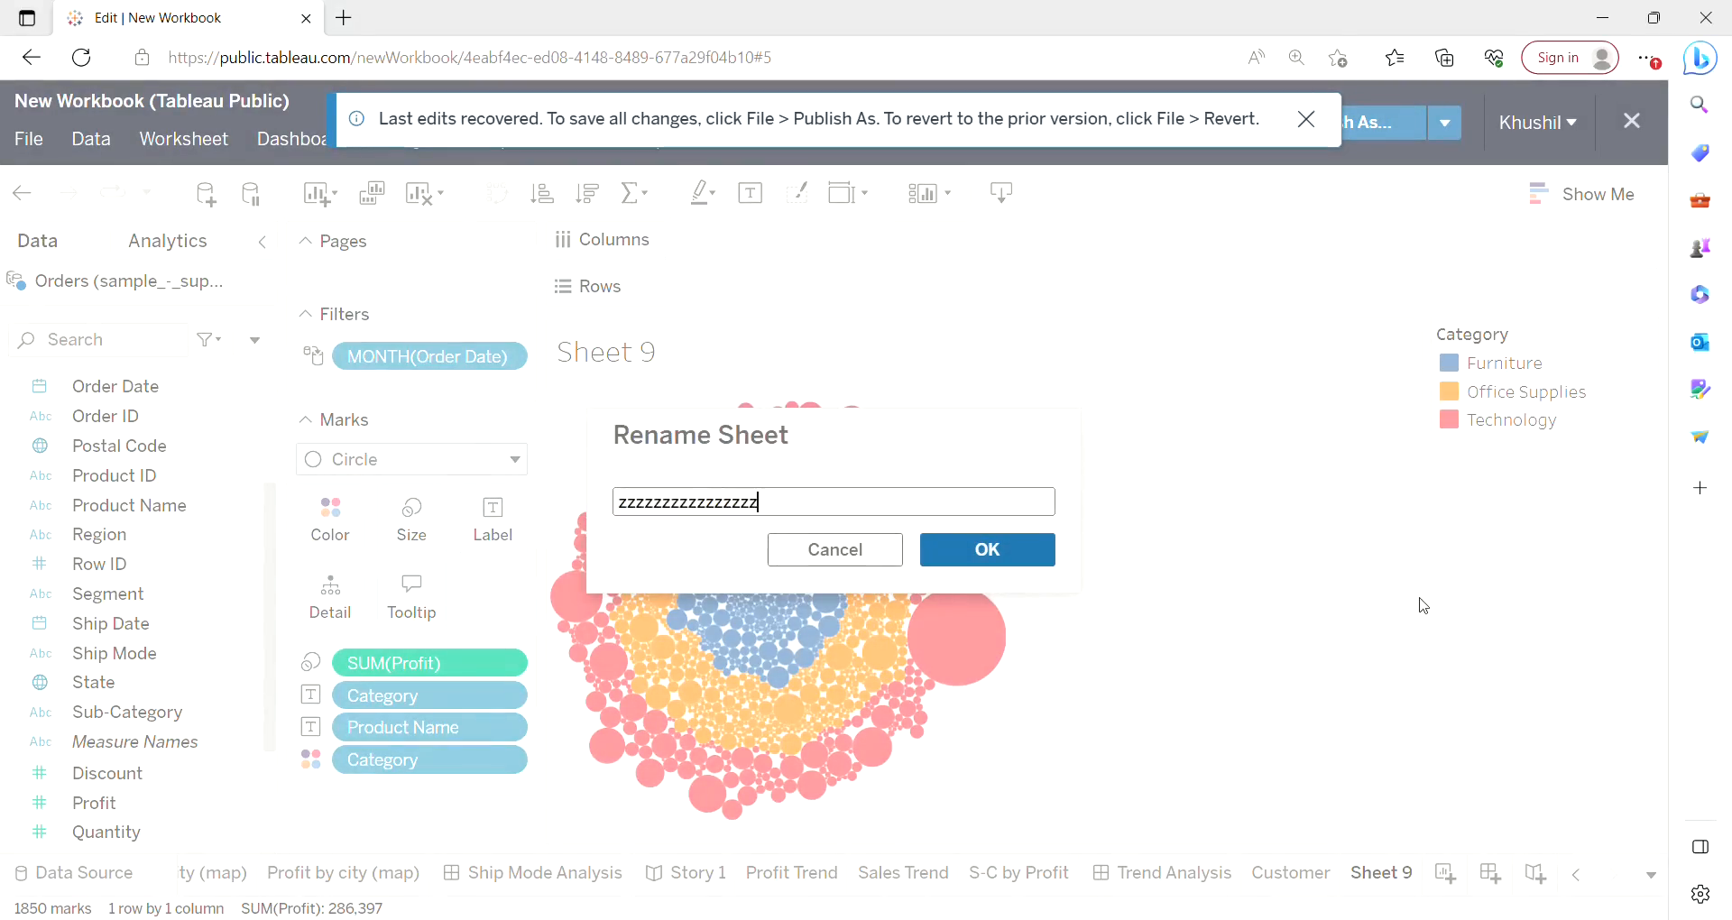
{"action": "key", "text": "BackSpace"}
{"action": "key", "text": "BackSpace"}
{"action": "key", "text": "BackSpace"}
{"action": "key", "text": "BackSpace"}
{"action": "key", "text": "BackSpace"}
{"action": "key", "text": "BackSpace"}
{"action": "key", "text": "BackSpace"}
{"action": "key", "text": "BackSpace"}
{"action": "key", "text": "BackSpace"}
{"action": "key", "text": "BackSpace"}
{"action": "key", "text": "BackSpace"}
{"action": "key", "text": "BackSpace"}
{"action": "key", "text": "BackSpace"}
{"action": "key", "text": "BackSpace"}
{"action": "key", "text": "BackSpace"}
{"action": "key", "text": "BackSpace"}
{"action": "key", "text": "BackSpace"}
{"action": "type", "text": "buhb"}
{"action": "type", "text": "le"}
{"action": "key", "text": "BackSpace"}
{"action": "key", "text": "BackSpace"}
{"action": "key", "text": "BackSpace"}
{"action": "type", "text": "e"}
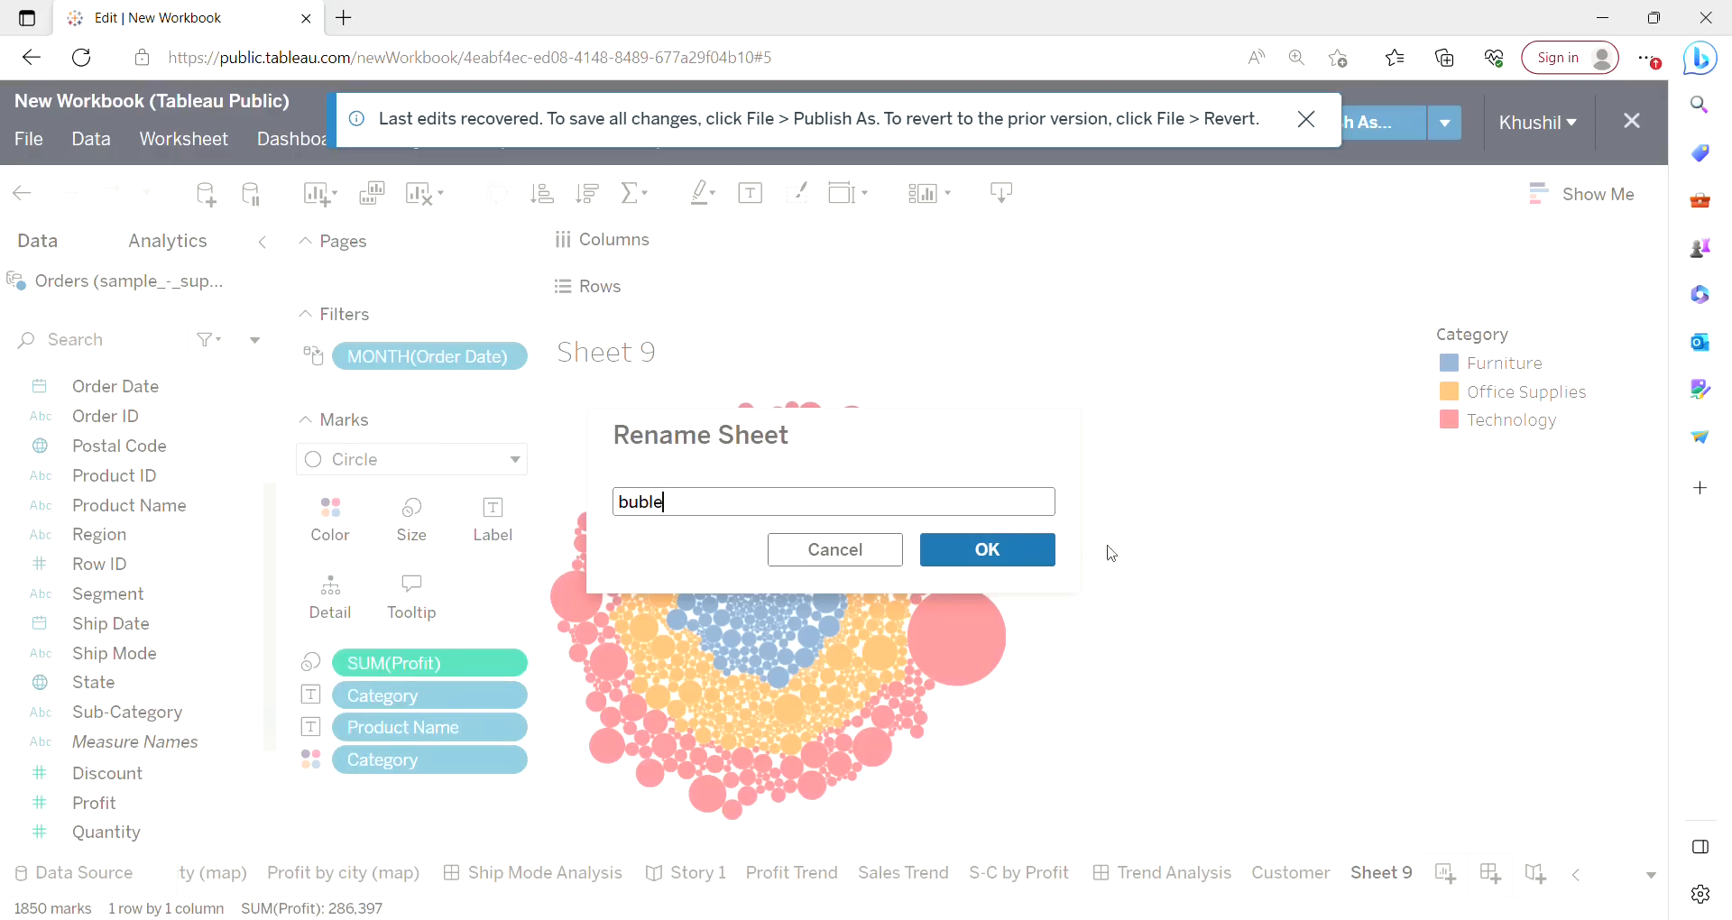
{"action": "left_click", "coordinate": [1018, 545]}
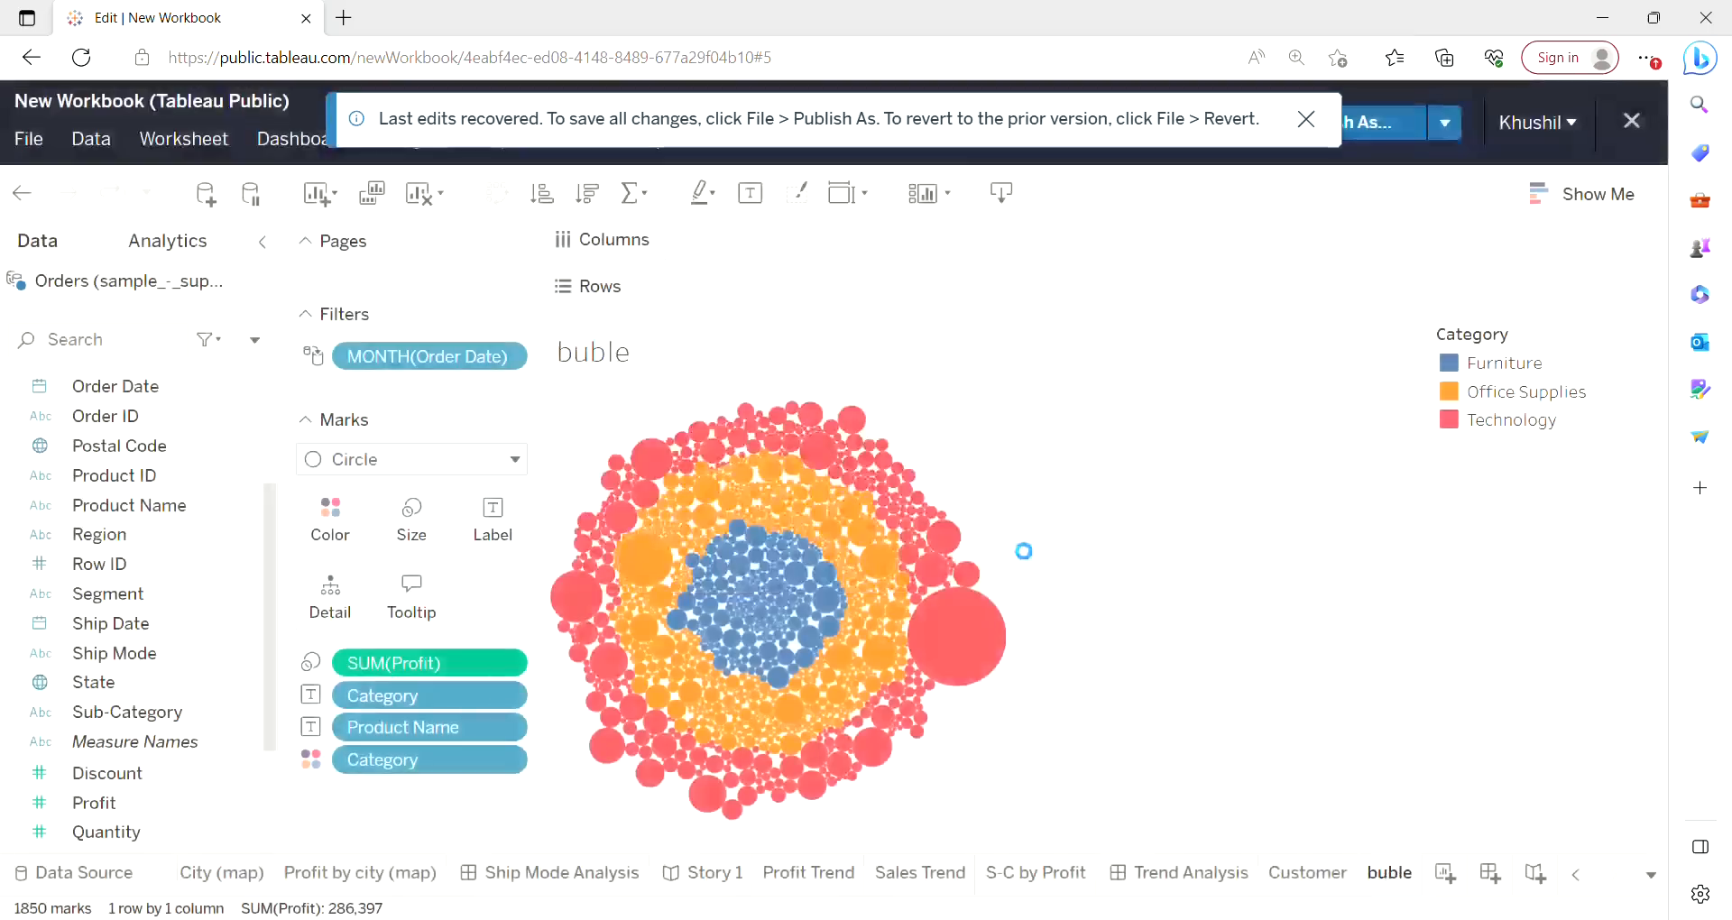
Create a new dashboard with the Customer sheet as a floating object stretched taller.
{"action": "left_click", "coordinate": [1494, 889]}
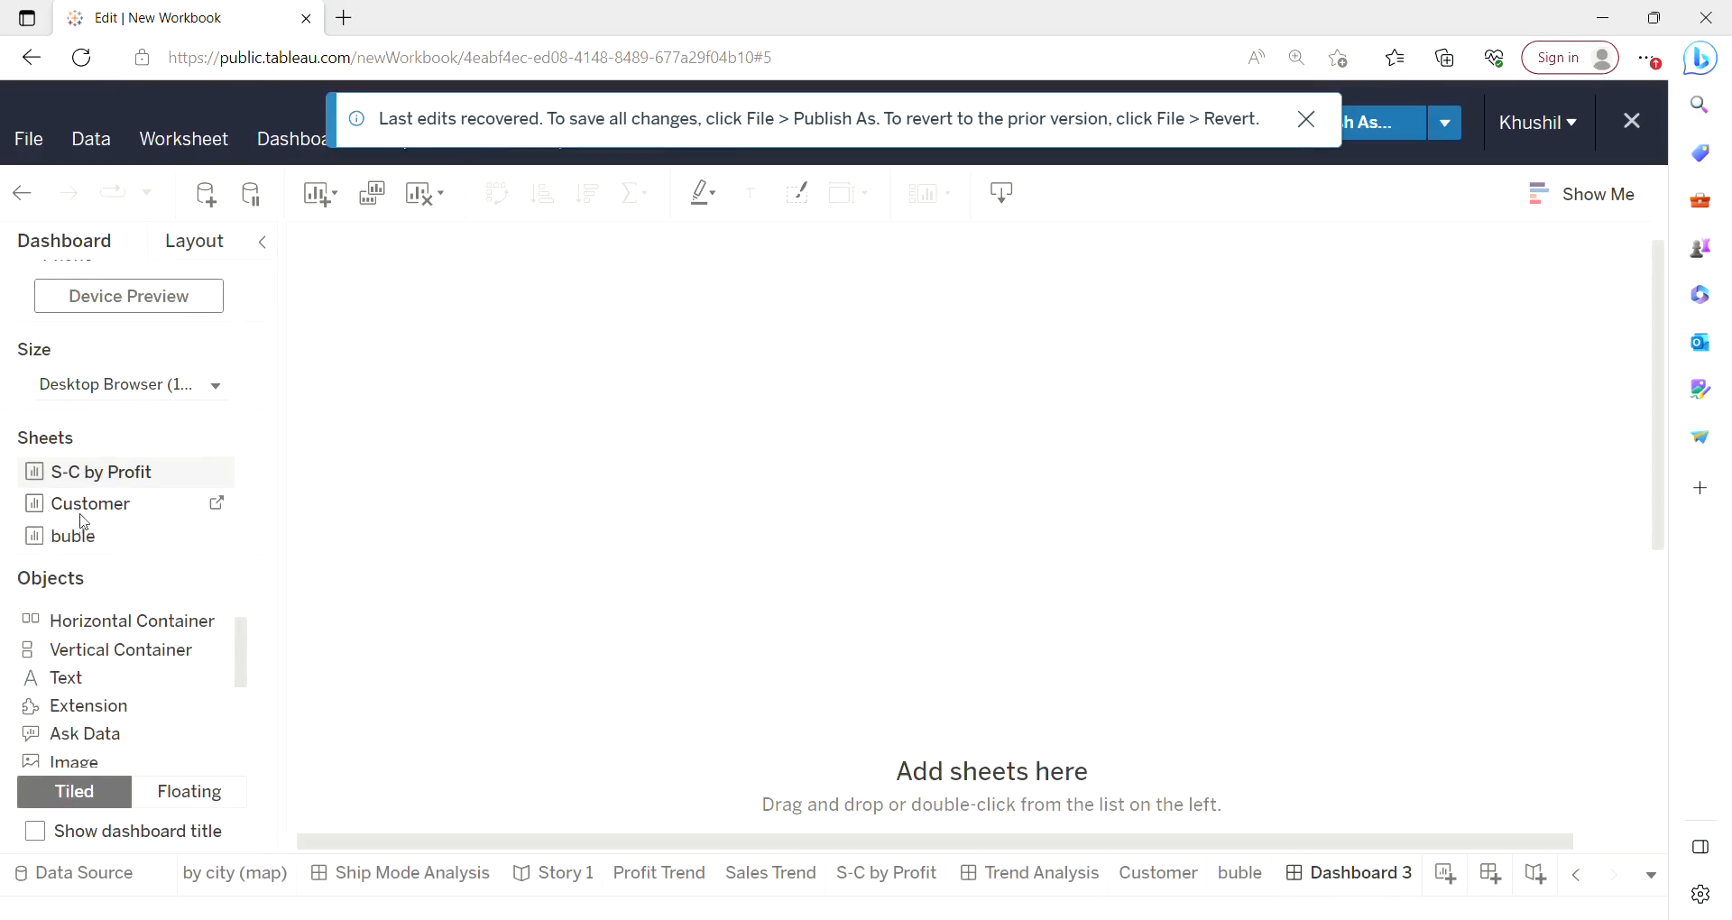
{"action": "mouse_move", "coordinate": [84, 517]}
{"action": "left_mouse_down"}
{"action": "mouse_move", "coordinate": [437, 452]}
{"action": "mouse_move", "coordinate": [495, 459]}
{"action": "left_mouse_up"}
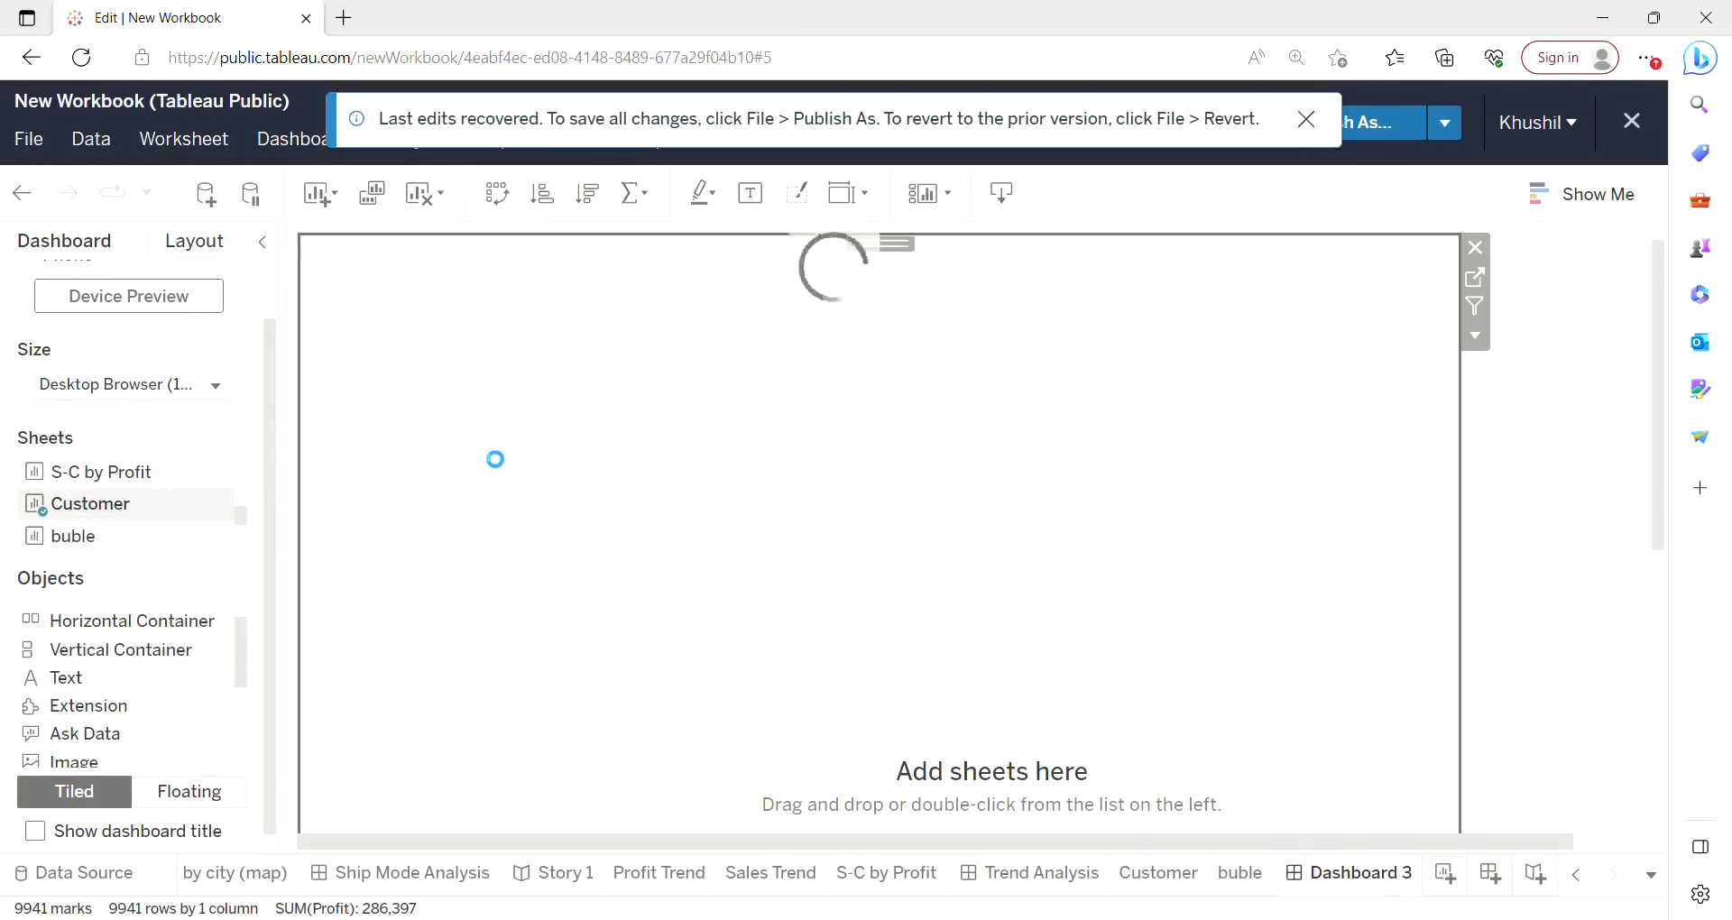
{"action": "left_click", "coordinate": [1475, 334]}
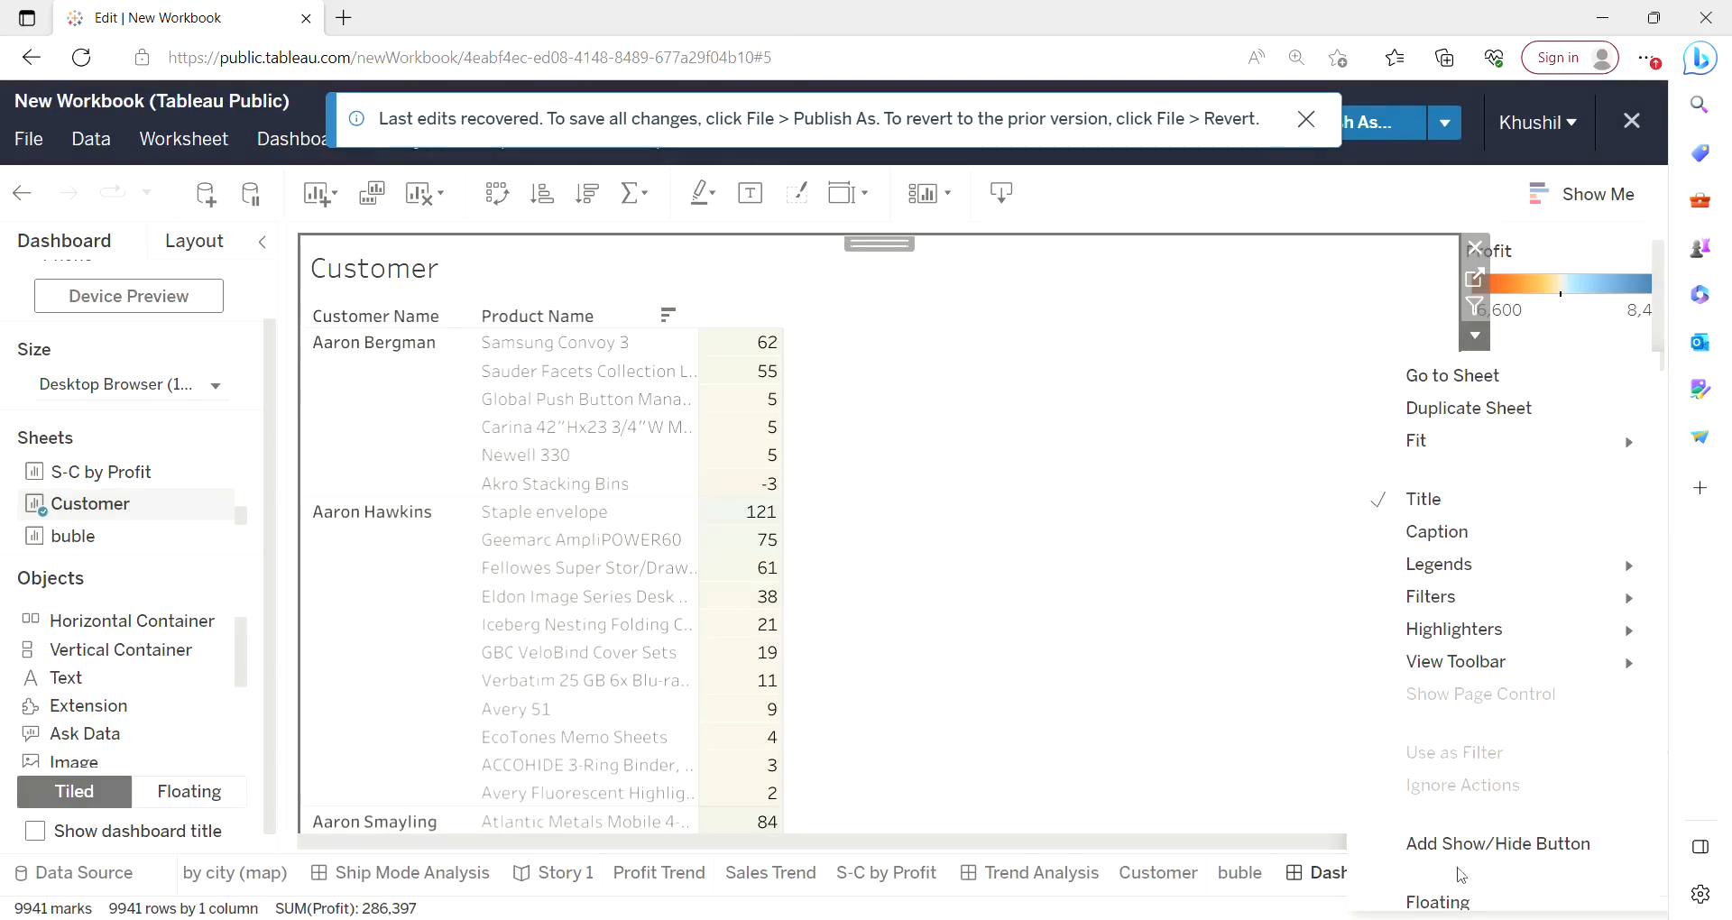
{"action": "left_click", "coordinate": [1460, 898]}
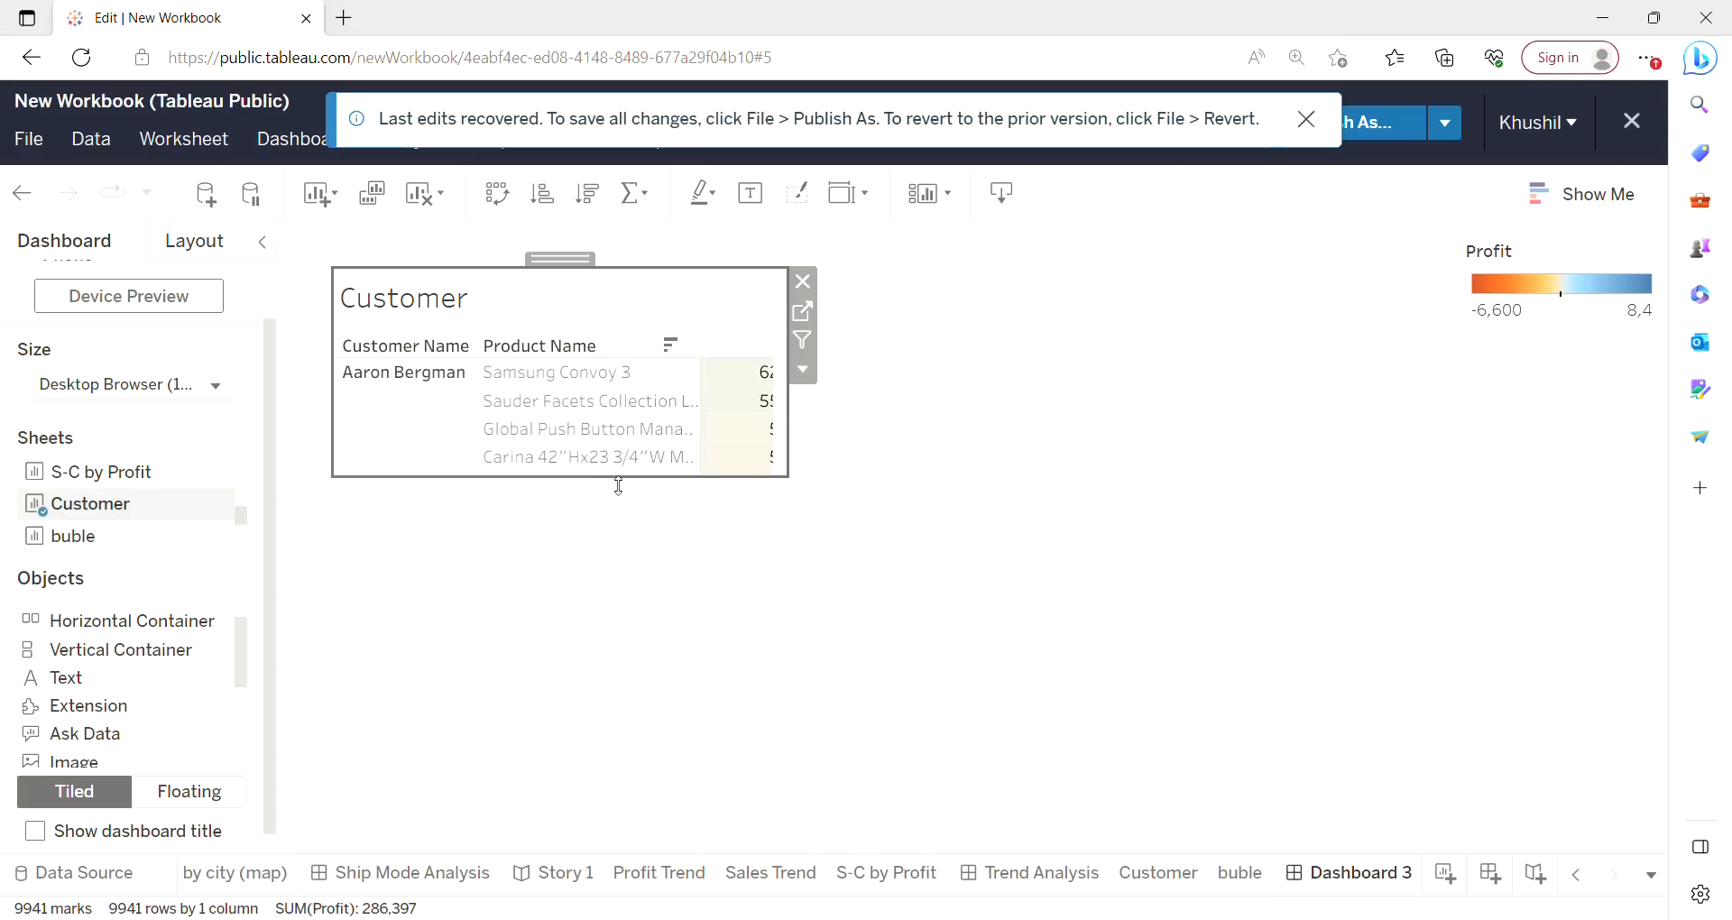
{"action": "left_click_drag", "start_coordinate": [619, 488], "coordinate": [592, 915]}
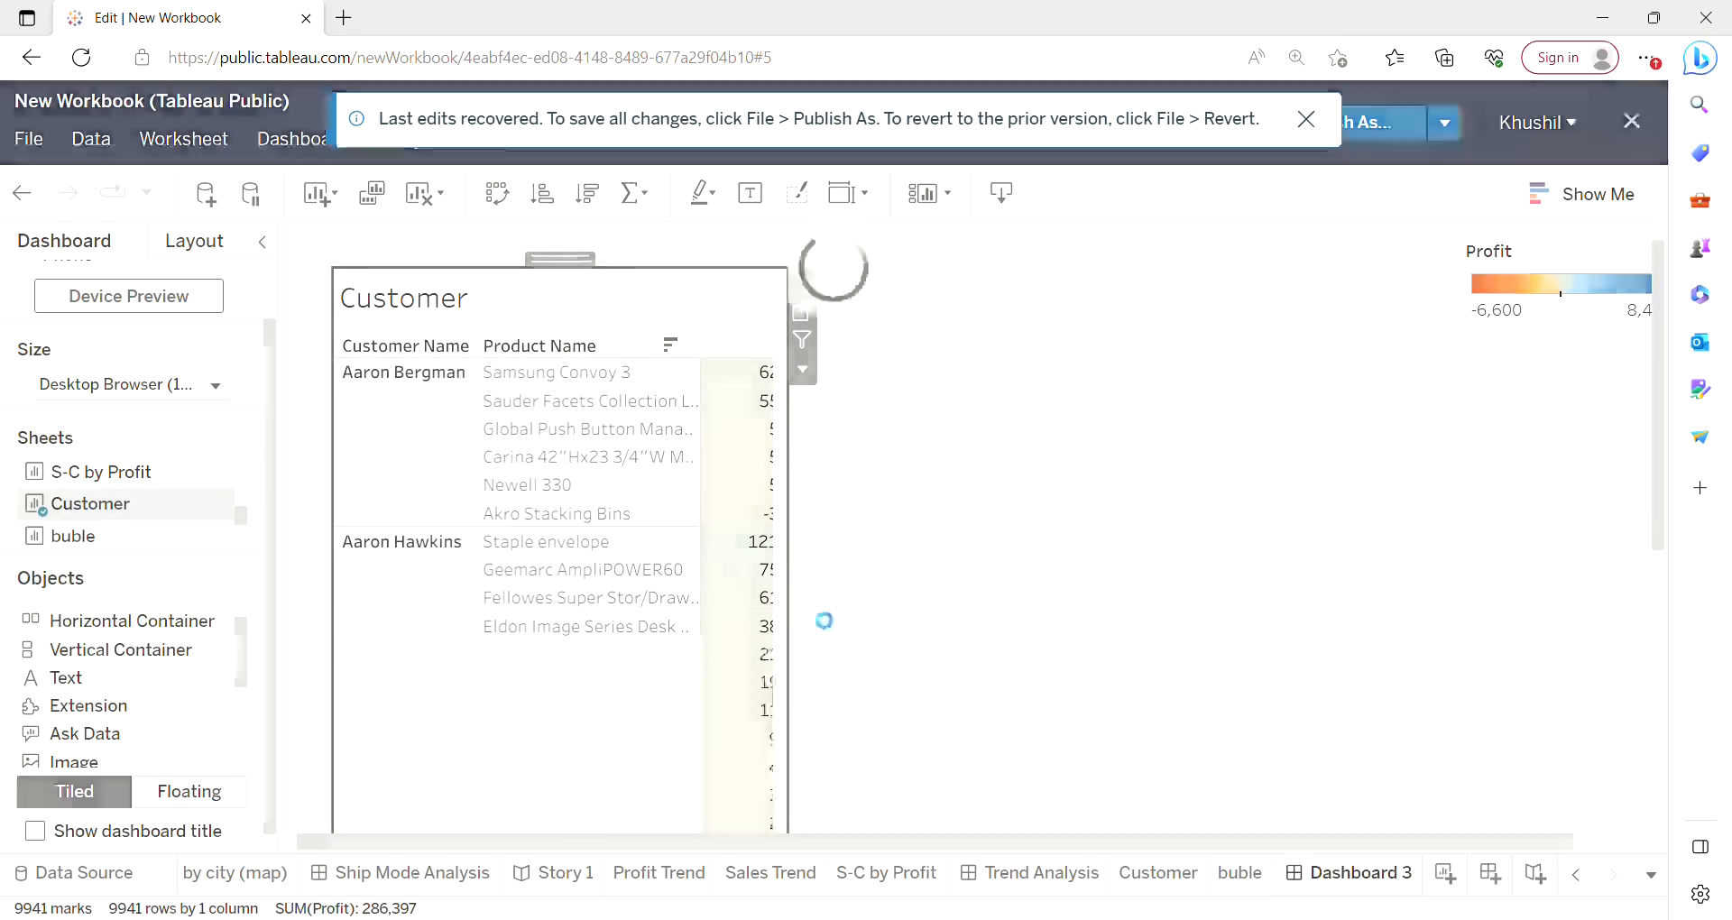
Remove the Profit color legend from the dashboard.
{"action": "left_click", "coordinate": [1613, 259]}
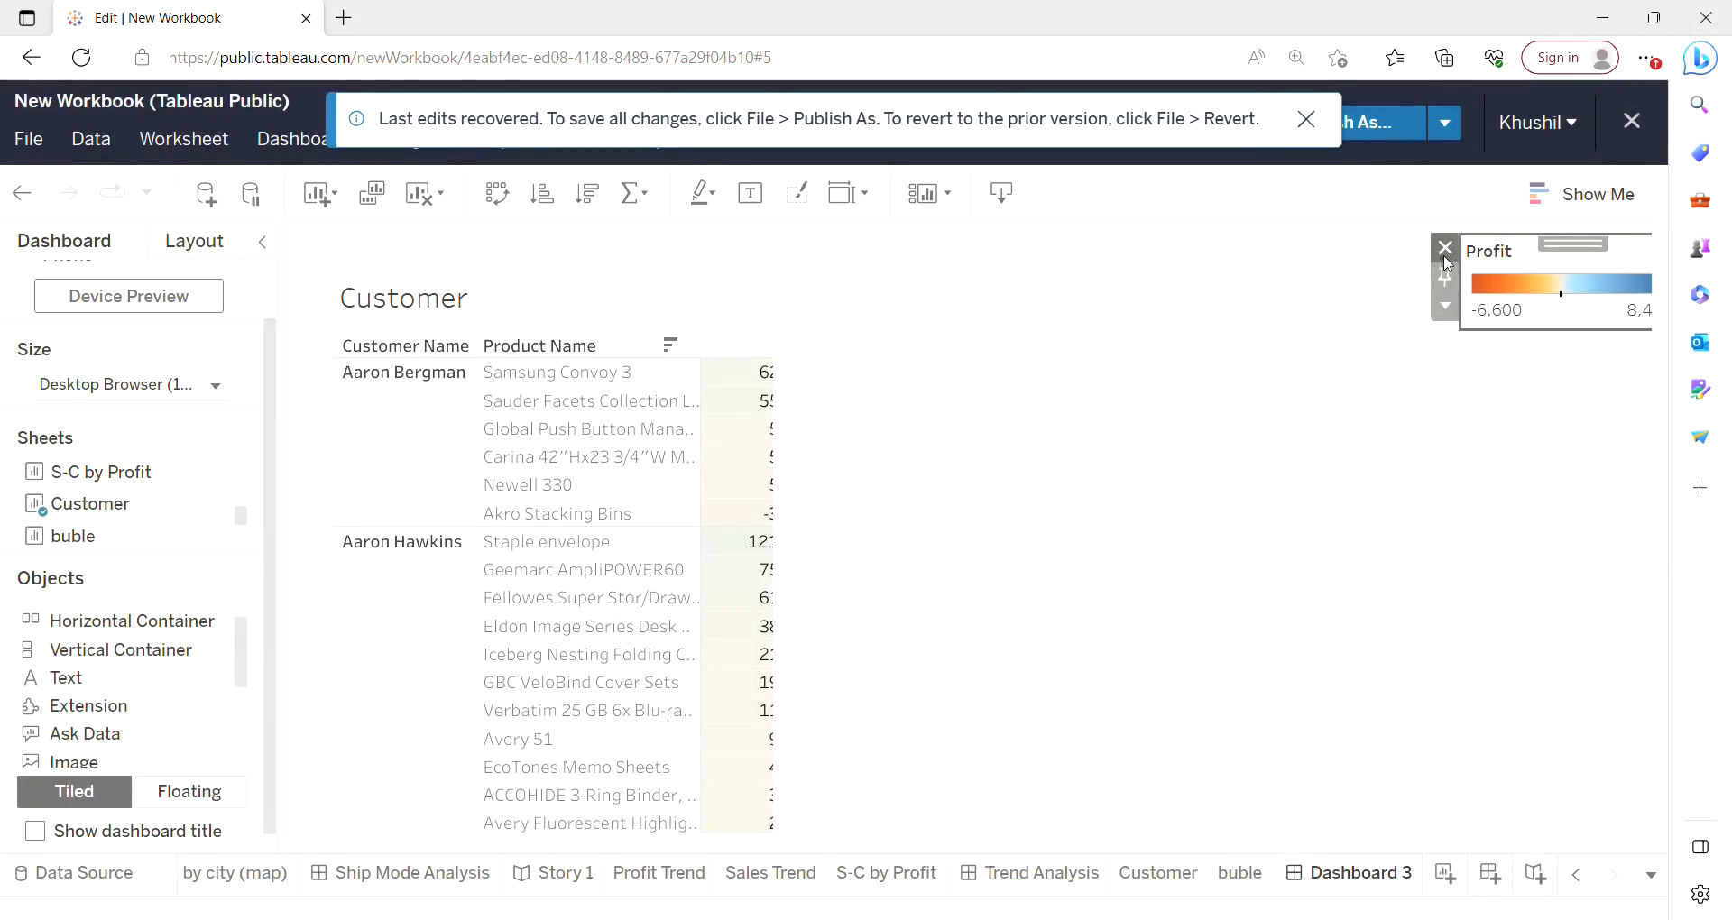
{"action": "left_click", "coordinate": [1445, 260]}
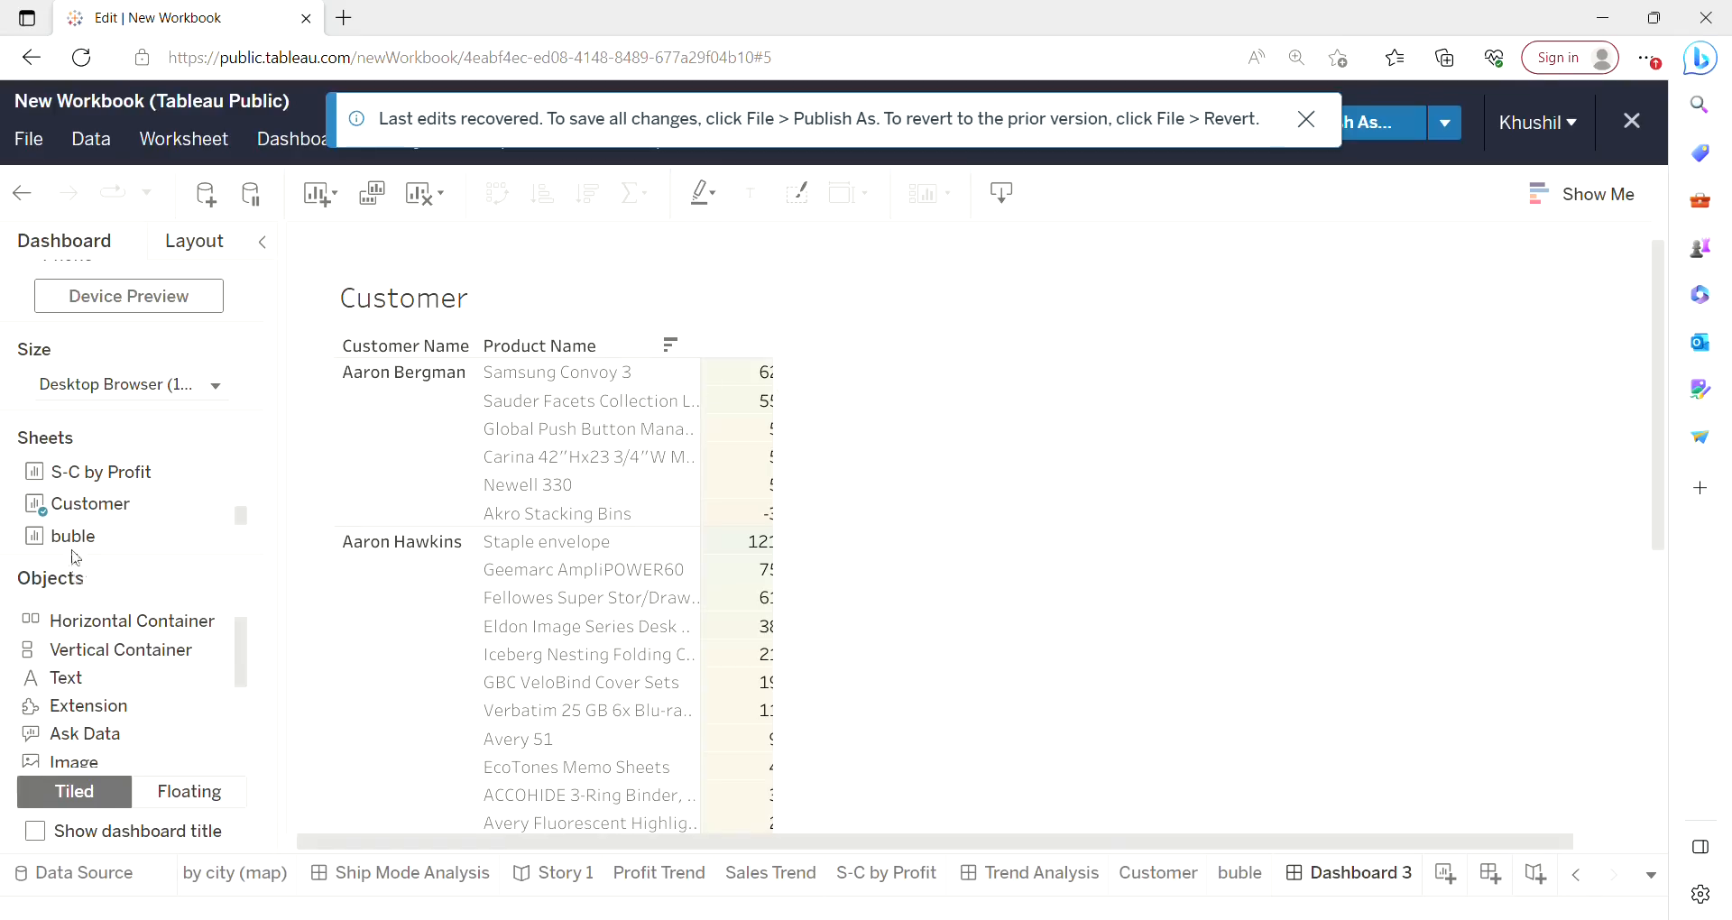
Add the buble sheet as a floating object, move it right of the Customer table and enlarge it.
{"action": "mouse_move", "coordinate": [66, 544]}
{"action": "left_mouse_down"}
{"action": "mouse_move", "coordinate": [785, 437]}
{"action": "mouse_move", "coordinate": [1124, 462]}
{"action": "left_mouse_up"}
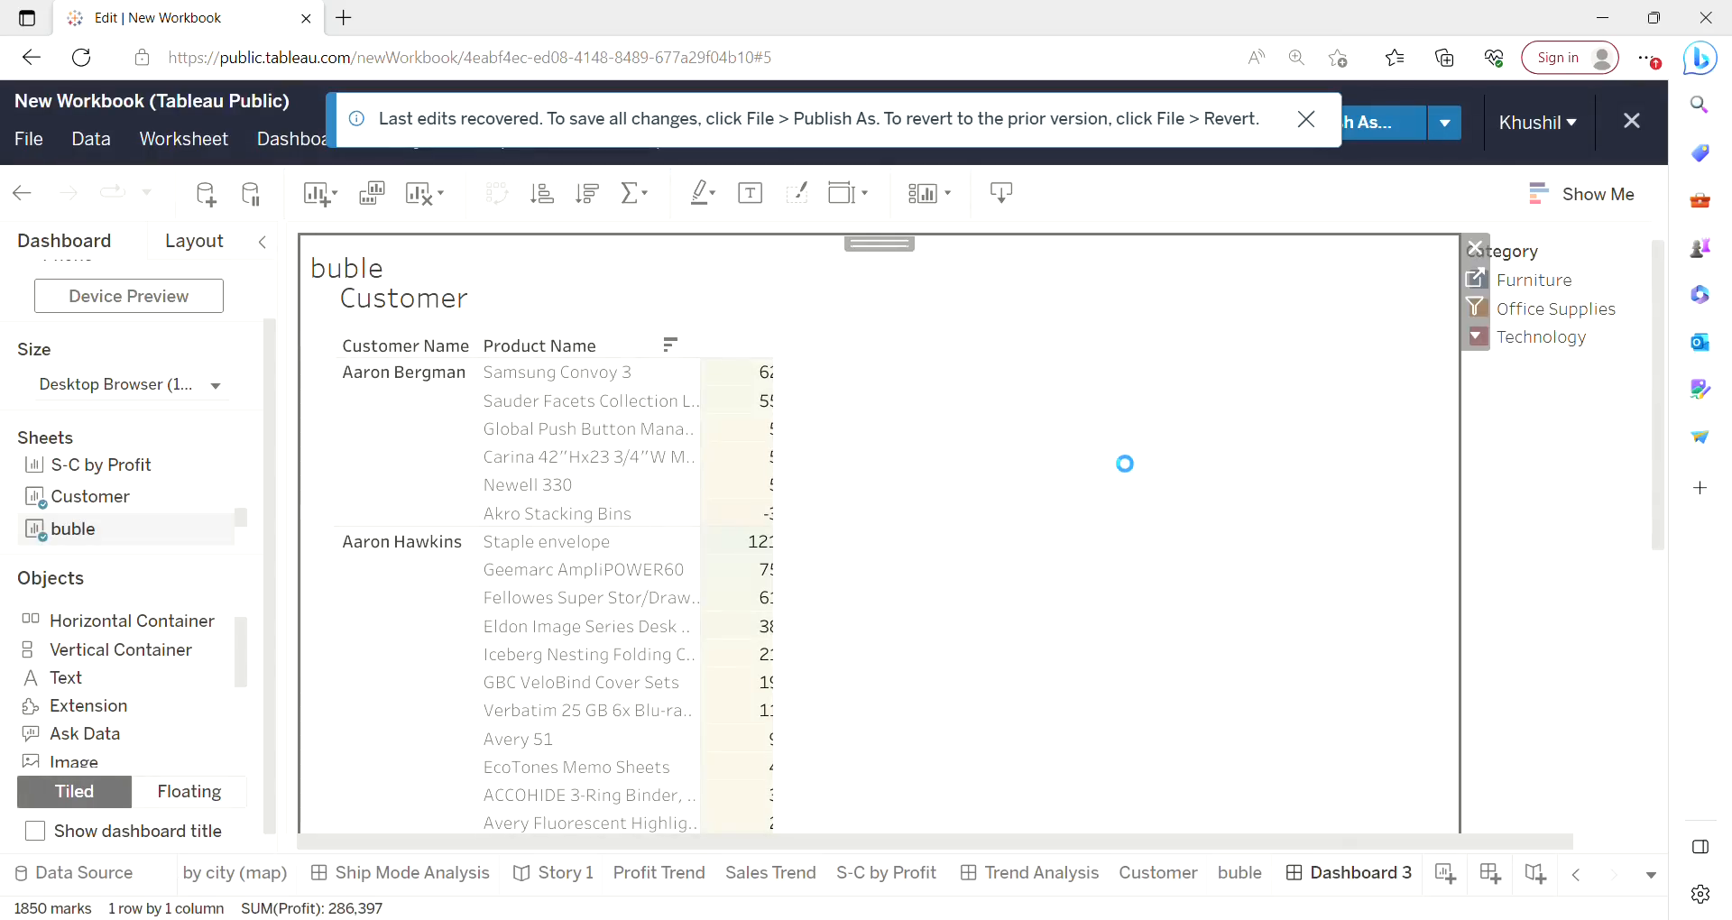
{"action": "left_click", "coordinate": [1478, 341]}
{"action": "scroll", "coordinate": [1462, 902], "scroll_direction": "down", "scroll_amount": 1}
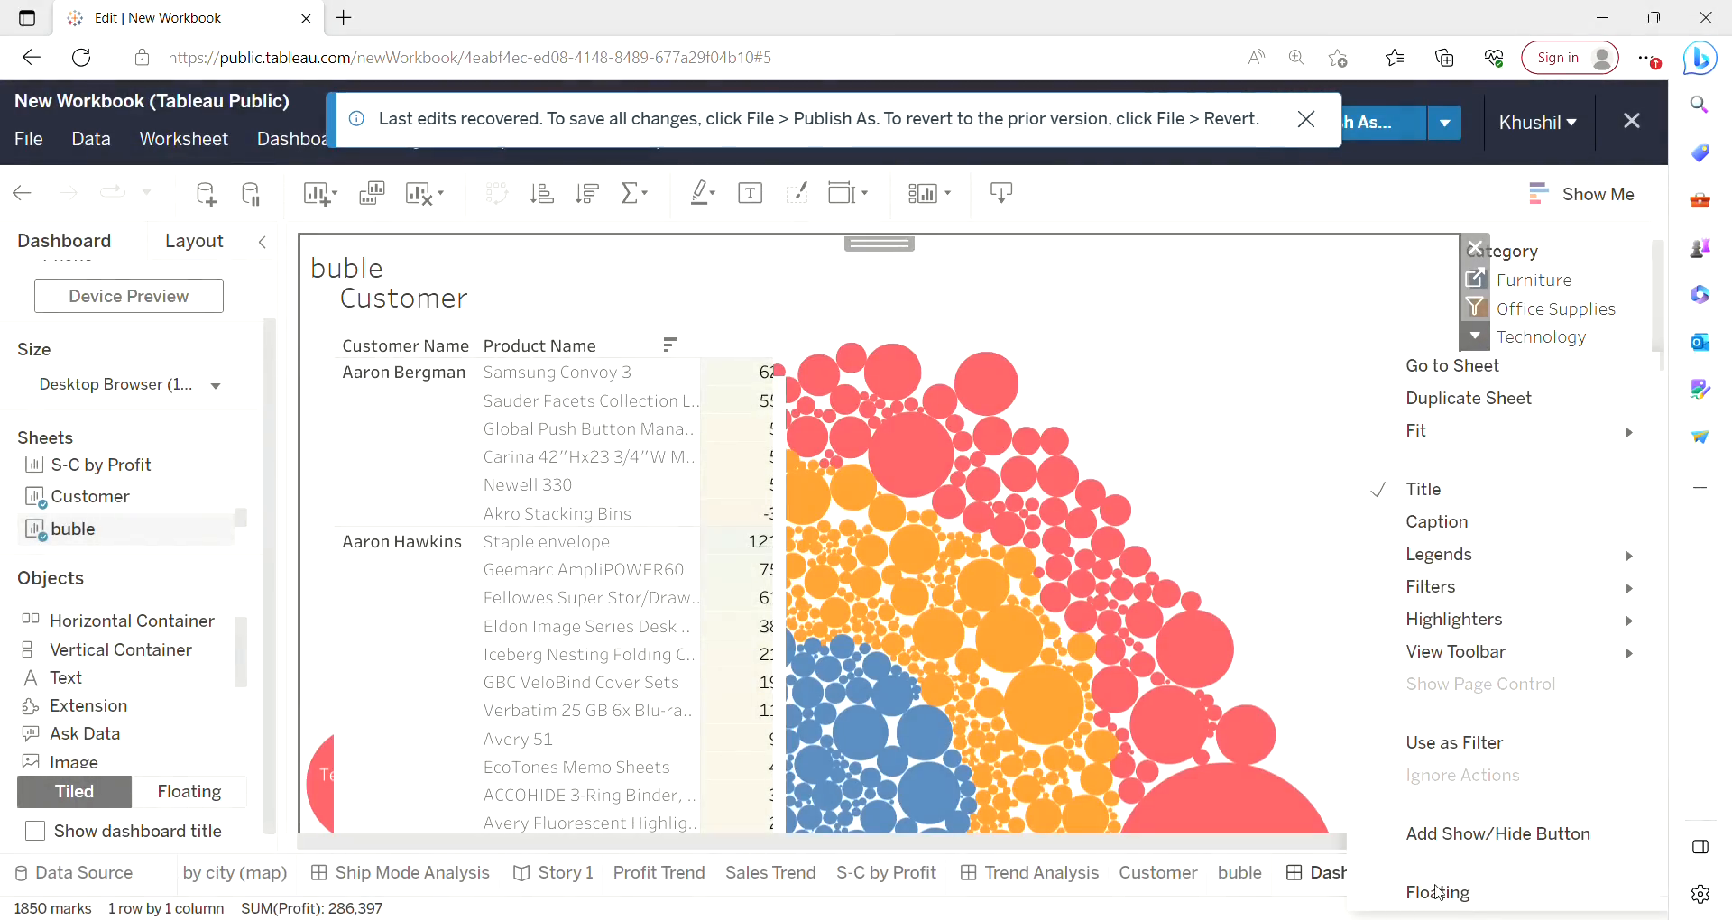
{"action": "left_click", "coordinate": [1440, 893]}
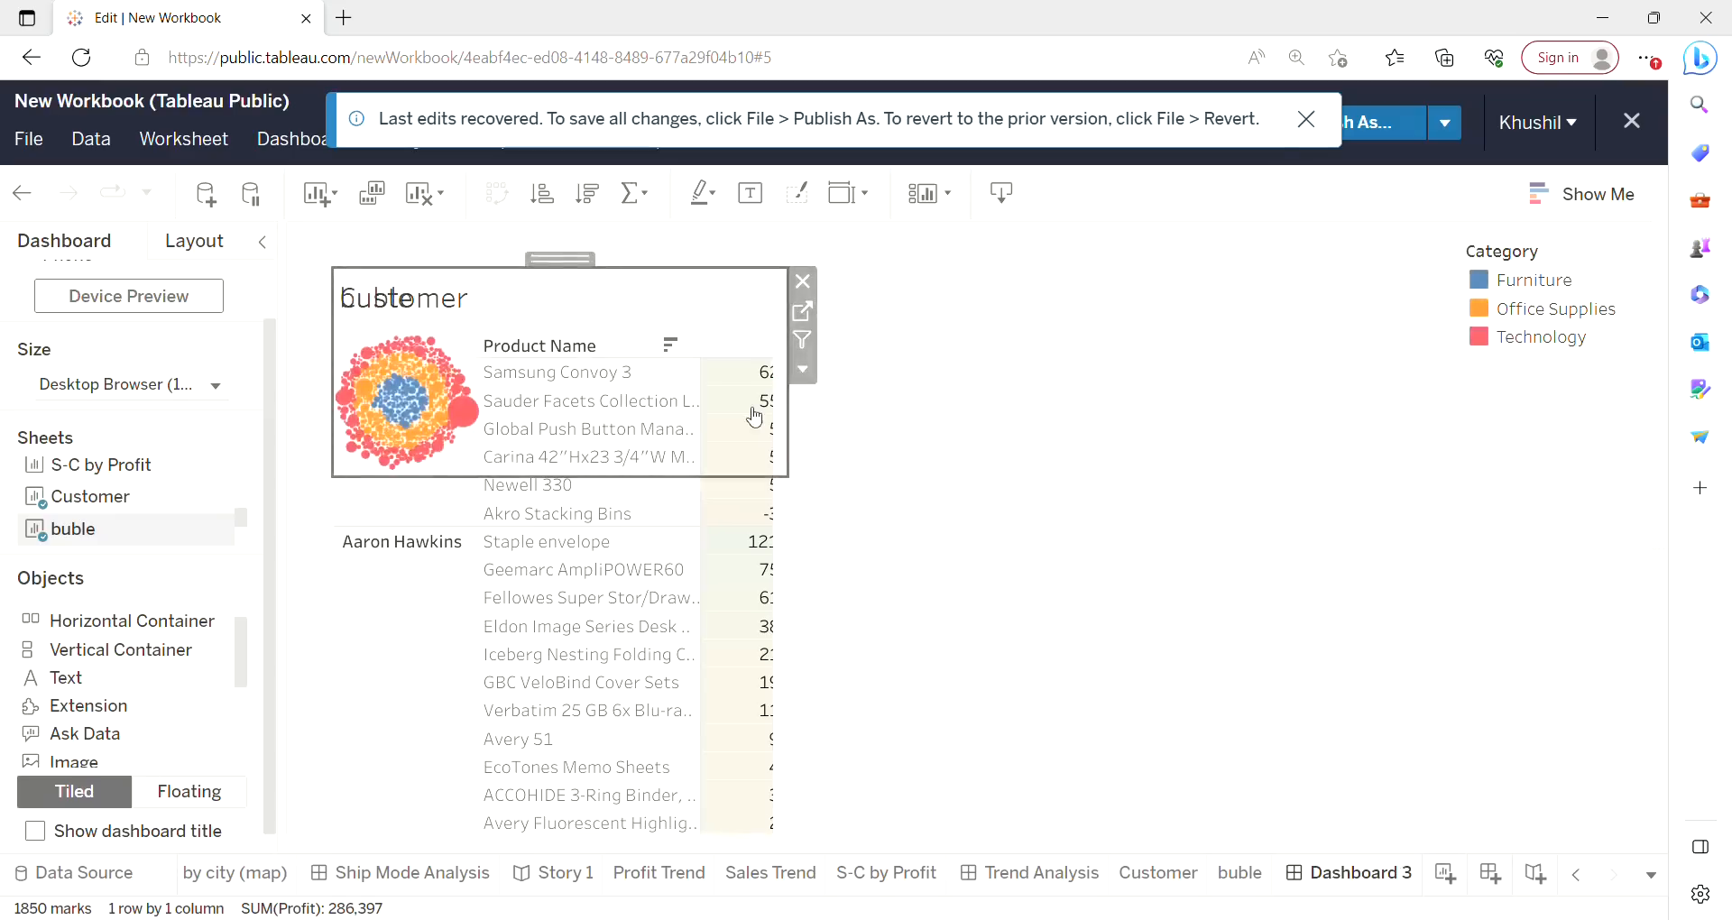
{"action": "left_click_drag", "start_coordinate": [559, 269], "coordinate": [1210, 362]}
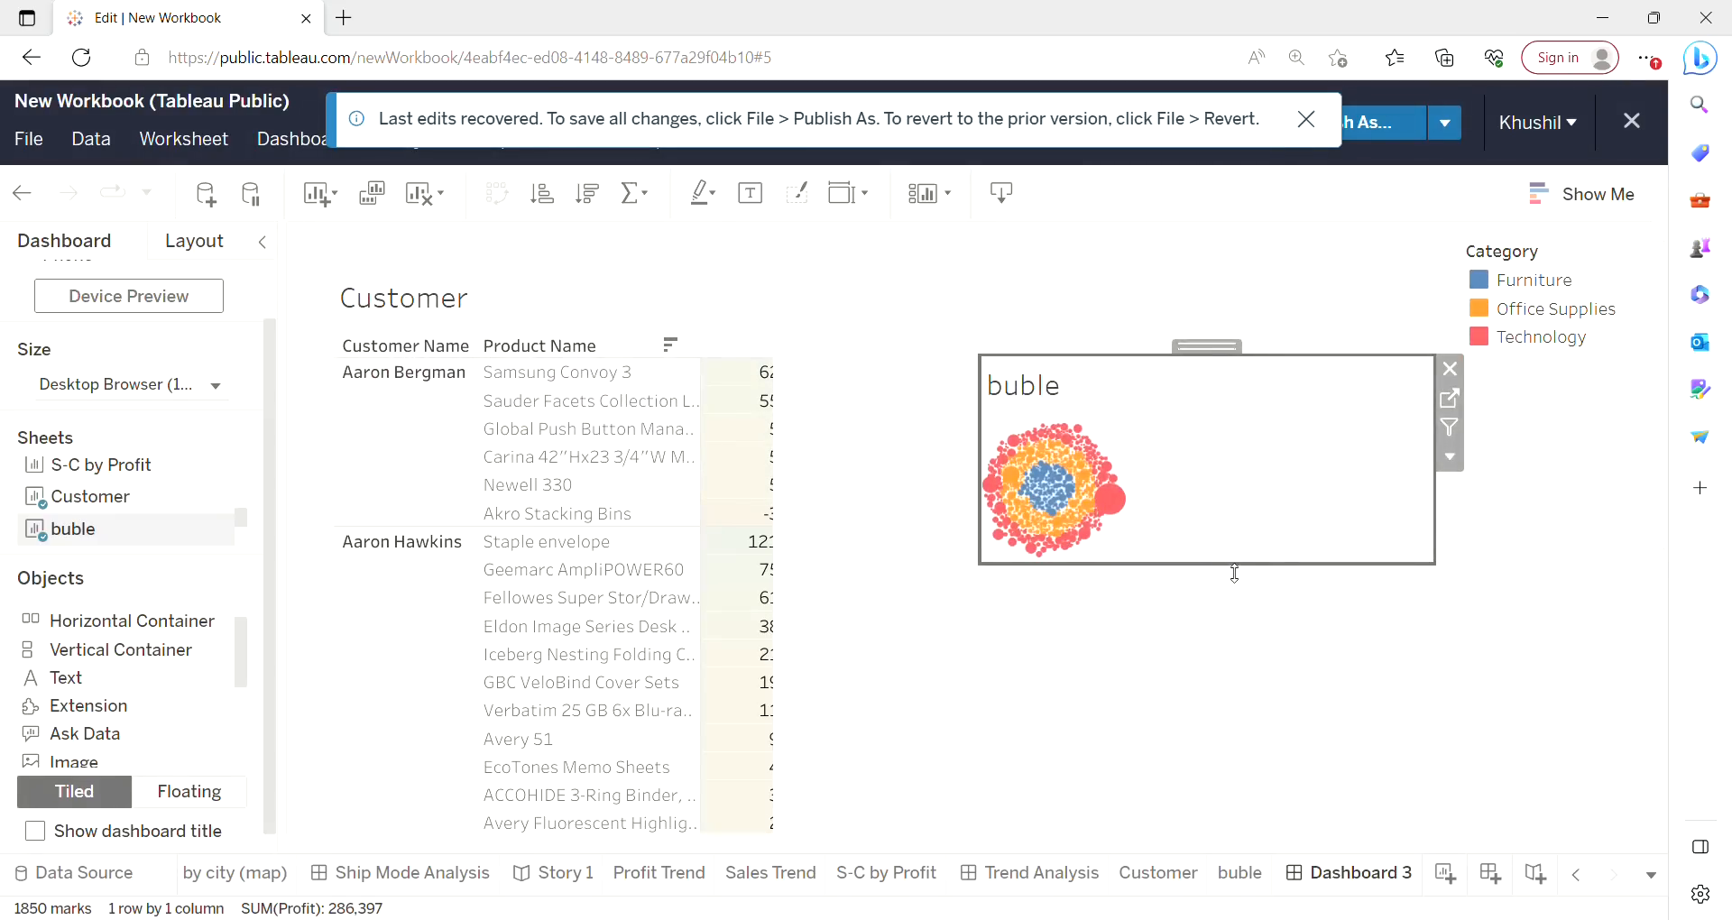
{"action": "left_click_drag", "start_coordinate": [1235, 574], "coordinate": [1229, 775]}
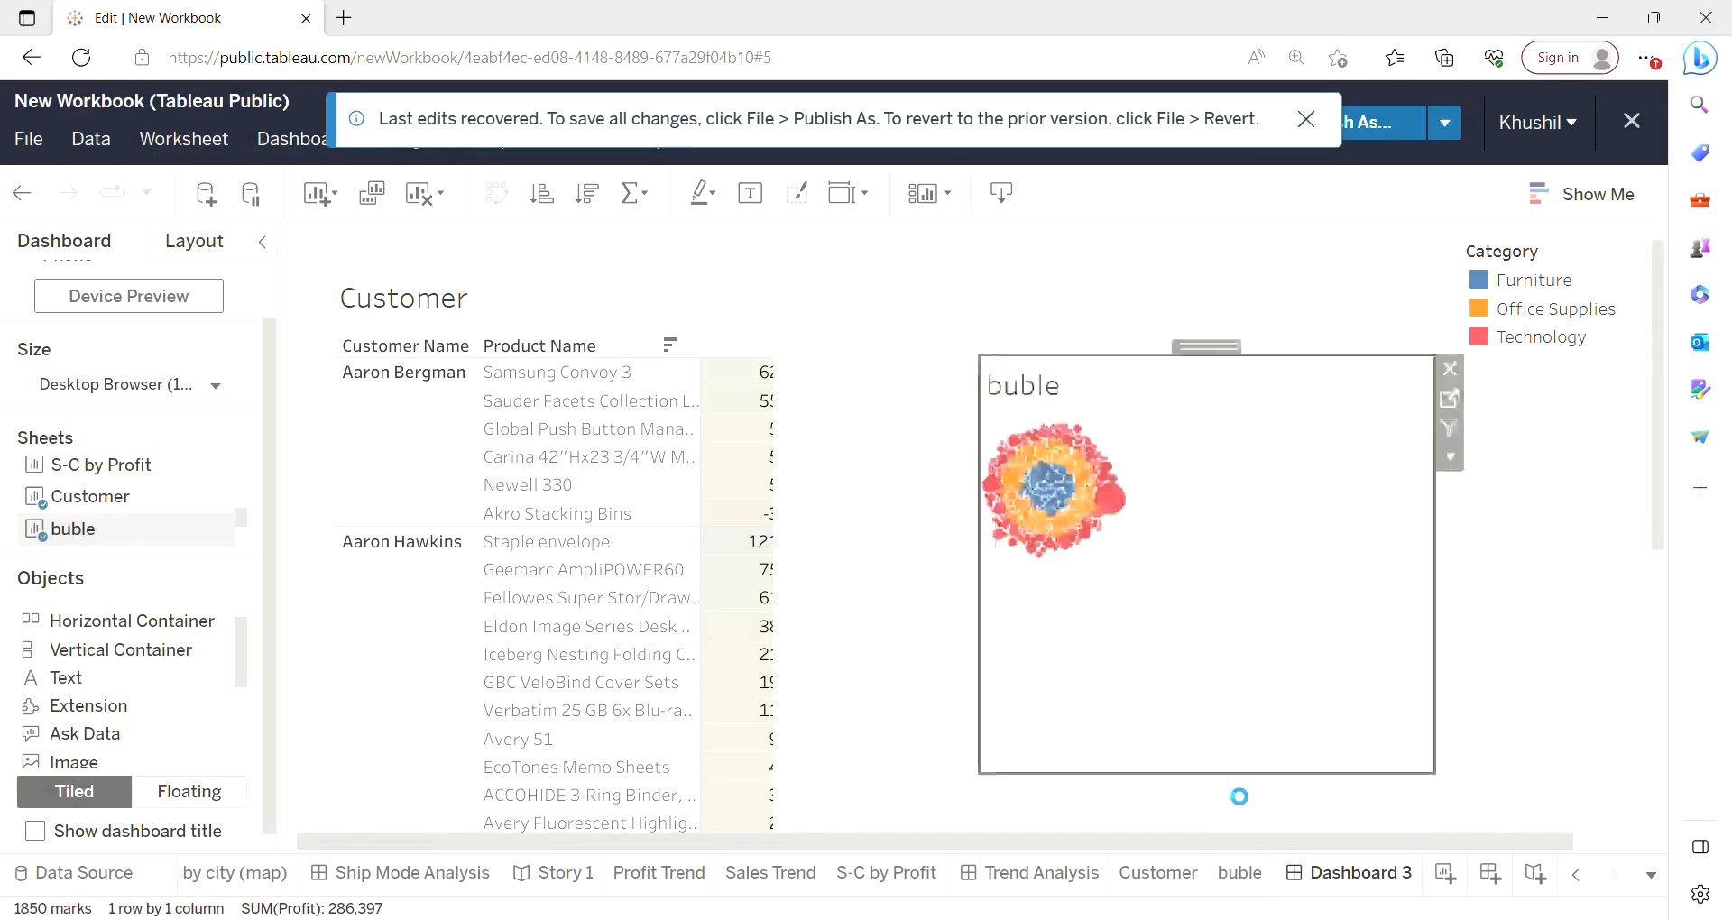
Fit the bubble chart to the entire view and move it up to the top.
{"action": "left_click", "coordinate": [1450, 459]}
{"action": "mouse_move", "coordinate": [1459, 564]}
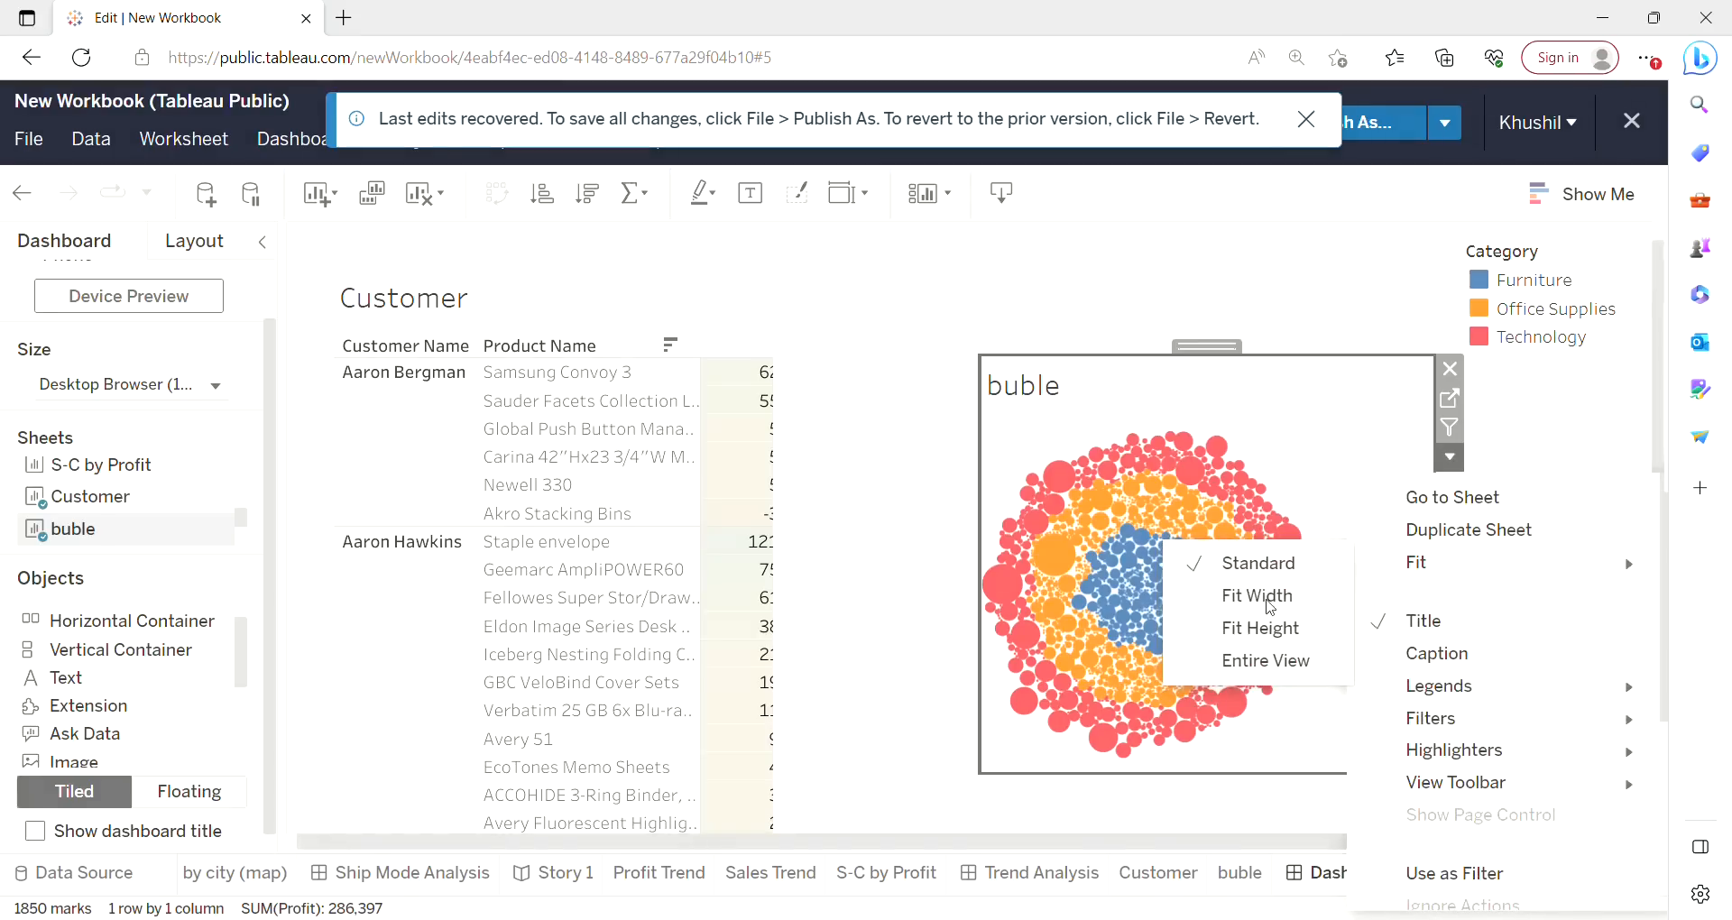
{"action": "left_click", "coordinate": [1264, 675]}
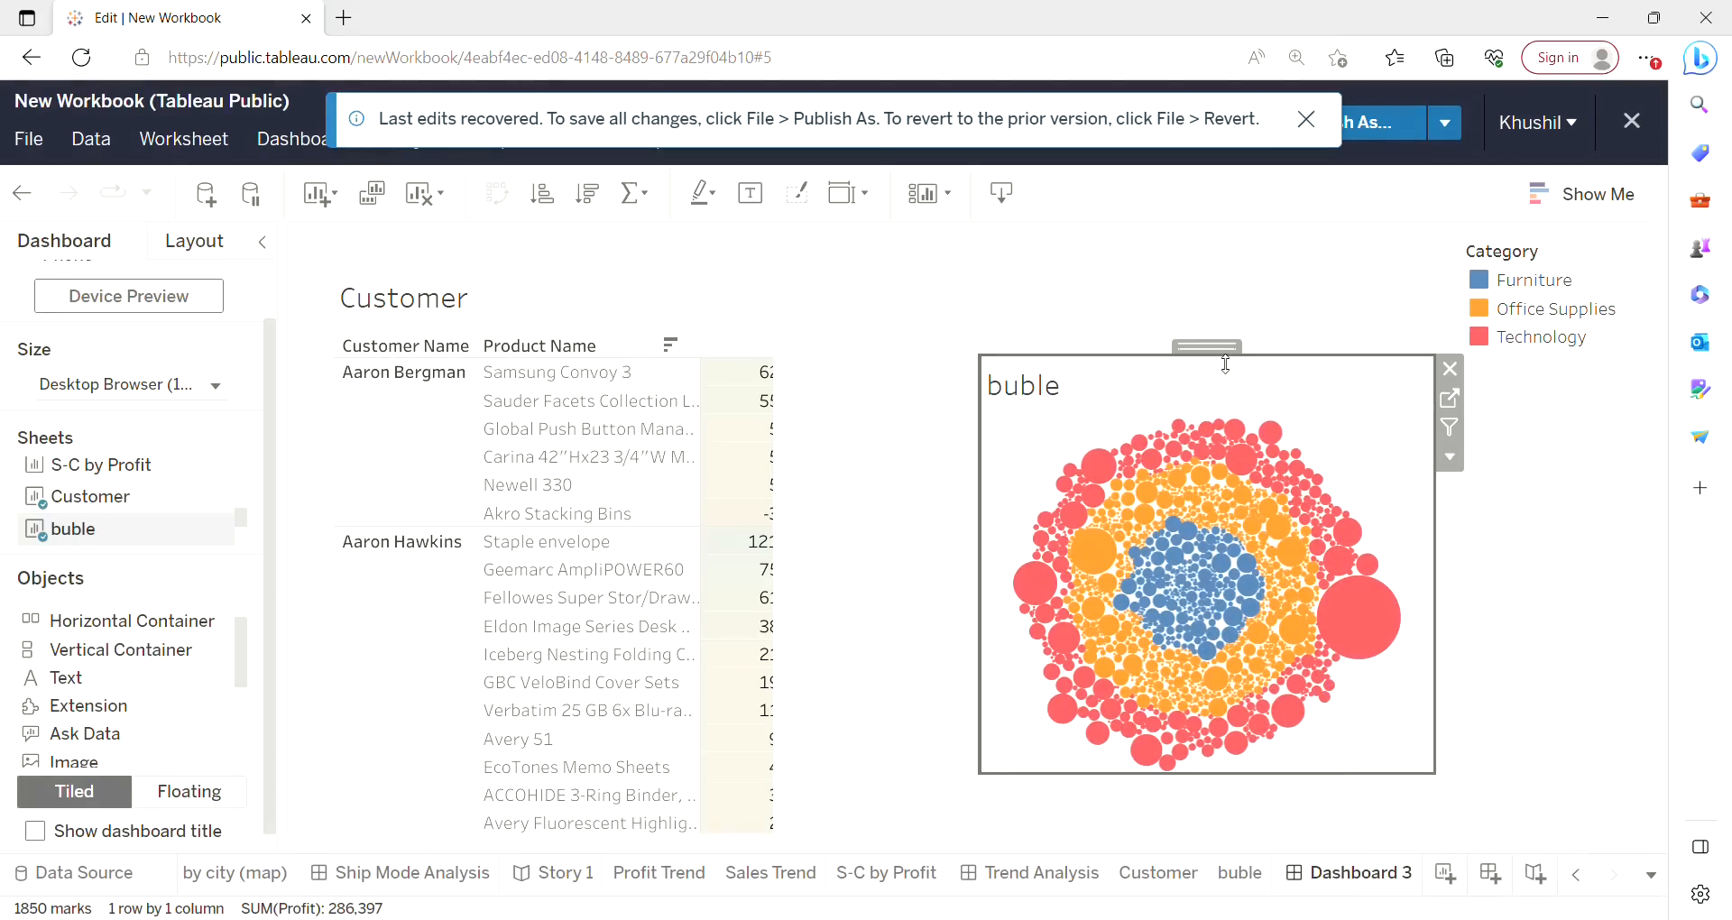
{"action": "left_click_drag", "start_coordinate": [1236, 358], "coordinate": [1240, 264]}
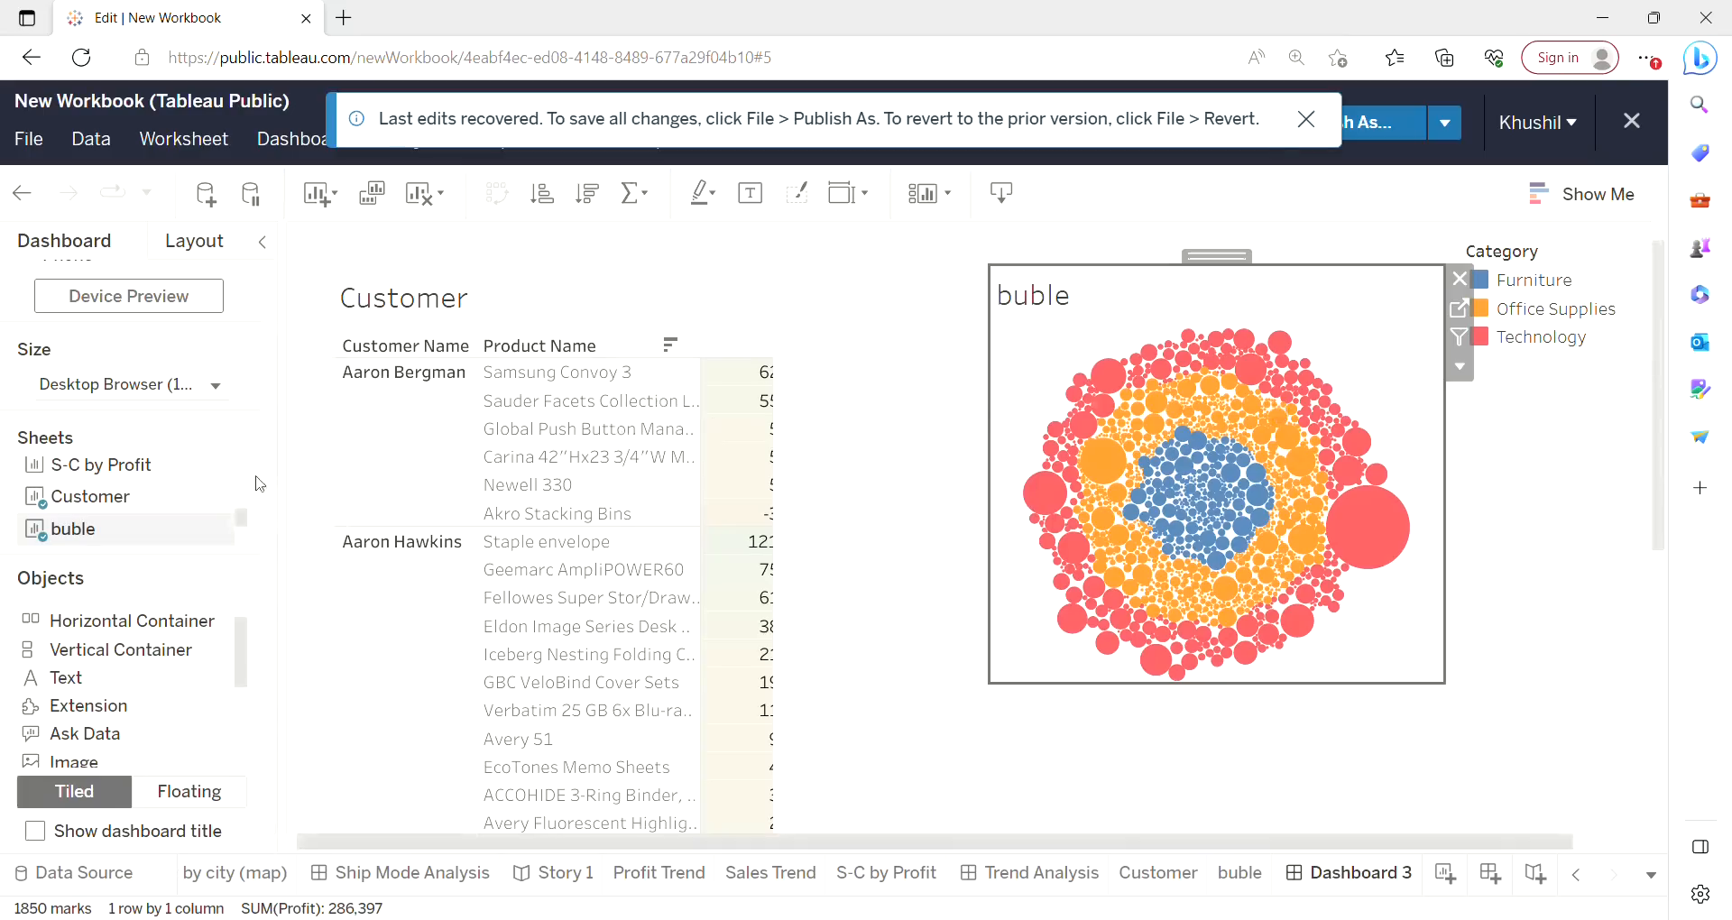
Add the Profit by city (map) sheet as a floating object and move it below the bubble chart.
{"action": "left_click_drag", "start_coordinate": [243, 529], "coordinate": [251, 508]}
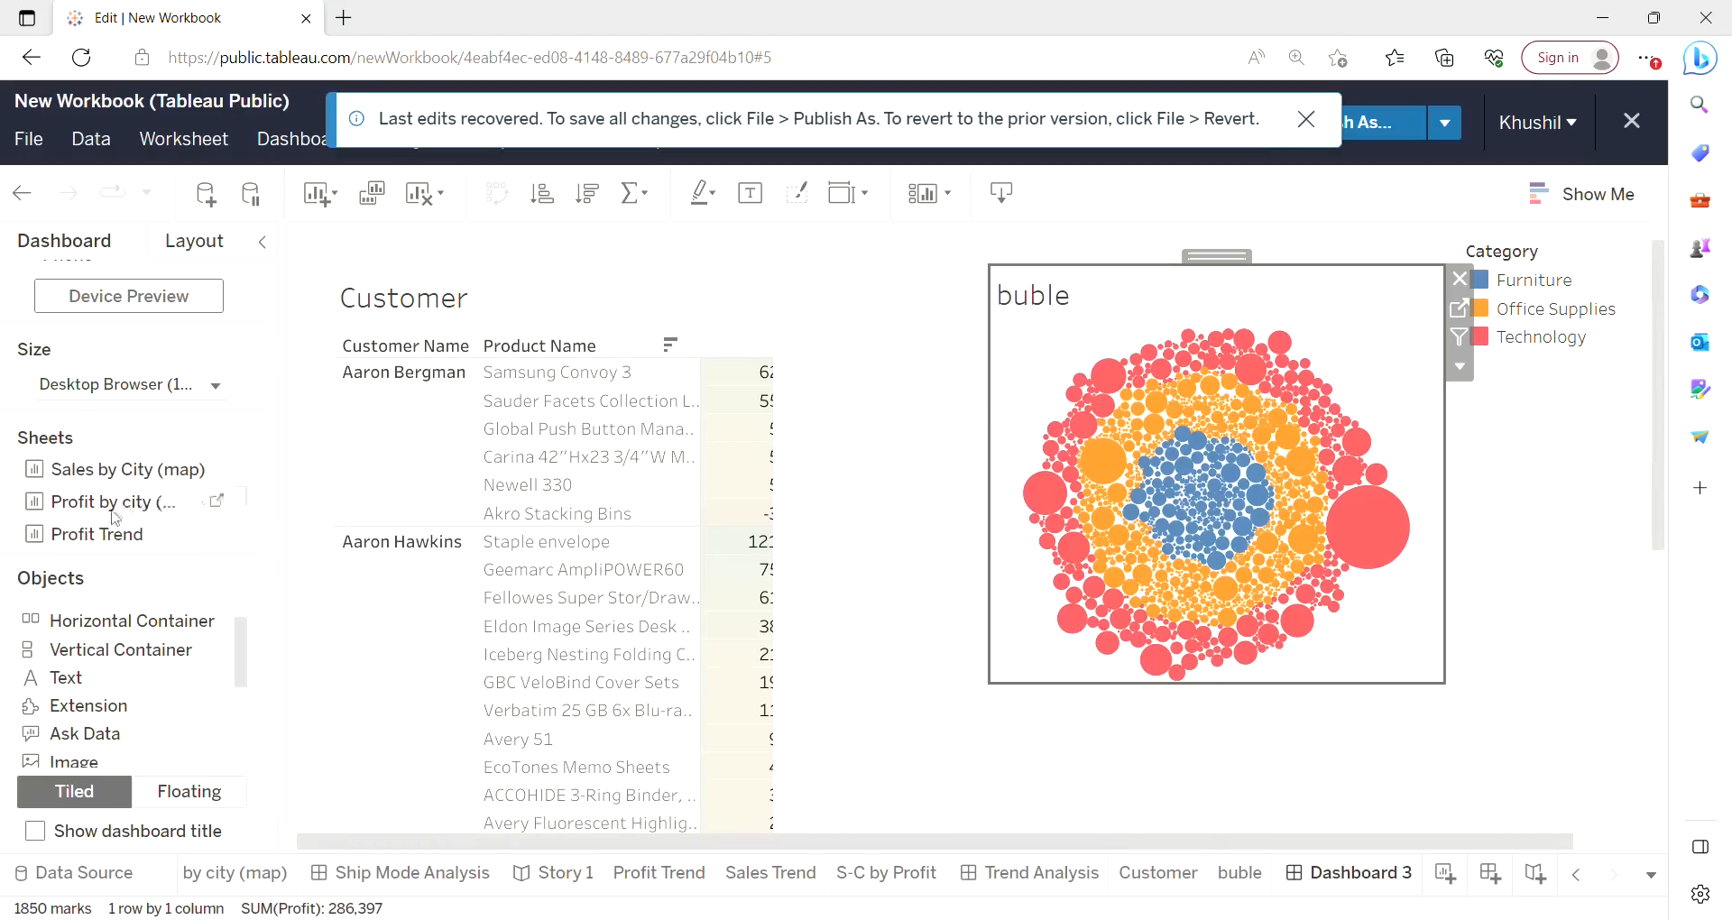
{"action": "left_click_drag", "start_coordinate": [115, 512], "coordinate": [1233, 835]}
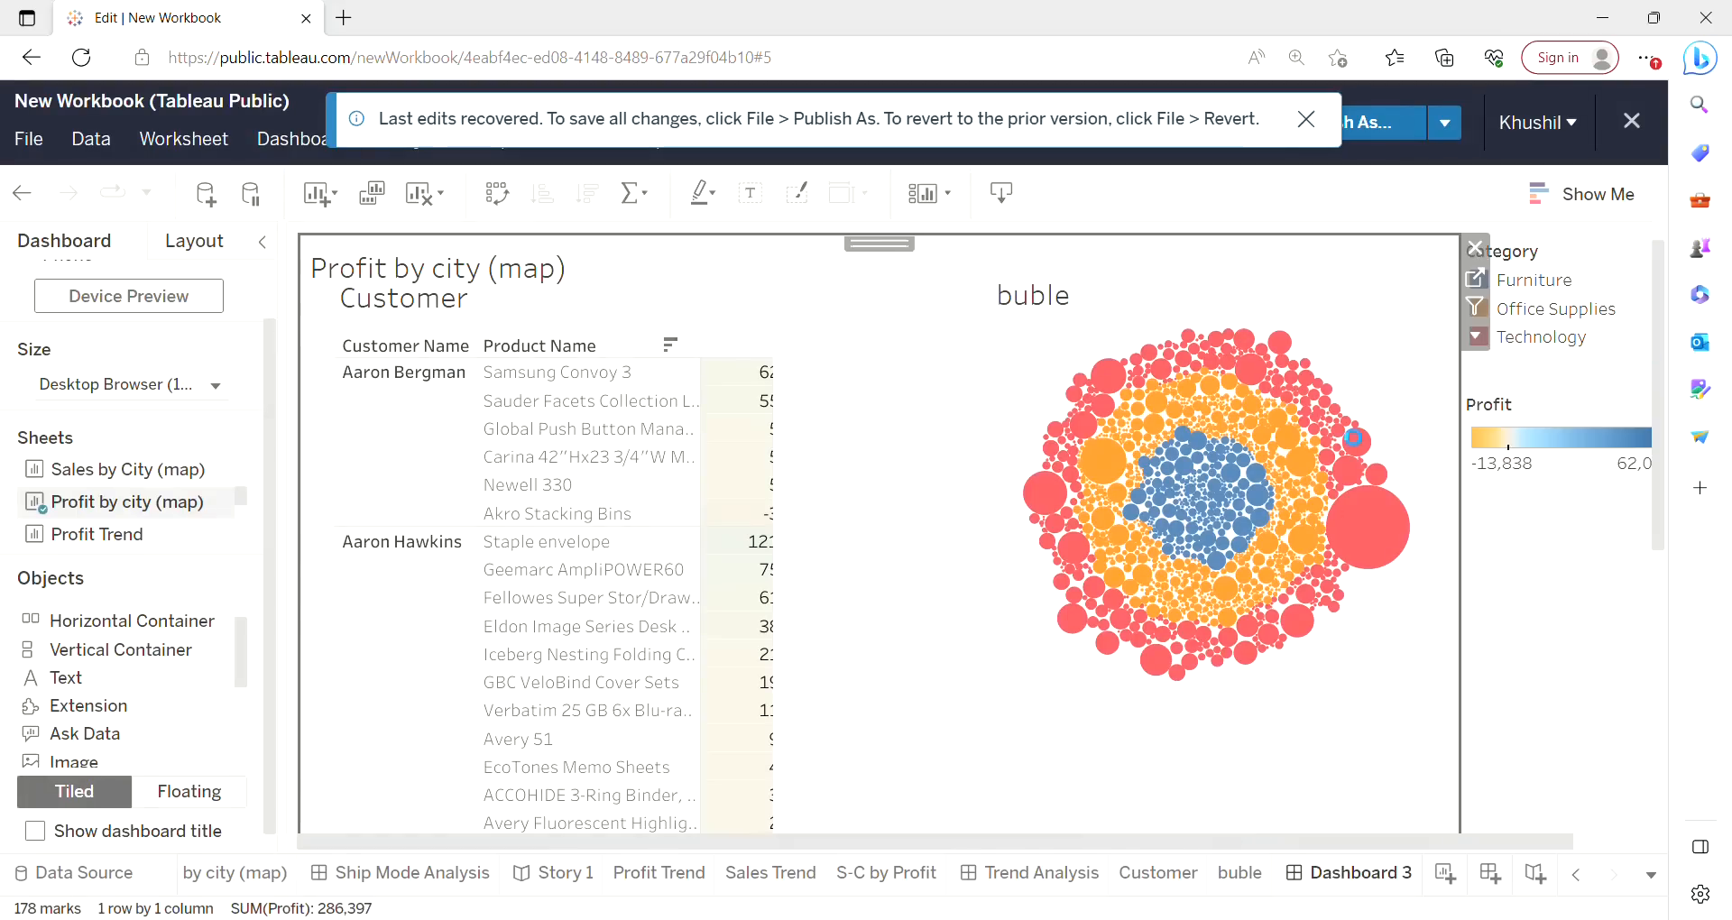
{"action": "left_click", "coordinate": [1477, 340]}
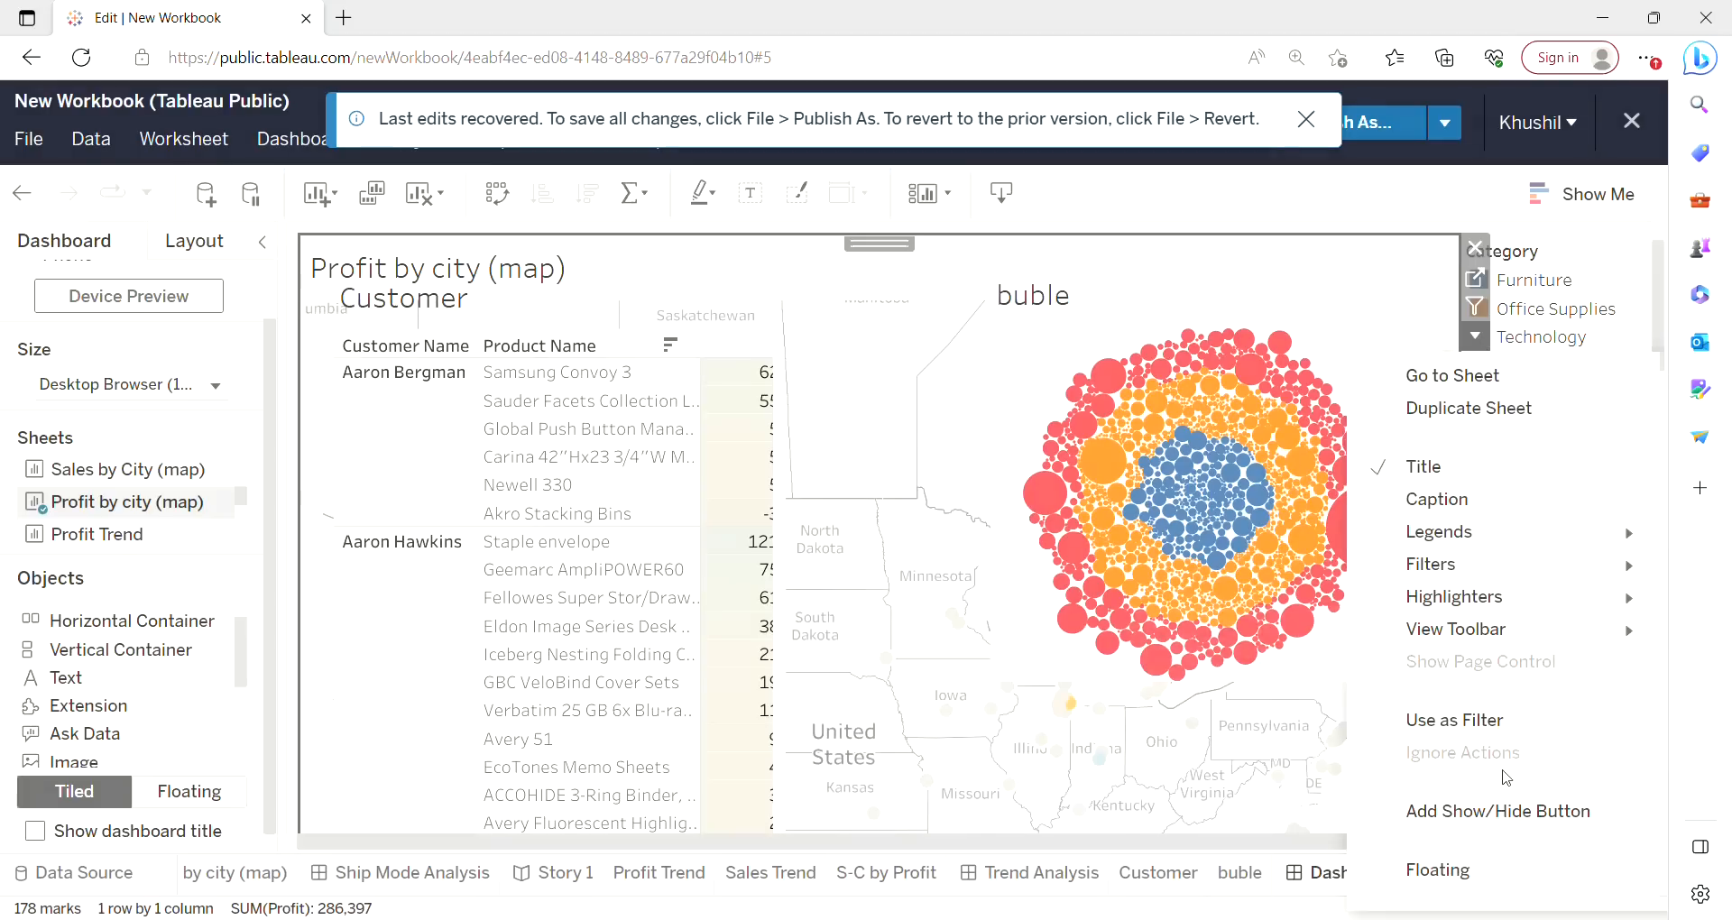
{"action": "left_click", "coordinate": [1454, 869]}
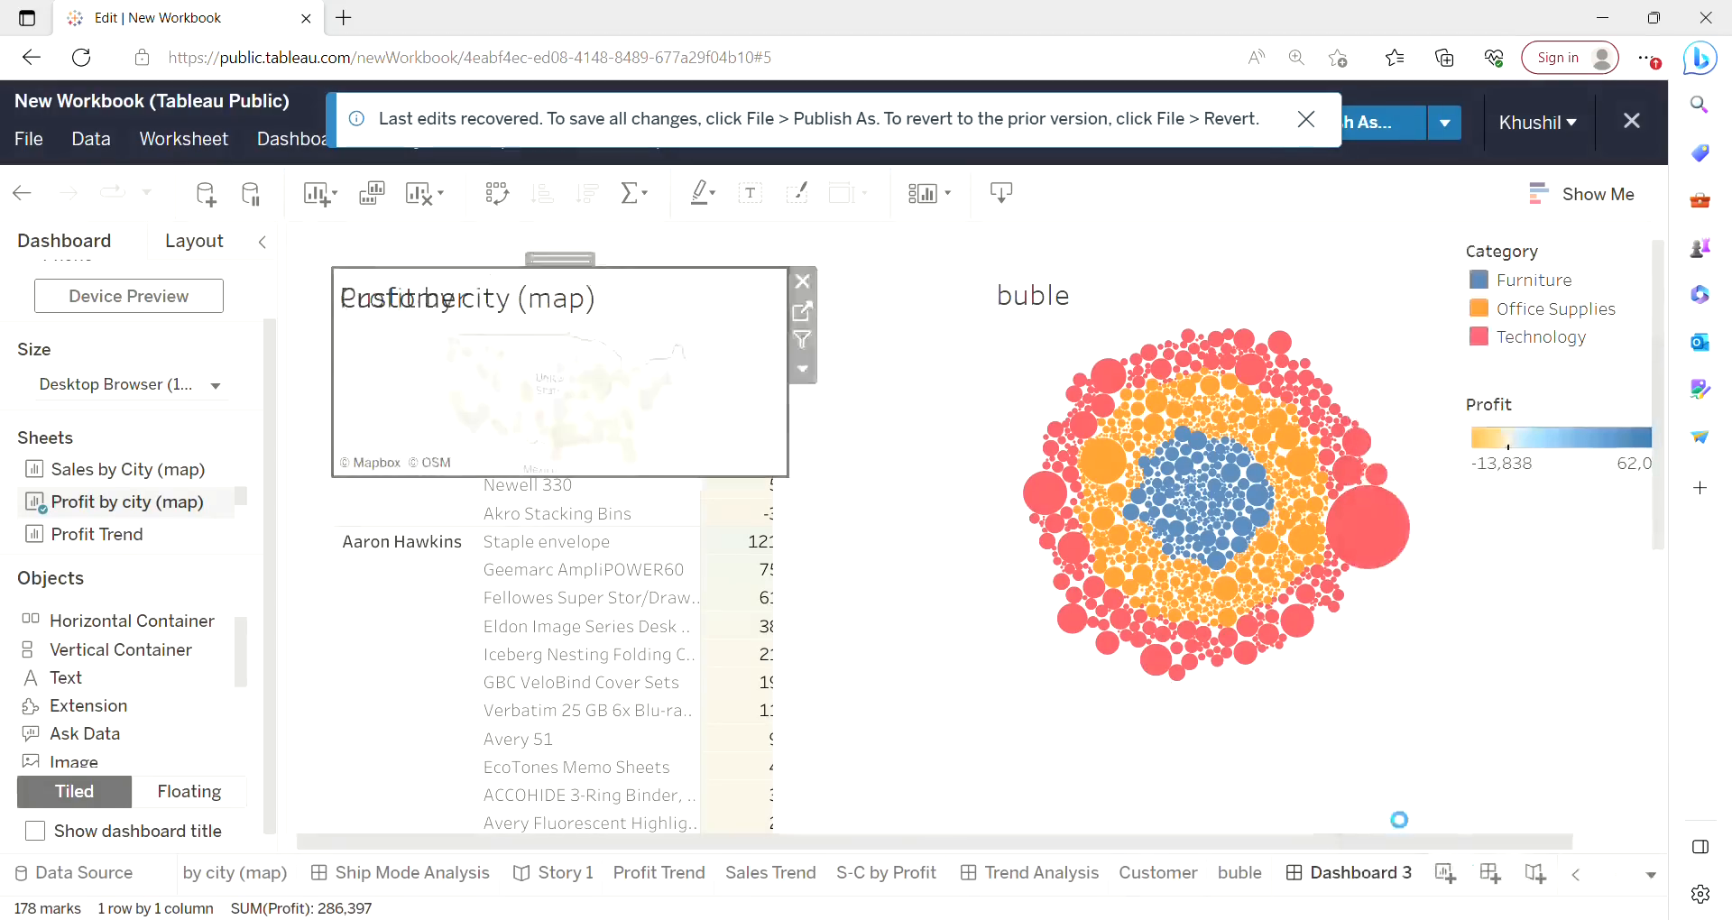
{"action": "left_click_drag", "start_coordinate": [566, 268], "coordinate": [1221, 780]}
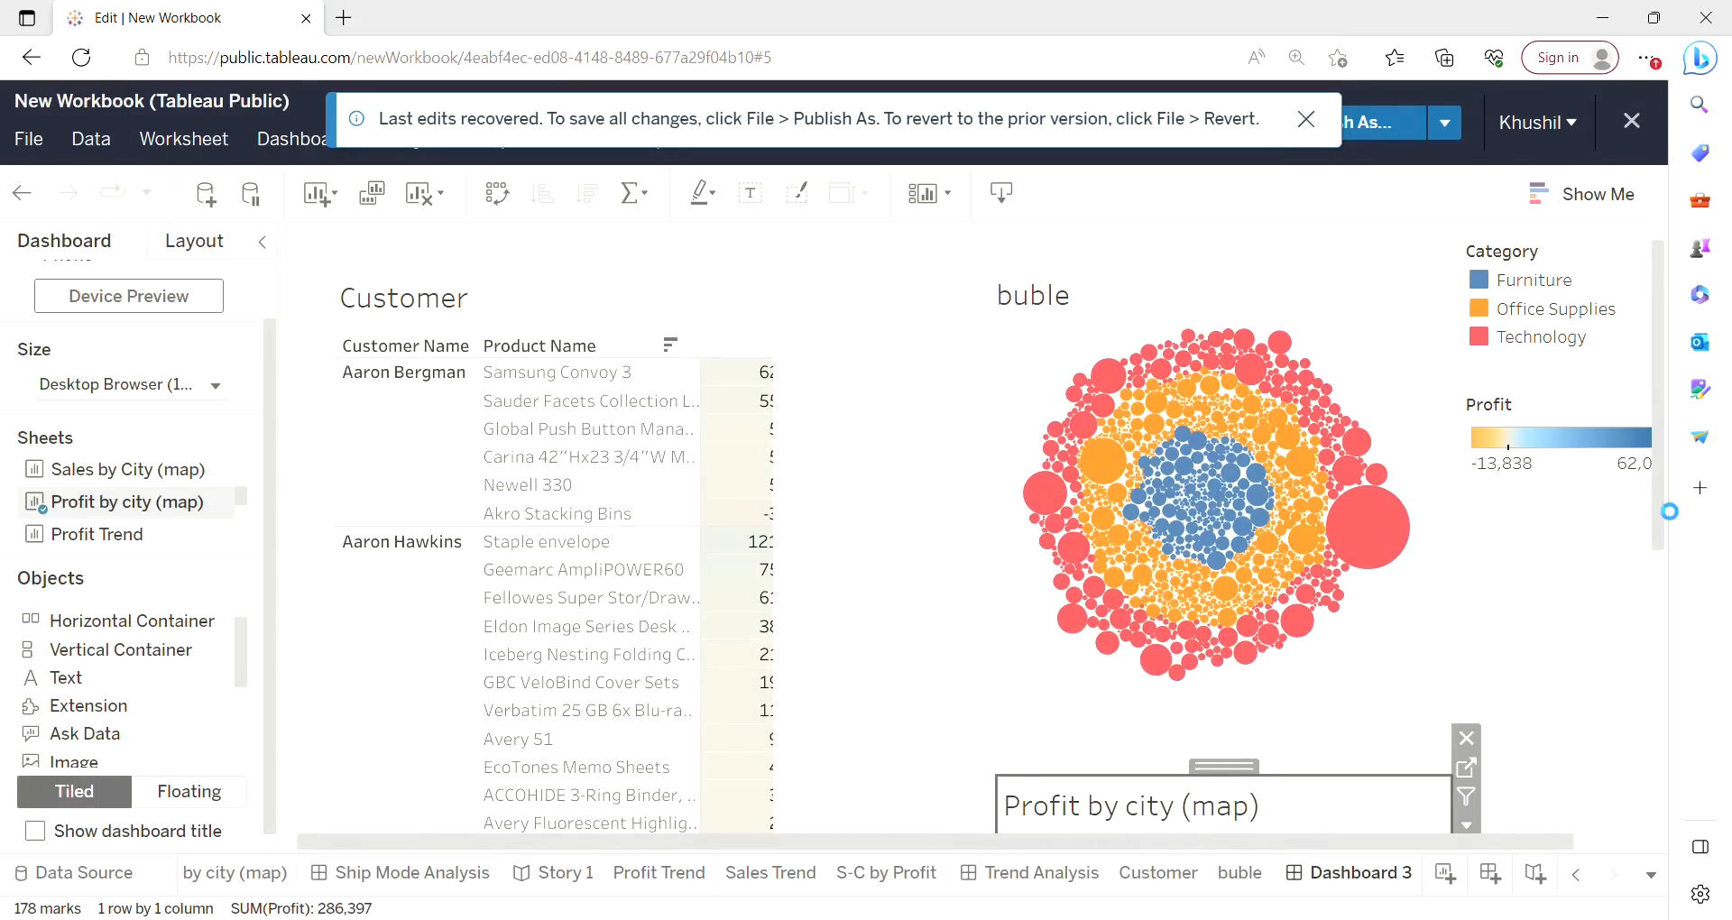
Enlarge the floating Profit by city (map) object downward and widen it to the right edge.
{"action": "scroll", "coordinate": [1190, 590], "scroll_direction": "down", "scroll_amount": 5}
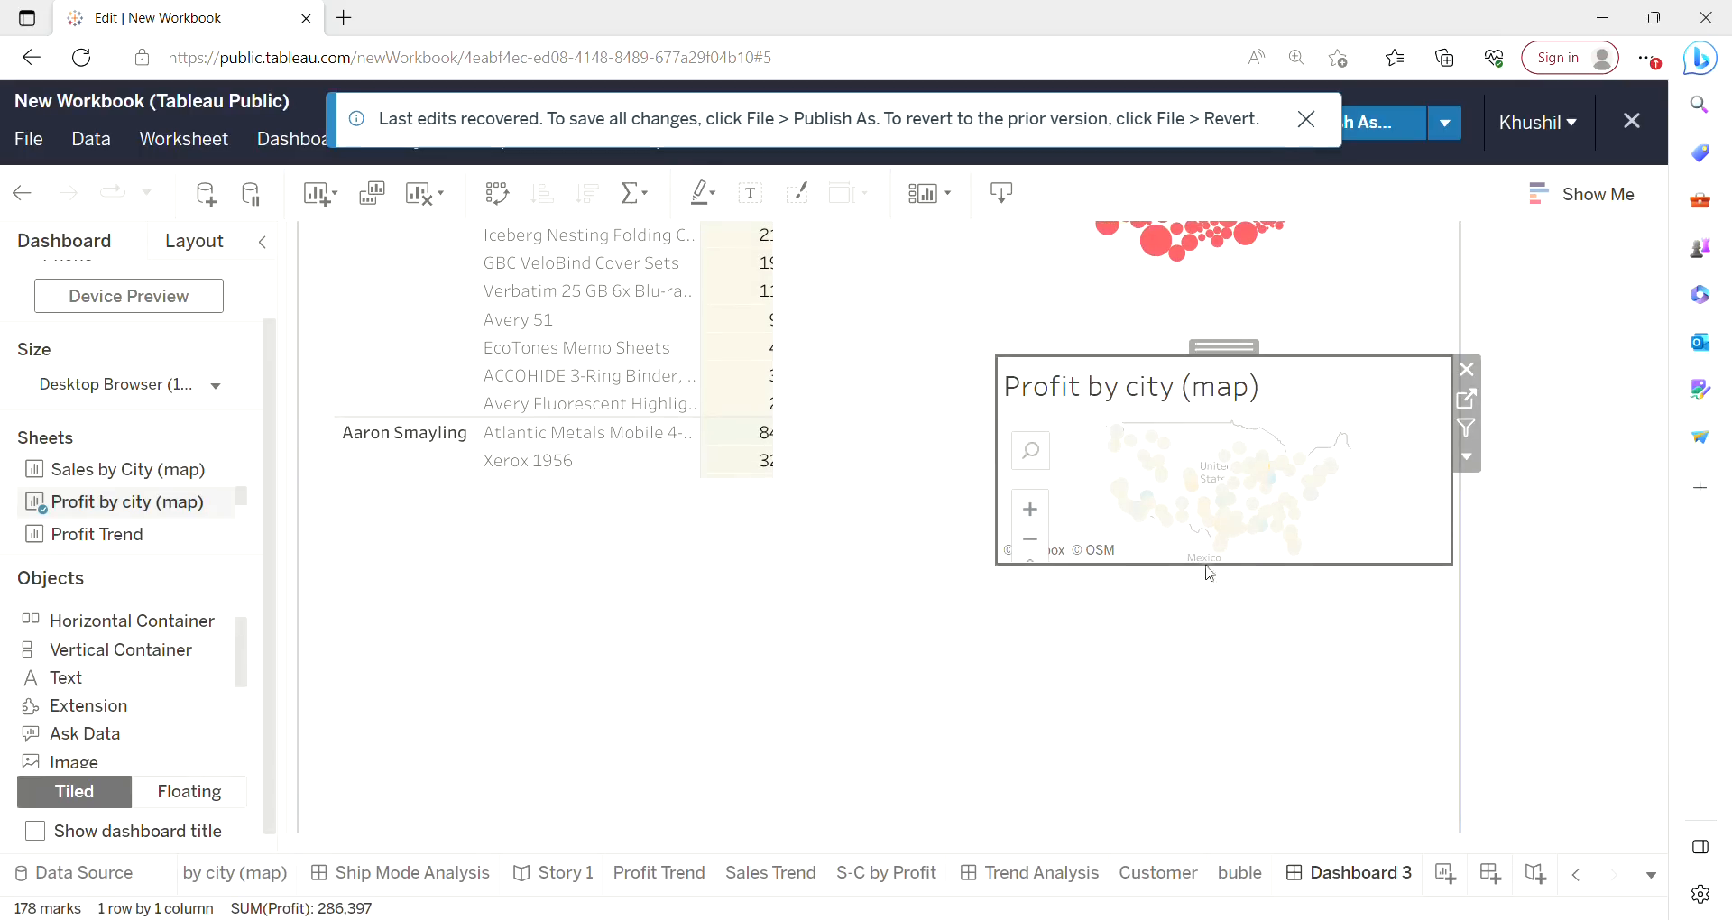
{"action": "left_click_drag", "start_coordinate": [1210, 570], "coordinate": [1238, 828]}
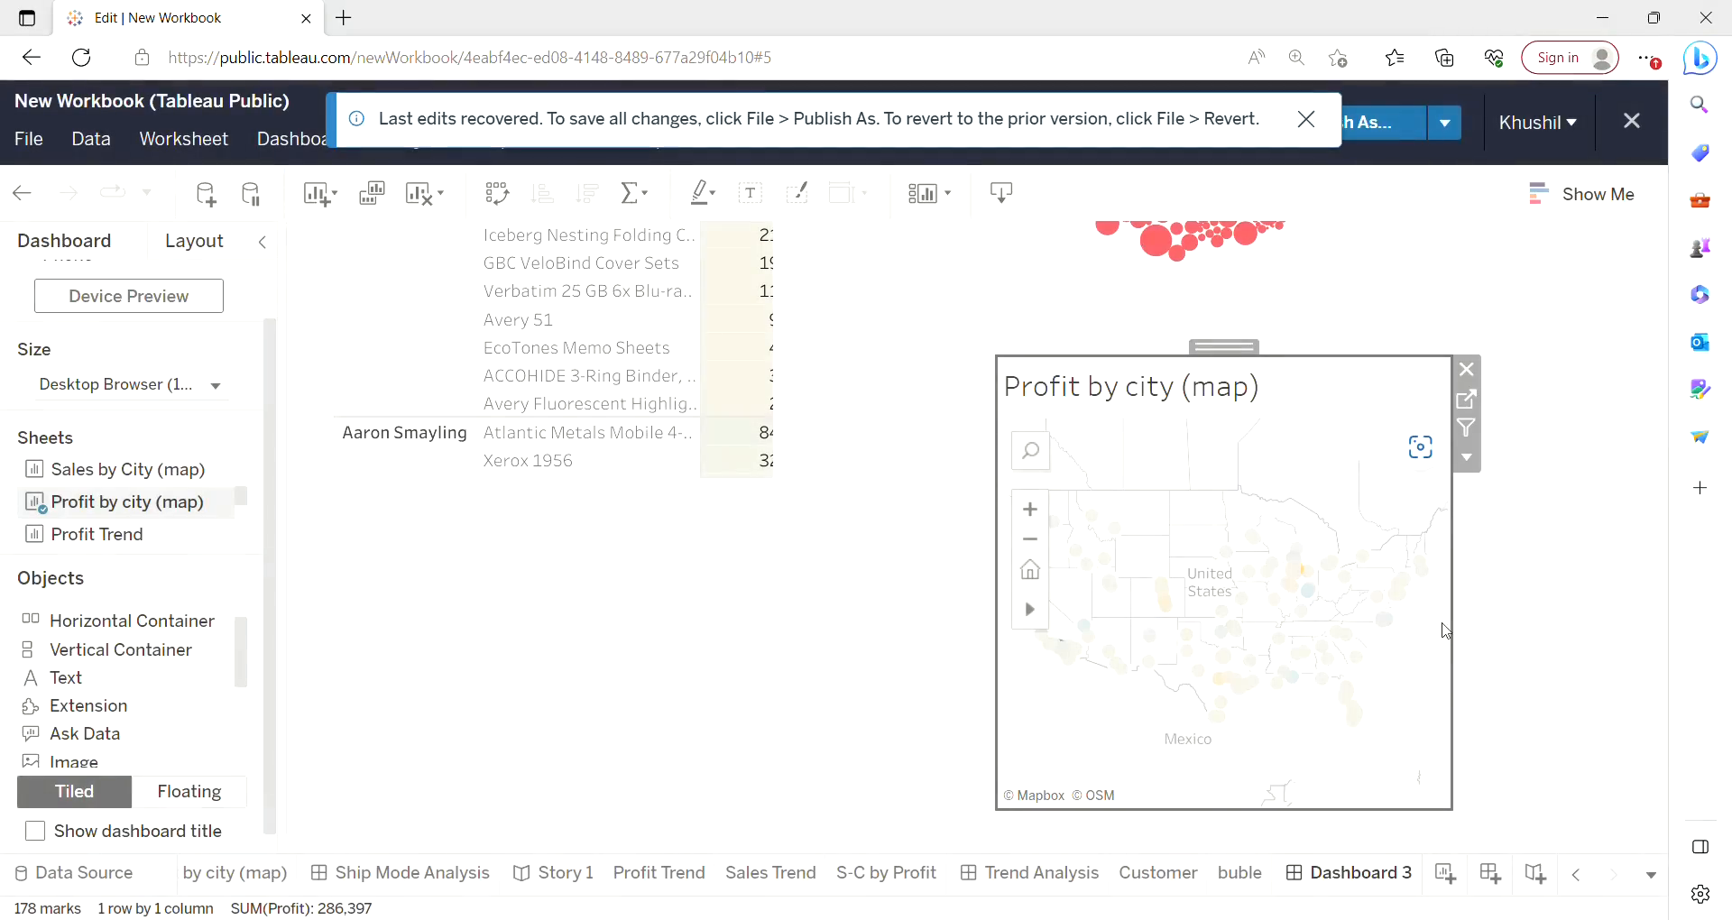
{"action": "left_click_drag", "start_coordinate": [1459, 628], "coordinate": [1622, 628]}
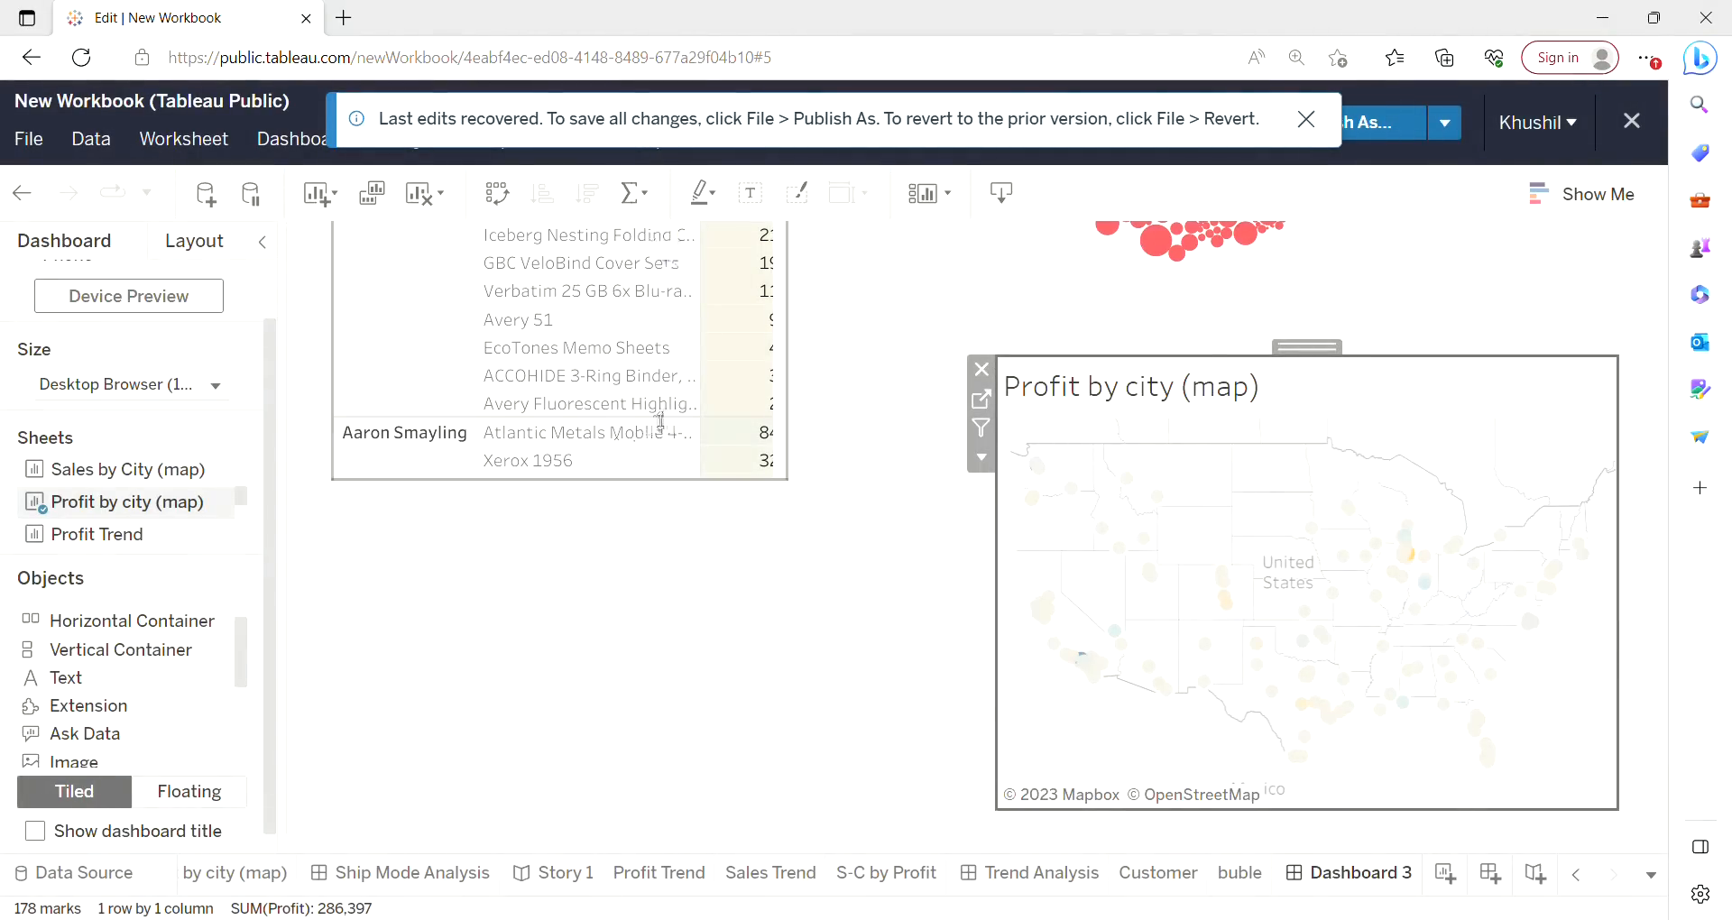
Lengthen the floating Customer table so it extends to the bottom of the dashboard.
{"action": "left_click", "coordinate": [638, 480]}
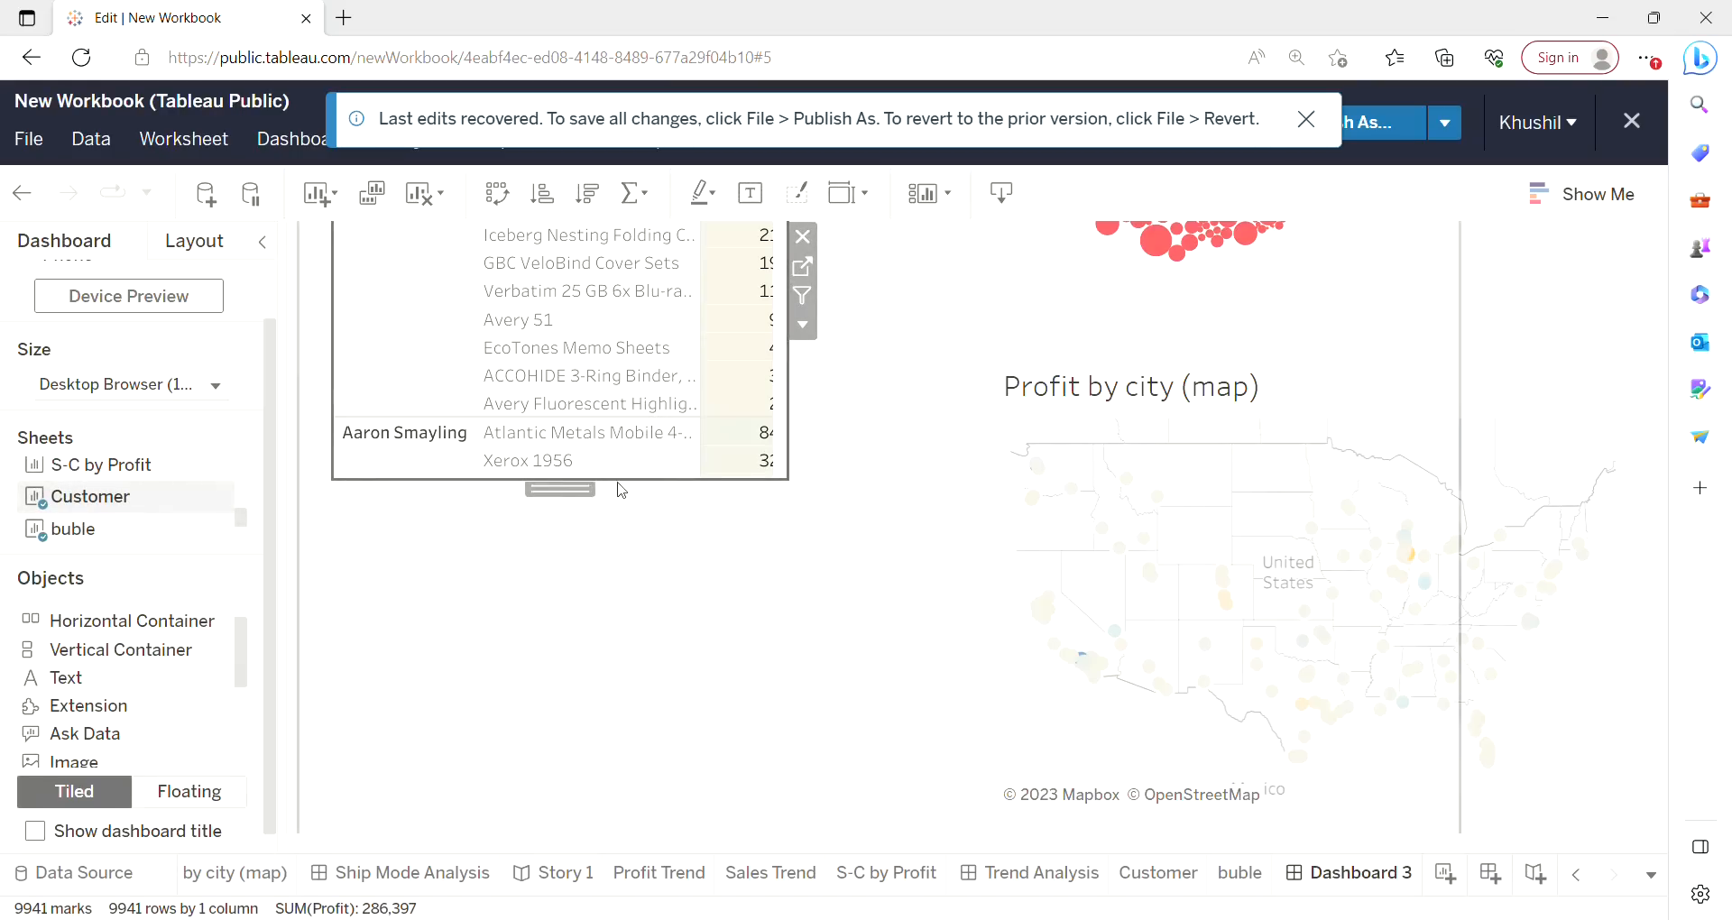
{"action": "left_click_drag", "start_coordinate": [621, 487], "coordinate": [617, 828]}
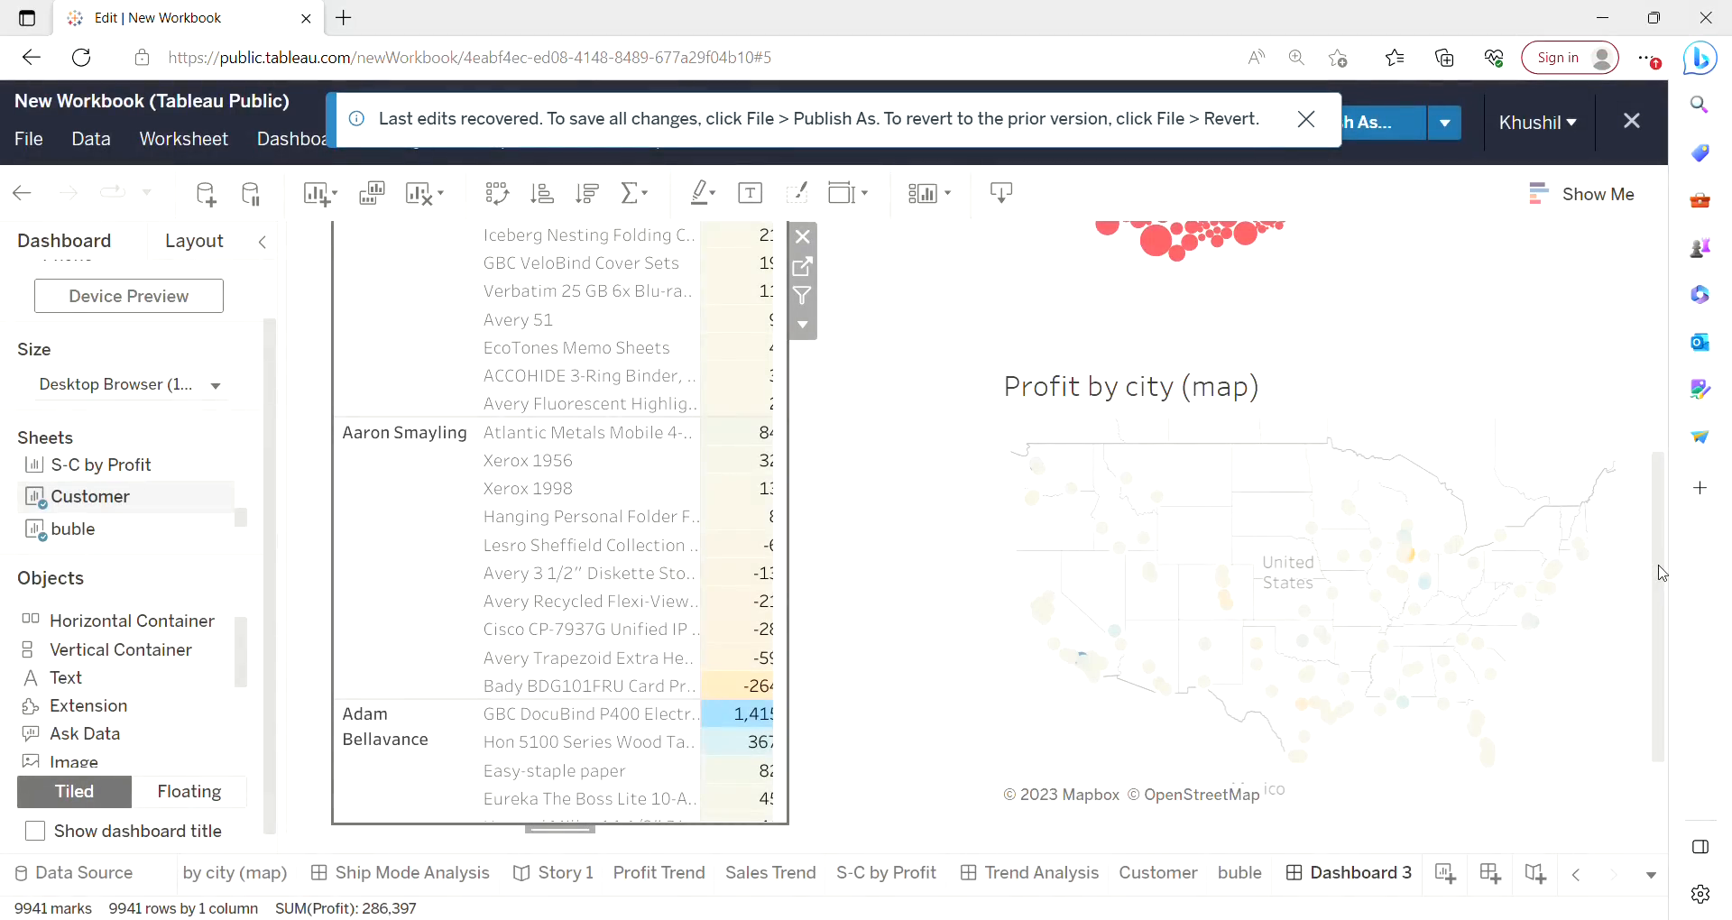
{"action": "scroll", "coordinate": [1661, 572], "scroll_direction": "up", "scroll_amount": 5}
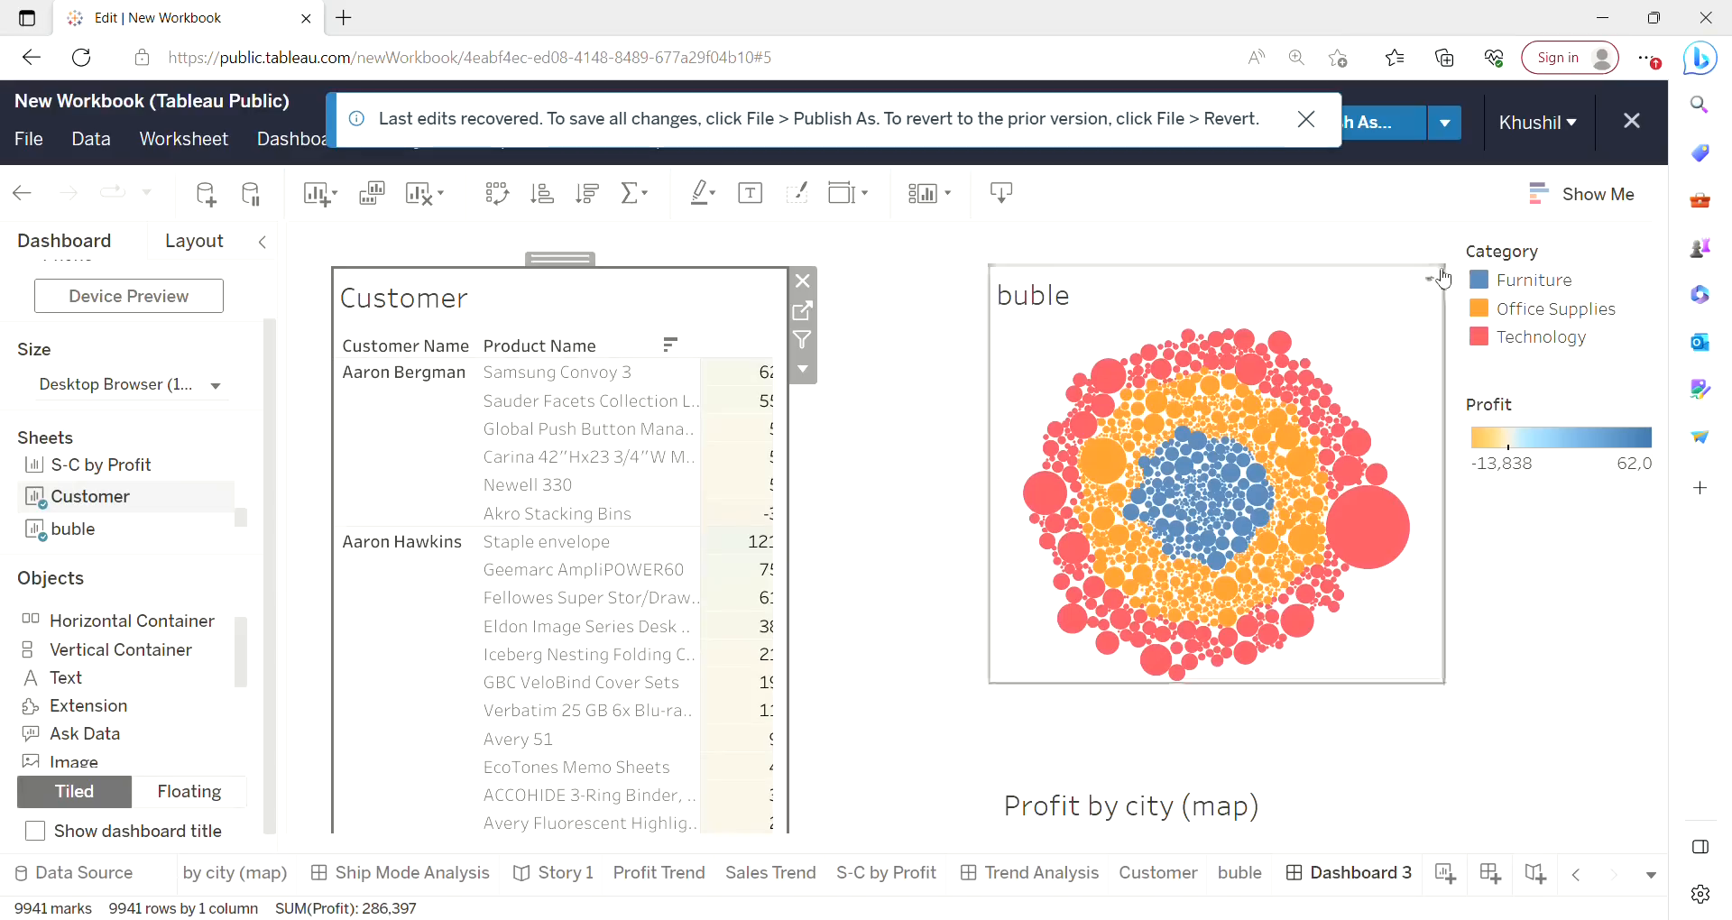
Remove the Profit color legend beside the bubble chart.
{"action": "left_click", "coordinate": [1073, 366]}
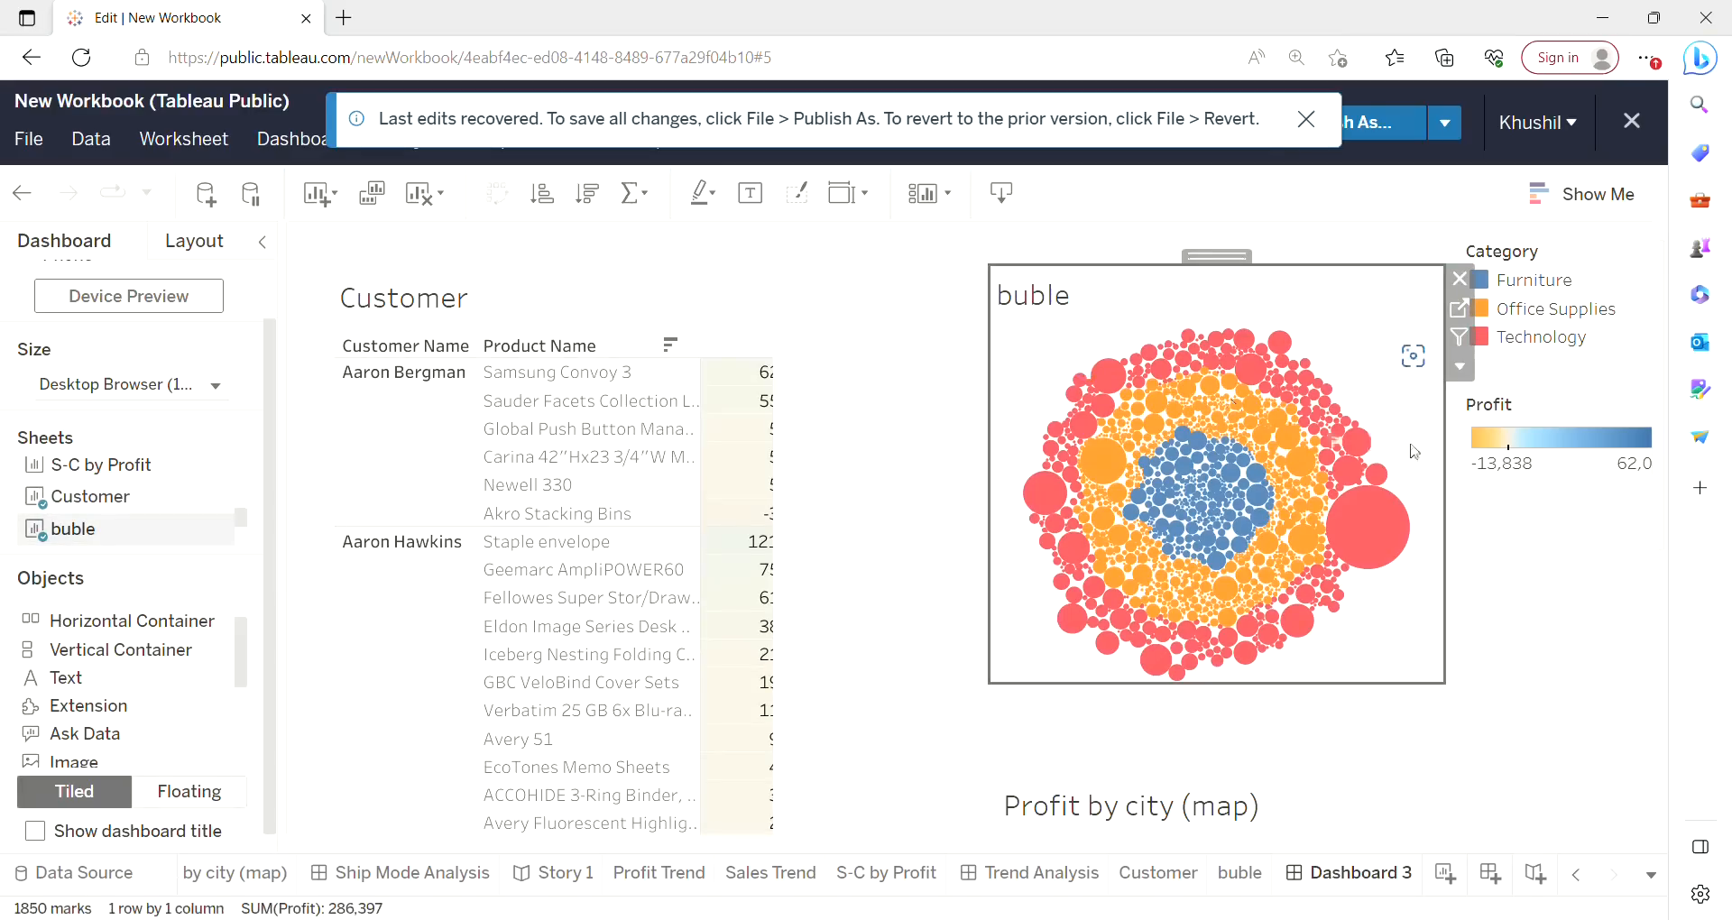
{"action": "left_click", "coordinate": [1532, 460]}
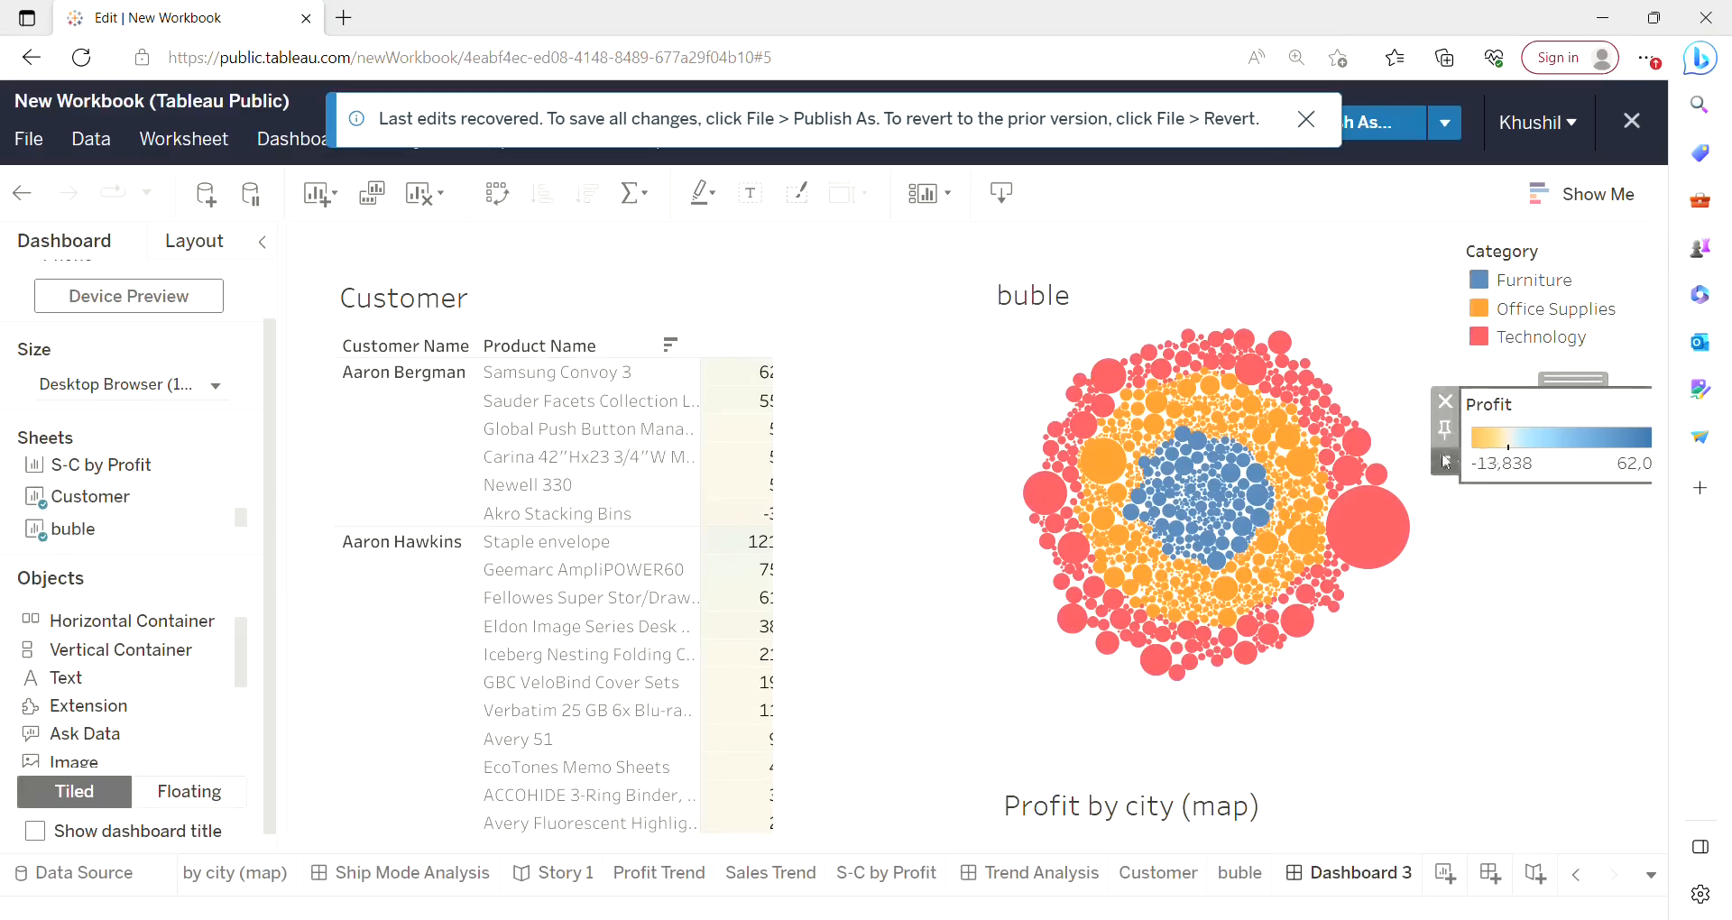
{"action": "left_click", "coordinate": [1448, 402]}
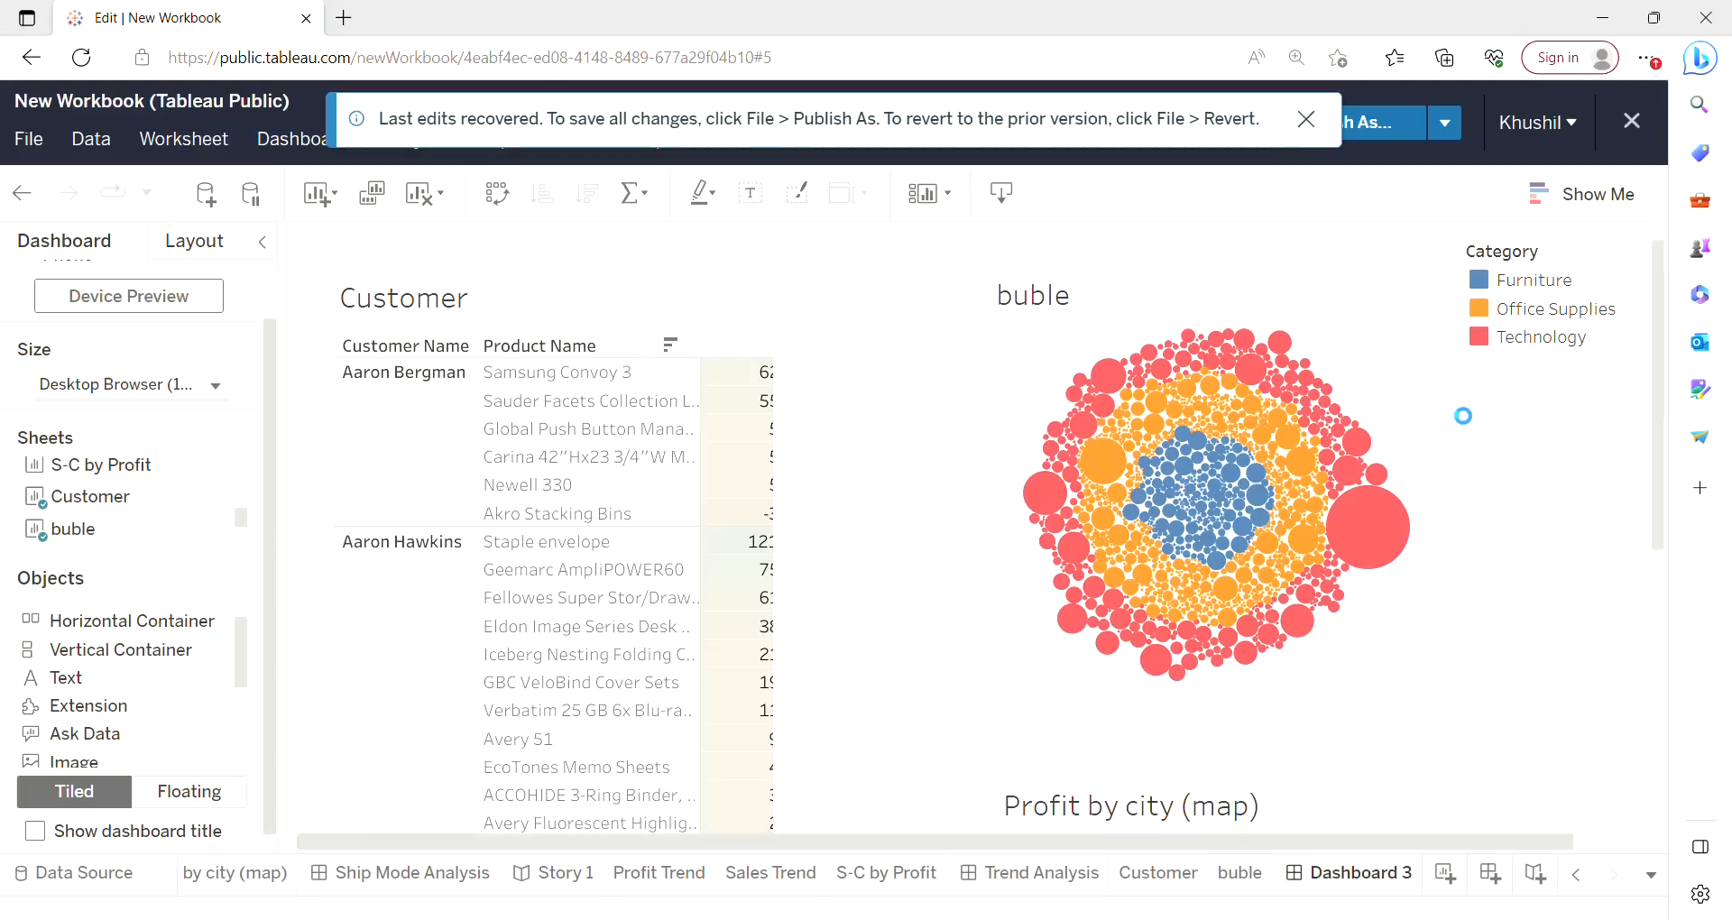
Select the largest Technology bubble to filter the Customer table to that product.
{"action": "left_click", "coordinate": [1055, 362]}
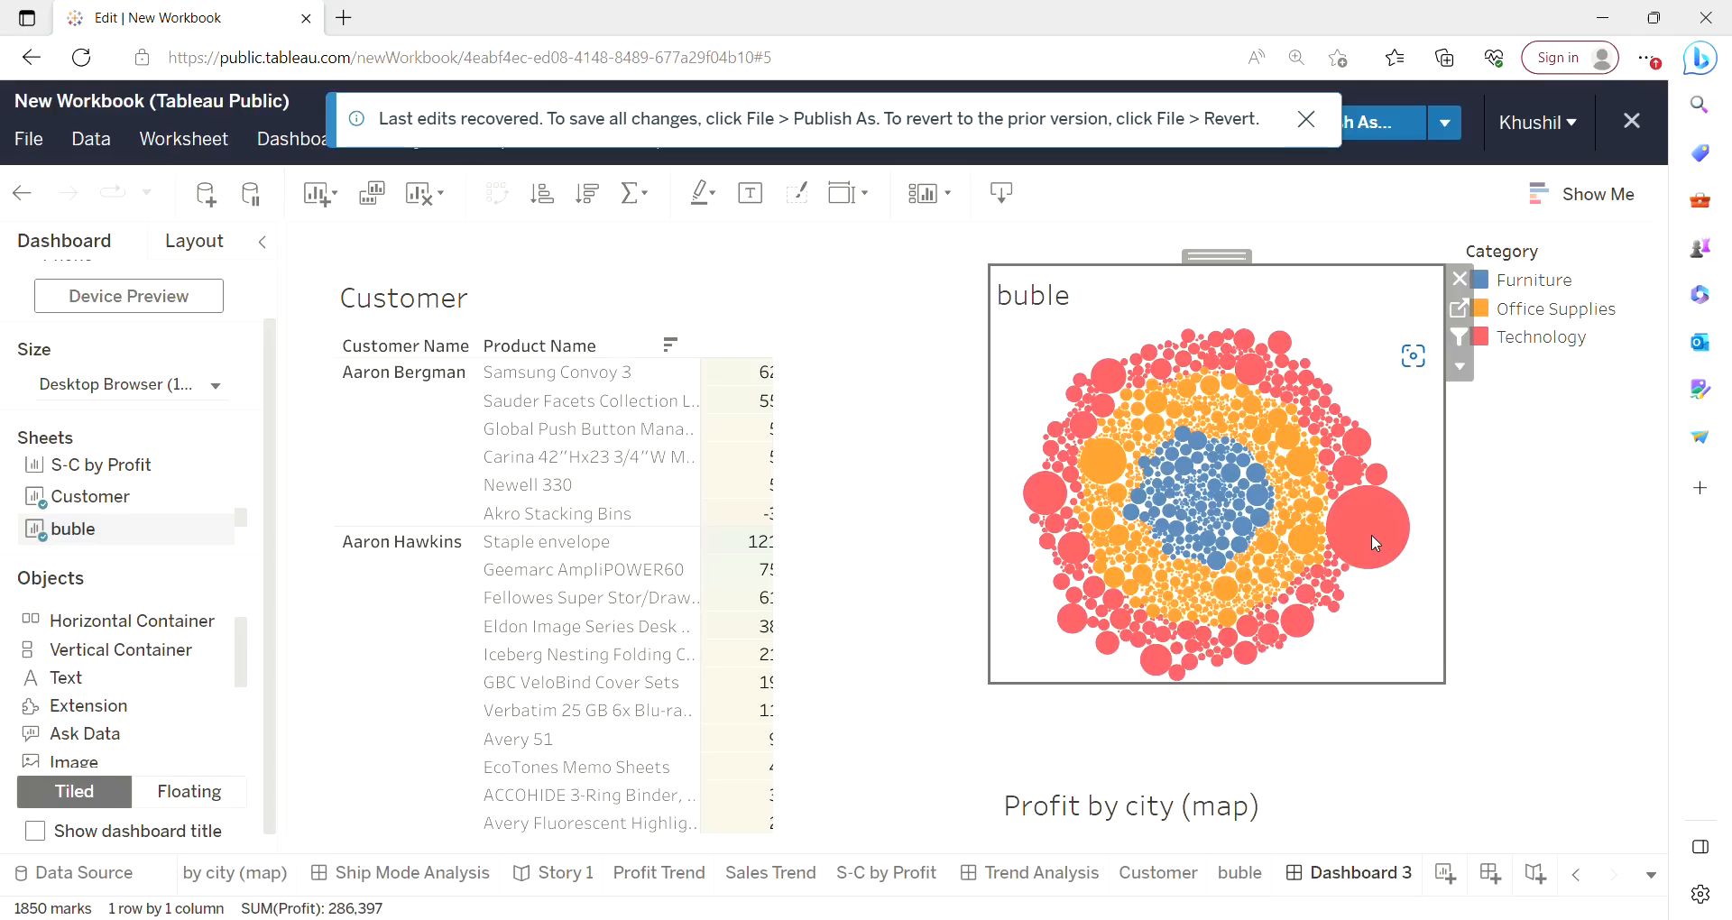
{"action": "mouse_move", "coordinate": [1371, 534]}
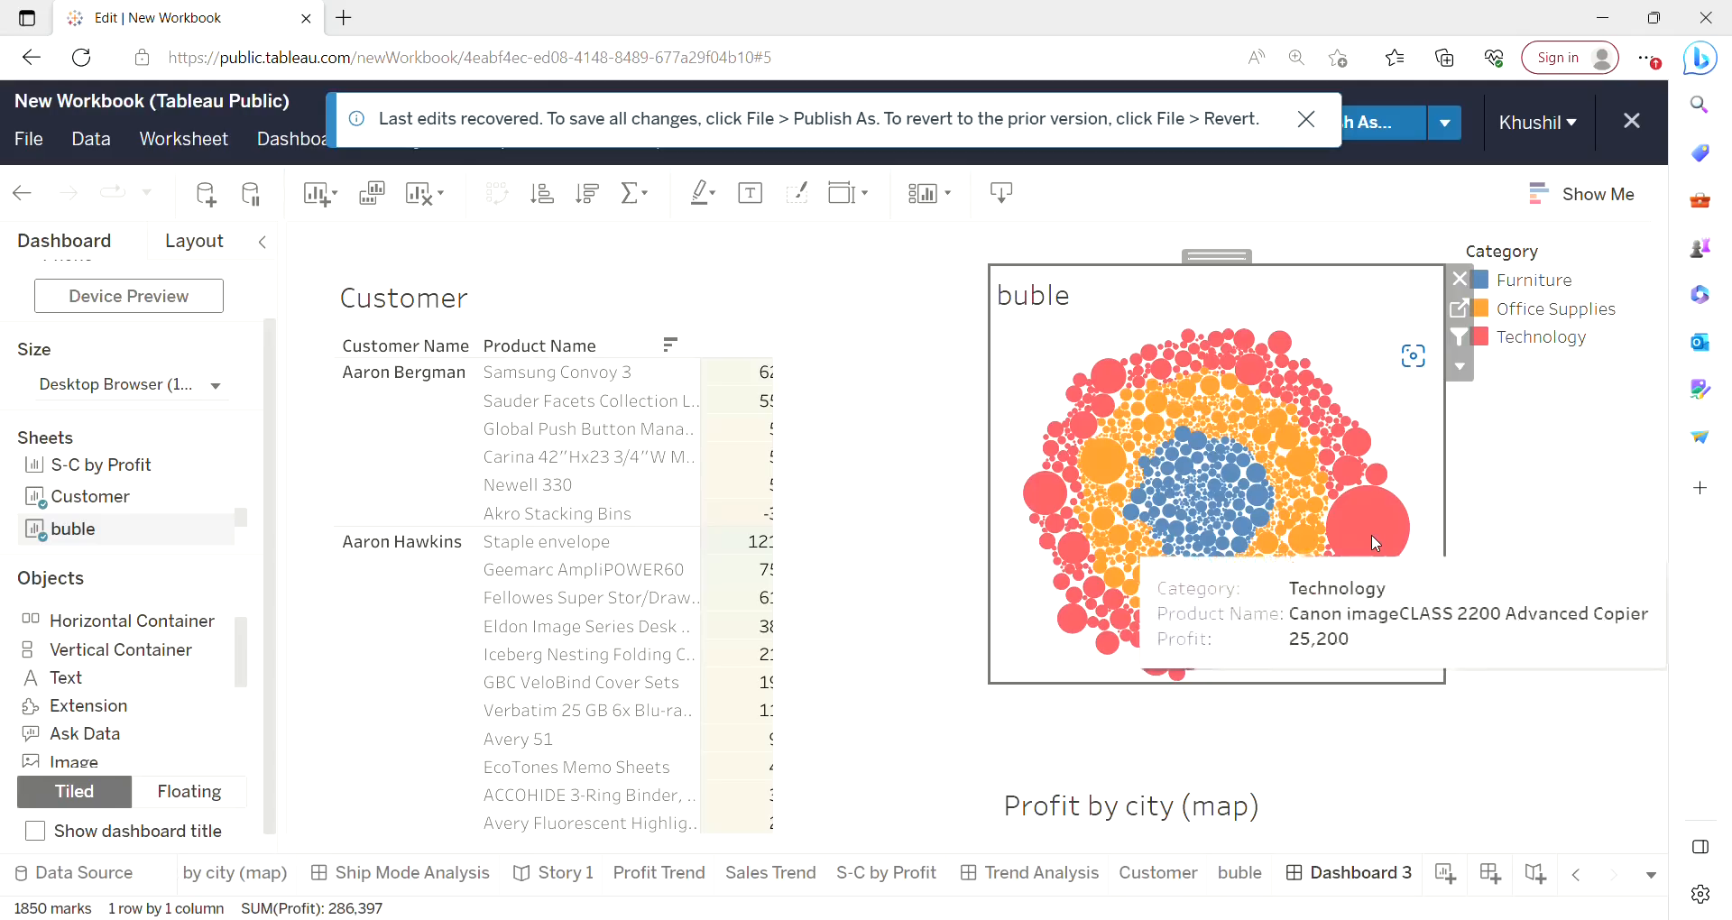
{"action": "left_click", "coordinate": [1388, 550]}
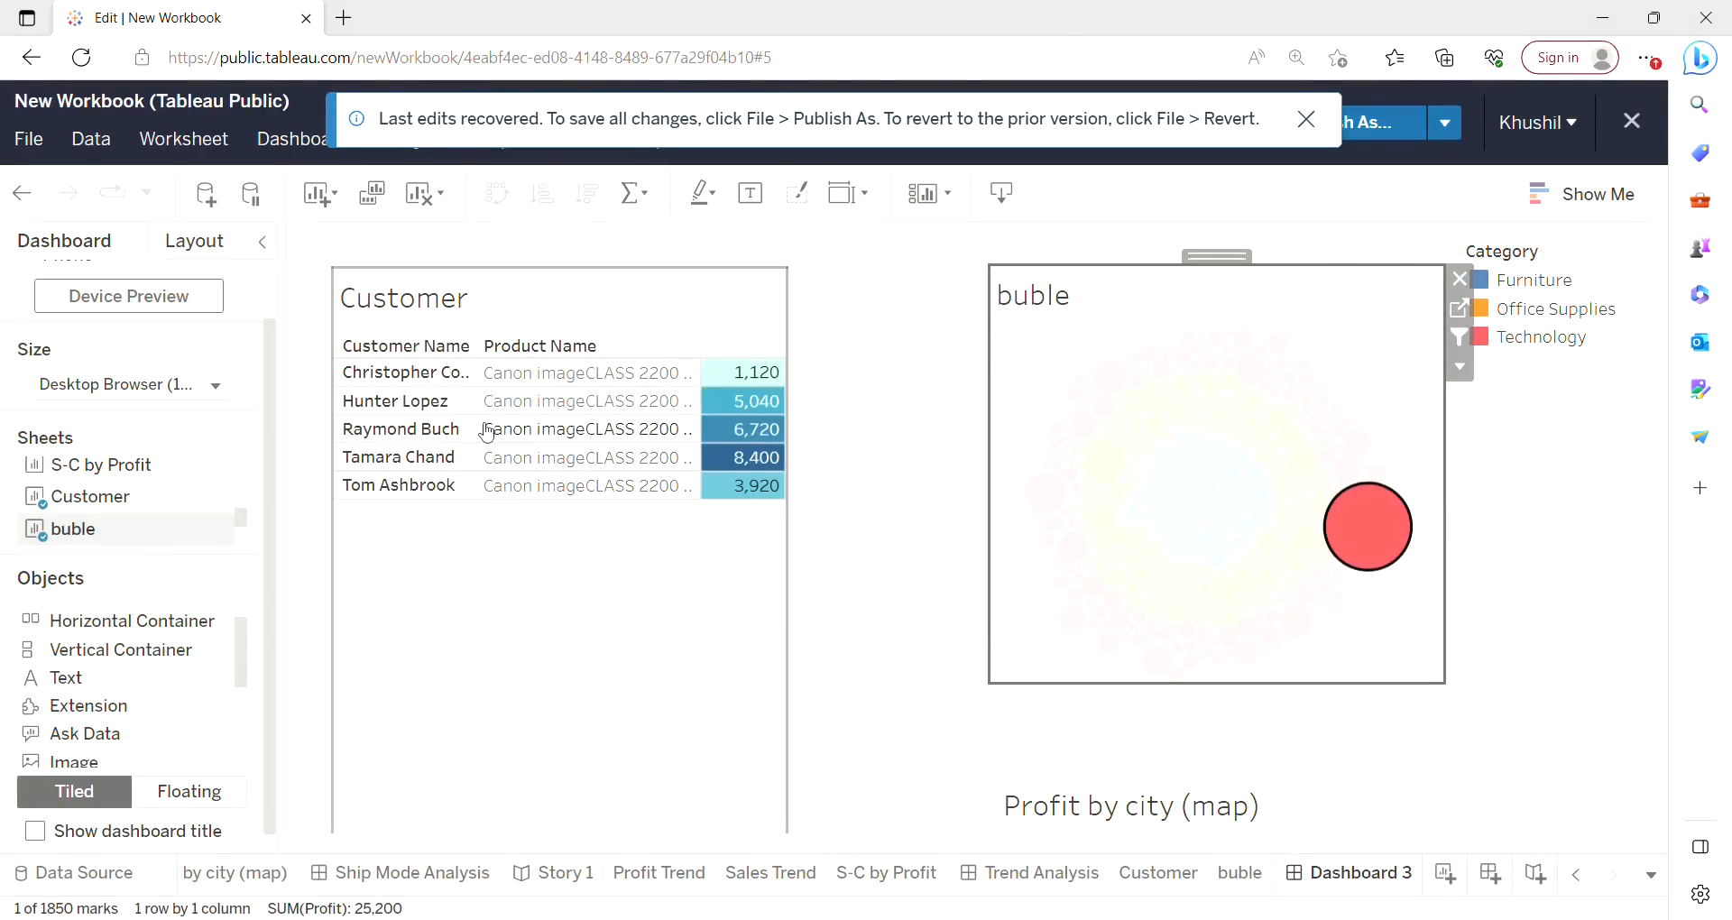
{"action": "mouse_move", "coordinate": [707, 381]}
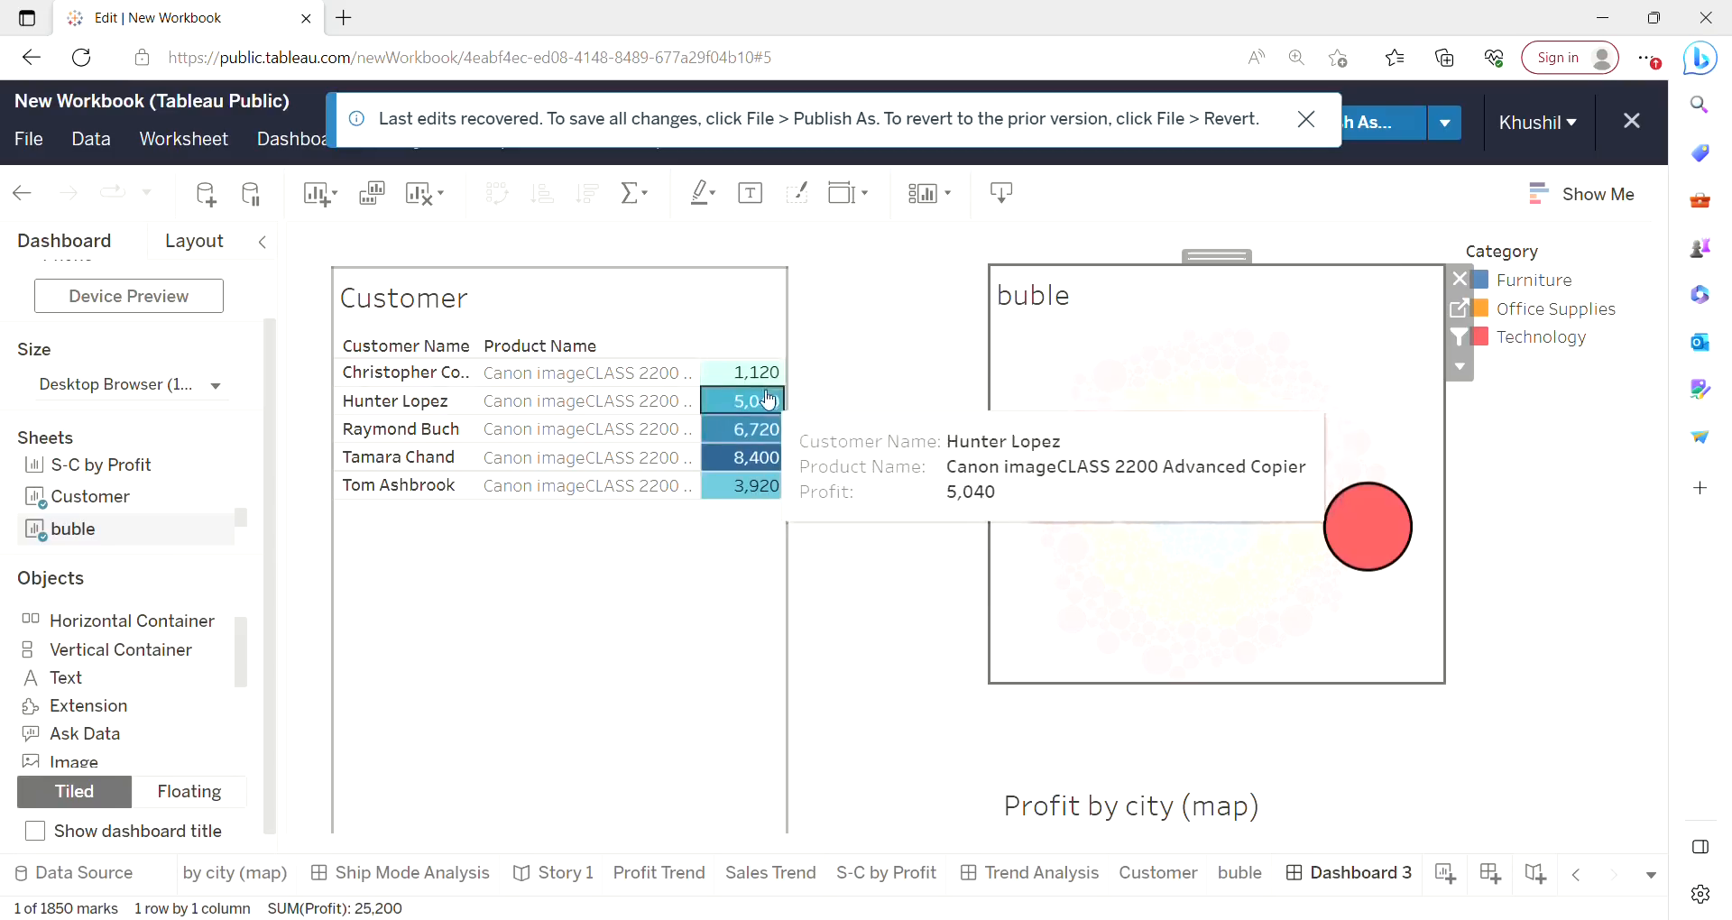
{"action": "left_click", "coordinate": [728, 343]}
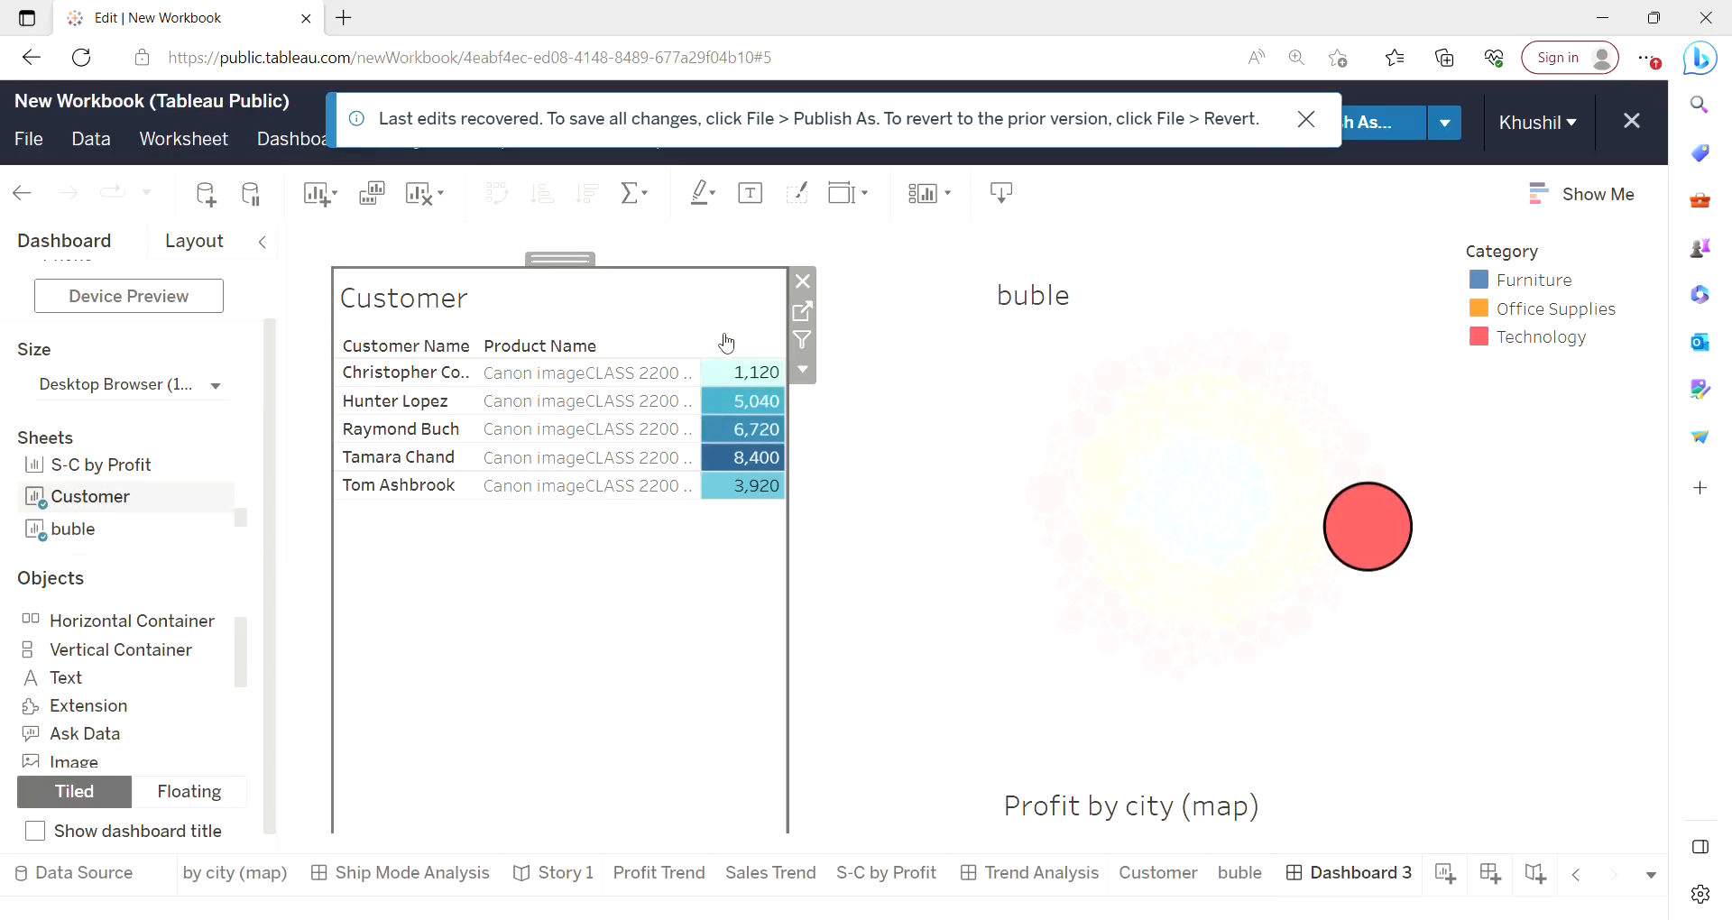
{"action": "left_click", "coordinate": [804, 375]}
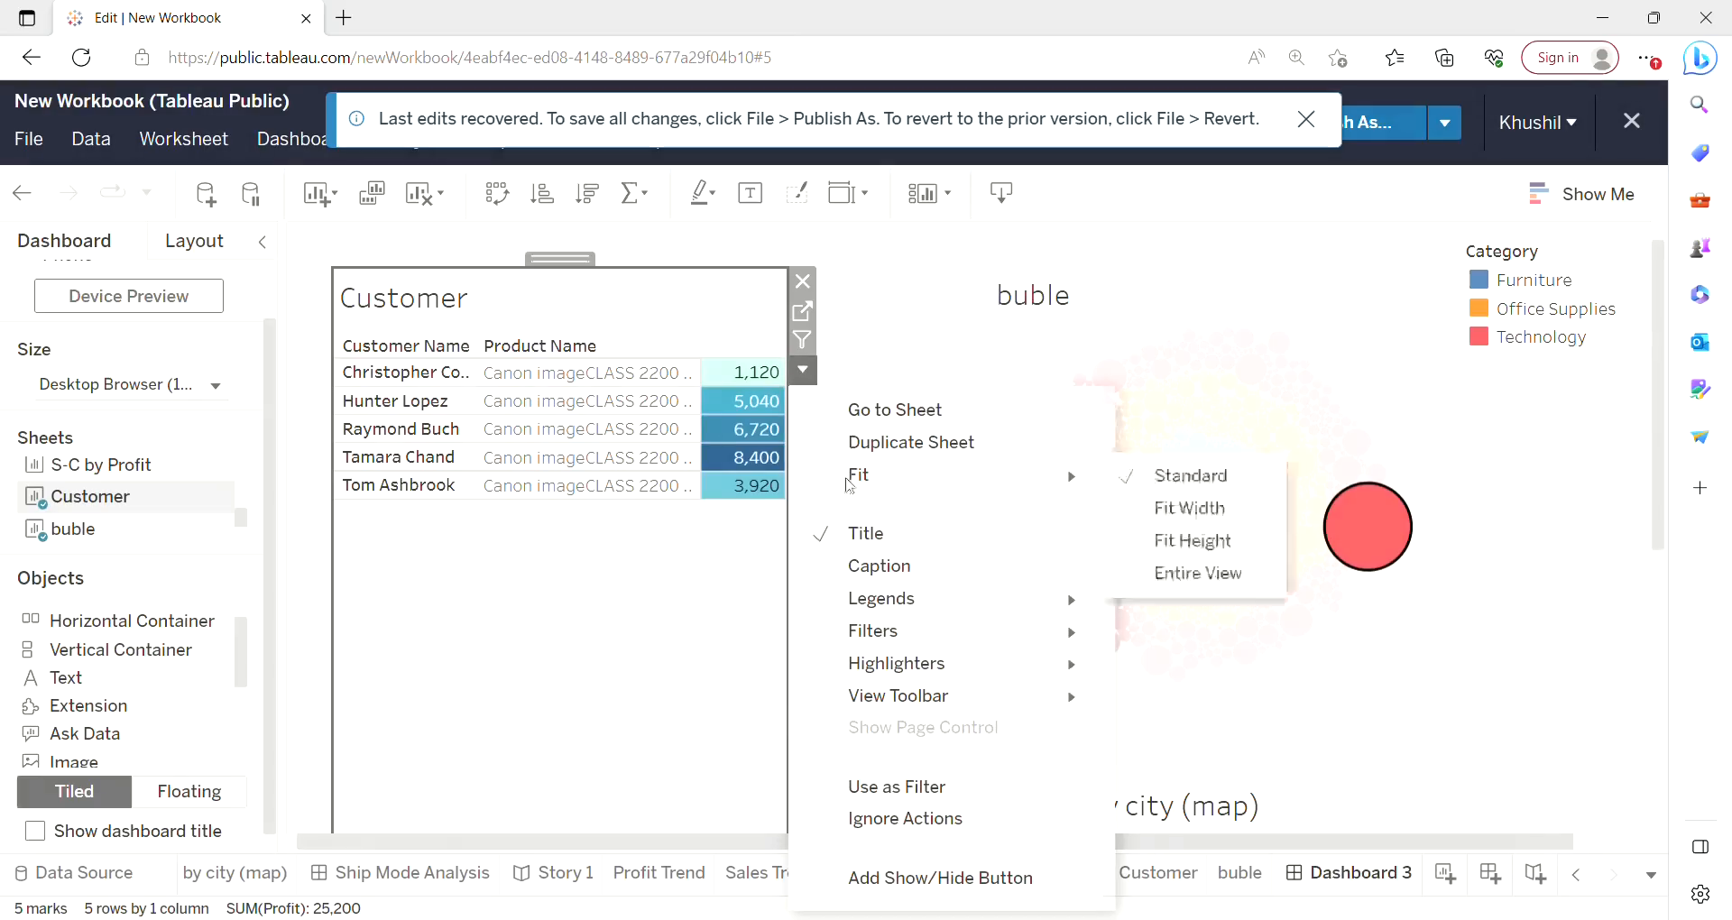
{"action": "mouse_move", "coordinate": [886, 659]}
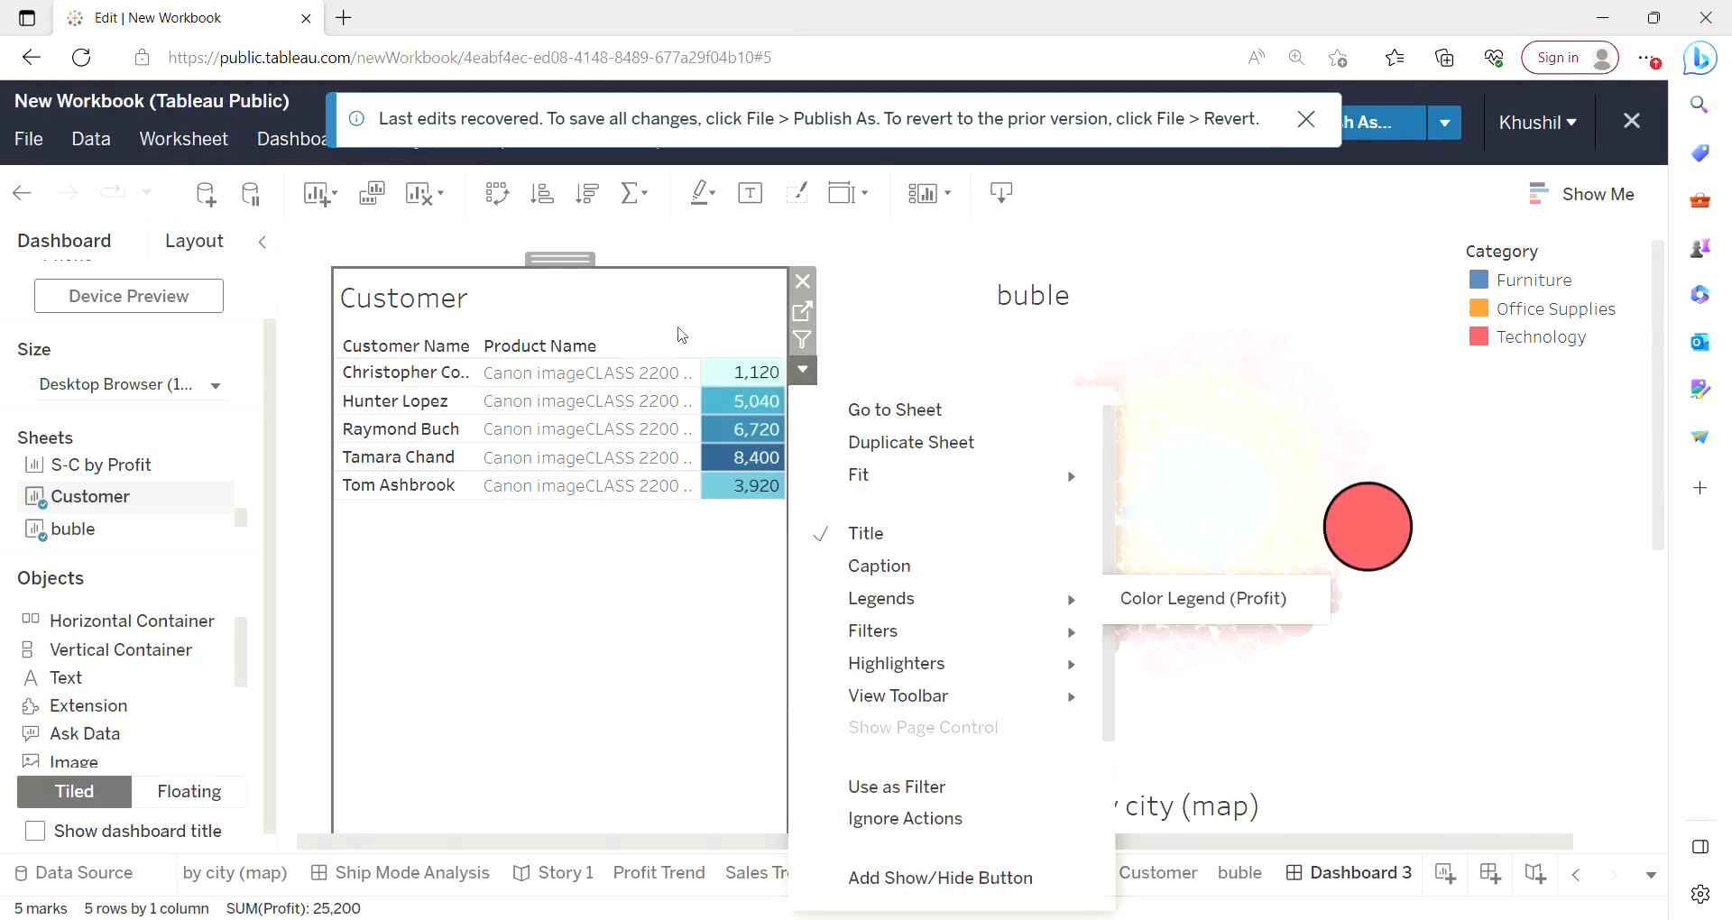
{"action": "left_click", "coordinate": [681, 335]}
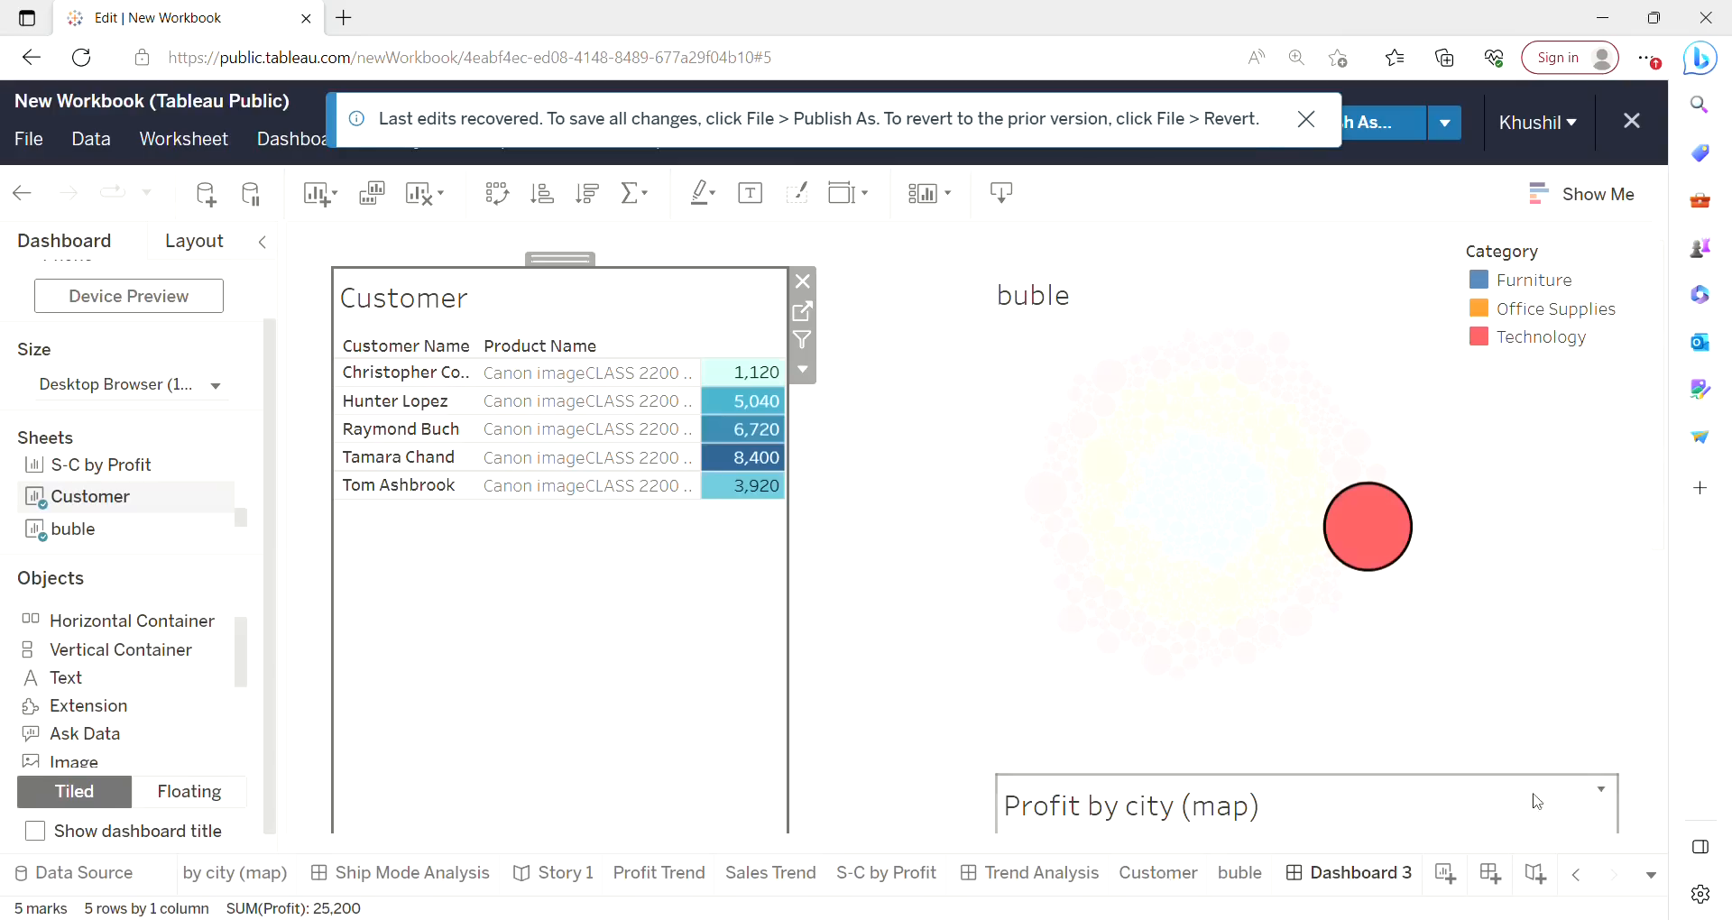
Open the Customer worksheet and sort its rows by profit in descending order.
{"action": "left_click", "coordinate": [1184, 875]}
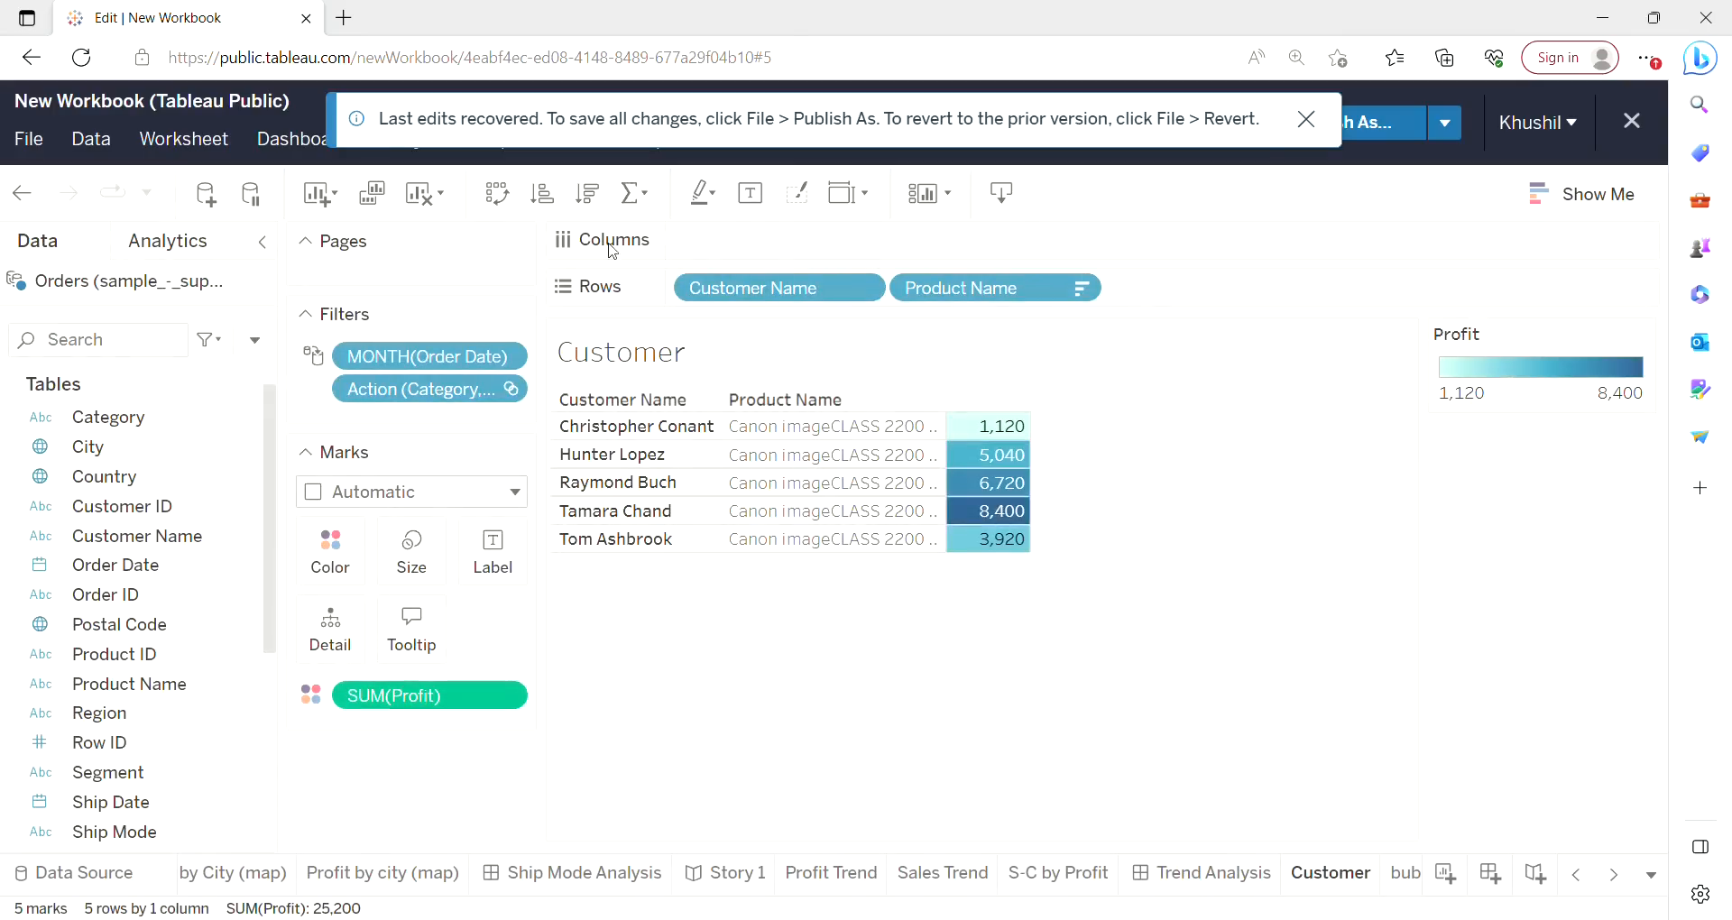
{"action": "left_click", "coordinate": [590, 194]}
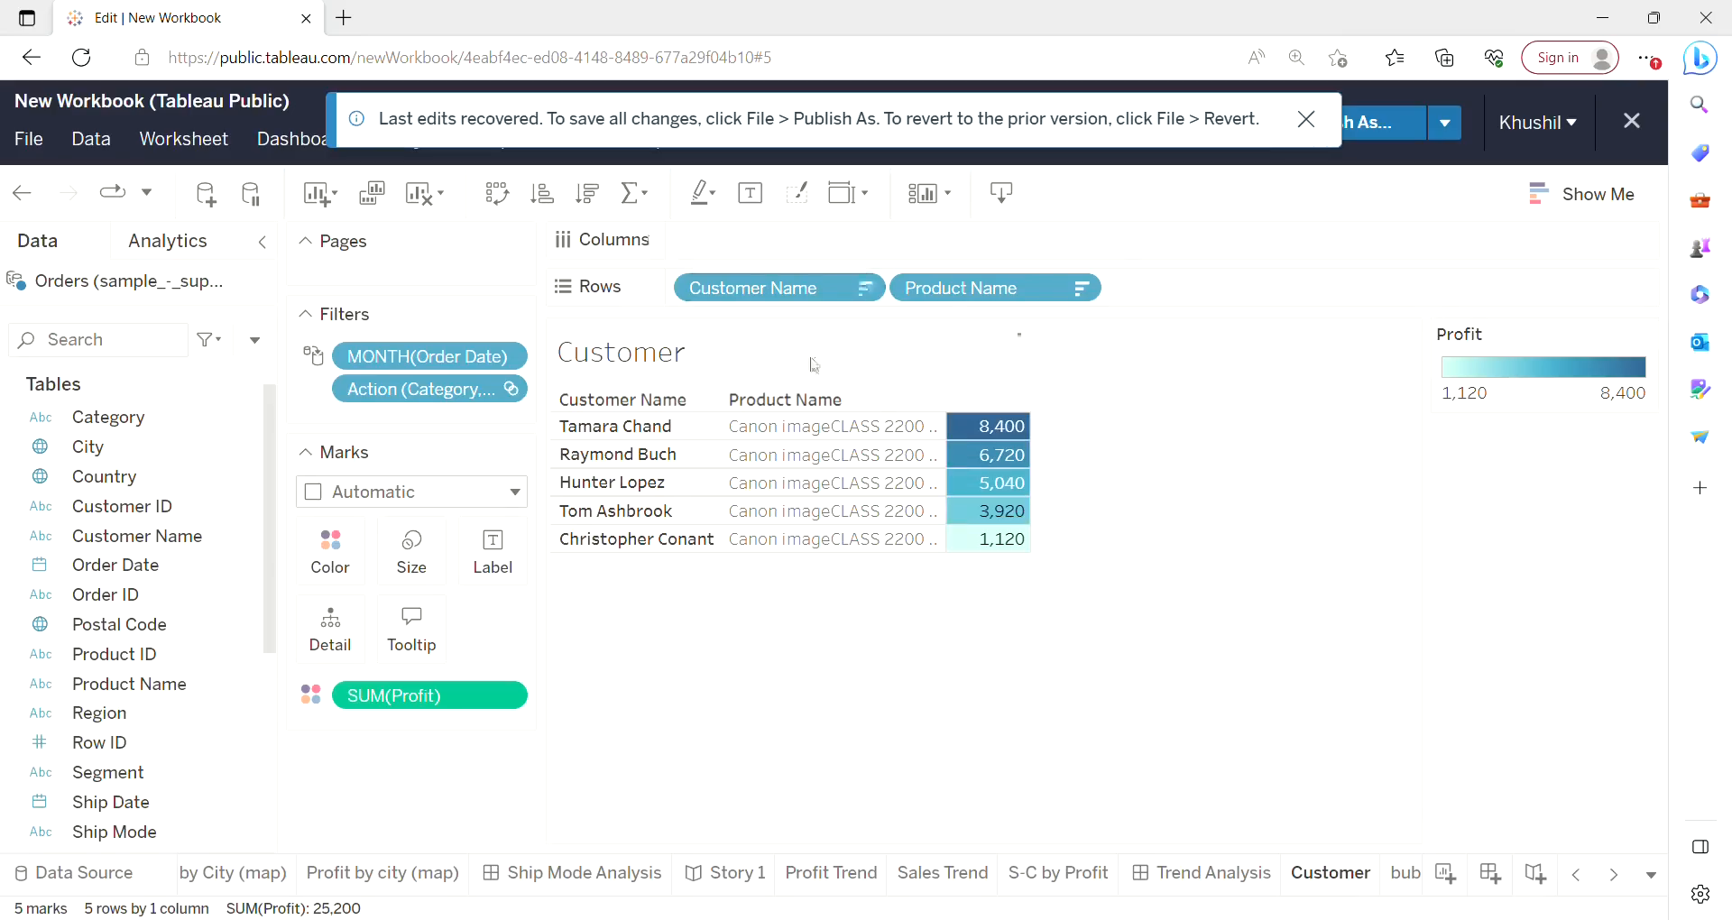
Turn on row and column grand totals for the Customer table, with totals to the left and top.
{"action": "left_click", "coordinate": [647, 194]}
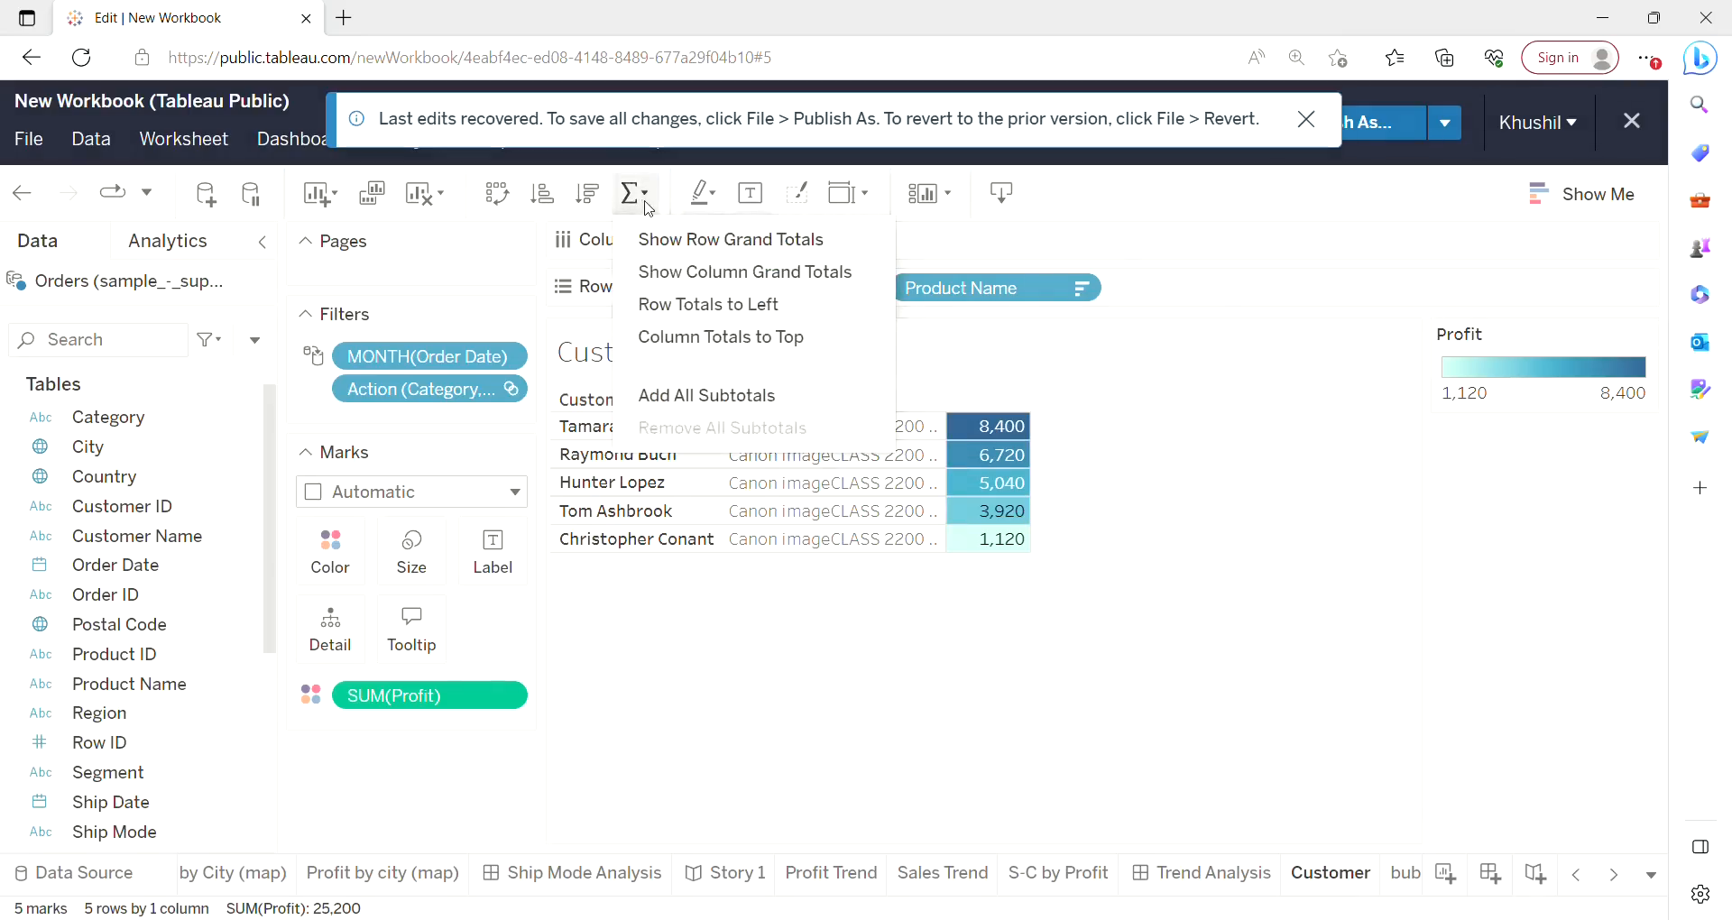
{"action": "left_click", "coordinate": [691, 266]}
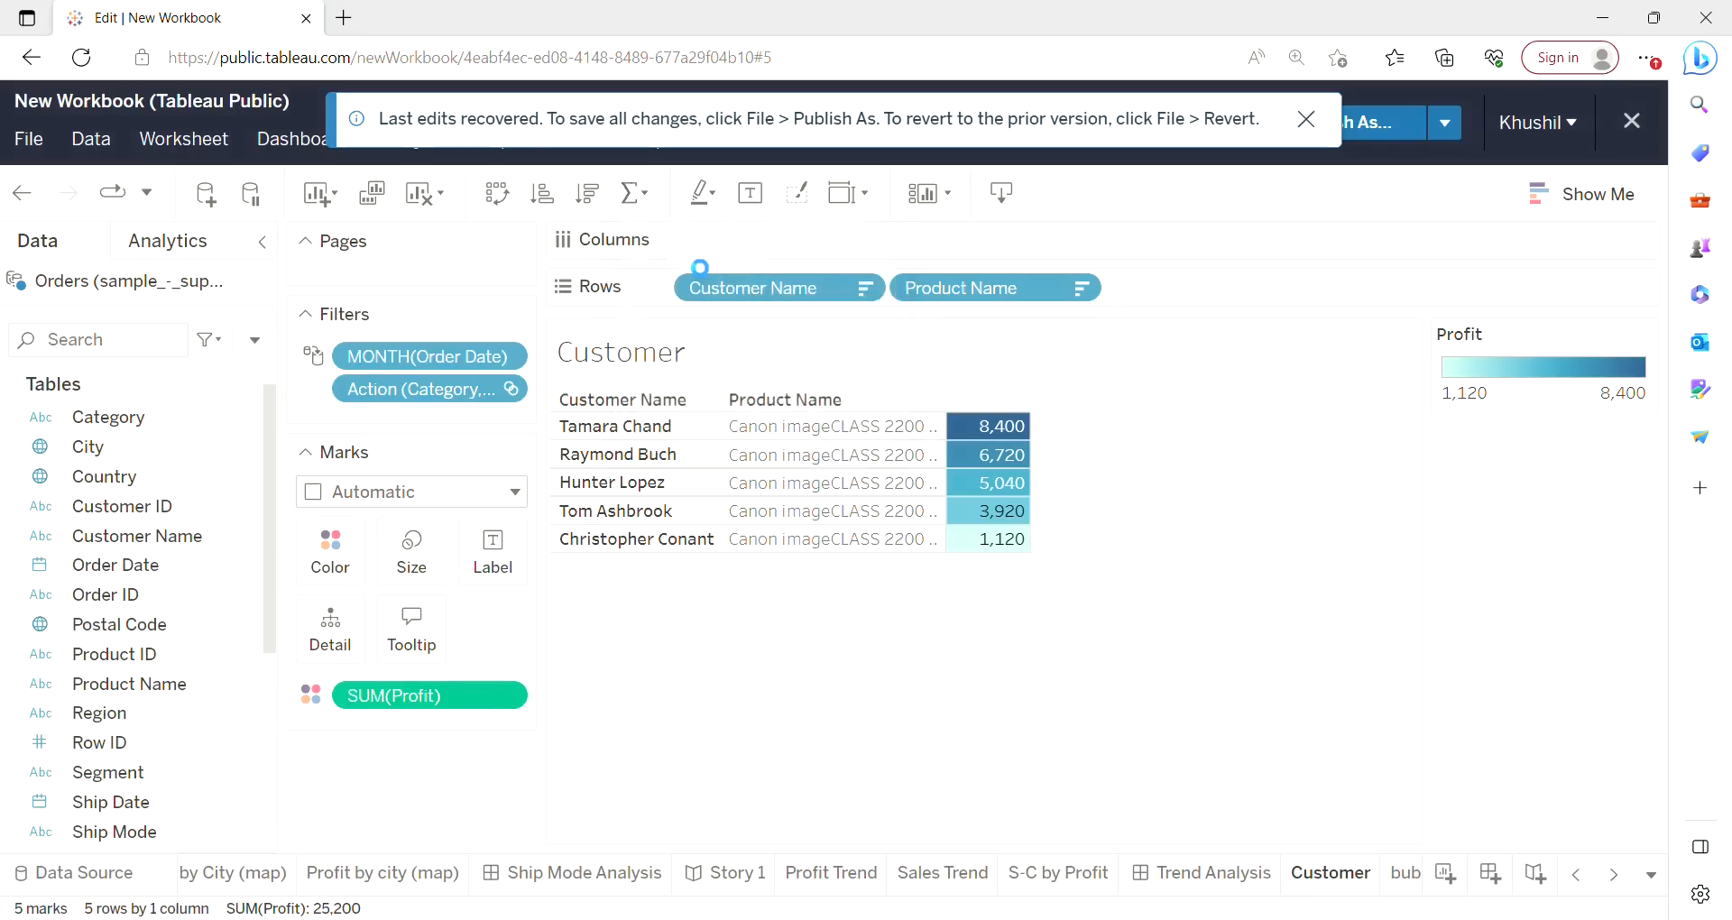
{"action": "left_click", "coordinate": [648, 195]}
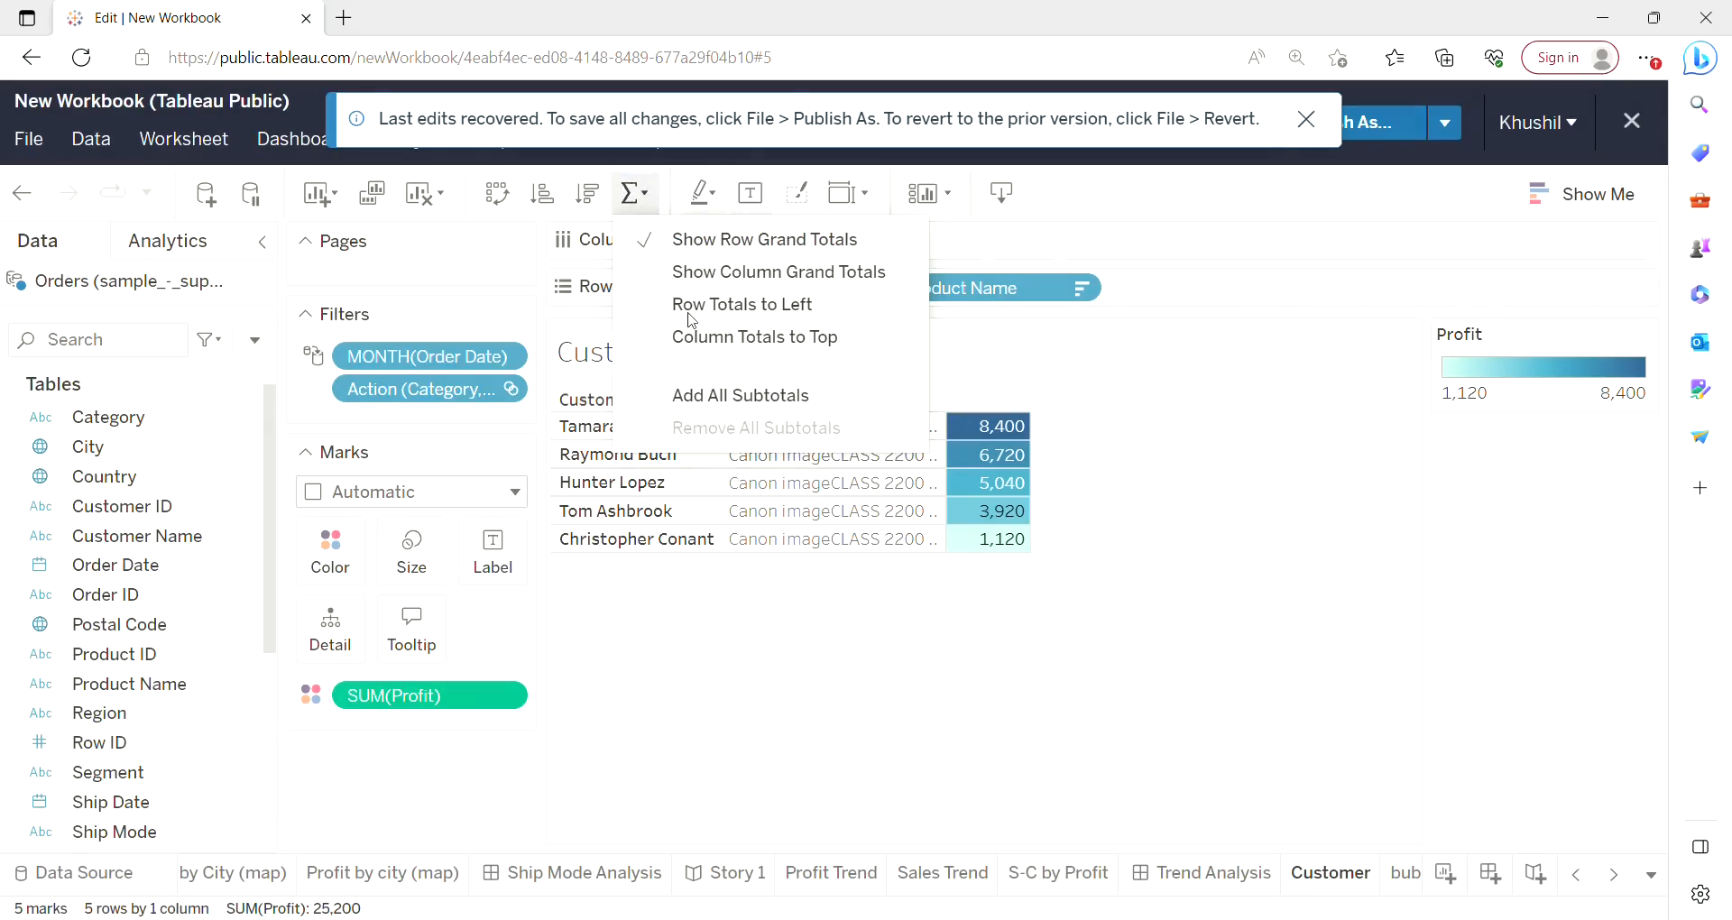
{"action": "left_click", "coordinate": [686, 341]}
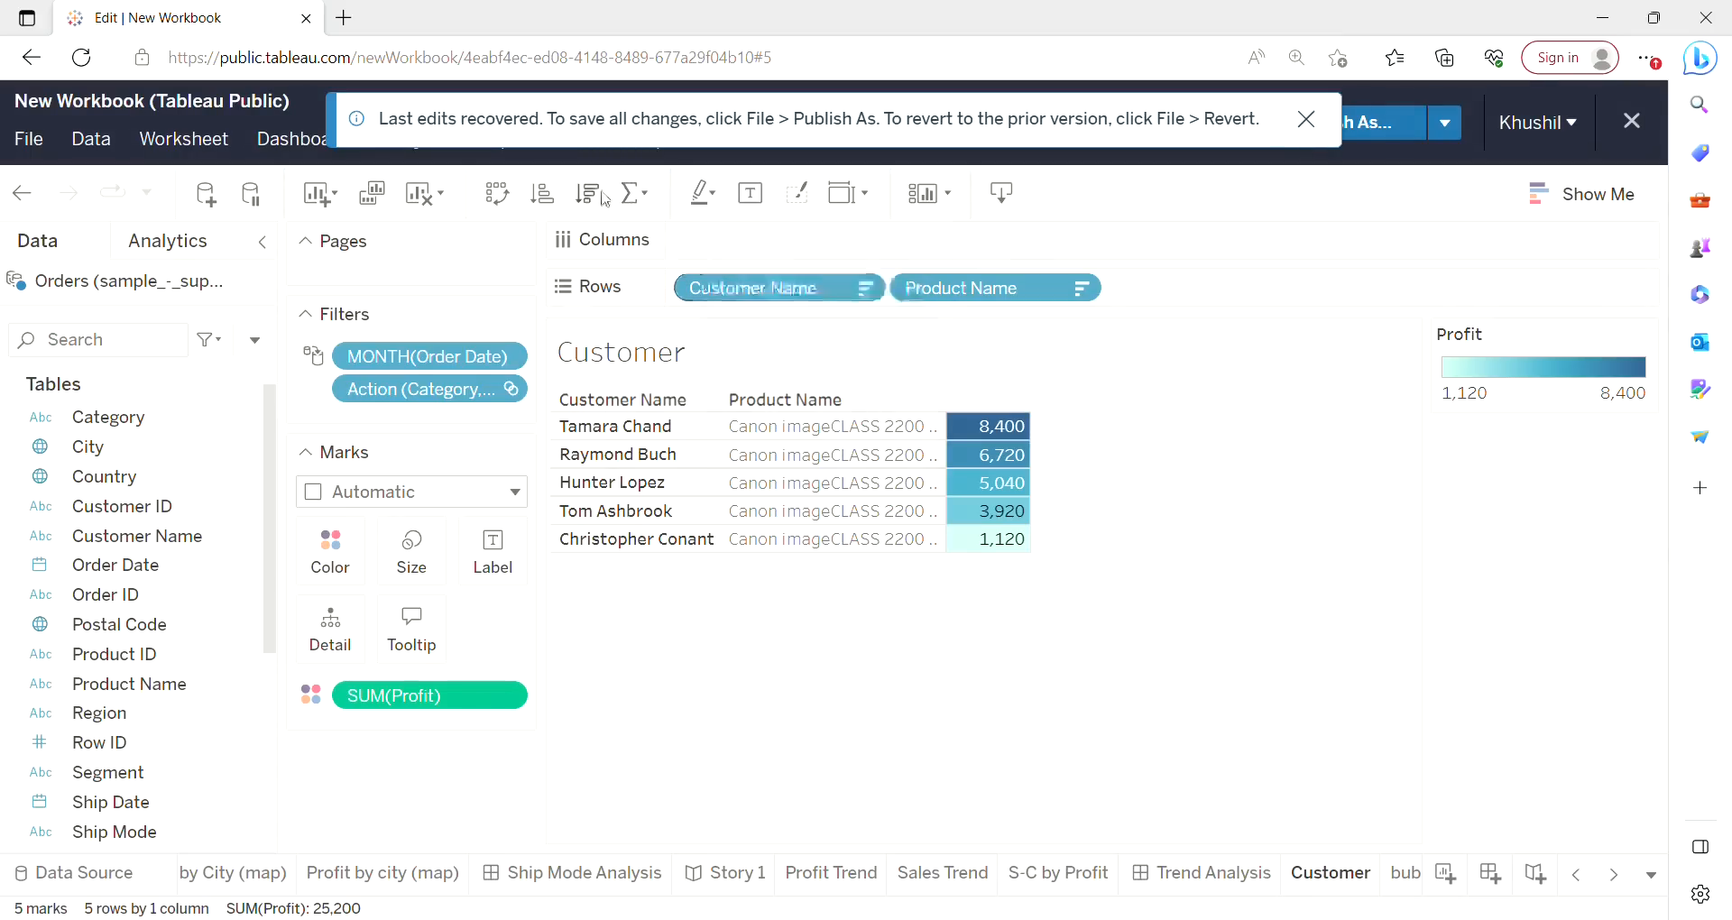
{"action": "left_click", "coordinate": [649, 196]}
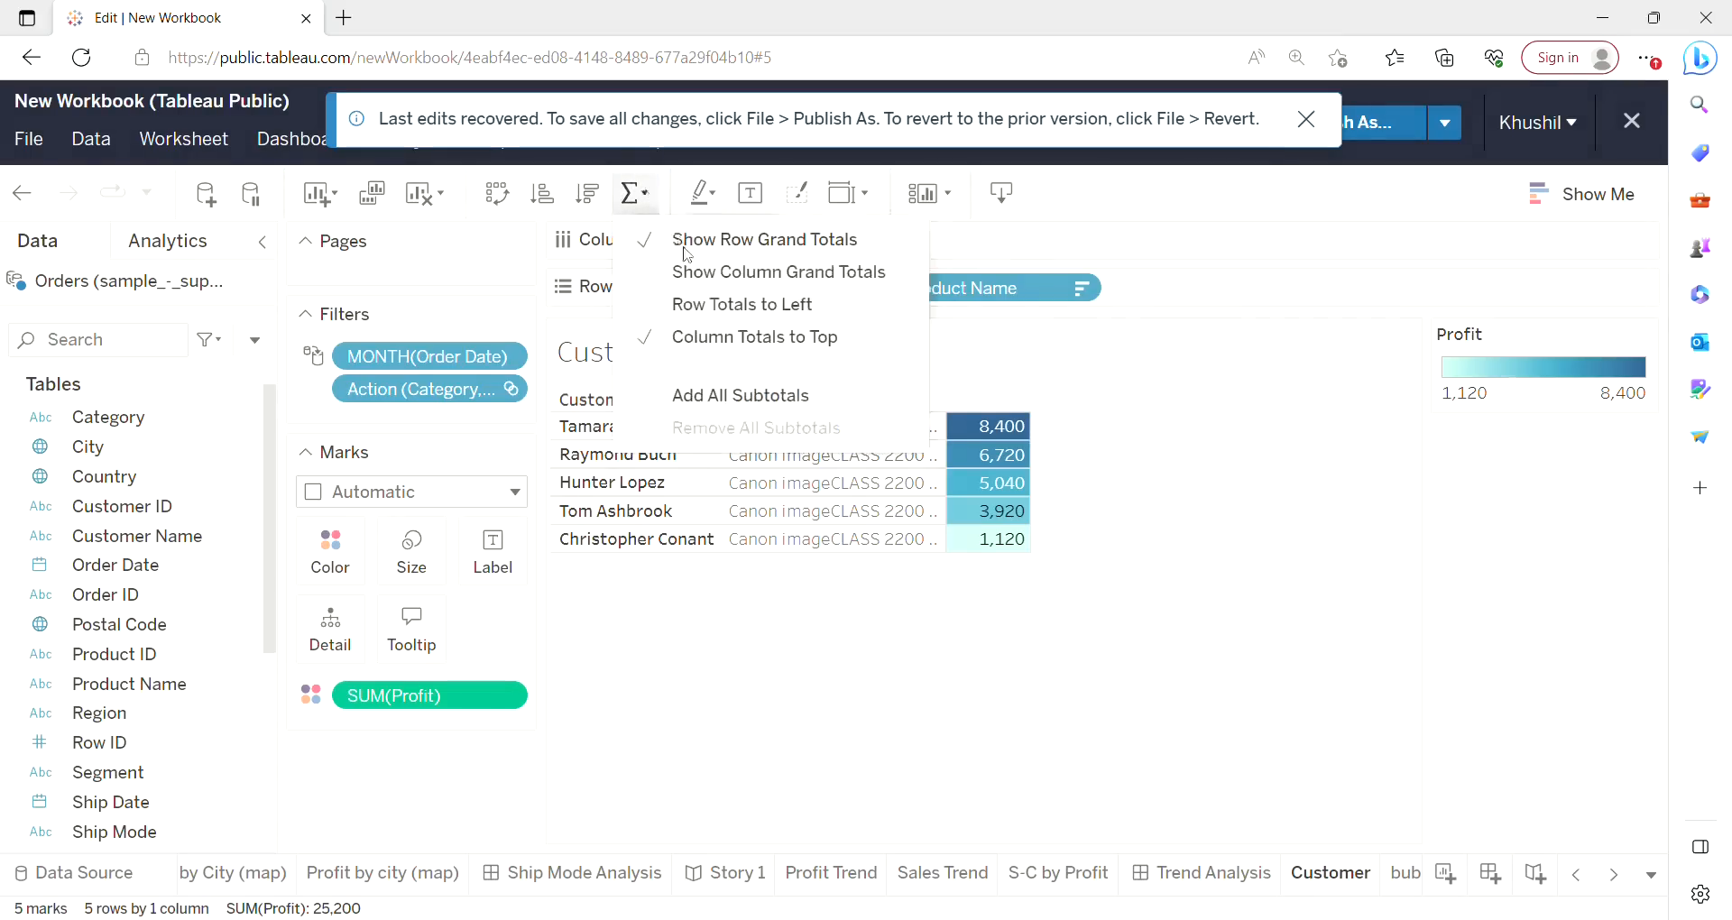
{"action": "left_click", "coordinate": [684, 309]}
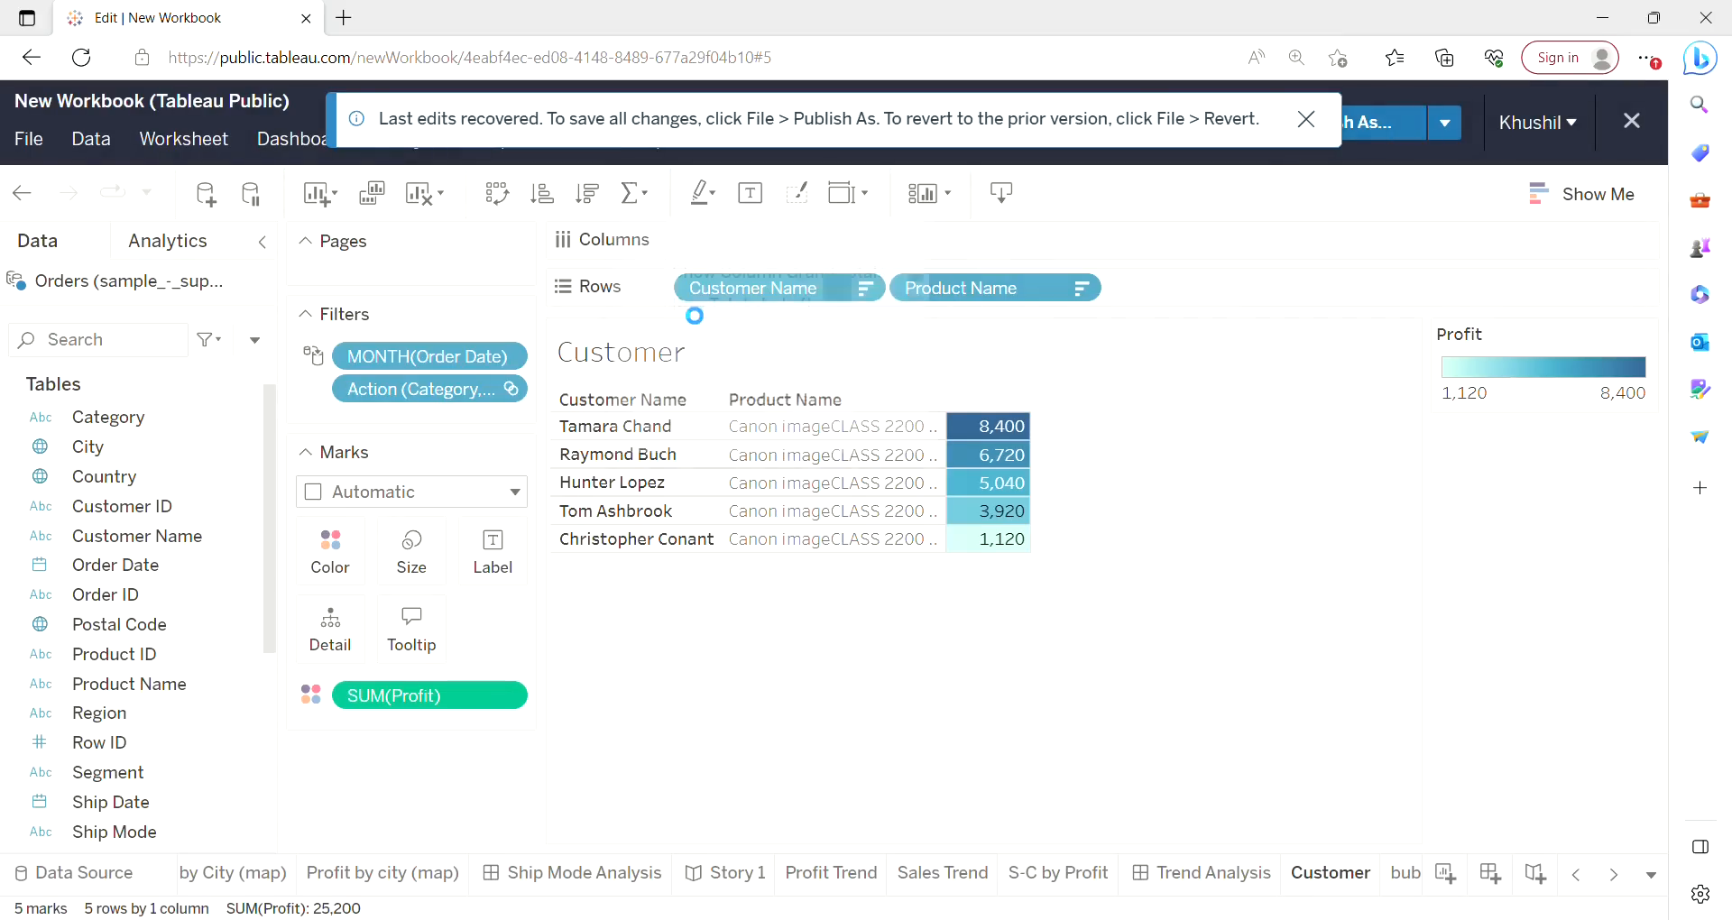
{"action": "left_click", "coordinate": [646, 204]}
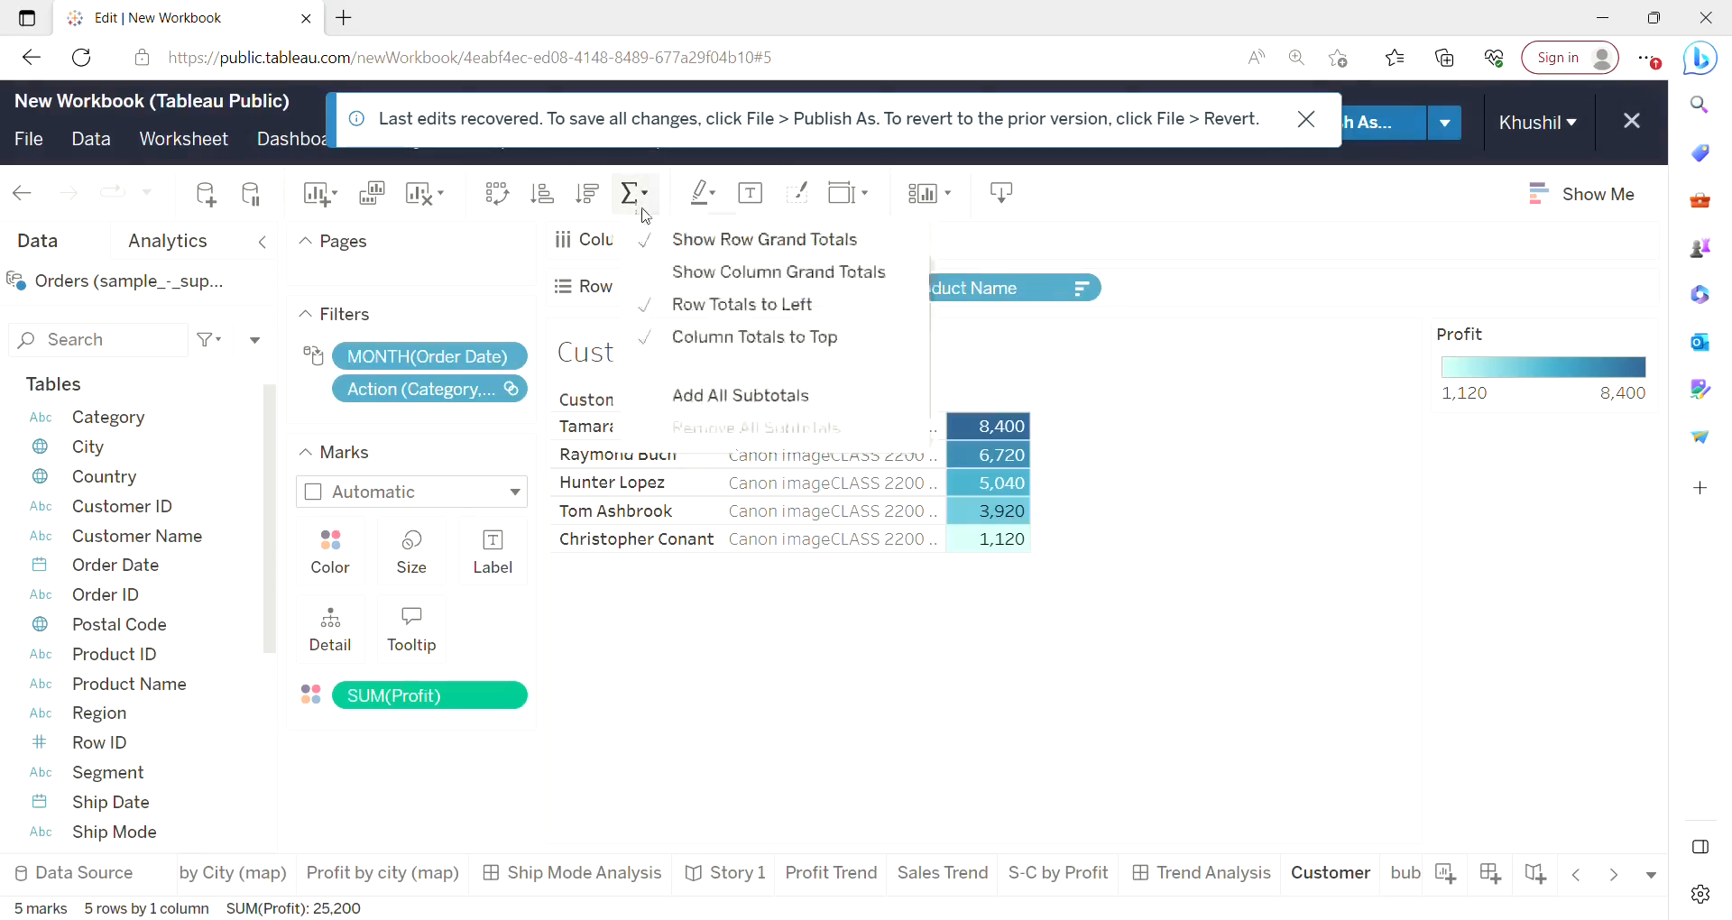
{"action": "left_click", "coordinate": [672, 275]}
{"action": "mouse_move", "coordinate": [1032, 435]}
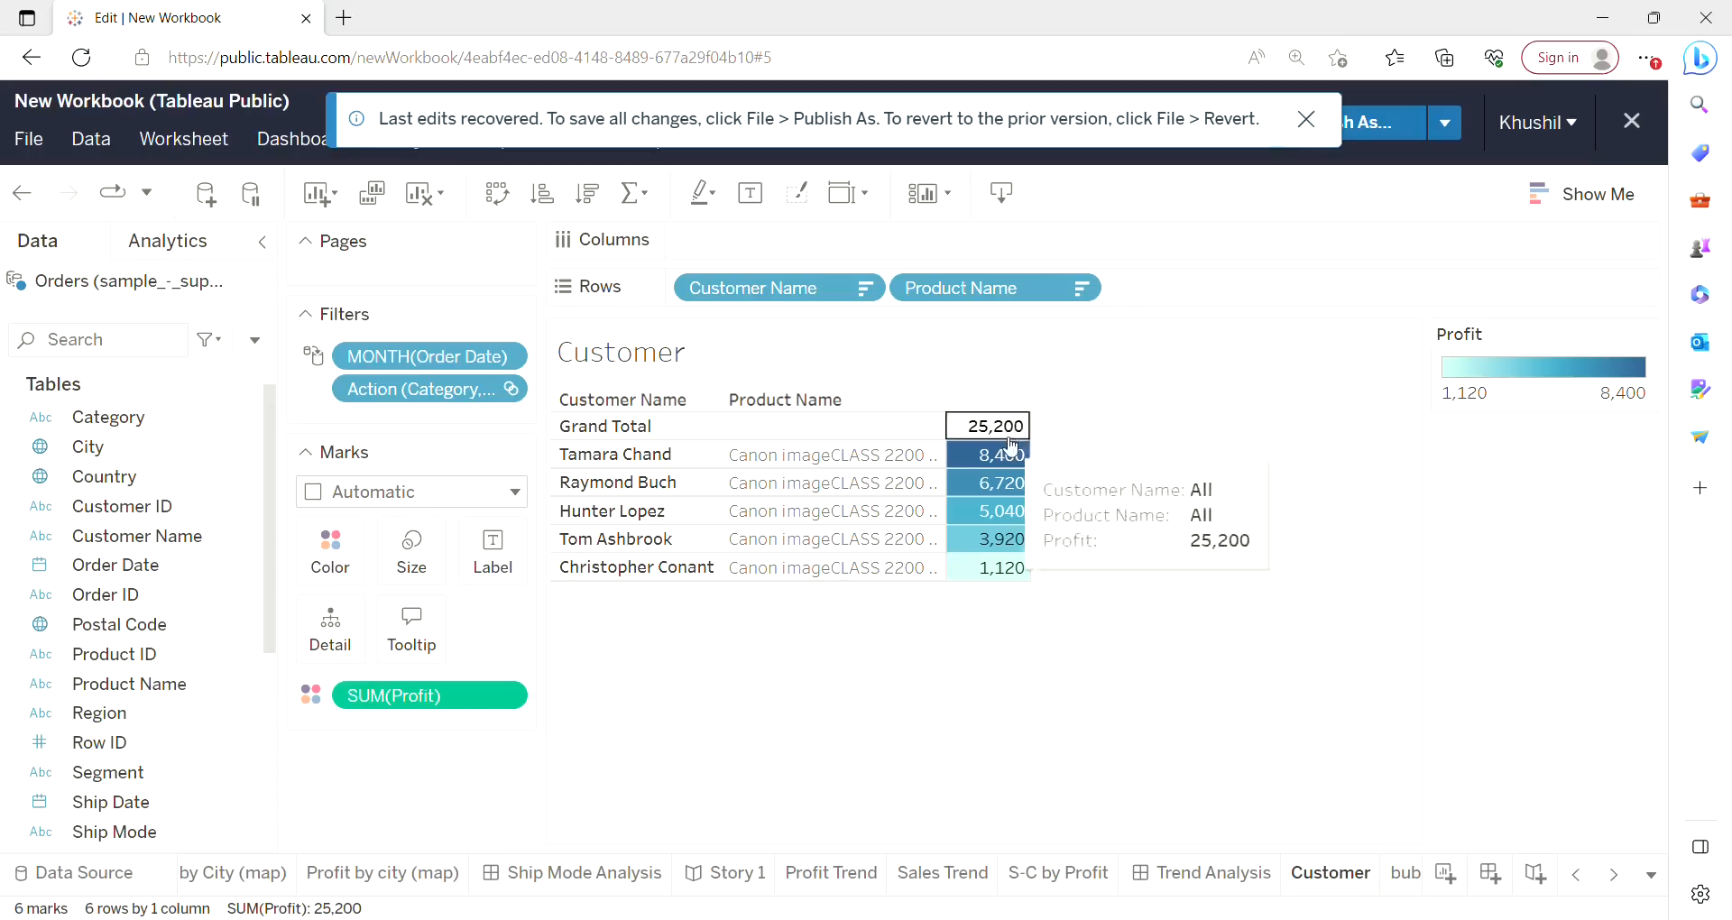
Return to Dashboard 3 and scroll down to the map.
{"action": "left_click", "coordinate": [1615, 876]}
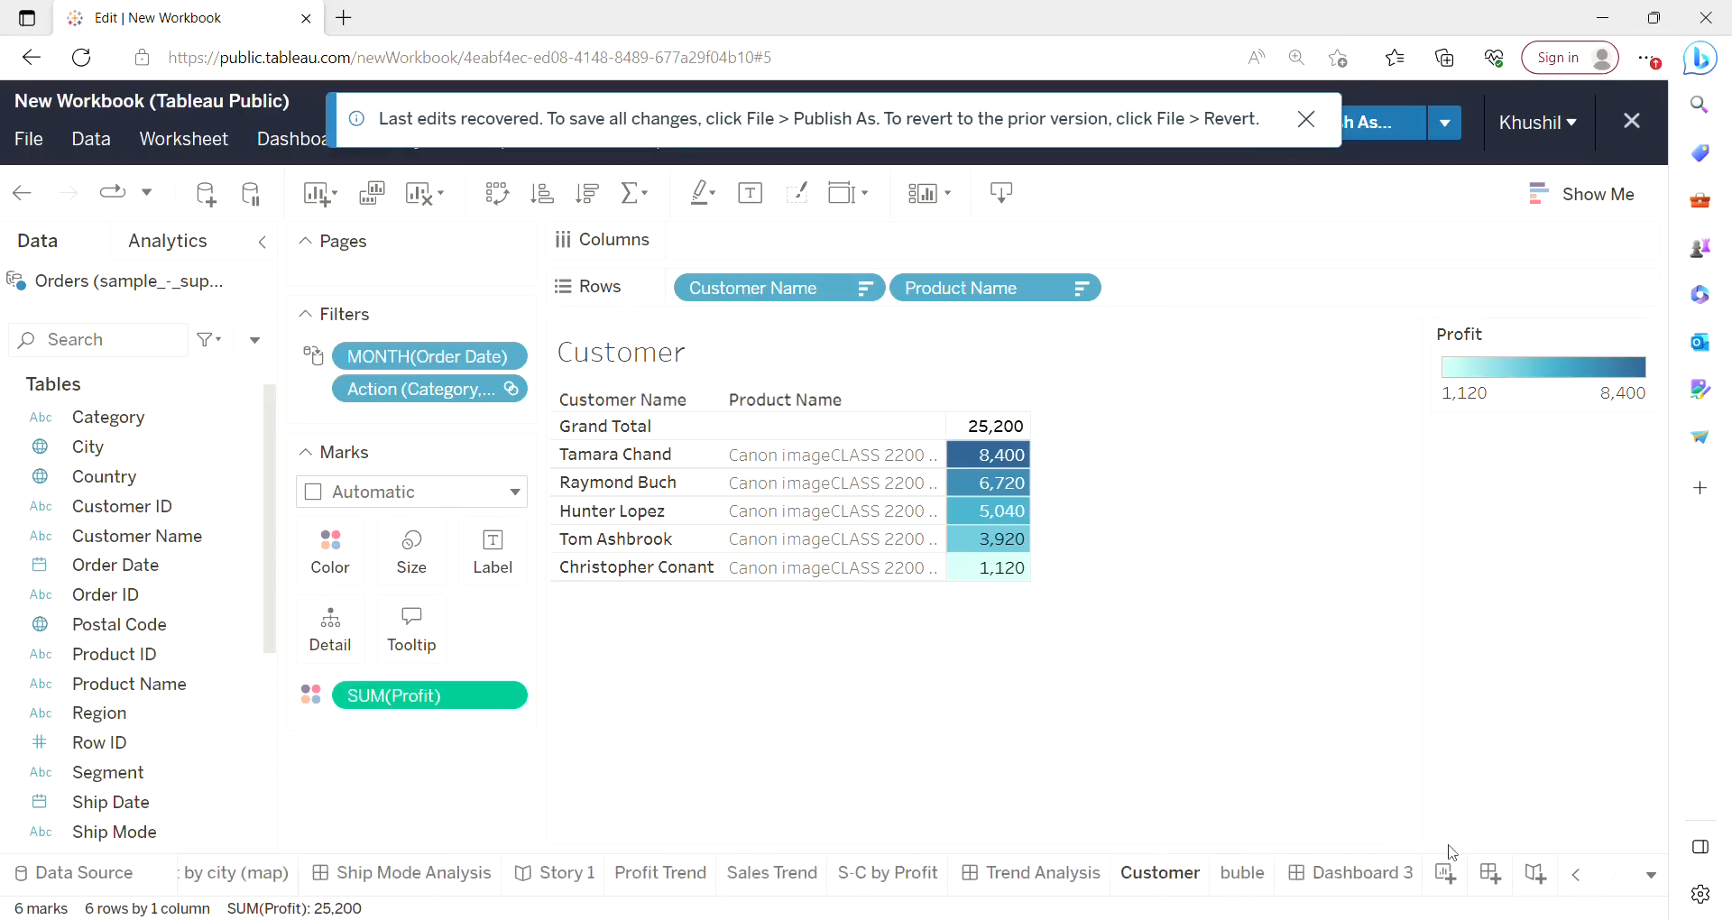
{"action": "left_click", "coordinate": [1370, 877]}
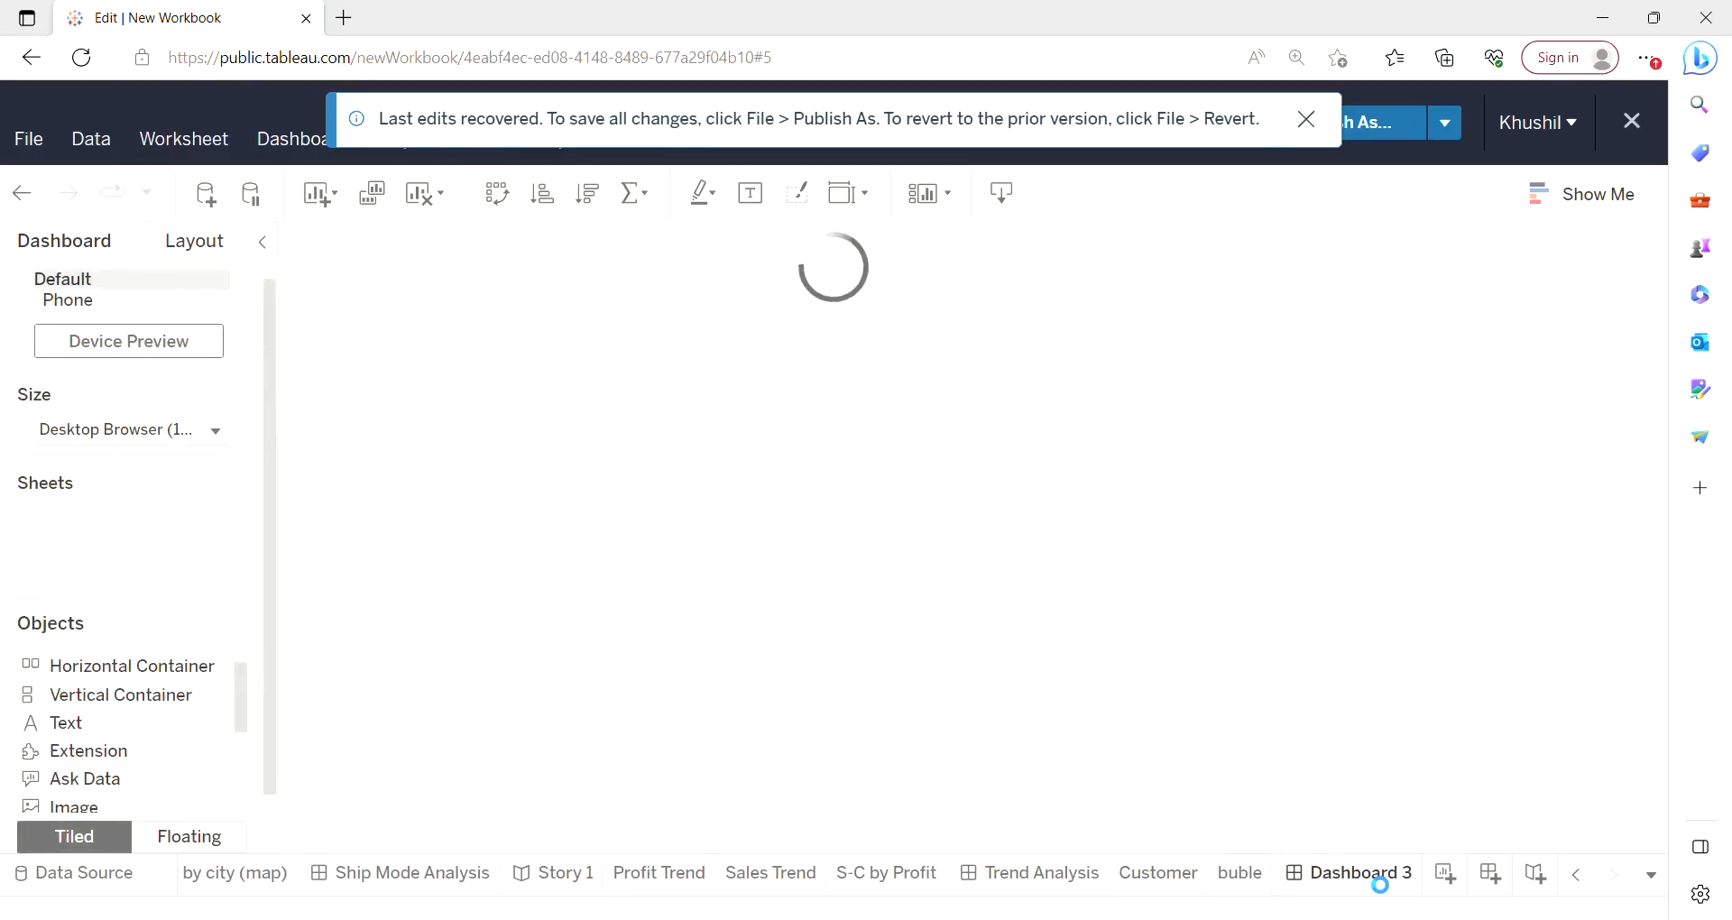
{"action": "mouse_move", "coordinate": [756, 379]}
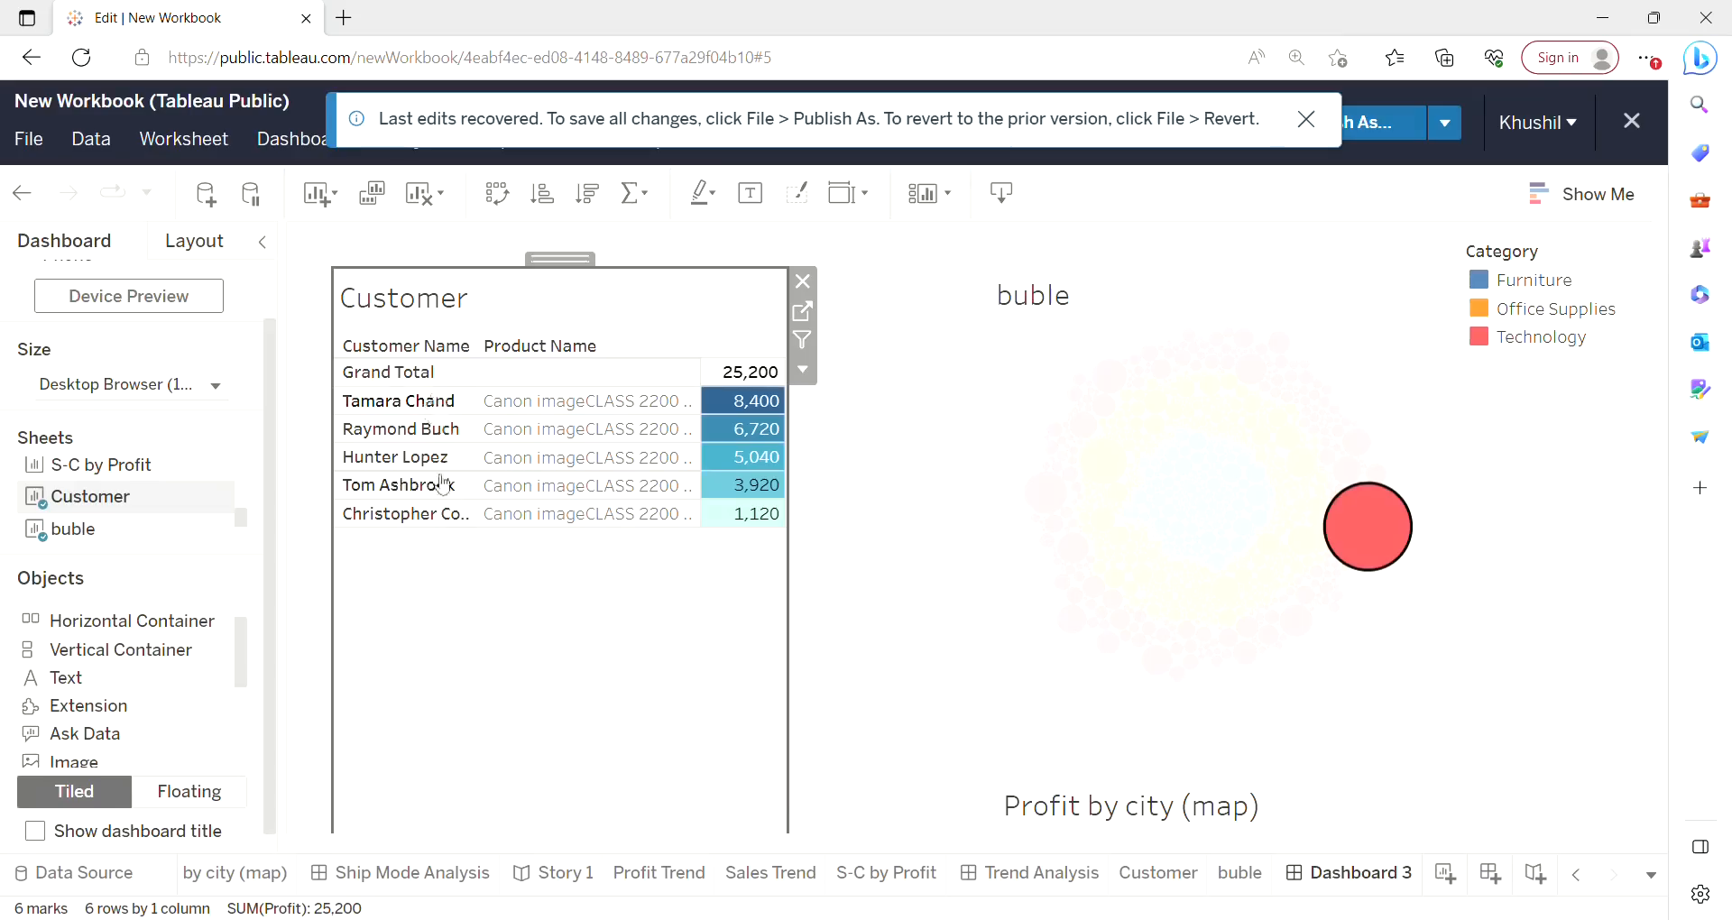
{"action": "mouse_move", "coordinate": [1395, 530]}
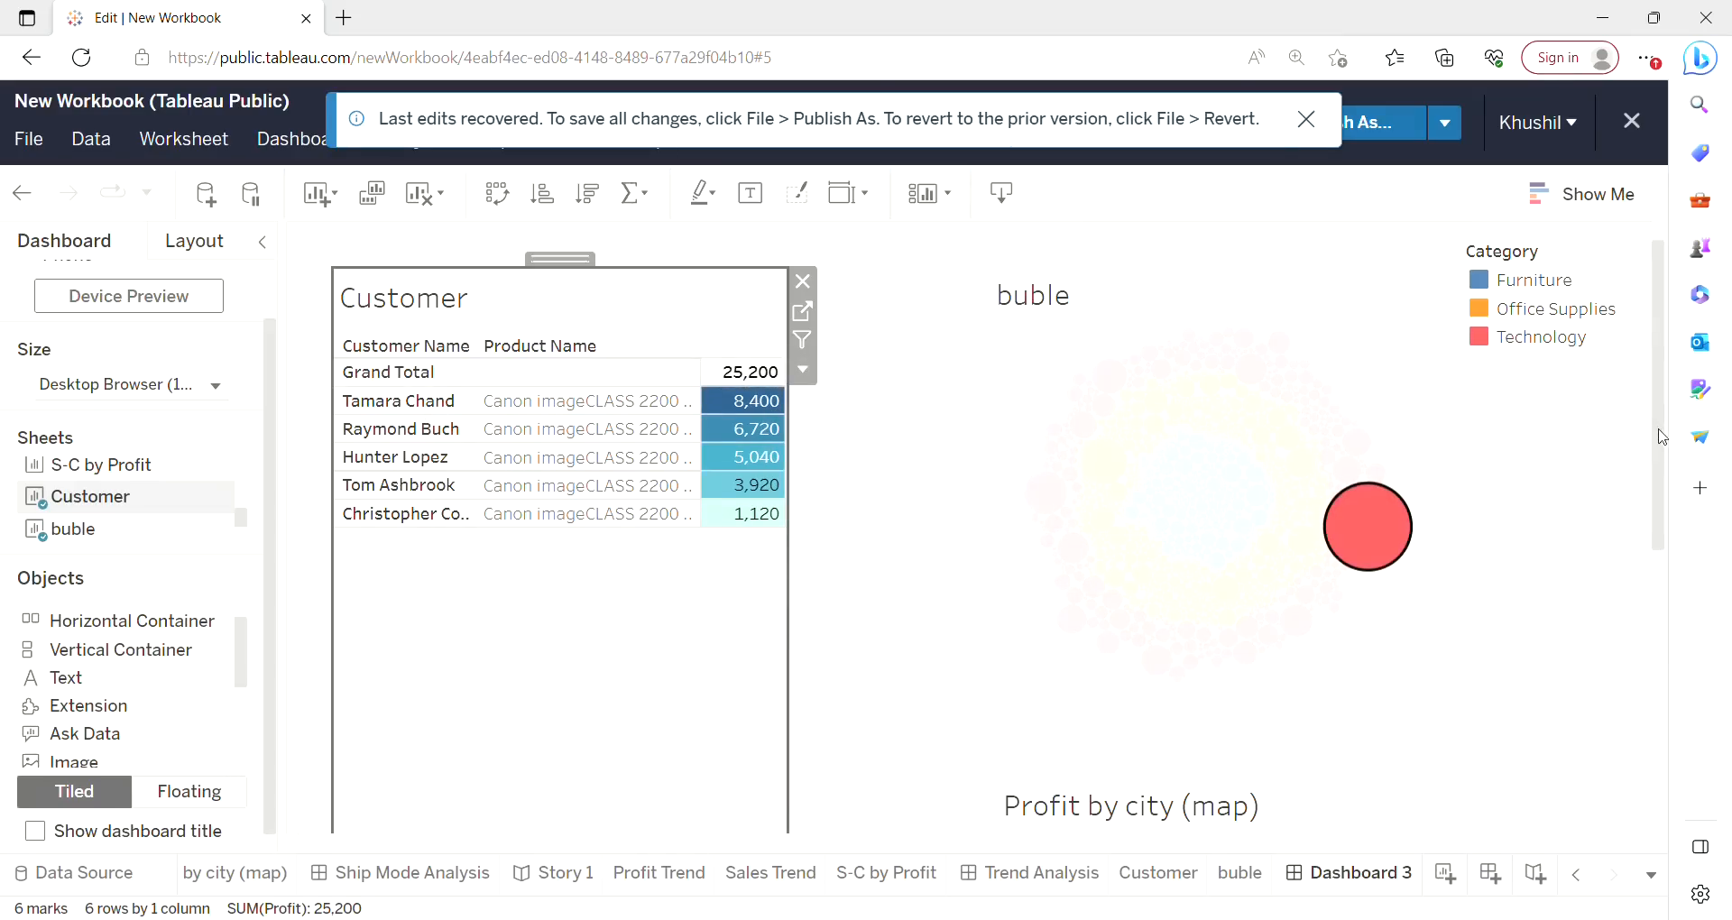
{"action": "left_click_drag", "start_coordinate": [1662, 438], "coordinate": [1667, 688]}
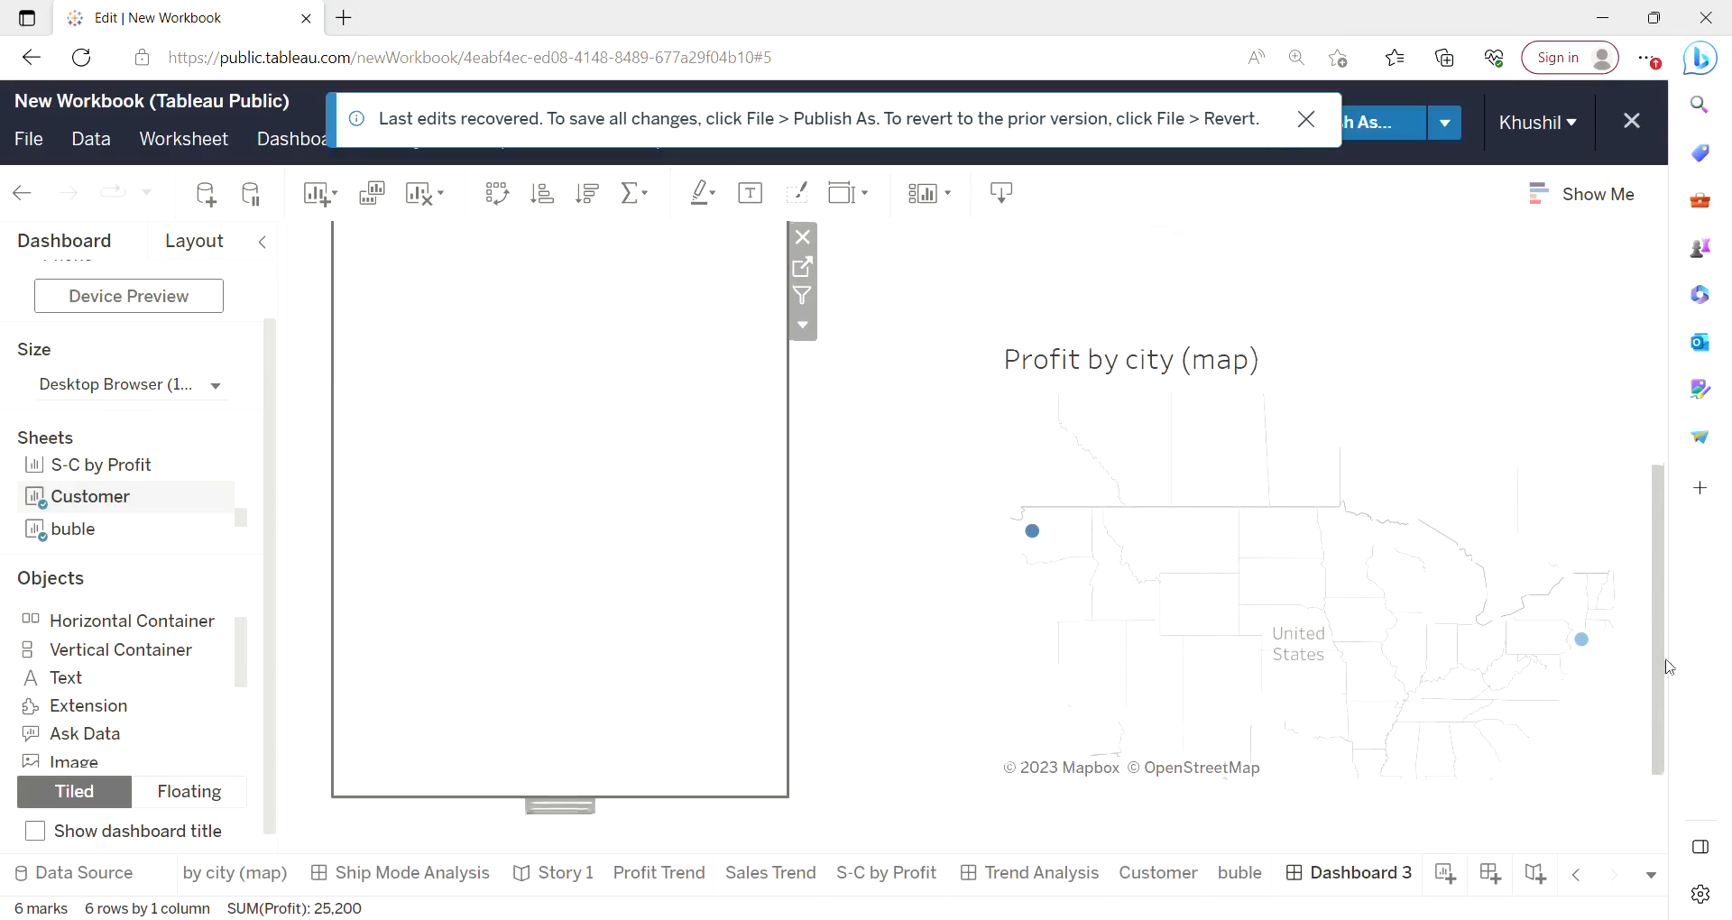
{"action": "mouse_move", "coordinate": [1585, 651]}
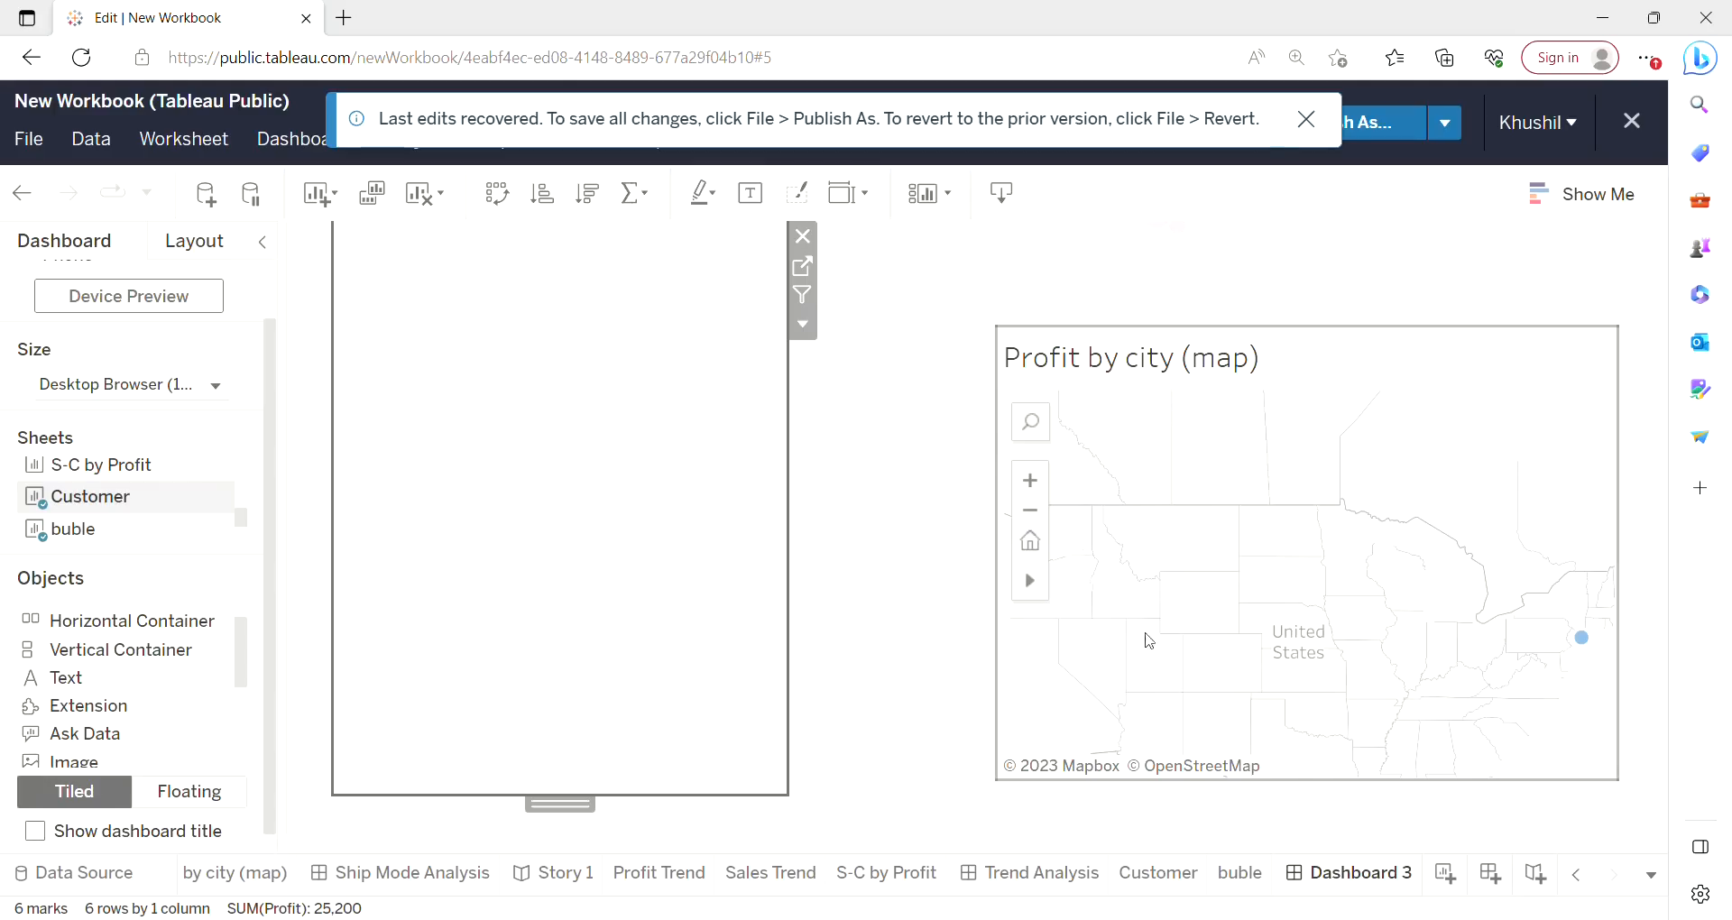
Pan and zoom the Profit by city map to examine where the filtered cities are located.
{"action": "left_click", "coordinate": [1038, 588]}
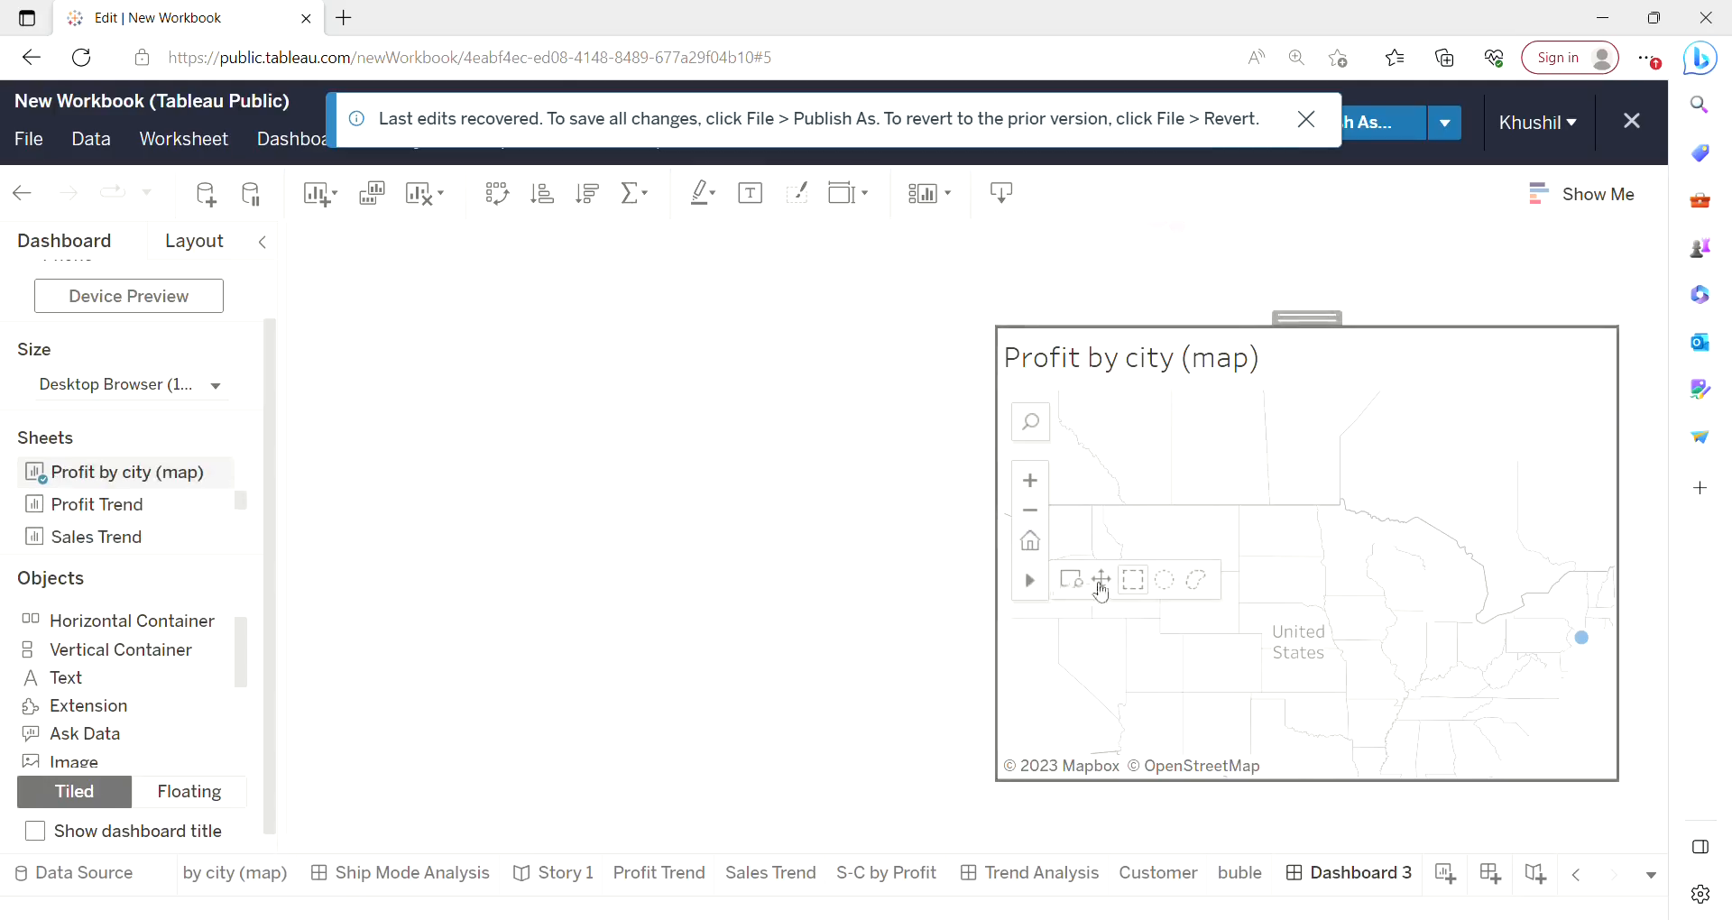
{"action": "left_click_drag", "start_coordinate": [1098, 580], "coordinate": [1240, 558]}
{"action": "mouse_move", "coordinate": [1033, 586]}
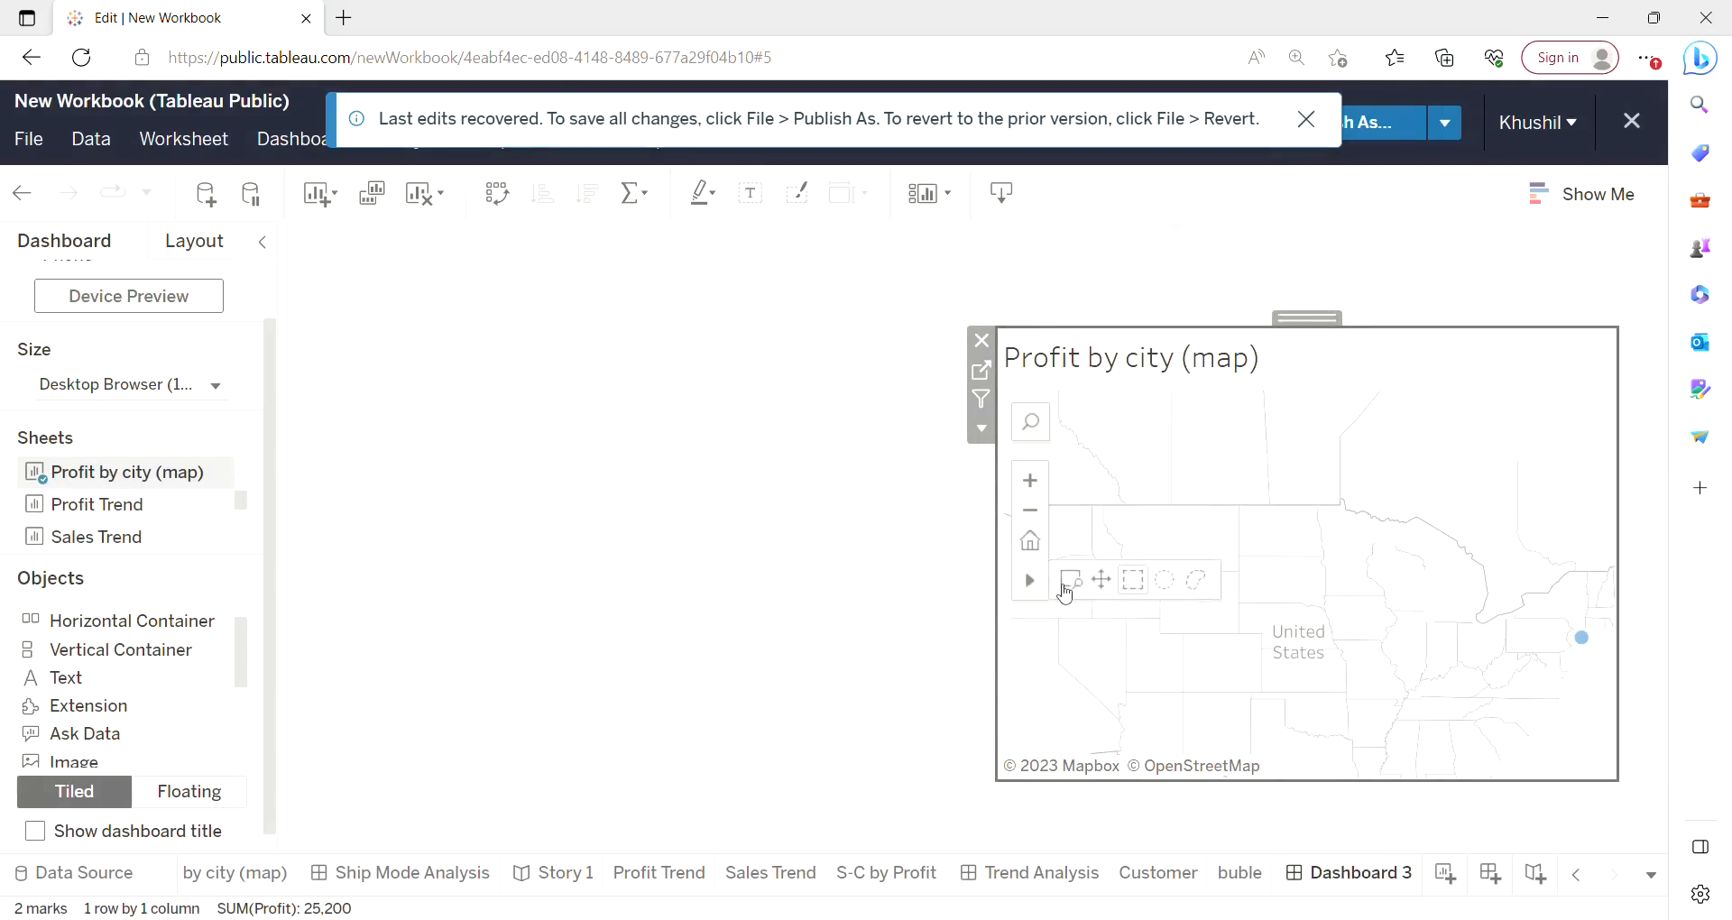
{"action": "left_click", "coordinate": [1108, 582]}
{"action": "left_click_drag", "start_coordinate": [1108, 587], "coordinate": [1171, 586]}
{"action": "mouse_move", "coordinate": [1110, 541]}
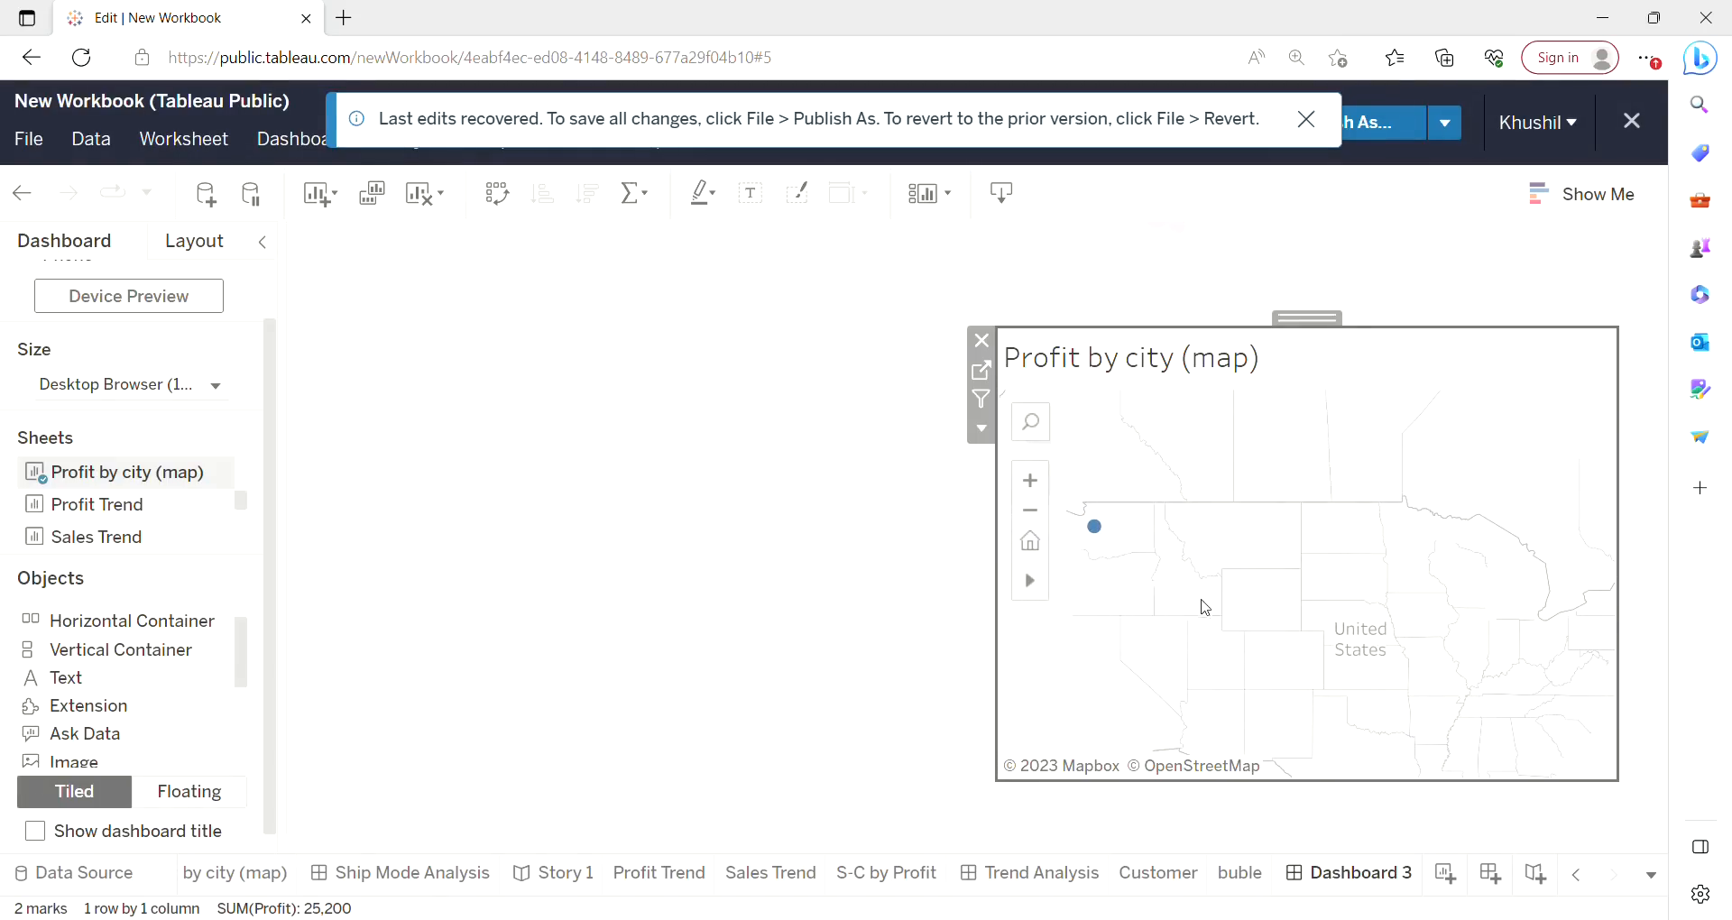
{"action": "mouse_move", "coordinate": [1205, 607]}
{"action": "left_mouse_down"}
{"action": "mouse_move", "coordinate": [1098, 596]}
{"action": "mouse_move", "coordinate": [1115, 608]}
{"action": "mouse_move", "coordinate": [1253, 550]}
{"action": "mouse_move", "coordinate": [1230, 599]}
{"action": "mouse_move", "coordinate": [1059, 529]}
{"action": "mouse_move", "coordinate": [1187, 607]}
{"action": "left_mouse_up"}
{"action": "mouse_move", "coordinate": [1080, 538]}
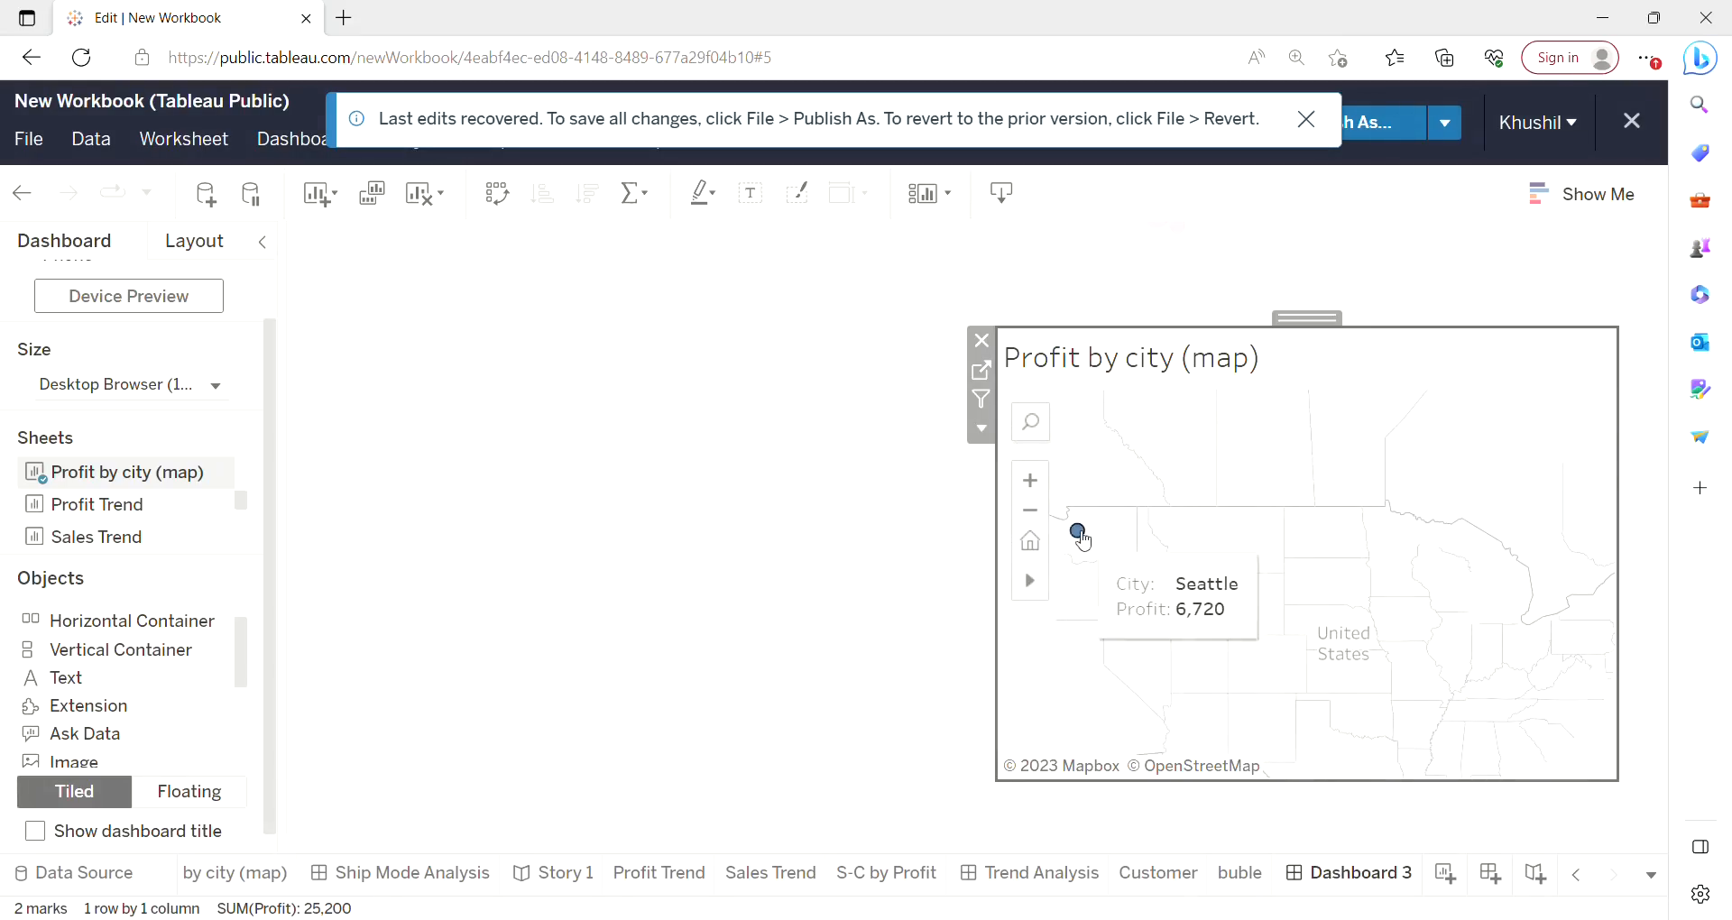
{"action": "left_click", "coordinate": [1038, 492]}
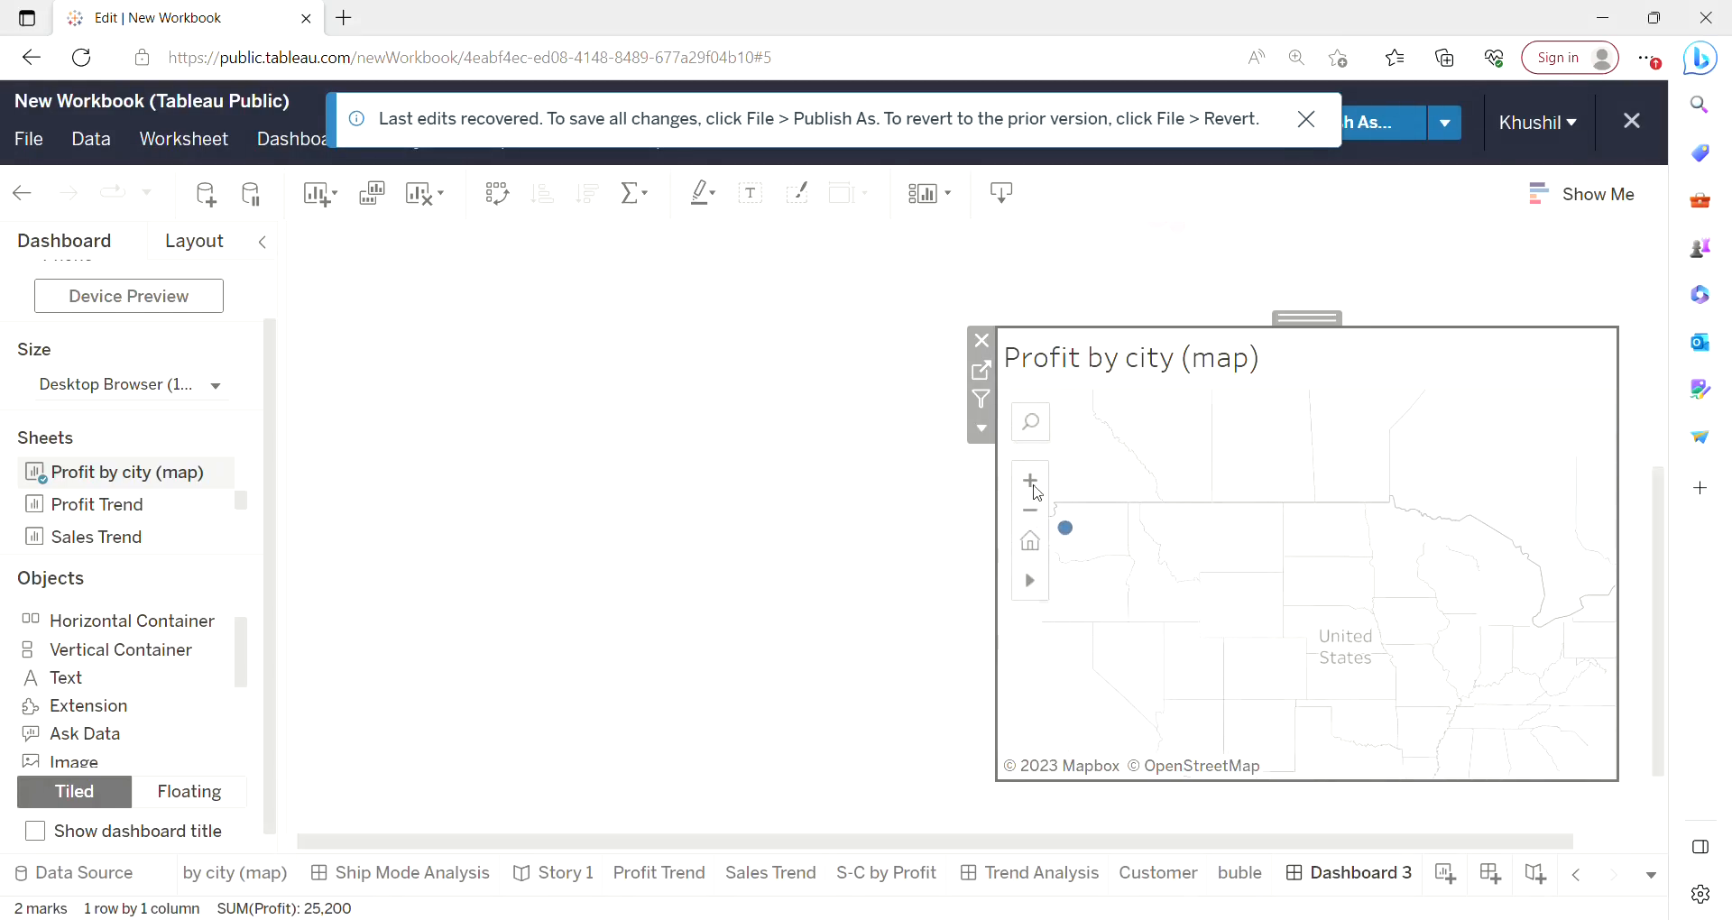
{"action": "left_click", "coordinate": [1036, 523]}
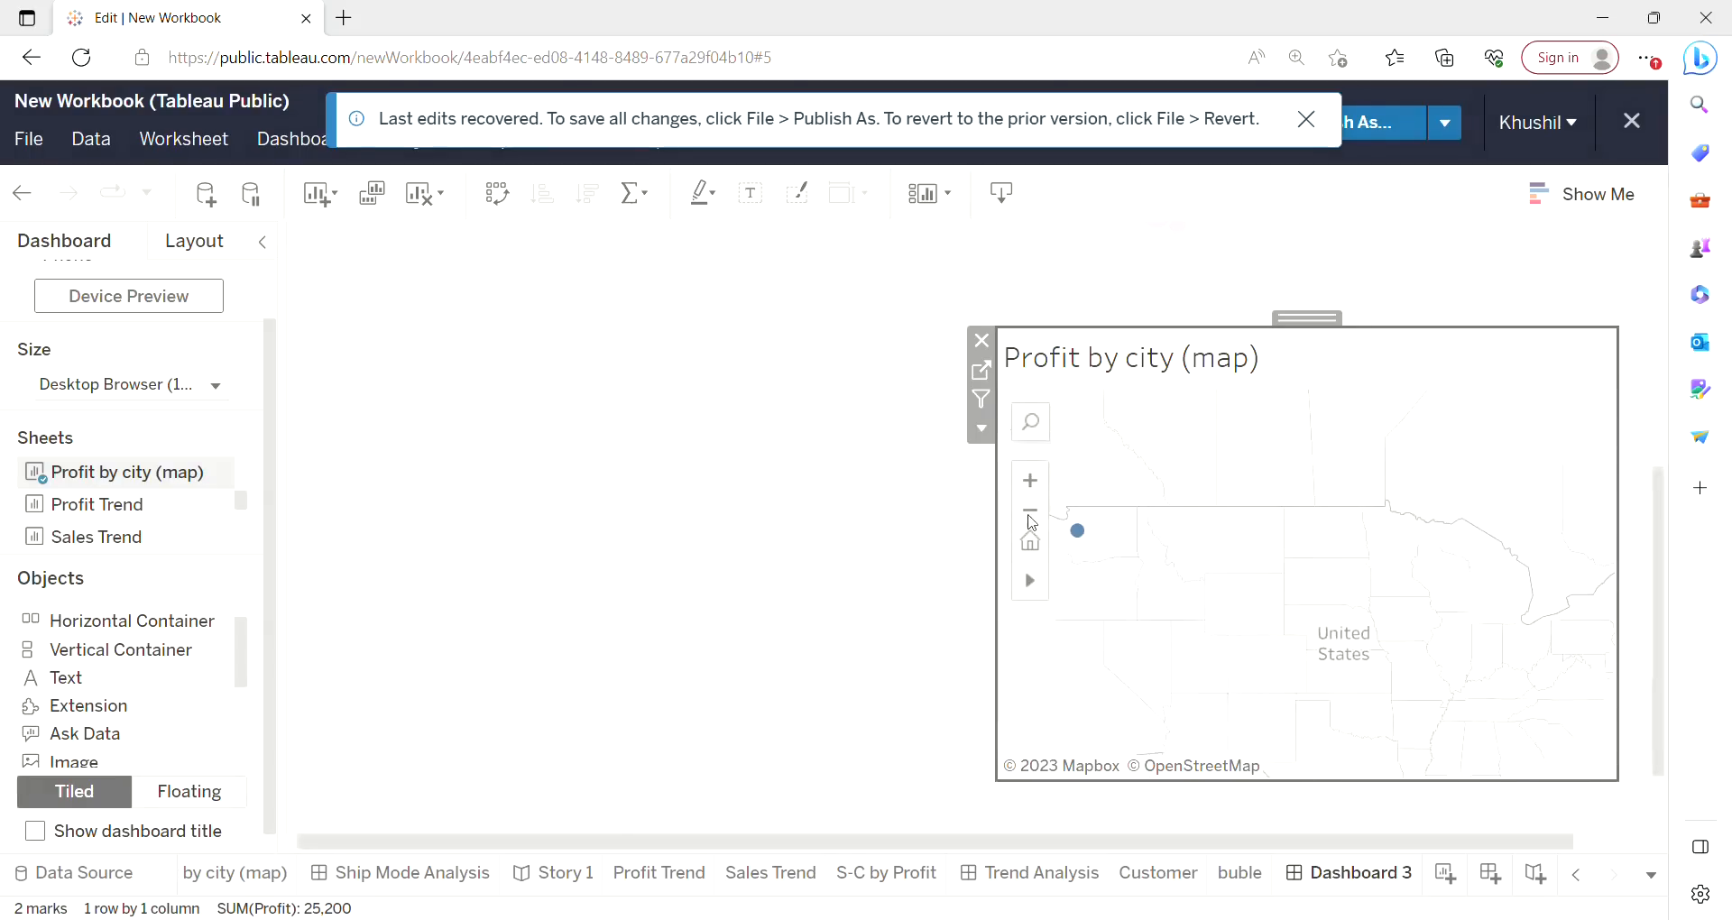
{"action": "left_click", "coordinate": [1036, 523]}
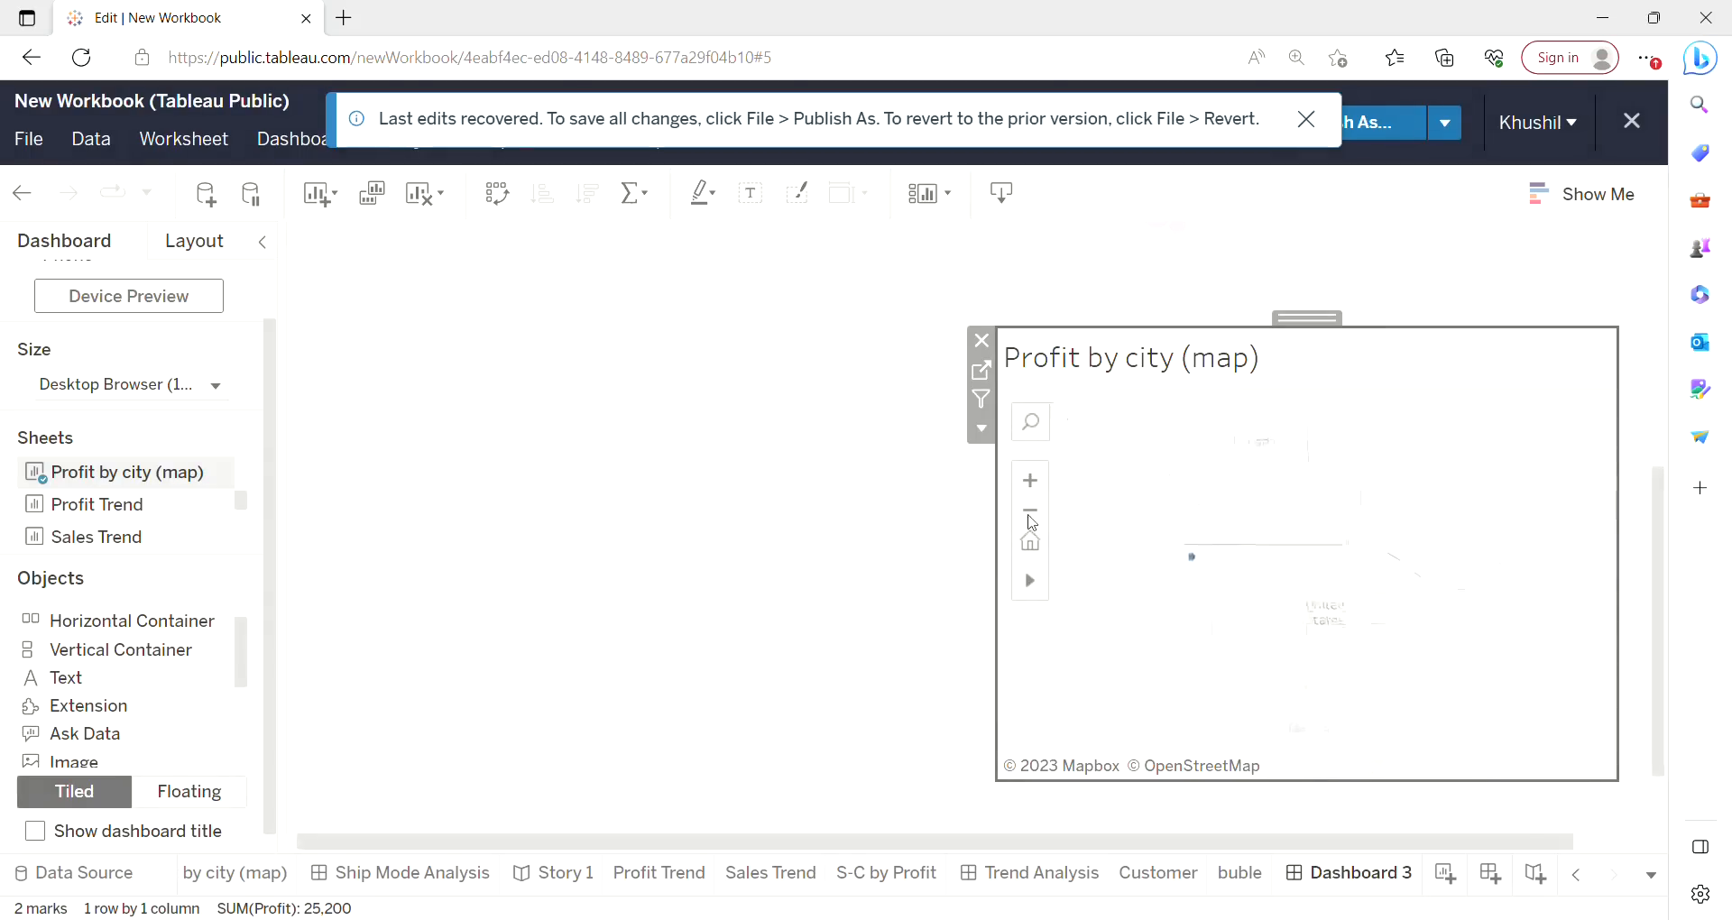
{"action": "mouse_move", "coordinate": [1473, 613]}
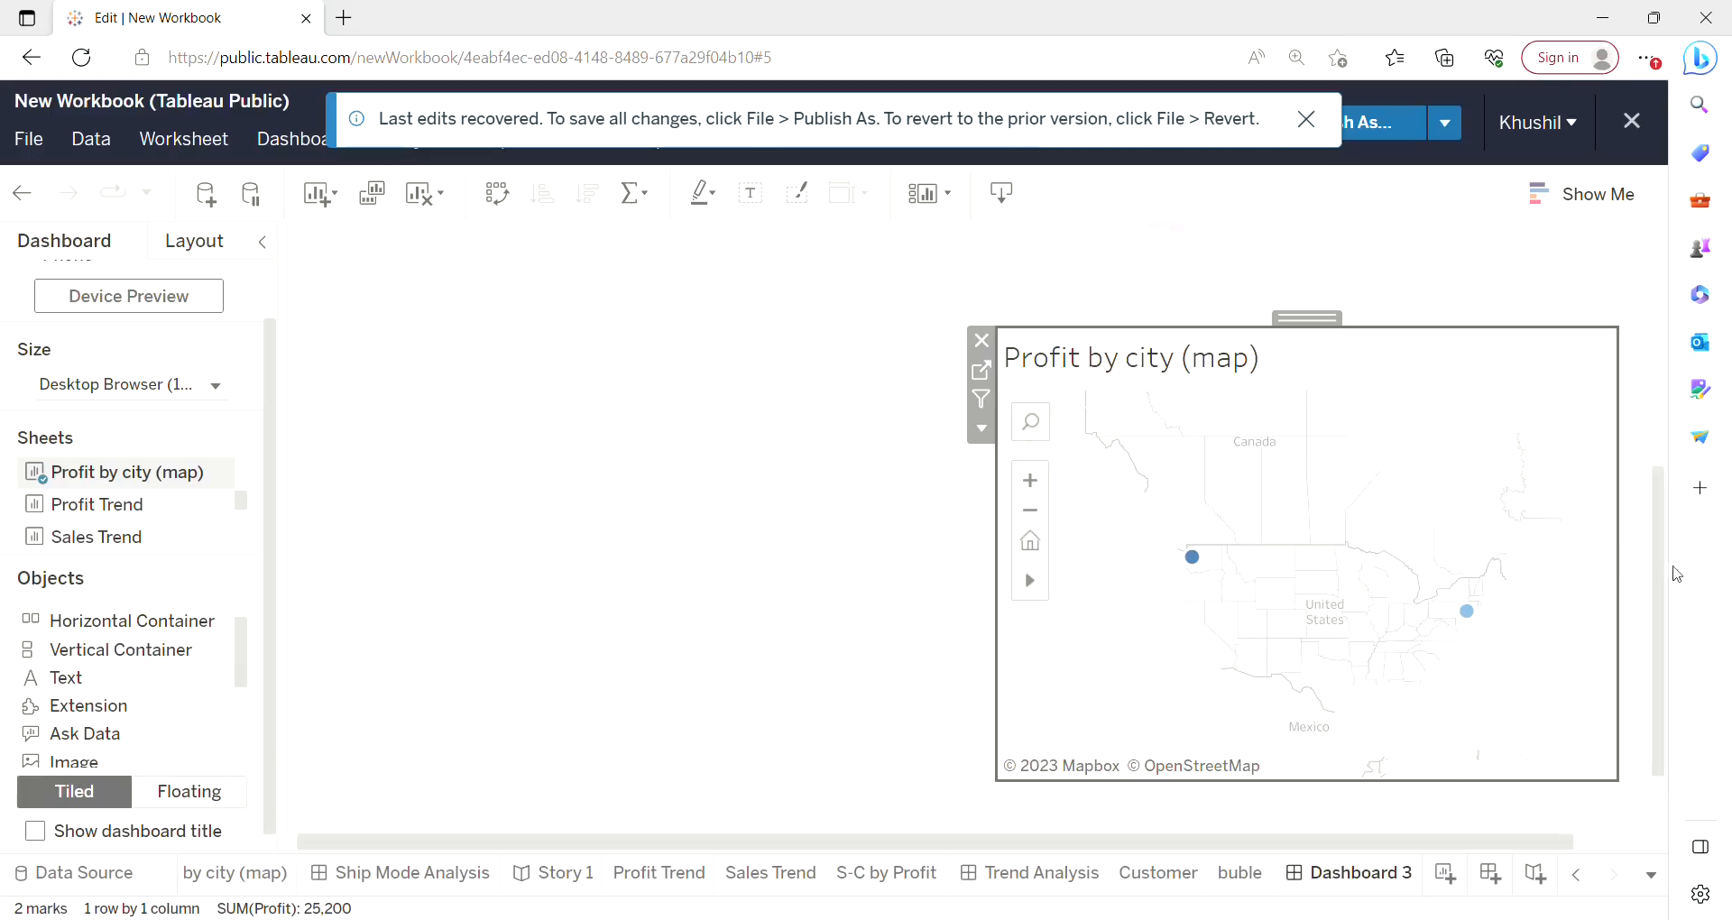
Select the large Office Supplies bubble to filter the Customer table to that product.
{"action": "left_click_drag", "start_coordinate": [1656, 572], "coordinate": [1661, 339]}
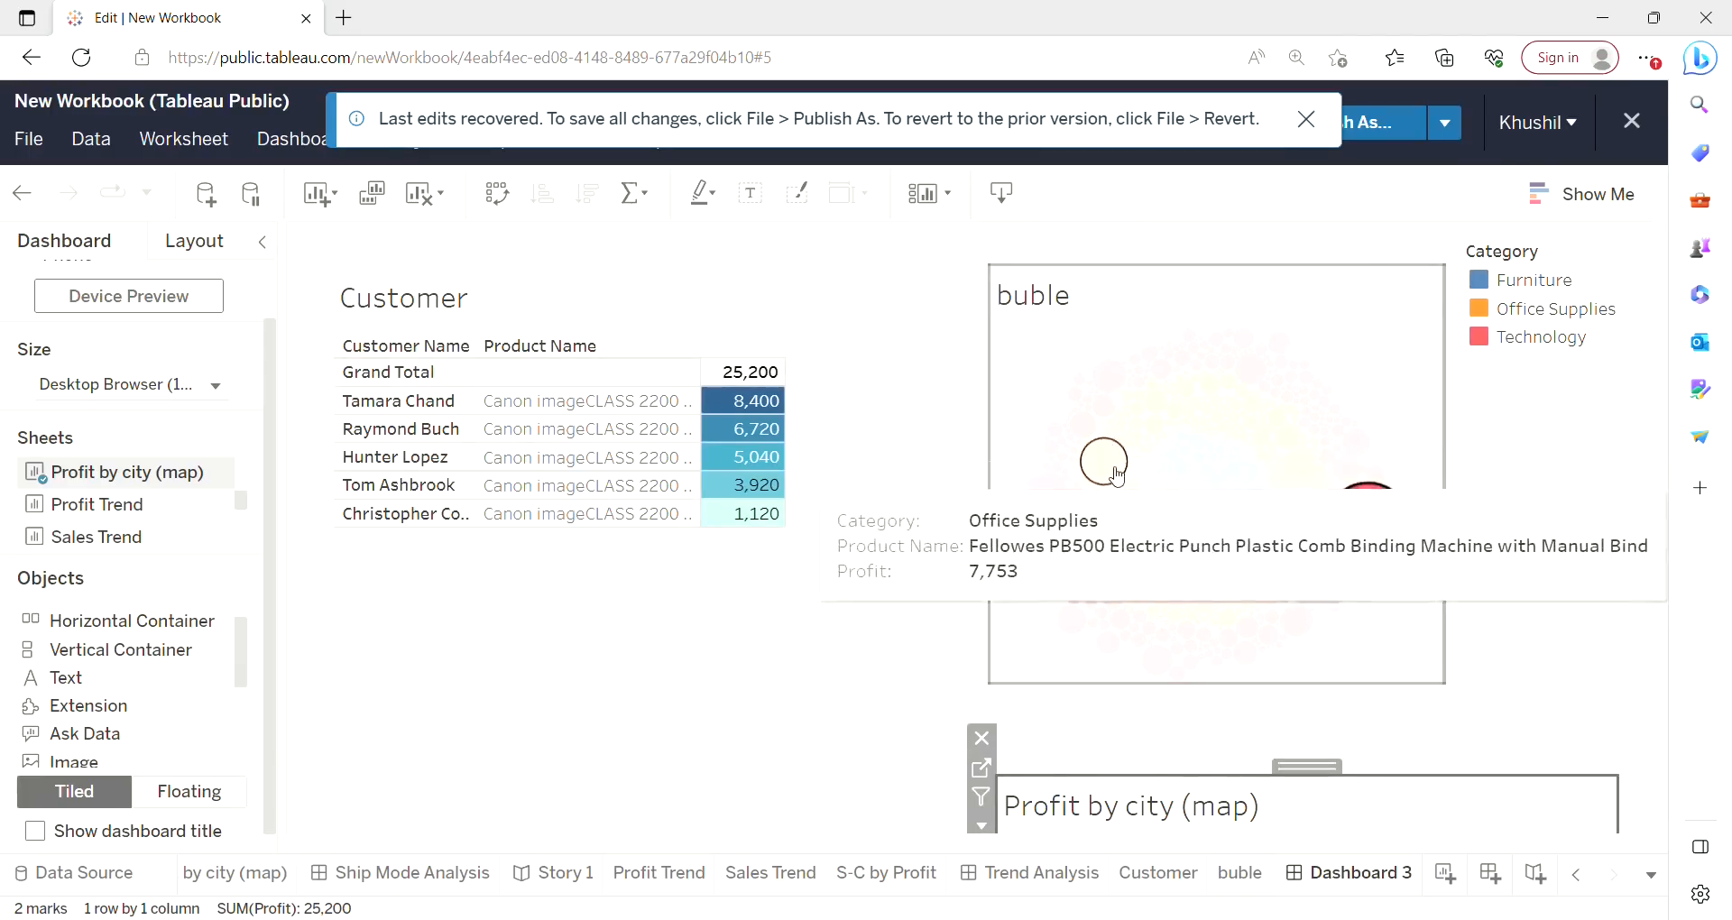
{"action": "left_click", "coordinate": [1119, 477]}
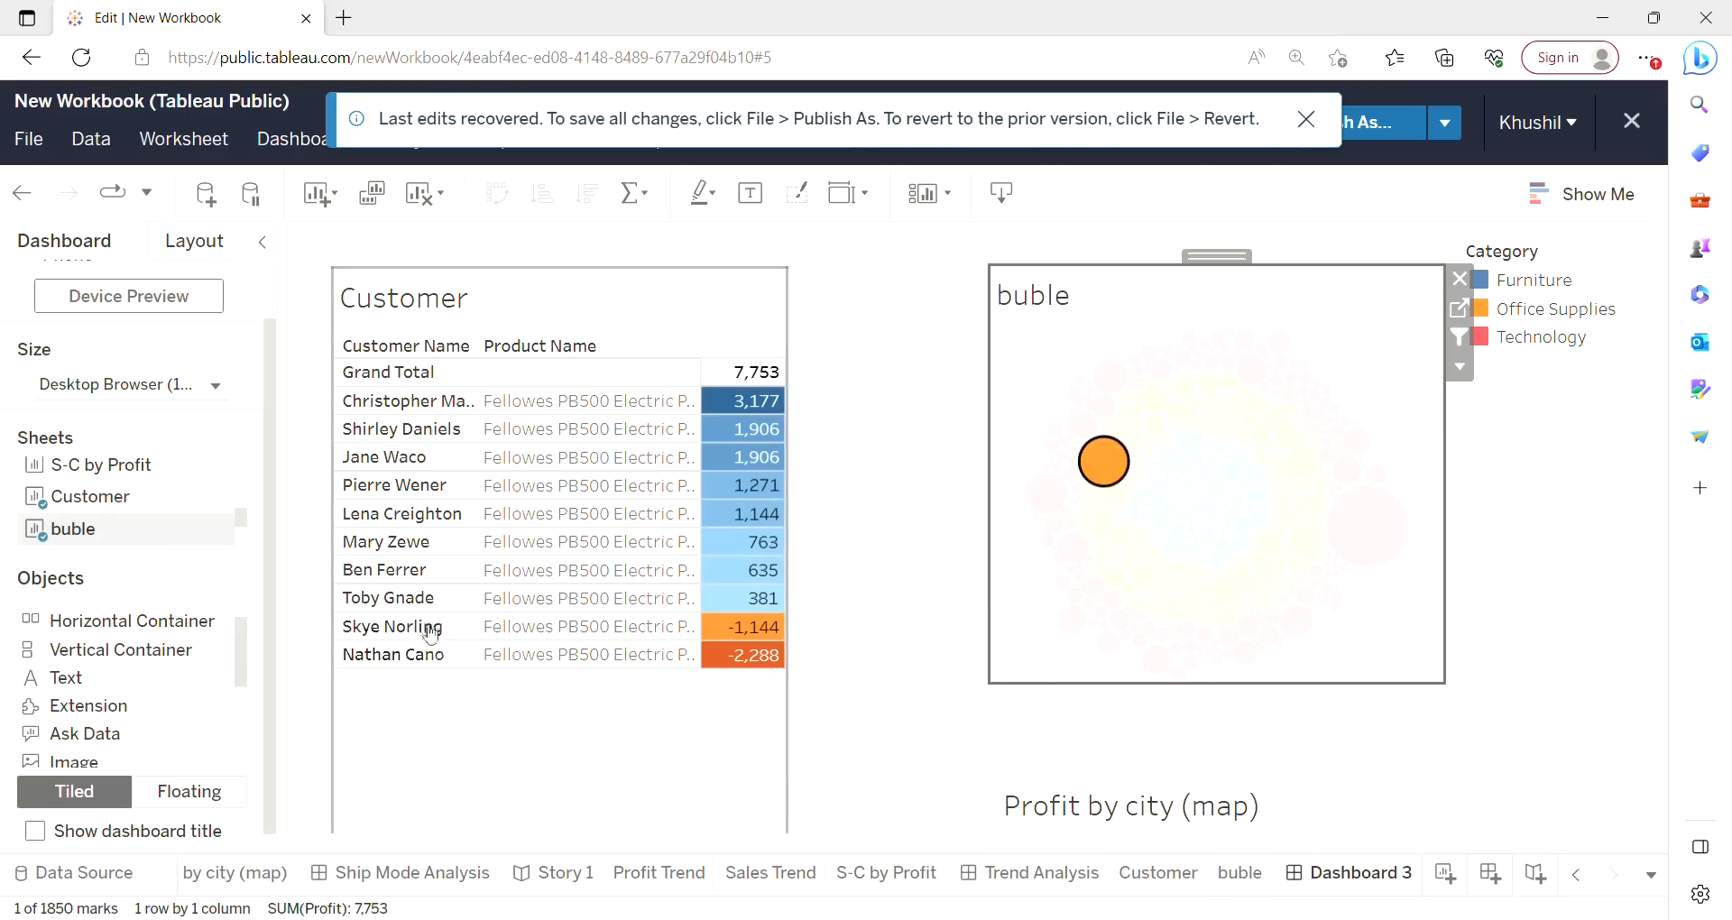
{"action": "mouse_move", "coordinate": [736, 631]}
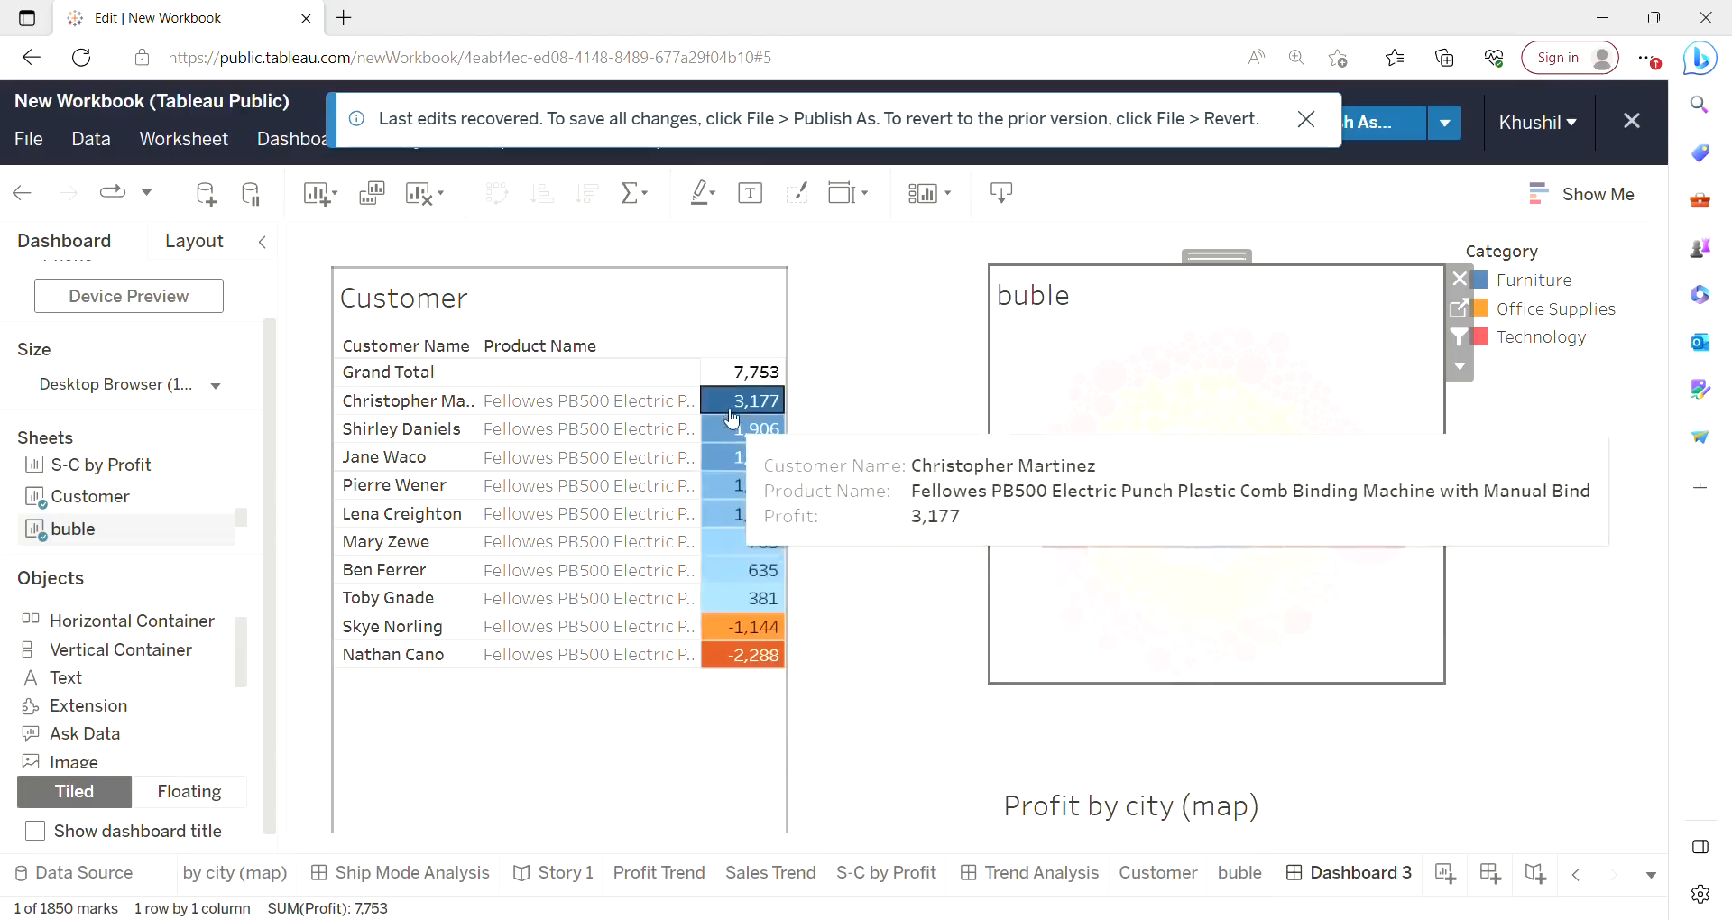
{"action": "mouse_move", "coordinate": [745, 408]}
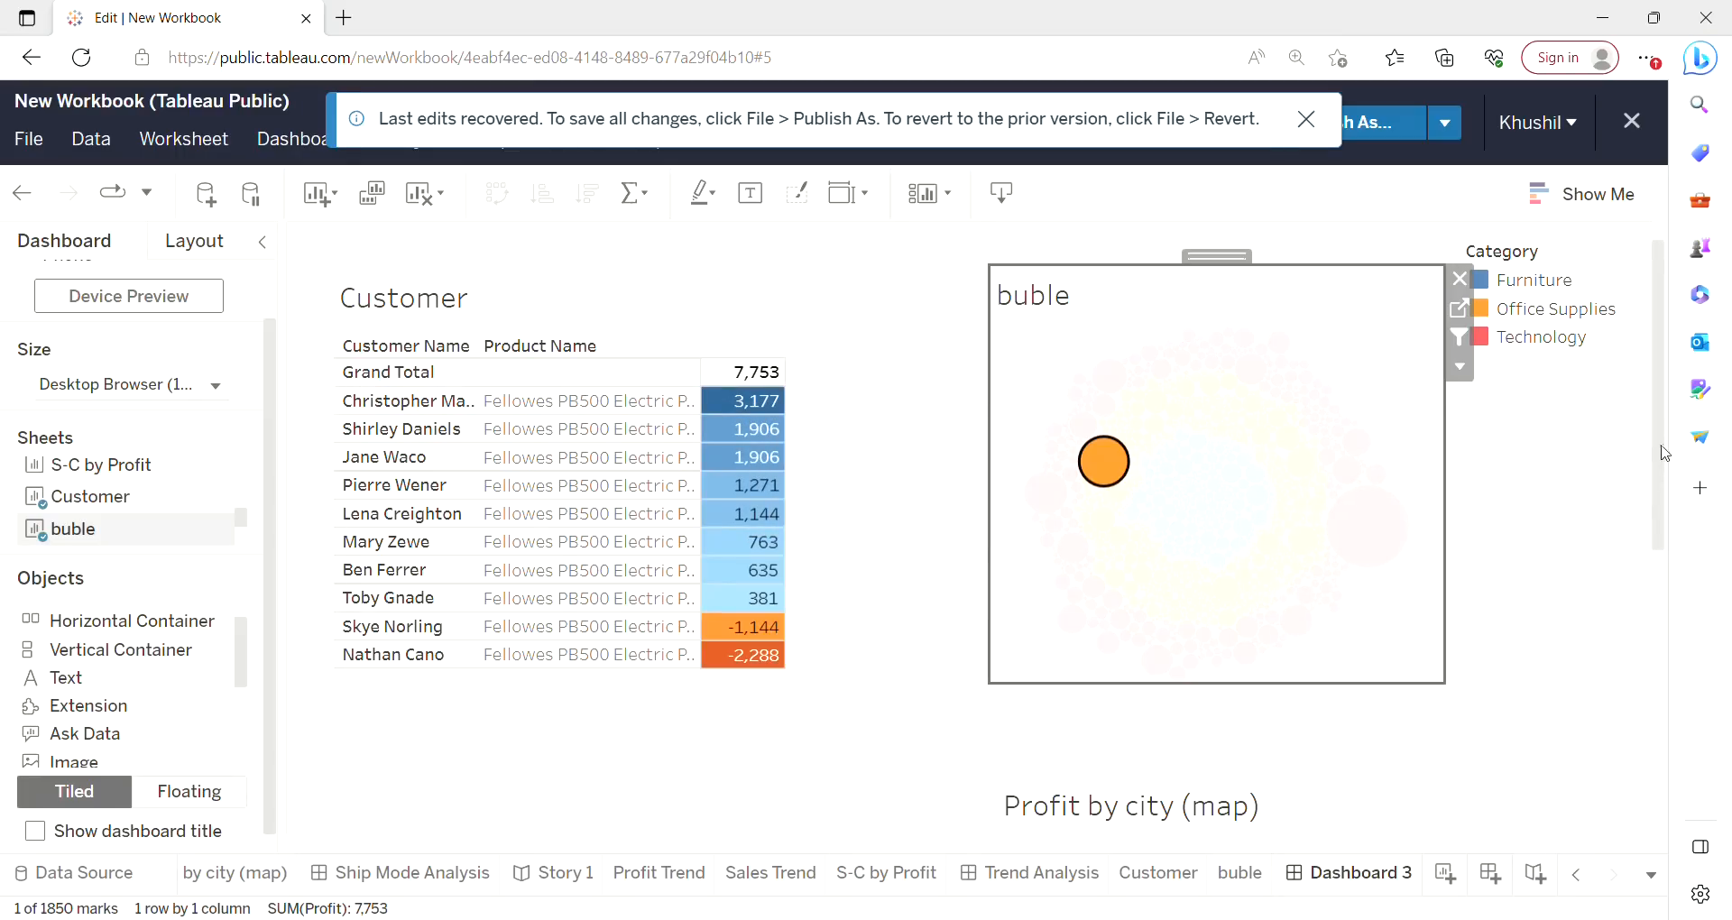
Rename Dashboard 3 as Customer Centric.
{"action": "right_click", "coordinate": [1370, 875]}
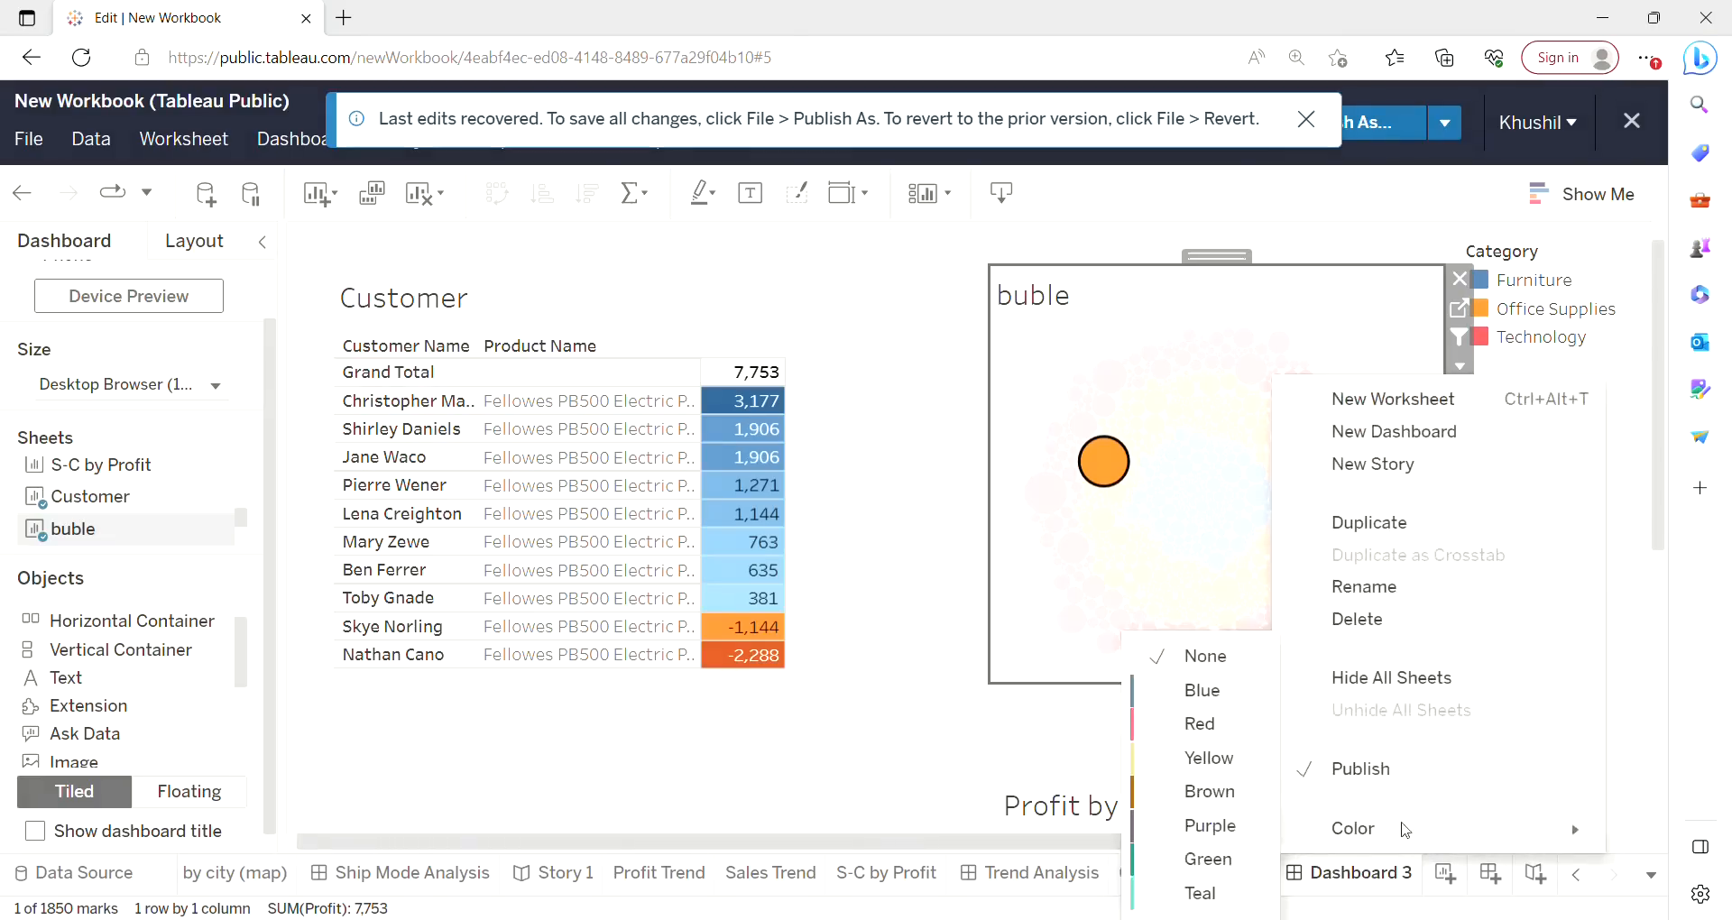
{"action": "left_click", "coordinate": [1365, 587]}
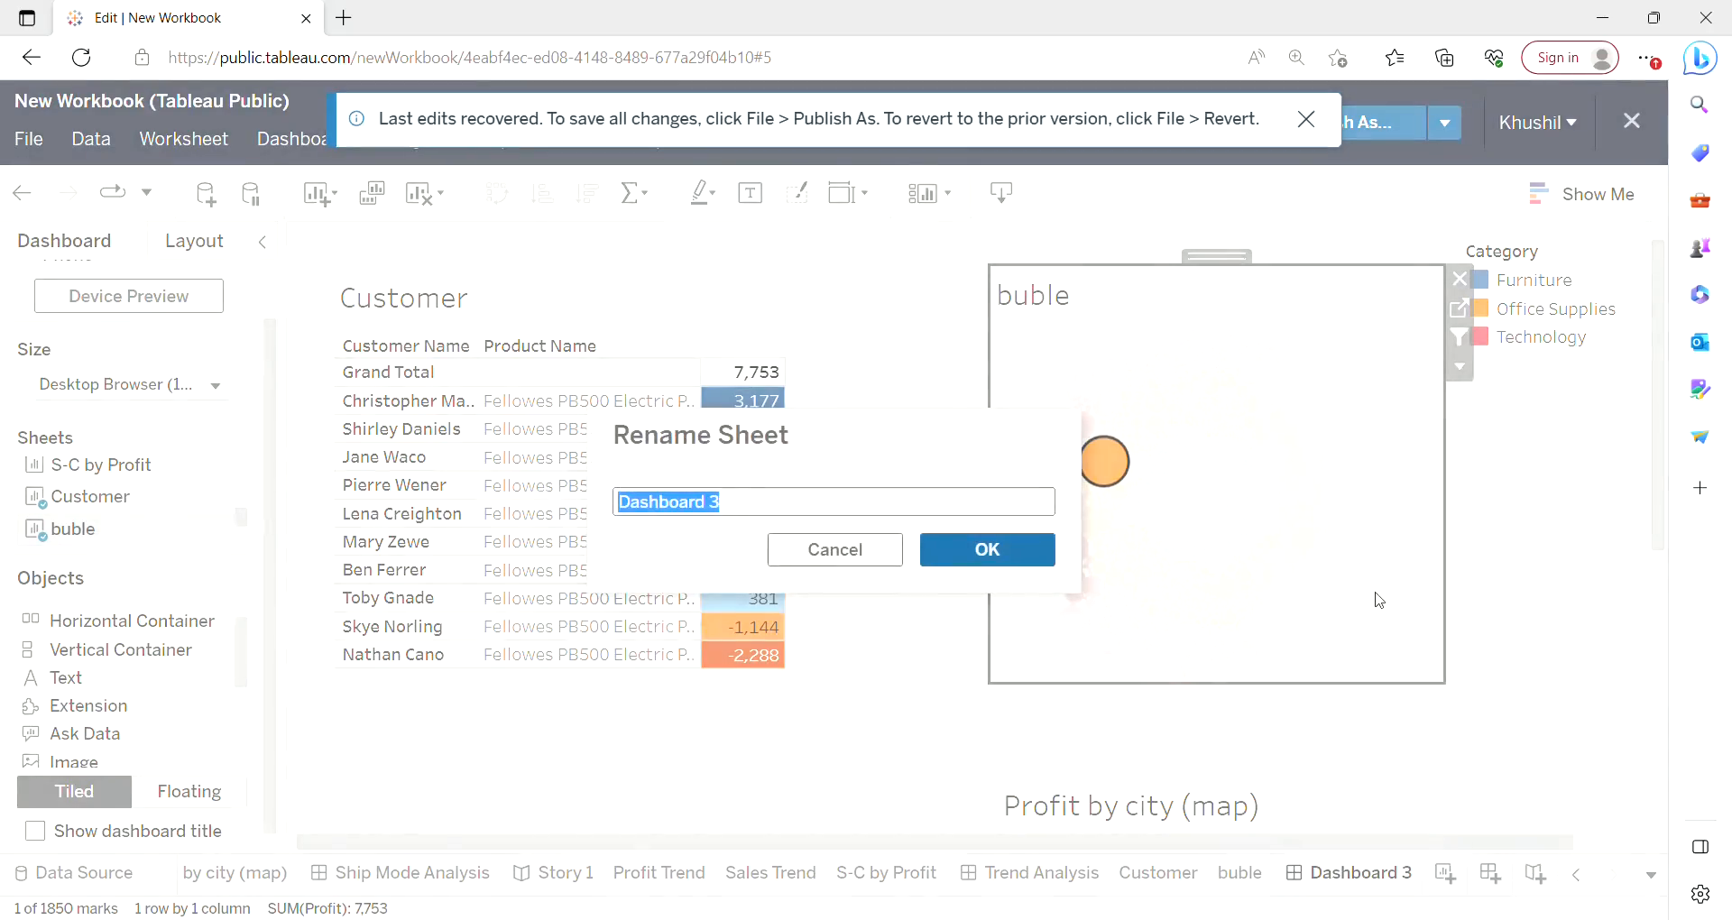
{"action": "type", "text": "Cust"}
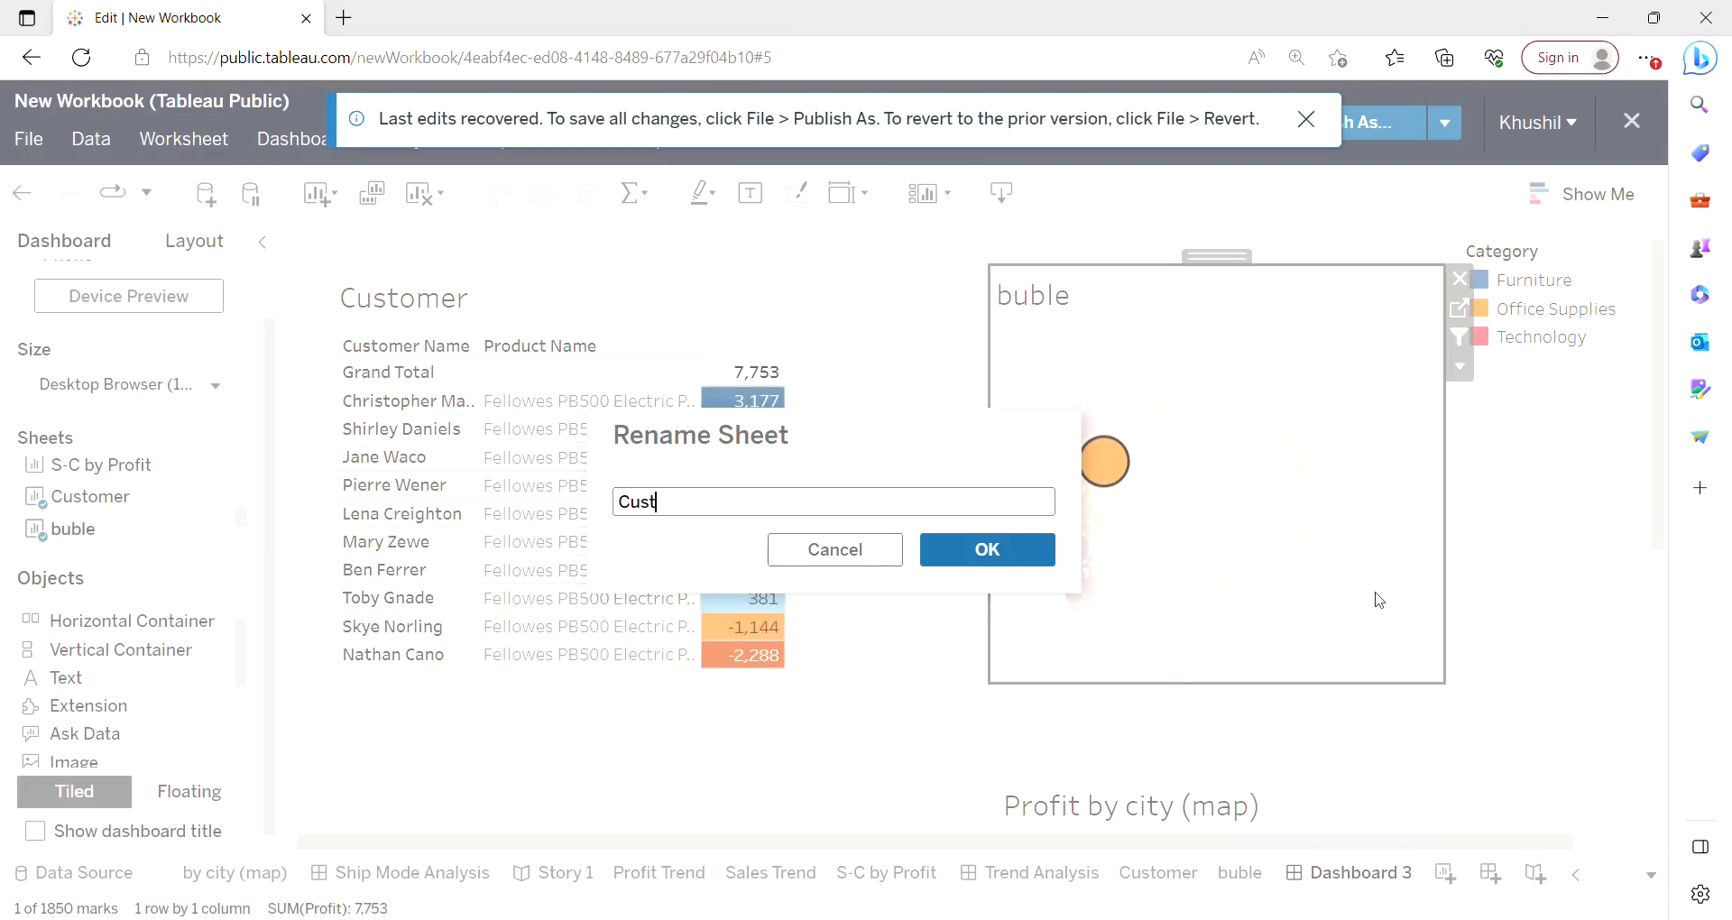
{"action": "type", "text": "omer"}
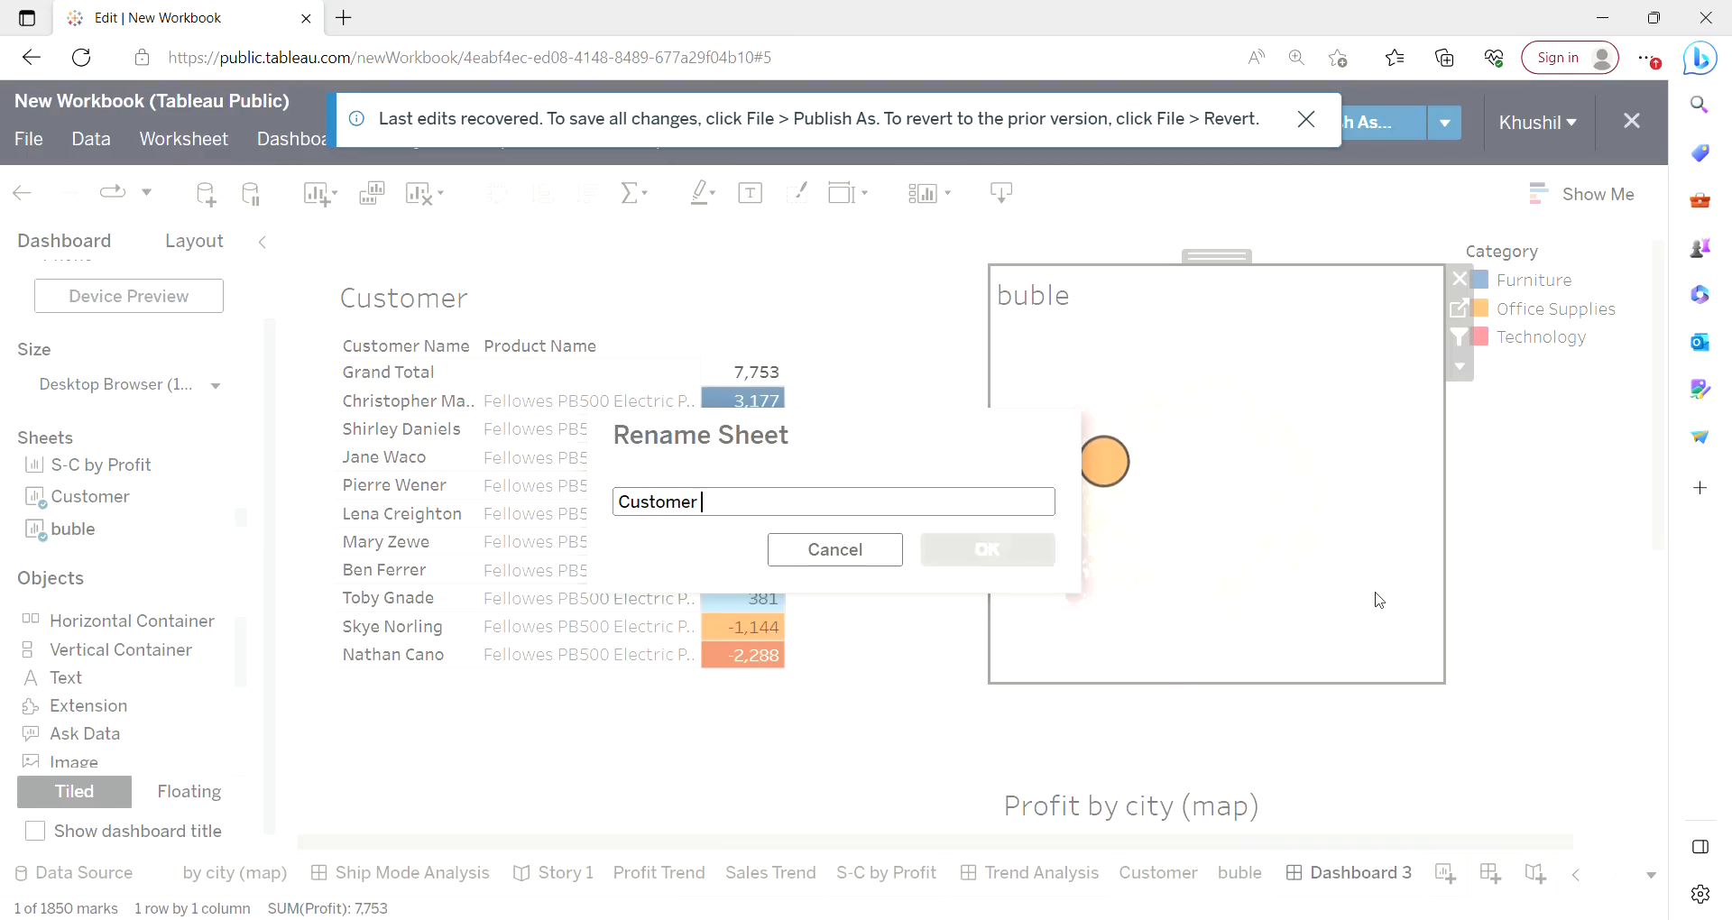
{"action": "type", "text": " Centric"}
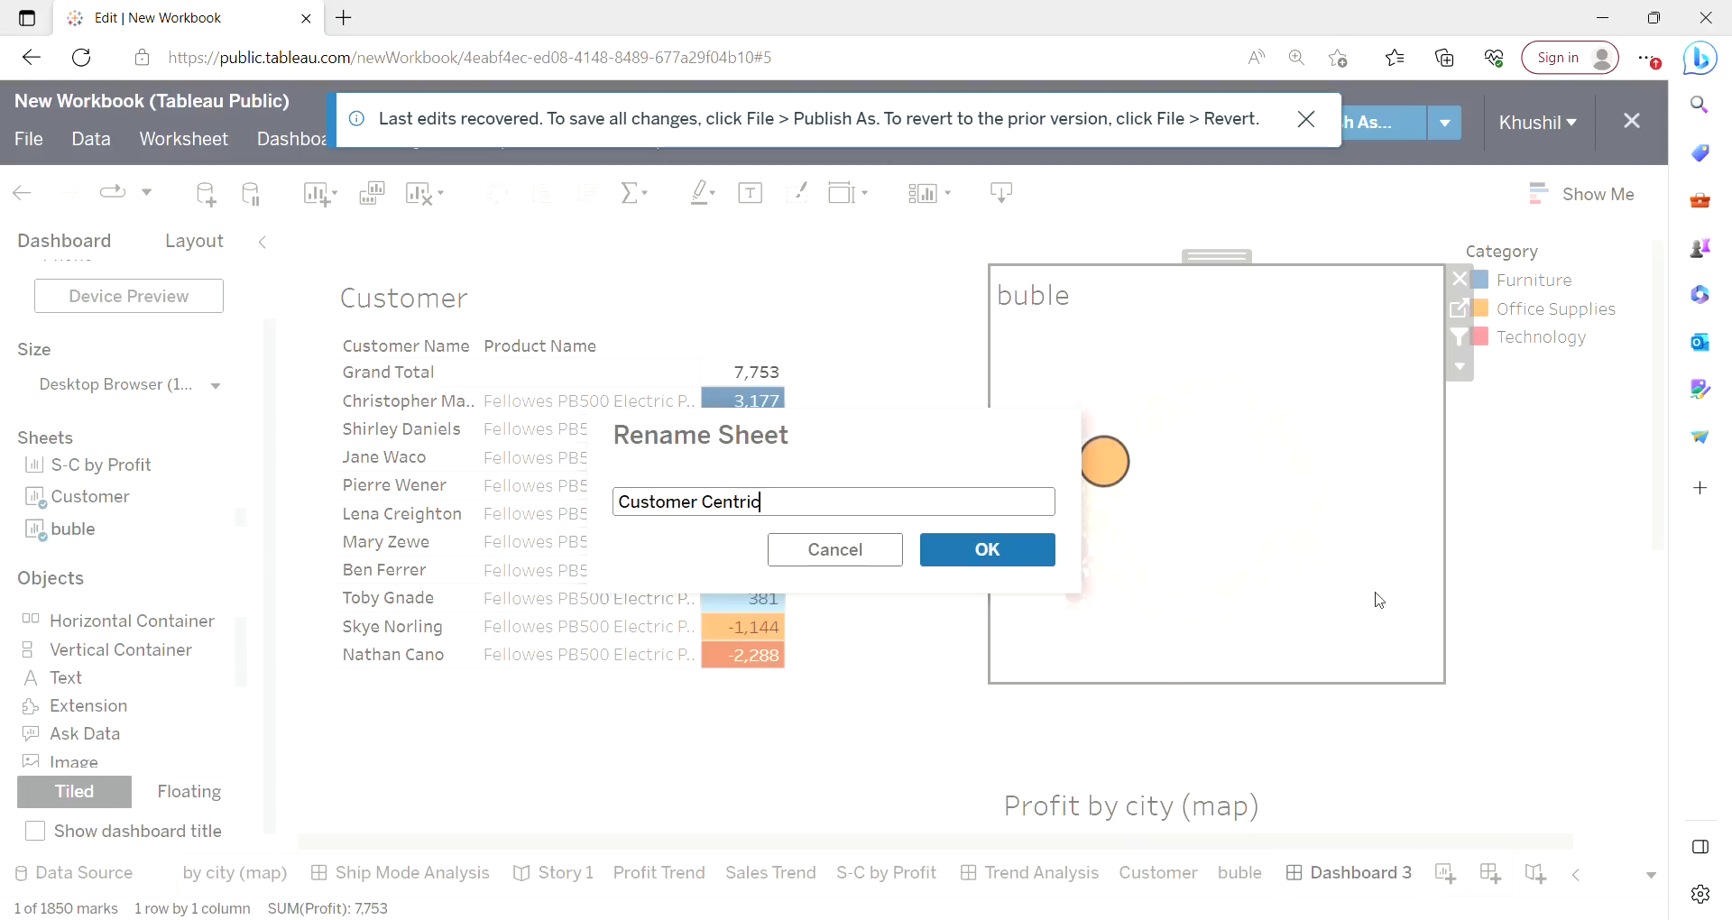
{"action": "left_click", "coordinate": [1029, 560]}
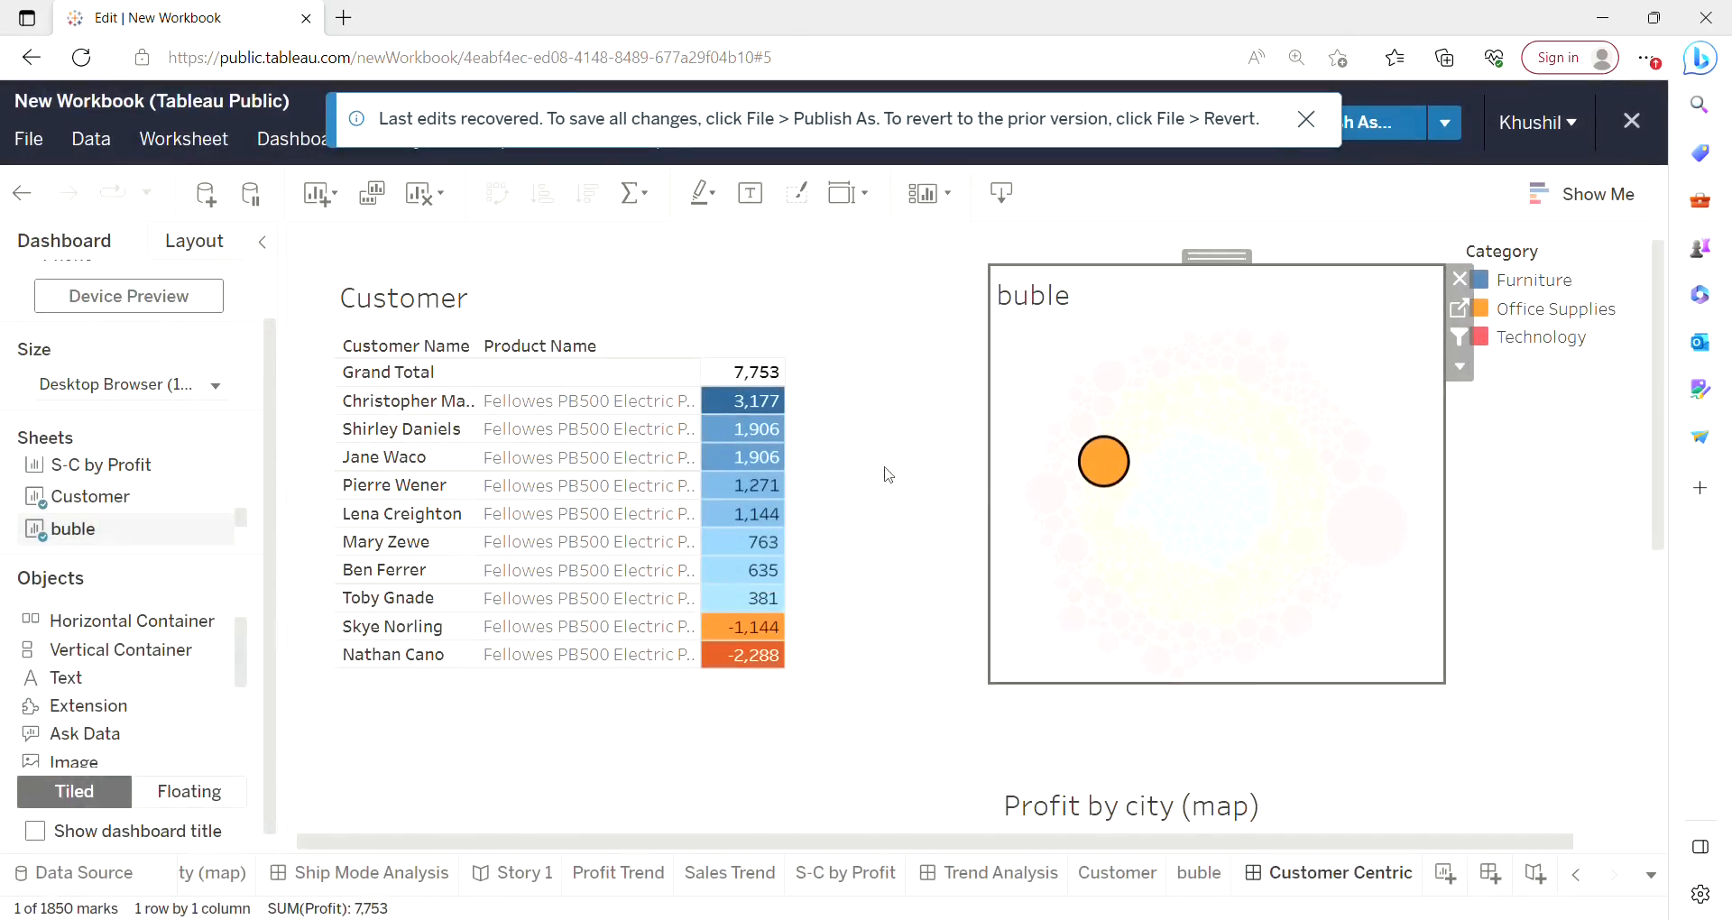
Select a Technology bubble and then a small Office Supplies bubble to filter the Customer table to each product.
{"action": "mouse_move", "coordinate": [1122, 479]}
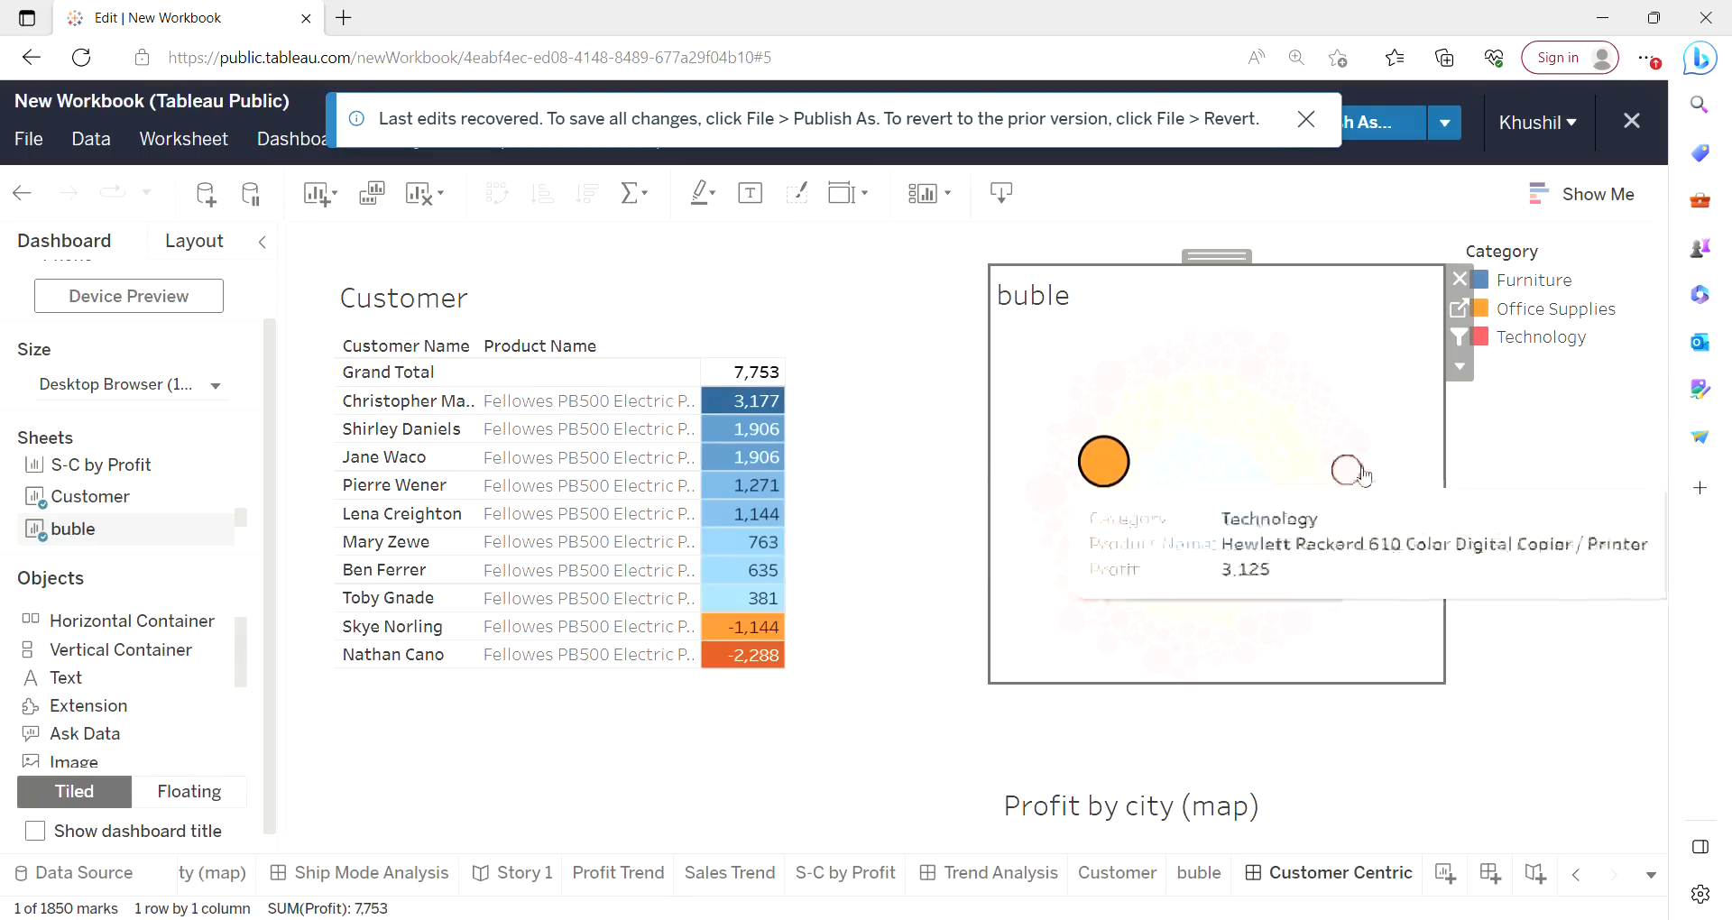
{"action": "left_click", "coordinate": [1357, 484]}
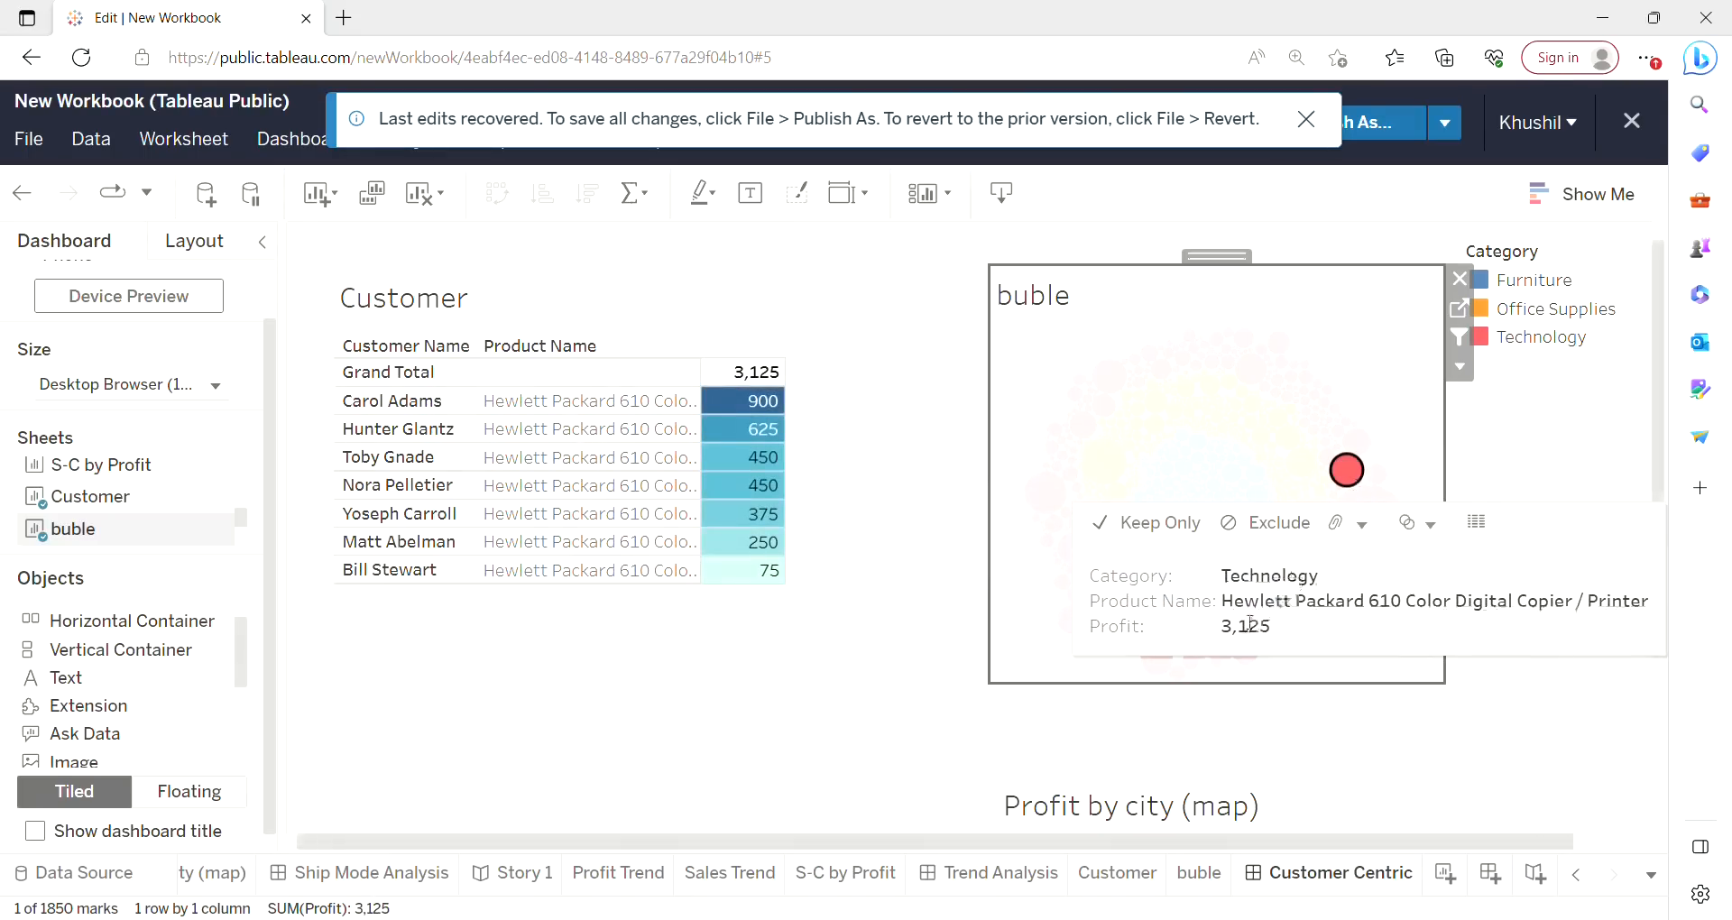
{"action": "mouse_move", "coordinate": [1260, 454]}
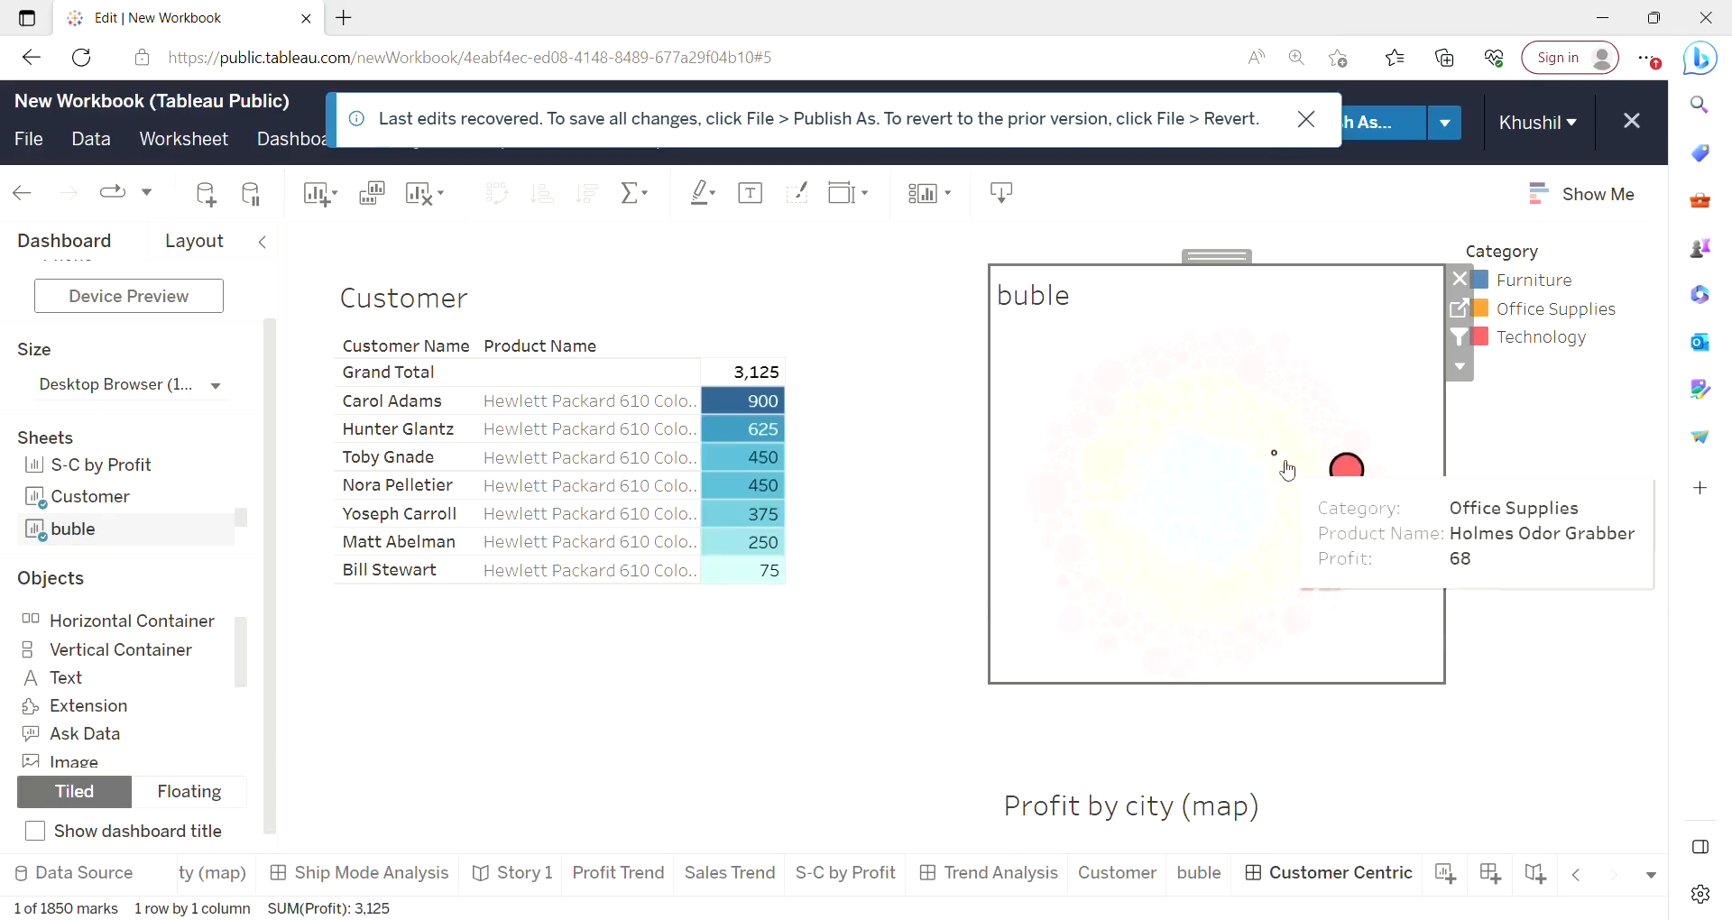
{"action": "left_click", "coordinate": [1303, 476]}
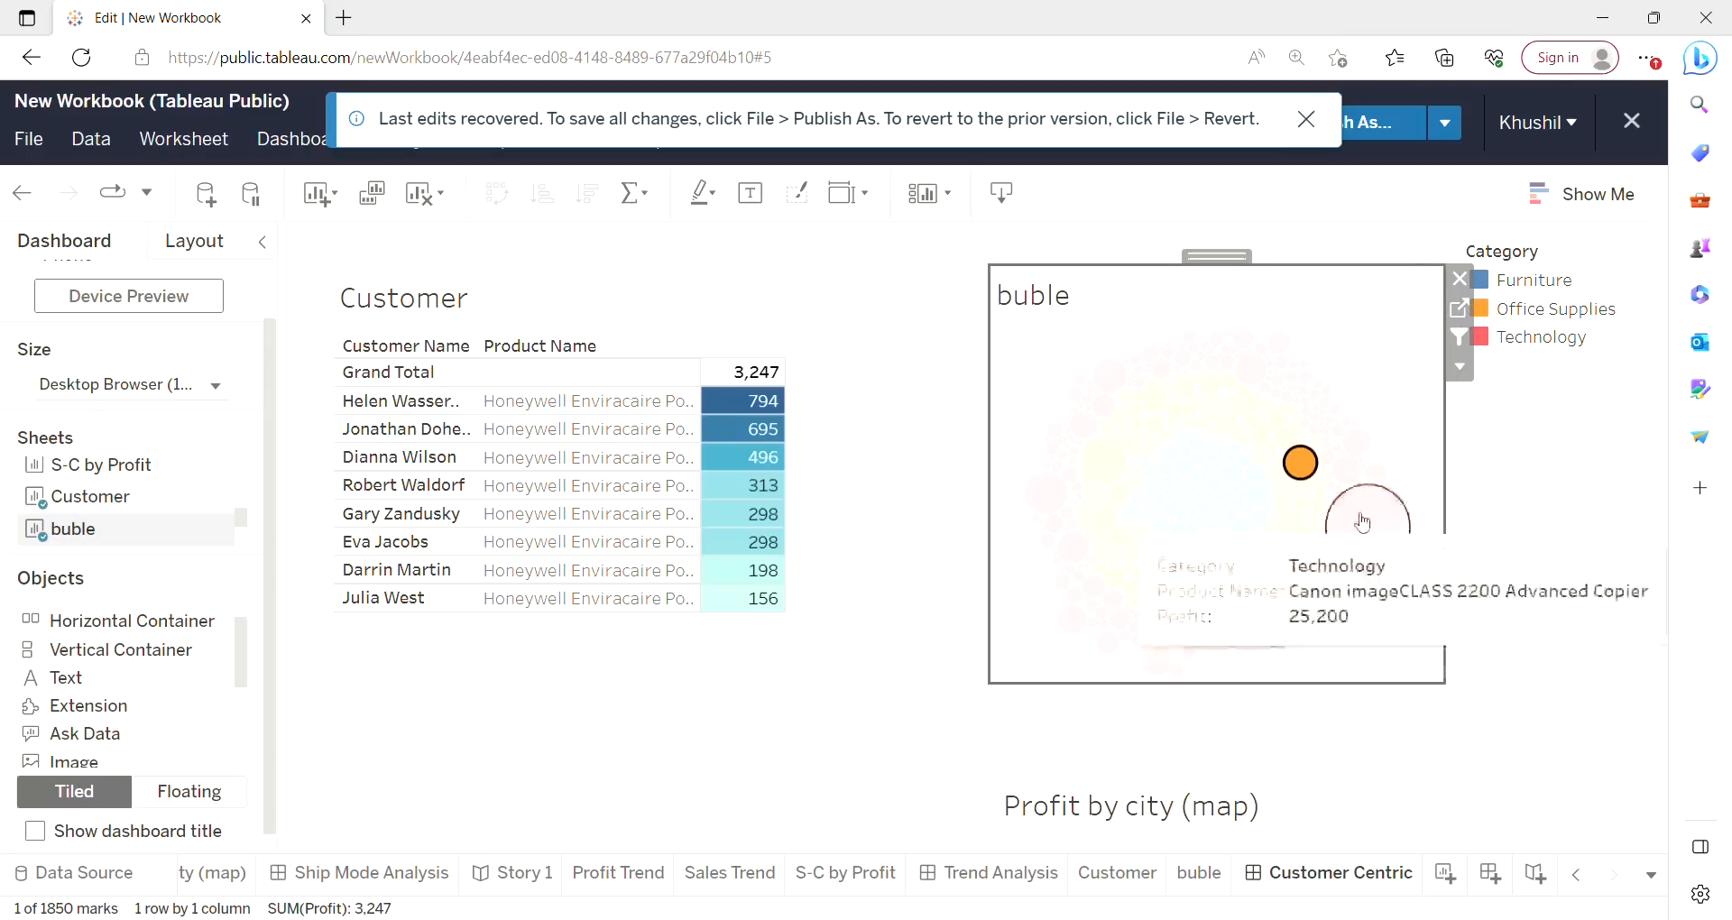
Clear the bubble selection so the Customer table shows all customers again.
{"action": "mouse_move", "coordinate": [762, 379]}
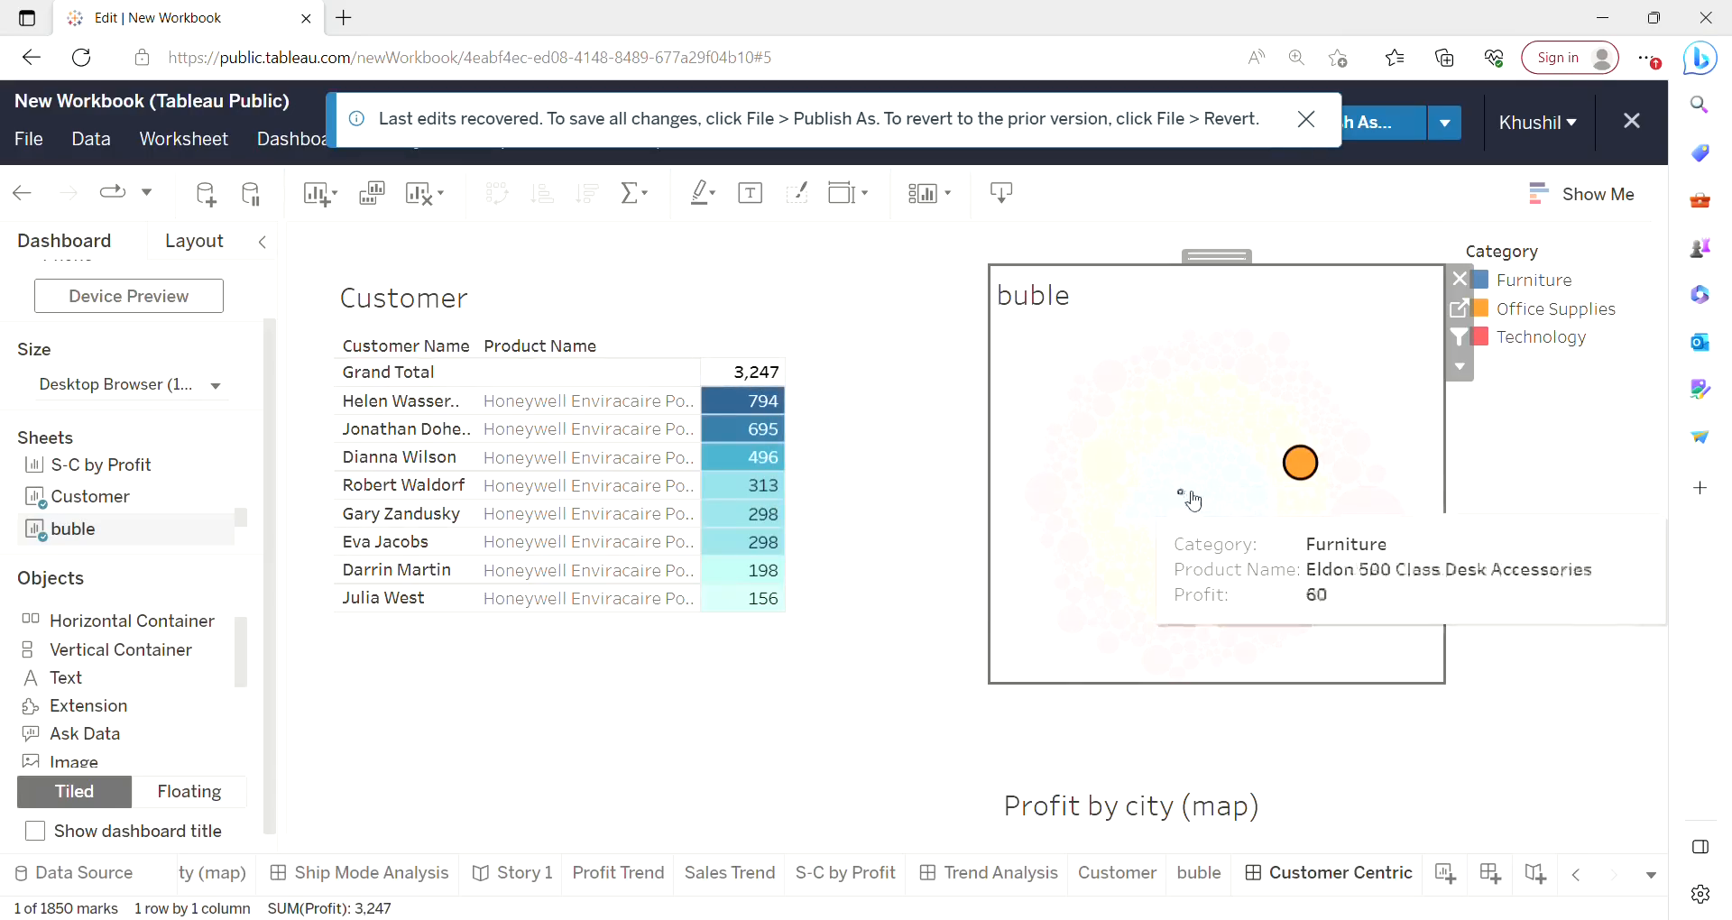
{"action": "left_click", "coordinate": [1638, 527]}
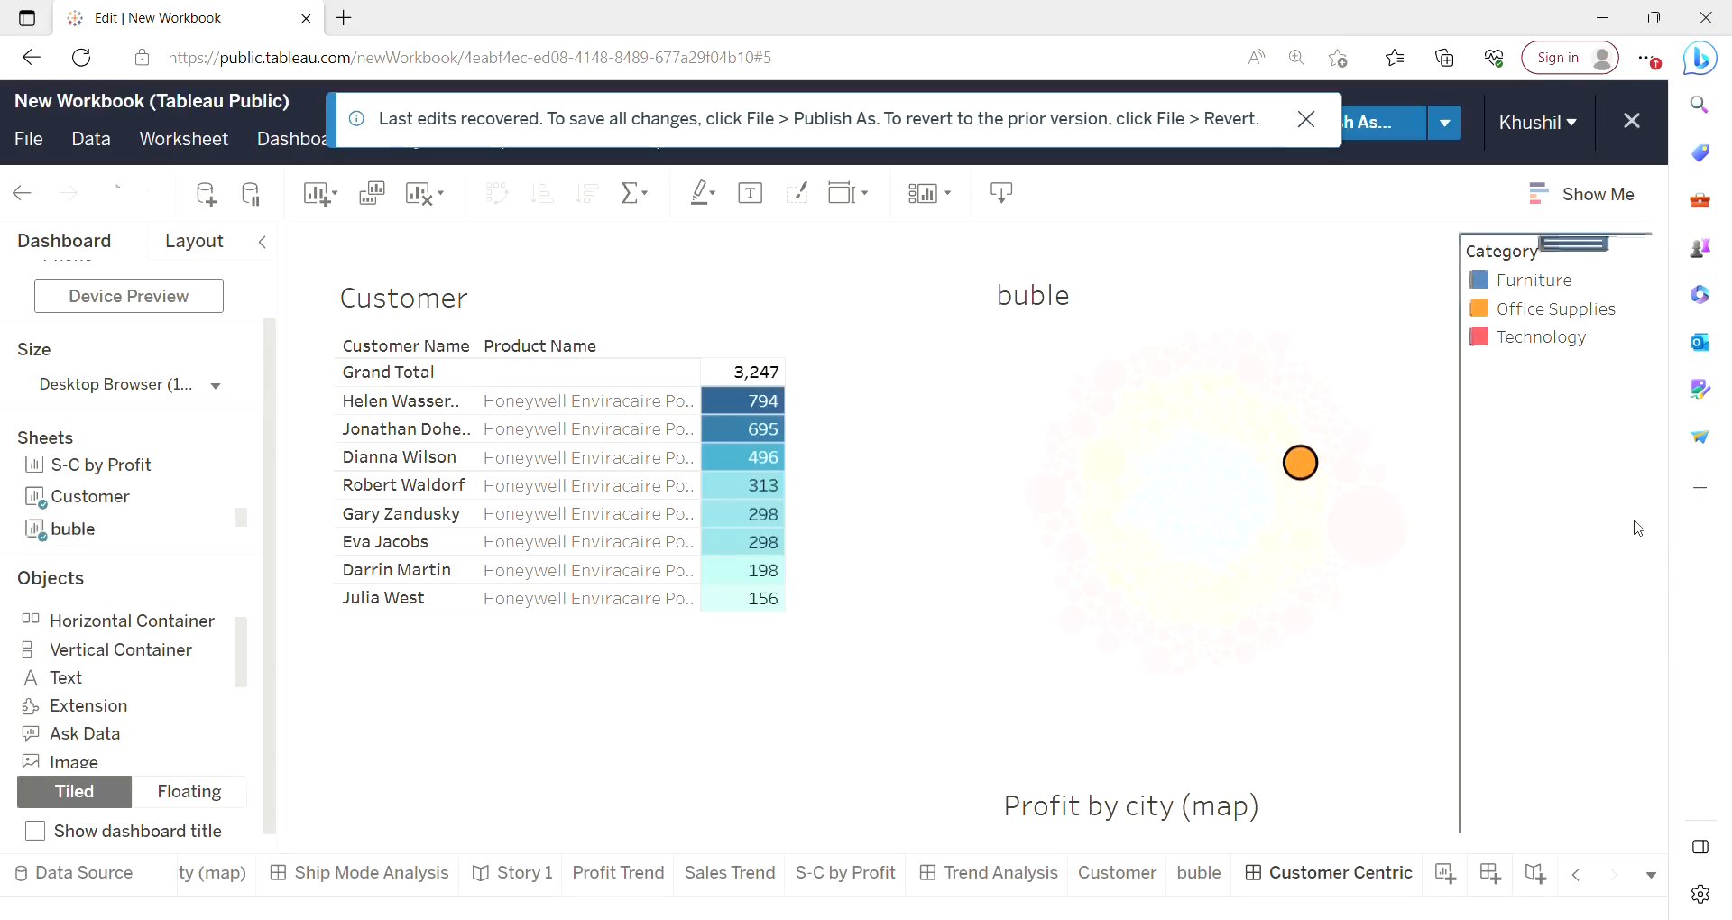
{"action": "left_click", "coordinate": [828, 607]}
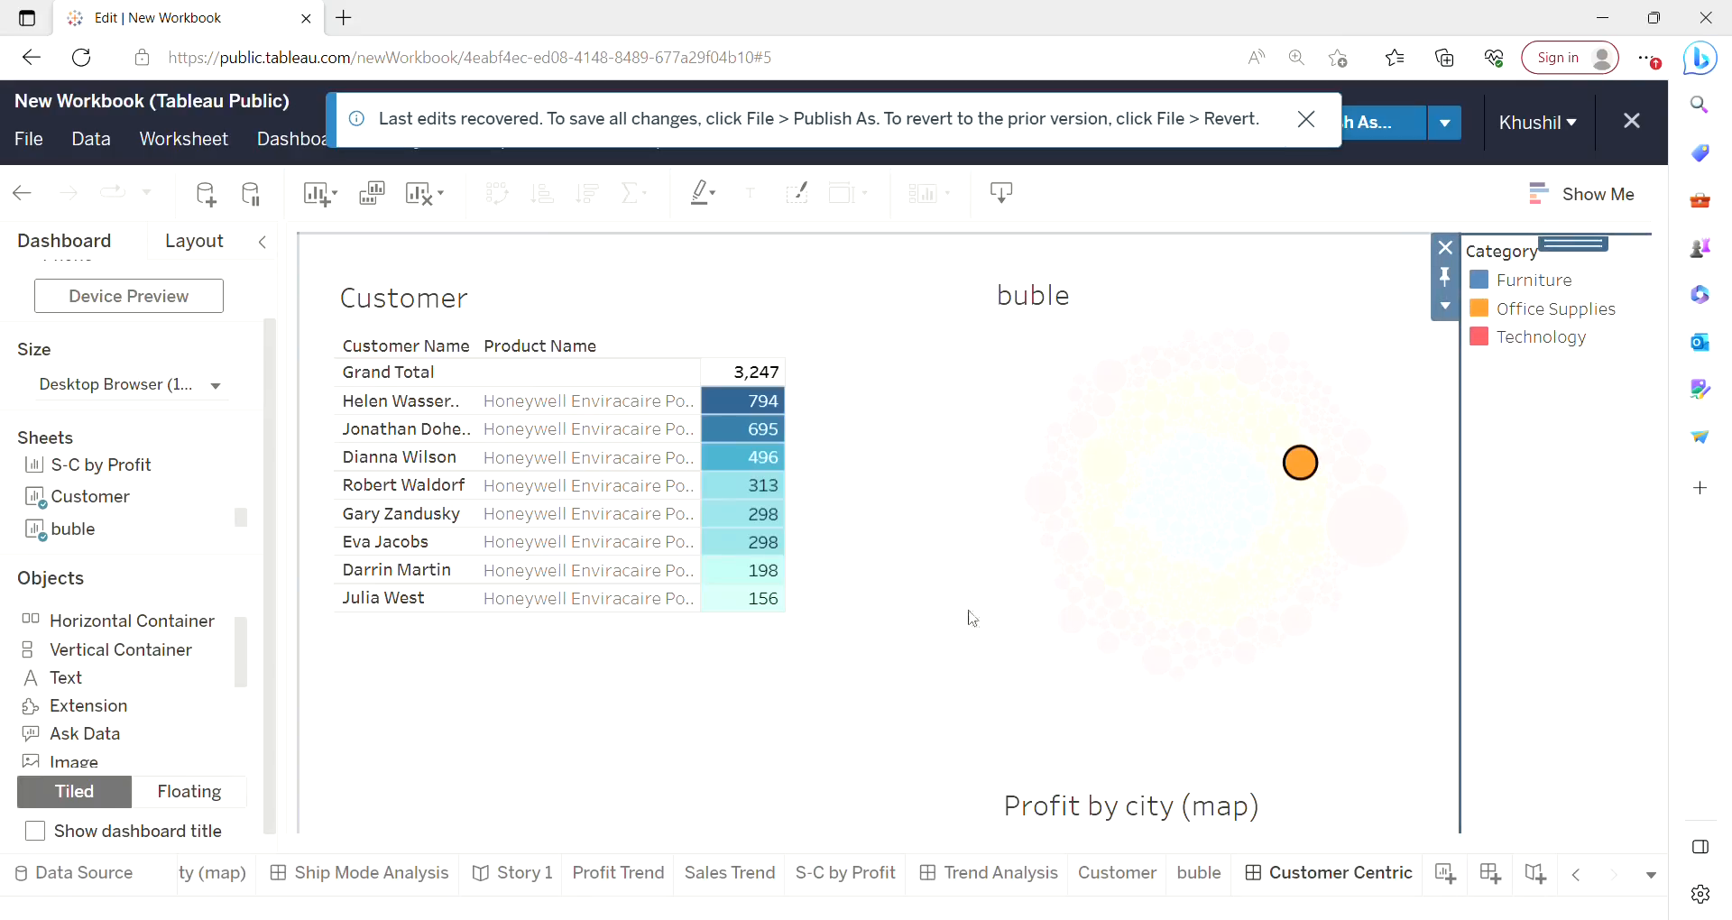
{"action": "left_click", "coordinate": [1032, 618]}
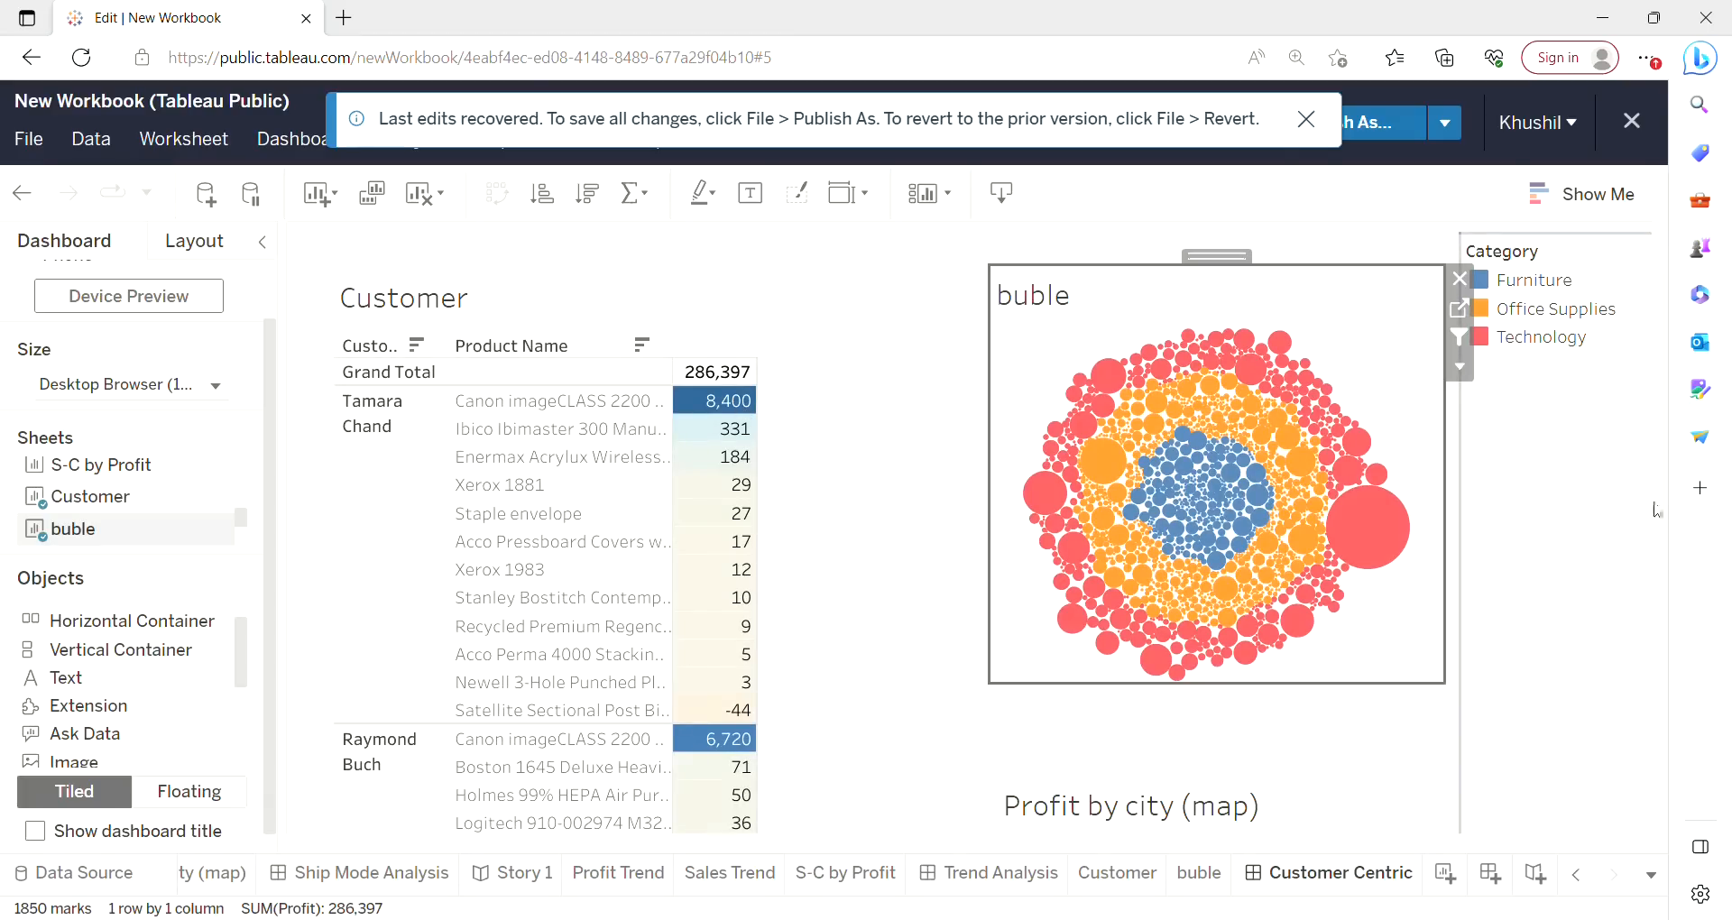
Switch to the Trend Analysis dashboard and browse the Profit Trend chart's options menu and its submenus.
{"action": "left_click_drag", "start_coordinate": [1659, 521], "coordinate": [1671, 670]}
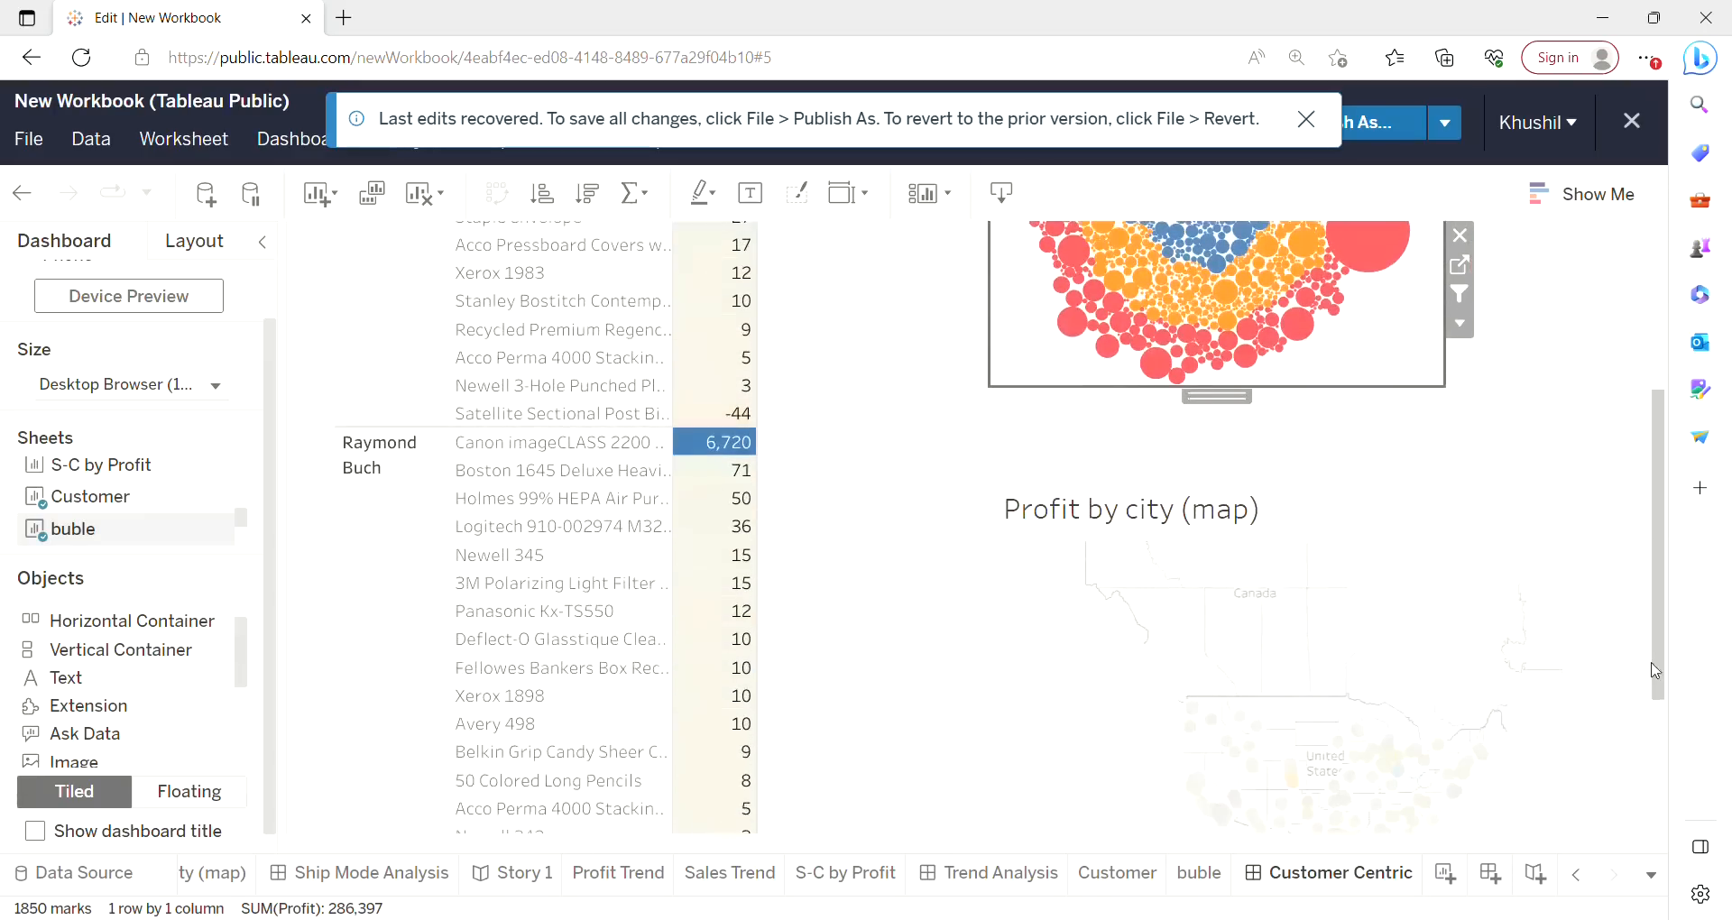
{"action": "left_click", "coordinate": [989, 875]}
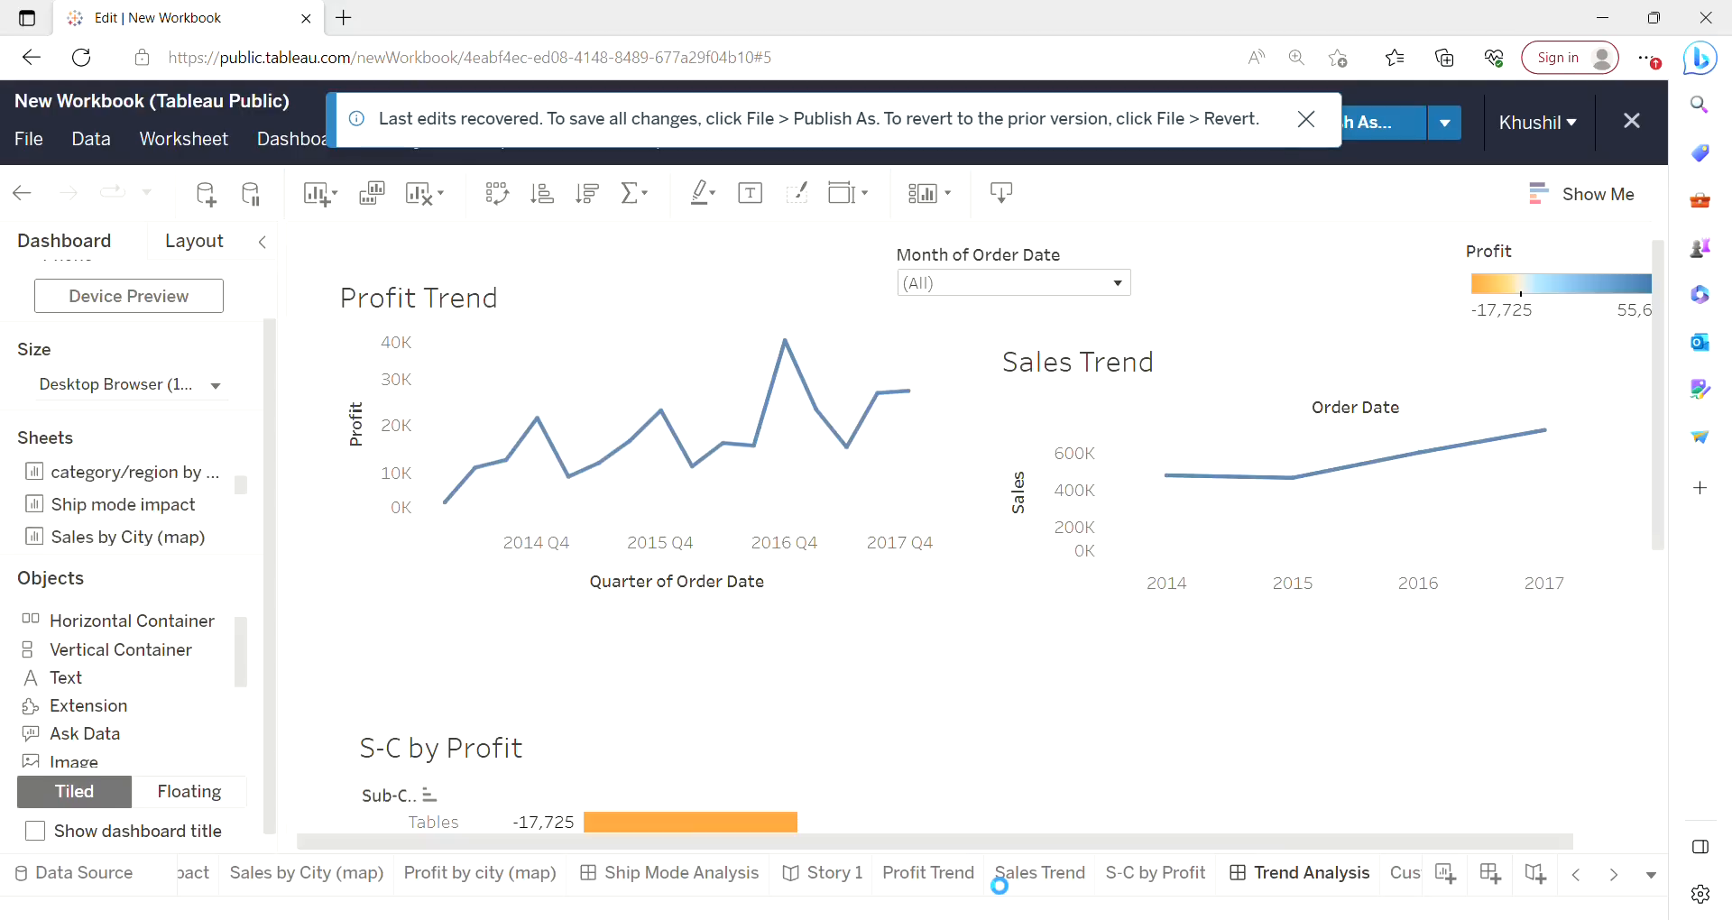
{"action": "left_click", "coordinate": [755, 484]}
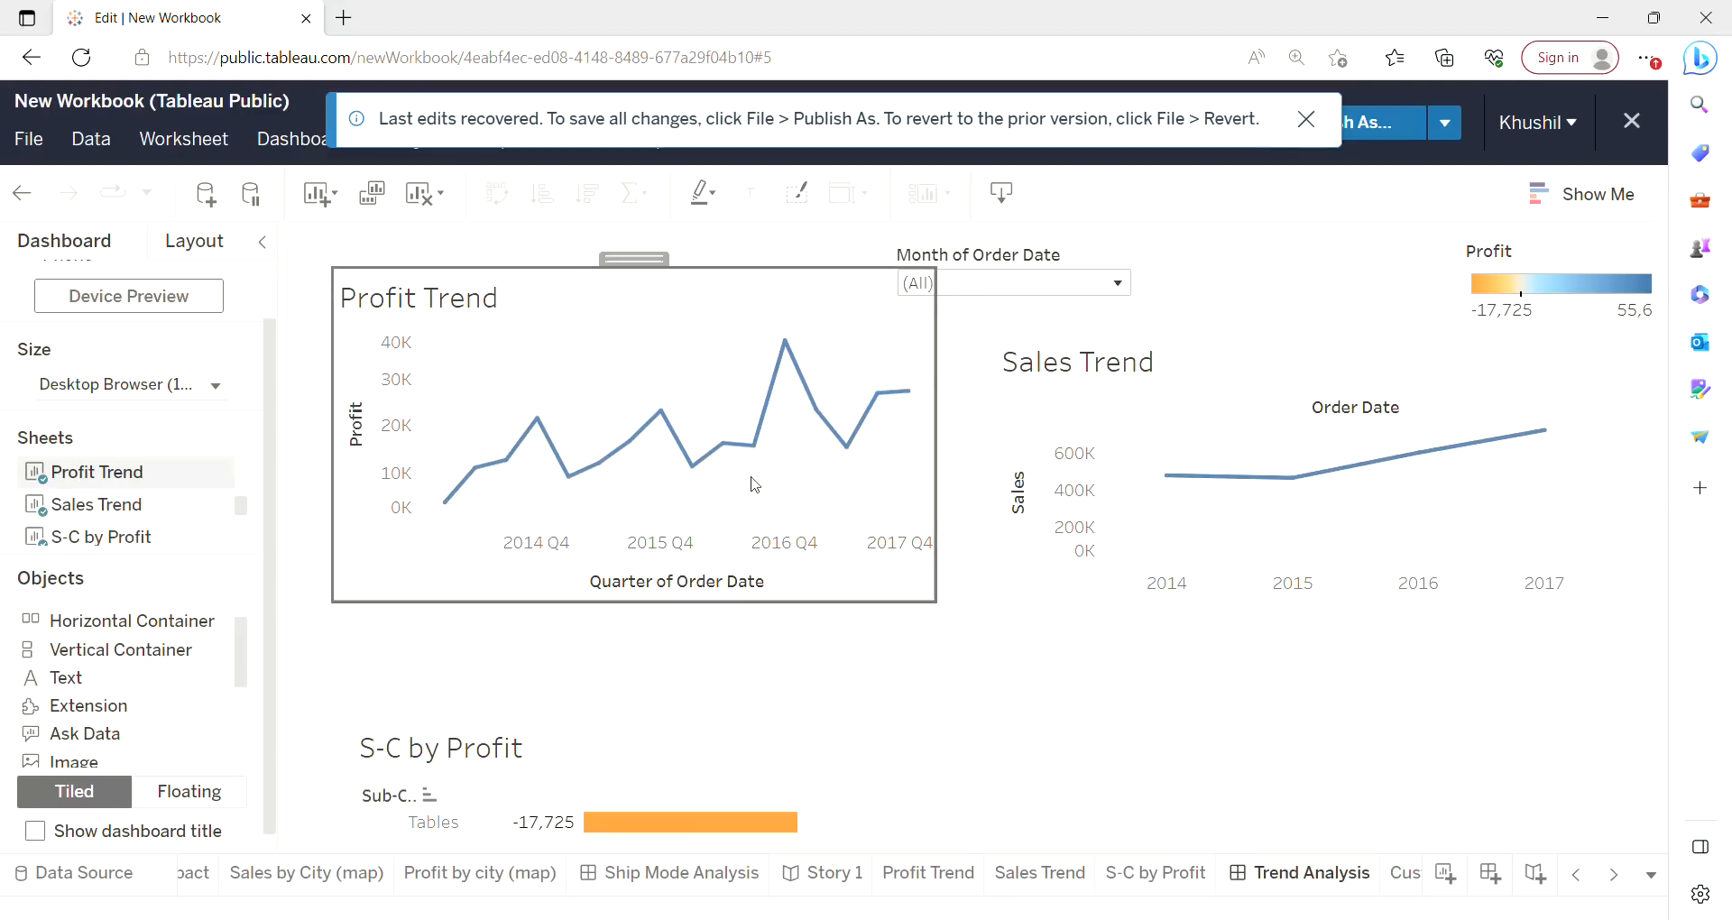
{"action": "left_click", "coordinate": [951, 371]}
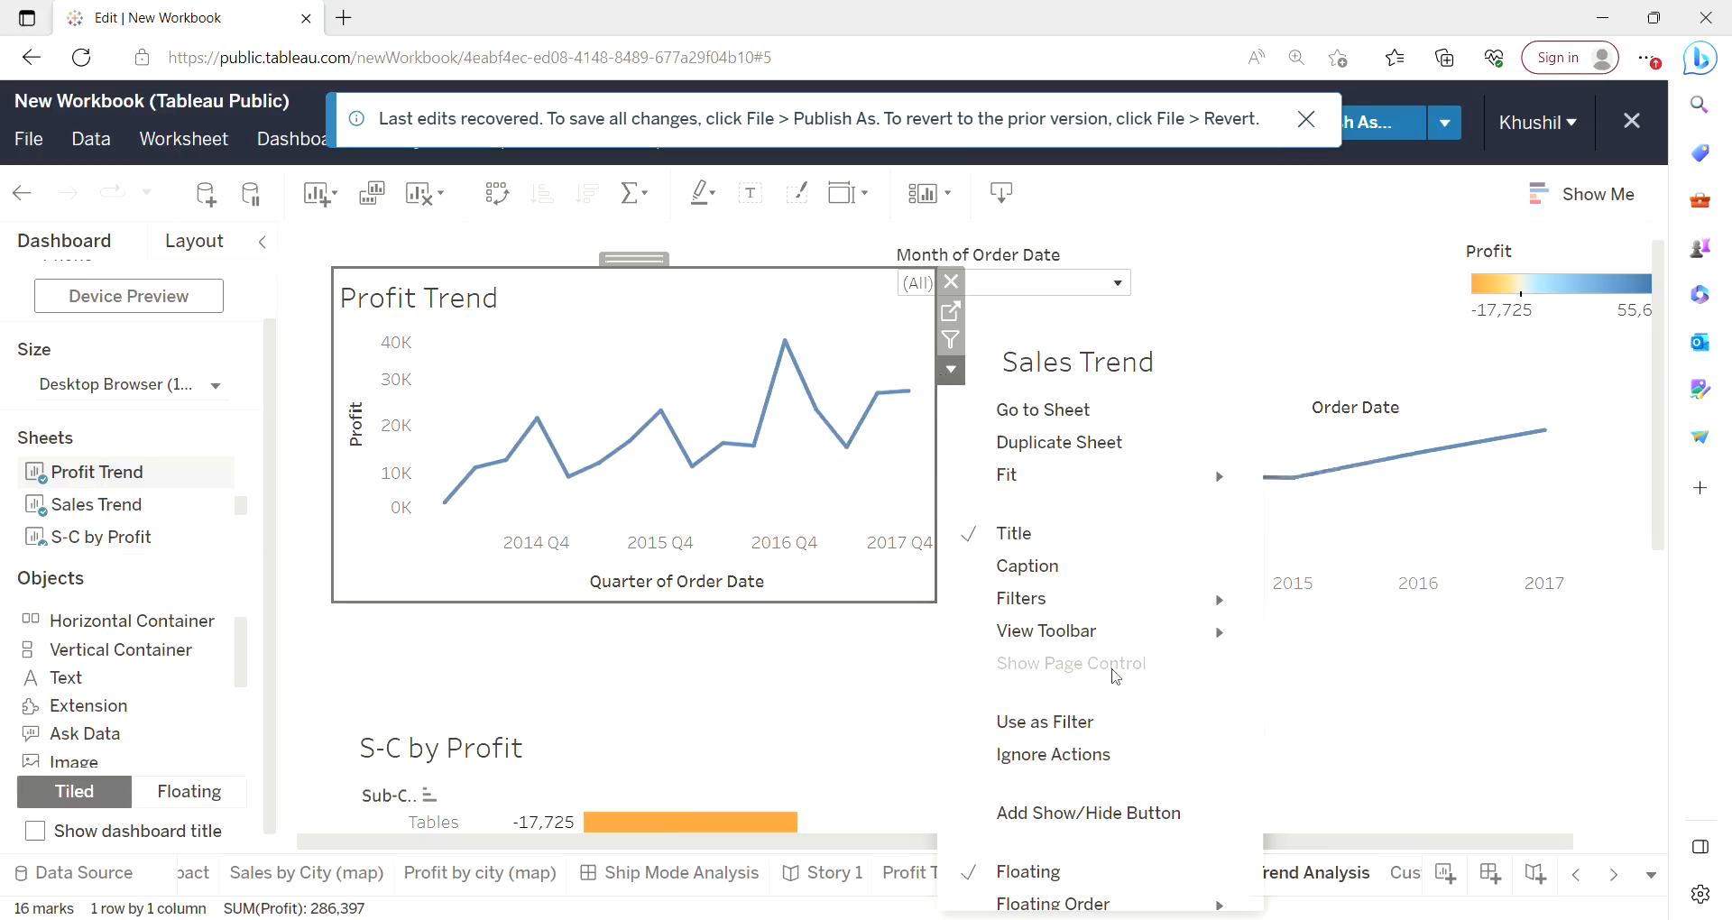
{"action": "mouse_move", "coordinate": [1109, 640]}
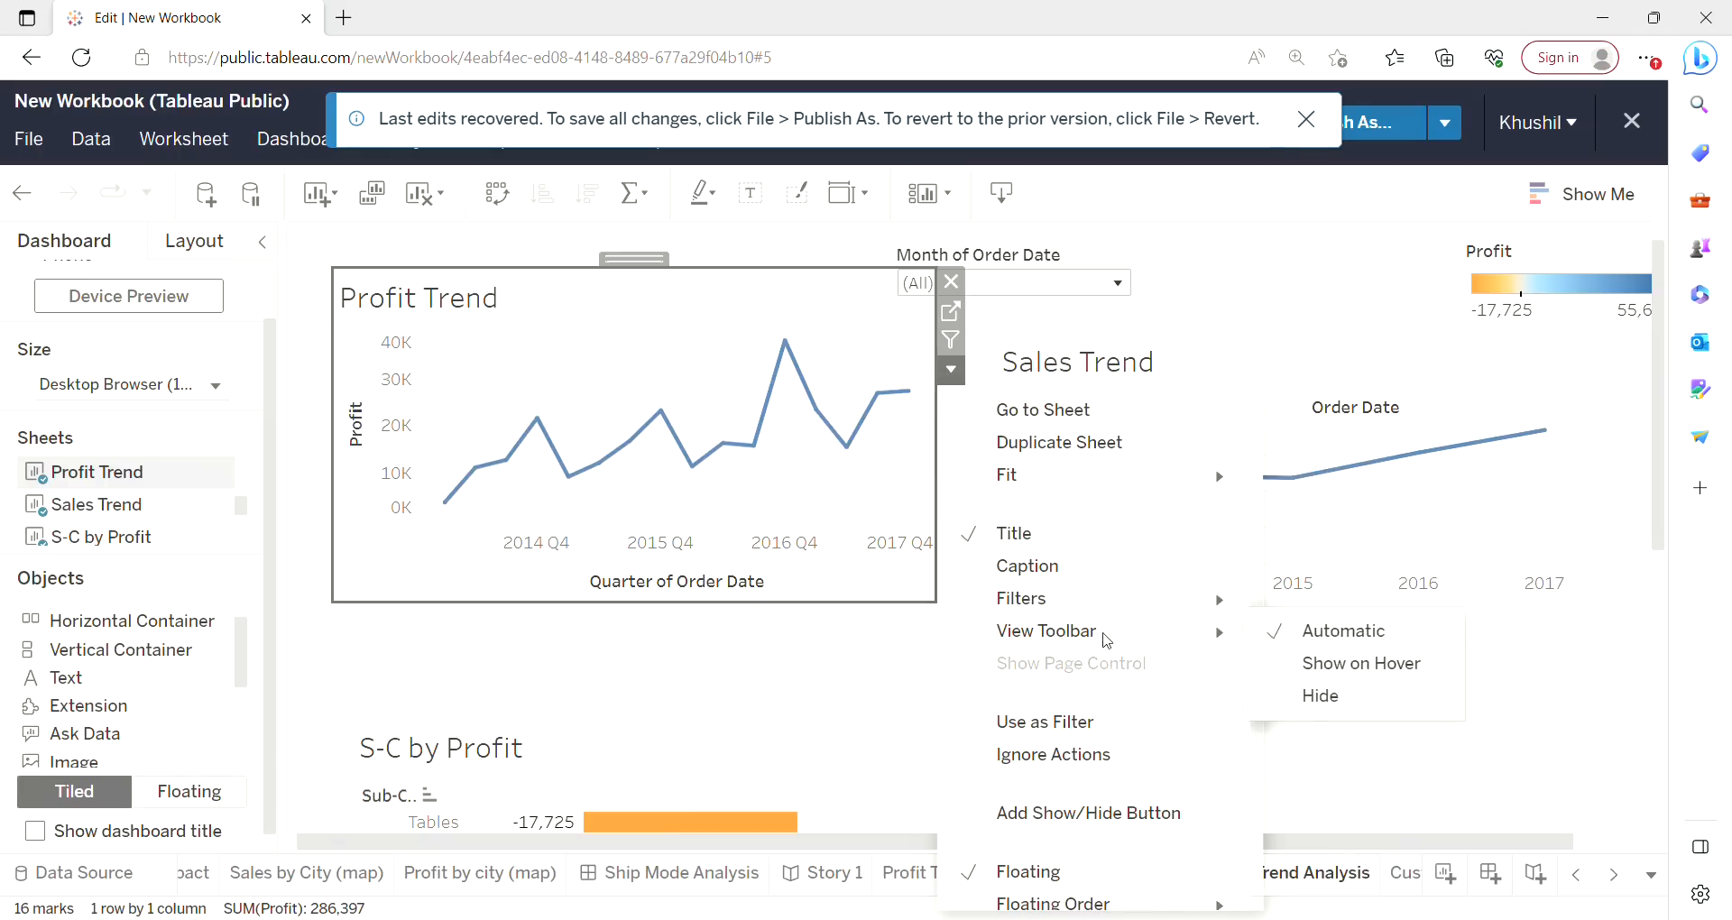
{"action": "mouse_move", "coordinate": [1076, 489]}
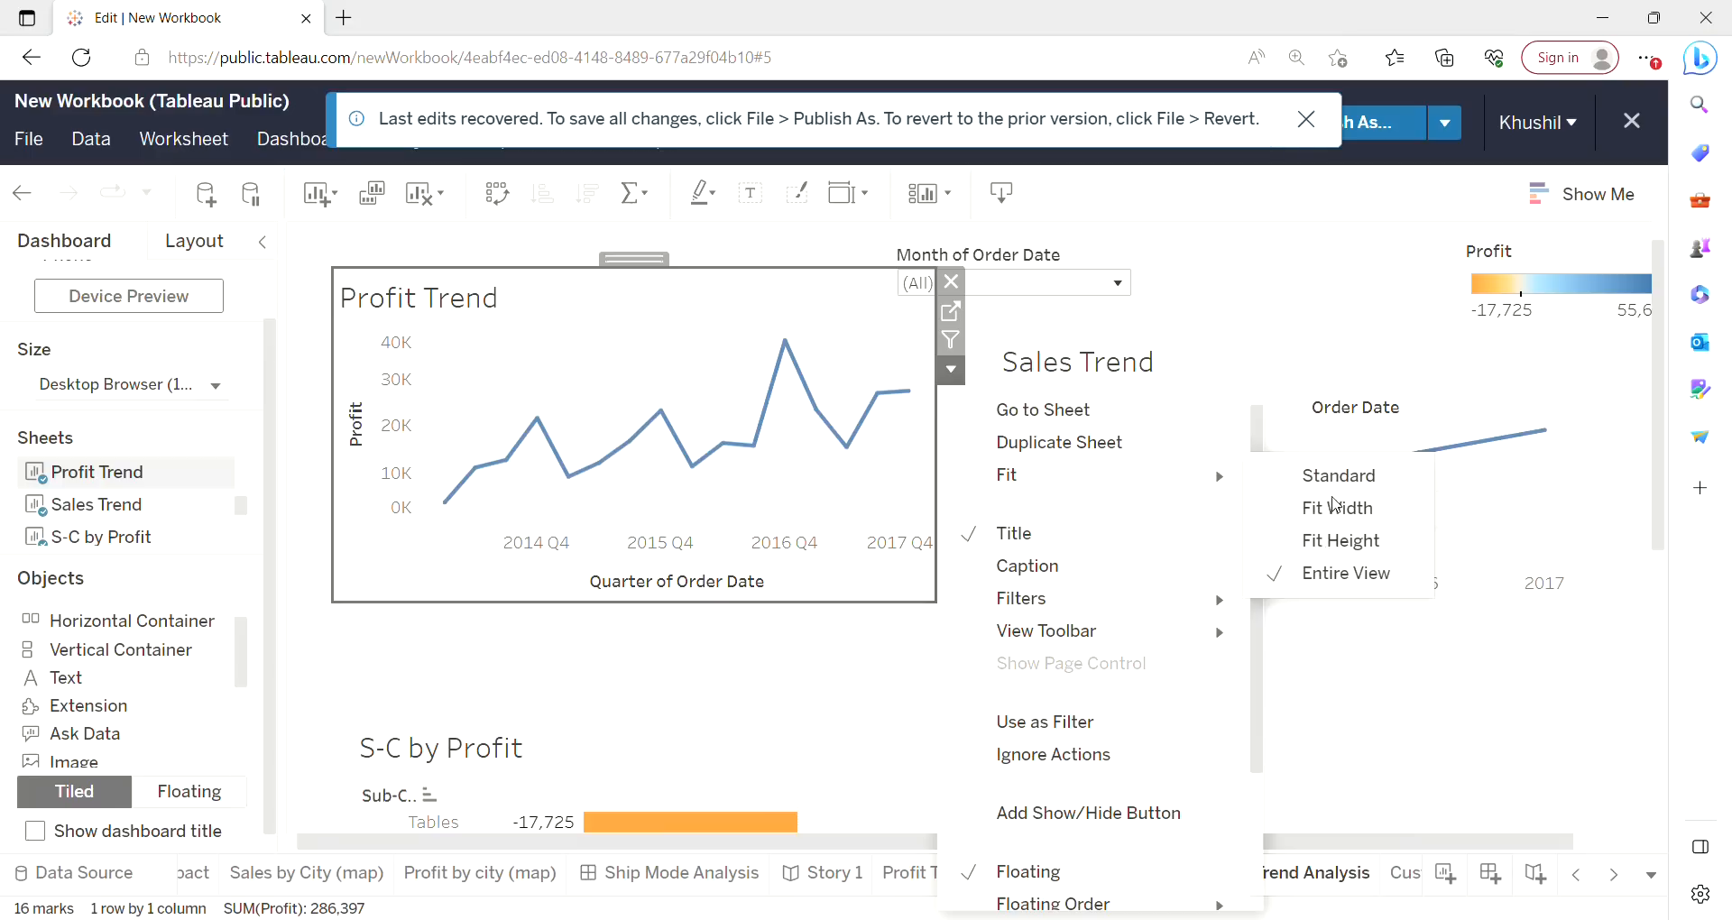
{"action": "mouse_move", "coordinate": [1186, 631]}
{"action": "mouse_move", "coordinate": [1202, 600]}
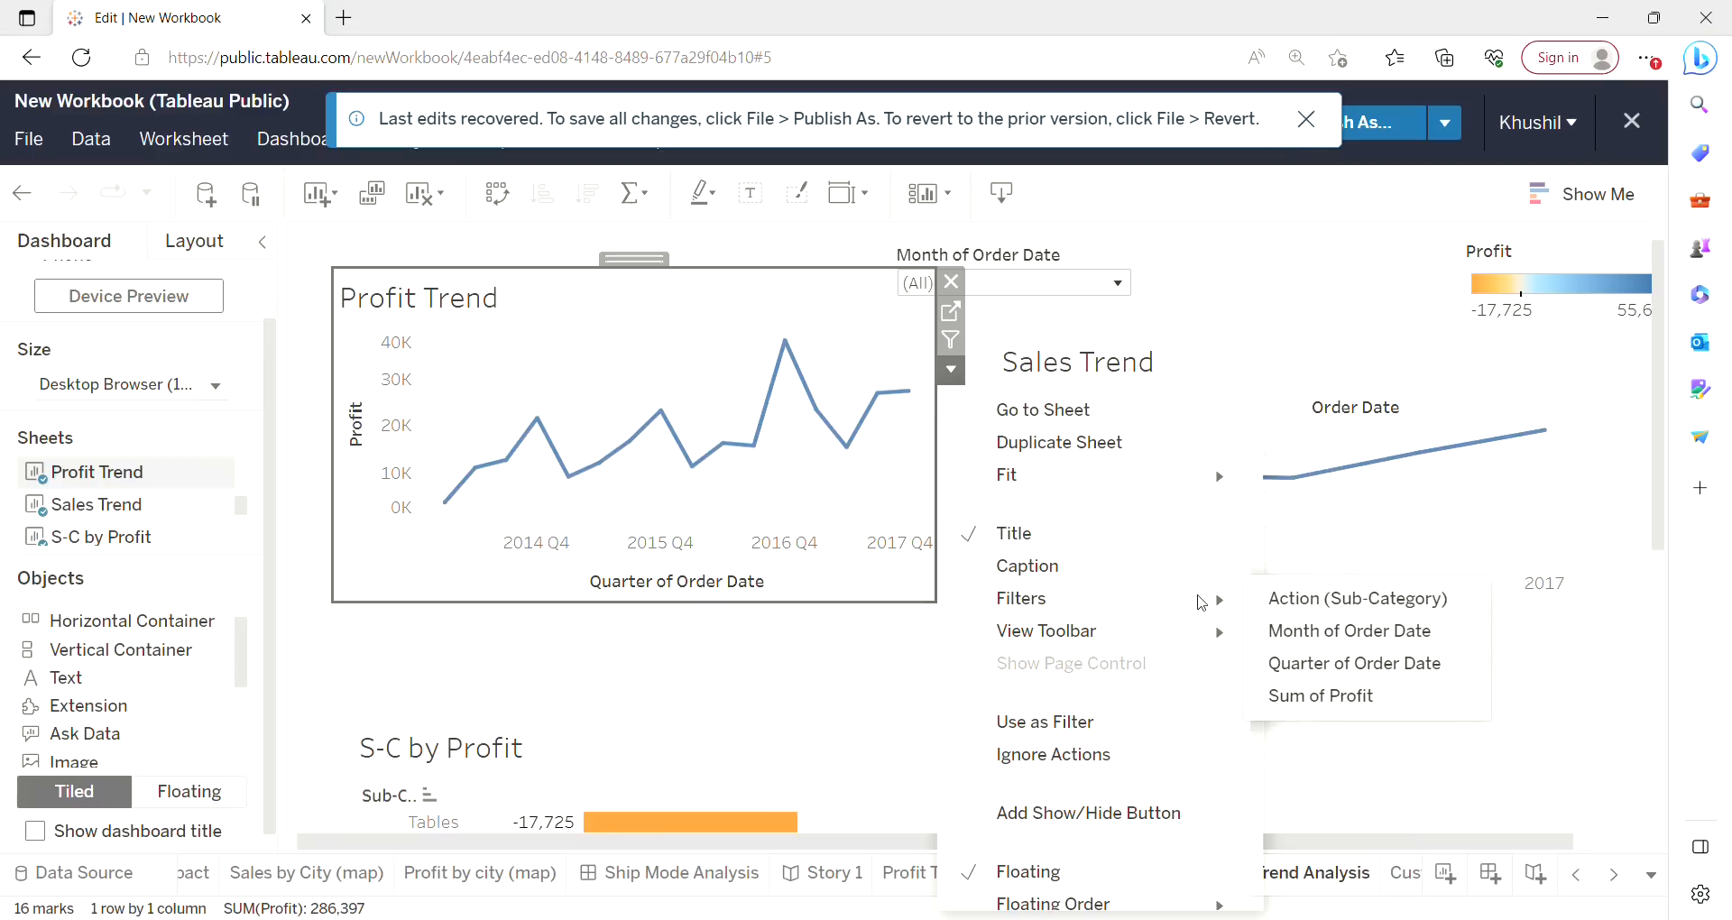
{"action": "mouse_move", "coordinate": [1090, 900]}
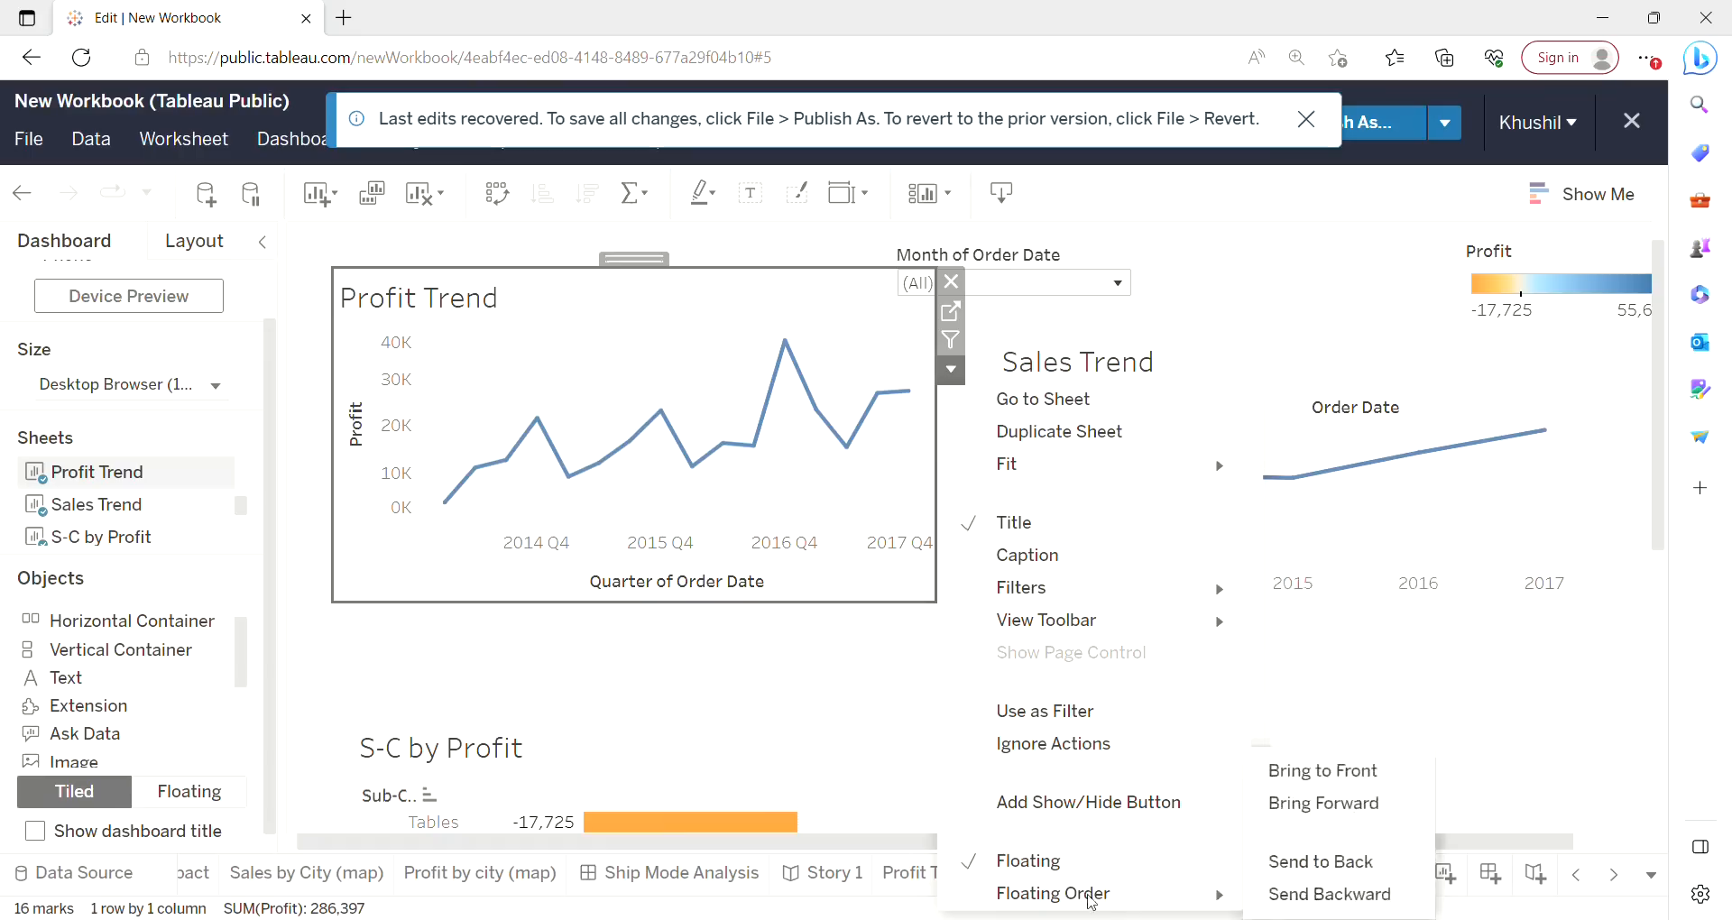